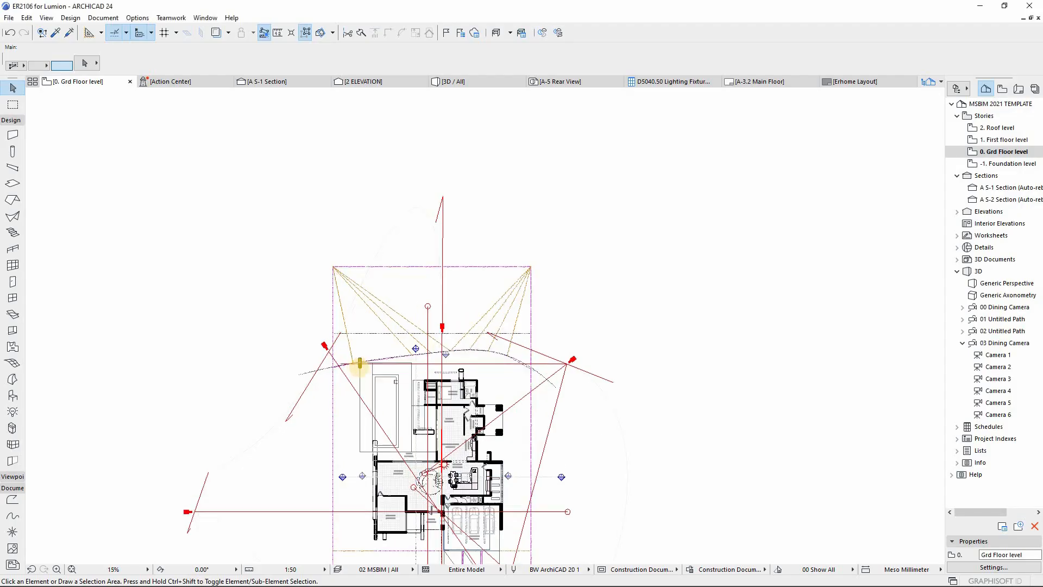
Step: Copy the yellow column at the pool deck corner to a point farther along the deck edge on the ground floor plan
{"action": "scroll", "coordinate": [359, 355], "scroll_direction": "up", "scroll_amount": 3}
{"action": "left_click", "coordinate": [355, 356]}
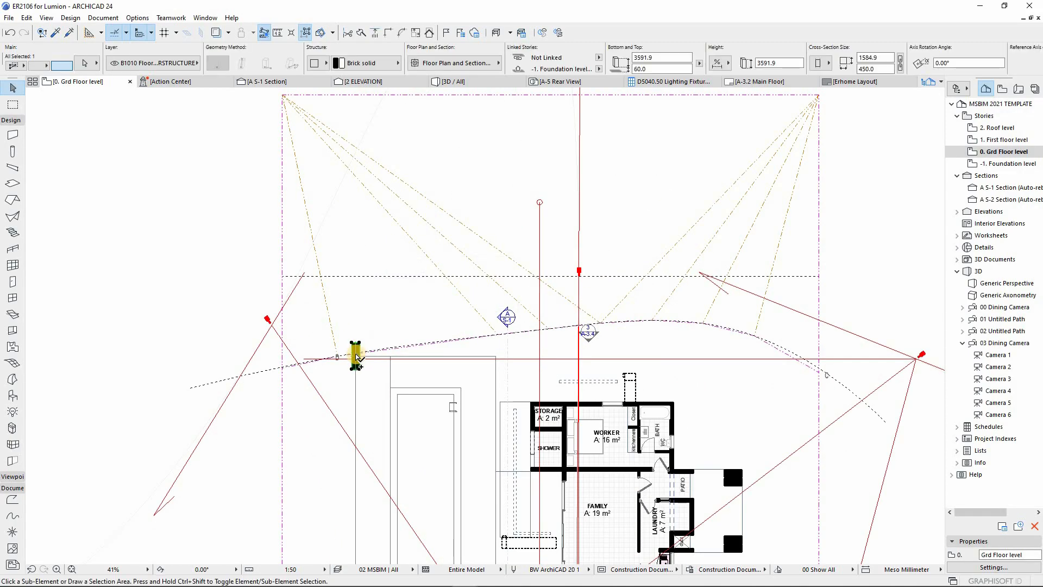
{"action": "key", "text": "ctrl+shift+d"}
{"action": "left_click", "coordinate": [356, 356]}
{"action": "left_click", "coordinate": [434, 361]}
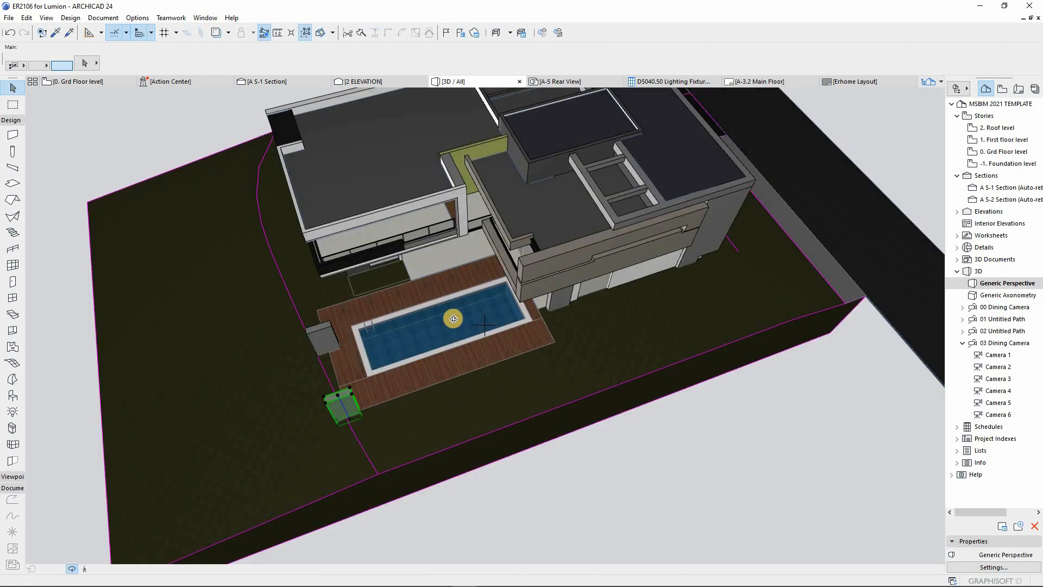
Step: Draw a slab bridging the two columns beside the pool, using the settings picked up from the house's roof slab
{"action": "scroll", "coordinate": [326, 345], "scroll_direction": "up", "scroll_amount": 2}
{"action": "left_click", "coordinate": [591, 185], "text": "alt"}
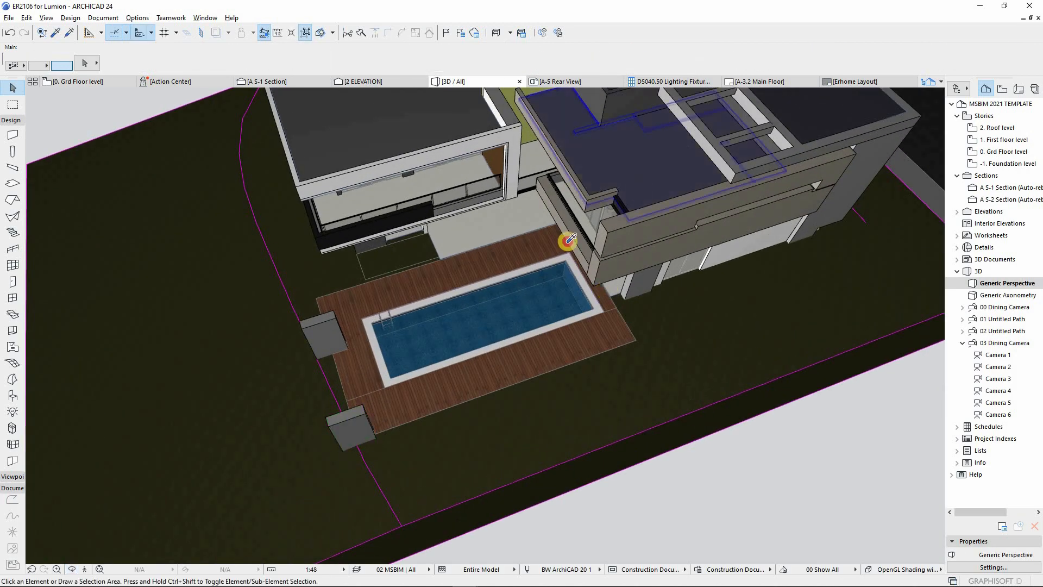
{"action": "left_click", "coordinate": [327, 420]}
{"action": "left_click", "coordinate": [334, 321]}
{"action": "key", "text": "Escape"}
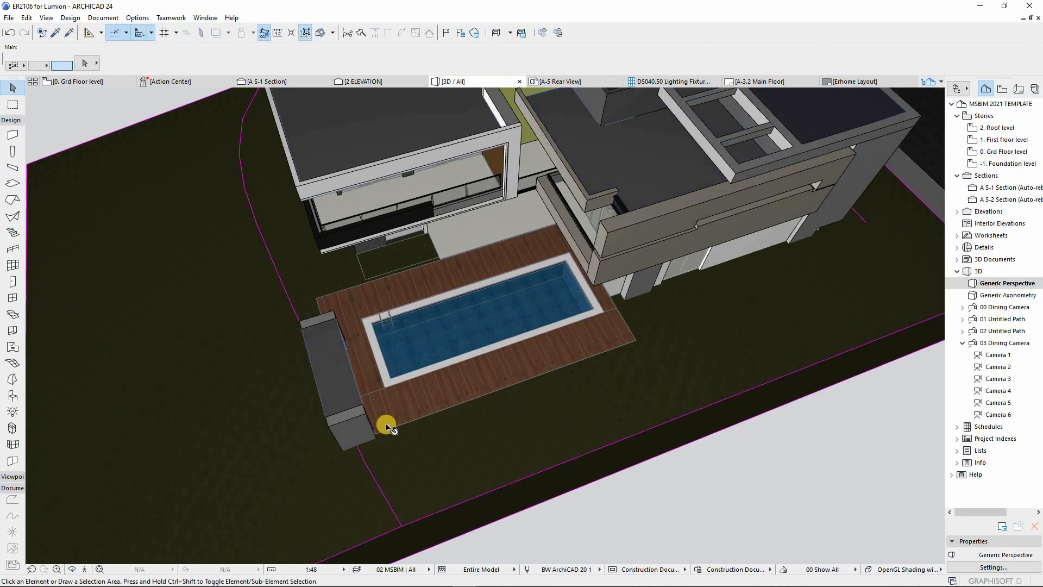
Step: Offset the end edge of the new slab beyond the house-side column, out to the outer corner of the pool deck
{"action": "middle_click_drag", "start_coordinate": [474, 402], "coordinate": [485, 358], "text": "shift"}
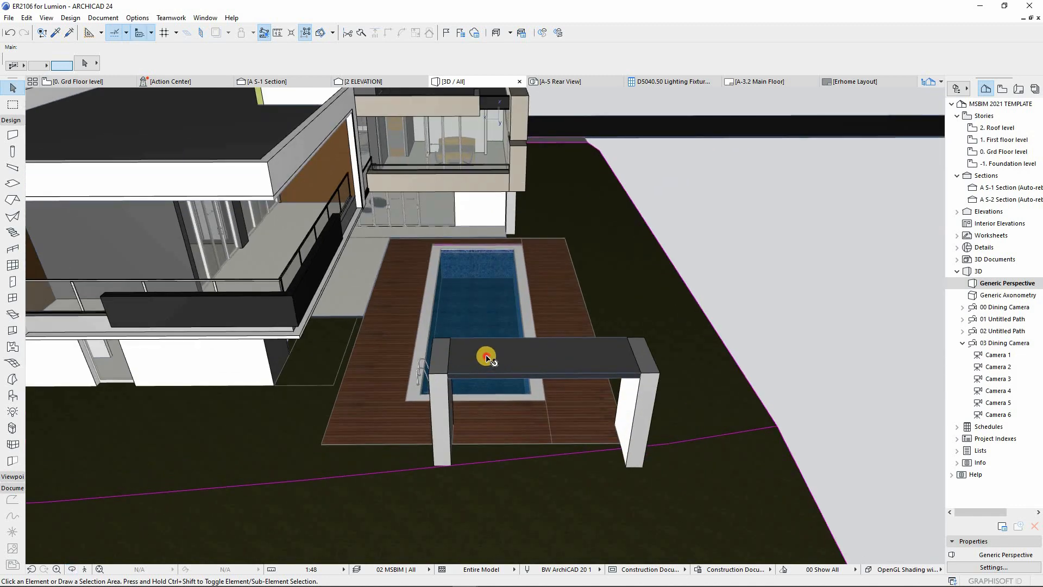
{"action": "left_click", "coordinate": [435, 352]}
{"action": "left_click", "coordinate": [432, 352]}
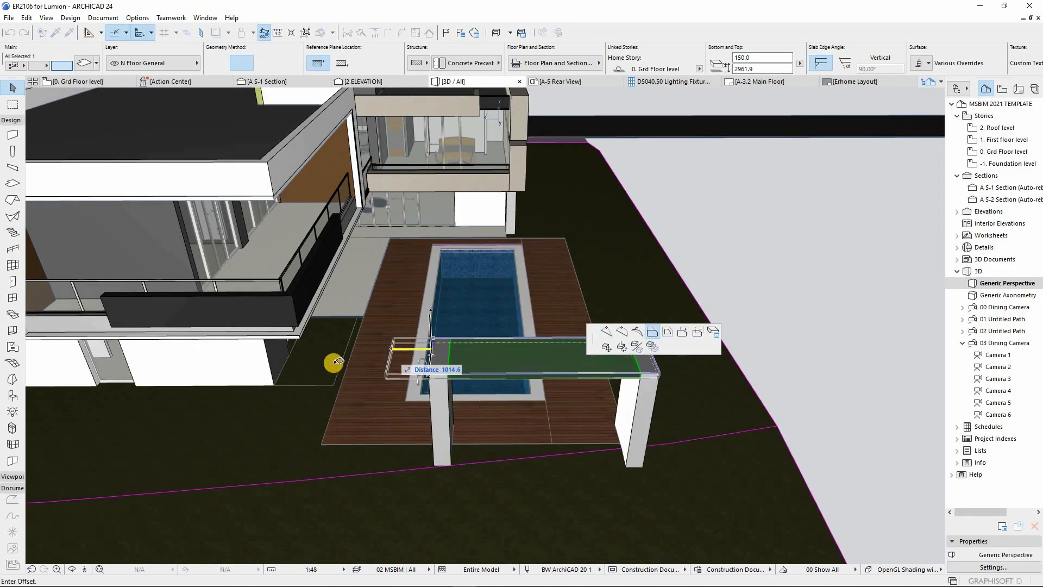
{"action": "left_click", "coordinate": [321, 443]}
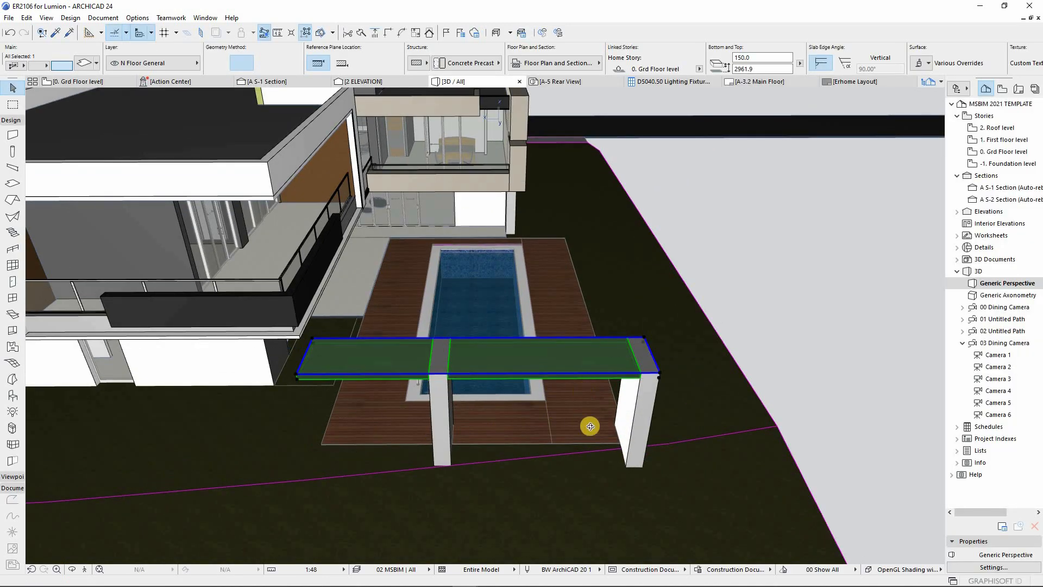
{"action": "mouse_move", "coordinate": [526, 399]}
{"action": "middle_mouse_down", "text": "shift"}
{"action": "mouse_move", "coordinate": [647, 439]}
{"action": "mouse_move", "coordinate": [364, 411]}
{"action": "mouse_move", "coordinate": [797, 422]}
{"action": "mouse_move", "coordinate": [636, 460]}
{"action": "mouse_move", "coordinate": [535, 396]}
{"action": "middle_mouse_up", "text": "shift"}
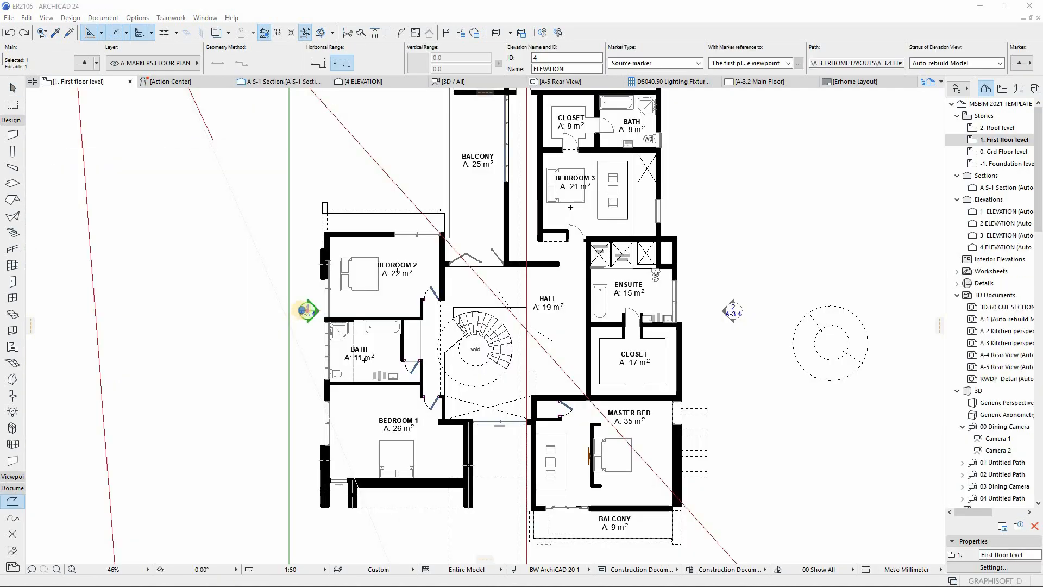
Step: Open elevation 4 from its plan marker and draw a dashed polyline segment from the first-floor slab up to the roof edge
{"action": "right_click", "coordinate": [305, 315]}
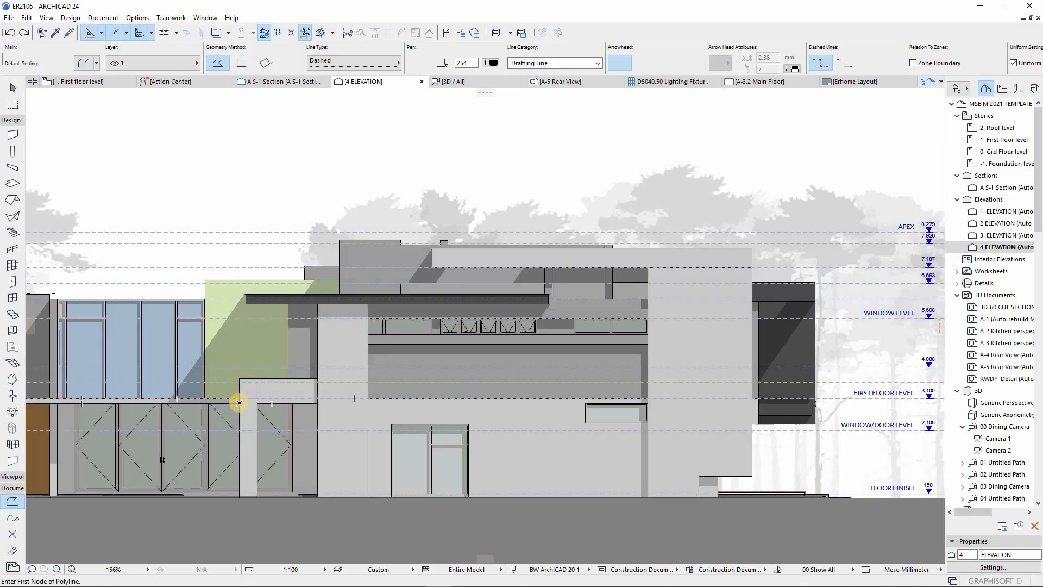
{"action": "left_click", "coordinate": [239, 403]}
{"action": "left_click", "coordinate": [241, 294]}
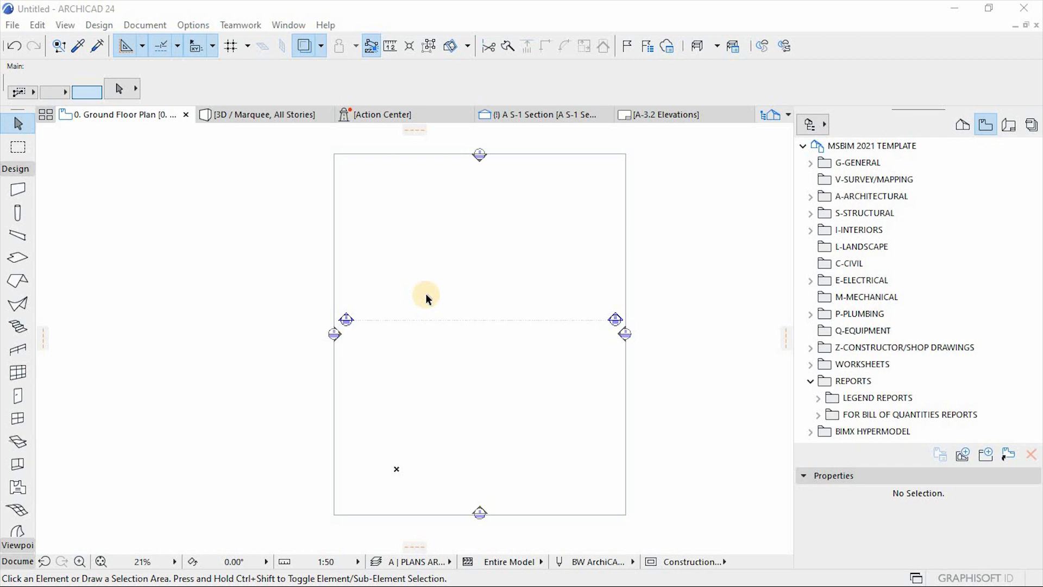
Step: Review the libraries loaded in the project in the Library Manager, including MSBIM VIRTUAL LIBRARY.pla
{"action": "left_click", "coordinate": [12, 25]}
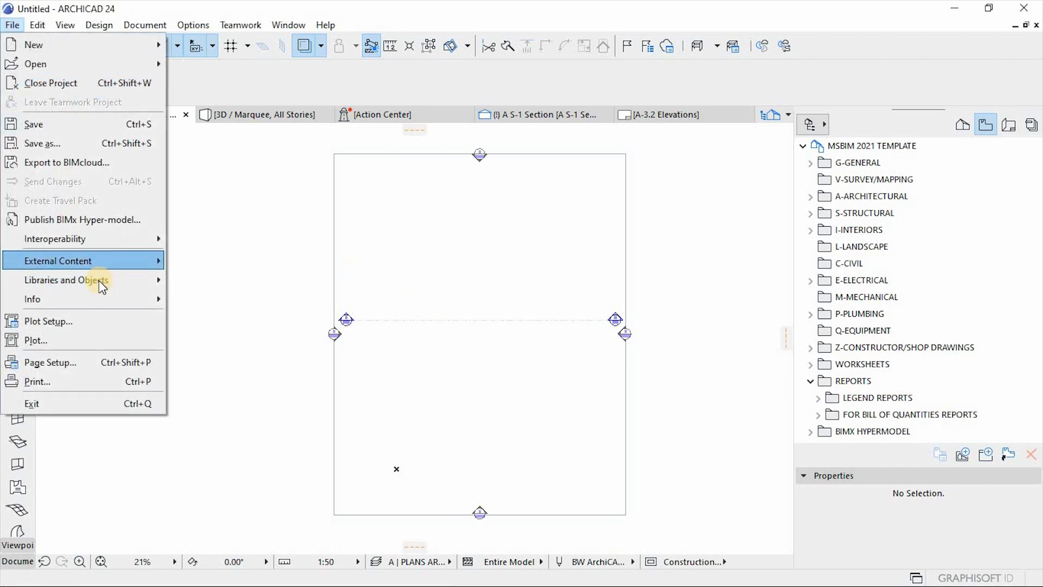
{"action": "mouse_move", "coordinate": [147, 279]}
{"action": "left_click", "coordinate": [196, 278]}
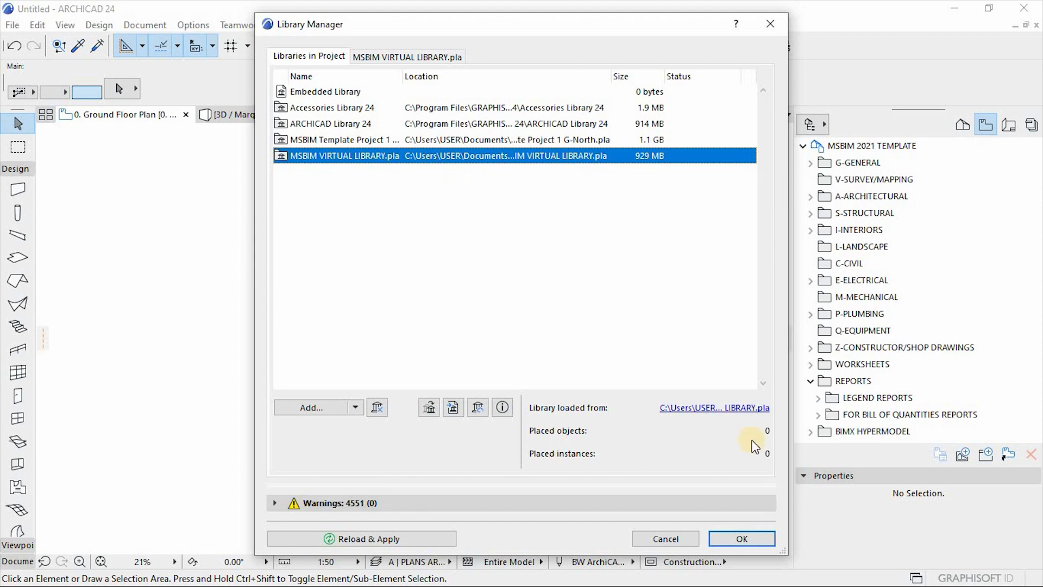
{"action": "left_click", "coordinate": [725, 531]}
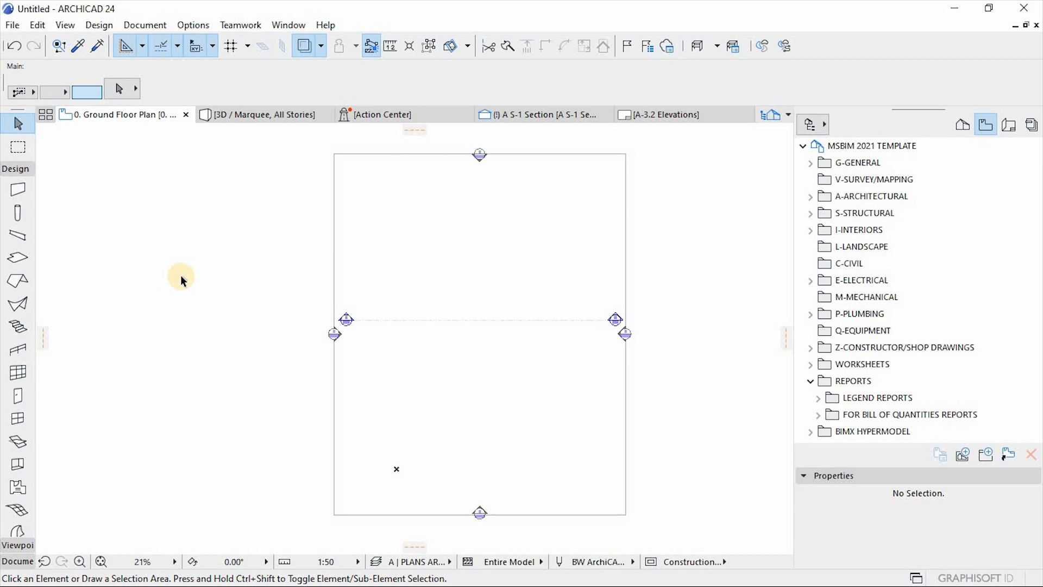
Step: Apply the wall favorite "B2010 | 230 mm Brick plastered both side" from the B10 SUPERSTRUCTURE exterior and interior walls folder
{"action": "left_click", "coordinate": [16, 190]}
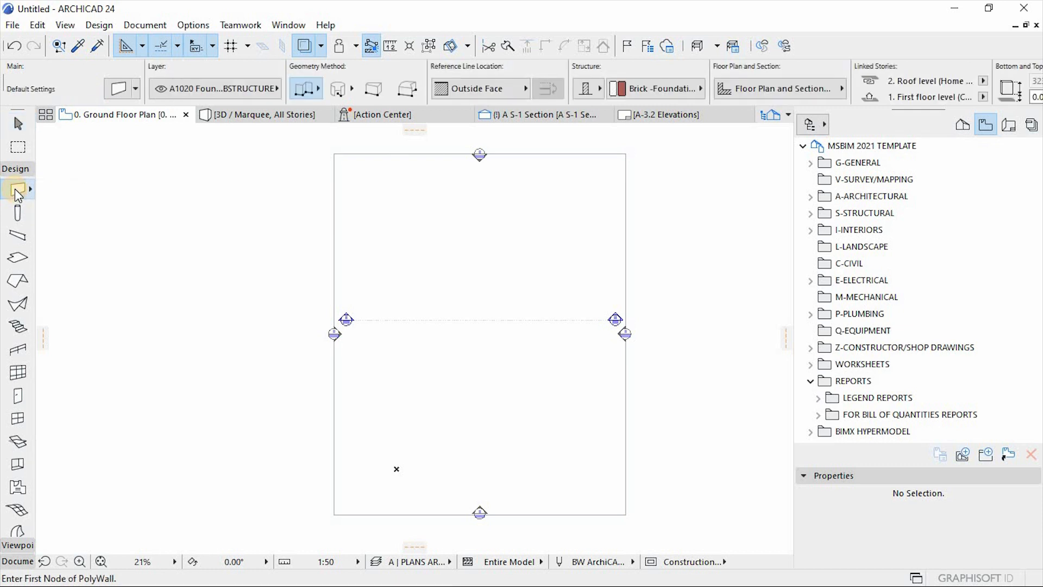
{"action": "left_click", "coordinate": [136, 88]}
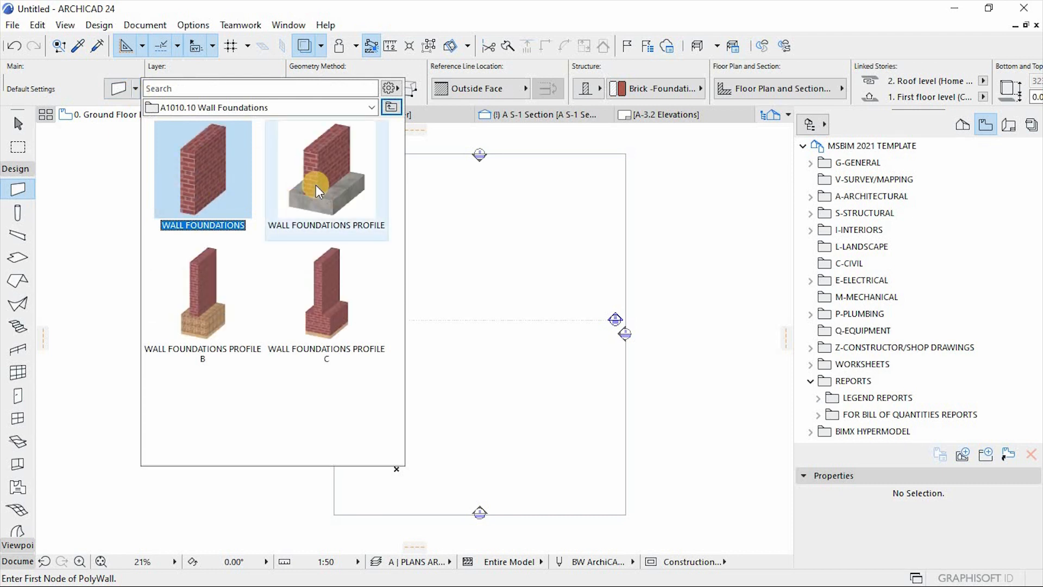
{"action": "left_click", "coordinate": [392, 107]}
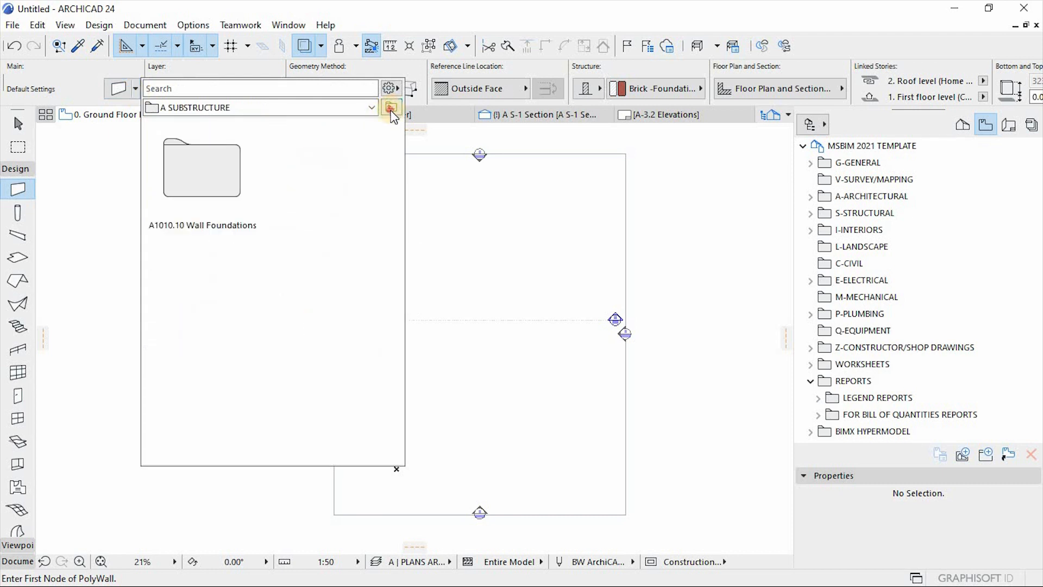
{"action": "left_click", "coordinate": [391, 108]}
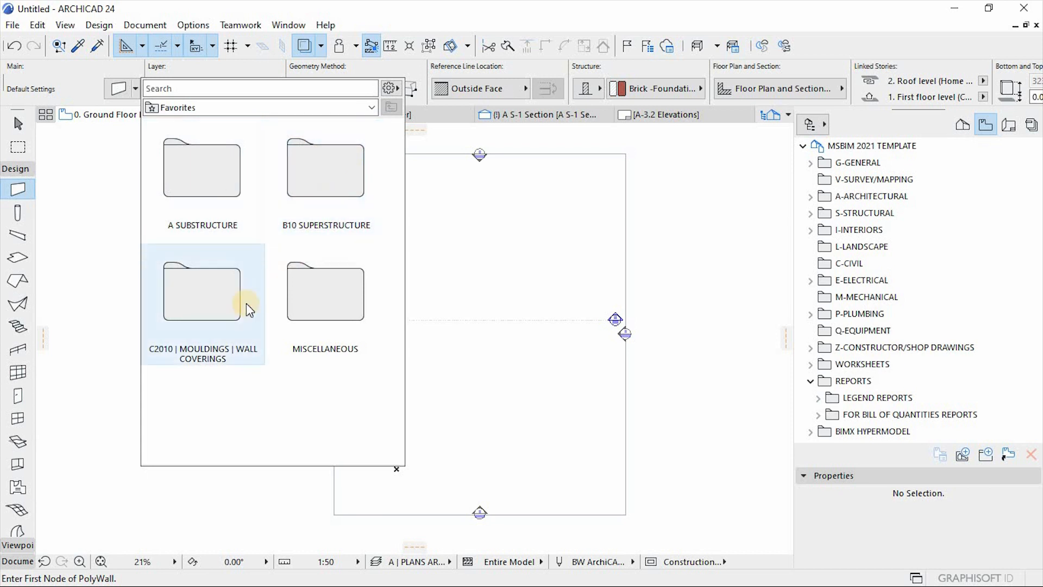
{"action": "double_click", "coordinate": [324, 181]}
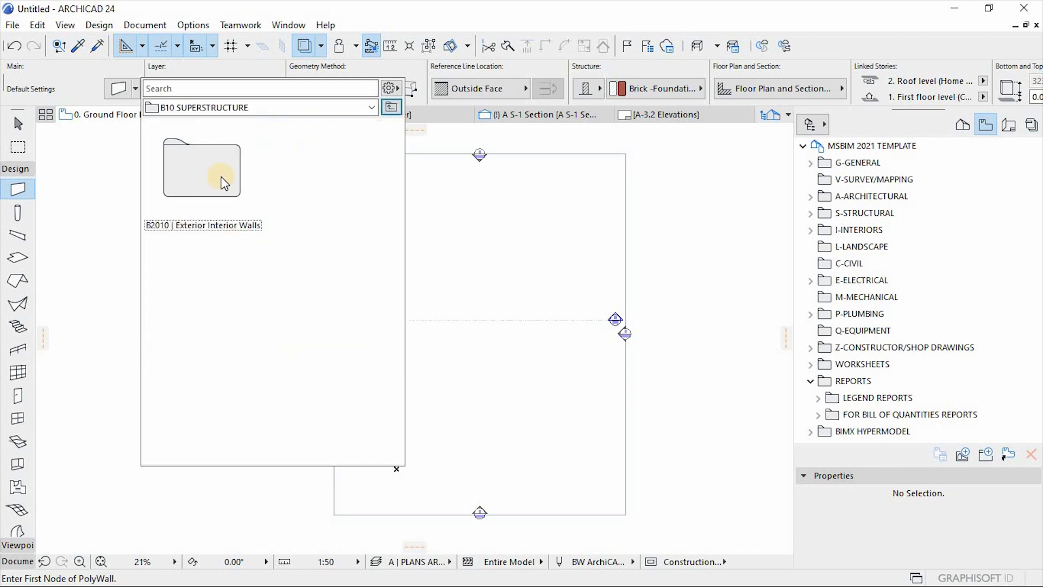
{"action": "left_click_drag", "start_coordinate": [397, 113], "coordinate": [397, 80]}
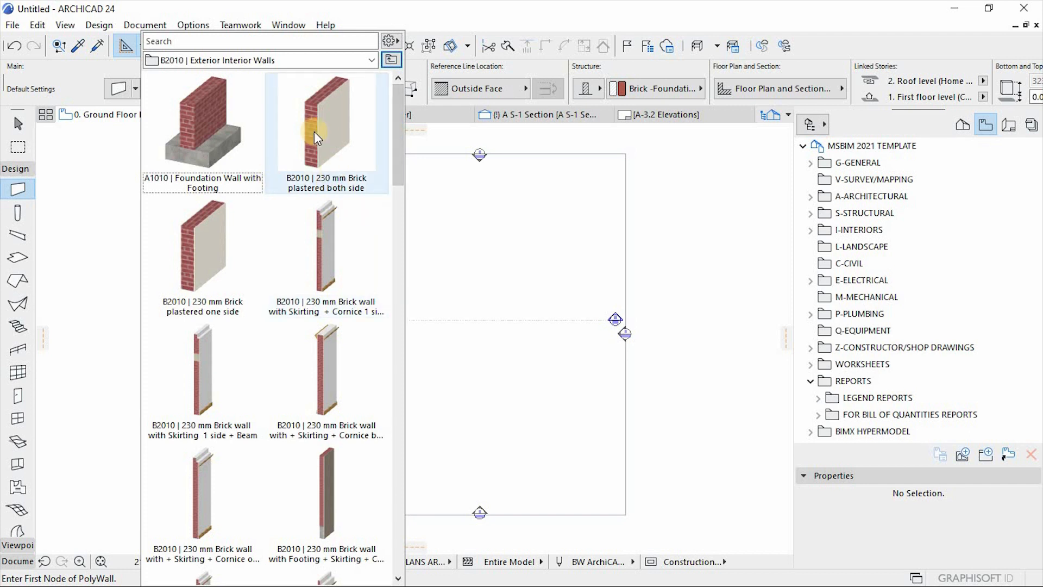
{"action": "mouse_move", "coordinate": [315, 179]}
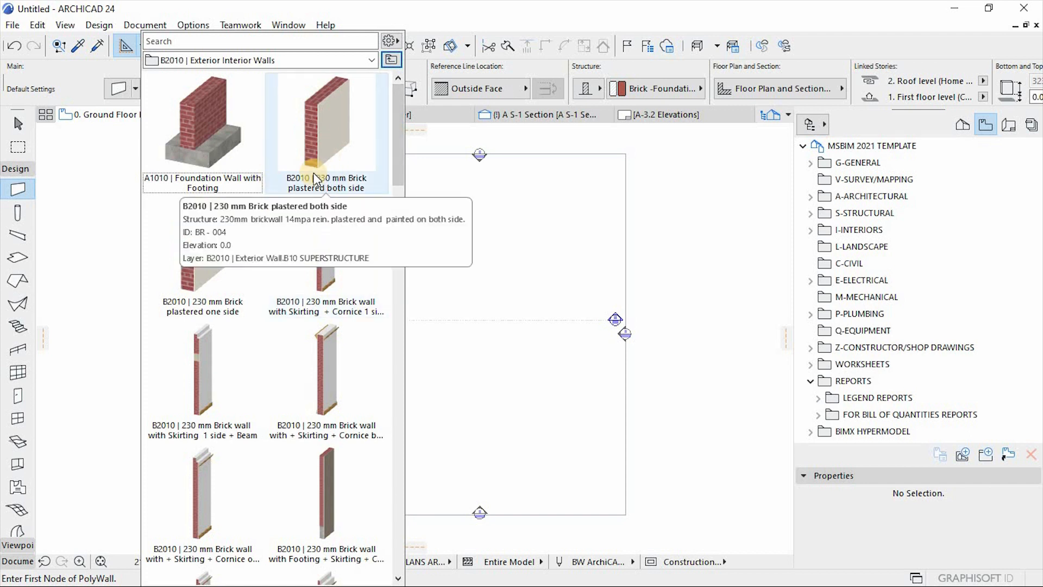
{"action": "double_click", "coordinate": [331, 132]}
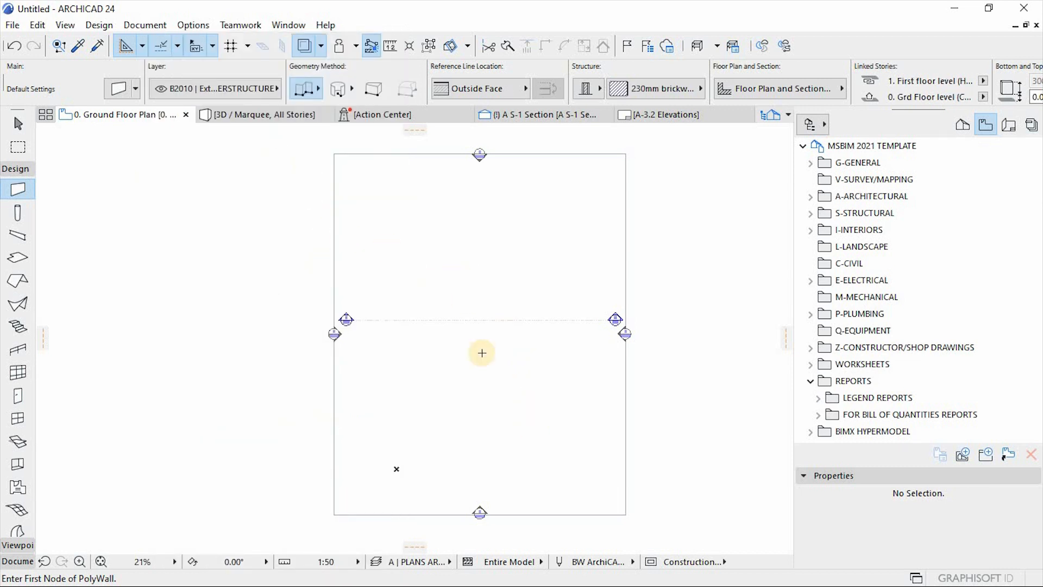
Step: Draw a closed rectangle of brick walls on the ground floor plan, 4300 mm deep and about 8900 mm long
{"action": "left_click", "coordinate": [380, 365]}
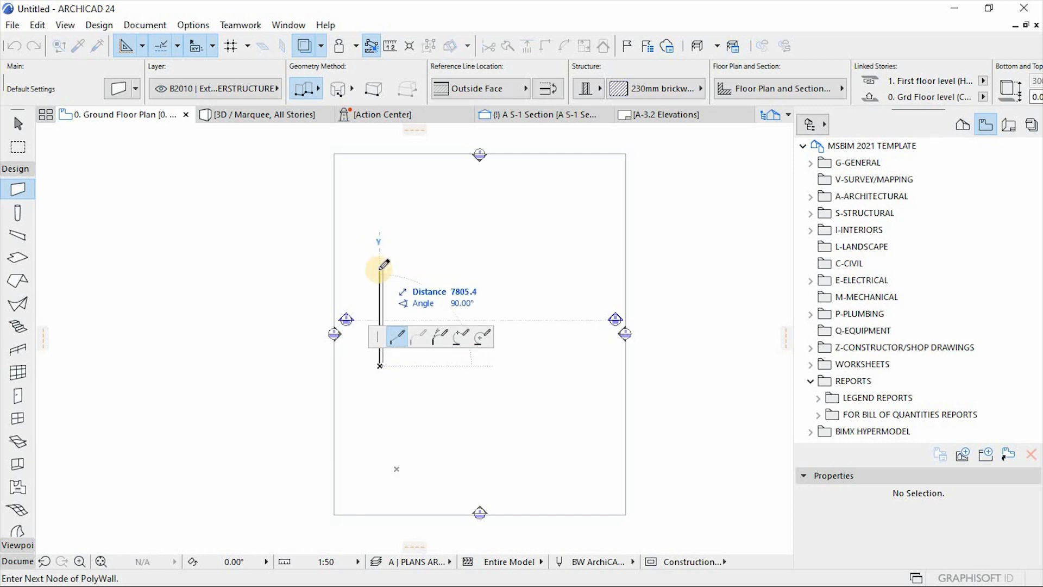
{"action": "type", "text": "4300"}
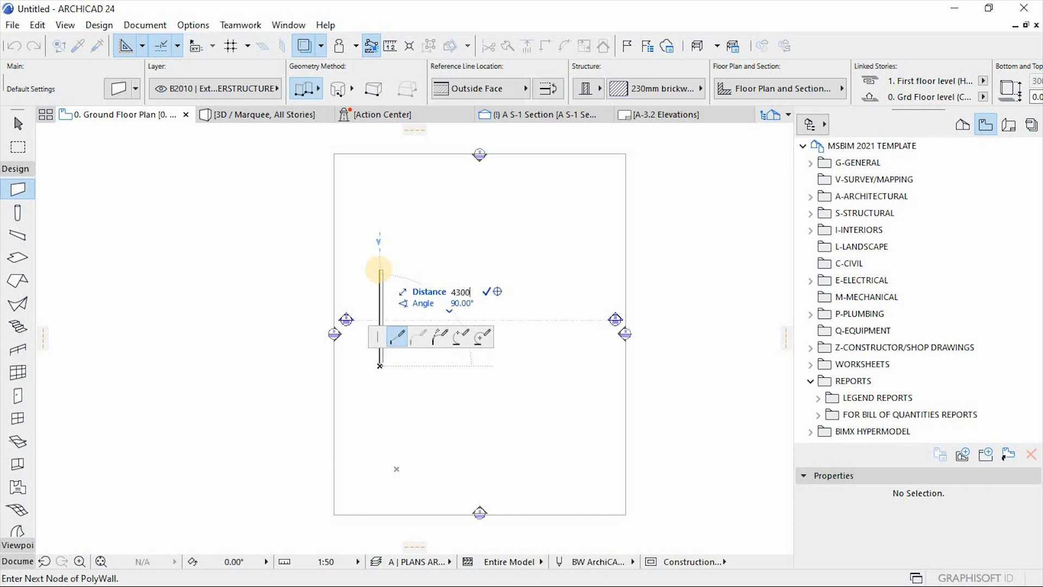
{"action": "key", "text": "Return"}
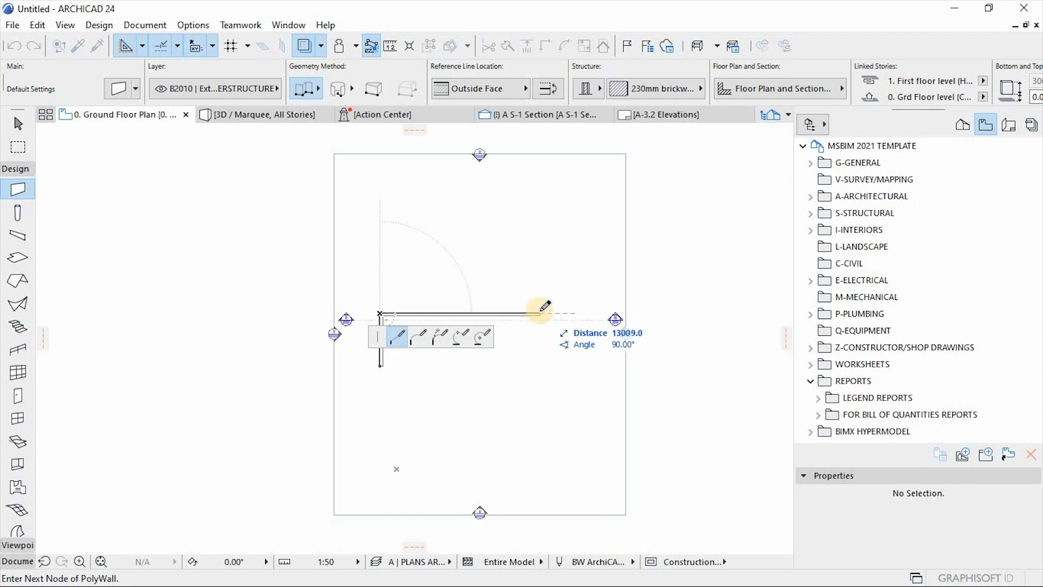
{"action": "type", "text": "890"}
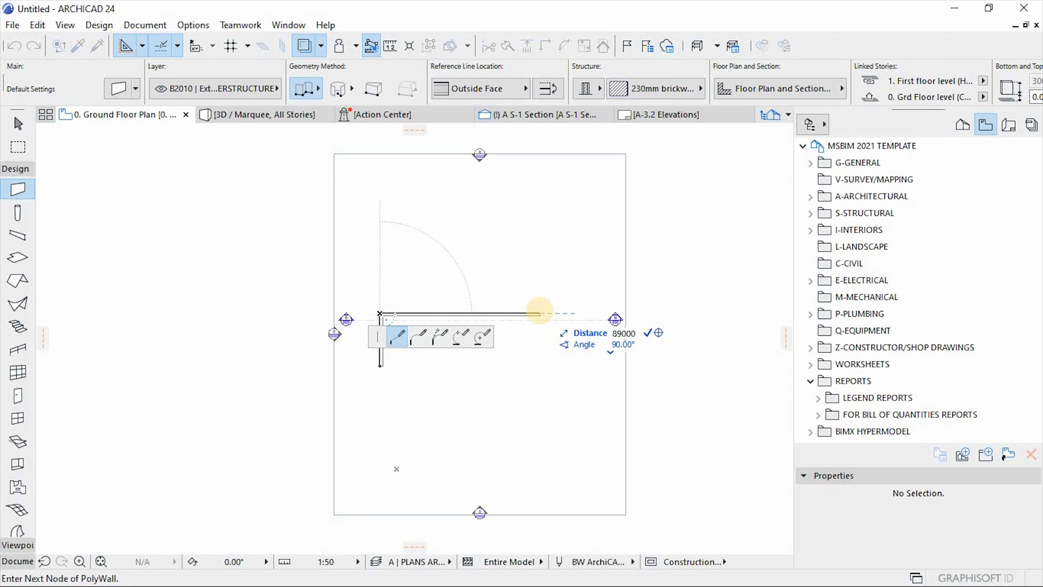
{"action": "type", "text": "00"}
{"action": "left_click", "coordinate": [490, 313]}
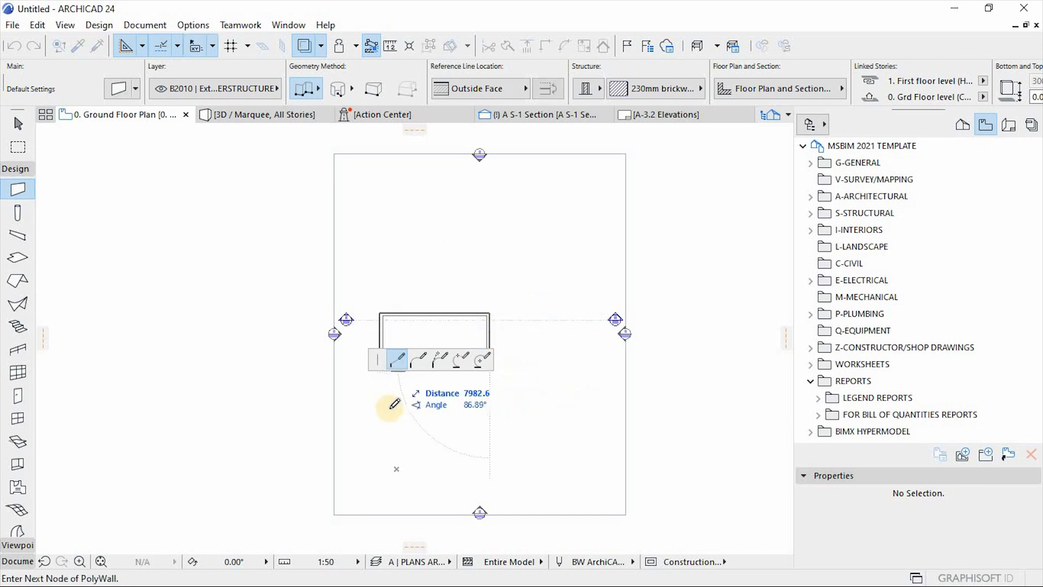
{"action": "scroll", "coordinate": [391, 404], "scroll_direction": "up", "scroll_amount": 2}
{"action": "left_click", "coordinate": [373, 330]}
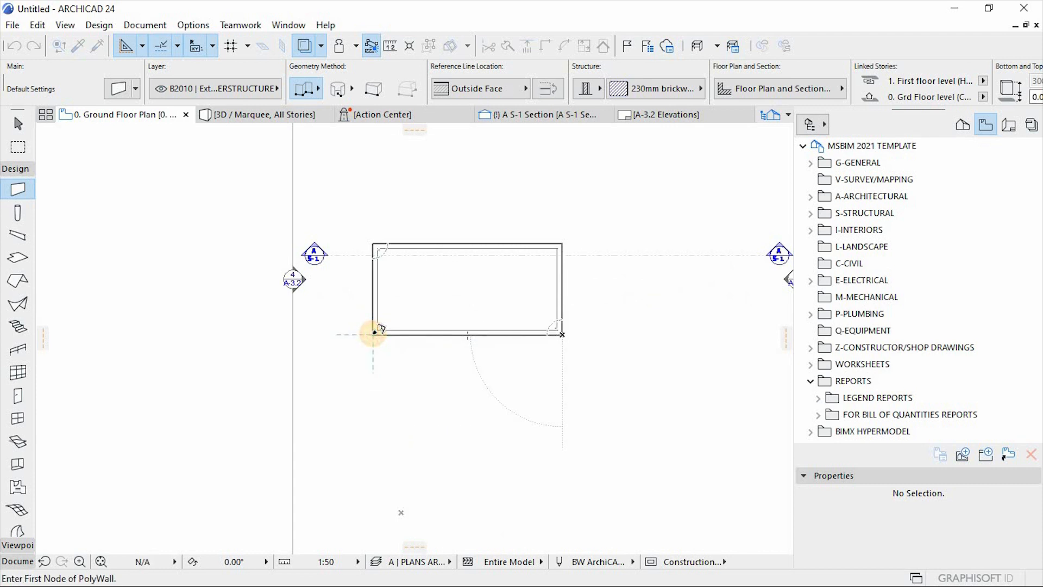
Step: Move all four walls horizontally to the right by about 3850 mm to centre them between the side elevation markers
{"action": "left_click", "coordinate": [18, 124]}
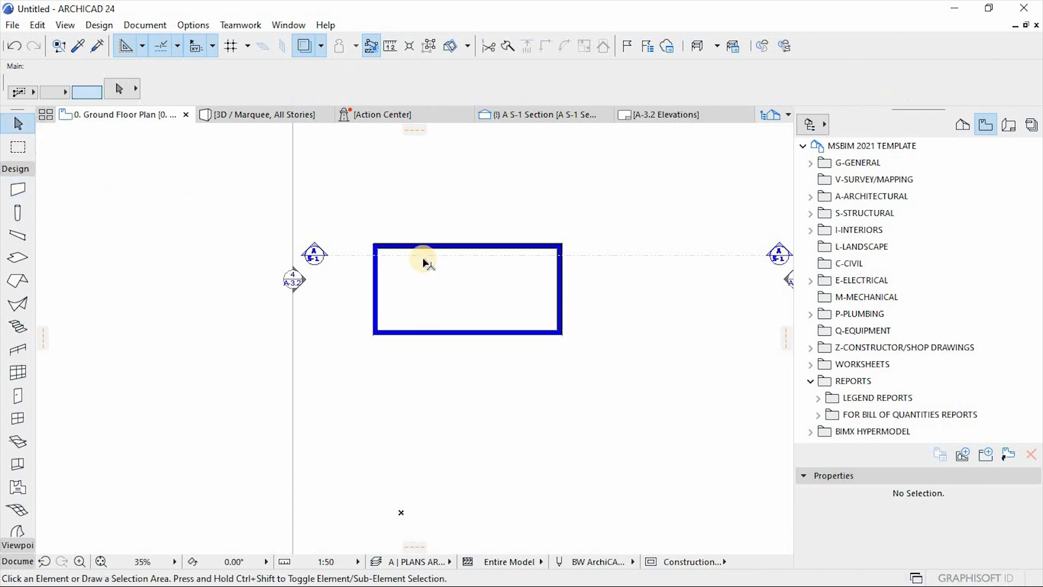
{"action": "left_click_drag", "start_coordinate": [595, 298], "coordinate": [317, 400]}
{"action": "scroll", "coordinate": [568, 223], "scroll_direction": "up", "scroll_amount": 2}
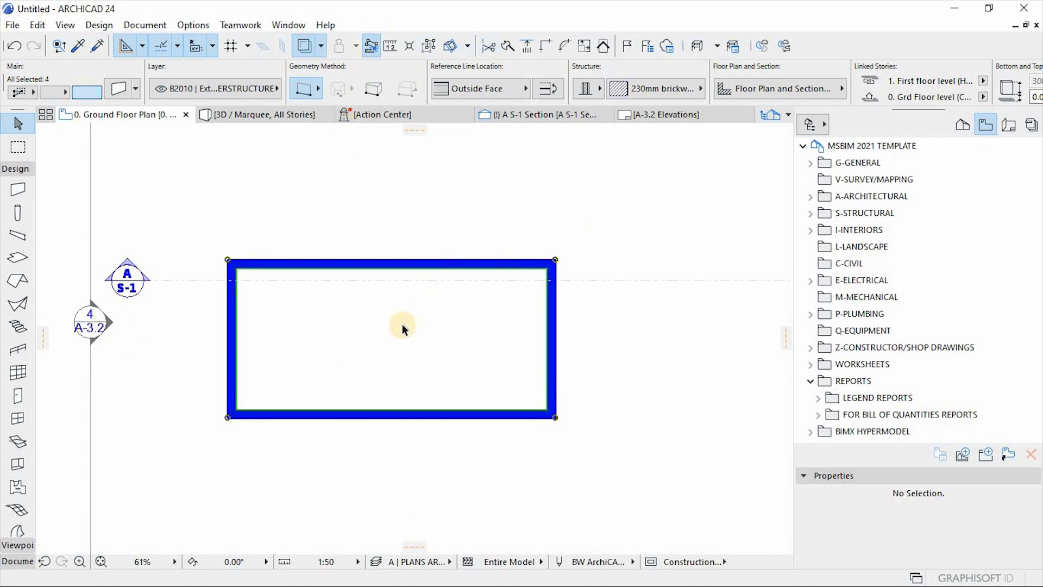
{"action": "scroll", "coordinate": [407, 307], "scroll_direction": "down", "scroll_amount": 2}
{"action": "key", "text": "ctrl+d"}
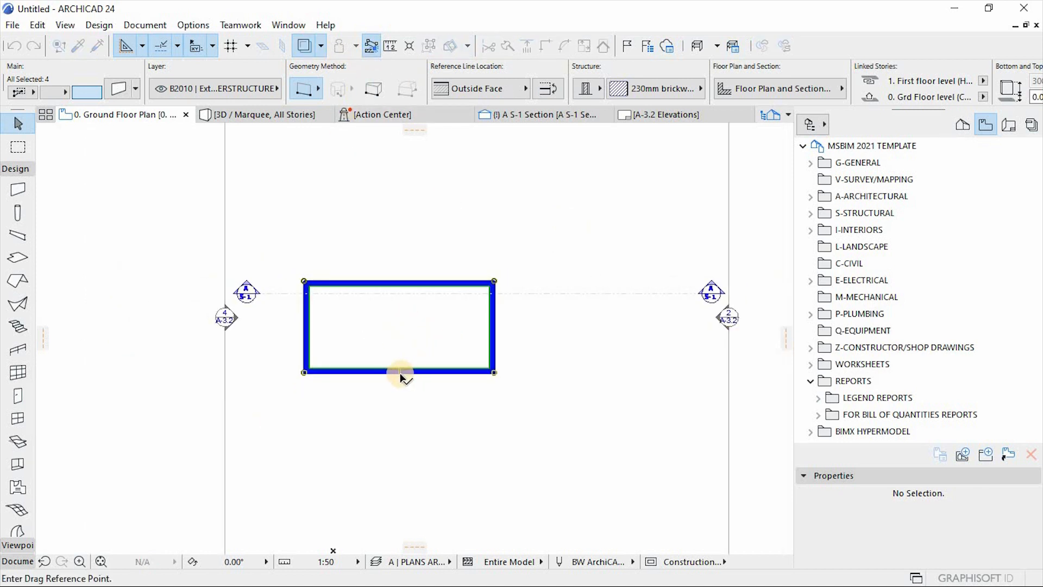
{"action": "left_click", "coordinate": [400, 373]}
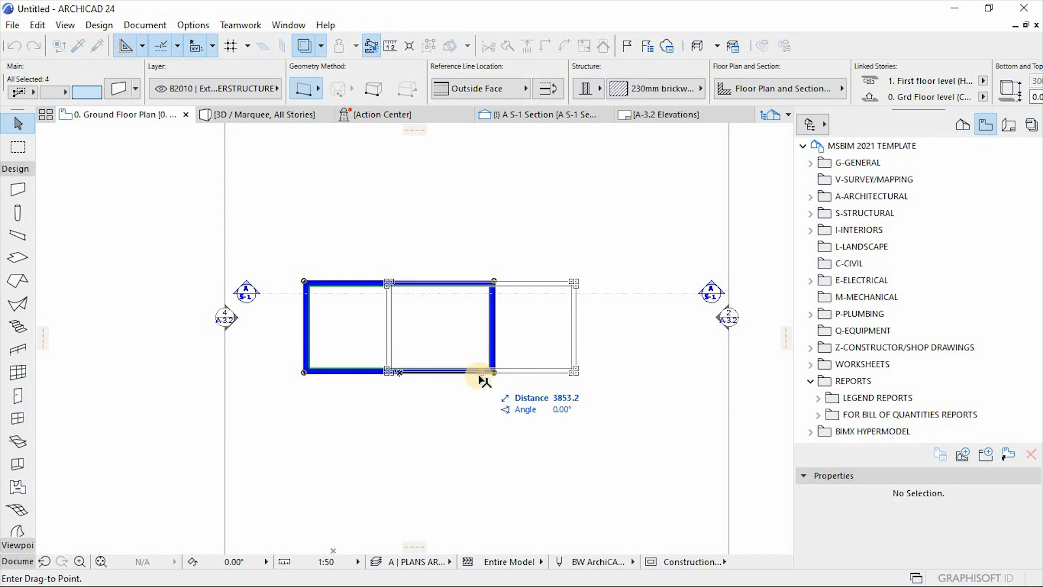
{"action": "left_click", "coordinate": [482, 374]}
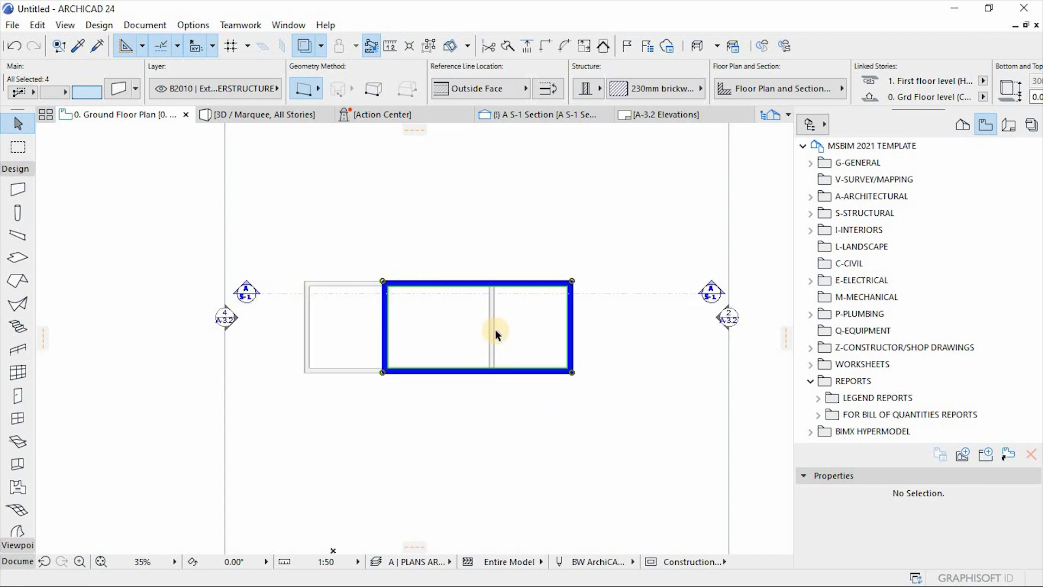
Step: Move all four walls a short distance straight up the plan, roughly level with the side elevation markers, and deselect them
{"action": "scroll", "coordinate": [494, 329], "scroll_direction": "up", "scroll_amount": 3}
{"action": "scroll", "coordinate": [394, 304], "scroll_direction": "down", "scroll_amount": 3}
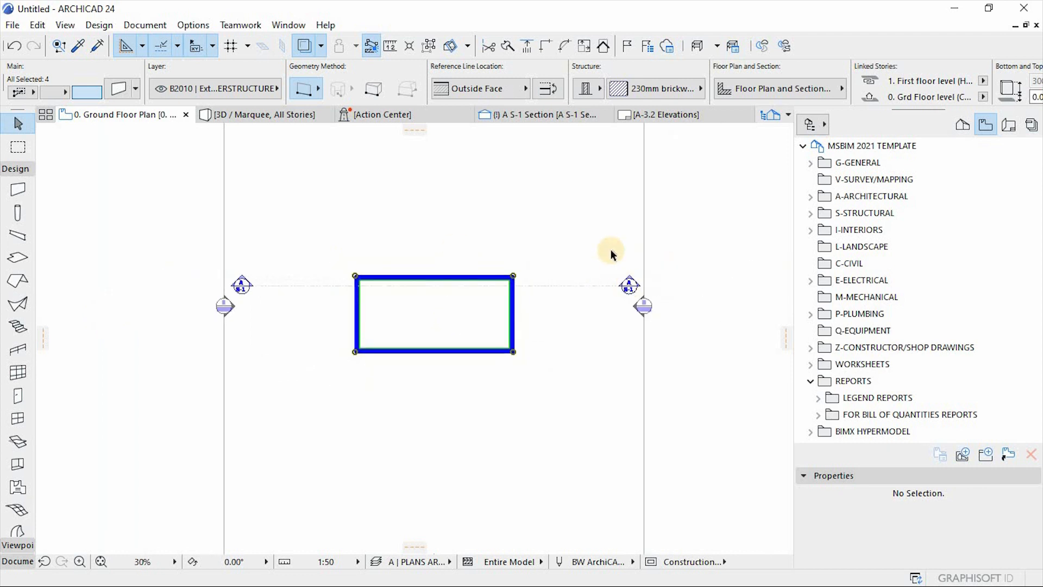
{"action": "scroll", "coordinate": [509, 349], "scroll_direction": "down", "scroll_amount": 1}
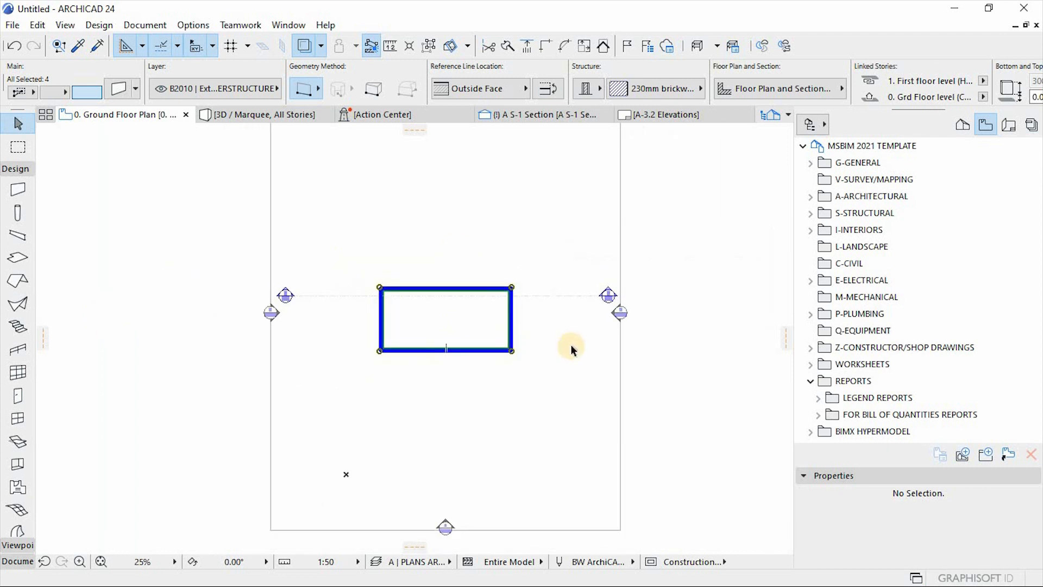
{"action": "key", "text": "ctrl+d"}
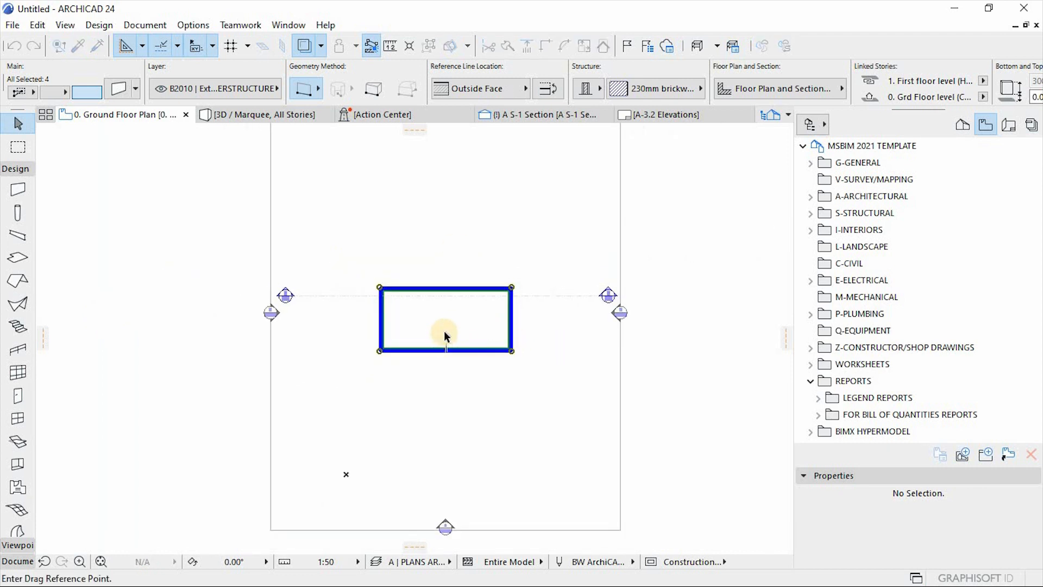
{"action": "left_click", "coordinate": [446, 347]}
{"action": "left_click", "coordinate": [446, 326]}
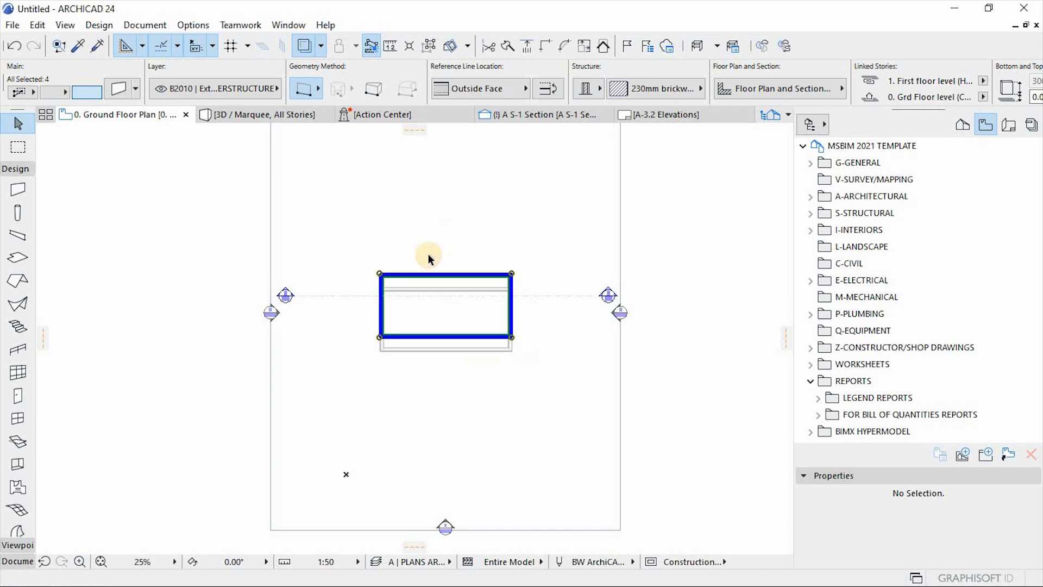
{"action": "scroll", "coordinate": [438, 278], "scroll_direction": "up", "scroll_amount": 3}
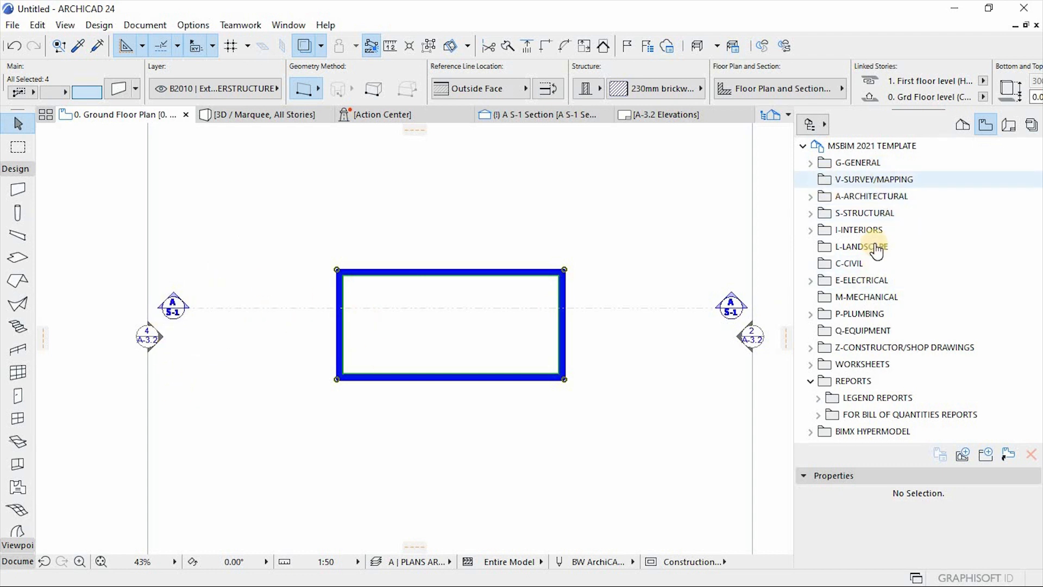
{"action": "scroll", "coordinate": [422, 315], "scroll_direction": "down", "scroll_amount": 1}
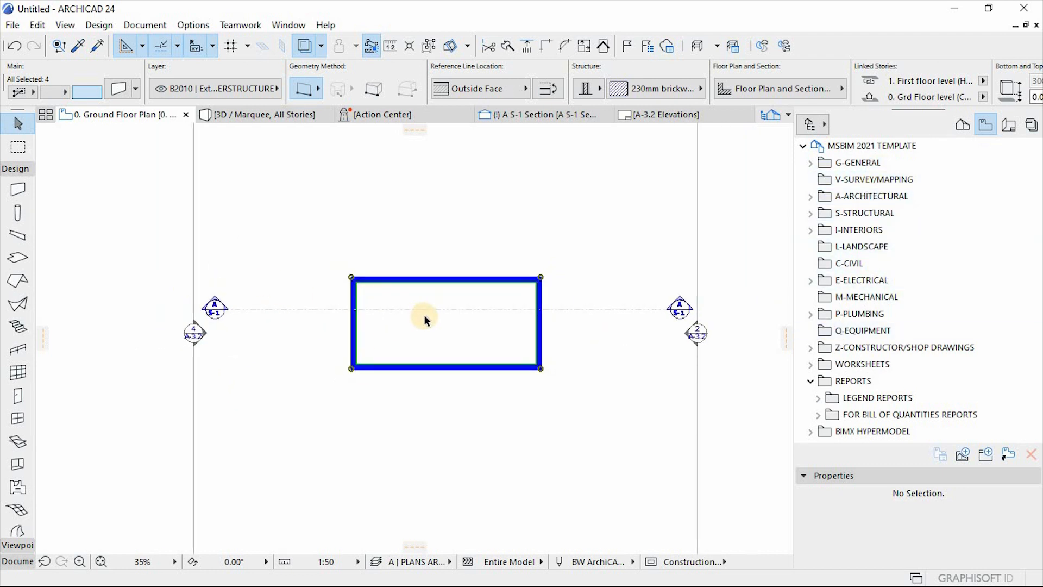
{"action": "scroll", "coordinate": [426, 315], "scroll_direction": "down", "scroll_amount": 1}
{"action": "left_click", "coordinate": [479, 406]}
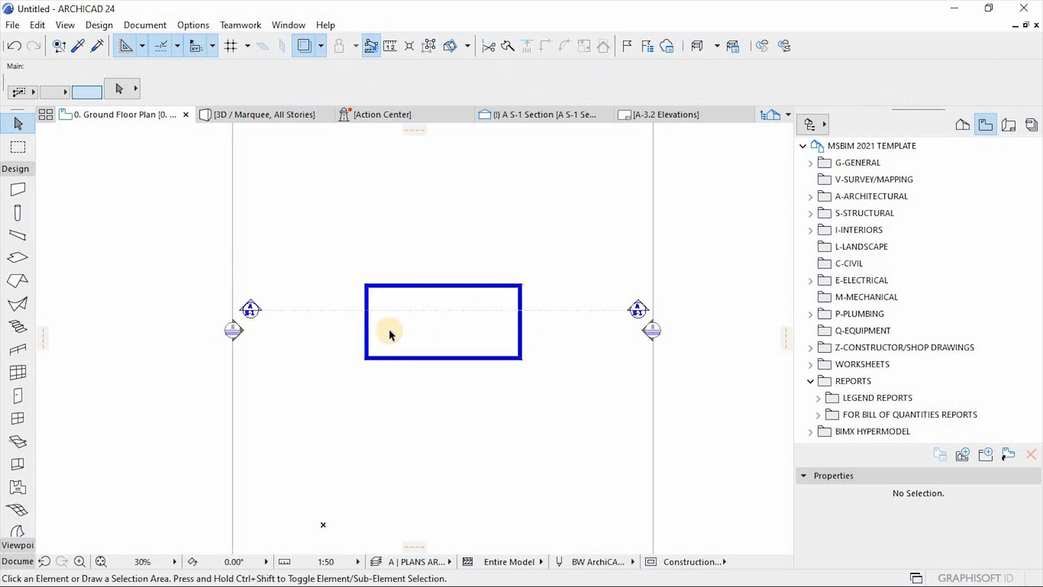
Step: Suspend grouping and copy the short wall at the rectangle's left end 3450 mm to the right as a partition
{"action": "scroll", "coordinate": [389, 329], "scroll_direction": "up", "scroll_amount": 3}
{"action": "left_click", "coordinate": [434, 48]}
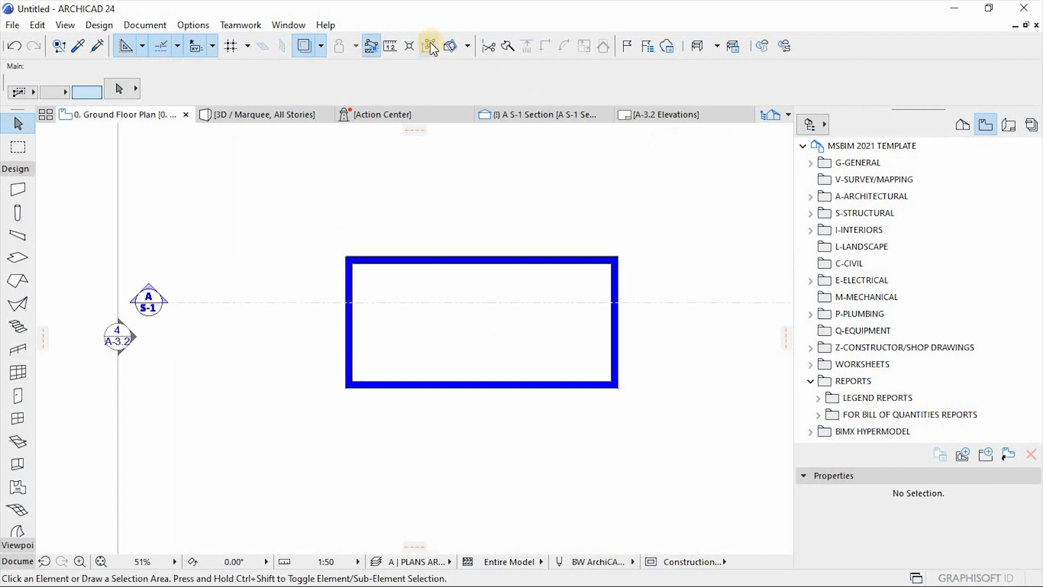
{"action": "left_click", "coordinate": [347, 342]}
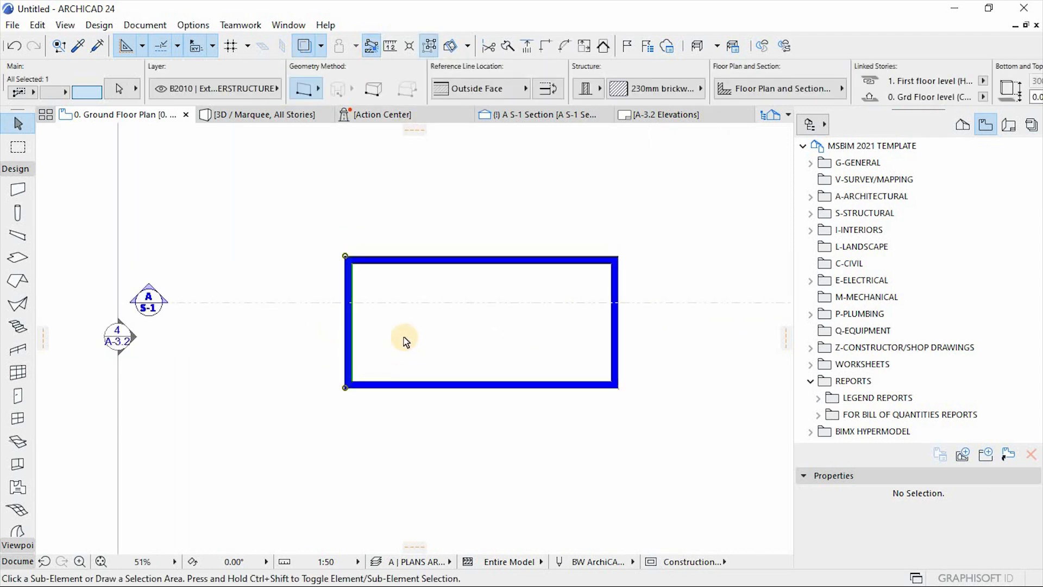
{"action": "key", "text": "ctrl+d"}
{"action": "left_click", "coordinate": [363, 324]}
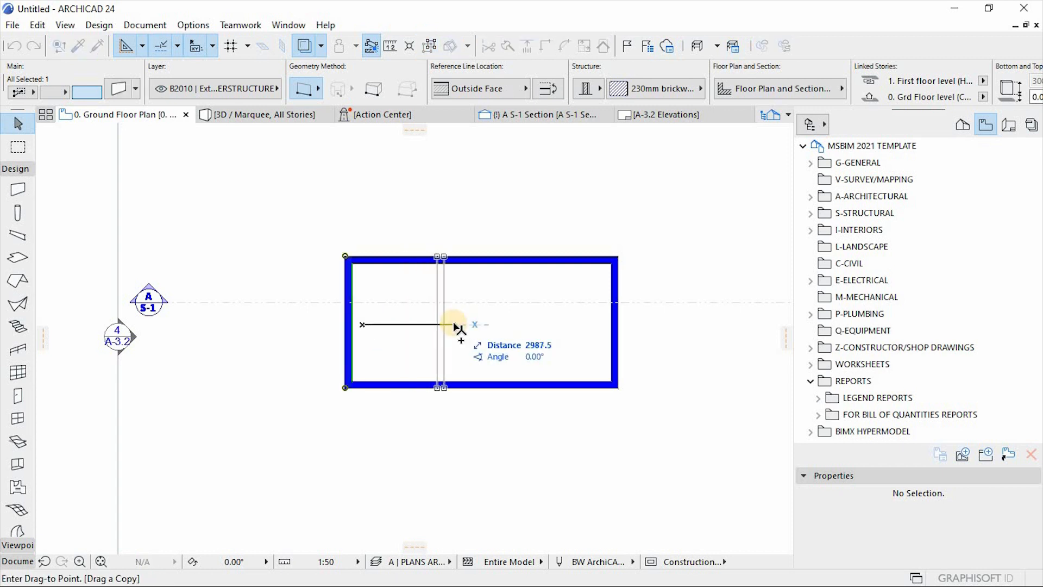
{"action": "type", "text": "3450"}
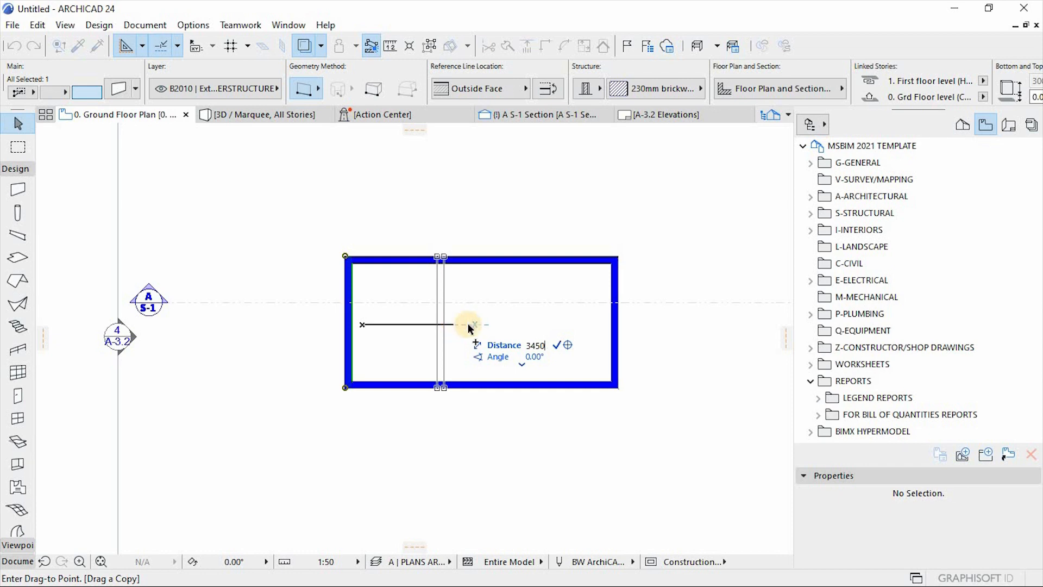
{"action": "key", "text": "Return"}
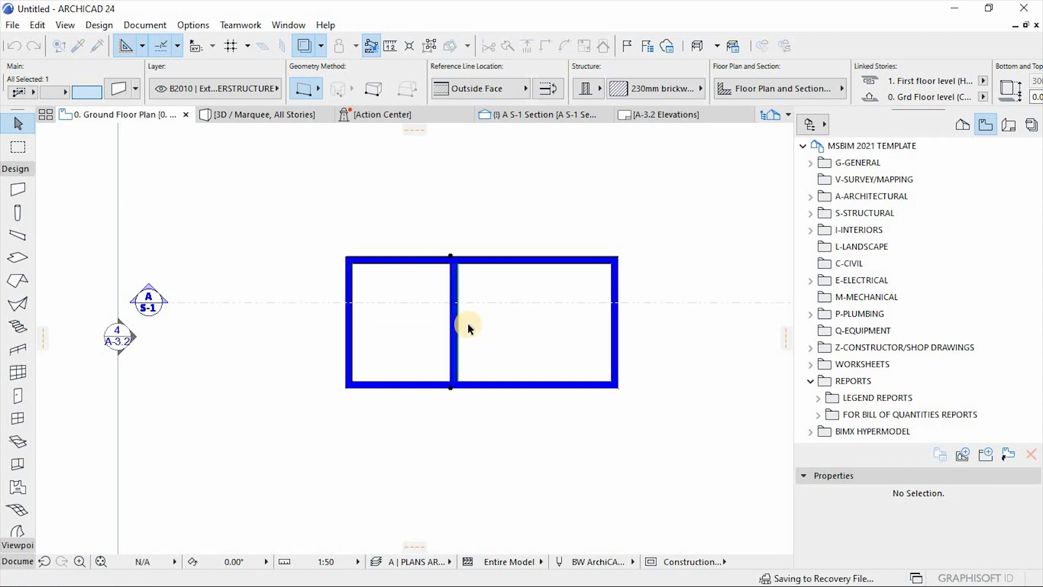
{"action": "key", "text": "Escape"}
{"action": "scroll", "coordinate": [569, 251], "scroll_direction": "up", "scroll_amount": 5}
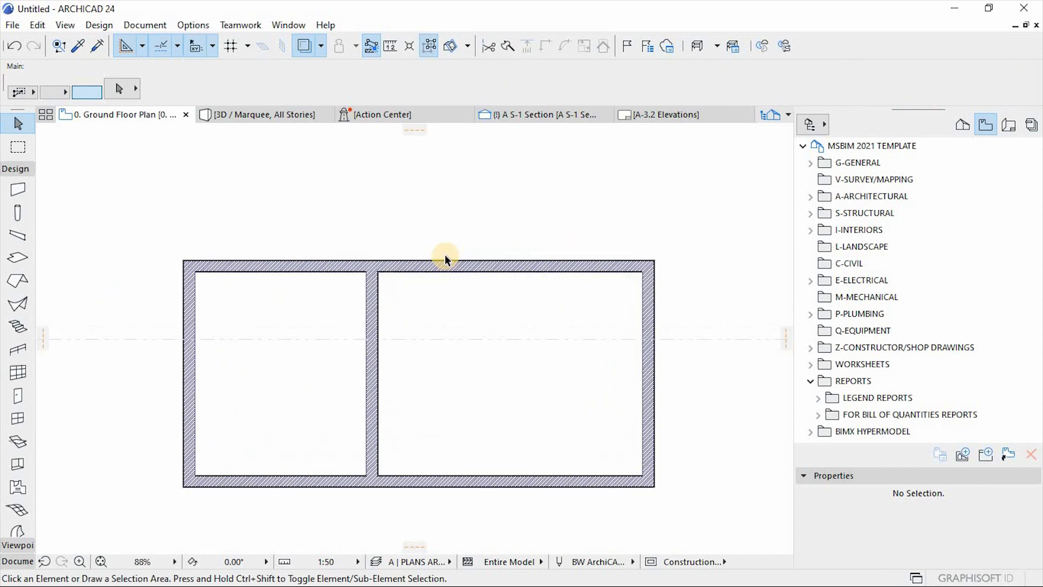
Step: Pick up the partition wall's settings and apply the wall favorite "C1010 | 115 Interior Wall | Plastered both side"
{"action": "left_click", "coordinate": [367, 285], "text": "alt"}
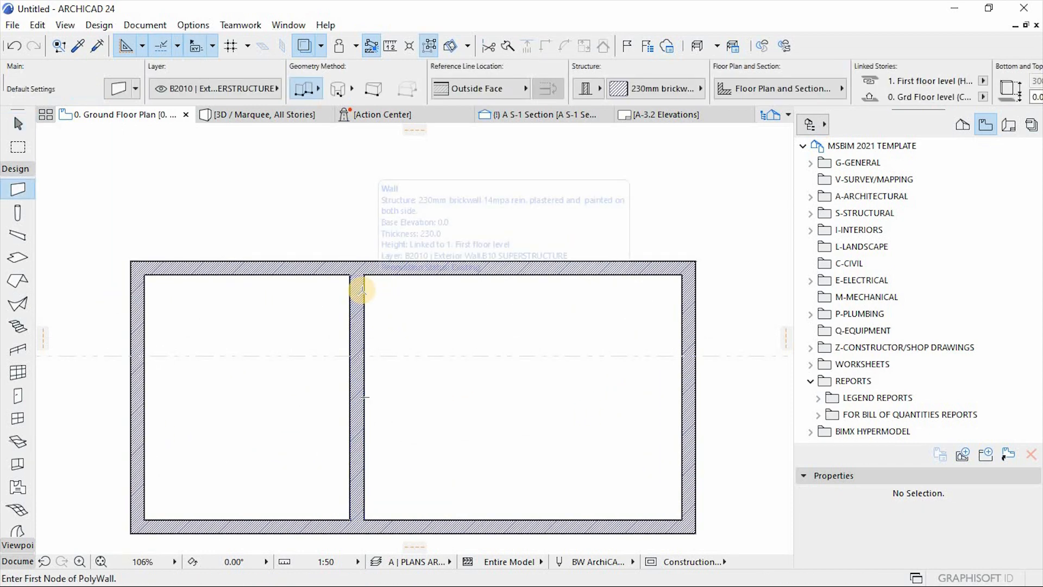
{"action": "left_click", "coordinate": [138, 89]}
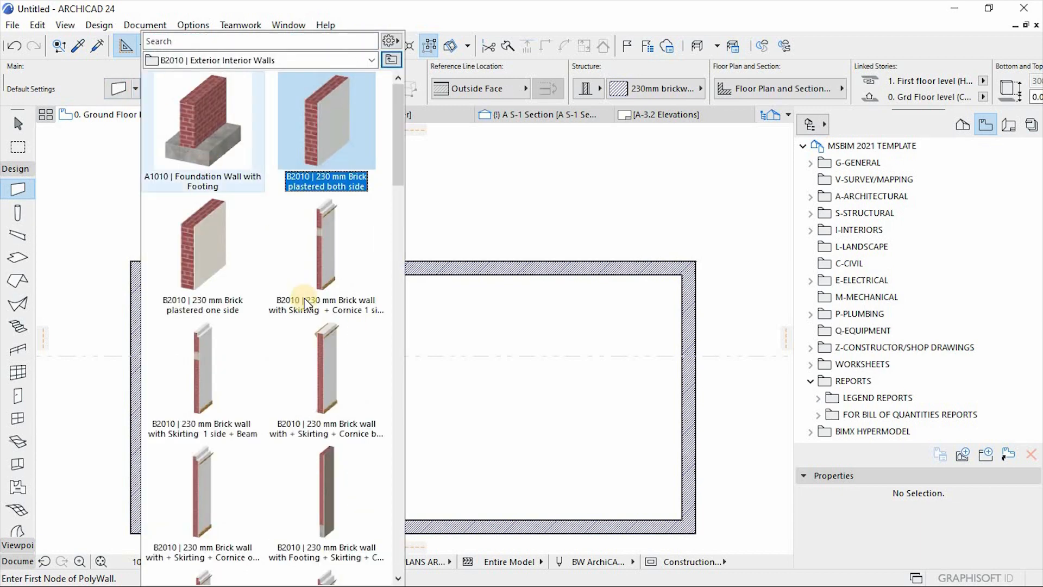
{"action": "left_click_drag", "start_coordinate": [398, 91], "coordinate": [392, 319]}
{"action": "scroll", "coordinate": [348, 353], "scroll_direction": "down", "scroll_amount": 3}
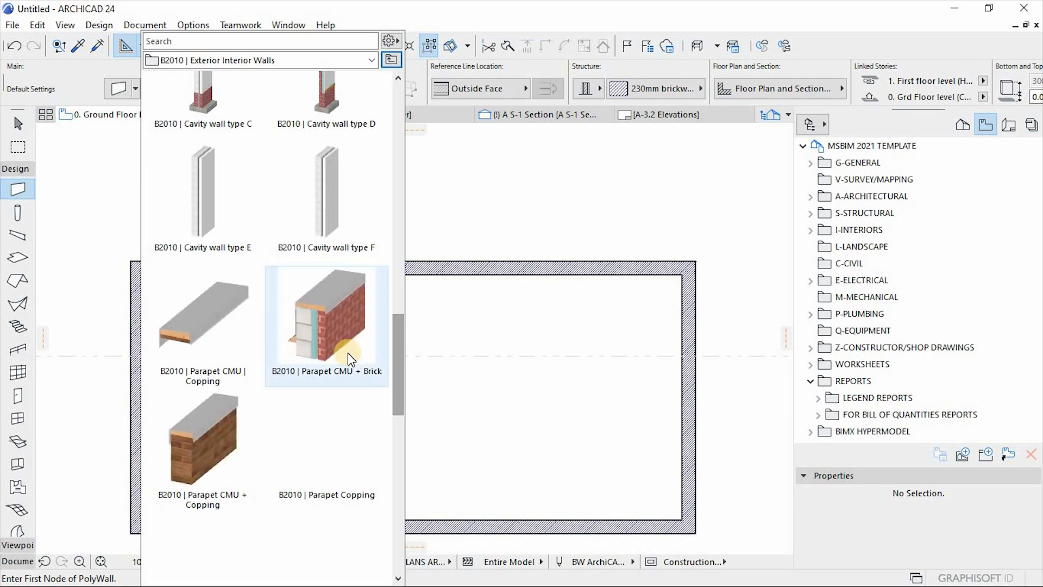
{"action": "scroll", "coordinate": [296, 400], "scroll_direction": "down", "scroll_amount": 3}
{"action": "scroll", "coordinate": [321, 418], "scroll_direction": "down", "scroll_amount": 6}
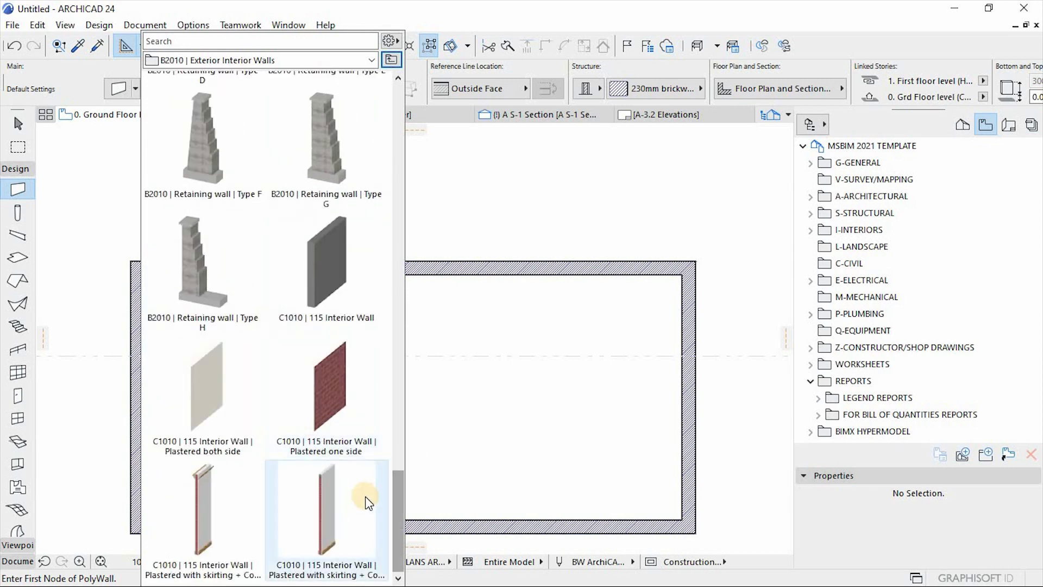
{"action": "double_click", "coordinate": [207, 398]}
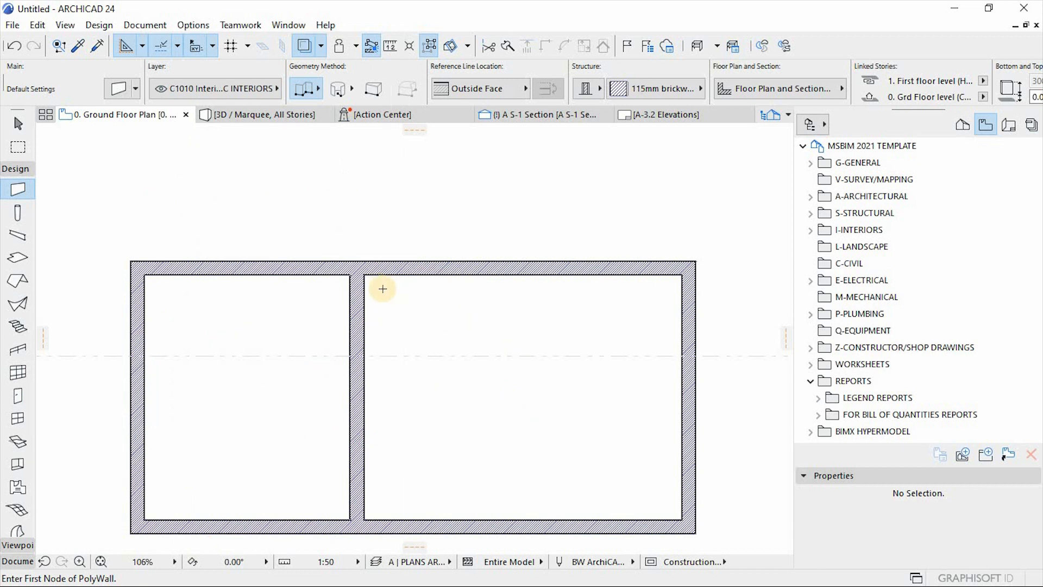
Step: Draw an L-shaped interior wall in the larger room, 1300 mm down from the upper wall's inner face and 1900 mm left
{"action": "left_click", "coordinate": [491, 358]}
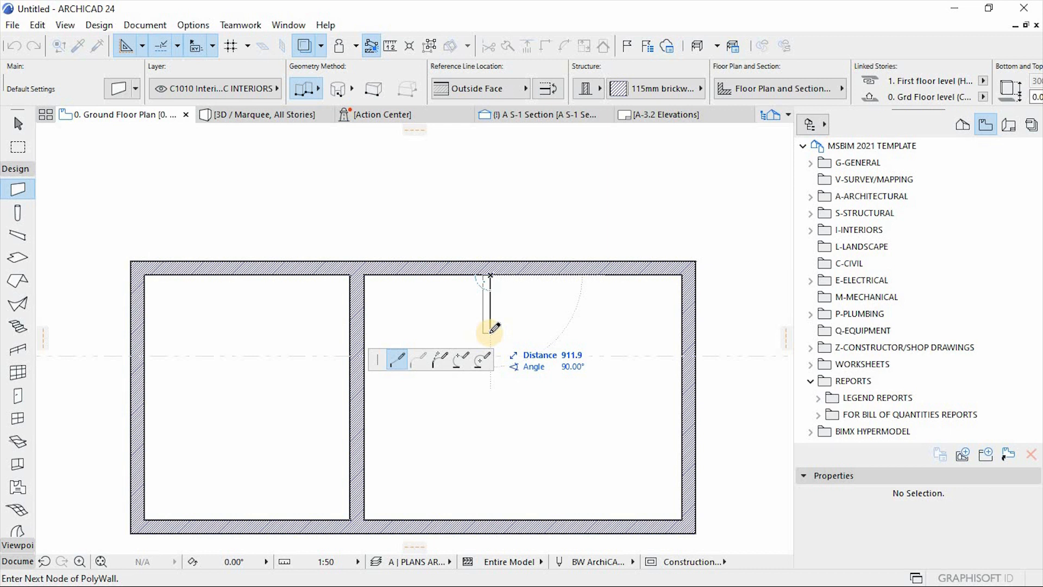
{"action": "type", "text": "1300"}
{"action": "key", "text": "Return"}
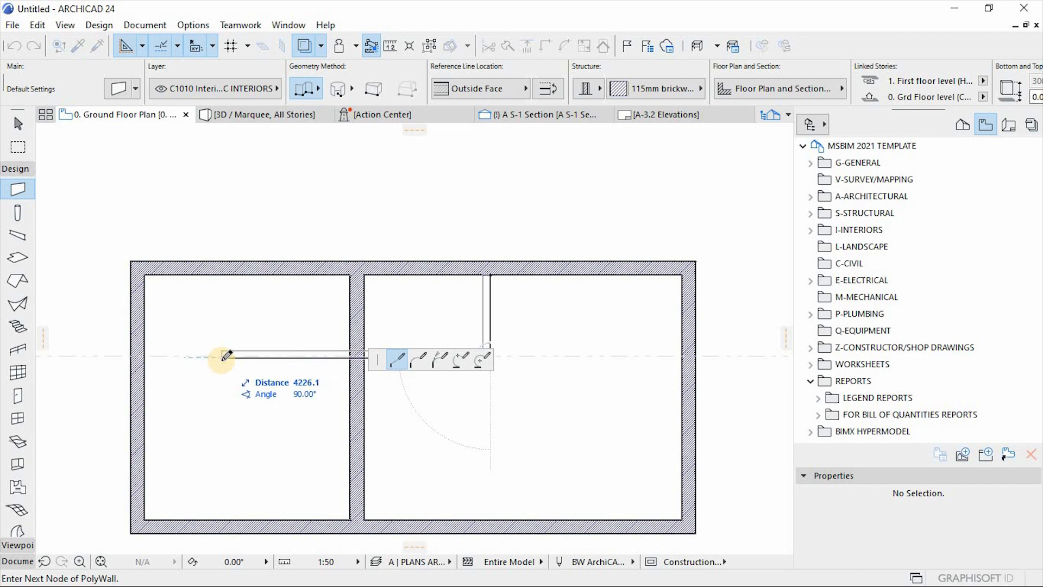
{"action": "type", "text": "1900"}
{"action": "key", "text": "Return"}
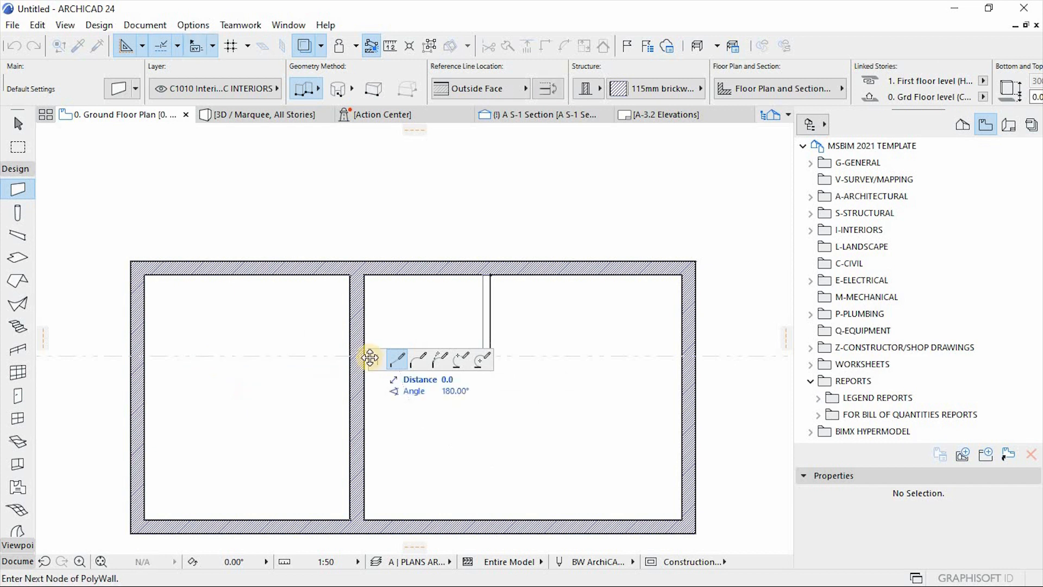
{"action": "right_click", "coordinate": [391, 411]}
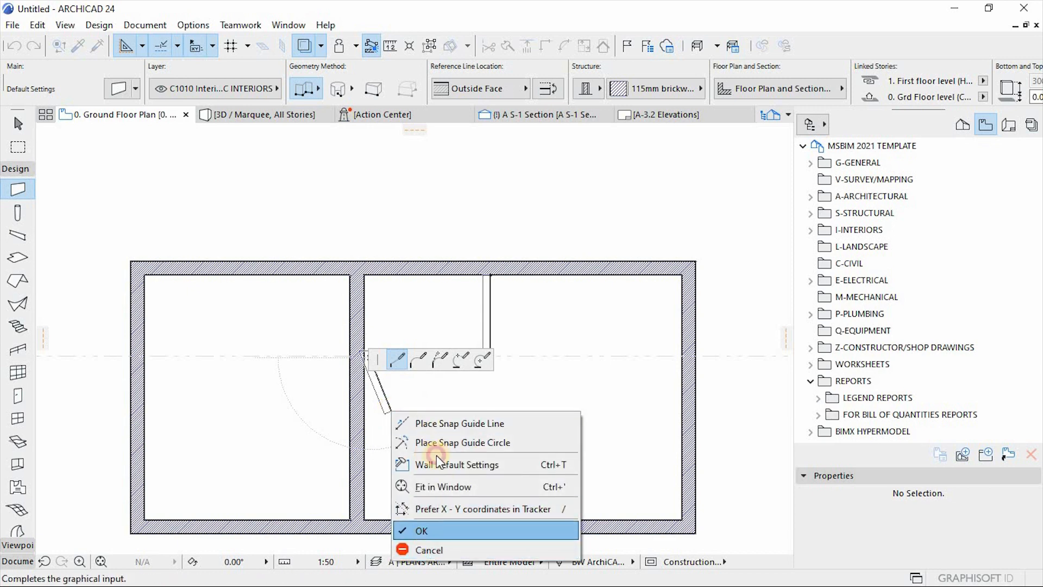
{"action": "left_click", "coordinate": [429, 534]}
Step: Move both 115 mm interior walls left together until the horizontal wall's free end meets the brick partition's right face, and deselect them
{"action": "scroll", "coordinate": [429, 354], "scroll_direction": "up", "scroll_amount": 3}
{"action": "left_click", "coordinate": [17, 124]}
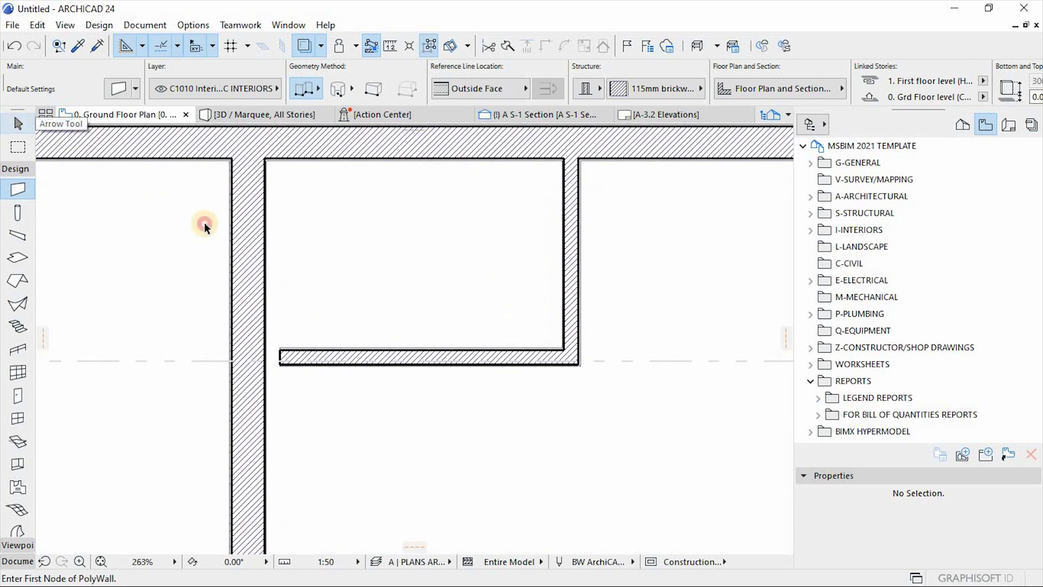
{"action": "left_click", "coordinate": [659, 293]}
{"action": "left_click", "coordinate": [520, 336]}
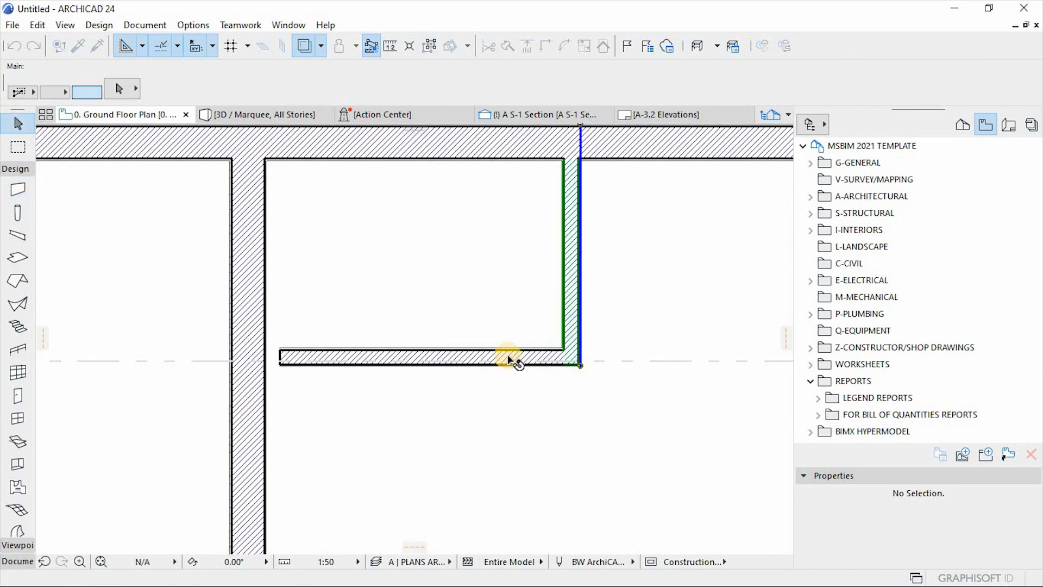
{"action": "key", "text": "ctrl+d"}
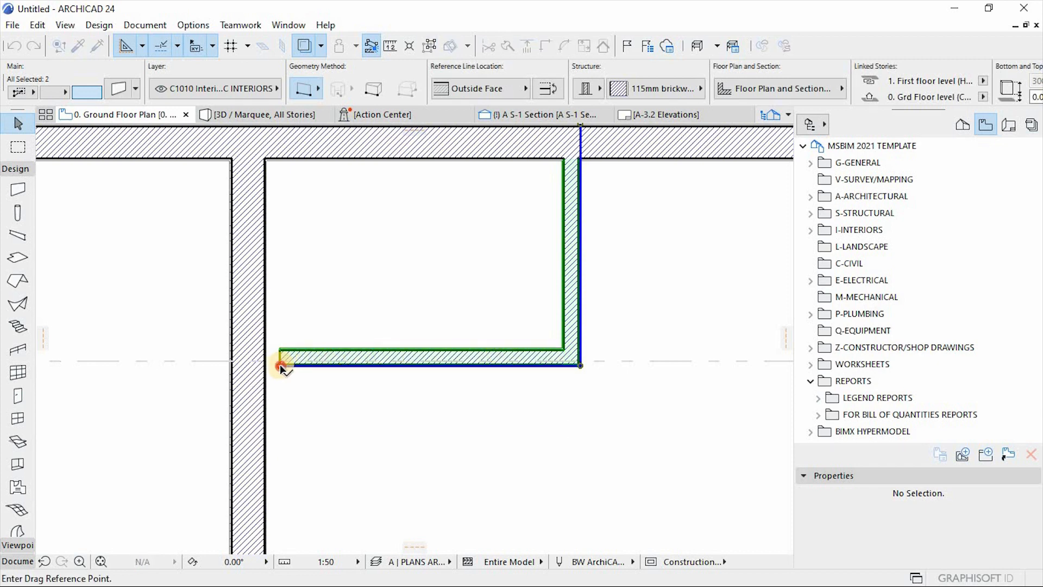
{"action": "left_click", "coordinate": [281, 367]}
{"action": "left_click", "coordinate": [266, 364]}
{"action": "scroll", "coordinate": [402, 314], "scroll_direction": "down", "scroll_amount": 3}
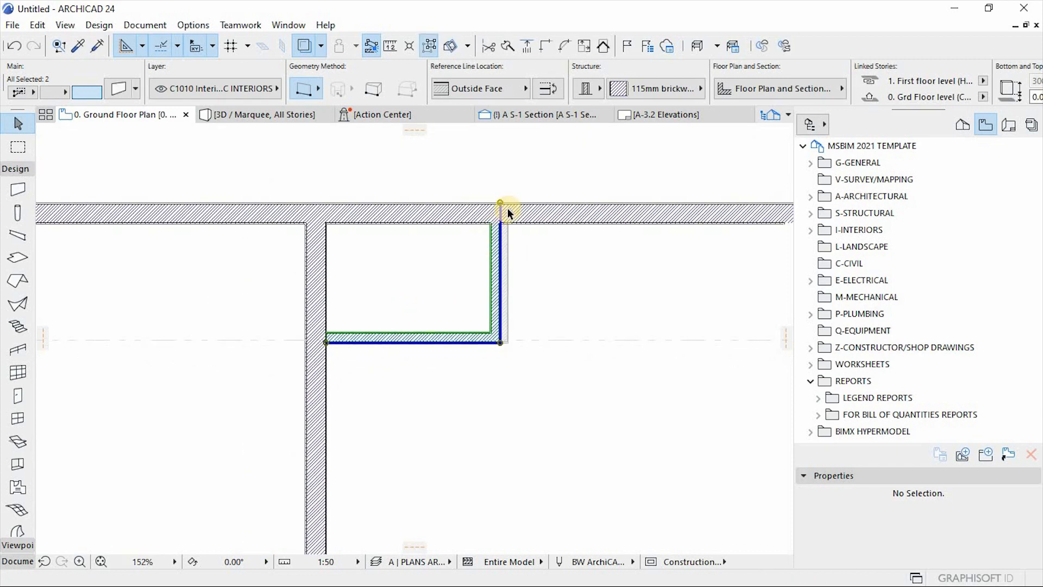
{"action": "left_click", "coordinate": [431, 232]}
{"action": "scroll", "coordinate": [500, 350], "scroll_direction": "down", "scroll_amount": 3}
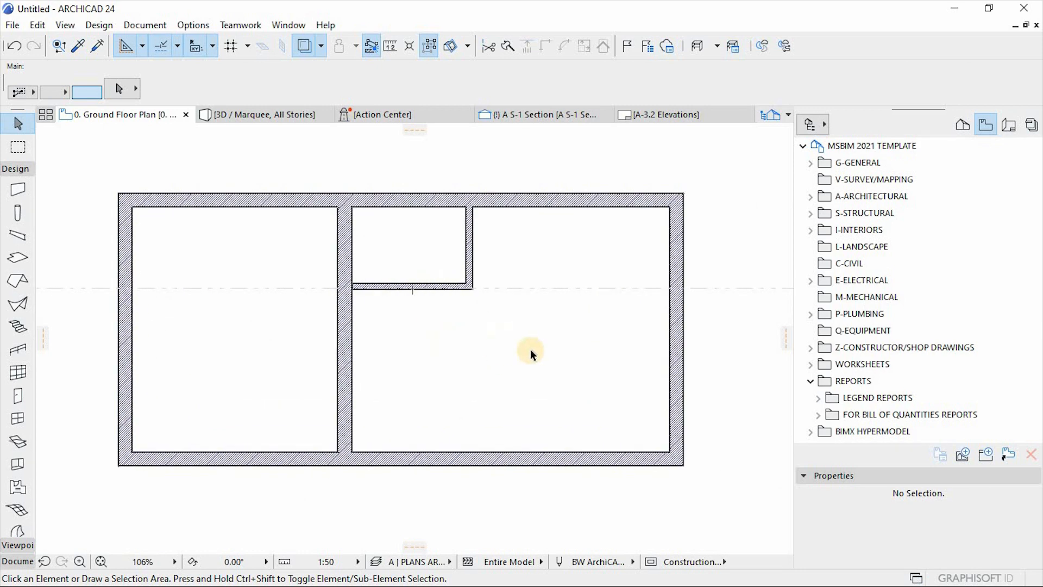
{"action": "scroll", "coordinate": [530, 349], "scroll_direction": "down", "scroll_amount": 1}
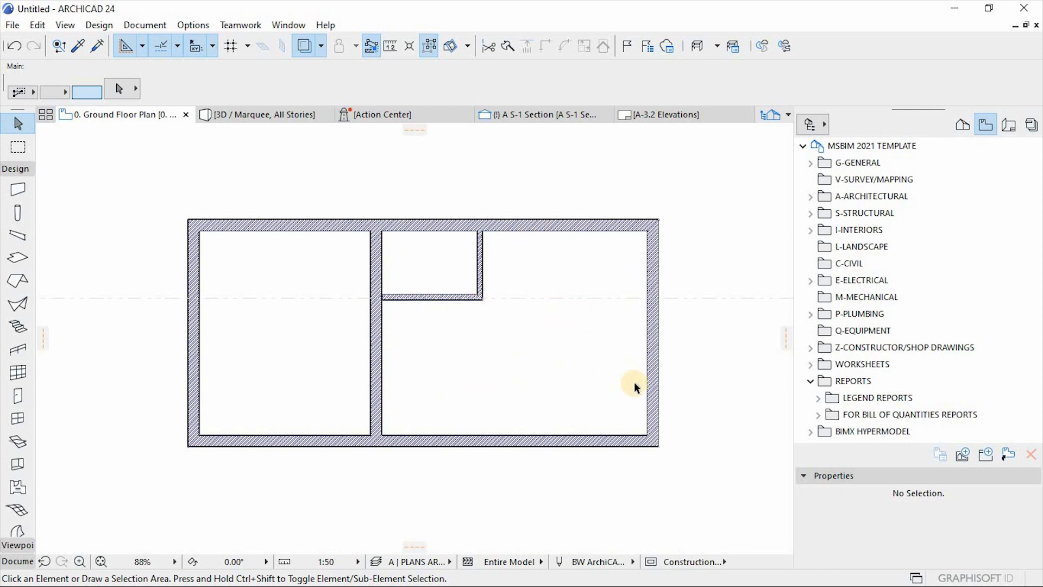
{"action": "scroll", "coordinate": [472, 309], "scroll_direction": "down", "scroll_amount": 3}
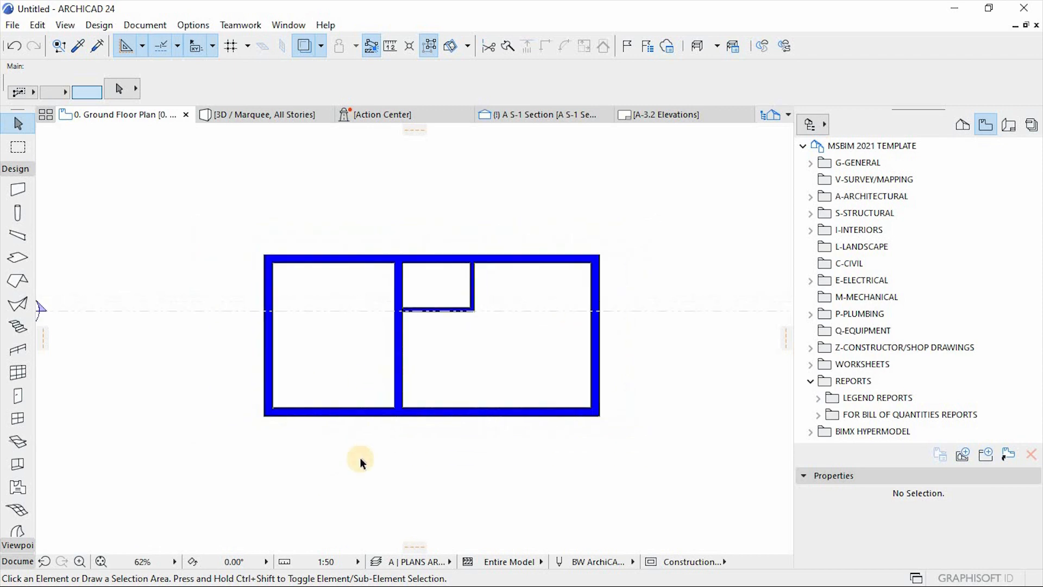
{"action": "scroll", "coordinate": [357, 471], "scroll_direction": "up", "scroll_amount": 1}
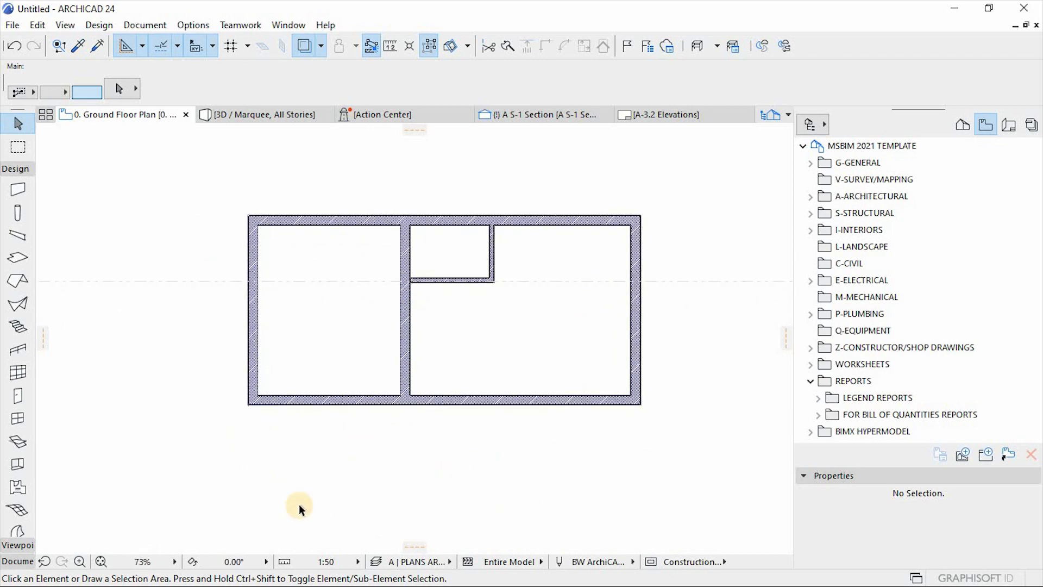
{"action": "scroll", "coordinate": [302, 502], "scroll_direction": "up", "scroll_amount": 1}
{"action": "scroll", "coordinate": [412, 472], "scroll_direction": "down", "scroll_amount": 1}
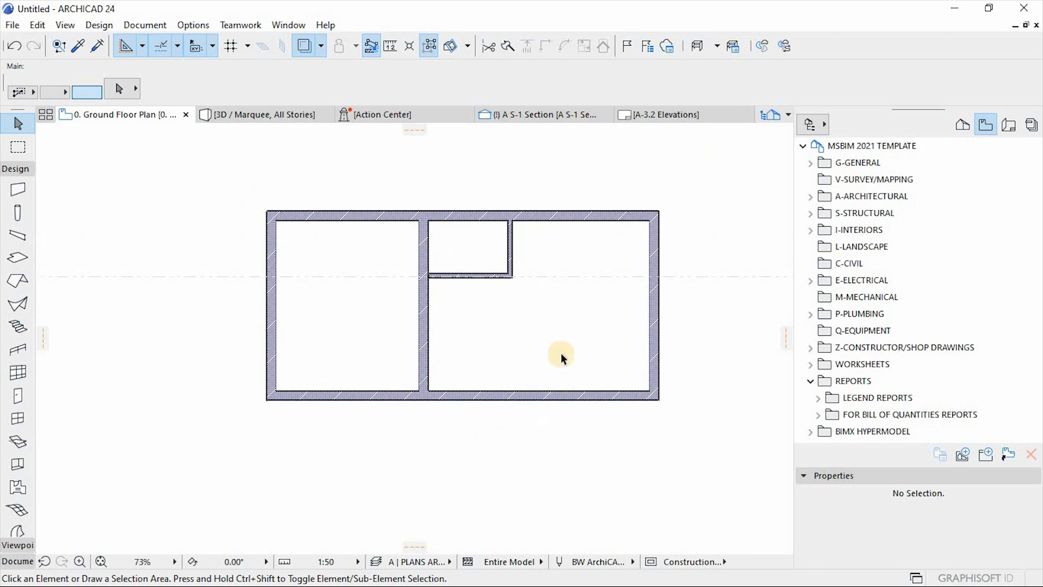
{"action": "scroll", "coordinate": [575, 292], "scroll_direction": "up", "scroll_amount": 1}
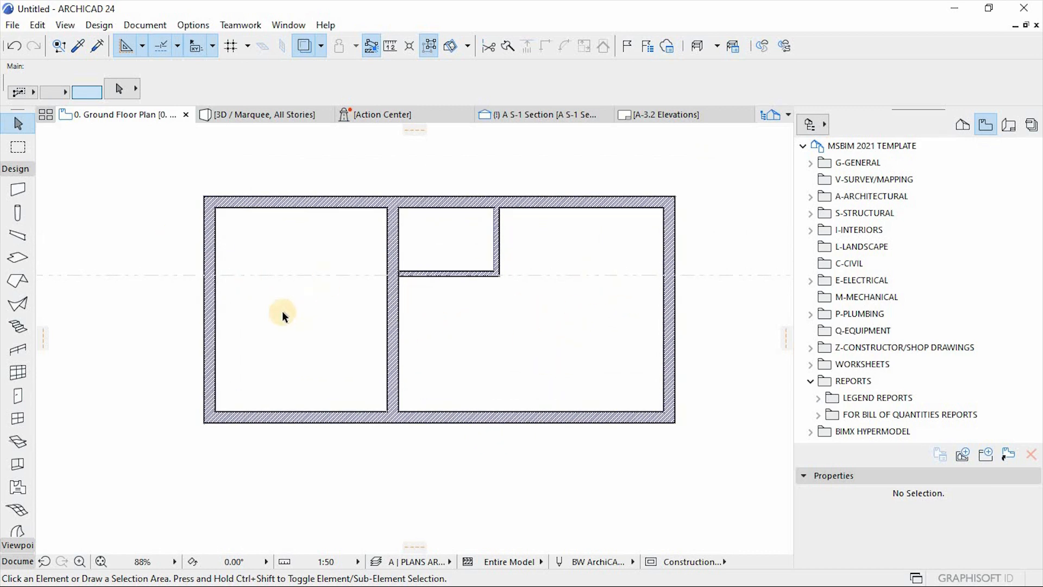
Step: Apply the slab favorite "SLAB ON GRADE" from the B1010.20 Floor Slab folder
{"action": "left_click", "coordinate": [17, 258]}
{"action": "left_click", "coordinate": [136, 89]}
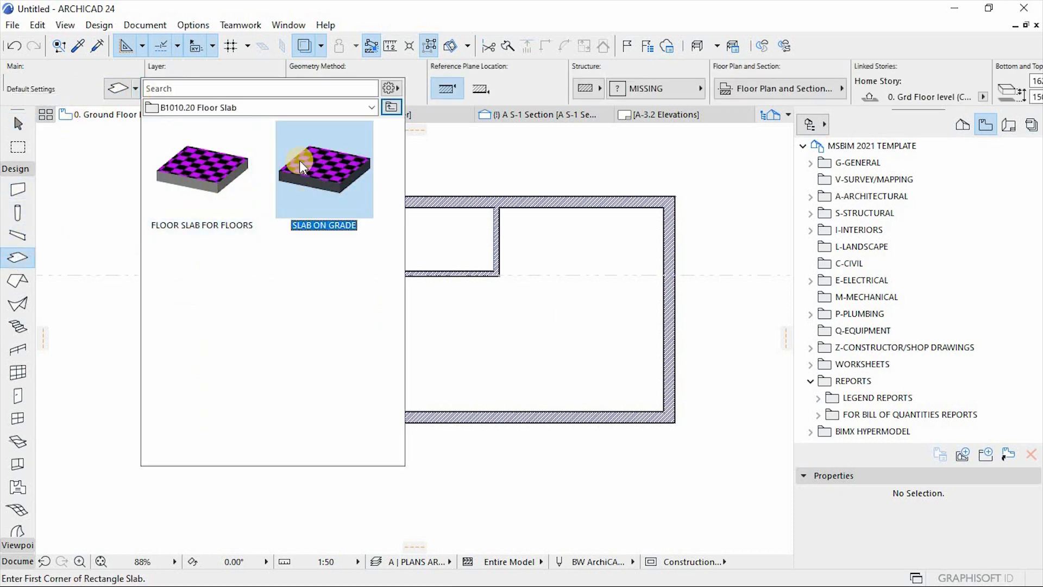
{"action": "mouse_move", "coordinate": [298, 161]}
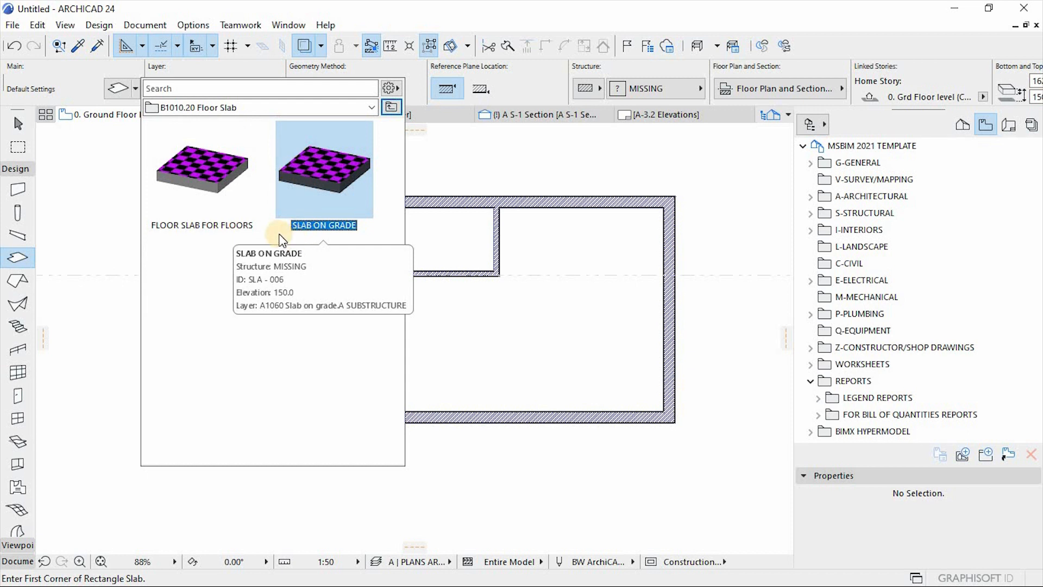
{"action": "mouse_move", "coordinate": [187, 228]}
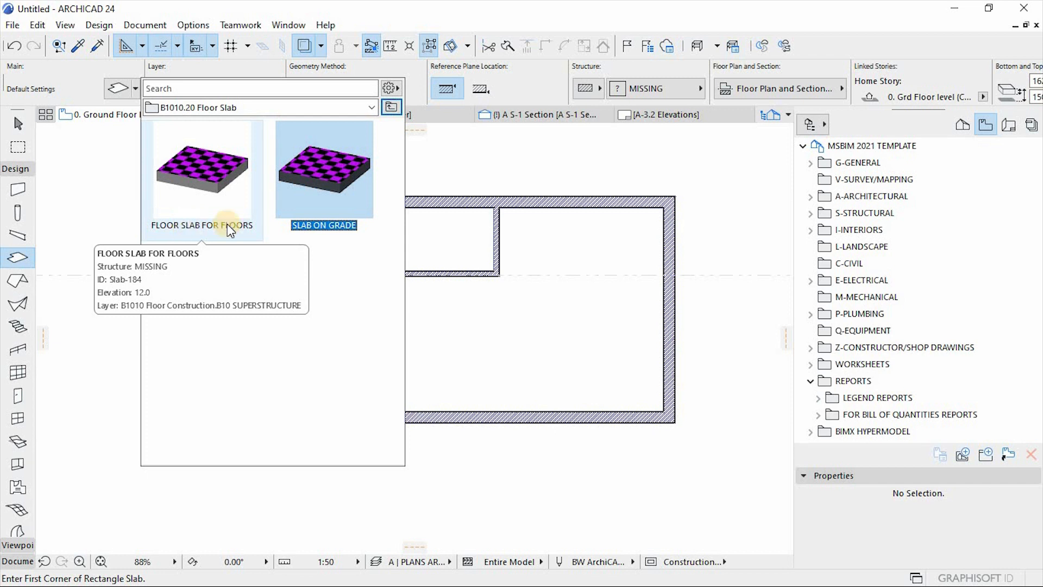
{"action": "double_click", "coordinate": [314, 171]}
Step: Draw rectangular slabs between the inner wall corners on both sides of the brick partition
{"action": "left_click", "coordinate": [663, 207]}
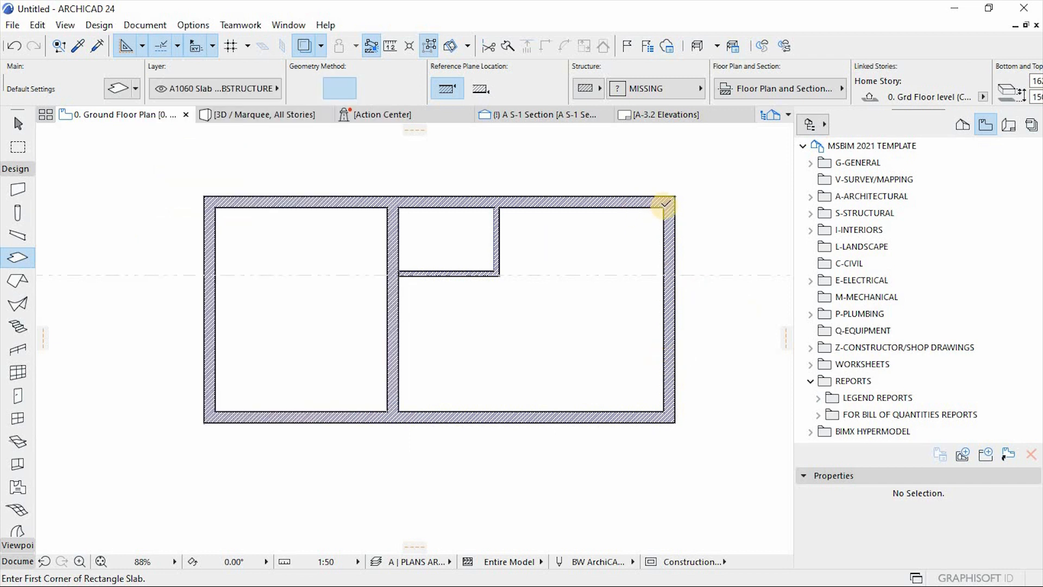
{"action": "key", "text": "Escape"}
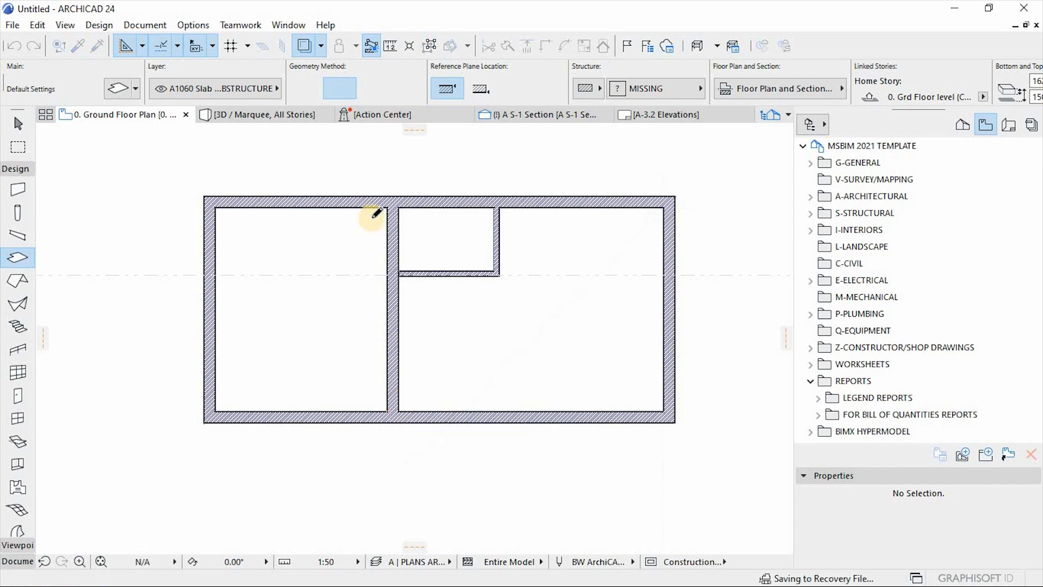
{"action": "left_click", "coordinate": [386, 208]}
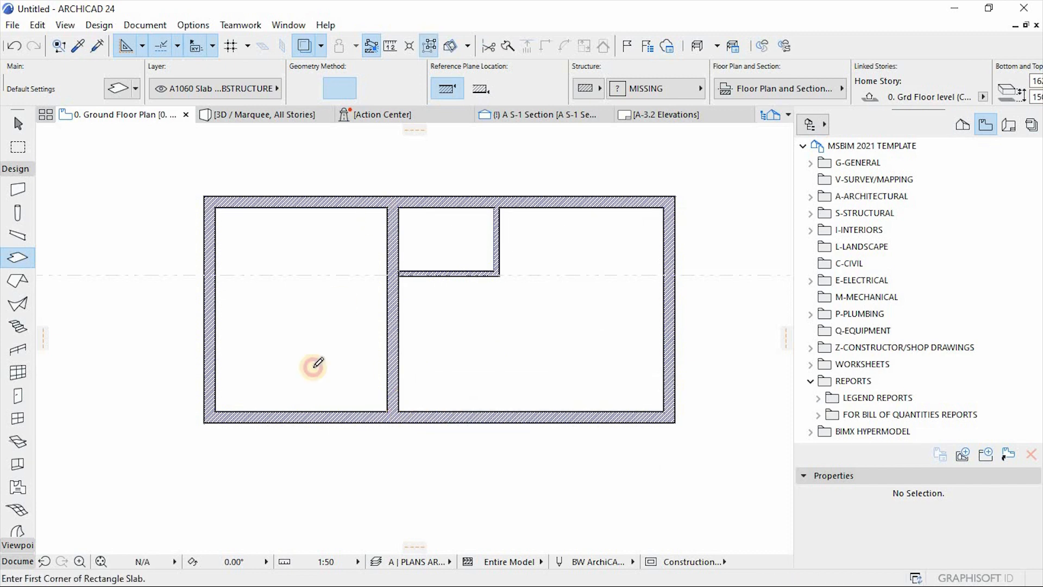
{"action": "left_click", "coordinate": [216, 412]}
Step: Draw a 5500 by 1500 mm rectangular slab outside, starting at the building's lower-left outer corner
{"action": "scroll", "coordinate": [491, 195], "scroll_direction": "down", "scroll_amount": 2}
{"action": "middle_click_drag", "start_coordinate": [299, 394], "coordinate": [315, 350]}
{"action": "left_click", "coordinate": [307, 310]}
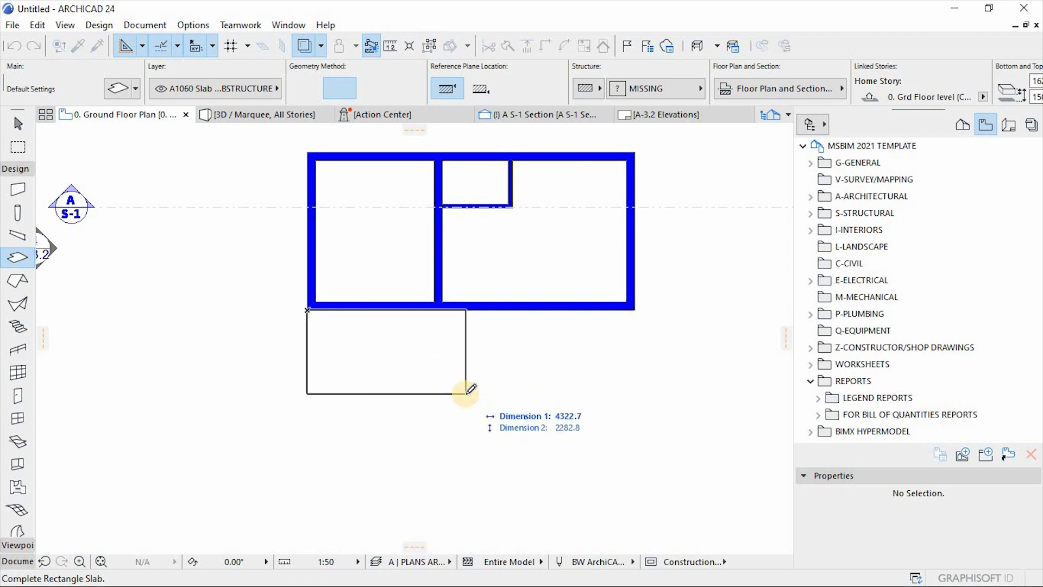
{"action": "type", "text": "5500"}
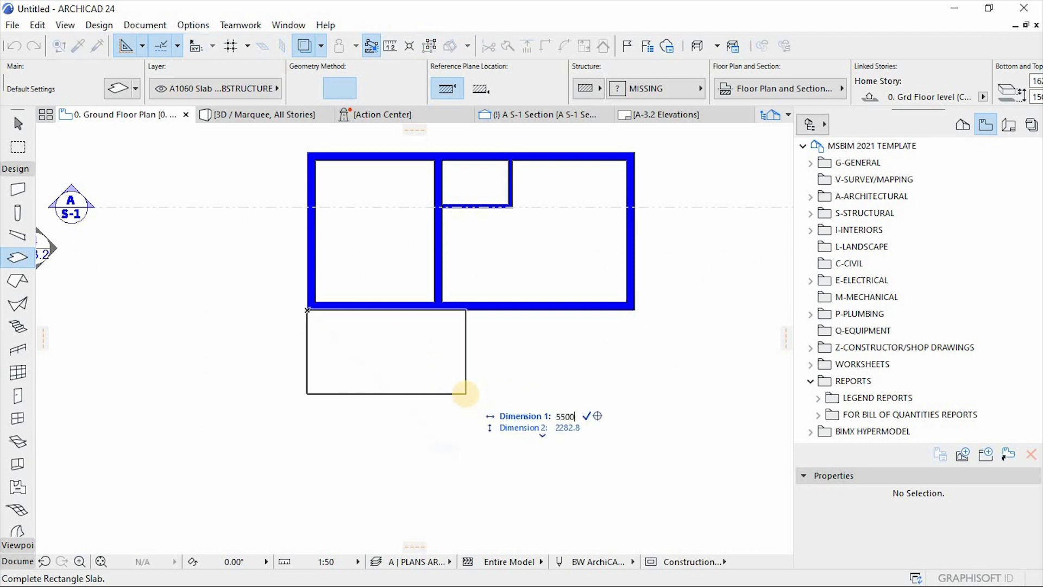
{"action": "key", "text": "Tab"}
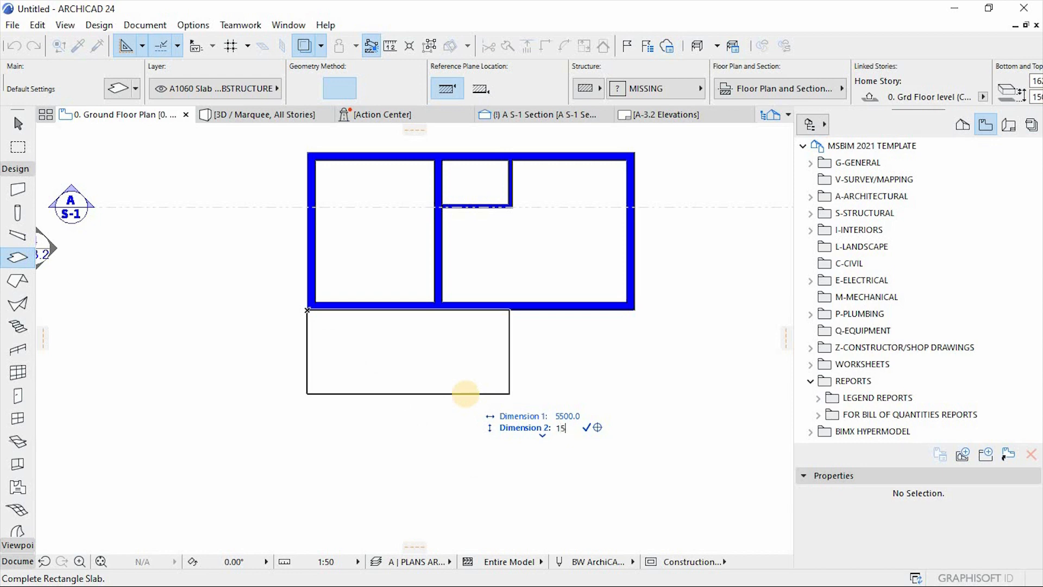
{"action": "type", "text": "1500"}
{"action": "key", "text": "Return"}
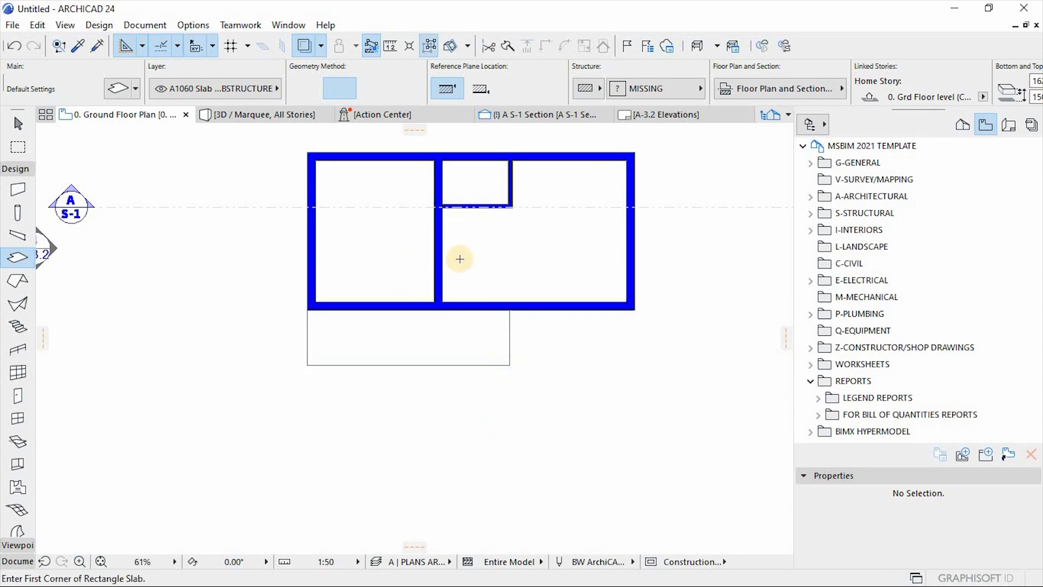
Step: Enclose the whole plan, including the outdoor slab, in a marquee and show it in 3D from above
{"action": "scroll", "coordinate": [468, 259], "scroll_direction": "up", "scroll_amount": 1}
{"action": "left_click", "coordinate": [18, 123]}
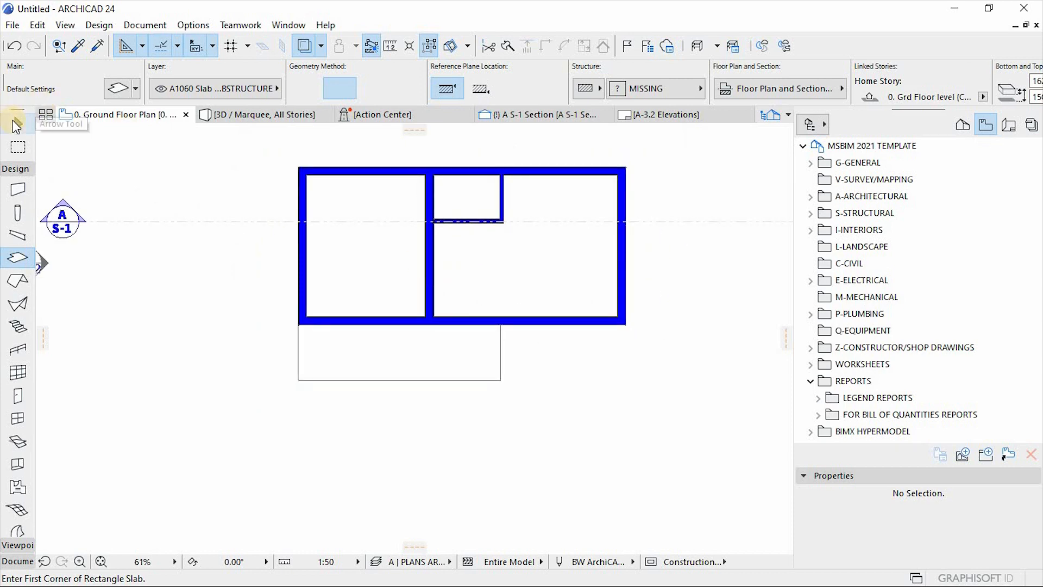
{"action": "left_click", "coordinate": [18, 146]}
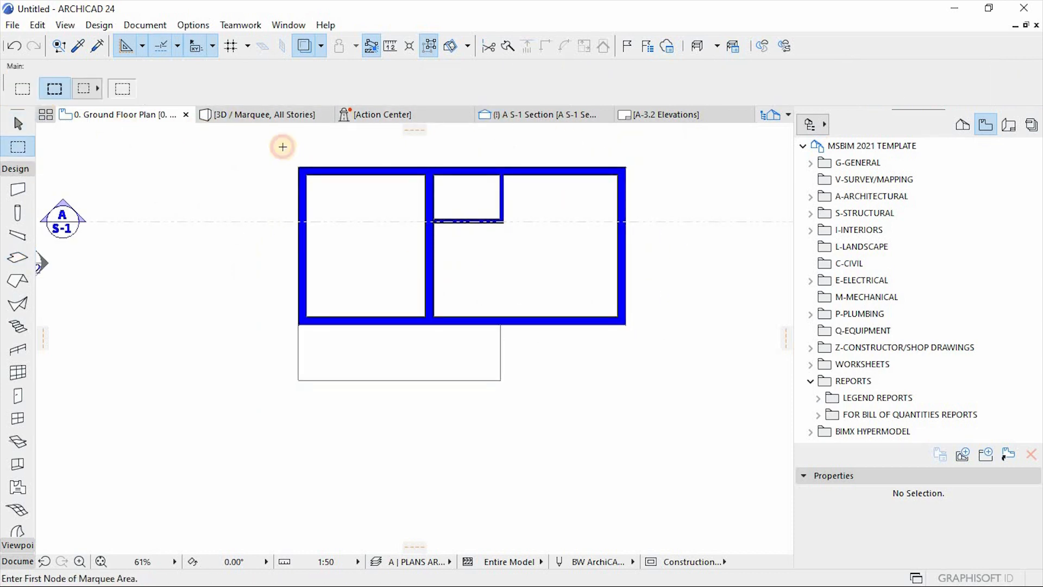
{"action": "left_click", "coordinate": [682, 435]}
{"action": "key", "text": "F5"}
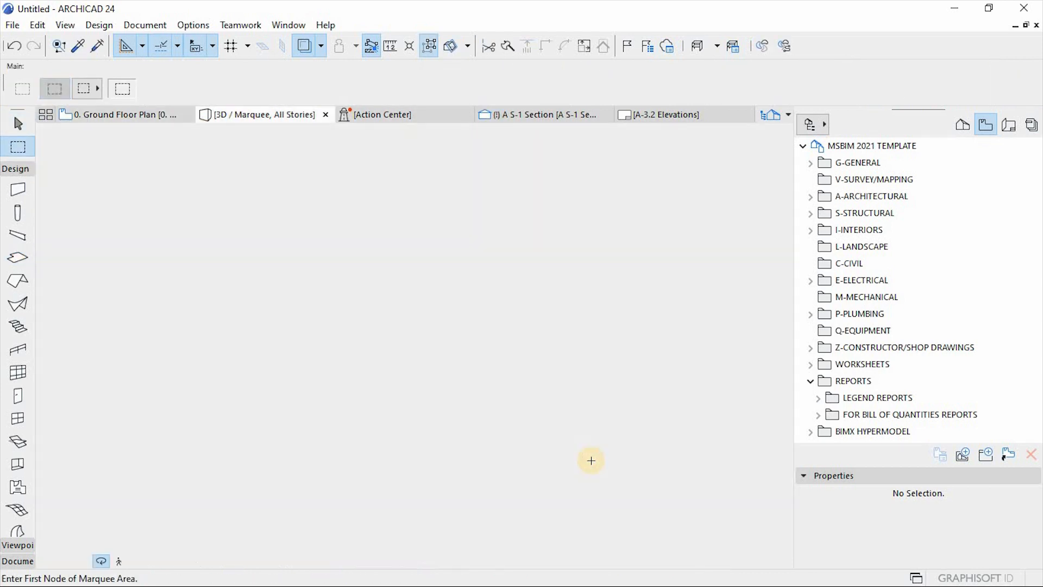
{"action": "left_click_drag", "start_coordinate": [458, 361], "coordinate": [505, 415]}
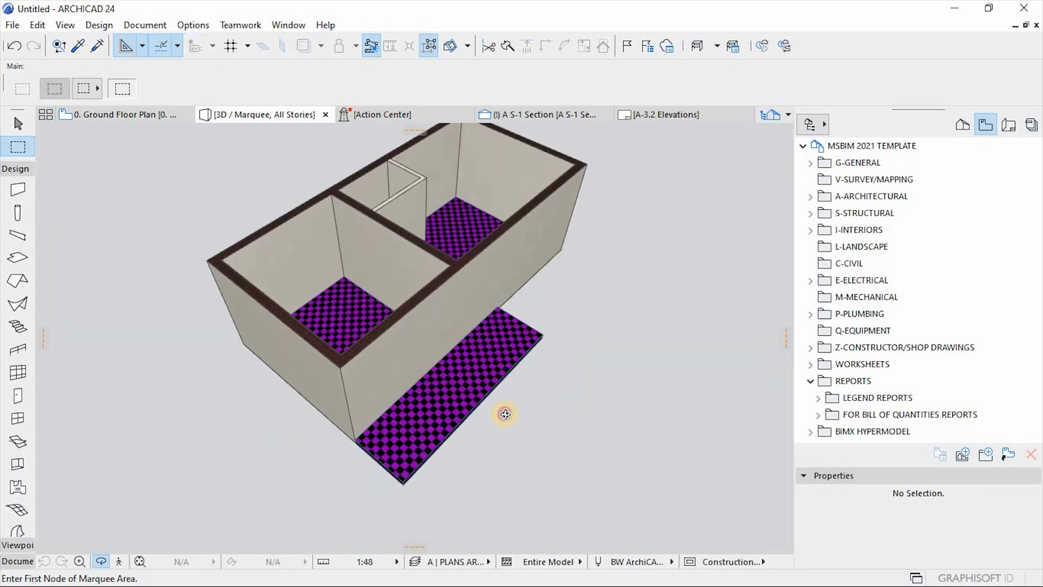
{"action": "scroll", "coordinate": [506, 415], "scroll_direction": "down", "scroll_amount": 1}
{"action": "scroll", "coordinate": [449, 283], "scroll_direction": "up", "scroll_amount": 2}
{"action": "key", "text": "Escape"}
Step: Select all three slabs and set their building material to Concrete - Structural
{"action": "left_click", "coordinate": [497, 377]}
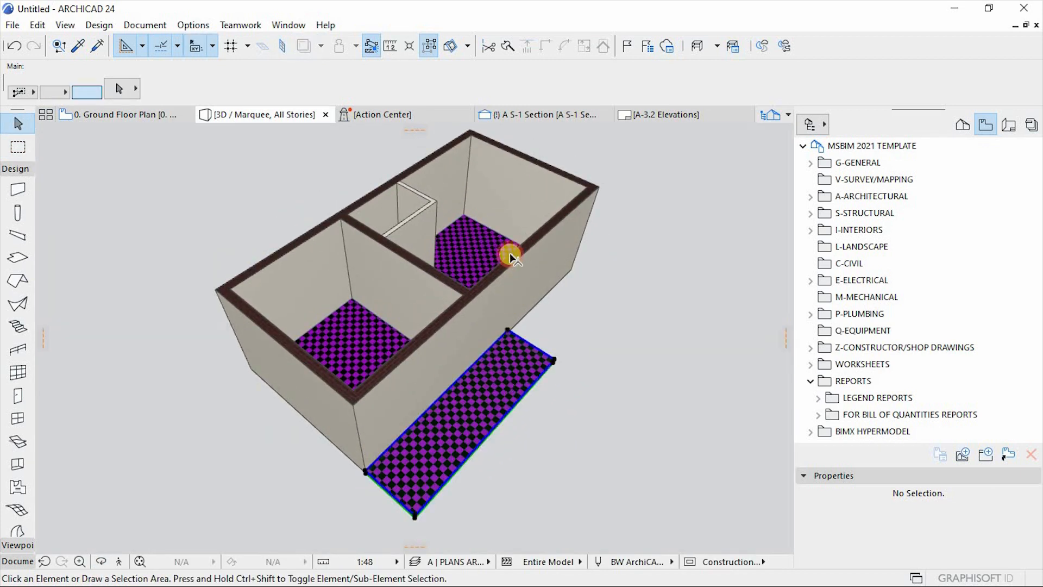
{"action": "left_click", "coordinate": [477, 245], "text": "shift"}
{"action": "left_click", "coordinate": [372, 343], "text": "shift"}
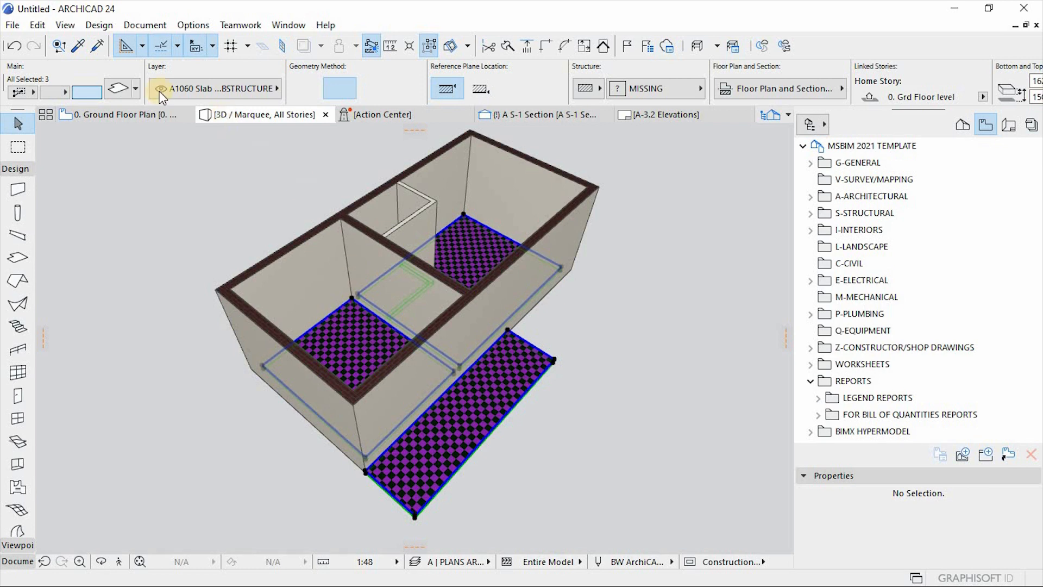
{"action": "left_click", "coordinate": [628, 90]}
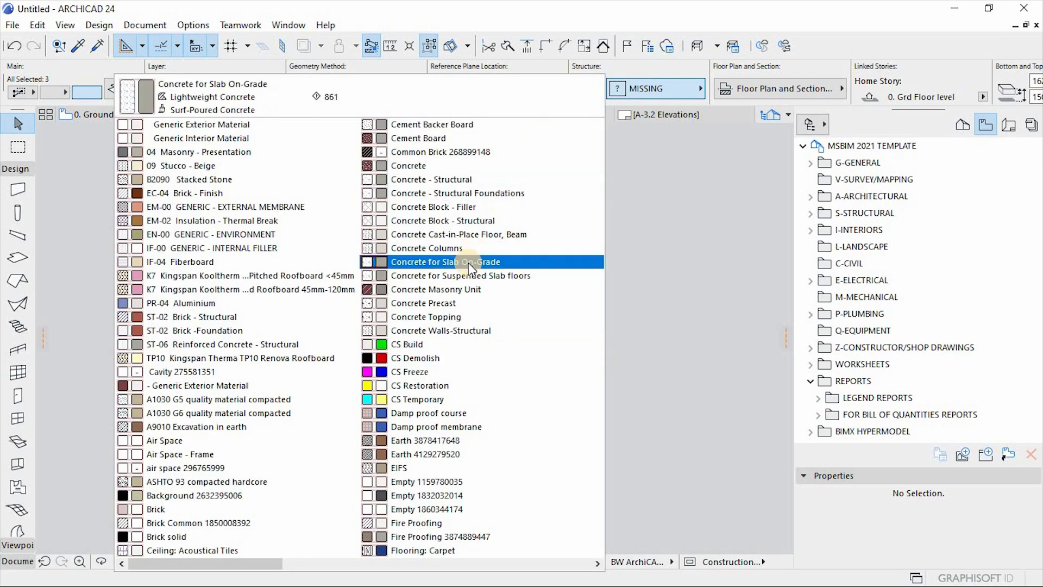
{"action": "left_click", "coordinate": [412, 180]}
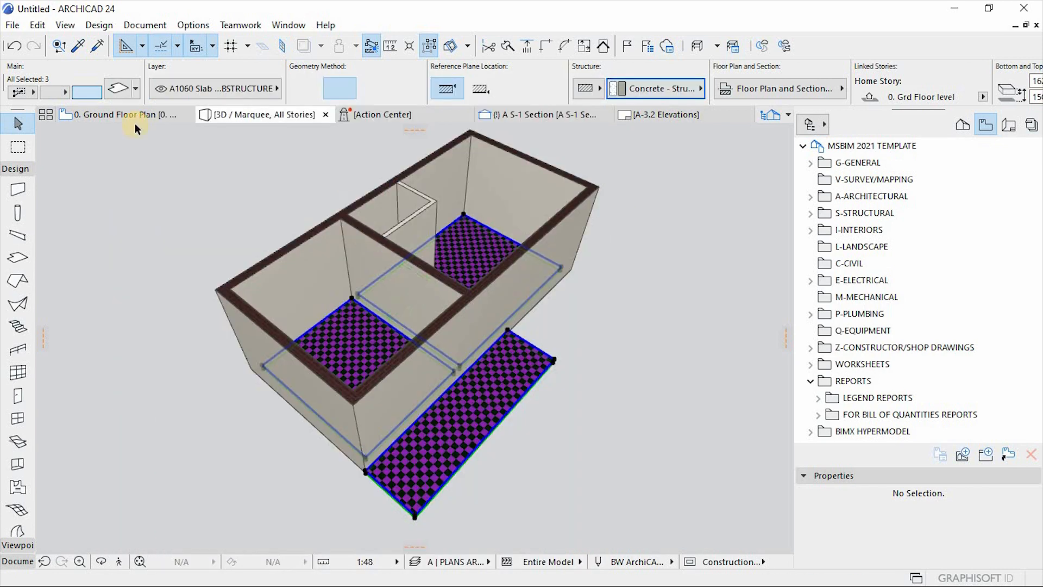
Step: Override the selected slabs' top surface with a grey tile finish and deselect them
{"action": "left_click", "coordinate": [116, 89]}
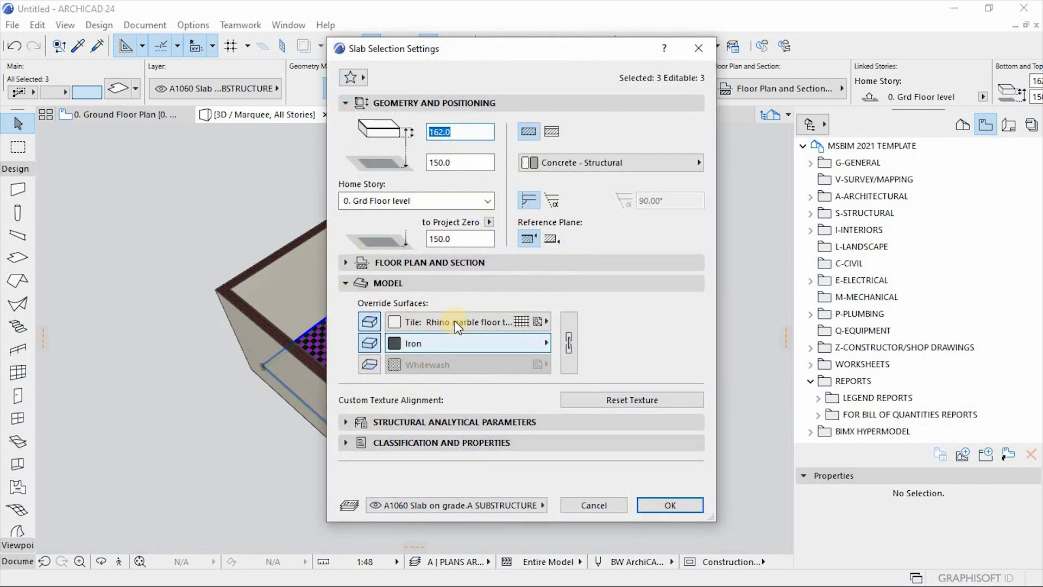
{"action": "left_click", "coordinate": [418, 325]}
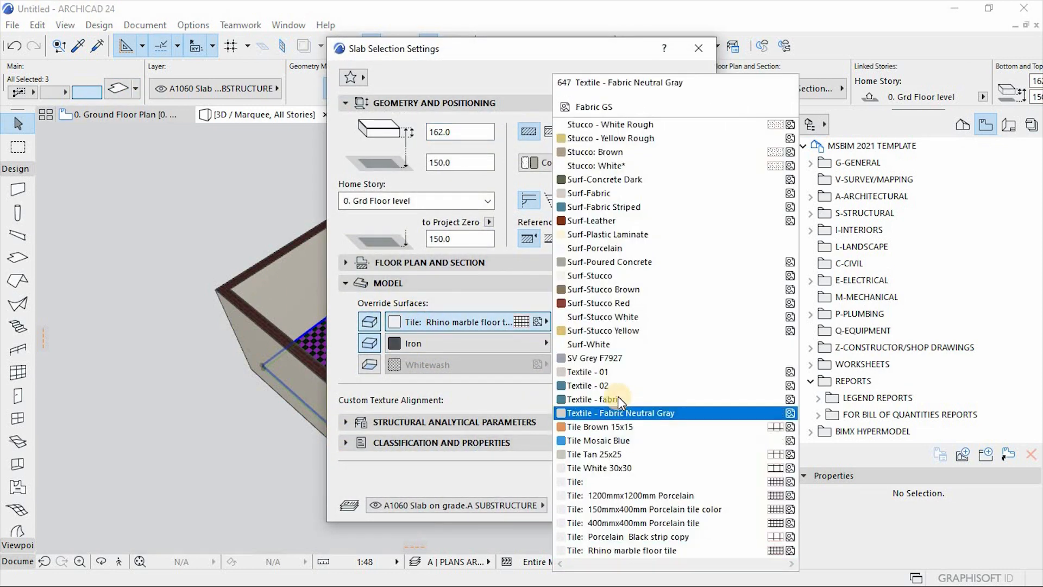
{"action": "left_click", "coordinate": [595, 469]}
{"action": "left_click", "coordinate": [662, 504]}
{"action": "left_click", "coordinate": [677, 337]}
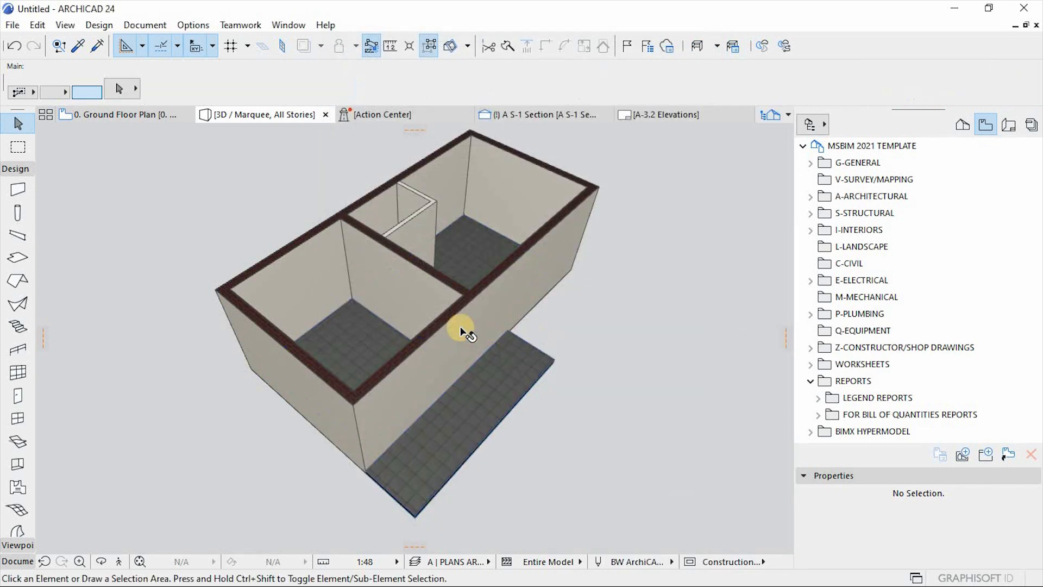
Step: Set the outdoor slab's elevation to 0 and check its height against the walls from a low side view
{"action": "left_click", "coordinate": [492, 391]}
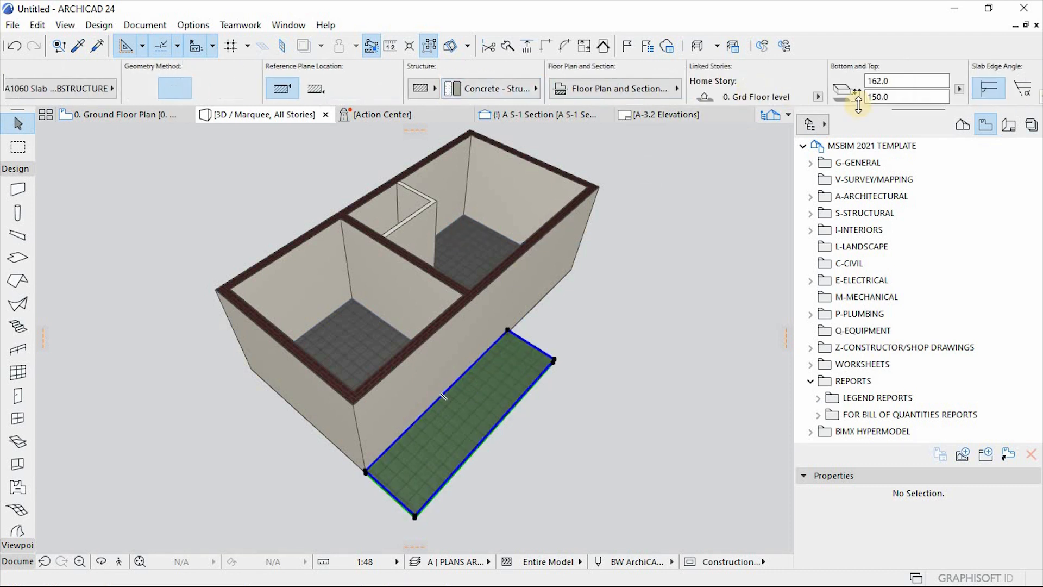
{"action": "left_click", "coordinate": [906, 97]}
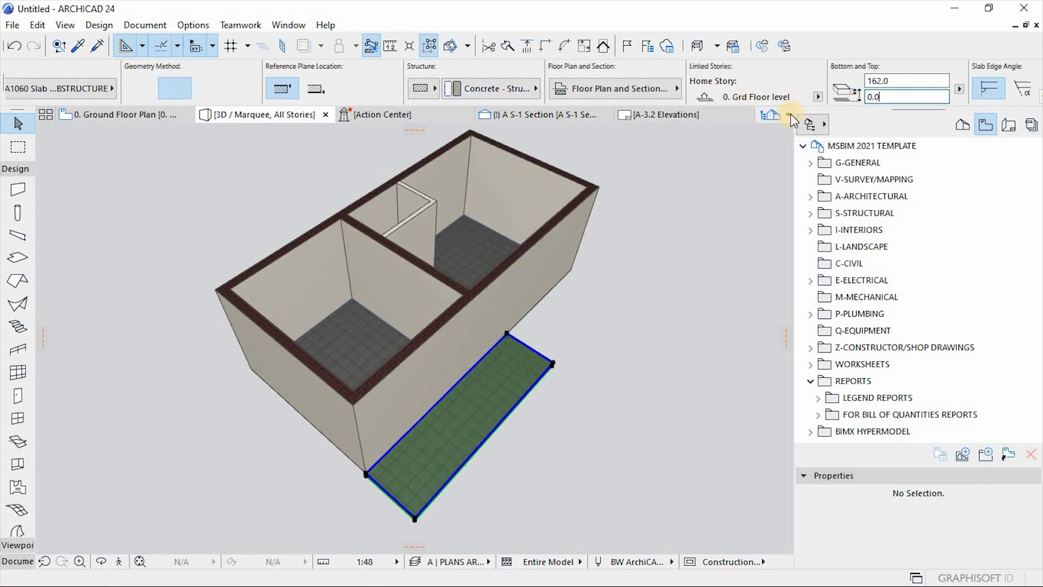
{"action": "left_click", "coordinate": [565, 351]}
{"action": "middle_click_drag", "start_coordinate": [540, 400], "coordinate": [446, 380], "text": "shift"}
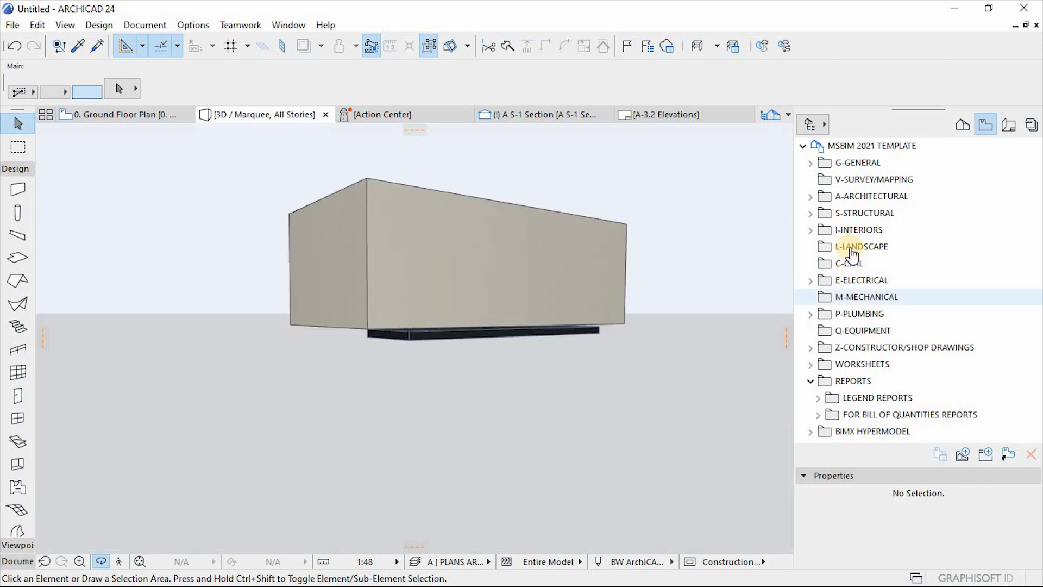
Step: Open the "-1. Foundation" plan from the template's A.1 ARCHITECTURAL PLANS
{"action": "left_click", "coordinate": [810, 197]}
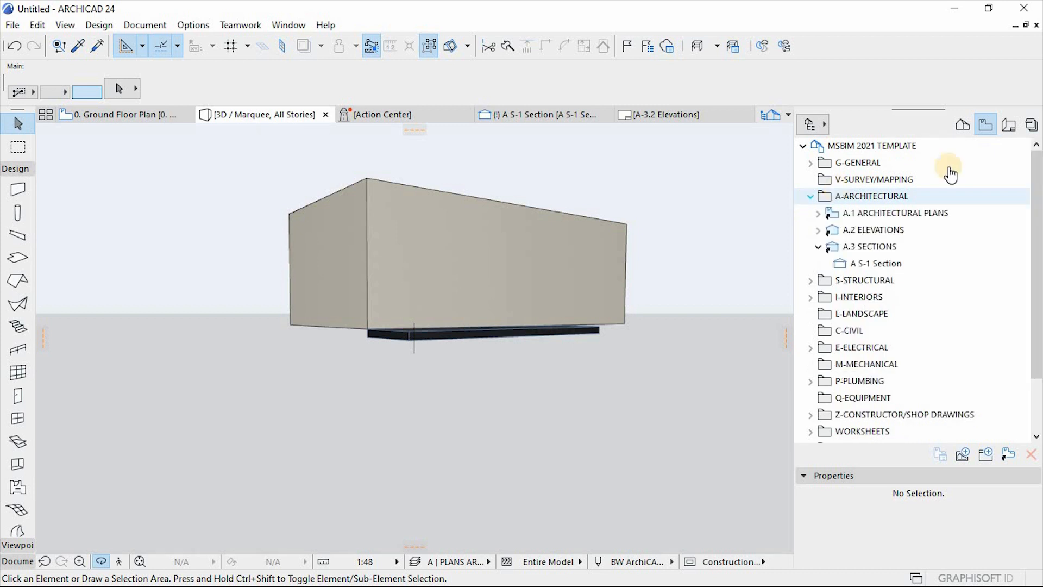
{"action": "left_click", "coordinate": [818, 214]}
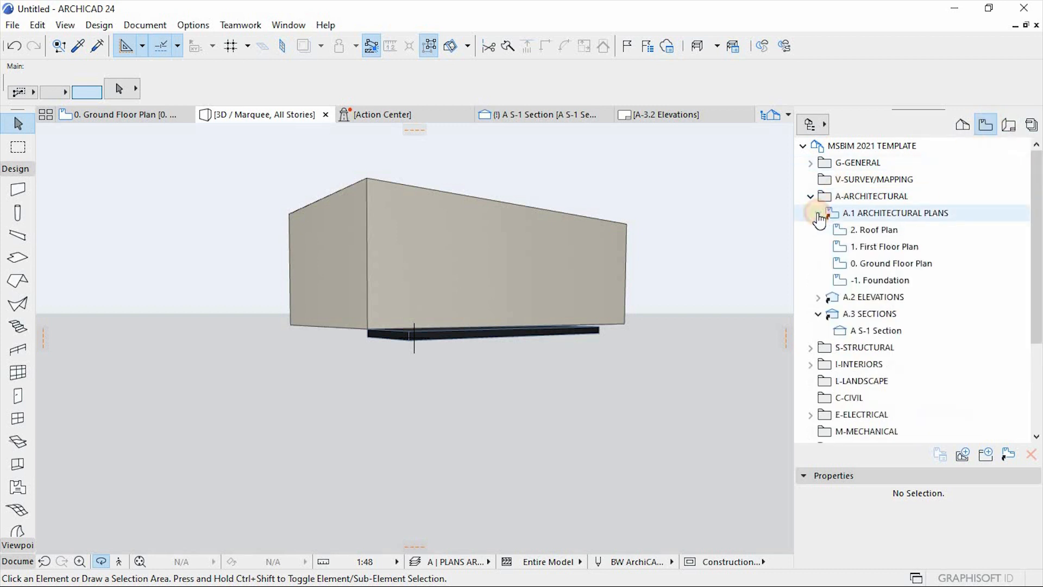
{"action": "double_click", "coordinate": [895, 282]}
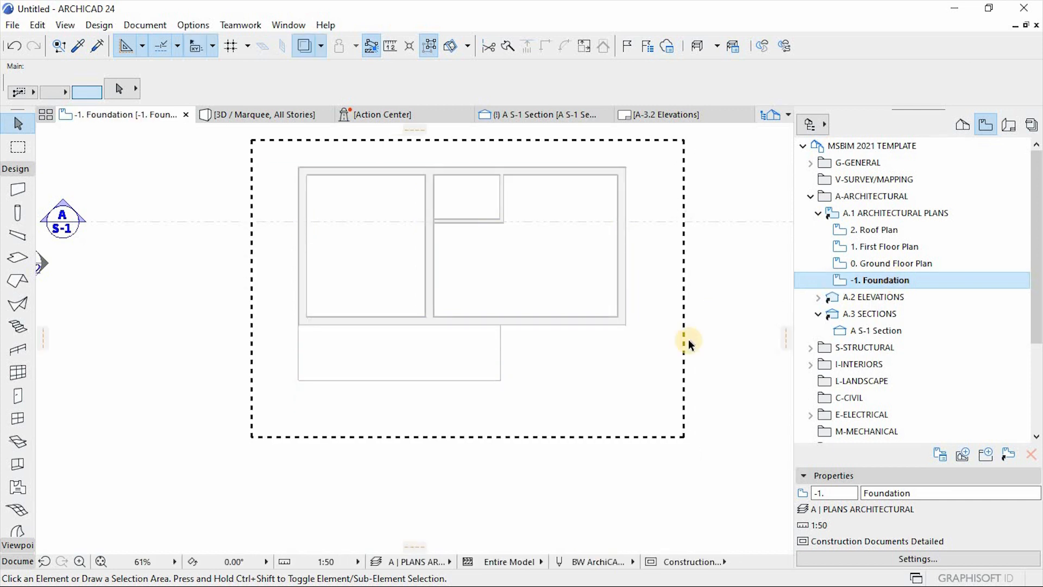
{"action": "scroll", "coordinate": [641, 190], "scroll_direction": "up", "scroll_amount": 1}
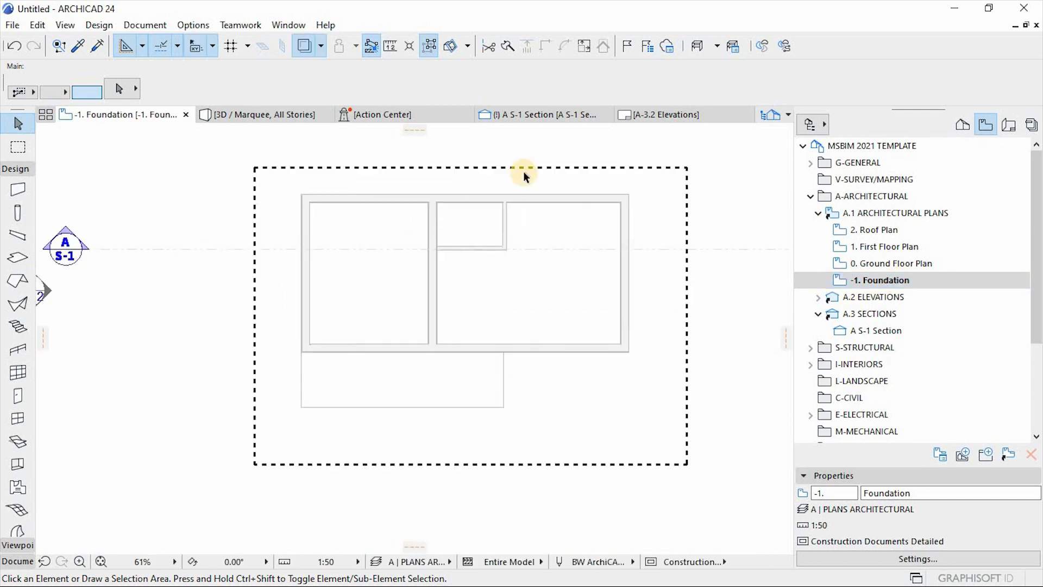
{"action": "scroll", "coordinate": [523, 173], "scroll_direction": "up", "scroll_amount": 1}
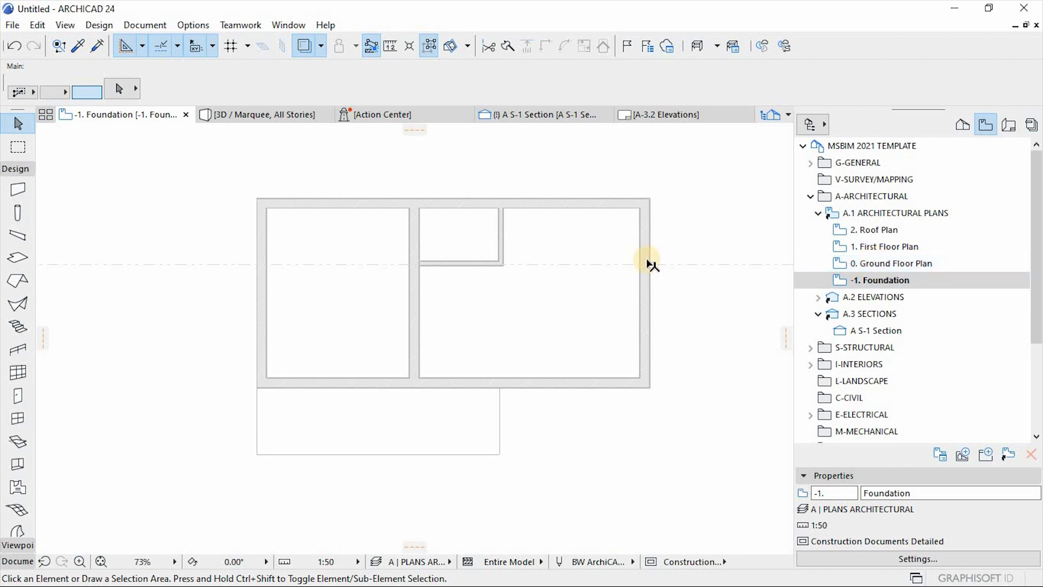
{"action": "mouse_move", "coordinate": [651, 264]}
{"action": "scroll", "coordinate": [353, 186], "scroll_direction": "up", "scroll_amount": 2}
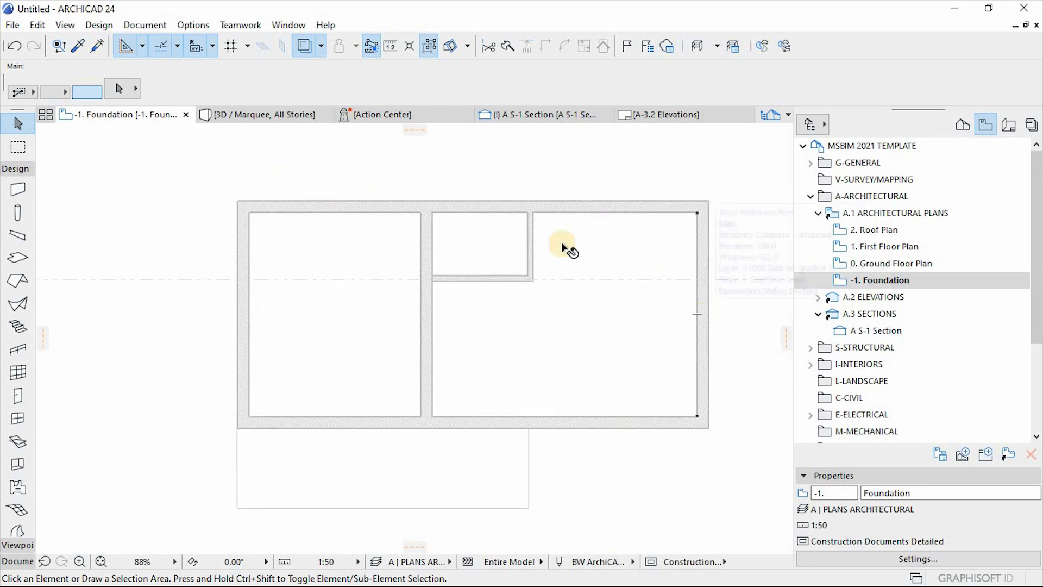
{"action": "left_click", "coordinate": [304, 45]}
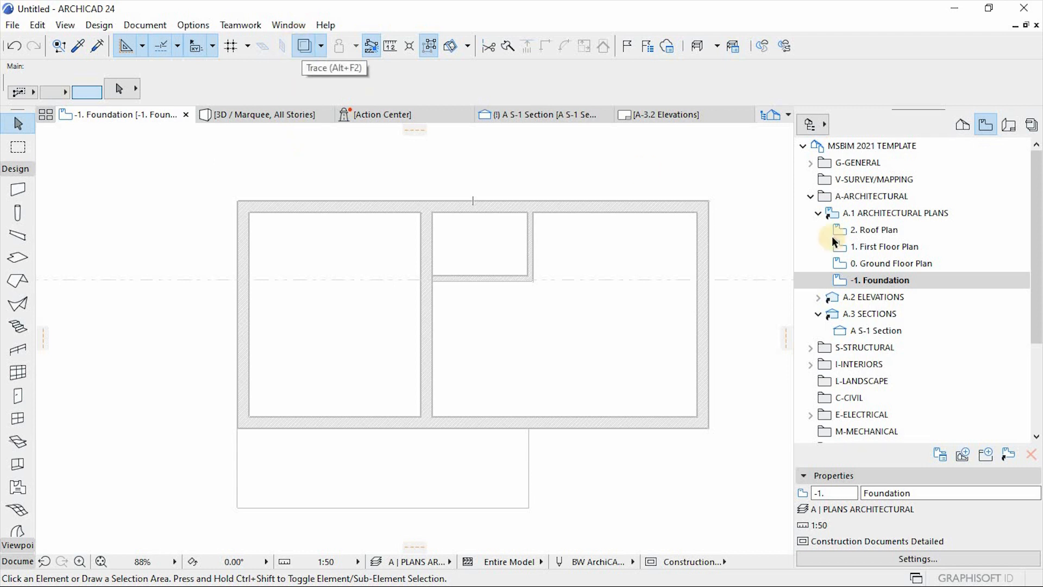
{"action": "left_click", "coordinate": [880, 263]}
{"action": "right_click", "coordinate": [879, 262]}
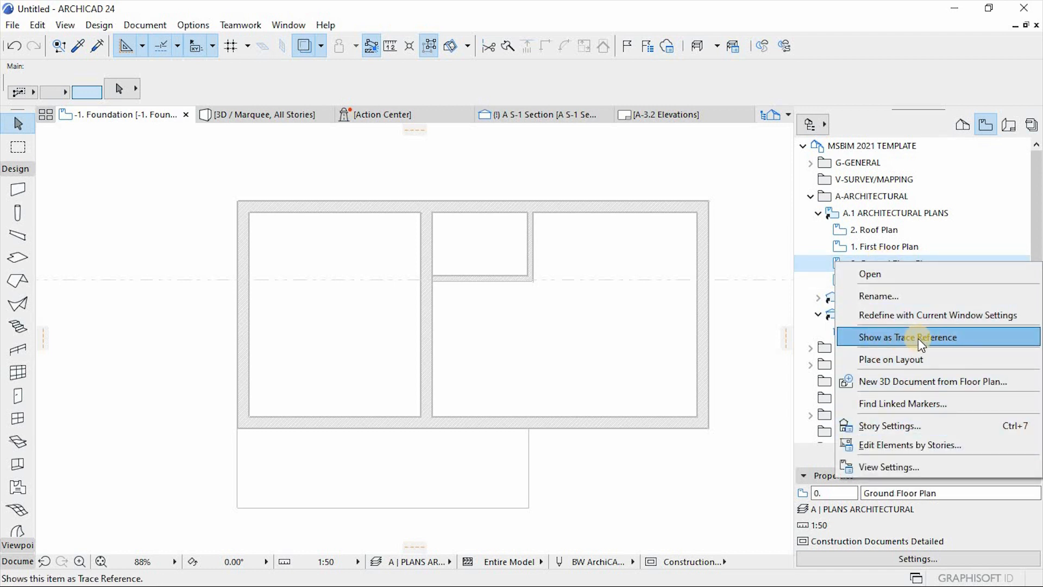
{"action": "left_click", "coordinate": [757, 314]}
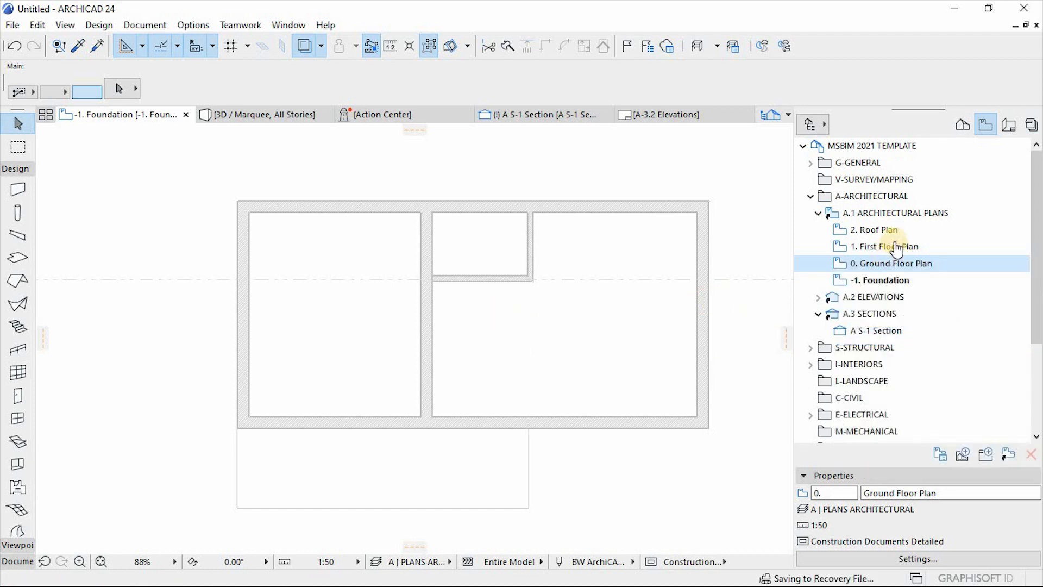
Step: Show the "2. Roof Plan" view as the trace reference behind the Foundation plan
{"action": "left_click", "coordinate": [877, 229]}
{"action": "right_click", "coordinate": [877, 228]}
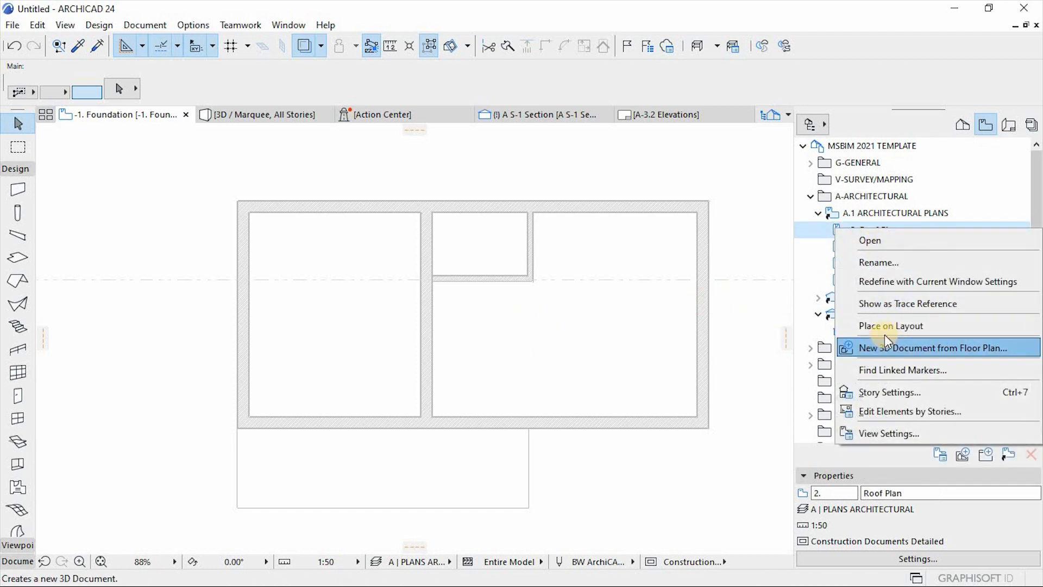
{"action": "left_click", "coordinate": [898, 304]}
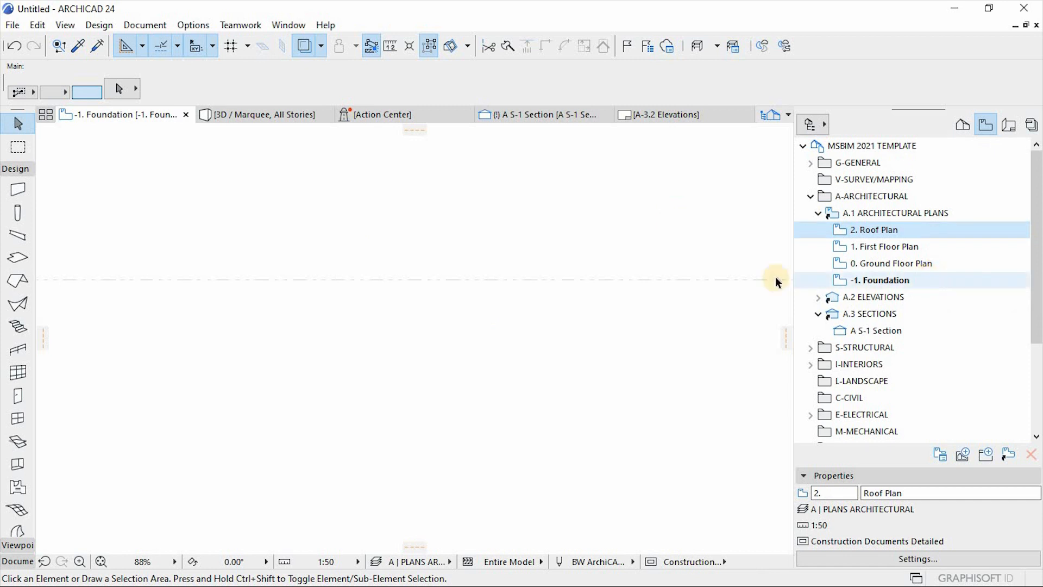
Step: Show the "0. Ground Floor Plan" view as the trace reference behind the Foundation plan
{"action": "right_click", "coordinate": [877, 262]}
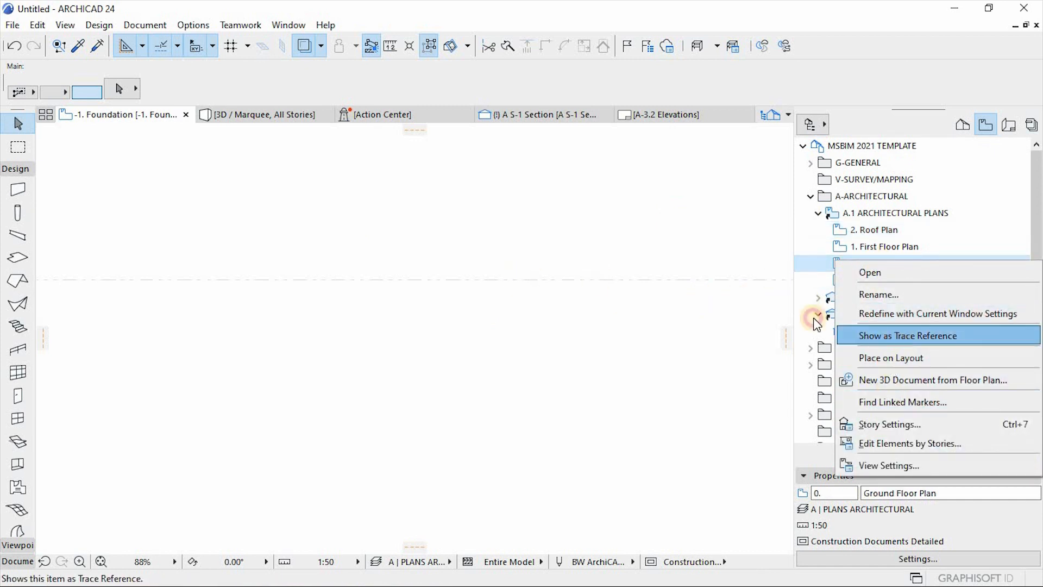
{"action": "left_click", "coordinate": [896, 336]}
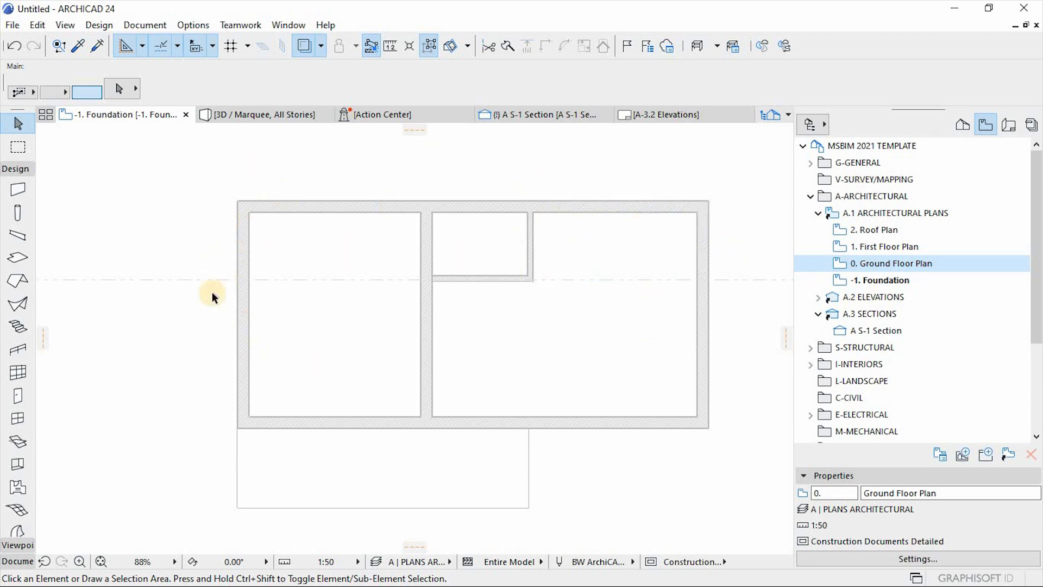
Step: Load the WALL FOUNDATIONS favorite for the Wall tool from A SUBSTRUCTURE, A1010.10 Wall Foundations
{"action": "left_click", "coordinate": [18, 190]}
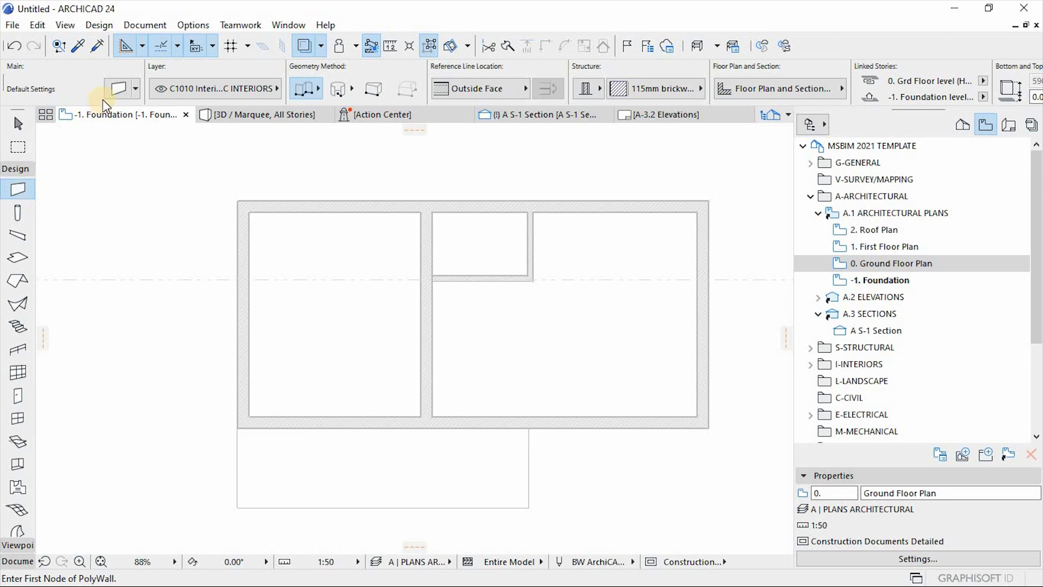
{"action": "left_click", "coordinate": [136, 88]}
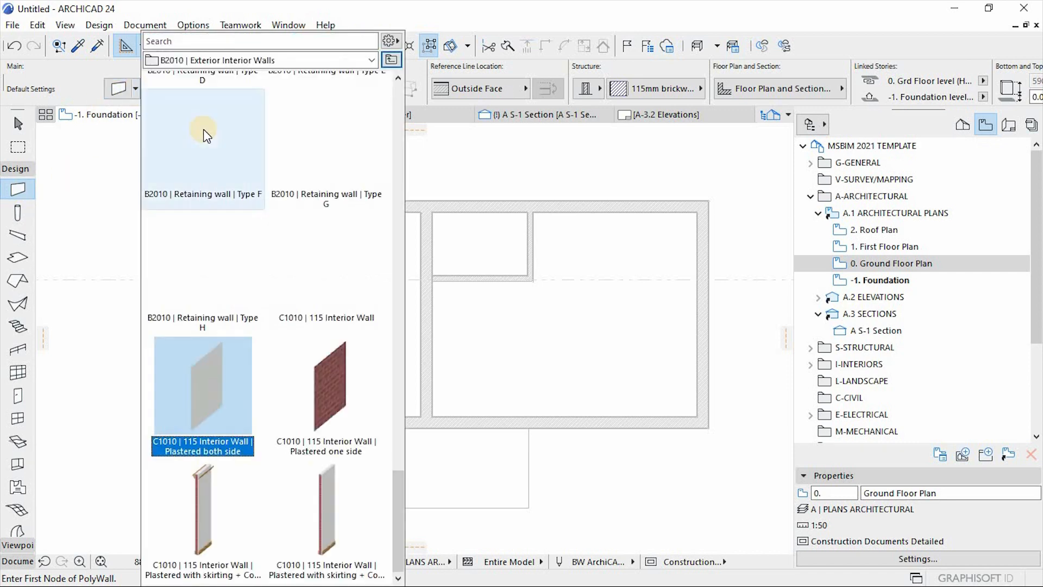
{"action": "scroll", "coordinate": [245, 228], "scroll_direction": "up", "scroll_amount": 10}
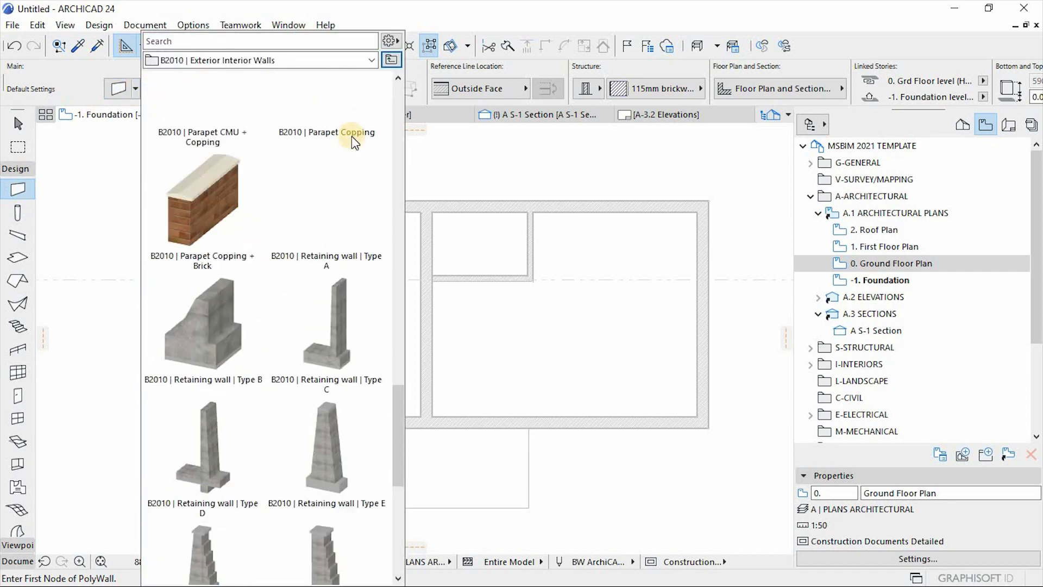
{"action": "left_click", "coordinate": [389, 61]}
{"action": "left_click", "coordinate": [390, 61]}
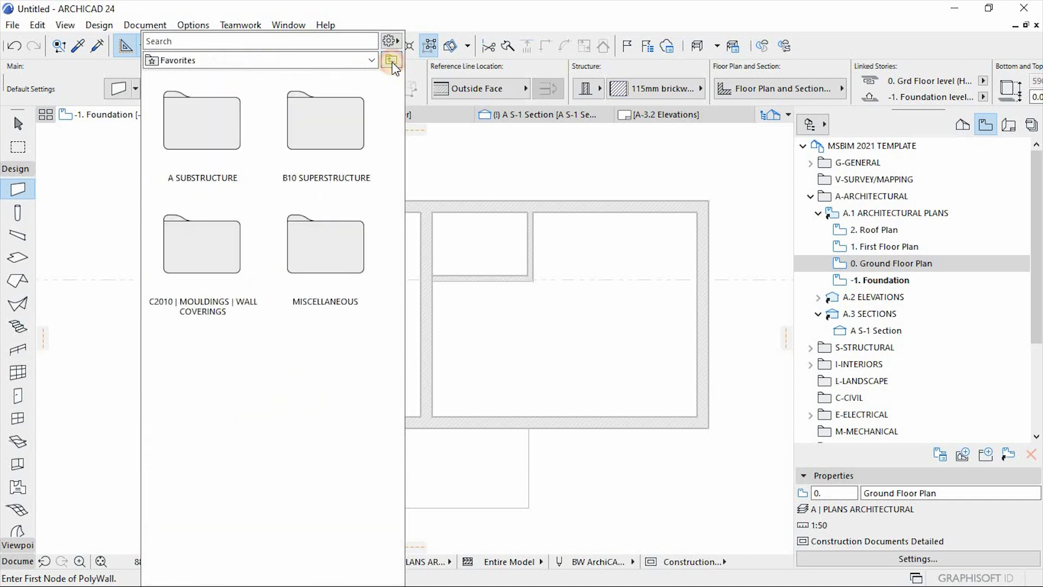
{"action": "left_click", "coordinate": [204, 131]}
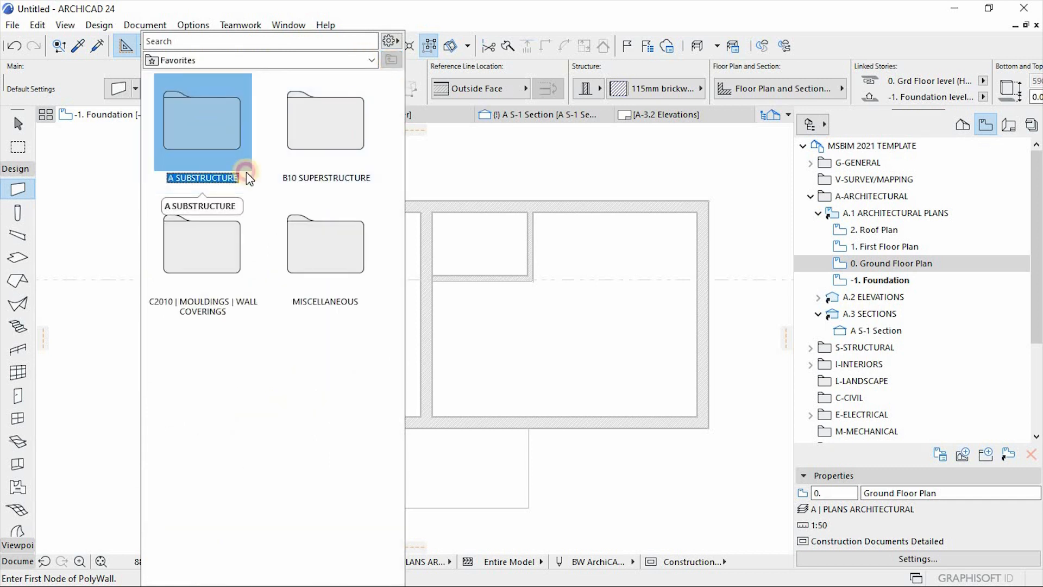
{"action": "double_click", "coordinate": [191, 139]}
{"action": "double_click", "coordinate": [191, 139]}
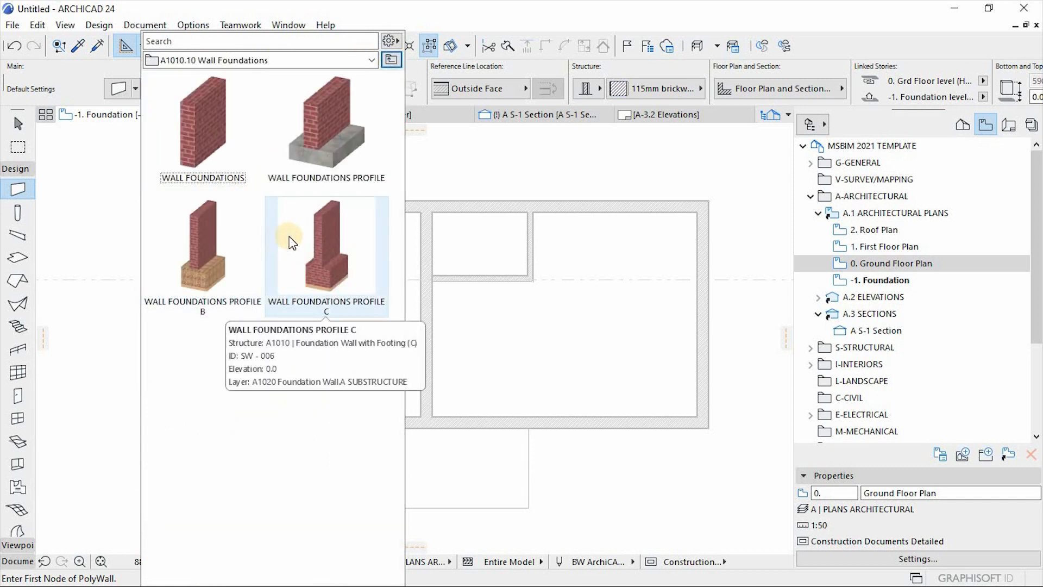
{"action": "double_click", "coordinate": [203, 173]}
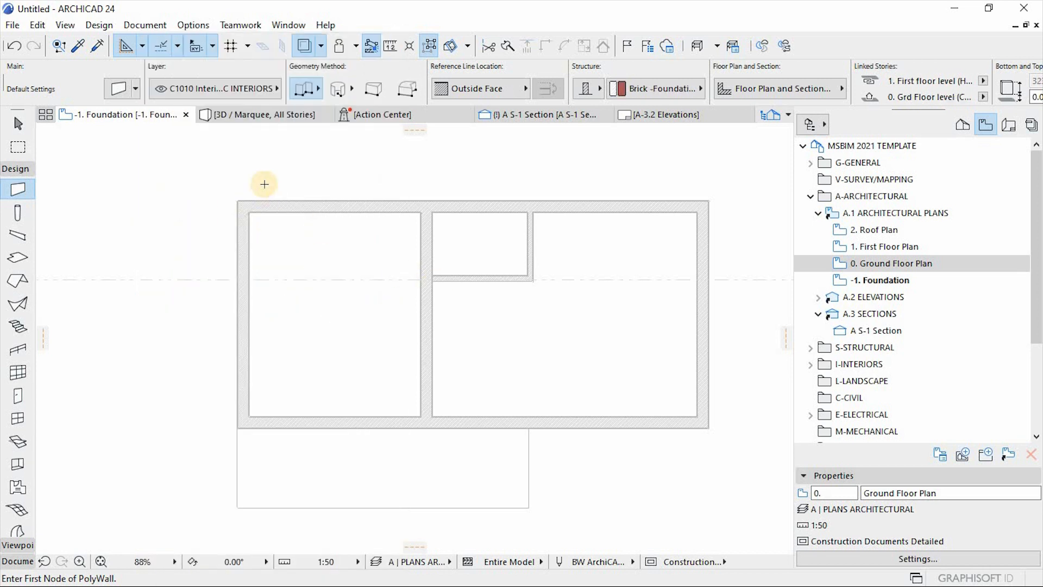
Step: Draw a closed loop of foundation walls along the traced exterior outline and accept their placement on another story
{"action": "left_click", "coordinate": [238, 427]}
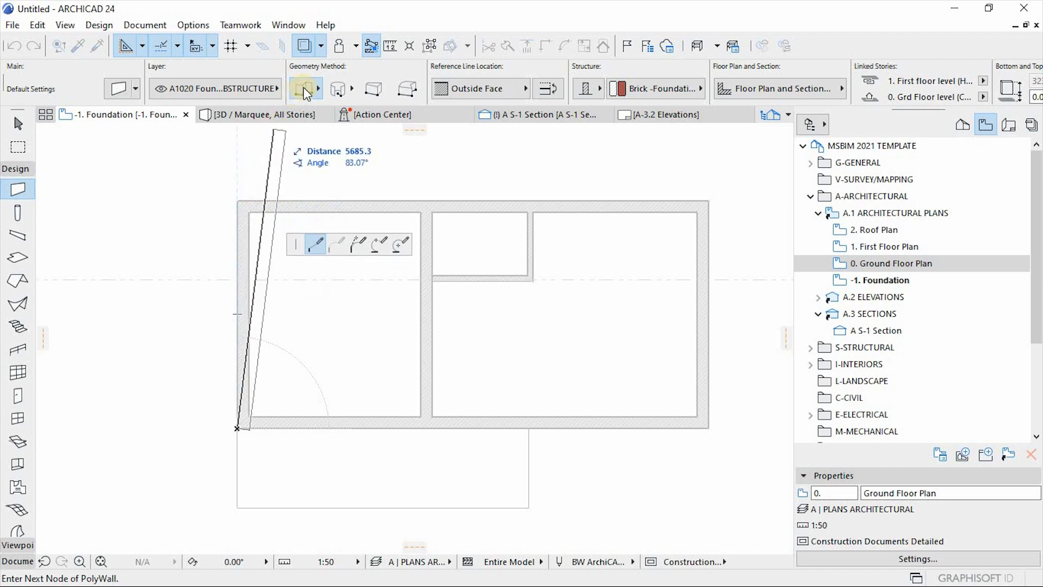
{"action": "left_click", "coordinate": [237, 201]}
{"action": "left_click", "coordinate": [708, 200]}
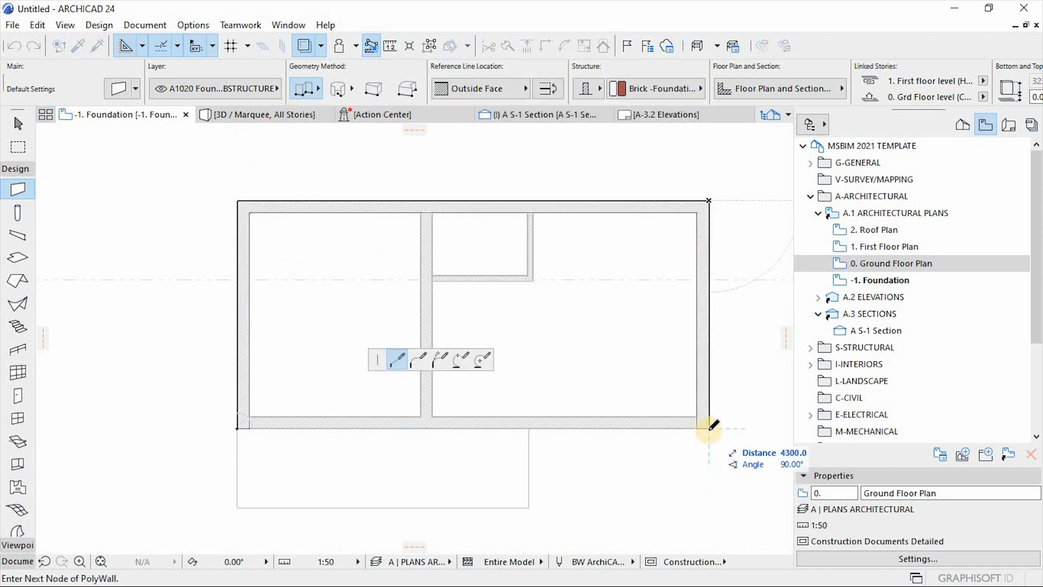
{"action": "left_click", "coordinate": [708, 428]}
{"action": "left_click", "coordinate": [237, 429]}
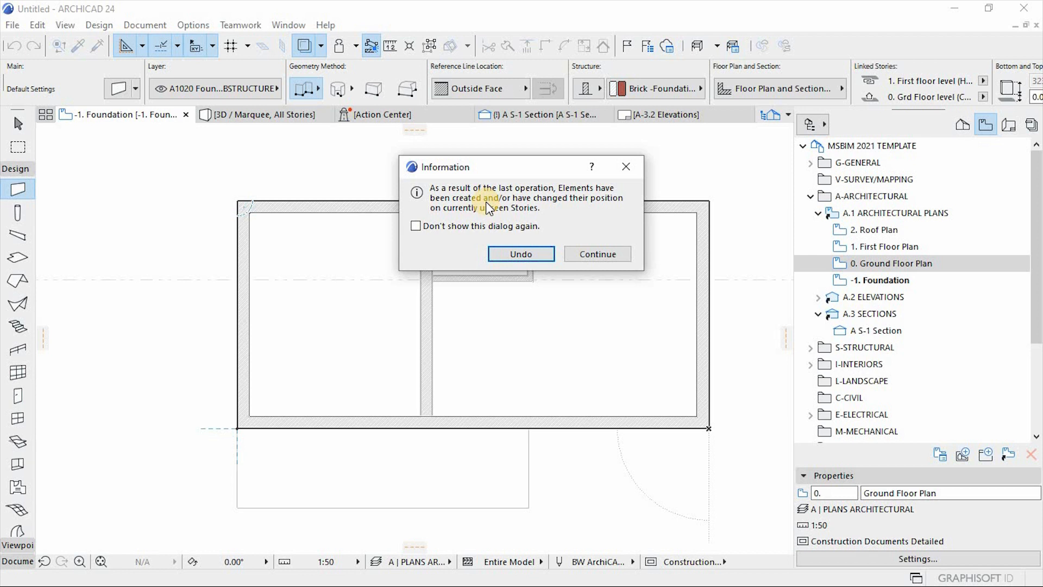
{"action": "left_click", "coordinate": [597, 254]}
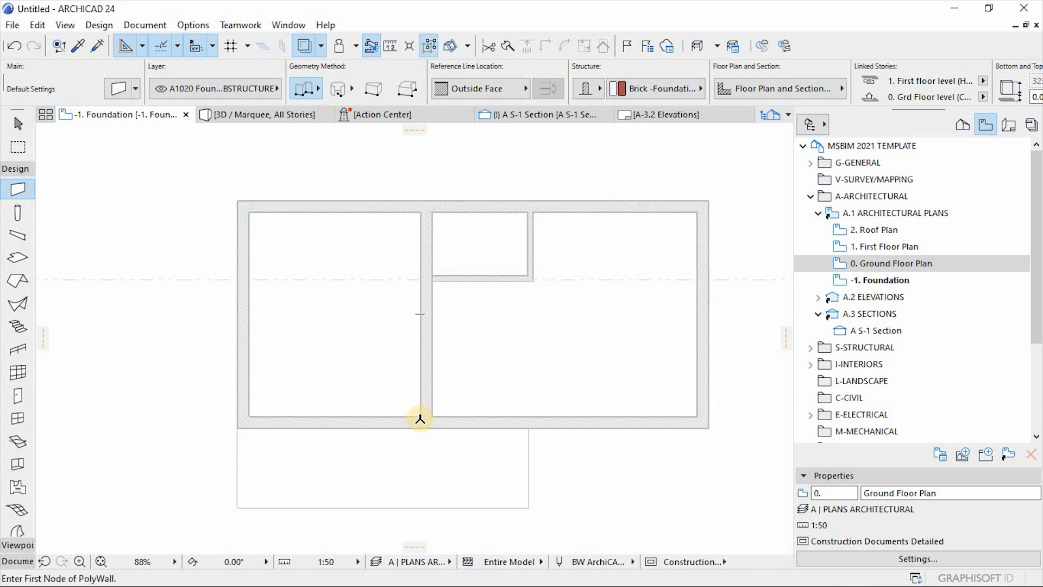
Step: Inspect the new foundation walls in 3D, select three of them, and undo their placement
{"action": "key", "text": "F3"}
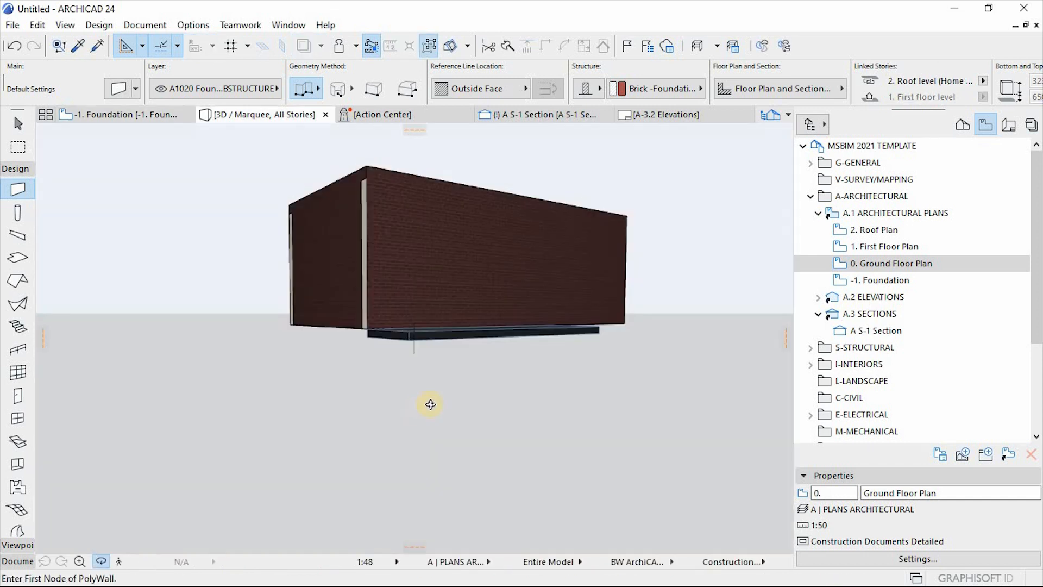
{"action": "middle_click_drag", "start_coordinate": [403, 234], "coordinate": [368, 298], "text": "shift"}
{"action": "key", "text": "Escape"}
{"action": "left_click", "coordinate": [390, 306]}
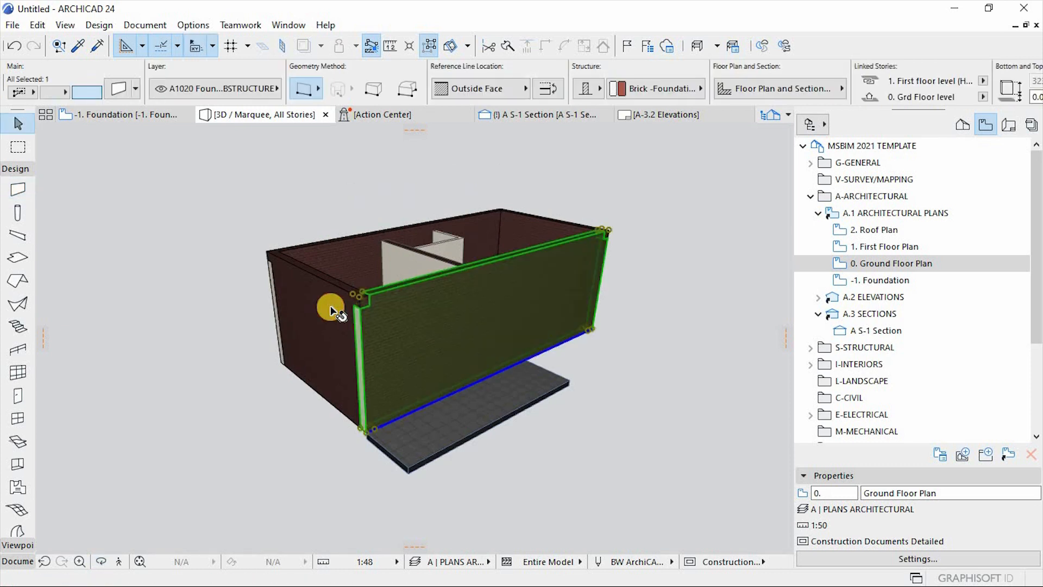
{"action": "left_click", "coordinate": [332, 269], "text": "shift"}
{"action": "left_click", "coordinate": [480, 243], "text": "shift"}
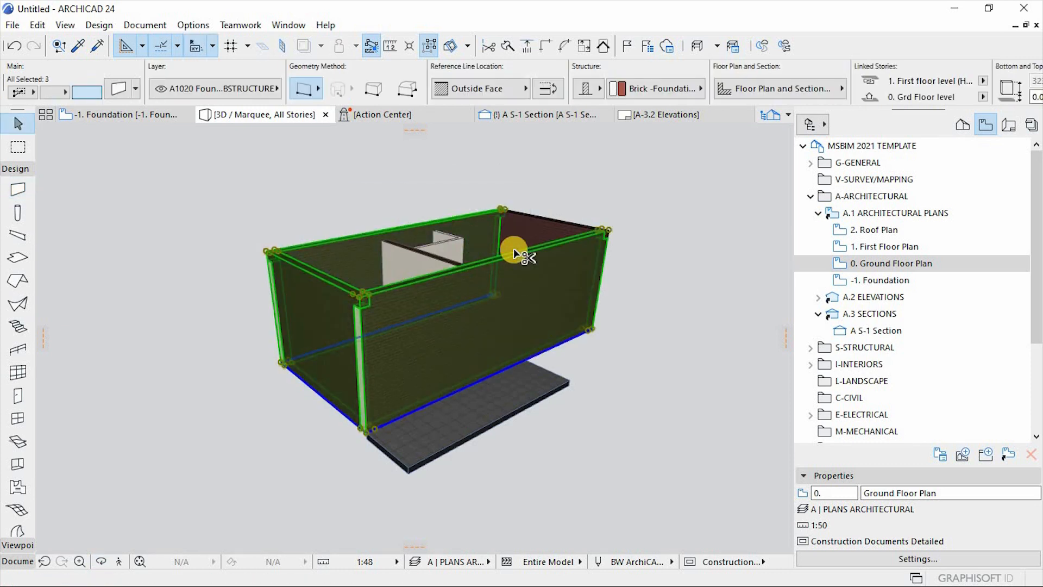
{"action": "key", "text": "ctrl+z"}
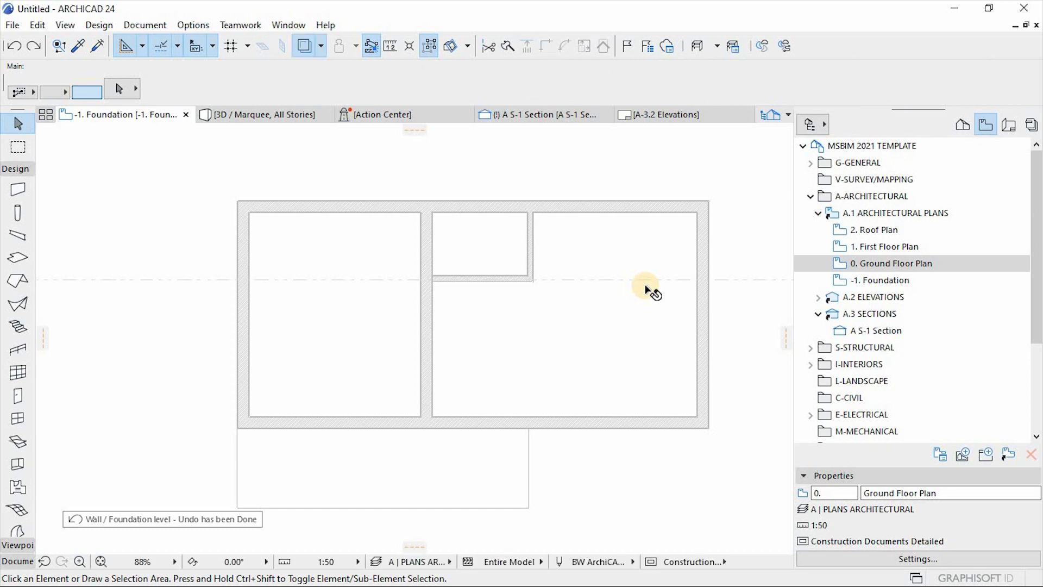
Step: Set the outdoor tiled slab's elevation to 0 in the 3D view
{"action": "key", "text": "F3"}
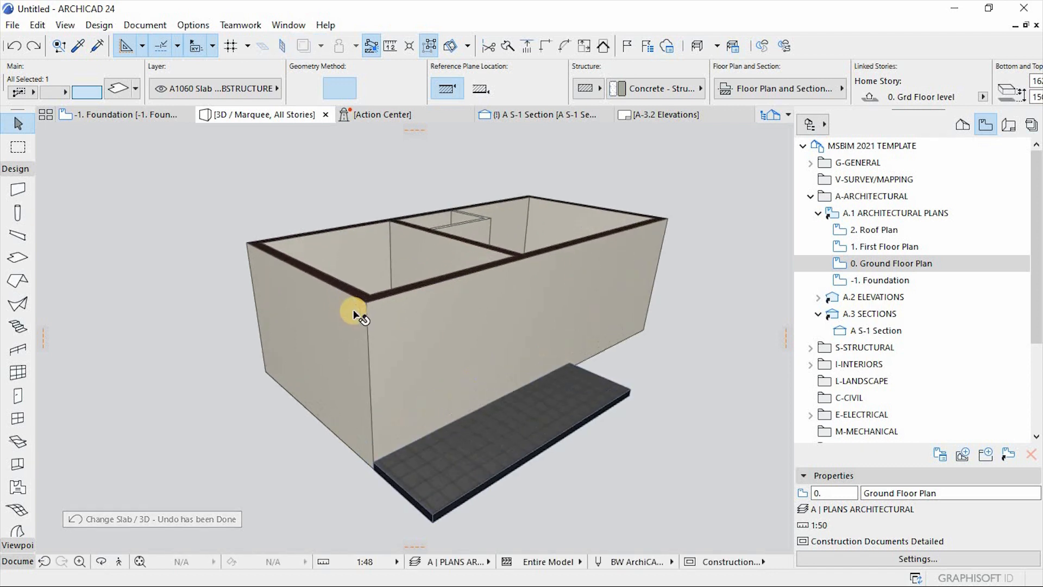
{"action": "scroll", "coordinate": [804, 70], "scroll_direction": "down", "scroll_amount": 3}
{"action": "left_click_drag", "start_coordinate": [903, 97], "coordinate": [781, 103]}
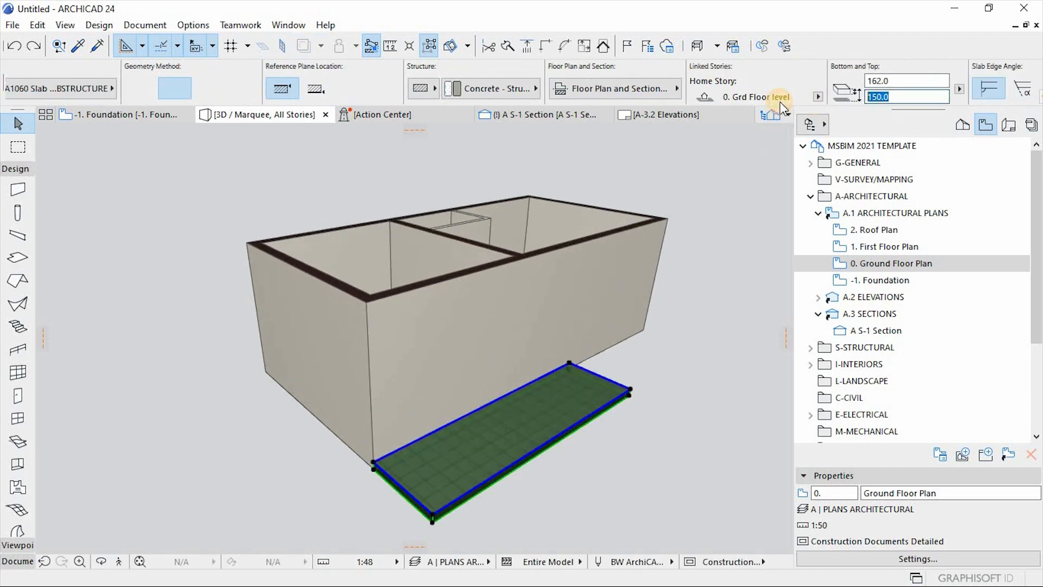
{"action": "type", "text": "0"}
{"action": "key", "text": "Return"}
Step: On the "-1. Foundation" plan, load the WALL FOUNDATIONS favorite for walls and set their home story to -1. Foundation level
{"action": "left_click", "coordinate": [875, 280]}
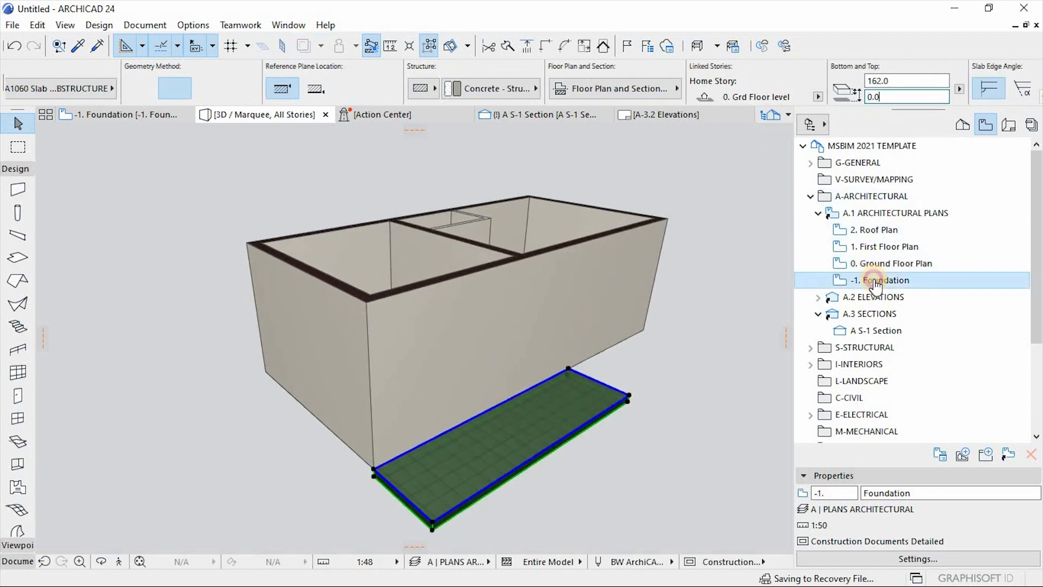
{"action": "left_click", "coordinate": [654, 292]}
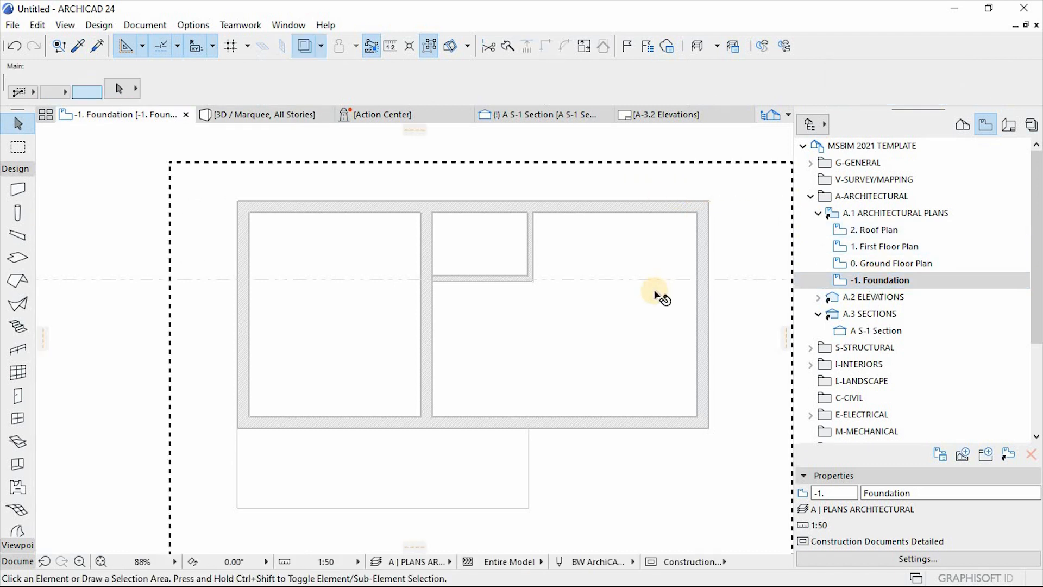
{"action": "left_click", "coordinate": [18, 189]}
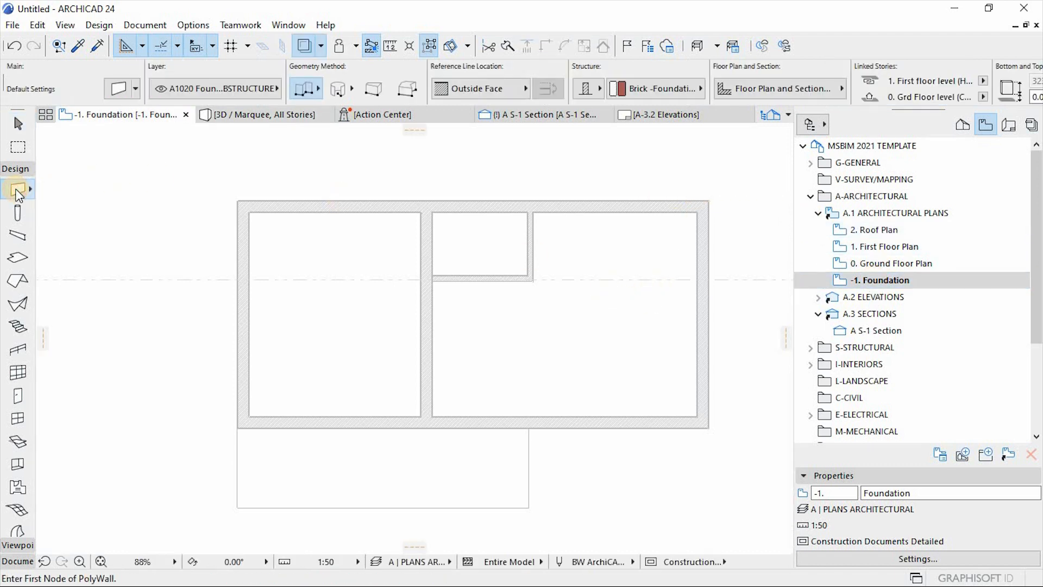
{"action": "left_click", "coordinate": [135, 92]}
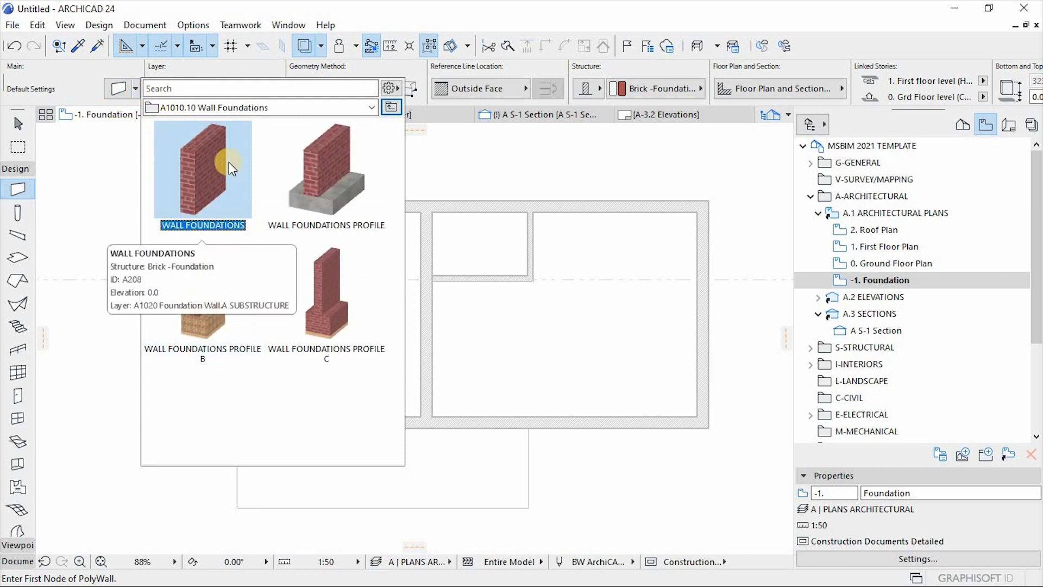
{"action": "double_click", "coordinate": [195, 164]}
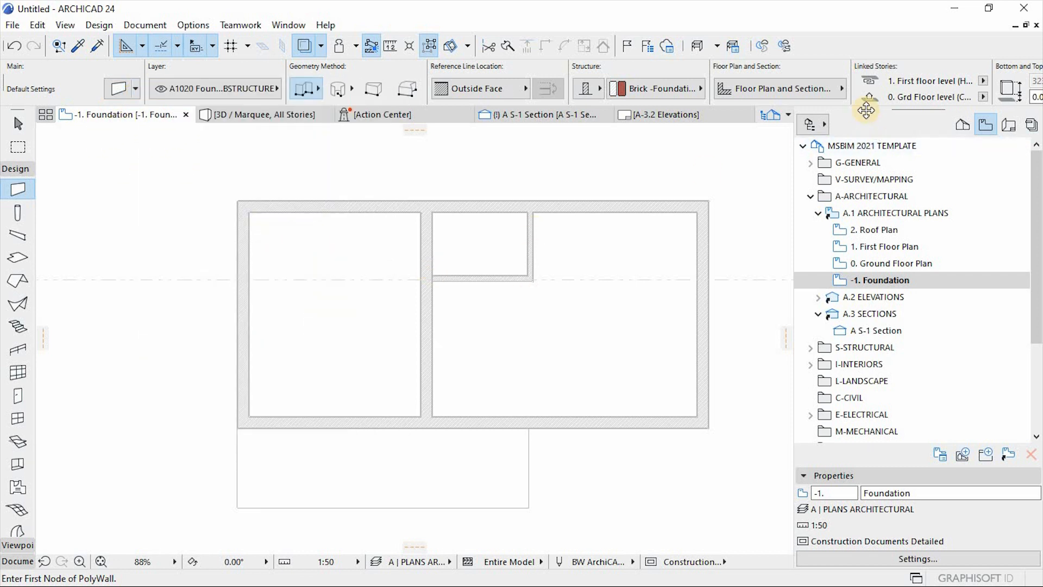
{"action": "left_click", "coordinate": [983, 98]}
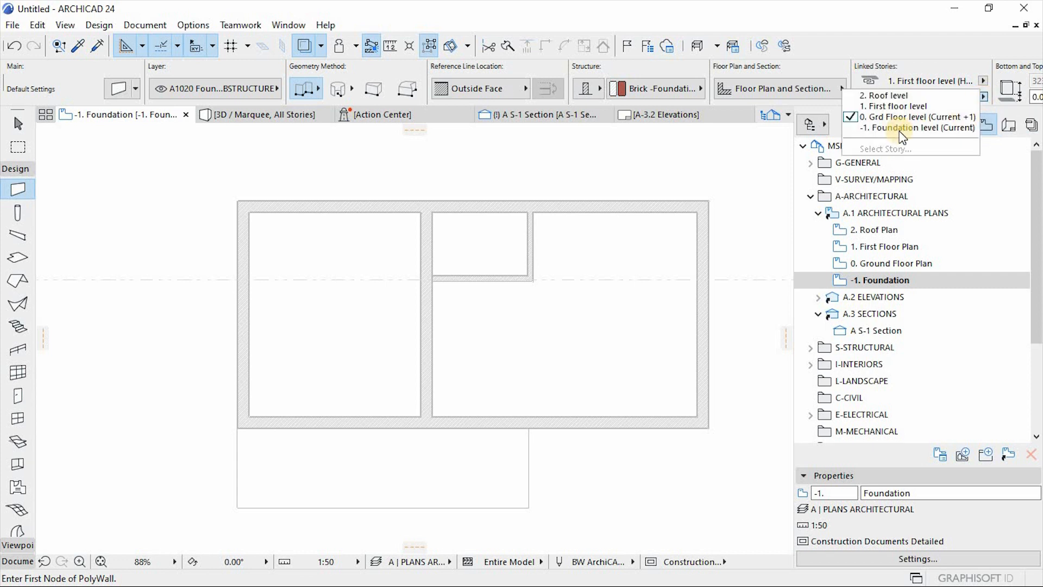
Step: Trace a closed rectangle of foundation walls corner to corner along the outer face of the ground floor's exterior walls
{"action": "left_click", "coordinate": [238, 428]}
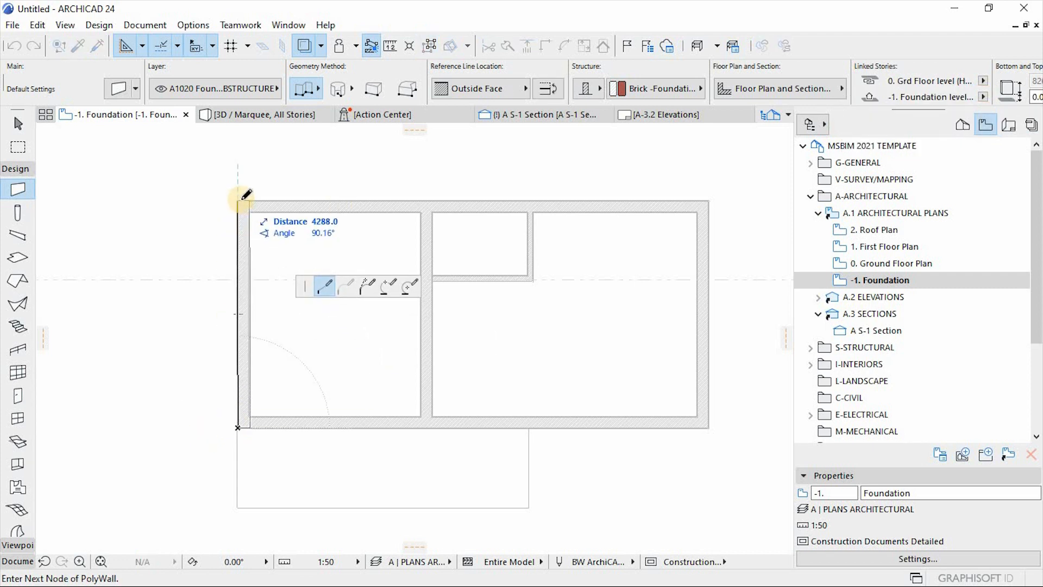
{"action": "scroll", "coordinate": [225, 411], "scroll_direction": "up", "scroll_amount": 3}
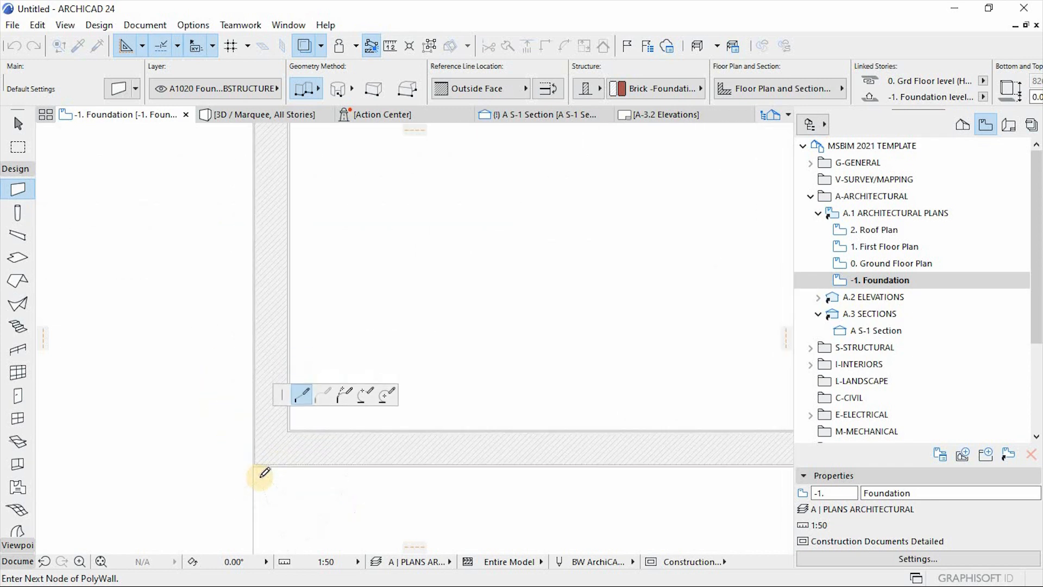
{"action": "scroll", "coordinate": [263, 468], "scroll_direction": "up", "scroll_amount": 3}
{"action": "left_click", "coordinate": [242, 442]}
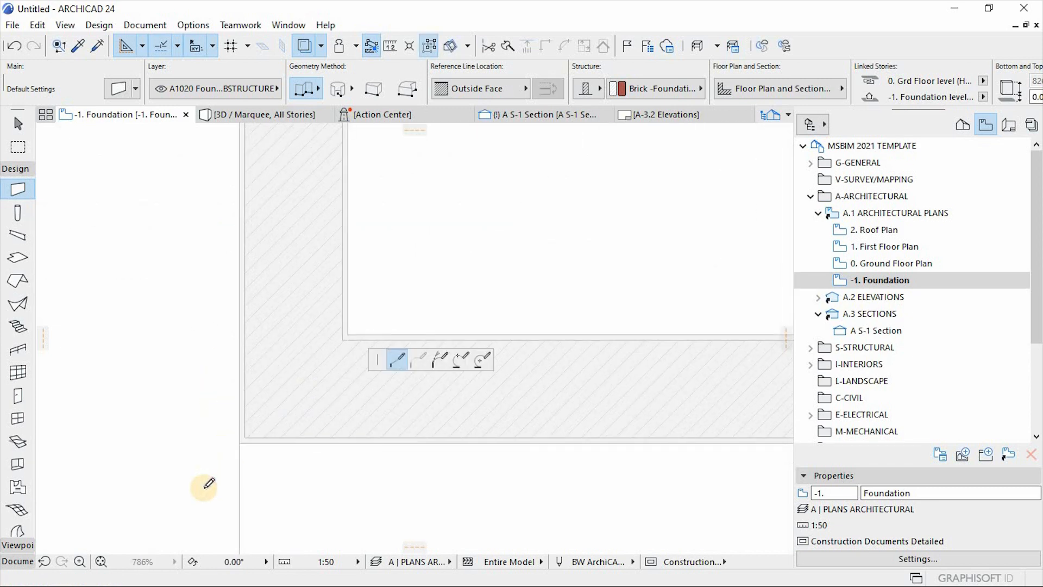
{"action": "scroll", "coordinate": [205, 484], "scroll_direction": "down", "scroll_amount": 5}
{"action": "left_click", "coordinate": [205, 216]}
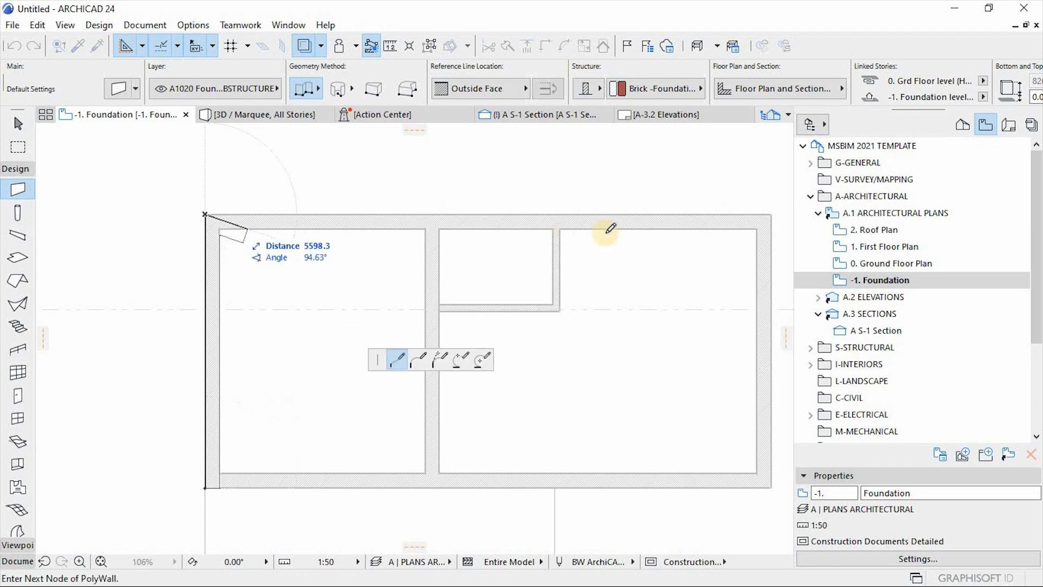
{"action": "left_click", "coordinate": [772, 215]}
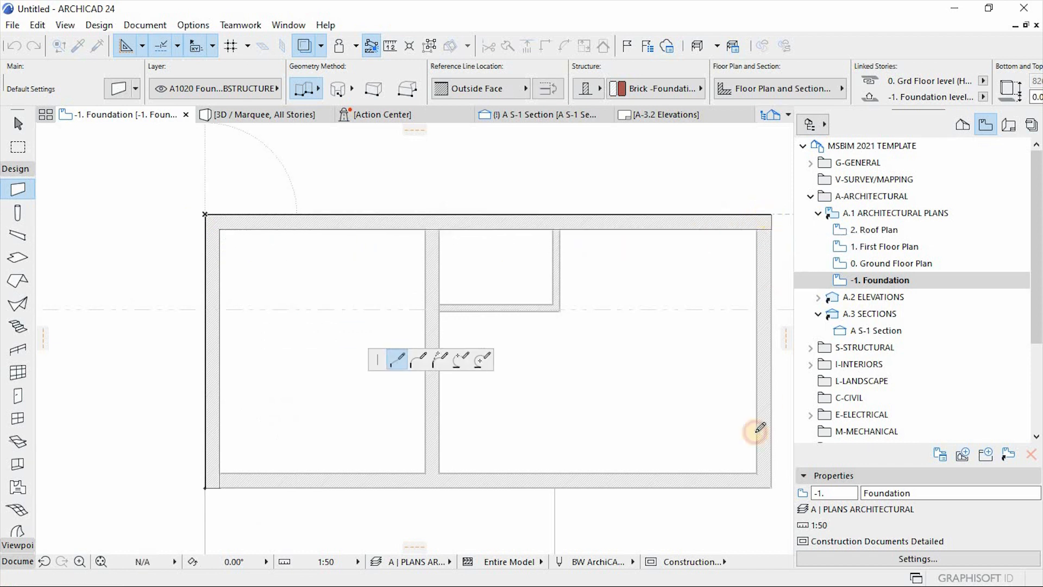
{"action": "left_click", "coordinate": [772, 487]}
{"action": "left_click", "coordinate": [205, 488]}
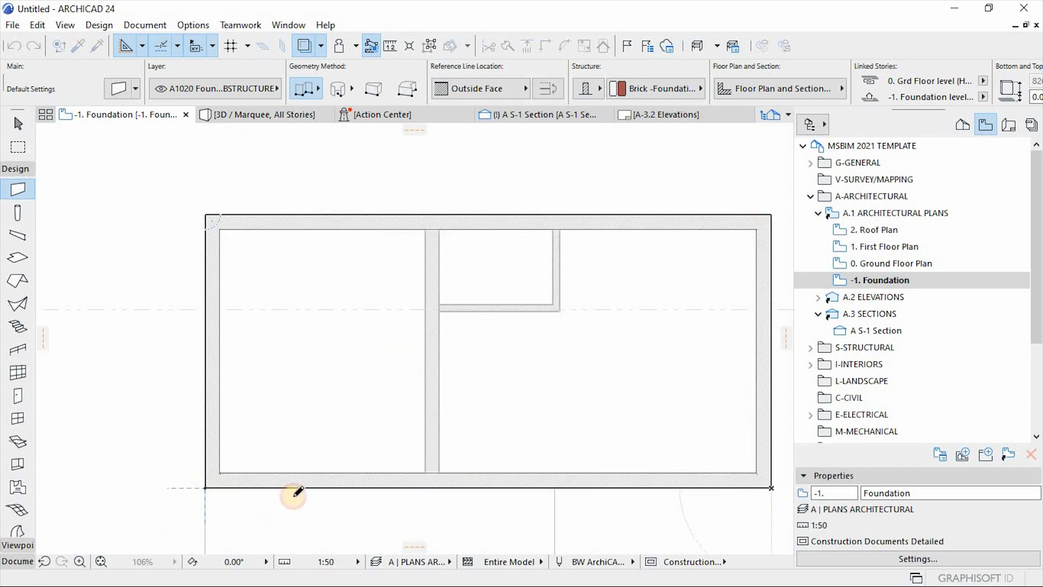
Step: Draw a straight foundation wall beneath the long interior partition, between the two long exterior walls
{"action": "left_click", "coordinate": [426, 470]}
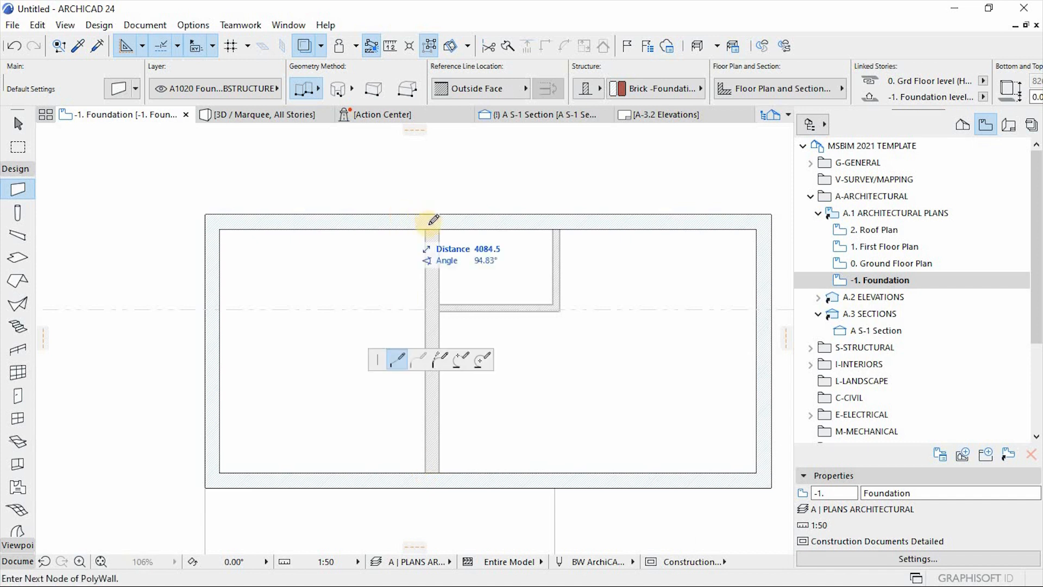
{"action": "double_click", "coordinate": [426, 228]}
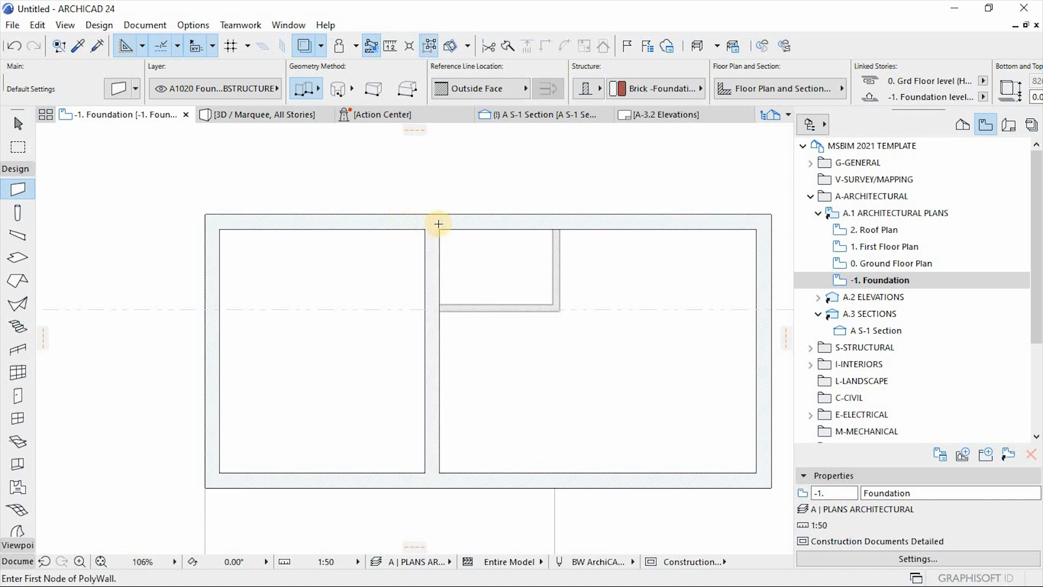
{"action": "scroll", "coordinate": [435, 225], "scroll_direction": "down", "scroll_amount": 2}
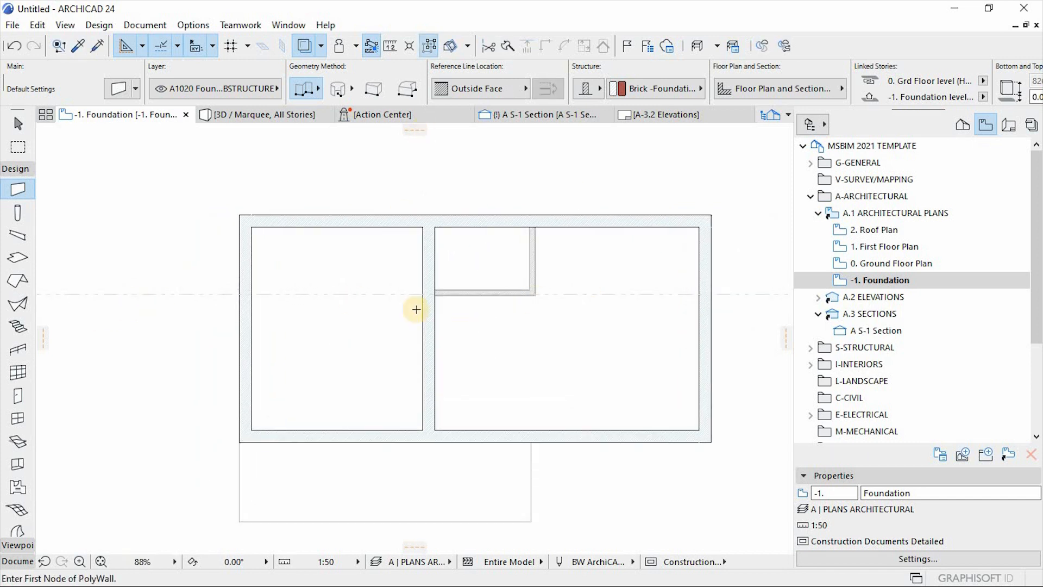
Step: Load the BEAM PROFILE-FOOTING A favorite from A SUBSTRUCTURE, A1010.30 Footing Foundations, as the Beam tool's default
{"action": "left_click", "coordinate": [16, 238]}
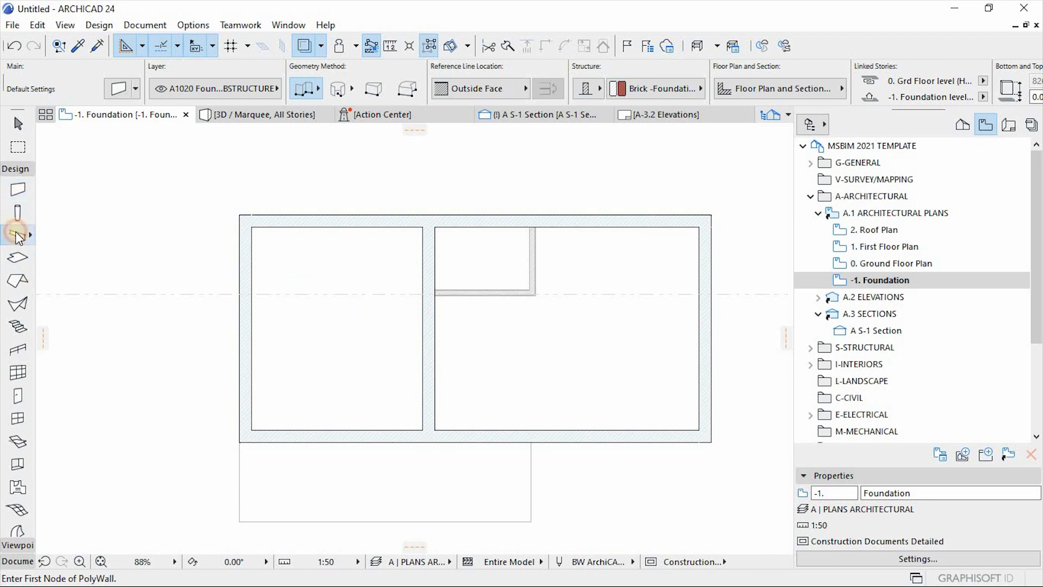
{"action": "left_click", "coordinate": [135, 89]}
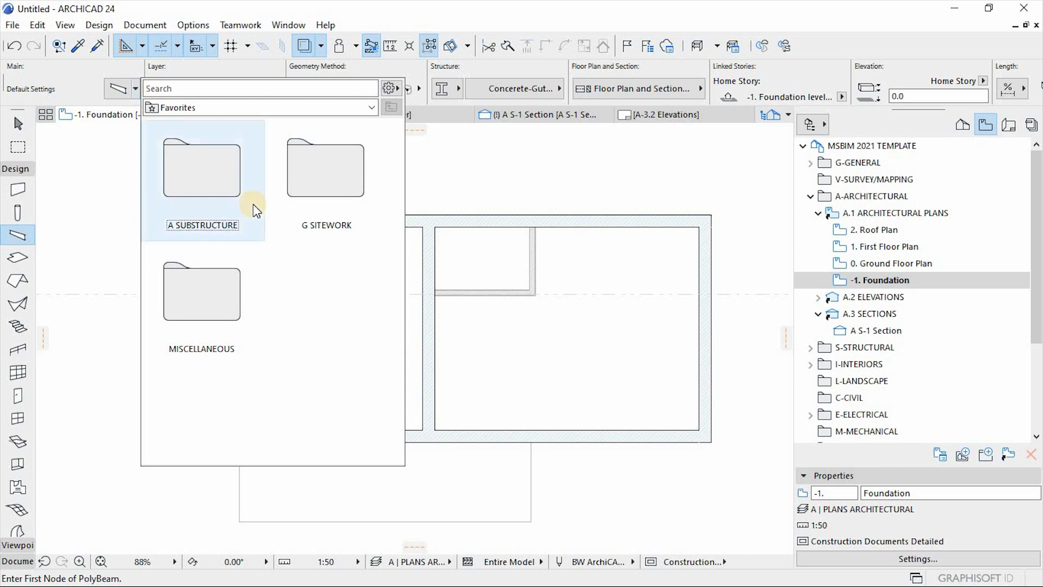
{"action": "double_click", "coordinate": [228, 195]}
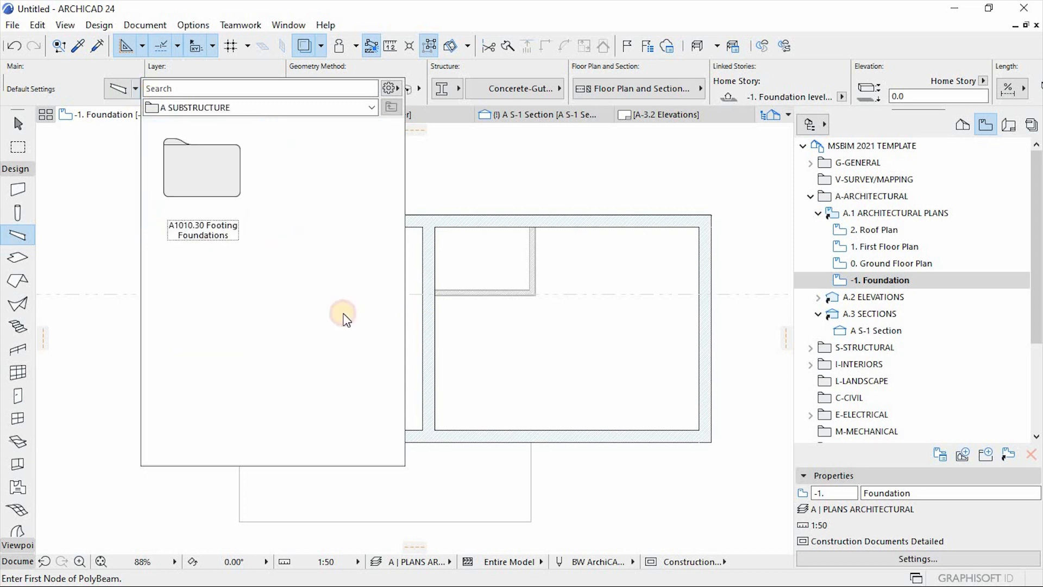
{"action": "double_click", "coordinate": [199, 179]}
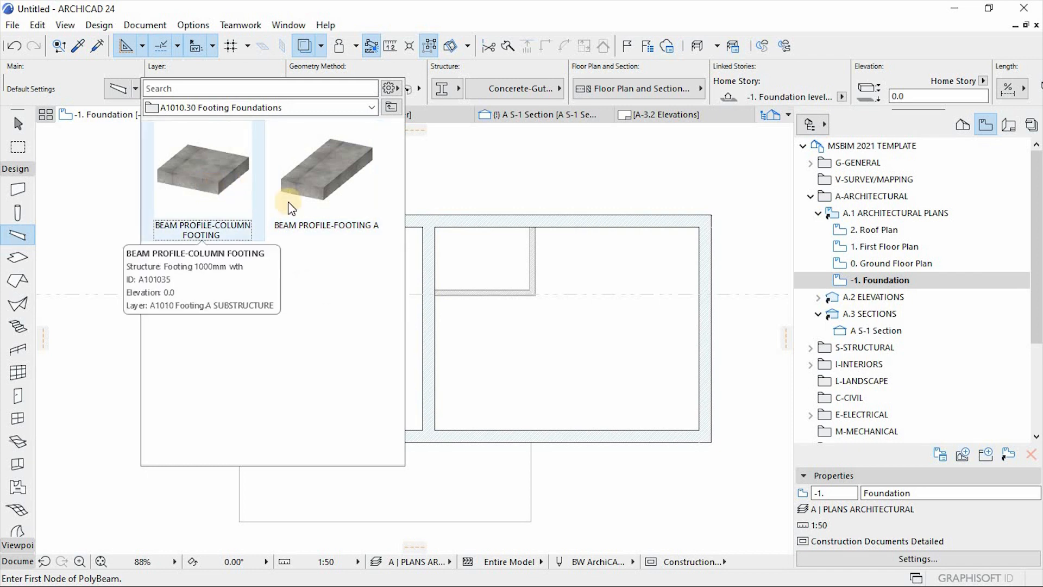
{"action": "left_click", "coordinate": [308, 181]}
{"action": "double_click", "coordinate": [308, 181]}
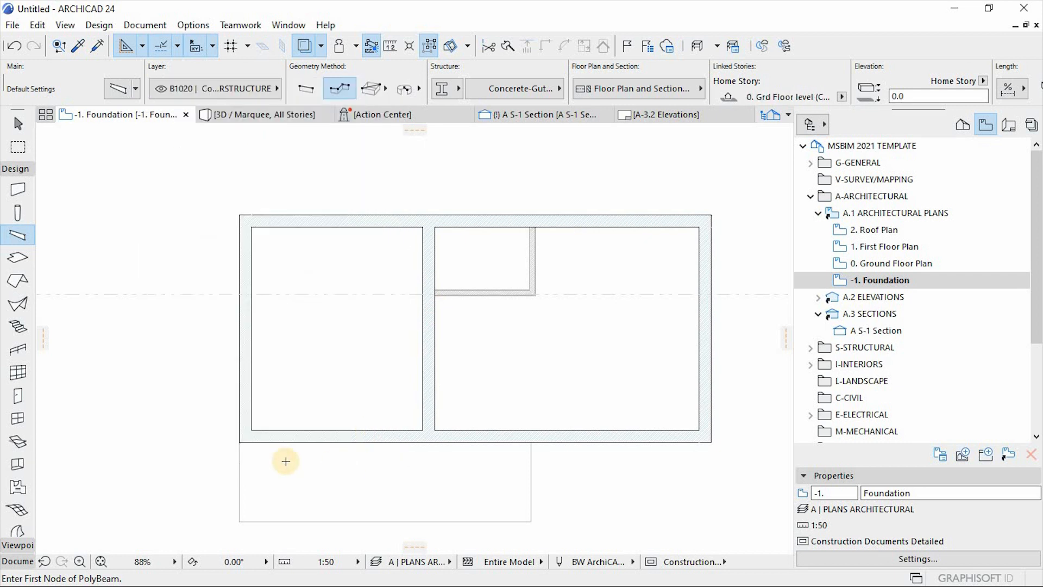
Step: Trace a closed rectangle of footing beams corner to corner along the outer face of the perimeter foundation walls
{"action": "left_click", "coordinate": [242, 441]}
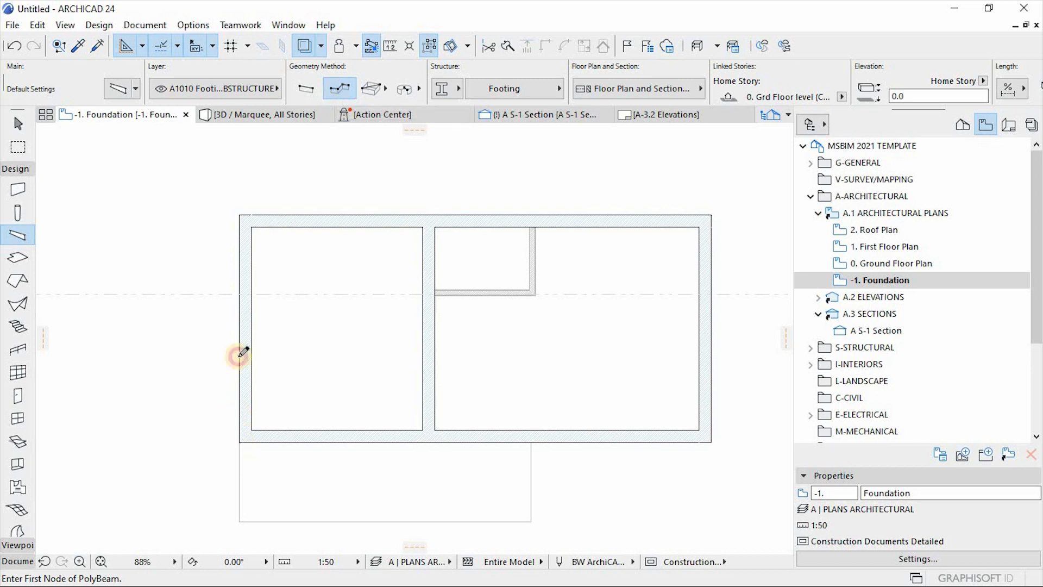
{"action": "left_click", "coordinate": [239, 214]}
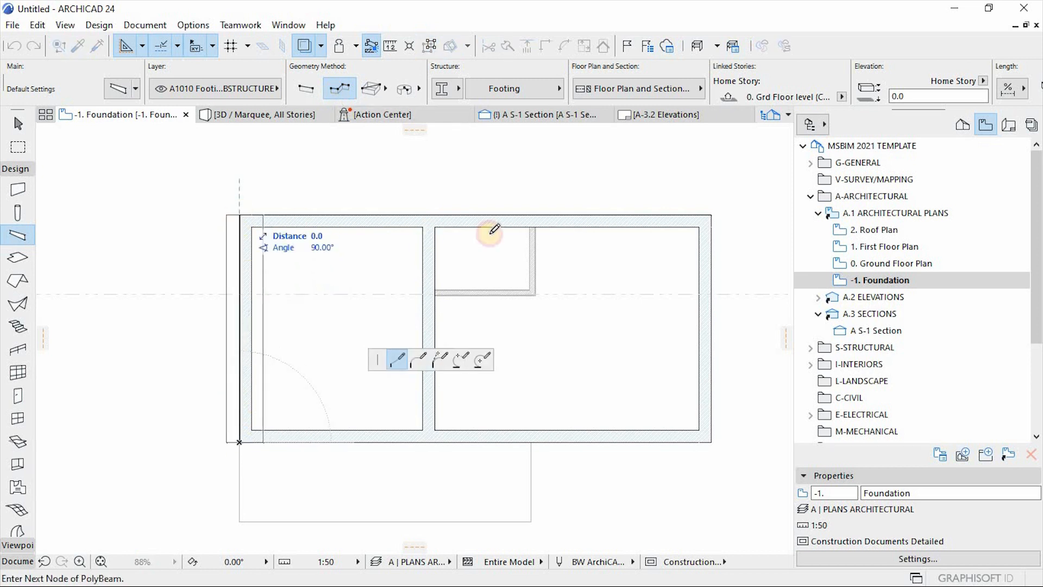
{"action": "left_click", "coordinate": [713, 264]}
{"action": "left_click", "coordinate": [712, 441]}
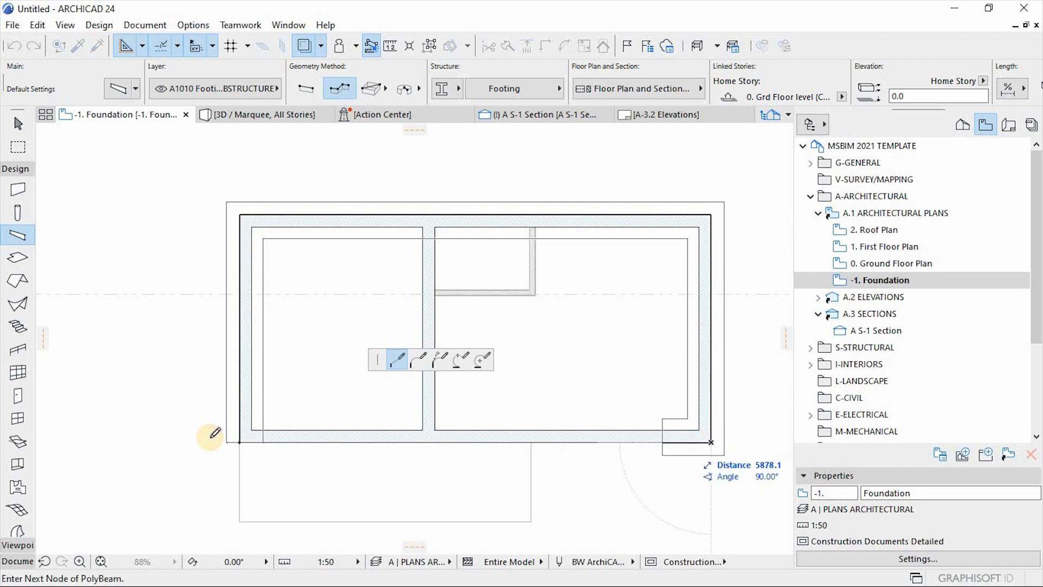
{"action": "left_click", "coordinate": [240, 441]}
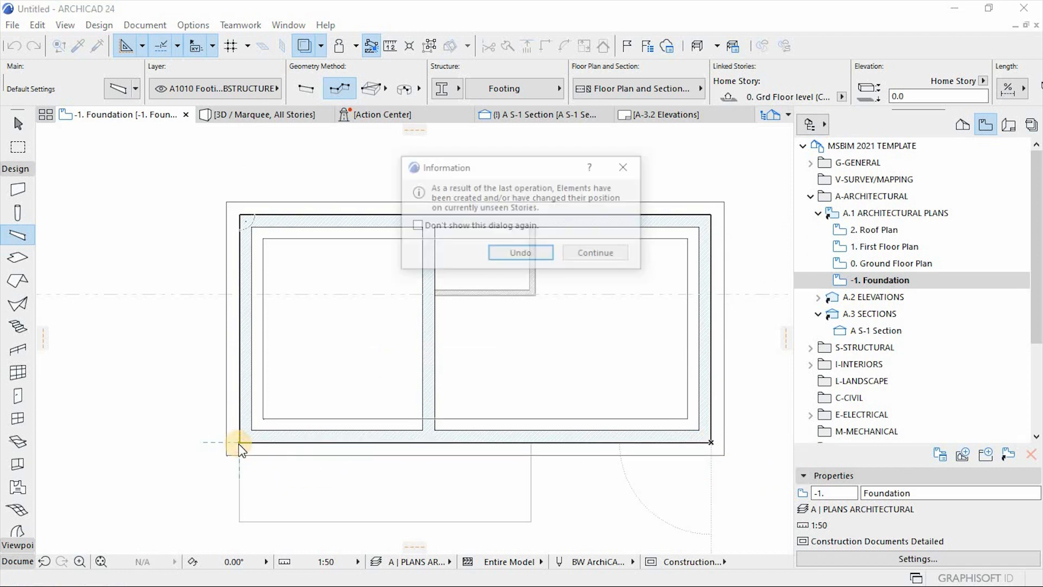
{"action": "left_click", "coordinate": [593, 252]}
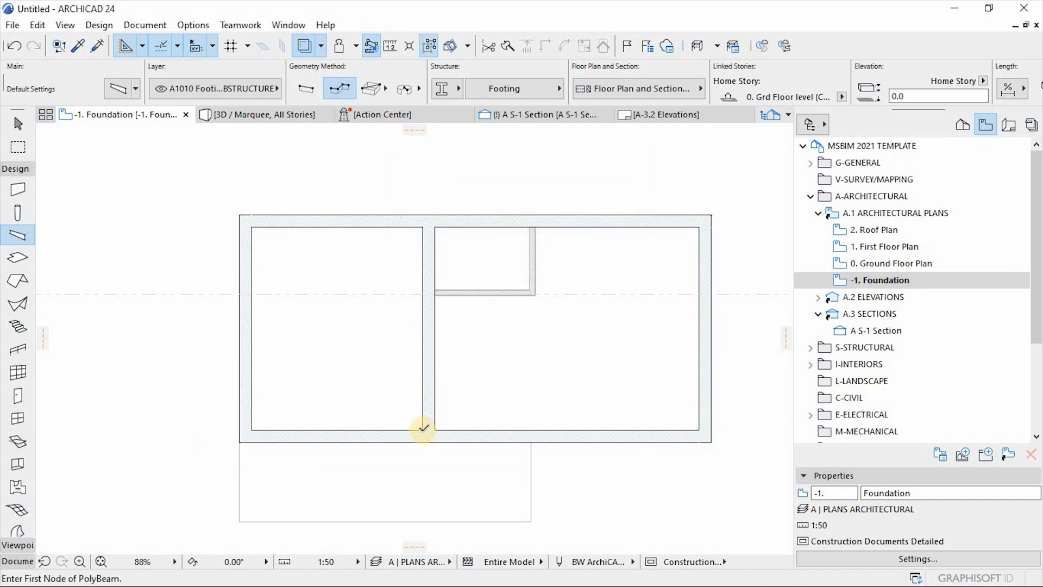
Step: Draw a straight footing beam along the interior foundation wall, between the two long perimeter walls
{"action": "left_click", "coordinate": [423, 428]}
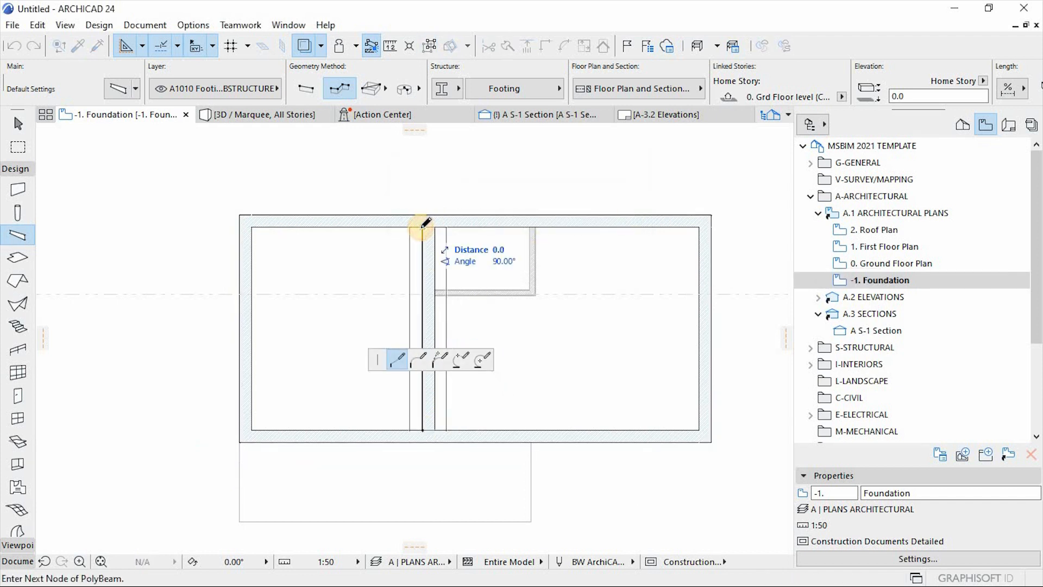
{"action": "double_click", "coordinate": [425, 224]}
{"action": "left_click", "coordinate": [594, 252]}
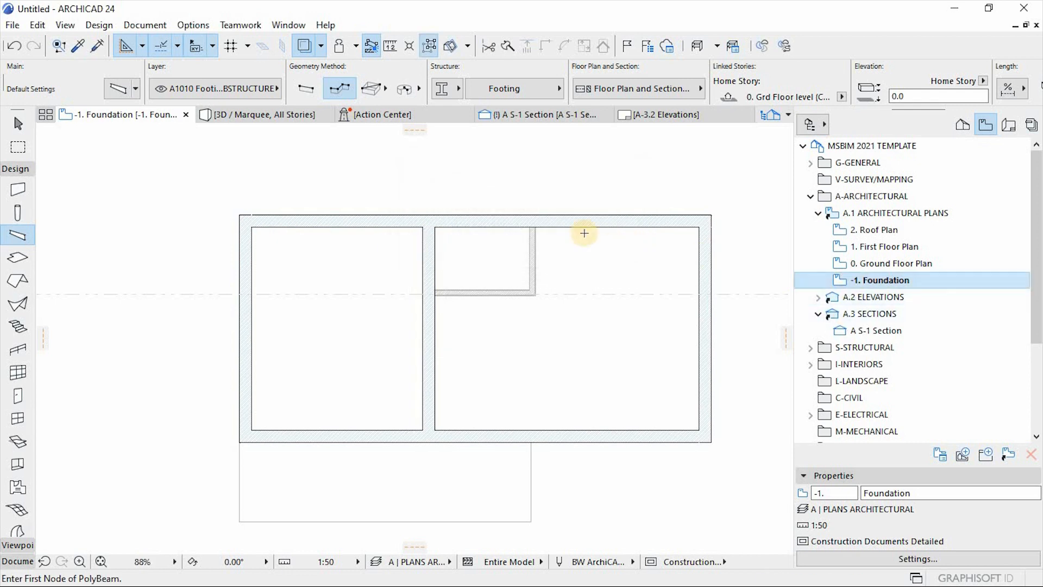
Step: In the 3D view, select all perimeter and interior footing beams and set their home story to -1. Foundation level
{"action": "left_click", "coordinate": [273, 115]}
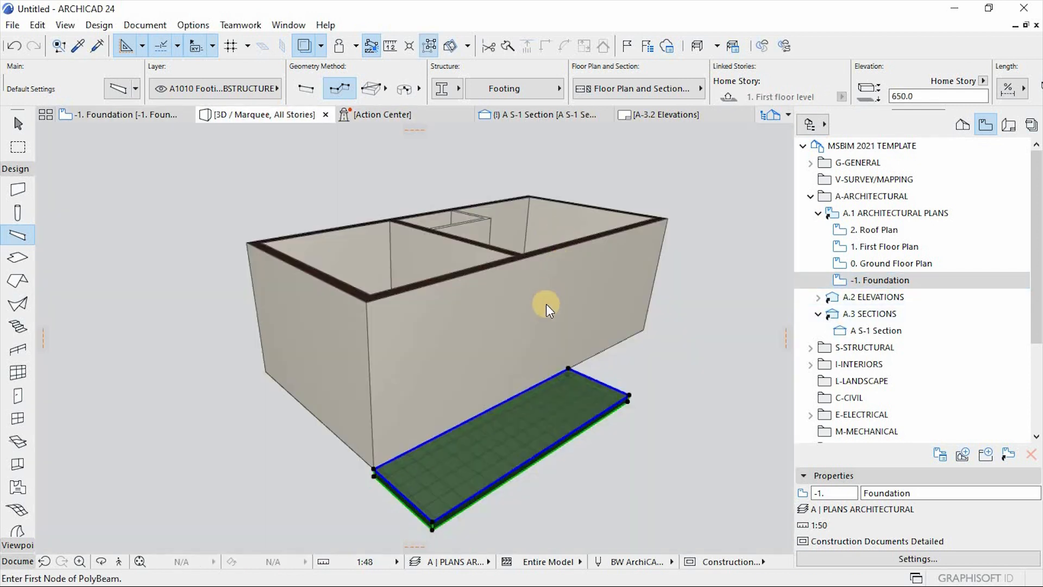
{"action": "middle_click_drag", "start_coordinate": [546, 304], "coordinate": [608, 360], "text": "shift"}
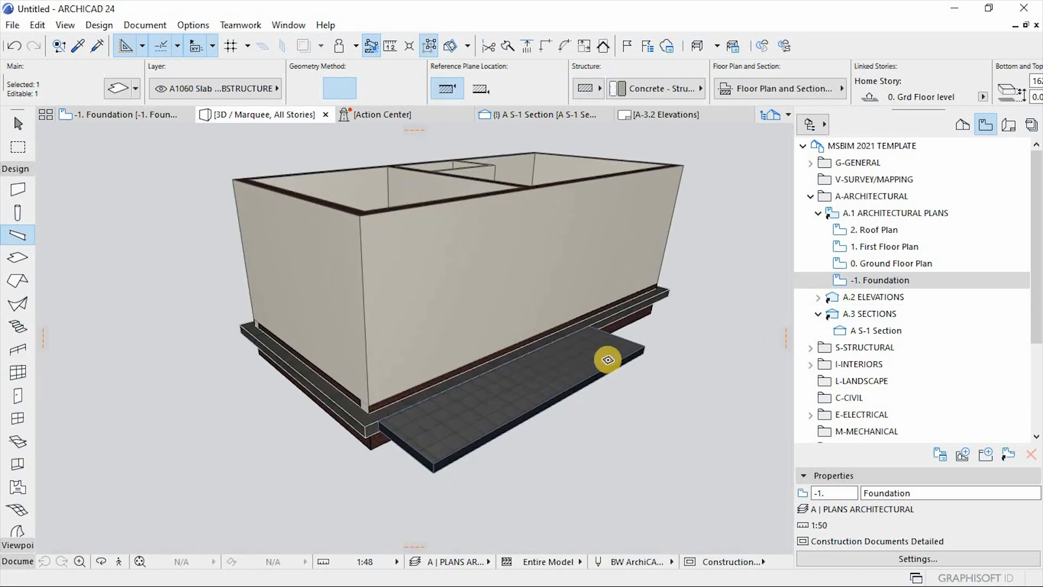
{"action": "key", "text": "Escape"}
{"action": "key", "text": "Escape"}
{"action": "left_click", "coordinate": [633, 306]}
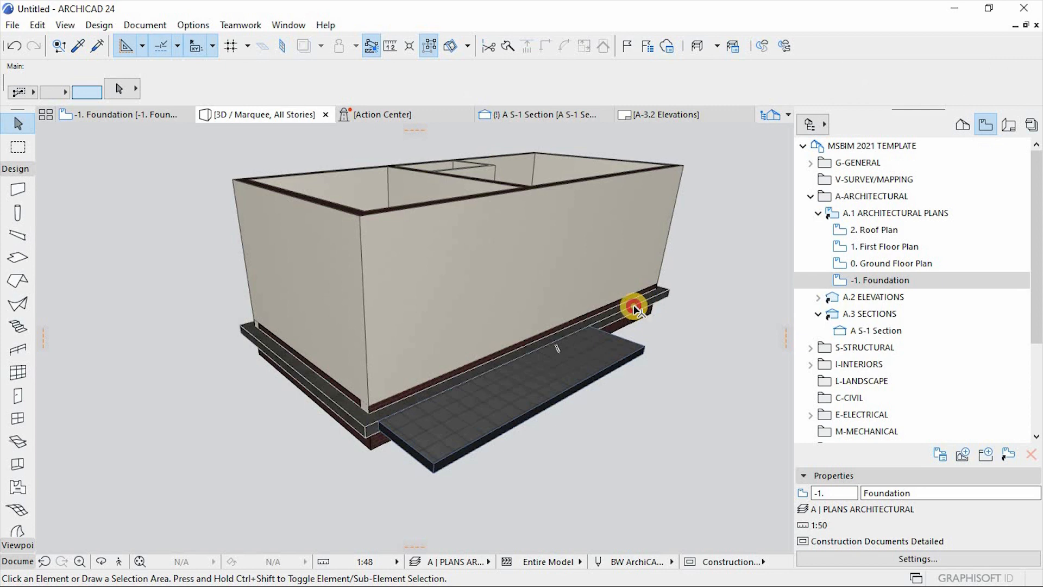
{"action": "left_click", "coordinate": [325, 400], "text": "shift"}
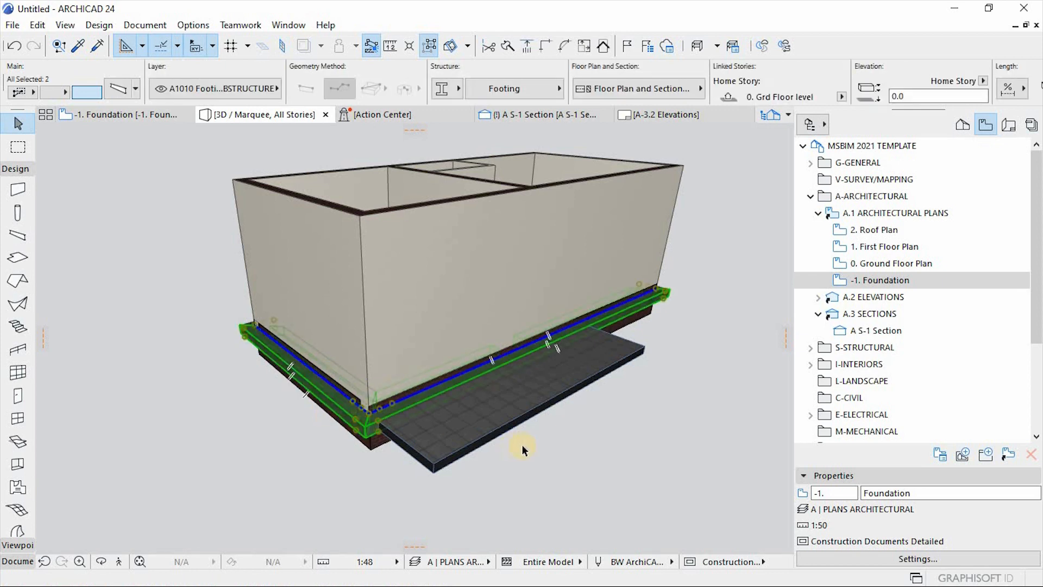
{"action": "left_click", "coordinate": [426, 49]}
{"action": "middle_click_drag", "start_coordinate": [639, 404], "coordinate": [625, 295], "text": "shift"}
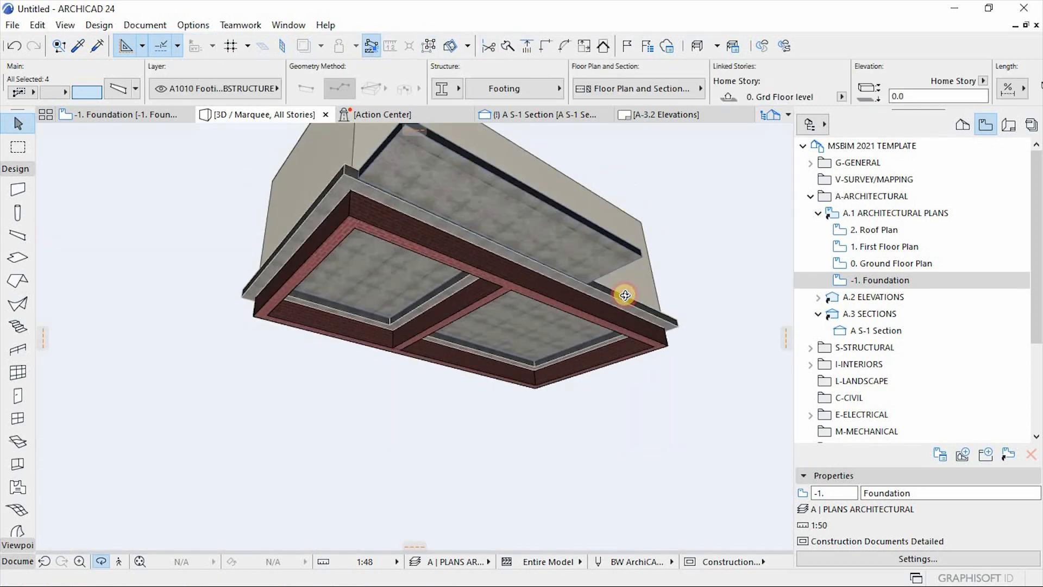
{"action": "left_click", "coordinate": [448, 292], "text": "shift"}
{"action": "scroll", "coordinate": [539, 226], "scroll_direction": "up", "scroll_amount": 1}
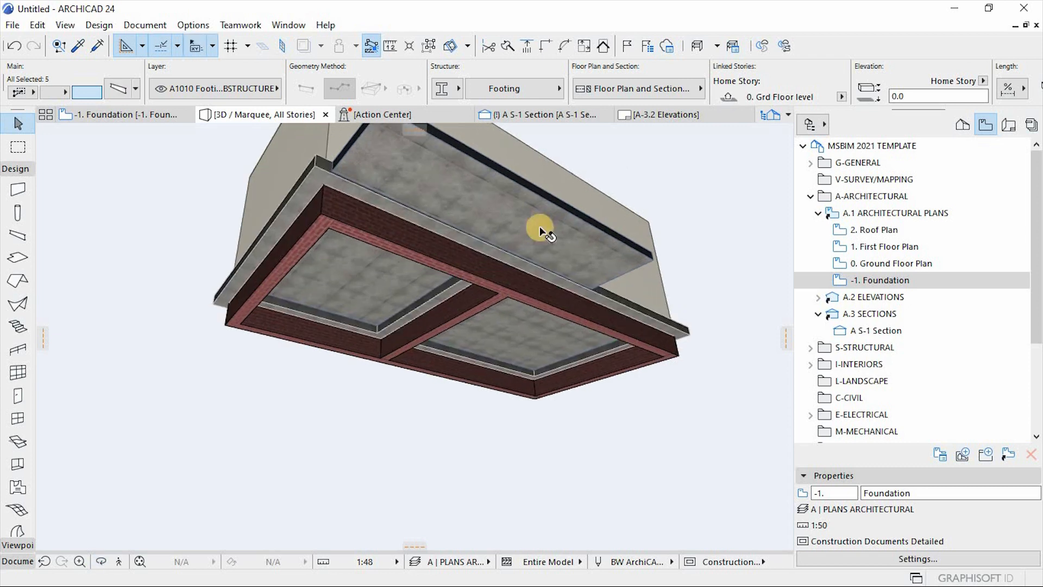
{"action": "scroll", "coordinate": [540, 226], "scroll_direction": "up", "scroll_amount": 1}
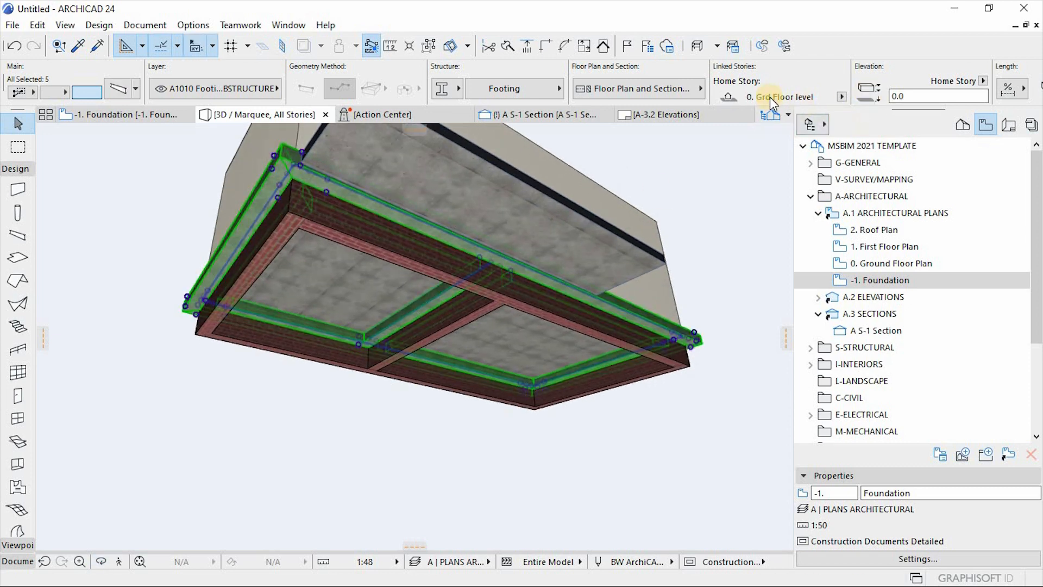
{"action": "left_click", "coordinate": [841, 96]}
{"action": "left_click", "coordinate": [905, 127]}
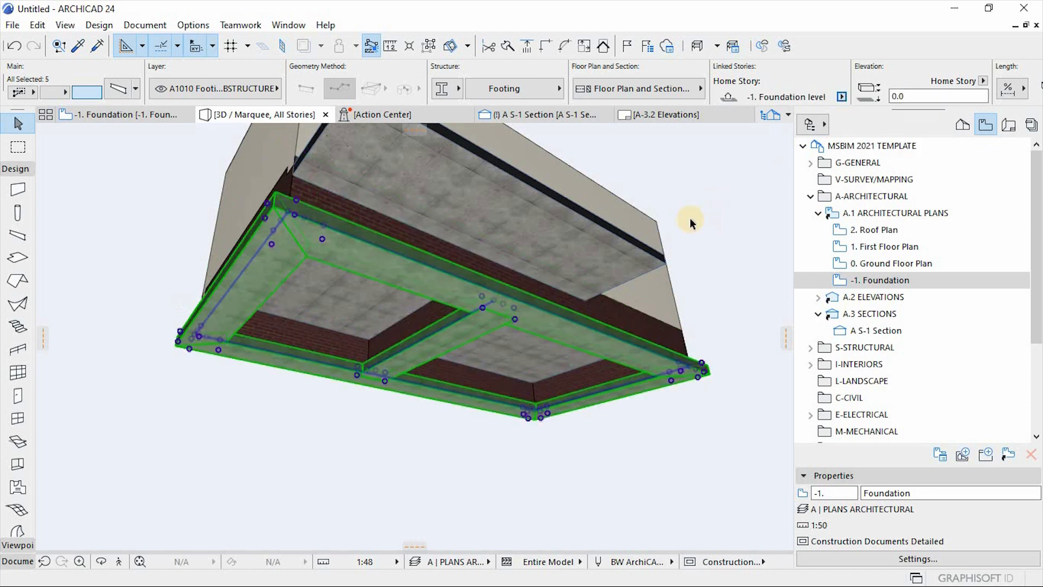
{"action": "left_click", "coordinate": [715, 177]}
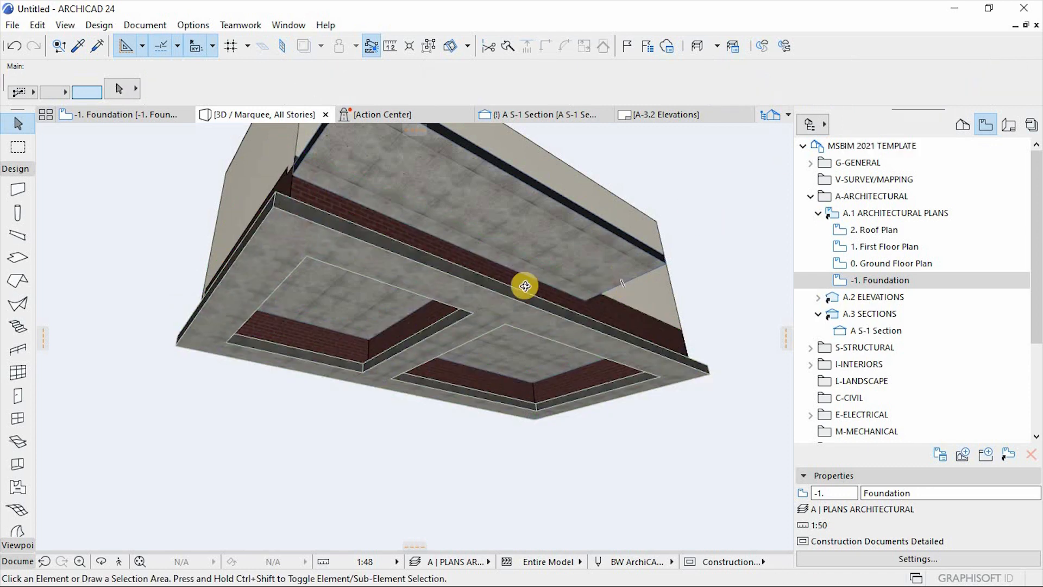
Step: Set the top offset of the four perimeter brick foundation walls to 0, keeping the top link at 0. Grd Floor level
{"action": "middle_click_drag", "start_coordinate": [524, 285], "coordinate": [398, 321], "text": "shift"}
{"action": "scroll", "coordinate": [382, 310], "scroll_direction": "up", "scroll_amount": 3}
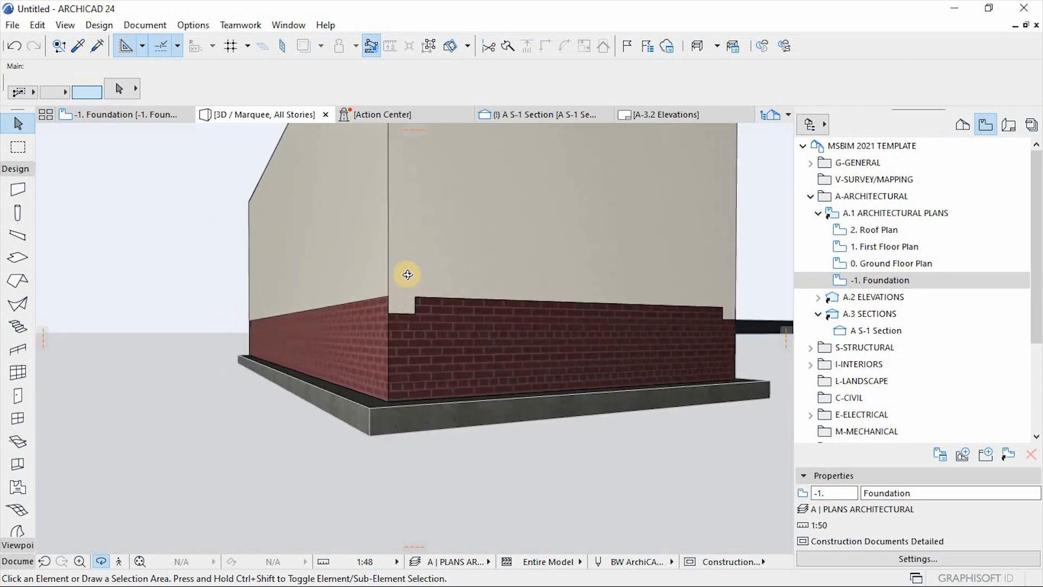
{"action": "left_click_drag", "start_coordinate": [346, 325], "coordinate": [403, 321]}
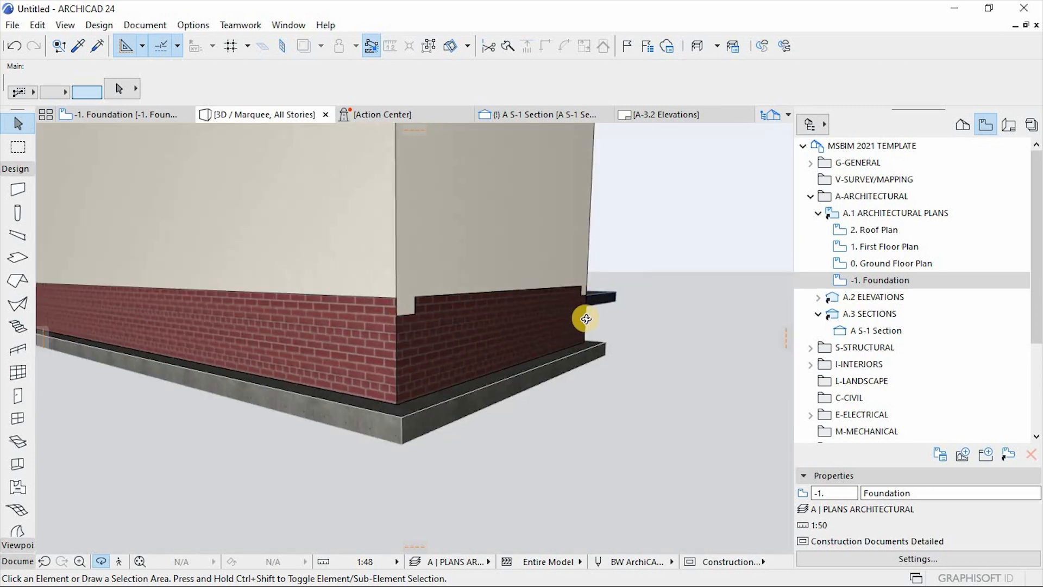
{"action": "left_click_drag", "start_coordinate": [587, 319], "coordinate": [194, 319]}
{"action": "left_click_drag", "start_coordinate": [128, 321], "coordinate": [596, 309]}
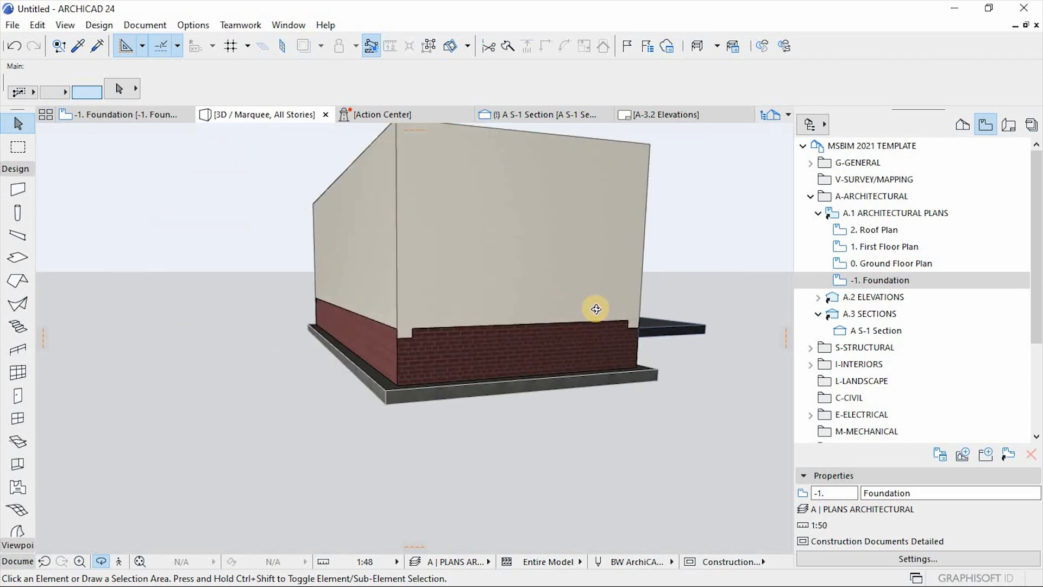
{"action": "left_click", "coordinate": [596, 243]}
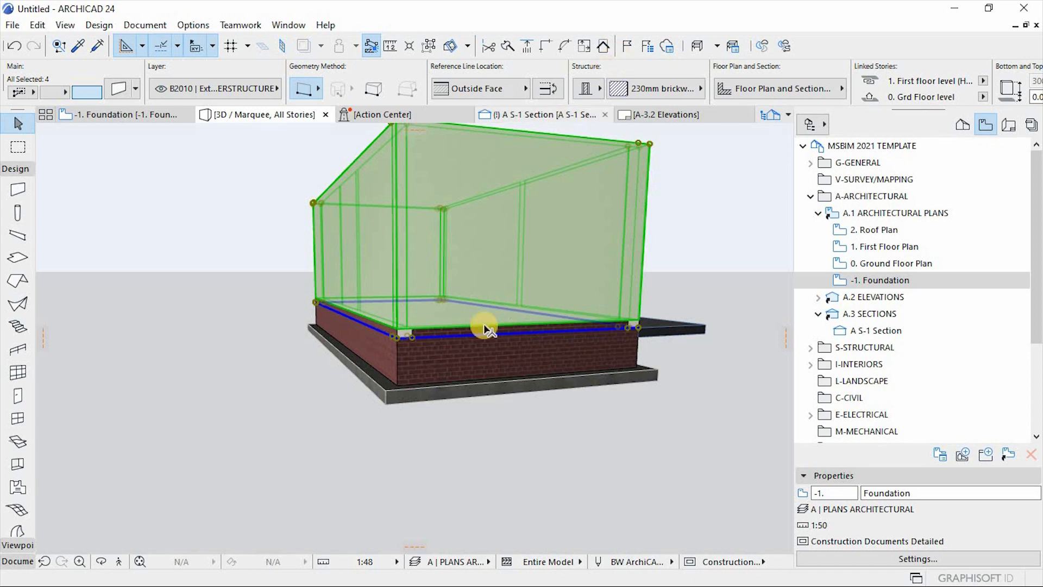
{"action": "left_click", "coordinate": [455, 340]}
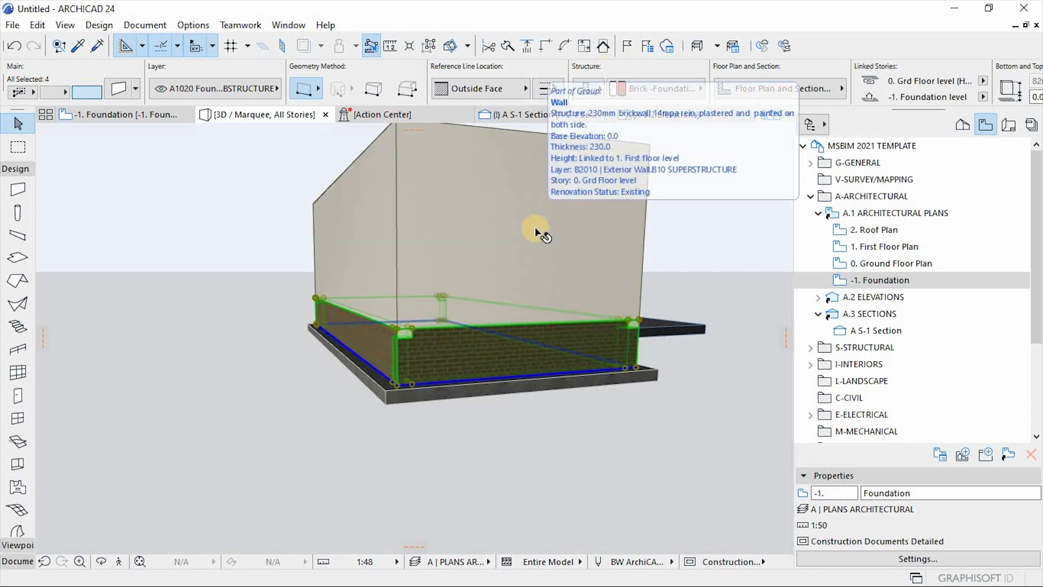
{"action": "left_click", "coordinate": [125, 89]}
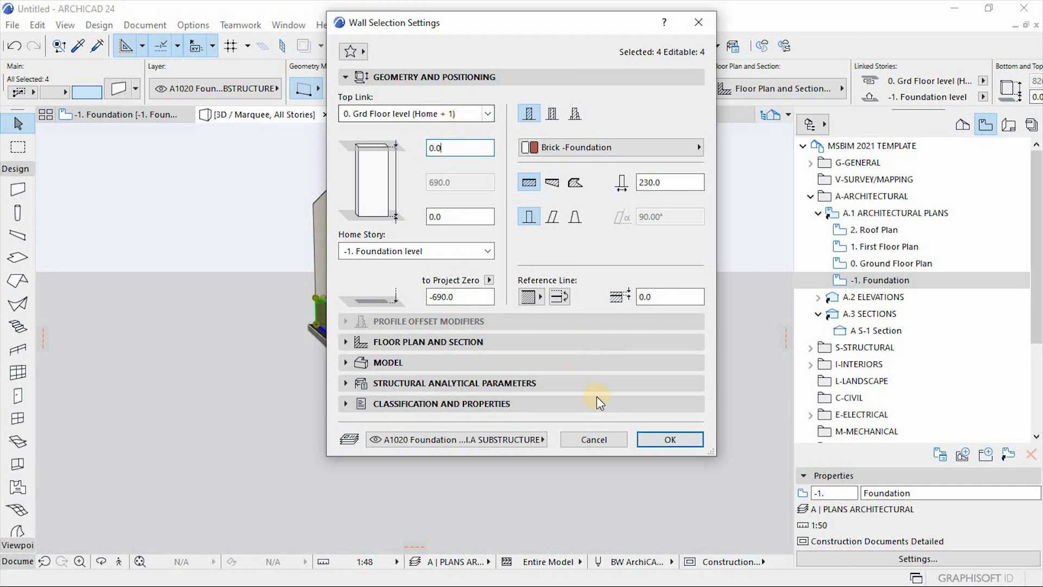
{"action": "left_click", "coordinate": [672, 448]}
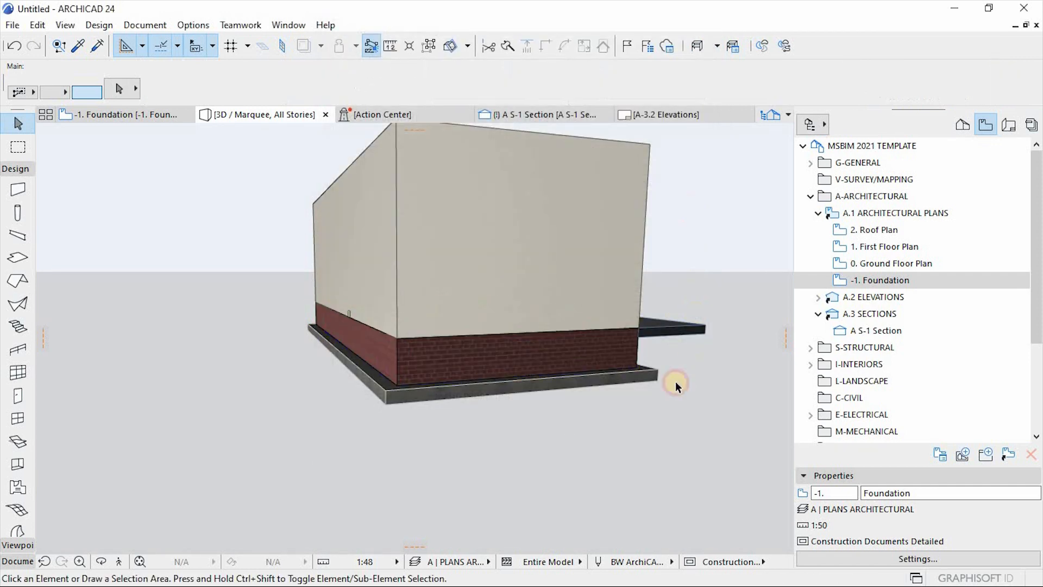
Step: Set the top offset of the interior brick foundation wall to 0 in its wall settings
{"action": "left_click_drag", "start_coordinate": [464, 422], "coordinate": [234, 367]}
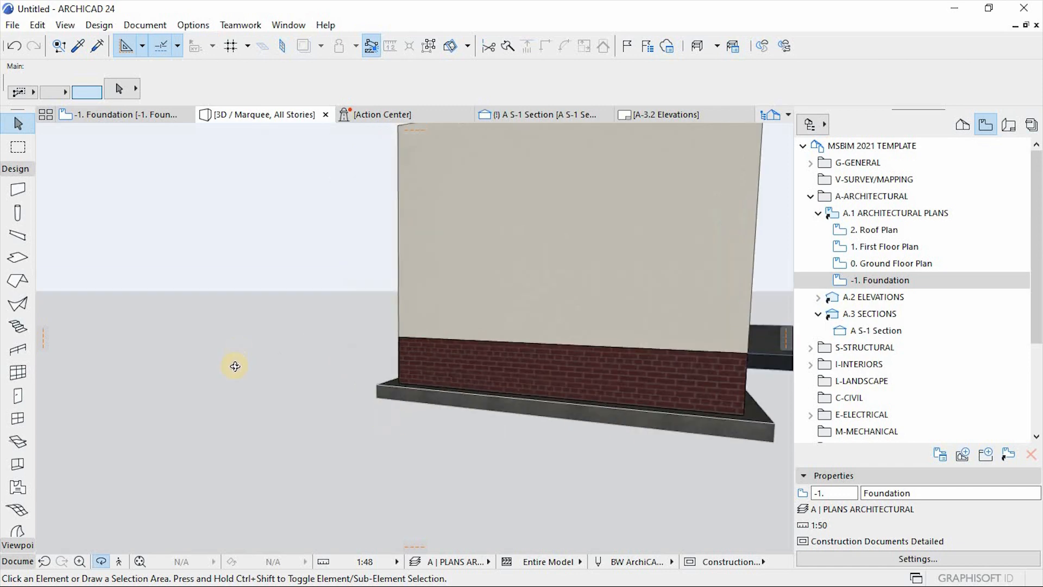
{"action": "scroll", "coordinate": [235, 367], "scroll_direction": "down", "scroll_amount": 4}
{"action": "left_click_drag", "start_coordinate": [573, 389], "coordinate": [565, 546]}
{"action": "left_click_drag", "start_coordinate": [480, 384], "coordinate": [477, 238]}
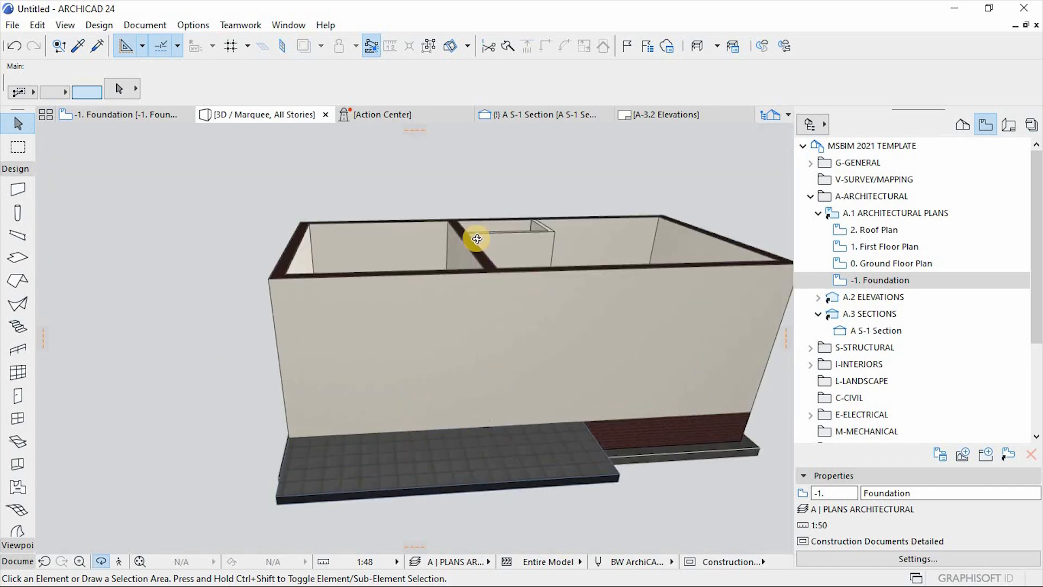
{"action": "left_click", "coordinate": [489, 426]}
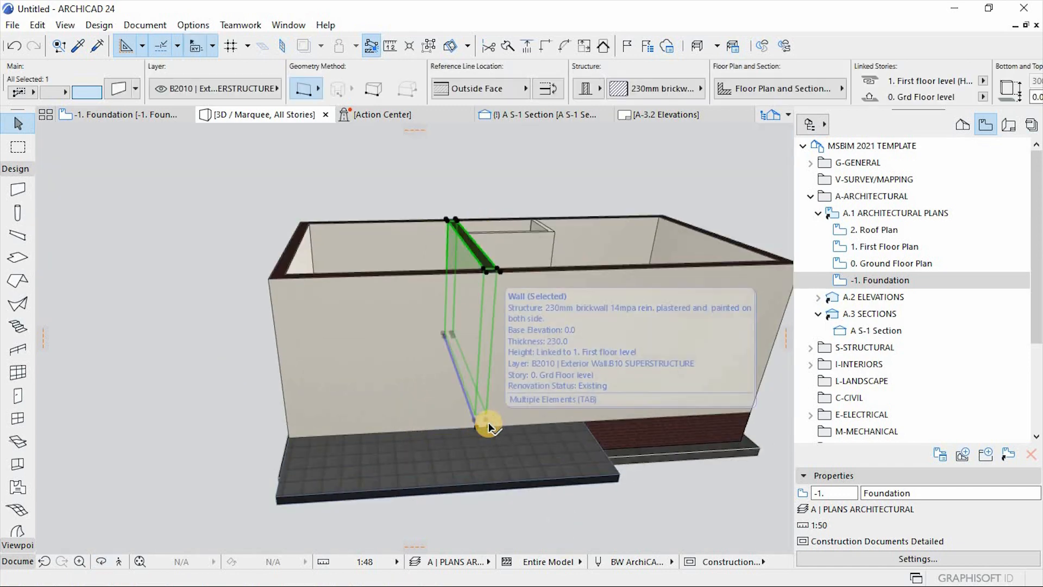
{"action": "left_click_drag", "start_coordinate": [438, 447], "coordinate": [446, 393]}
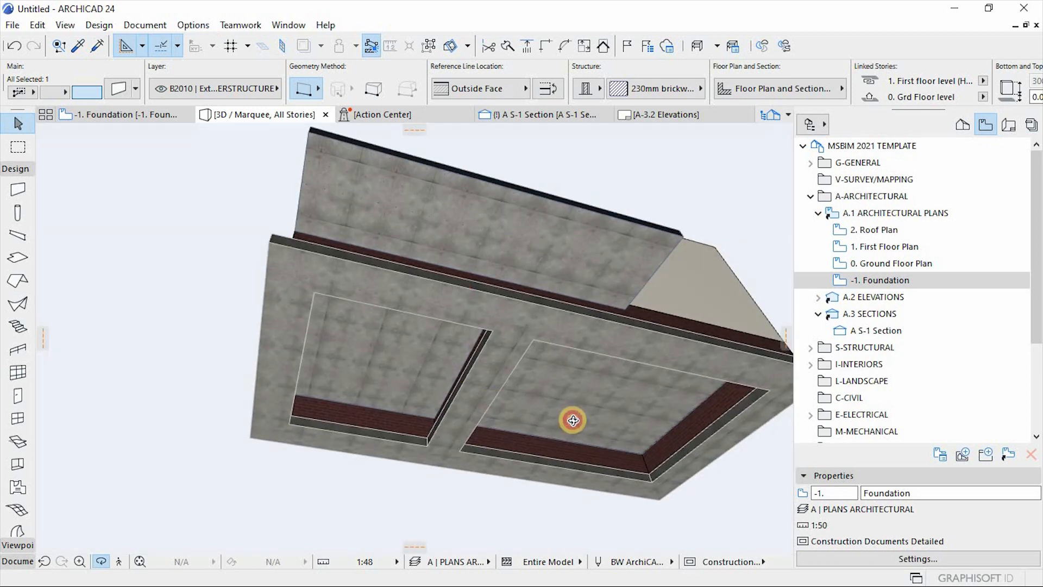
{"action": "left_click_drag", "start_coordinate": [572, 419], "coordinate": [494, 399]}
{"action": "key", "text": "Escape"}
{"action": "left_click", "coordinate": [478, 379]}
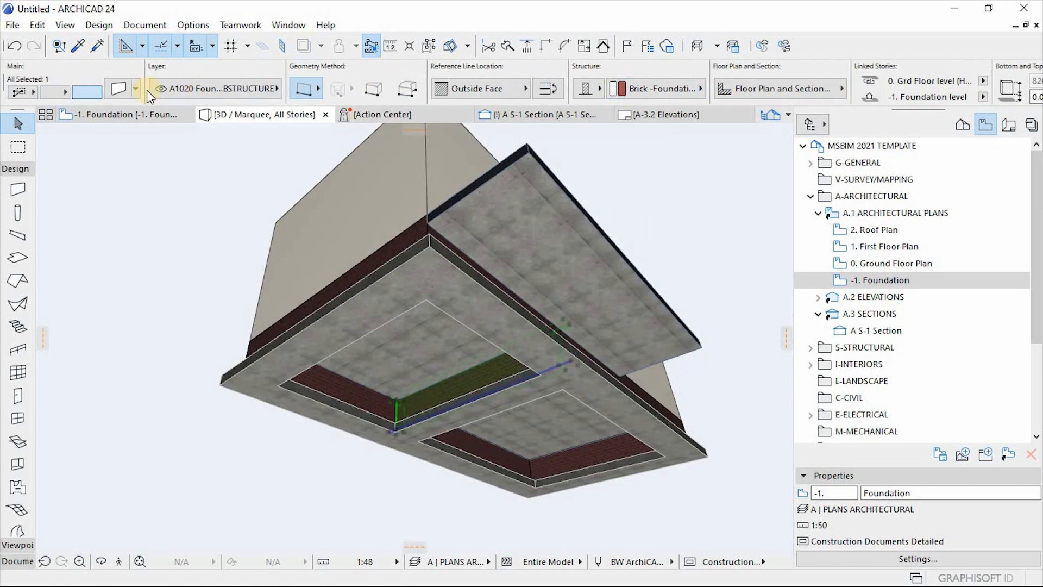
{"action": "left_click", "coordinate": [130, 88]}
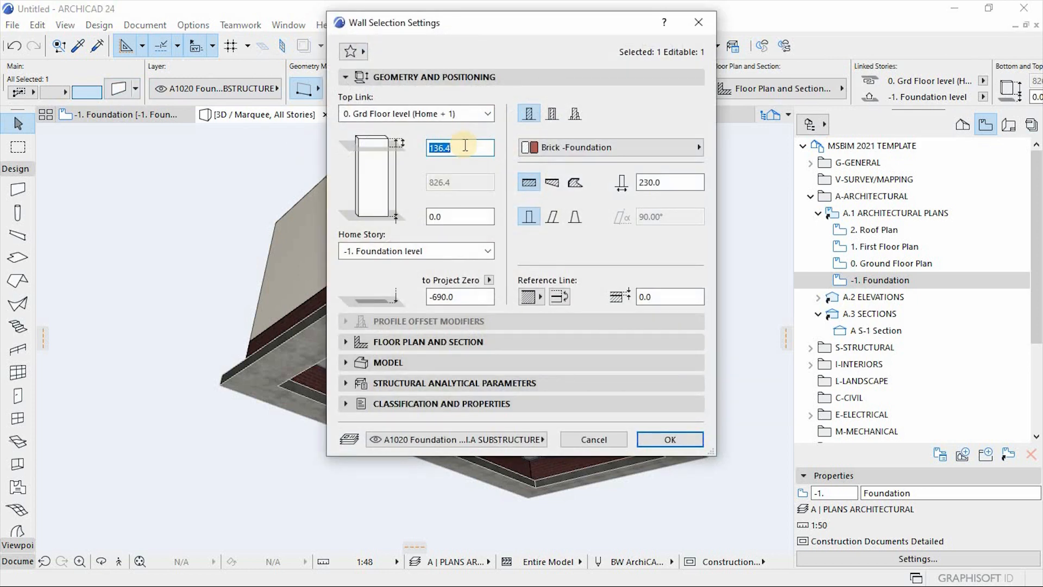
{"action": "type", "text": "0"}
{"action": "key", "text": "Return"}
{"action": "key", "text": "Escape"}
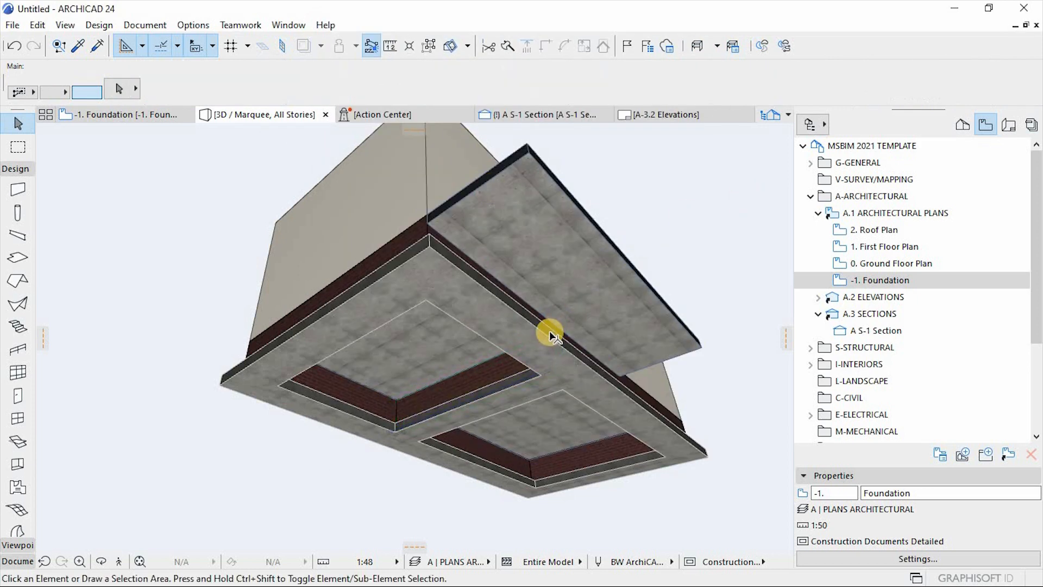
Step: Open the -1. Foundation plan and load the MESH-BACKFILL & COMPACTION favorite for the Mesh tool
{"action": "middle_click_drag", "start_coordinate": [484, 320], "coordinate": [584, 324], "text": "shift"}
{"action": "double_click", "coordinate": [874, 280]}
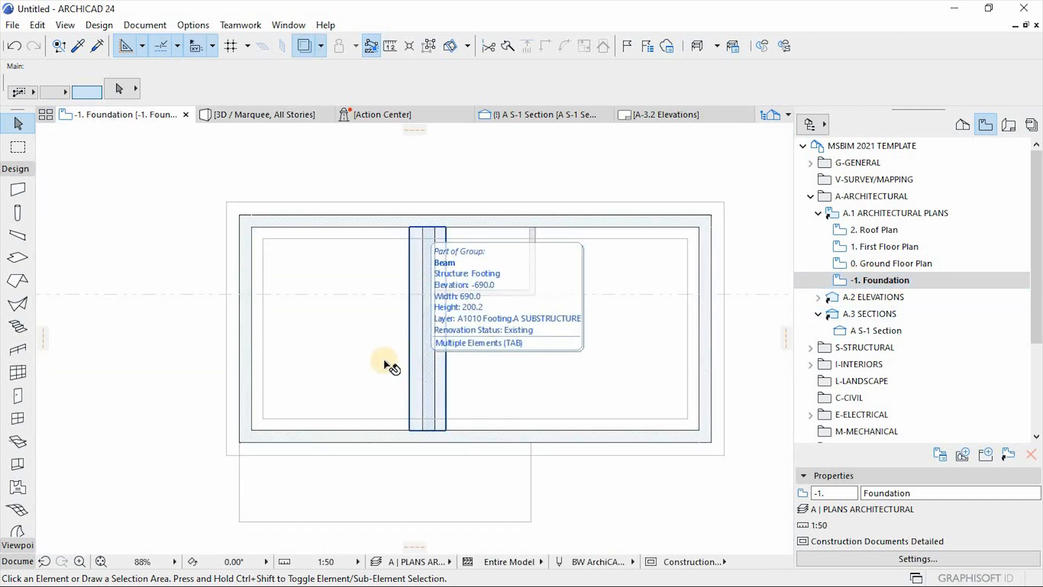
{"action": "scroll", "coordinate": [390, 334], "scroll_direction": "down", "scroll_amount": 2}
{"action": "scroll", "coordinate": [478, 421], "scroll_direction": "up", "scroll_amount": 2}
{"action": "scroll", "coordinate": [513, 441], "scroll_direction": "down", "scroll_amount": 1}
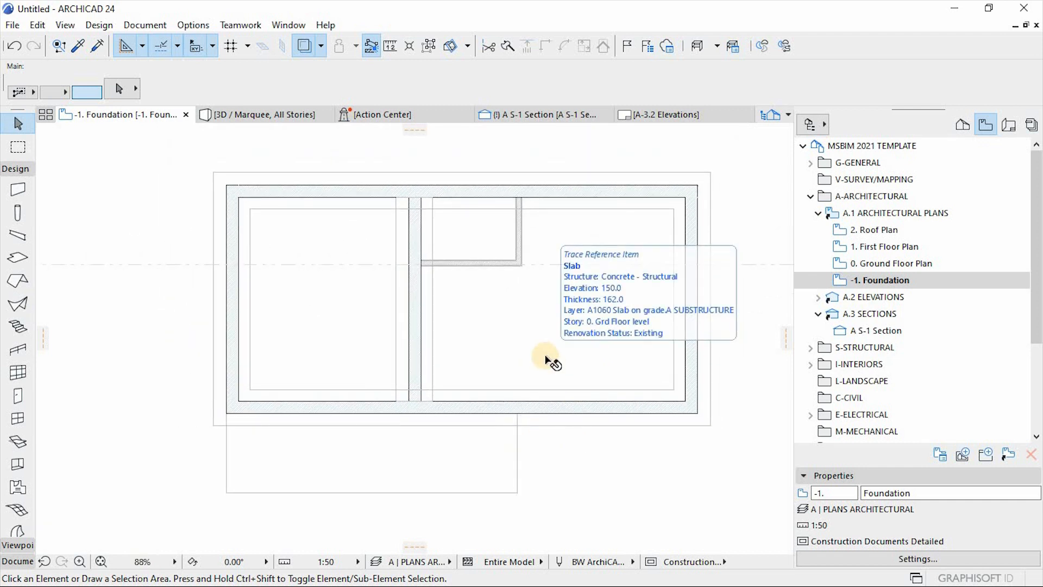
{"action": "scroll", "coordinate": [637, 252], "scroll_direction": "down", "scroll_amount": 1}
{"action": "scroll", "coordinate": [599, 211], "scroll_direction": "up", "scroll_amount": 1}
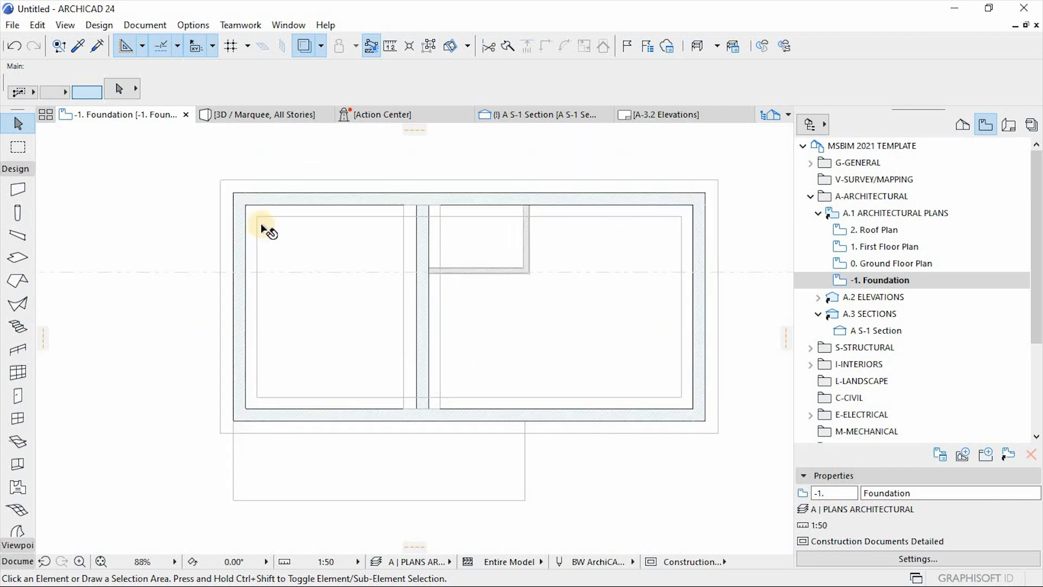
{"action": "left_click", "coordinate": [13, 513]}
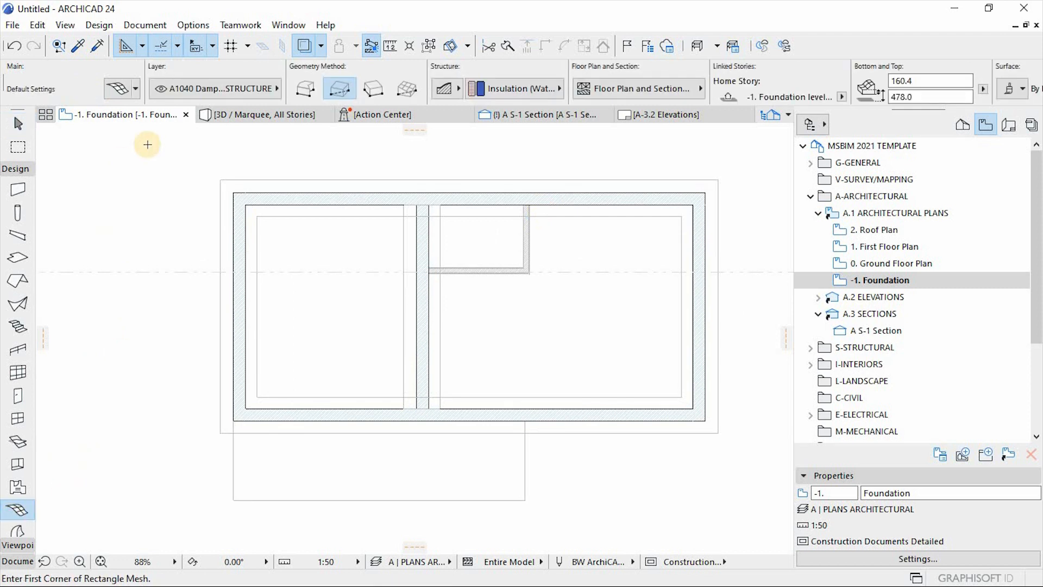
{"action": "left_click", "coordinate": [136, 90]}
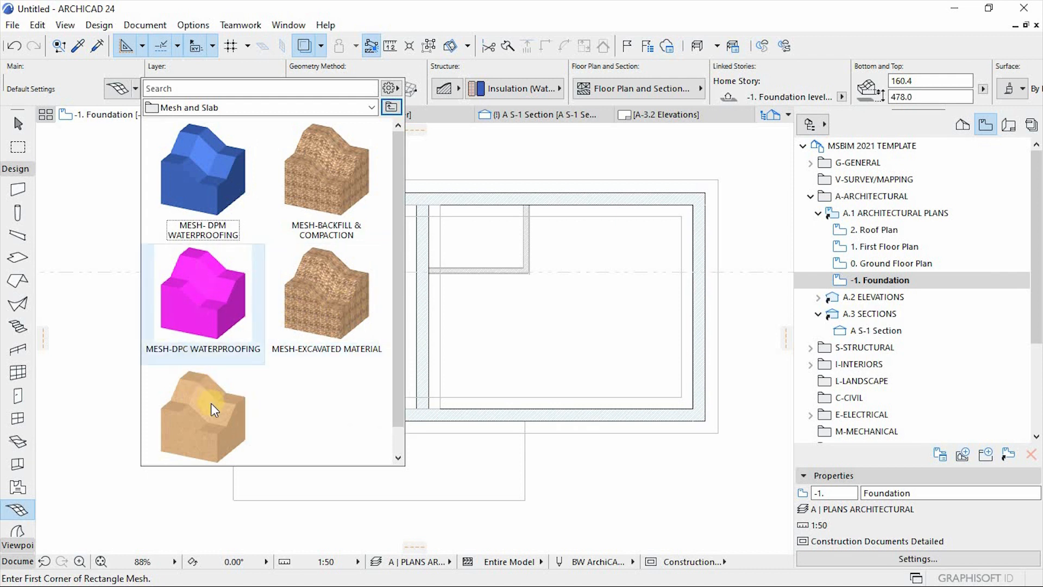
{"action": "double_click", "coordinate": [325, 184]}
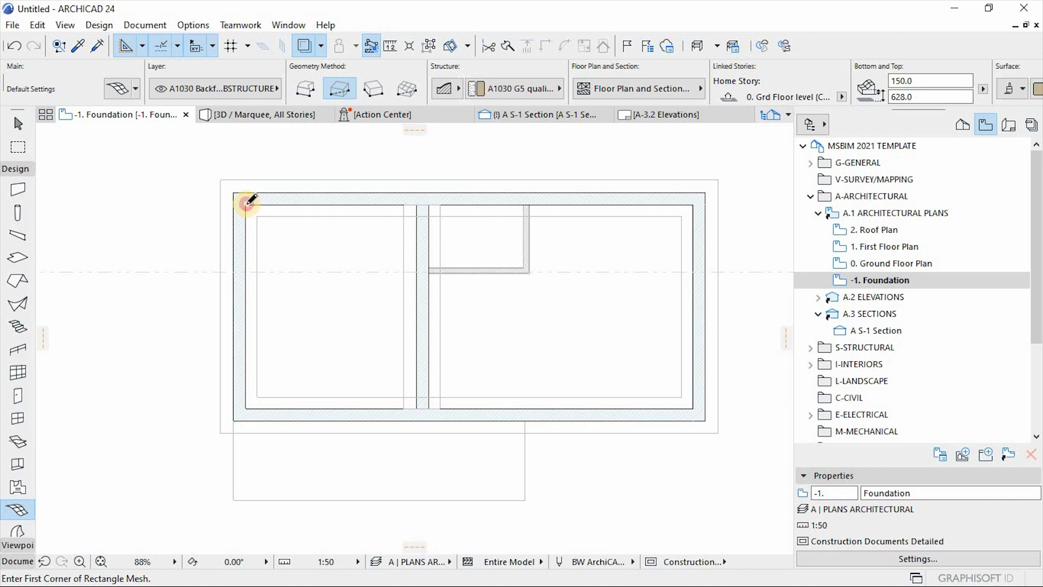
Step: Draw rectangular backfill meshes in both foundation bays, starting the larger one at the interior footing's edge and ending at the perimeter walls
{"action": "left_click", "coordinate": [246, 204]}
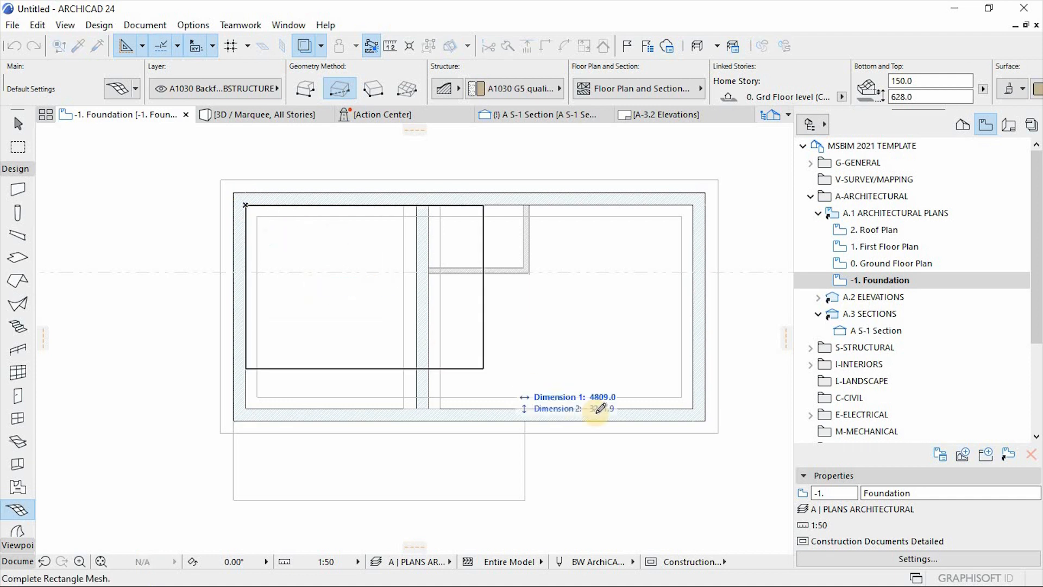
{"action": "left_click", "coordinate": [416, 408]}
{"action": "left_click", "coordinate": [582, 254]}
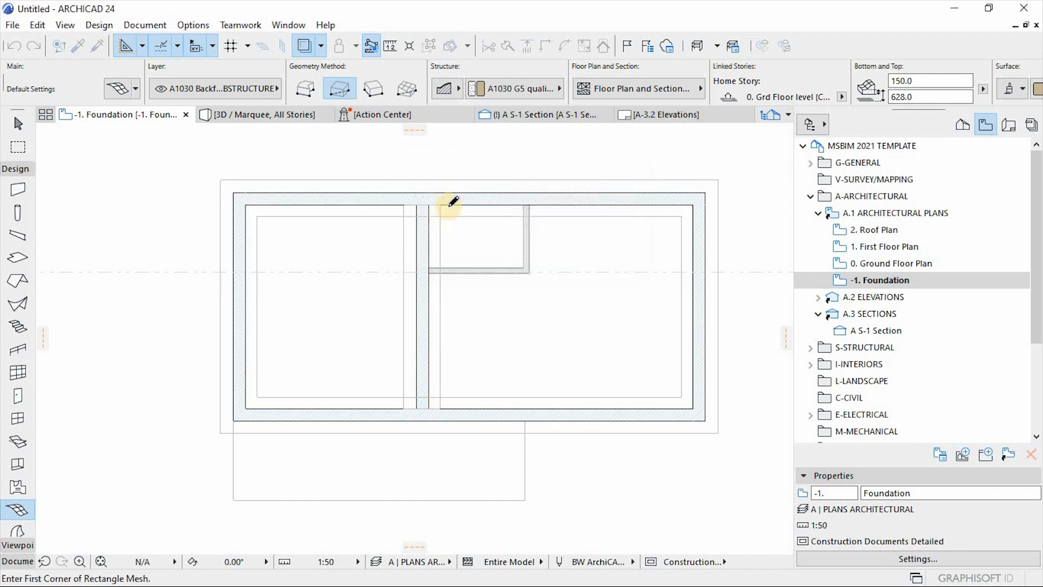
{"action": "left_click", "coordinate": [441, 205]}
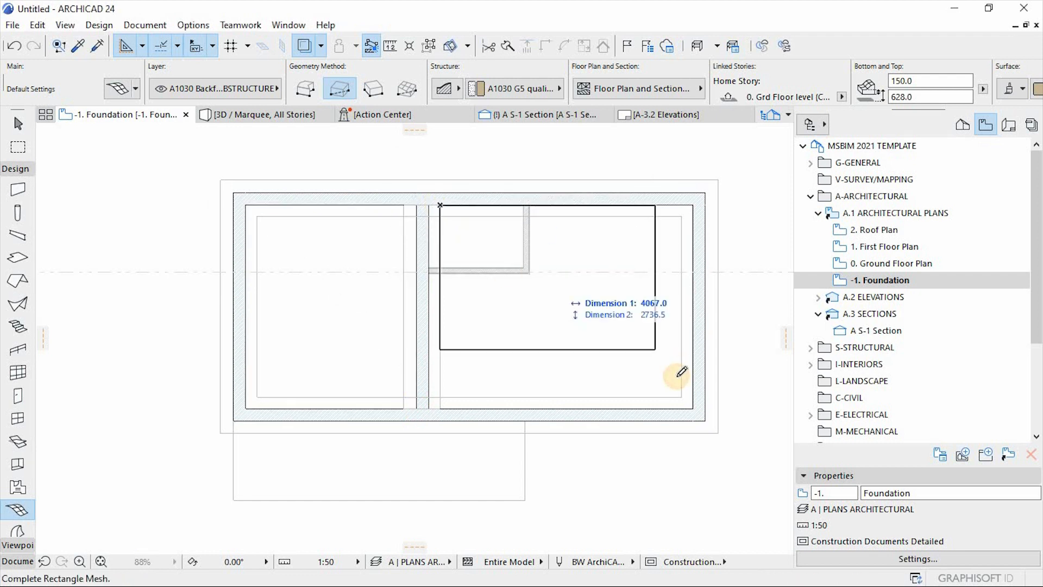
{"action": "left_click", "coordinate": [694, 409]}
{"action": "left_click", "coordinate": [601, 257]}
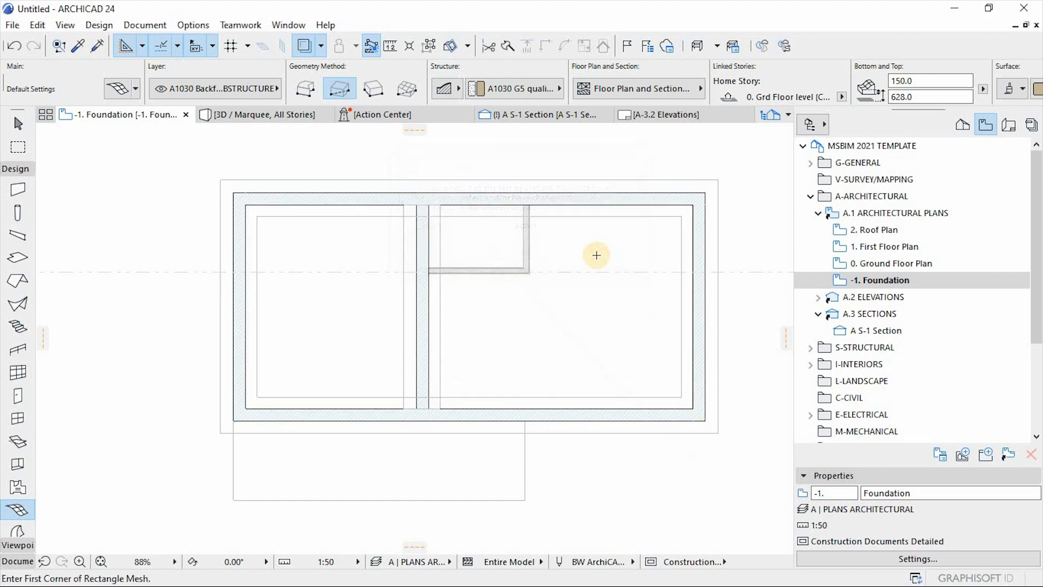
Step: In the 3D view, select both backfill meshes and set their home story to -1. Foundation level
{"action": "left_click", "coordinate": [296, 115]}
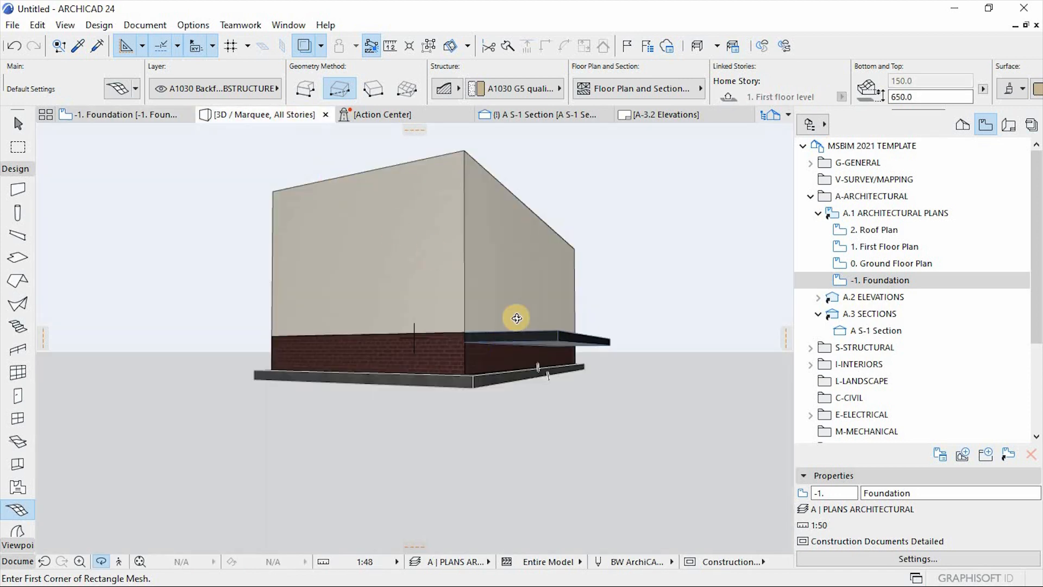
{"action": "left_click_drag", "start_coordinate": [497, 395], "coordinate": [385, 366]}
{"action": "middle_click_drag", "start_coordinate": [386, 366], "coordinate": [392, 381], "text": "shift"}
{"action": "scroll", "coordinate": [542, 175], "scroll_direction": "up", "scroll_amount": 1}
{"action": "key", "text": "Escape"}
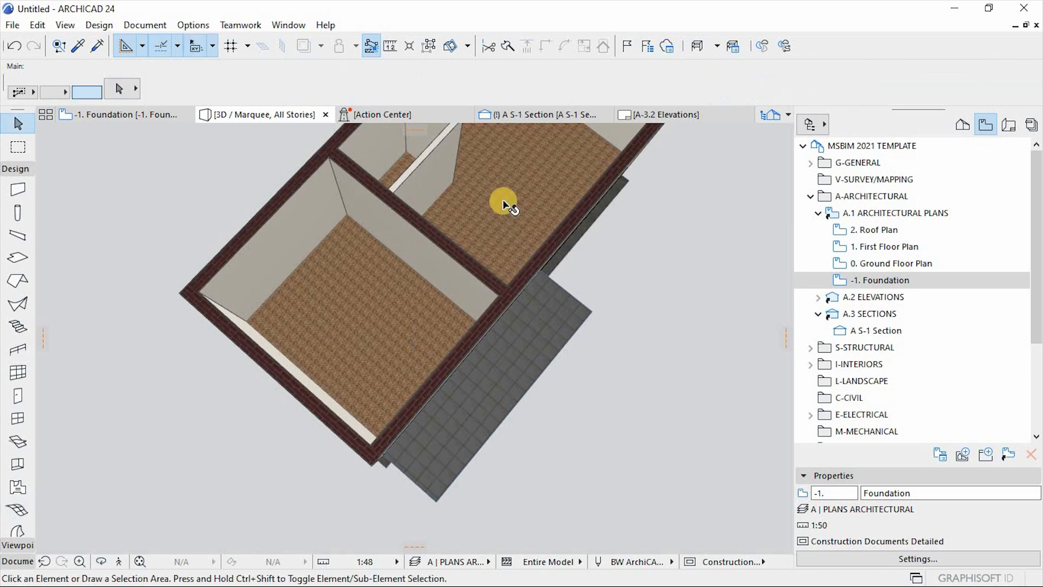
{"action": "left_click", "coordinate": [503, 207]}
{"action": "left_click", "coordinate": [391, 321], "text": "shift"}
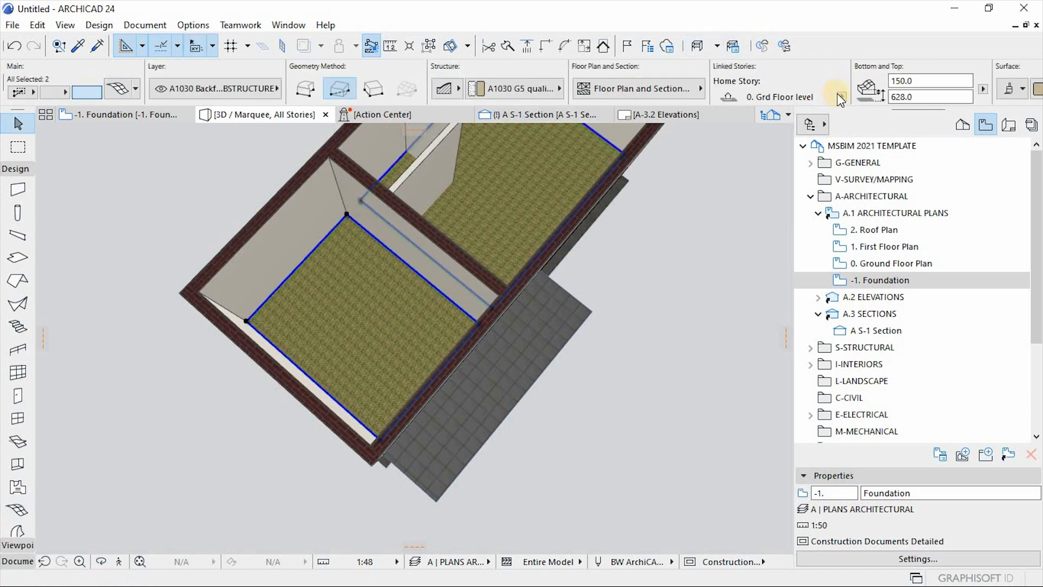
{"action": "left_click", "coordinate": [841, 97]}
{"action": "left_click", "coordinate": [904, 128]}
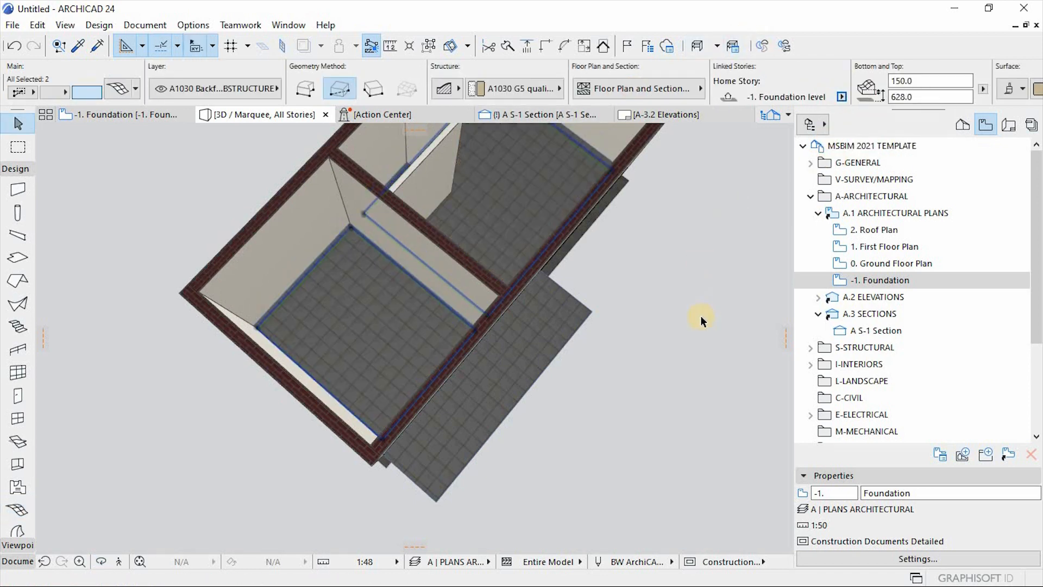
{"action": "middle_click_drag", "start_coordinate": [674, 388], "coordinate": [503, 306], "text": "shift"}
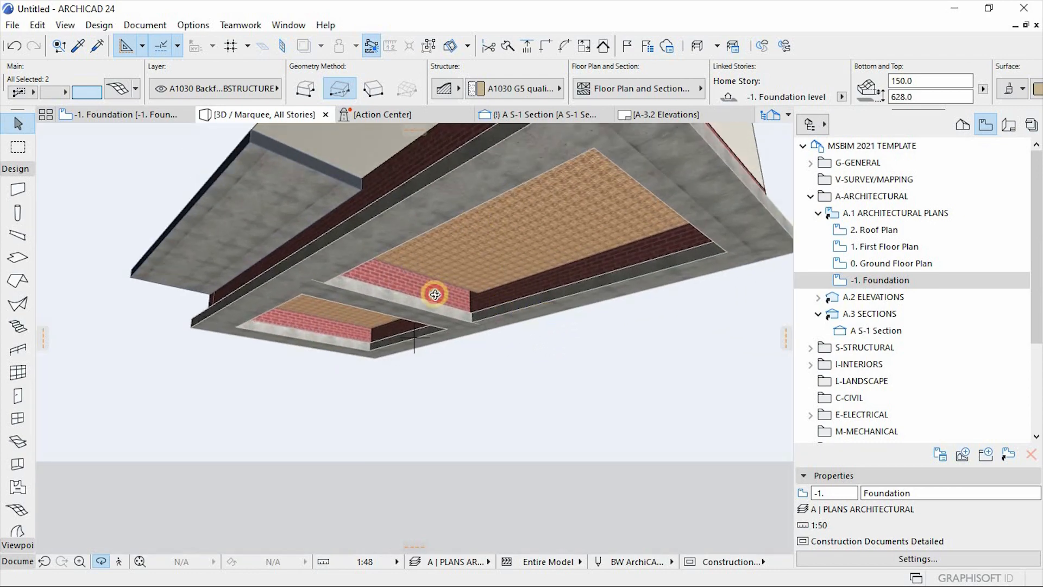
{"action": "middle_click_drag", "start_coordinate": [434, 294], "coordinate": [560, 304], "text": "shift"}
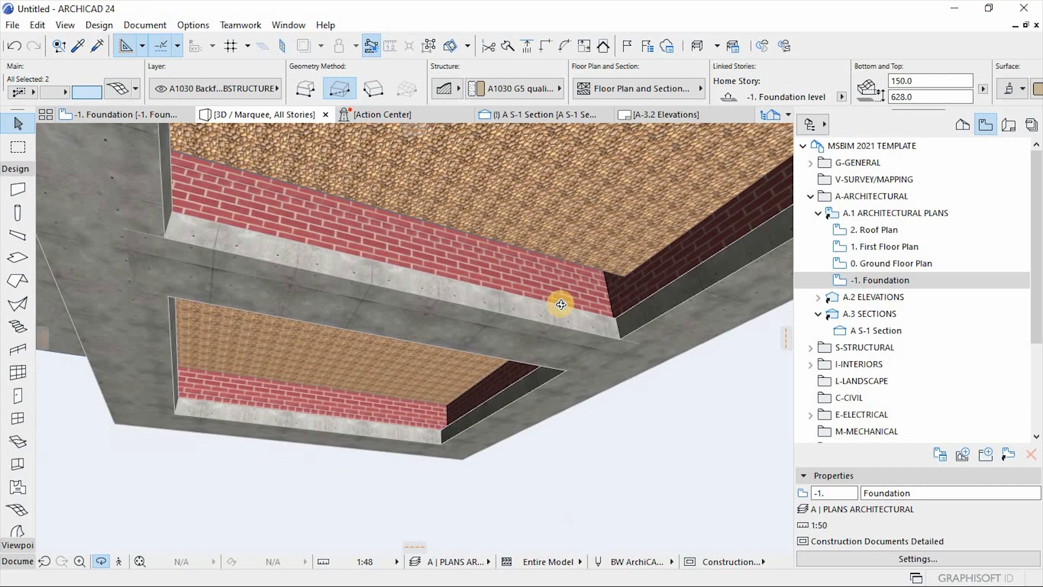
Step: On the foundation plan, offset the larger backfill mesh's inner edge to meet the face of the interior foundation wall
{"action": "key", "text": "F2"}
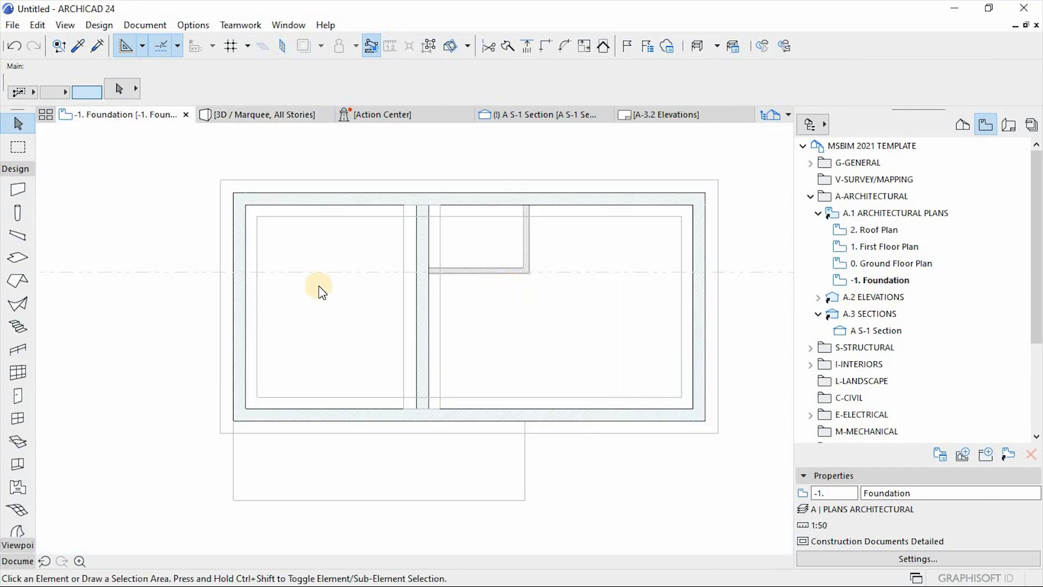
{"action": "left_click", "coordinate": [334, 240]}
{"action": "left_click", "coordinate": [489, 319]}
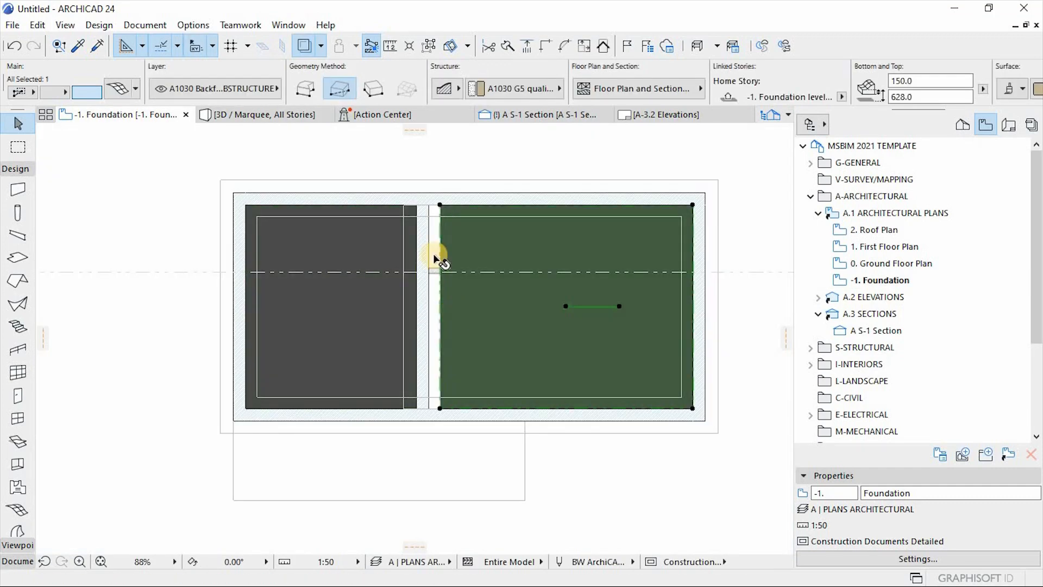
{"action": "left_click", "coordinate": [441, 235]}
{"action": "scroll", "coordinate": [432, 202], "scroll_direction": "up", "scroll_amount": 3}
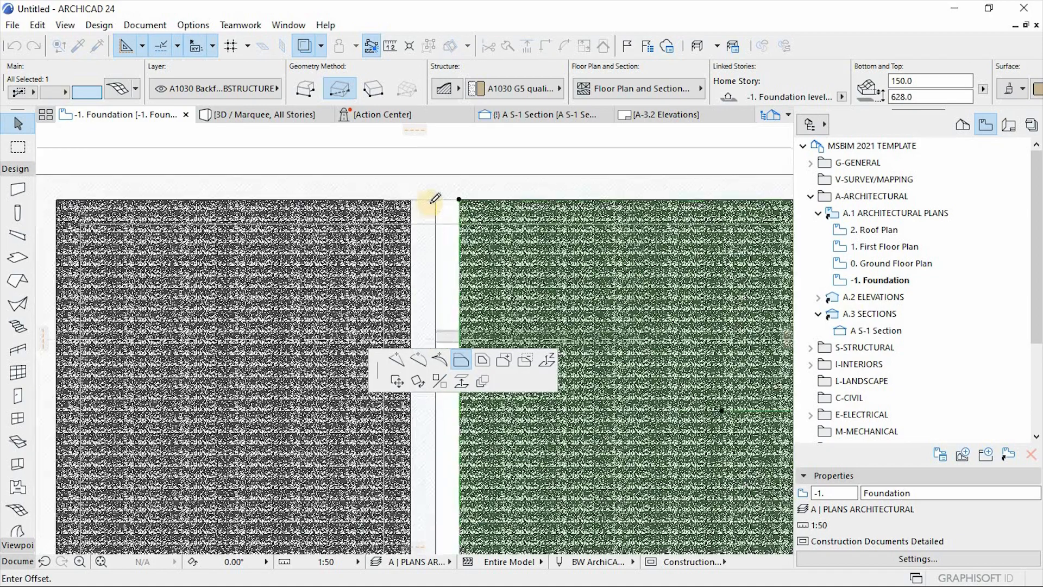
{"action": "key", "text": "Escape"}
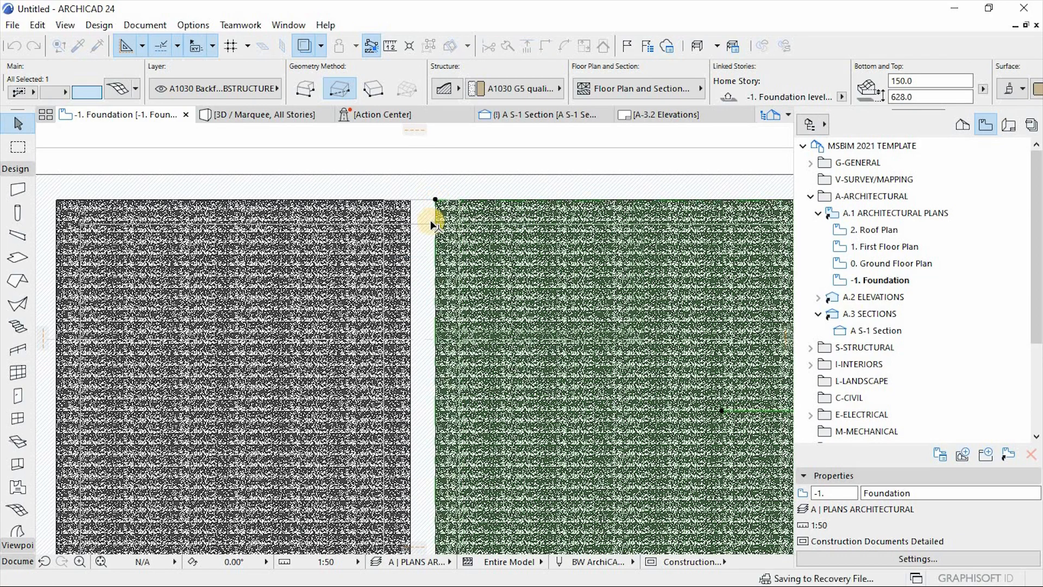
{"action": "scroll", "coordinate": [496, 315], "scroll_direction": "down", "scroll_amount": 6}
{"action": "key", "text": "Escape"}
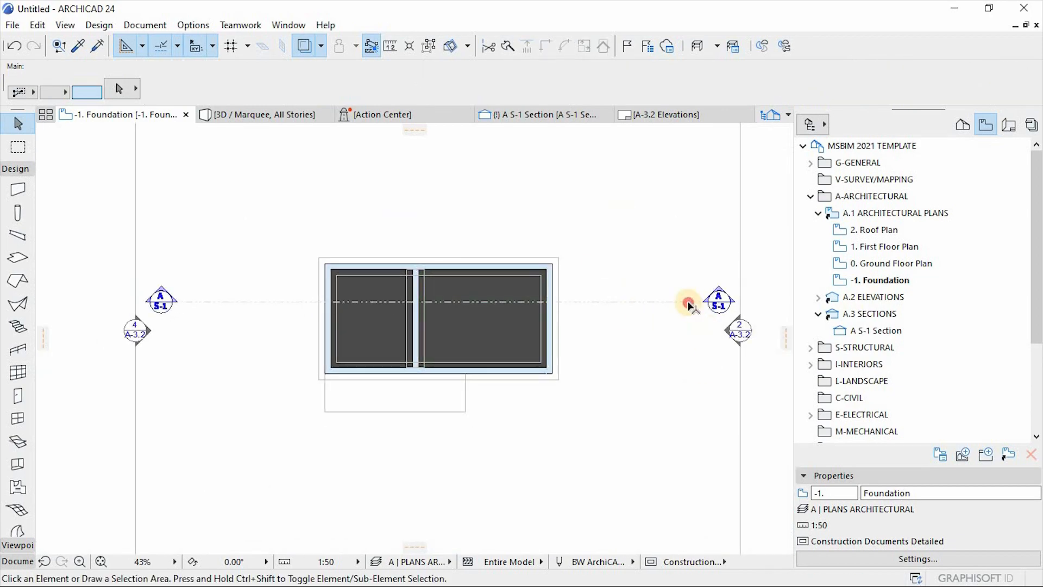
Step: Open section A S-1 from its section line on the foundation plan
{"action": "left_click", "coordinate": [689, 303]}
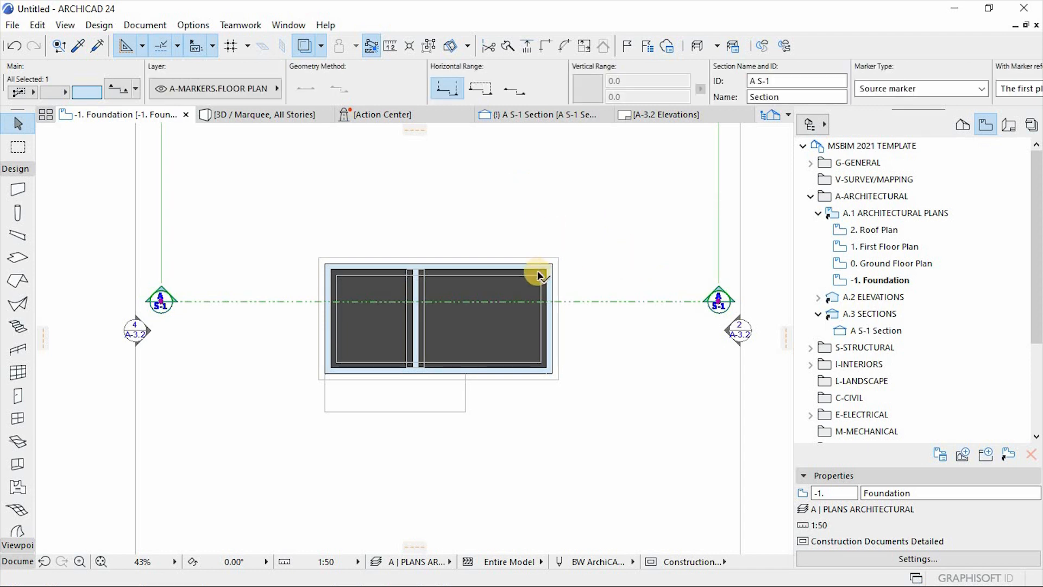
{"action": "right_click", "coordinate": [435, 169]}
{"action": "left_click", "coordinate": [492, 197]}
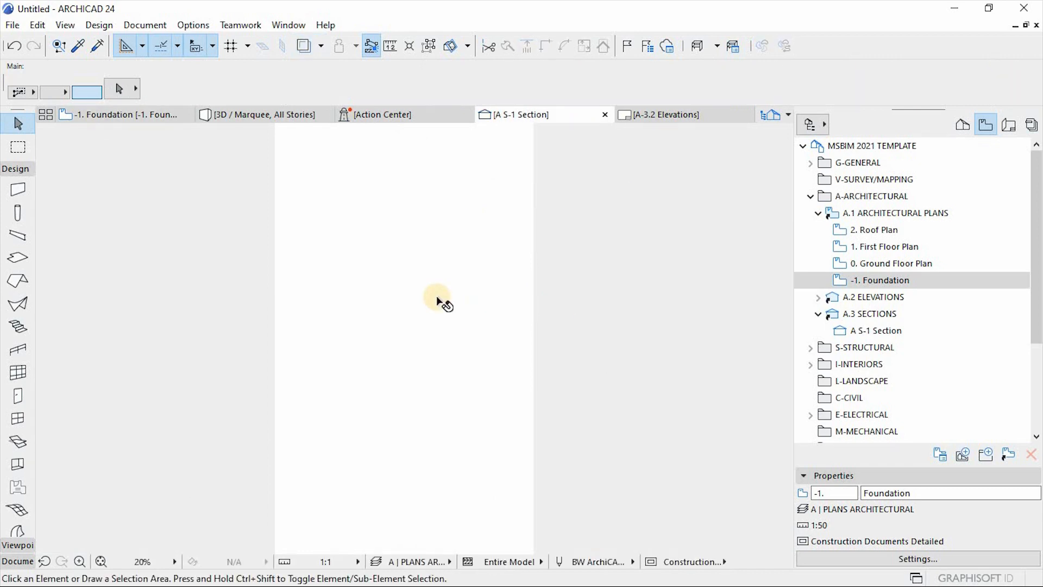
{"action": "scroll", "coordinate": [399, 402], "scroll_direction": "up", "scroll_amount": 6}
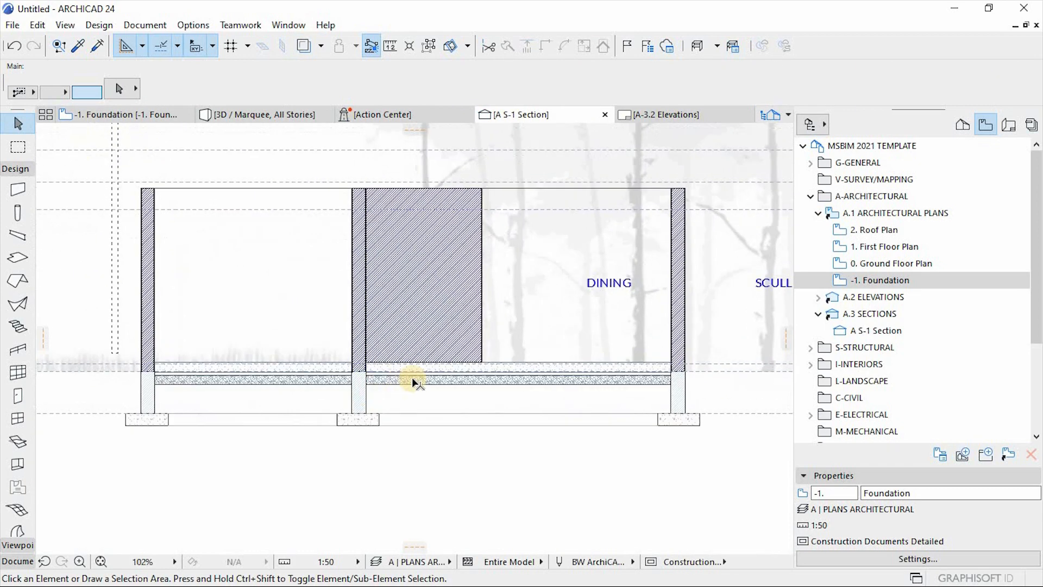
{"action": "left_click", "coordinate": [129, 351]}
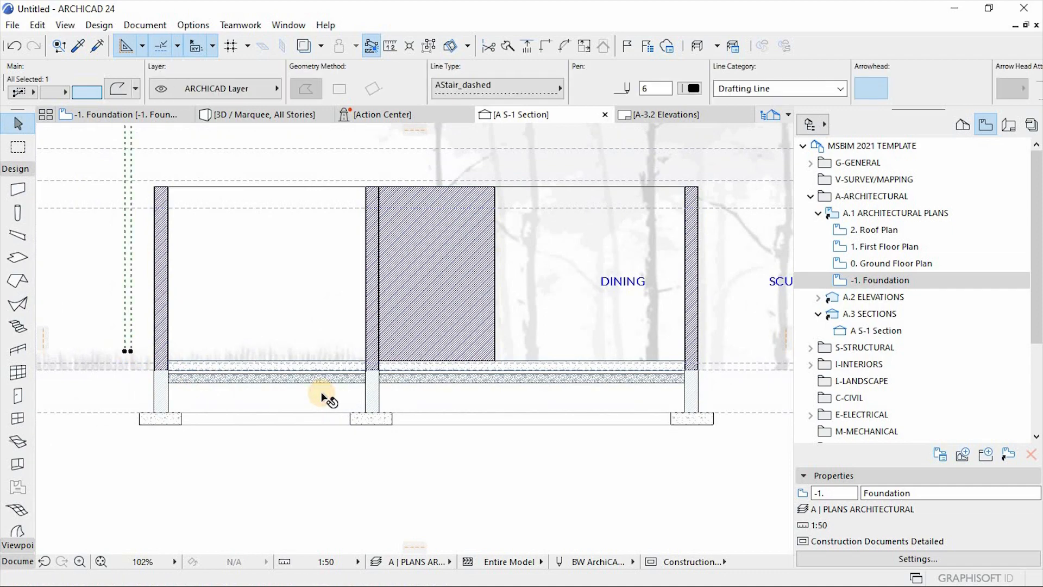
{"action": "key", "text": "Escape"}
{"action": "scroll", "coordinate": [435, 393], "scroll_direction": "down", "scroll_amount": 3}
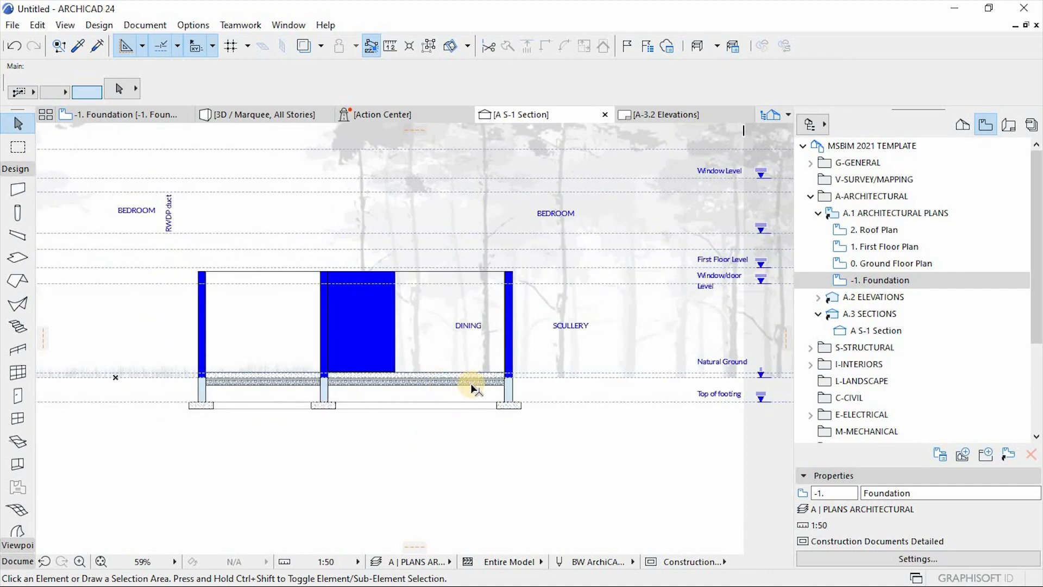
Step: Examine in the section how the floor slab and backfill meshes meet the foundation walls and footings, including the gap beneath the slab
{"action": "scroll", "coordinate": [234, 392], "scroll_direction": "up", "scroll_amount": 7}
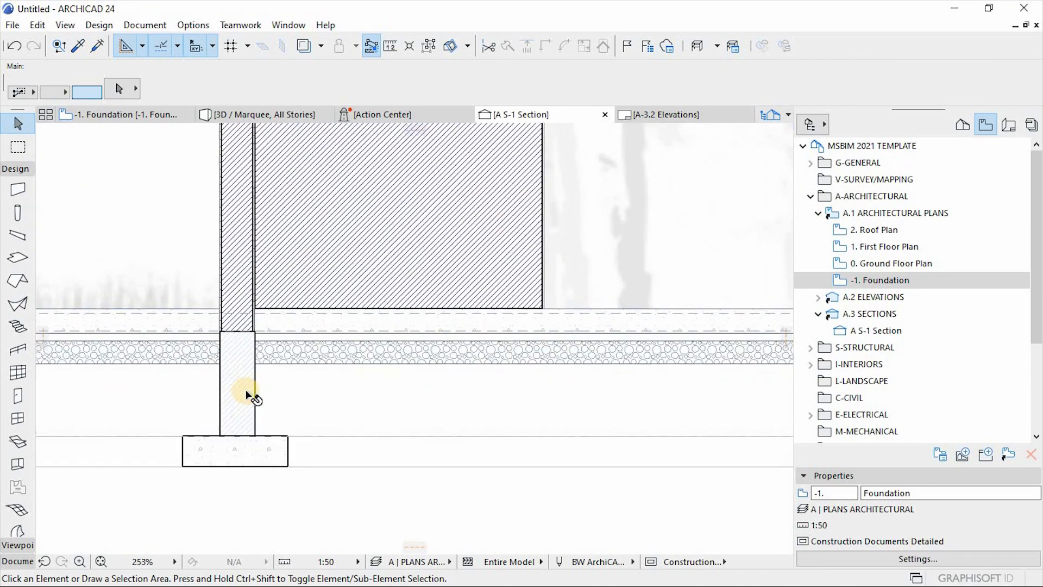
{"action": "scroll", "coordinate": [435, 342], "scroll_direction": "down", "scroll_amount": 3}
{"action": "left_click", "coordinate": [466, 350]}
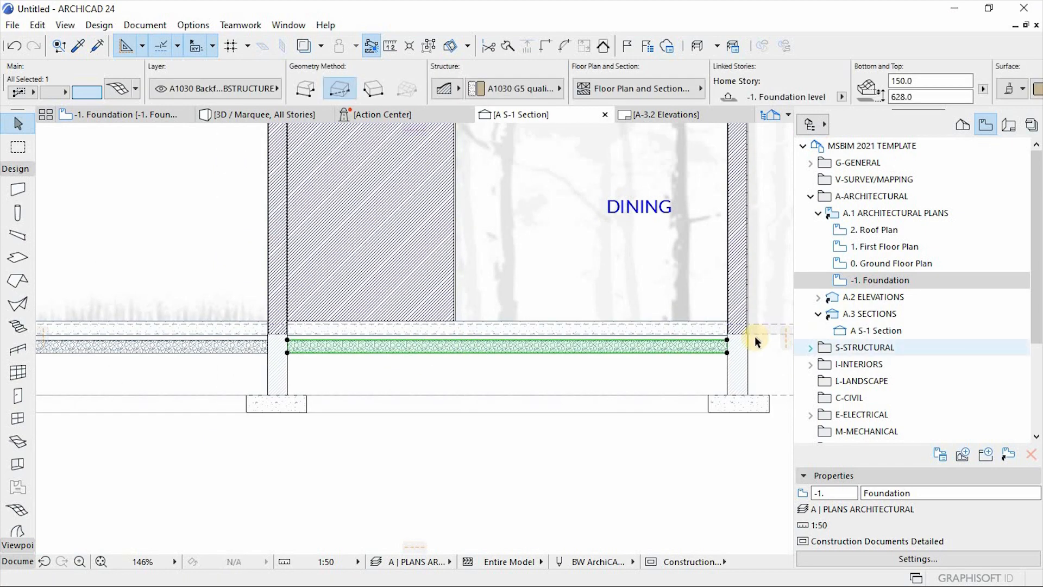
{"action": "scroll", "coordinate": [754, 335], "scroll_direction": "up", "scroll_amount": 2}
{"action": "scroll", "coordinate": [754, 335], "scroll_direction": "up", "scroll_amount": 2}
{"action": "scroll", "coordinate": [614, 318], "scroll_direction": "down", "scroll_amount": 3}
{"action": "scroll", "coordinate": [733, 330], "scroll_direction": "up", "scroll_amount": 4}
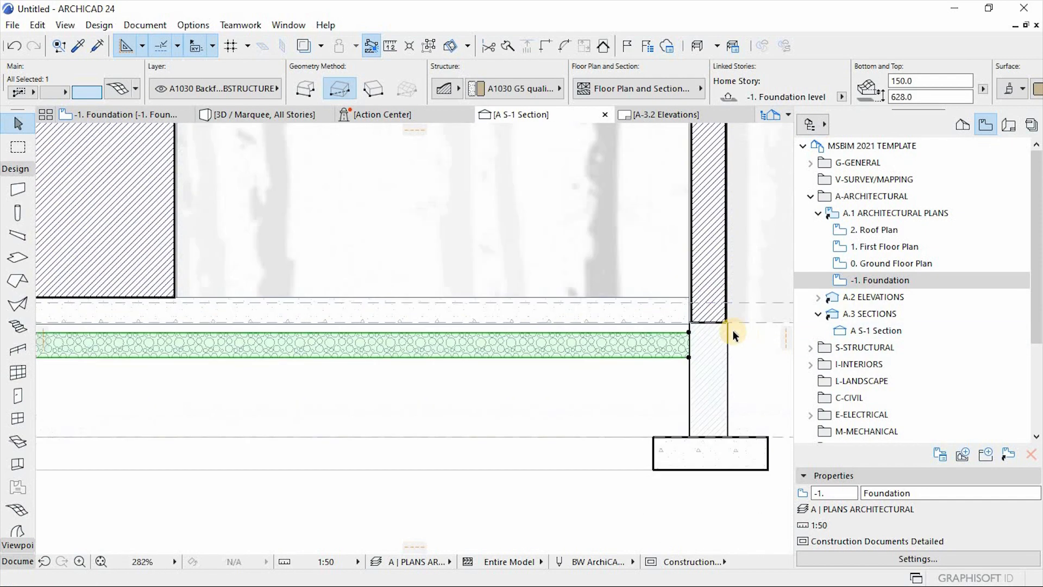
{"action": "left_click", "coordinate": [564, 262]}
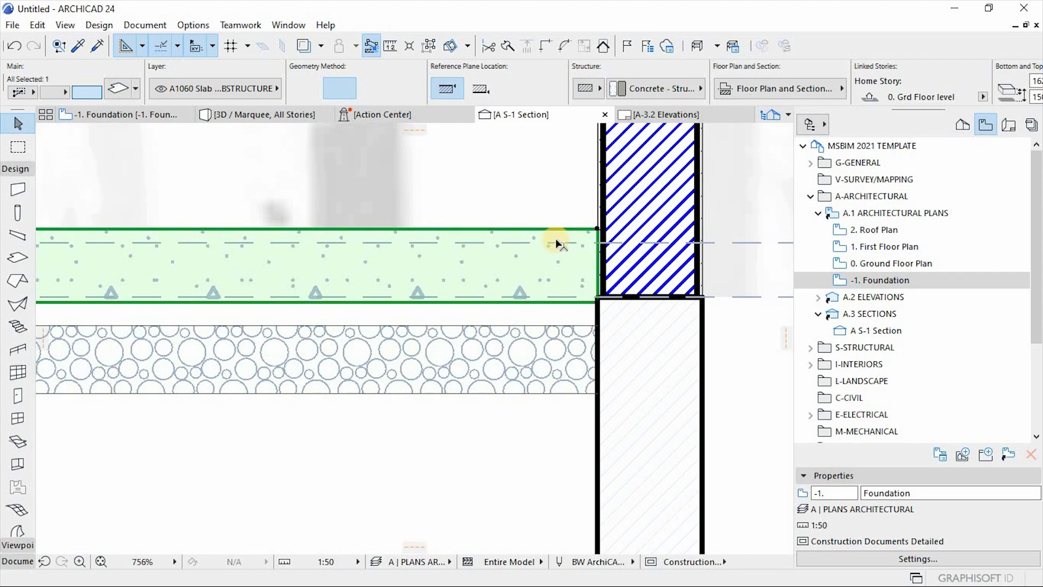
{"action": "scroll", "coordinate": [601, 260], "scroll_direction": "down", "scroll_amount": 6}
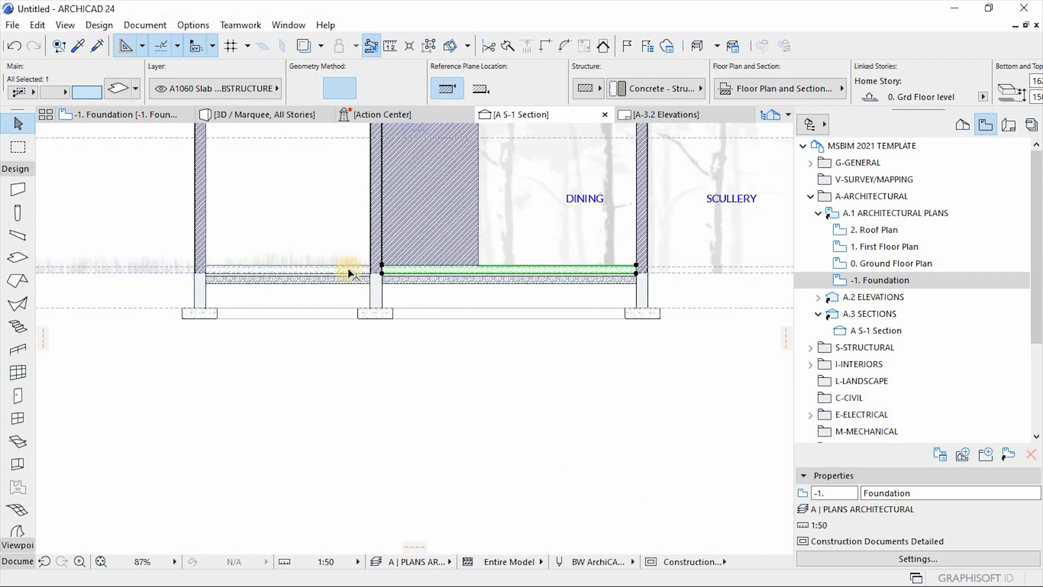
{"action": "scroll", "coordinate": [417, 272], "scroll_direction": "up", "scroll_amount": 4}
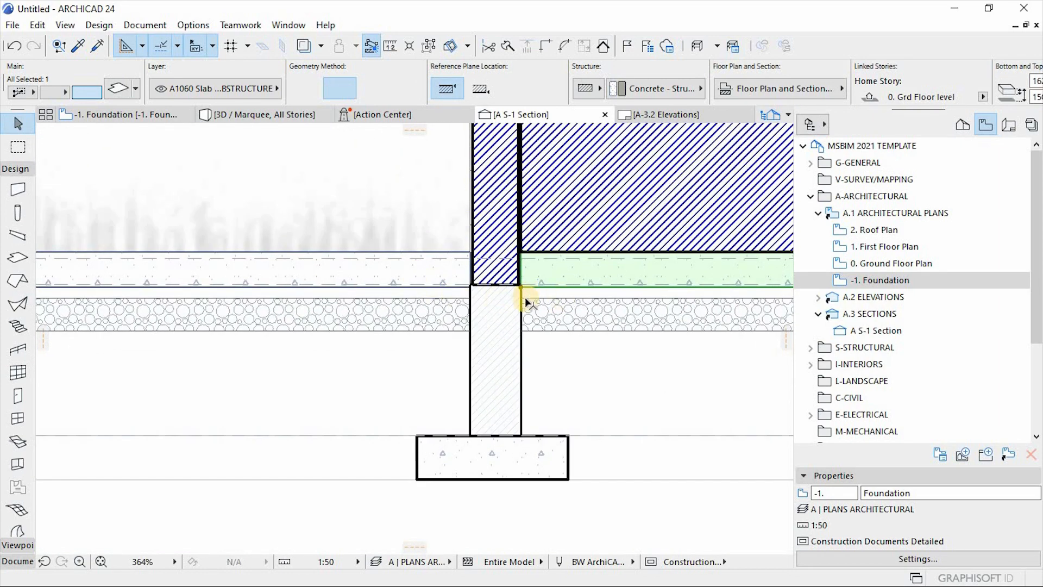
{"action": "scroll", "coordinate": [466, 298], "scroll_direction": "up", "scroll_amount": 3}
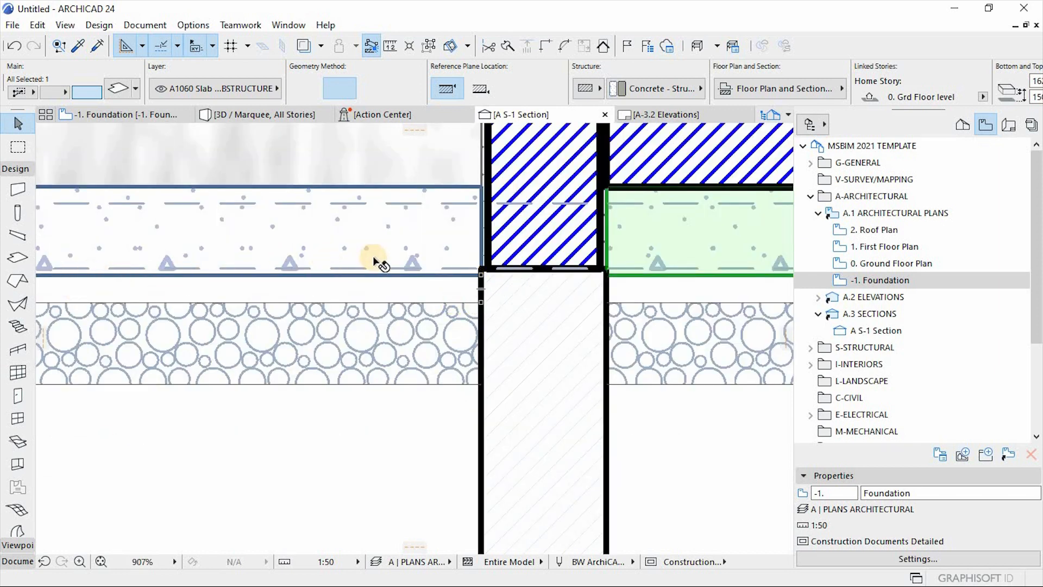
Step: Return to the -1. Foundation plan and clear the section line selection
{"action": "key", "text": "F2"}
{"action": "left_click", "coordinate": [689, 209]}
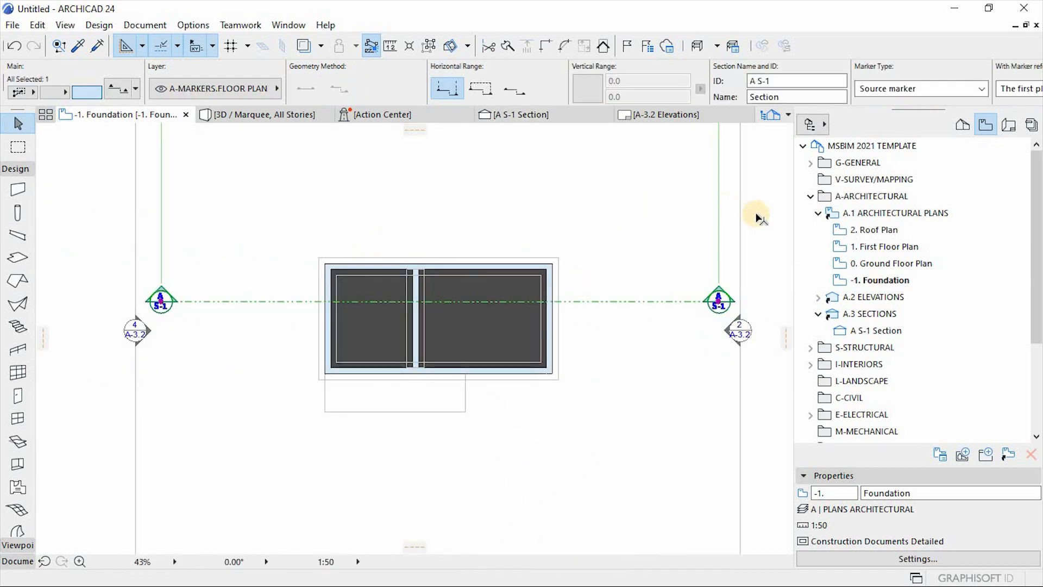
{"action": "scroll", "coordinate": [759, 218], "scroll_direction": "up", "scroll_amount": 2}
{"action": "key", "text": "Escape"}
{"action": "scroll", "coordinate": [614, 370], "scroll_direction": "down", "scroll_amount": 3}
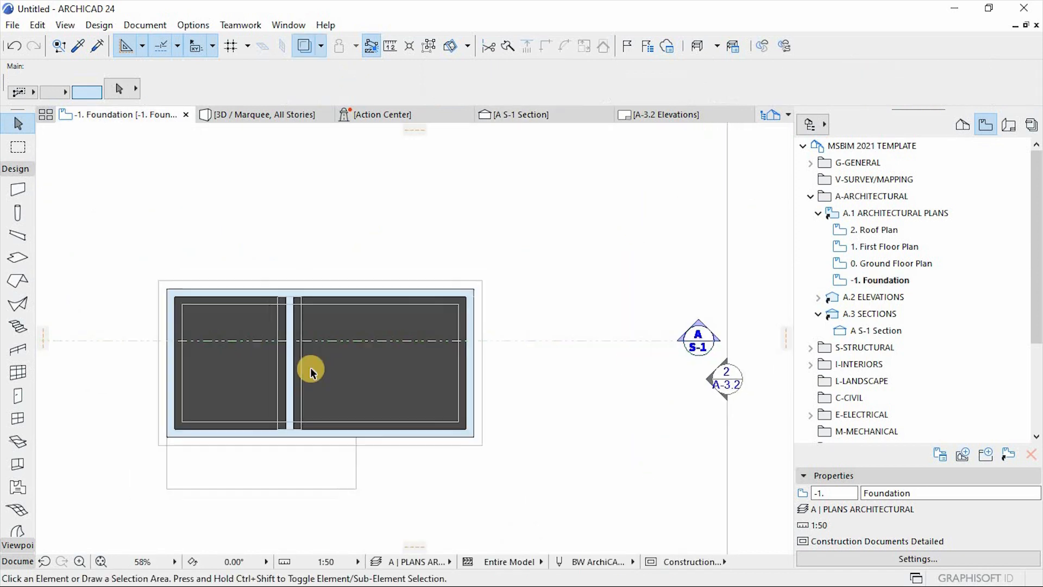
{"action": "scroll", "coordinate": [320, 366], "scroll_direction": "up", "scroll_amount": 2}
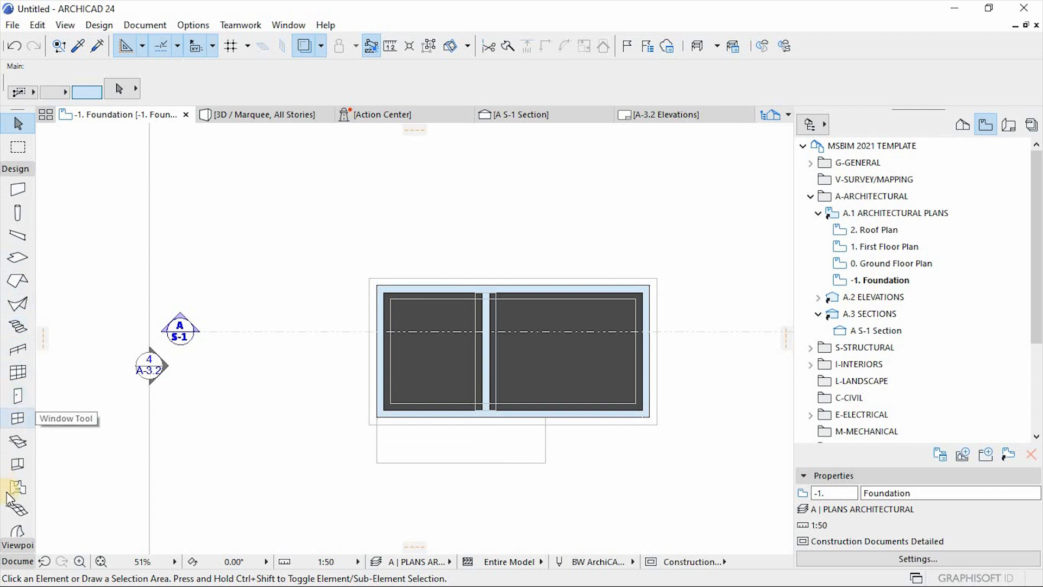
{"action": "left_click", "coordinate": [17, 509]}
{"action": "left_click", "coordinate": [135, 87]}
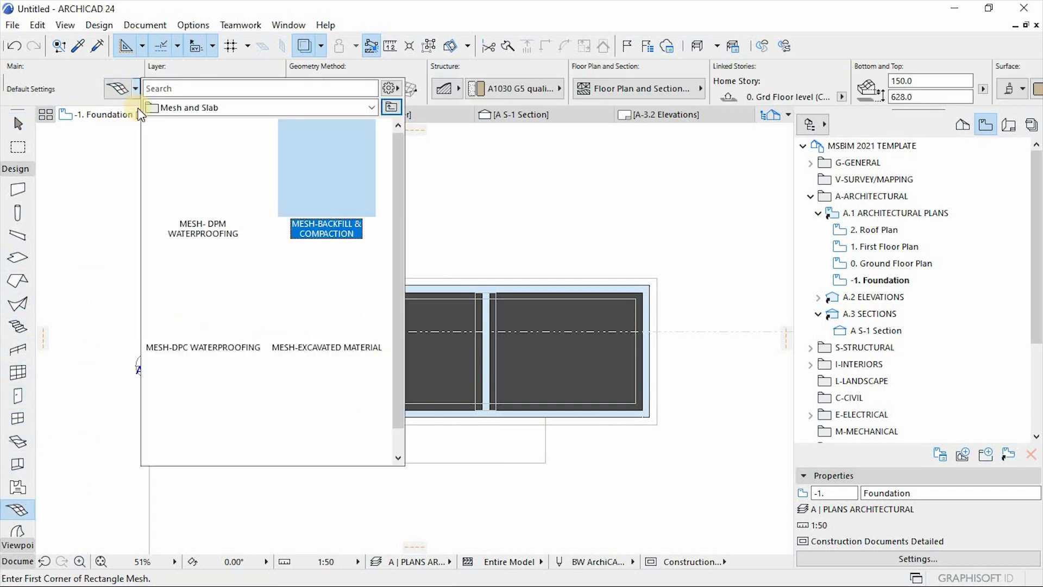
{"action": "left_click_drag", "start_coordinate": [400, 156], "coordinate": [402, 186]}
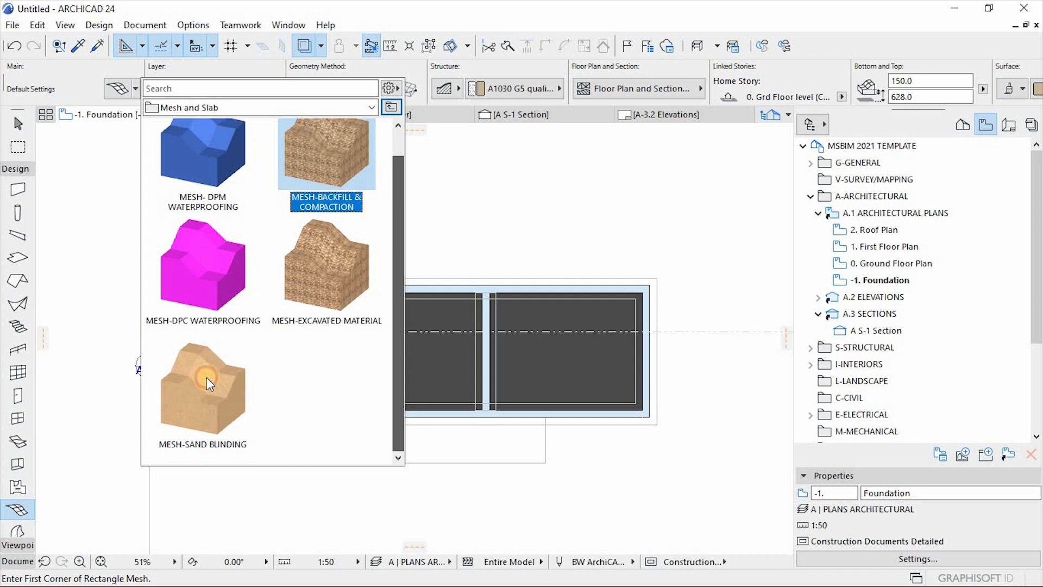
{"action": "double_click", "coordinate": [199, 401]}
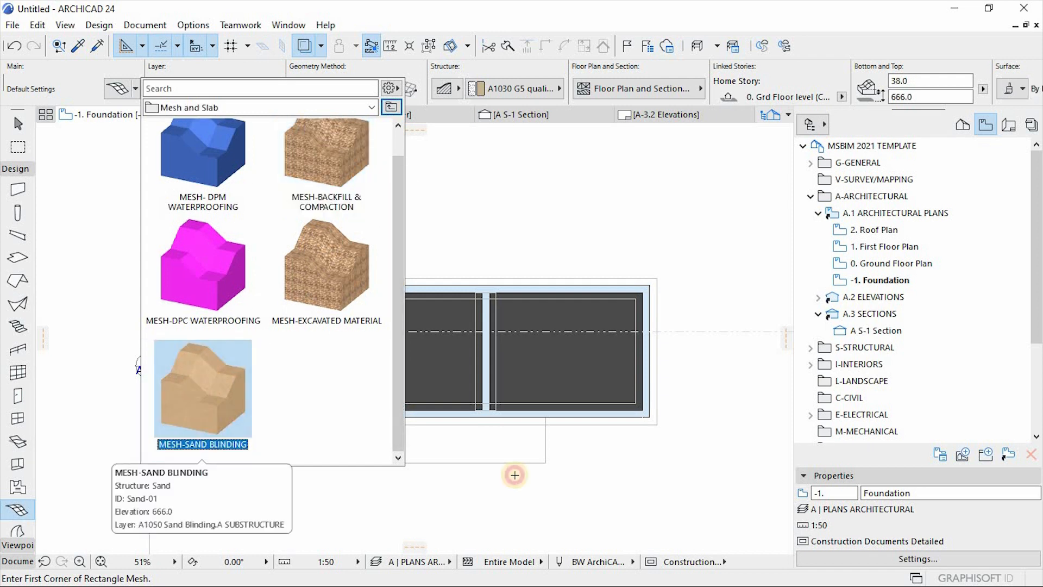
{"action": "scroll", "coordinate": [516, 433], "scroll_direction": "up", "scroll_amount": 2}
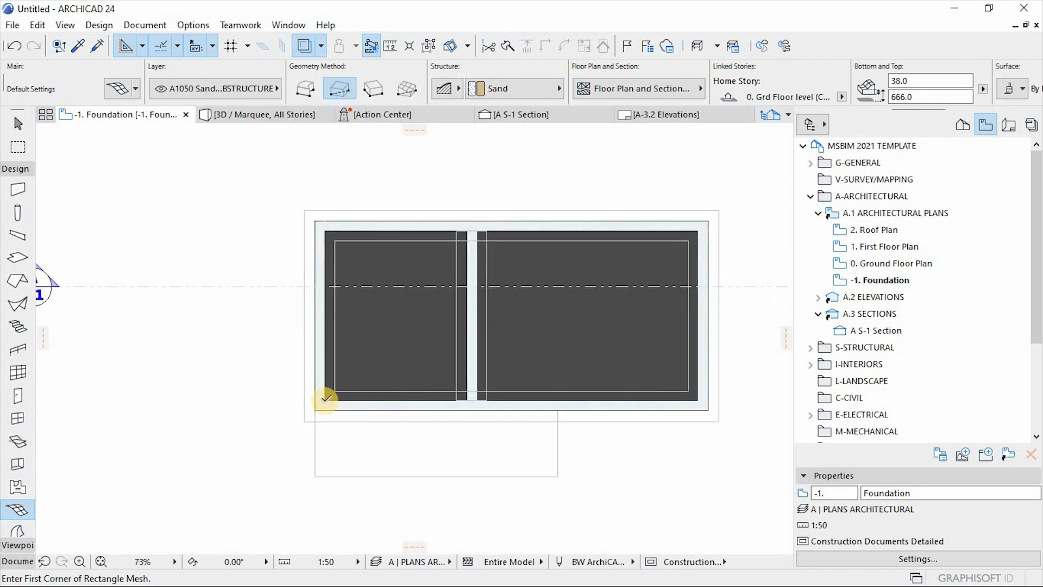
{"action": "key", "text": "Escape"}
Step: Duplicate both backfill meshes in place on the foundation plan as a dragged copy at the same reference point
{"action": "left_click", "coordinate": [393, 305]}
{"action": "left_click", "coordinate": [561, 330], "text": "shift"}
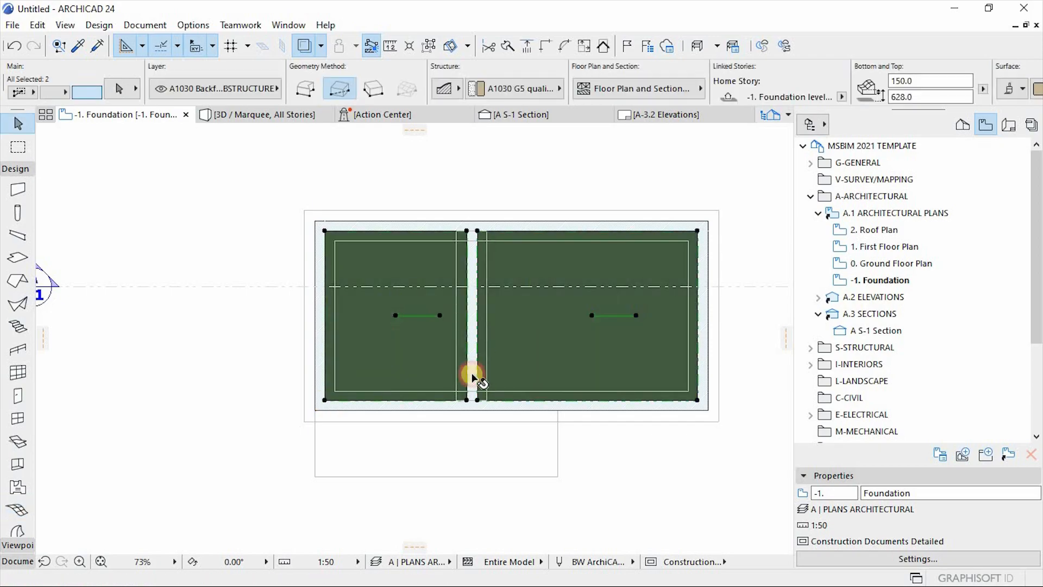
{"action": "key", "text": "ctrl+shift+d"}
{"action": "scroll", "coordinate": [470, 244], "scroll_direction": "up", "scroll_amount": 4}
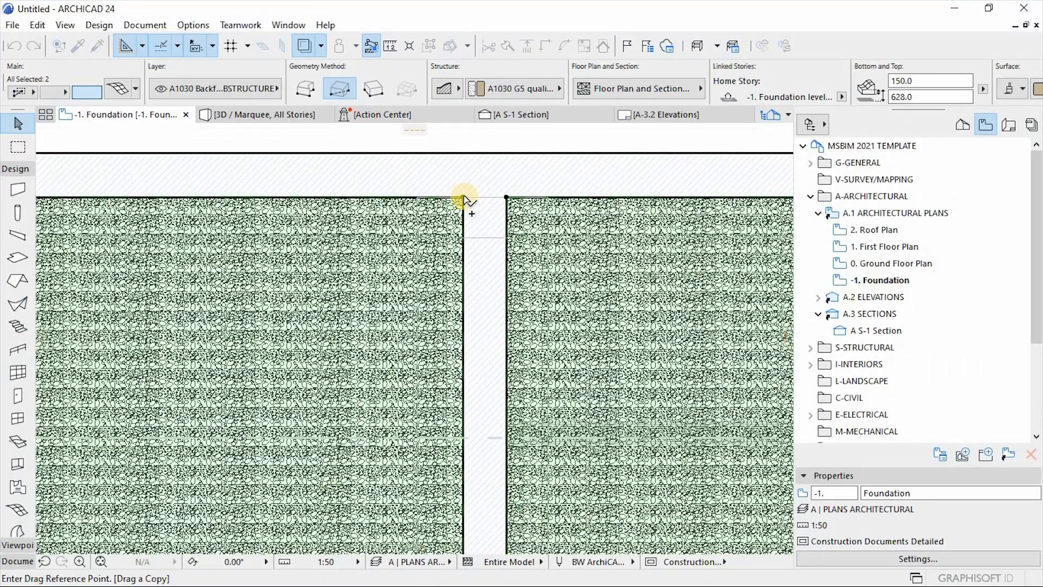
{"action": "left_click", "coordinate": [463, 198]}
{"action": "left_click", "coordinate": [459, 199]}
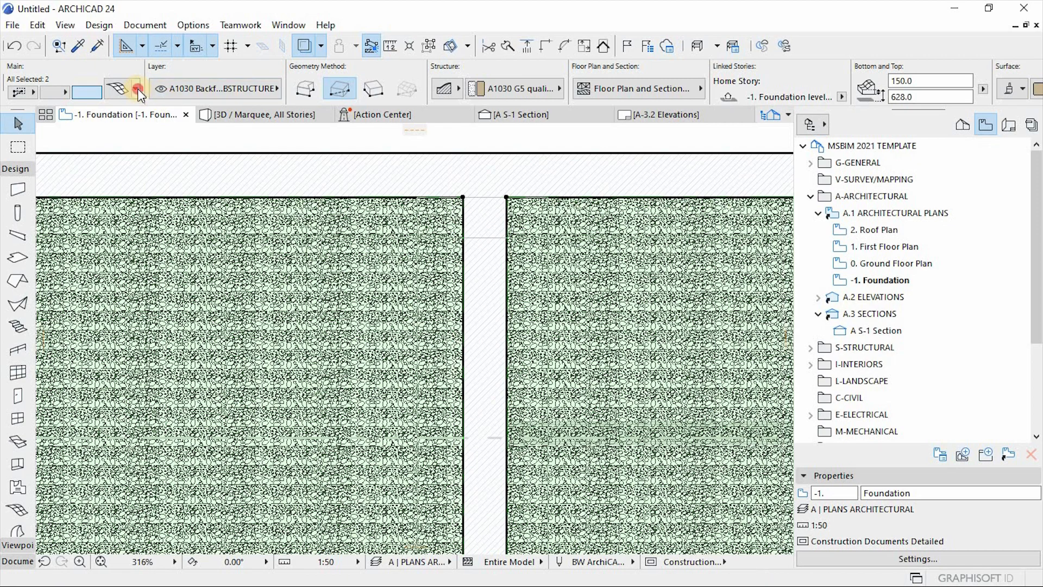
Step: Apply the MESH-SAND BLINDING favorite to the two duplicated meshes and clear the selection
{"action": "left_click", "coordinate": [137, 88]}
{"action": "double_click", "coordinate": [209, 392]}
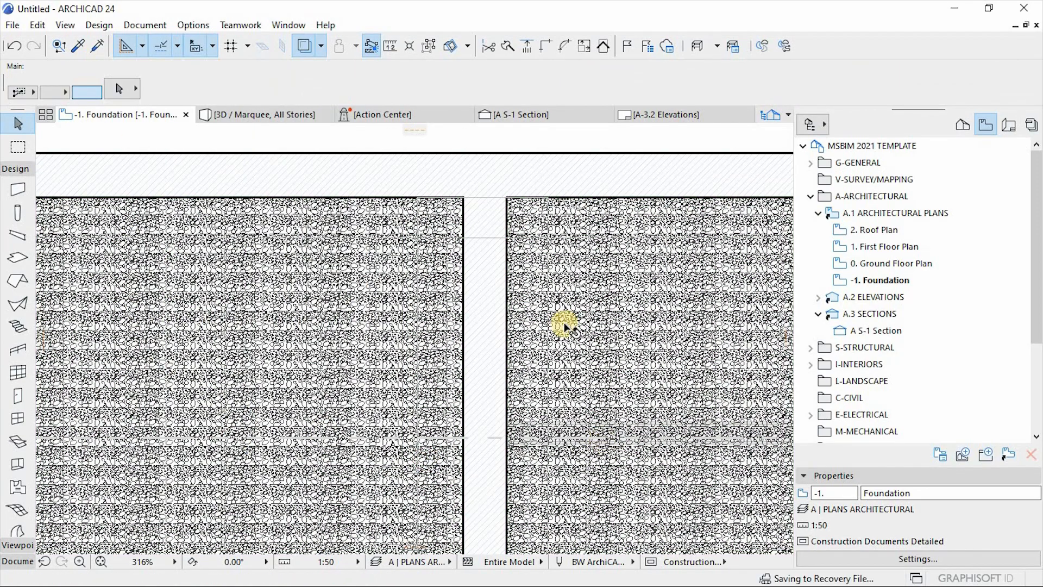
{"action": "key", "text": "Escape"}
{"action": "scroll", "coordinate": [375, 234], "scroll_direction": "down", "scroll_amount": 4}
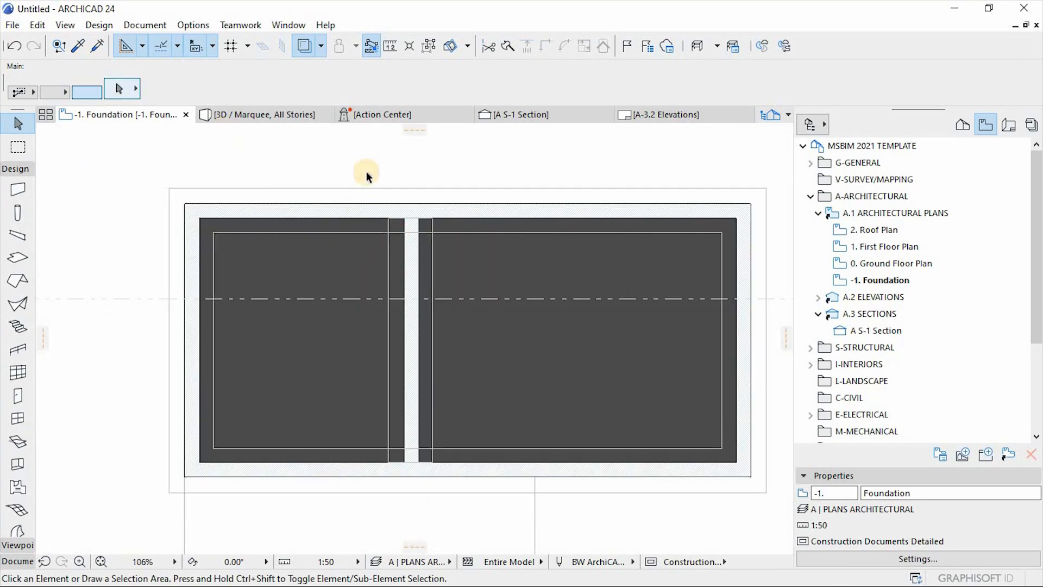
{"action": "scroll", "coordinate": [454, 226], "scroll_direction": "up", "scroll_amount": 2}
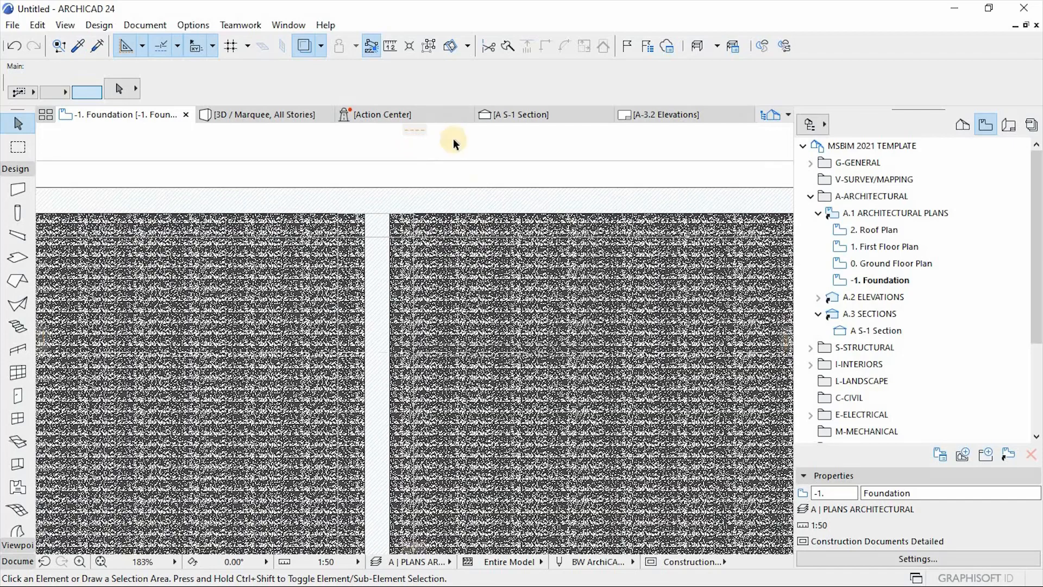
Step: Open section A S-1 and check the backfill meshes on both sides of the interior foundation wall
{"action": "left_click", "coordinate": [556, 113]}
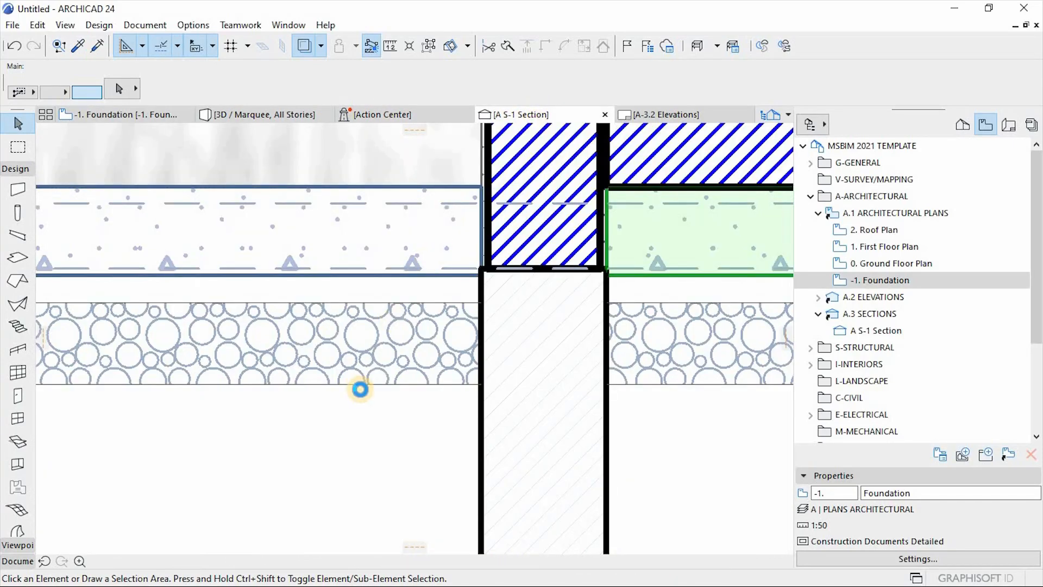
{"action": "scroll", "coordinate": [361, 380], "scroll_direction": "down", "scroll_amount": 4}
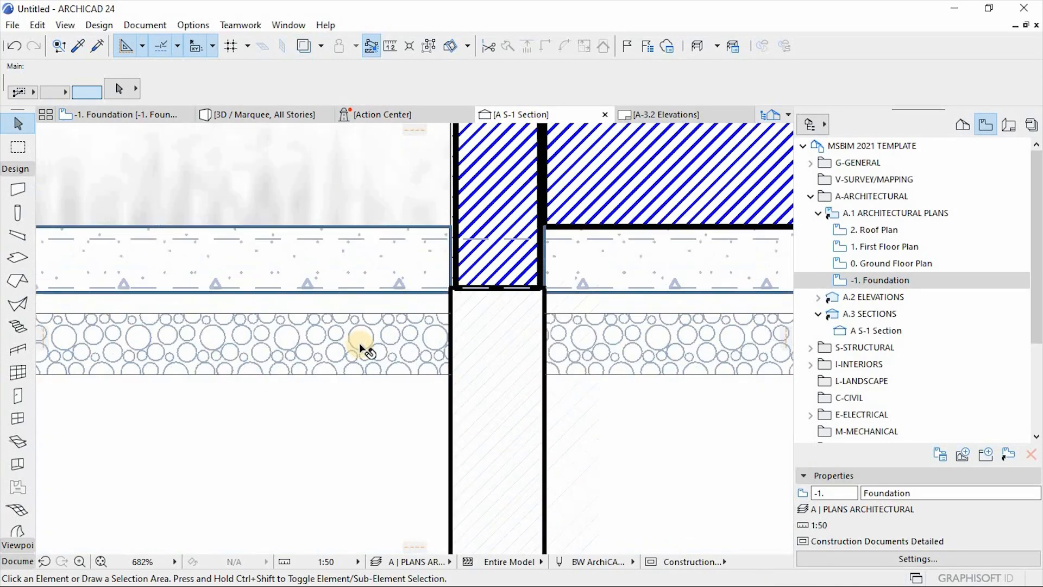
{"action": "left_click", "coordinate": [462, 355]}
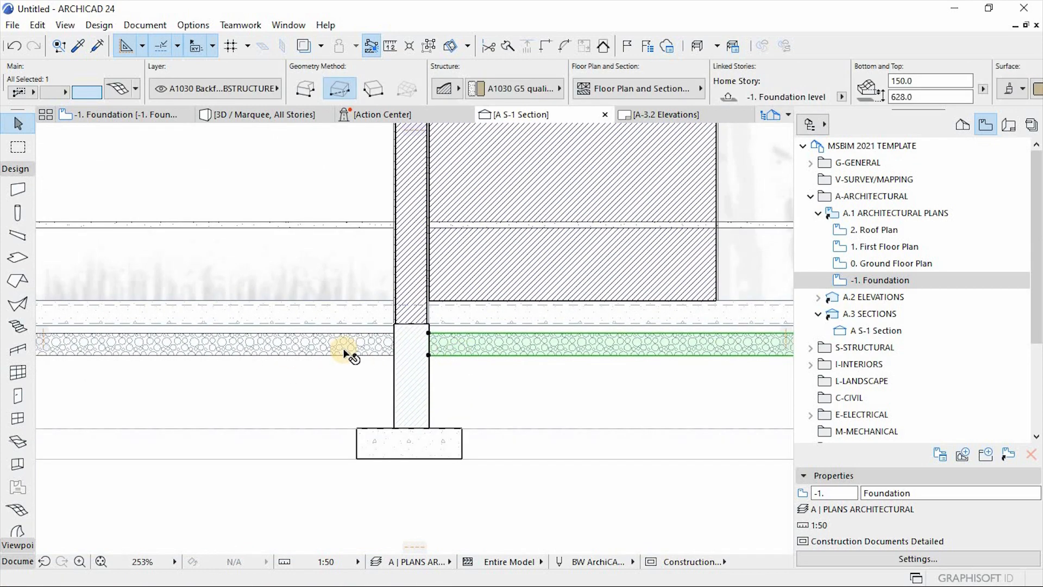
{"action": "left_click", "coordinate": [346, 351]}
{"action": "scroll", "coordinate": [298, 349], "scroll_direction": "down", "scroll_amount": 2}
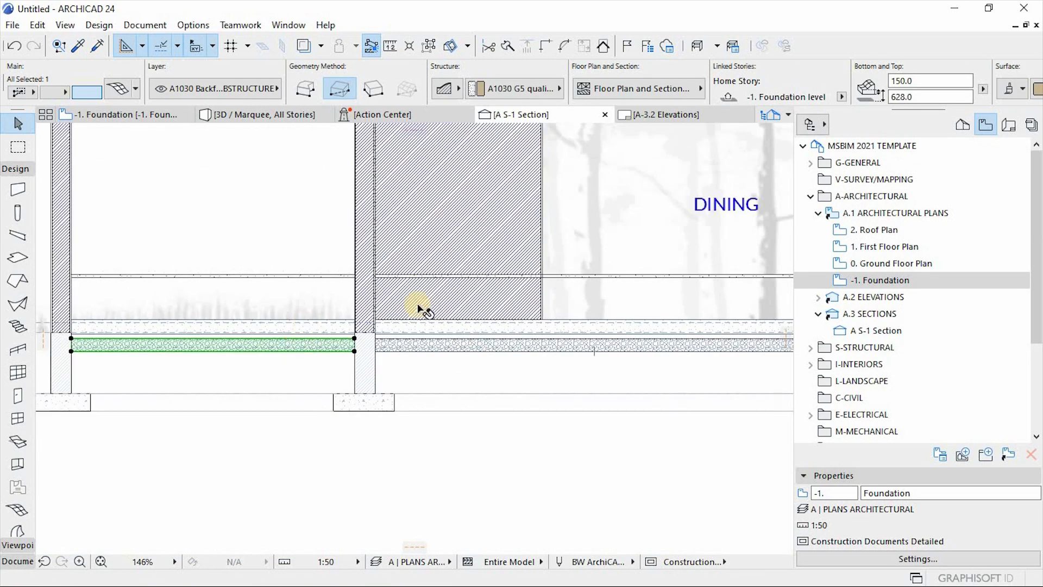
Step: Move the two sand blinding meshes straight down to the underside of the ground floor slab in the section
{"action": "scroll", "coordinate": [517, 291], "scroll_direction": "up", "scroll_amount": 1}
{"action": "left_click", "coordinate": [339, 274]}
{"action": "left_click", "coordinate": [267, 271], "text": "shift"}
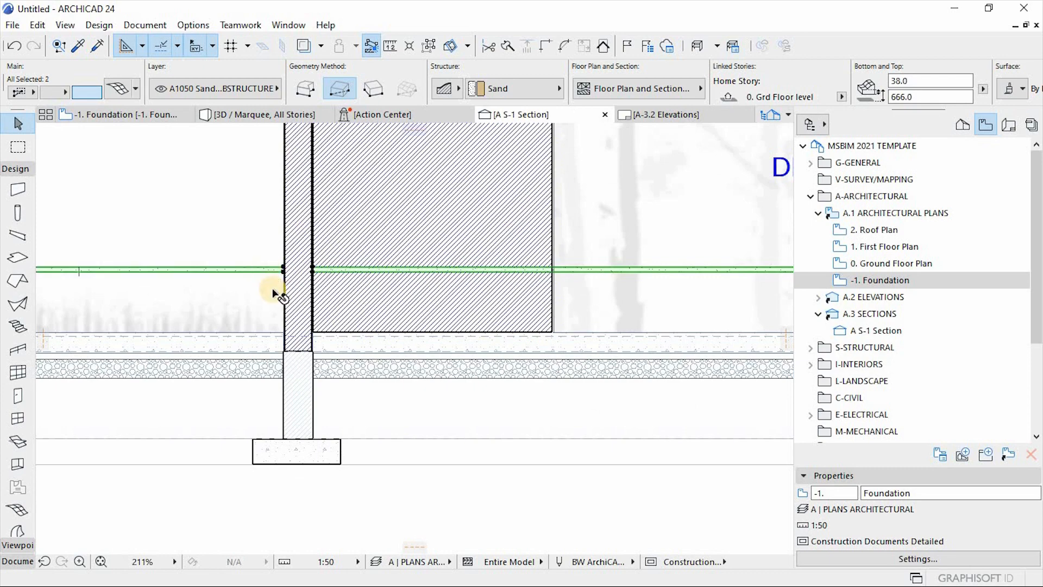
{"action": "scroll", "coordinate": [244, 347], "scroll_direction": "up", "scroll_amount": 1}
{"action": "key", "text": "ctrl+d"}
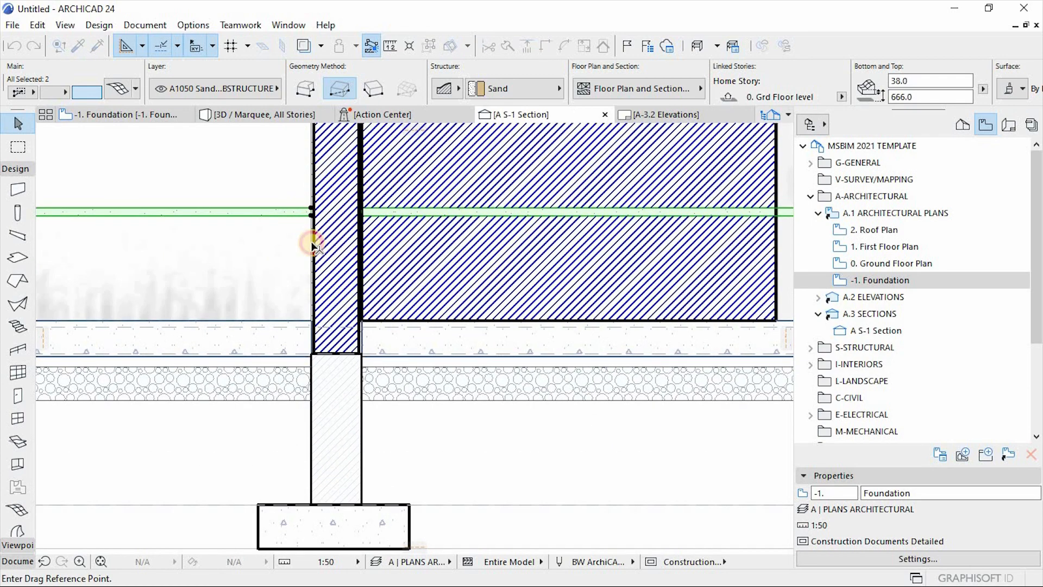
{"action": "left_click", "coordinate": [312, 245]}
{"action": "scroll", "coordinate": [309, 361], "scroll_direction": "up", "scroll_amount": 3}
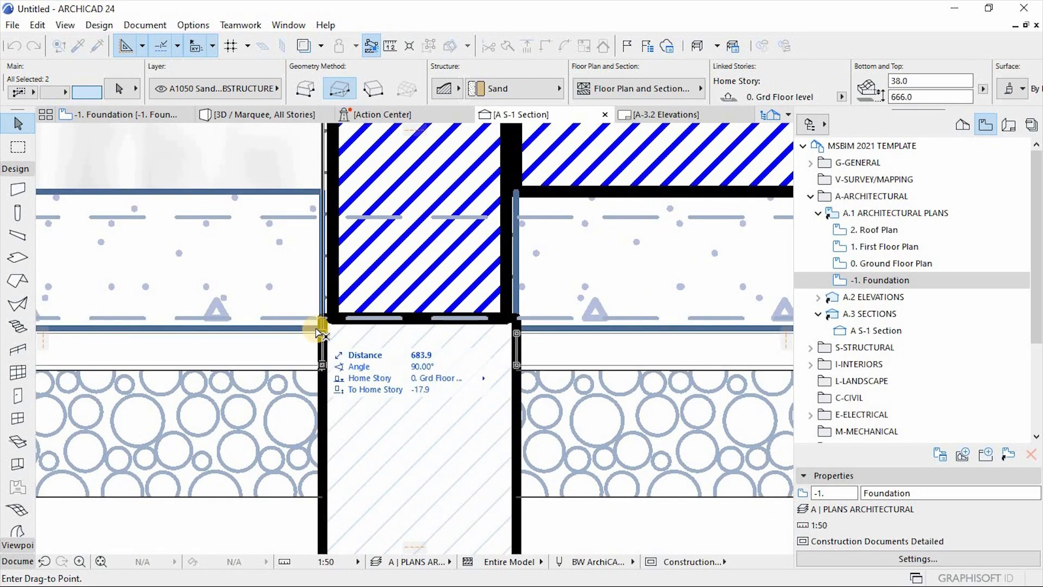
{"action": "left_click", "coordinate": [321, 326]}
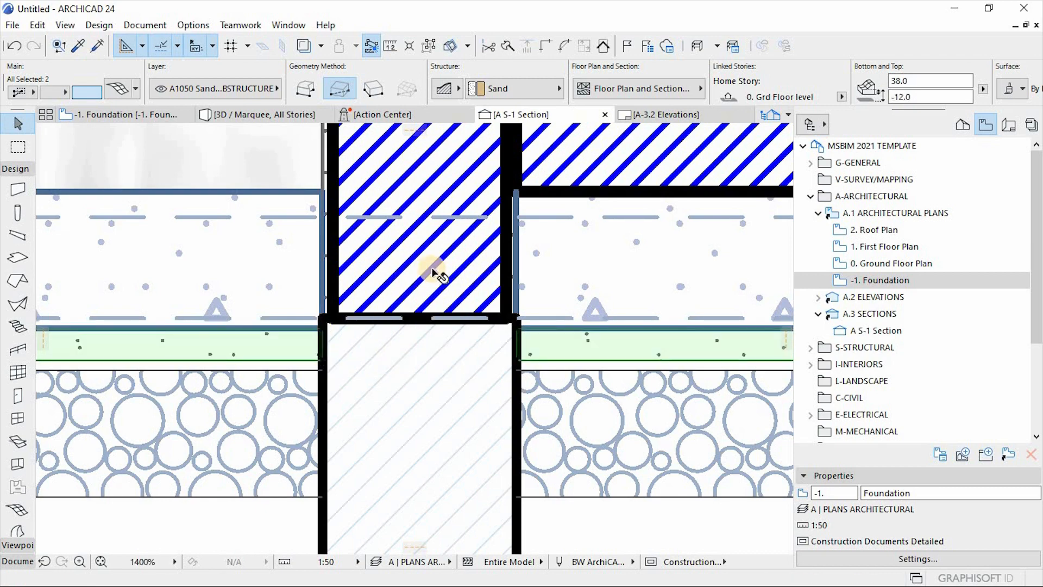
{"action": "scroll", "coordinate": [433, 309], "scroll_direction": "down", "scroll_amount": 4}
{"action": "key", "text": "Escape"}
Step: Lower the two sand blinding meshes so their bottom edge rests on the backfill meshes, and clear the selection
{"action": "scroll", "coordinate": [350, 311], "scroll_direction": "up", "scroll_amount": 5}
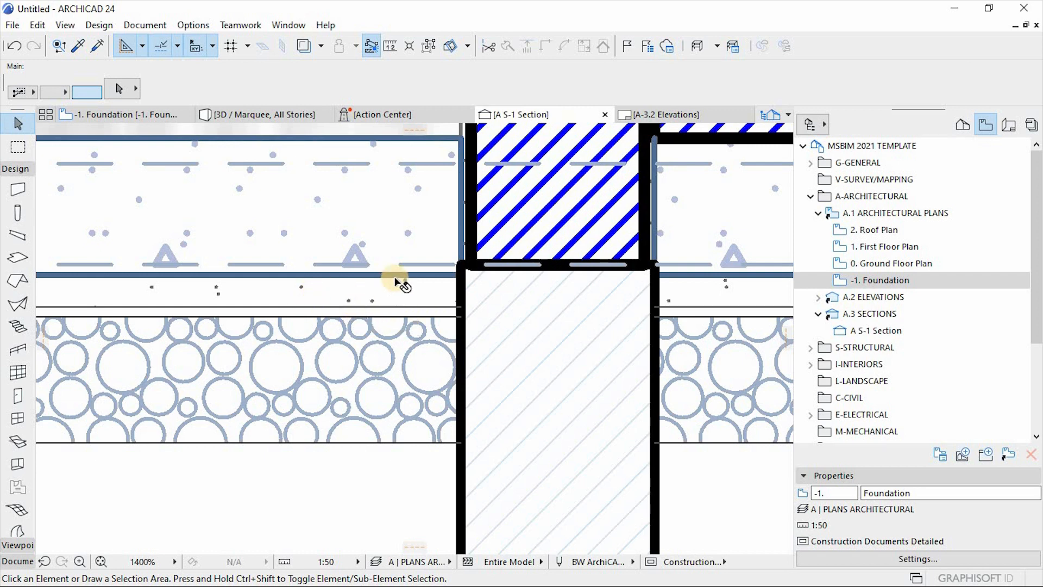
{"action": "scroll", "coordinate": [395, 280], "scroll_direction": "down", "scroll_amount": 2}
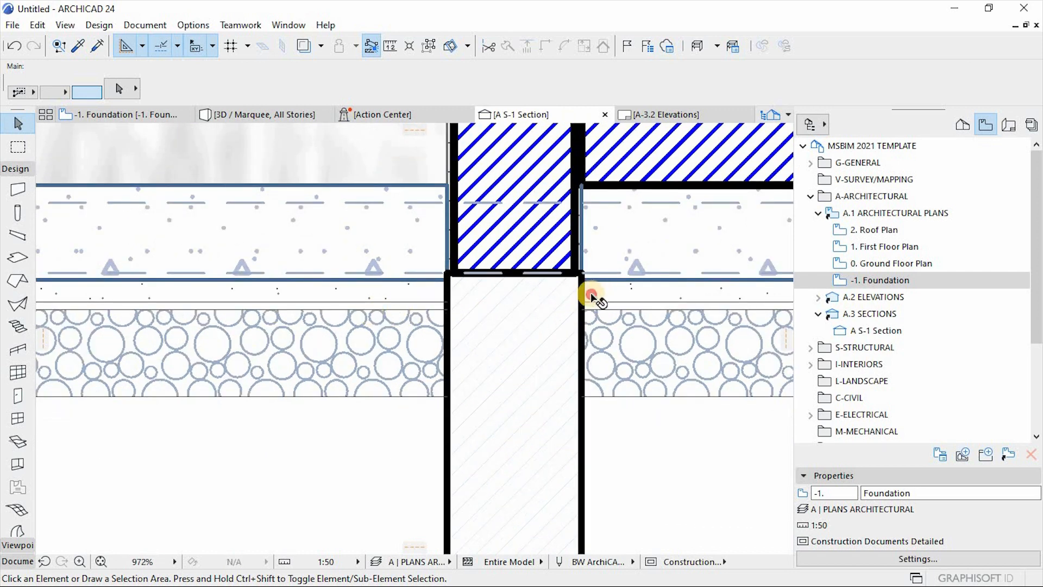
{"action": "left_click", "coordinate": [591, 296]}
{"action": "scroll", "coordinate": [428, 305], "scroll_direction": "up", "scroll_amount": 5}
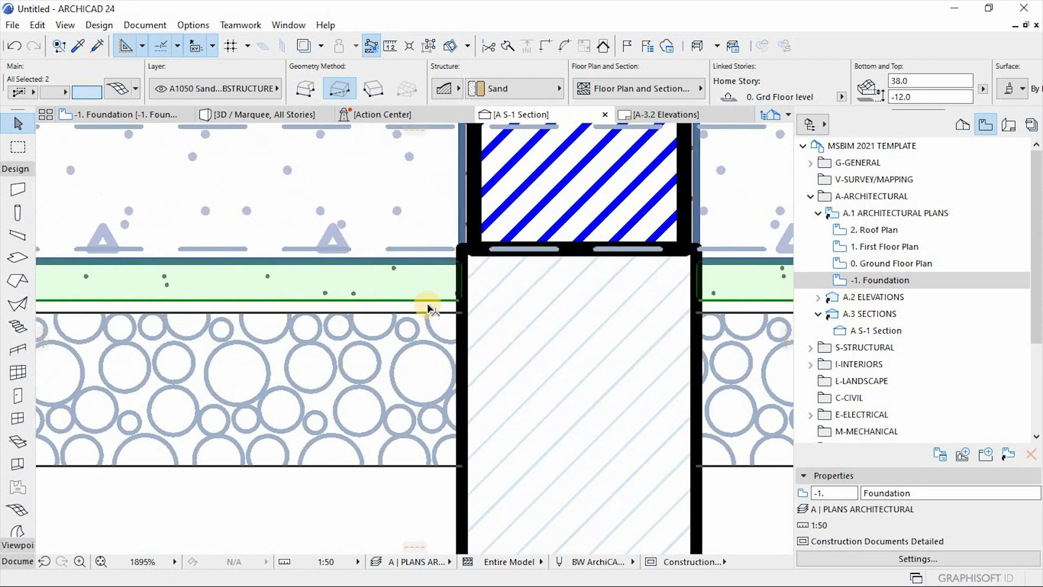
{"action": "key", "text": "ctrl+d"}
{"action": "left_click", "coordinate": [476, 298]}
{"action": "left_click", "coordinate": [476, 316]}
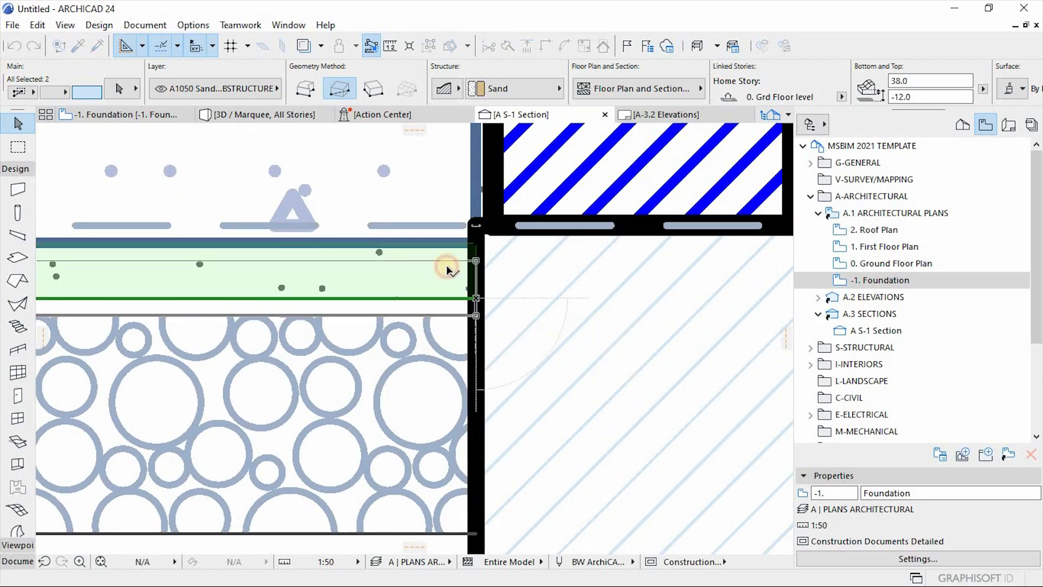
{"action": "scroll", "coordinate": [391, 273], "scroll_direction": "down", "scroll_amount": 5}
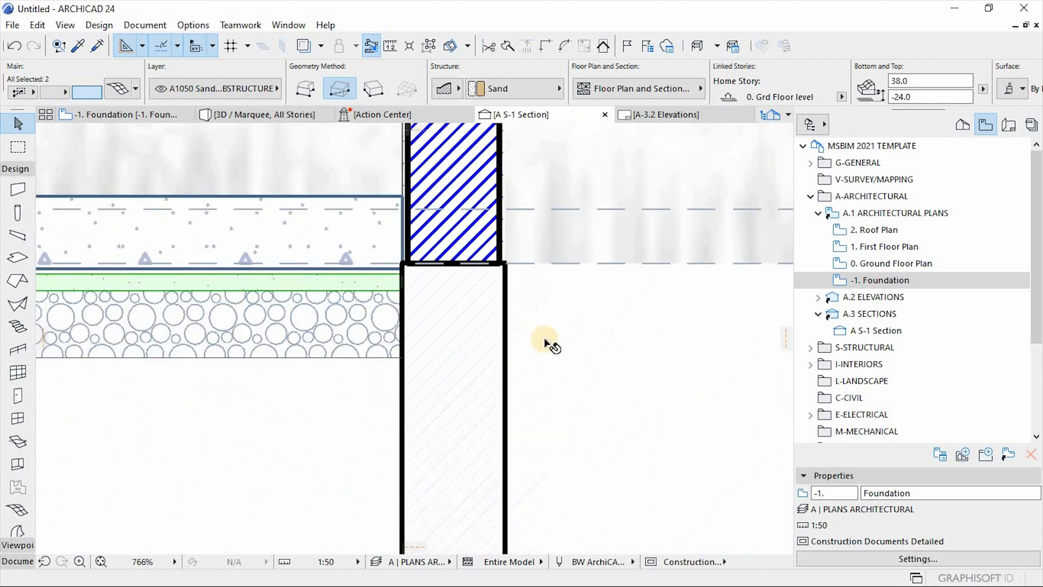
{"action": "key", "text": "Escape"}
Step: Return to the -1. Foundation plan, duplicate both backfill meshes in place, and apply the MESH- DPM WATERPROOFING favorite to the duplicates
{"action": "scroll", "coordinate": [497, 303], "scroll_direction": "down", "scroll_amount": 4}
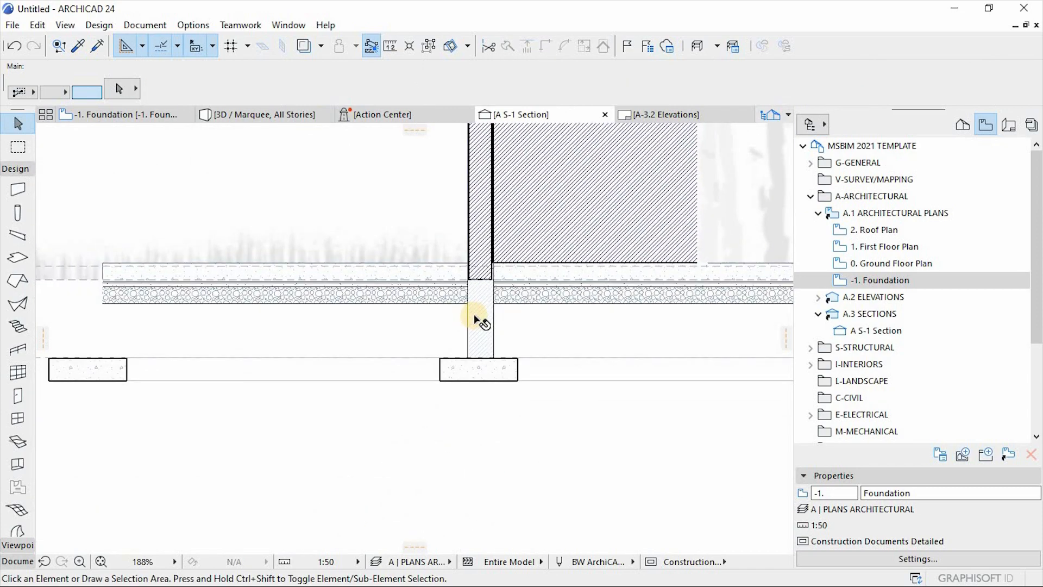
{"action": "scroll", "coordinate": [468, 269], "scroll_direction": "up", "scroll_amount": 6}
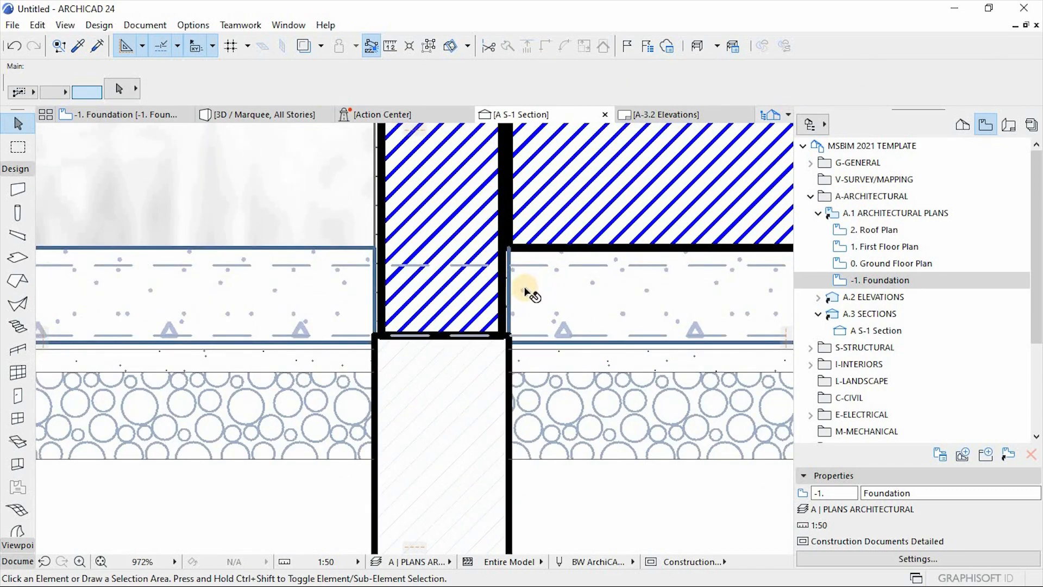
{"action": "scroll", "coordinate": [532, 299], "scroll_direction": "down", "scroll_amount": 6}
{"action": "left_click", "coordinate": [130, 114]}
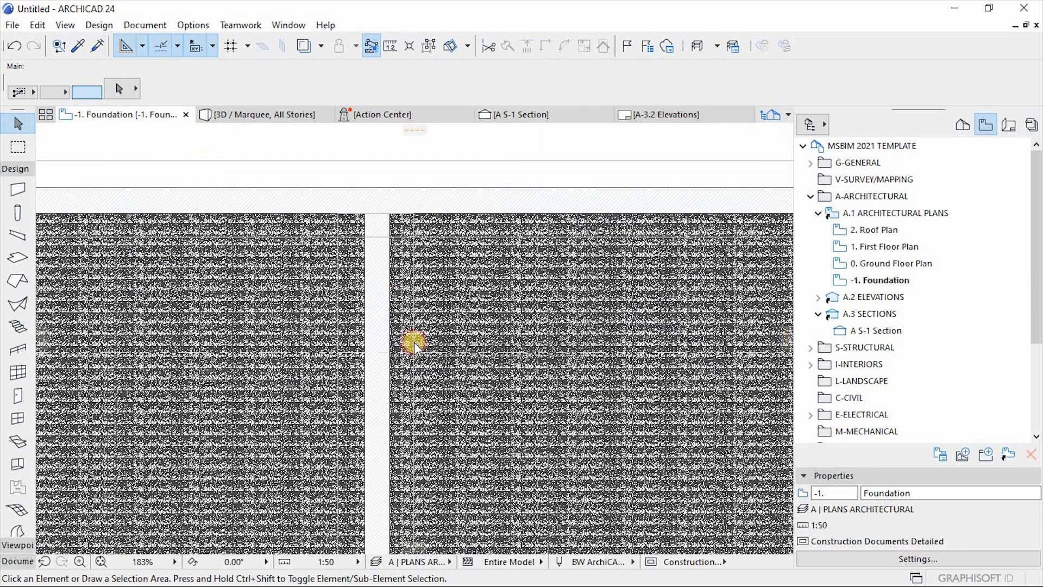
{"action": "scroll", "coordinate": [382, 232], "scroll_direction": "down", "scroll_amount": 3}
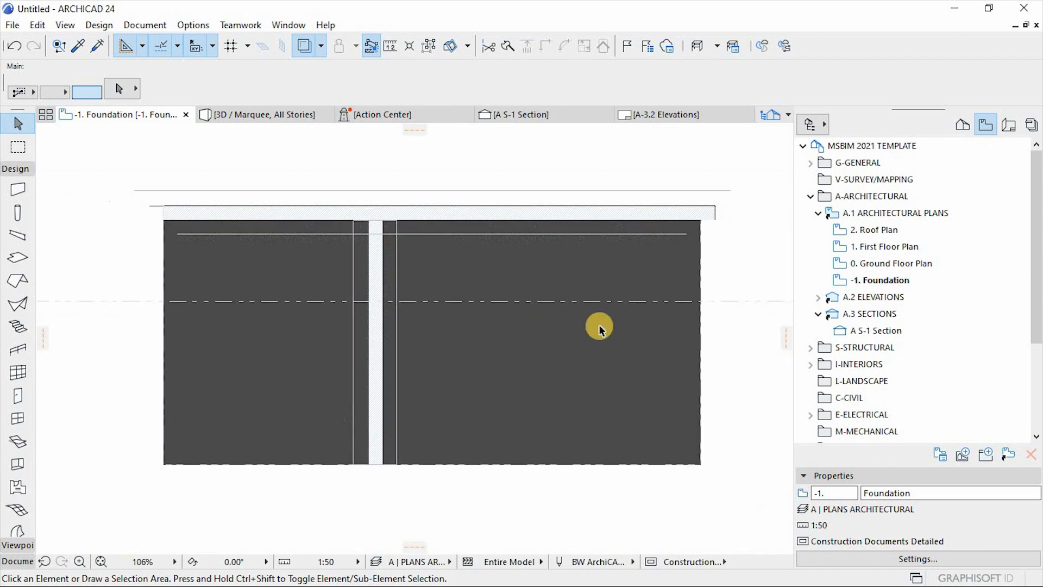
{"action": "left_click", "coordinate": [597, 328]}
{"action": "left_click", "coordinate": [302, 360], "text": "shift"}
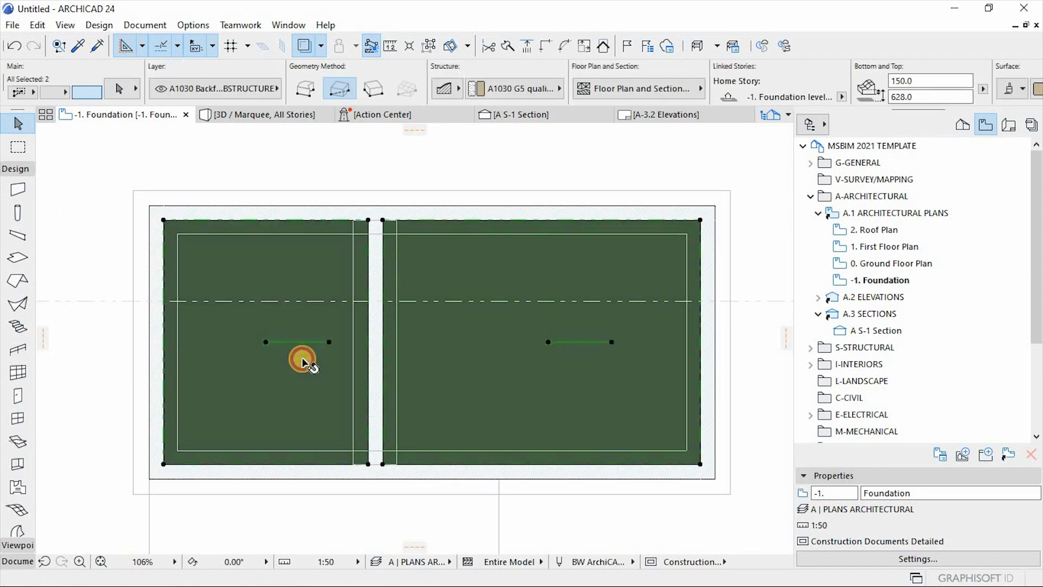
{"action": "key", "text": "ctrl+shift+d"}
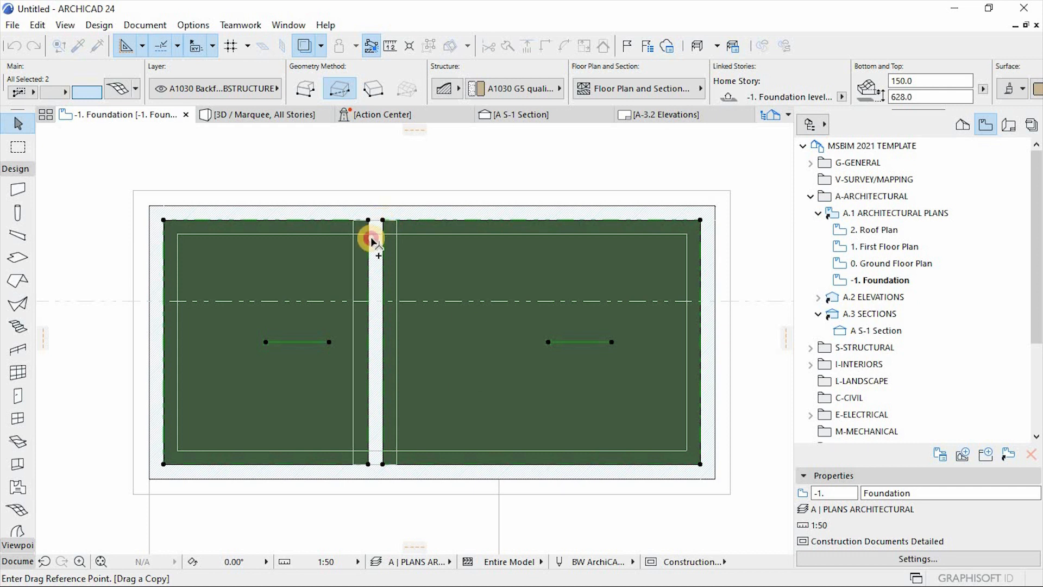
{"action": "left_click", "coordinate": [383, 220]}
{"action": "left_click", "coordinate": [383, 220]}
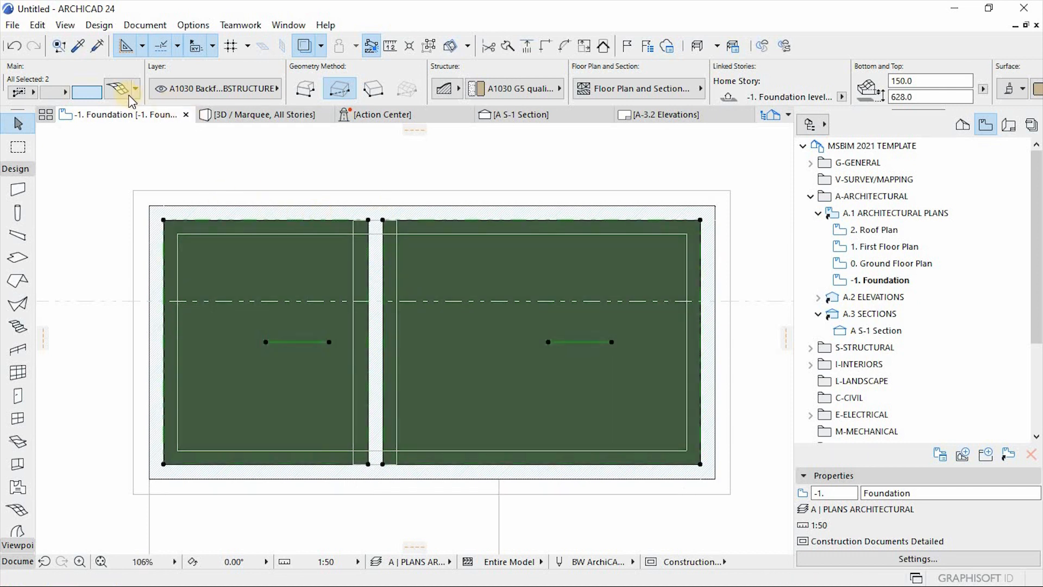
{"action": "left_click", "coordinate": [139, 87]}
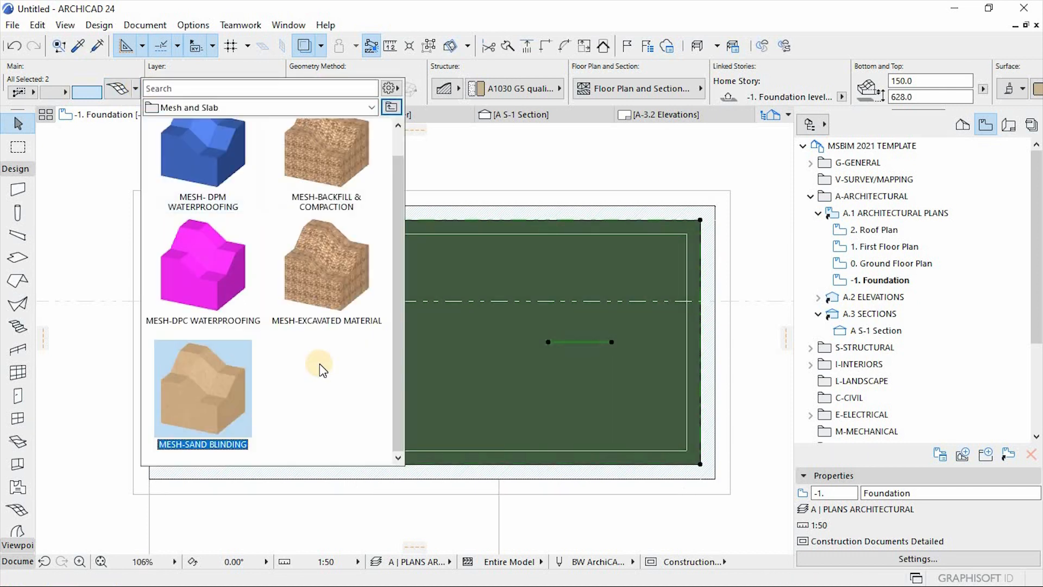
{"action": "left_click", "coordinate": [205, 157]}
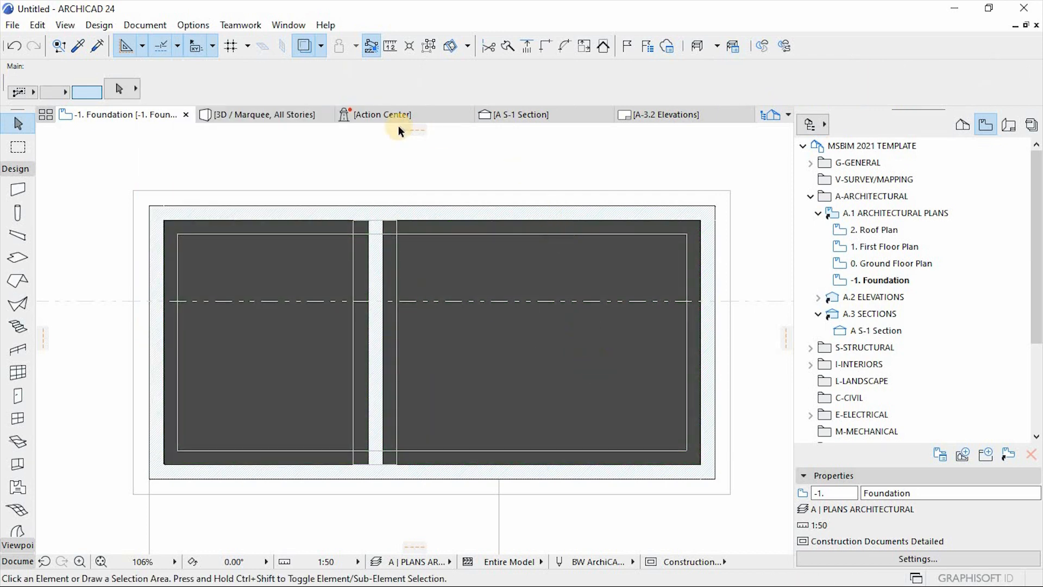
Step: In section A S-1, move both DPM waterproofing meshes straight down 690 mm, between the slab and the sand blinding, and clear the selection
{"action": "left_click", "coordinate": [549, 113]}
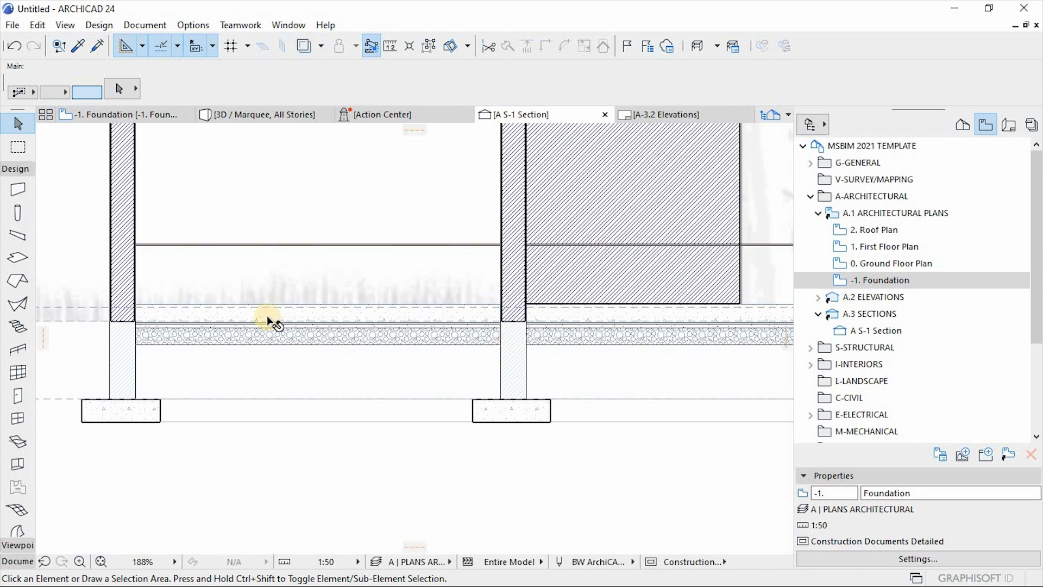
{"action": "scroll", "coordinate": [272, 320], "scroll_direction": "down", "scroll_amount": 3}
{"action": "scroll", "coordinate": [415, 318], "scroll_direction": "up", "scroll_amount": 3}
{"action": "left_click", "coordinate": [354, 242]}
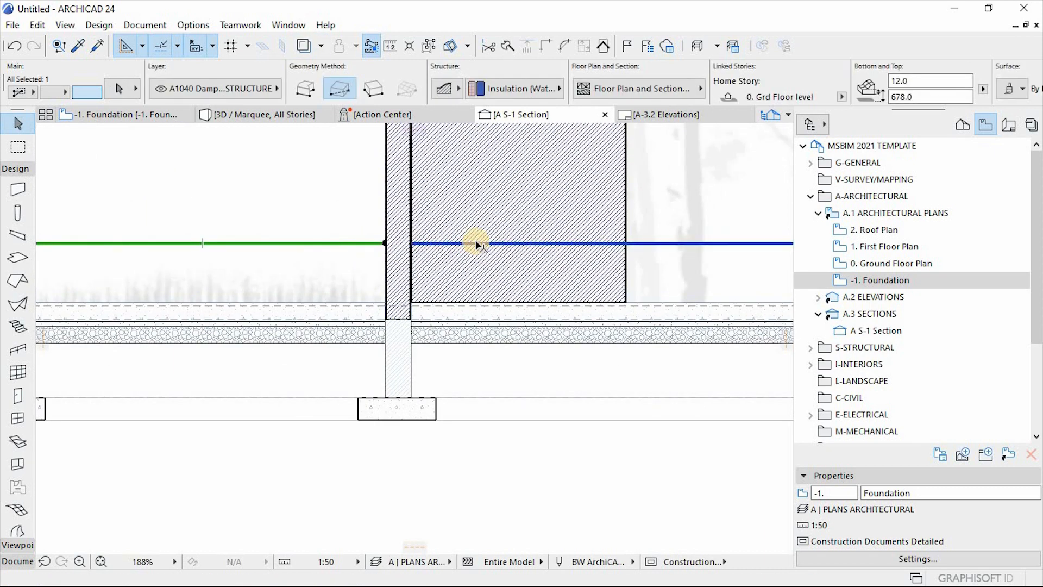
{"action": "left_click", "coordinate": [478, 242], "text": "shift"}
{"action": "key", "text": "ctrl+d"}
{"action": "scroll", "coordinate": [470, 207], "scroll_direction": "up", "scroll_amount": 8}
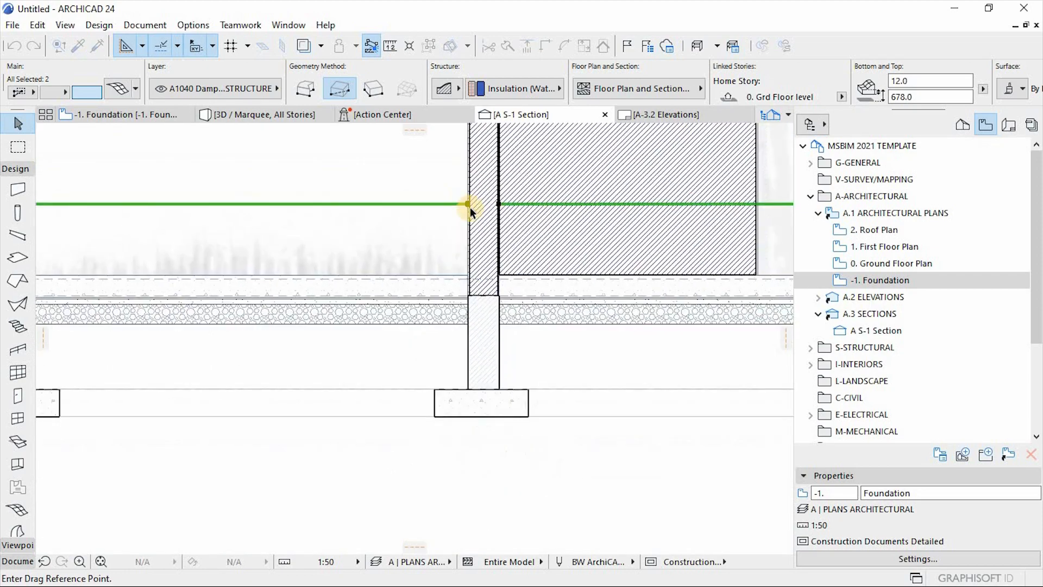
{"action": "left_click", "coordinate": [476, 191]}
{"action": "scroll", "coordinate": [472, 272], "scroll_direction": "down", "scroll_amount": 2}
{"action": "scroll", "coordinate": [473, 315], "scroll_direction": "up", "scroll_amount": 8}
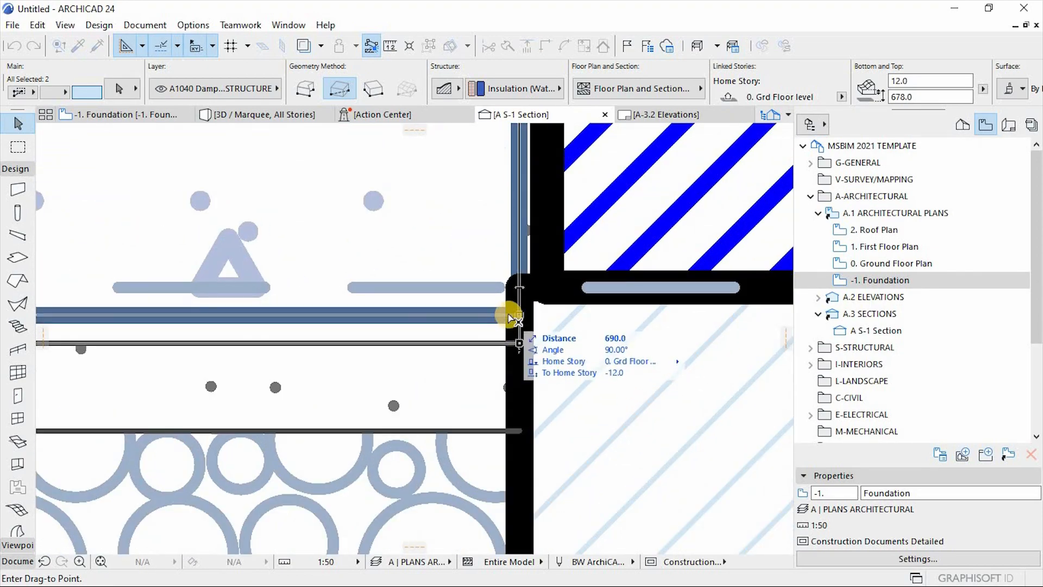
{"action": "left_click", "coordinate": [510, 316]}
{"action": "scroll", "coordinate": [375, 328], "scroll_direction": "down", "scroll_amount": 6}
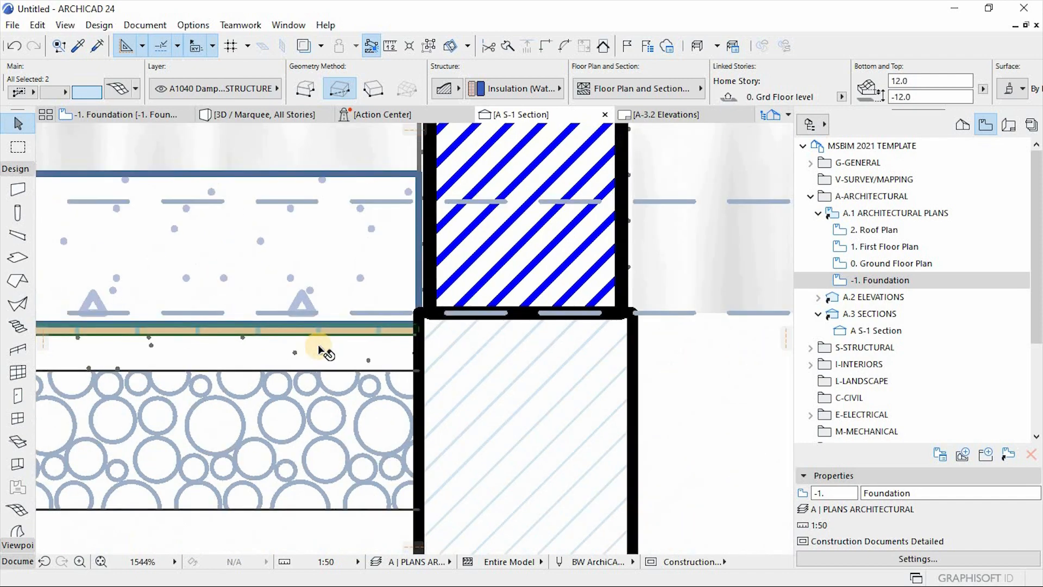
{"action": "key", "text": "Escape"}
Step: Examine the DPM, sand blinding and backfill layers beneath the slab at the exterior foundation wall on the dining side
{"action": "scroll", "coordinate": [402, 329], "scroll_direction": "down", "scroll_amount": 4}
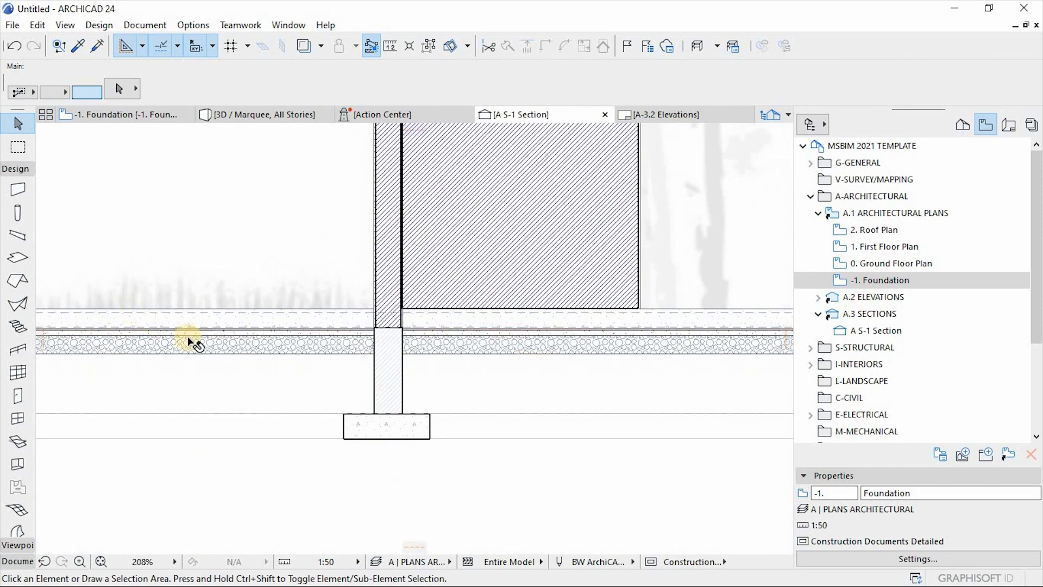
{"action": "scroll", "coordinate": [195, 340], "scroll_direction": "down", "scroll_amount": 3}
{"action": "scroll", "coordinate": [676, 327], "scroll_direction": "up", "scroll_amount": 4}
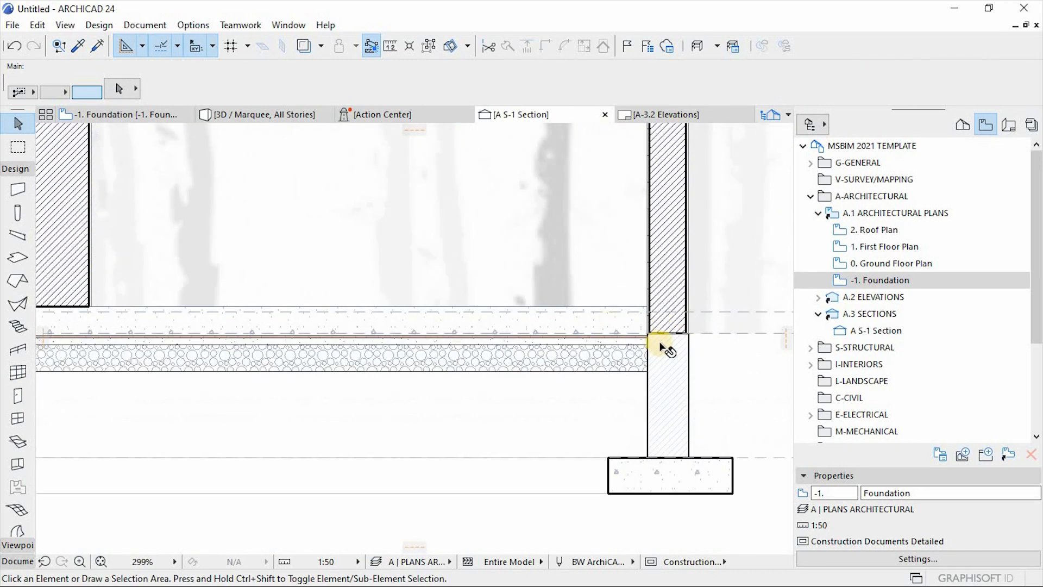
{"action": "left_click", "coordinate": [661, 344]}
{"action": "scroll", "coordinate": [660, 343], "scroll_direction": "up", "scroll_amount": 1}
{"action": "scroll", "coordinate": [572, 351], "scroll_direction": "up", "scroll_amount": 2}
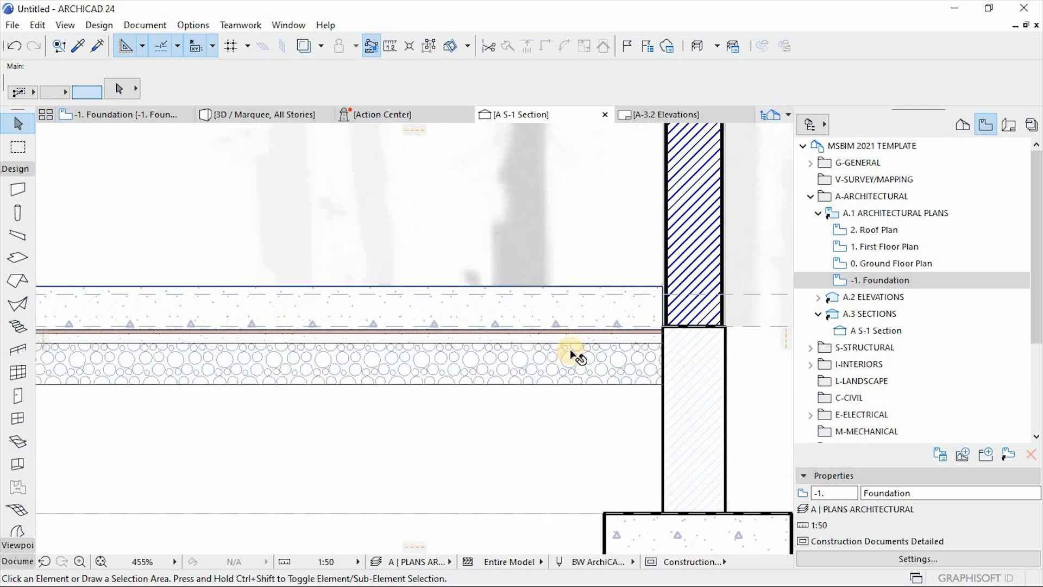
{"action": "scroll", "coordinate": [641, 341], "scroll_direction": "down", "scroll_amount": 3}
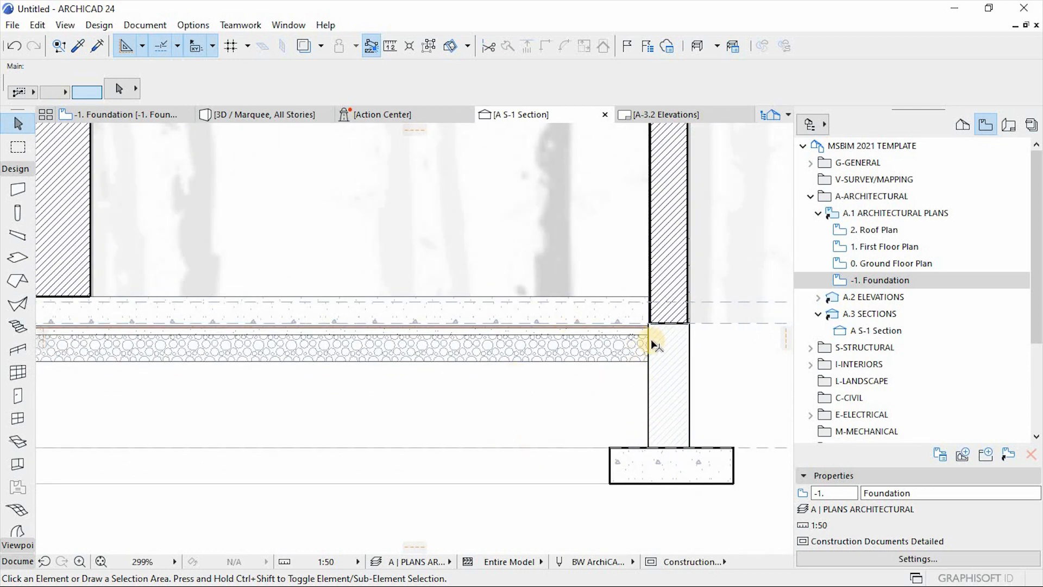
{"action": "scroll", "coordinate": [651, 341], "scroll_direction": "down", "scroll_amount": 2}
Step: Return to the -1. Foundation plan, duplicate both backfill meshes in place, and apply the MESH-EXCAVATED MATERIAL favorite to the duplicates
{"action": "left_click", "coordinate": [109, 115]}
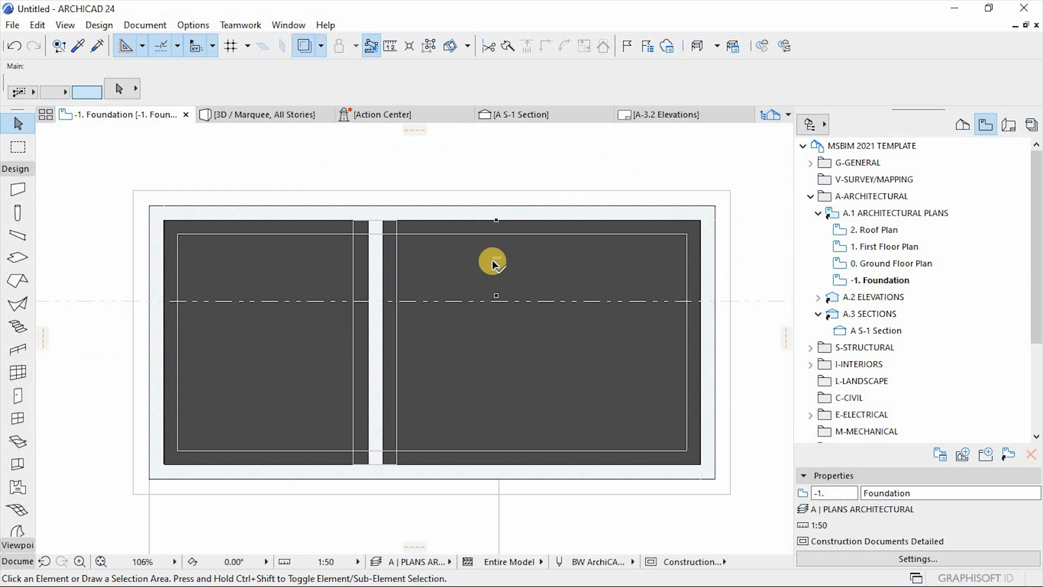
{"action": "left_click", "coordinate": [442, 261]}
{"action": "left_click", "coordinate": [310, 266], "text": "shift"}
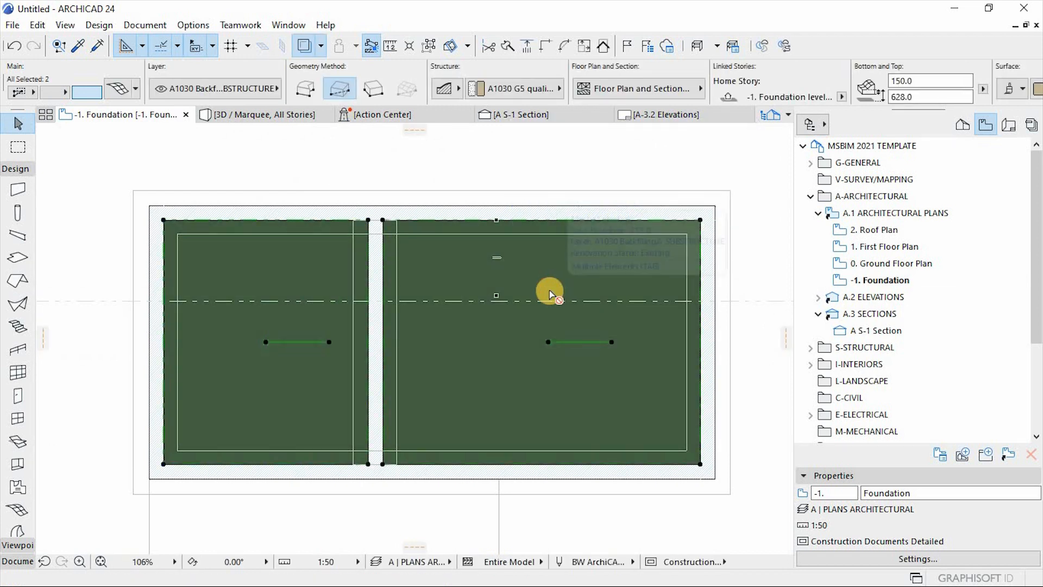
{"action": "key", "text": "ctrl+d"}
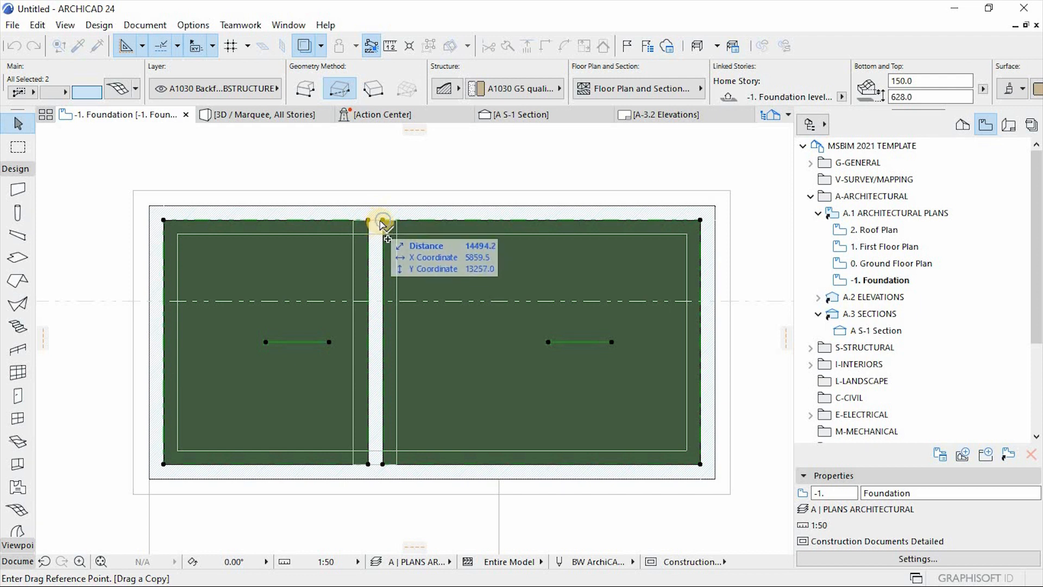
{"action": "left_click", "coordinate": [383, 221]}
{"action": "left_click", "coordinate": [382, 221]}
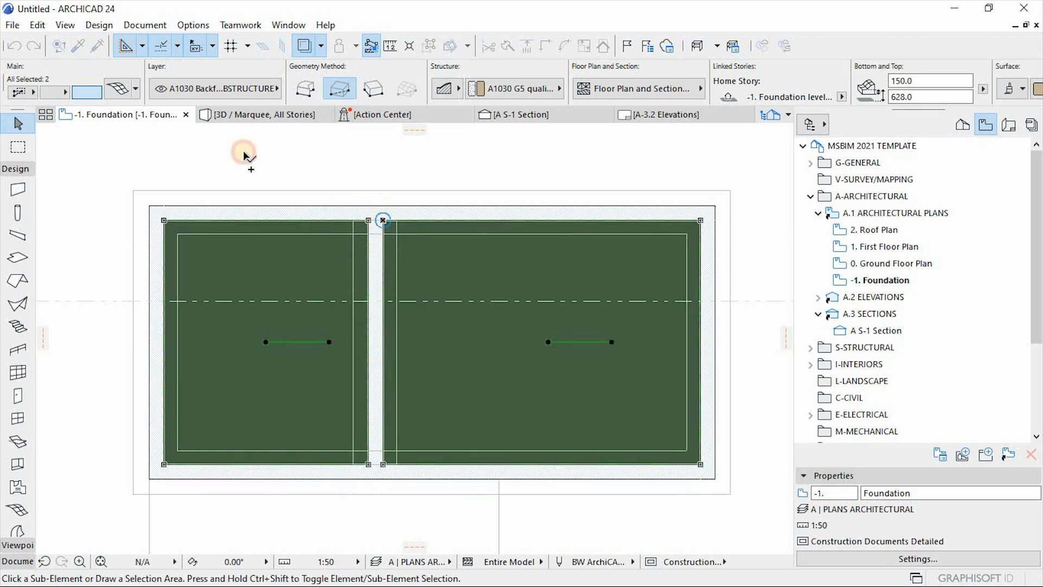
{"action": "left_click", "coordinate": [137, 86]}
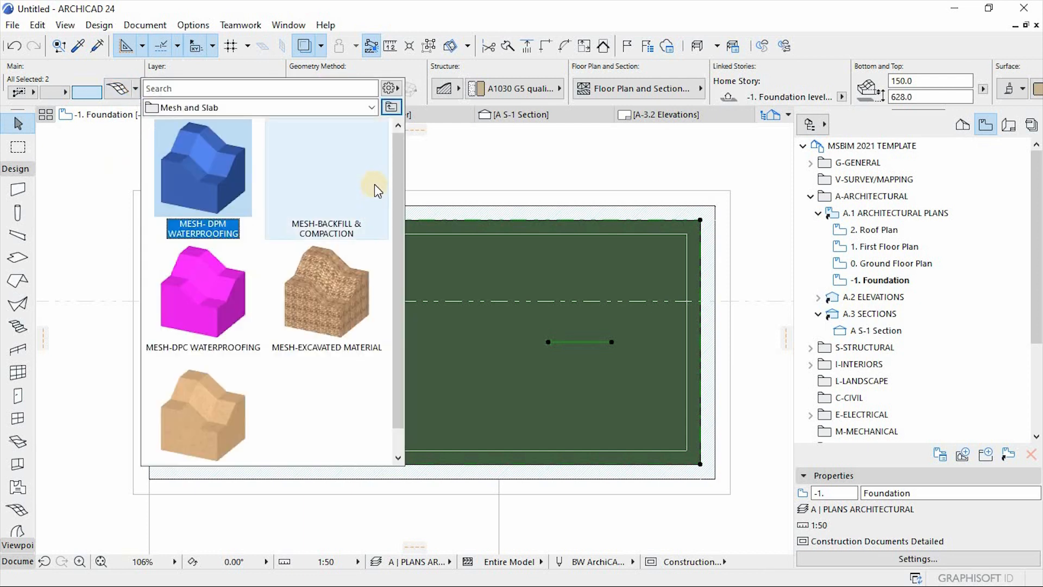
{"action": "mouse_move", "coordinate": [396, 152]}
{"action": "left_mouse_down"}
{"action": "mouse_move", "coordinate": [396, 187]}
{"action": "mouse_move", "coordinate": [397, 172]}
{"action": "left_mouse_up"}
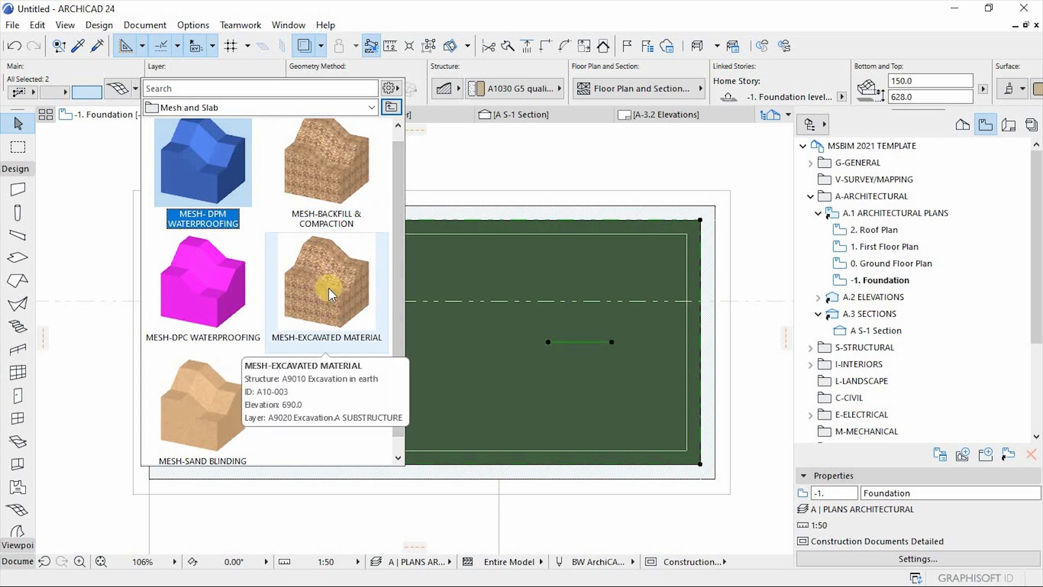
{"action": "left_click", "coordinate": [375, 291]}
{"action": "left_click", "coordinate": [607, 174]}
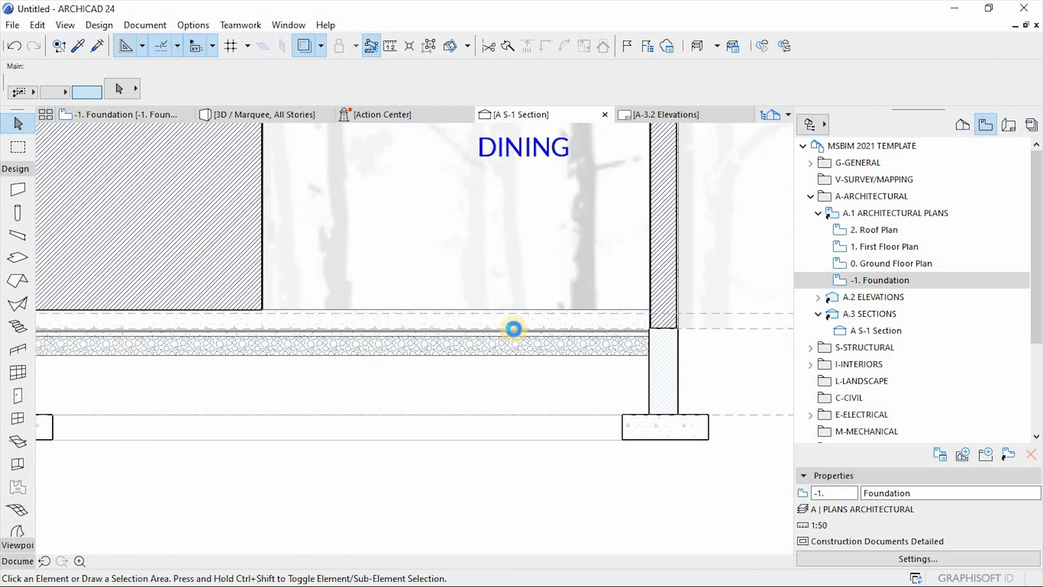
Step: Try to move the two backfill meshes straight down about 205 mm in section A S-1, and undo the move
{"action": "scroll", "coordinate": [618, 331], "scroll_direction": "down", "scroll_amount": 5}
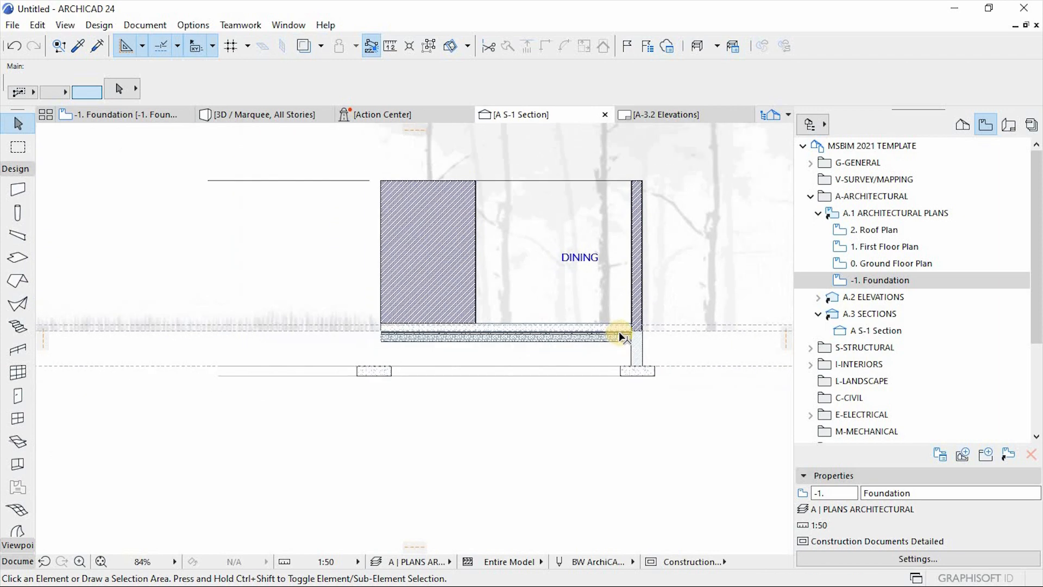
{"action": "scroll", "coordinate": [589, 332], "scroll_direction": "down", "scroll_amount": 2}
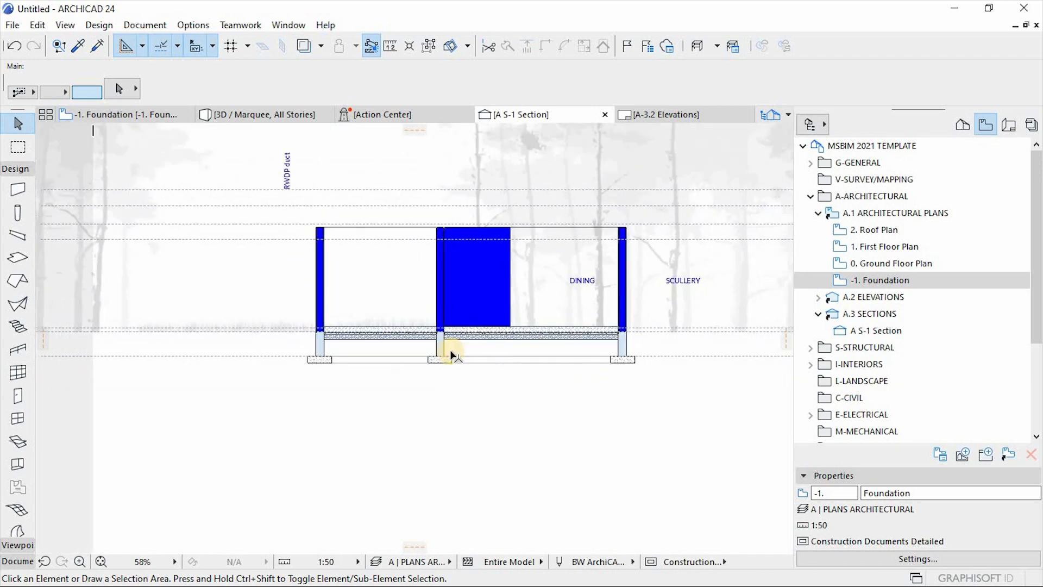
{"action": "scroll", "coordinate": [452, 351], "scroll_direction": "up", "scroll_amount": 4}
{"action": "scroll", "coordinate": [419, 329], "scroll_direction": "down", "scroll_amount": 3}
{"action": "scroll", "coordinate": [420, 328], "scroll_direction": "up", "scroll_amount": 8}
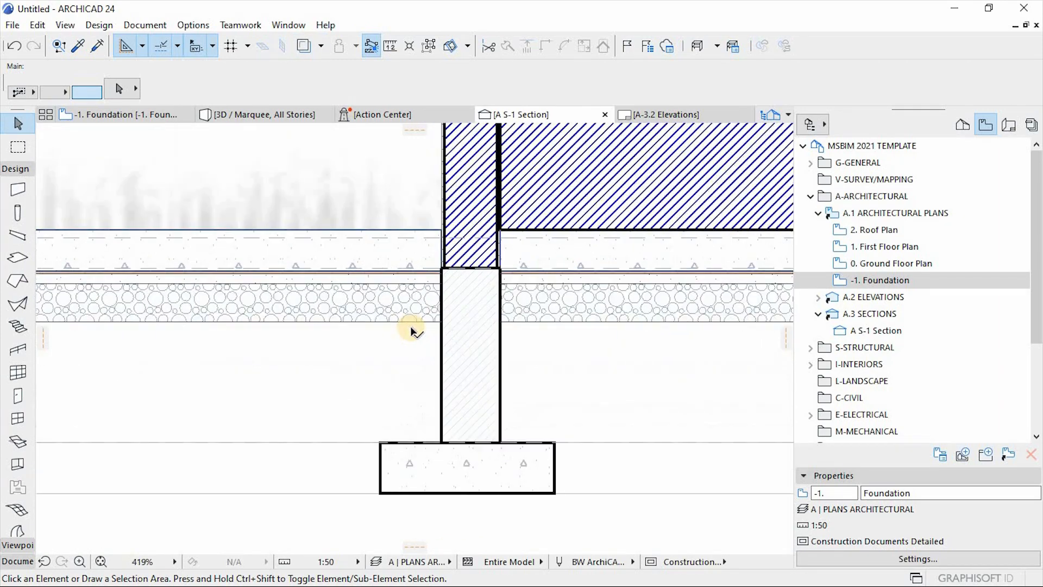
{"action": "left_click", "coordinate": [419, 303]}
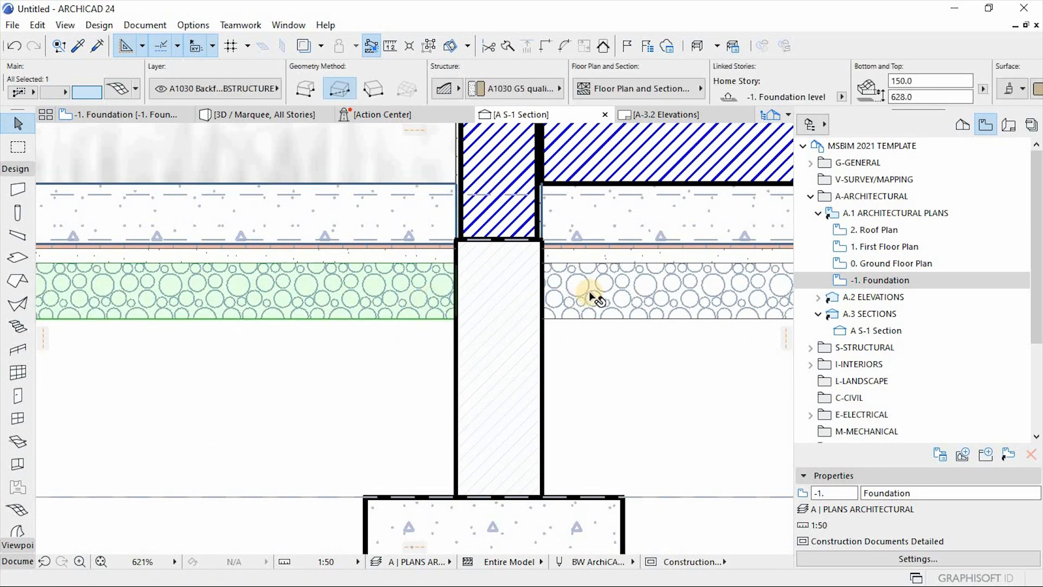
{"action": "left_click", "coordinate": [594, 297], "text": "shift"}
{"action": "key", "text": "ctrl+d"}
{"action": "left_click", "coordinate": [613, 294]}
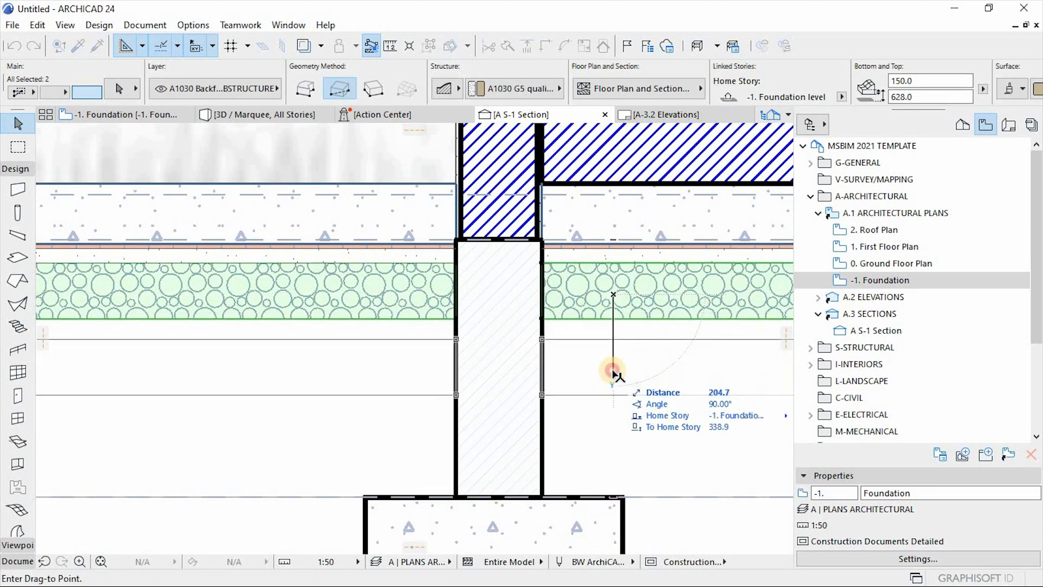
{"action": "left_click", "coordinate": [613, 373]}
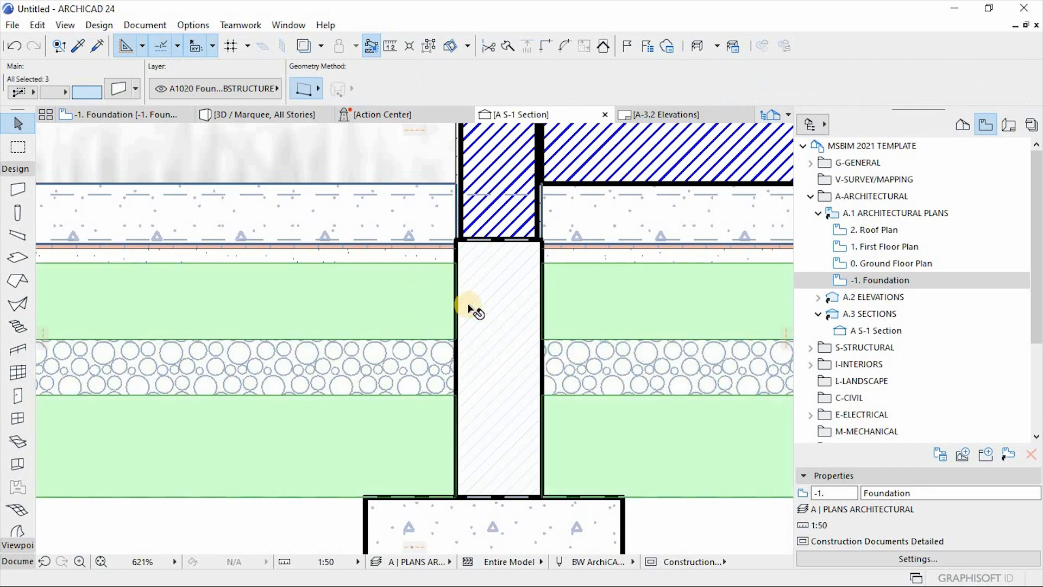
{"action": "left_click", "coordinate": [443, 319], "text": "shift"}
{"action": "scroll", "coordinate": [442, 321], "scroll_direction": "down", "scroll_amount": 5}
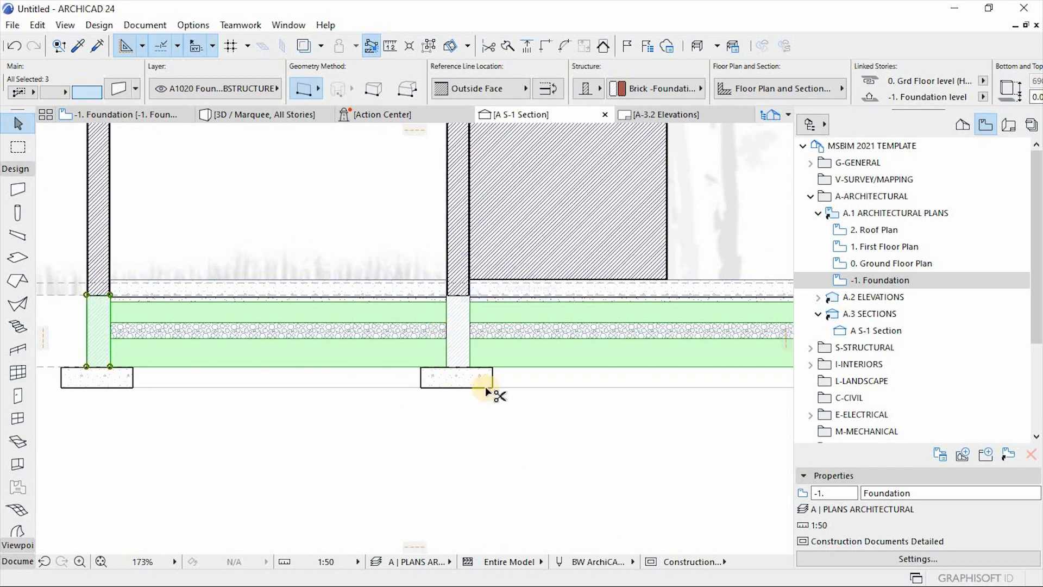
{"action": "scroll", "coordinate": [459, 384], "scroll_direction": "down", "scroll_amount": 3}
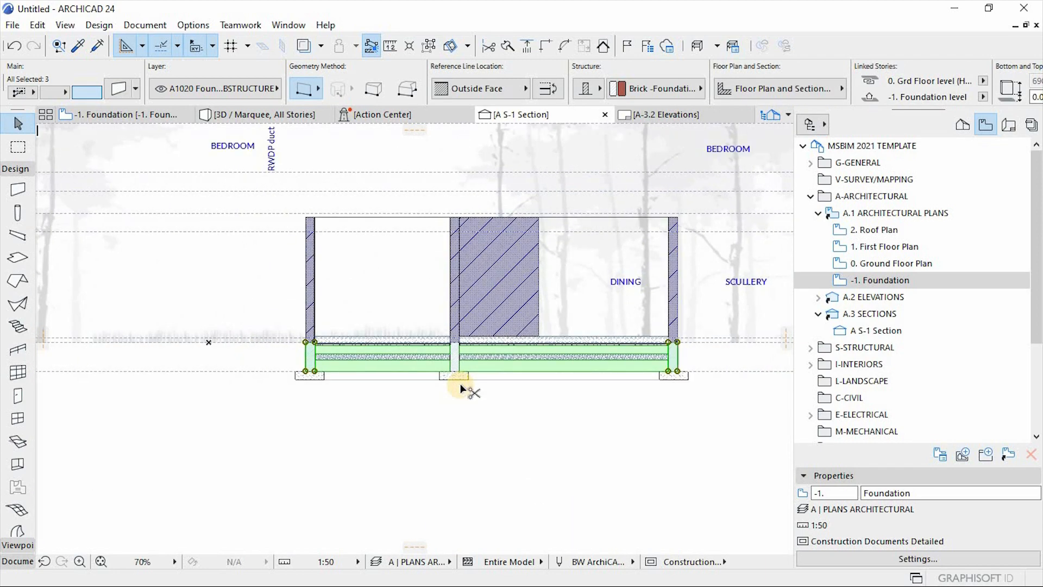
{"action": "key", "text": "ctrl+z"}
{"action": "scroll", "coordinate": [467, 354], "scroll_direction": "up", "scroll_amount": 5}
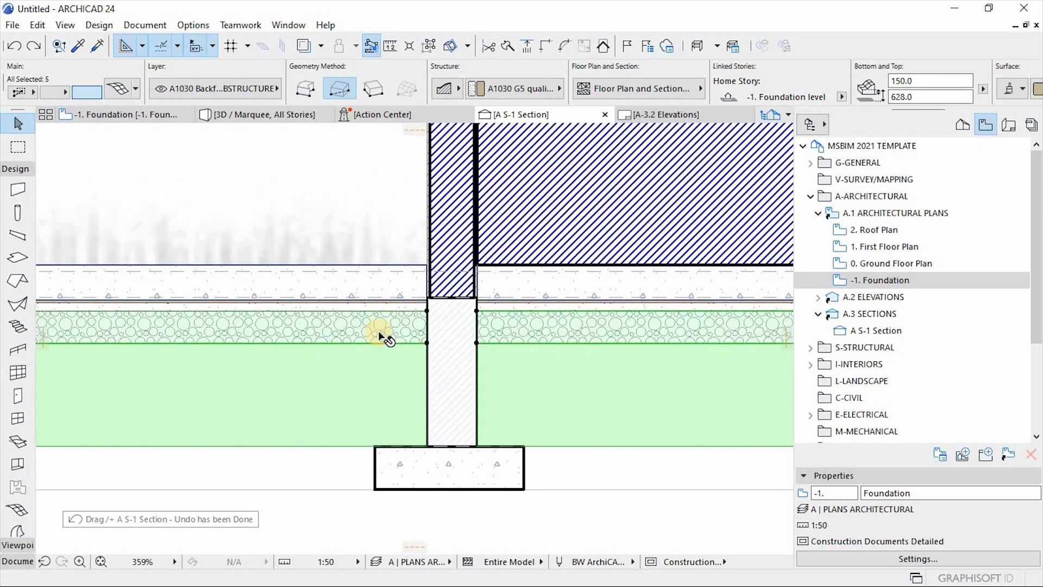
Step: Copy the two backfill meshes 150 mm straight down, directly beneath the originals on both sides of the interior foundation wall
{"action": "left_click", "coordinate": [384, 333]}
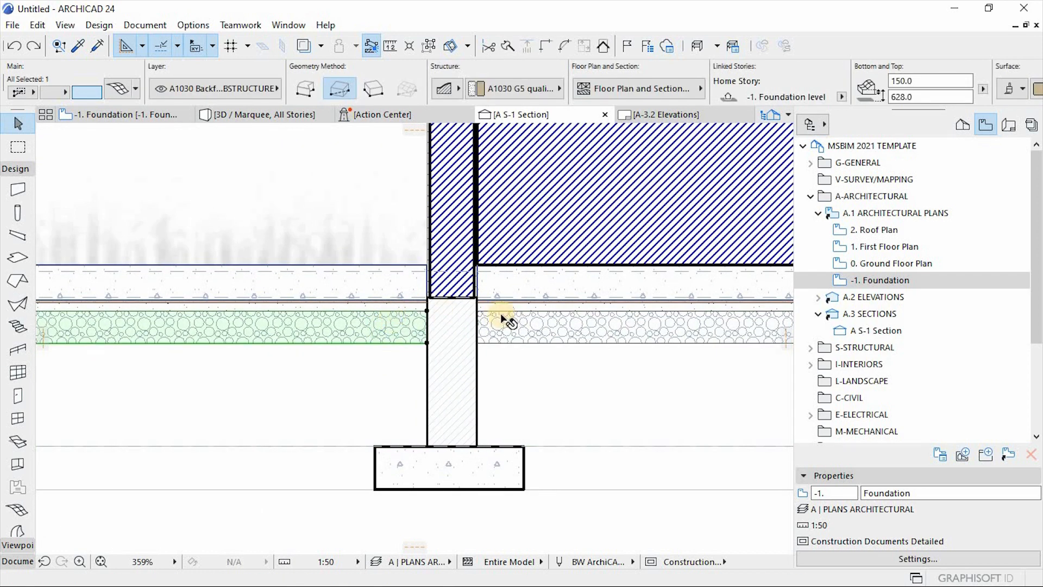
{"action": "left_click", "coordinate": [533, 332], "text": "shift"}
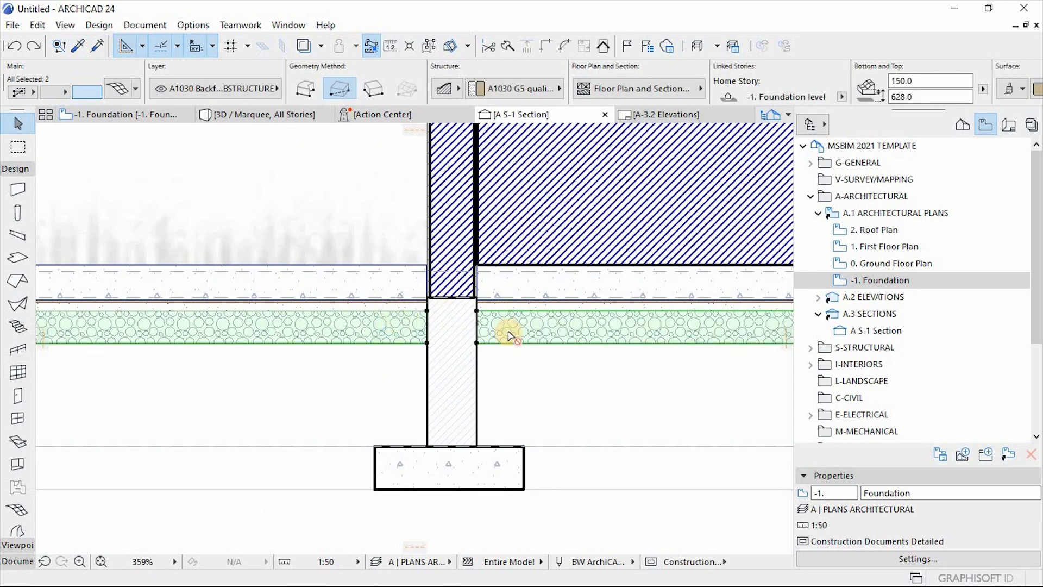
{"action": "key", "text": "ctrl+d"}
{"action": "left_click", "coordinate": [477, 310]}
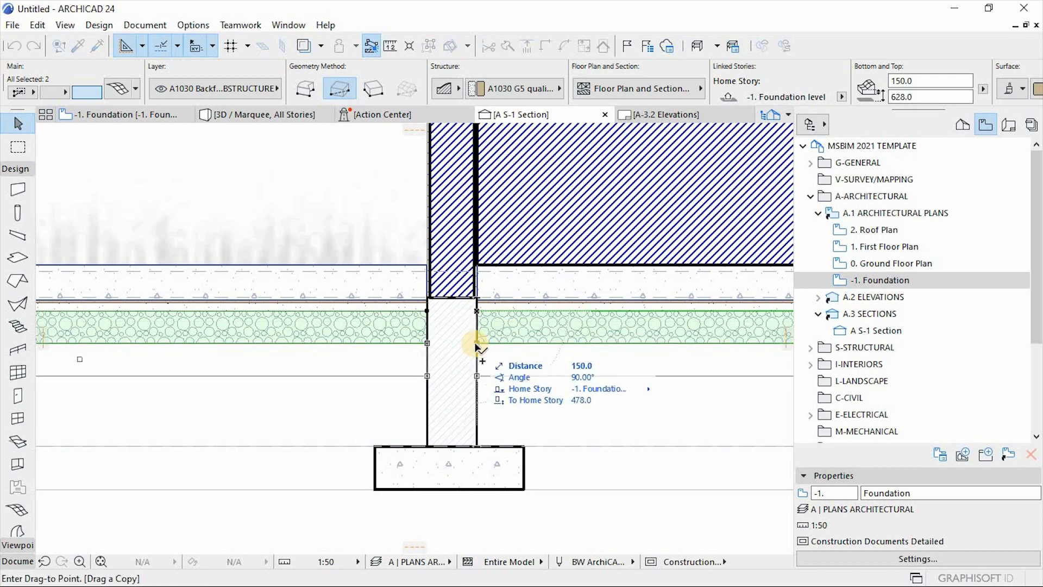
{"action": "left_click", "coordinate": [477, 343]}
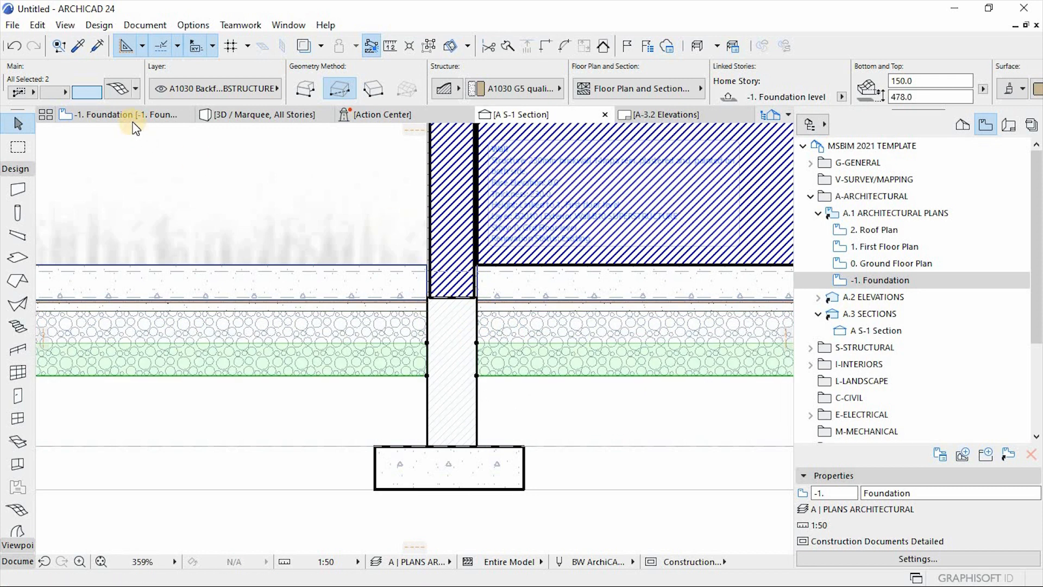
Step: Apply the MESH-EXCAVATED MATERIAL favorite to the two lower mesh copies and clear the selection
{"action": "left_click", "coordinate": [136, 88]}
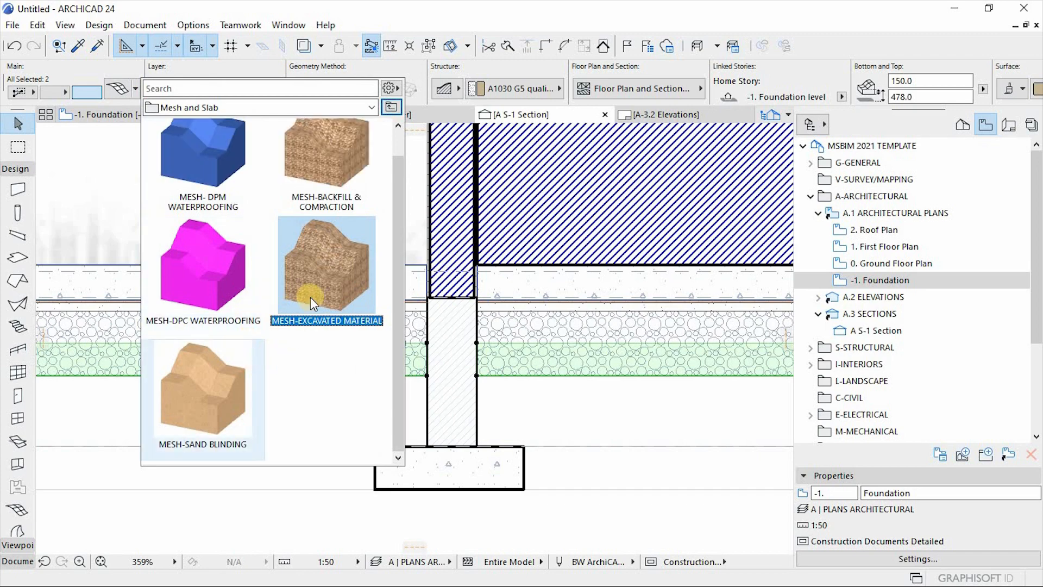
{"action": "left_click", "coordinate": [323, 272]}
{"action": "key", "text": "Escape"}
Step: Widen the layer settings dialog and its Extension column, make the A9020 Excavation layer visible, and accept the change
{"action": "scroll", "coordinate": [357, 375], "scroll_direction": "down", "scroll_amount": 7}
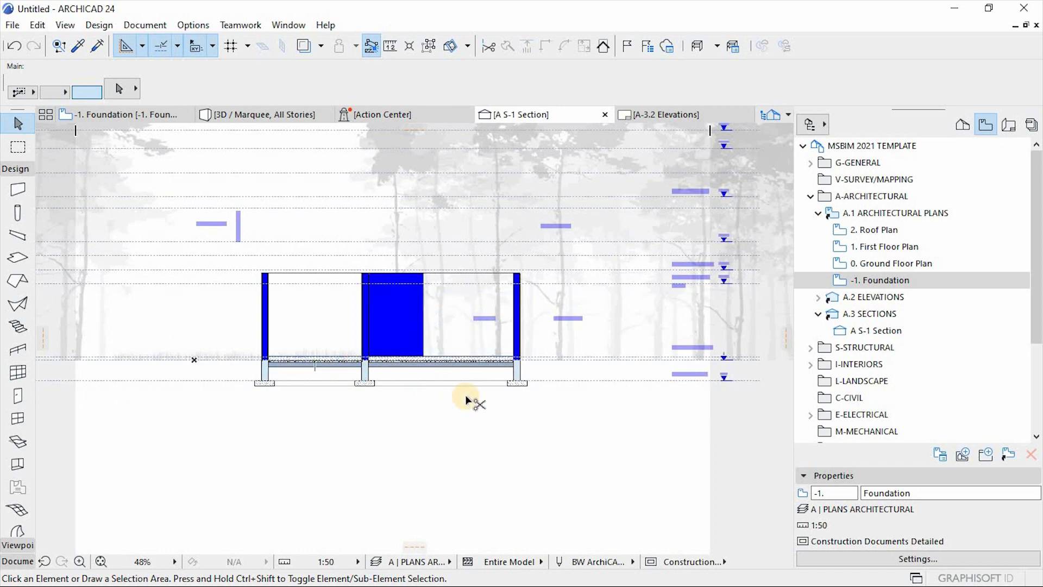
{"action": "key", "text": "ctrl+l"}
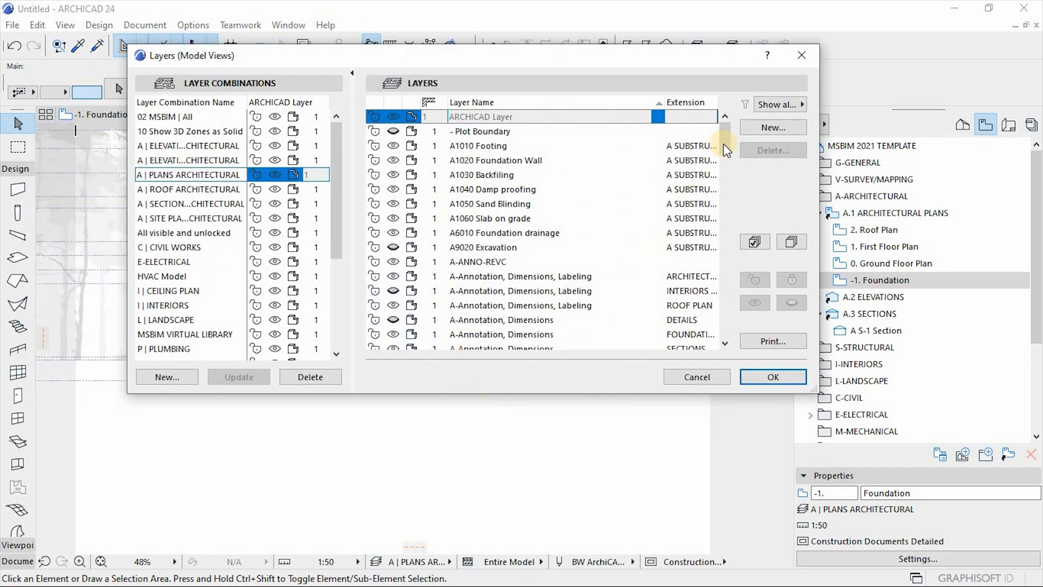
{"action": "mouse_move", "coordinate": [726, 150]}
{"action": "left_mouse_down"}
{"action": "mouse_move", "coordinate": [729, 166]}
{"action": "mouse_move", "coordinate": [728, 138]}
{"action": "left_mouse_up"}
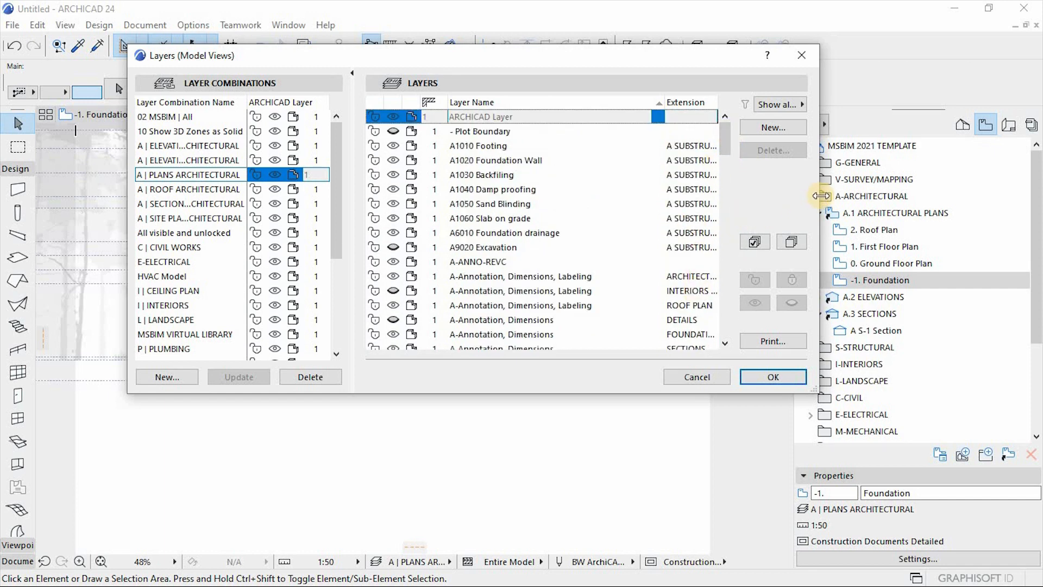
{"action": "left_click_drag", "start_coordinate": [822, 196], "coordinate": [854, 195]}
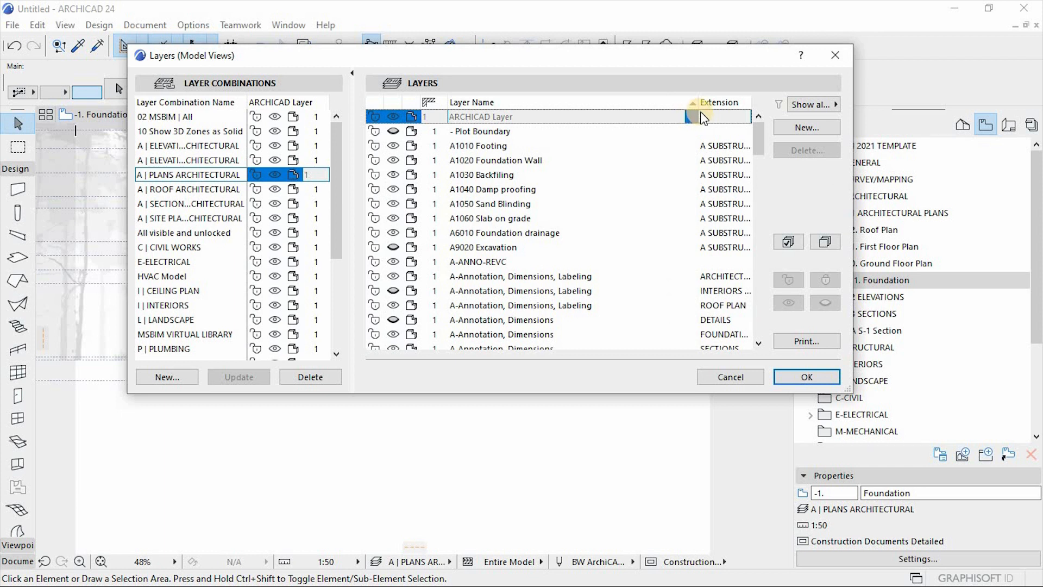
{"action": "left_click_drag", "start_coordinate": [701, 115], "coordinate": [630, 149]}
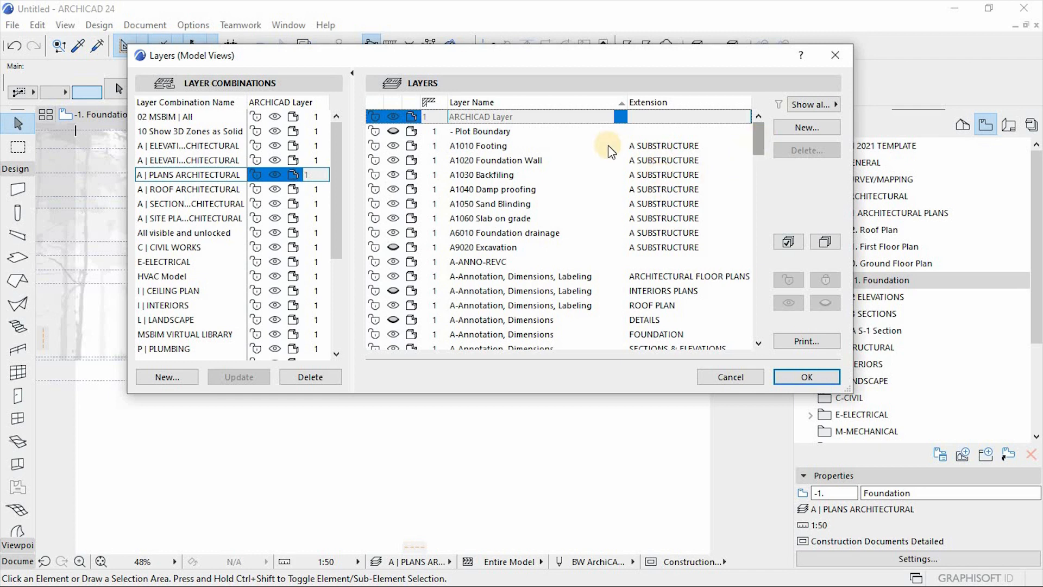
{"action": "mouse_move", "coordinate": [762, 136]}
{"action": "left_mouse_down"}
{"action": "mouse_move", "coordinate": [752, 282]}
{"action": "mouse_move", "coordinate": [747, 132]}
{"action": "left_mouse_up"}
{"action": "left_click", "coordinate": [393, 249]}
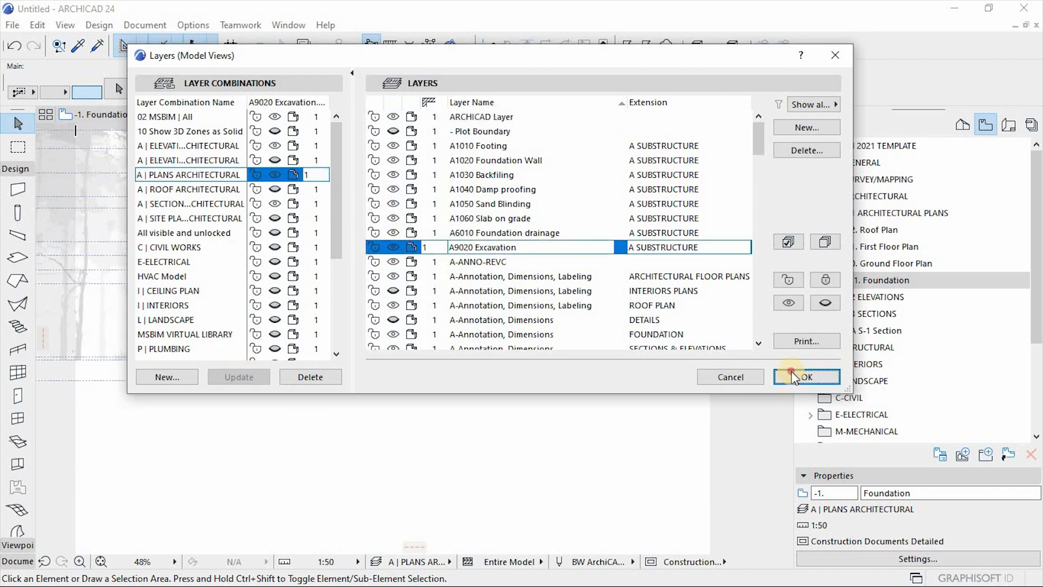
{"action": "left_click", "coordinate": [794, 377]}
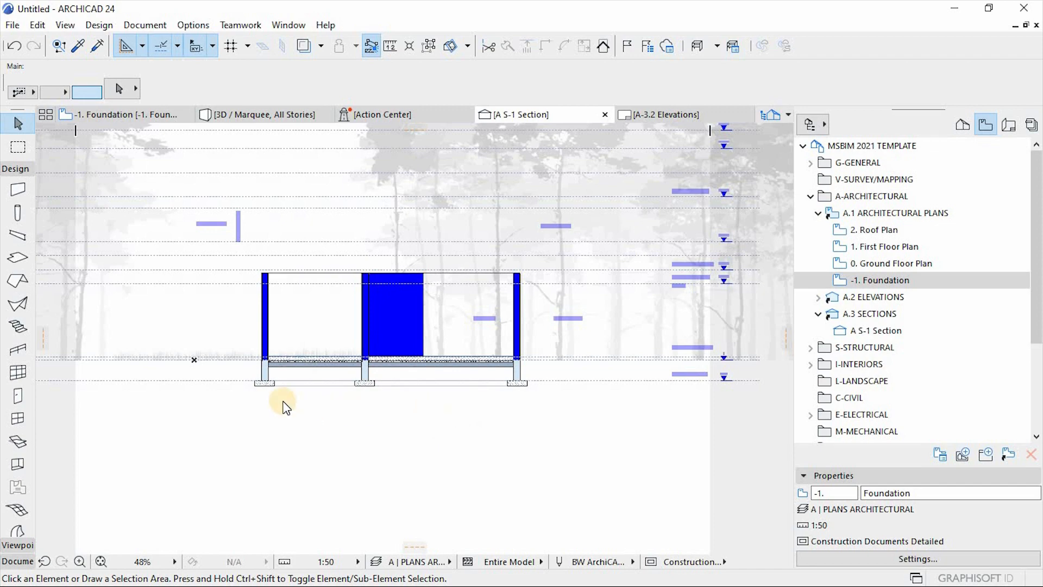
Step: Move the two excavation meshes straight down in section A S-1, directly beneath the backfill on both sides of the interior foundation wall
{"action": "scroll", "coordinate": [298, 369], "scroll_direction": "up", "scroll_amount": 6}
{"action": "left_click", "coordinate": [301, 295]}
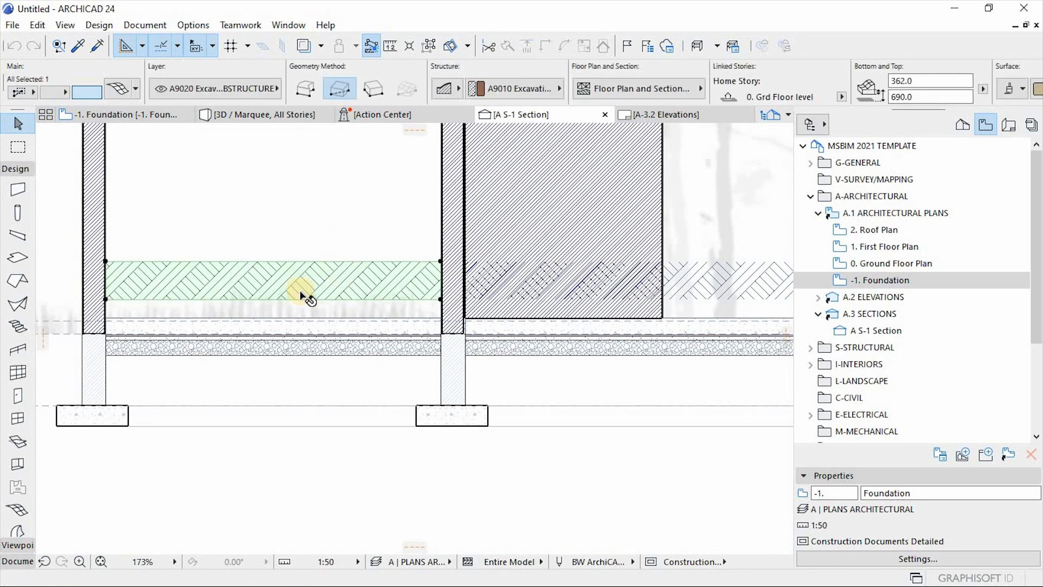
{"action": "scroll", "coordinate": [302, 295], "scroll_direction": "down", "scroll_amount": 3}
{"action": "left_click", "coordinate": [577, 289], "text": "shift"}
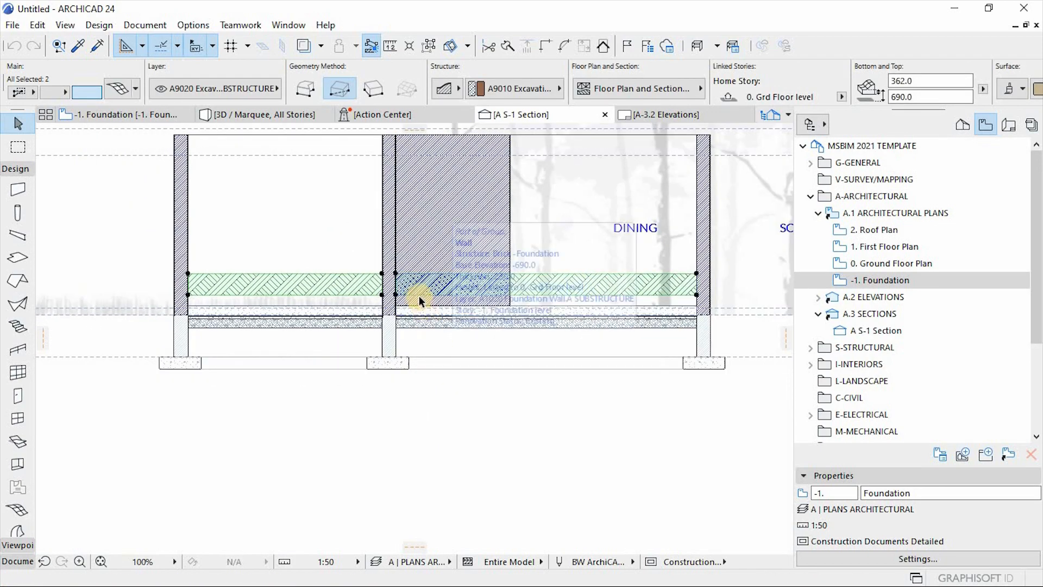
{"action": "key", "text": "ctrl+d"}
{"action": "left_click", "coordinate": [394, 287]}
{"action": "scroll", "coordinate": [396, 331], "scroll_direction": "up", "scroll_amount": 5}
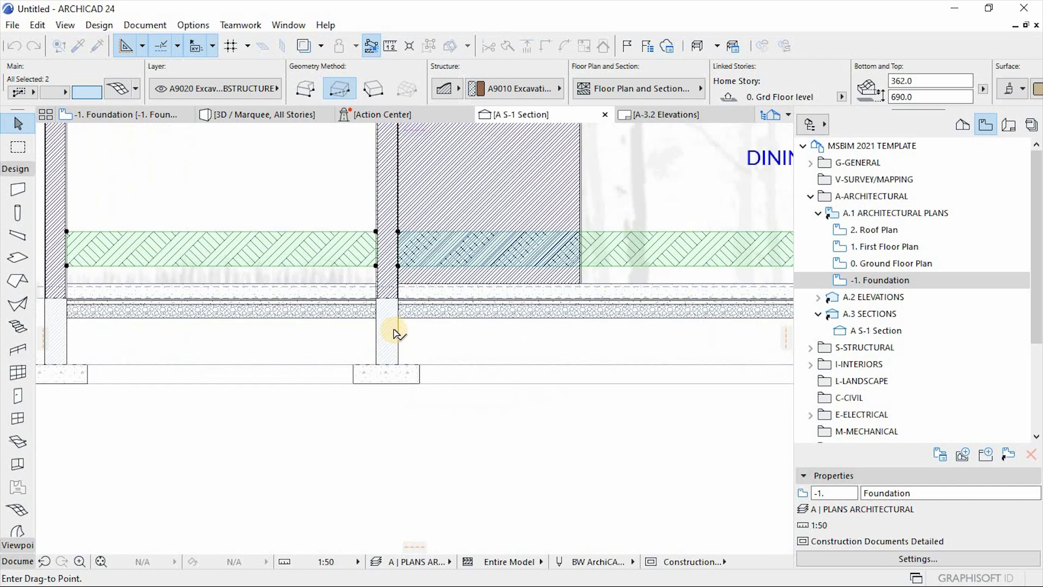
{"action": "left_click", "coordinate": [403, 305]}
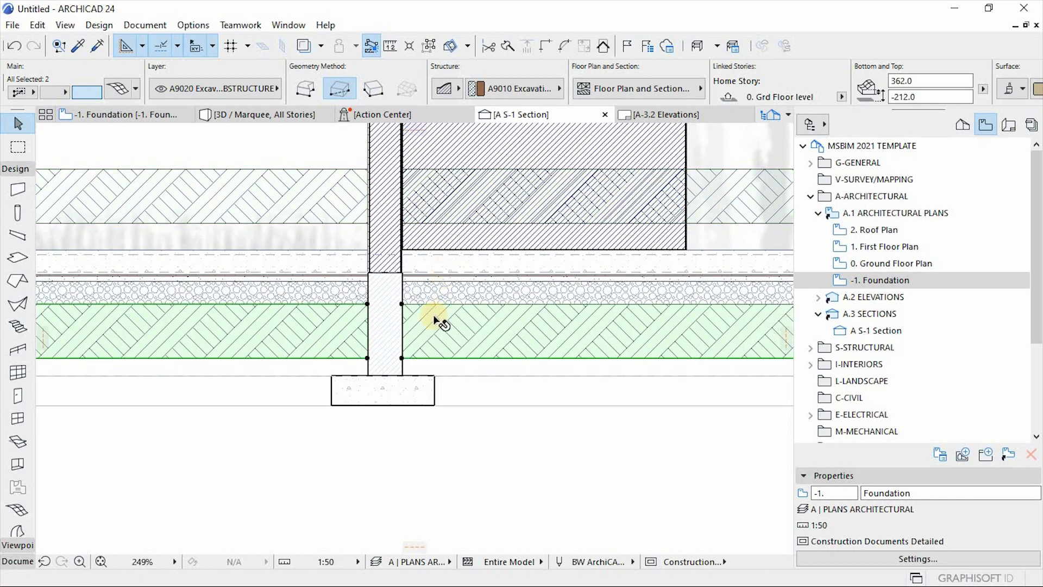
Step: Delete the two leftover excavation meshes above the floor slab
{"action": "scroll", "coordinate": [437, 308], "scroll_direction": "down", "scroll_amount": 4}
{"action": "left_click", "coordinate": [361, 240]}
{"action": "left_click", "coordinate": [667, 254], "text": "shift"}
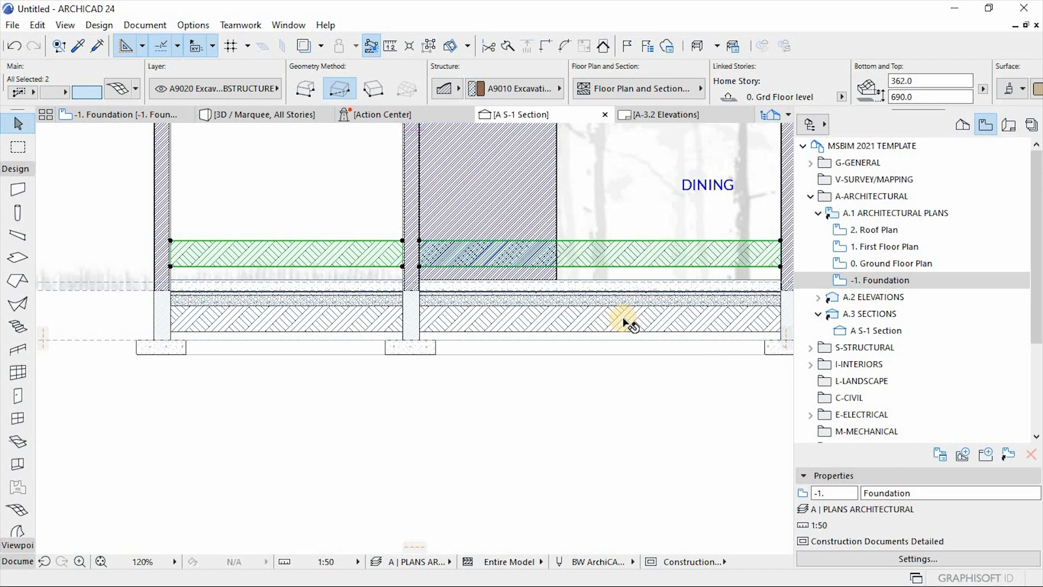
{"action": "key", "text": "Delete"}
{"action": "scroll", "coordinate": [627, 352], "scroll_direction": "down", "scroll_amount": 1}
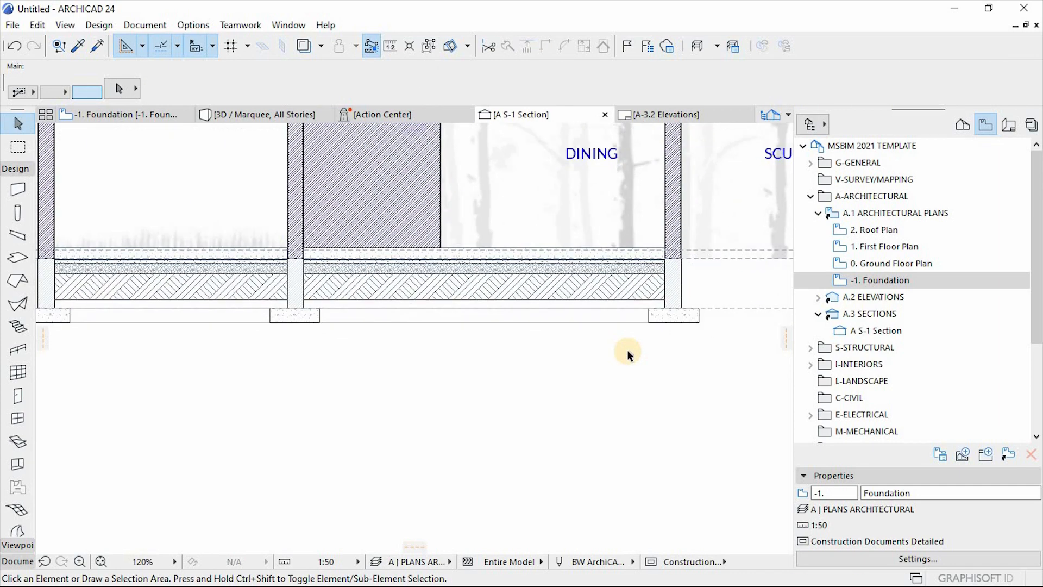
Step: Examine the slab, DPM, sand blinding, backfill and excavation layers and their junctions with the foundation walls in section A S-1
{"action": "scroll", "coordinate": [652, 326], "scroll_direction": "down", "scroll_amount": 1}
{"action": "scroll", "coordinate": [655, 276], "scroll_direction": "up", "scroll_amount": 4}
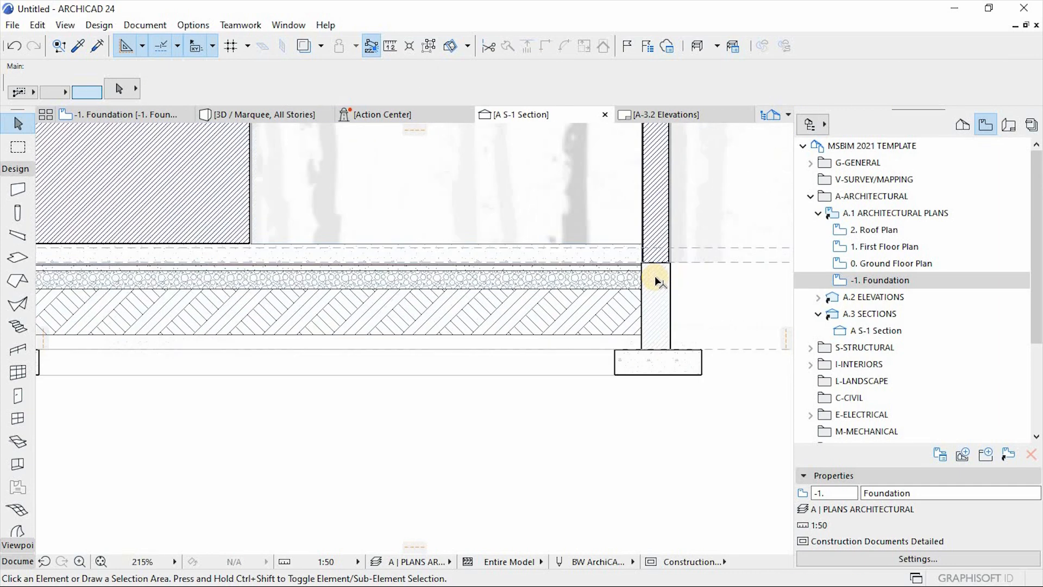
{"action": "scroll", "coordinate": [698, 340], "scroll_direction": "down", "scroll_amount": 3}
{"action": "scroll", "coordinate": [698, 340], "scroll_direction": "down", "scroll_amount": 3}
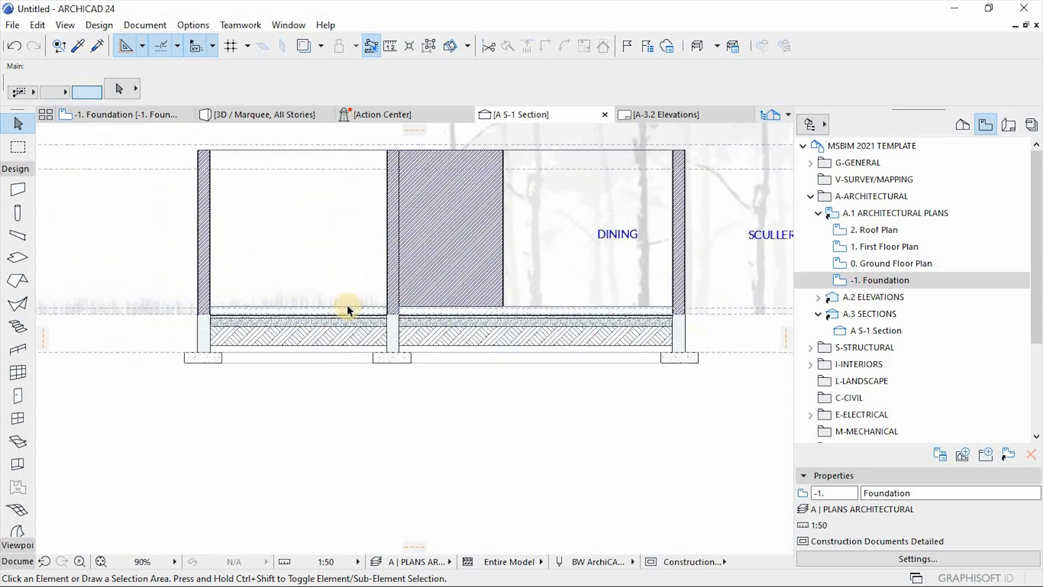
{"action": "scroll", "coordinate": [227, 334], "scroll_direction": "up", "scroll_amount": 3}
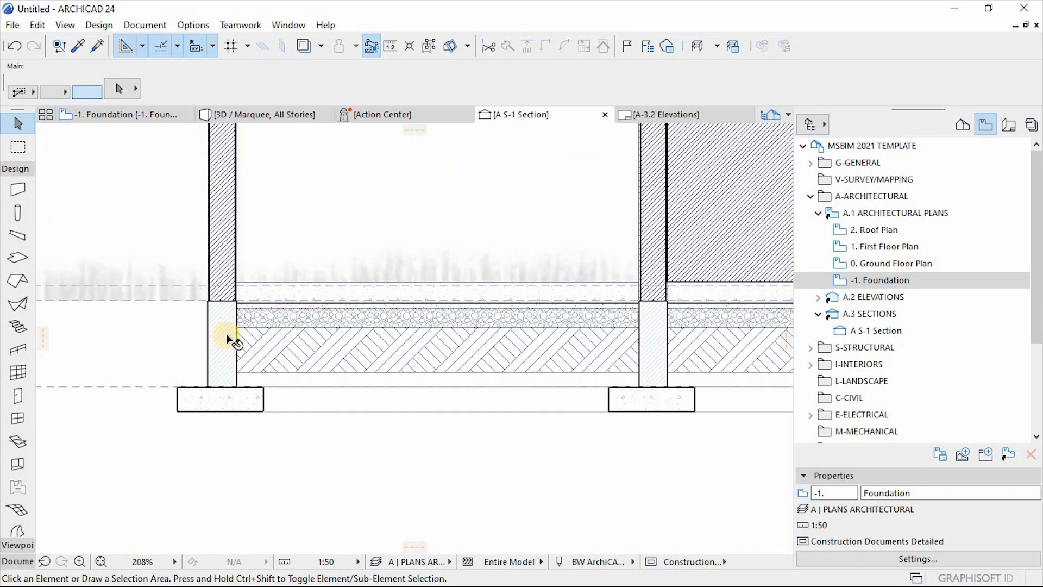
{"action": "scroll", "coordinate": [227, 338], "scroll_direction": "up", "scroll_amount": 5}
{"action": "scroll", "coordinate": [185, 340], "scroll_direction": "down", "scroll_amount": 5}
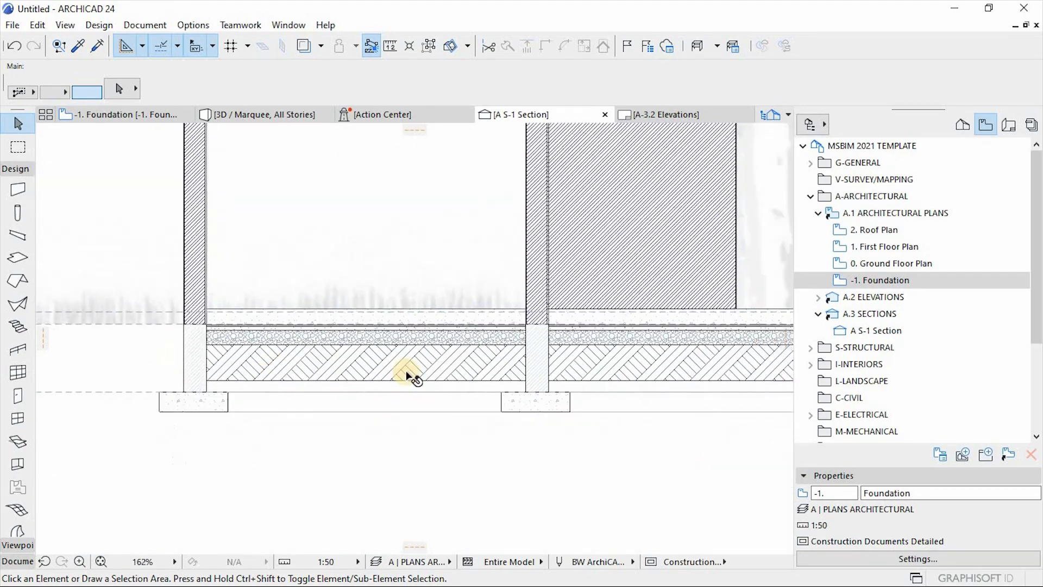
{"action": "scroll", "coordinate": [422, 295], "scroll_direction": "up", "scroll_amount": 2}
{"action": "scroll", "coordinate": [410, 318], "scroll_direction": "down", "scroll_amount": 2}
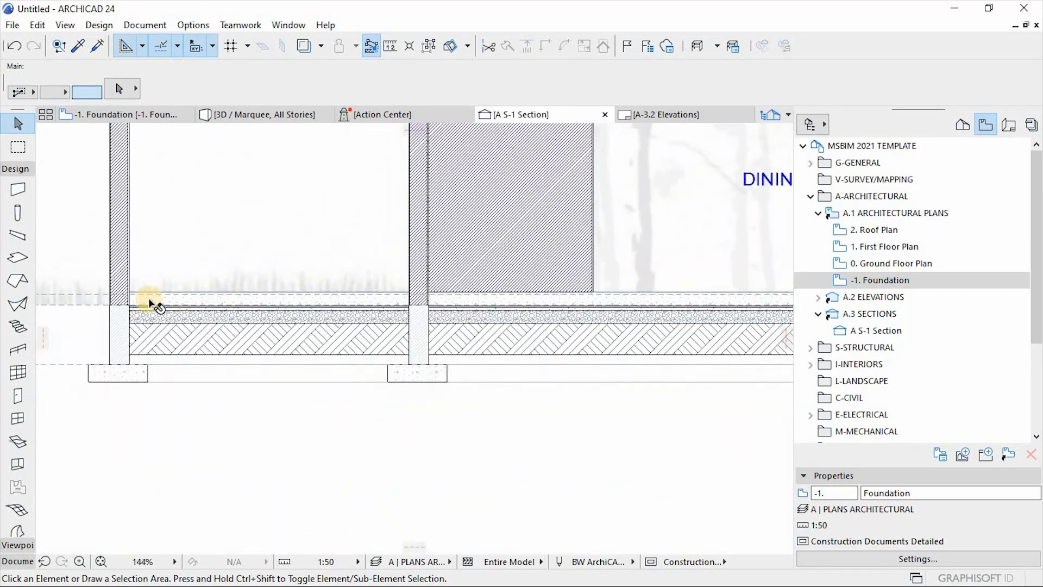
{"action": "scroll", "coordinate": [117, 307], "scroll_direction": "up", "scroll_amount": 6}
{"action": "scroll", "coordinate": [233, 326], "scroll_direction": "down", "scroll_amount": 2}
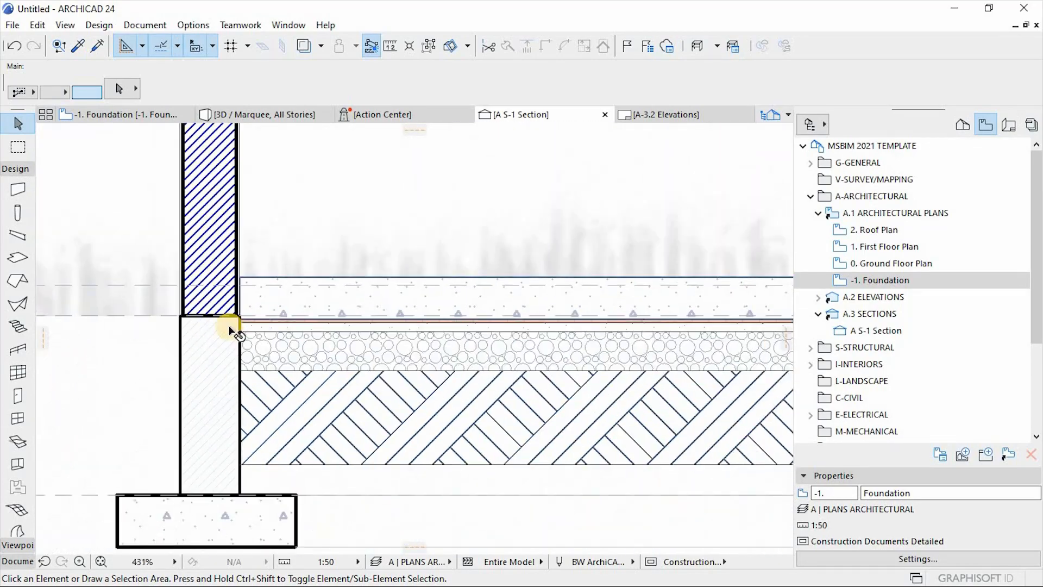
{"action": "scroll", "coordinate": [233, 295], "scroll_direction": "up", "scroll_amount": 4}
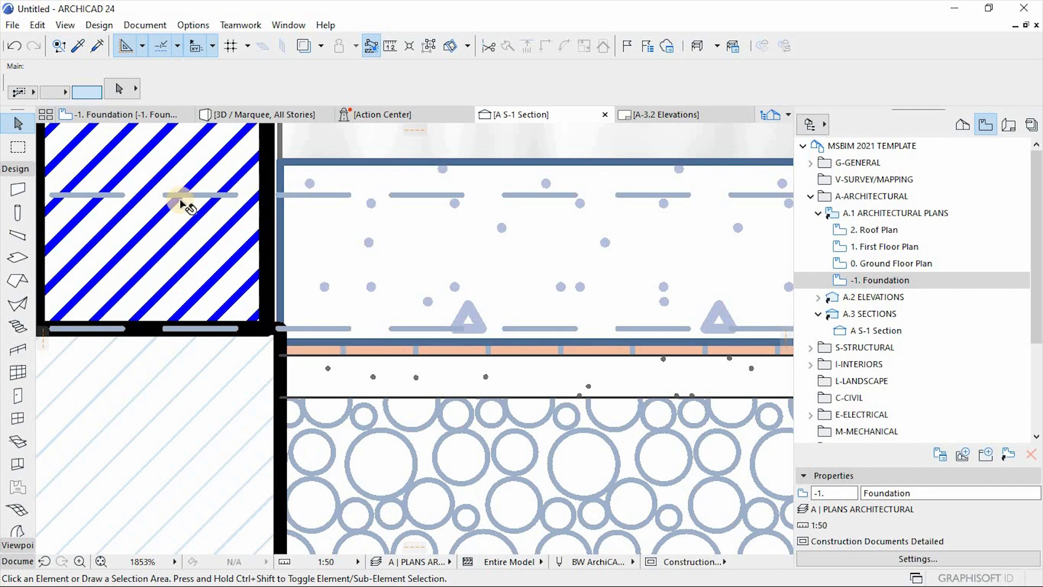
{"action": "scroll", "coordinate": [199, 340], "scroll_direction": "down", "scroll_amount": 10}
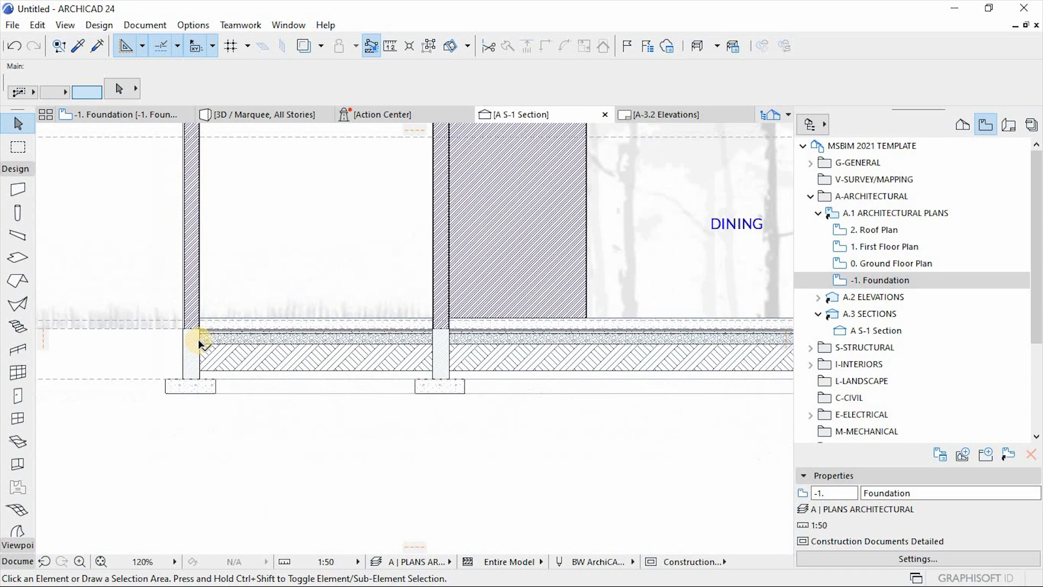
{"action": "scroll", "coordinate": [199, 340], "scroll_direction": "down", "scroll_amount": 1}
{"action": "scroll", "coordinate": [707, 337], "scroll_direction": "up", "scroll_amount": 5}
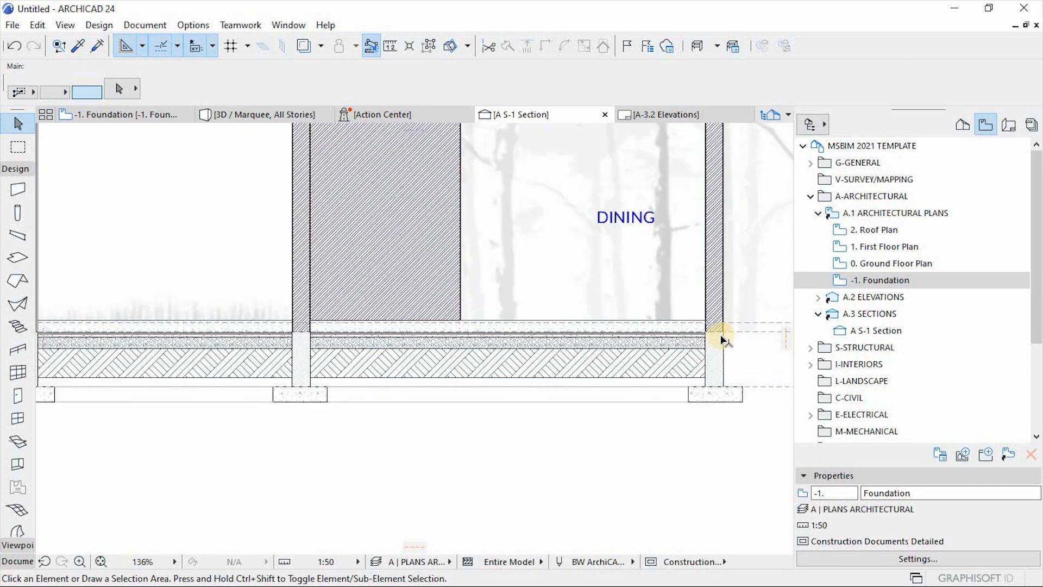
{"action": "scroll", "coordinate": [705, 342], "scroll_direction": "up", "scroll_amount": 1}
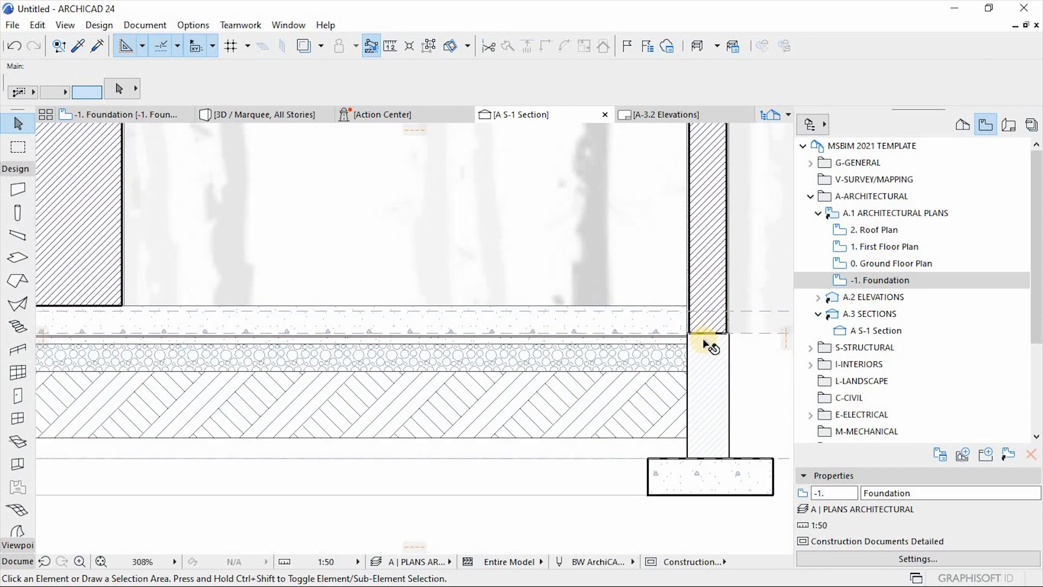
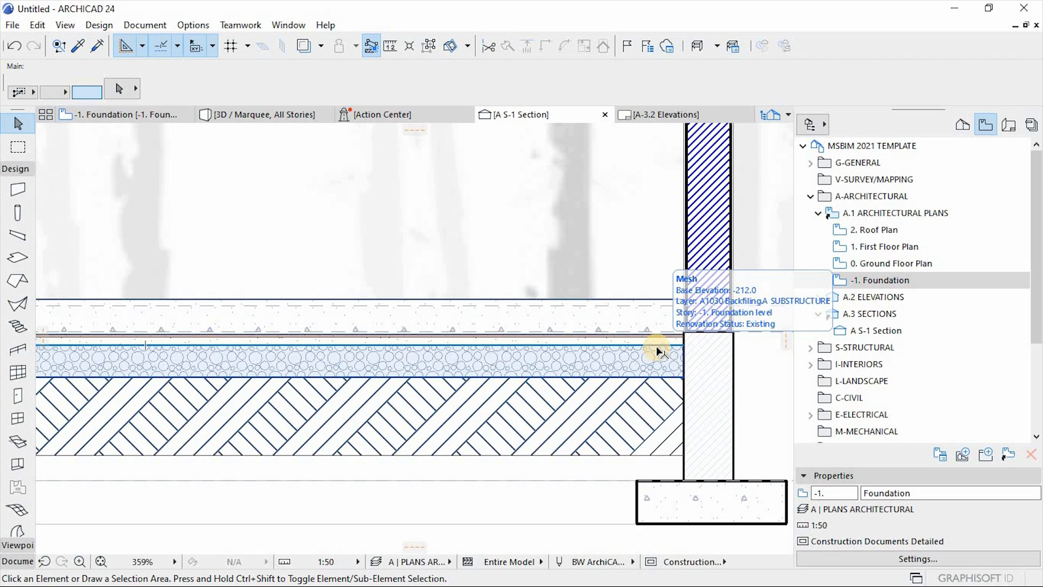
{"action": "scroll", "coordinate": [660, 352], "scroll_direction": "down", "scroll_amount": 3}
{"action": "scroll", "coordinate": [679, 371], "scroll_direction": "down", "scroll_amount": 3}
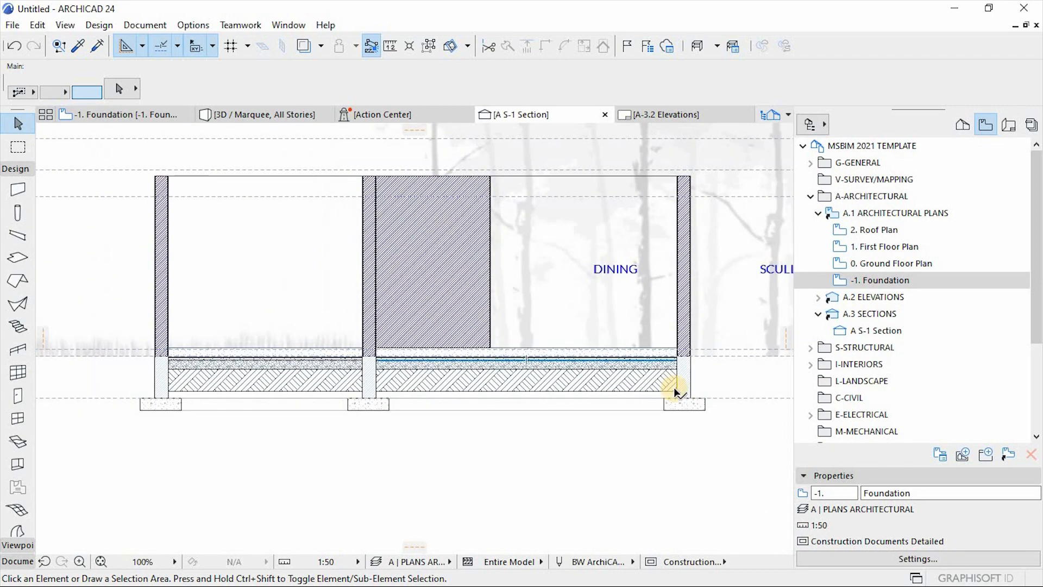
{"action": "scroll", "coordinate": [675, 390], "scroll_direction": "down", "scroll_amount": 1}
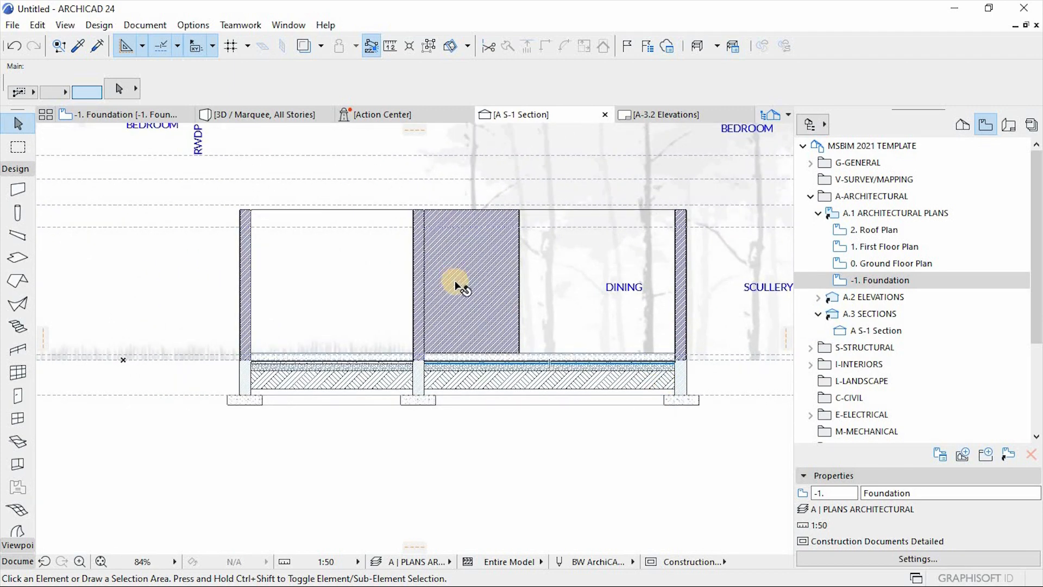
Step: Leave the section and open the 0. Ground Floor Plan, framing the whole house and the rectangular outline in front
{"action": "key", "text": "F2"}
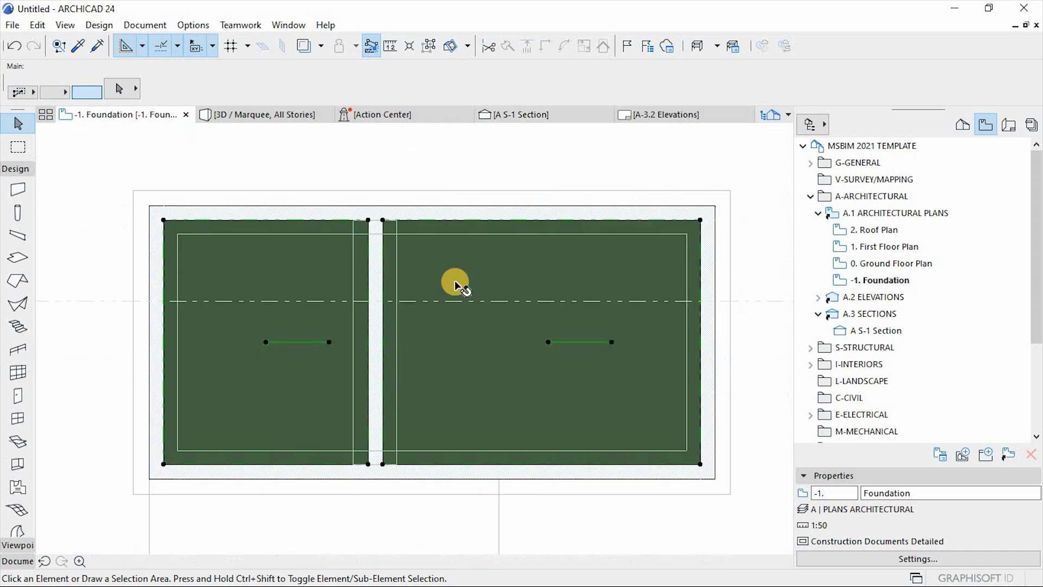
{"action": "double_click", "coordinate": [877, 265]}
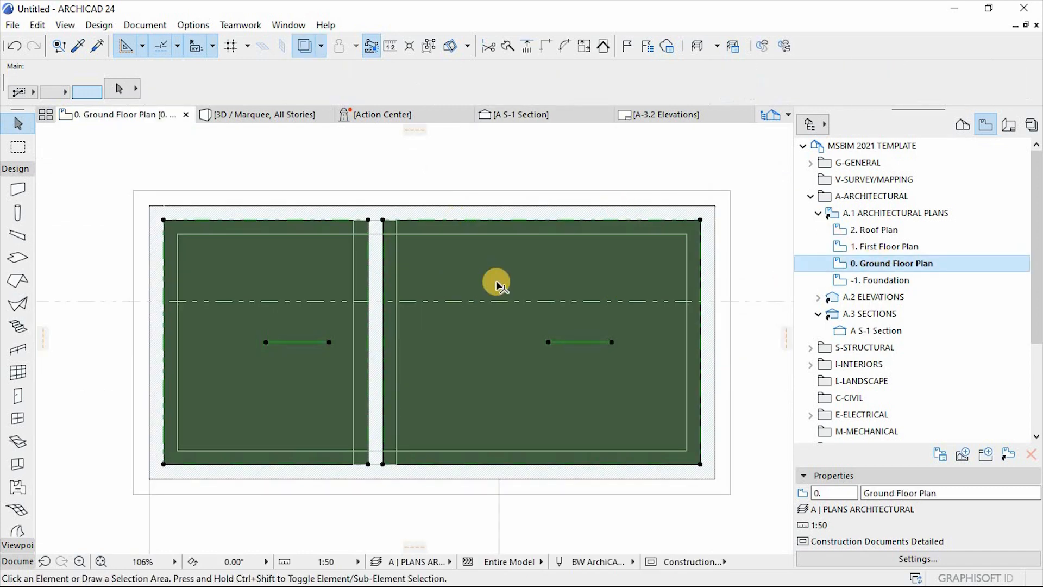
{"action": "scroll", "coordinate": [454, 268], "scroll_direction": "down", "scroll_amount": 2}
{"action": "scroll", "coordinate": [476, 371], "scroll_direction": "down", "scroll_amount": 3}
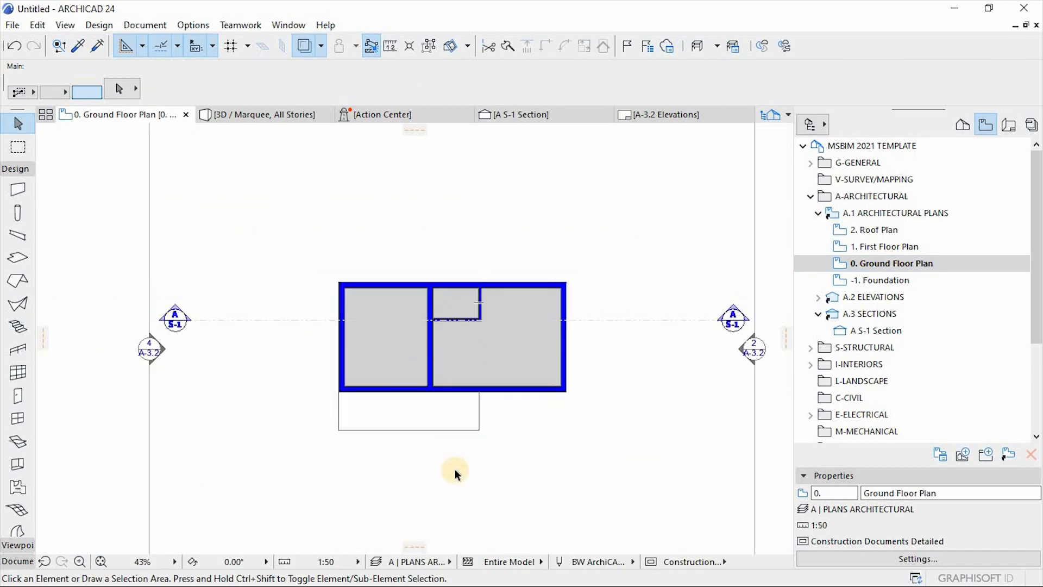
{"action": "scroll", "coordinate": [455, 468], "scroll_direction": "up", "scroll_amount": 2}
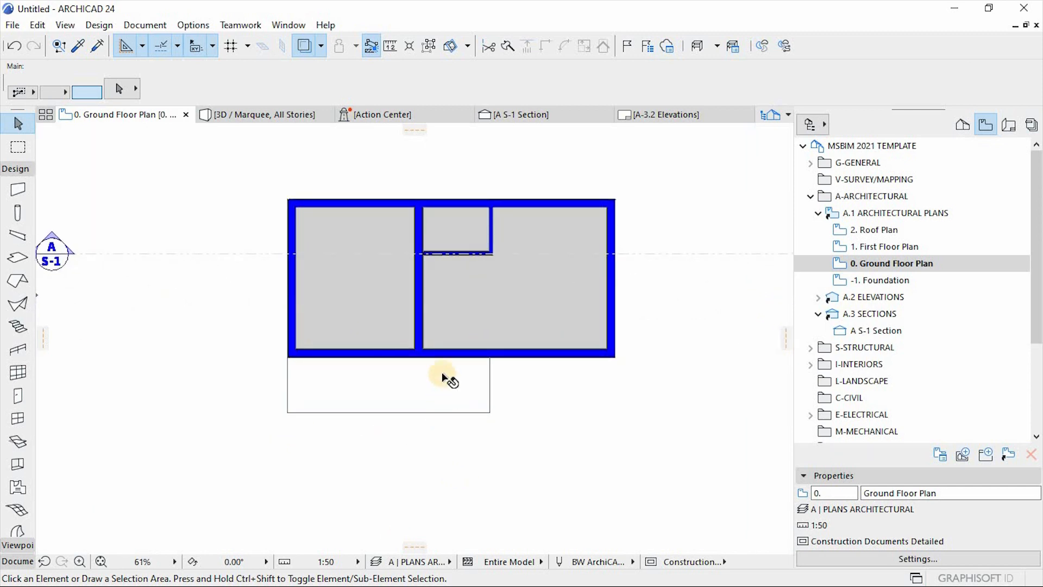
{"action": "scroll", "coordinate": [446, 347], "scroll_direction": "up", "scroll_amount": 1}
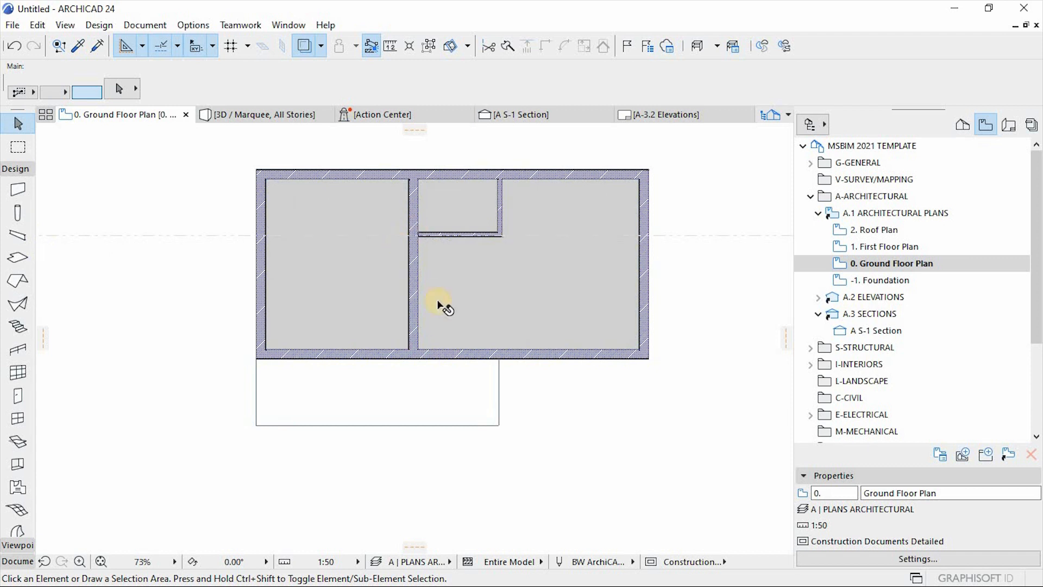
Step: Load the COLUMN SQUARE favorite and set the default column layer to B1010 | Columns.B10 SUPERSTRUCTURE
{"action": "left_click", "coordinate": [17, 212]}
{"action": "left_click", "coordinate": [135, 88]}
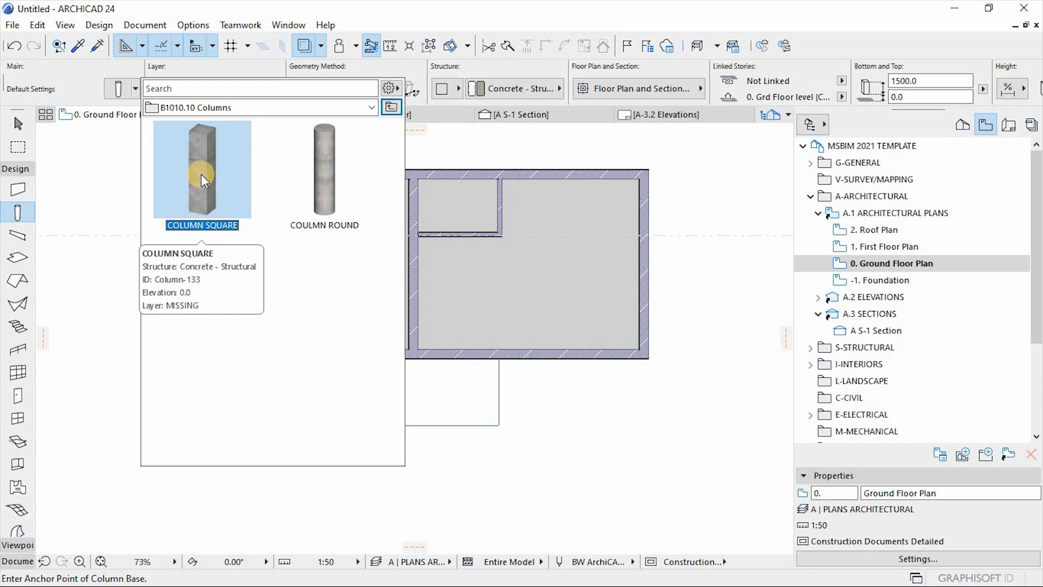
{"action": "double_click", "coordinate": [201, 174]}
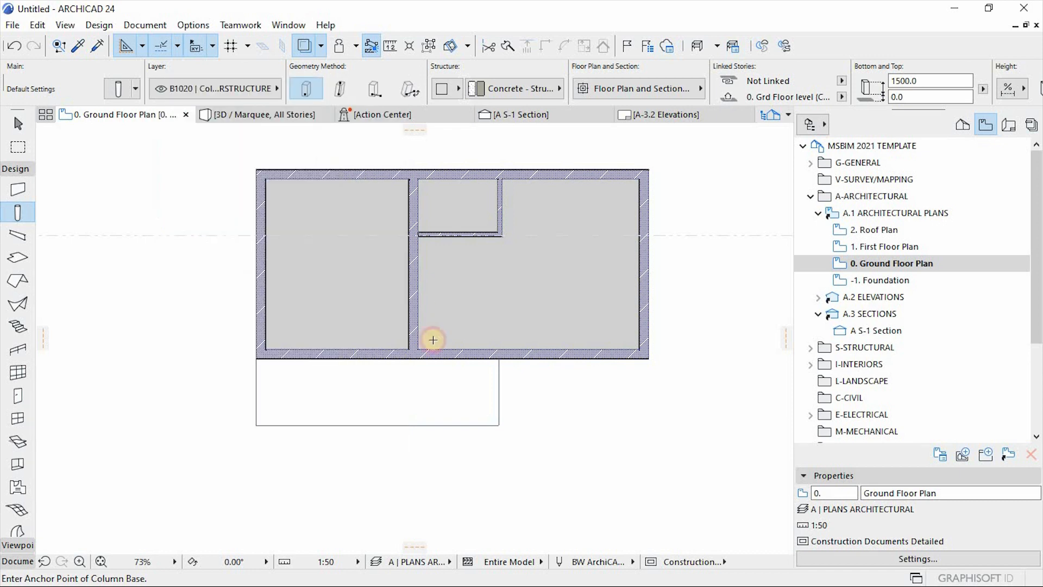
{"action": "left_click", "coordinate": [110, 91]}
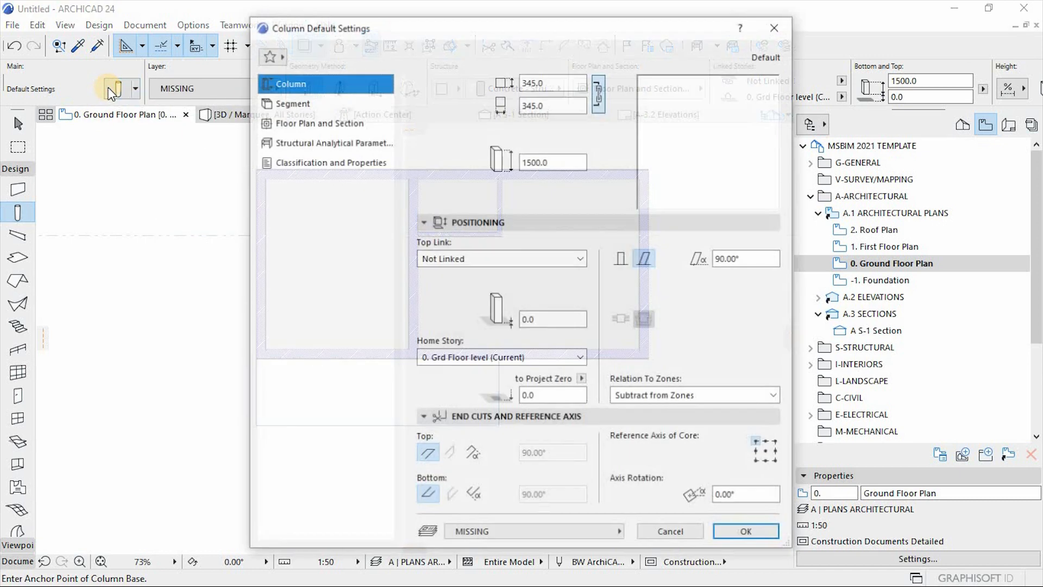
{"action": "left_click", "coordinate": [502, 525]}
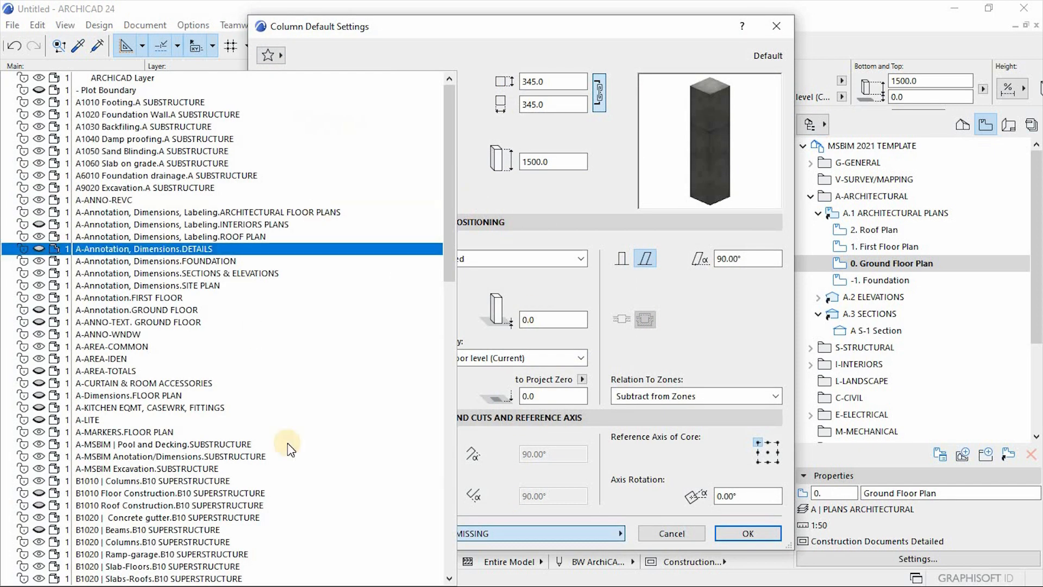
{"action": "left_click", "coordinate": [122, 480]}
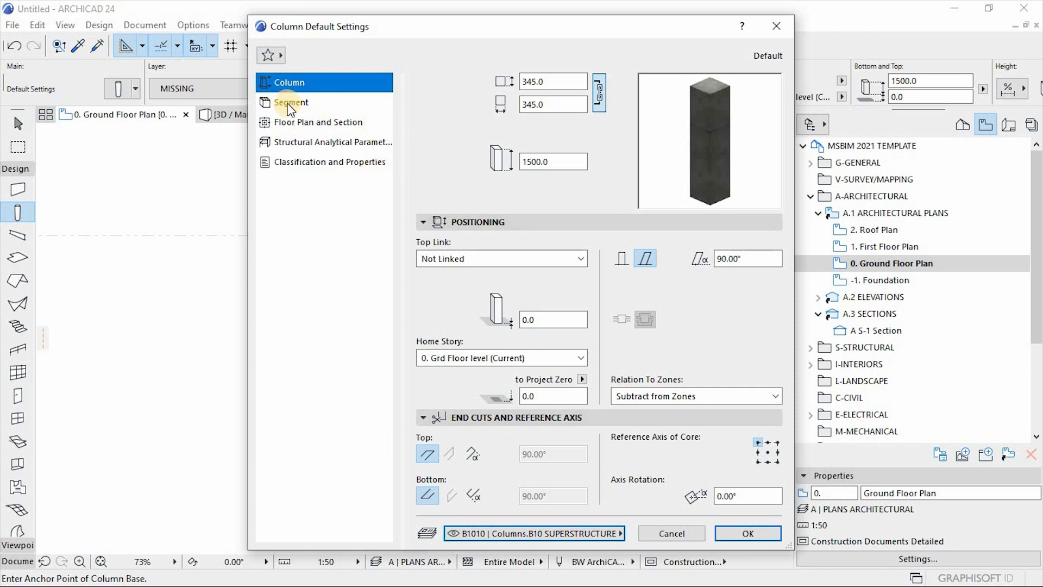
Step: Set the default column cross-section to 230 x 230 mm and accept the settings
{"action": "left_click", "coordinate": [515, 88]}
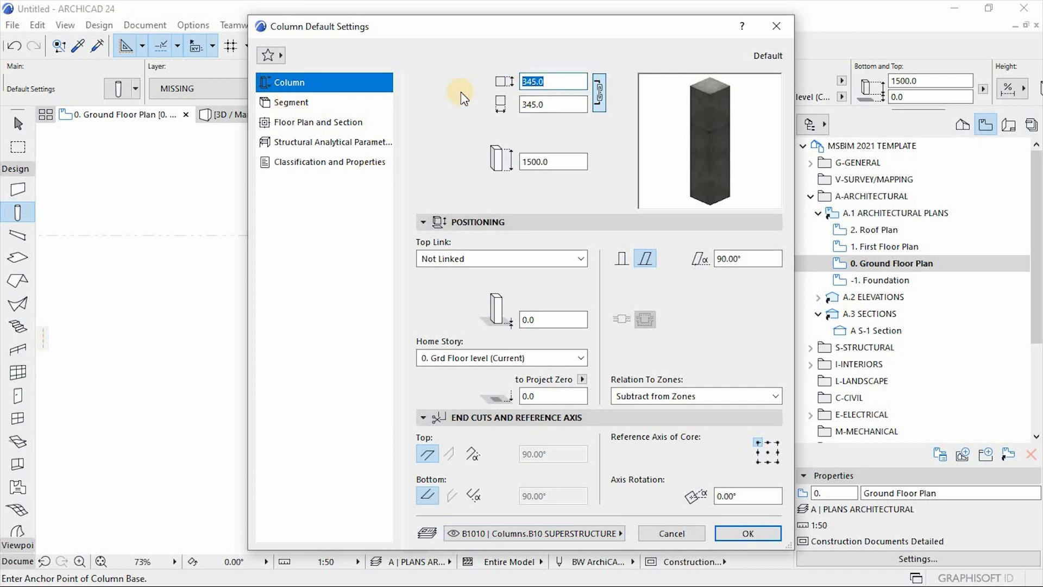
{"action": "type", "text": "230"}
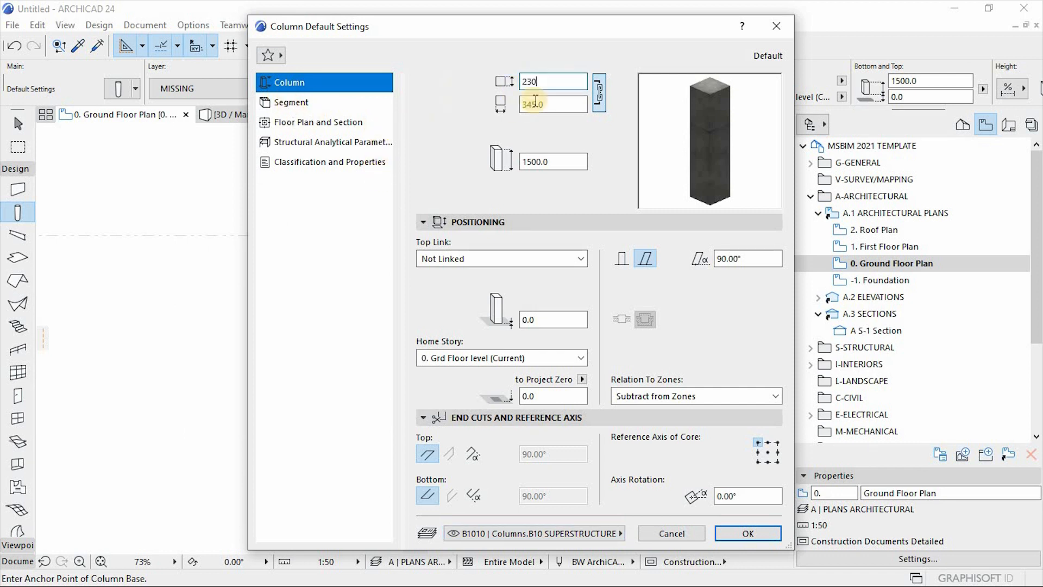
{"action": "left_click", "coordinate": [560, 109]}
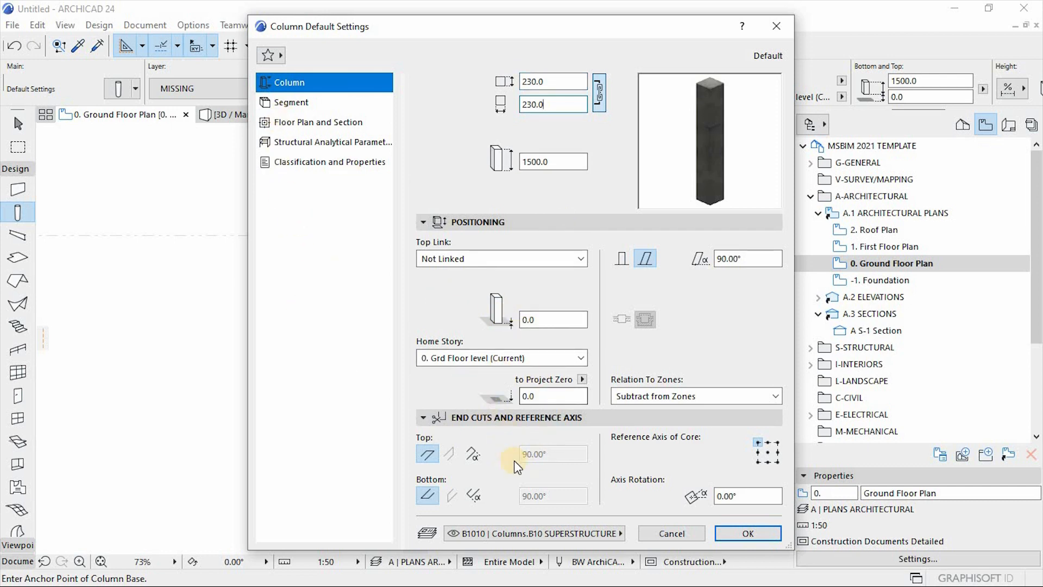
{"action": "left_click", "coordinate": [747, 532]}
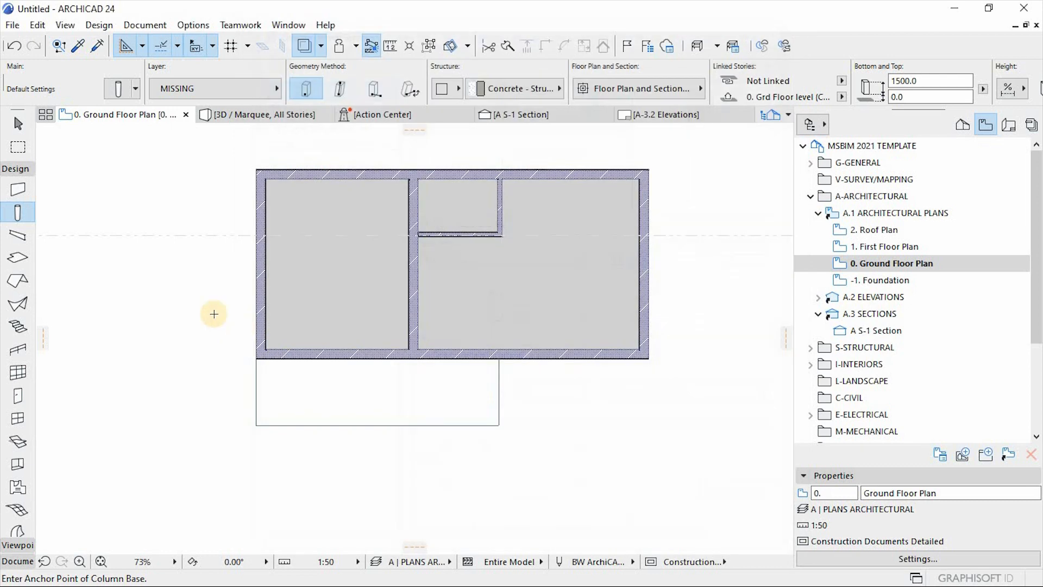
Step: Place a column at the front-left corner of the porch outline and move it up so it sits inside the outline
{"action": "left_click", "coordinate": [256, 425]}
{"action": "scroll", "coordinate": [255, 436], "scroll_direction": "up", "scroll_amount": 6}
{"action": "key", "text": "Escape"}
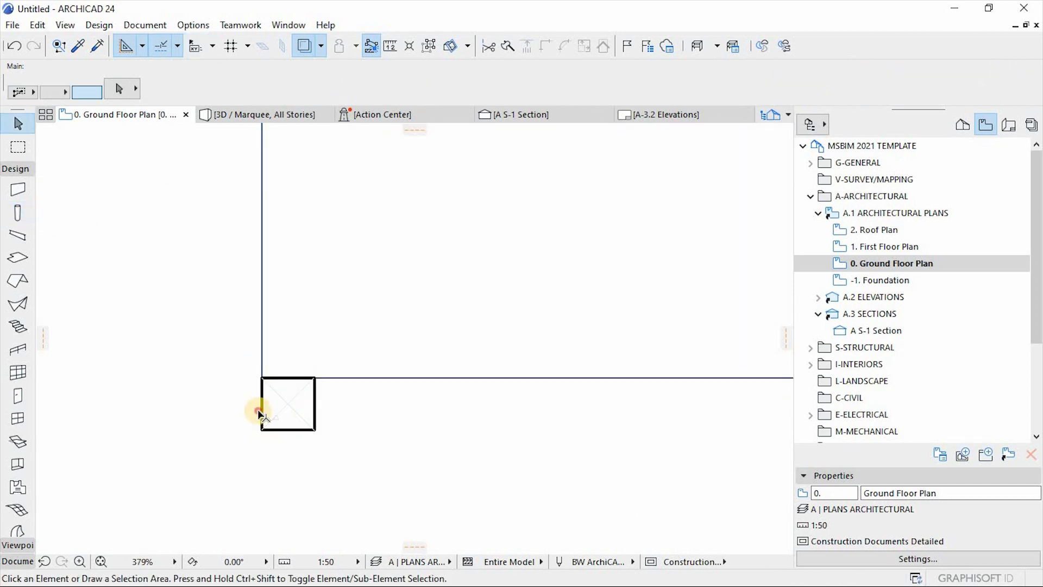
{"action": "left_click", "coordinate": [260, 412]}
{"action": "key", "text": "ctrl+d"}
{"action": "left_click", "coordinate": [261, 429]}
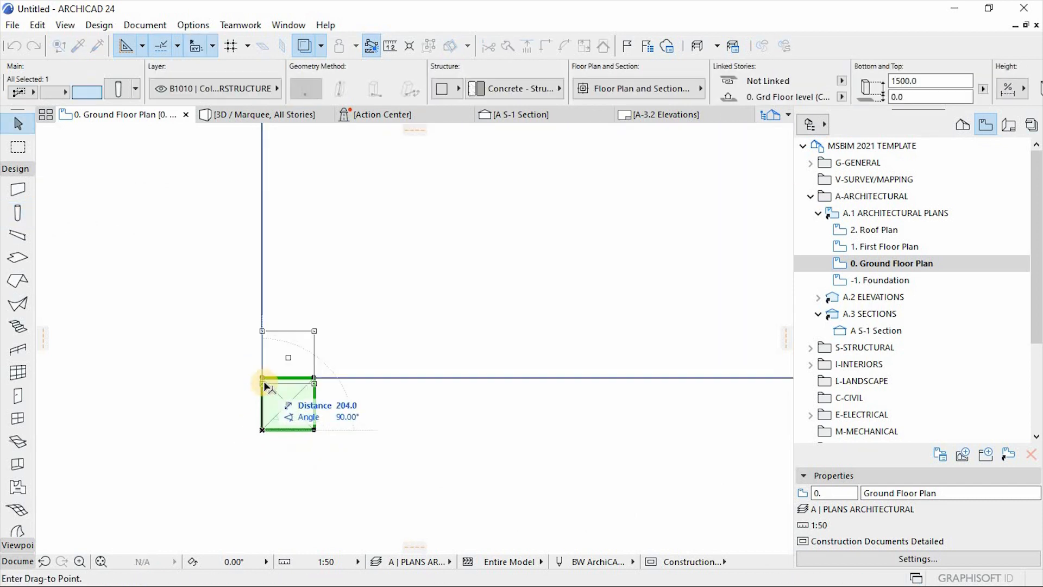
{"action": "left_click", "coordinate": [263, 379]}
{"action": "scroll", "coordinate": [254, 392], "scroll_direction": "down", "scroll_amount": 3}
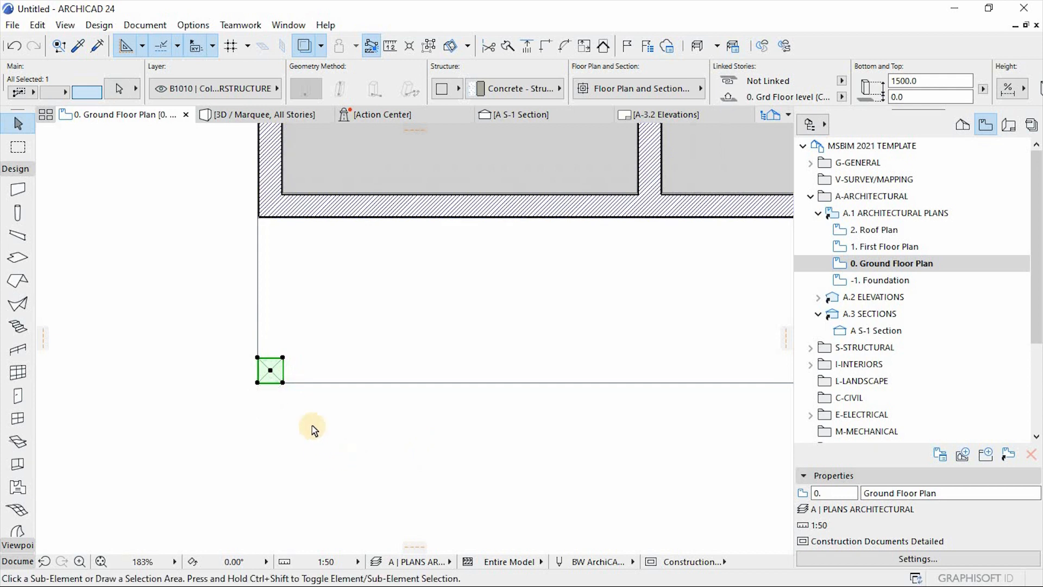
Step: Copy the corner column along the outline's front edge into the opposite front corner
{"action": "key", "text": "ctrl+shift+d"}
{"action": "left_click", "coordinate": [283, 384]}
{"action": "scroll", "coordinate": [229, 396], "scroll_direction": "down", "scroll_amount": 3}
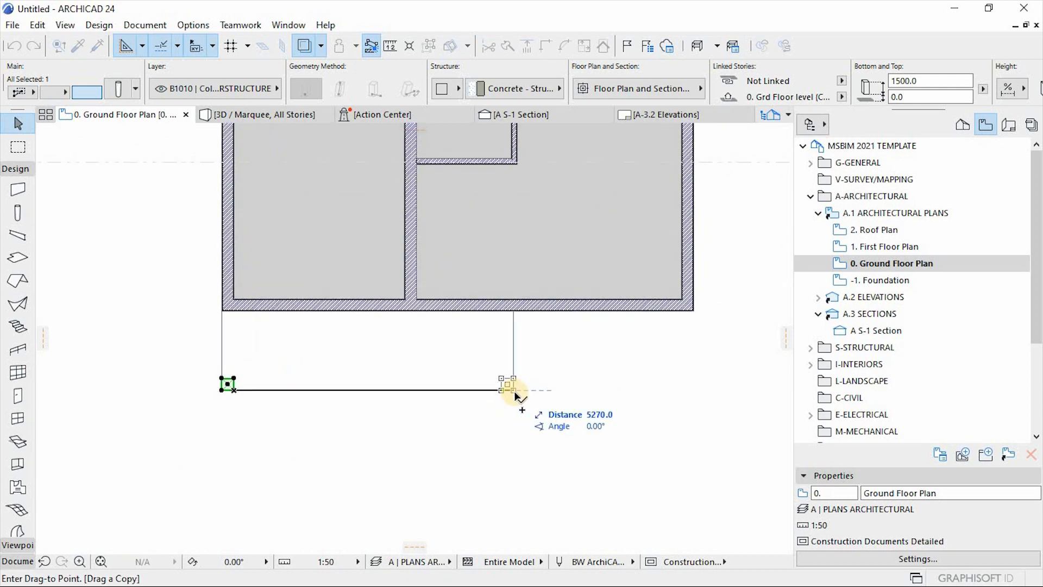
{"action": "left_click", "coordinate": [513, 390]}
Step: Copy a column onto the front edge in line with the interior wall and set the height of all three columns to 2500 mm
{"action": "key", "text": "ctrl+shift+d"}
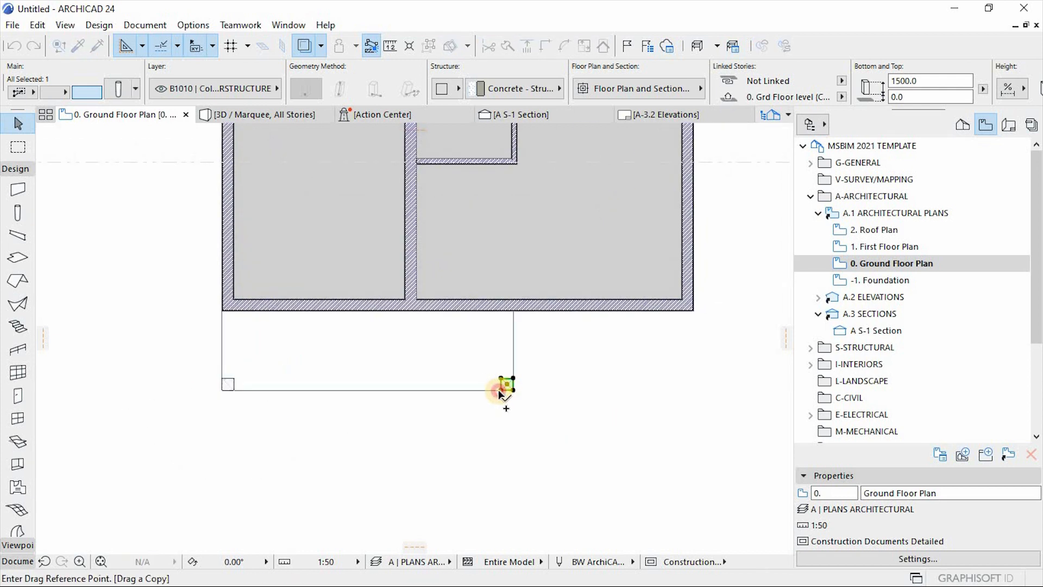
{"action": "left_click", "coordinate": [499, 390]}
{"action": "key", "text": "Escape"}
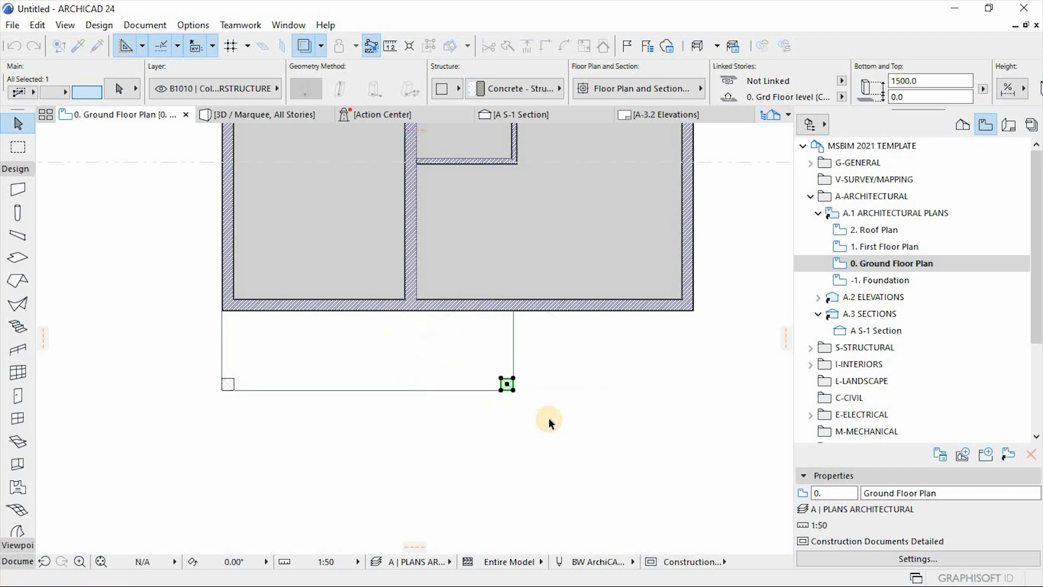
{"action": "left_click", "coordinate": [501, 380], "text": "shift"}
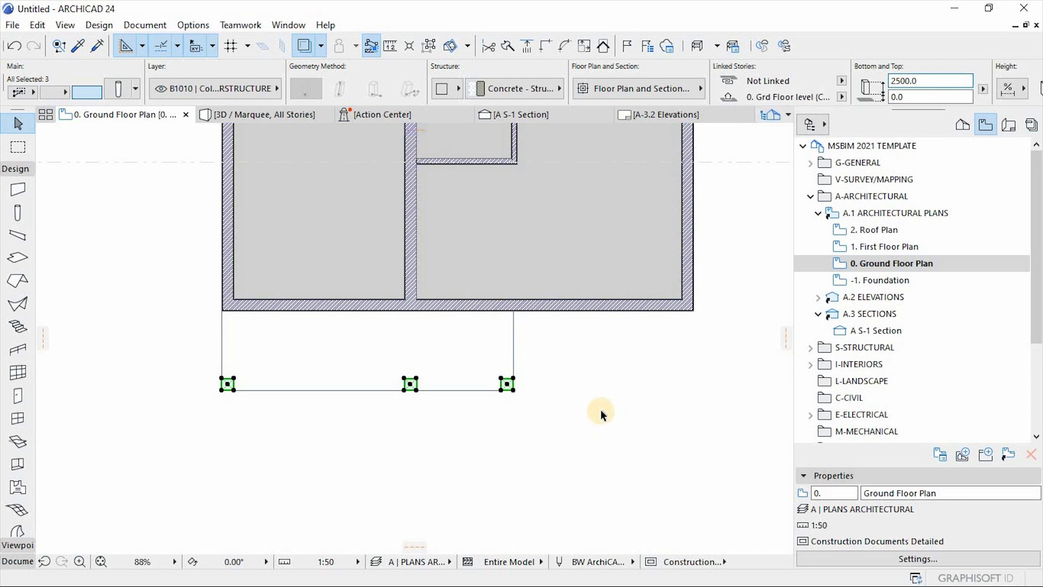
Step: In the 3D view, change the home story of the three porch columns to -1. Foundation level
{"action": "key", "text": "F3"}
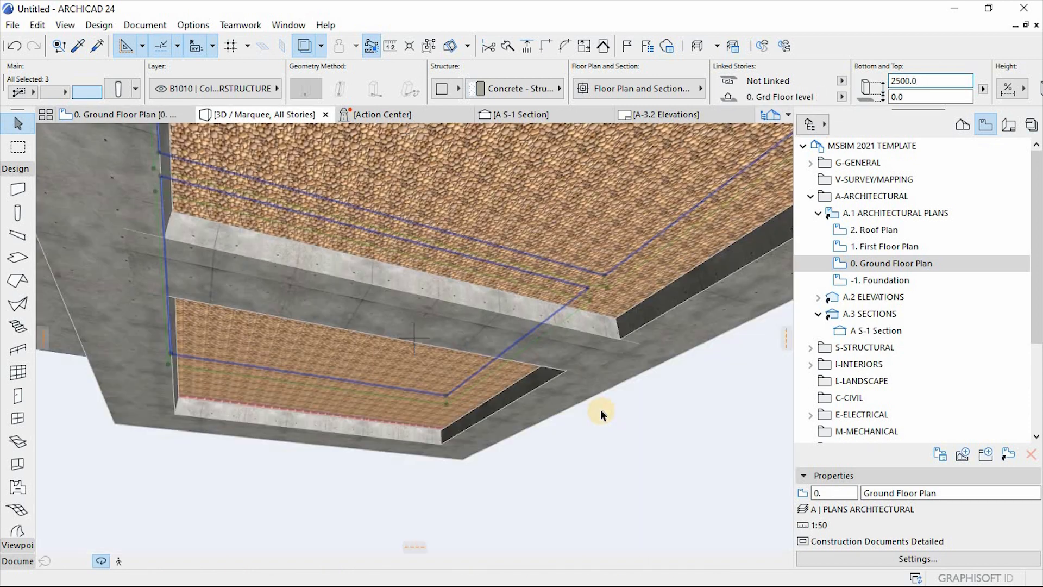
{"action": "left_click_drag", "start_coordinate": [598, 442], "coordinate": [418, 397]}
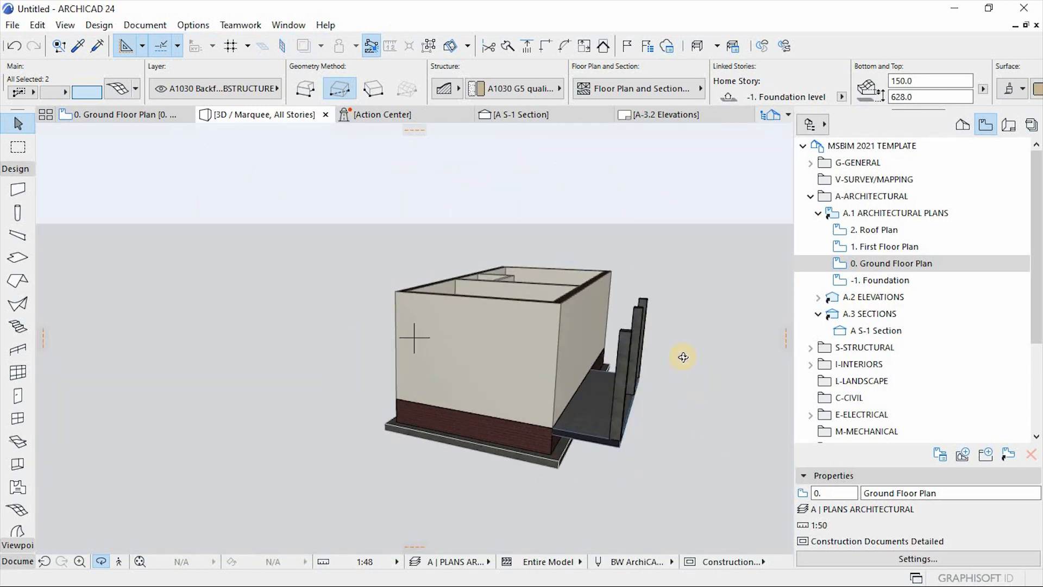
{"action": "left_click", "coordinate": [639, 305]}
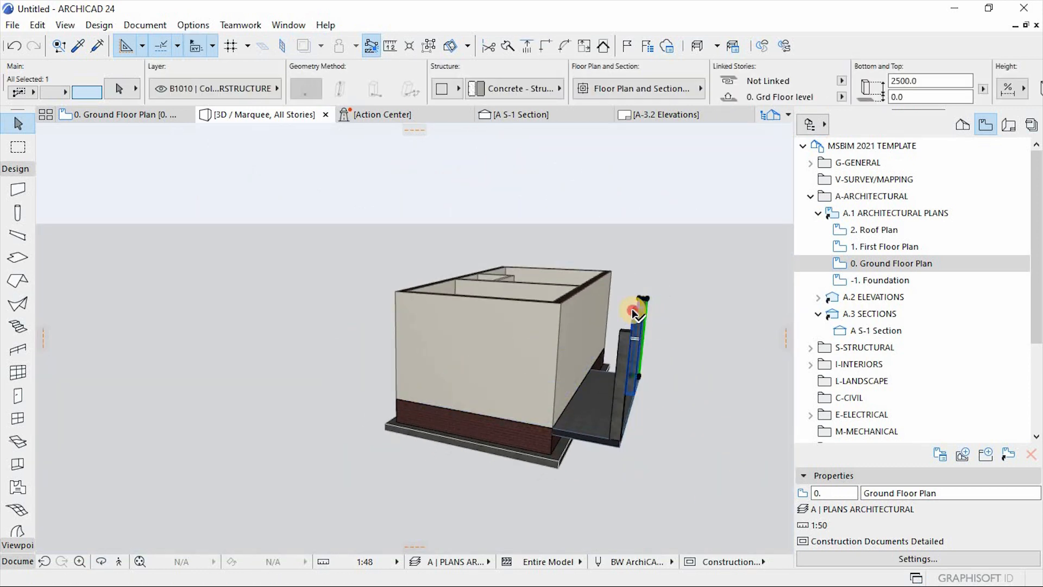
{"action": "left_click", "coordinate": [632, 310], "text": "shift"}
{"action": "left_click", "coordinate": [620, 333], "text": "shift"}
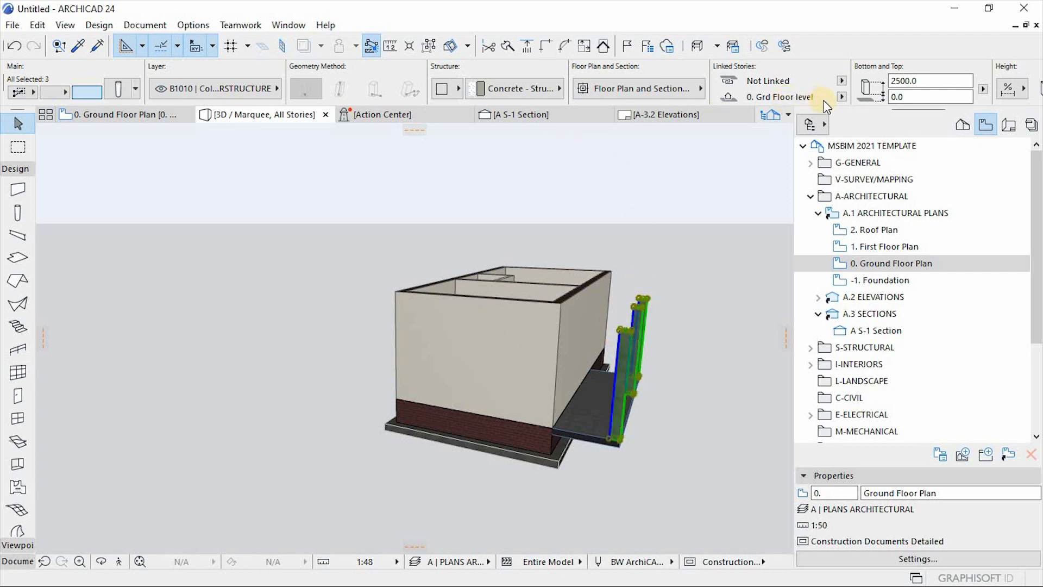
{"action": "left_click", "coordinate": [842, 97]}
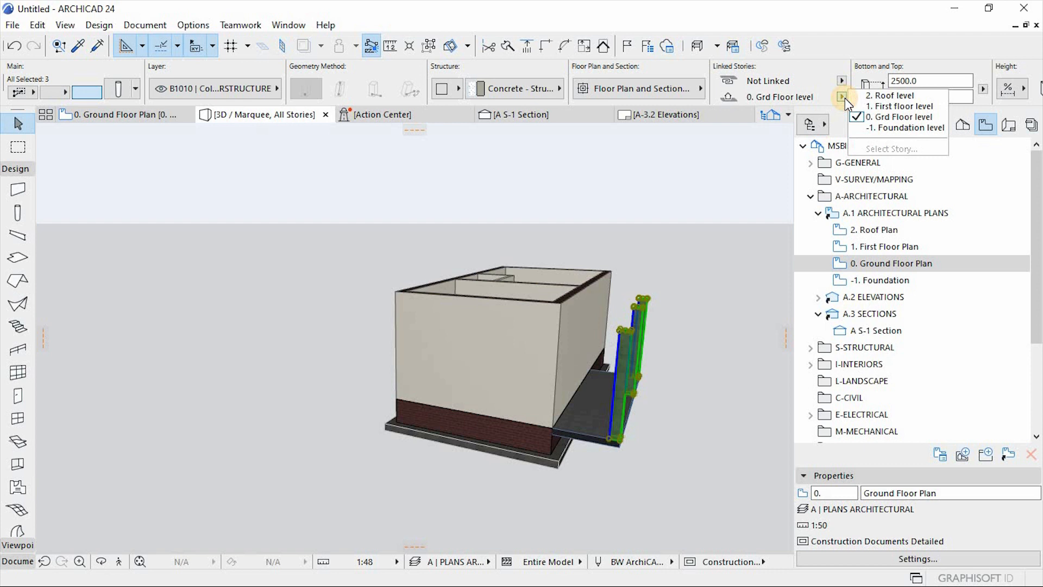
{"action": "left_click", "coordinate": [889, 128]}
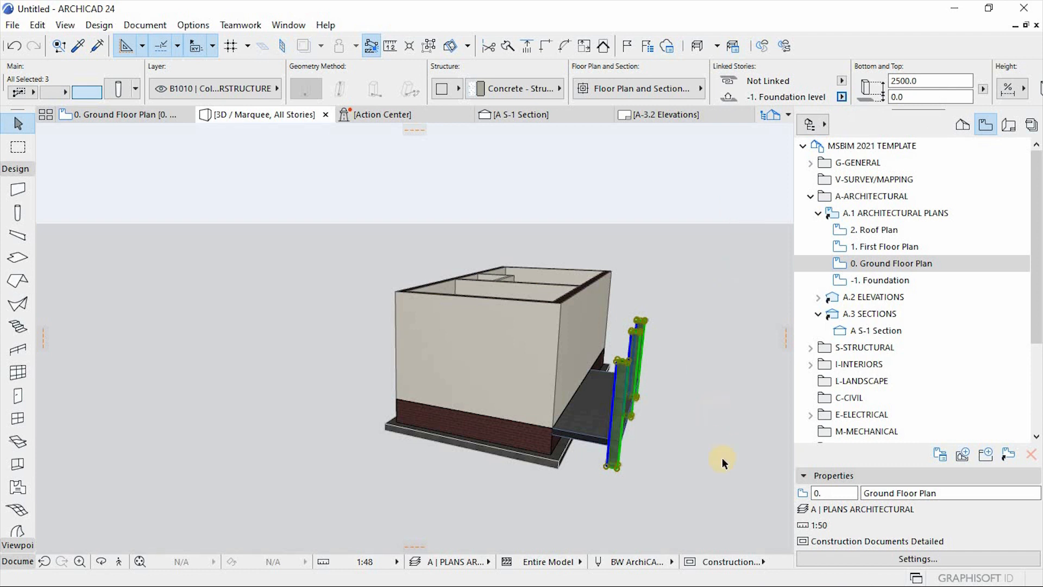
{"action": "scroll", "coordinate": [722, 457], "scroll_direction": "up", "scroll_amount": 5}
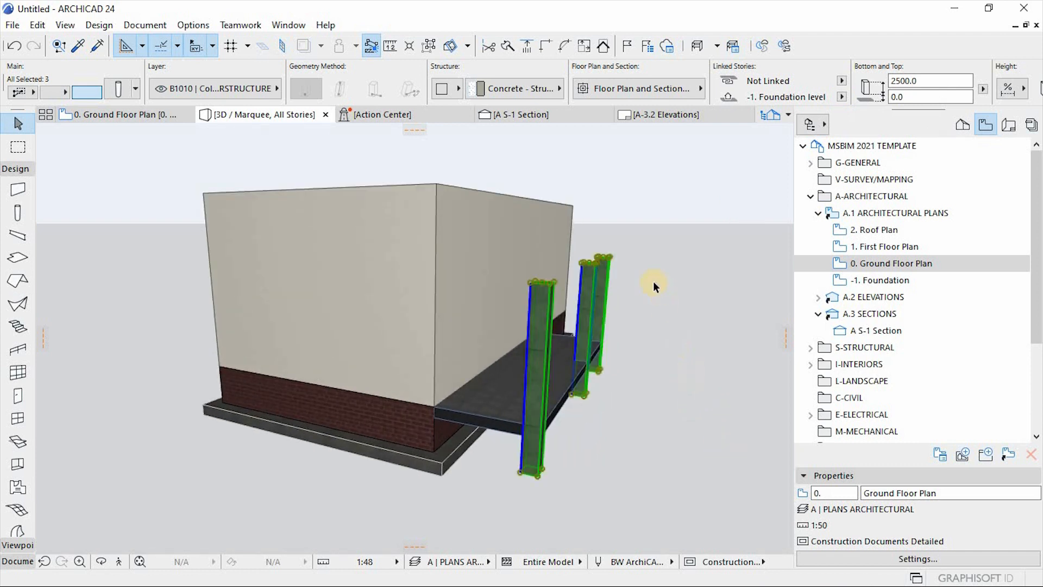
{"action": "middle_click_drag", "start_coordinate": [594, 295], "coordinate": [440, 438], "text": "shift"}
{"action": "middle_click_drag", "start_coordinate": [569, 463], "coordinate": [501, 414], "text": "shift"}
Step: Open the -1. Foundation plan and draw a footing beam matching the house footing along the front-left column's outer side
{"action": "key", "text": "F2"}
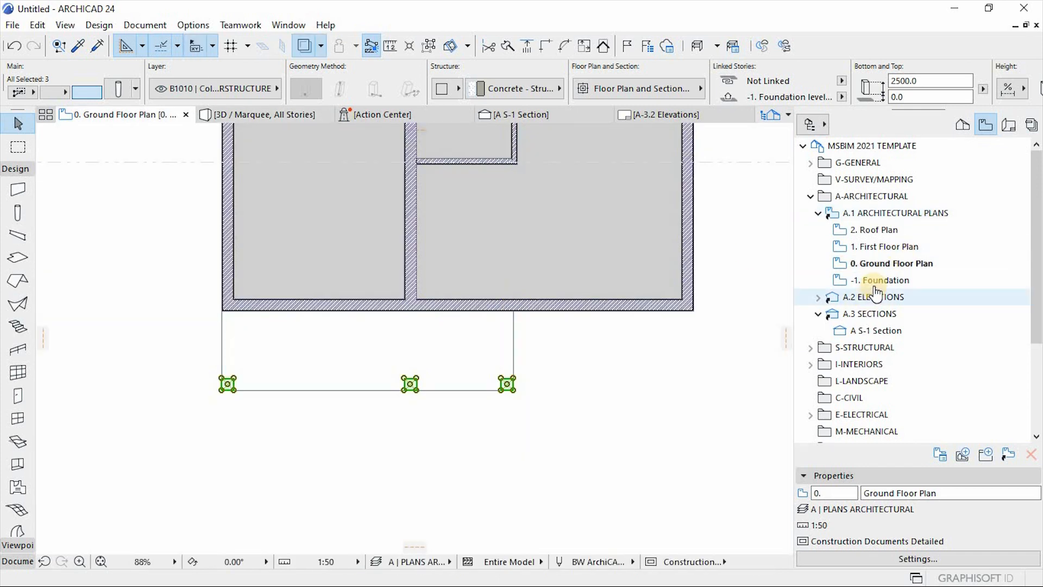
{"action": "double_click", "coordinate": [869, 280]}
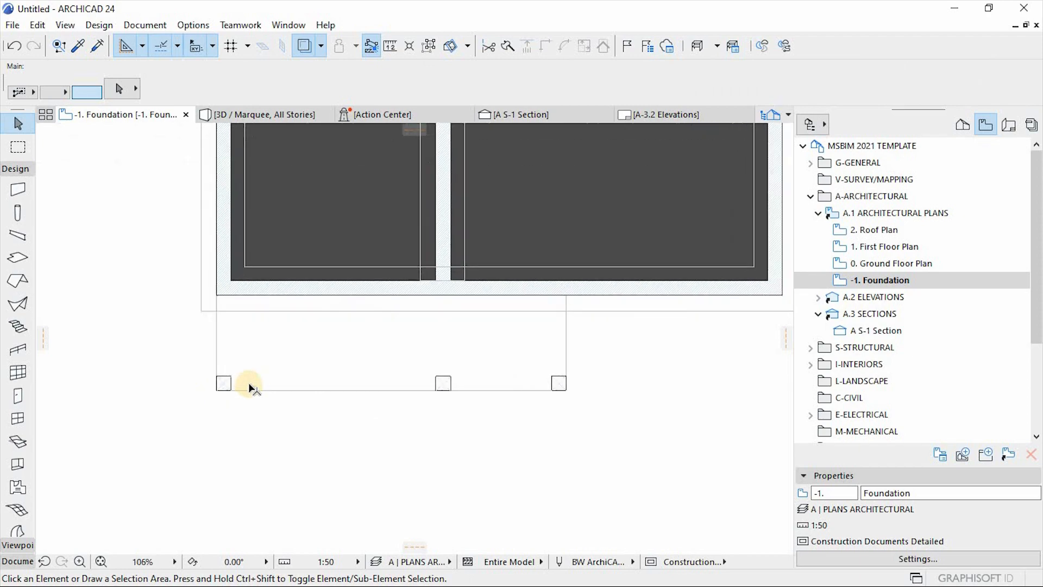
{"action": "scroll", "coordinate": [228, 293], "scroll_direction": "up", "scroll_amount": 4}
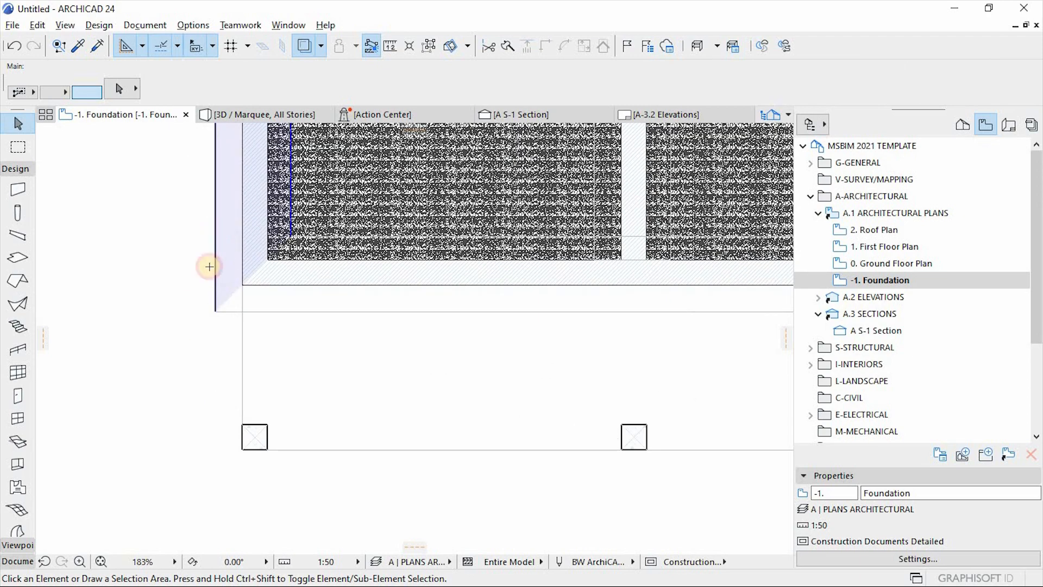
{"action": "left_click", "coordinate": [209, 267], "text": "alt"}
{"action": "left_click", "coordinate": [243, 449]}
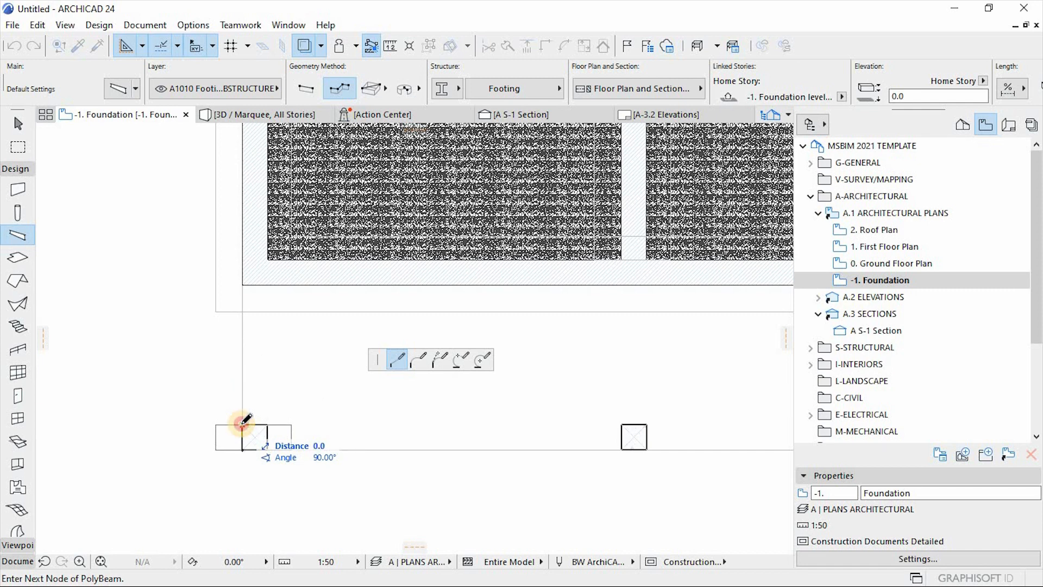
{"action": "double_click", "coordinate": [242, 424]}
Step: Stretch the new footing beam under the front-left column toward the house to a length of 400 mm
{"action": "scroll", "coordinate": [227, 461], "scroll_direction": "up", "scroll_amount": 5}
{"action": "left_click", "coordinate": [246, 385], "text": "shift"}
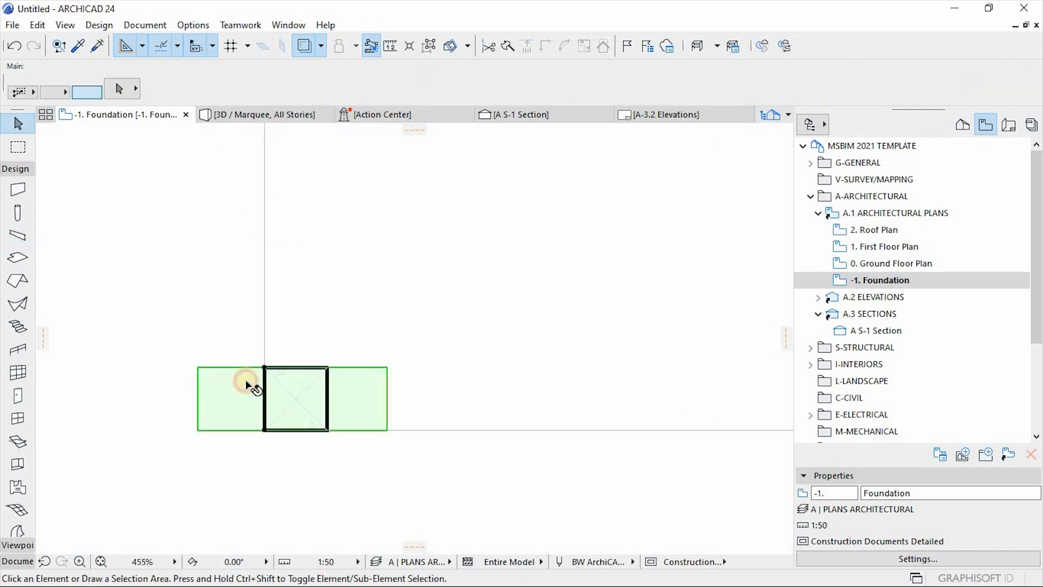
{"action": "left_click", "coordinate": [263, 367]}
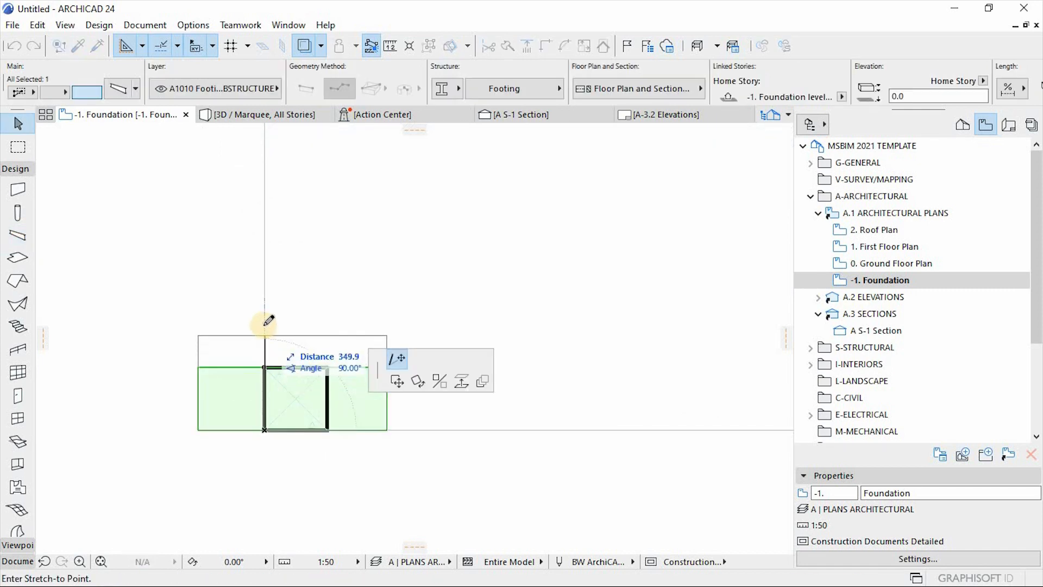
{"action": "type", "text": "230"}
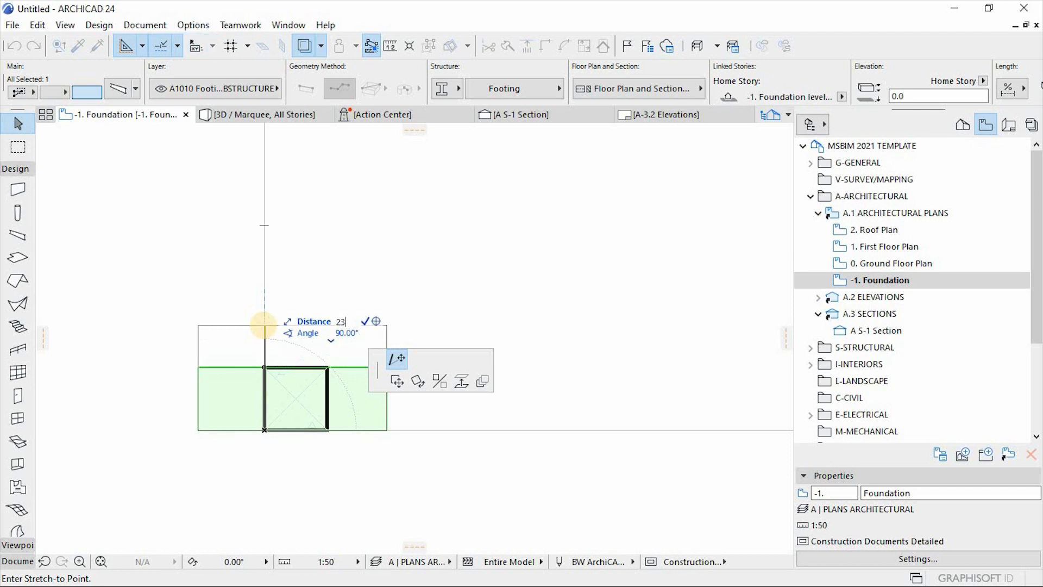
{"action": "key", "text": "Return"}
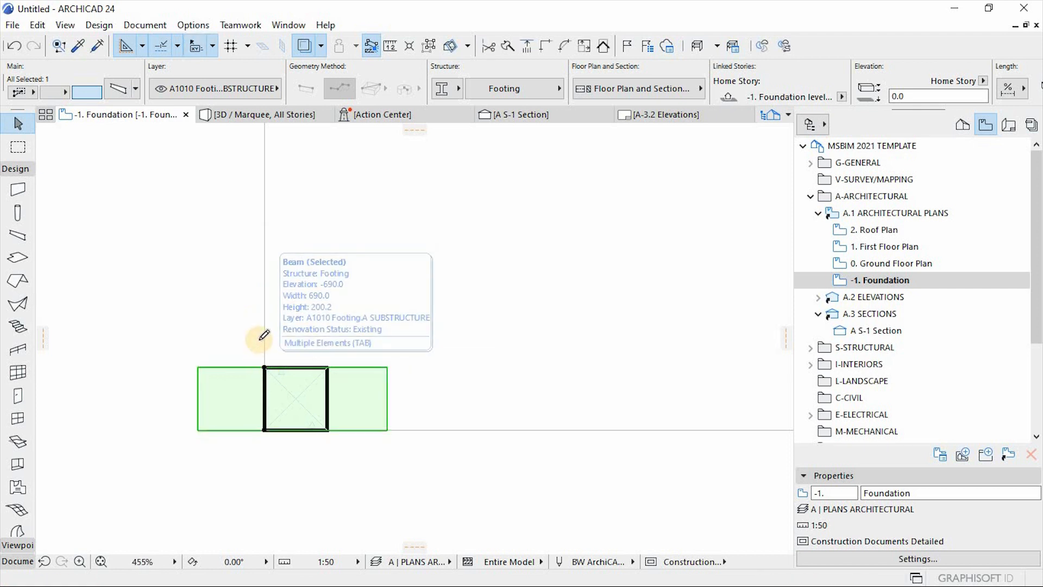
{"action": "left_click", "coordinate": [265, 368]}
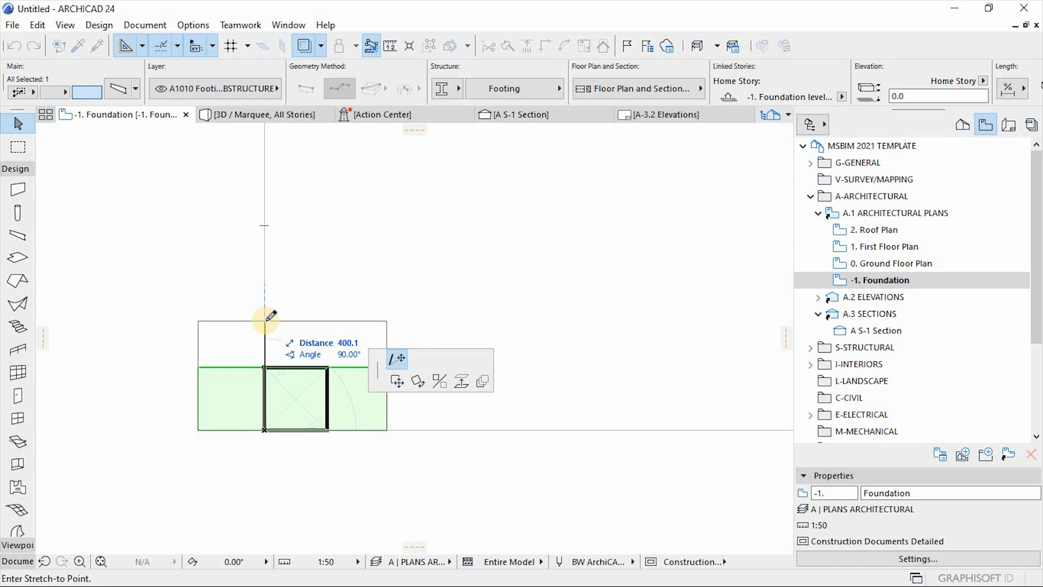
{"action": "type", "text": "400"}
{"action": "key", "text": "Return"}
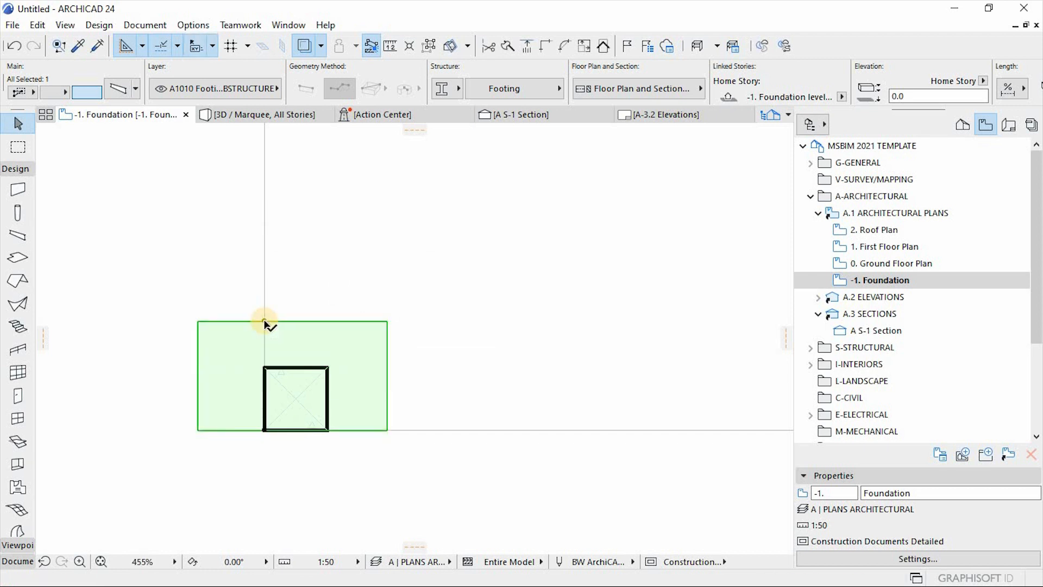
Step: Move the footing under the front-left column a short distance outward, away from the house
{"action": "key", "text": "ctrl+d"}
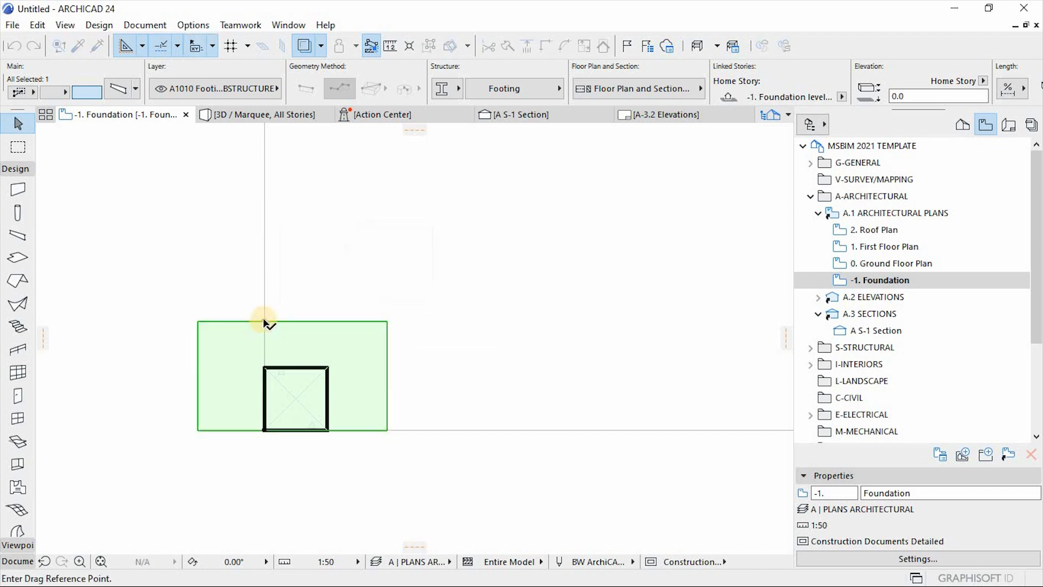
{"action": "left_click", "coordinate": [265, 321]}
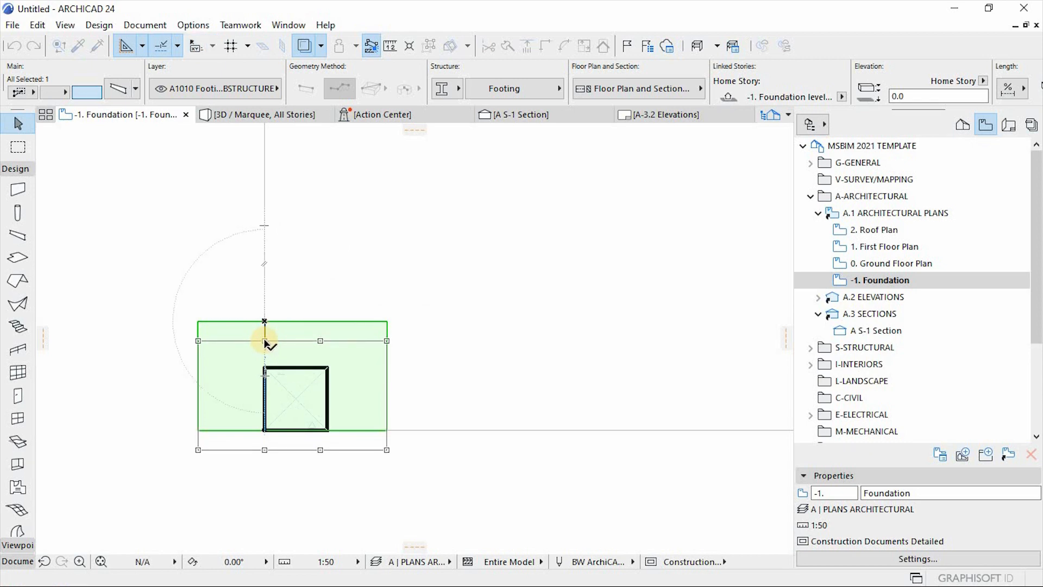
{"action": "left_click", "coordinate": [266, 341]}
{"action": "scroll", "coordinate": [202, 416], "scroll_direction": "down", "scroll_amount": 4}
{"action": "scroll", "coordinate": [204, 419], "scroll_direction": "up", "scroll_amount": 3}
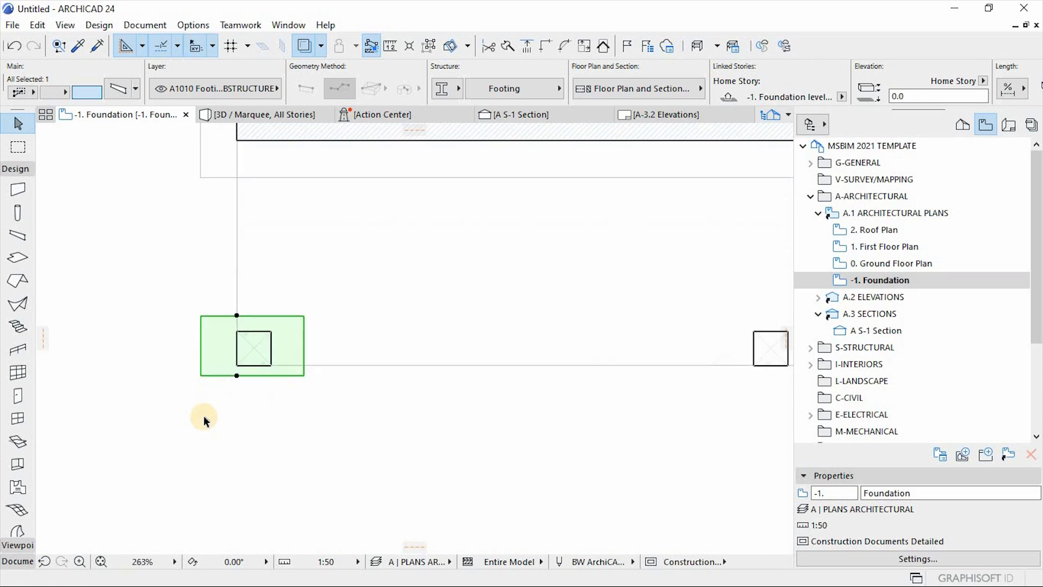
Step: Stretch the footing's outer end away from the house to 500 mm and centre the footing on the front-left column
{"action": "left_click", "coordinate": [246, 365]}
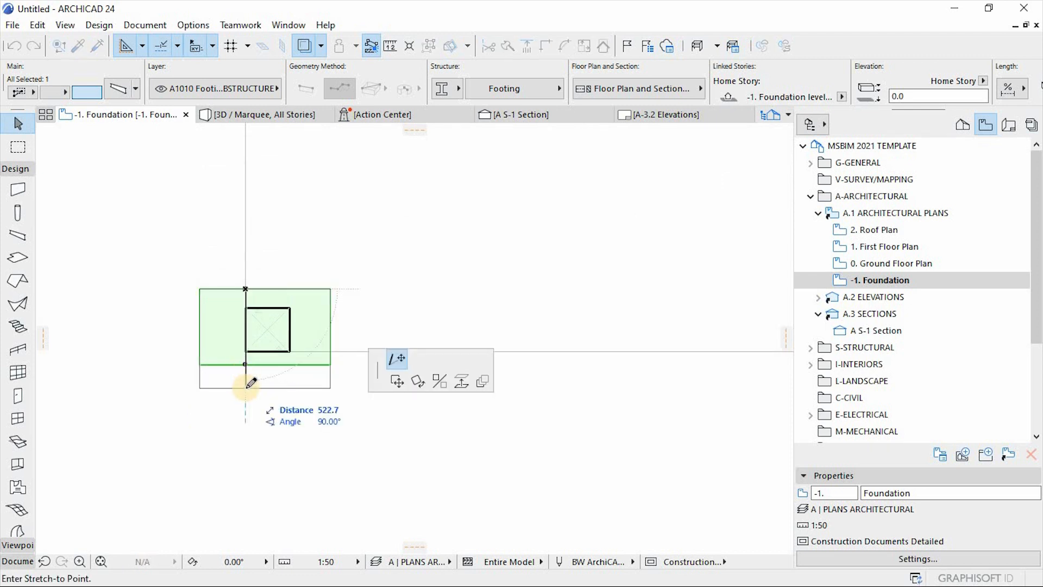
{"action": "type", "text": "500"}
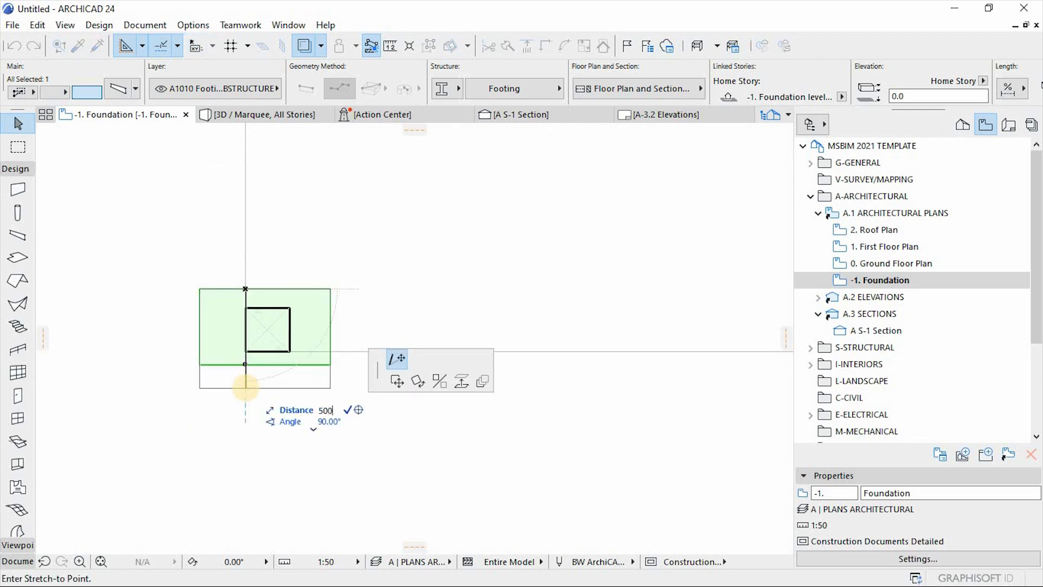
{"action": "key", "text": "Return"}
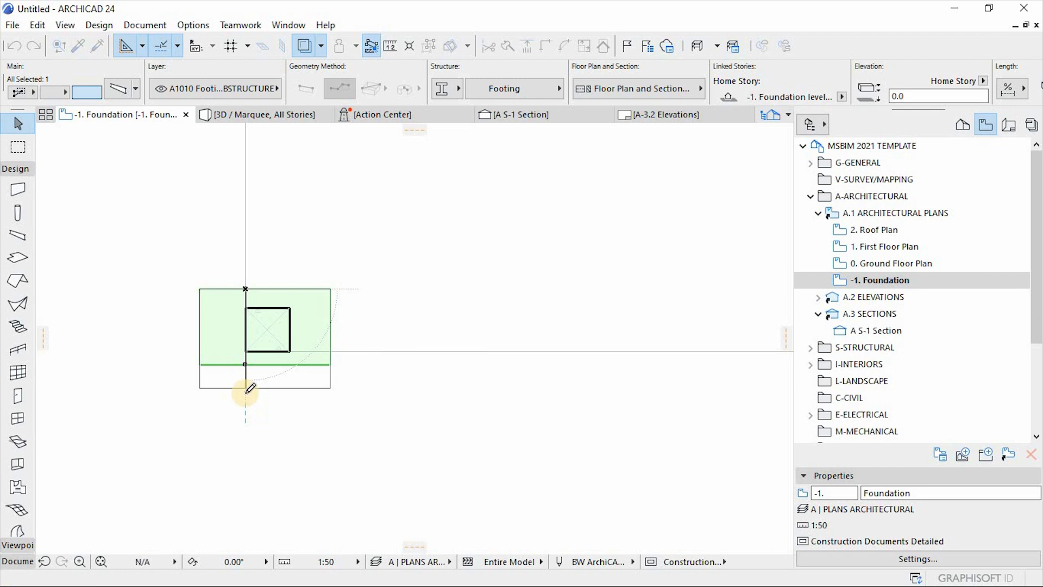
{"action": "scroll", "coordinate": [239, 326], "scroll_direction": "up", "scroll_amount": 2}
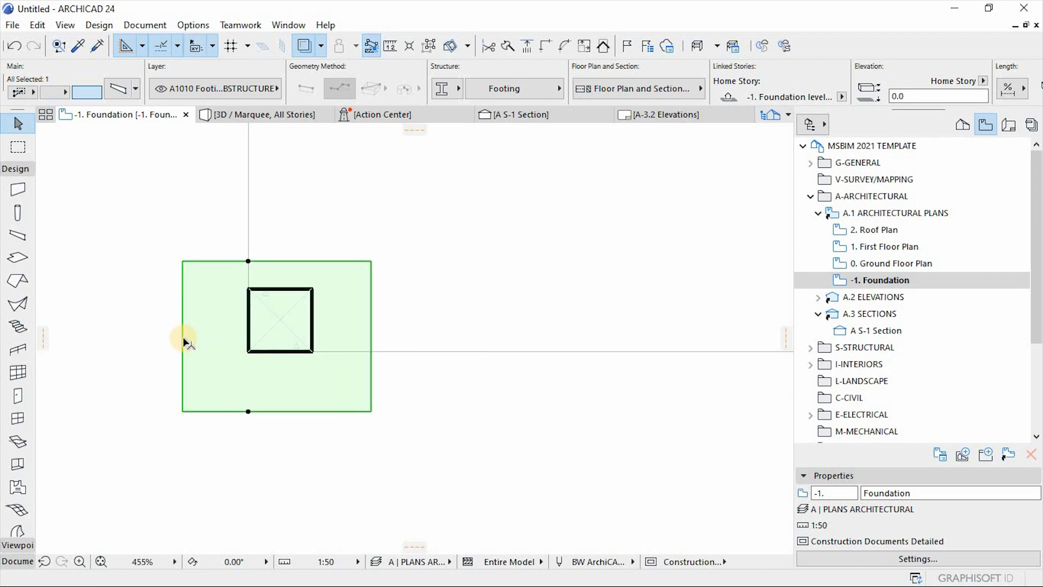
{"action": "key", "text": "ctrl+d"}
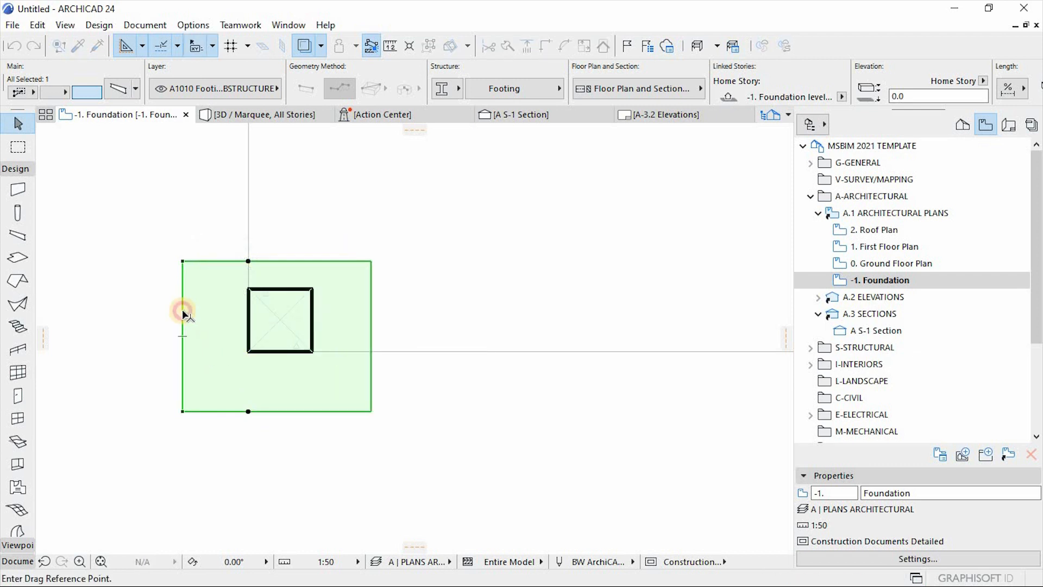
{"action": "left_click", "coordinate": [184, 312]}
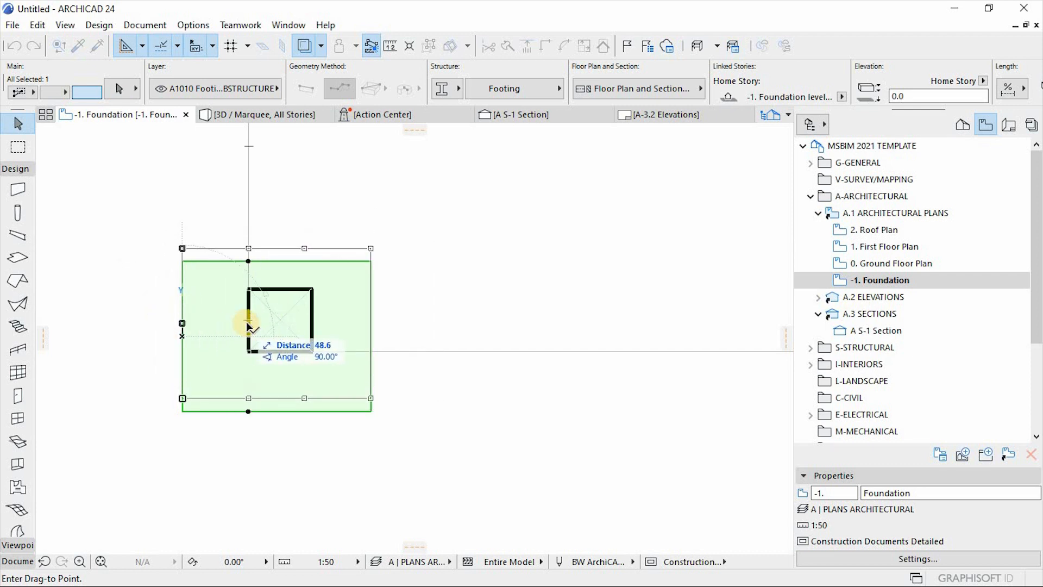
{"action": "left_click", "coordinate": [248, 325]}
{"action": "scroll", "coordinate": [197, 348], "scroll_direction": "down", "scroll_amount": 5}
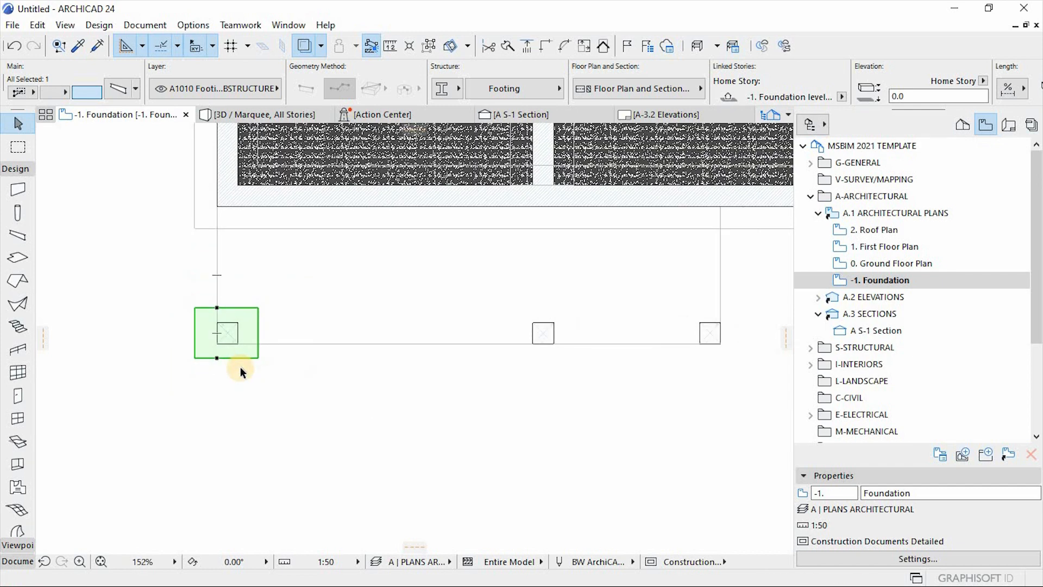
Step: Copy the footing to the other two porch columns, using the matching column corners as reference points
{"action": "key", "text": "ctrl+d"}
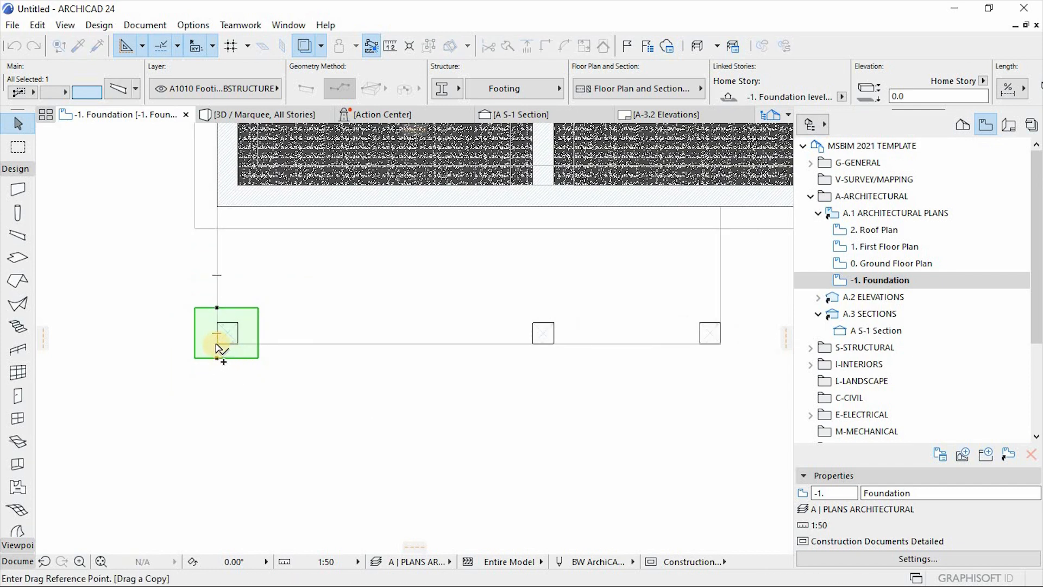
{"action": "left_click", "coordinate": [217, 343]}
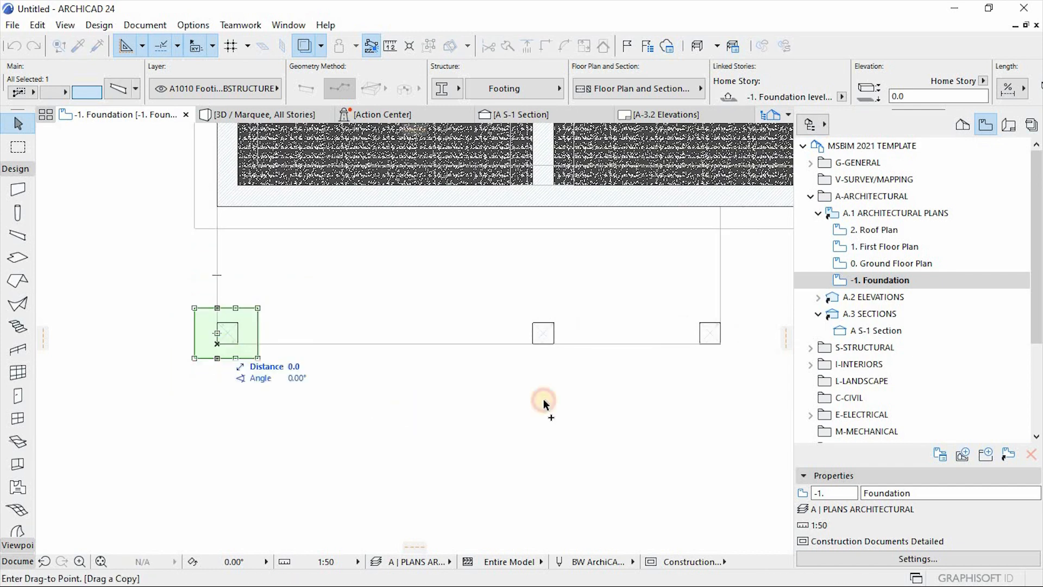
{"action": "left_click", "coordinate": [534, 343]}
{"action": "key", "text": "ctrl+shift+d"}
{"action": "left_click", "coordinate": [533, 343]}
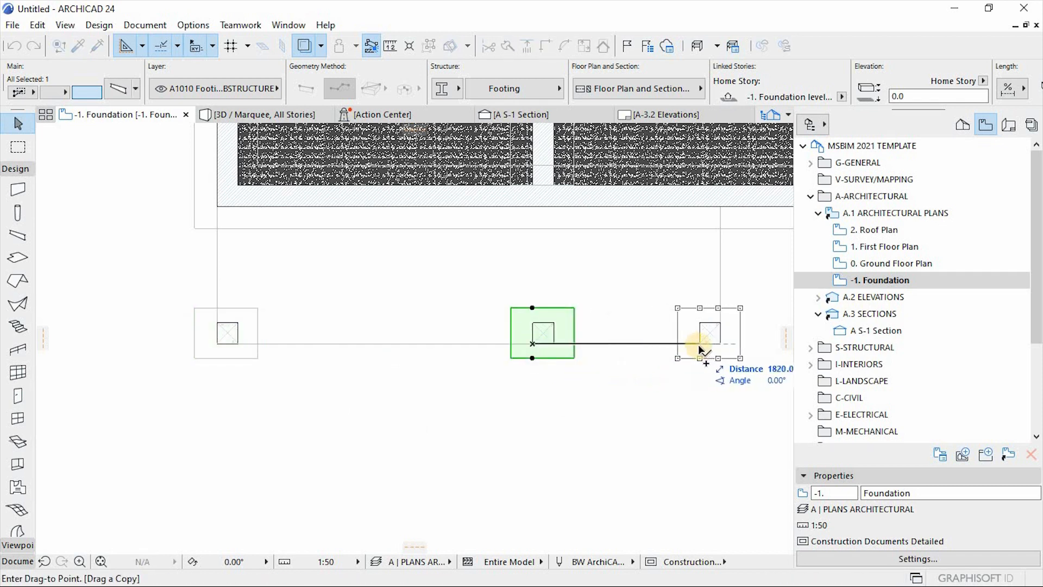
{"action": "left_click", "coordinate": [700, 346]}
{"action": "scroll", "coordinate": [514, 342], "scroll_direction": "down", "scroll_amount": 2}
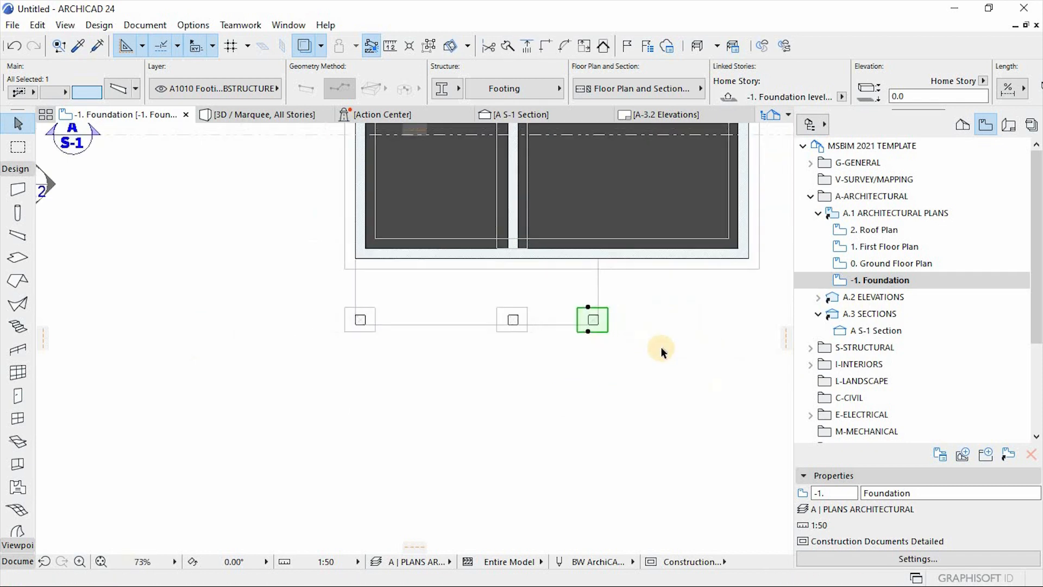
Step: Check the three column footings together in plan and examine the porch columns and footings from several angles in 3D
{"action": "left_click", "coordinate": [513, 409]}
{"action": "left_click", "coordinate": [601, 337]}
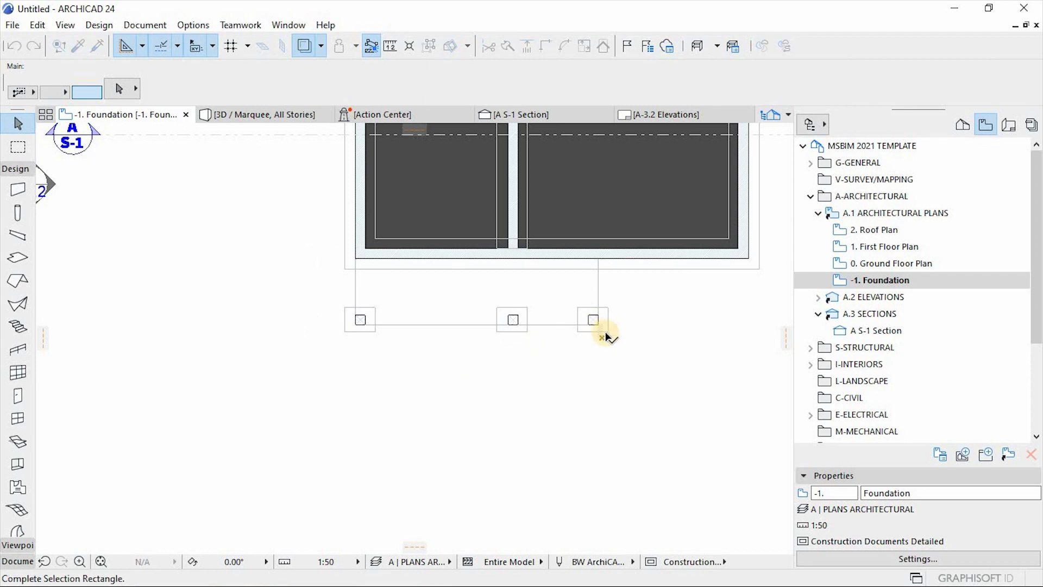
{"action": "left_click", "coordinate": [514, 341]}
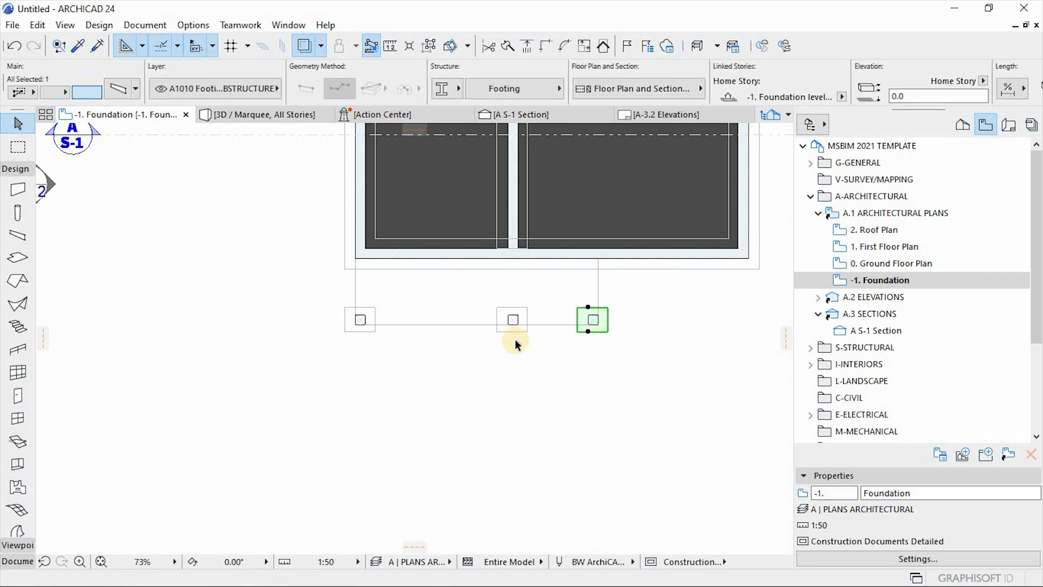
{"action": "left_click", "coordinate": [366, 337], "text": "shift"}
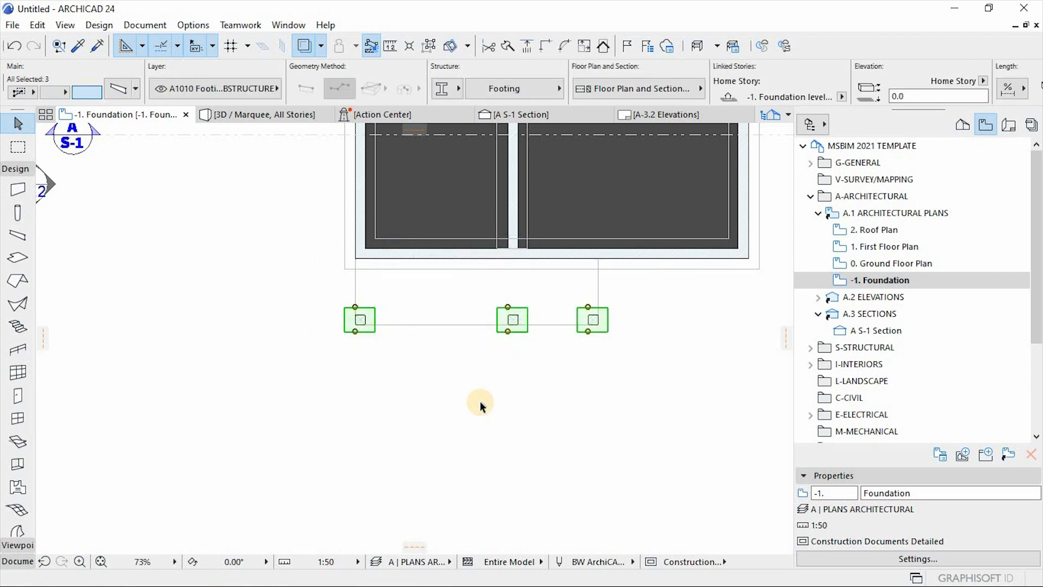
{"action": "scroll", "coordinate": [462, 312], "scroll_direction": "up", "scroll_amount": 3}
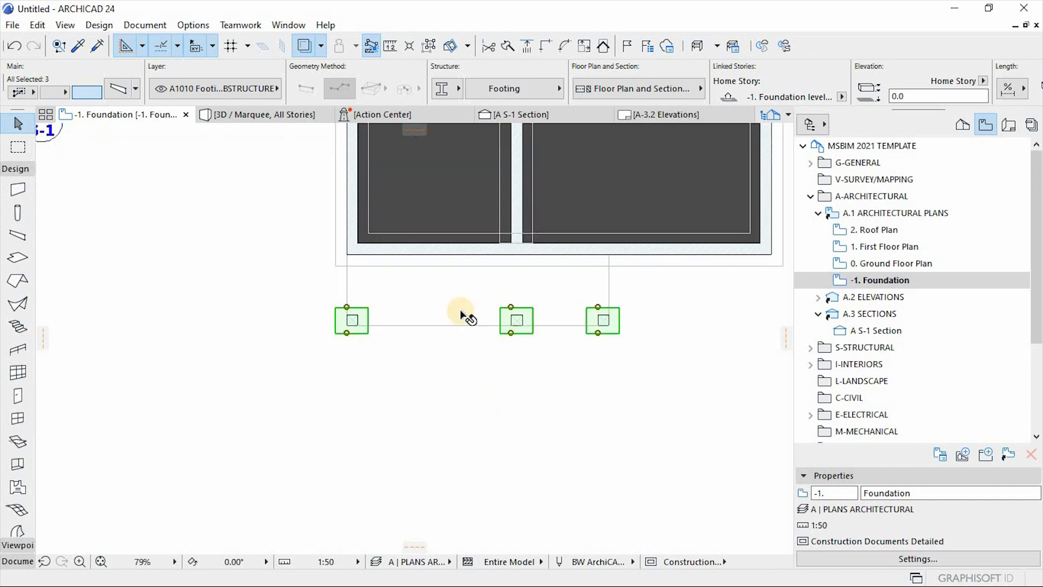
{"action": "scroll", "coordinate": [410, 356], "scroll_direction": "down", "scroll_amount": 3}
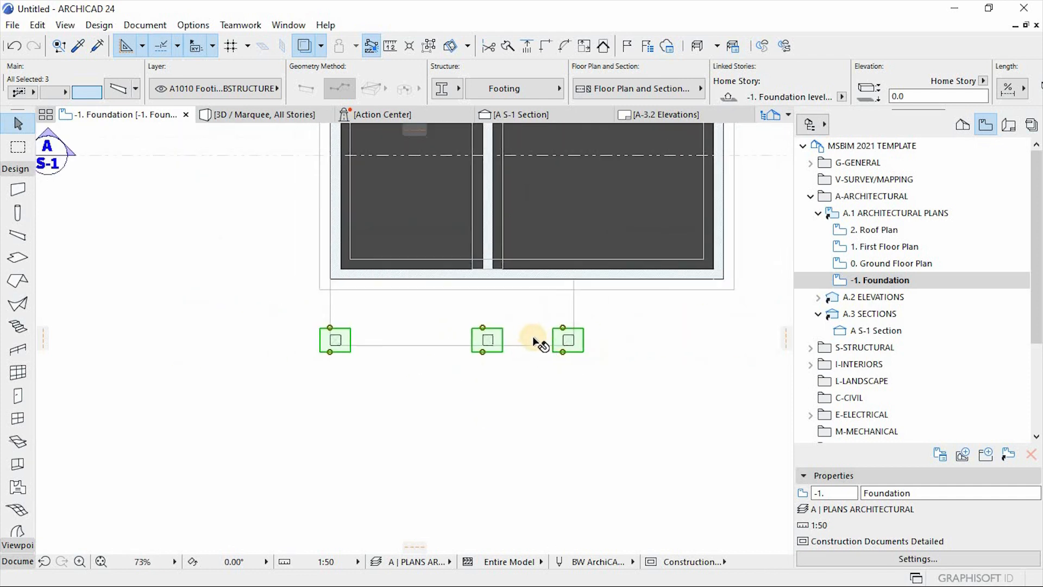
{"action": "left_click", "coordinate": [384, 382]}
{"action": "scroll", "coordinate": [414, 374], "scroll_direction": "down", "scroll_amount": 3}
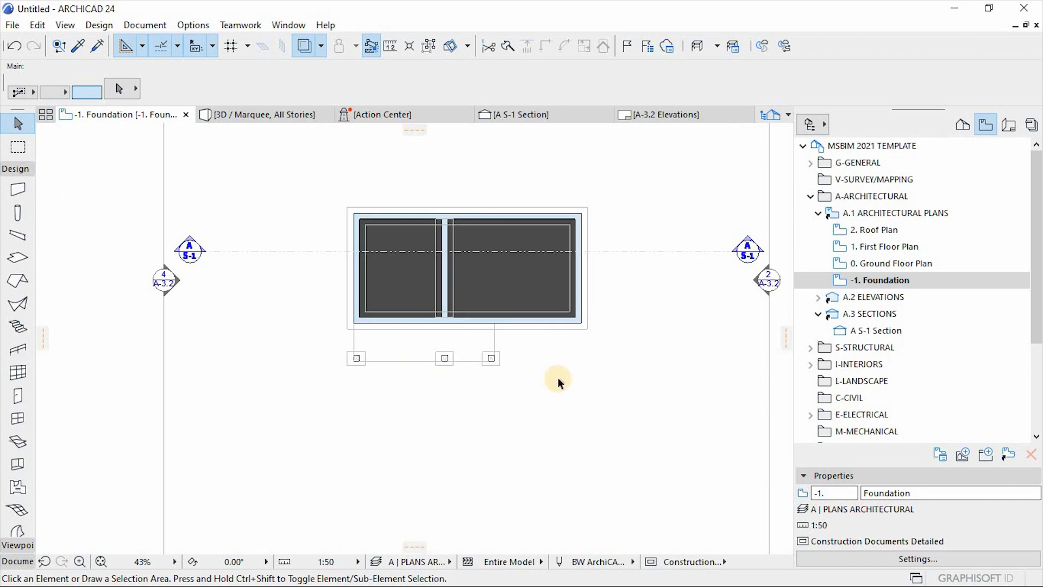
{"action": "key", "text": "F3"}
{"action": "middle_click_drag", "start_coordinate": [558, 380], "coordinate": [506, 337], "text": "shift"}
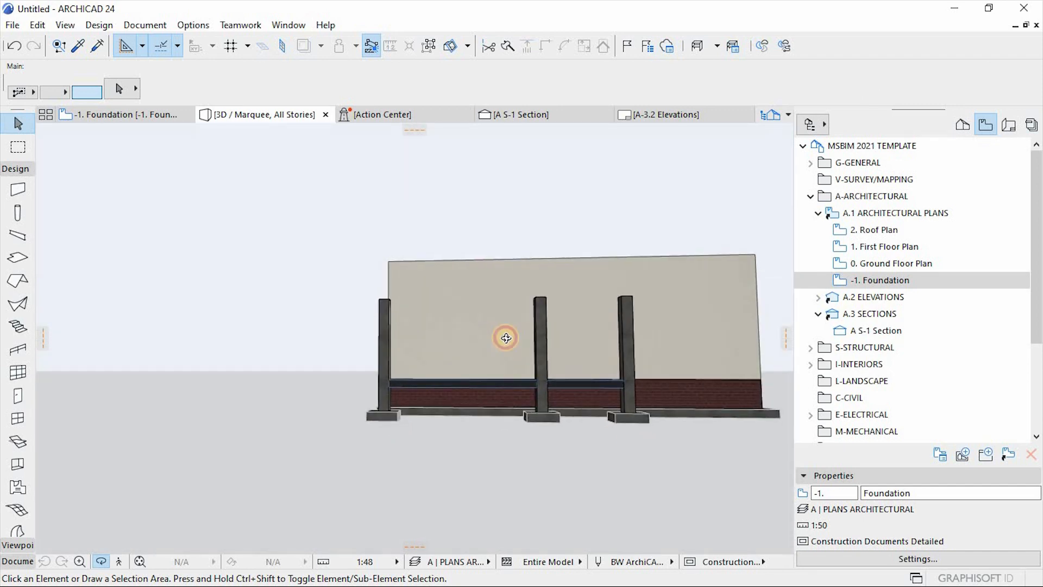
{"action": "middle_click_drag", "start_coordinate": [679, 370], "coordinate": [553, 347], "text": "shift"}
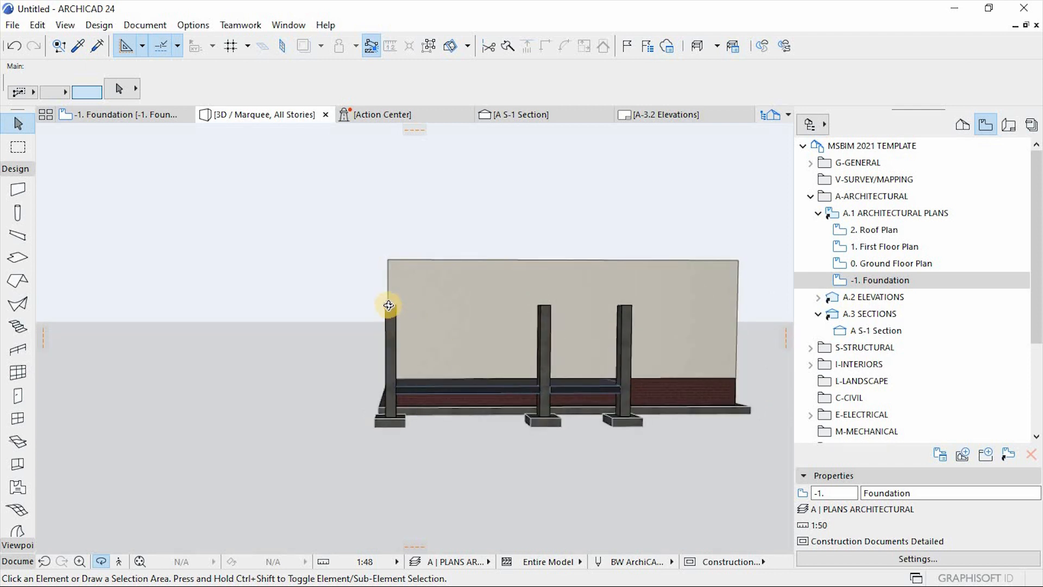
{"action": "middle_click_drag", "start_coordinate": [409, 305], "coordinate": [431, 302], "text": "shift"}
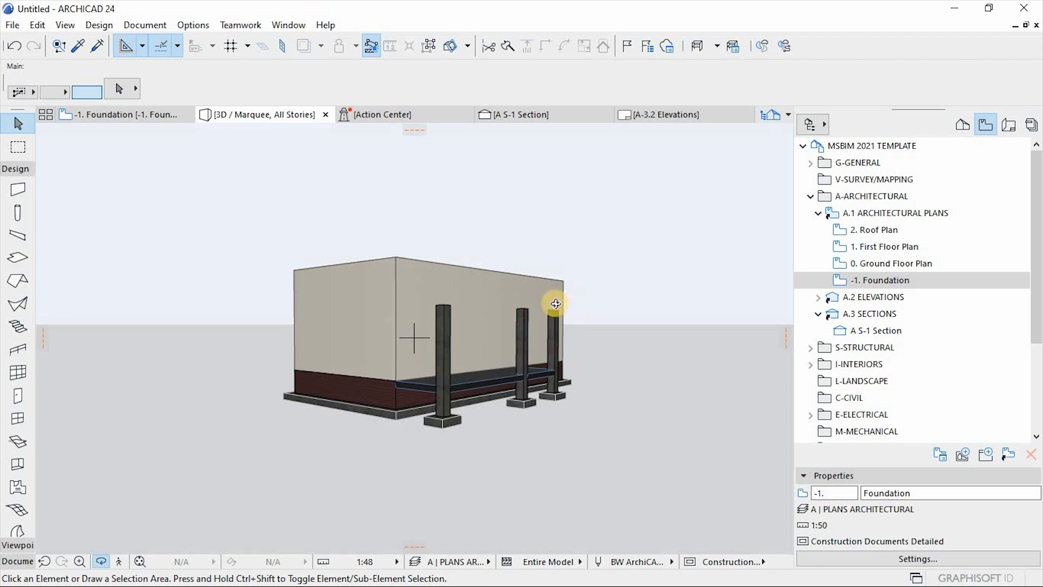
{"action": "scroll", "coordinate": [502, 284], "scroll_direction": "up", "scroll_amount": 2}
{"action": "middle_click_drag", "start_coordinate": [437, 366], "coordinate": [492, 271], "text": "shift"}
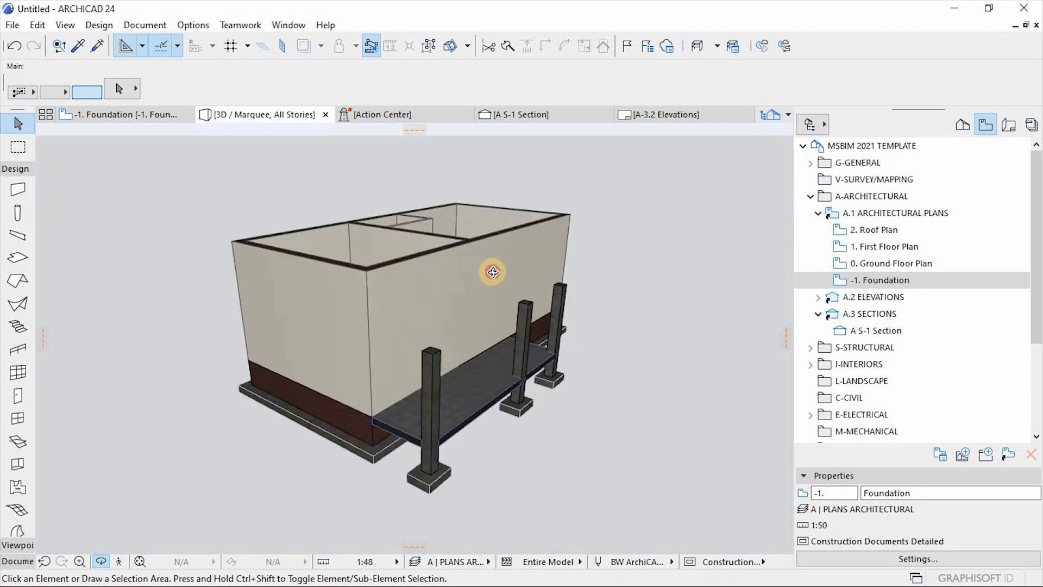
Step: On the 0. Ground Floor Plan, draw three walls around the porch slab matching the house's exterior wall, with an Inside Face reference line
{"action": "key", "text": "F2"}
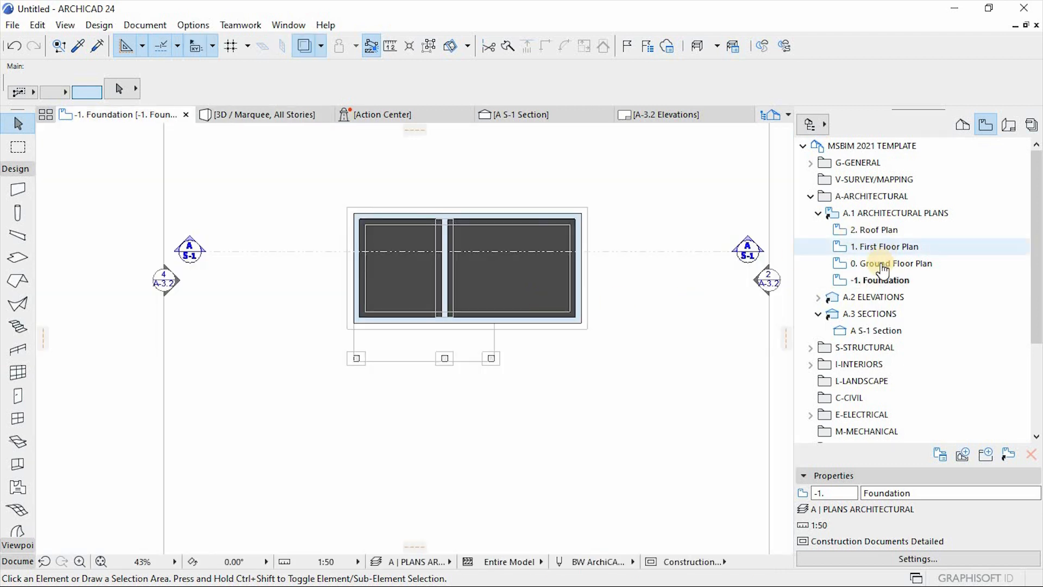
{"action": "double_click", "coordinate": [891, 263]}
{"action": "scroll", "coordinate": [450, 330], "scroll_direction": "up", "scroll_amount": 3}
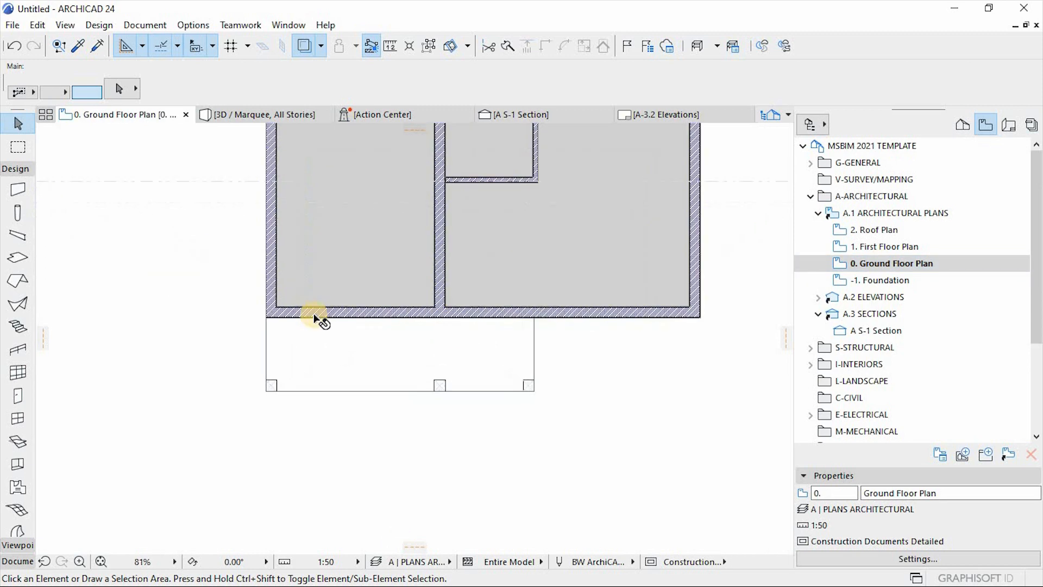
{"action": "left_click", "coordinate": [255, 215], "text": "alt"}
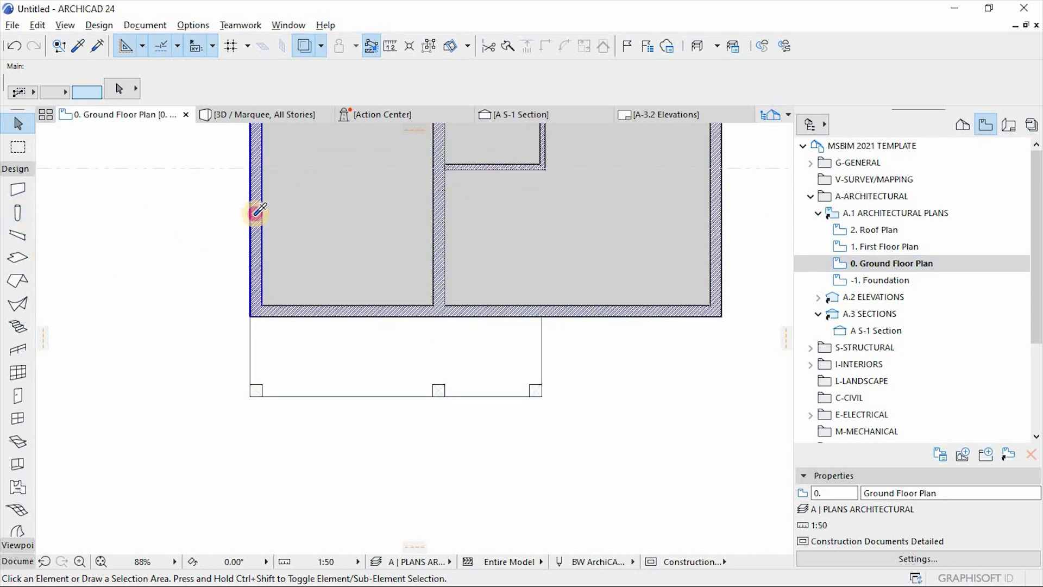
{"action": "left_click", "coordinate": [251, 313]}
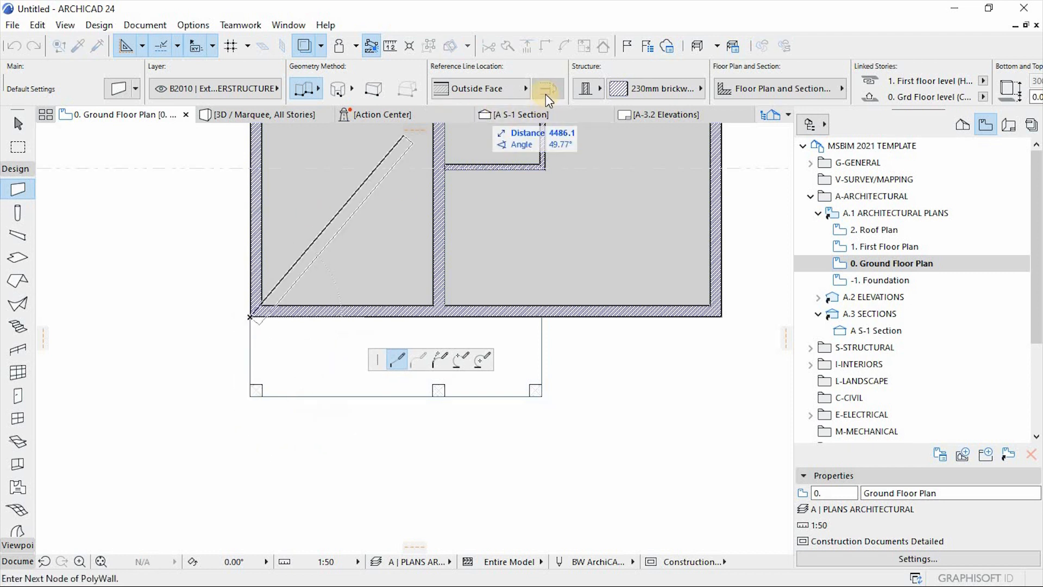
{"action": "left_click", "coordinate": [523, 89]}
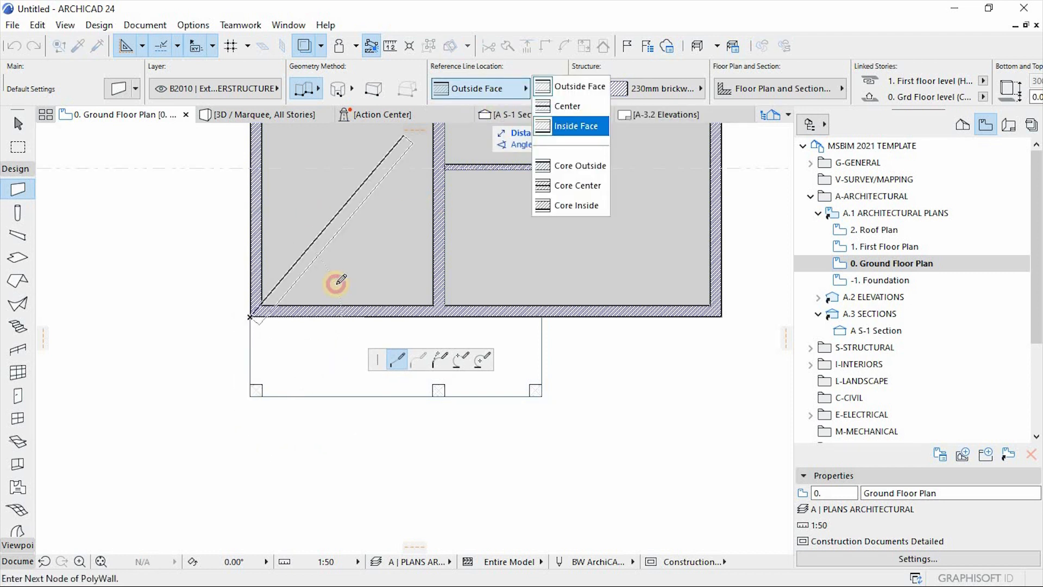
{"action": "left_click", "coordinate": [585, 126]}
{"action": "left_click", "coordinate": [251, 395]}
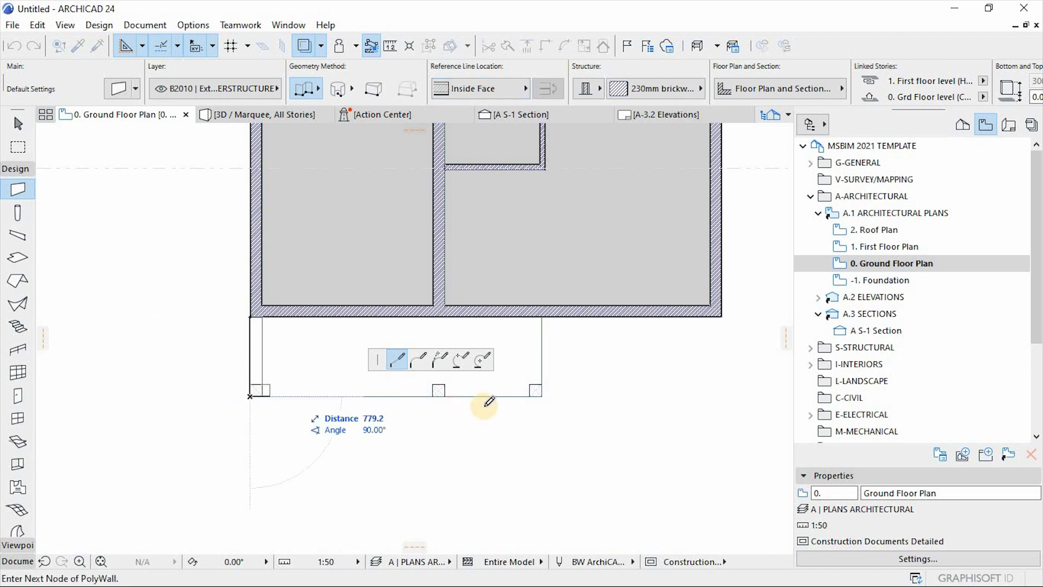
{"action": "double_click", "coordinate": [540, 314]}
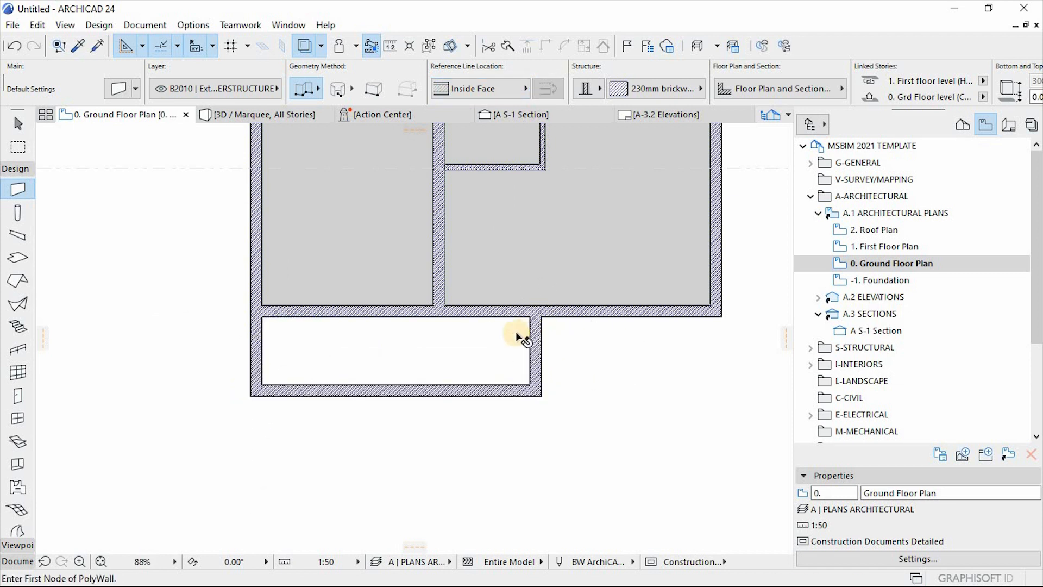
{"action": "key", "text": "Escape"}
Step: In the 3D view, change the home story of the three porch walls to 1. First floor level
{"action": "key", "text": "F3"}
{"action": "middle_click_drag", "start_coordinate": [450, 323], "coordinate": [445, 323], "text": "shift"}
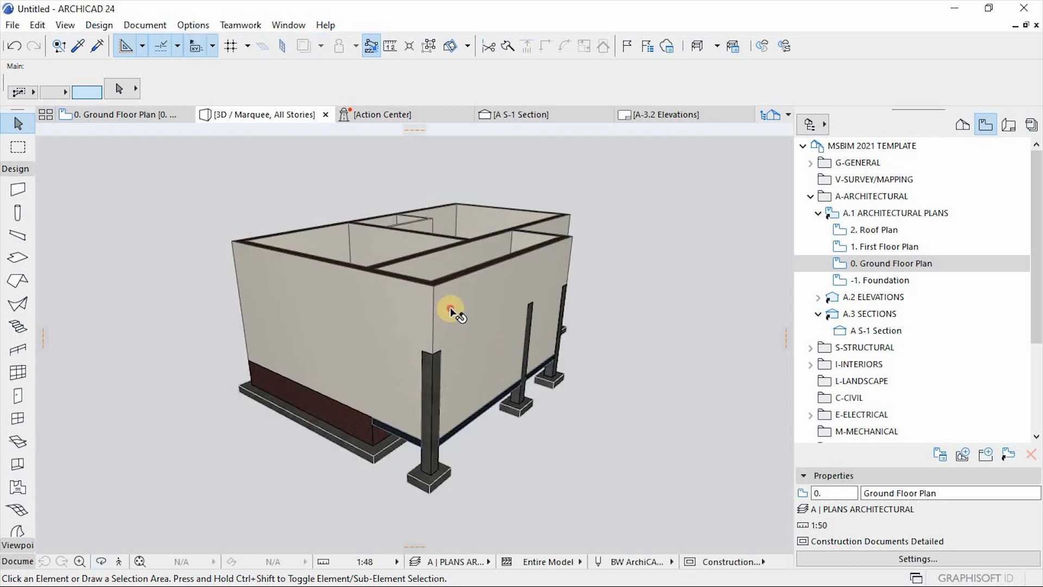
{"action": "left_click", "coordinate": [449, 438]}
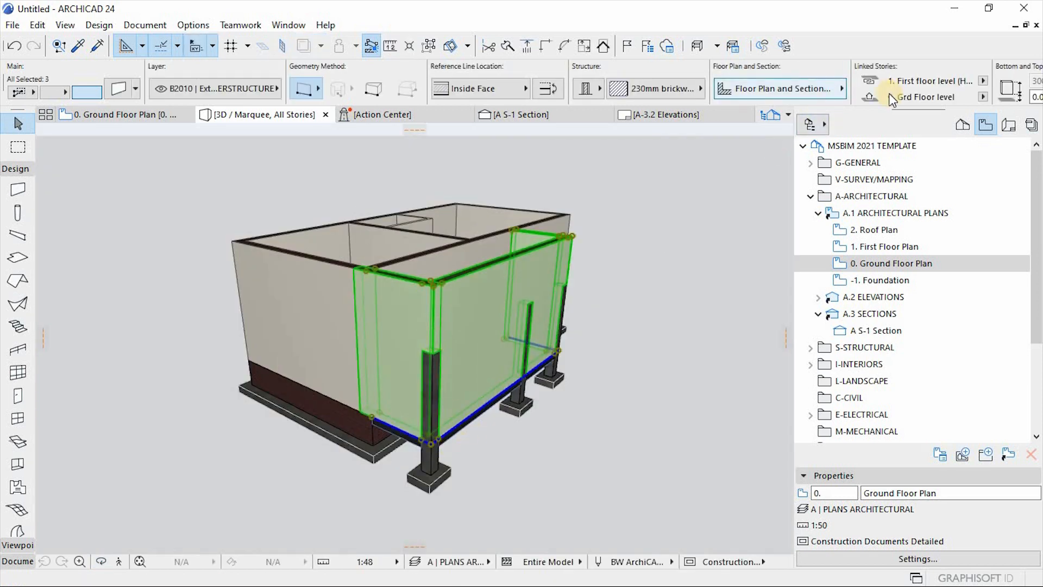
{"action": "left_click", "coordinate": [982, 97]}
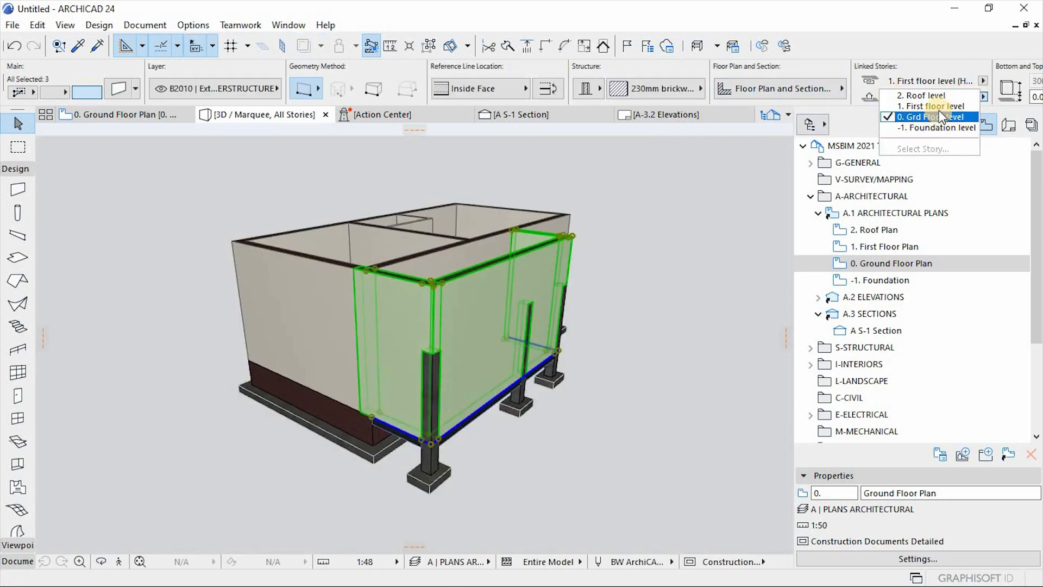
{"action": "left_click", "coordinate": [920, 107]}
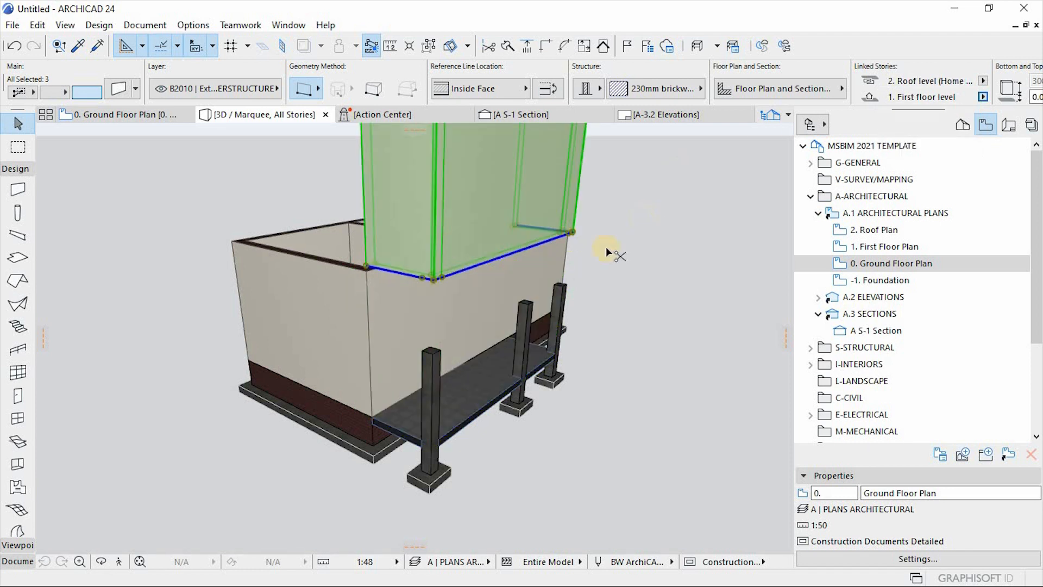
Step: Move the three porch walls straight down so their base corner sits on top of the porch corner column
{"action": "key", "text": "ctrl+d"}
{"action": "left_click", "coordinate": [433, 281]}
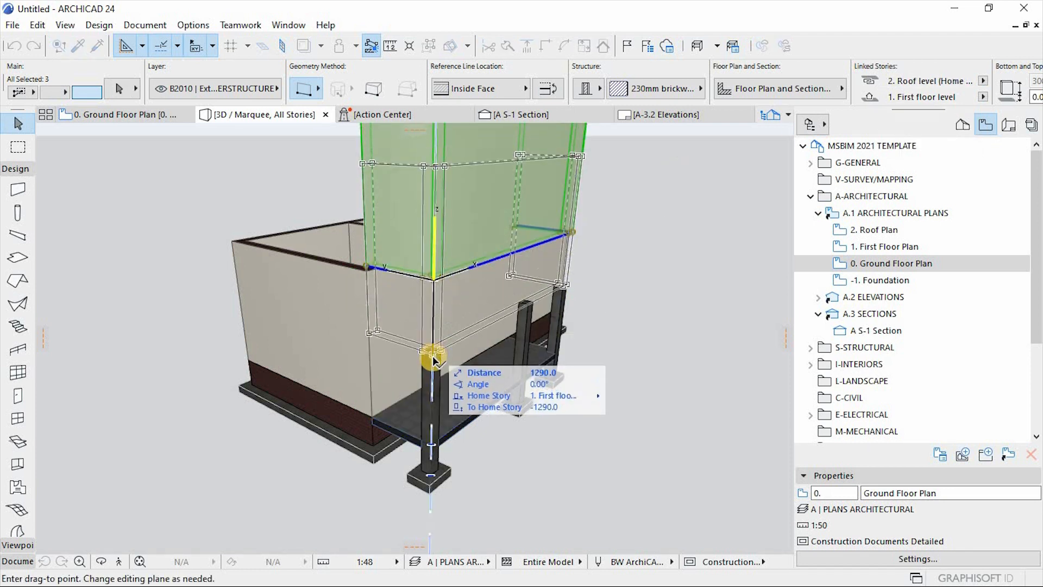
{"action": "left_click", "coordinate": [431, 352]}
Step: Lower the tops of the three porch walls to the top corner of the house's exterior wall
{"action": "mouse_move", "coordinate": [330, 338]}
{"action": "middle_mouse_down", "text": "shift"}
{"action": "mouse_move", "coordinate": [550, 433]}
{"action": "mouse_move", "coordinate": [266, 366]}
{"action": "mouse_move", "coordinate": [395, 394]}
{"action": "mouse_move", "coordinate": [573, 354]}
{"action": "mouse_move", "coordinate": [691, 415]}
{"action": "mouse_move", "coordinate": [438, 409]}
{"action": "mouse_move", "coordinate": [463, 361]}
{"action": "mouse_move", "coordinate": [442, 358]}
{"action": "mouse_move", "coordinate": [489, 459]}
{"action": "mouse_move", "coordinate": [637, 383]}
{"action": "mouse_move", "coordinate": [603, 357]}
{"action": "mouse_move", "coordinate": [480, 396]}
{"action": "mouse_move", "coordinate": [596, 298]}
{"action": "middle_mouse_up", "text": "shift"}
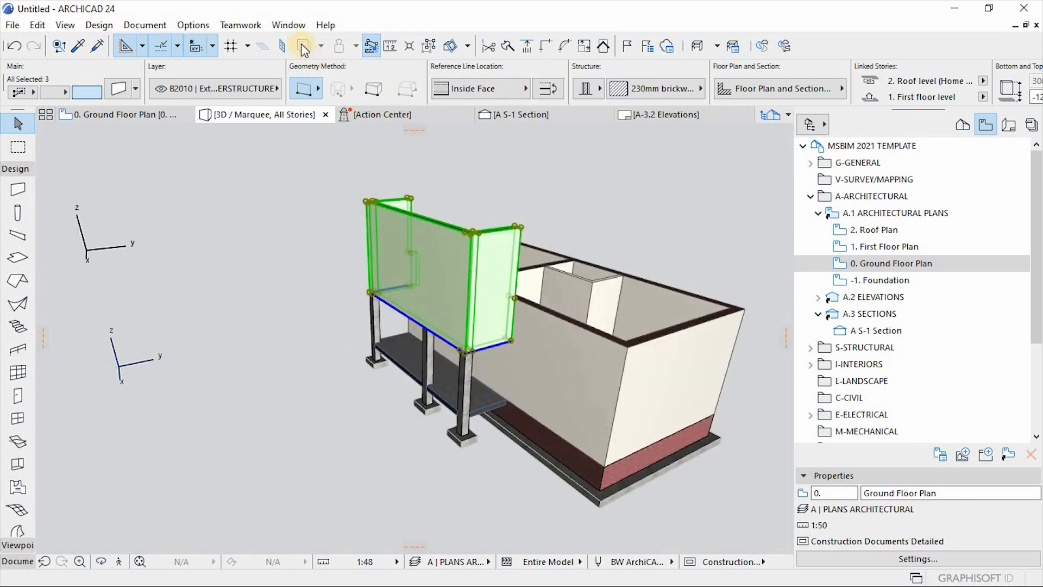
{"action": "left_click", "coordinate": [519, 227]}
{"action": "left_click", "coordinate": [397, 359]}
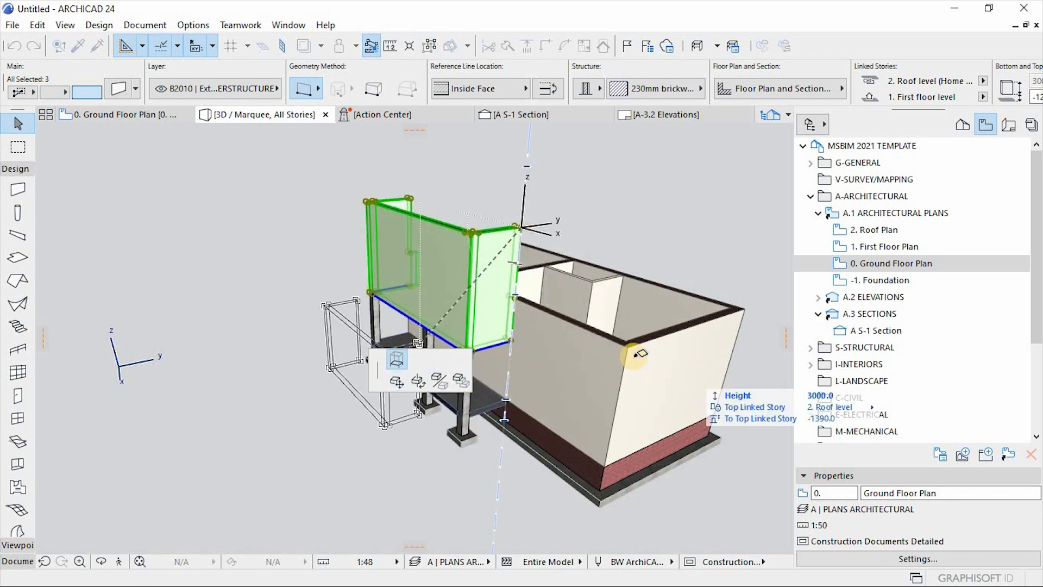
{"action": "left_click", "coordinate": [632, 343]}
{"action": "left_click", "coordinate": [601, 226]}
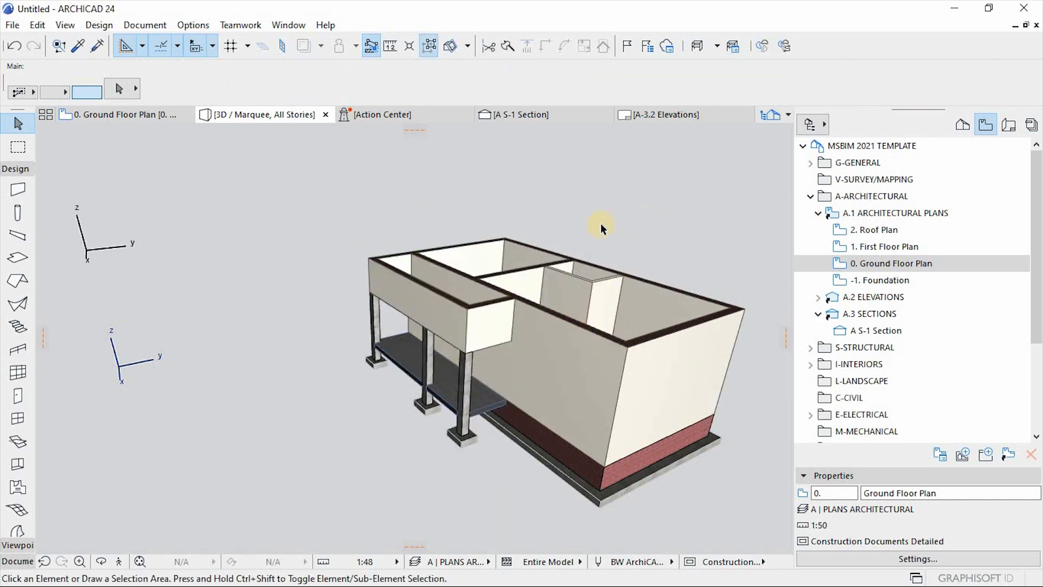
{"action": "left_click_drag", "start_coordinate": [593, 388], "coordinate": [505, 379]}
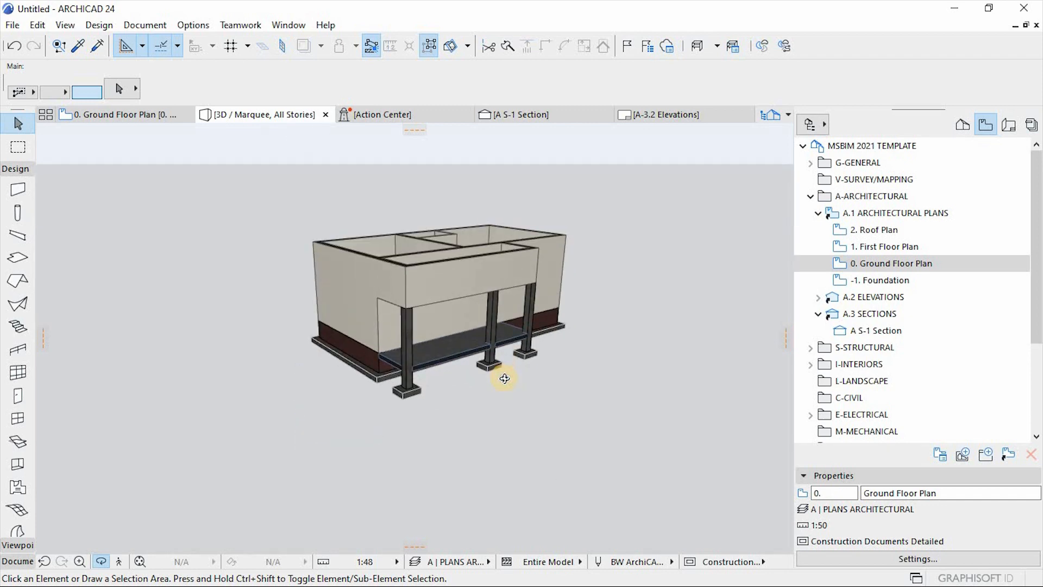
Step: On the 0. Ground Floor Plan, load the MSBIM Kalbon door favorite from the Pivot door folder of the MSBIM Doors collection
{"action": "key", "text": "F2"}
{"action": "scroll", "coordinate": [453, 421], "scroll_direction": "down", "scroll_amount": 3}
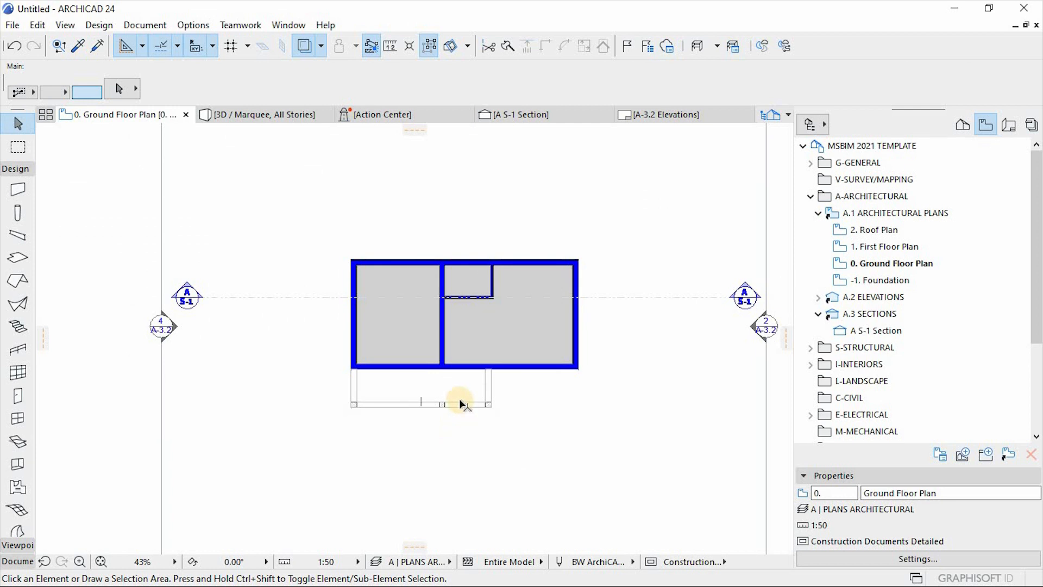
{"action": "mouse_move", "coordinate": [459, 401]}
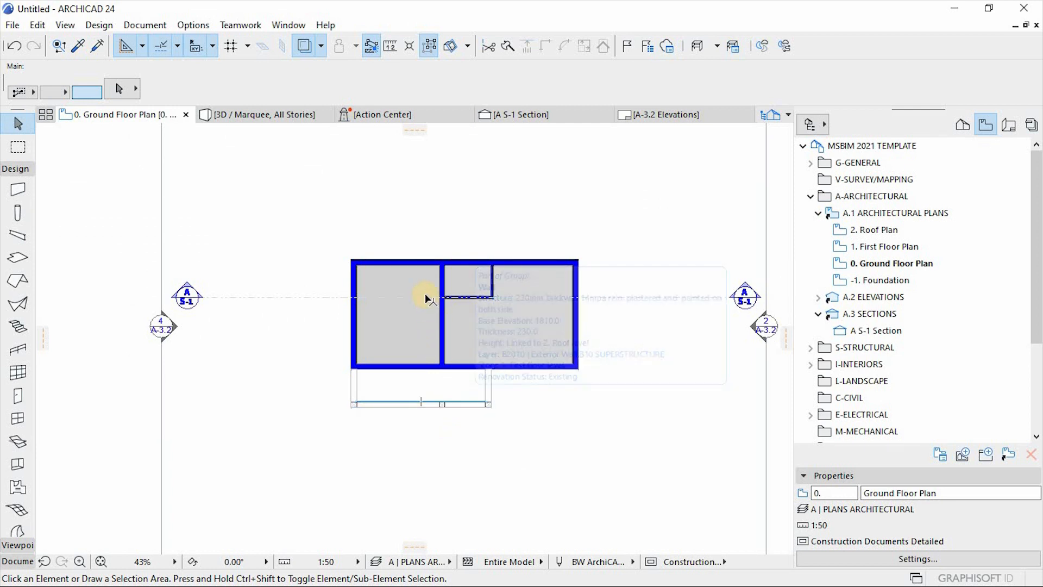
{"action": "scroll", "coordinate": [424, 293], "scroll_direction": "up", "scroll_amount": 1}
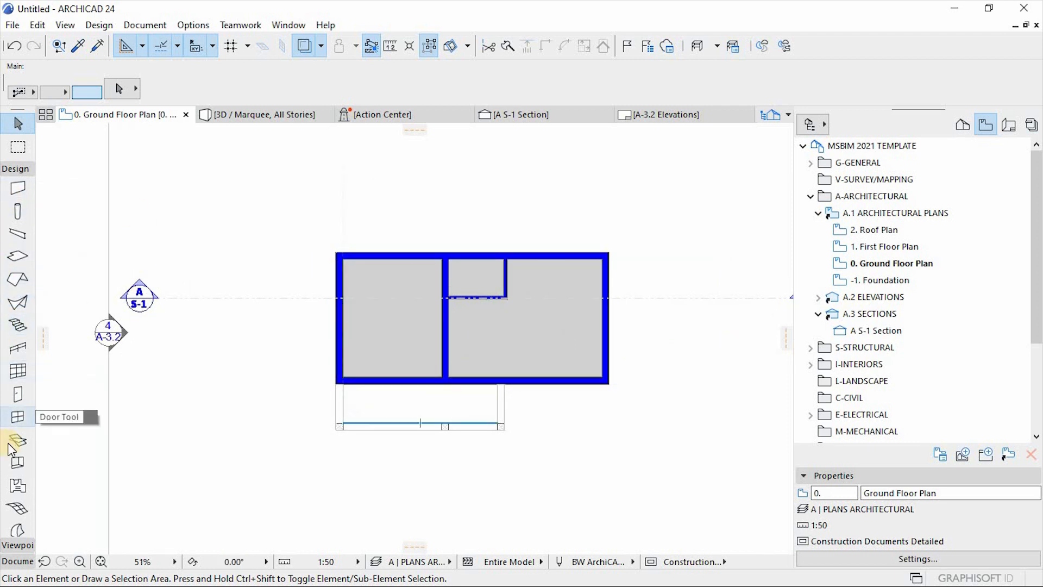
{"action": "left_click", "coordinate": [15, 391]}
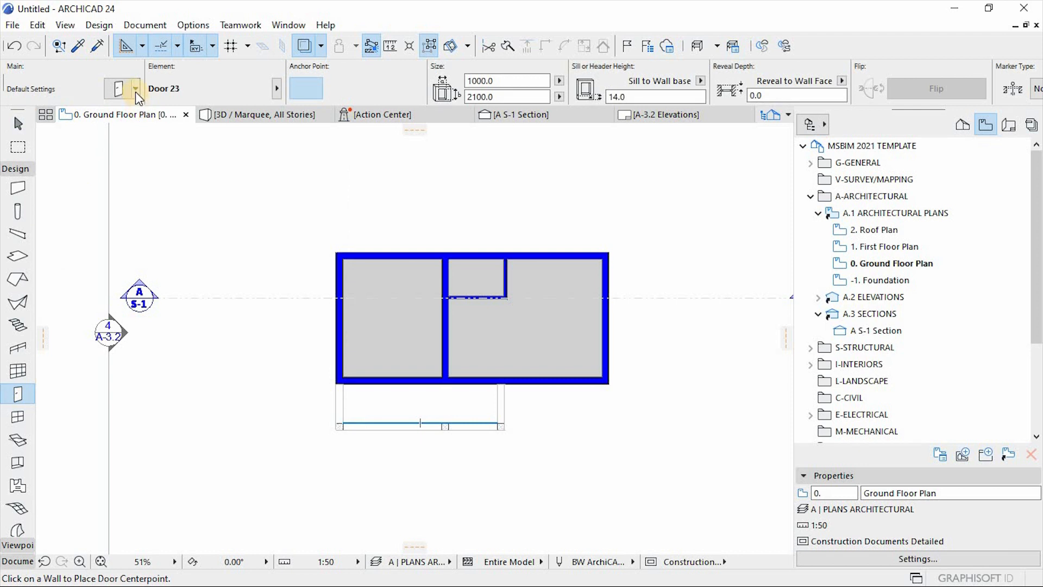
{"action": "left_click", "coordinate": [135, 90]}
{"action": "left_click", "coordinate": [207, 178]}
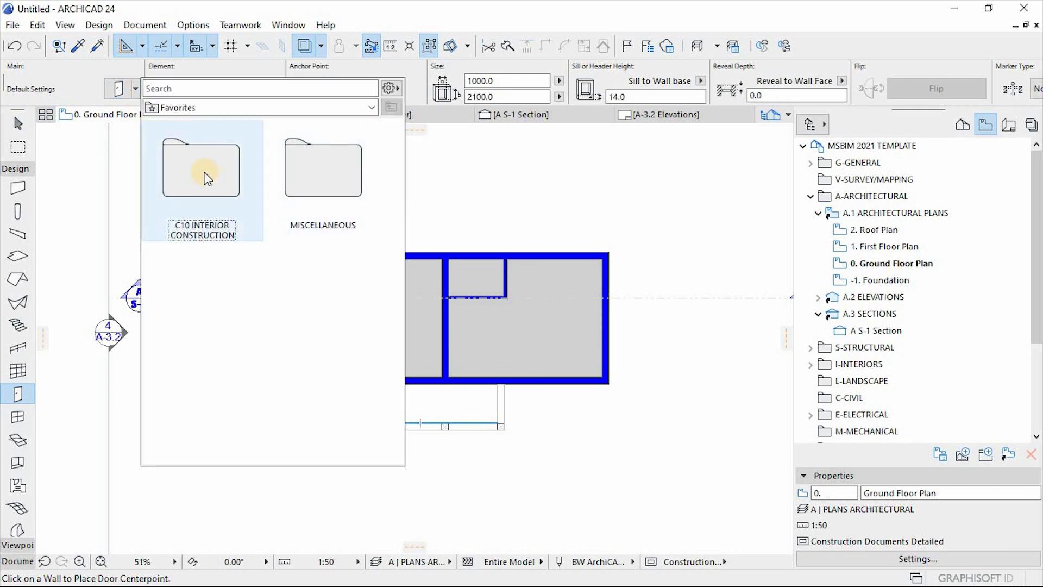
{"action": "double_click", "coordinate": [207, 177]}
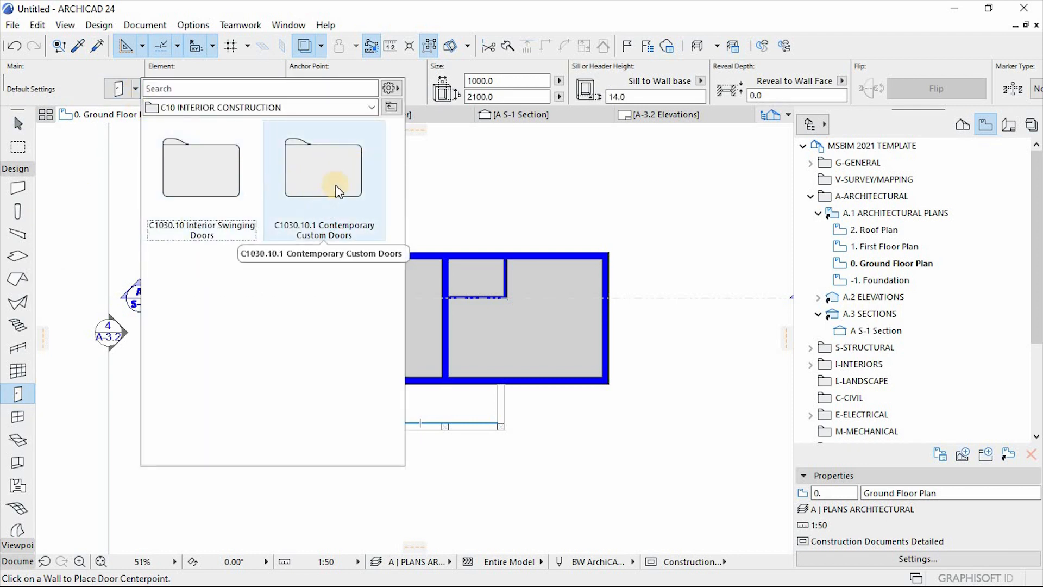
{"action": "double_click", "coordinate": [336, 185]}
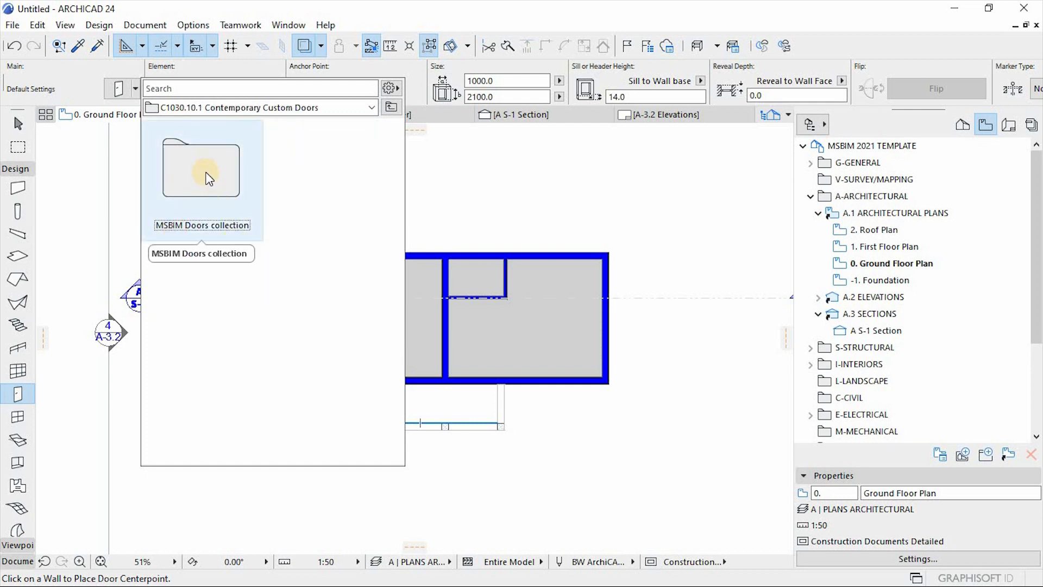
{"action": "double_click", "coordinate": [222, 196]}
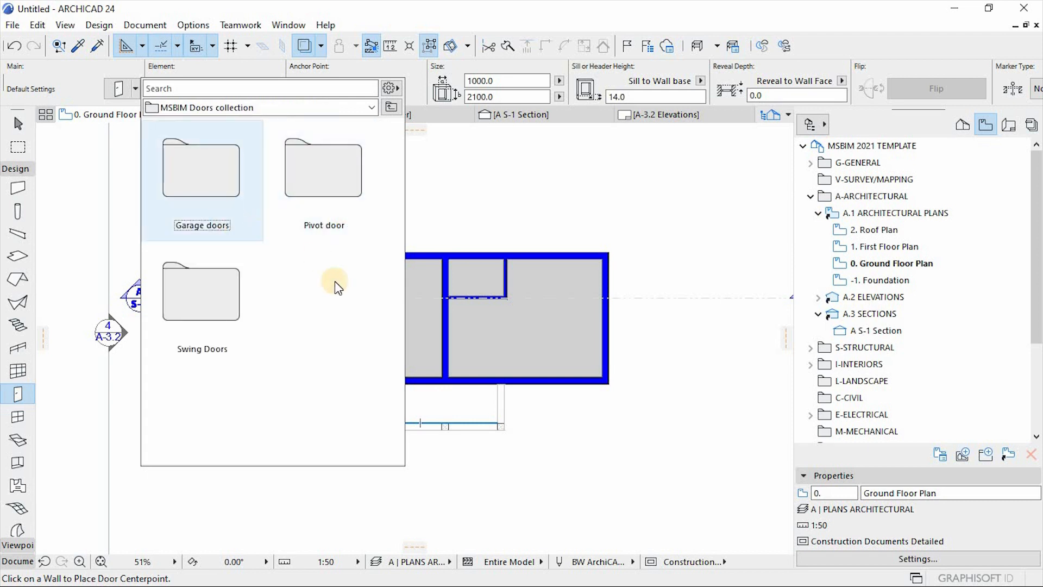
{"action": "double_click", "coordinate": [328, 187]}
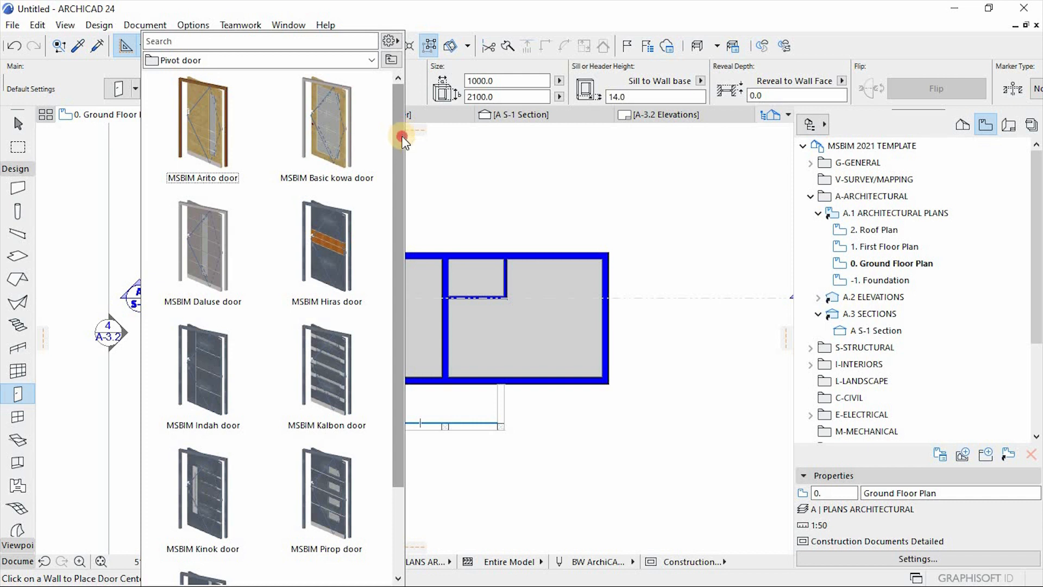
{"action": "left_click_drag", "start_coordinate": [403, 141], "coordinate": [389, 83]}
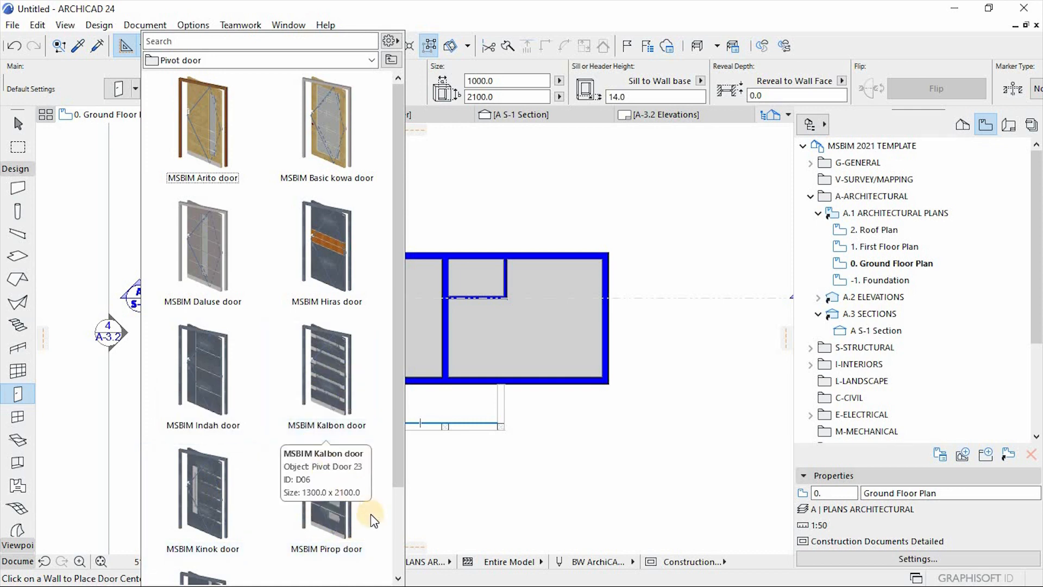
{"action": "left_click", "coordinate": [340, 370]}
Step: Place the pivot door in the exterior wall facing the porch, just past the interior partition, opening into the larger room
{"action": "scroll", "coordinate": [438, 375], "scroll_direction": "up", "scroll_amount": 5}
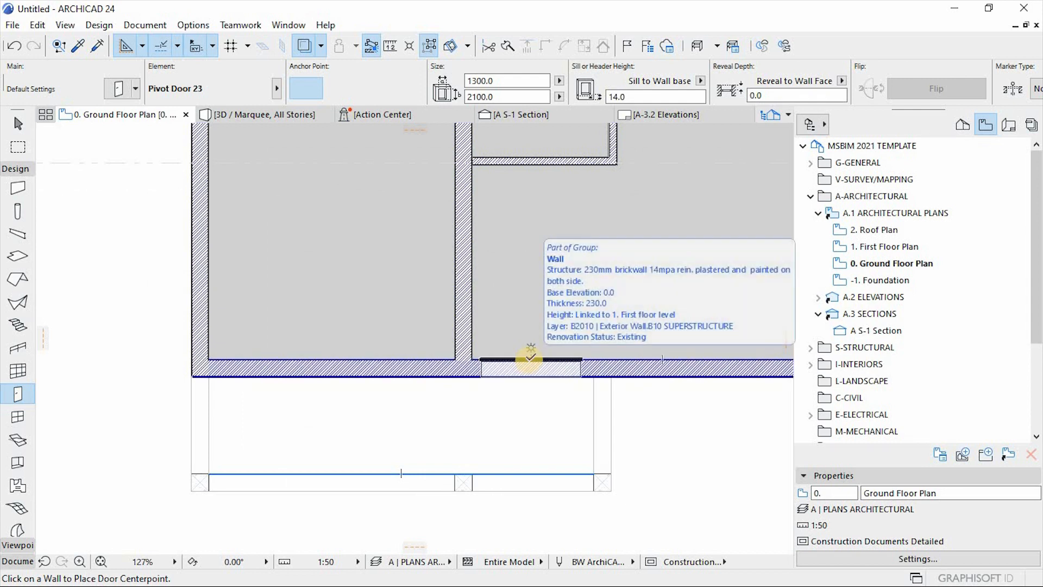
{"action": "left_click", "coordinate": [507, 312]}
{"action": "left_click", "coordinate": [506, 297]}
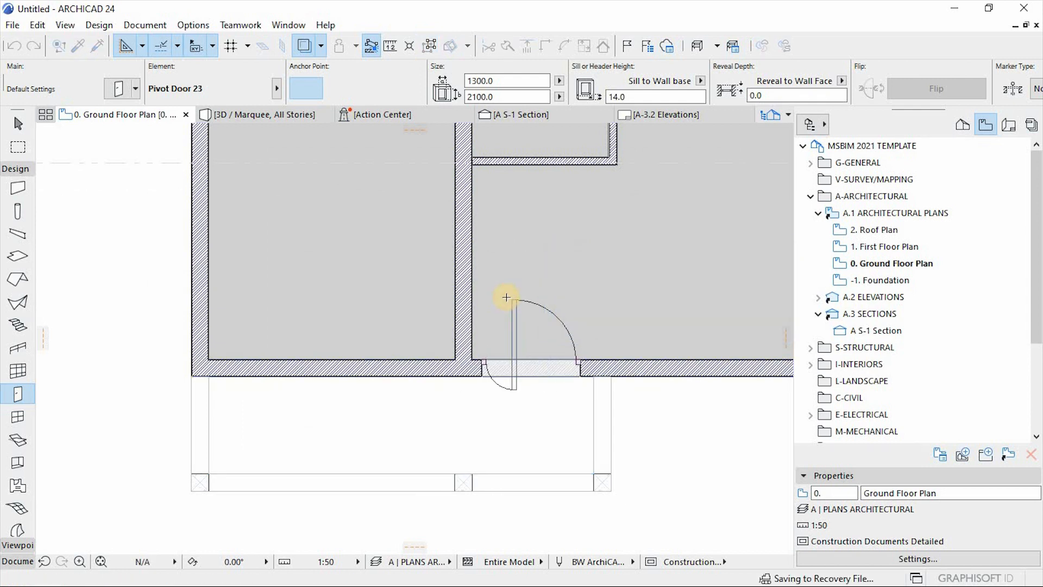
{"action": "scroll", "coordinate": [455, 355], "scroll_direction": "down", "scroll_amount": 4}
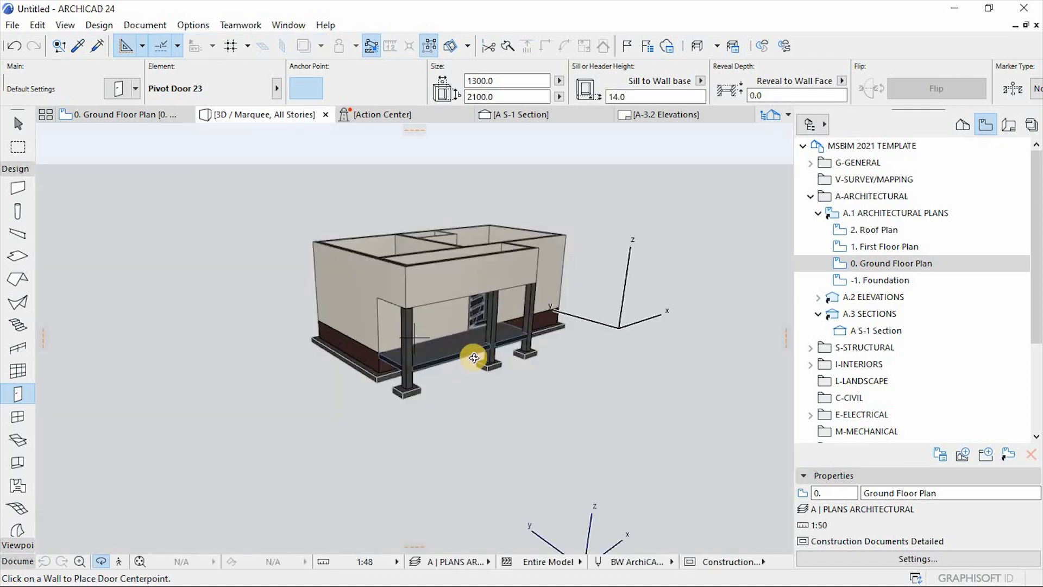
Step: In the 3D view, set the porch pivot door's sill height to 150 above the wall base
{"action": "left_click_drag", "start_coordinate": [547, 384], "coordinate": [380, 354]}
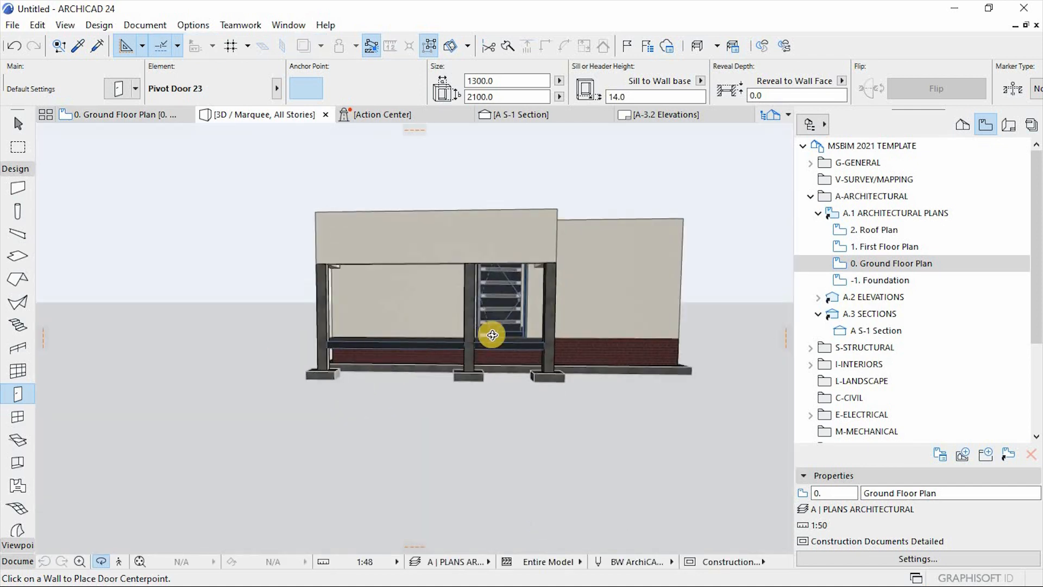
{"action": "scroll", "coordinate": [541, 297], "scroll_direction": "up", "scroll_amount": 3}
{"action": "left_click_drag", "start_coordinate": [541, 298], "coordinate": [488, 323]}
{"action": "scroll", "coordinate": [488, 323], "scroll_direction": "up", "scroll_amount": 3}
{"action": "key", "text": "Escape"}
{"action": "key", "text": "Escape"}
{"action": "left_click", "coordinate": [445, 261]}
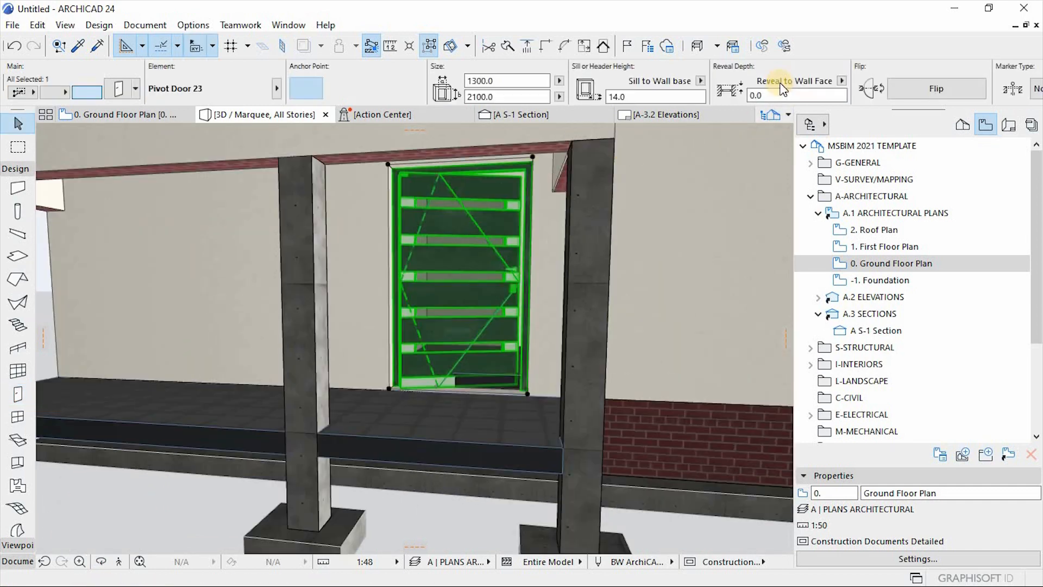
{"action": "left_click", "coordinate": [587, 98]}
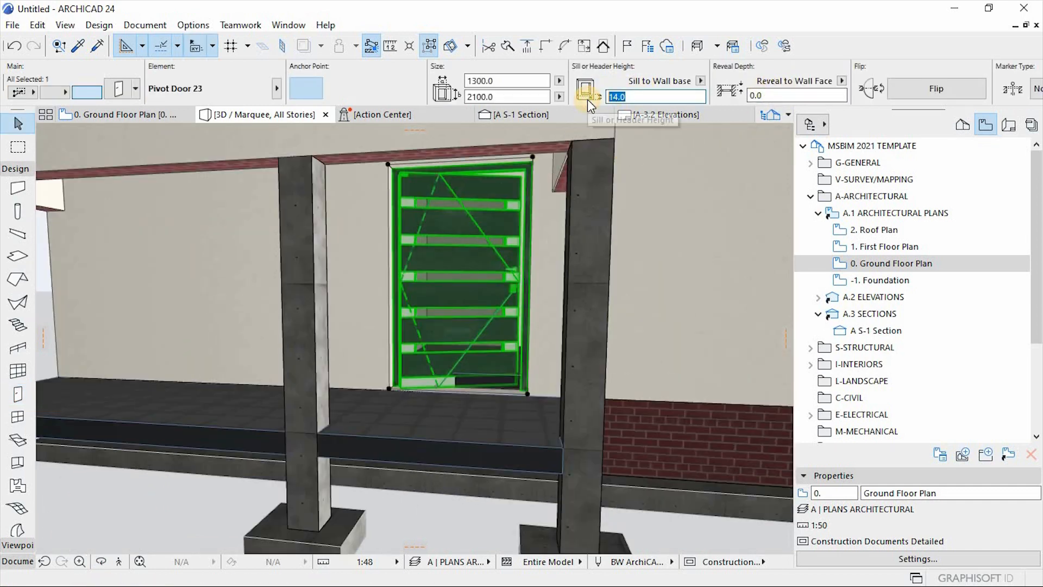
{"action": "type", "text": "150.0"}
{"action": "key", "text": "Return"}
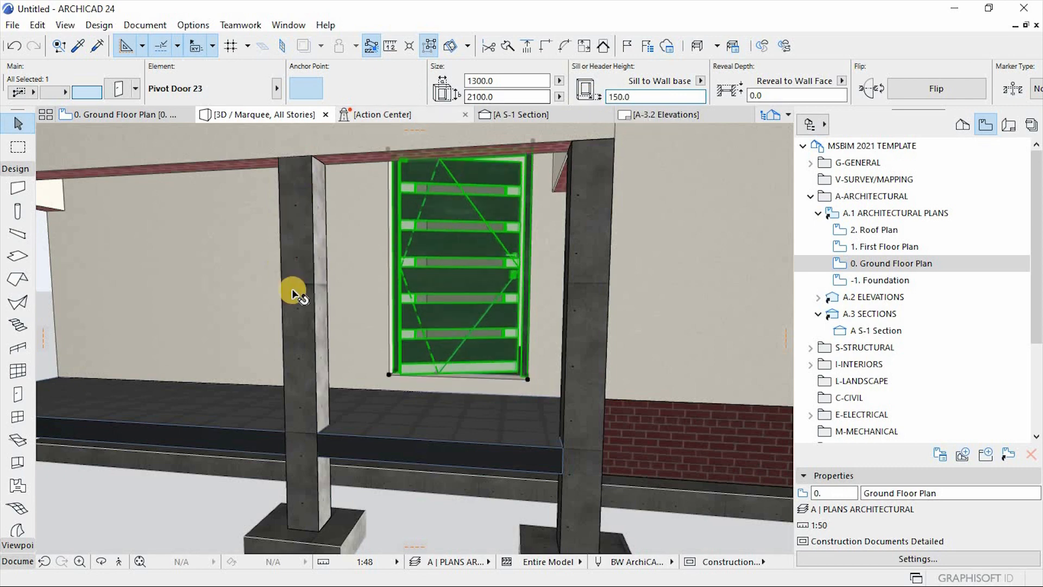
Step: Select the front wall and the adjoining side wall above the porch columns in 3D
{"action": "middle_click_drag", "start_coordinate": [614, 394], "coordinate": [438, 288], "text": "shift"}
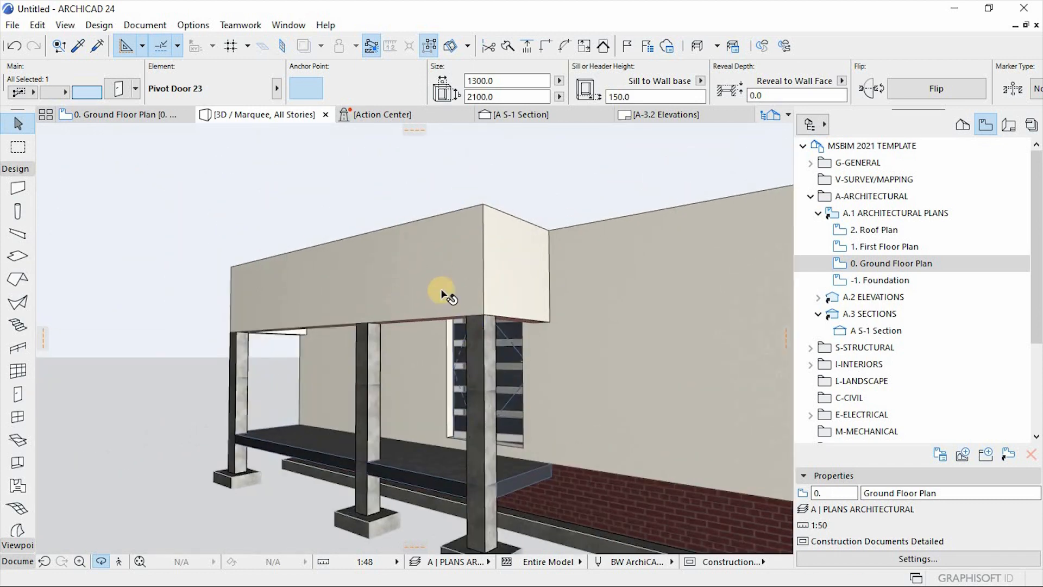
{"action": "left_click", "coordinate": [435, 261]}
{"action": "left_click", "coordinate": [535, 266], "text": "shift"}
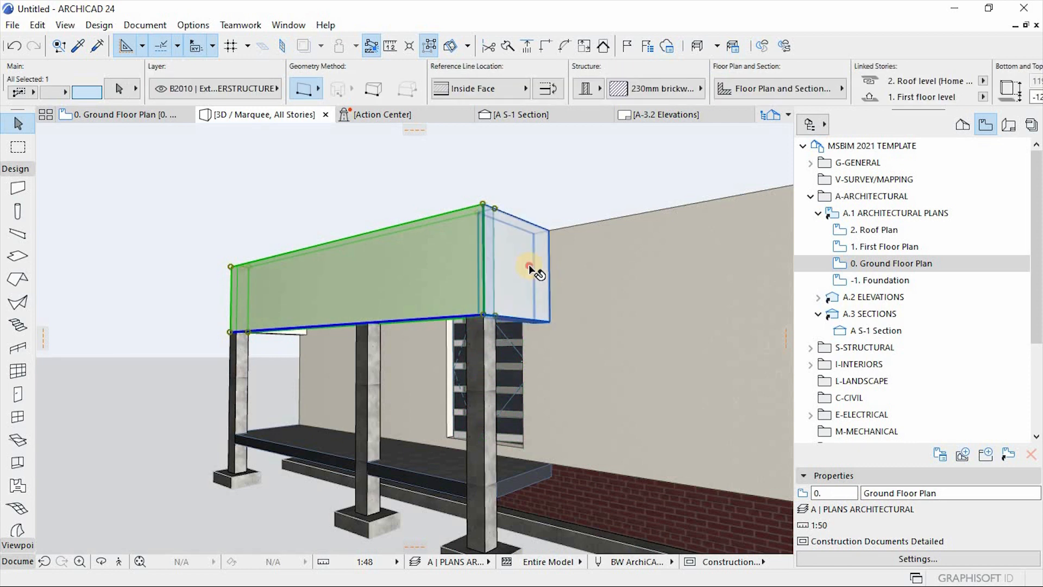
Step: Select the three walls above the porch and raise their bottom edges to leave a 750 mm wall height
{"action": "left_click", "coordinate": [295, 334], "text": "shift"}
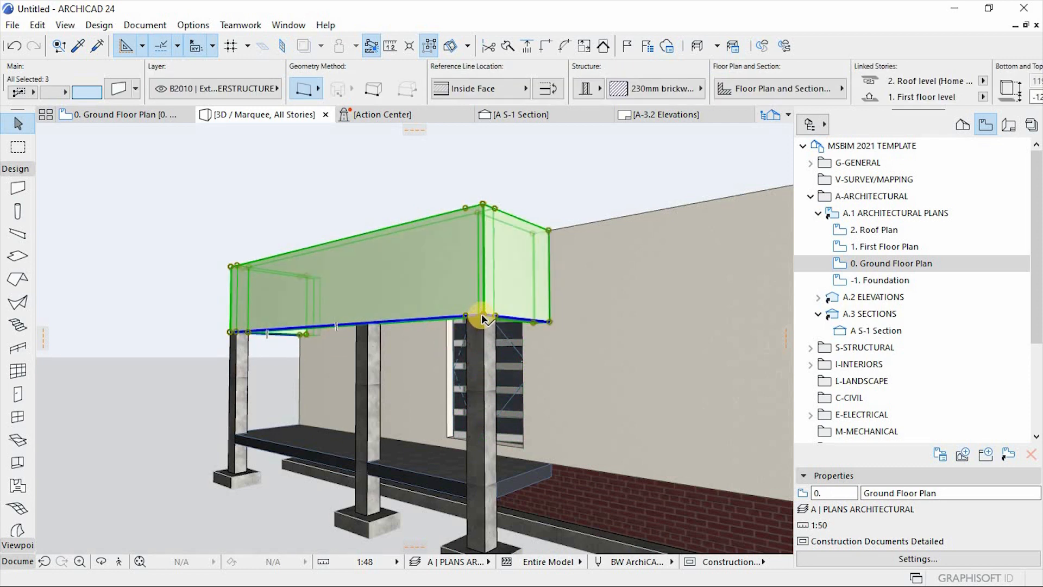
{"action": "left_click", "coordinate": [484, 319]}
{"action": "scroll", "coordinate": [479, 443], "scroll_direction": "up", "scroll_amount": 5}
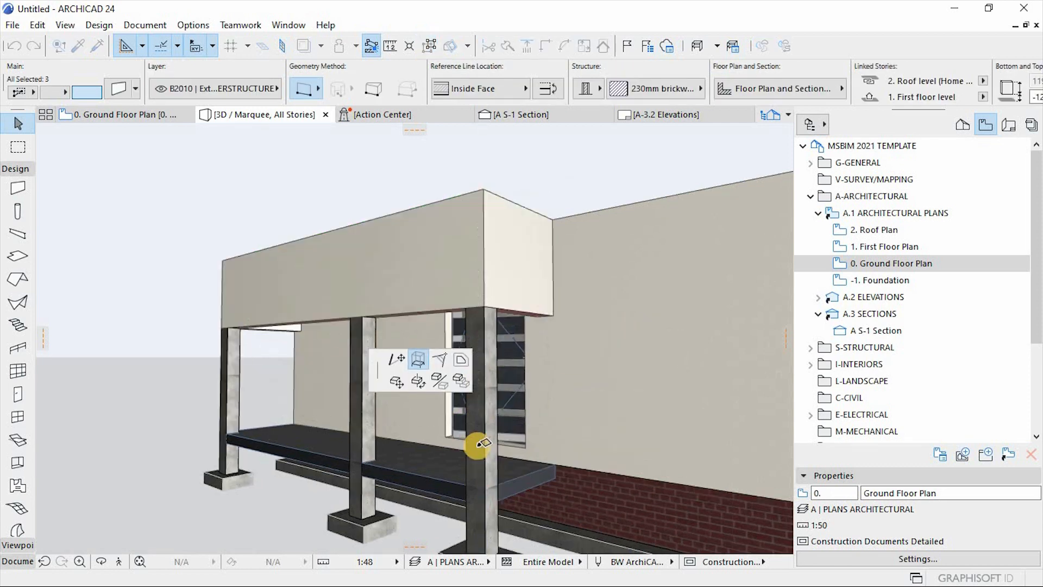
{"action": "left_click", "coordinate": [463, 249]}
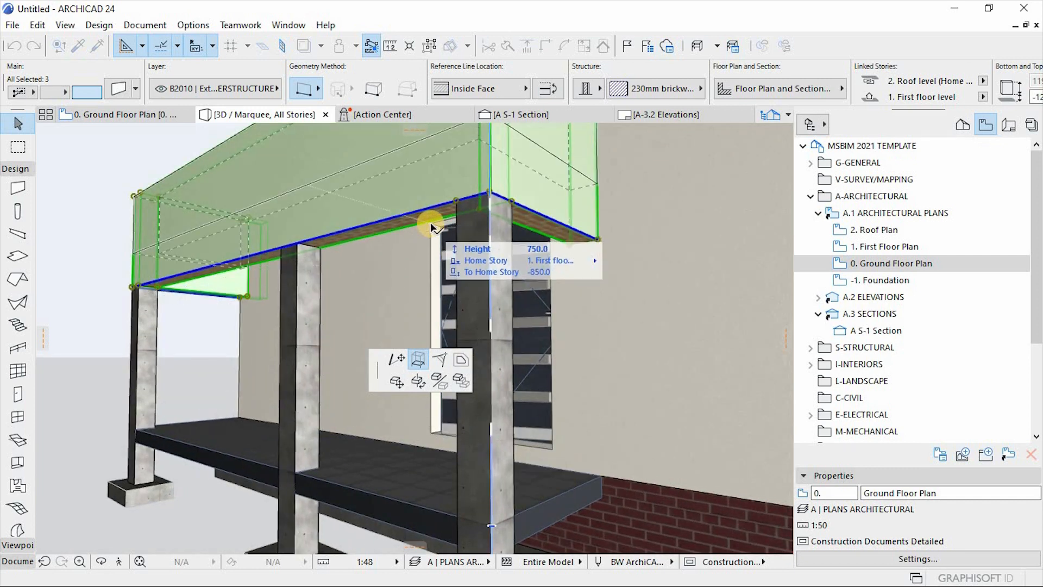
{"action": "left_click", "coordinate": [449, 325]}
{"action": "scroll", "coordinate": [441, 360], "scroll_direction": "down", "scroll_amount": 5}
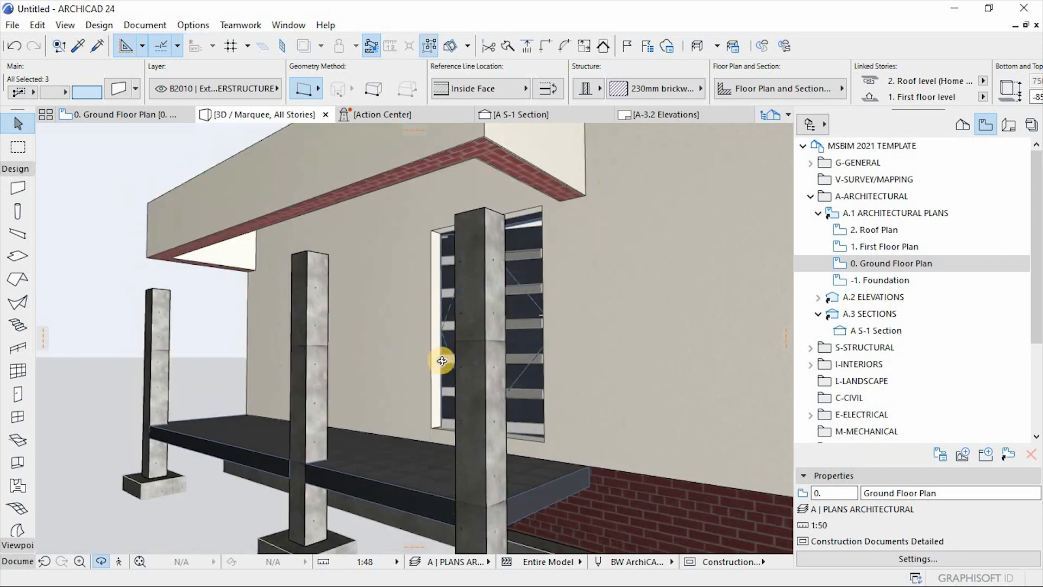
Step: Stretch the three porch columns up to the underside of the walls above, giving a column height of 2940 mm
{"action": "middle_click_drag", "start_coordinate": [407, 376], "coordinate": [560, 379], "text": "shift"}
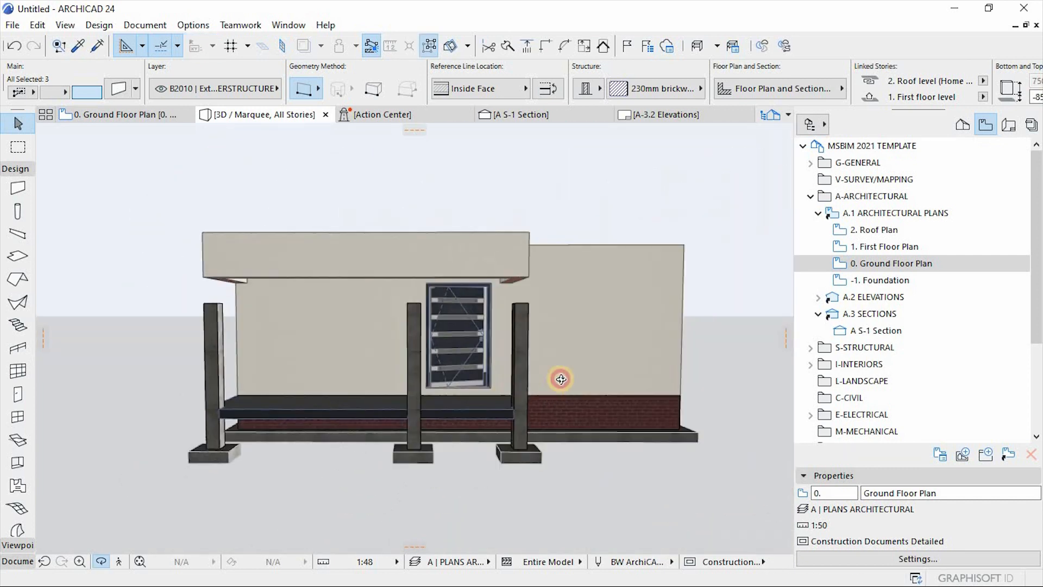
{"action": "left_click", "coordinate": [522, 318]}
{"action": "left_click", "coordinate": [419, 341], "text": "shift"}
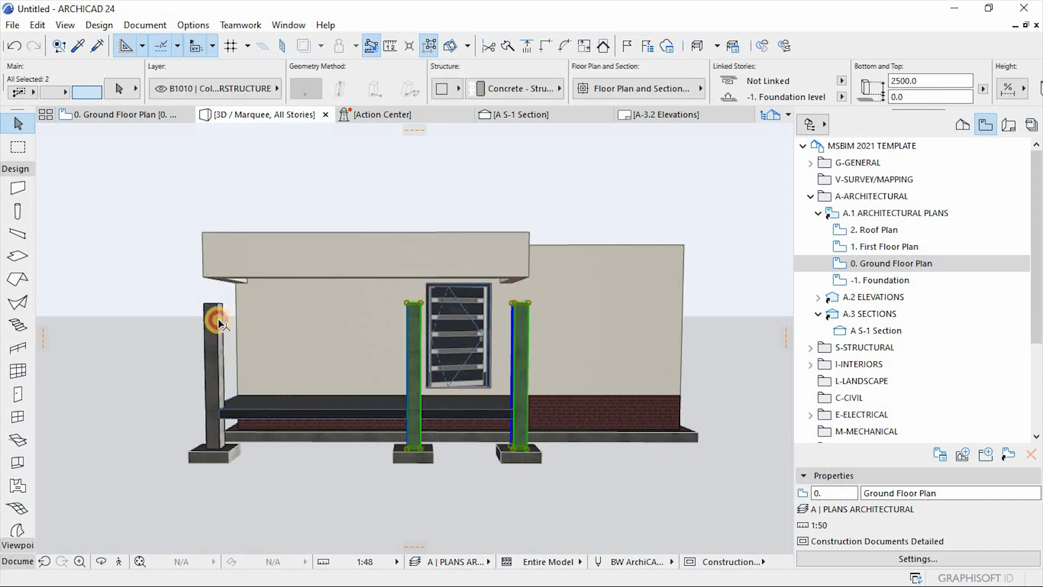
{"action": "left_click", "coordinate": [219, 310], "text": "shift"}
{"action": "left_click", "coordinate": [209, 307]}
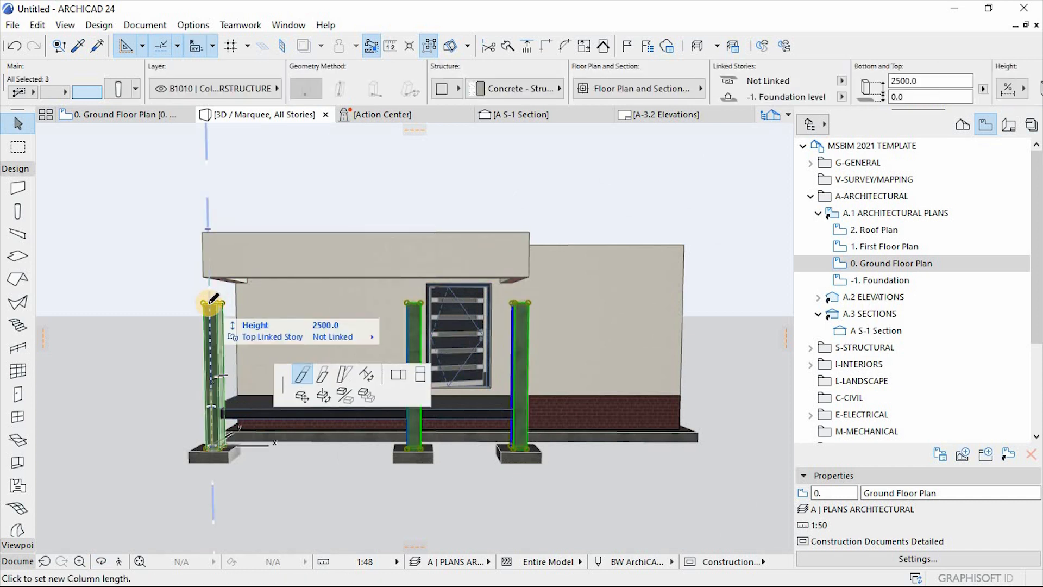
{"action": "left_click", "coordinate": [206, 277]}
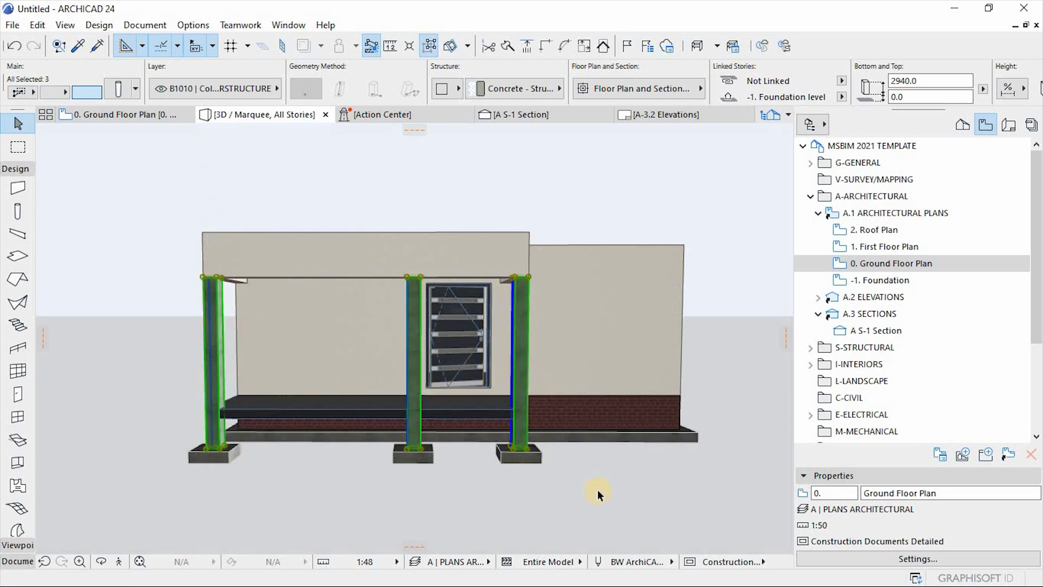
{"action": "left_click", "coordinate": [548, 501]}
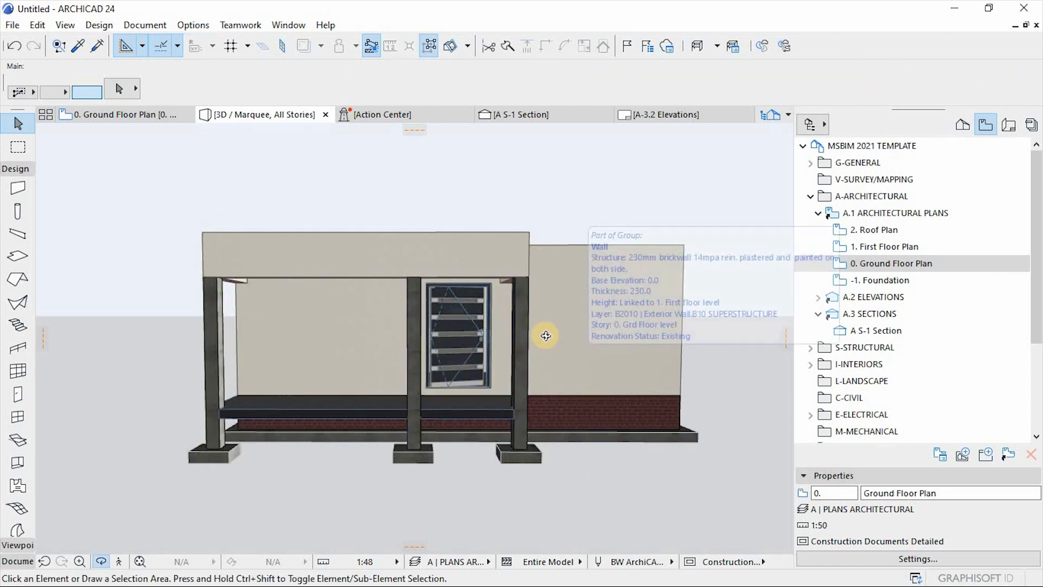
Step: On the ground floor plan, place an MSBIM AOD swing door in the small room's horizontal partition, opening into that room
{"action": "middle_click_drag", "start_coordinate": [542, 333], "coordinate": [308, 368], "text": "shift"}
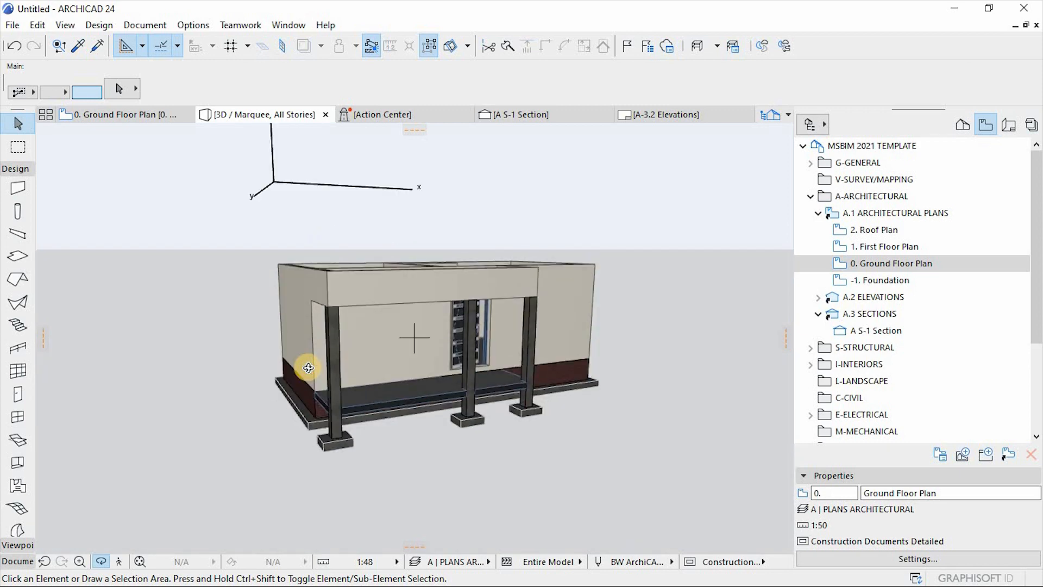
{"action": "key", "text": "F2"}
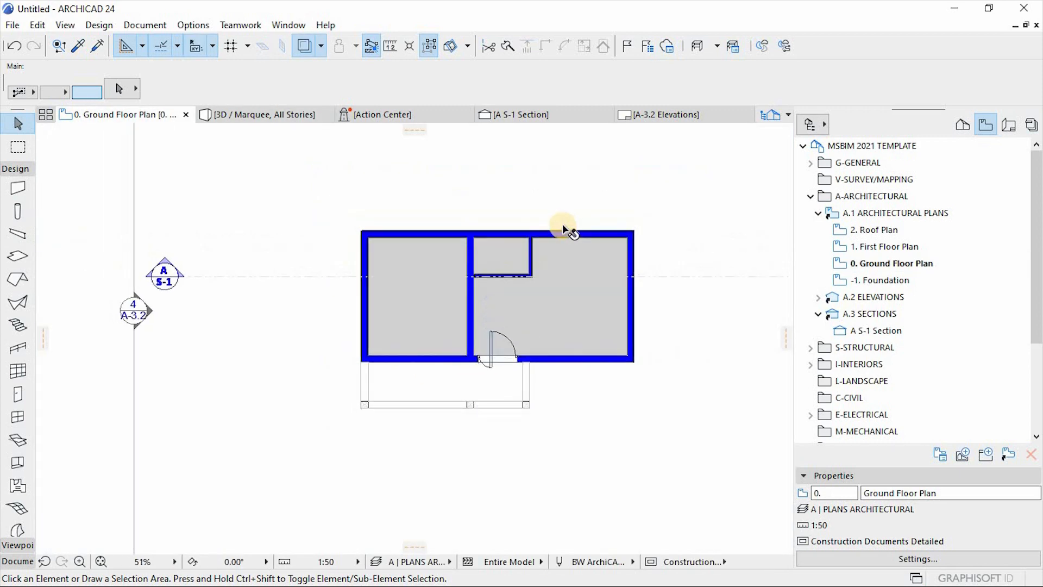
{"action": "scroll", "coordinate": [565, 228], "scroll_direction": "up", "scroll_amount": 2}
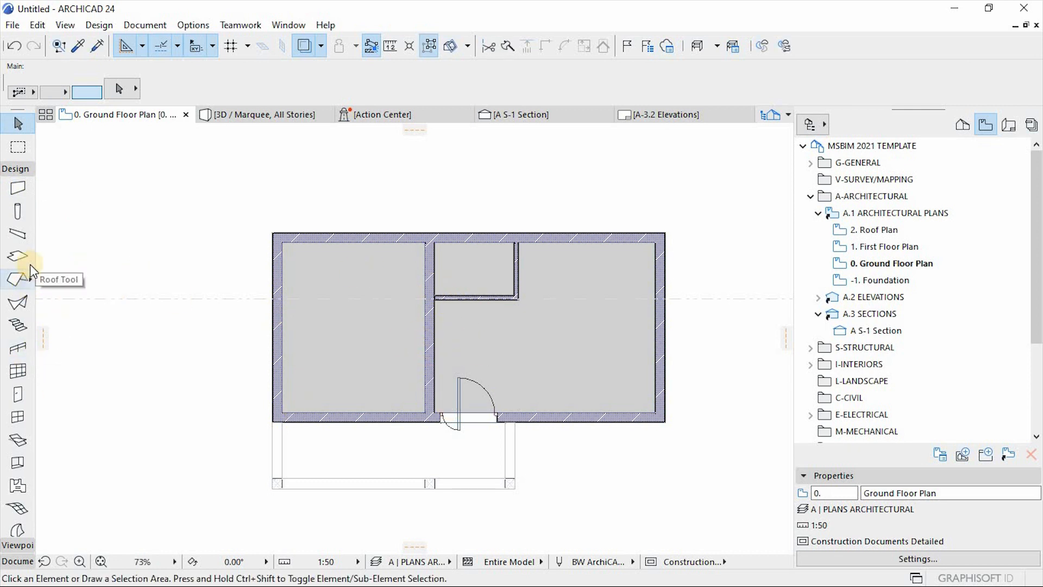
{"action": "left_click", "coordinate": [18, 394]}
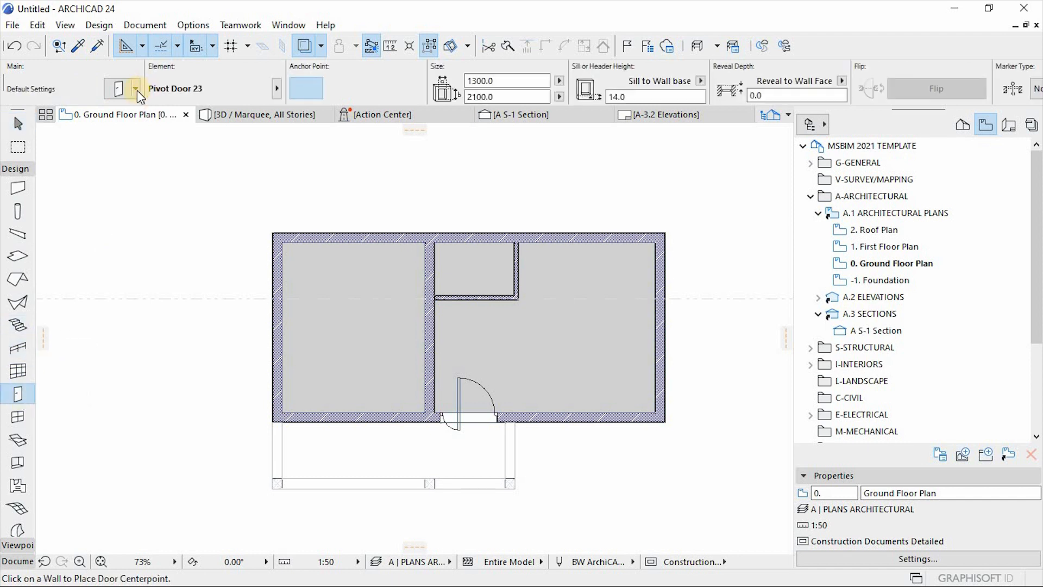
{"action": "left_click", "coordinate": [179, 88]}
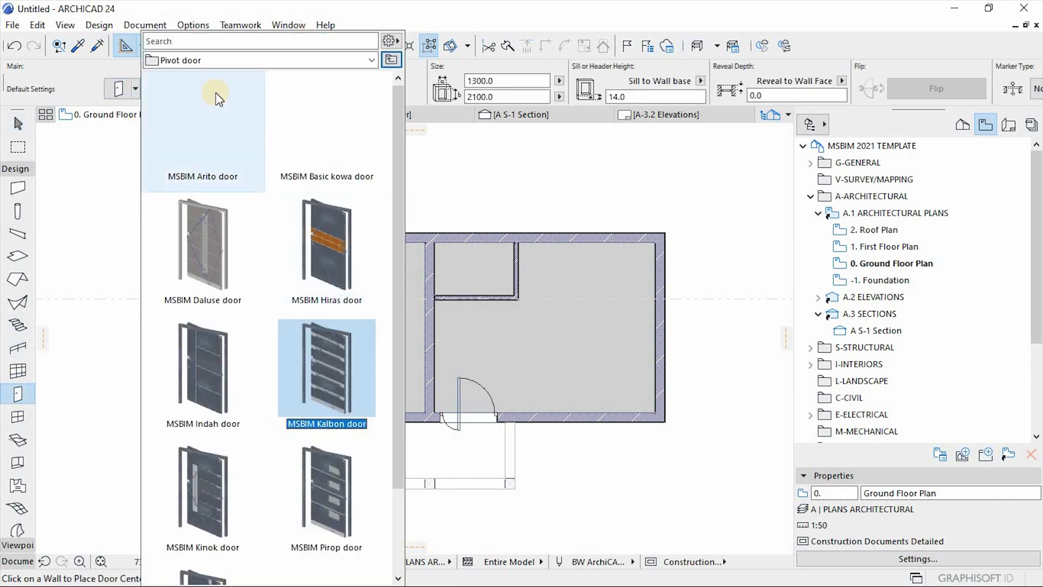
{"action": "left_click", "coordinate": [392, 60]}
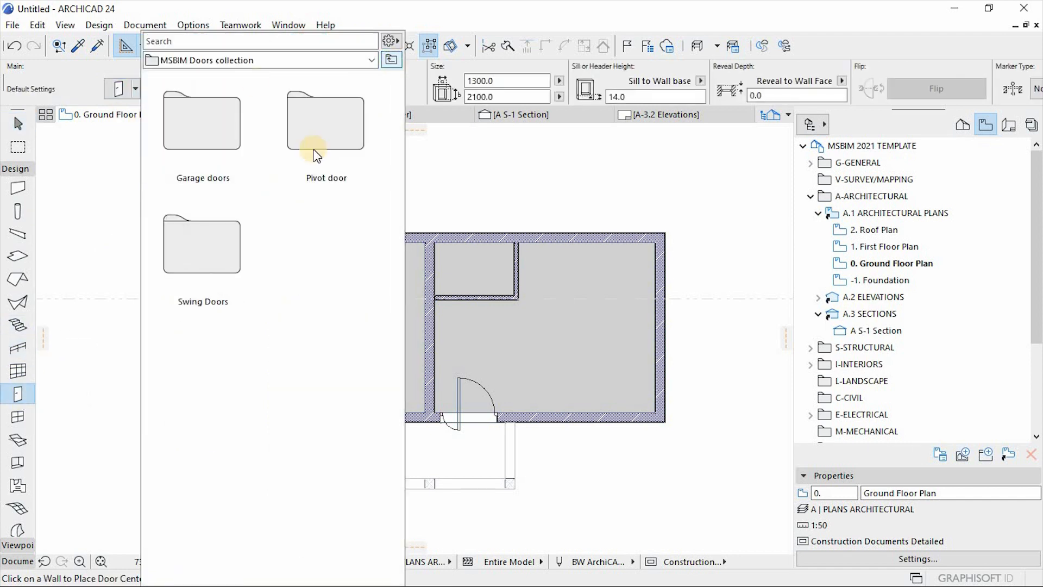
{"action": "double_click", "coordinate": [202, 248]}
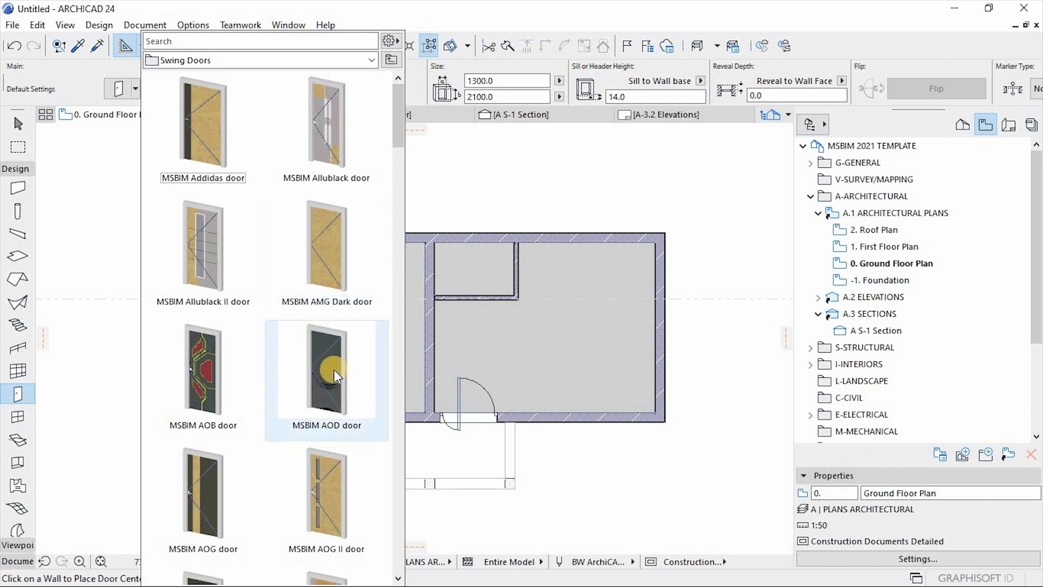
{"action": "left_click", "coordinate": [319, 371]}
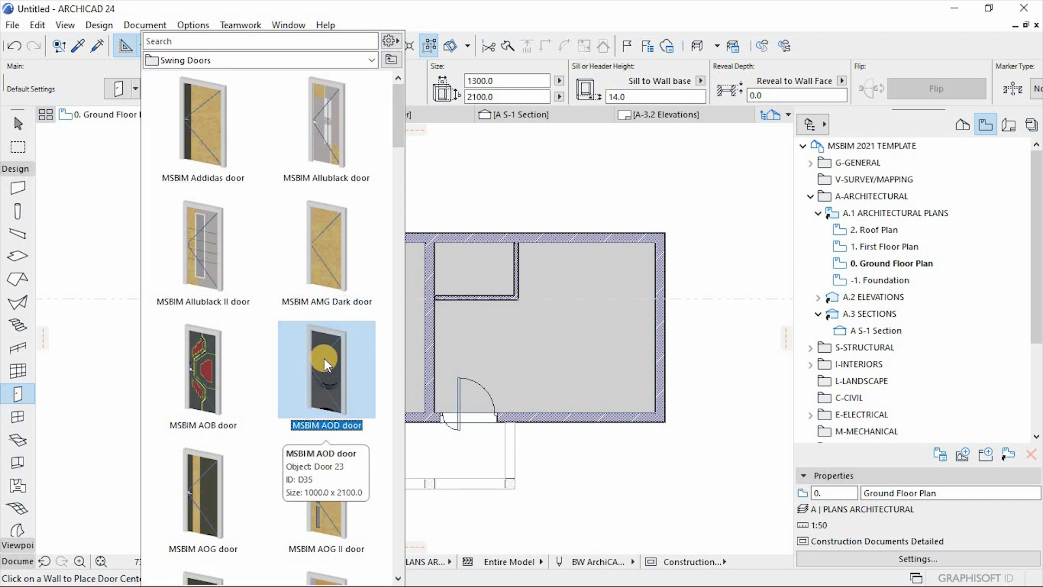
{"action": "double_click", "coordinate": [324, 360]}
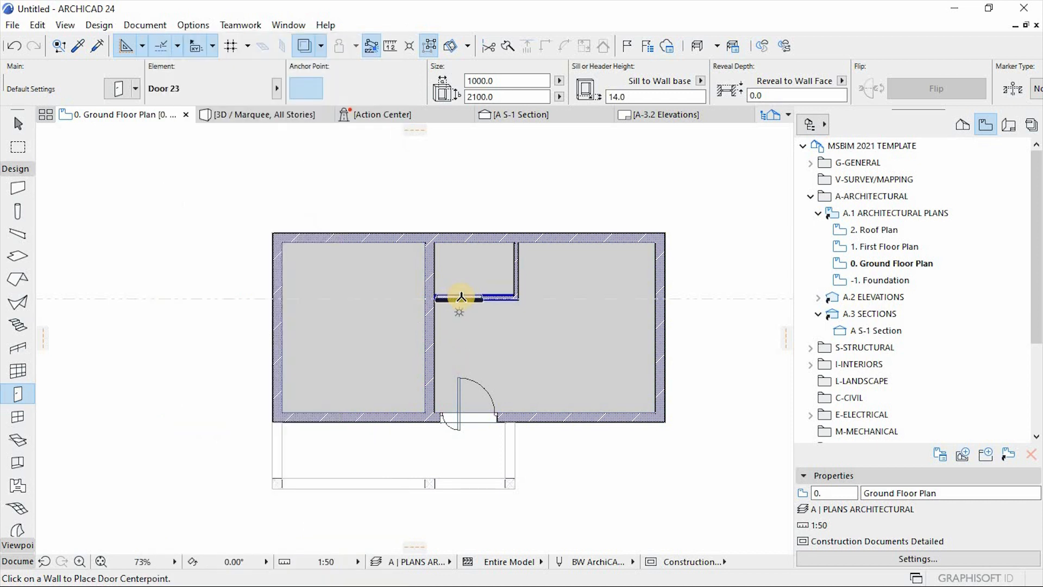
{"action": "left_click", "coordinate": [451, 280]}
{"action": "left_click", "coordinate": [444, 265]}
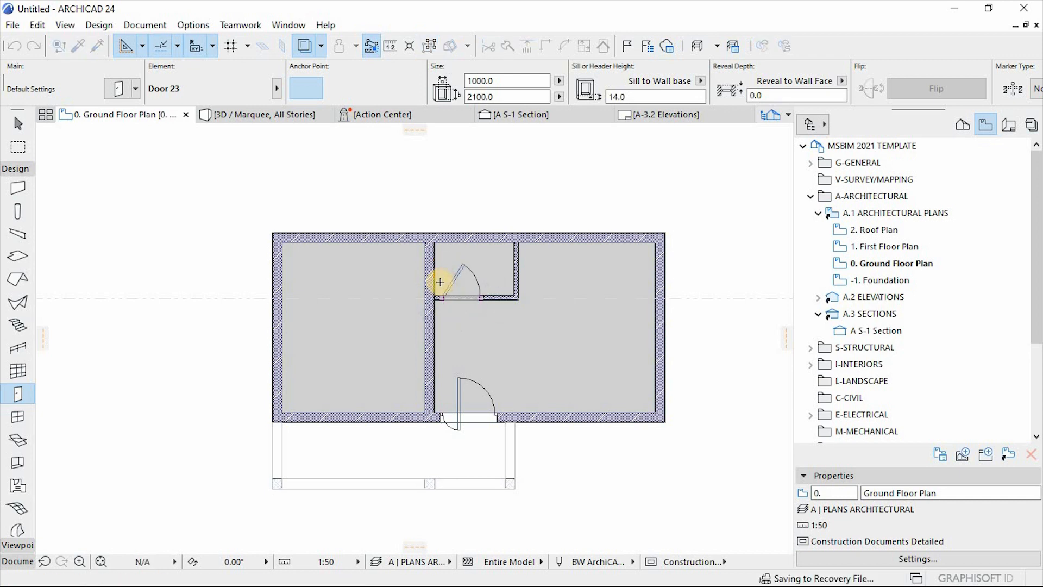
Step: Place an MSBIM Black force swing door near the lower end of the central dividing wall, opening into the left room
{"action": "scroll", "coordinate": [439, 281], "scroll_direction": "down", "scroll_amount": 1}
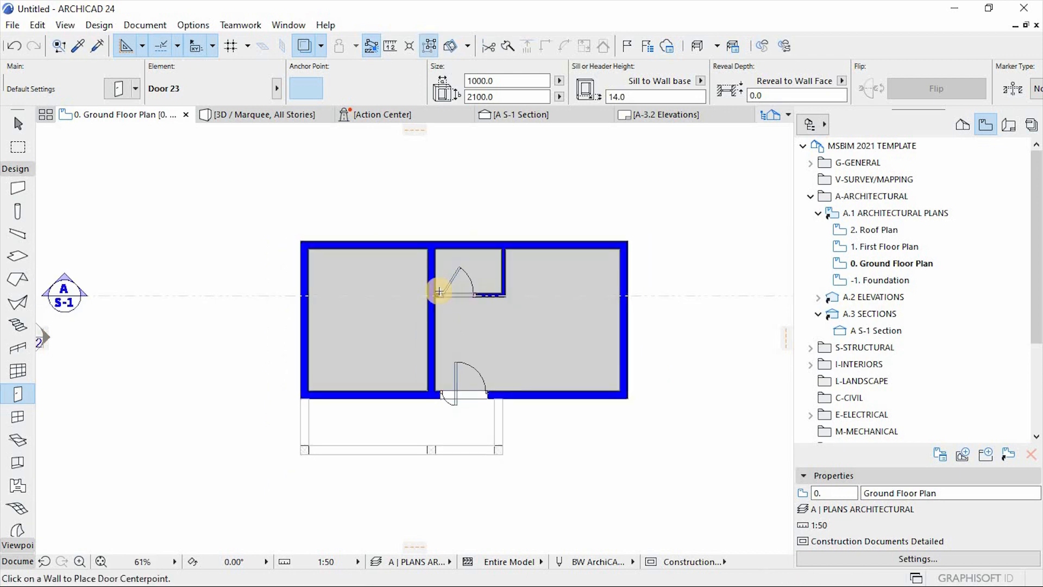
{"action": "left_click", "coordinate": [136, 88]}
{"action": "scroll", "coordinate": [291, 472], "scroll_direction": "down", "scroll_amount": 4}
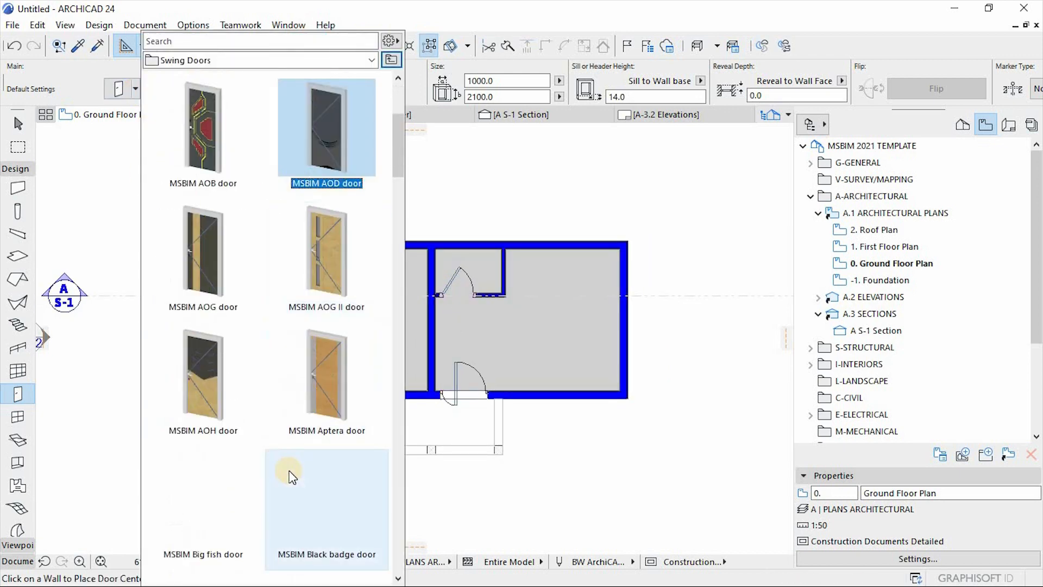
{"action": "scroll", "coordinate": [300, 429], "scroll_direction": "down", "scroll_amount": 3}
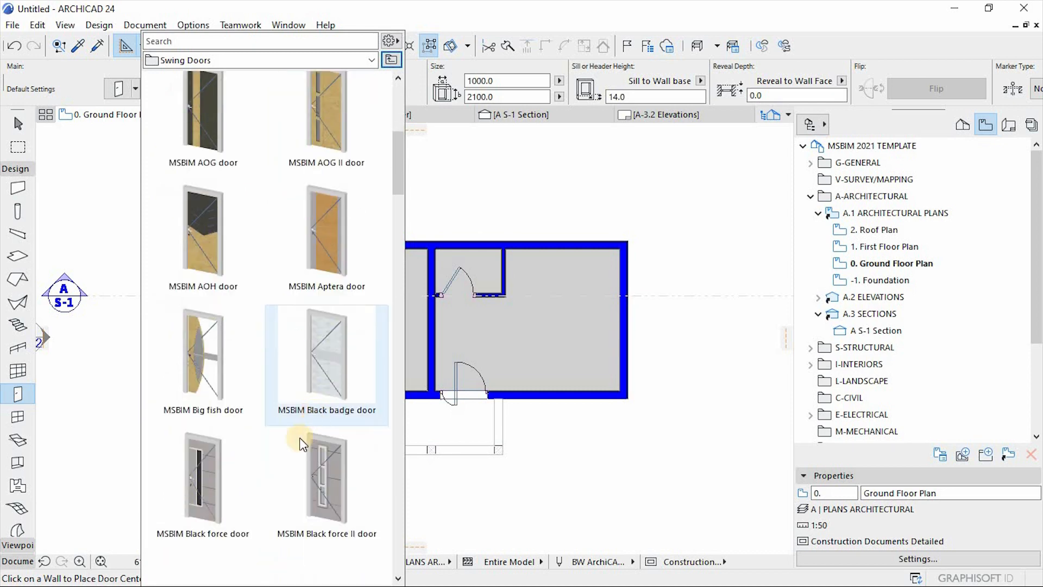
{"action": "scroll", "coordinate": [297, 426], "scroll_direction": "down", "scroll_amount": 3}
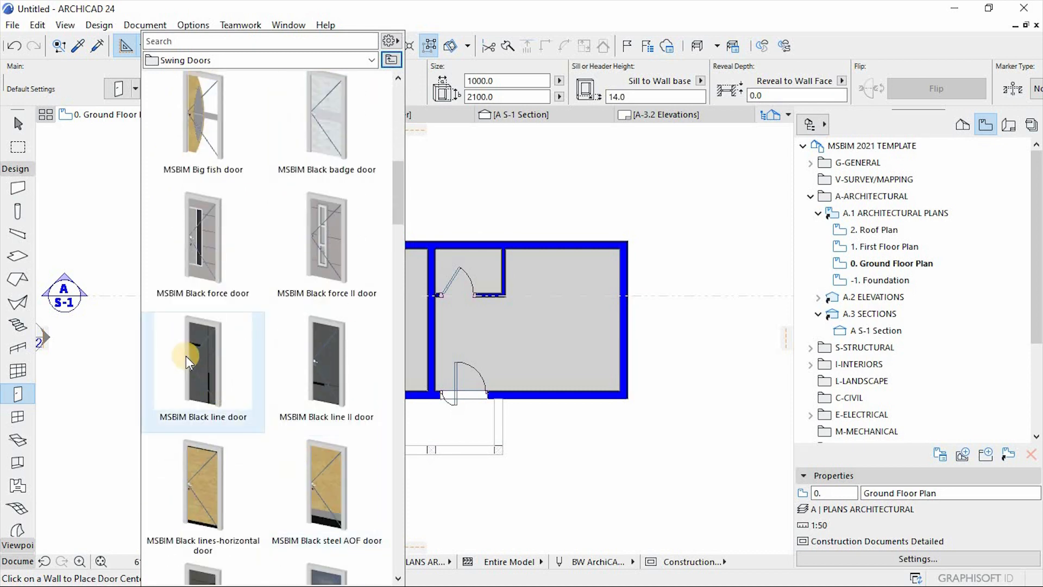
{"action": "left_click", "coordinate": [198, 247]}
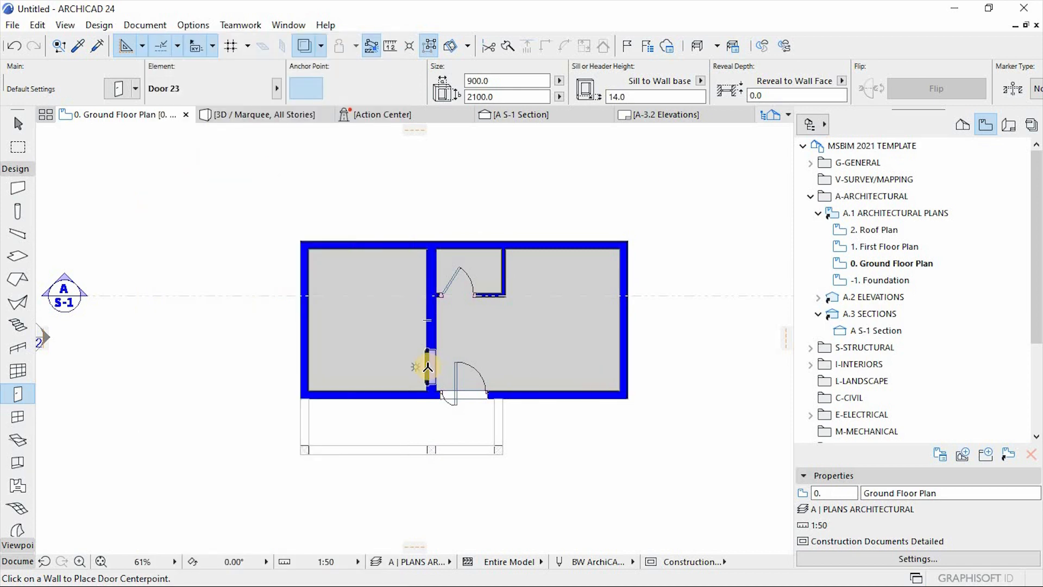
{"action": "left_click", "coordinate": [427, 368]}
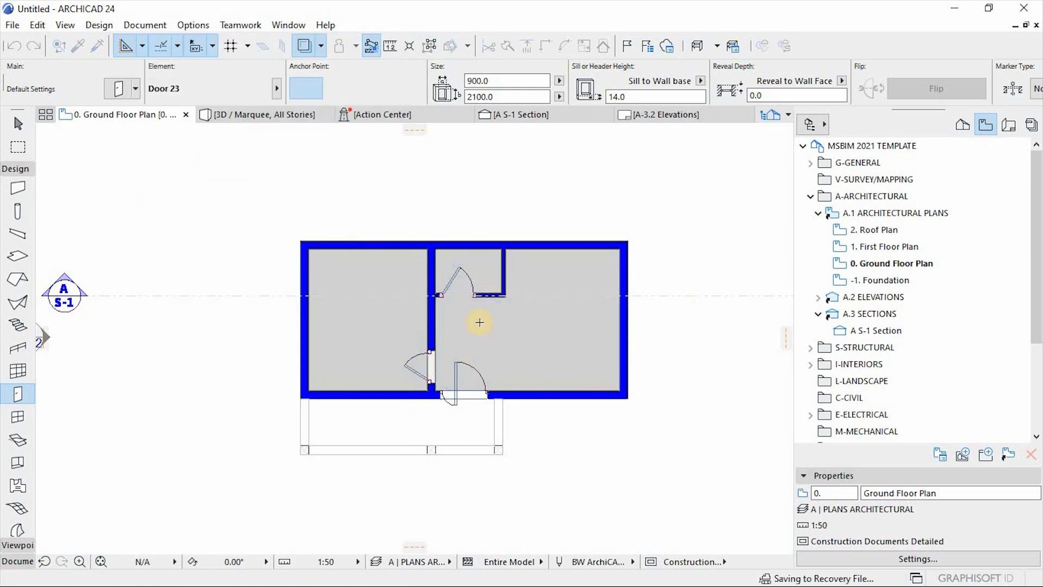
{"action": "scroll", "coordinate": [480, 322], "scroll_direction": "up", "scroll_amount": 4}
{"action": "key", "text": "Escape"}
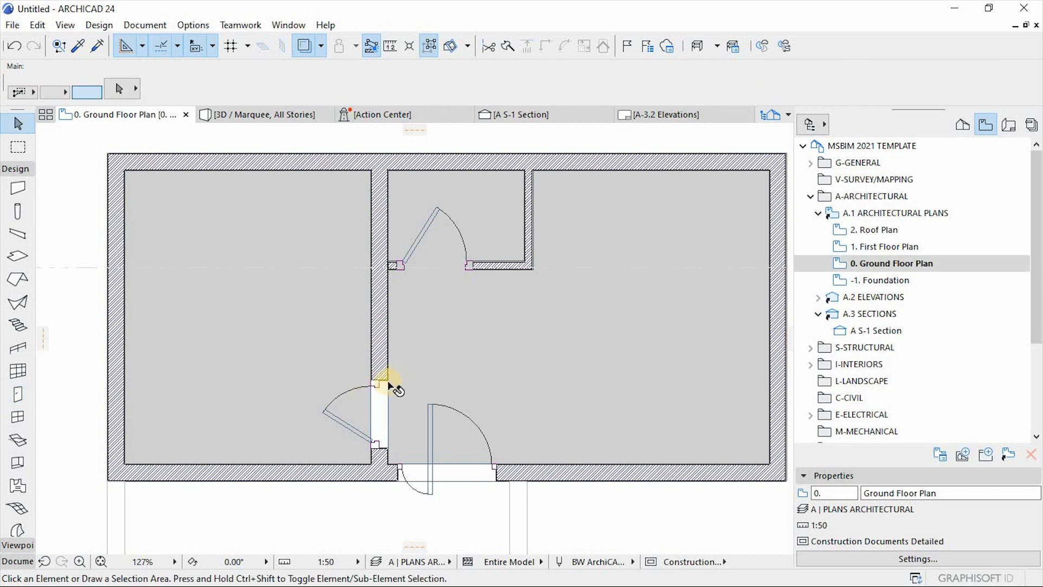
Step: Move the central wall's door up along the wall, away from the entrance door
{"action": "key", "text": "ctrl+d"}
{"action": "left_click", "coordinate": [482, 369]}
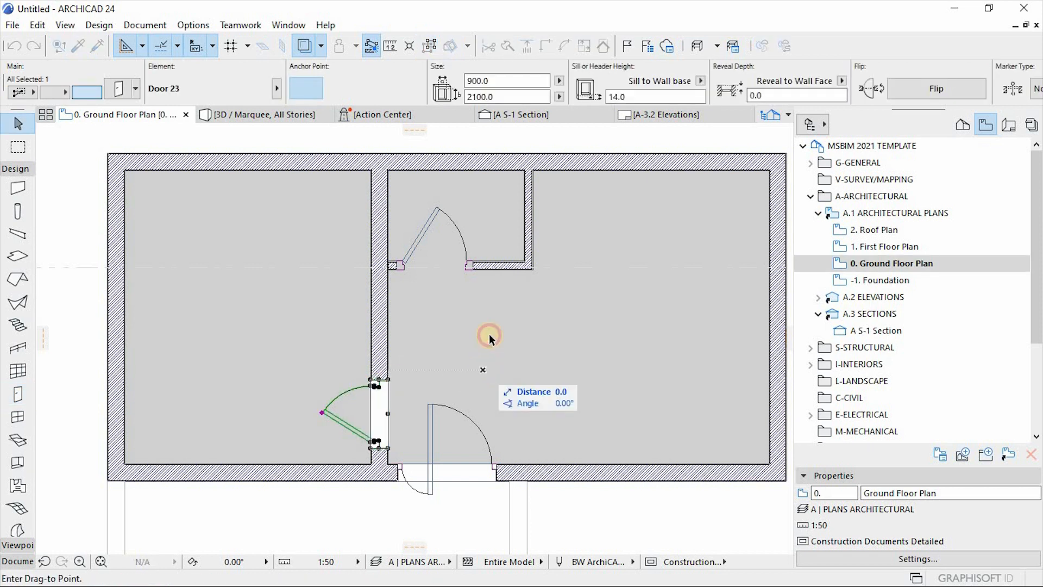
{"action": "left_click", "coordinate": [413, 308]}
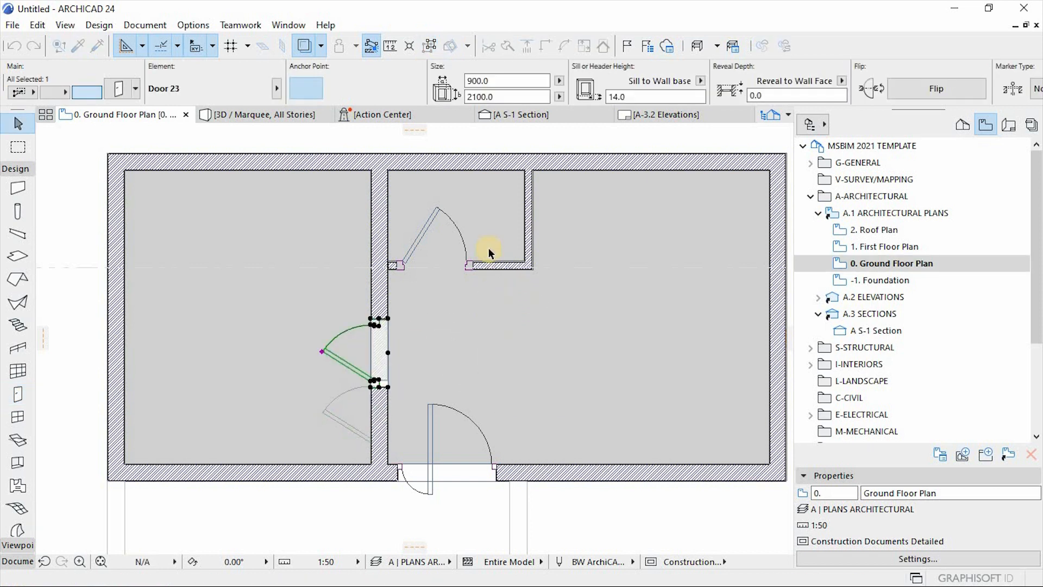
Step: Set the width of the small room's door to 750 mm
{"action": "scroll", "coordinate": [493, 284], "scroll_direction": "down", "scroll_amount": 2}
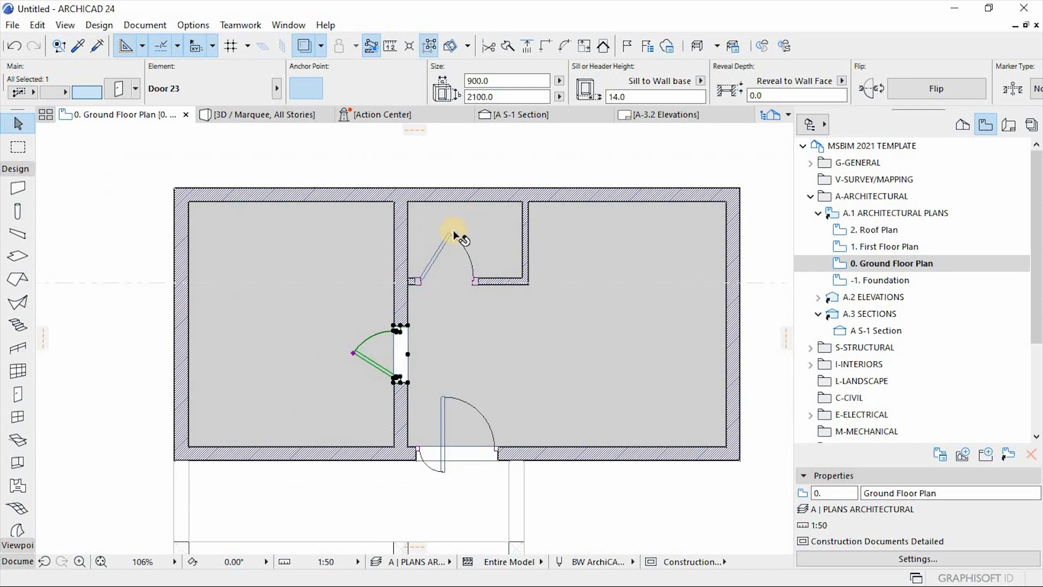
{"action": "left_click", "coordinate": [449, 236]}
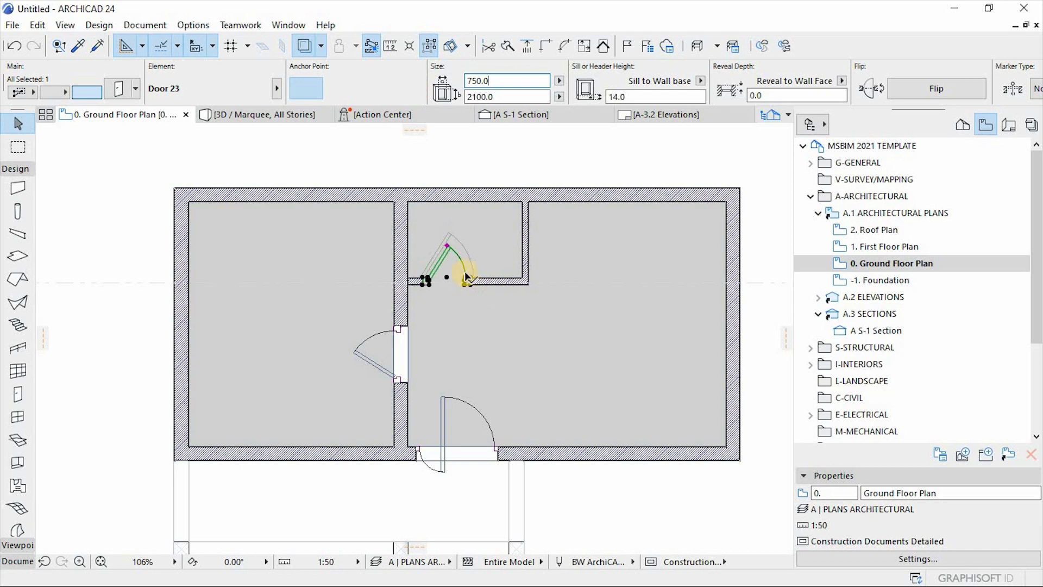
{"action": "scroll", "coordinate": [612, 304], "scroll_direction": "down", "scroll_amount": 3}
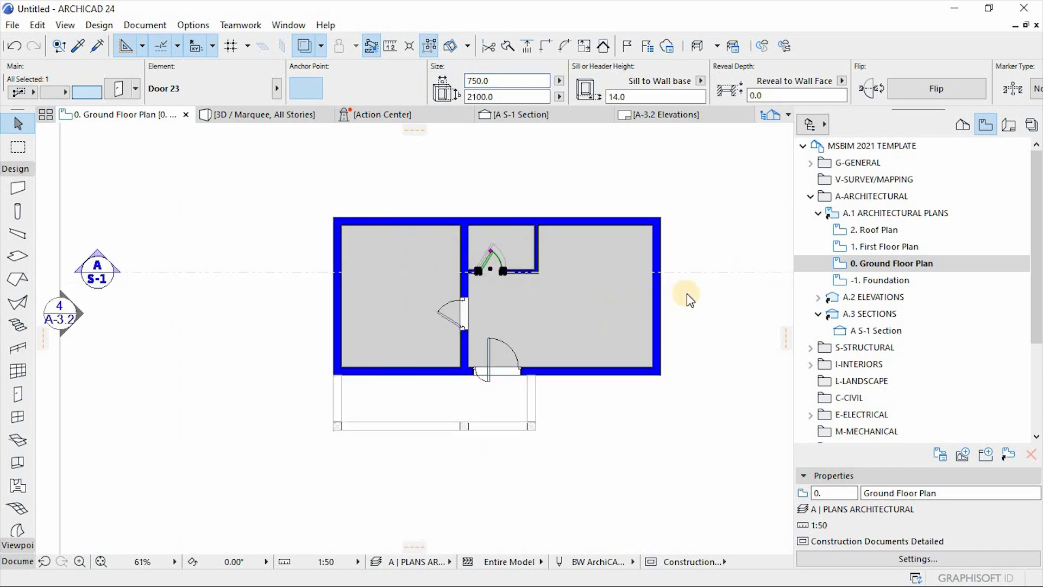
{"action": "left_click", "coordinate": [720, 321]}
Step: Select both interior swing doors and set their sill height to the wall base to 150 mm
{"action": "scroll", "coordinate": [644, 296], "scroll_direction": "up", "scroll_amount": 1}
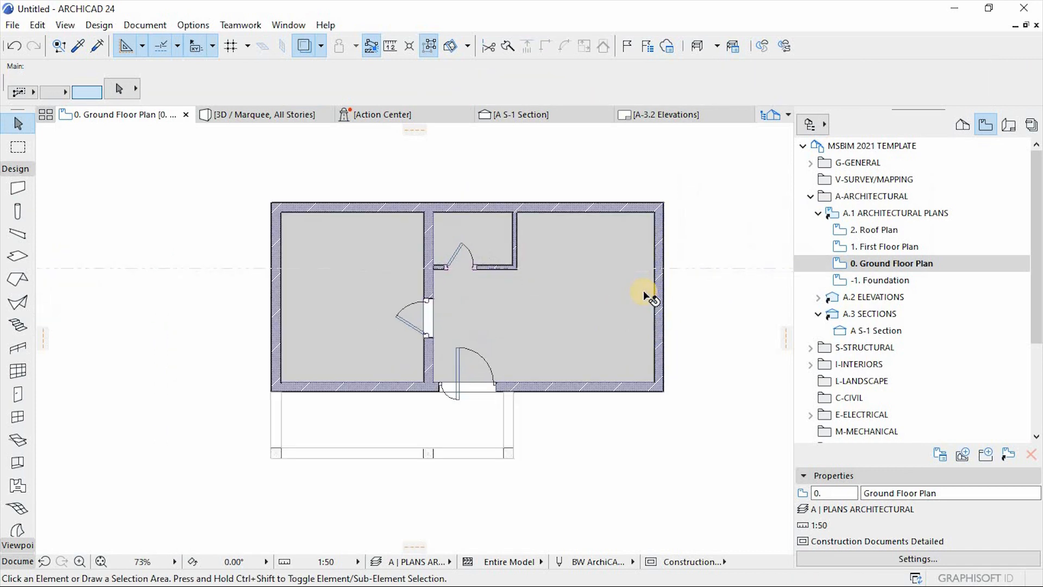
{"action": "left_click", "coordinate": [459, 242]}
{"action": "left_click", "coordinate": [647, 98]}
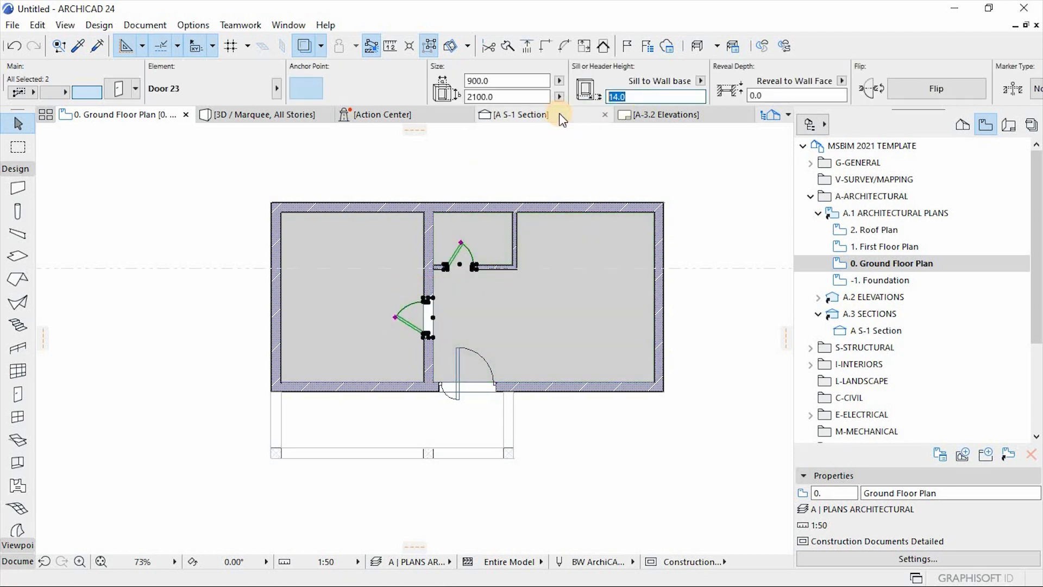
{"action": "mouse_move", "coordinate": [559, 114]}
{"action": "type", "text": "150.0"}
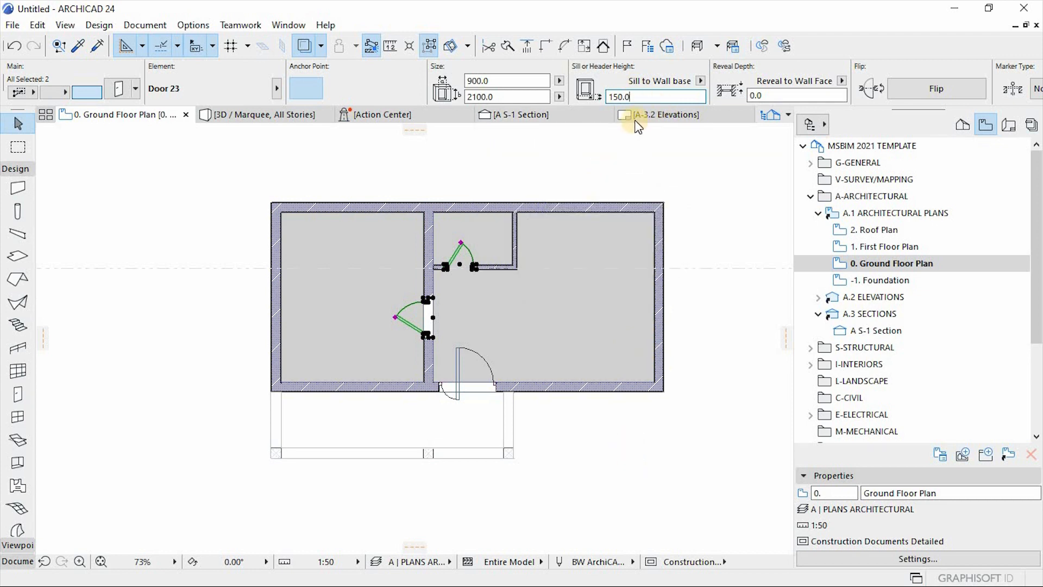
{"action": "left_click", "coordinate": [543, 435]}
{"action": "scroll", "coordinate": [548, 363], "scroll_direction": "down", "scroll_amount": 1}
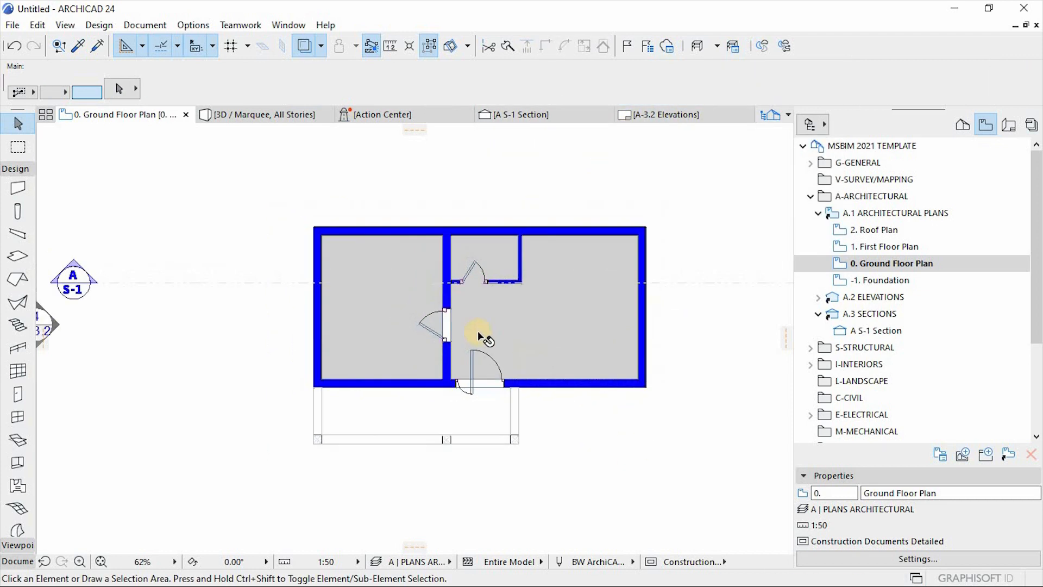
Step: Stretch the end of the small room's lower wall about 124 mm into the central dividing wall so the two join
{"action": "scroll", "coordinate": [443, 267], "scroll_direction": "up", "scroll_amount": 7}
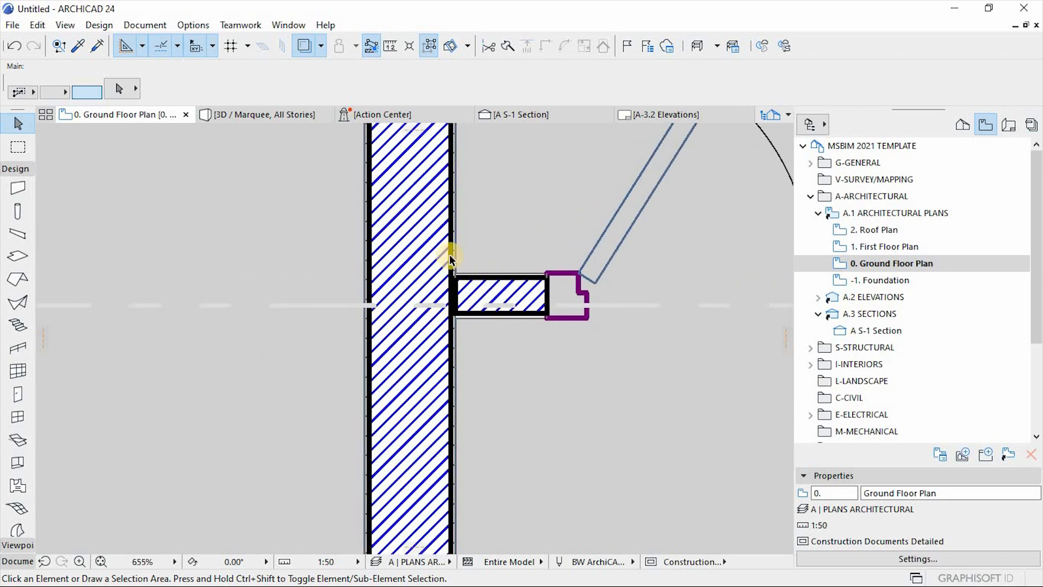
{"action": "scroll", "coordinate": [481, 281], "scroll_direction": "up", "scroll_amount": 2}
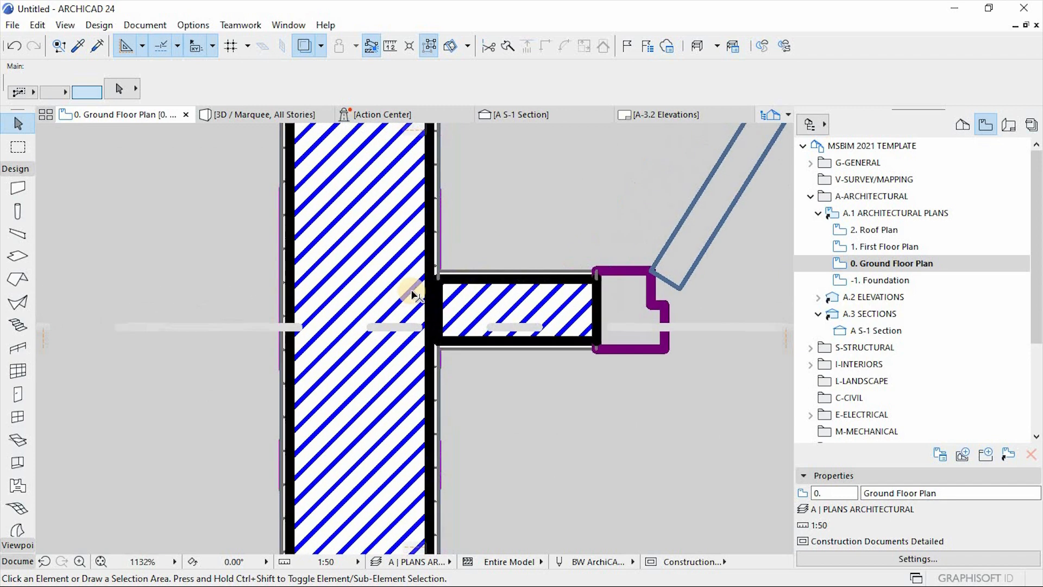
{"action": "left_click", "coordinate": [468, 290]}
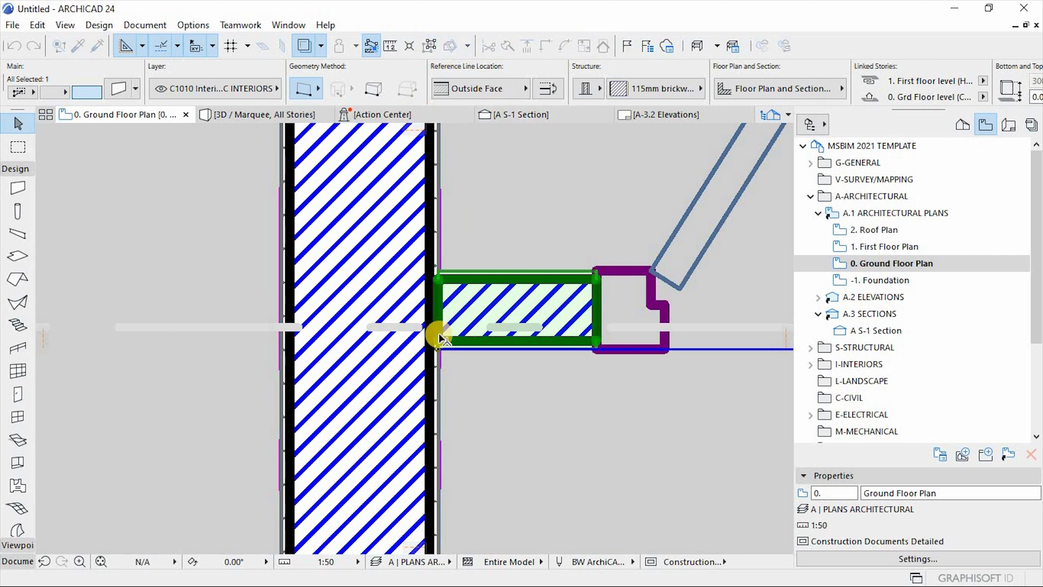
{"action": "left_click", "coordinate": [438, 337]}
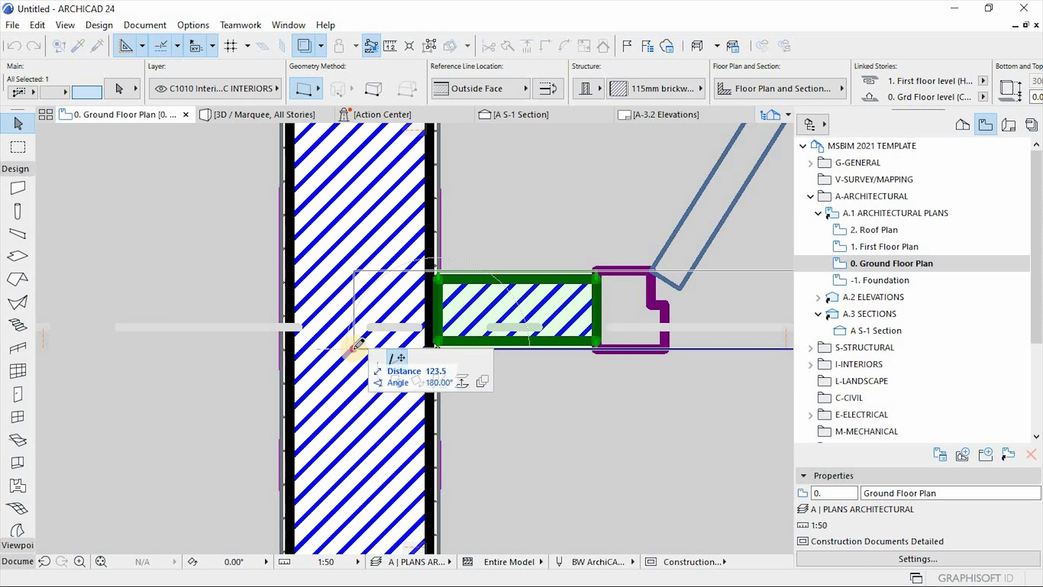
{"action": "left_click", "coordinate": [353, 348]}
{"action": "scroll", "coordinate": [451, 326], "scroll_direction": "down", "scroll_amount": 5}
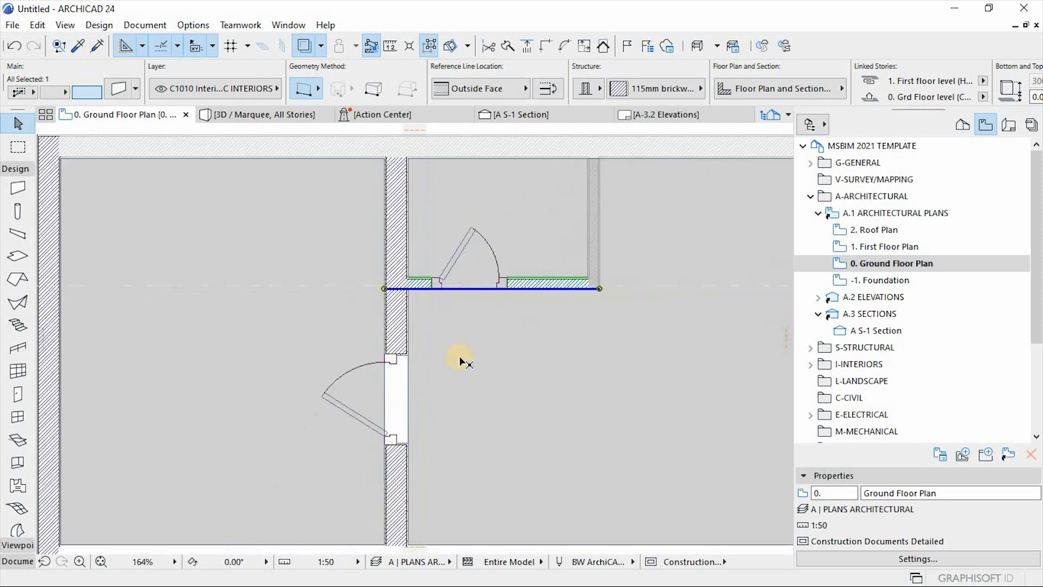
{"action": "left_click", "coordinate": [418, 316]}
{"action": "scroll", "coordinate": [419, 315], "scroll_direction": "down", "scroll_amount": 2}
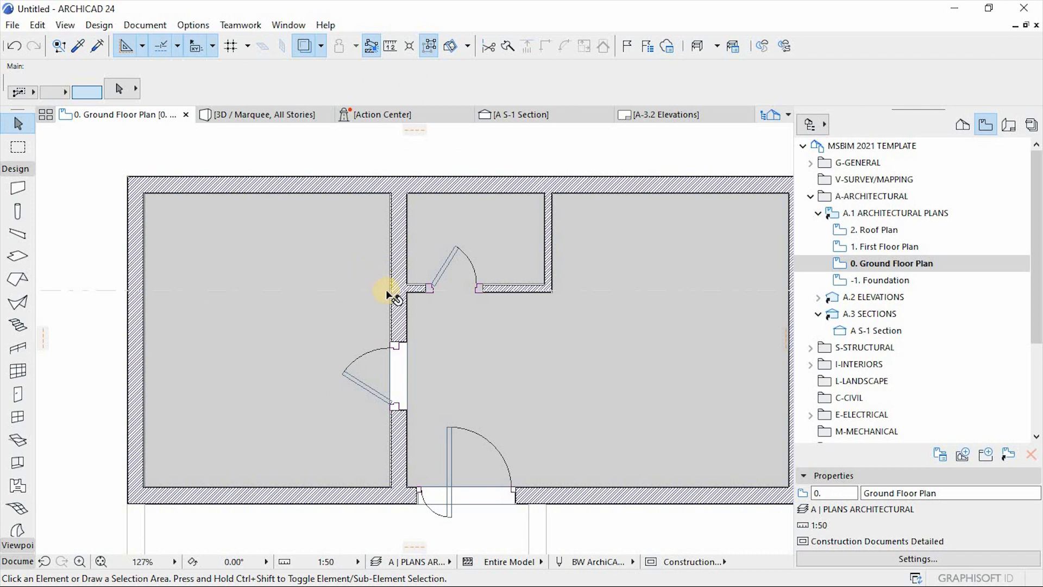
{"action": "scroll", "coordinate": [463, 366], "scroll_direction": "down", "scroll_amount": 2}
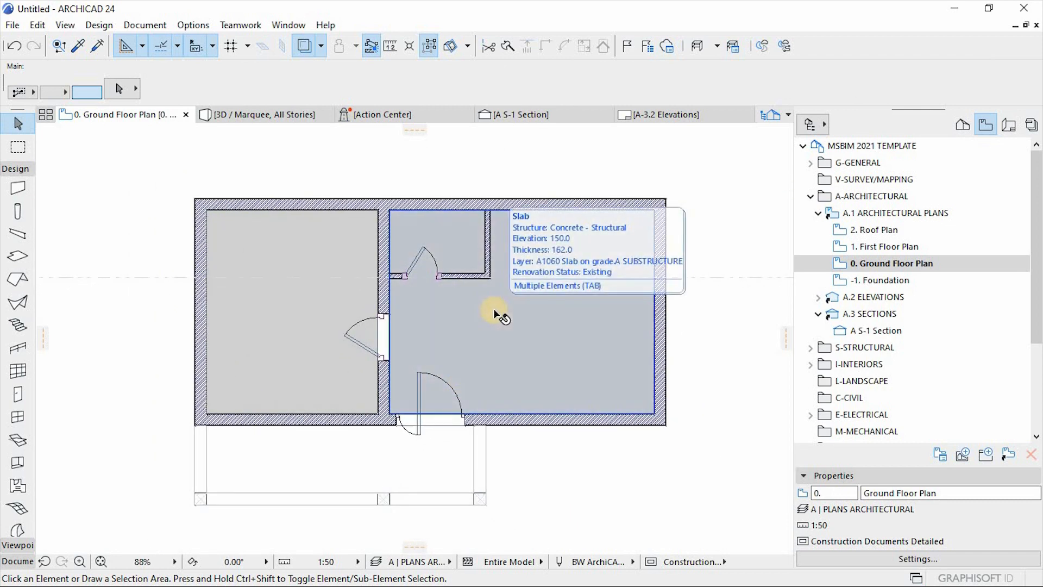
Step: Browse the exterior fixed window favorites, examining the MSBIM Allu and MSBIM Aluminium Horizontal Sliding window types
{"action": "scroll", "coordinate": [495, 314], "scroll_direction": "up", "scroll_amount": 1}
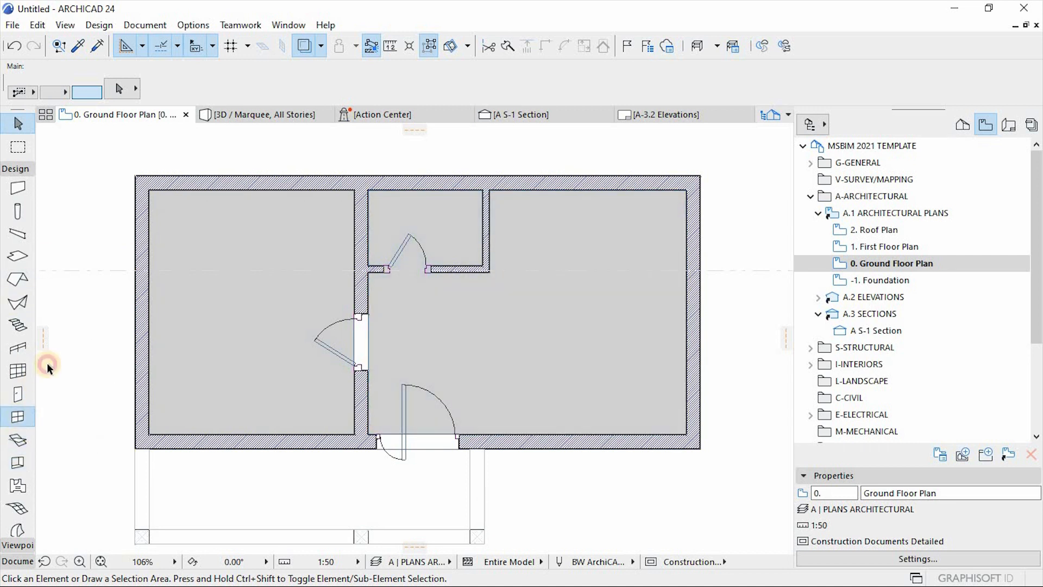
{"action": "left_click", "coordinate": [18, 416]}
{"action": "left_click", "coordinate": [135, 88]}
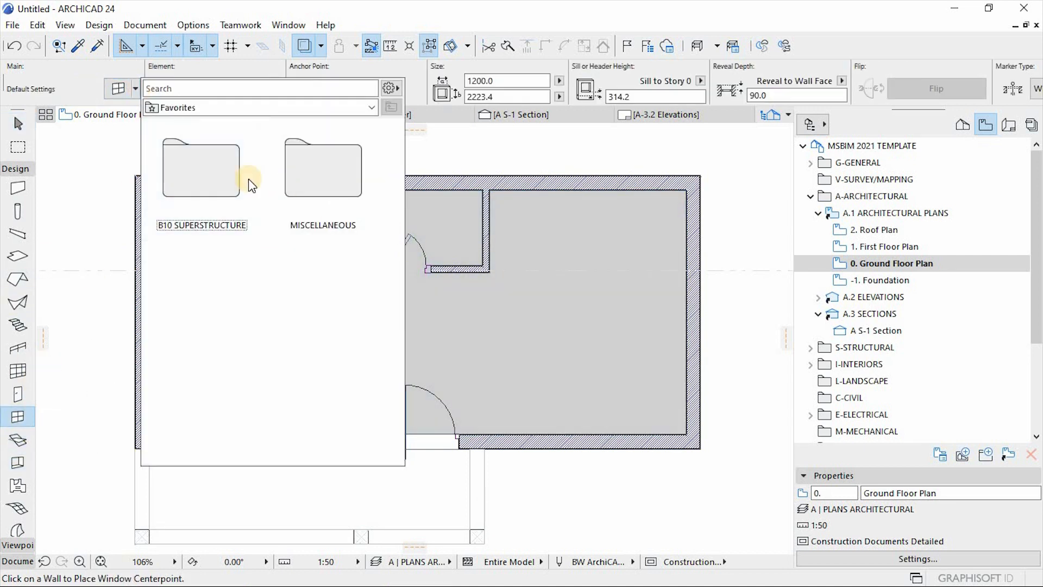
{"action": "double_click", "coordinate": [206, 171]}
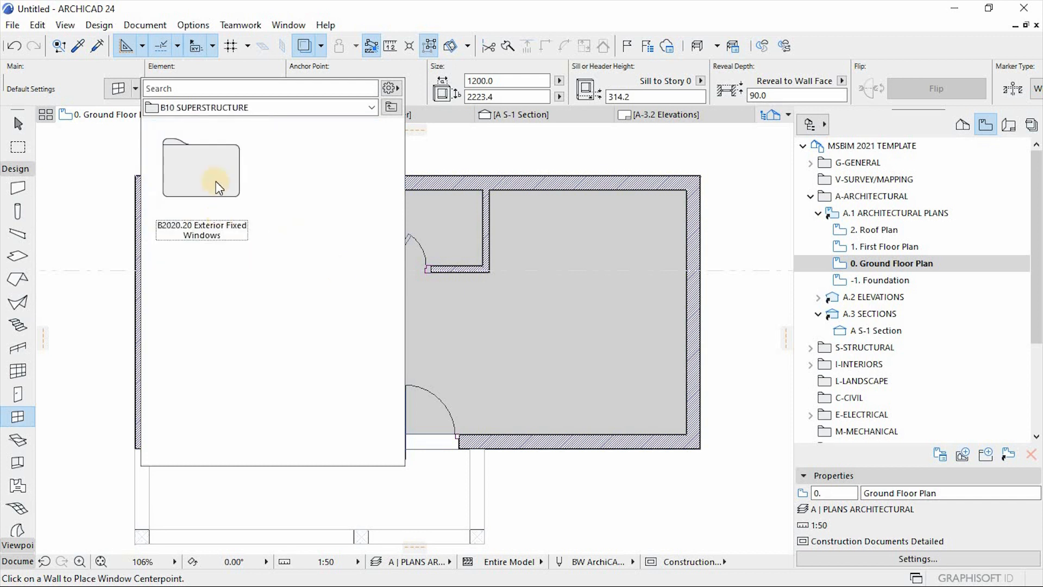
{"action": "double_click", "coordinate": [205, 172]}
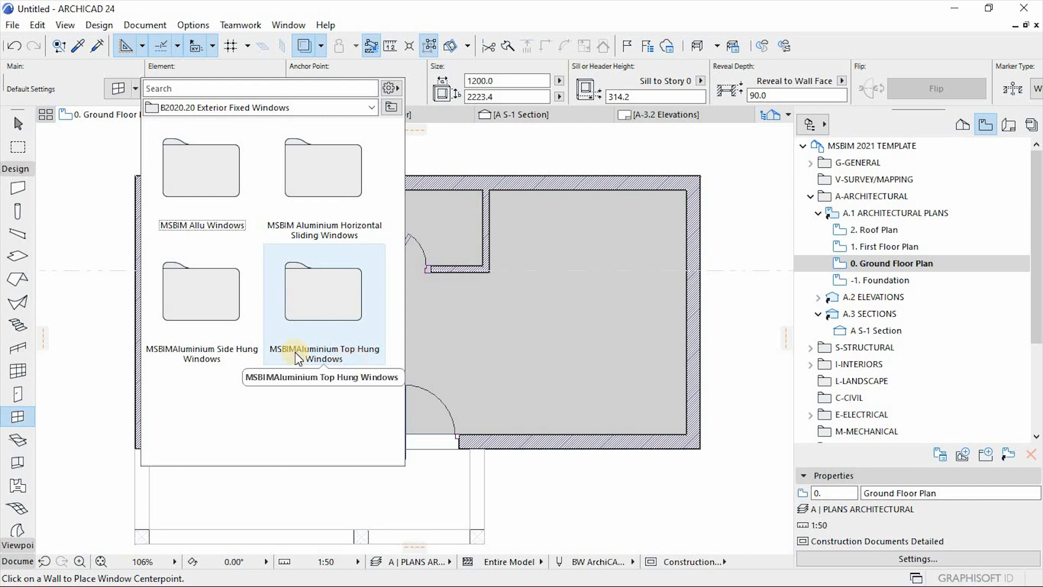
{"action": "double_click", "coordinate": [204, 190]}
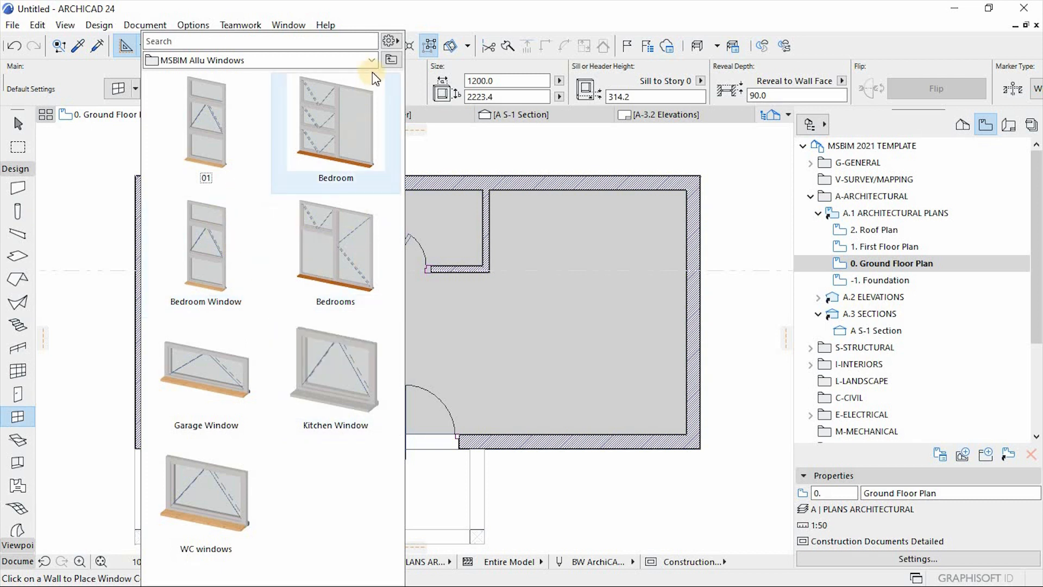
{"action": "left_click", "coordinate": [391, 60]}
{"action": "left_click", "coordinate": [329, 140]}
{"action": "double_click", "coordinate": [329, 140]}
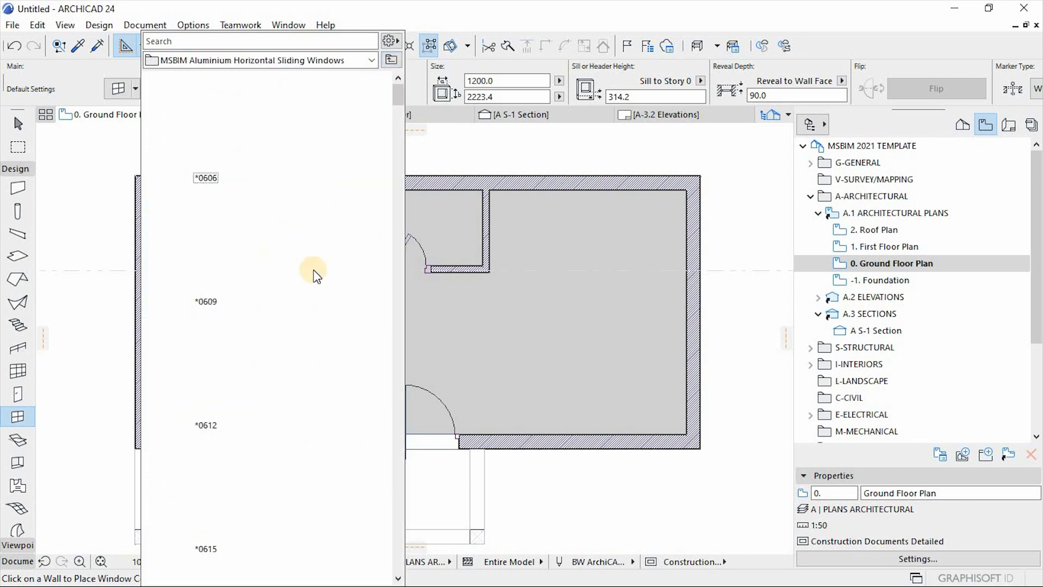
{"action": "left_click_drag", "start_coordinate": [397, 94], "coordinate": [390, 195]}
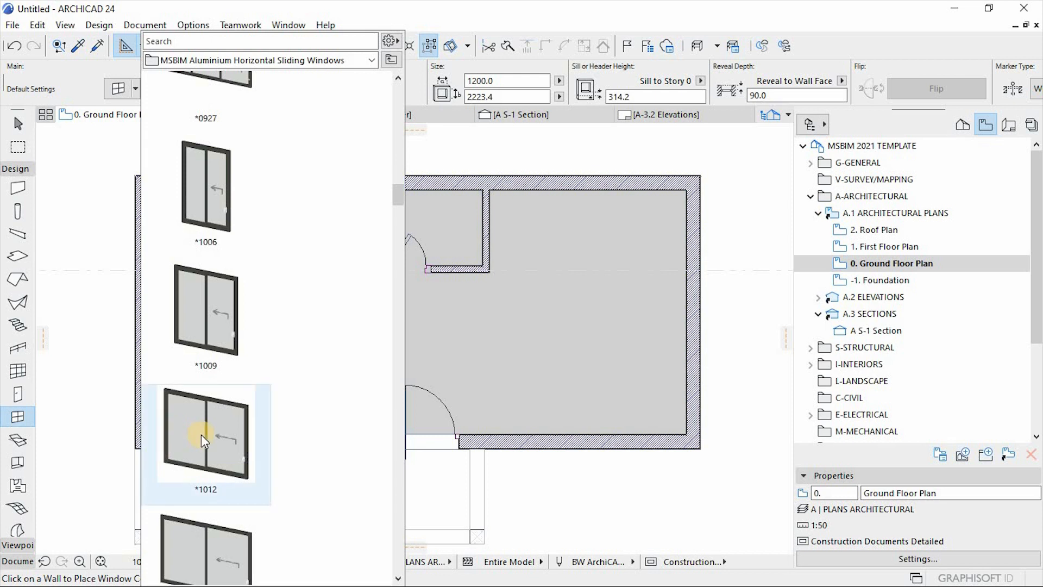
{"action": "scroll", "coordinate": [282, 378], "scroll_direction": "down", "scroll_amount": 1}
{"action": "scroll", "coordinate": [370, 170], "scroll_direction": "up", "scroll_amount": 10}
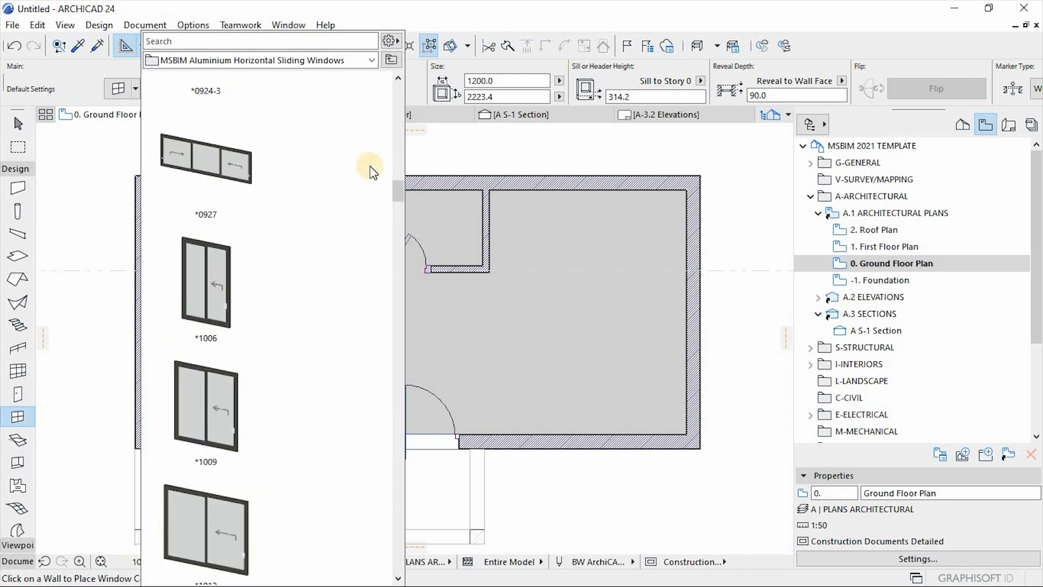
{"action": "scroll", "coordinate": [383, 117], "scroll_direction": "up", "scroll_amount": 10}
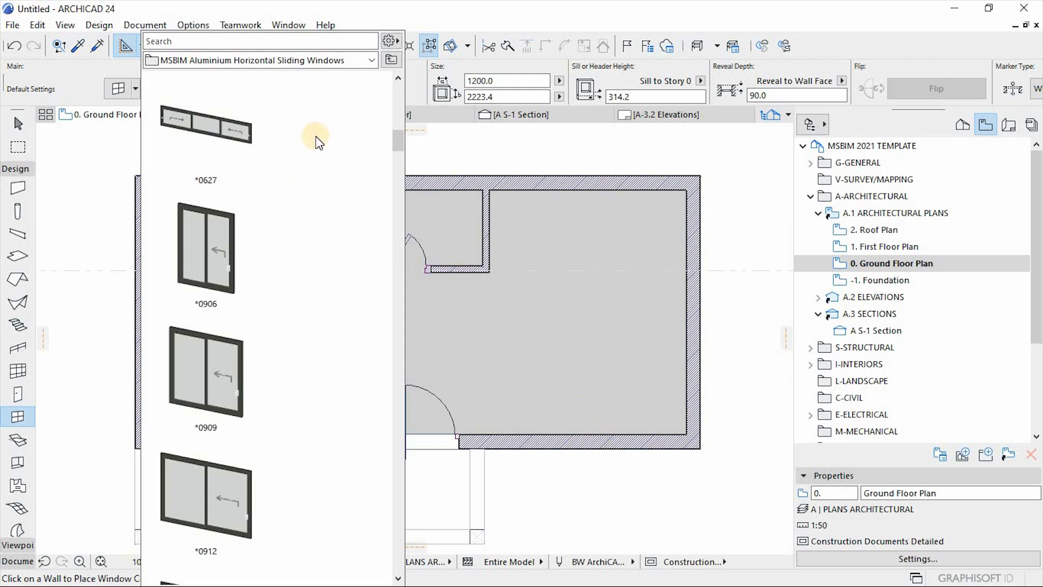
{"action": "left_click", "coordinate": [390, 60]}
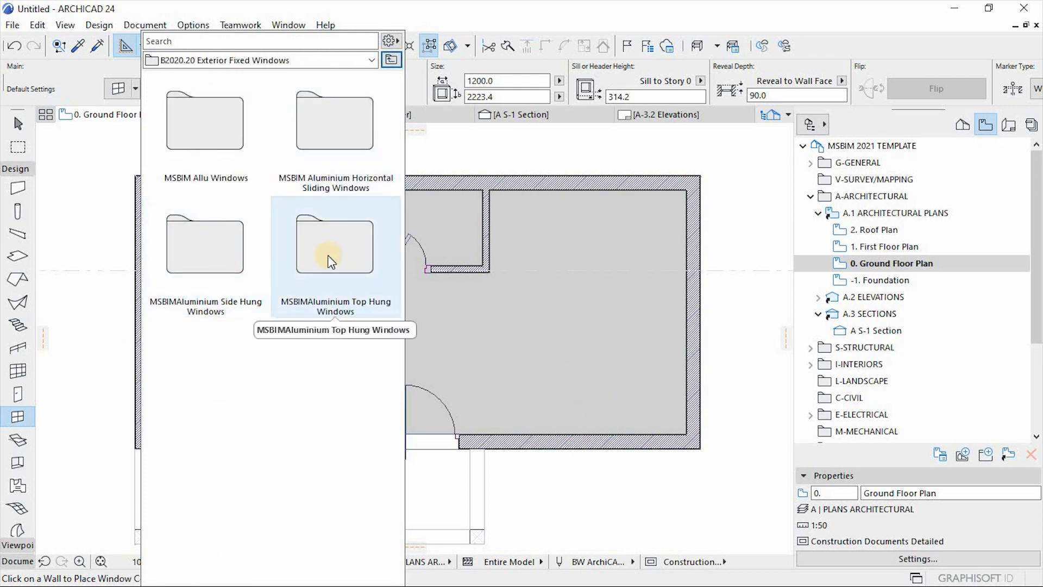
Step: Choose the 1200 × 900 mm PT129 favorite from the MSBIM Aluminium Top Hung Windows for placement
{"action": "double_click", "coordinate": [319, 267]}
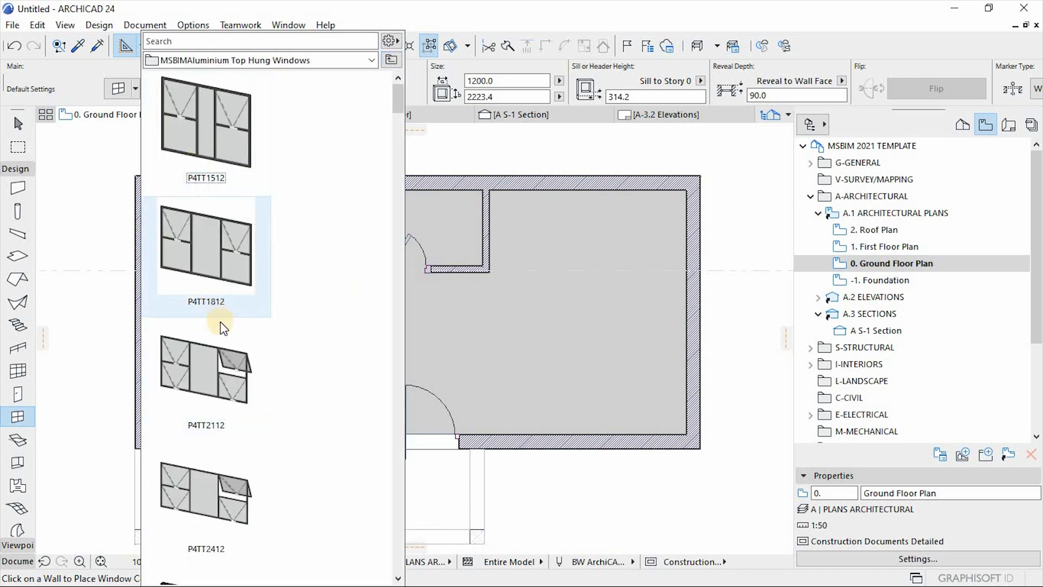
{"action": "scroll", "coordinate": [220, 326], "scroll_direction": "down", "scroll_amount": 3}
{"action": "scroll", "coordinate": [220, 326], "scroll_direction": "down", "scroll_amount": 5}
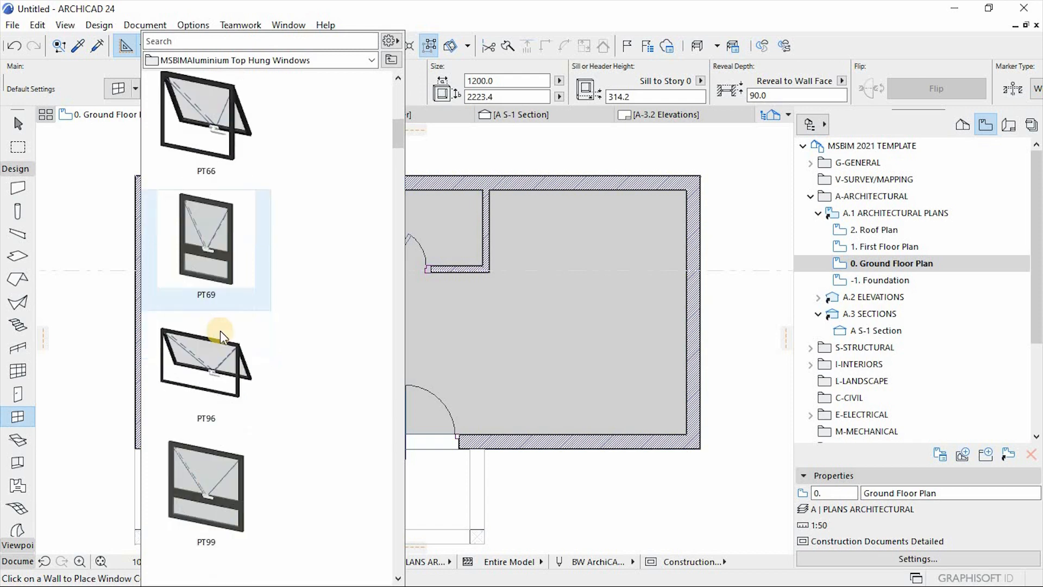
{"action": "left_click", "coordinate": [201, 492]}
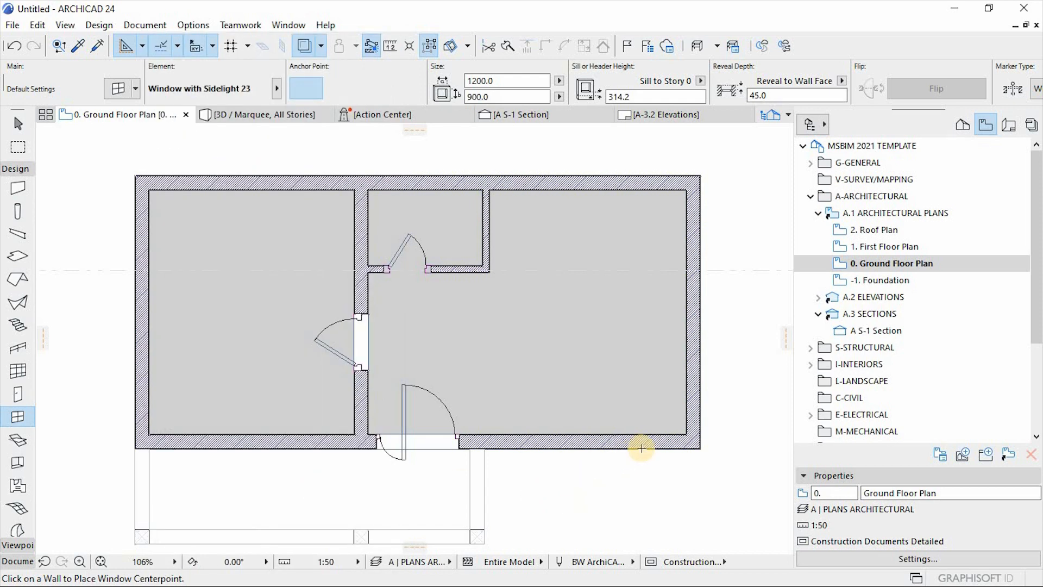
{"action": "left_click", "coordinate": [621, 377]}
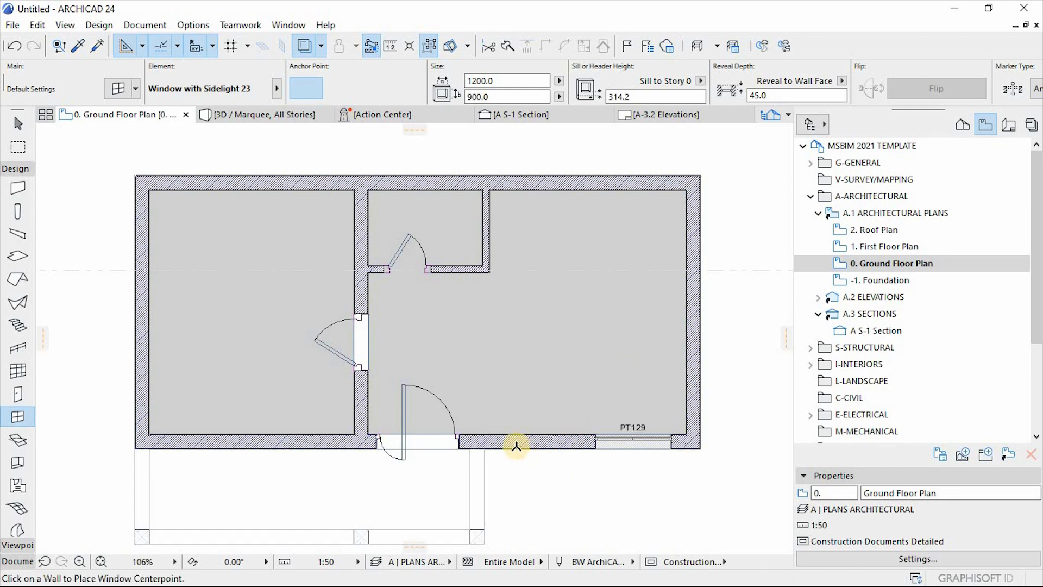
{"action": "scroll", "coordinate": [679, 488], "scroll_direction": "up", "scroll_amount": 3}
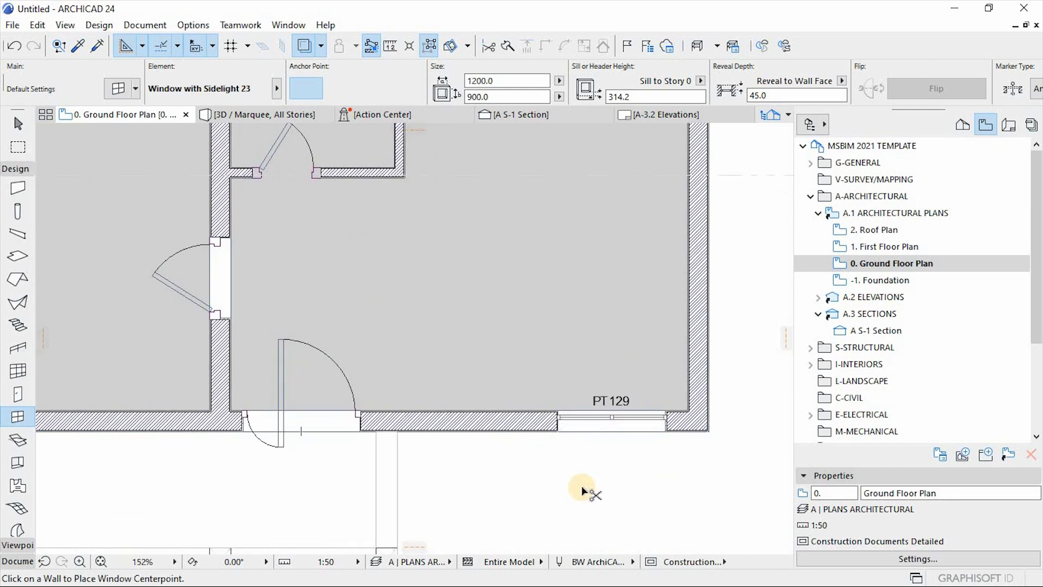
{"action": "key", "text": "ctrl+z"}
Step: Place two 1200 × 900 mm top hung windows facing outward in the front wall, between the entrance door and the right corner
{"action": "left_click", "coordinate": [615, 429]}
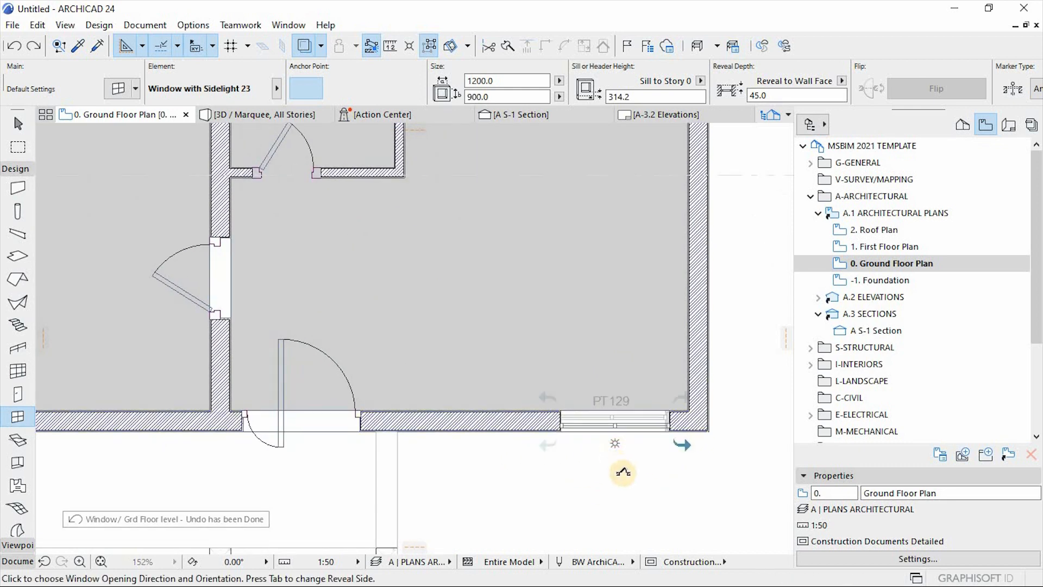
{"action": "left_click", "coordinate": [623, 489]}
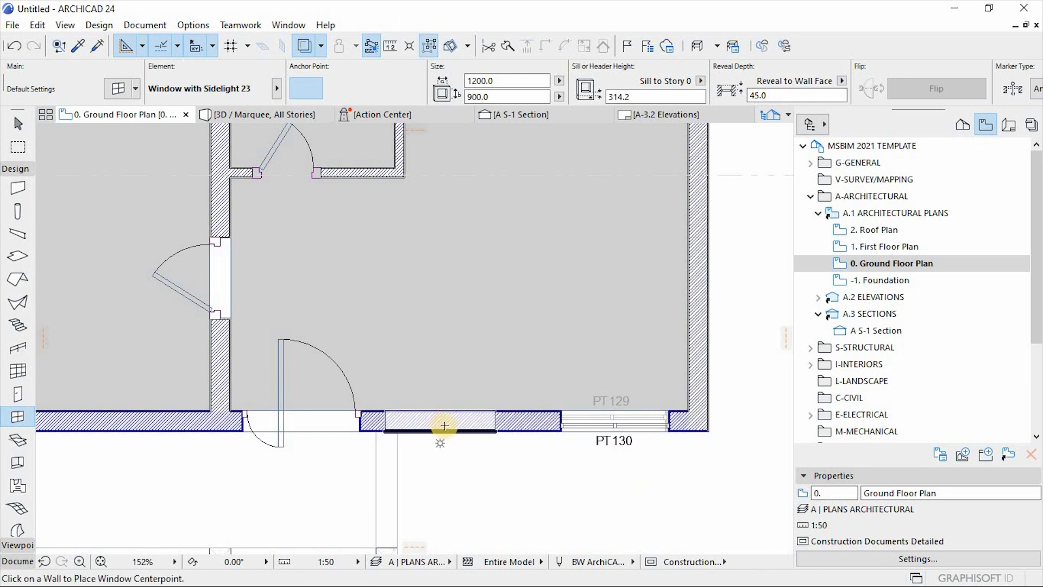
{"action": "left_click", "coordinate": [454, 441]}
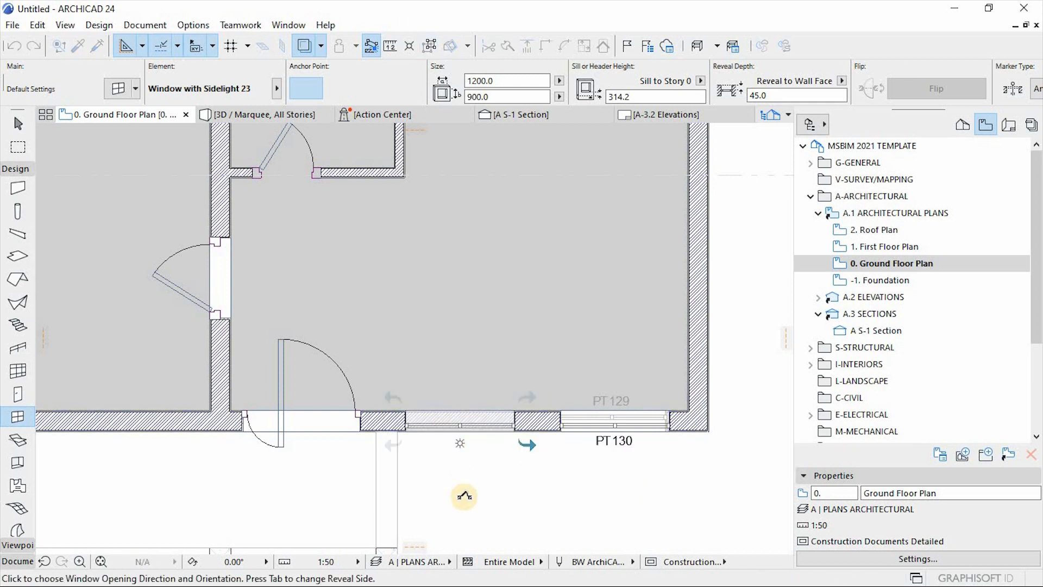
{"action": "left_click", "coordinate": [465, 486]}
Step: Place a 1200 × 900 mm top hung window facing outward near the middle of the right exterior wall
{"action": "scroll", "coordinate": [466, 486], "scroll_direction": "down", "scroll_amount": 3}
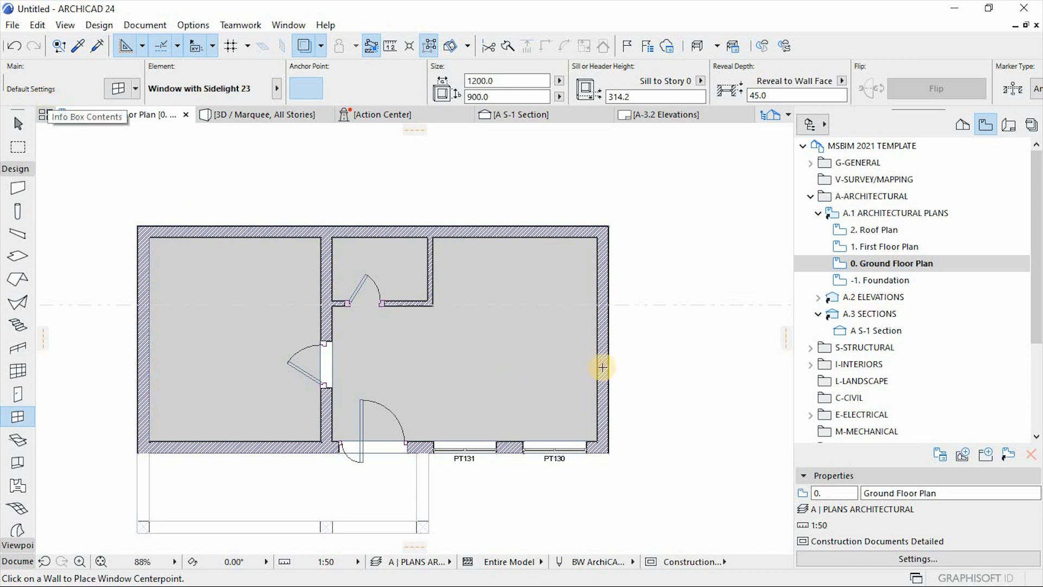
{"action": "left_click", "coordinate": [603, 349]}
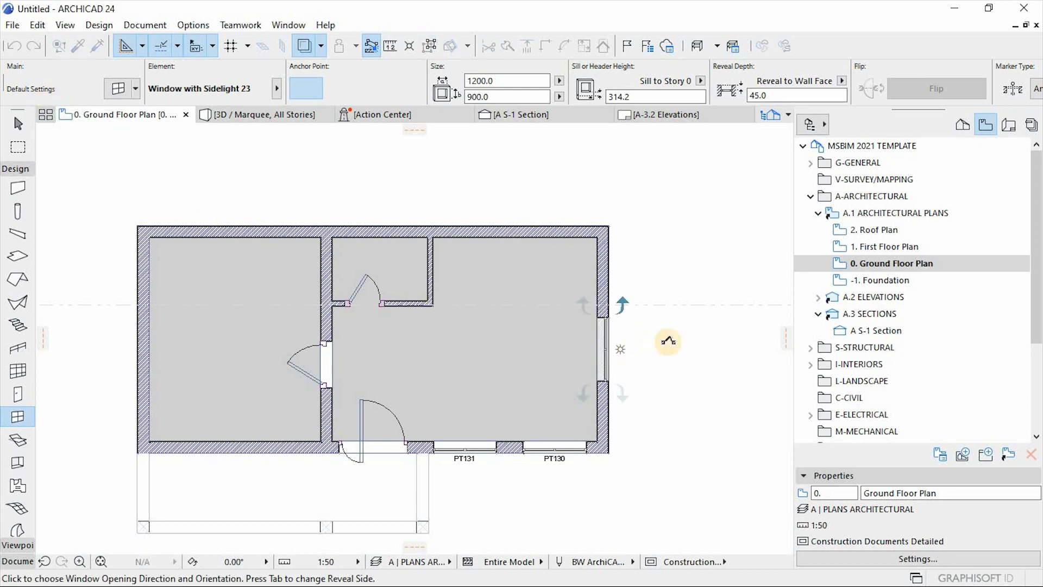
{"action": "left_click", "coordinate": [668, 341]}
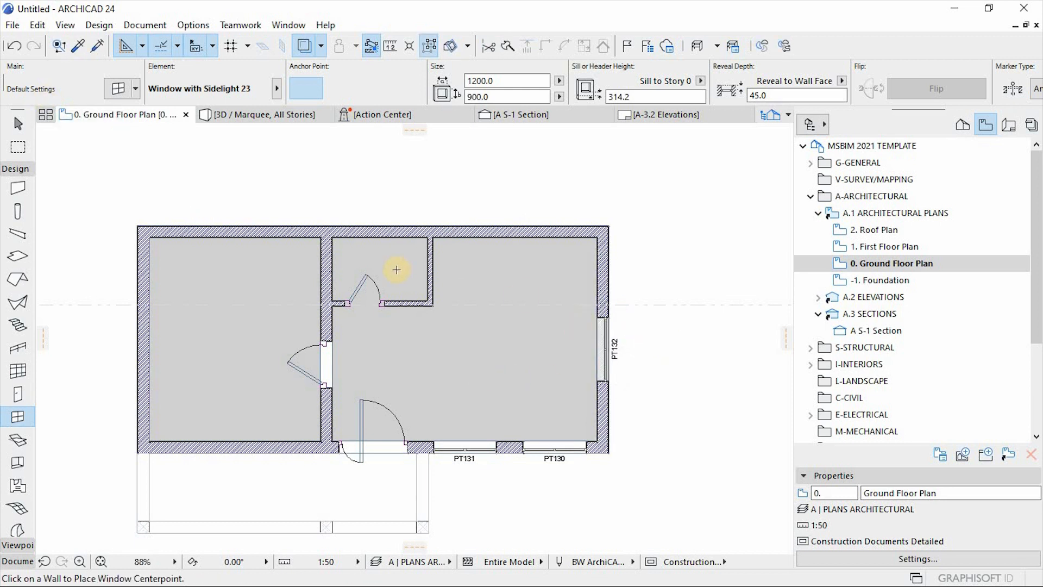
Step: Move the right exterior wall's window straight up along the wall, away from the front corner
{"action": "scroll", "coordinate": [449, 288], "scroll_direction": "up", "scroll_amount": 2}
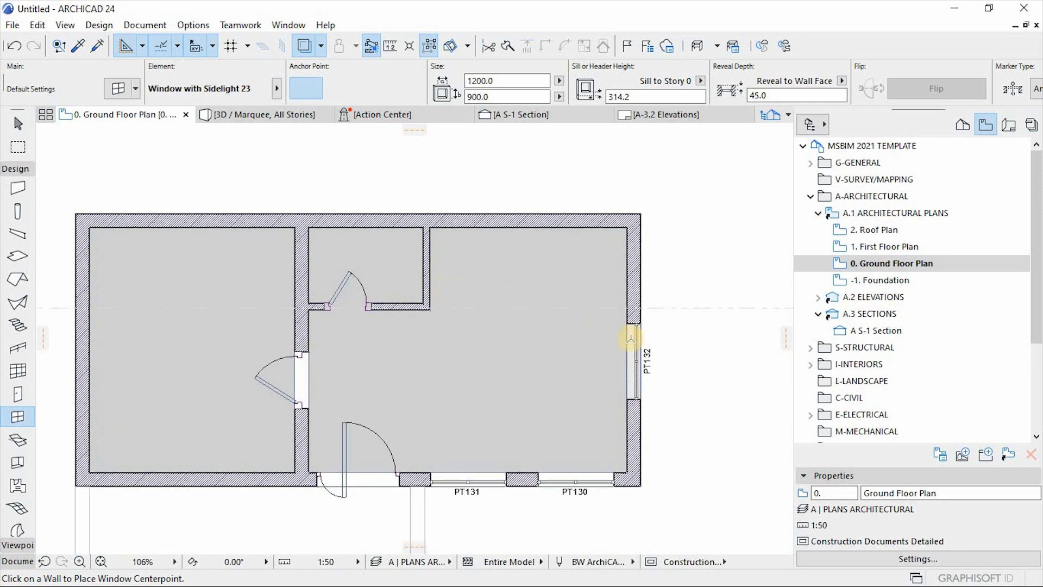
{"action": "left_click", "coordinate": [17, 125]}
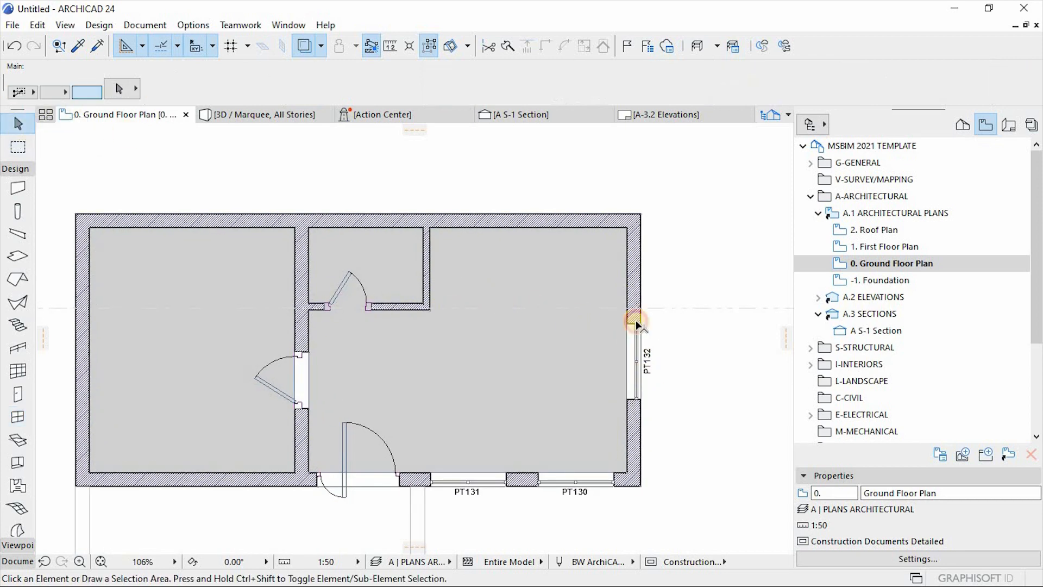
{"action": "left_click", "coordinate": [642, 399]}
{"action": "key", "text": "ctrl+d"}
{"action": "left_click", "coordinate": [698, 391]}
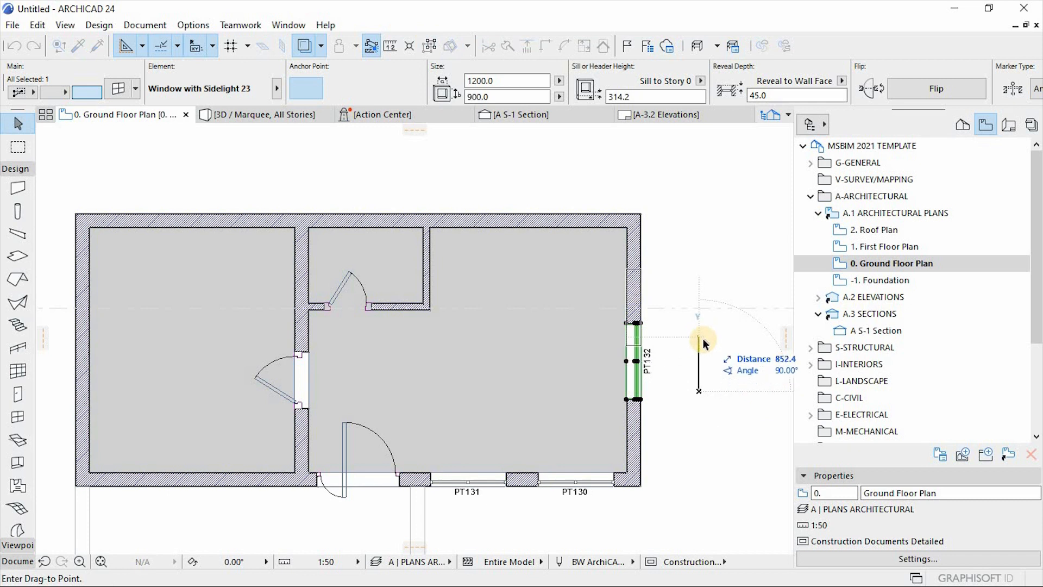
{"action": "left_click", "coordinate": [701, 341]}
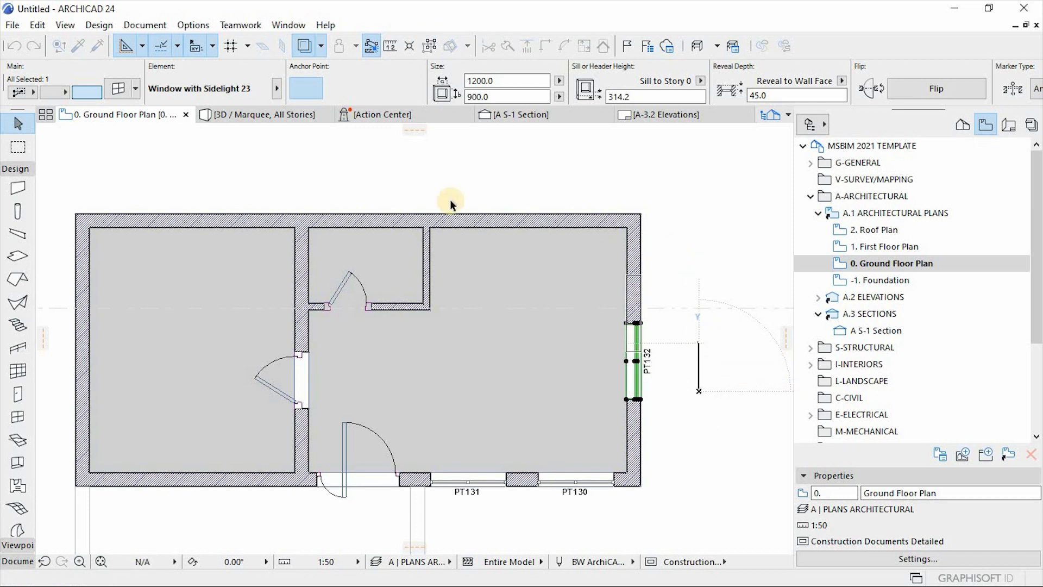
Step: Change the right exterior wall's window to the 600 × 1500 mm PT615 top hung favorite
{"action": "left_click", "coordinate": [129, 89]}
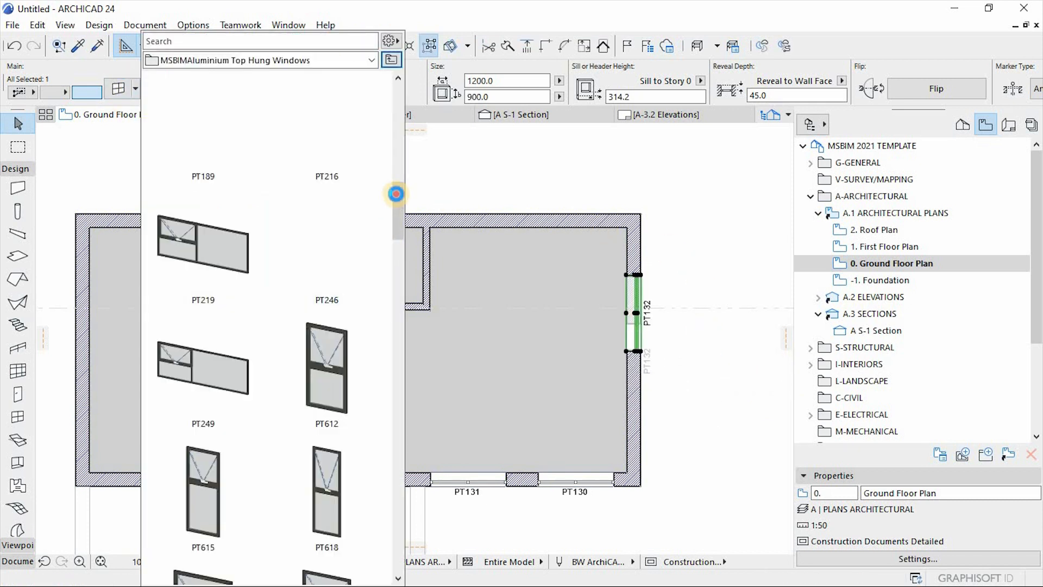
{"action": "left_click_drag", "start_coordinate": [396, 194], "coordinate": [394, 214]}
{"action": "left_click", "coordinate": [218, 261]}
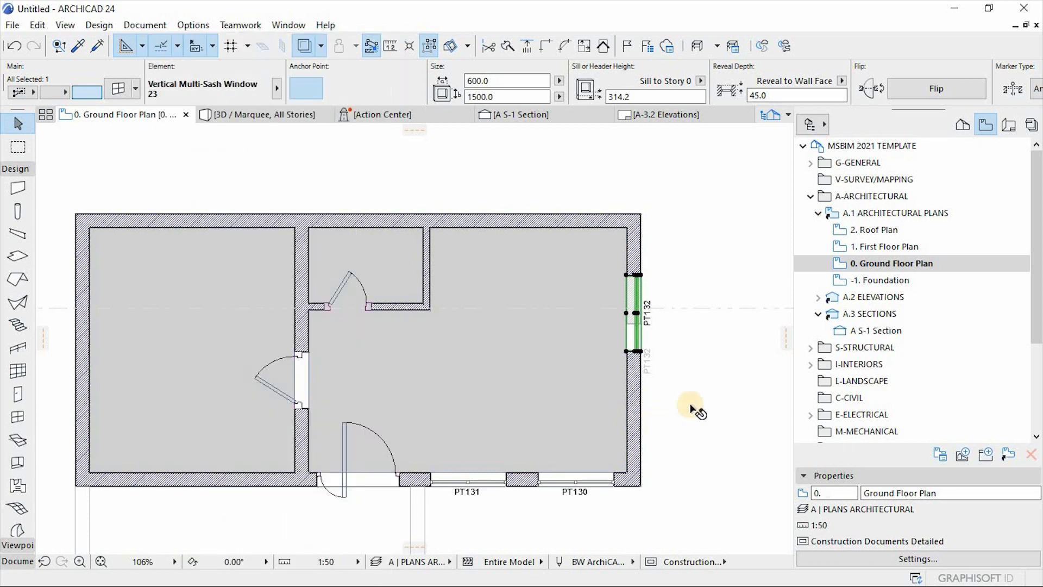
Step: Move the selected PT615 window slightly farther up along the right exterior wall
{"action": "key", "text": "ctrl+d"}
{"action": "left_click", "coordinate": [686, 274]}
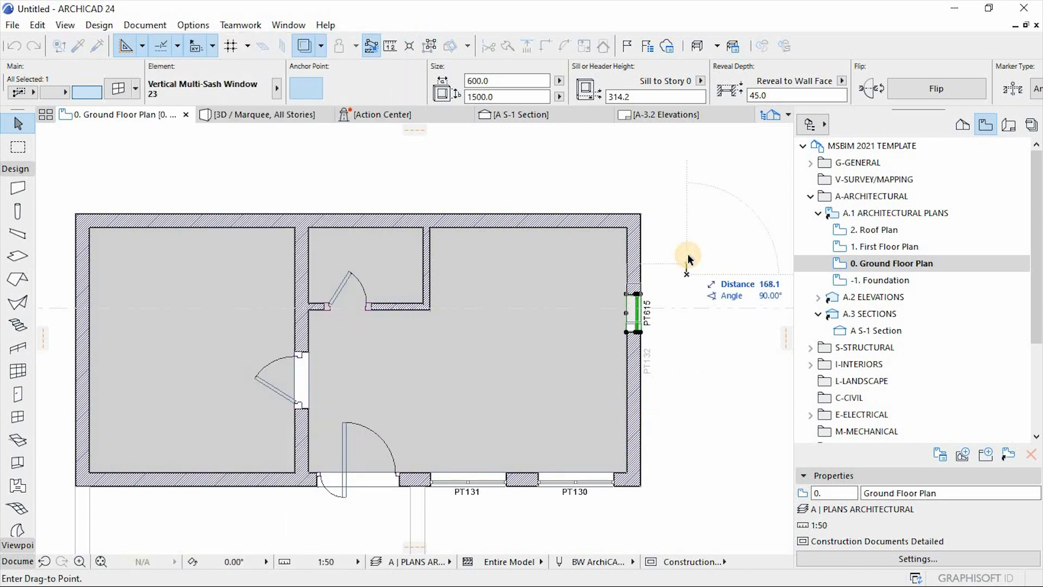
{"action": "left_click", "coordinate": [687, 260]}
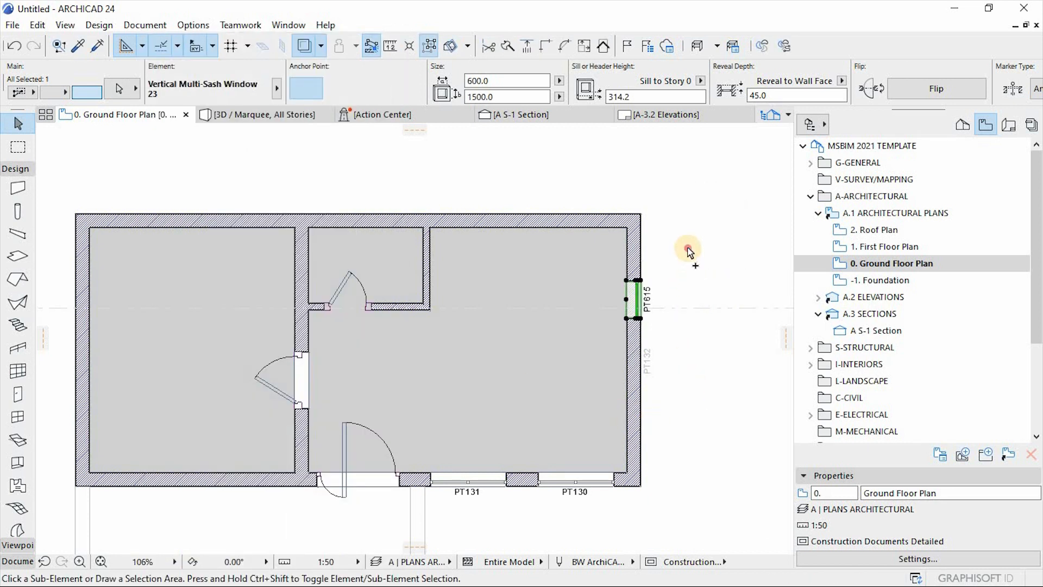
Step: Place a copy of the PT615 window about 1790 mm straight down the right exterior wall
{"action": "key", "text": "ctrl+shift+d"}
{"action": "left_click", "coordinate": [687, 248]}
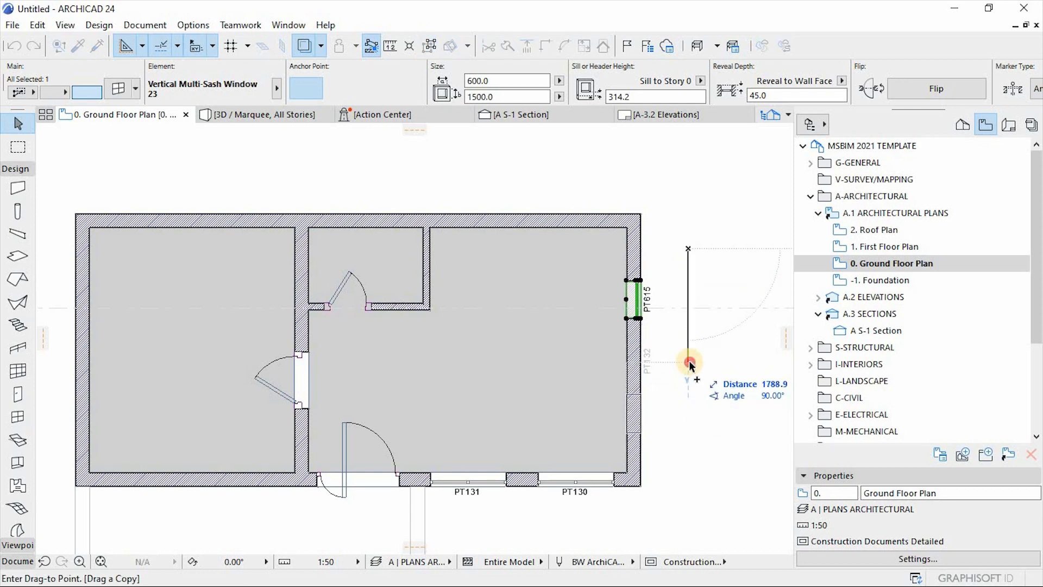
{"action": "key", "text": "Escape"}
{"action": "scroll", "coordinate": [636, 347], "scroll_direction": "up", "scroll_amount": 3}
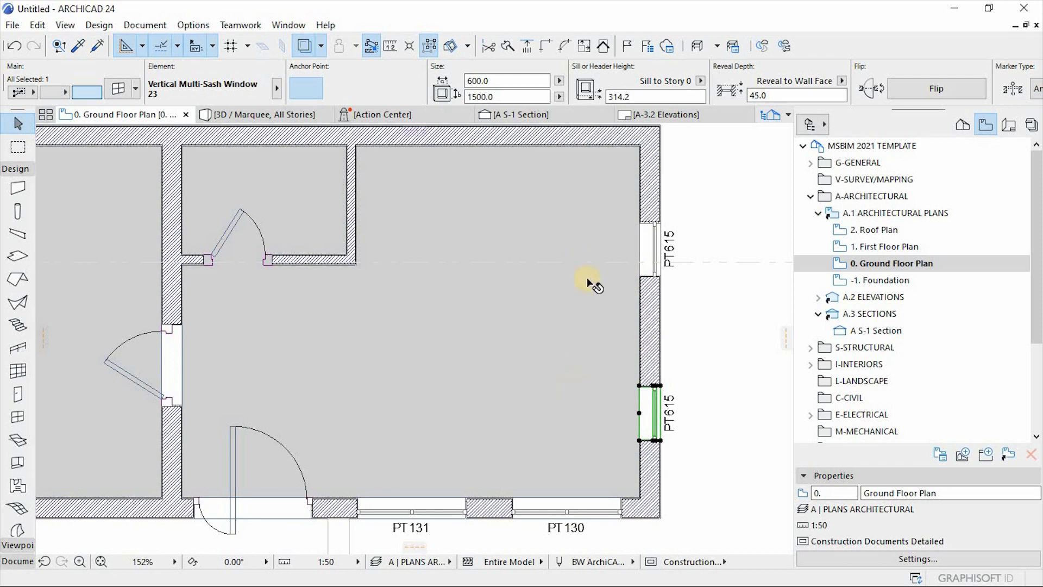
{"action": "scroll", "coordinate": [571, 361], "scroll_direction": "down", "scroll_amount": 3}
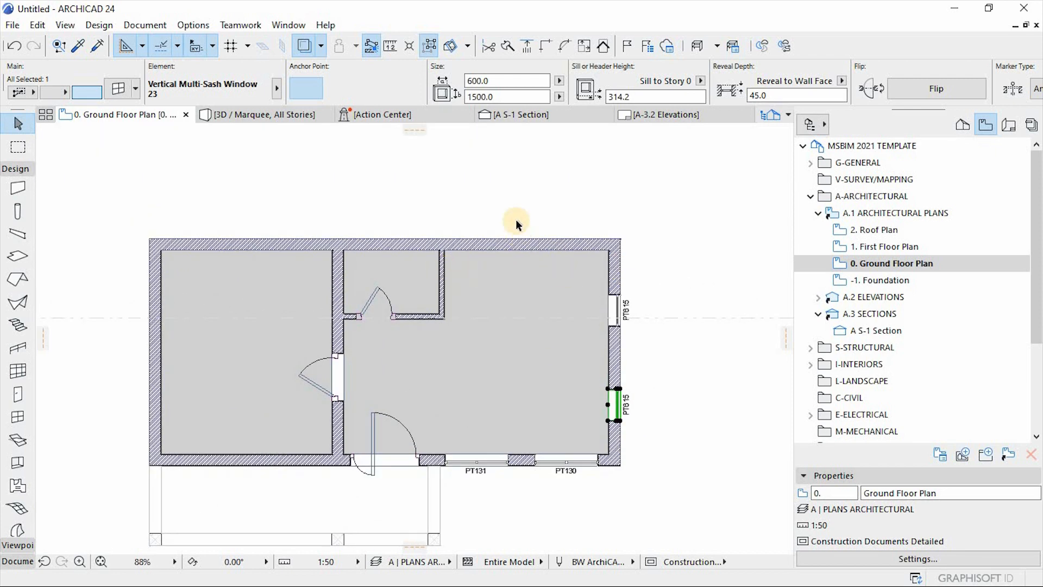
{"action": "left_click", "coordinate": [529, 210]}
{"action": "scroll", "coordinate": [530, 209], "scroll_direction": "up", "scroll_amount": 2}
{"action": "scroll", "coordinate": [572, 259], "scroll_direction": "down", "scroll_amount": 2}
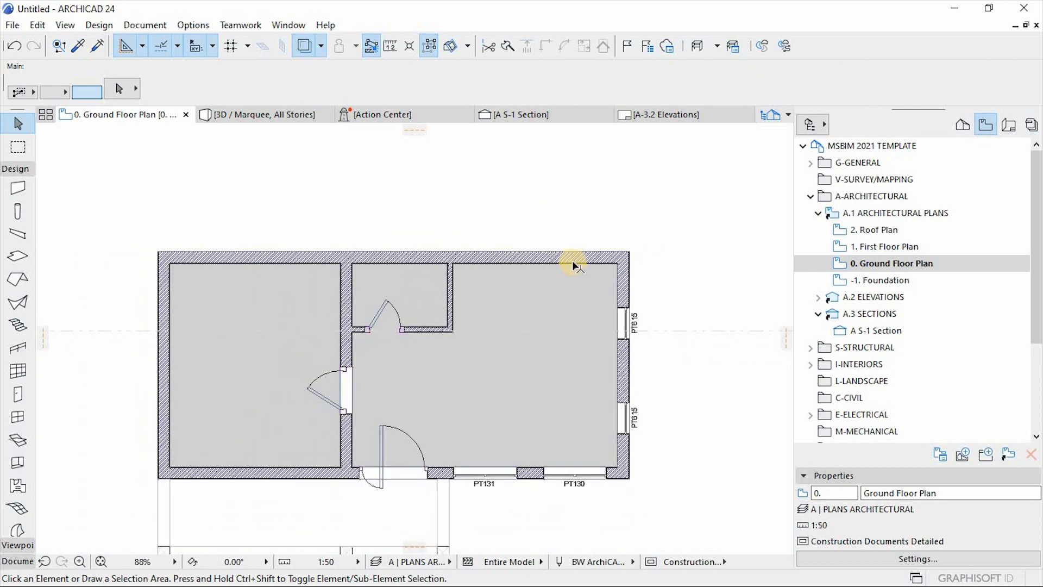
Step: Place the 900 × 600 mm WC window from the MSBIM Allu Windows favorites in the small room's rear wall, facing outward
{"action": "scroll", "coordinate": [584, 277], "scroll_direction": "down", "scroll_amount": 1}
{"action": "scroll", "coordinate": [492, 288], "scroll_direction": "up", "scroll_amount": 2}
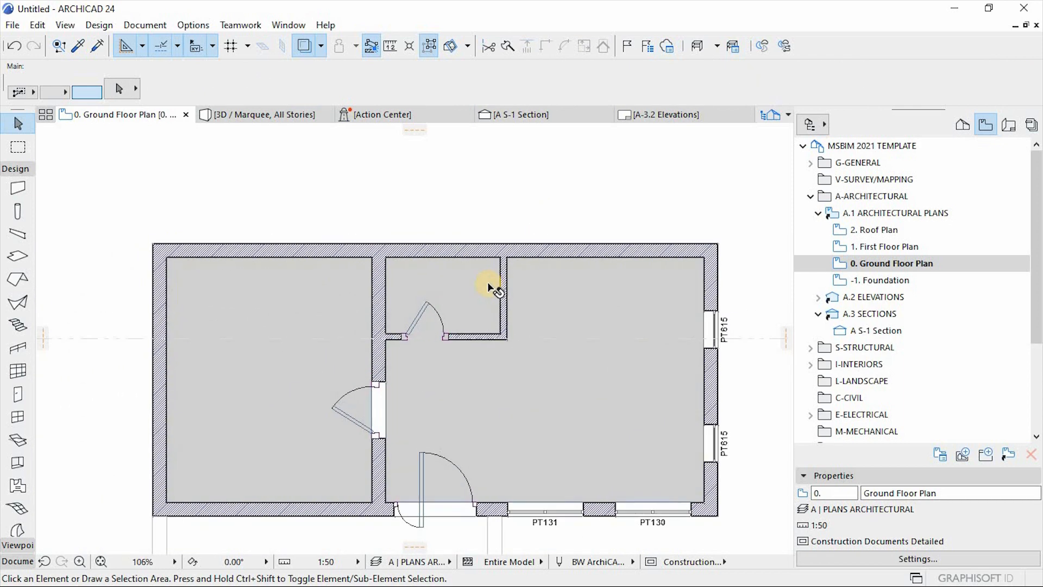
{"action": "left_click", "coordinate": [714, 347], "text": "alt"}
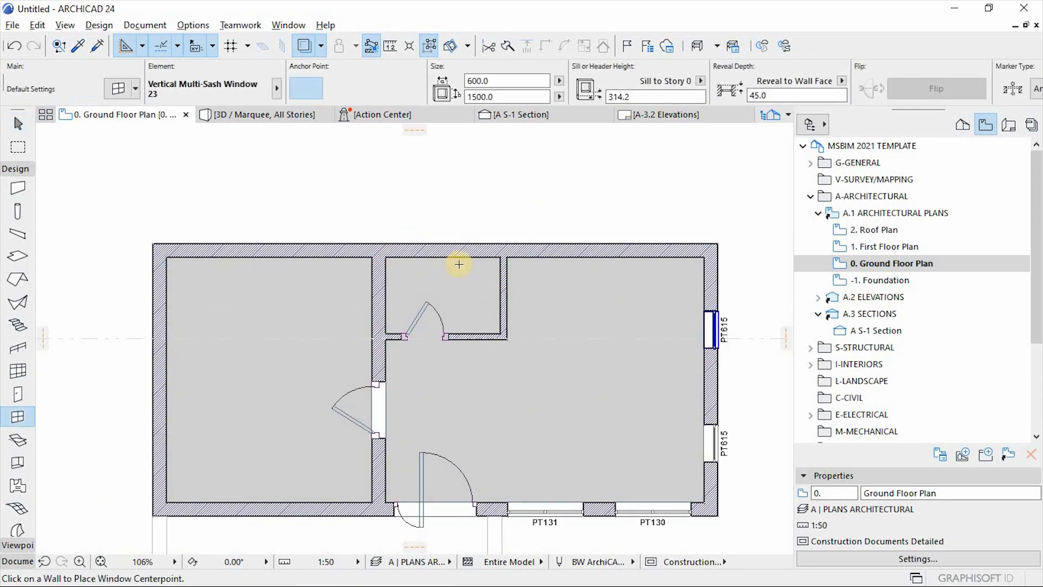
{"action": "left_click", "coordinate": [136, 89]}
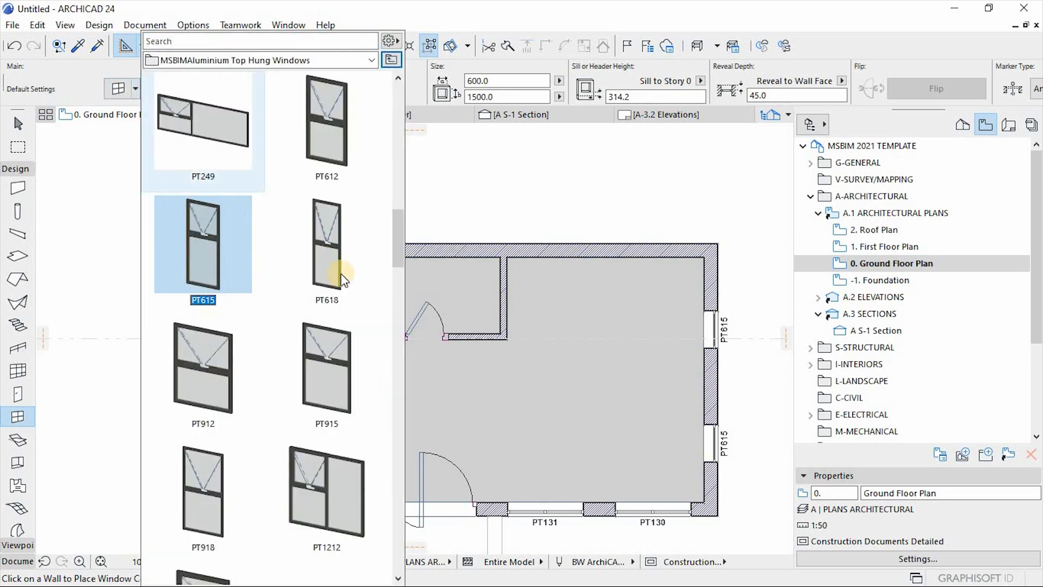
{"action": "scroll", "coordinate": [340, 239], "scroll_direction": "down", "scroll_amount": 2}
{"action": "scroll", "coordinate": [340, 239], "scroll_direction": "up", "scroll_amount": 3}
{"action": "left_click", "coordinate": [390, 60]}
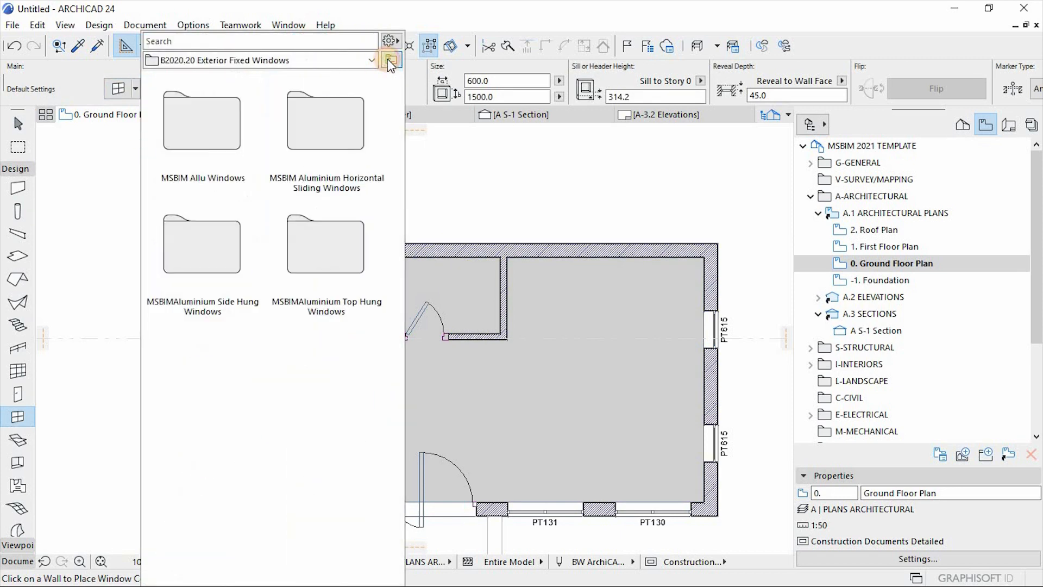
{"action": "double_click", "coordinate": [198, 144]}
{"action": "left_click", "coordinate": [205, 483]}
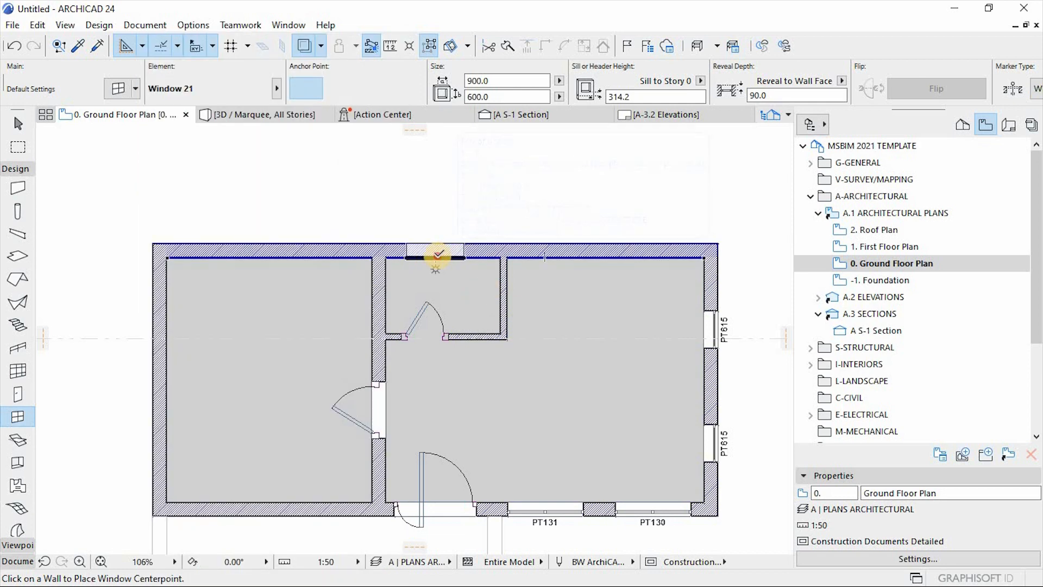
{"action": "left_click", "coordinate": [435, 254]}
{"action": "left_click", "coordinate": [460, 164]}
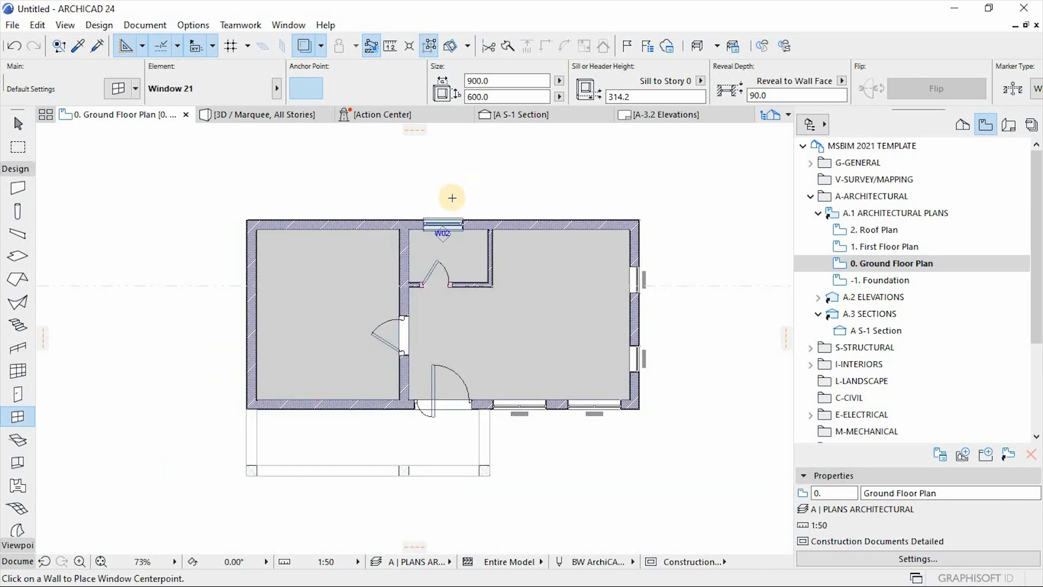
Step: Move the WC window's marker from inside the small room to just outside the rear wall
{"action": "scroll", "coordinate": [452, 198], "scroll_direction": "up", "scroll_amount": 1}
{"action": "key", "text": "Escape"}
{"action": "left_click", "coordinate": [436, 261]}
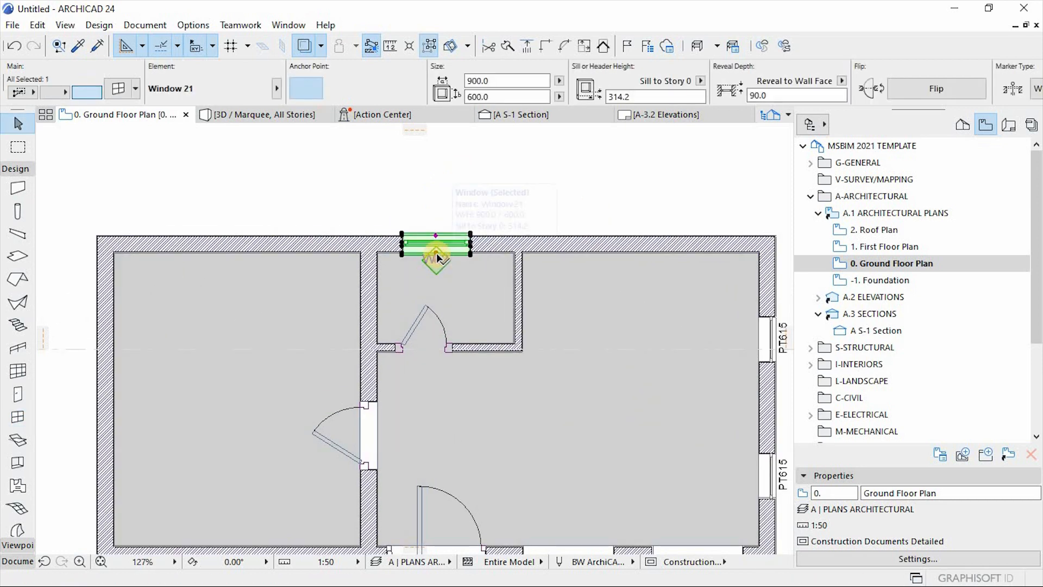
{"action": "left_click", "coordinate": [437, 253]}
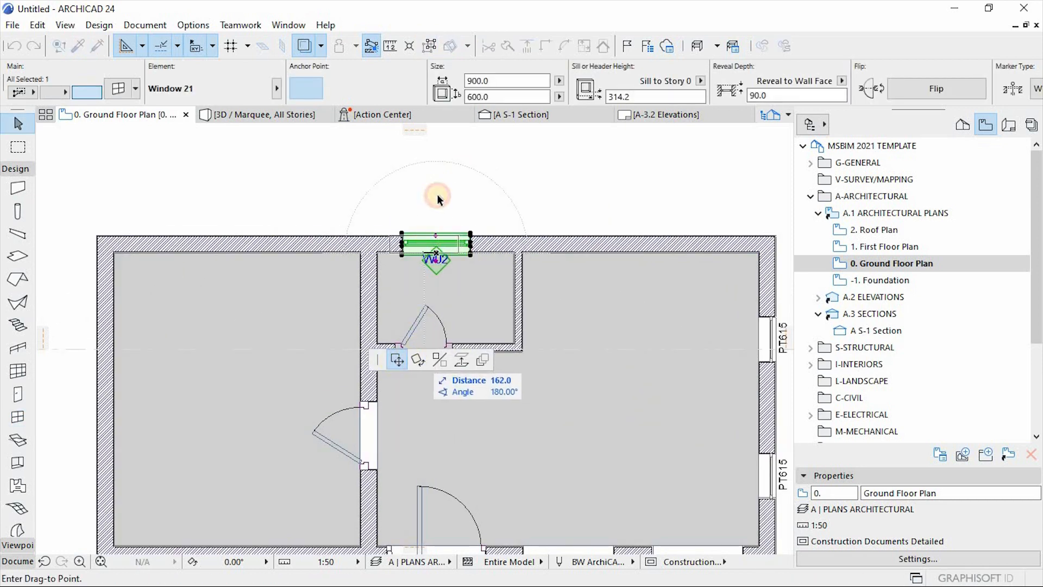
{"action": "key", "text": "Escape"}
{"action": "left_click", "coordinate": [436, 261]}
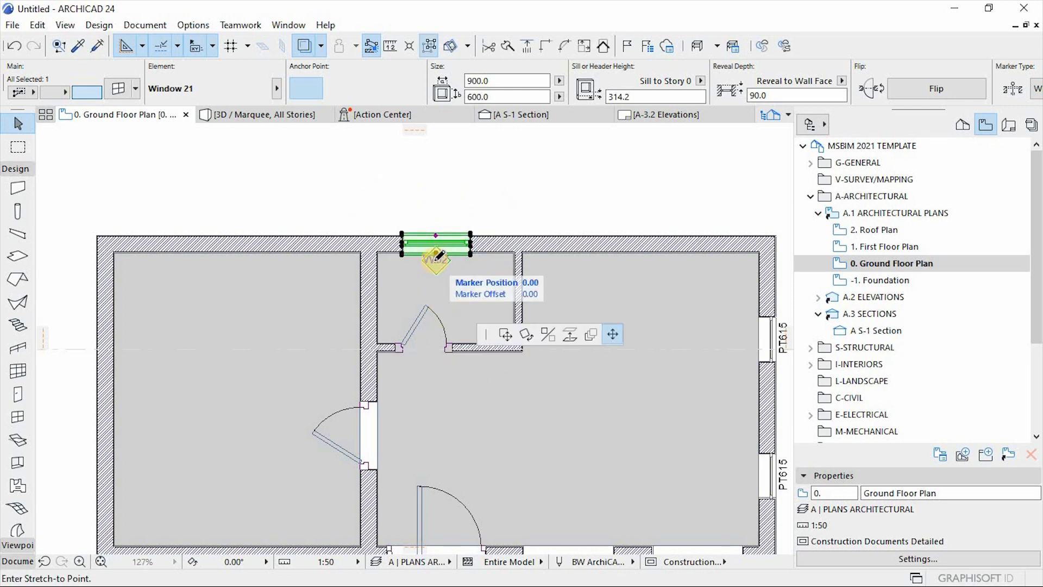
{"action": "left_click", "coordinate": [436, 212]}
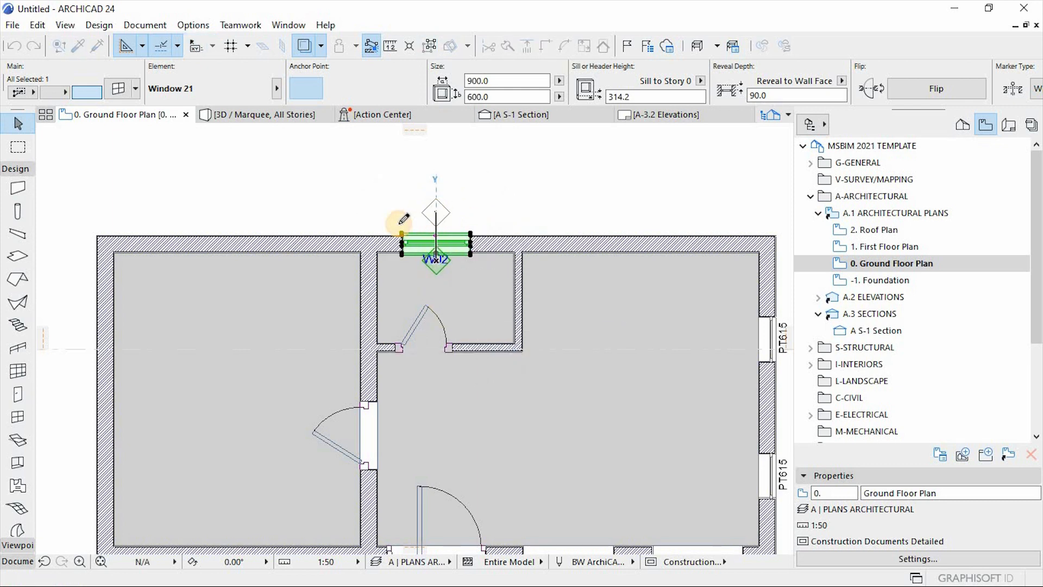
{"action": "scroll", "coordinate": [427, 209], "scroll_direction": "up", "scroll_amount": 3}
{"action": "scroll", "coordinate": [396, 223], "scroll_direction": "down", "scroll_amount": 4}
{"action": "key", "text": "Escape"}
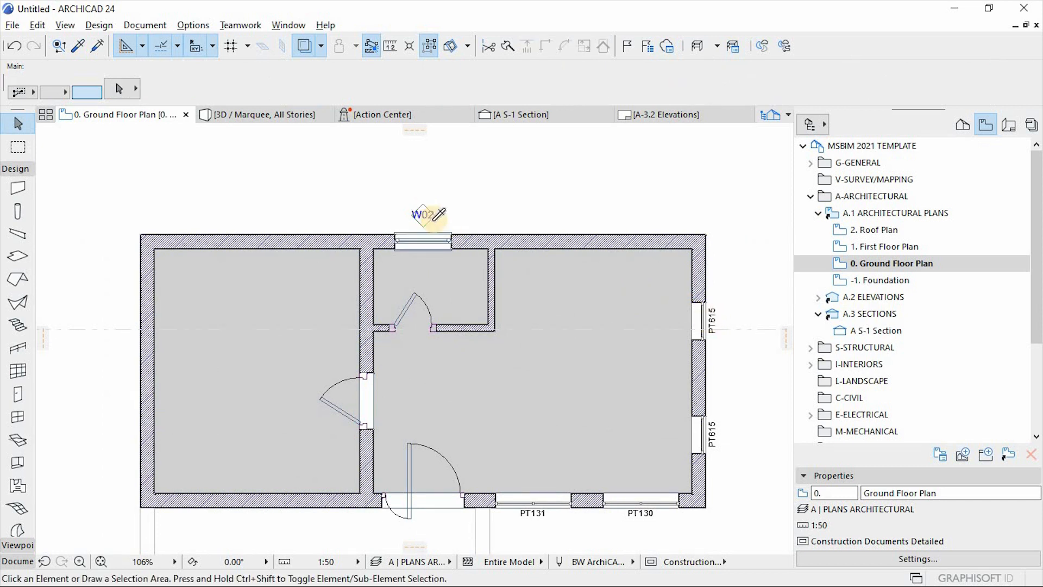
Step: Change the small room's rear window to the 2460 × 575 mm *0624-3 horizontal sliding favorite
{"action": "left_click", "coordinate": [425, 244], "text": "ctrl+alt"}
{"action": "left_click", "coordinate": [444, 251]}
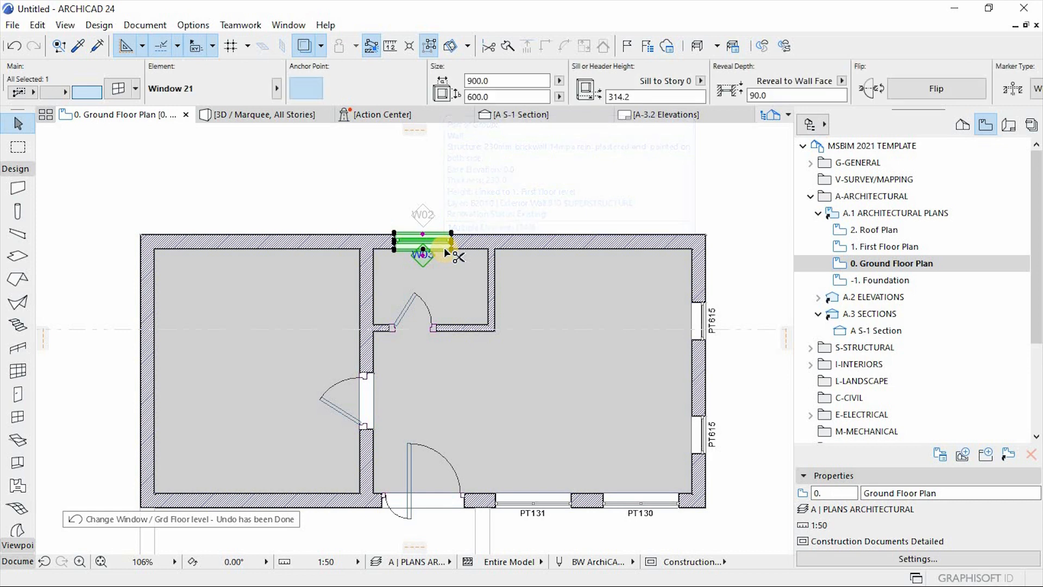
{"action": "left_click", "coordinate": [135, 89]}
{"action": "left_click", "coordinate": [355, 137]}
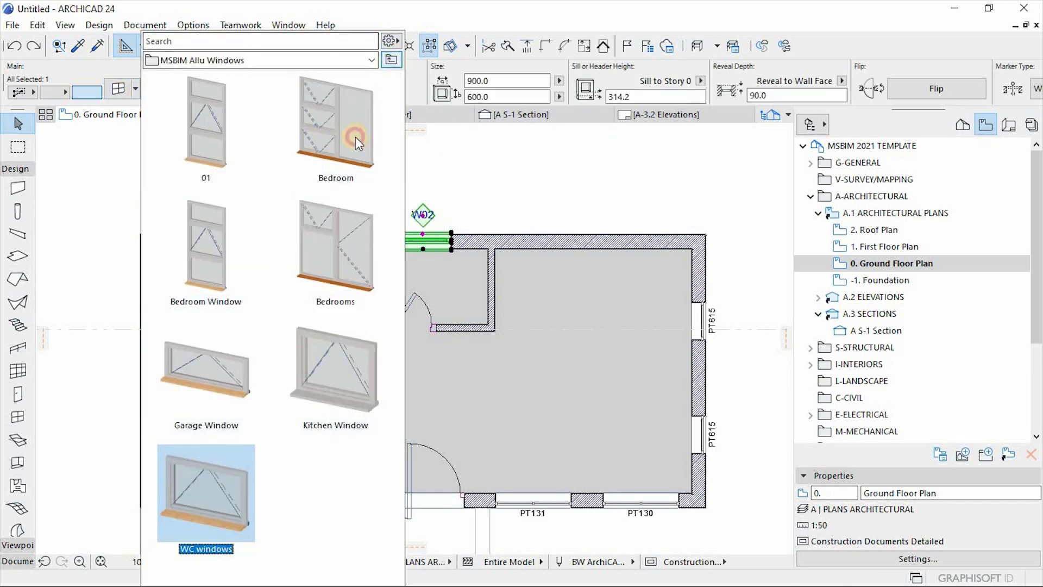
{"action": "double_click", "coordinate": [349, 165]}
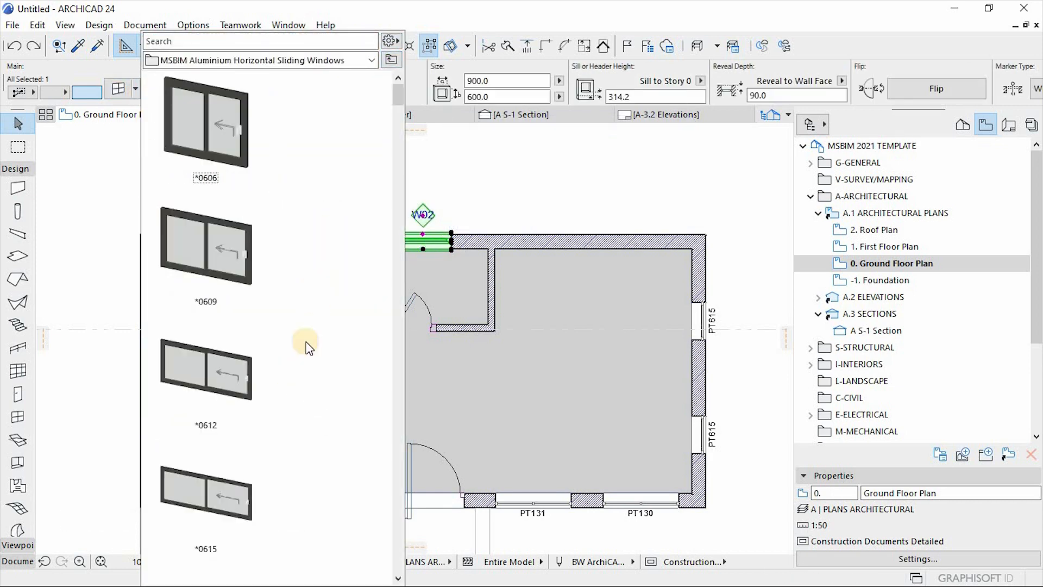
{"action": "scroll", "coordinate": [304, 358], "scroll_direction": "down", "scroll_amount": 10}
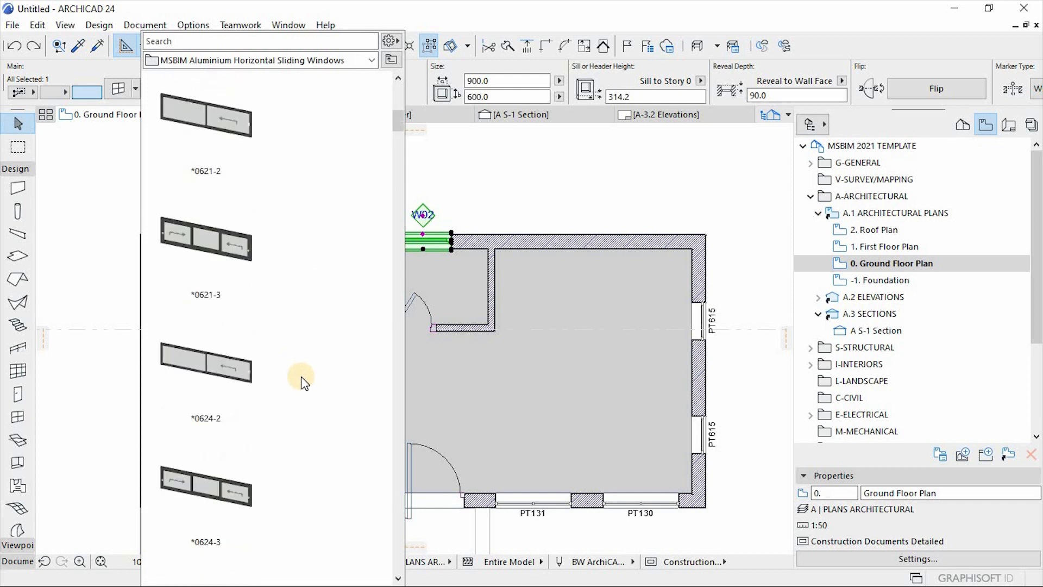
{"action": "scroll", "coordinate": [303, 380], "scroll_direction": "down", "scroll_amount": 6}
{"action": "scroll", "coordinate": [304, 353], "scroll_direction": "up", "scroll_amount": 5}
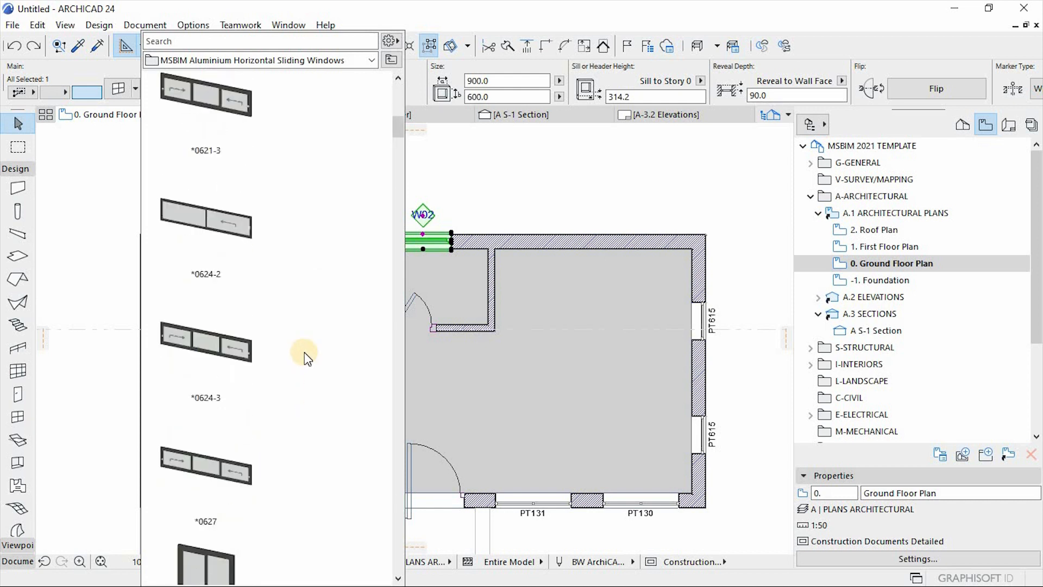
{"action": "scroll", "coordinate": [304, 352], "scroll_direction": "up", "scroll_amount": 1}
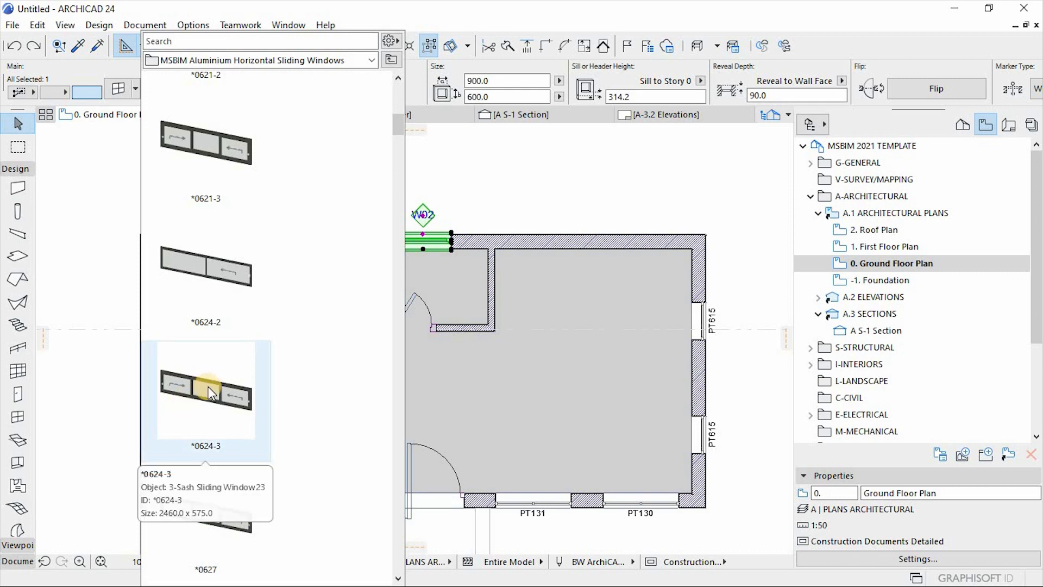
{"action": "left_click", "coordinate": [200, 402]}
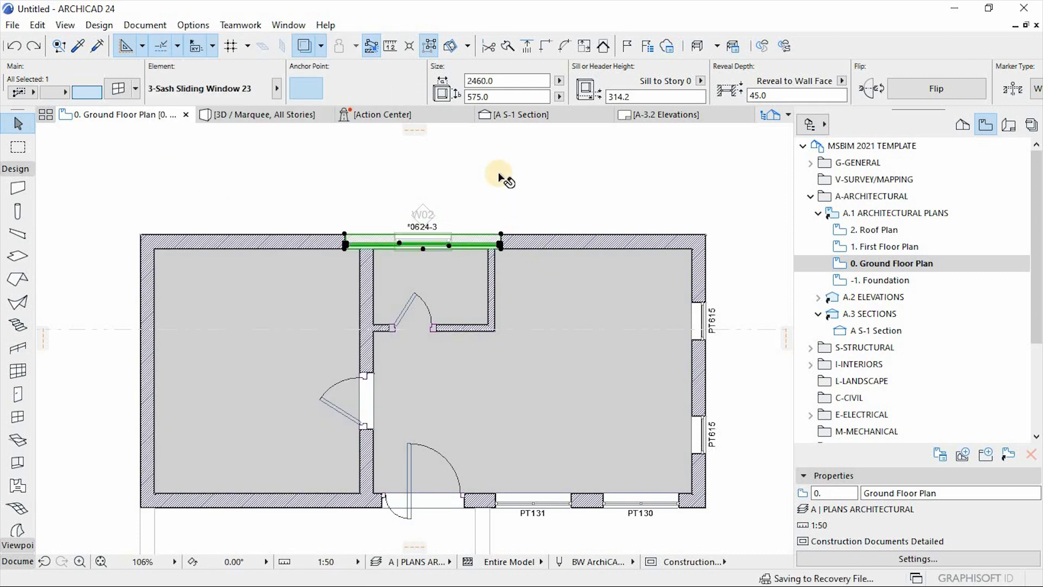
Step: Examine the aluminium horizontal sliding and side hung window favorites for a replacement rear window
{"action": "scroll", "coordinate": [495, 166], "scroll_direction": "up", "scroll_amount": 3}
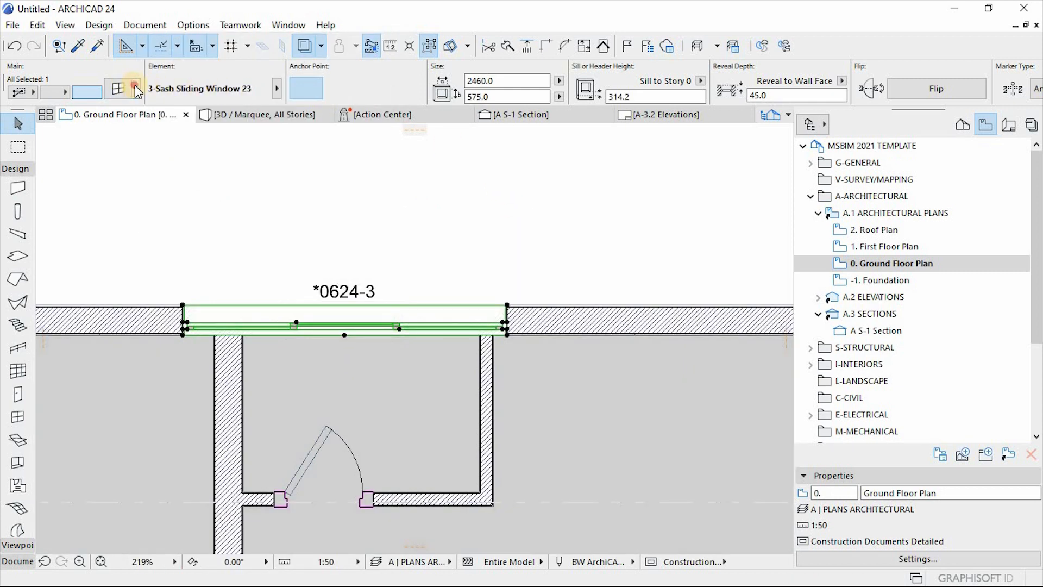
{"action": "scroll", "coordinate": [354, 368], "scroll_direction": "down", "scroll_amount": 5}
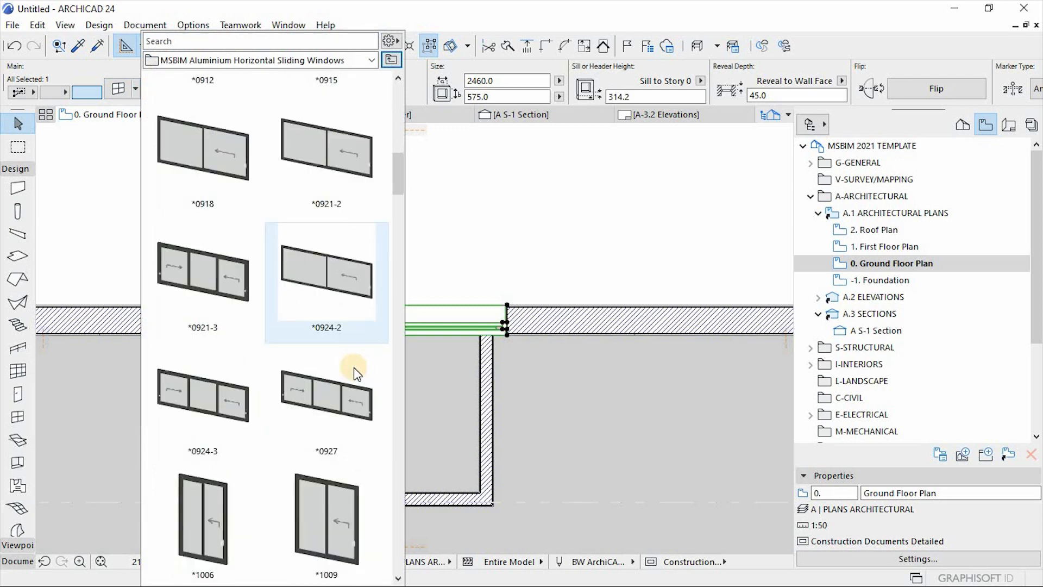
{"action": "scroll", "coordinate": [354, 377], "scroll_direction": "down", "scroll_amount": 5}
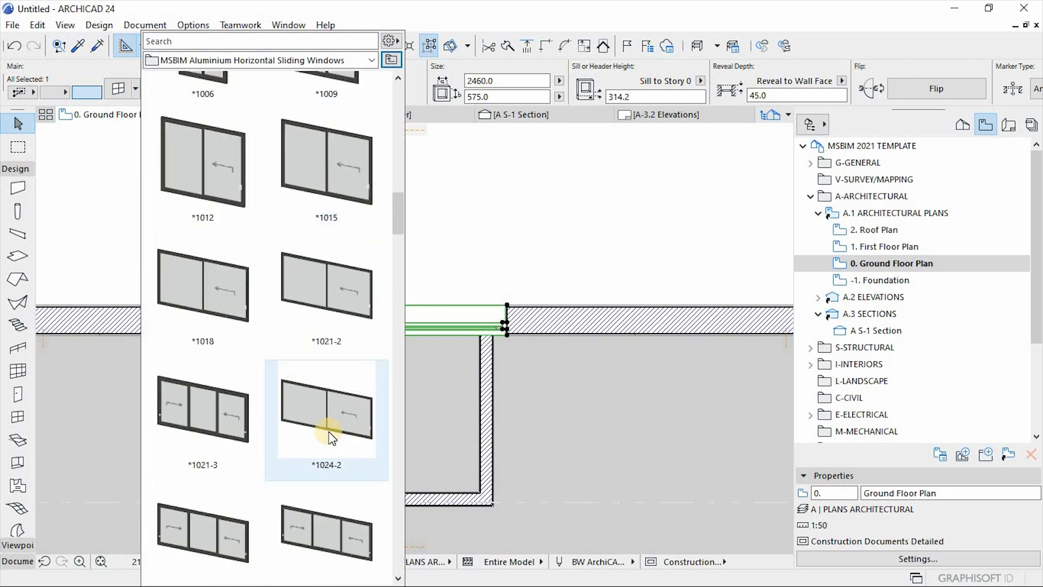
{"action": "scroll", "coordinate": [328, 437], "scroll_direction": "down", "scroll_amount": 1}
{"action": "scroll", "coordinate": [328, 437], "scroll_direction": "down", "scroll_amount": 10}
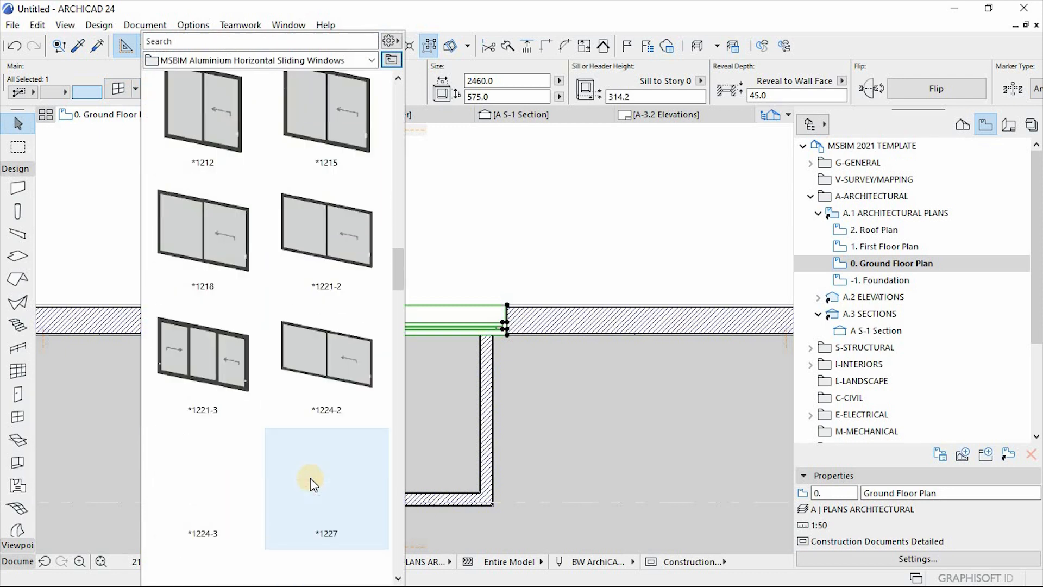
{"action": "left_click_drag", "start_coordinate": [396, 344], "coordinate": [401, 58]}
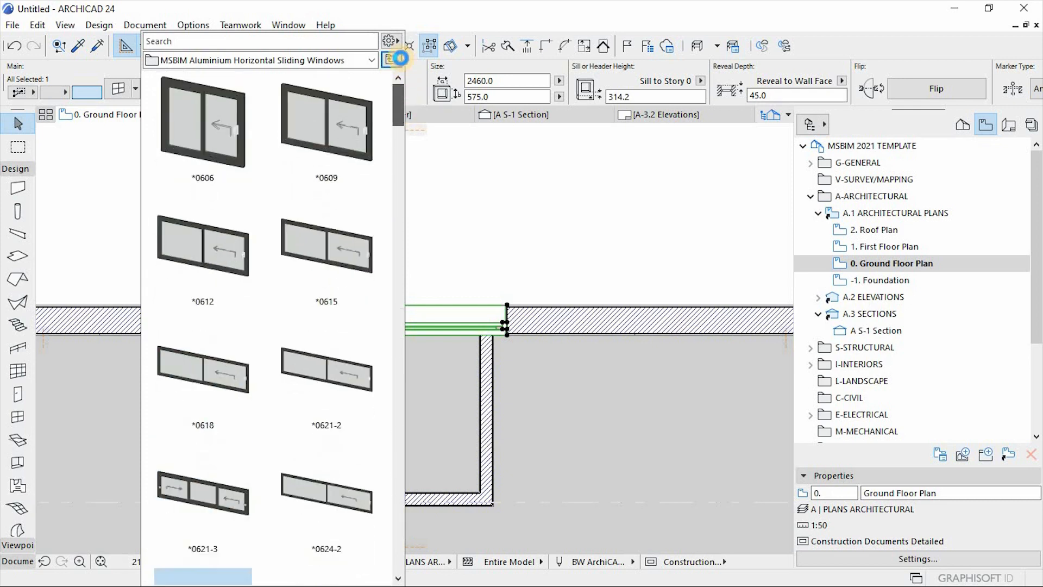
{"action": "left_click", "coordinate": [387, 63]}
{"action": "double_click", "coordinate": [177, 260]}
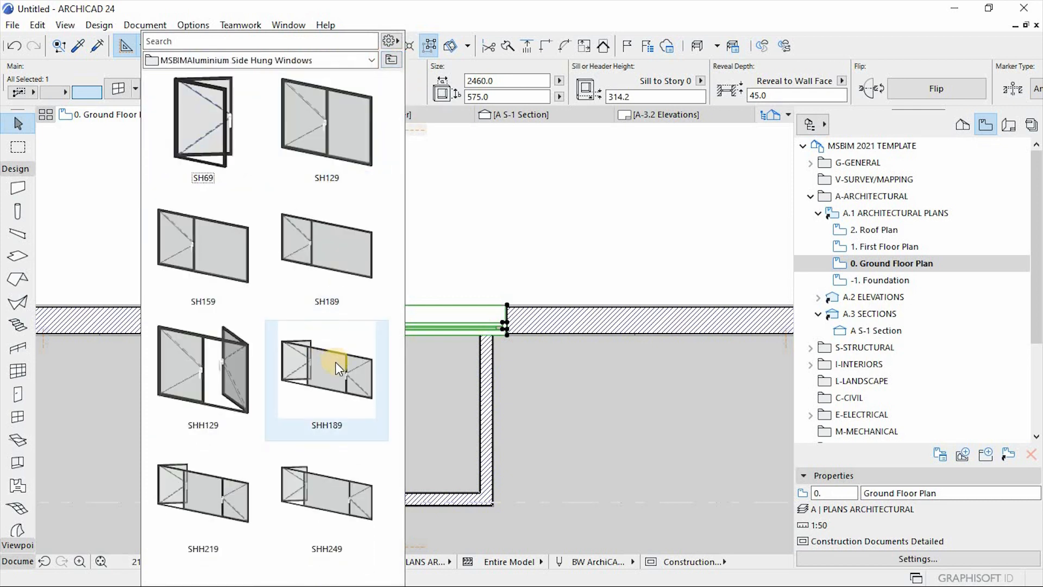
{"action": "left_click", "coordinate": [391, 60]}
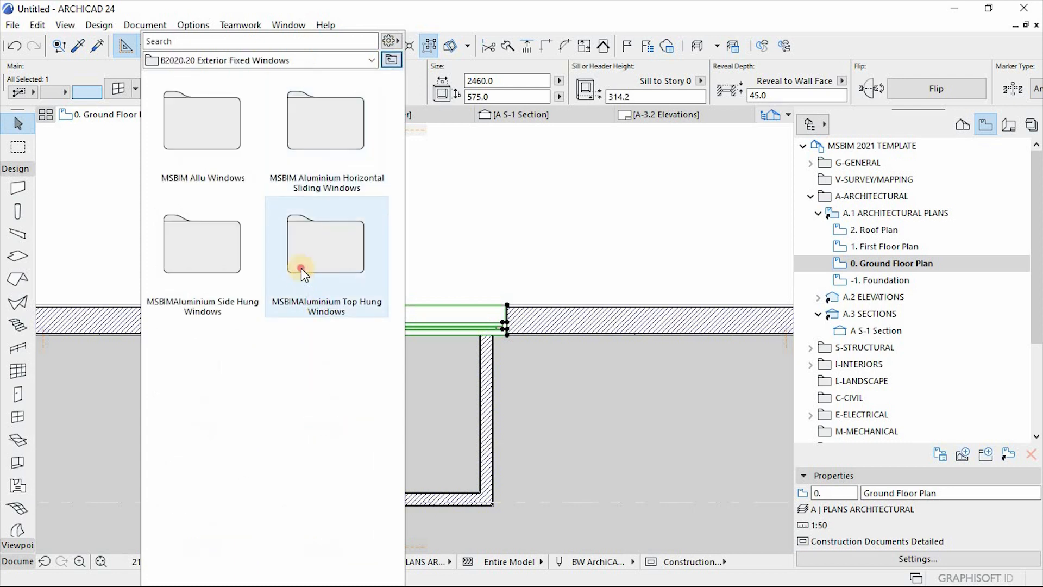
Step: Change the small room's rear window to the 900 × 600 mm PT96 aluminium top hung favorite
{"action": "double_click", "coordinate": [301, 268]}
{"action": "scroll", "coordinate": [320, 326], "scroll_direction": "down", "scroll_amount": 5}
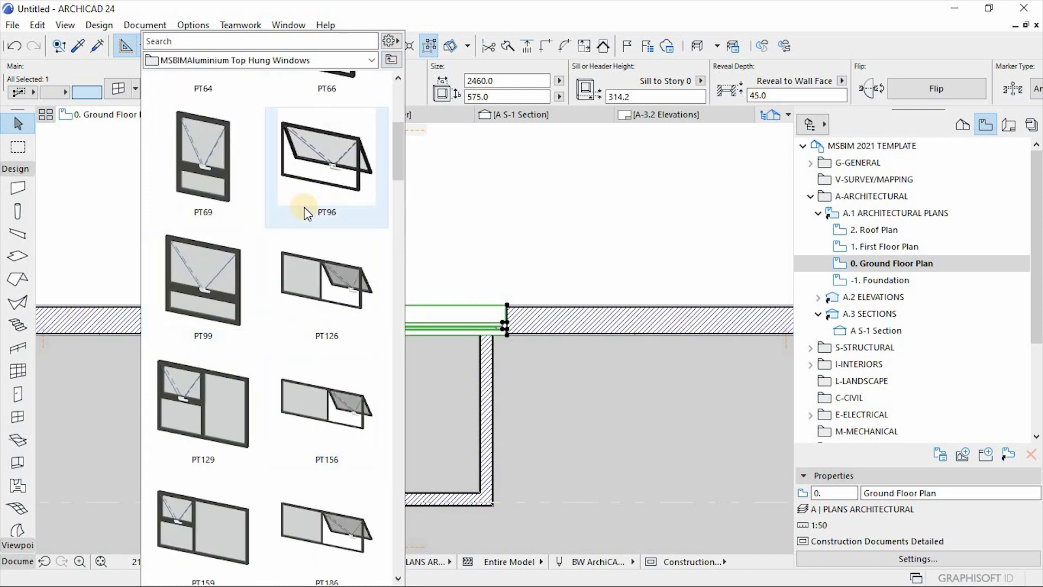
{"action": "left_click", "coordinate": [329, 162]}
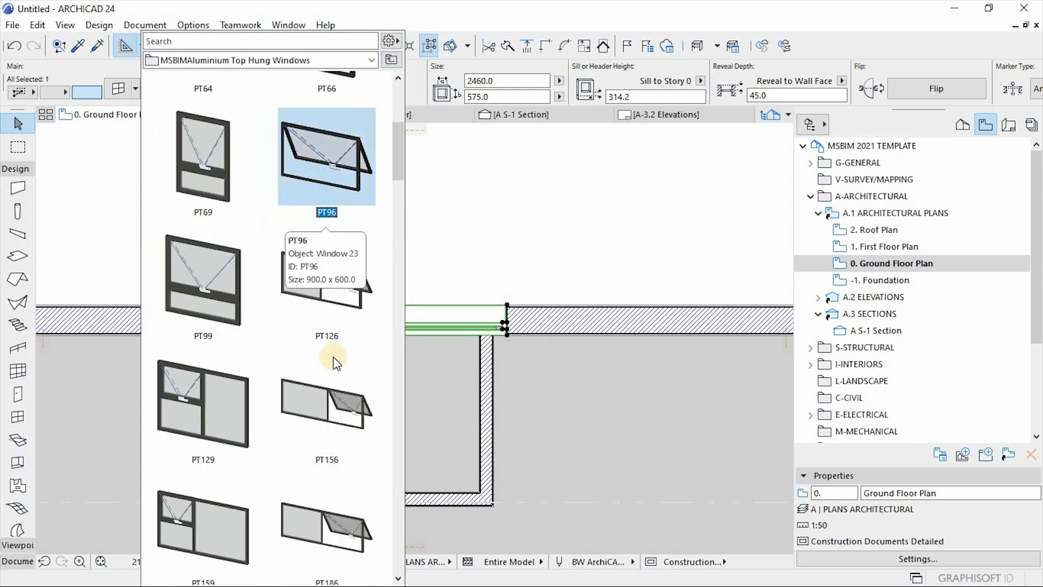
{"action": "left_click", "coordinate": [334, 187]}
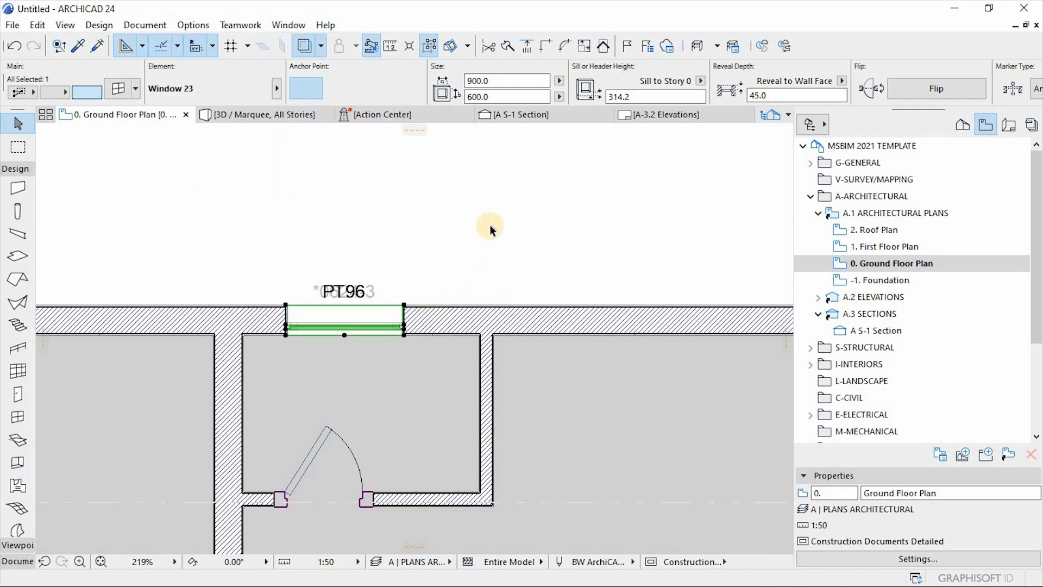
{"action": "scroll", "coordinate": [490, 223], "scroll_direction": "down", "scroll_amount": 4}
{"action": "key", "text": "Escape"}
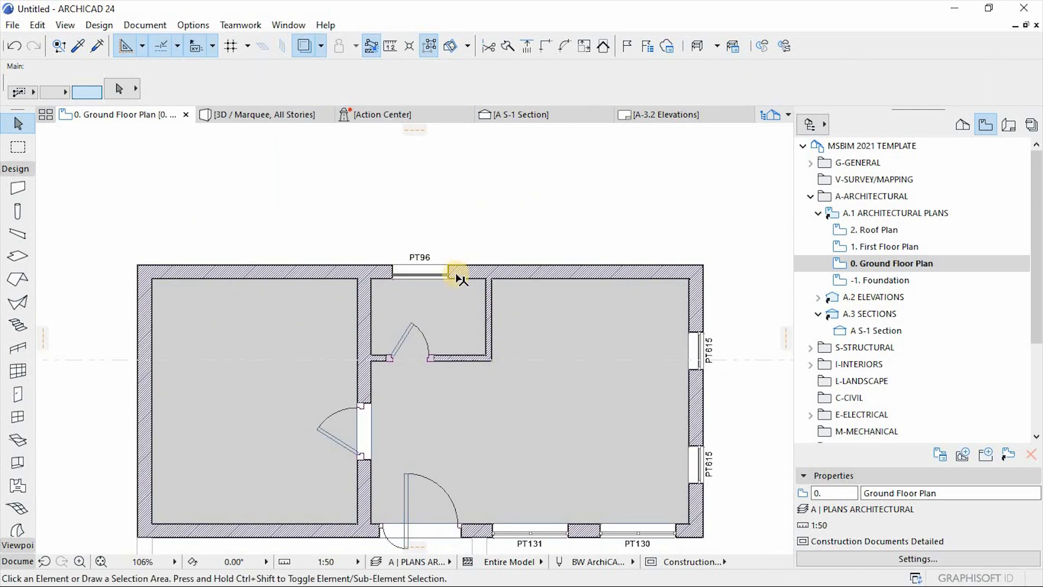
{"action": "left_click", "coordinate": [451, 277]}
{"action": "left_click_drag", "start_coordinate": [456, 220], "coordinate": [462, 215]}
{"action": "key", "text": "Escape"}
{"action": "scroll", "coordinate": [475, 308], "scroll_direction": "down", "scroll_amount": 2}
{"action": "middle_click_drag", "start_coordinate": [424, 303], "coordinate": [433, 270]}
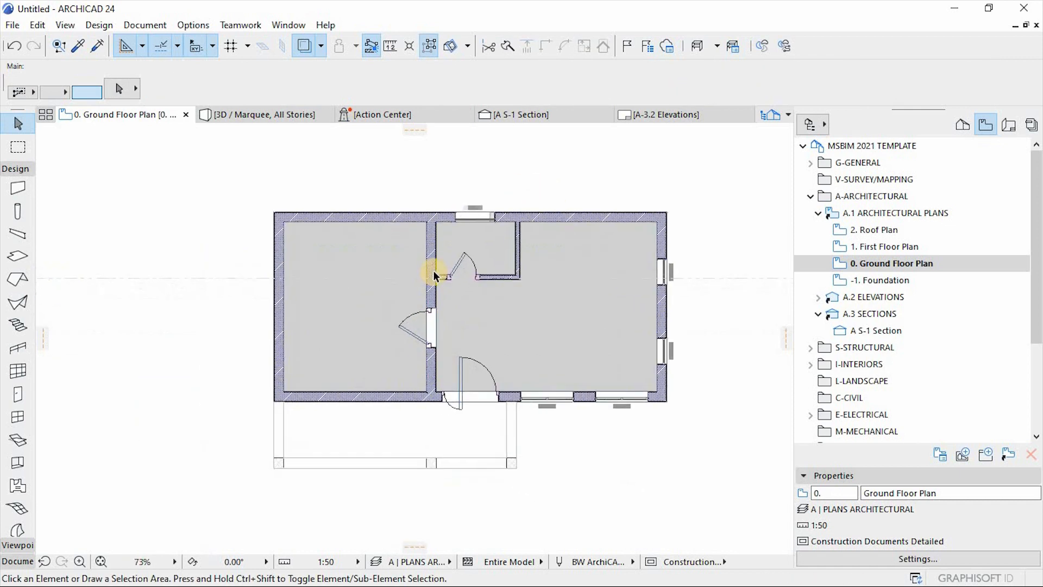
{"action": "scroll", "coordinate": [429, 272], "scroll_direction": "up", "scroll_amount": 1}
{"action": "scroll", "coordinate": [407, 194], "scroll_direction": "up", "scroll_amount": 1}
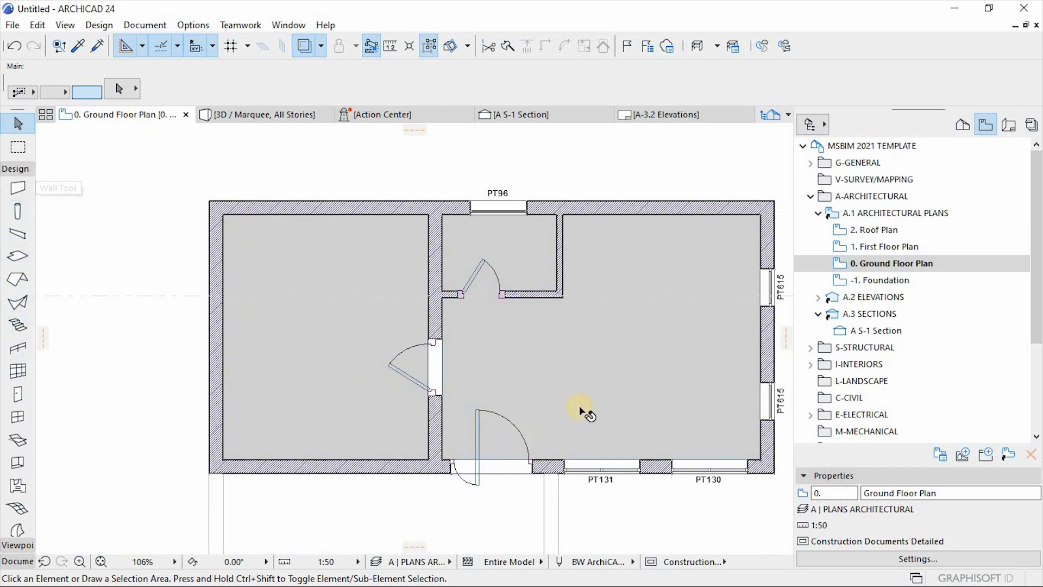
Step: Load the 900 × 1500 mm PT915 aluminium top hung favorite as the window to place
{"action": "left_click", "coordinate": [17, 416]}
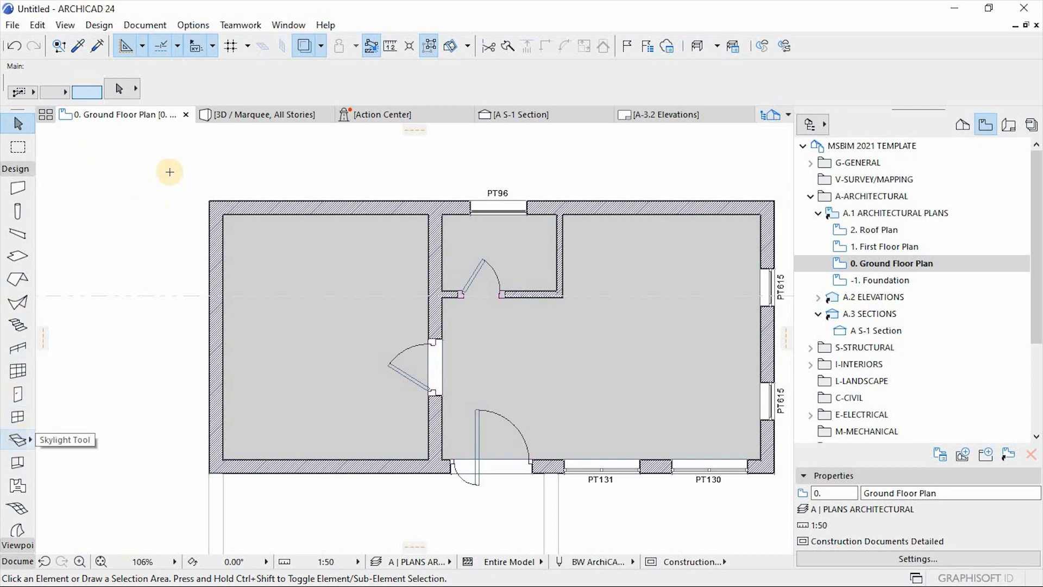
{"action": "left_click", "coordinate": [136, 88]}
{"action": "scroll", "coordinate": [377, 268], "scroll_direction": "down", "scroll_amount": 5}
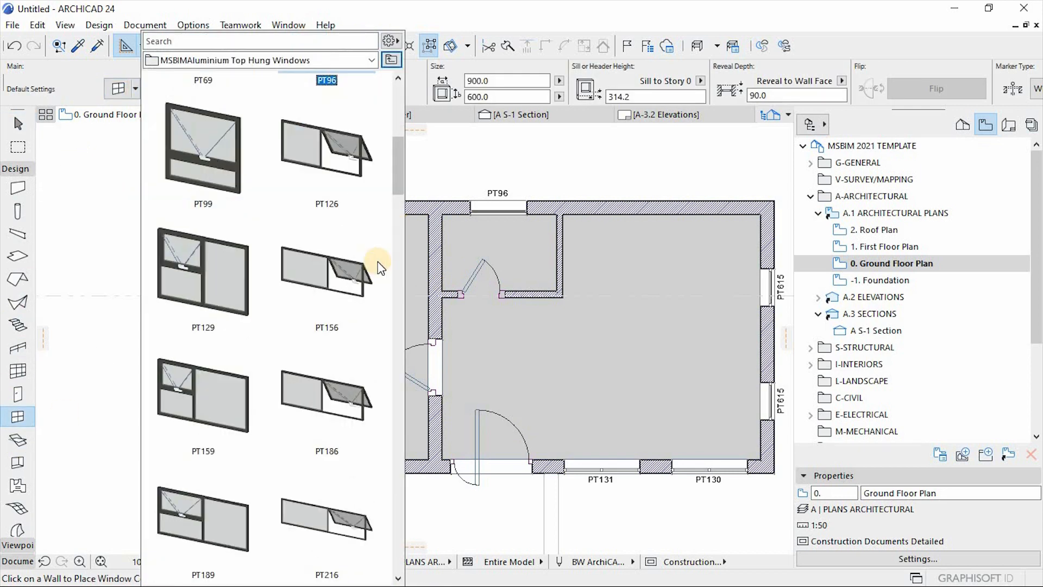
{"action": "left_click", "coordinate": [389, 58]}
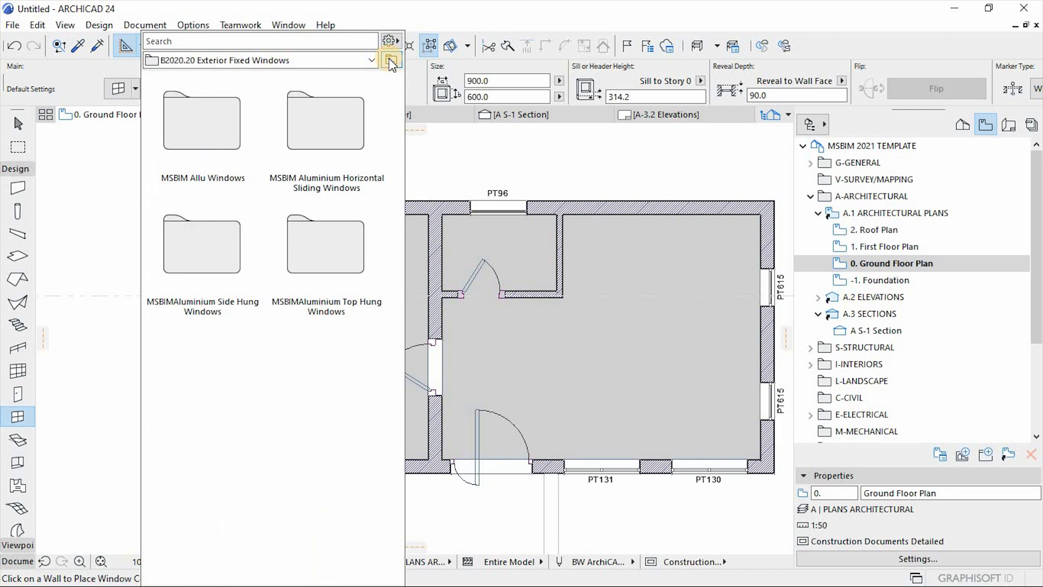
{"action": "double_click", "coordinate": [351, 318]}
{"action": "scroll", "coordinate": [325, 399], "scroll_direction": "down", "scroll_amount": 5}
{"action": "left_click", "coordinate": [327, 409]}
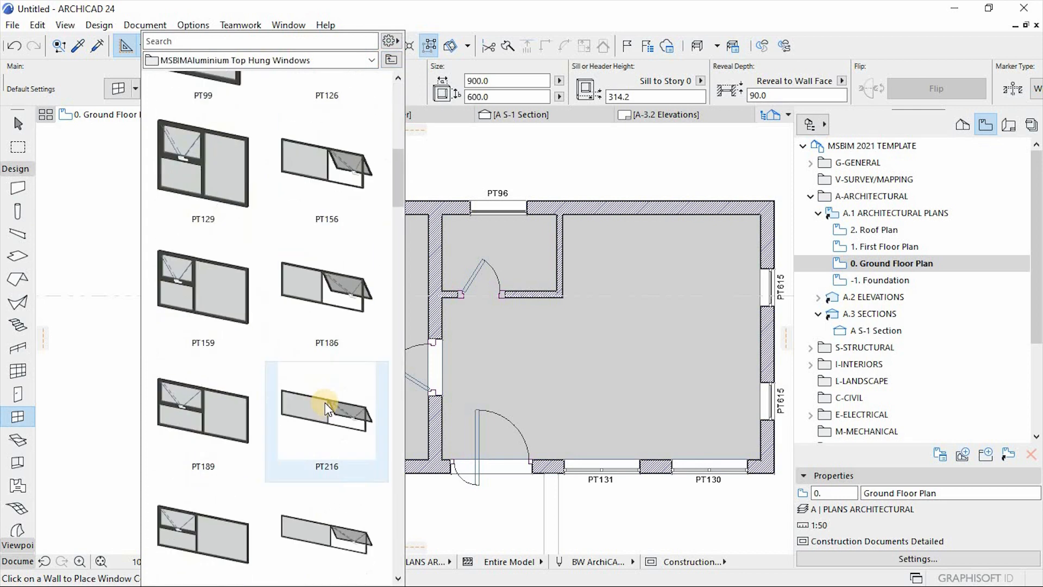
{"action": "scroll", "coordinate": [328, 408], "scroll_direction": "down", "scroll_amount": 10}
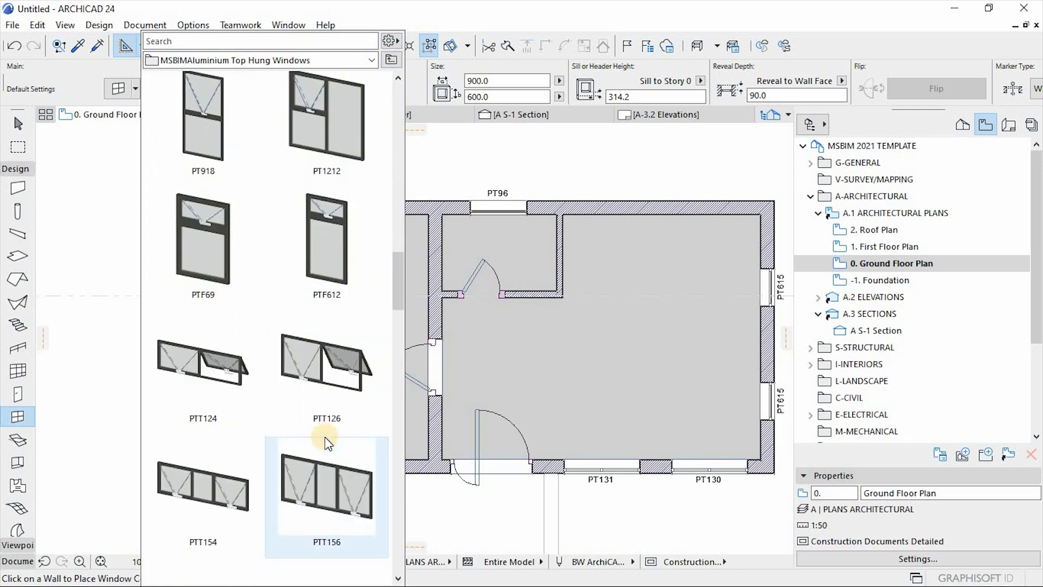
{"action": "scroll", "coordinate": [325, 375], "scroll_direction": "up", "scroll_amount": 6}
{"action": "left_click", "coordinate": [334, 377]}
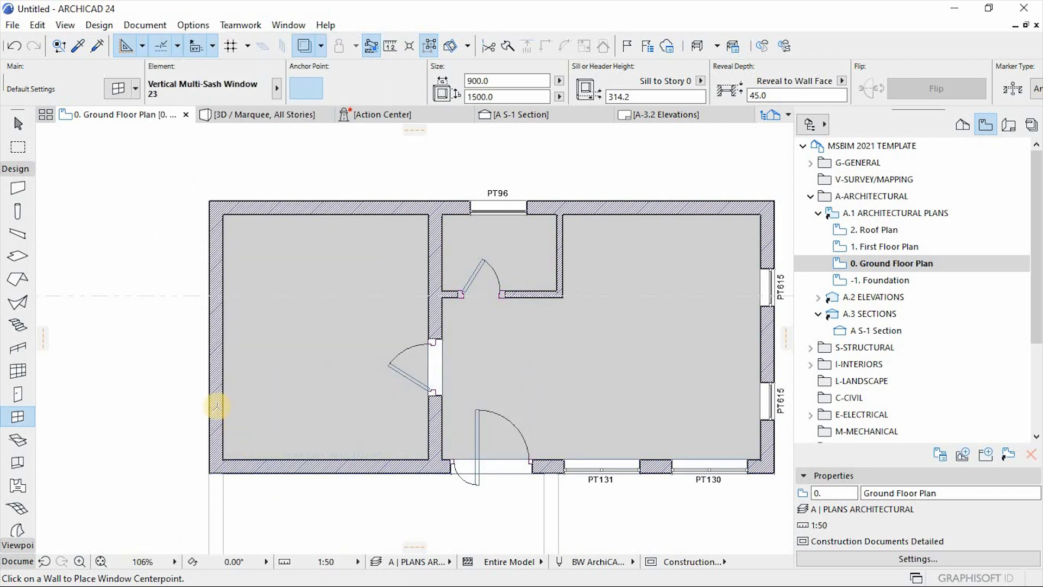
Step: Place two 900 × 1500 mm windows in the large left room's outer wall, one near the front and one near the rear
{"action": "left_click", "coordinate": [210, 412]}
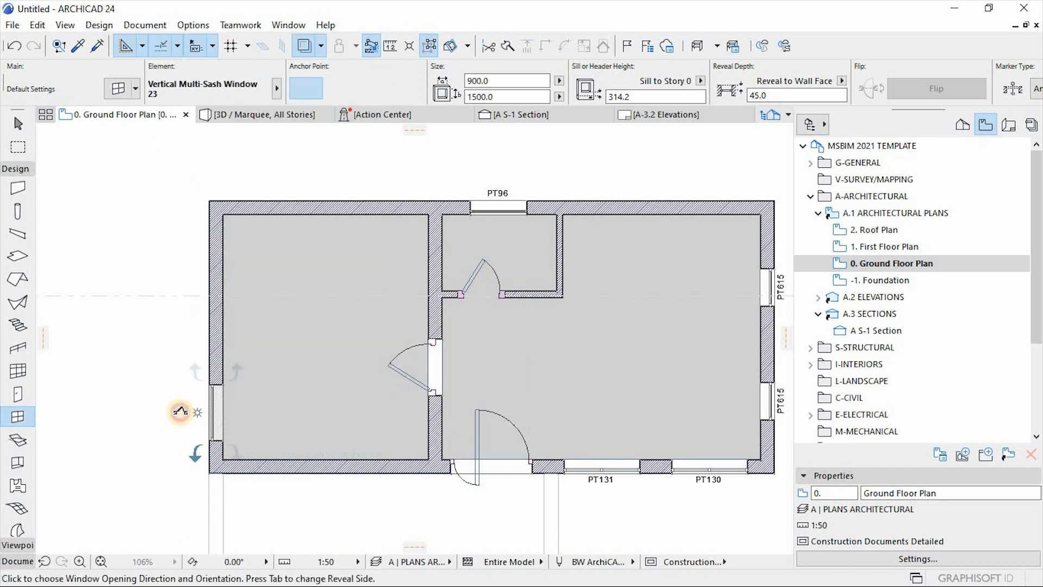
{"action": "left_click", "coordinate": [180, 412]}
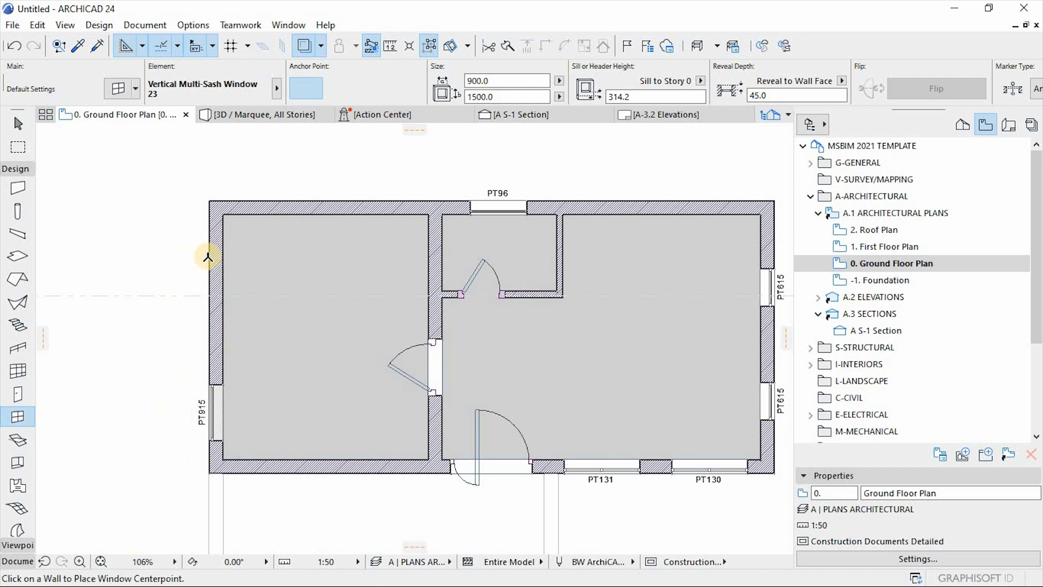
{"action": "left_click", "coordinate": [162, 264]}
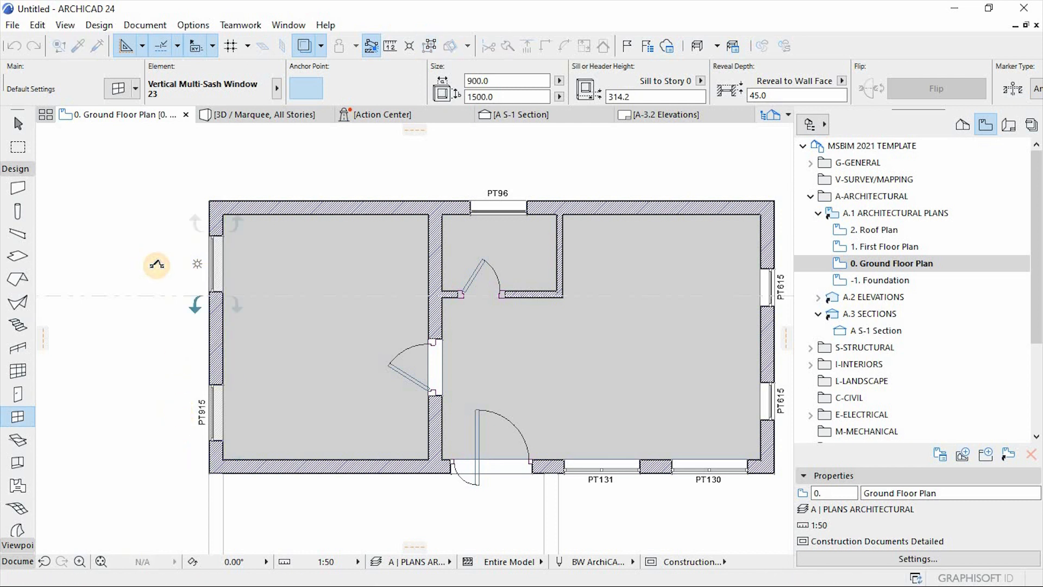
{"action": "left_click", "coordinate": [158, 265]}
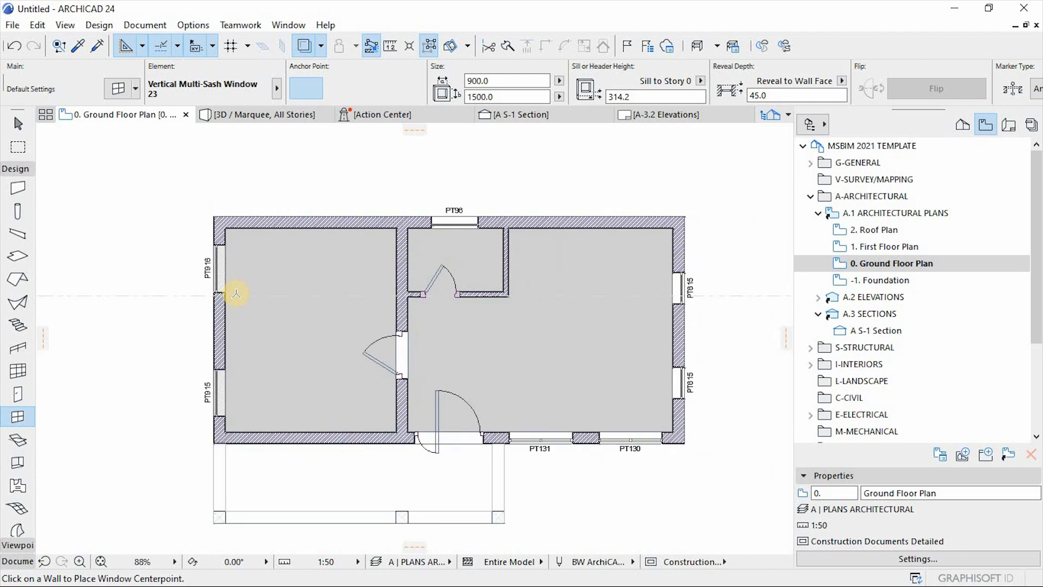
Step: Reposition the front window in the left exterior wall so it sits 600 mm from the inner face of the front wall
{"action": "scroll", "coordinate": [239, 408], "scroll_direction": "up", "scroll_amount": 2}
{"action": "left_click", "coordinate": [18, 123]}
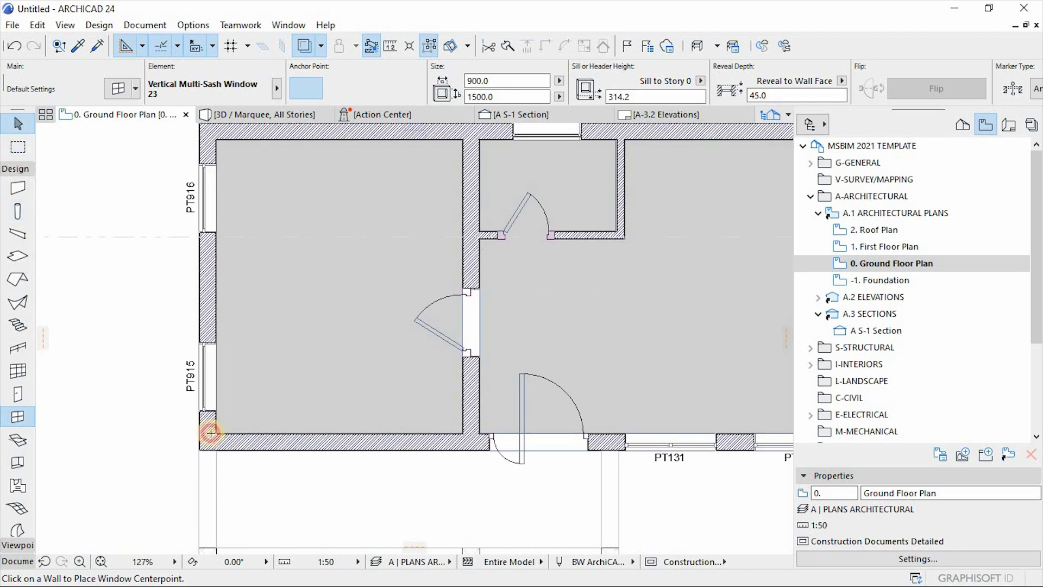
{"action": "left_click", "coordinate": [213, 410]}
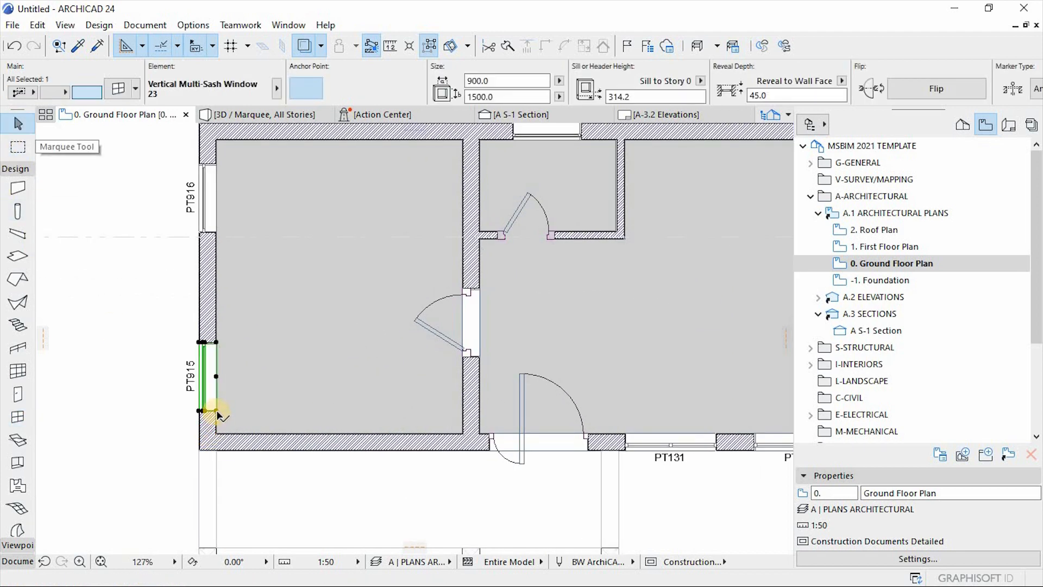
{"action": "left_click_drag", "start_coordinate": [216, 411], "coordinate": [216, 433]}
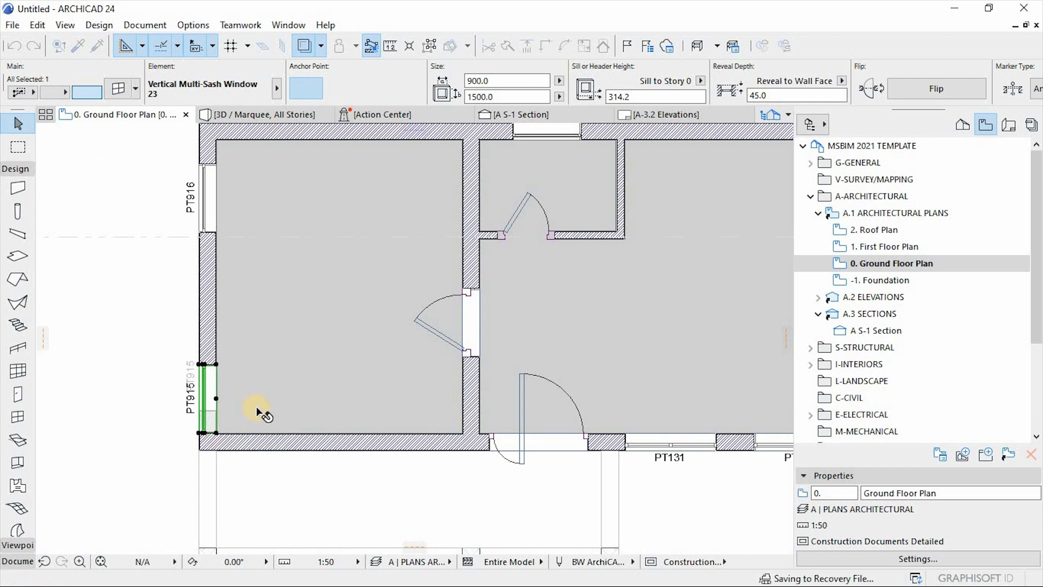
{"action": "left_click", "coordinate": [248, 428]}
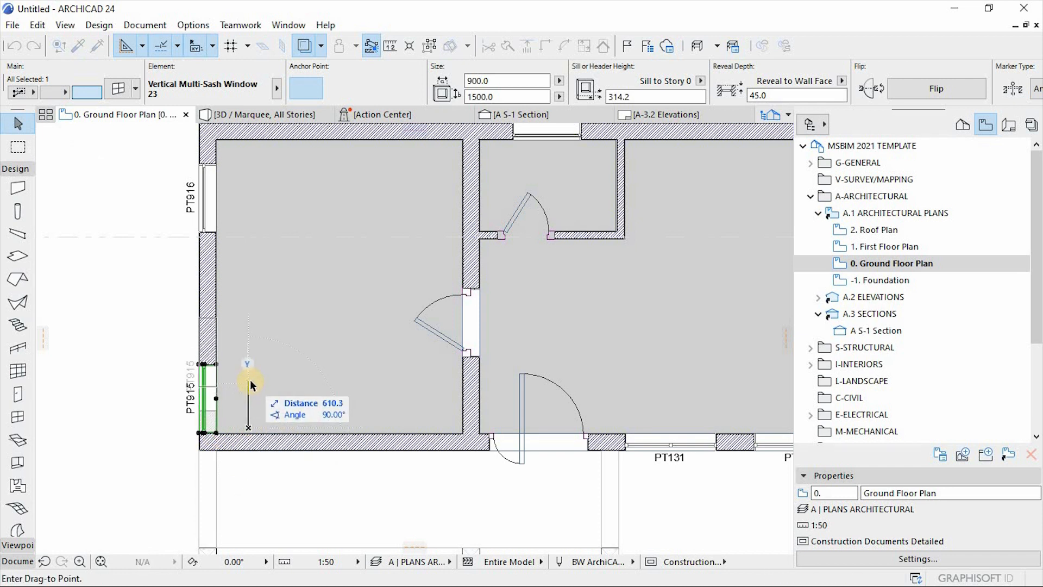
{"action": "type", "text": "60"}
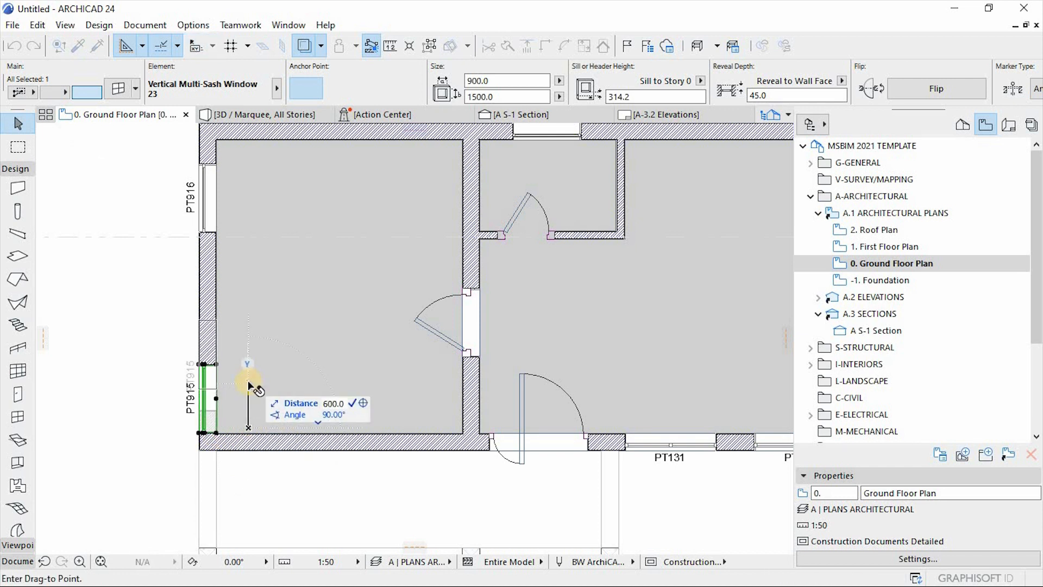
{"action": "key", "text": "Return"}
{"action": "key", "text": "Escape"}
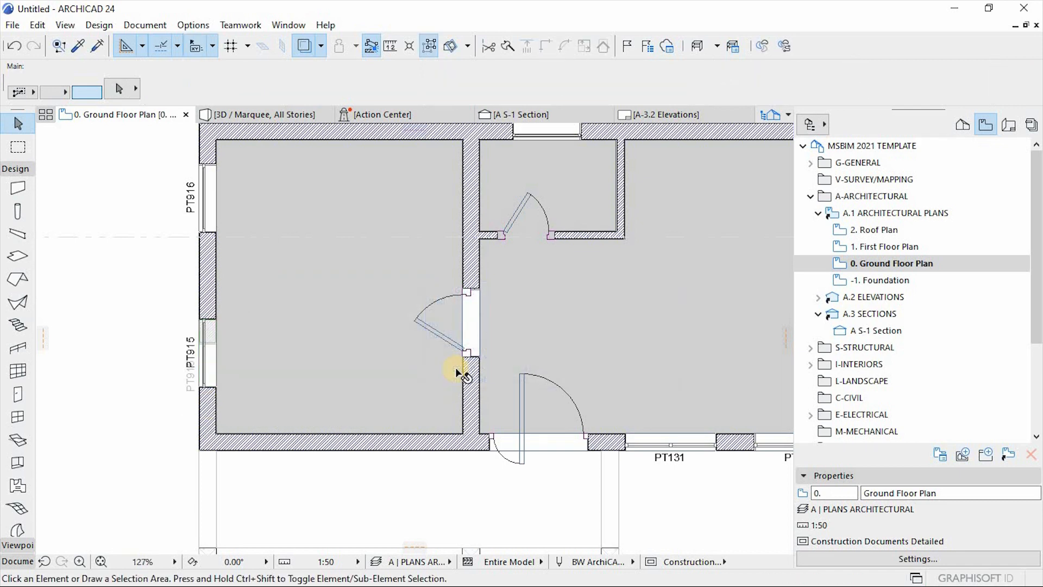
Step: In the 3D view, set all windows to Sill to Wall top with a height of 2100 mm
{"action": "scroll", "coordinate": [462, 374], "scroll_direction": "down", "scroll_amount": 3}
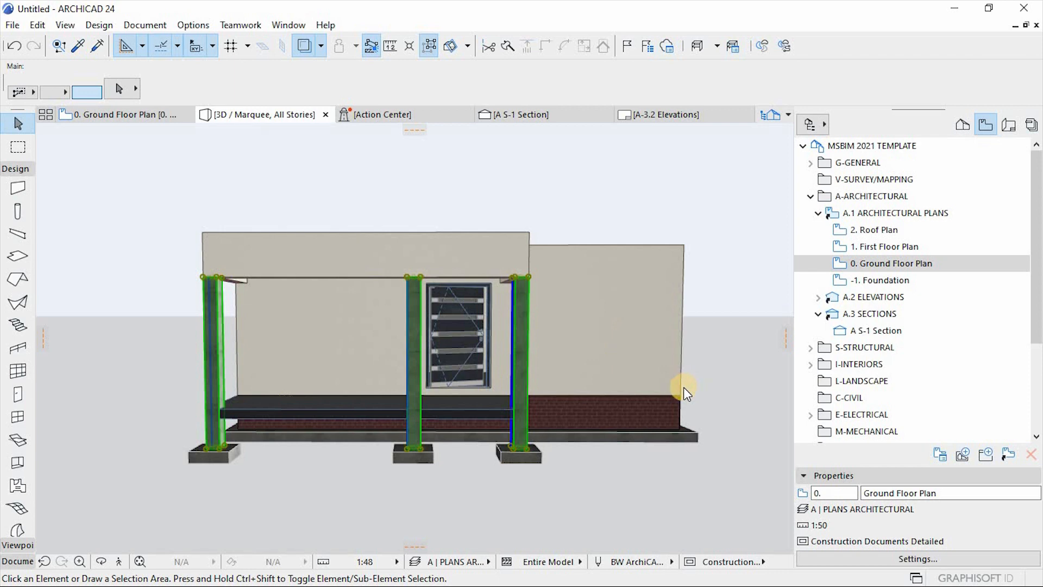
{"action": "middle_click_drag", "start_coordinate": [683, 386], "coordinate": [684, 387], "text": "shift"}
{"action": "middle_click_drag", "start_coordinate": [528, 429], "coordinate": [298, 386], "text": "shift"}
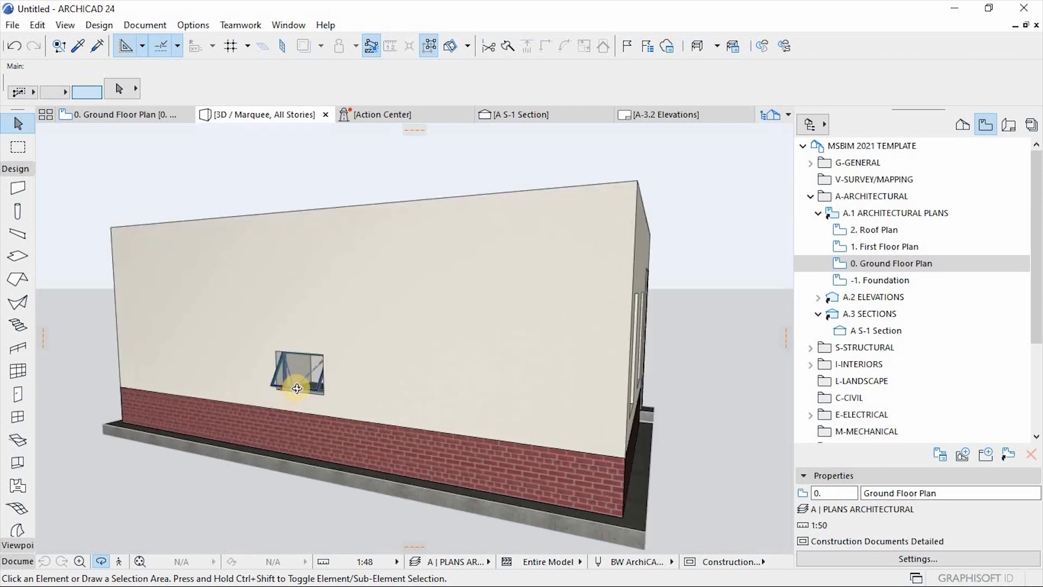
{"action": "left_click", "coordinate": [303, 373], "text": "alt"}
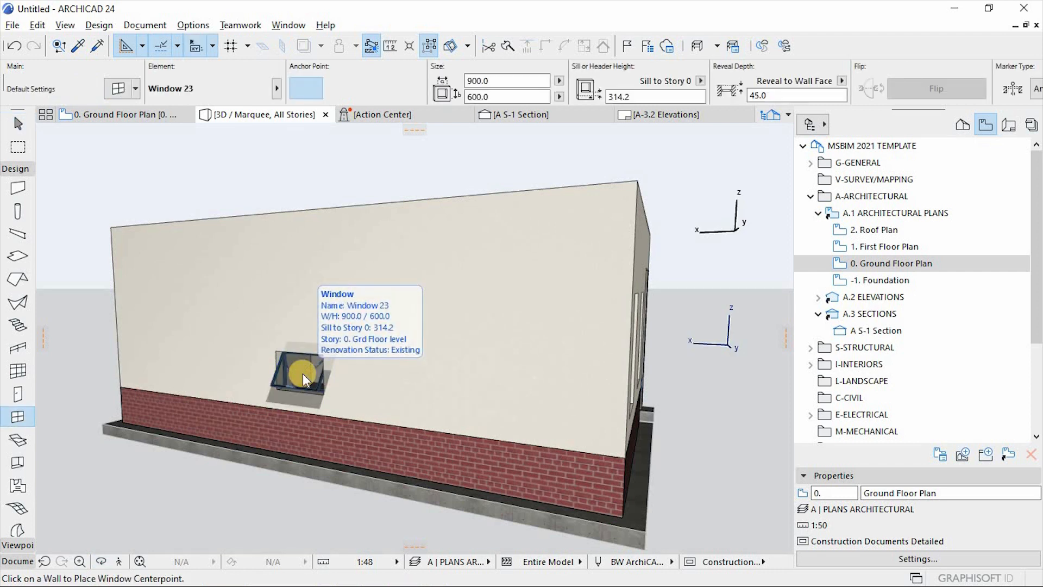
{"action": "key", "text": "alt"}
{"action": "key", "text": "alt"}
{"action": "key", "text": "ctrl+a"}
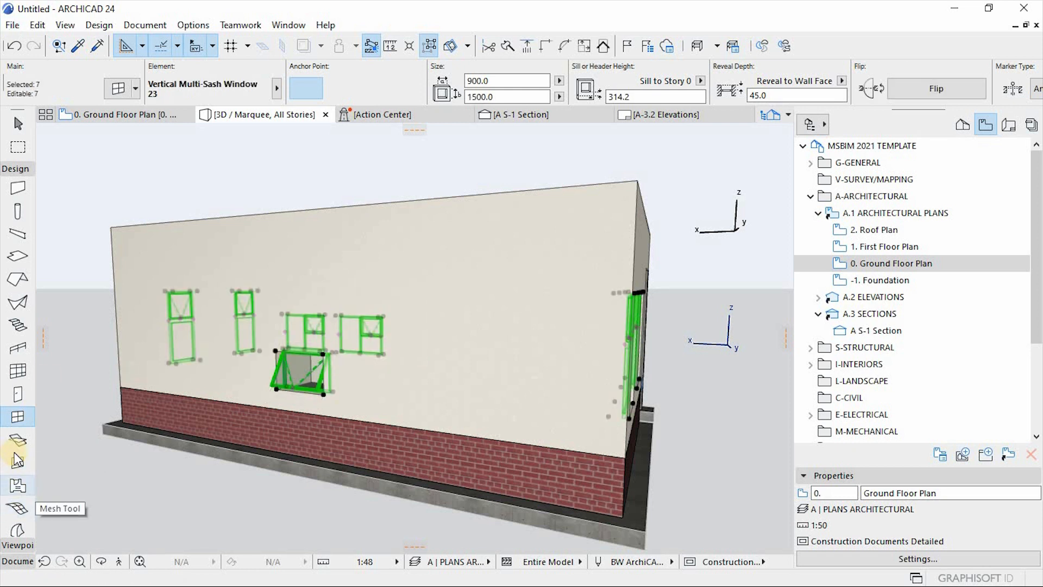
{"action": "left_click", "coordinate": [17, 419]}
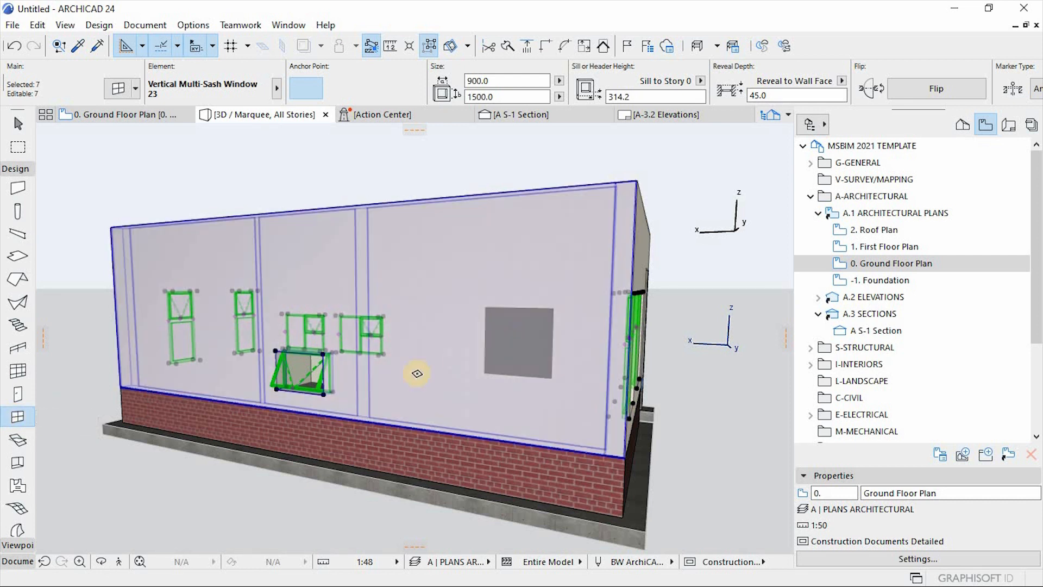
{"action": "scroll", "coordinate": [222, 298], "scroll_direction": "down", "scroll_amount": 5}
{"action": "left_click_drag", "start_coordinate": [600, 335], "coordinate": [340, 349]}
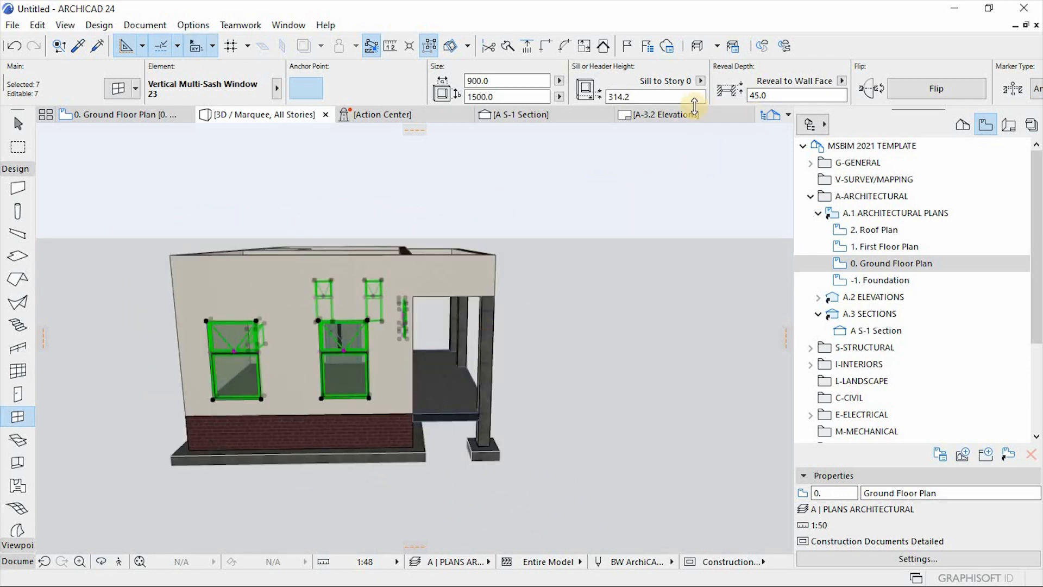
{"action": "left_click", "coordinate": [701, 81]}
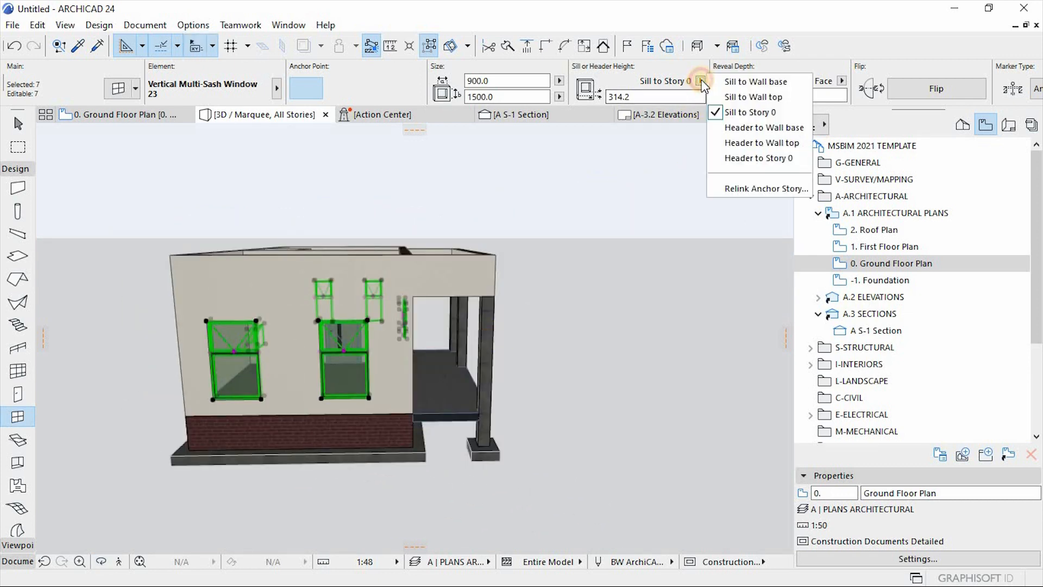
{"action": "left_click", "coordinate": [769, 97]}
{"action": "double_click", "coordinate": [656, 98]}
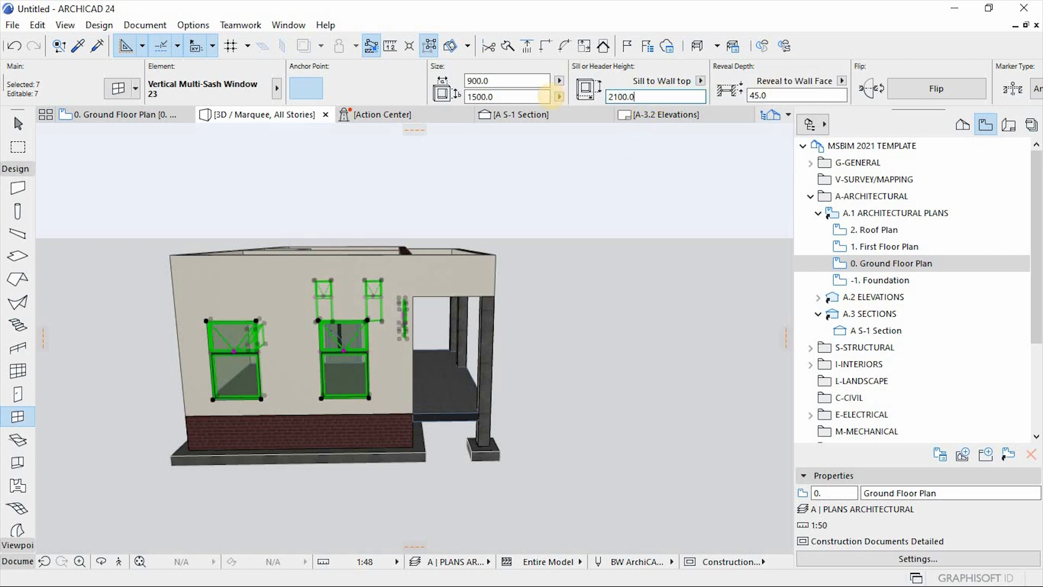
{"action": "key", "text": "Return"}
Step: Set only the small room's rear window to Header to Wall top with a height of 2100 mm
{"action": "key", "text": "o"}
{"action": "left_click_drag", "start_coordinate": [636, 293], "coordinate": [439, 321]}
{"action": "key", "text": "Escape"}
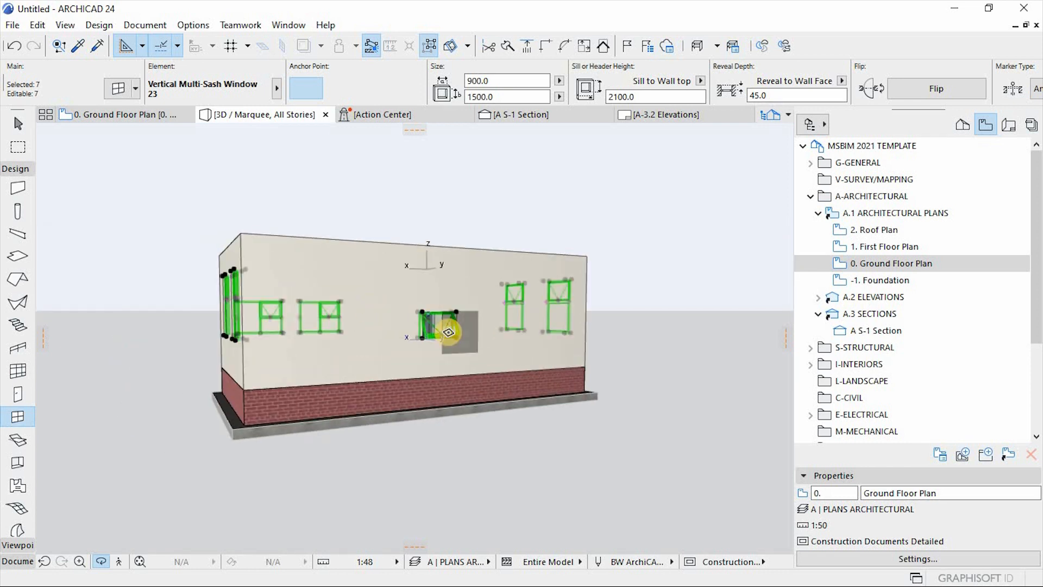
{"action": "key", "text": "Escape"}
{"action": "key", "text": "Escape"}
{"action": "left_click", "coordinate": [435, 321]}
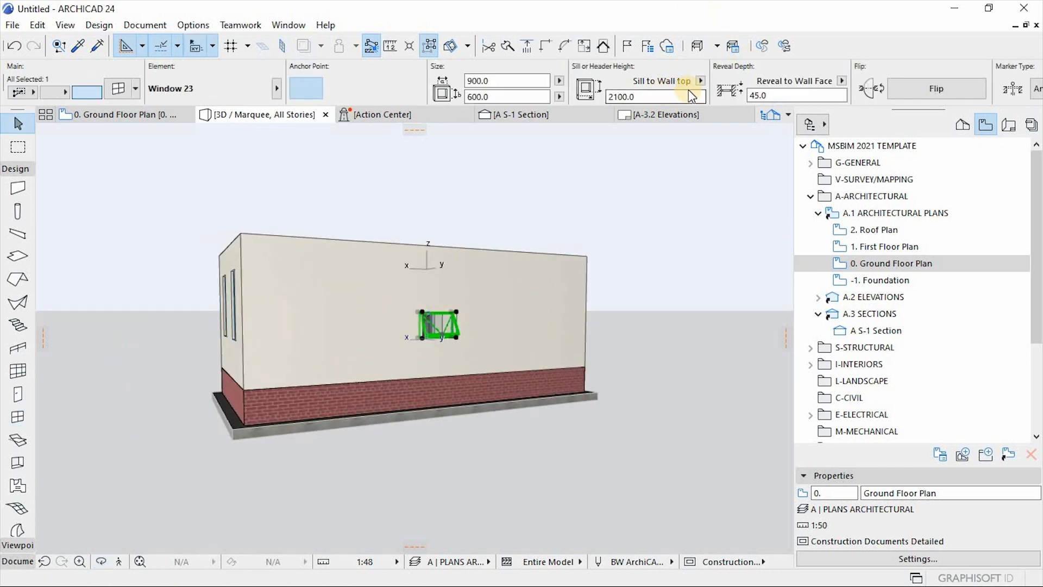
{"action": "left_click", "coordinate": [700, 81]}
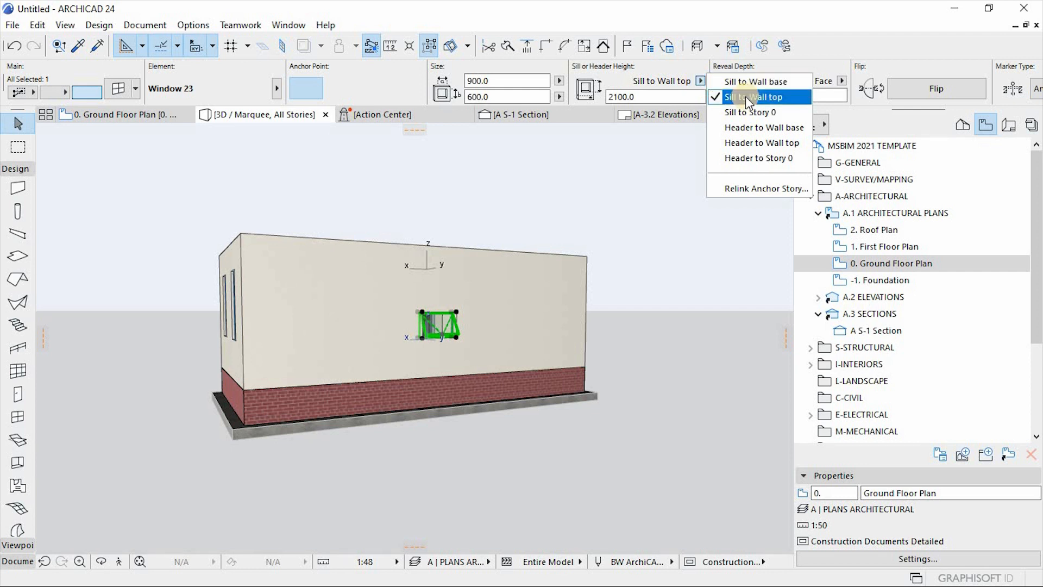
{"action": "left_click", "coordinate": [758, 142]}
{"action": "left_click", "coordinate": [655, 96]}
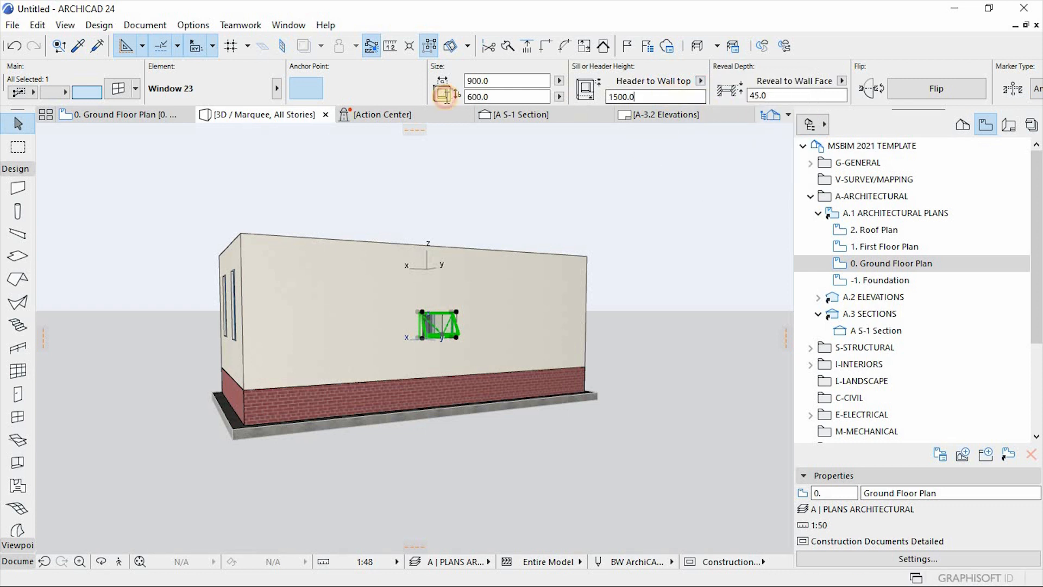
{"action": "type", "text": "2"}
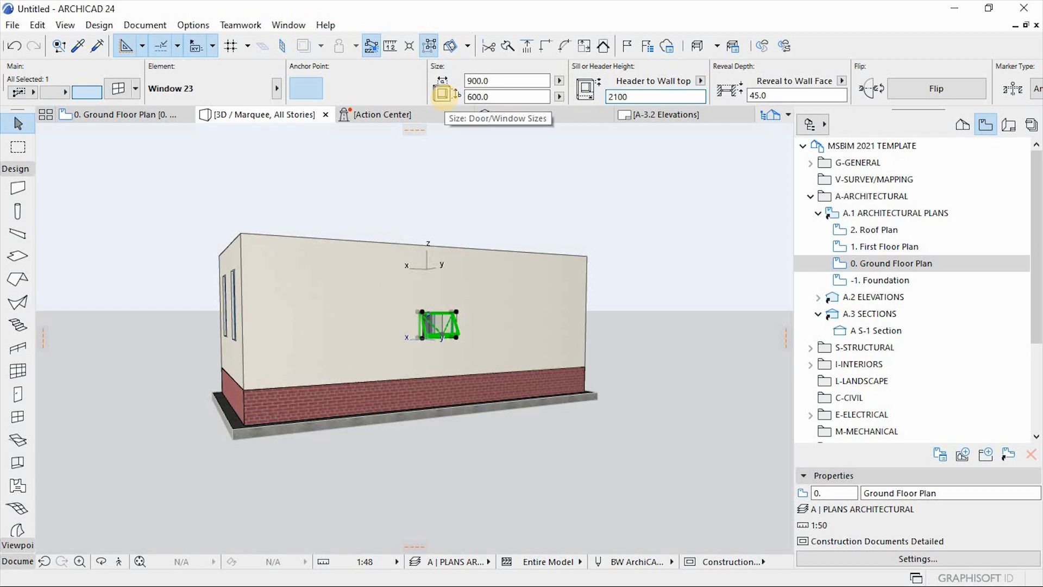
{"action": "type", "text": "100"}
{"action": "key", "text": "Return"}
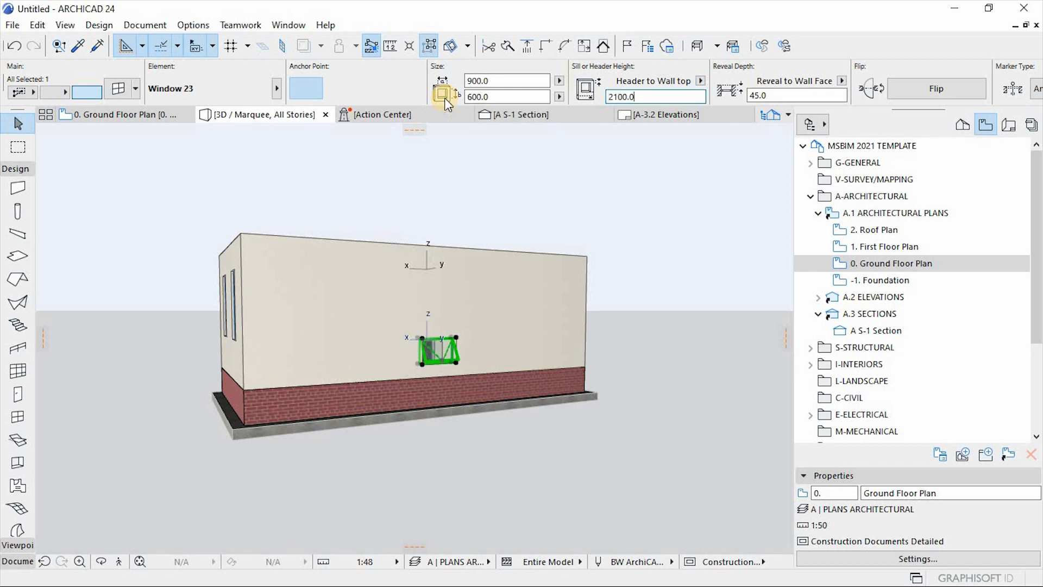
Step: Set the small room's rear window to Header to Wall base with a height of 2100 mm
{"action": "left_click", "coordinate": [699, 80]}
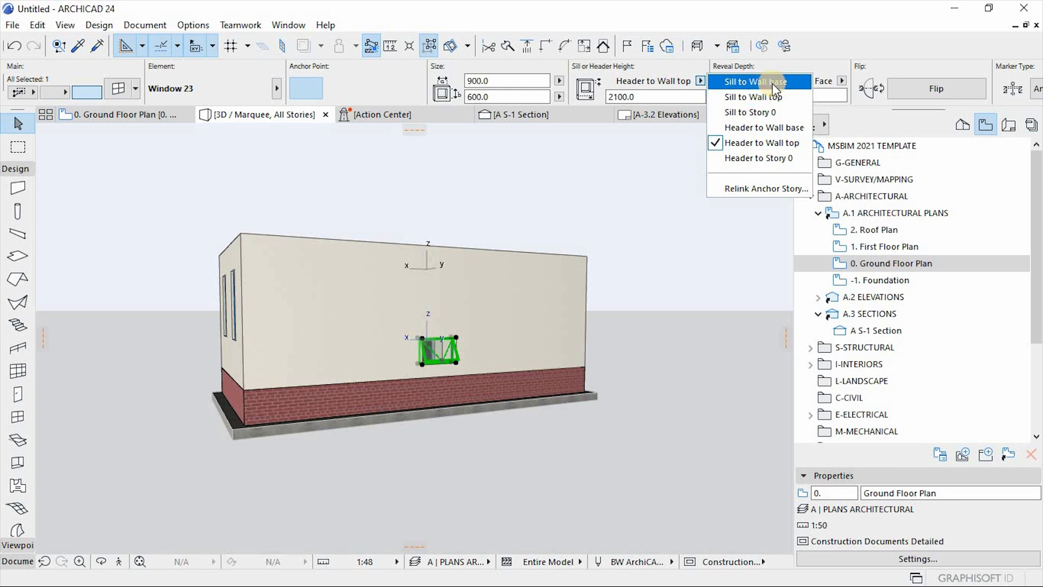
{"action": "left_click", "coordinate": [785, 127]}
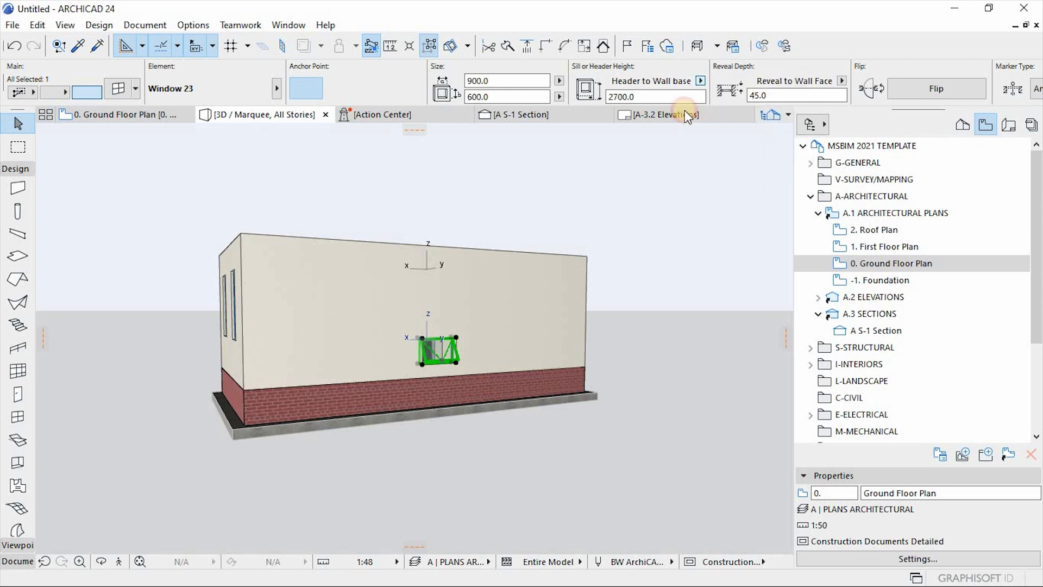
{"action": "left_click_drag", "start_coordinate": [664, 98], "coordinate": [555, 100]}
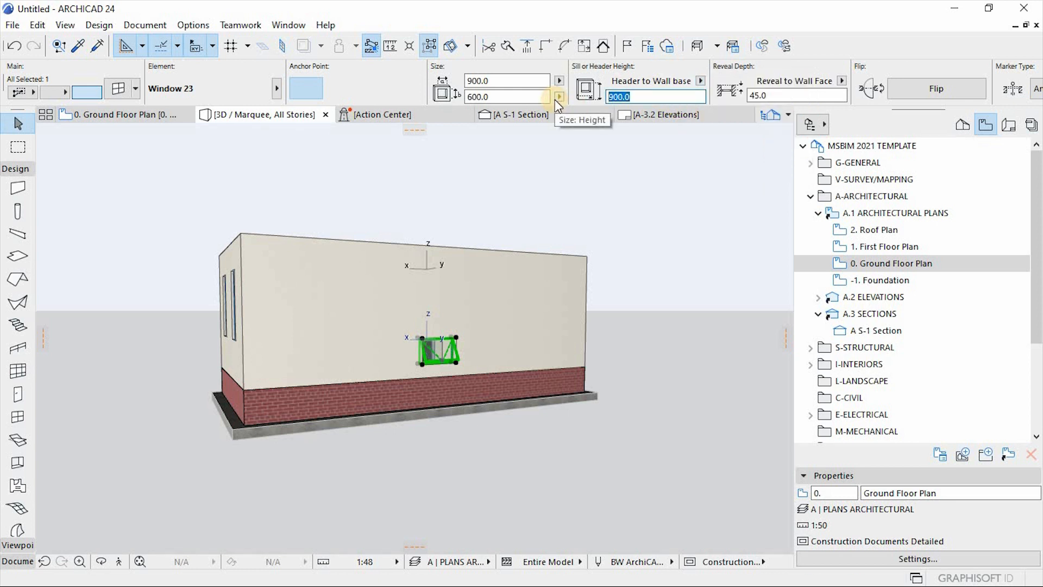
{"action": "type", "text": "2100"}
{"action": "key", "text": "Return"}
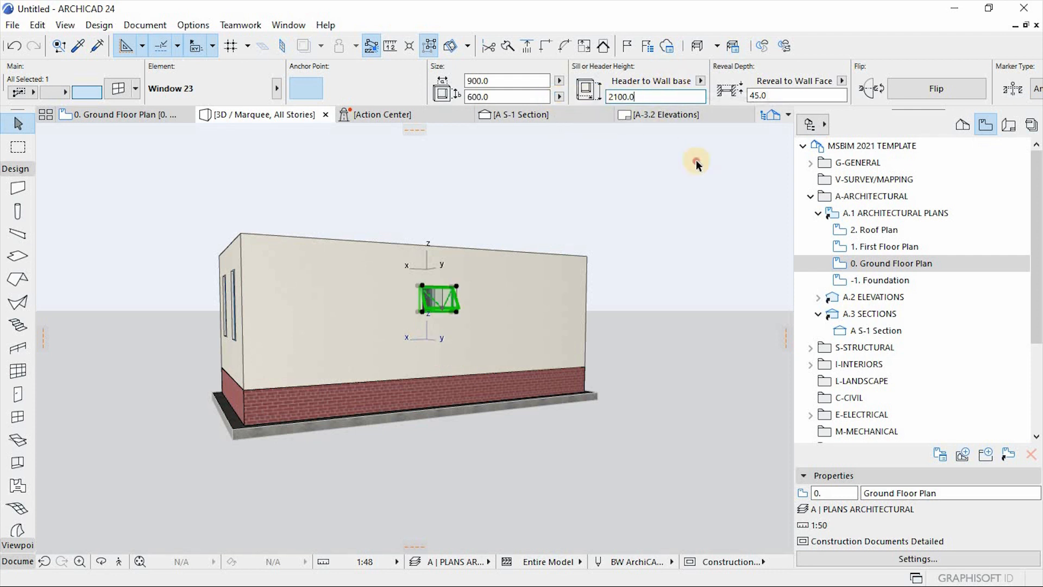
{"action": "key", "text": "Escape"}
Step: Set both 600 × 1500 mm windows in the large right room's side wall to Header to Wall base at 2100 mm
{"action": "middle_click_drag", "start_coordinate": [523, 329], "coordinate": [297, 291], "text": "shift"}
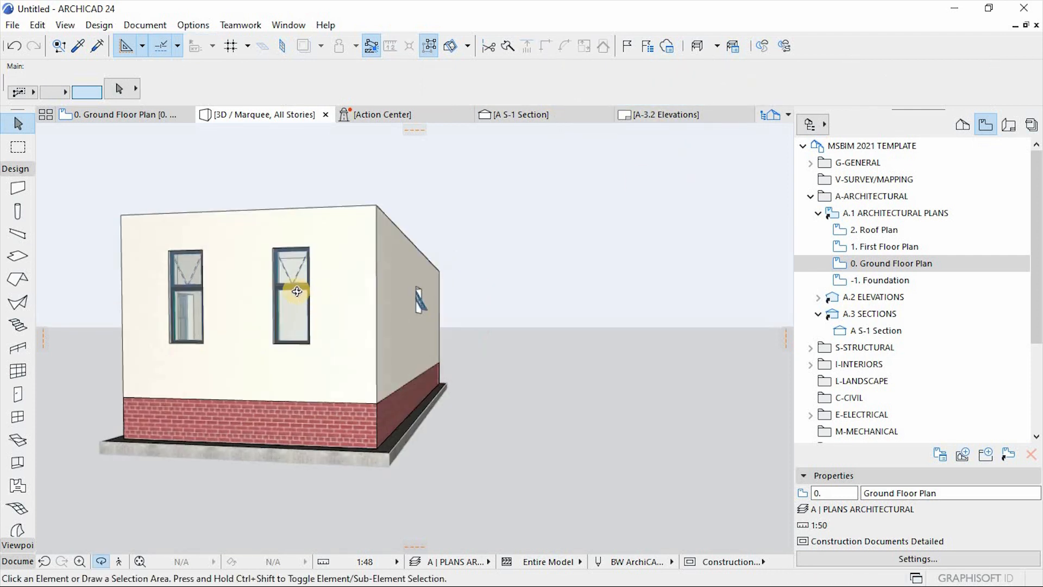
{"action": "left_click", "coordinate": [291, 283]}
{"action": "left_click", "coordinate": [187, 293], "text": "shift"}
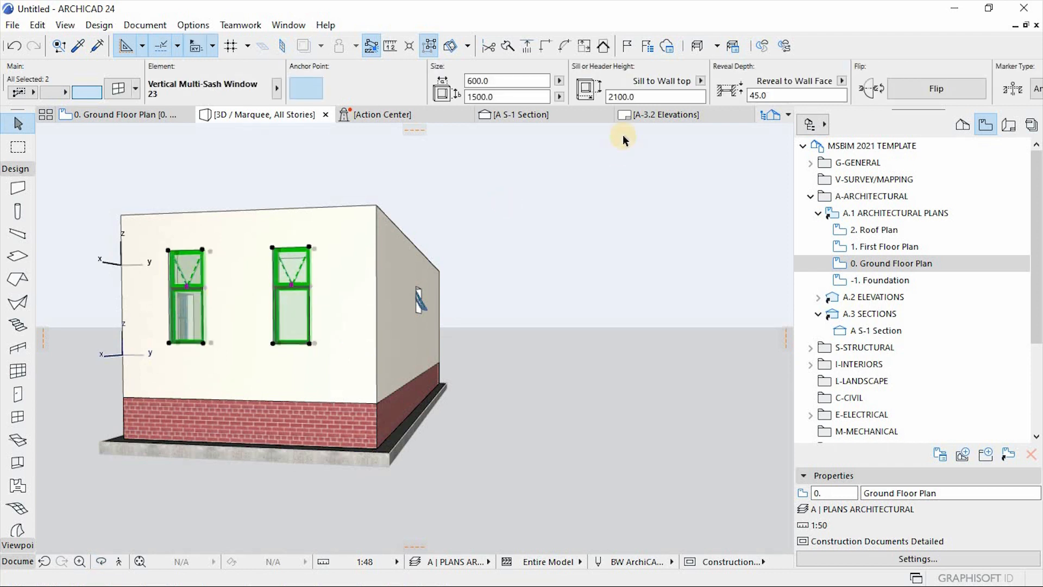
{"action": "left_click", "coordinate": [698, 81]}
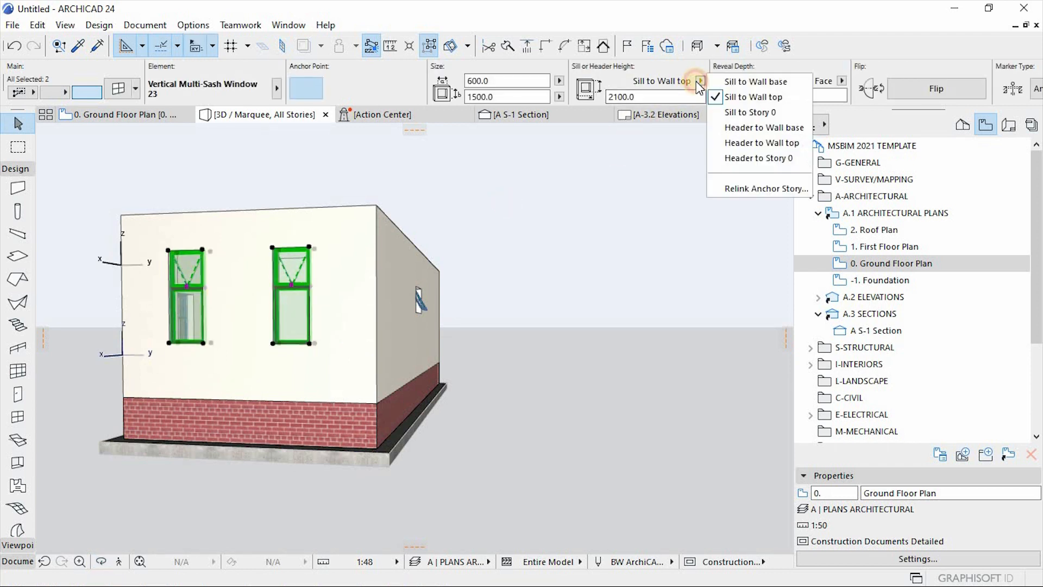
{"action": "left_click", "coordinate": [758, 130]}
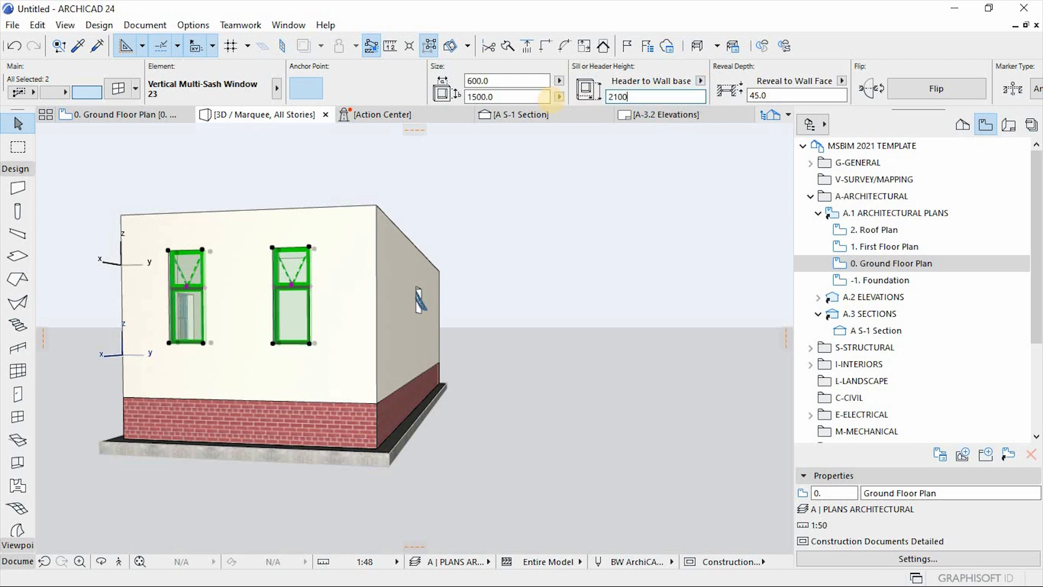
{"action": "type", "text": "2100"}
{"action": "key", "text": "Return"}
Step: Set the two 1200 × 900 mm front windows with sidelights to Header to Wall base at 2100 mm
{"action": "key", "text": "o"}
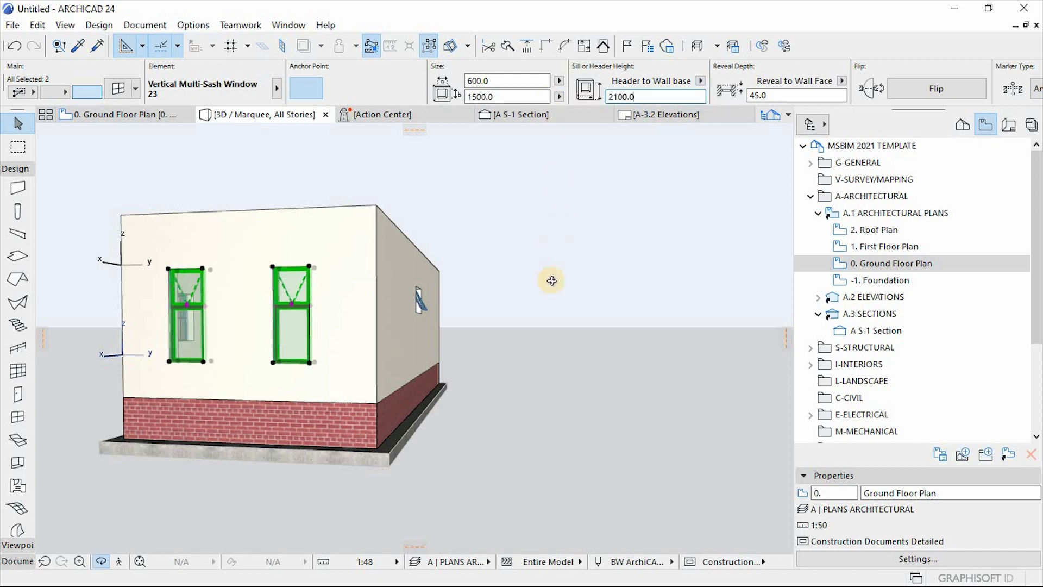
{"action": "scroll", "coordinate": [552, 280], "scroll_direction": "down", "scroll_amount": 4}
{"action": "left_click_drag", "start_coordinate": [540, 329], "coordinate": [244, 291]}
{"action": "scroll", "coordinate": [246, 291], "scroll_direction": "up", "scroll_amount": 2}
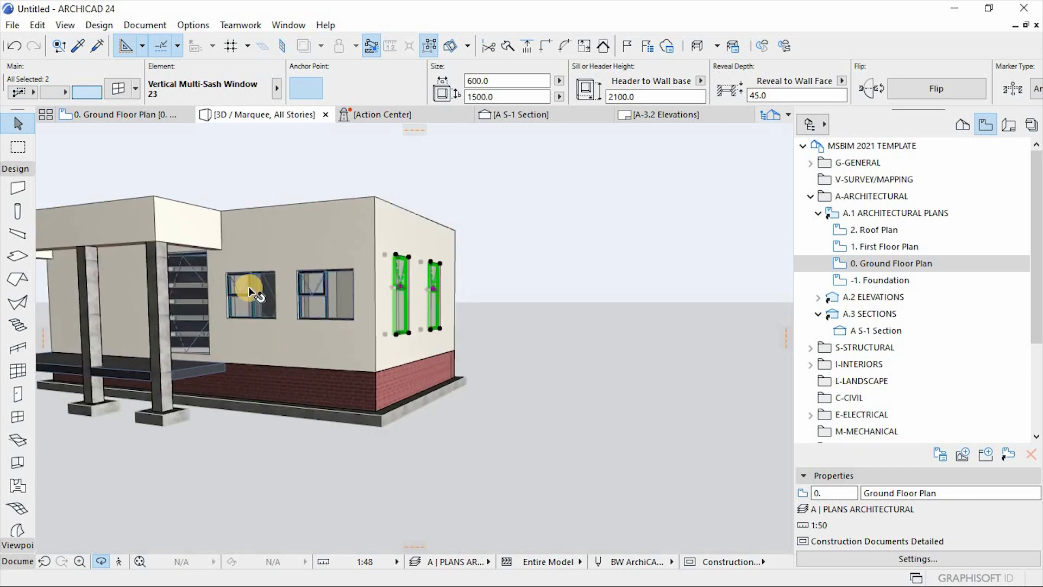
{"action": "left_click", "coordinate": [249, 286]}
{"action": "left_click", "coordinate": [345, 296], "text": "shift"}
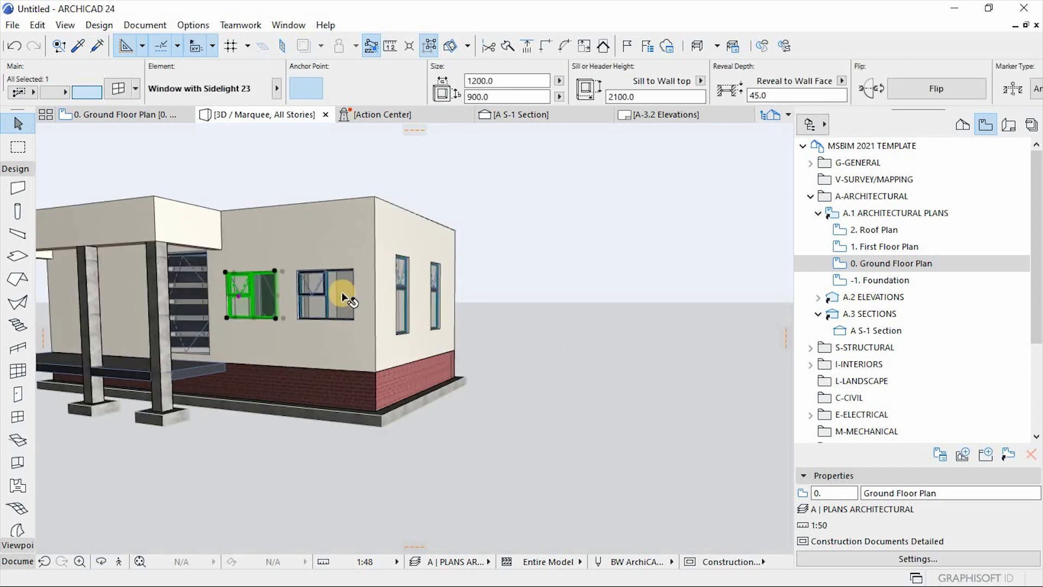
{"action": "left_click", "coordinate": [700, 81]}
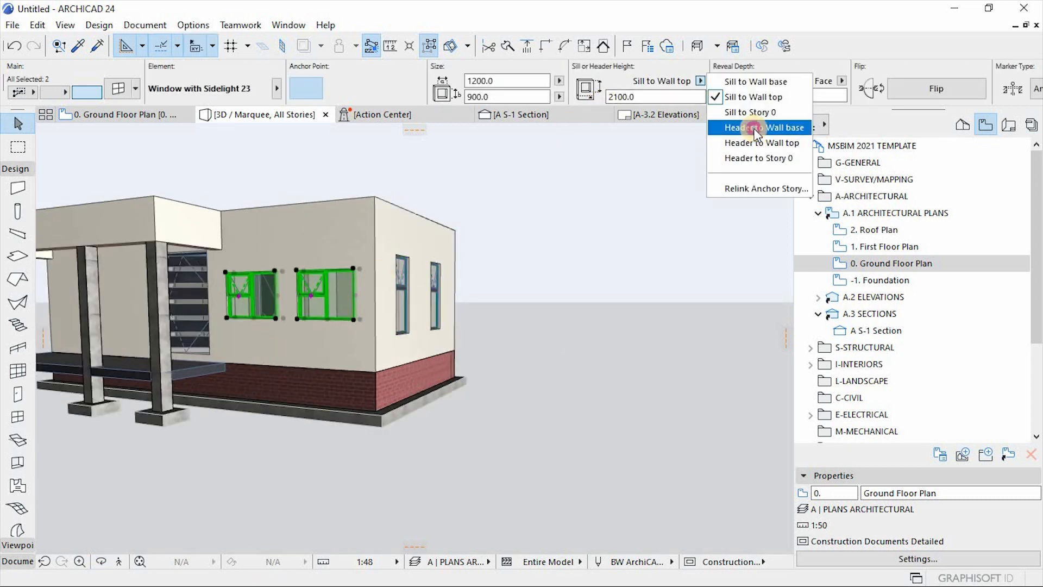
{"action": "left_click", "coordinate": [757, 128]}
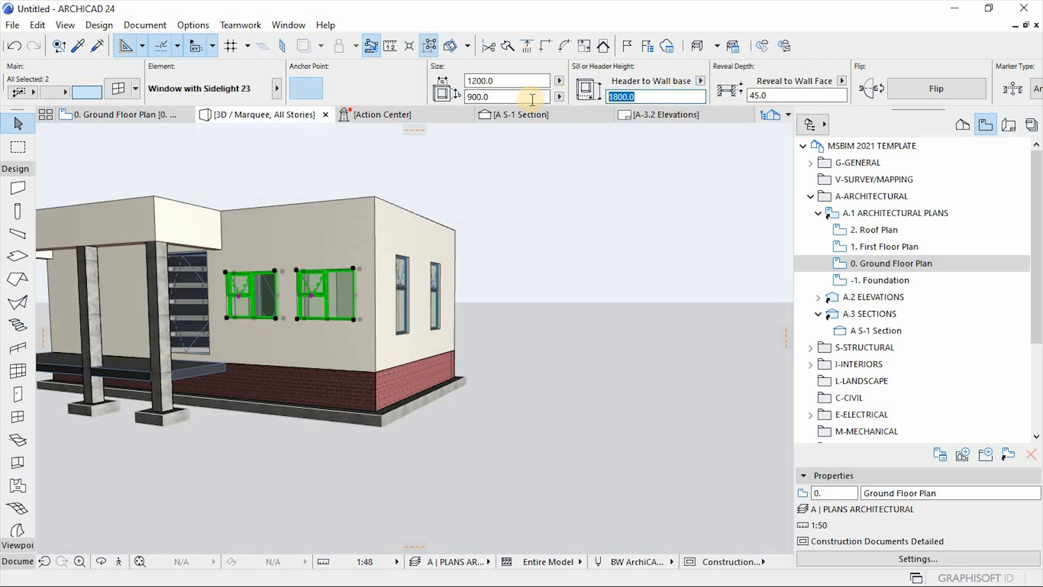
{"action": "left_click", "coordinate": [702, 81]}
{"action": "left_click", "coordinate": [731, 129]}
{"action": "type", "text": "21"}
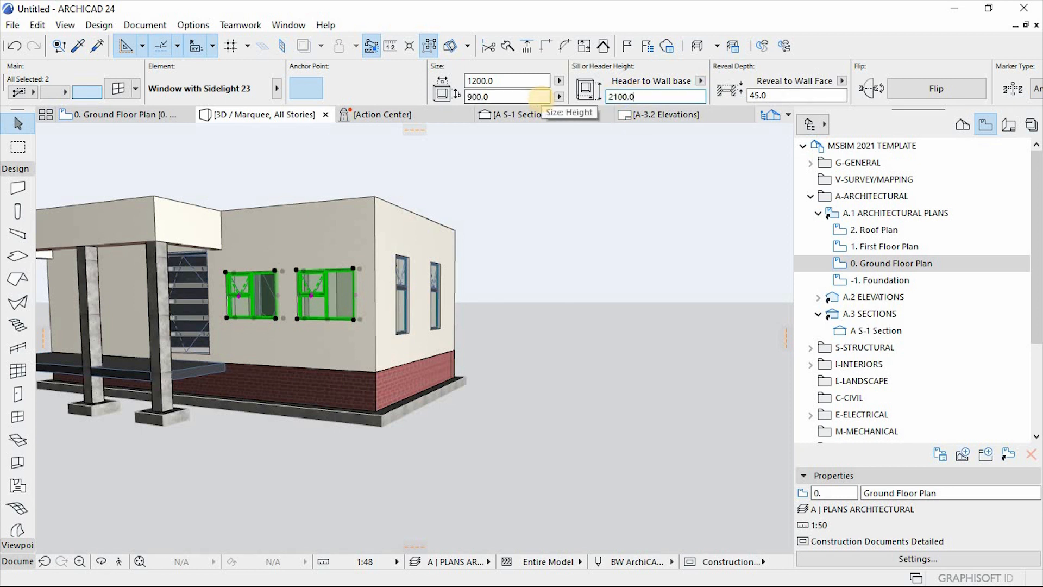
Step: Set both 900 × 1500 mm windows in the left room's outer wall to Header to Wall base at 2100 mm
{"action": "scroll", "coordinate": [689, 270], "scroll_direction": "down", "scroll_amount": 3}
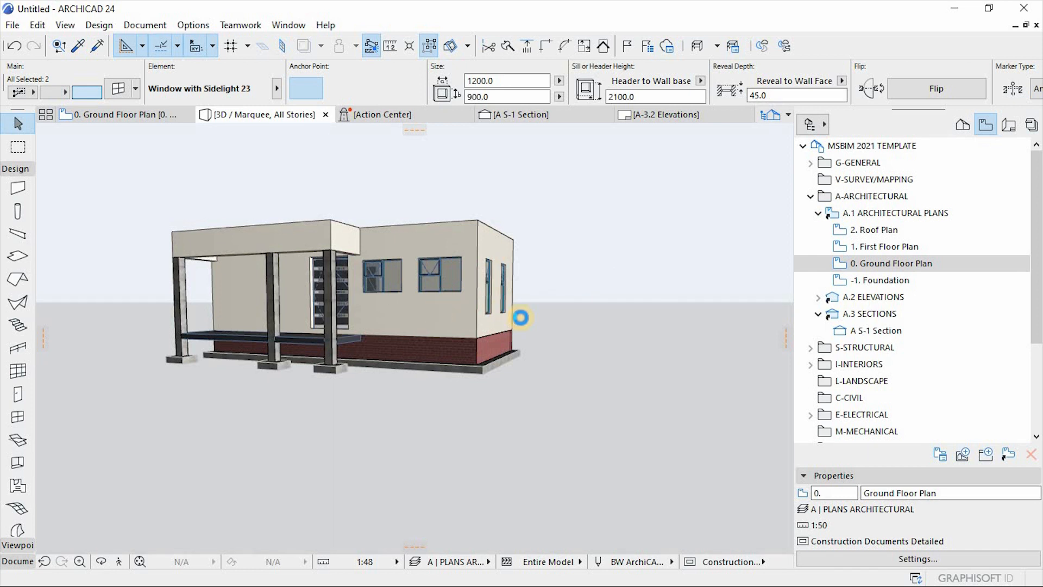
{"action": "middle_click_drag", "start_coordinate": [447, 326], "coordinate": [409, 350], "text": "shift"}
{"action": "left_click", "coordinate": [409, 350]}
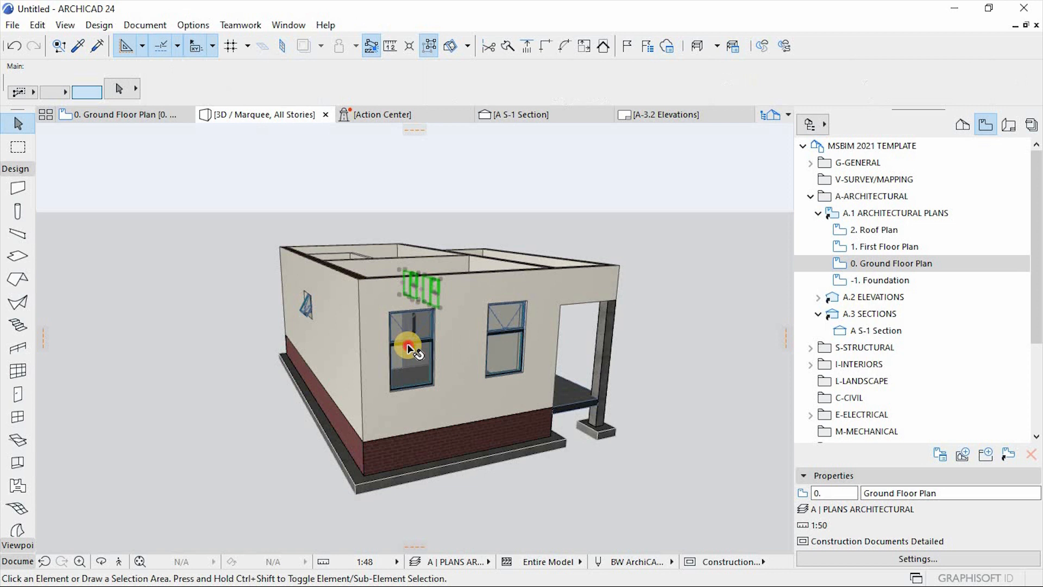
{"action": "left_click", "coordinate": [508, 339], "text": "shift"}
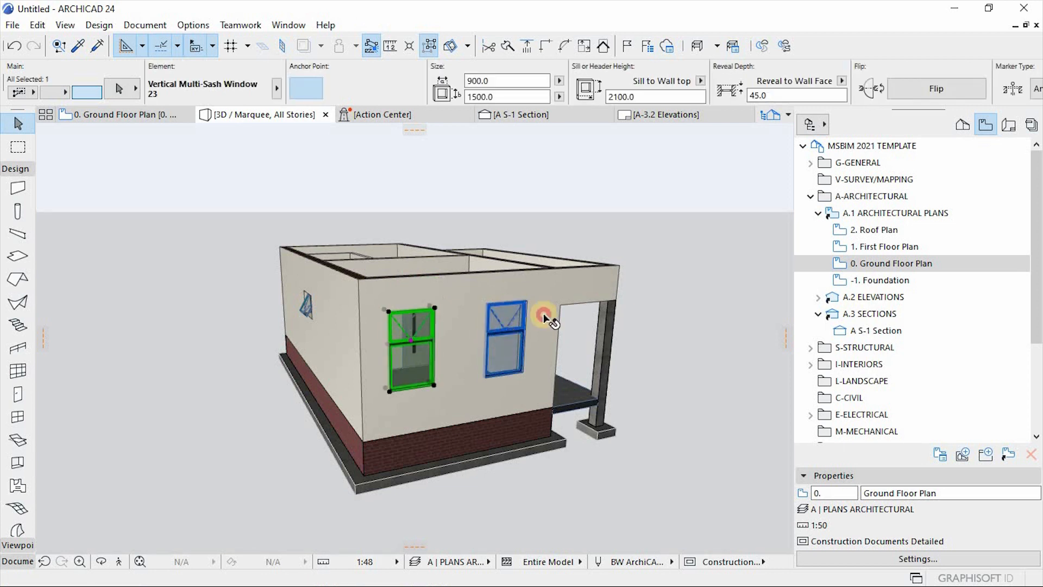
{"action": "left_click", "coordinate": [700, 81]}
{"action": "left_click", "coordinate": [769, 129]}
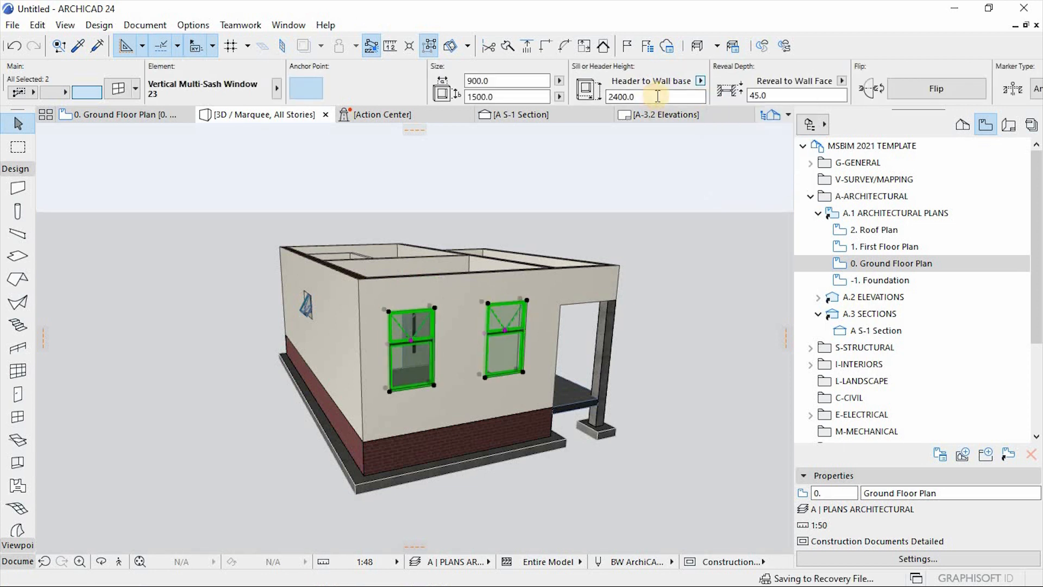
{"action": "type", "text": "2"}
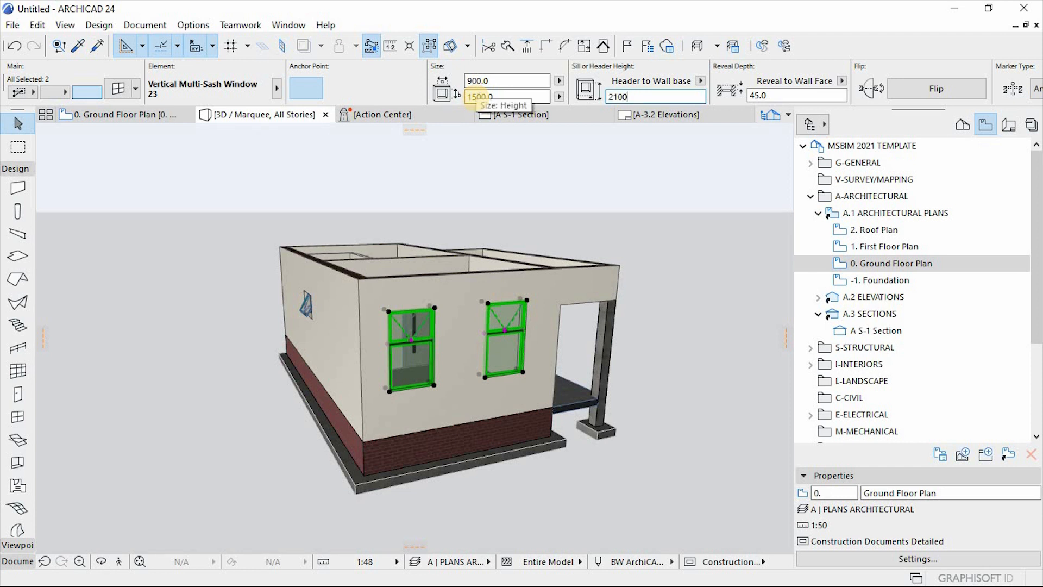
{"action": "key", "text": "Return"}
{"action": "left_click", "coordinate": [637, 201]}
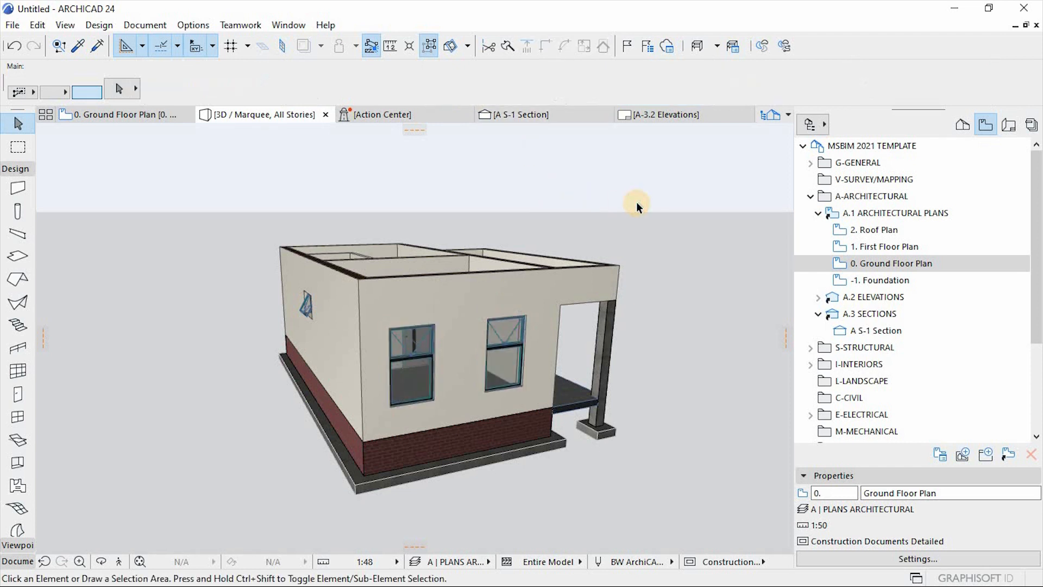
{"action": "middle_click_drag", "start_coordinate": [647, 224], "coordinate": [557, 373], "text": "shift"}
{"action": "scroll", "coordinate": [559, 363], "scroll_direction": "up", "scroll_amount": 5}
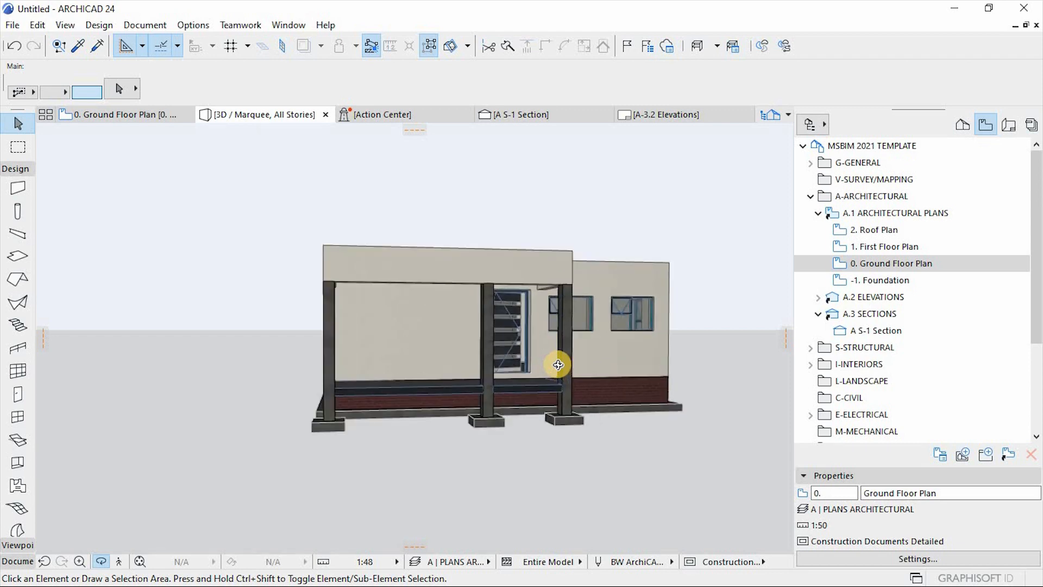
Step: On the Ground Floor Plan, start the Zone tool with the MS CONSC LABEL + CUSTOM TXT favorite from the Zone Stamp folder
{"action": "key", "text": "F2"}
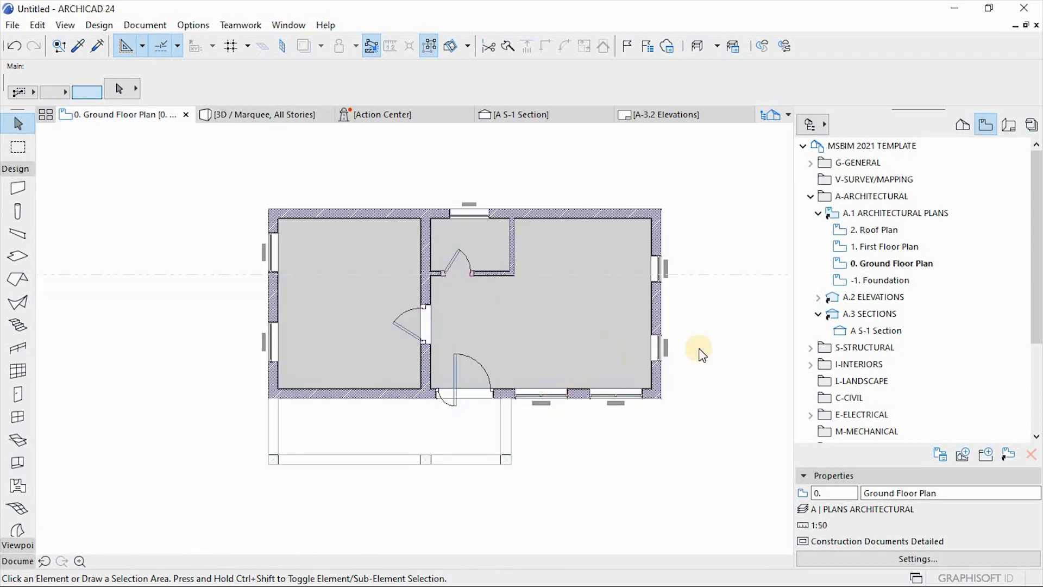
{"action": "scroll", "coordinate": [624, 239], "scroll_direction": "up", "scroll_amount": 1}
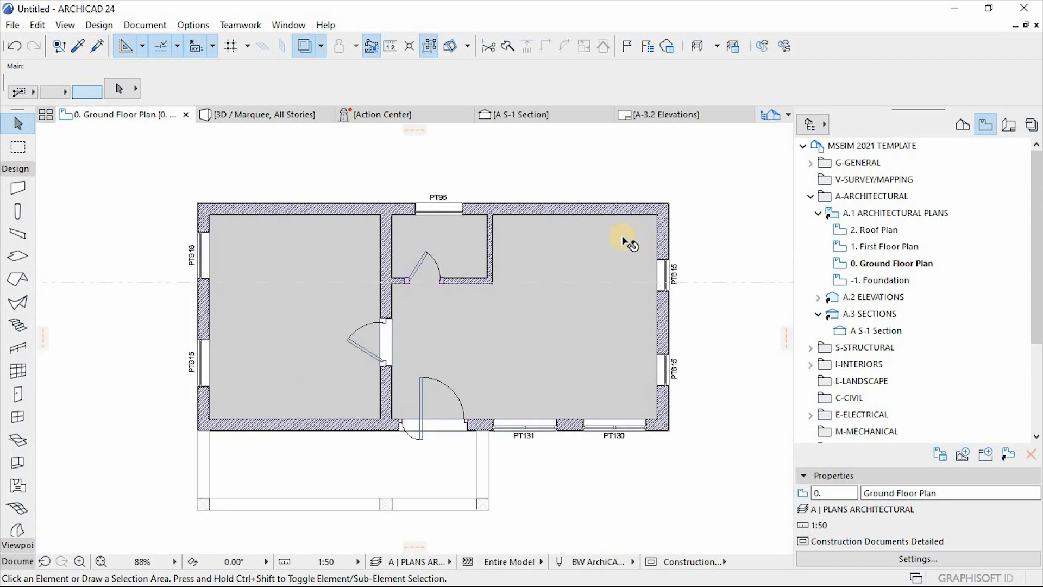
{"action": "mouse_move", "coordinate": [663, 263]}
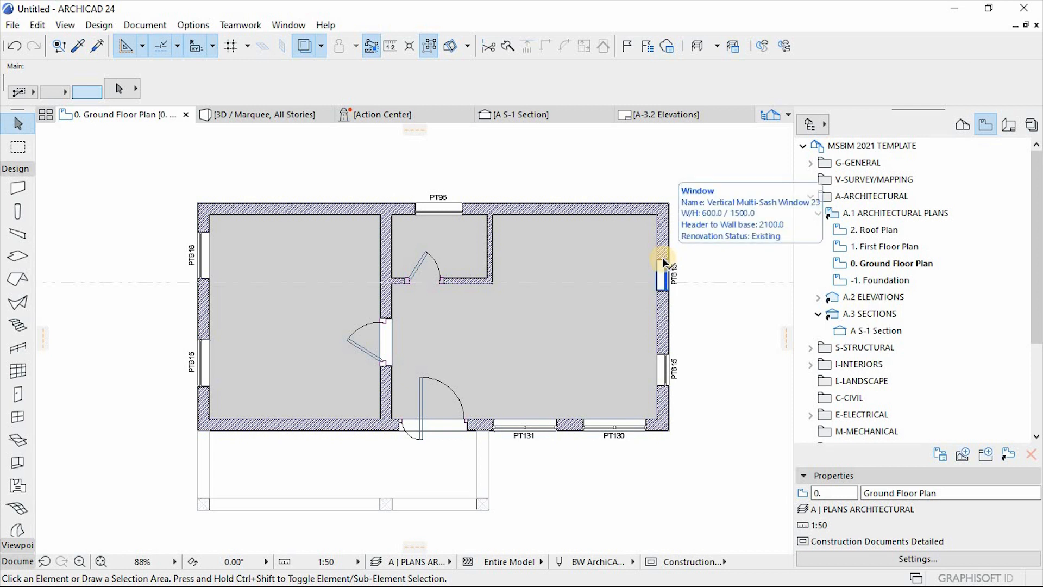
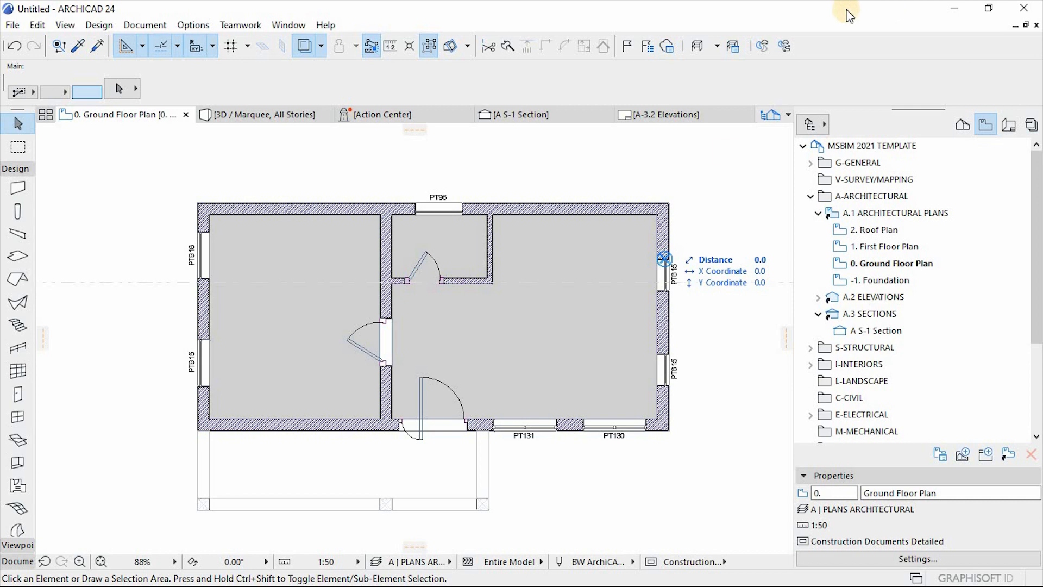
{"action": "scroll", "coordinate": [598, 309], "scroll_direction": "up", "scroll_amount": 2}
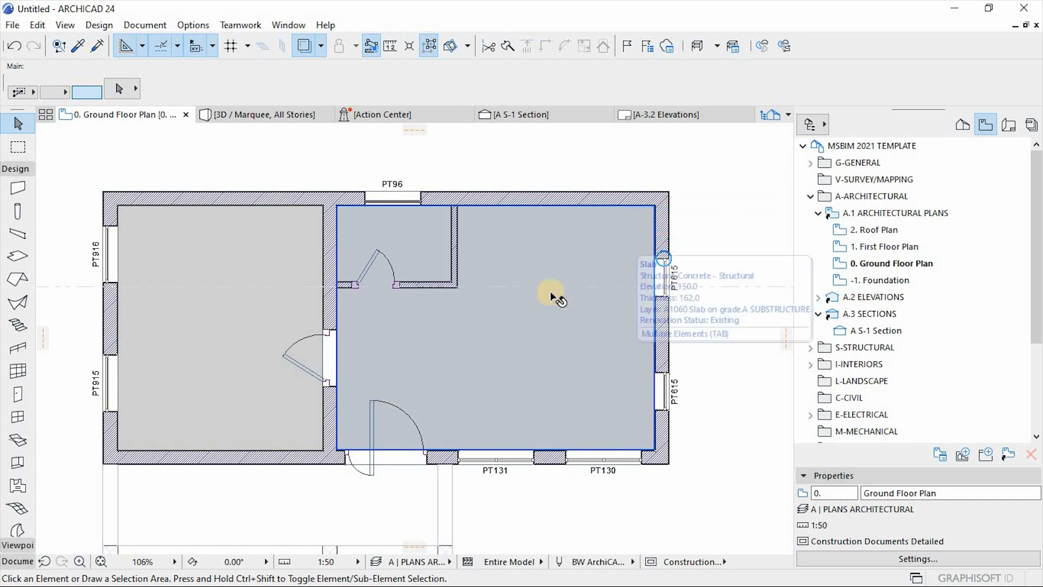
{"action": "left_click", "coordinate": [18, 488]}
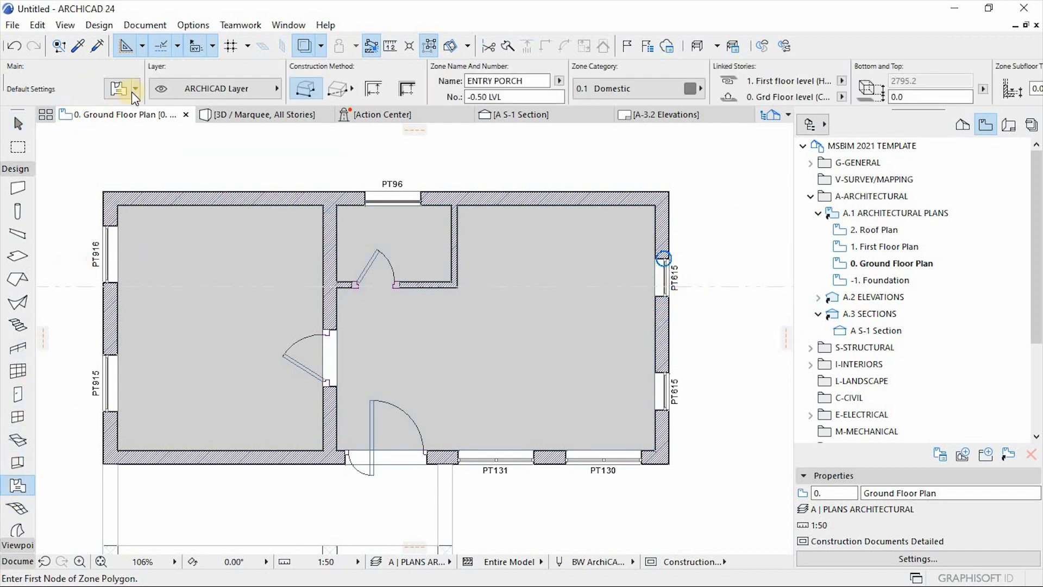
{"action": "left_click", "coordinate": [133, 89]}
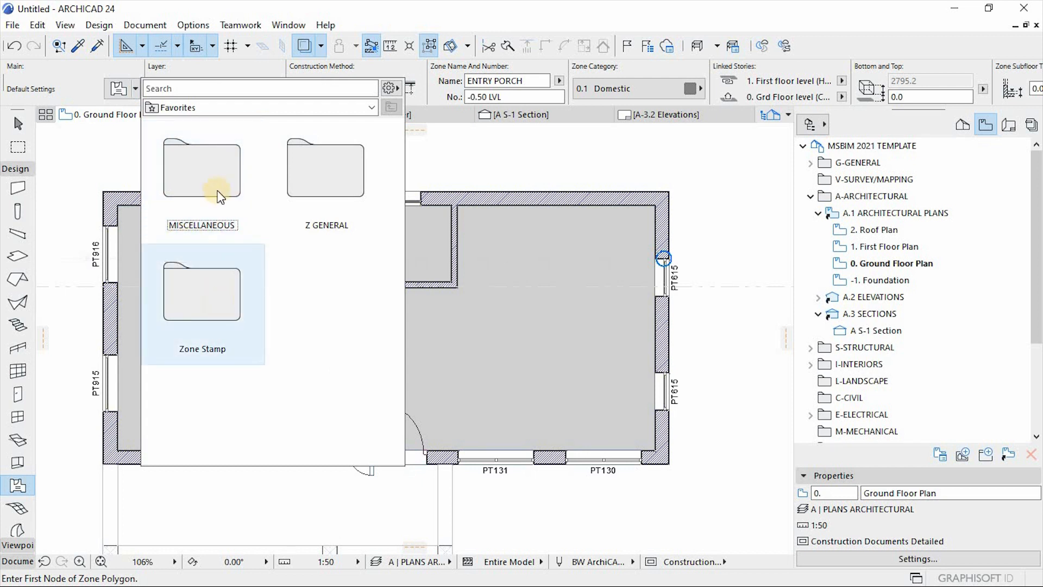
{"action": "double_click", "coordinate": [201, 293]}
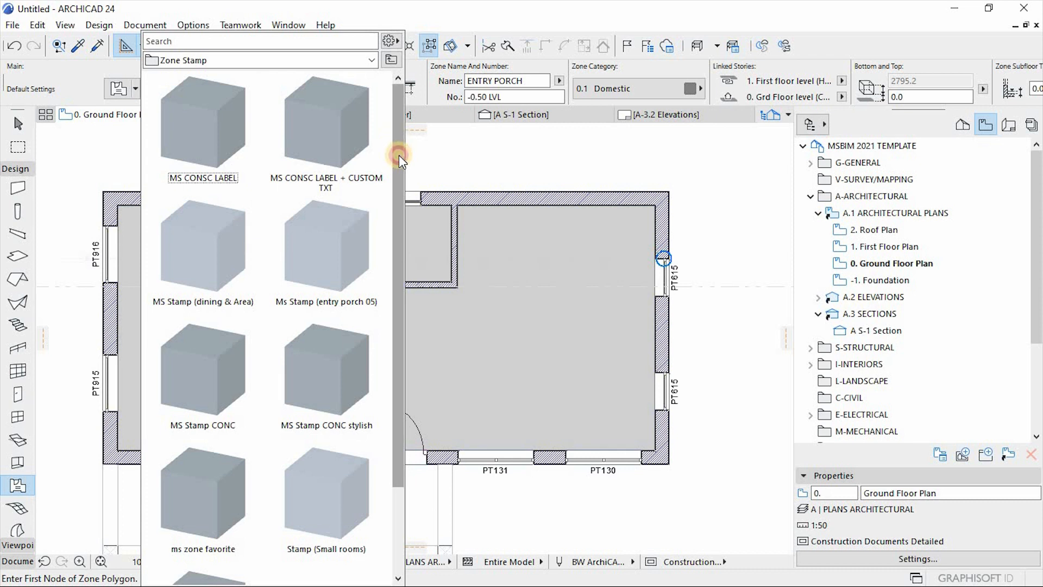
{"action": "left_click_drag", "start_coordinate": [399, 155], "coordinate": [398, 131]}
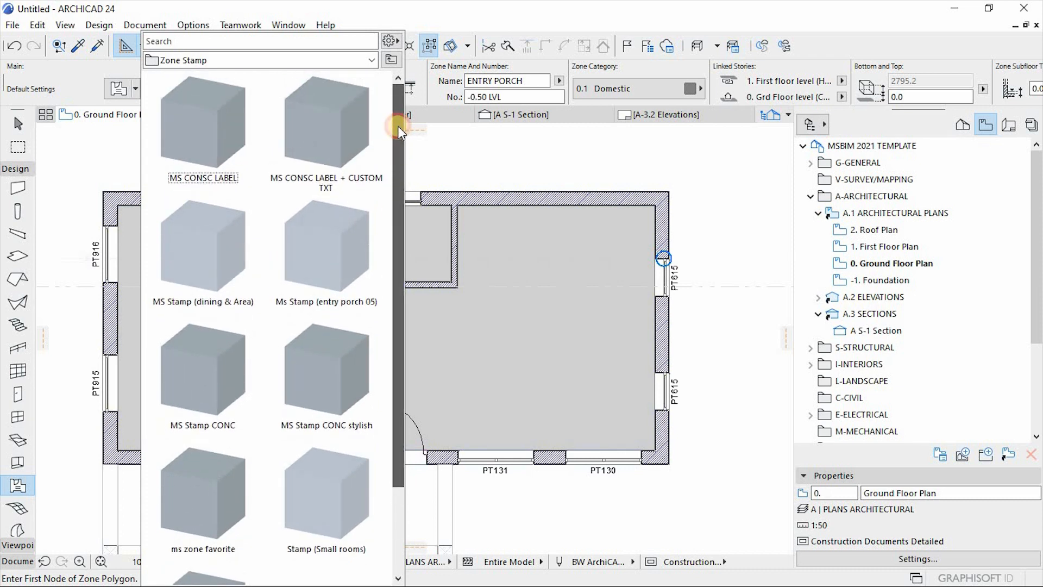
{"action": "double_click", "coordinate": [325, 131]}
{"action": "scroll", "coordinate": [509, 260], "scroll_direction": "down", "scroll_amount": 2}
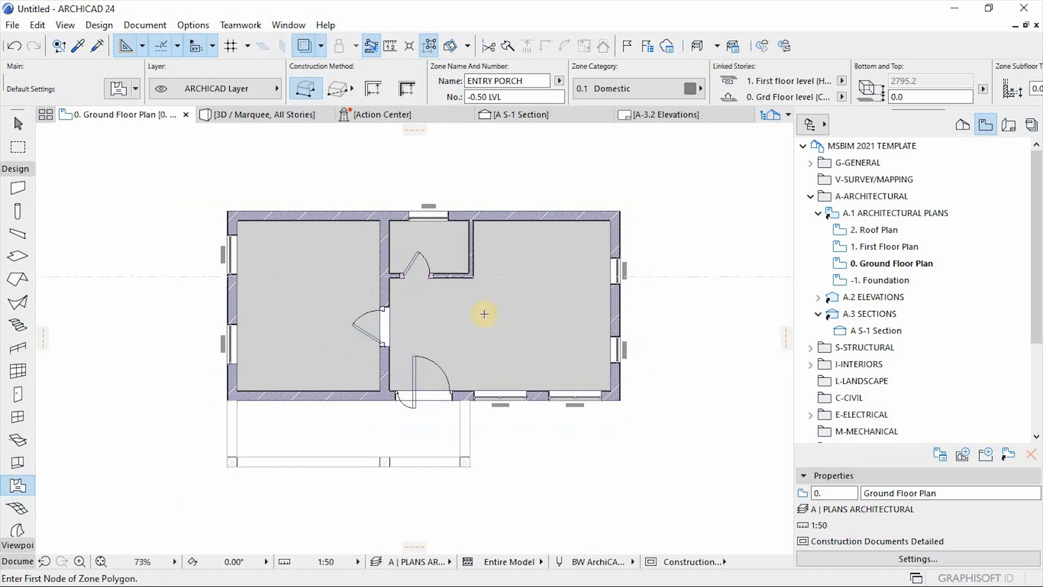
Step: Place zones with the Inner Edge construction method in the large right room, the small upper room and the left room
{"action": "left_click", "coordinate": [375, 90]}
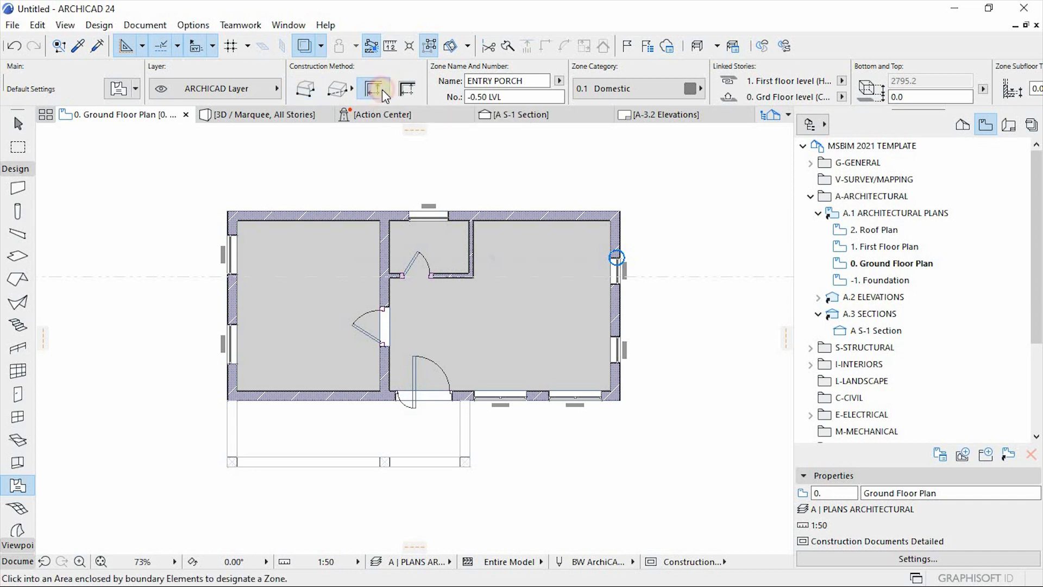
{"action": "left_click", "coordinate": [499, 316]}
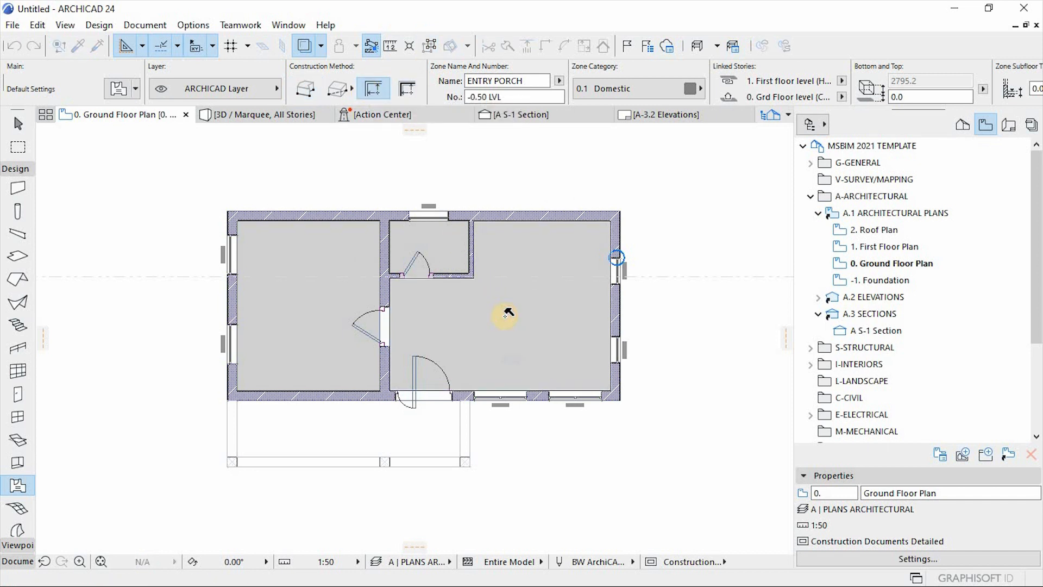
{"action": "left_click", "coordinate": [505, 314]}
{"action": "scroll", "coordinate": [447, 269], "scroll_direction": "up", "scroll_amount": 2}
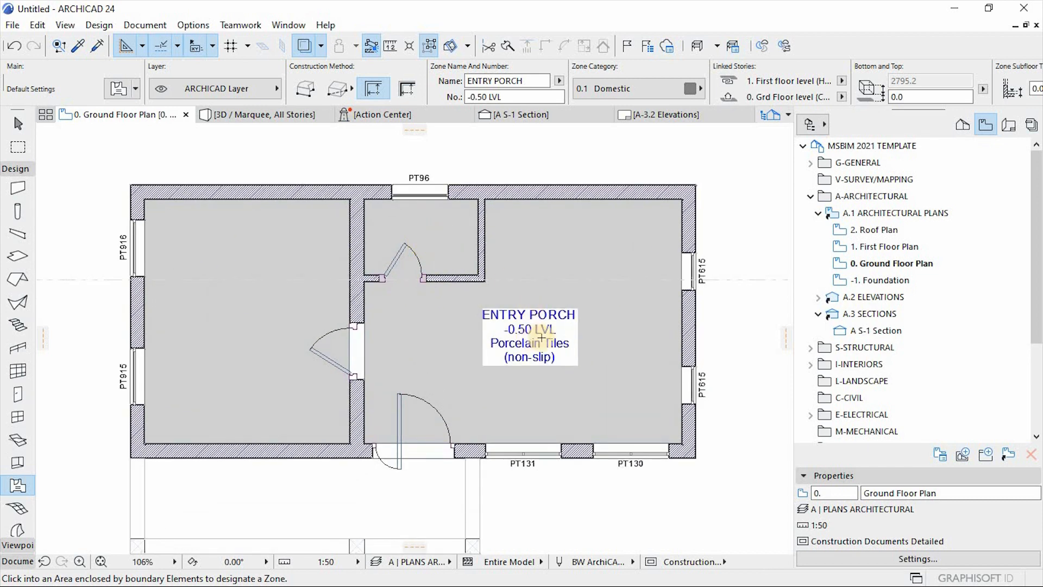
{"action": "left_click", "coordinate": [431, 222]}
{"action": "left_click", "coordinate": [429, 224]}
{"action": "left_click", "coordinate": [227, 325]}
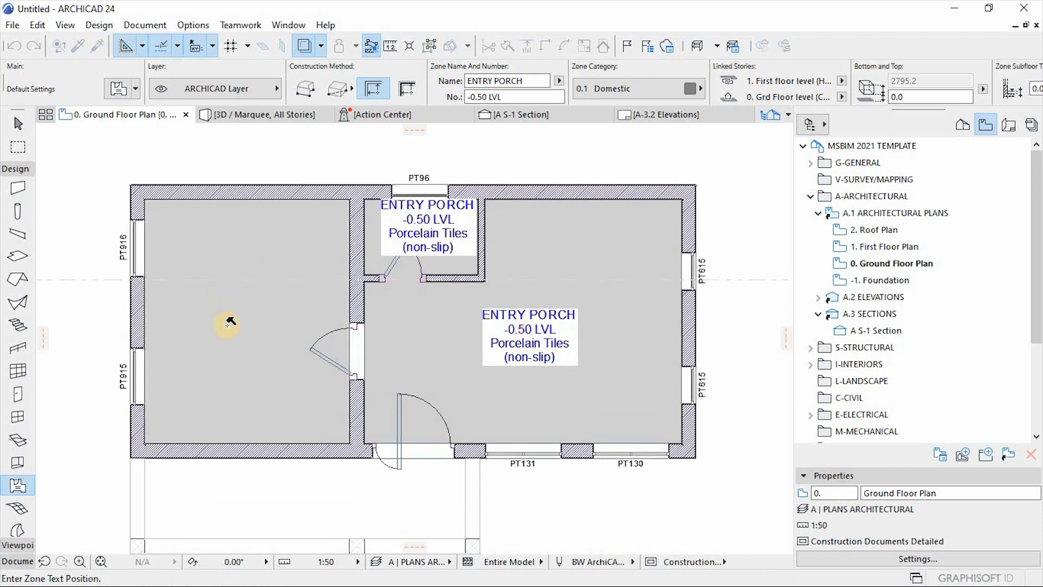
{"action": "left_click", "coordinate": [196, 282]}
{"action": "left_click", "coordinate": [18, 123]}
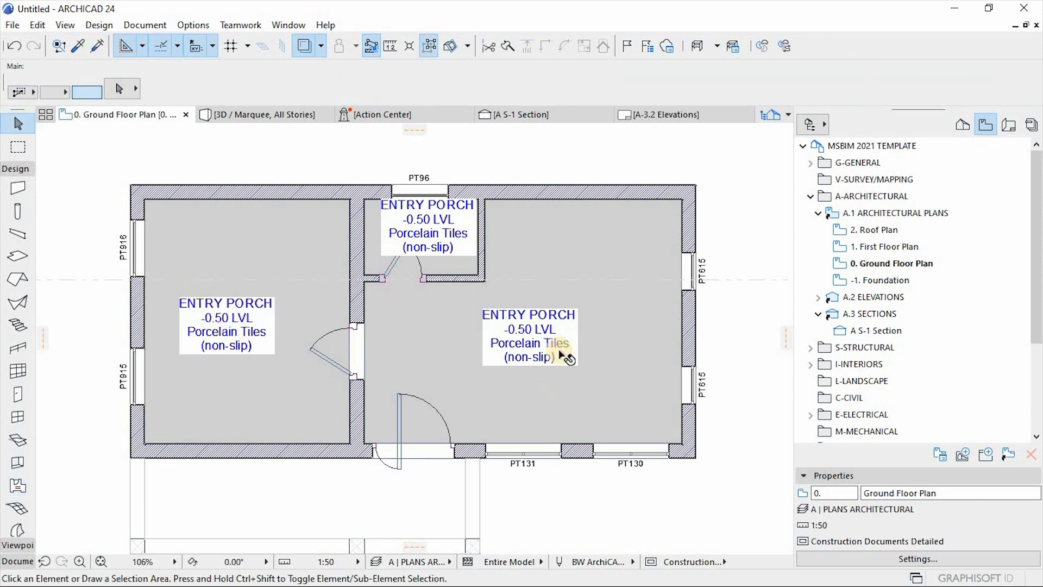
Step: Reduce the stamp content of all three zones to two lines, the zone name and the area
{"action": "left_click", "coordinate": [532, 342]}
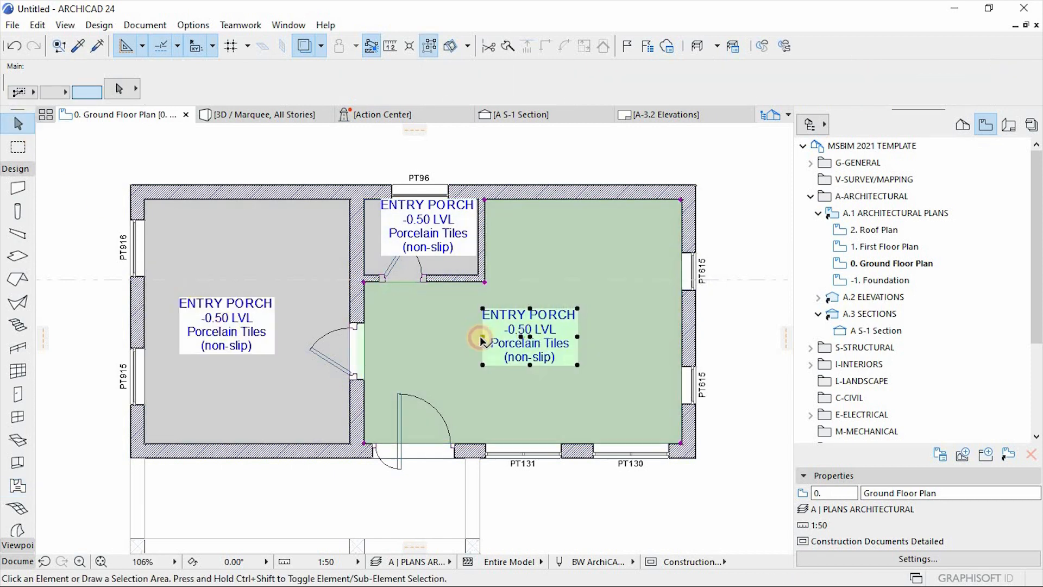
{"action": "left_click", "coordinate": [224, 331], "text": "shift"}
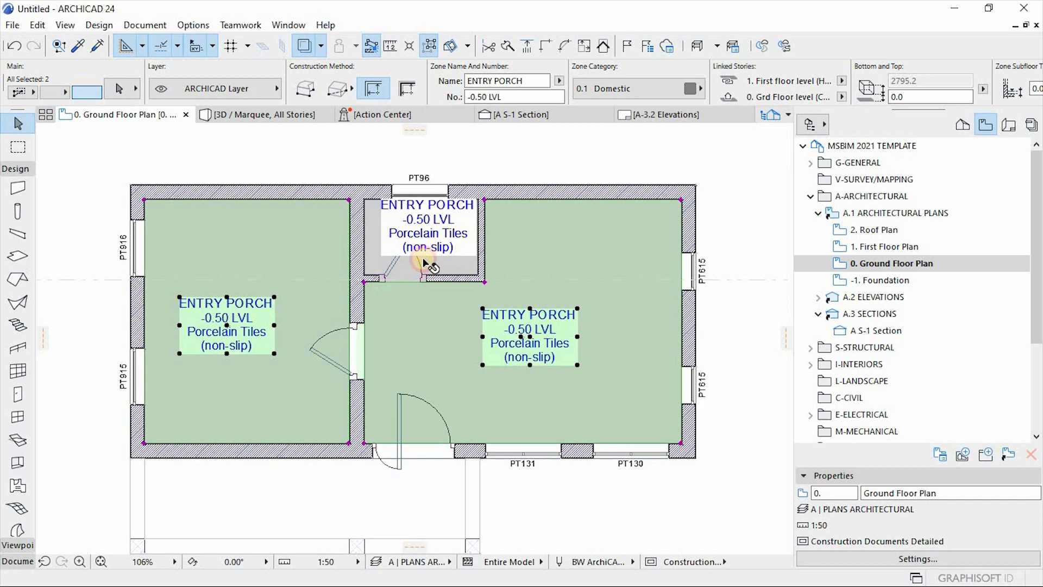
{"action": "left_click", "coordinate": [424, 229], "text": "shift"}
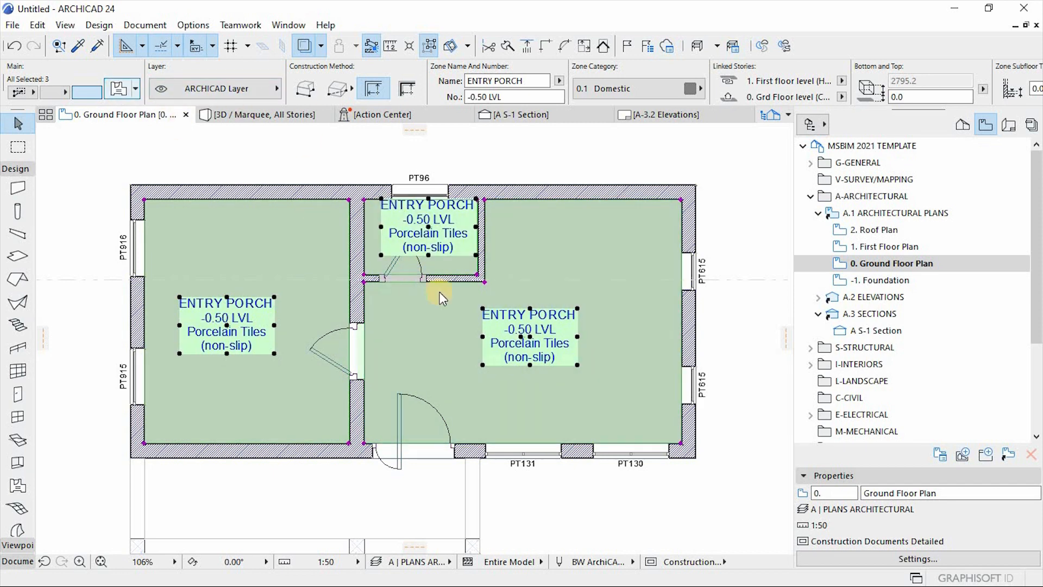
{"action": "double_click", "coordinate": [559, 358]}
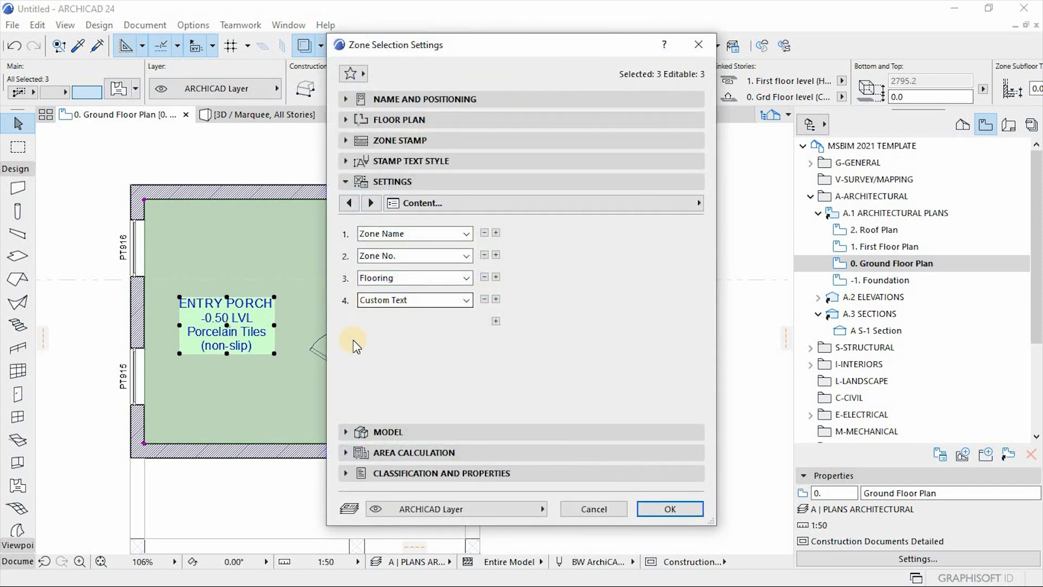
{"action": "left_click", "coordinate": [484, 300]}
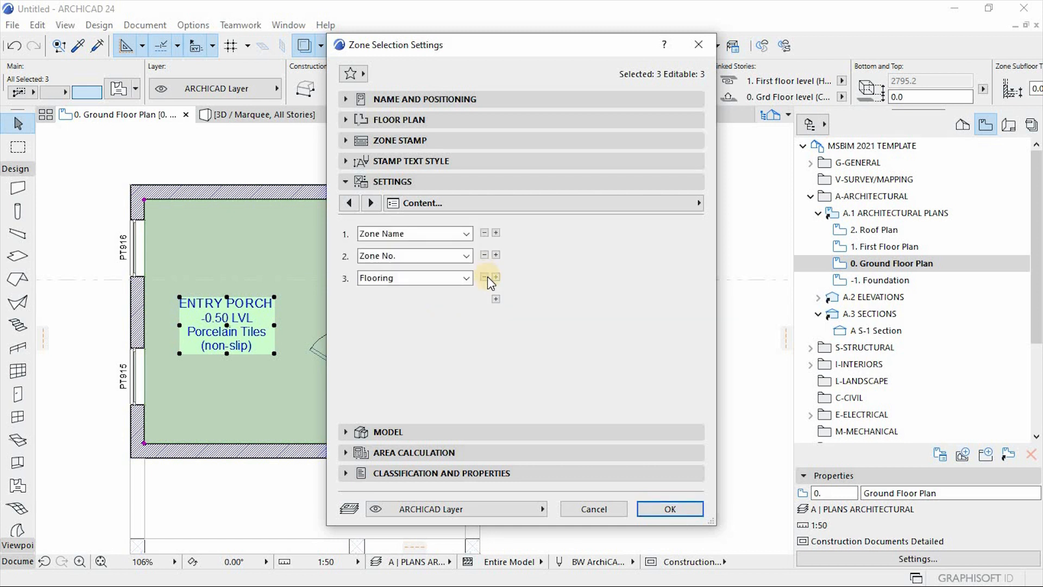
{"action": "left_click", "coordinate": [484, 277]}
{"action": "left_click", "coordinate": [463, 259]}
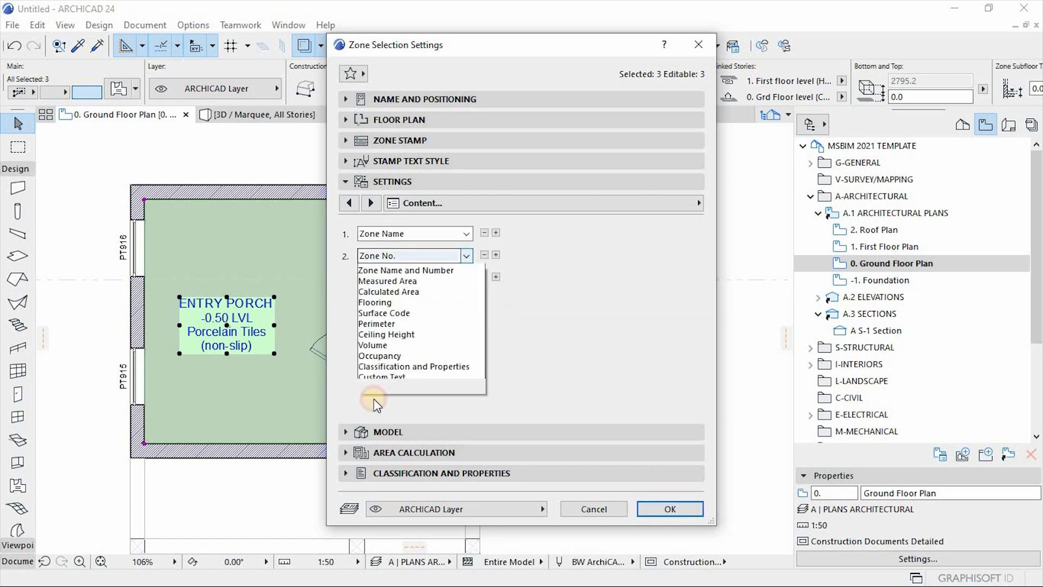
{"action": "left_click", "coordinate": [387, 334]}
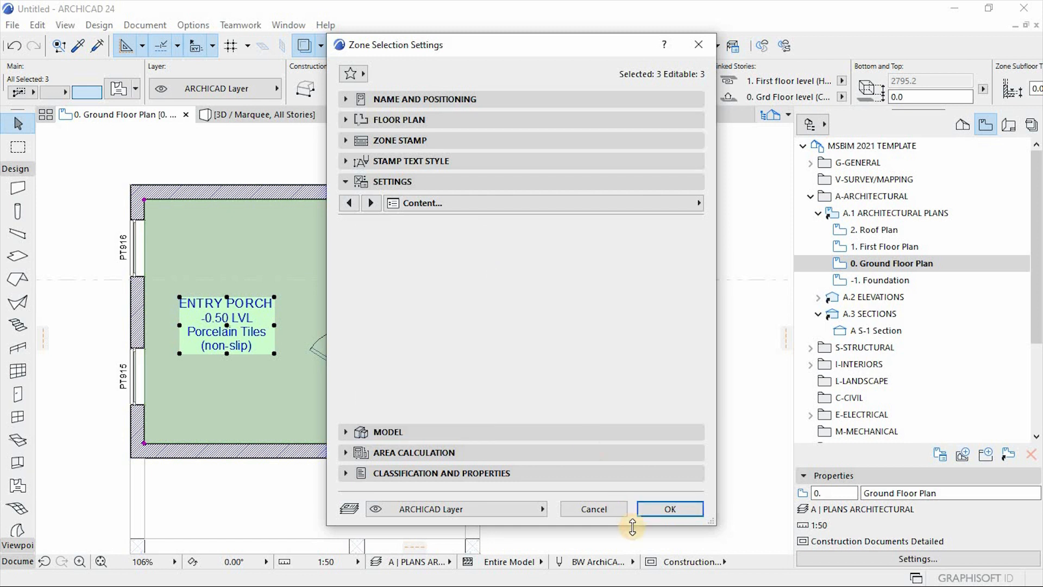
{"action": "left_click", "coordinate": [670, 510]}
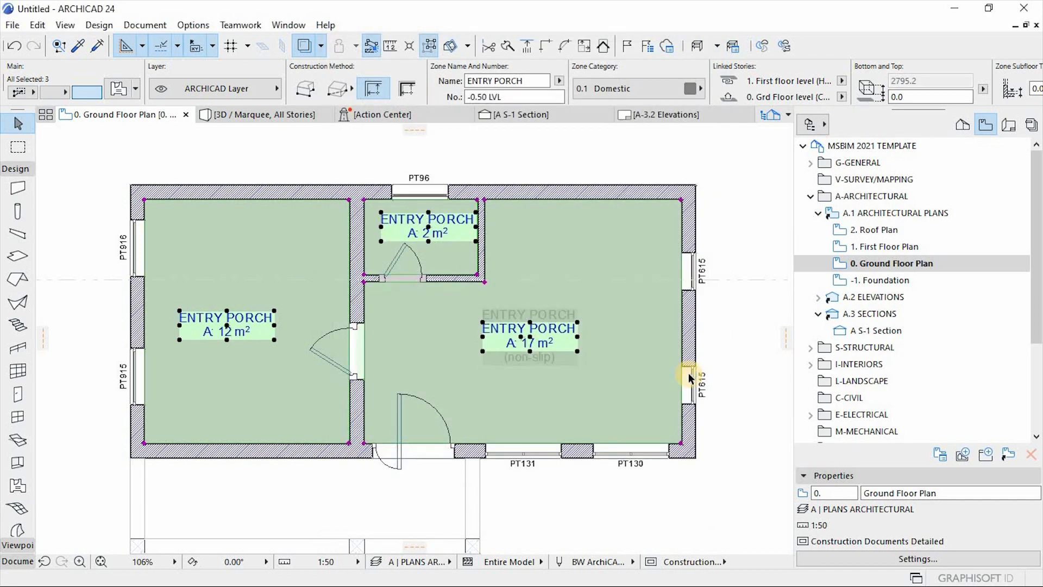
Step: Rename the left room's zone as BEDROOM
{"action": "scroll", "coordinate": [582, 372], "scroll_direction": "down", "scroll_amount": 1}
{"action": "scroll", "coordinate": [583, 371], "scroll_direction": "up", "scroll_amount": 2}
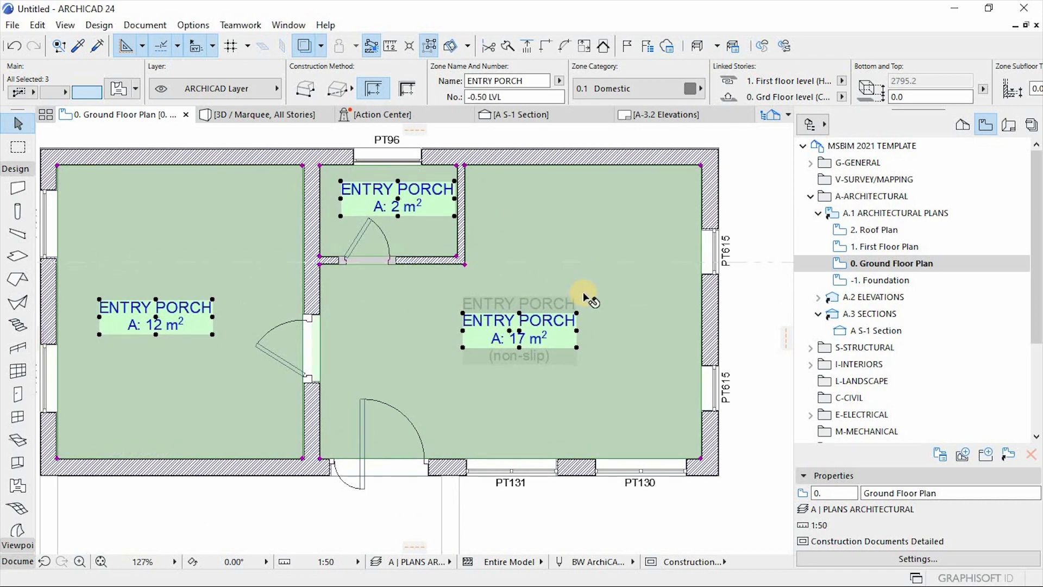
{"action": "scroll", "coordinate": [586, 297], "scroll_direction": "down", "scroll_amount": 1}
{"action": "key", "text": "Escape"}
{"action": "left_click", "coordinate": [229, 318]}
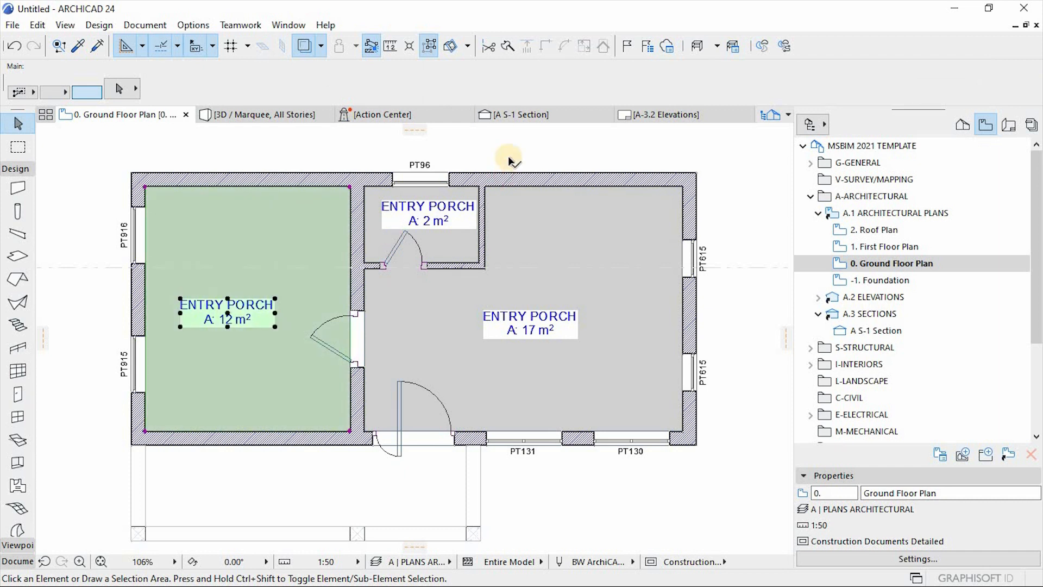
{"action": "left_click_drag", "start_coordinate": [530, 81], "coordinate": [469, 90]}
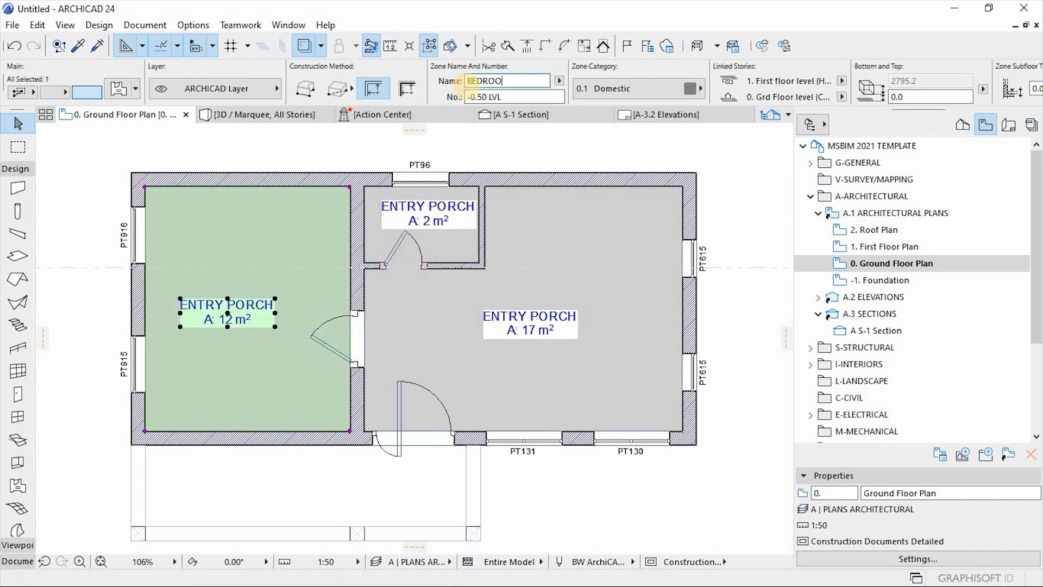
{"action": "key", "text": "Return"}
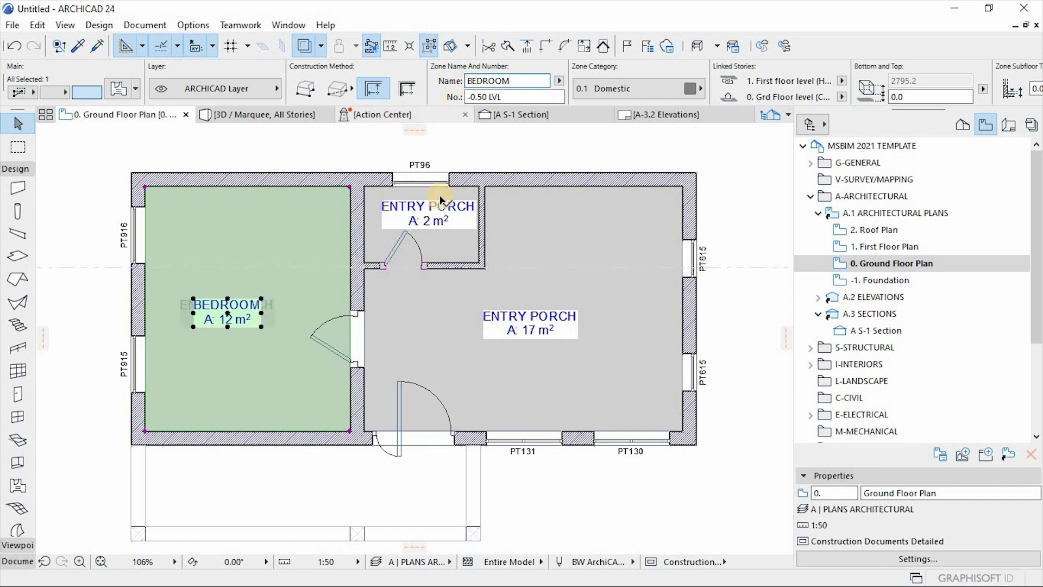
Step: Rename the small upper room's zone as BATH
{"action": "left_click", "coordinate": [430, 214]}
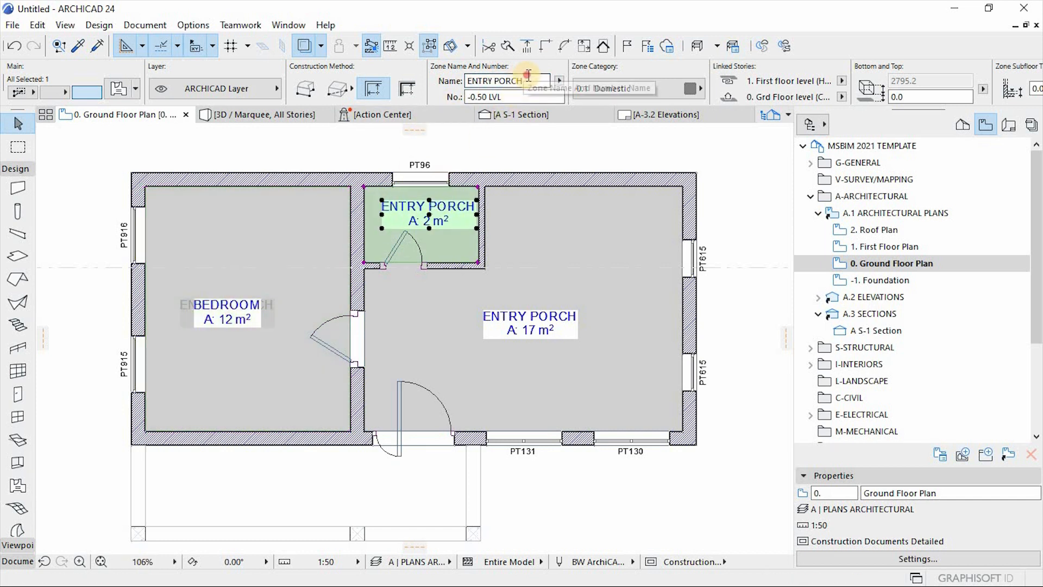
{"action": "left_click_drag", "start_coordinate": [529, 80], "coordinate": [405, 82]}
{"action": "type", "text": "B"}
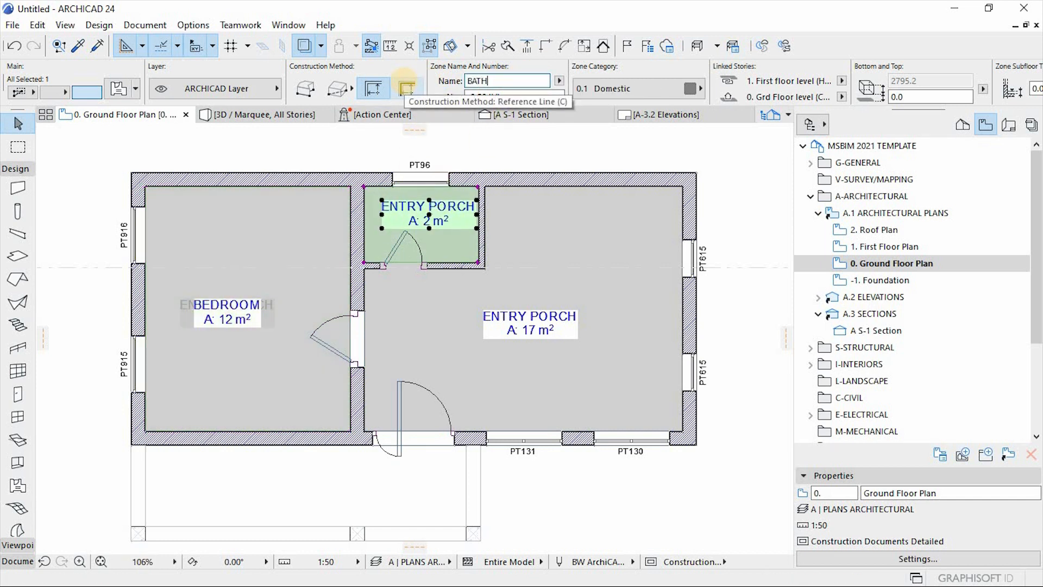
{"action": "type", "text": "ATH"}
Step: Rename the large right room's zone as LIVING
{"action": "left_click", "coordinate": [530, 325]}
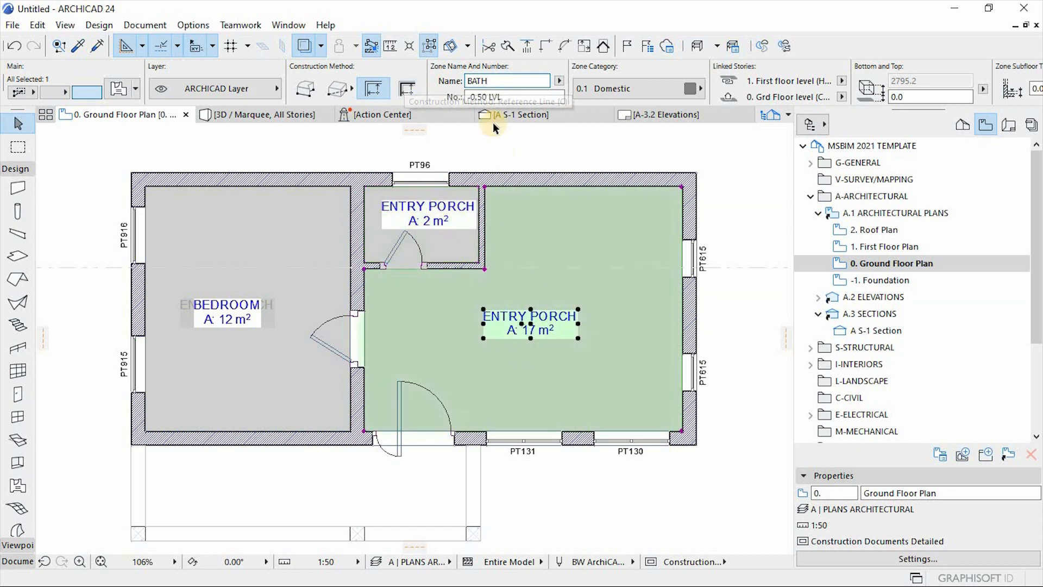
{"action": "left_click_drag", "start_coordinate": [527, 82], "coordinate": [353, 92]}
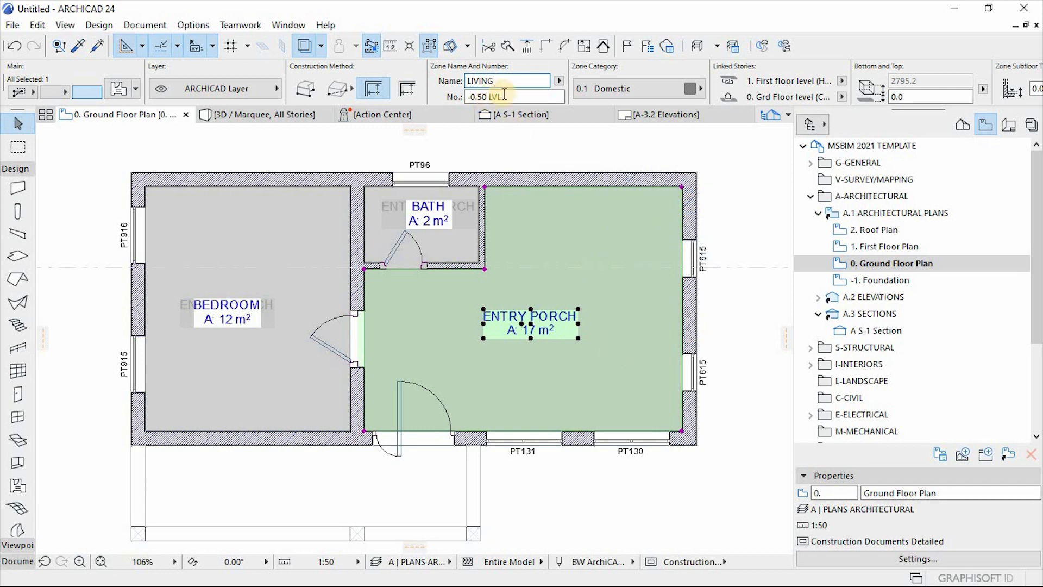
{"action": "key", "text": "Return"}
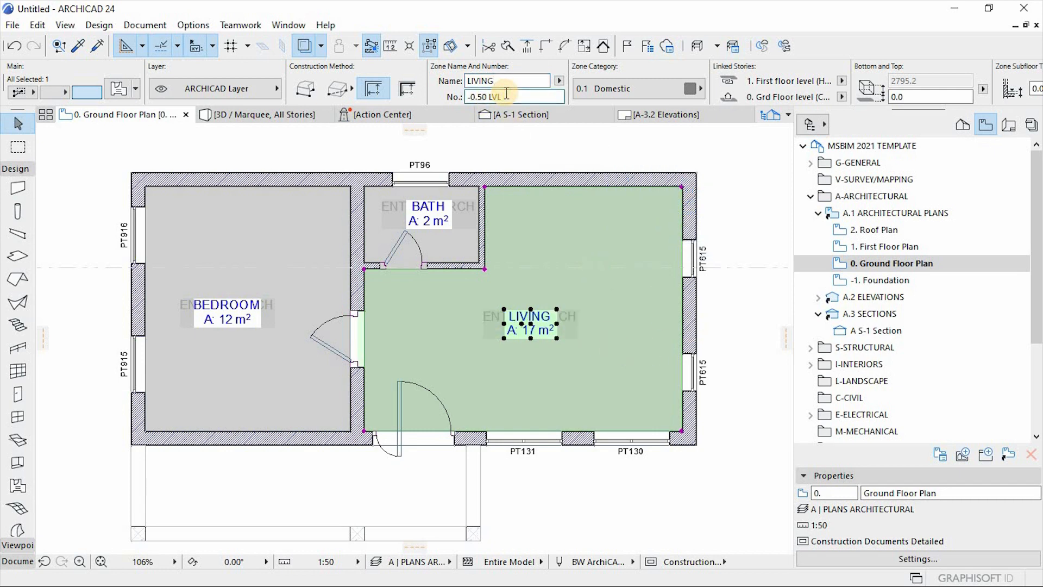
Step: Offset the LIVING zone's upper edge down to just below the bath's lower wall and rename the zone LIVING/DINING
{"action": "scroll", "coordinate": [597, 263], "scroll_direction": "up", "scroll_amount": 2}
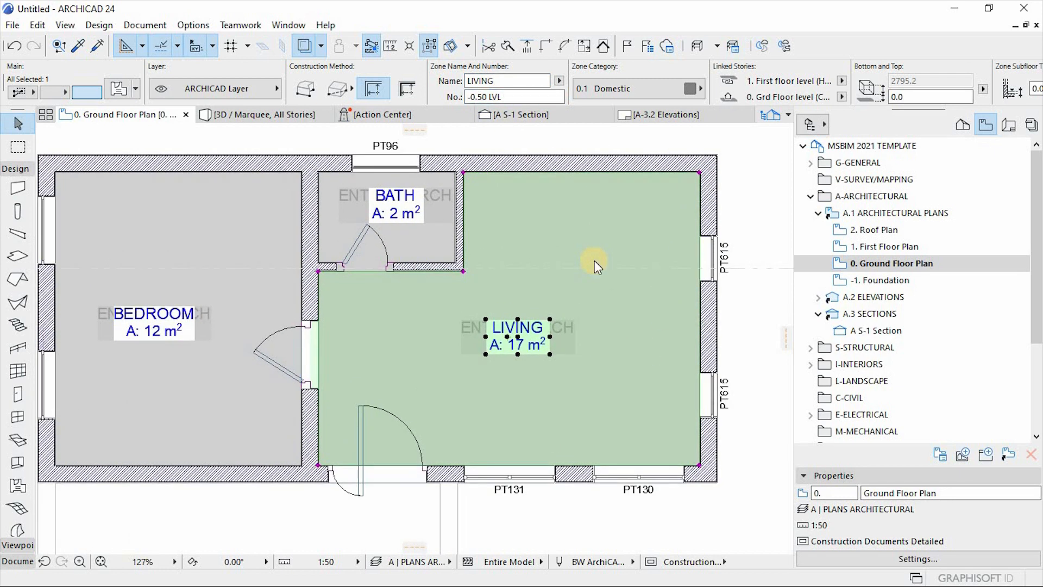
{"action": "left_click", "coordinate": [582, 170]}
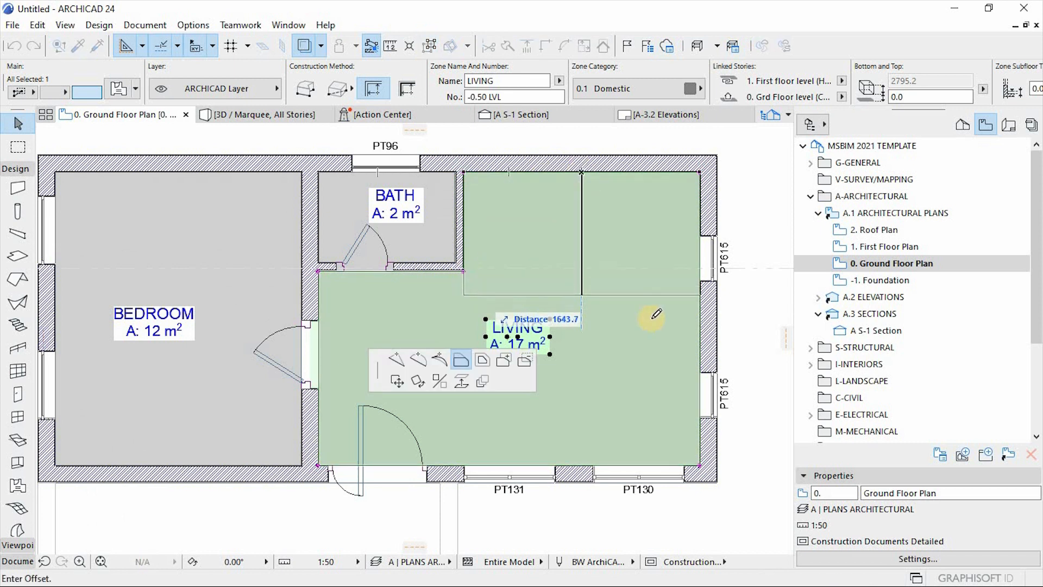
{"action": "left_click", "coordinate": [705, 281]}
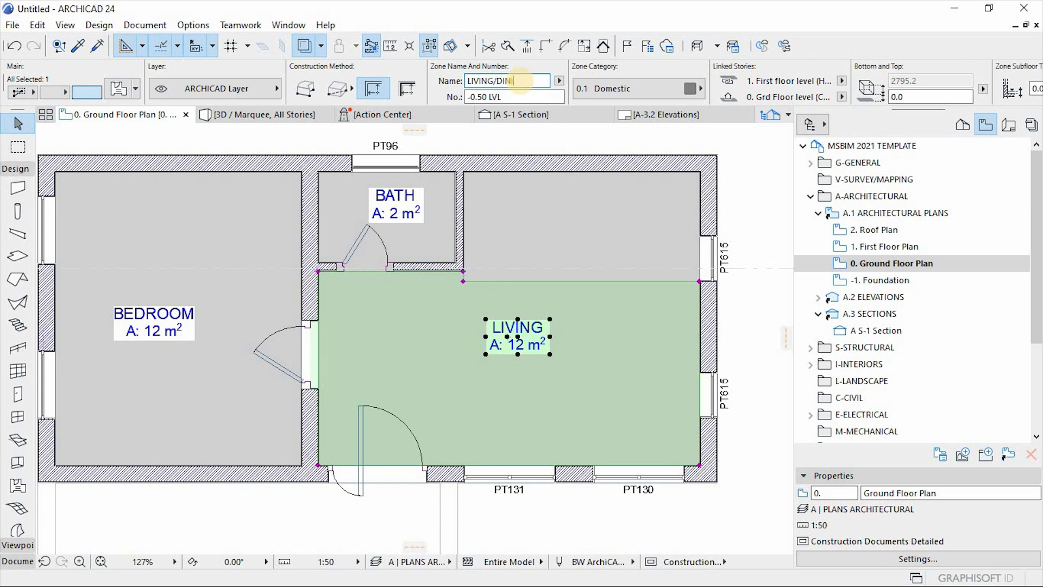
{"action": "left_click", "coordinate": [754, 285]}
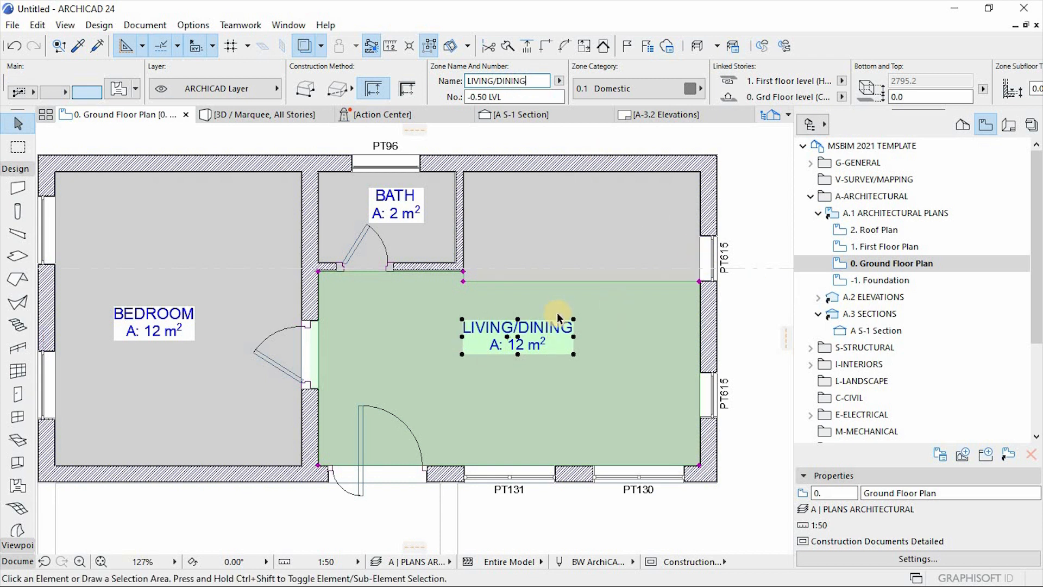
Step: Draw a rectangular zone with the LIVING/DINING settings from the bath's outer wall corner to the building's upper right inner corner, with its stamp inside
{"action": "left_click", "coordinate": [515, 339], "text": "alt"}
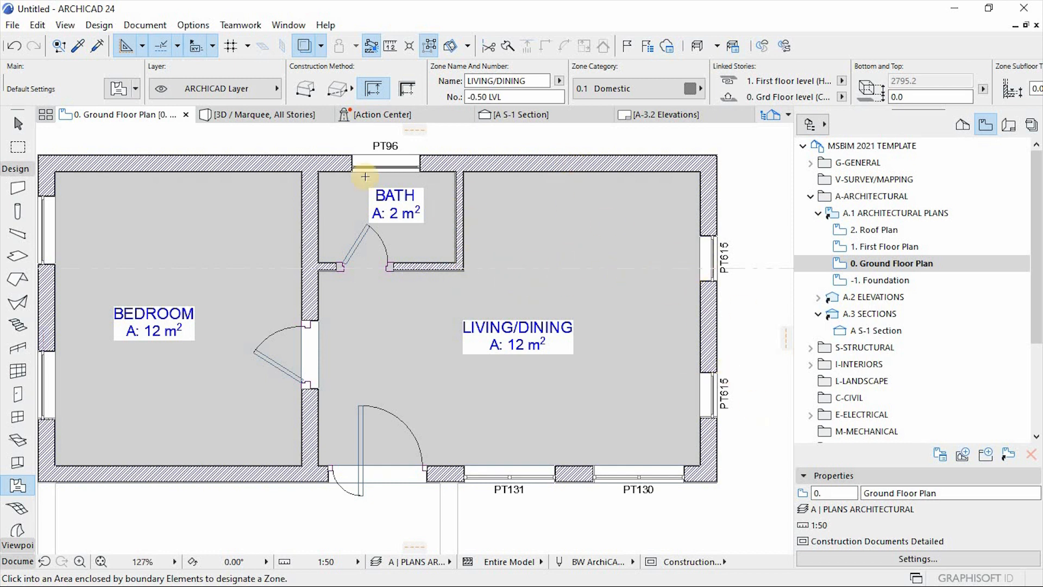
{"action": "left_click", "coordinate": [331, 92]}
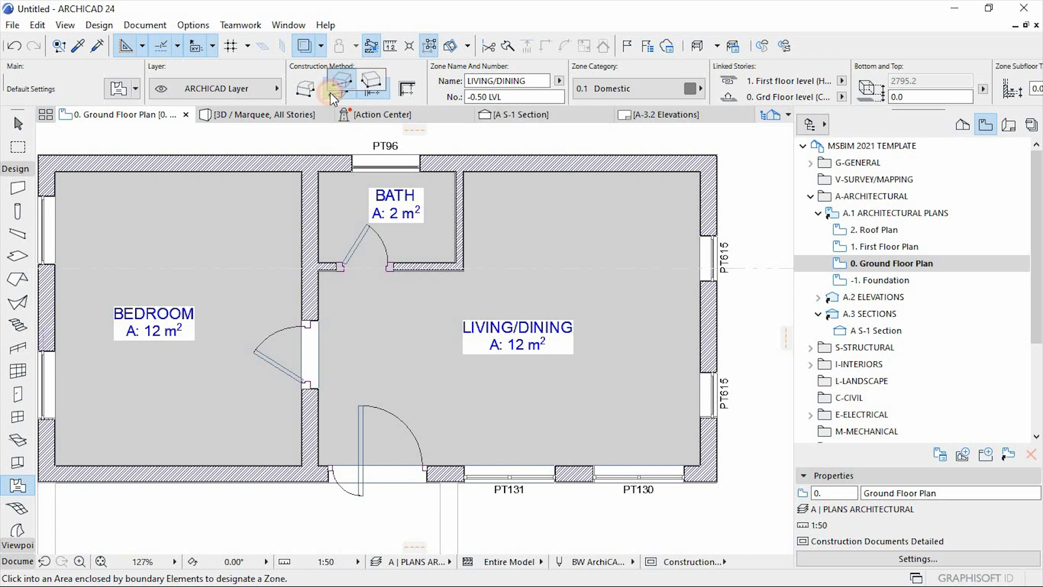
{"action": "left_click", "coordinate": [371, 80]}
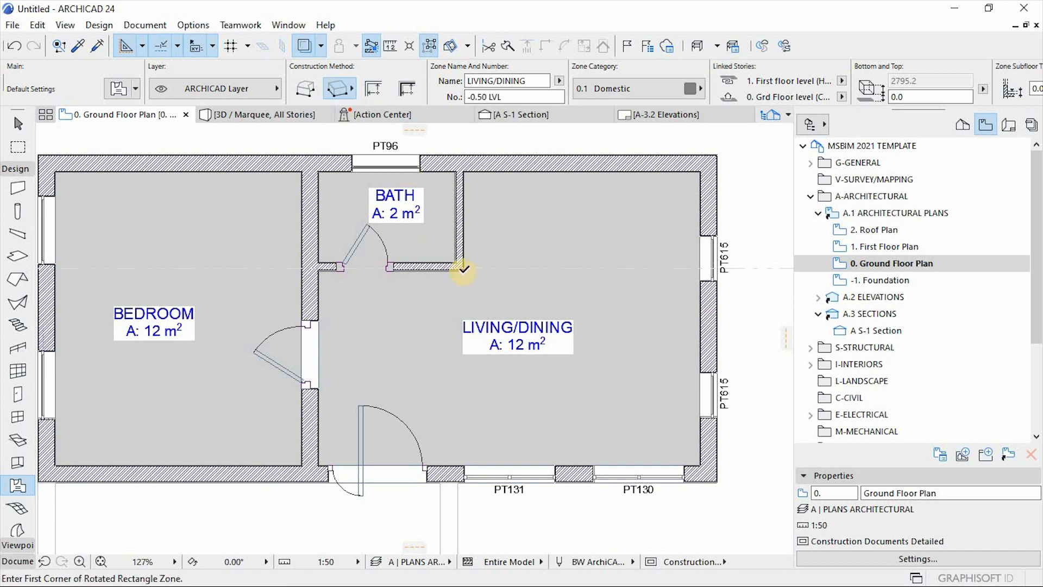
{"action": "left_click", "coordinate": [463, 269]}
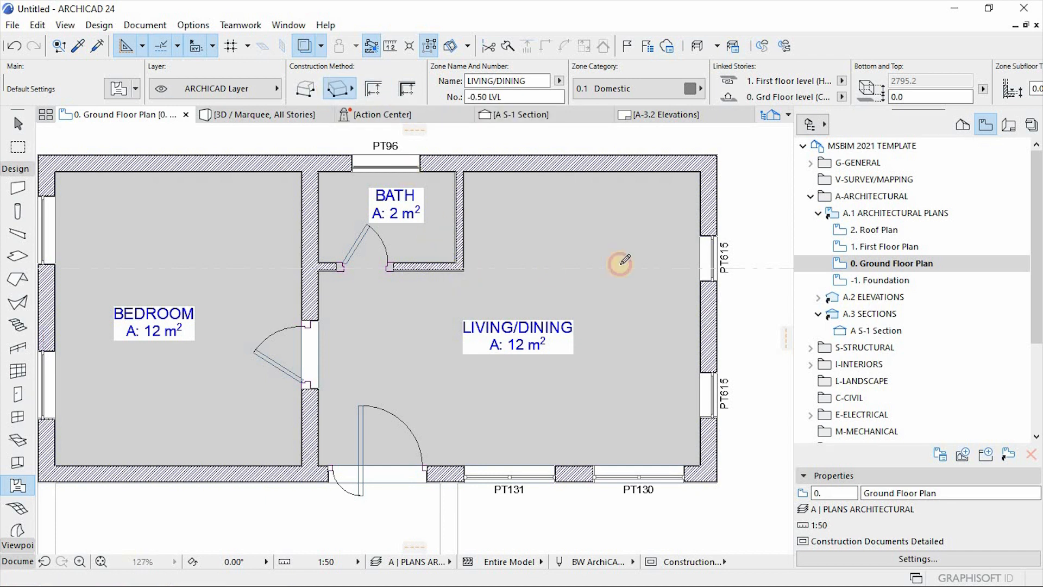
{"action": "left_click", "coordinate": [338, 91]}
{"action": "left_click", "coordinate": [344, 81]}
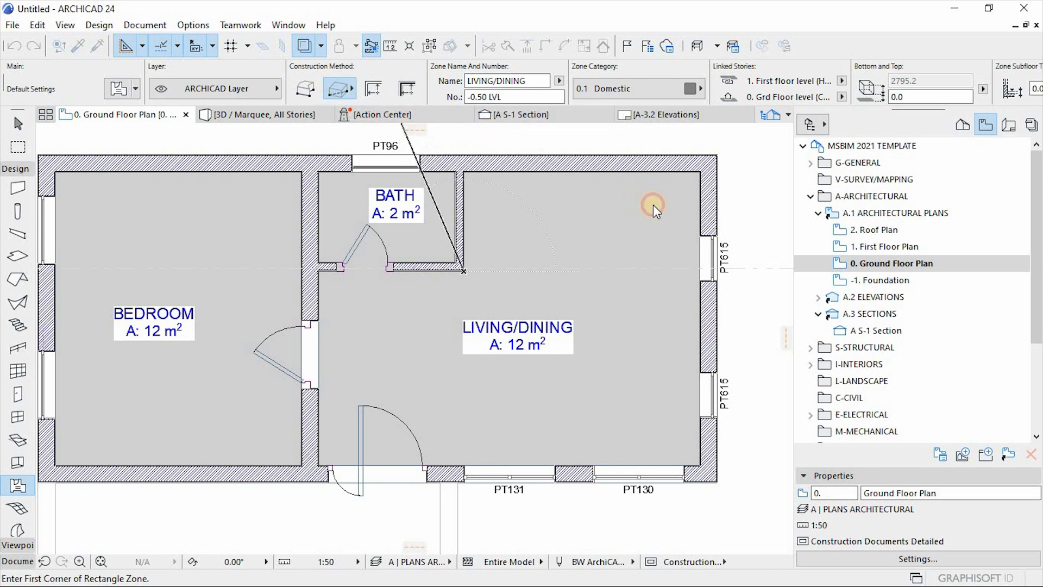
{"action": "left_click", "coordinate": [700, 172]}
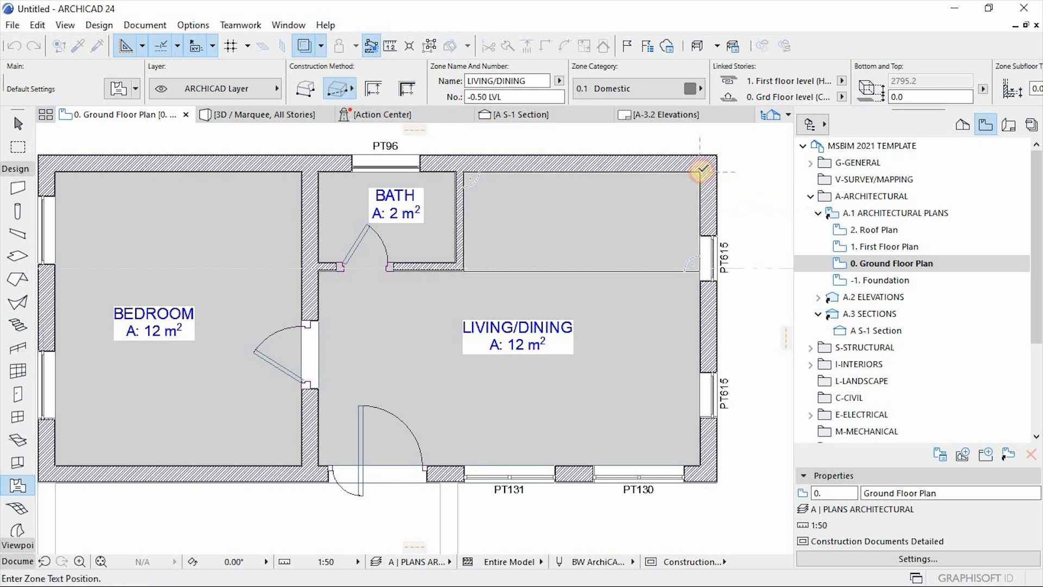
{"action": "left_click", "coordinate": [579, 209]}
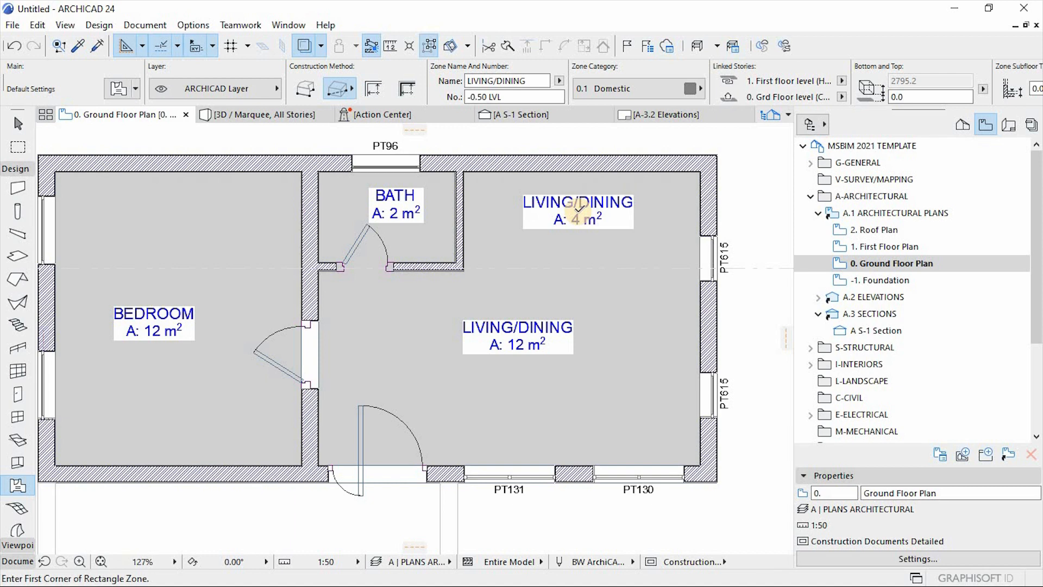
{"action": "key", "text": "Escape"}
Step: Rename the LIVING/DINING zone beside the bath as KITCHEN
{"action": "left_click", "coordinate": [579, 210]}
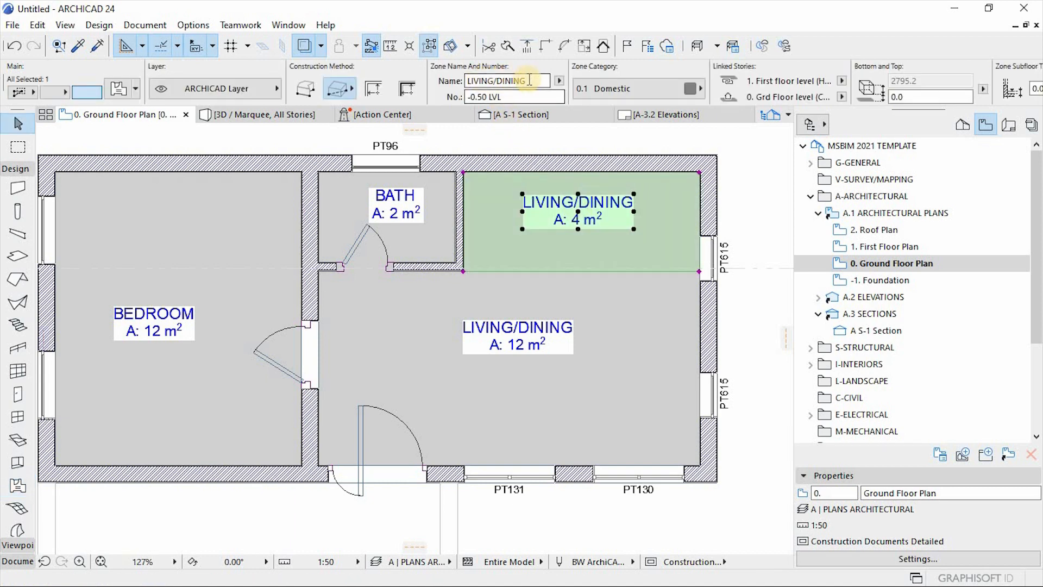
{"action": "left_click_drag", "start_coordinate": [531, 81], "coordinate": [428, 91]}
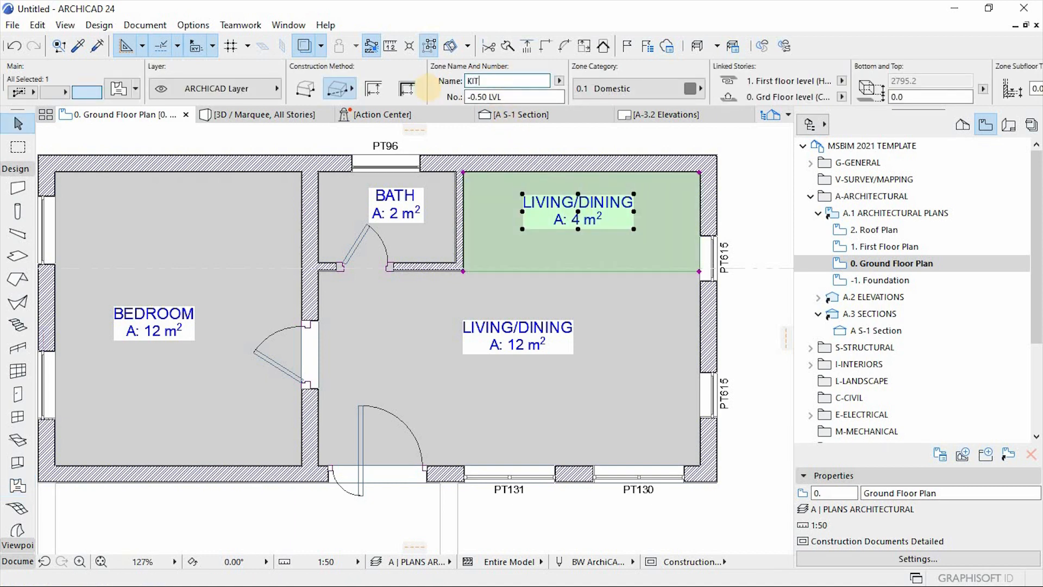
{"action": "type", "text": "KITCHEN"}
{"action": "key", "text": "Return"}
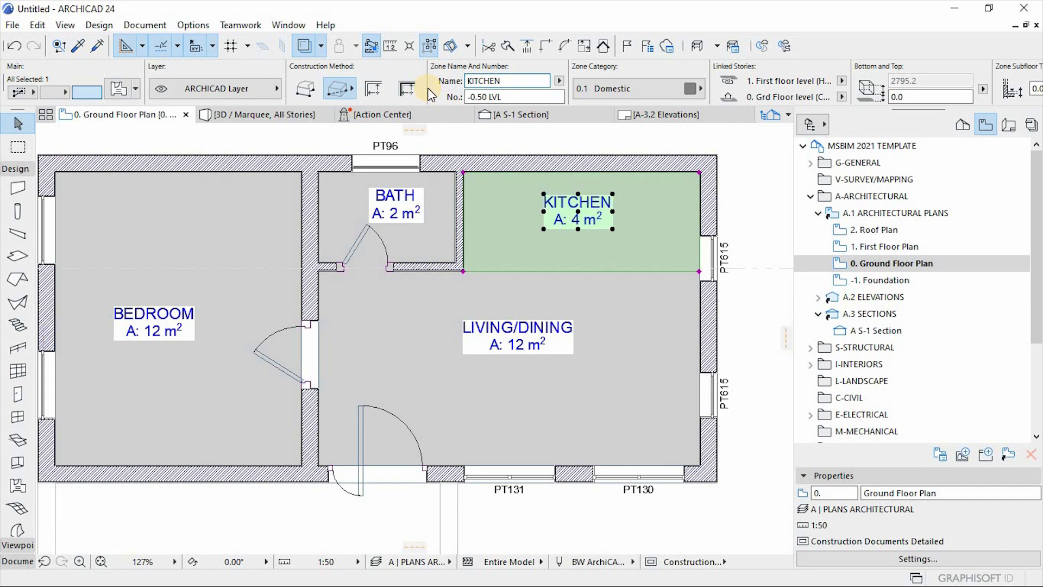
{"action": "left_click", "coordinate": [754, 218]}
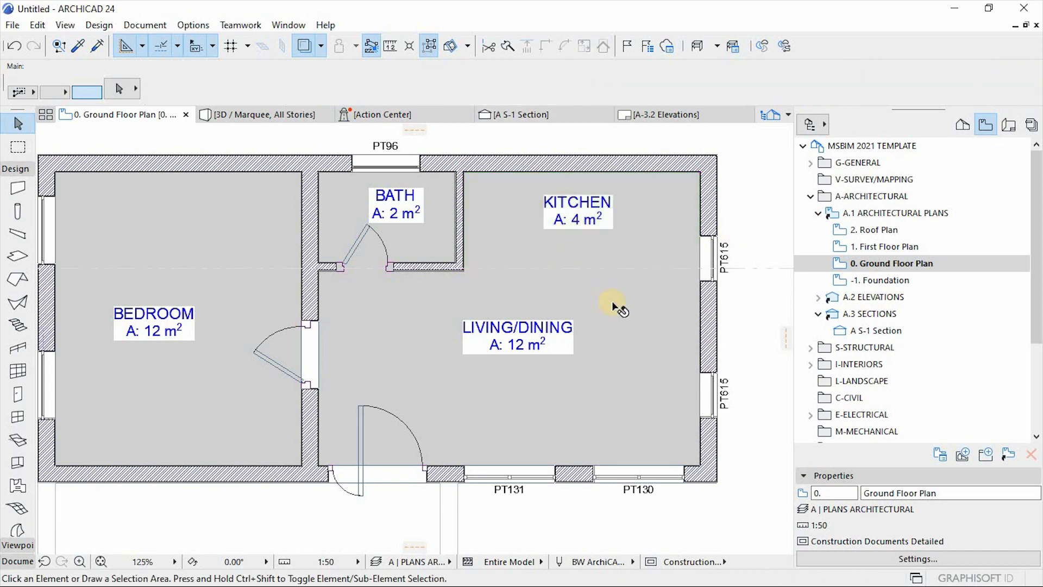
{"action": "scroll", "coordinate": [611, 319], "scroll_direction": "down", "scroll_amount": 4}
{"action": "scroll", "coordinate": [647, 259], "scroll_direction": "up", "scroll_amount": 1}
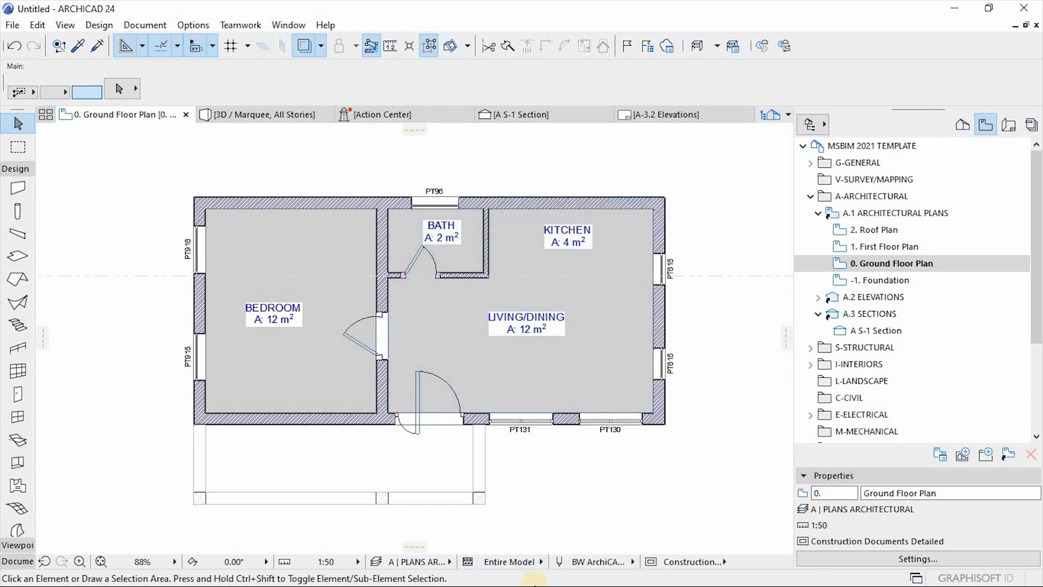
Step: Switch to the open MSBIM VIRTUAL LIBRARY project and dismiss its Favorites window
{"action": "key", "text": "super"}
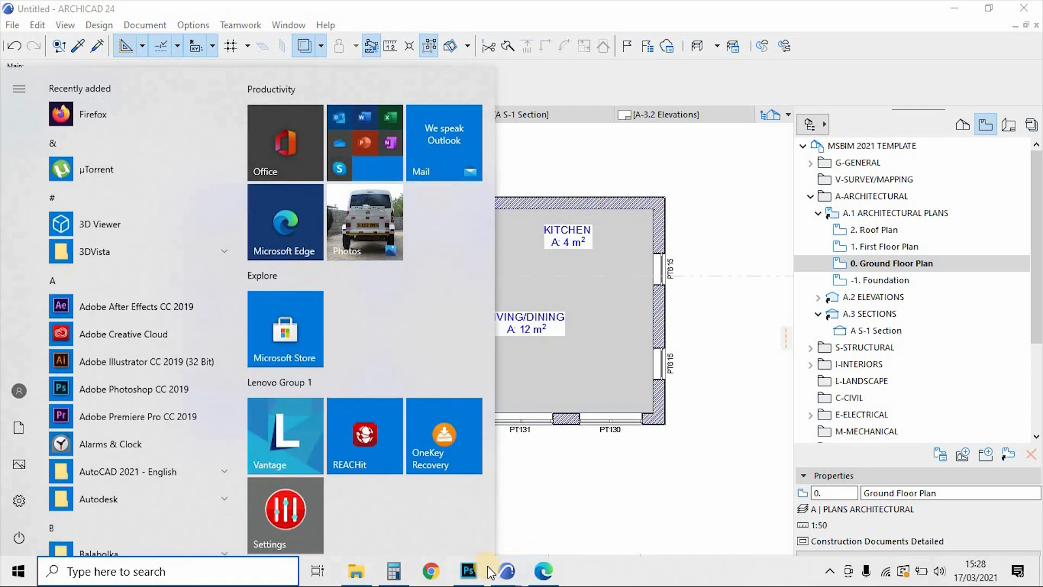
{"action": "mouse_move", "coordinate": [507, 570]}
{"action": "left_click", "coordinate": [464, 524]}
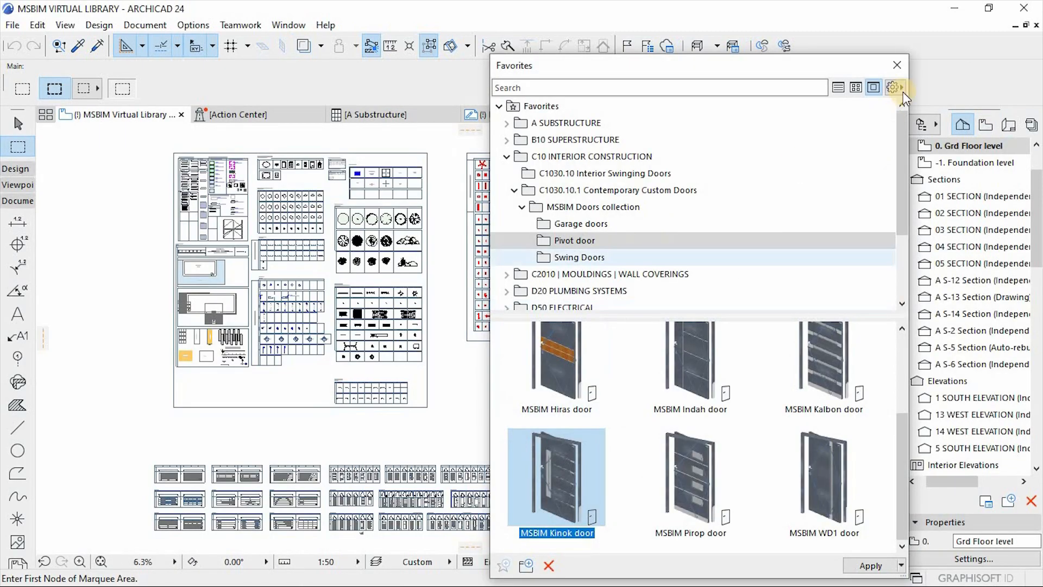
{"action": "left_click", "coordinate": [897, 64]}
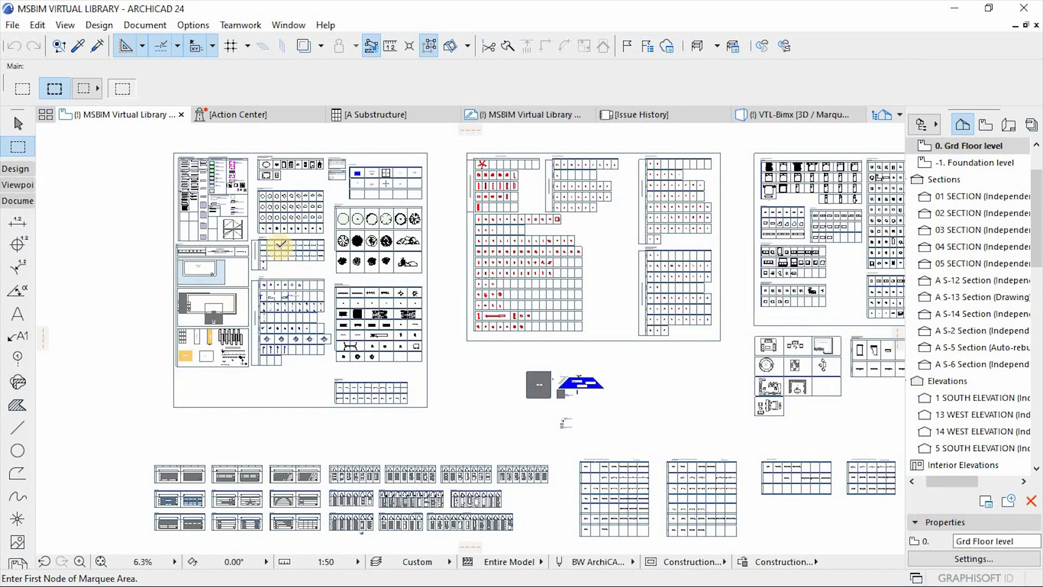
Step: Look through the library sheets for the E20 FURNISHINGS appliances table
{"action": "scroll", "coordinate": [278, 248], "scroll_direction": "down", "scroll_amount": 5}
{"action": "scroll", "coordinate": [591, 235], "scroll_direction": "up", "scroll_amount": 4}
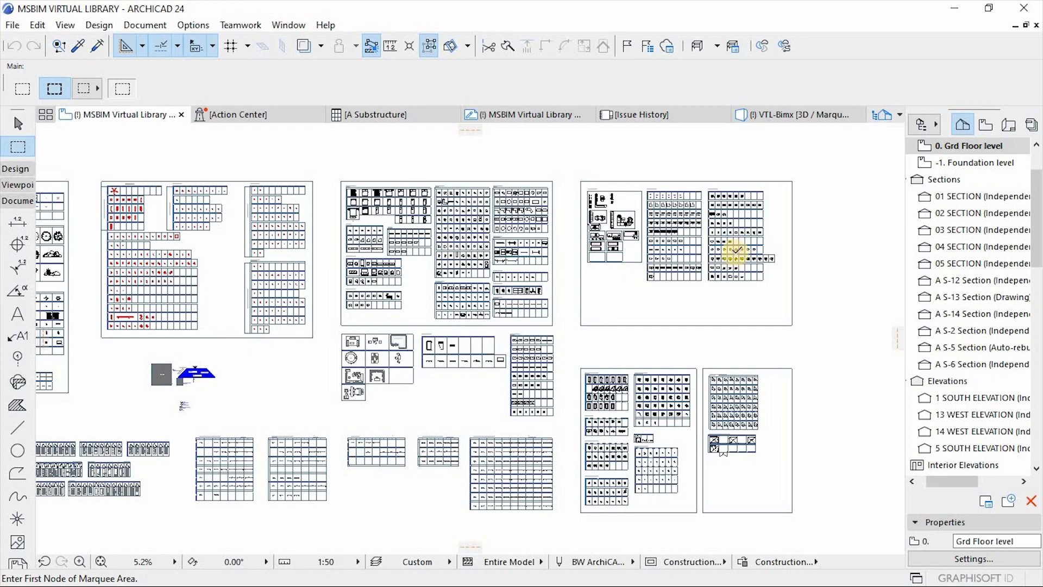
{"action": "scroll", "coordinate": [740, 234], "scroll_direction": "up", "scroll_amount": 5}
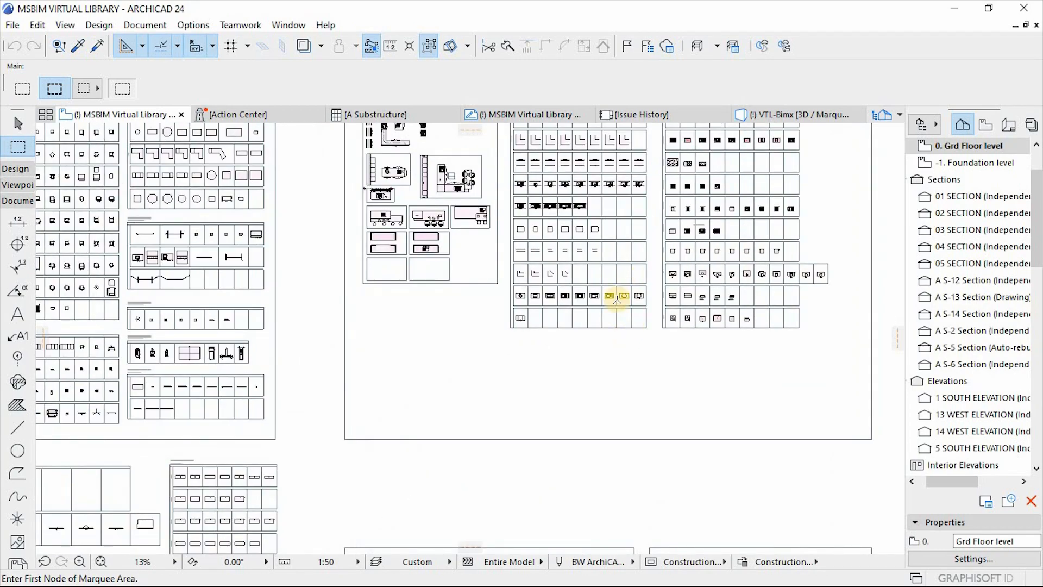
{"action": "scroll", "coordinate": [663, 221], "scroll_direction": "down", "scroll_amount": 2}
{"action": "scroll", "coordinate": [656, 202], "scroll_direction": "up", "scroll_amount": 6}
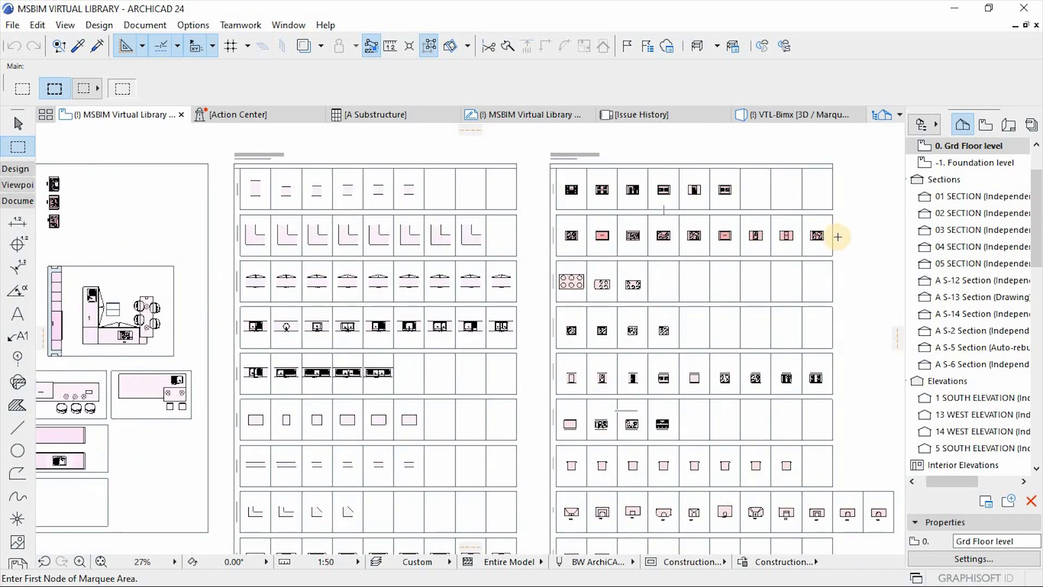
{"action": "scroll", "coordinate": [837, 236], "scroll_direction": "up", "scroll_amount": 3}
{"action": "scroll", "coordinate": [593, 401], "scroll_direction": "down", "scroll_amount": 2}
{"action": "scroll", "coordinate": [527, 213], "scroll_direction": "up", "scroll_amount": 1}
{"action": "scroll", "coordinate": [527, 213], "scroll_direction": "up", "scroll_amount": 2}
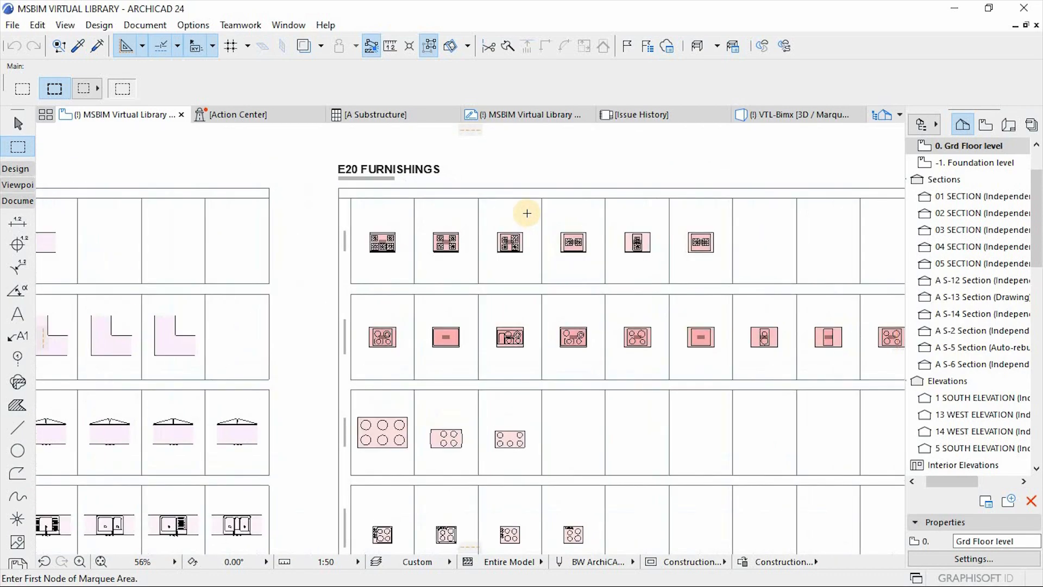
{"action": "scroll", "coordinate": [358, 167], "scroll_direction": "up", "scroll_amount": 3}
{"action": "scroll", "coordinate": [445, 169], "scroll_direction": "down", "scroll_amount": 2}
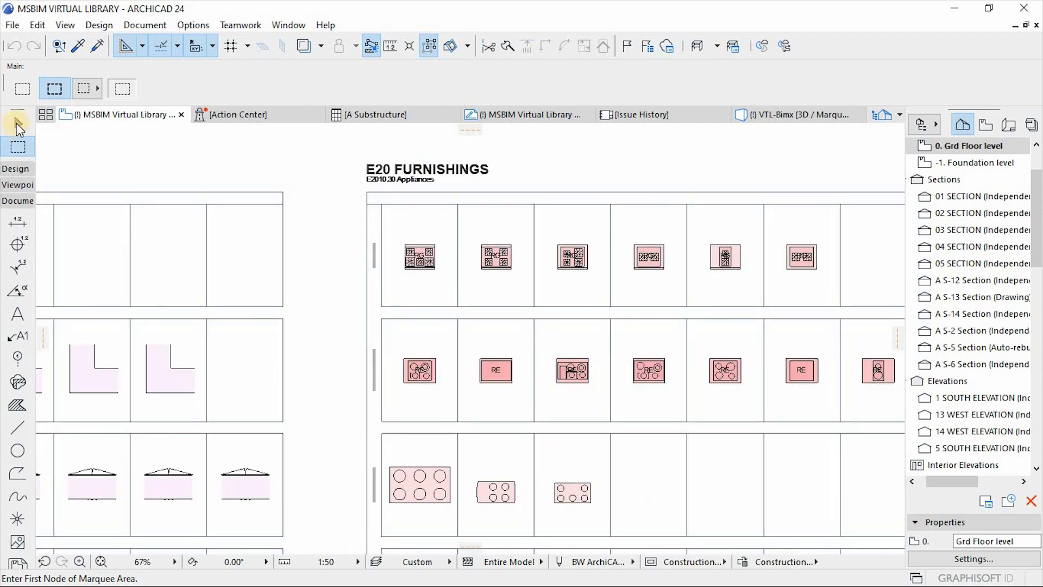
Step: Place a copy of the first Range Electric 23 appliance in the empty area below the kitchen layouts on the same sheet
{"action": "left_click", "coordinate": [17, 123]}
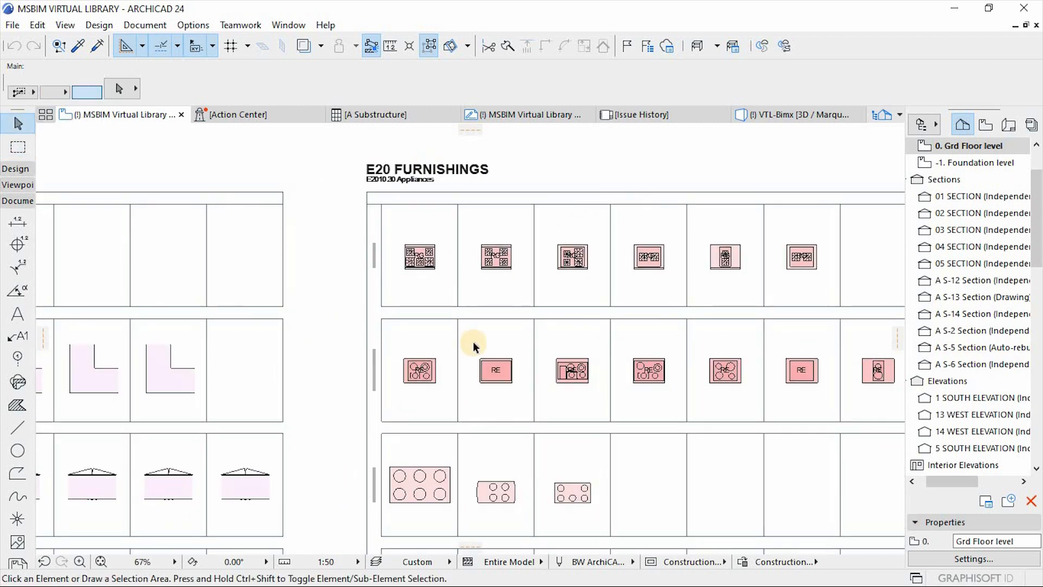
{"action": "left_click", "coordinate": [424, 376]}
{"action": "scroll", "coordinate": [414, 316], "scroll_direction": "up", "scroll_amount": 2}
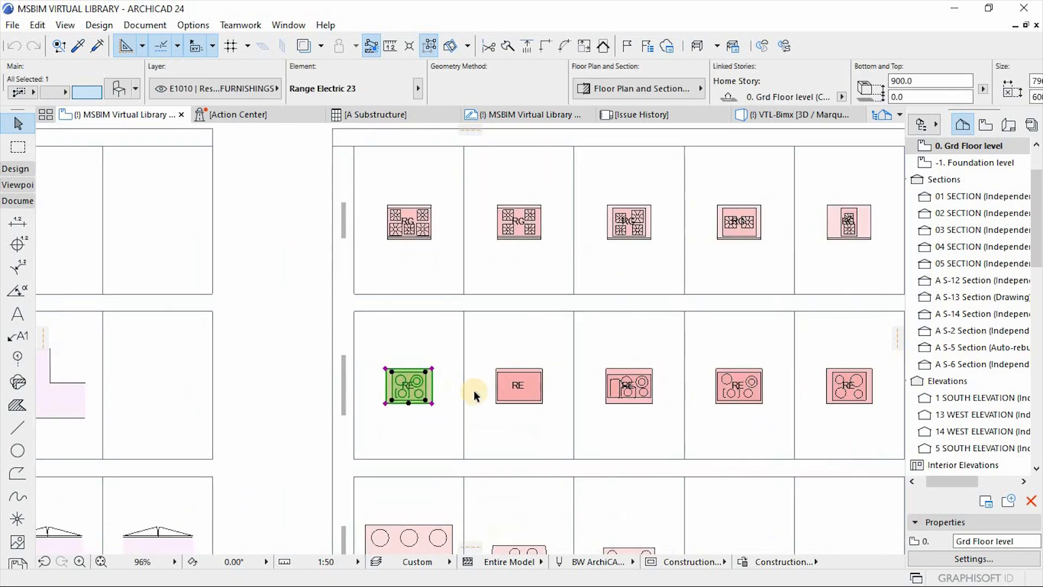
{"action": "scroll", "coordinate": [367, 300], "scroll_direction": "down", "scroll_amount": 4}
{"action": "scroll", "coordinate": [413, 307], "scroll_direction": "down", "scroll_amount": 2}
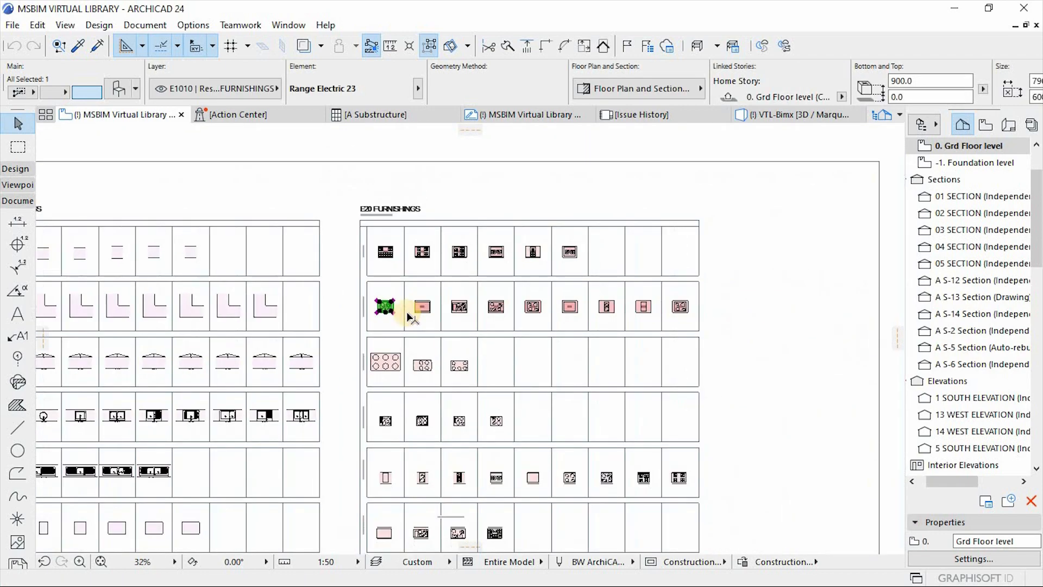
{"action": "key", "text": "ctrl+shift+d"}
{"action": "left_click", "coordinate": [378, 304]}
{"action": "scroll", "coordinate": [539, 246], "scroll_direction": "down", "scroll_amount": 4}
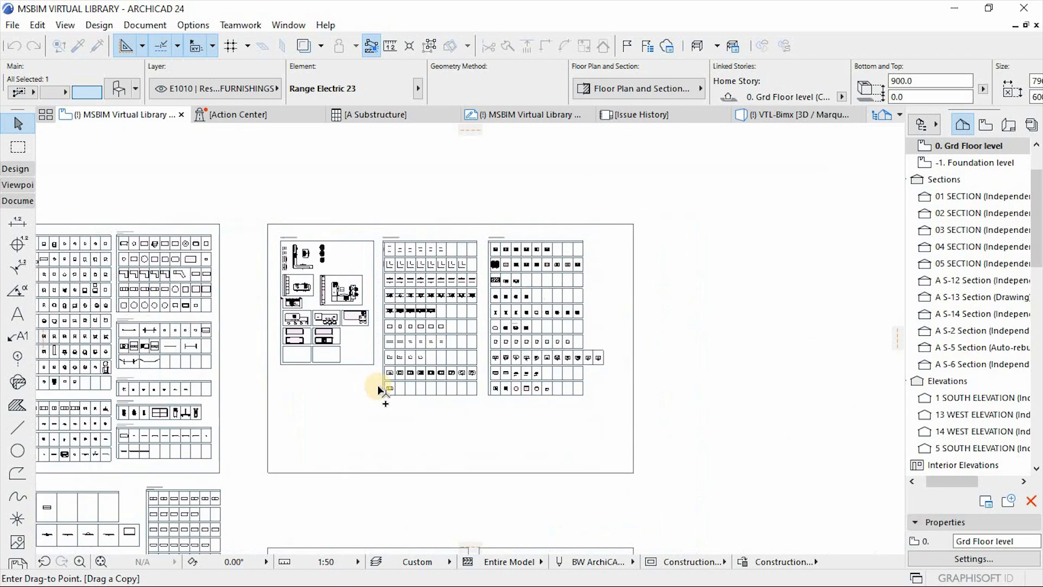
{"action": "left_click", "coordinate": [393, 390]}
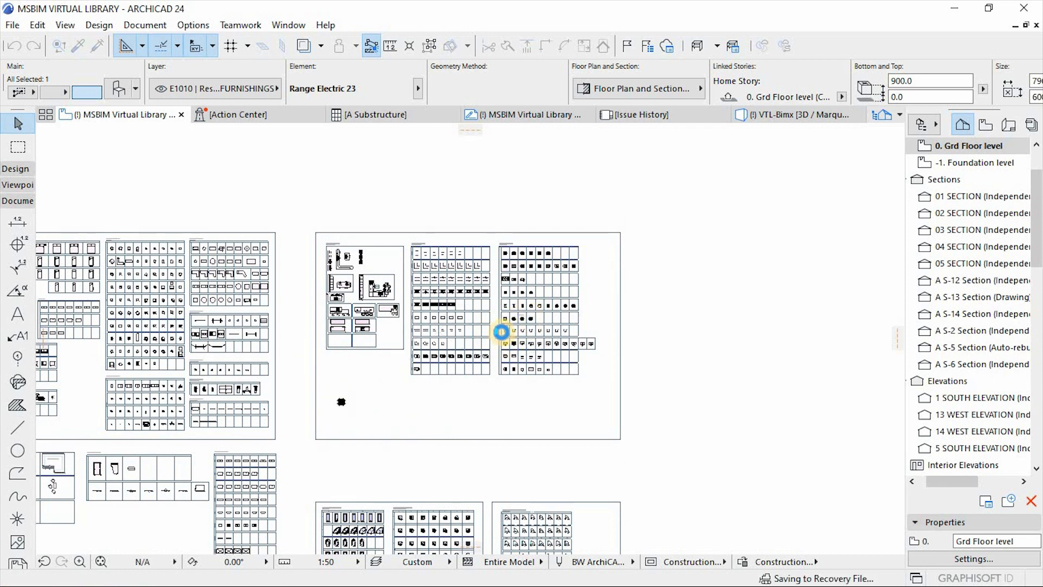
Step: Place a copy of the fifth Countertop 23 sink unit, with drainers on both sides, next to the copied electric range
{"action": "scroll", "coordinate": [504, 334], "scroll_direction": "up", "scroll_amount": 6}
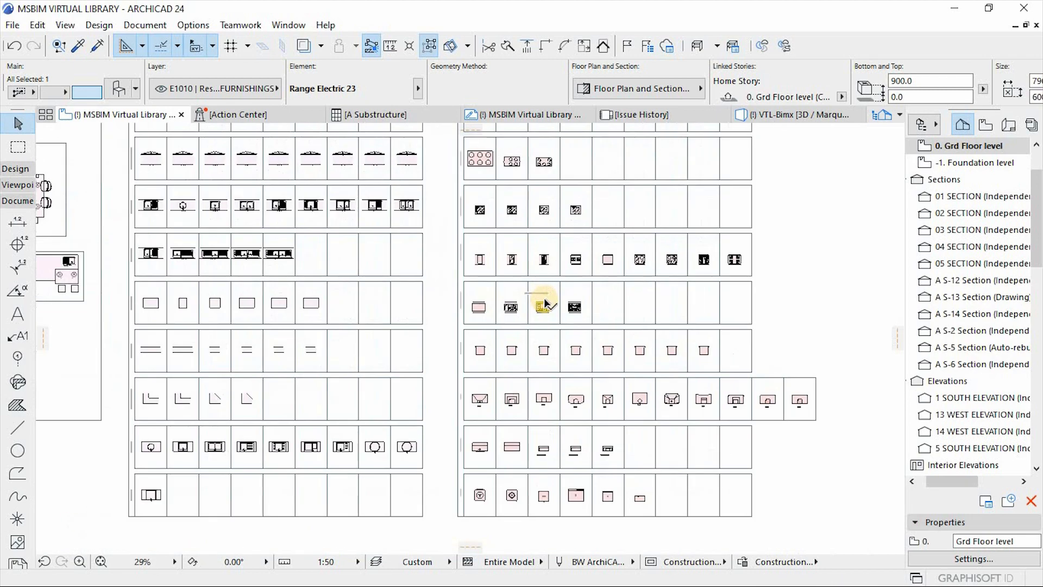
{"action": "scroll", "coordinate": [607, 342], "scroll_direction": "down", "scroll_amount": 3}
{"action": "scroll", "coordinate": [543, 492], "scroll_direction": "up", "scroll_amount": 5}
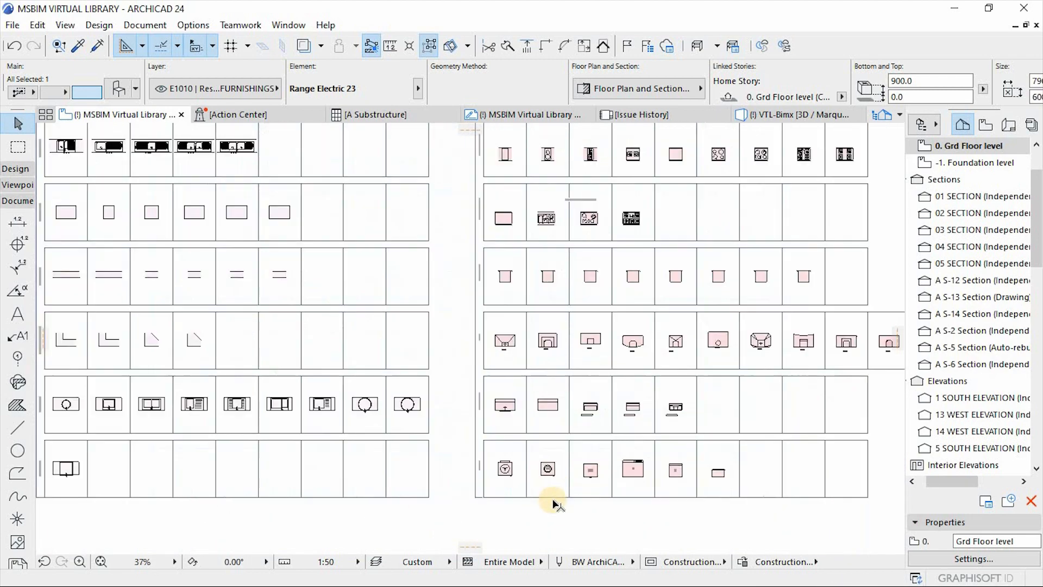
{"action": "scroll", "coordinate": [634, 438], "scroll_direction": "down", "scroll_amount": 5}
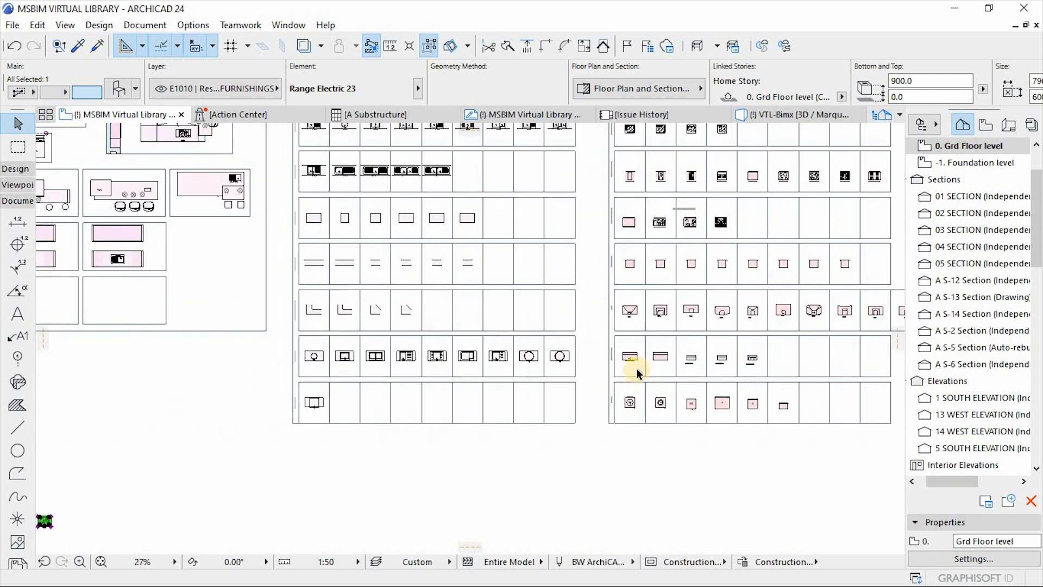
{"action": "scroll", "coordinate": [336, 359], "scroll_direction": "up", "scroll_amount": 3}
{"action": "scroll", "coordinate": [621, 401], "scroll_direction": "down", "scroll_amount": 3}
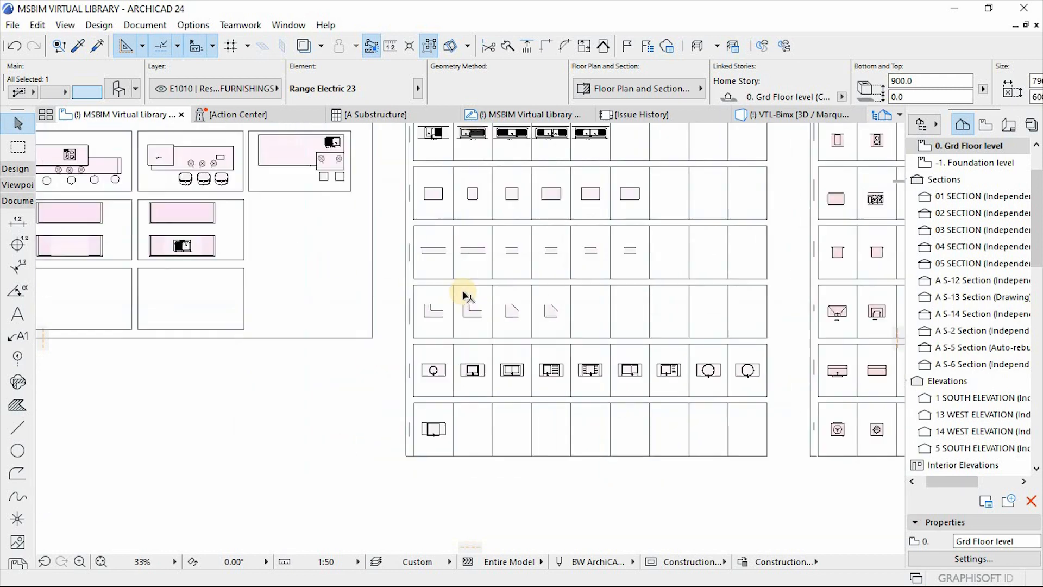
{"action": "scroll", "coordinate": [545, 246], "scroll_direction": "up", "scroll_amount": 4}
{"action": "scroll", "coordinate": [465, 370], "scroll_direction": "down", "scroll_amount": 2}
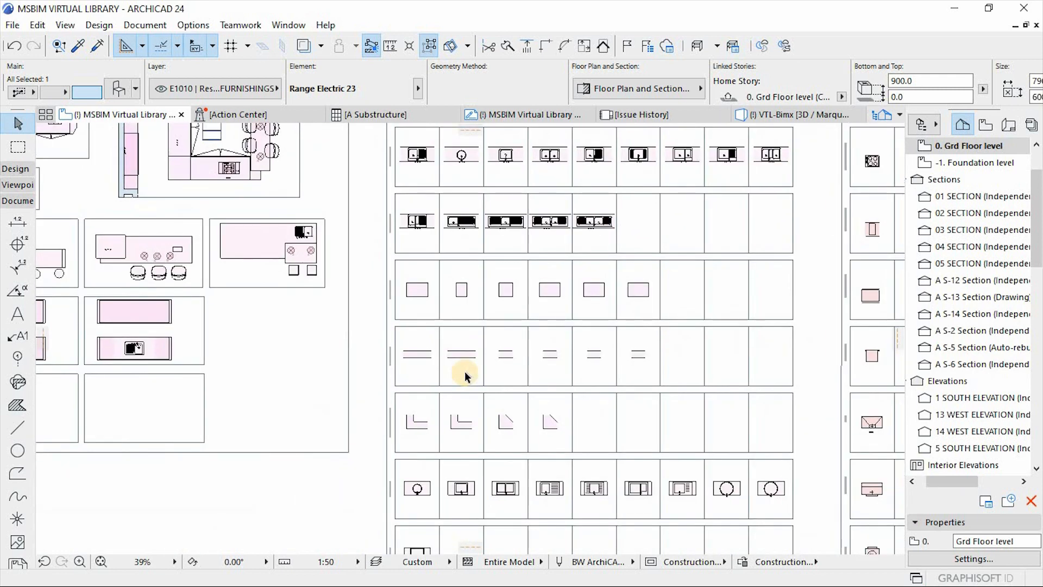
{"action": "scroll", "coordinate": [558, 513], "scroll_direction": "up", "scroll_amount": 5}
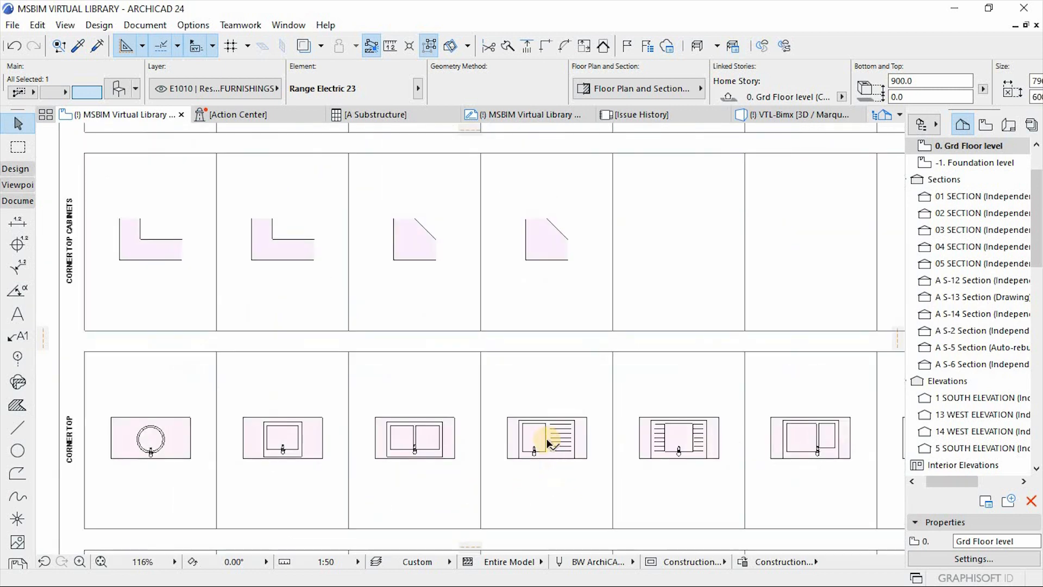
{"action": "left_click", "coordinate": [553, 447]}
{"action": "left_click", "coordinate": [672, 445]}
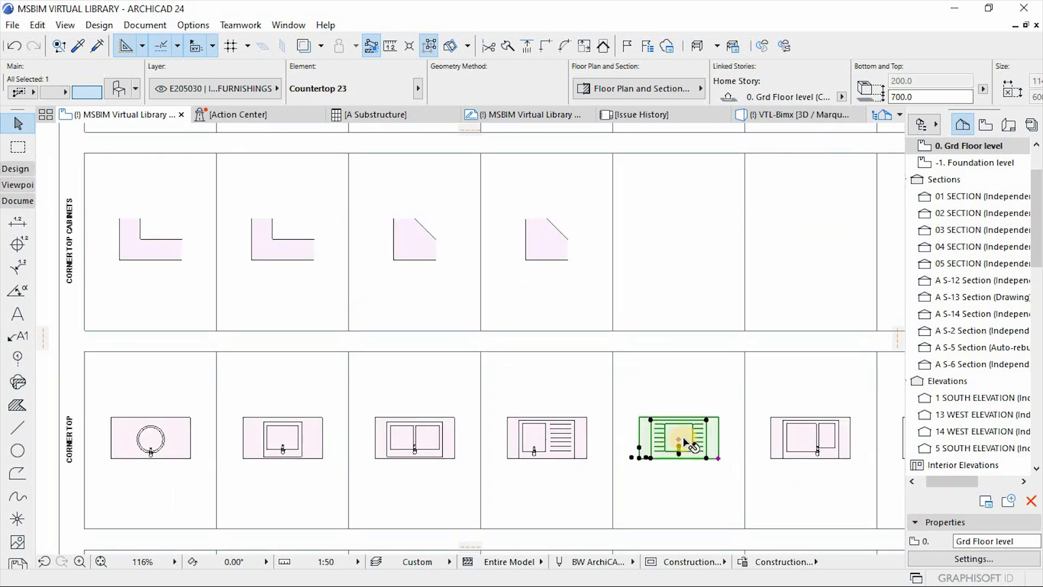
{"action": "key", "text": "ctrl+shift+d"}
{"action": "left_click", "coordinate": [679, 439]}
{"action": "scroll", "coordinate": [763, 212], "scroll_direction": "down", "scroll_amount": 2}
{"action": "scroll", "coordinate": [754, 220], "scroll_direction": "down", "scroll_amount": 4}
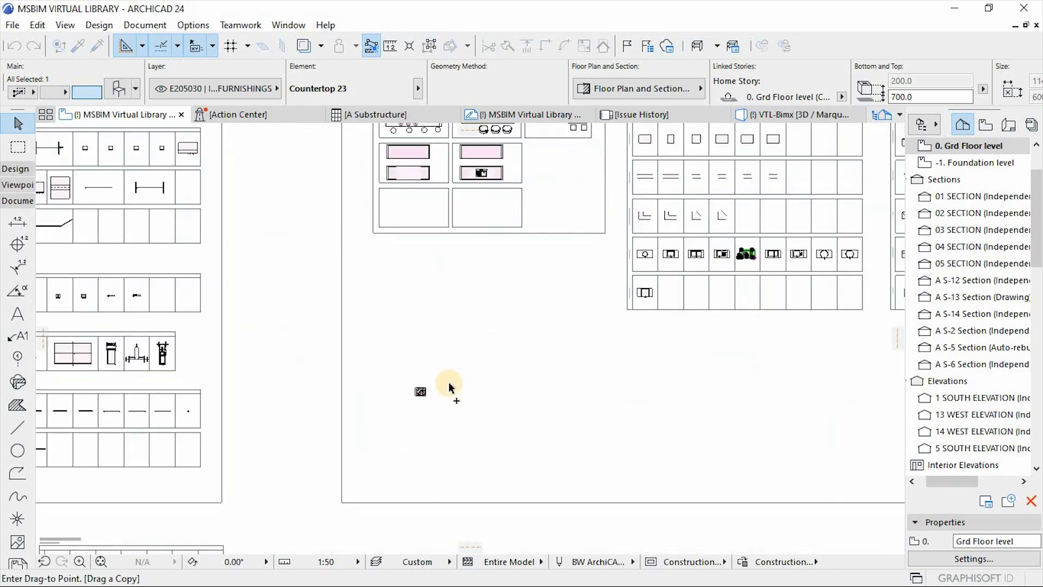
{"action": "left_click", "coordinate": [432, 405]}
Step: Place a copy of the second cabinet in the MULTIDRAWER row, Cabinet Base MultiDrawer 23, next to the copied range and sink countertop
{"action": "scroll", "coordinate": [601, 275], "scroll_direction": "down", "scroll_amount": 4}
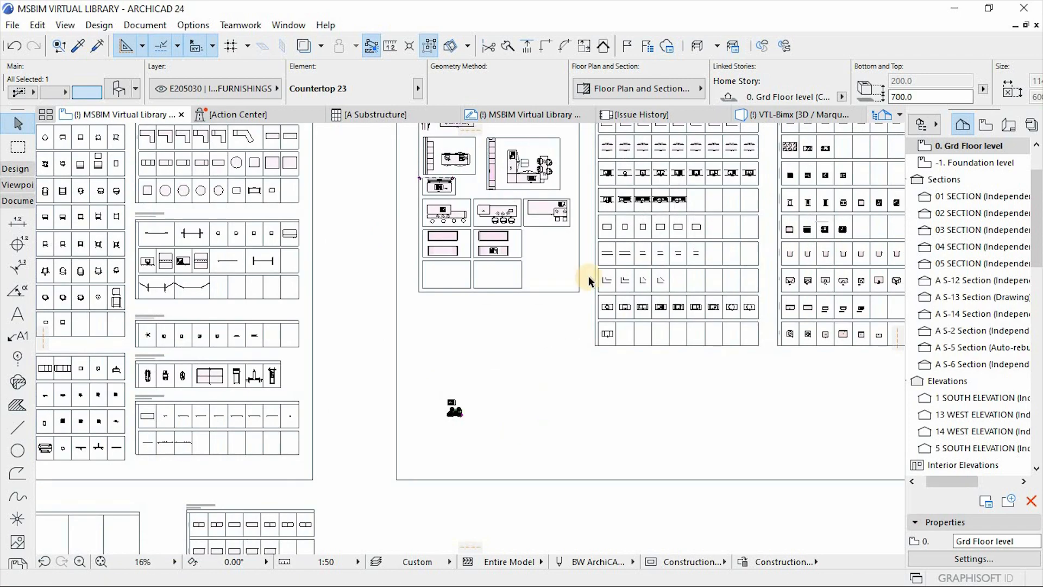
{"action": "scroll", "coordinate": [610, 286], "scroll_direction": "up", "scroll_amount": 3}
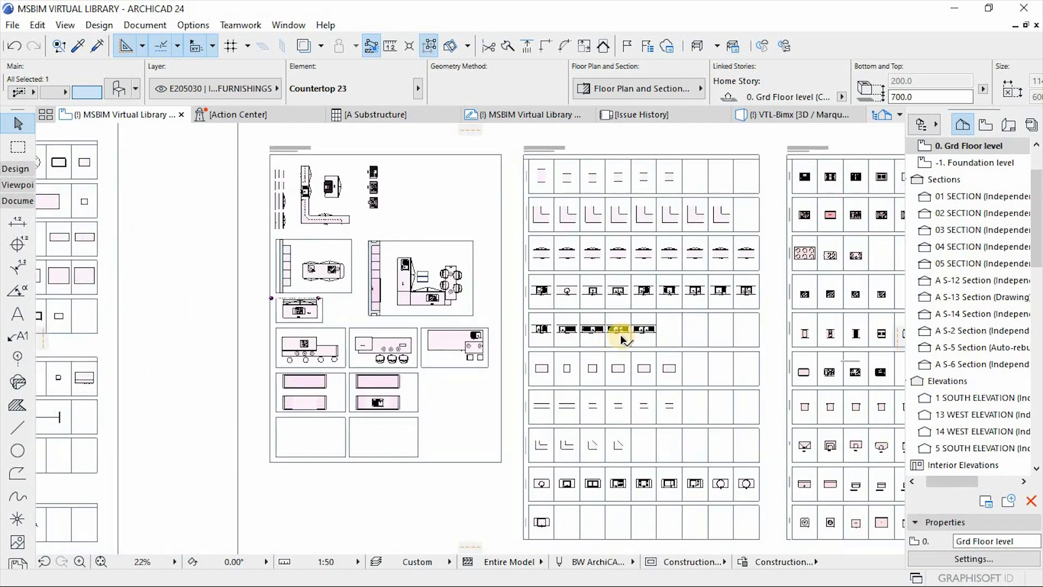
{"action": "scroll", "coordinate": [622, 164], "scroll_direction": "up", "scroll_amount": 5}
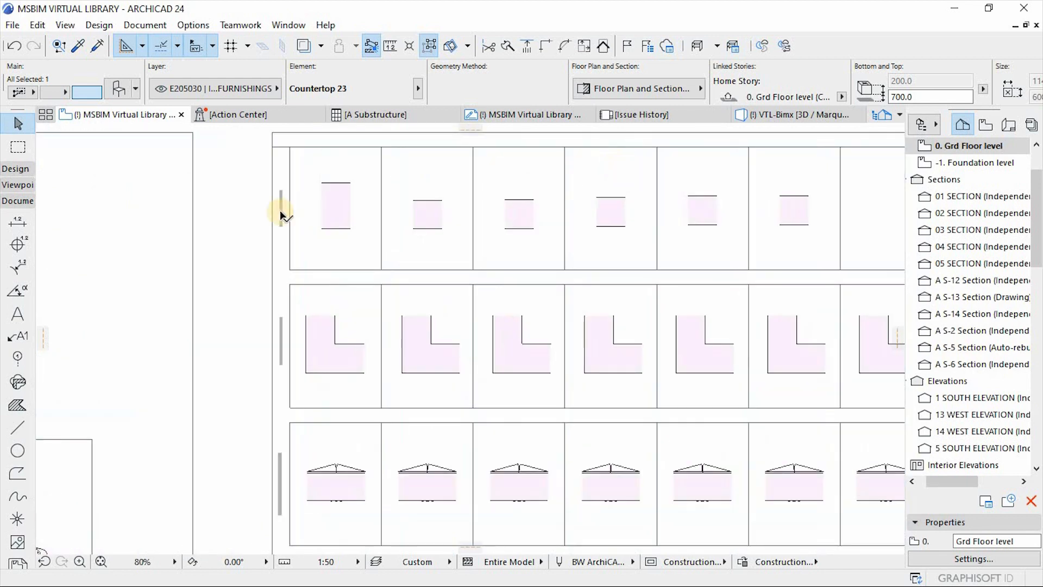
{"action": "scroll", "coordinate": [304, 215], "scroll_direction": "up", "scroll_amount": 3}
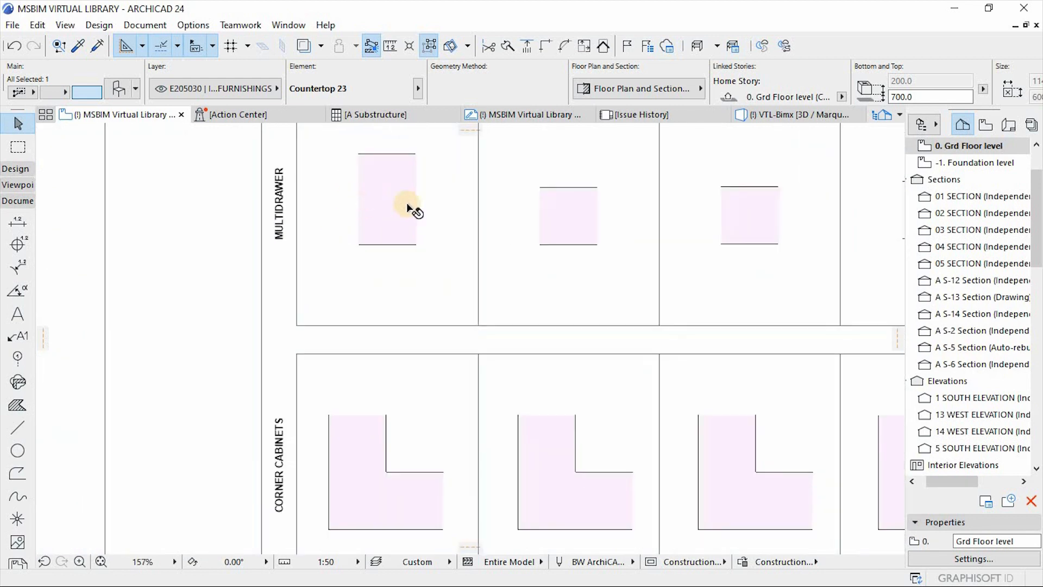
{"action": "scroll", "coordinate": [408, 209], "scroll_direction": "down", "scroll_amount": 1}
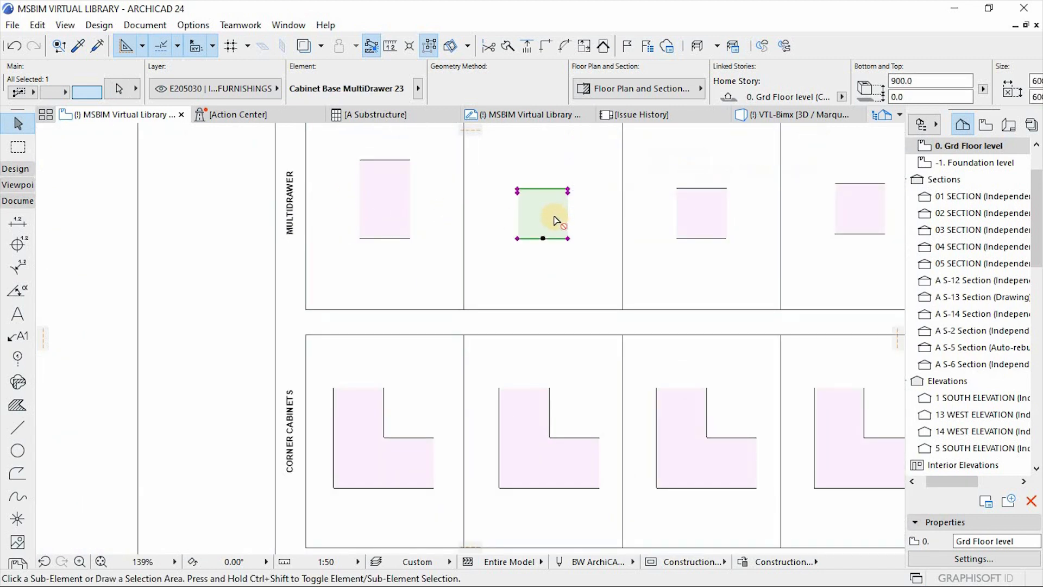
{"action": "key", "text": "ctrl+shift+d"}
{"action": "left_click", "coordinate": [606, 177]}
{"action": "scroll", "coordinate": [601, 185], "scroll_direction": "down", "scroll_amount": 5}
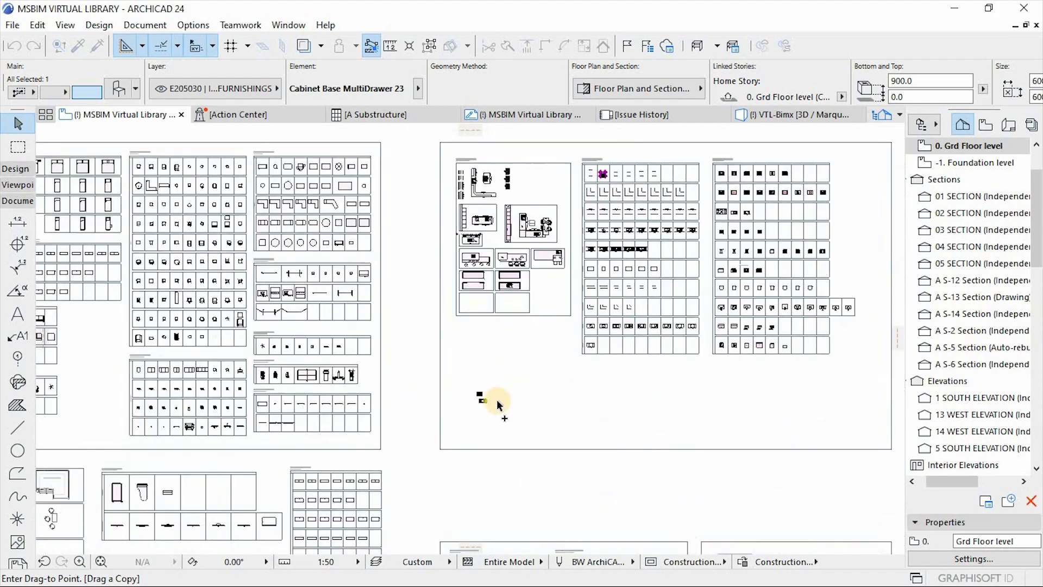
{"action": "scroll", "coordinate": [475, 425], "scroll_direction": "up", "scroll_amount": 4}
{"action": "left_click", "coordinate": [471, 427]}
Step: Place a copy of the first cabinet in the BASE CABINETS DOUBLE row, Cabinet Base Double Door 23, beside the copied range and sink countertop
{"action": "scroll", "coordinate": [489, 380], "scroll_direction": "down", "scroll_amount": 5}
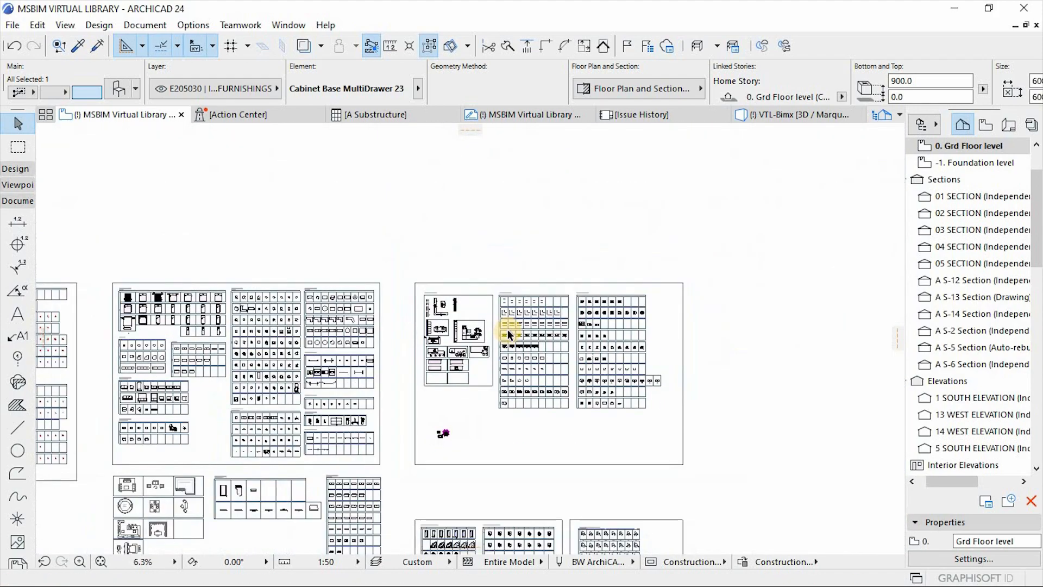
{"action": "scroll", "coordinate": [499, 287], "scroll_direction": "up", "scroll_amount": 7}
{"action": "scroll", "coordinate": [429, 429], "scroll_direction": "up", "scroll_amount": 3}
{"action": "scroll", "coordinate": [429, 455], "scroll_direction": "up", "scroll_amount": 2}
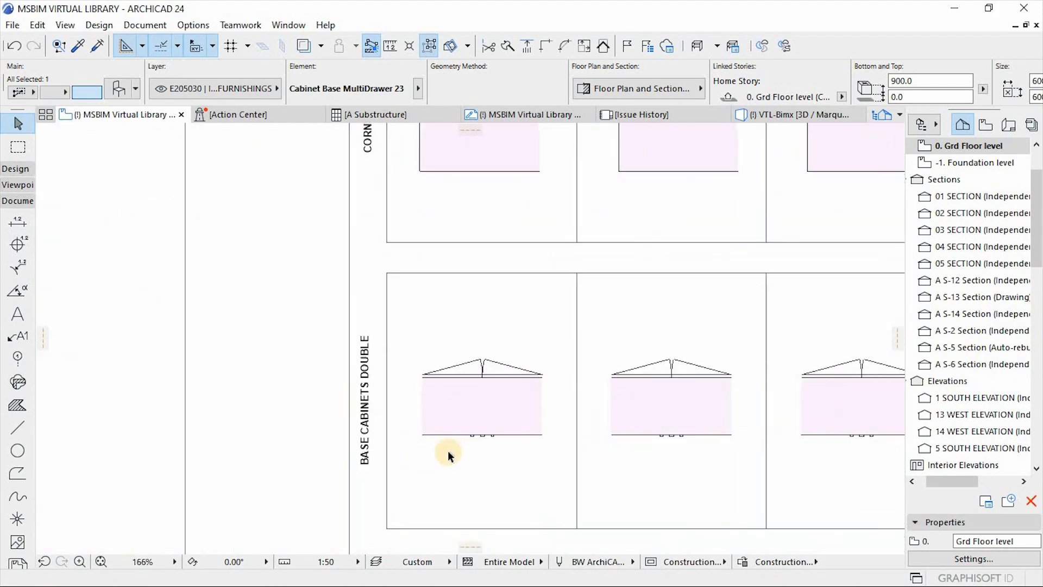
{"action": "scroll", "coordinate": [353, 353], "scroll_direction": "down", "scroll_amount": 4}
{"action": "scroll", "coordinate": [480, 384], "scroll_direction": "up", "scroll_amount": 4}
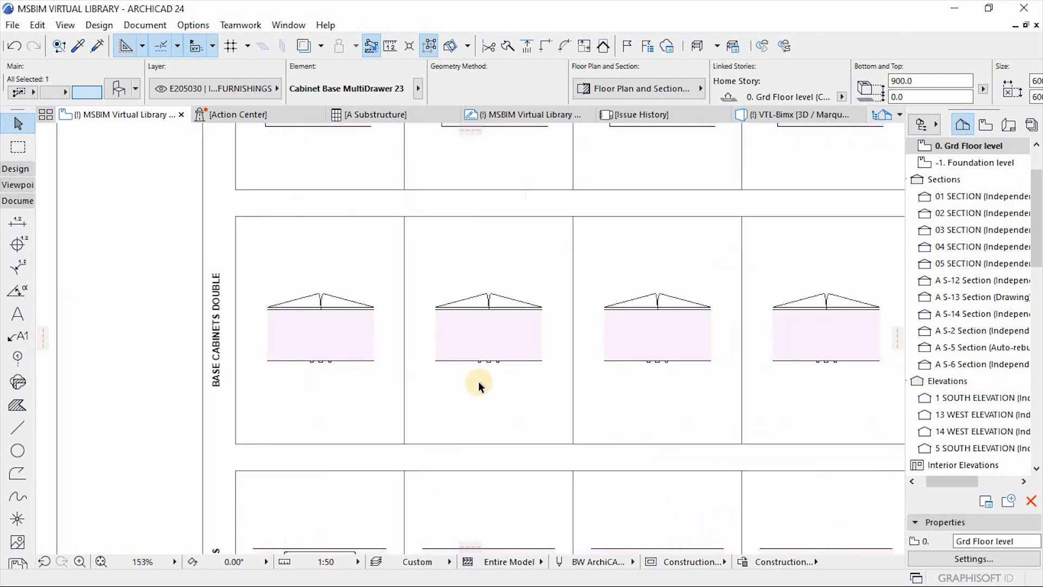
{"action": "left_click", "coordinate": [317, 326]}
{"action": "key", "text": "ctrl+shift+d"}
{"action": "left_click", "coordinate": [316, 334]}
{"action": "scroll", "coordinate": [614, 226], "scroll_direction": "down", "scroll_amount": 8}
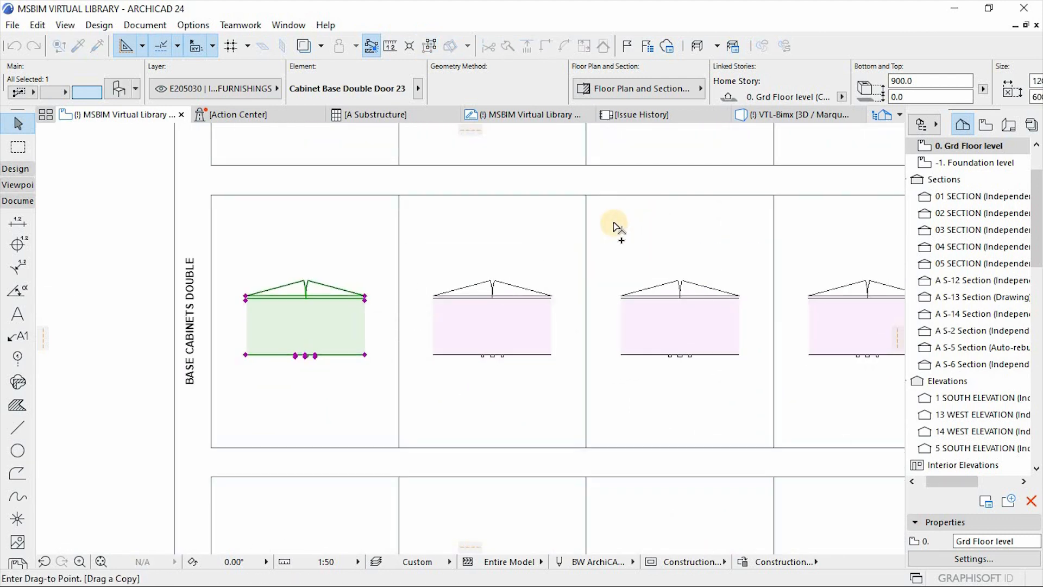
{"action": "scroll", "coordinate": [414, 483], "scroll_direction": "down", "scroll_amount": 3}
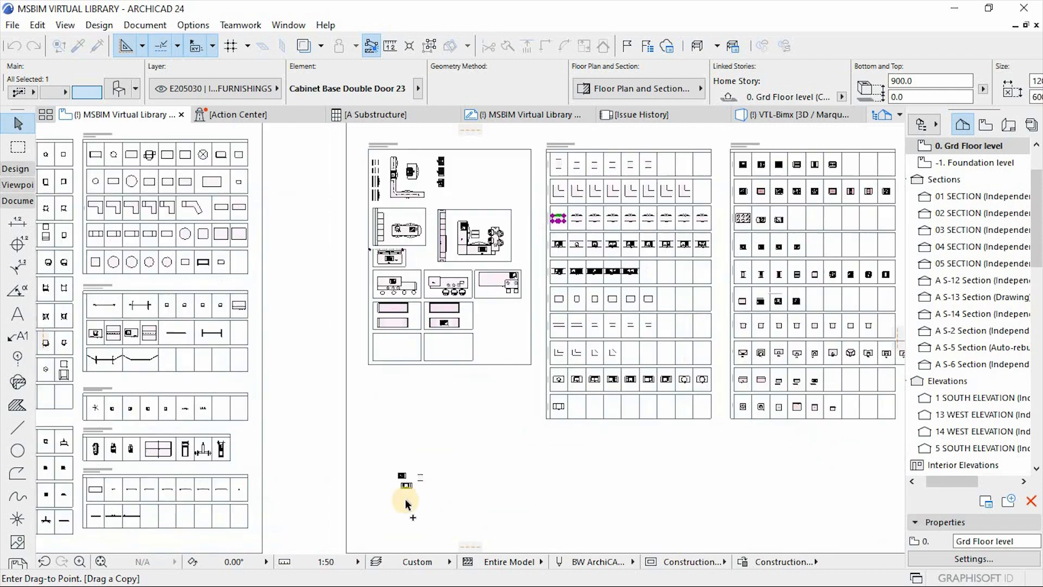
{"action": "scroll", "coordinate": [402, 478], "scroll_direction": "up", "scroll_amount": 10}
{"action": "left_click", "coordinate": [357, 380]}
{"action": "scroll", "coordinate": [445, 381], "scroll_direction": "down", "scroll_amount": 10}
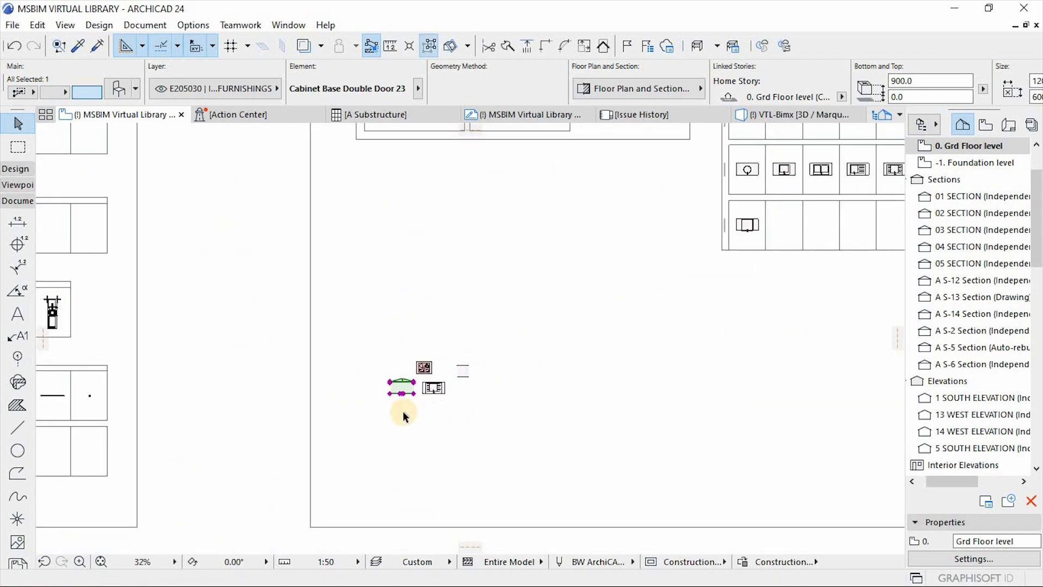
Step: Look through the library sheets for the D20 PLUMBING SYSTEMS bathtub table
{"action": "scroll", "coordinate": [661, 243], "scroll_direction": "up", "scroll_amount": 2}
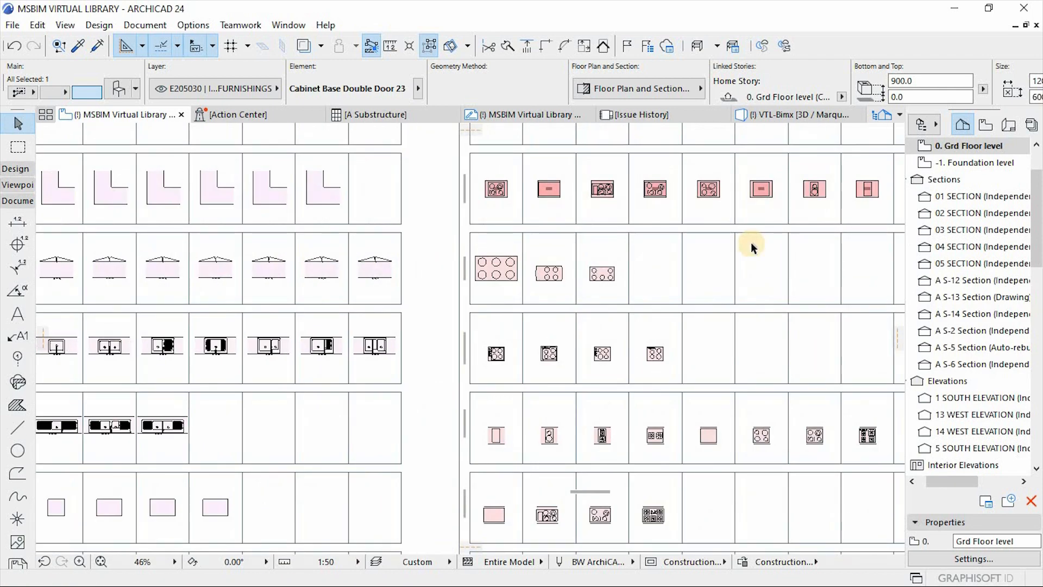
{"action": "scroll", "coordinate": [751, 242], "scroll_direction": "down", "scroll_amount": 4}
{"action": "scroll", "coordinate": [379, 487], "scroll_direction": "up", "scroll_amount": 5}
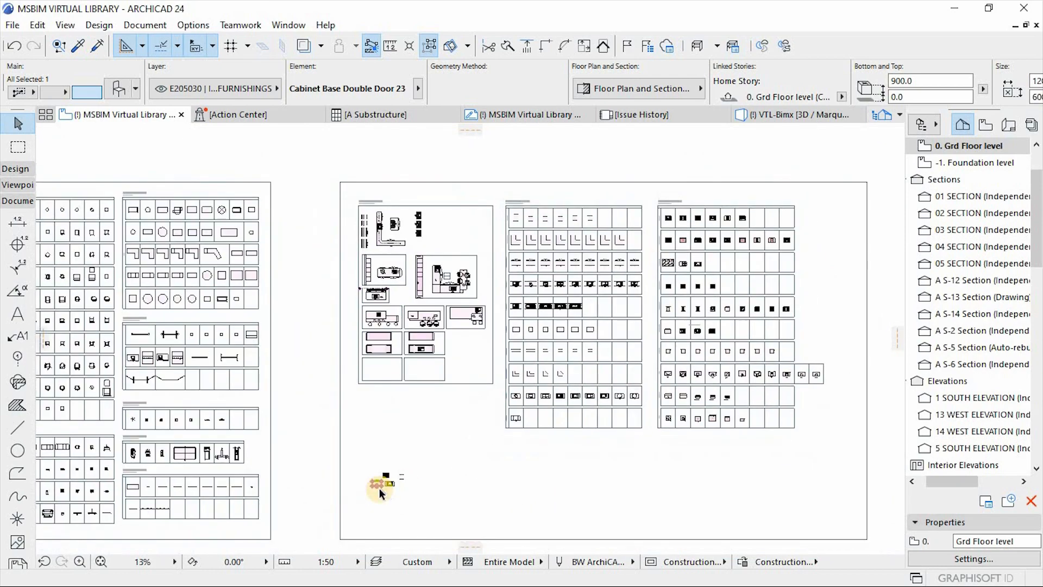
{"action": "scroll", "coordinate": [589, 381], "scroll_direction": "down", "scroll_amount": 12}
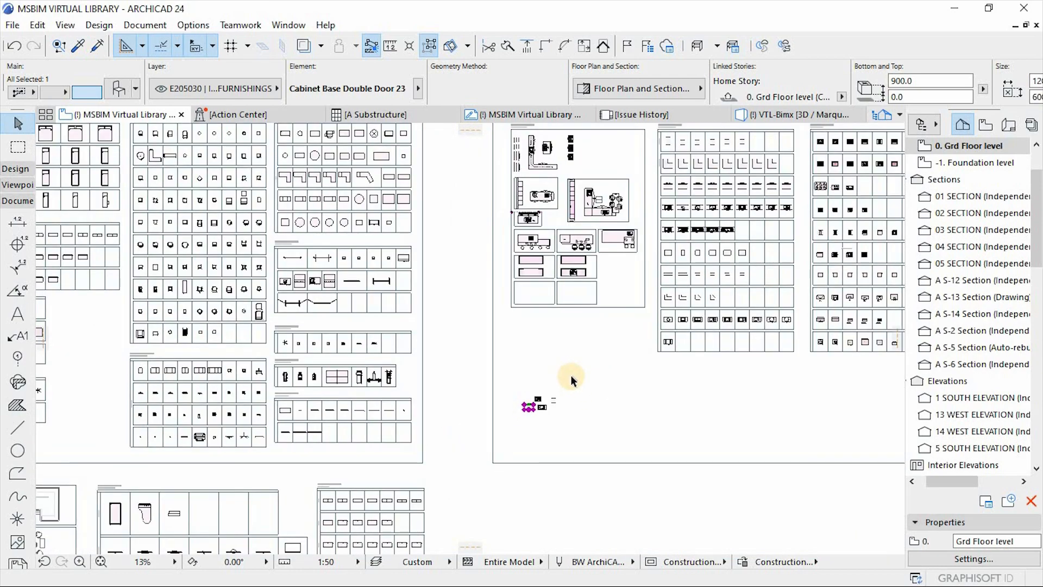
{"action": "scroll", "coordinate": [601, 501], "scroll_direction": "up", "scroll_amount": 12}
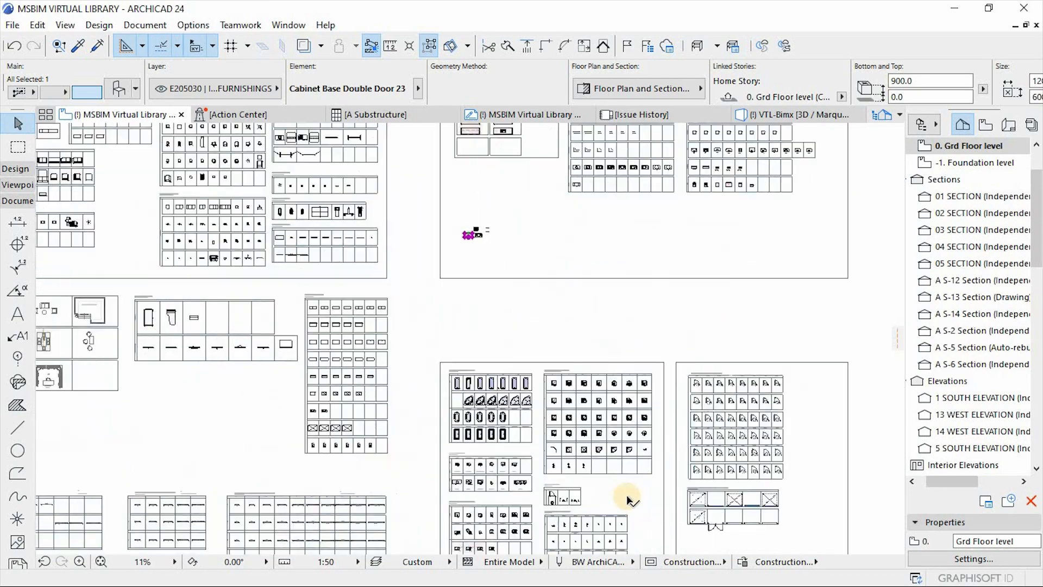
{"action": "scroll", "coordinate": [307, 263], "scroll_direction": "up", "scroll_amount": 6}
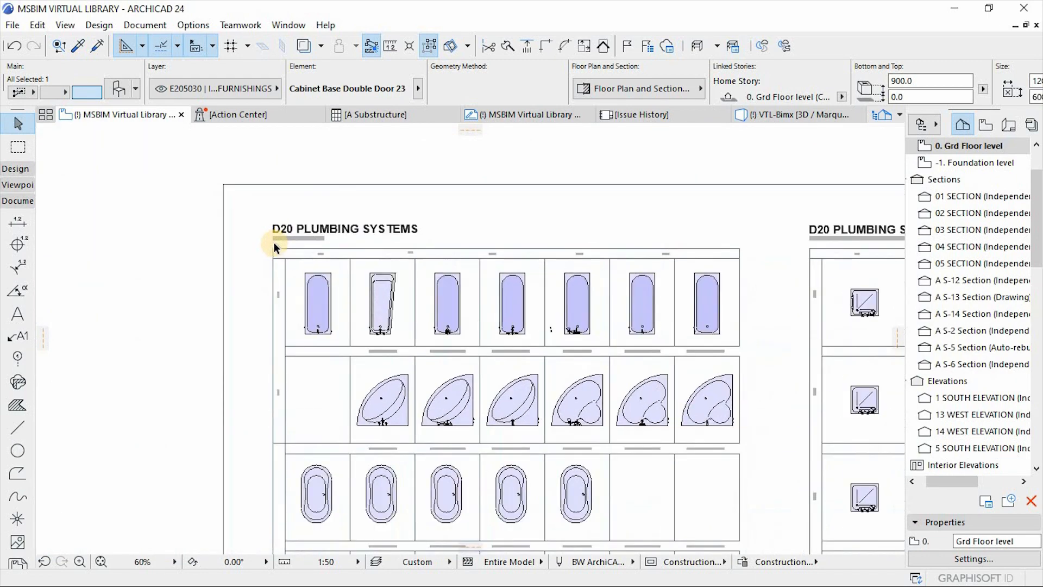
{"action": "scroll", "coordinate": [338, 261], "scroll_direction": "down", "scroll_amount": 4}
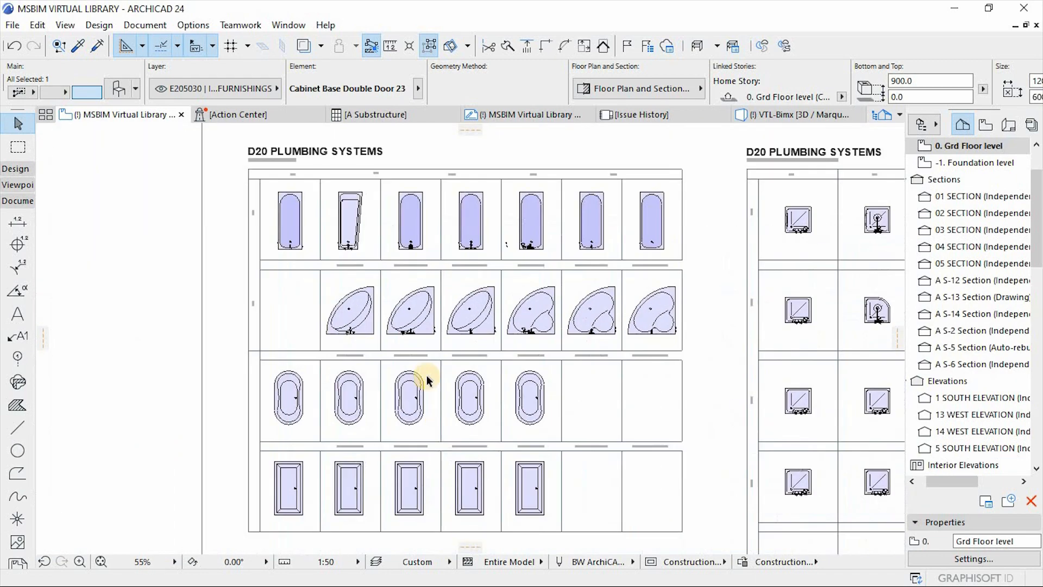
{"action": "scroll", "coordinate": [426, 375], "scroll_direction": "up", "scroll_amount": 4}
Step: Place a copy of the fourth corner bathtub, Bathtub Corner 23, below the copied kitchen cabinets and sink countertop
{"action": "left_click", "coordinate": [409, 275]}
{"action": "left_click", "coordinate": [547, 288]}
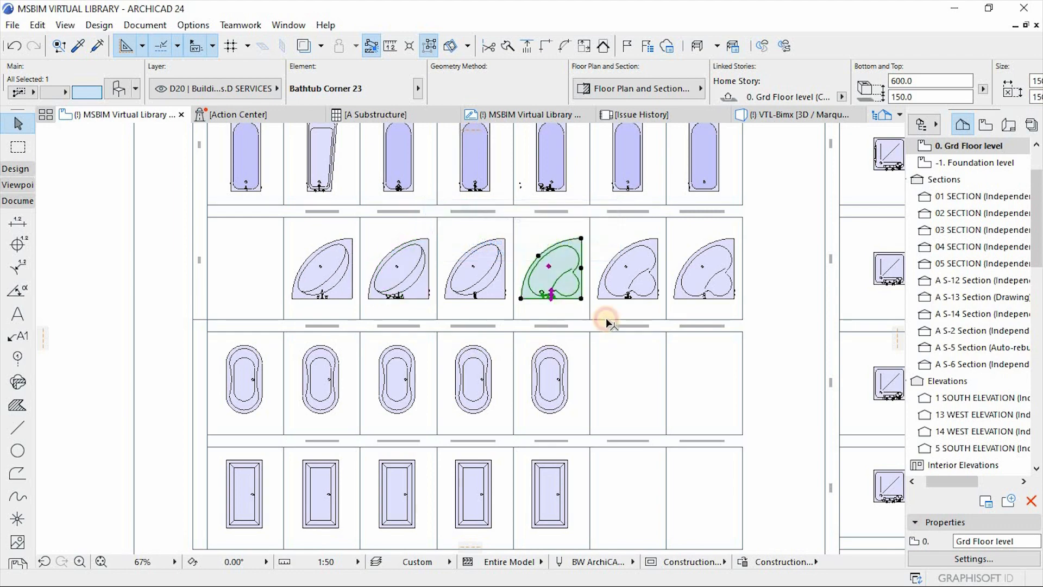
{"action": "key", "text": "ctrl+shift+d"}
{"action": "left_click", "coordinate": [553, 280]}
{"action": "scroll", "coordinate": [637, 265], "scroll_direction": "down", "scroll_amount": 4}
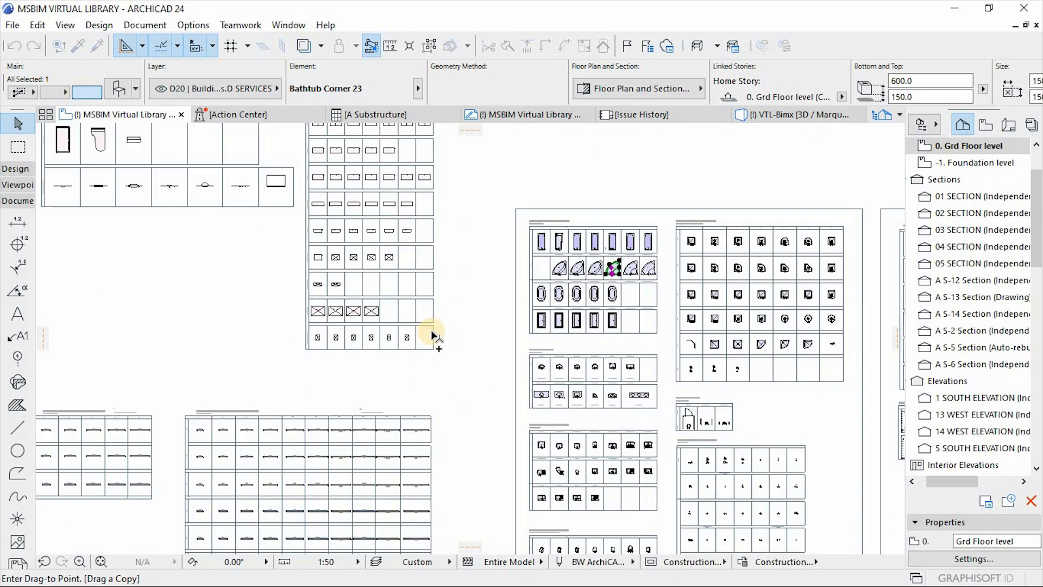
{"action": "scroll", "coordinate": [505, 328], "scroll_direction": "down", "scroll_amount": 2}
{"action": "scroll", "coordinate": [539, 188], "scroll_direction": "up", "scroll_amount": 1}
{"action": "scroll", "coordinate": [526, 163], "scroll_direction": "up", "scroll_amount": 3}
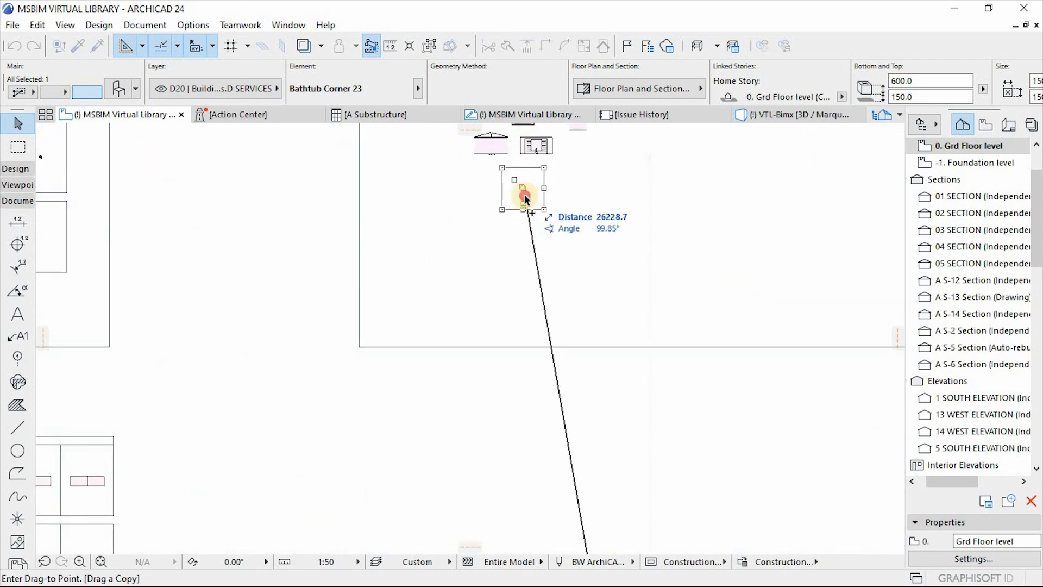
{"action": "left_click", "coordinate": [532, 188]}
Step: Look through the D20 PLUMBING SYSTEMS tables for the Water Closet, Bidget & Urinals table
{"action": "scroll", "coordinate": [432, 197], "scroll_direction": "down", "scroll_amount": 3}
{"action": "scroll", "coordinate": [544, 202], "scroll_direction": "up", "scroll_amount": 5}
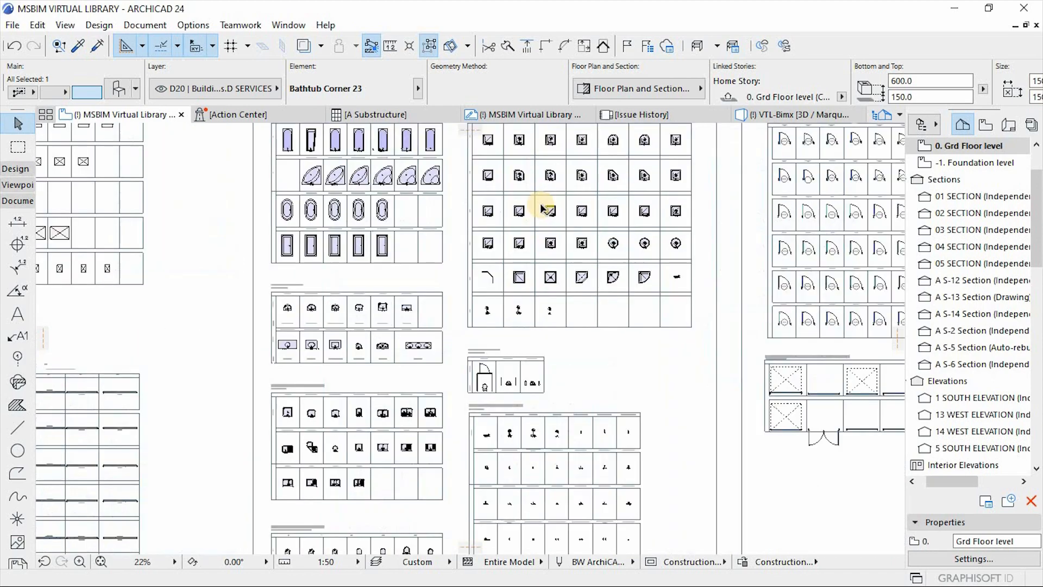
{"action": "scroll", "coordinate": [541, 201], "scroll_direction": "down", "scroll_amount": 3}
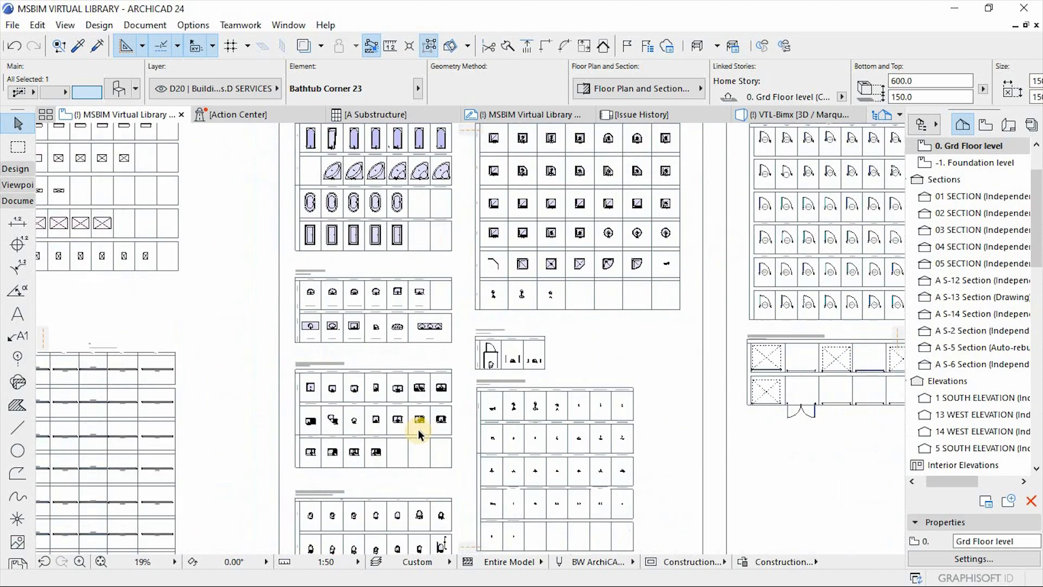
{"action": "scroll", "coordinate": [416, 433], "scroll_direction": "up", "scroll_amount": 5}
{"action": "scroll", "coordinate": [429, 306], "scroll_direction": "down", "scroll_amount": 2}
{"action": "scroll", "coordinate": [430, 306], "scroll_direction": "down", "scroll_amount": 3}
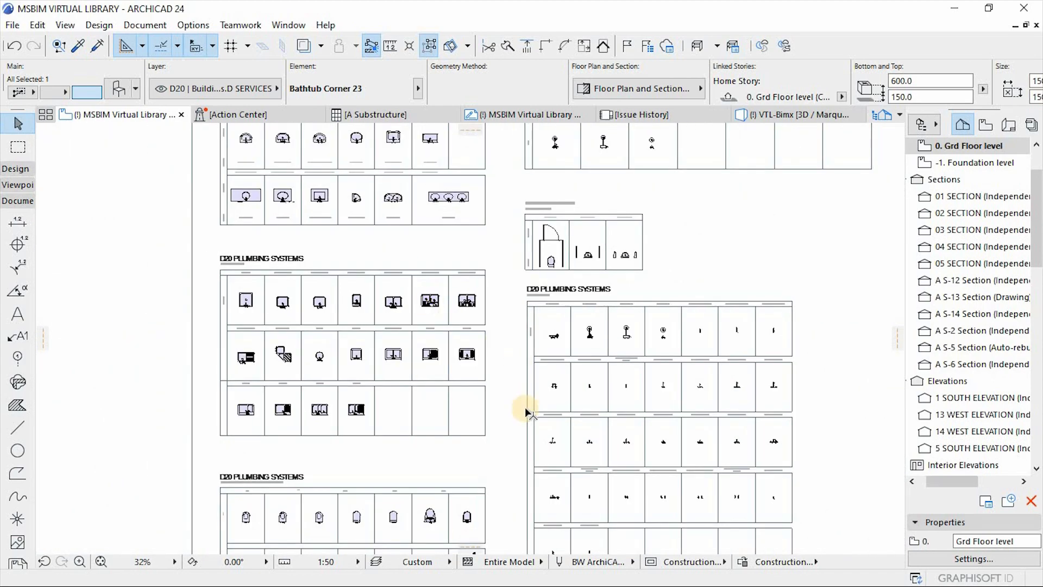
{"action": "scroll", "coordinate": [440, 497], "scroll_direction": "up", "scroll_amount": 5}
{"action": "scroll", "coordinate": [399, 377], "scroll_direction": "up", "scroll_amount": 2}
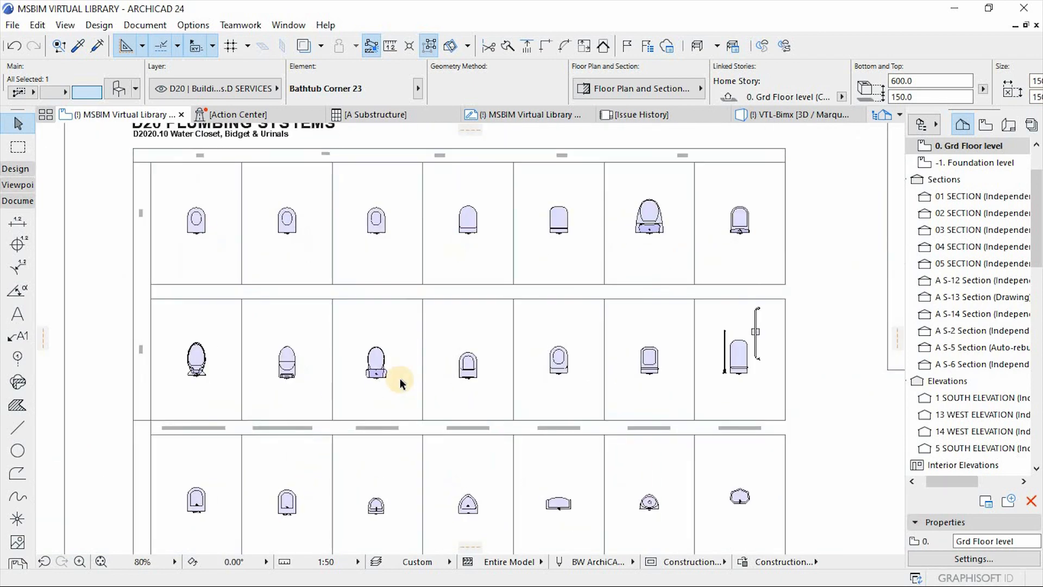
Step: Place a copy of the last toilet in the first water closet row, WC 23, beside the copied corner bathtub
{"action": "left_click", "coordinate": [748, 231], "text": "ctrl"}
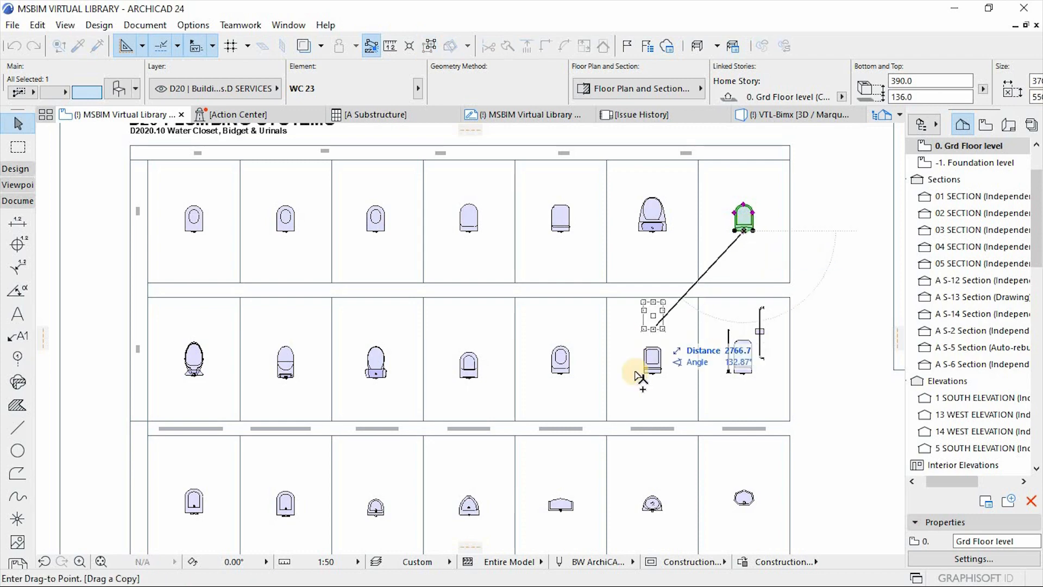
{"action": "scroll", "coordinate": [637, 369], "scroll_direction": "down", "scroll_amount": 8}
{"action": "scroll", "coordinate": [539, 314], "scroll_direction": "down", "scroll_amount": 4}
{"action": "scroll", "coordinate": [599, 186], "scroll_direction": "up", "scroll_amount": 3}
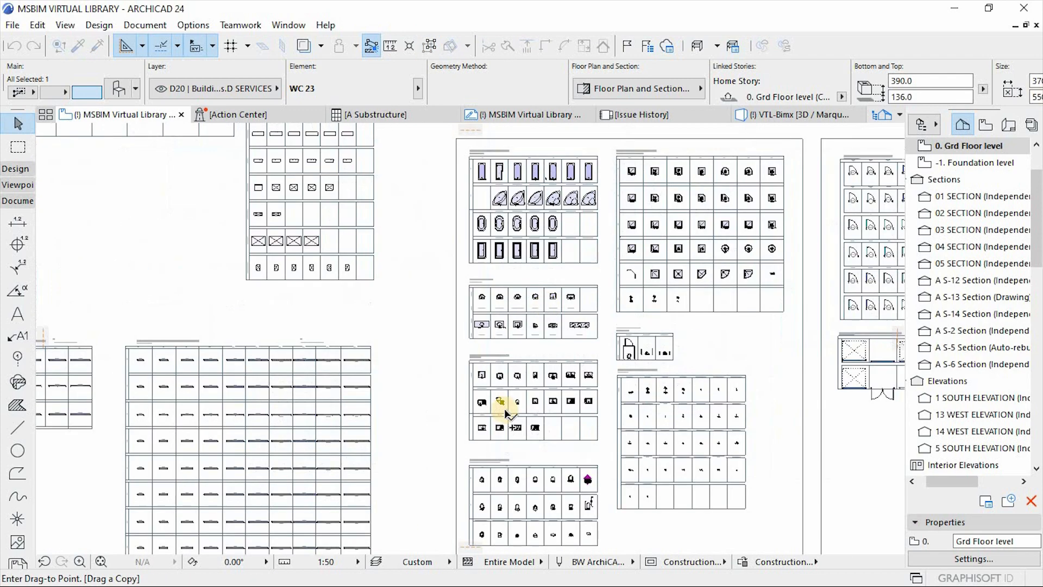
{"action": "scroll", "coordinate": [508, 322], "scroll_direction": "down", "scroll_amount": 3}
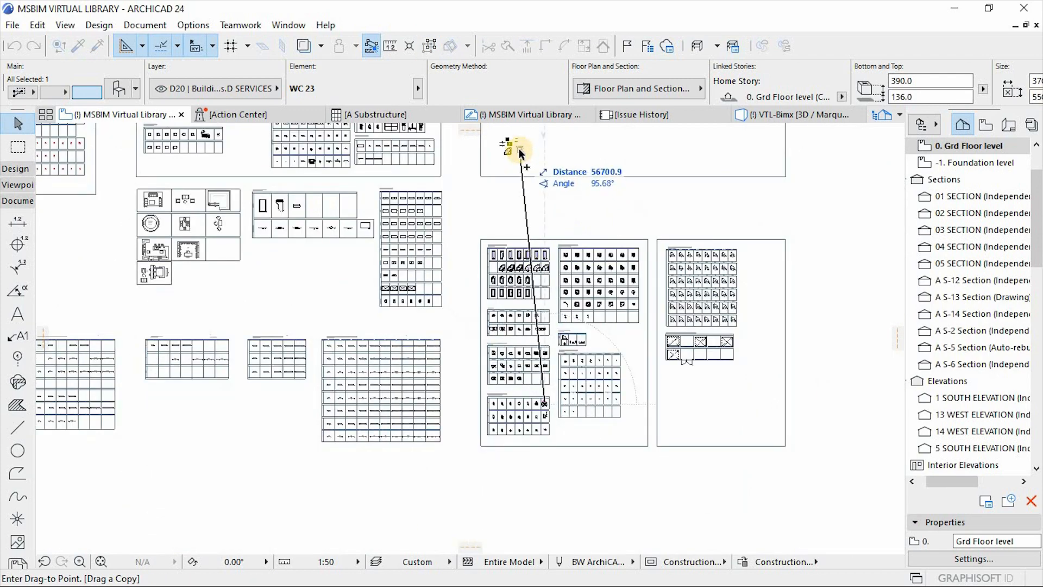
{"action": "left_click", "coordinate": [519, 149]}
Step: Look through the D20 PLUMBING SYSTEMS tables for the Basins table
{"action": "scroll", "coordinate": [601, 416], "scroll_direction": "up", "scroll_amount": 3}
{"action": "scroll", "coordinate": [451, 446], "scroll_direction": "up", "scroll_amount": 3}
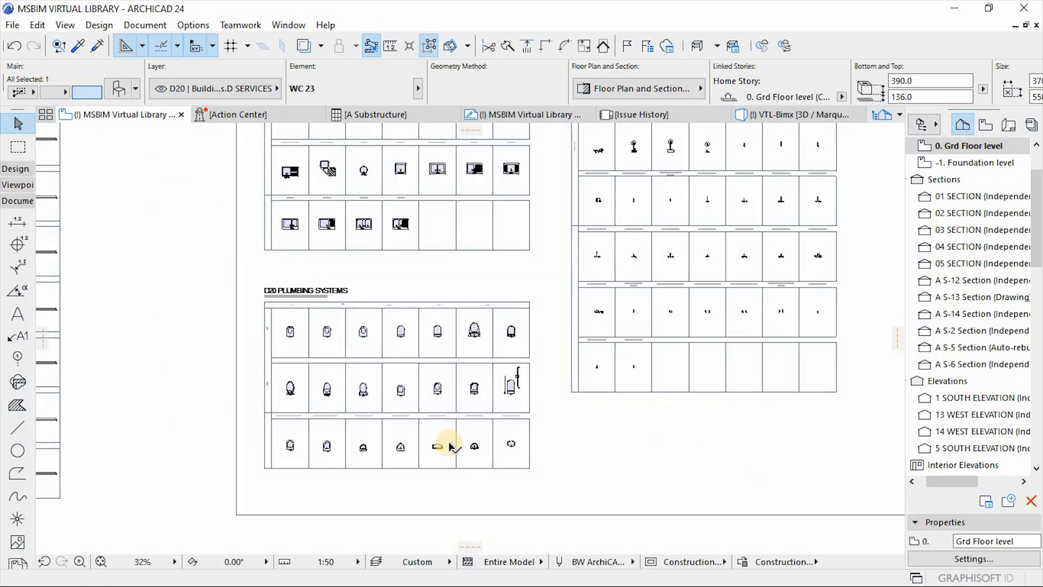
{"action": "scroll", "coordinate": [625, 419], "scroll_direction": "down", "scroll_amount": 3}
{"action": "scroll", "coordinate": [536, 415], "scroll_direction": "up", "scroll_amount": 5}
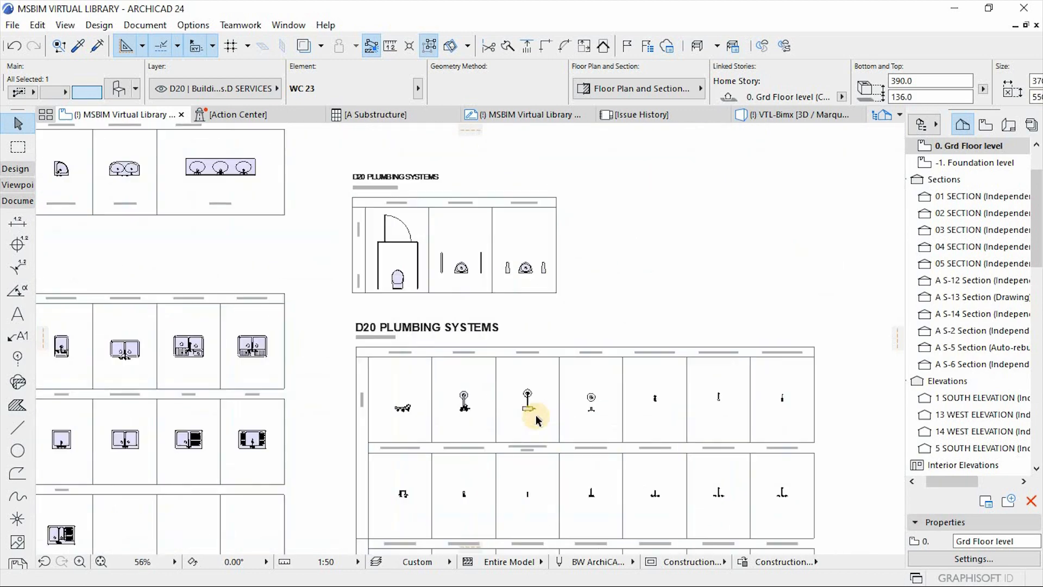
{"action": "scroll", "coordinate": [652, 380], "scroll_direction": "down", "scroll_amount": 3}
{"action": "scroll", "coordinate": [652, 406], "scroll_direction": "down", "scroll_amount": 5}
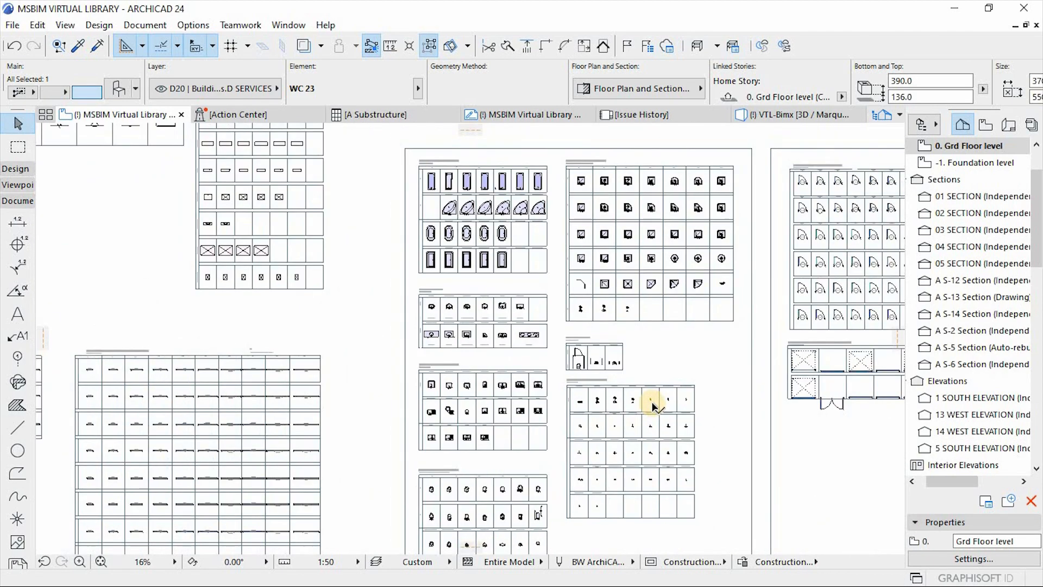
{"action": "scroll", "coordinate": [561, 421], "scroll_direction": "down", "scroll_amount": 2}
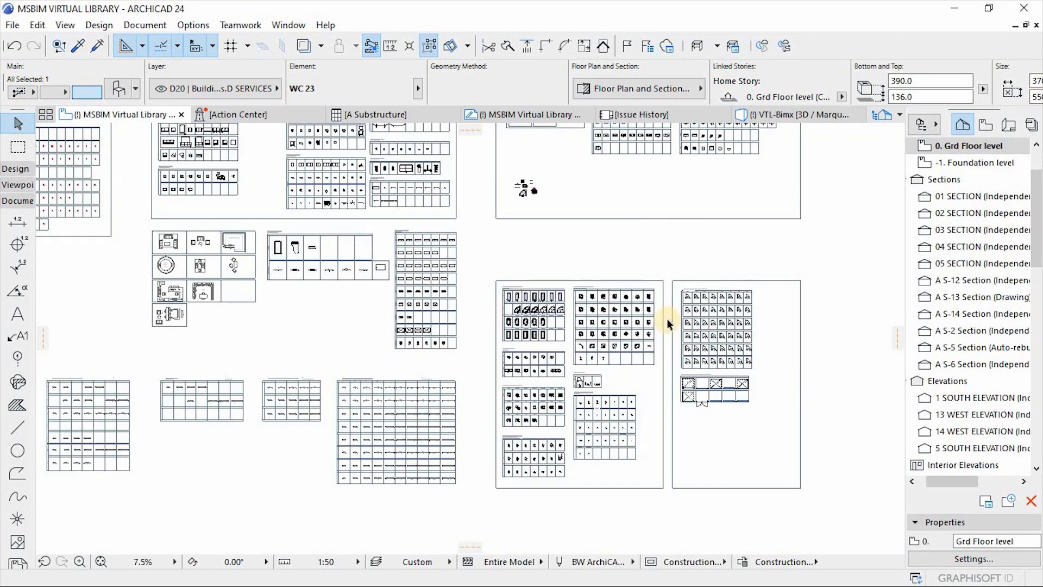
{"action": "scroll", "coordinate": [619, 380], "scroll_direction": "up", "scroll_amount": 4}
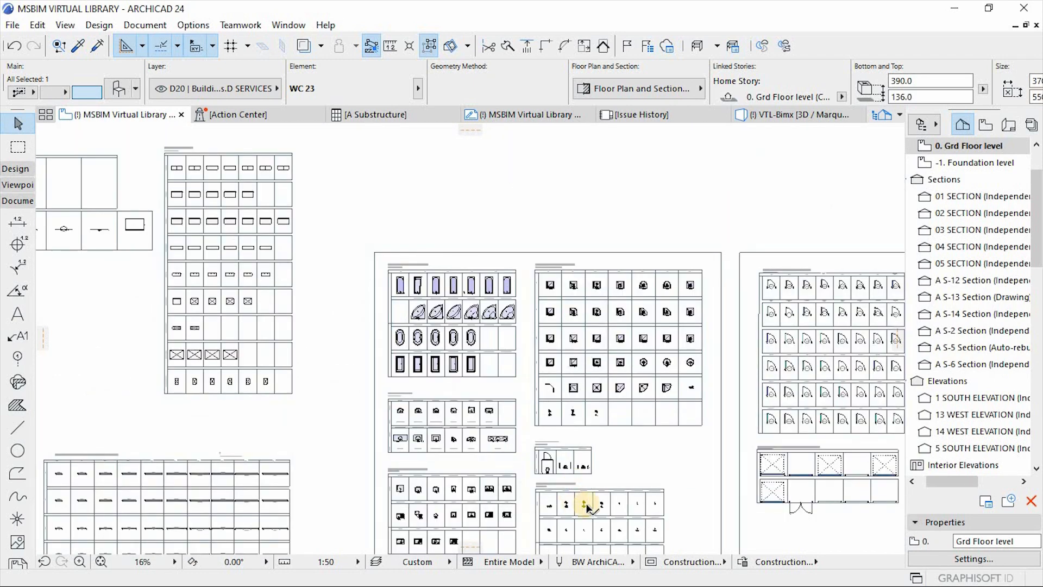
{"action": "scroll", "coordinate": [586, 285], "scroll_direction": "up", "scroll_amount": 1}
{"action": "scroll", "coordinate": [401, 242], "scroll_direction": "down", "scroll_amount": 3}
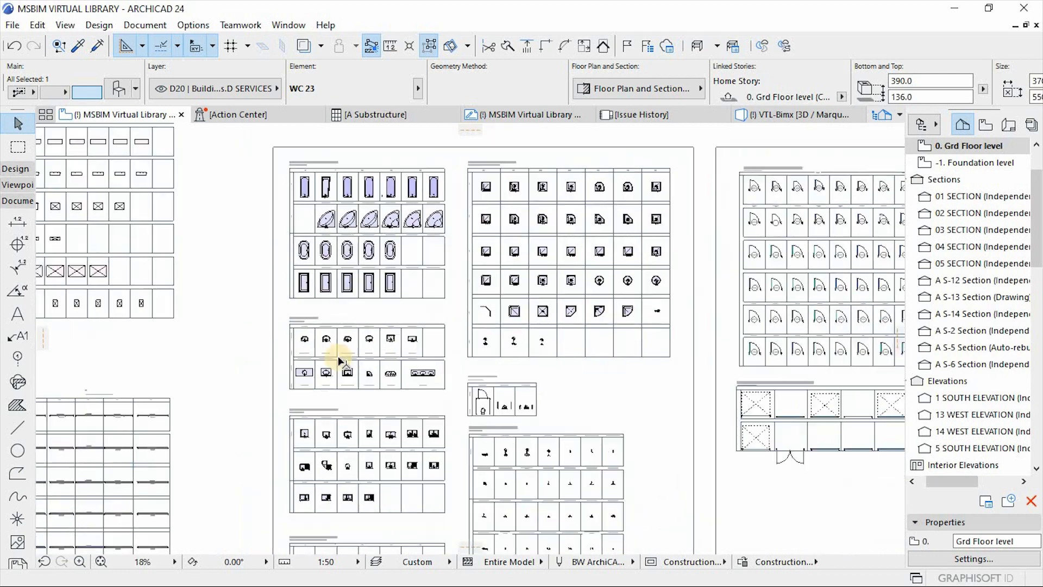
Step: Place a copy of the first basin in the D2020.10 Basins table, Basin 23, on the other side of the copied corner bathtub from the toilet
{"action": "scroll", "coordinate": [350, 370], "scroll_direction": "up", "scroll_amount": 6}
{"action": "scroll", "coordinate": [321, 340], "scroll_direction": "up", "scroll_amount": 3}
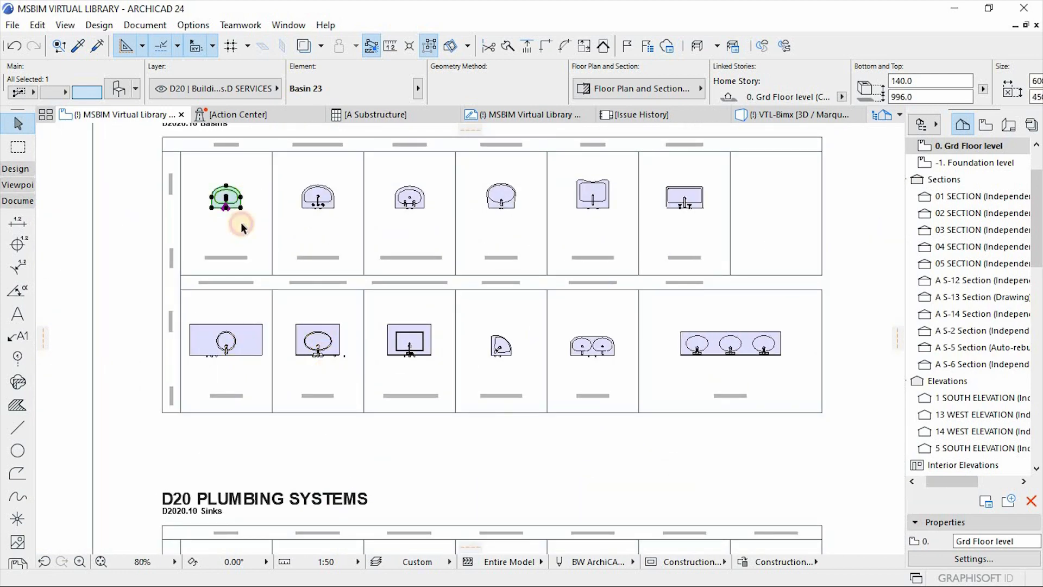
{"action": "key", "text": "ctrl+shift+d"}
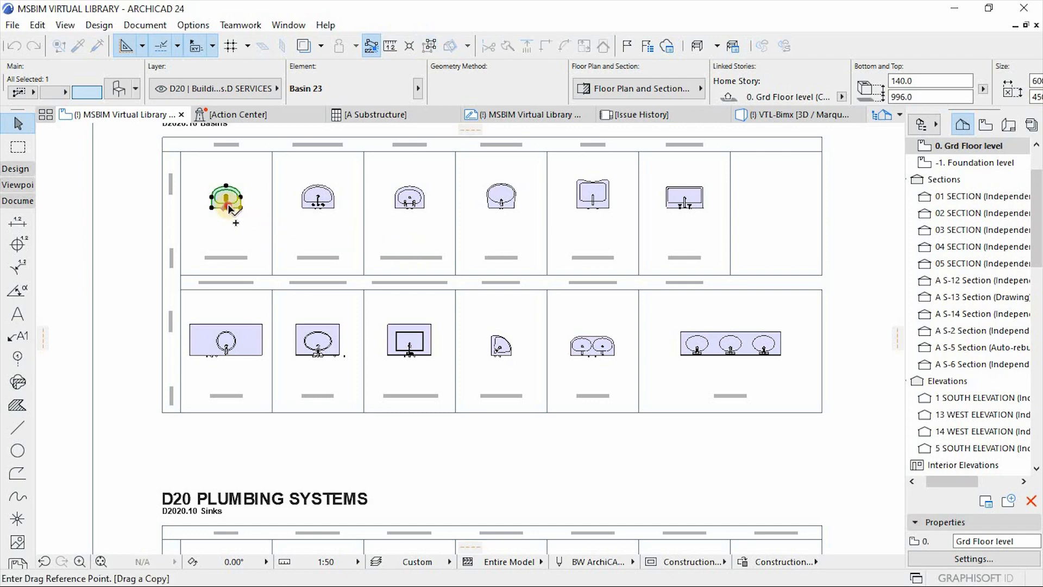
{"action": "left_click", "coordinate": [226, 208]}
{"action": "scroll", "coordinate": [456, 433], "scroll_direction": "down", "scroll_amount": 5}
{"action": "scroll", "coordinate": [456, 433], "scroll_direction": "down", "scroll_amount": 5}
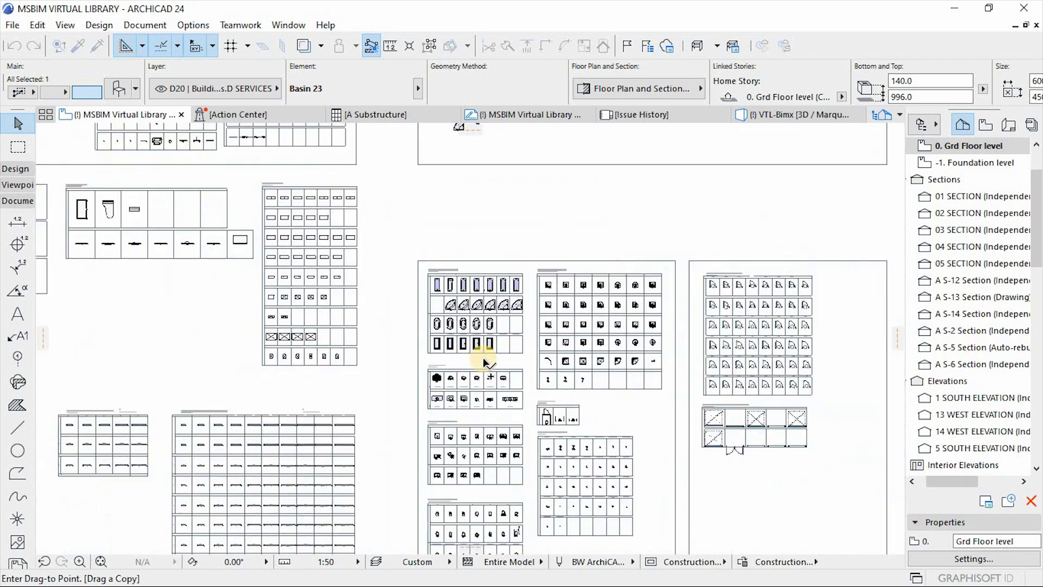
{"action": "scroll", "coordinate": [412, 262], "scroll_direction": "up", "scroll_amount": 5}
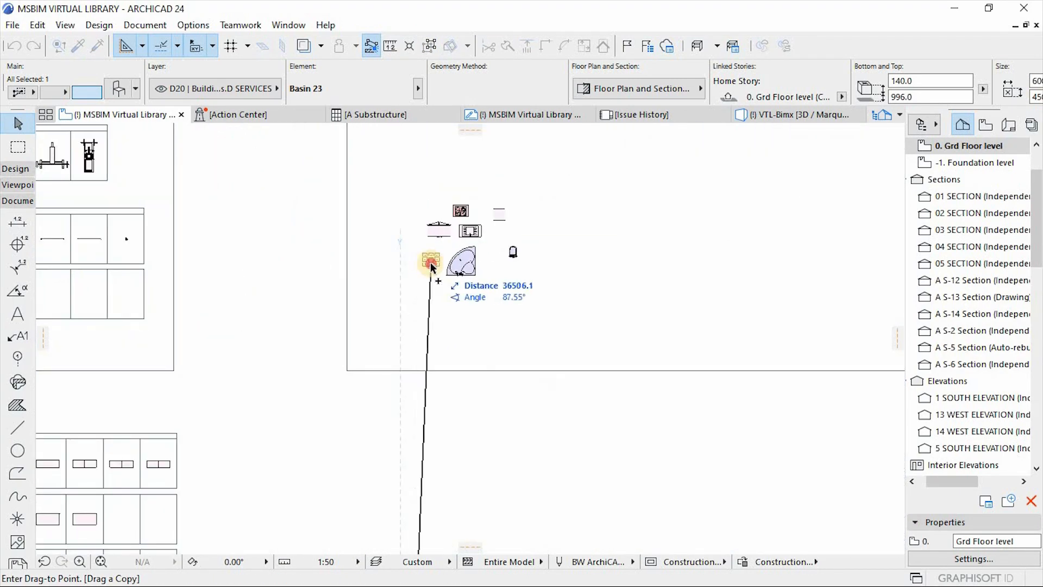
{"action": "left_click", "coordinate": [427, 260]}
{"action": "scroll", "coordinate": [434, 214], "scroll_direction": "up", "scroll_amount": 3}
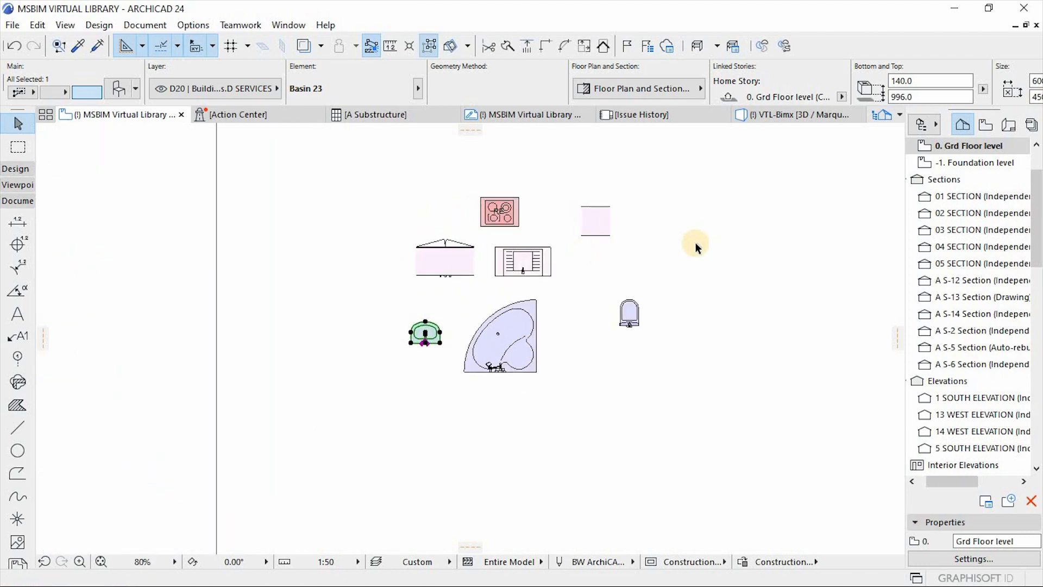
Step: Look through the library sheets for the beds in the E20 FURNISHINGS tables
{"action": "scroll", "coordinate": [614, 244], "scroll_direction": "down", "scroll_amount": 8}
{"action": "scroll", "coordinate": [611, 247], "scroll_direction": "down", "scroll_amount": 4}
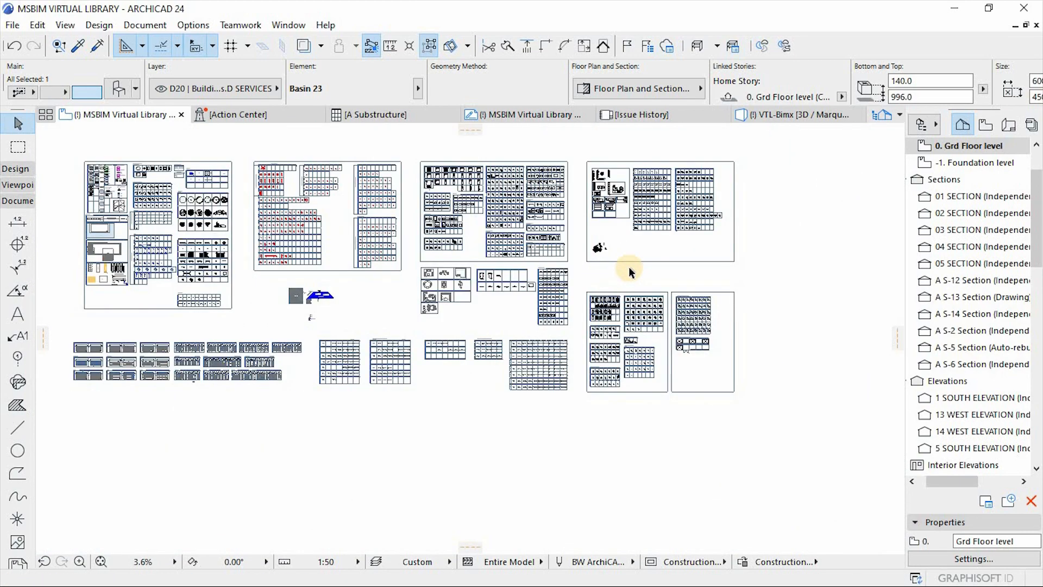
{"action": "scroll", "coordinate": [396, 234], "scroll_direction": "up", "scroll_amount": 2}
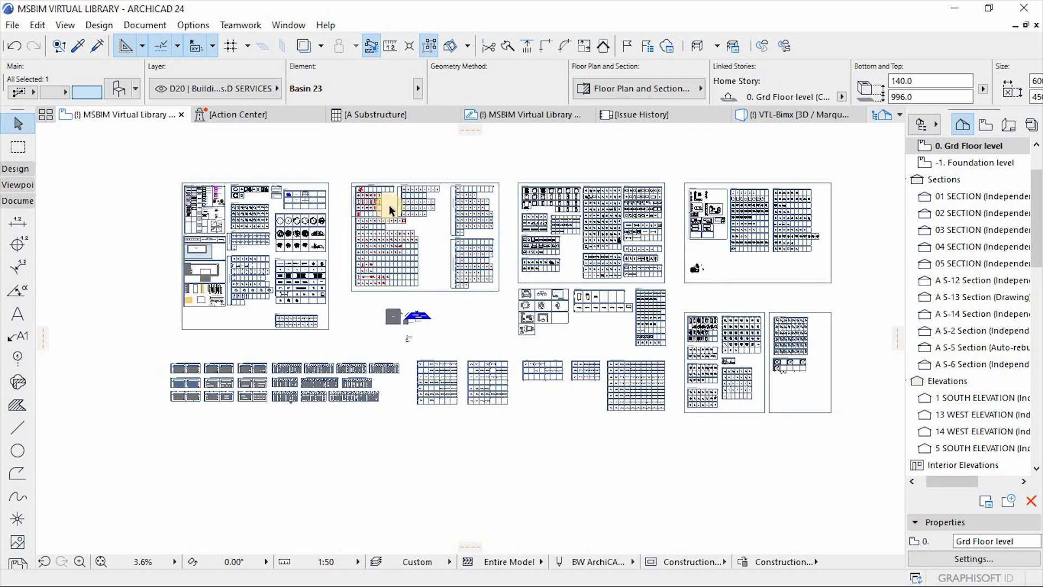
{"action": "scroll", "coordinate": [408, 232], "scroll_direction": "up", "scroll_amount": 5}
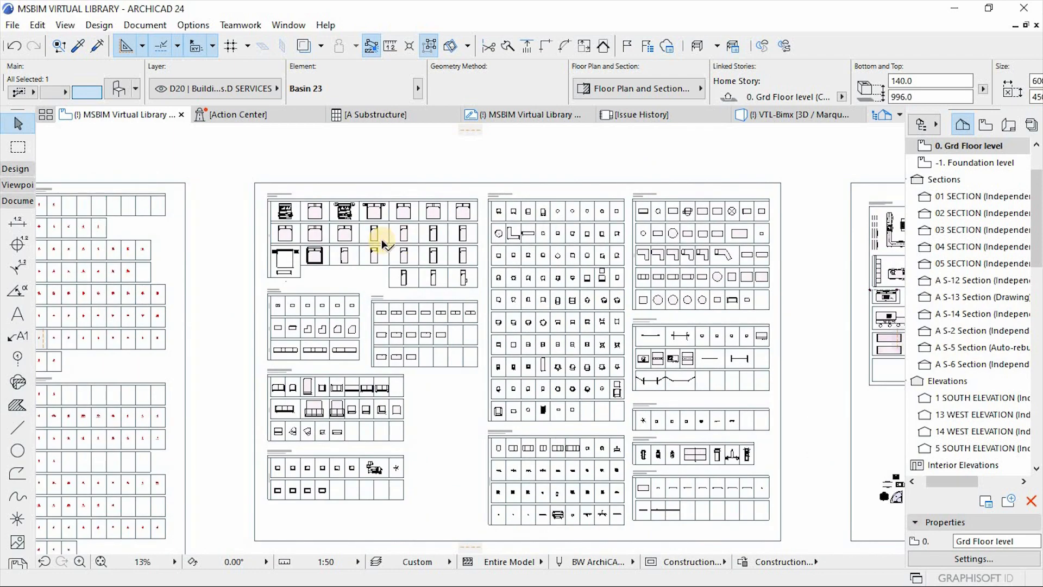
{"action": "scroll", "coordinate": [261, 160], "scroll_direction": "up", "scroll_amount": 2}
{"action": "scroll", "coordinate": [260, 160], "scroll_direction": "up", "scroll_amount": 3}
{"action": "scroll", "coordinate": [332, 215], "scroll_direction": "up", "scroll_amount": 1}
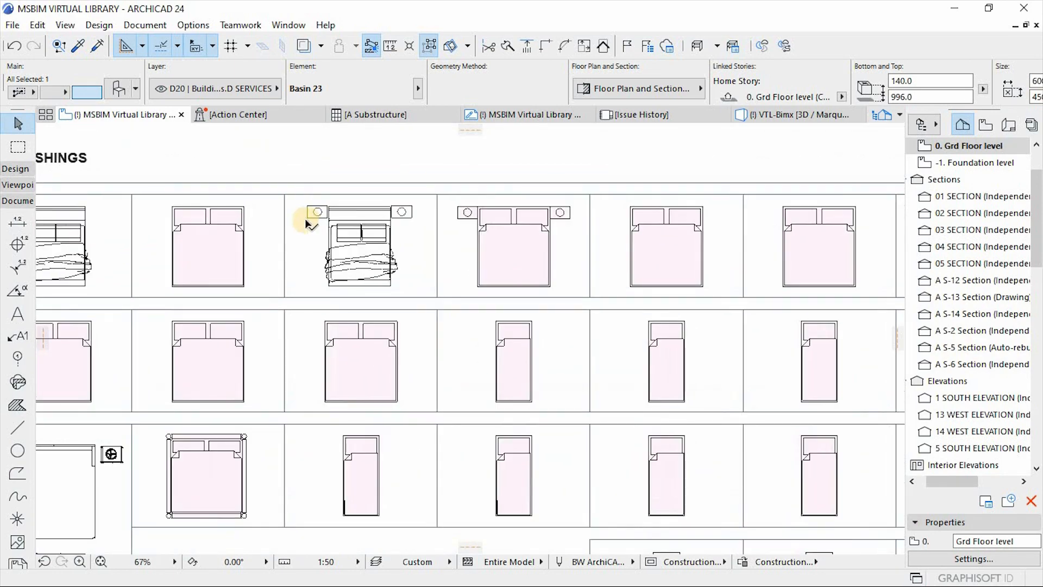
{"action": "scroll", "coordinate": [433, 238], "scroll_direction": "up", "scroll_amount": 2}
{"action": "scroll", "coordinate": [434, 238], "scroll_direction": "up", "scroll_amount": 1}
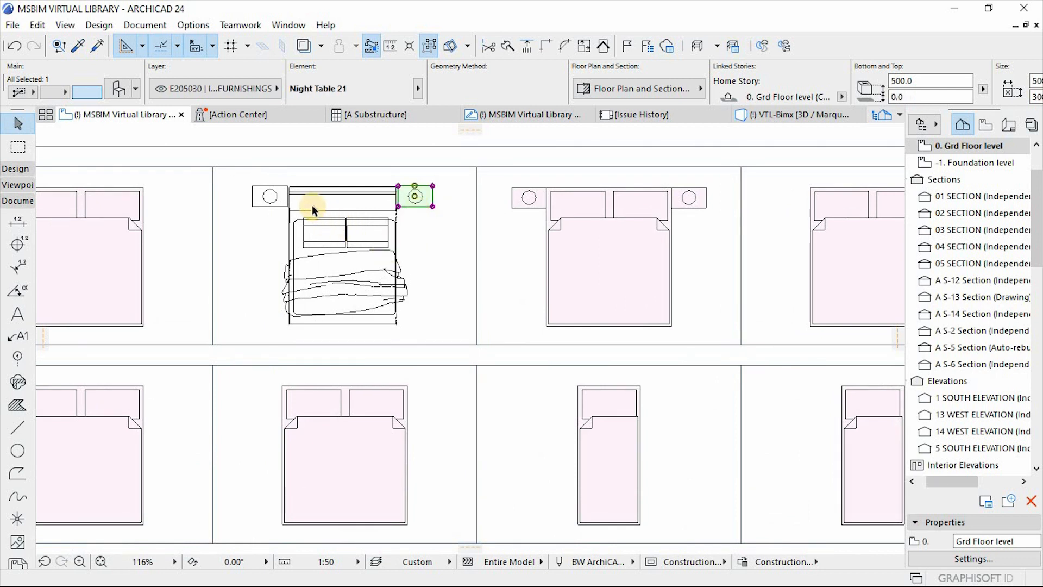
Step: Place a copy of the modern bed with its two night tables and desk lamps beside the collected fixtures, next to the toilet
{"action": "left_click", "coordinate": [277, 199]}
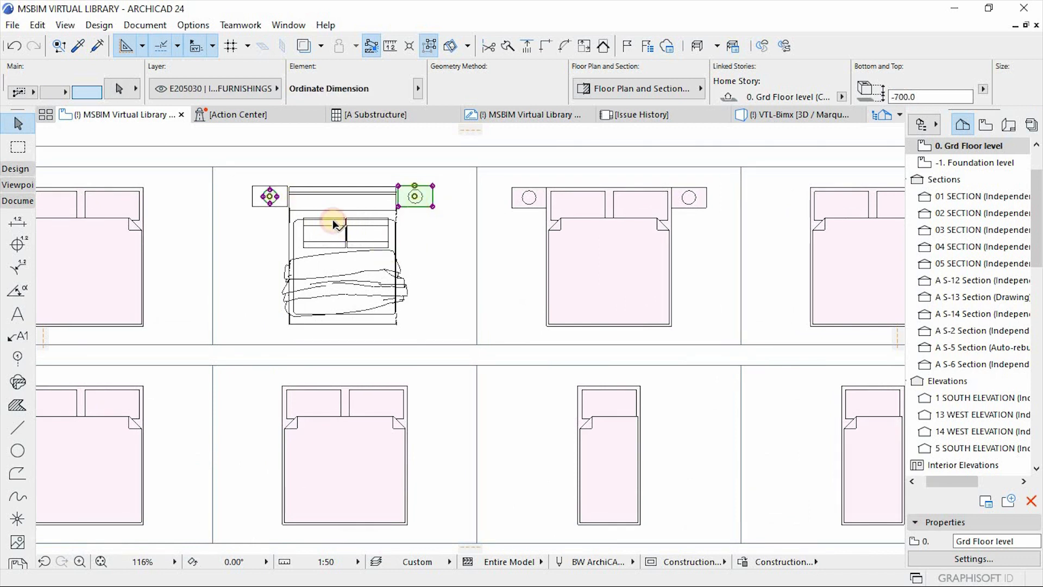
{"action": "left_click", "coordinate": [425, 45]}
{"action": "key", "text": "ctrl+shift+d"}
{"action": "left_click", "coordinate": [365, 245]}
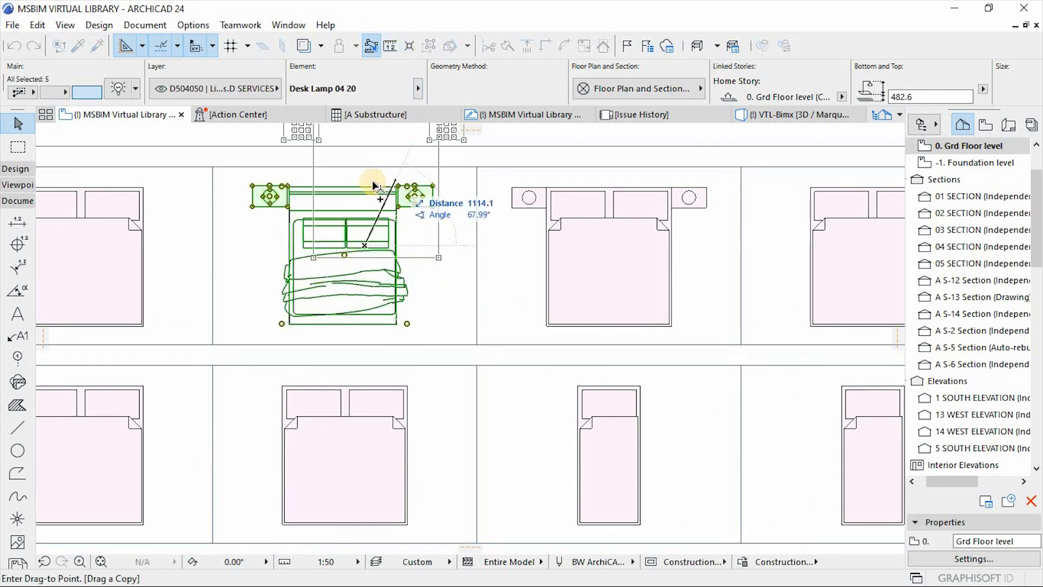
{"action": "scroll", "coordinate": [373, 185], "scroll_direction": "down", "scroll_amount": 6}
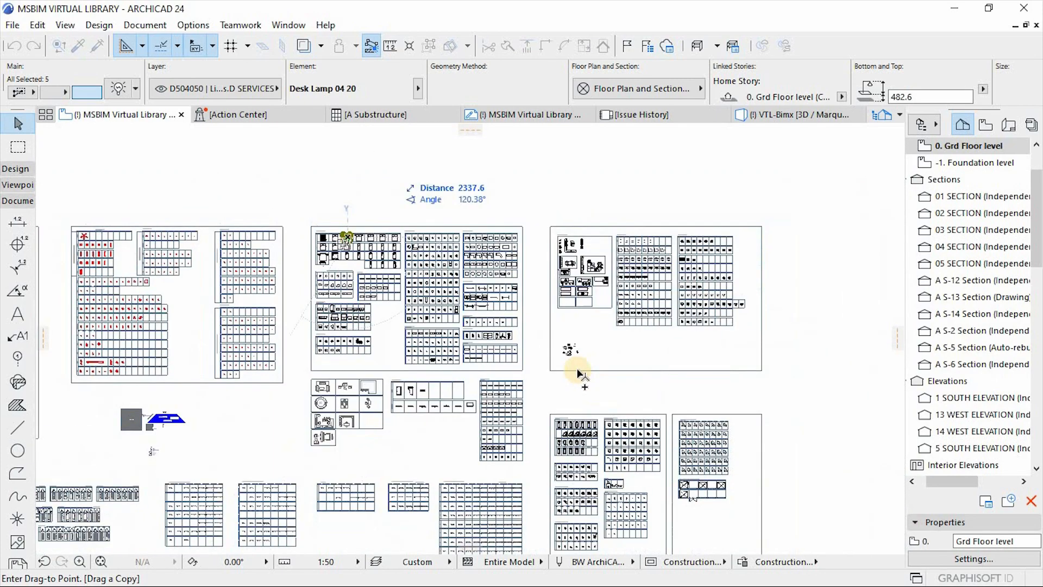
{"action": "scroll", "coordinate": [580, 355], "scroll_direction": "up", "scroll_amount": 5}
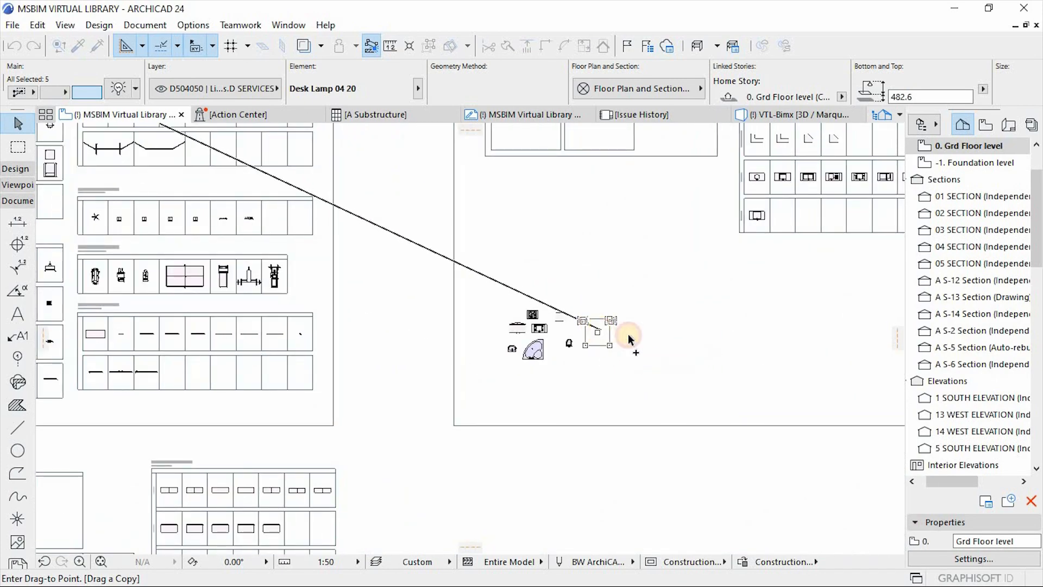
{"action": "left_click", "coordinate": [628, 338]}
Step: Examine the E2050.30 Cabinets table and the neighbouring smaller storage and sofa tables of E20 FURNISHINGS
{"action": "scroll", "coordinate": [664, 345], "scroll_direction": "down", "scroll_amount": 6}
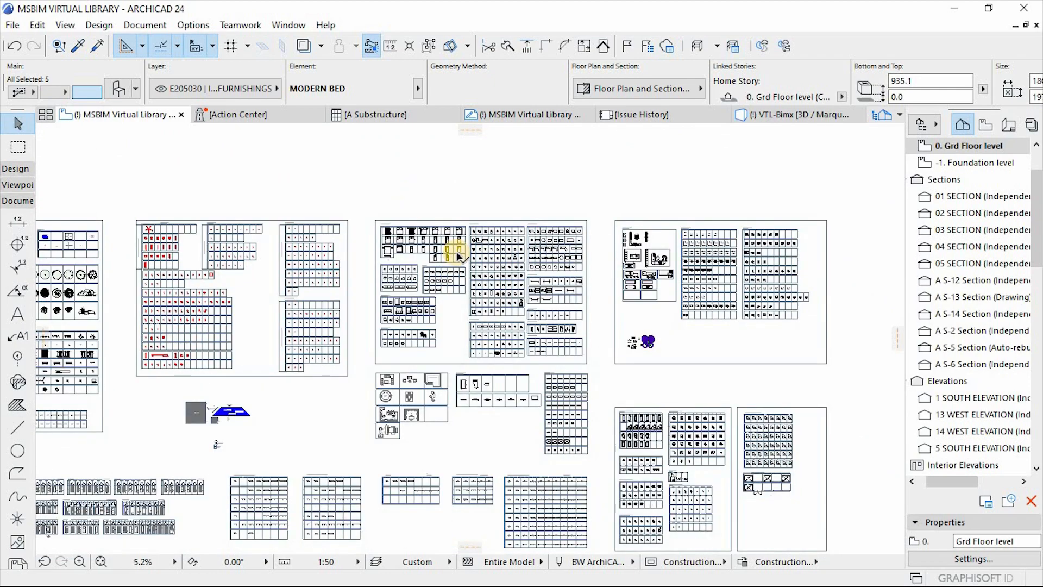
{"action": "scroll", "coordinate": [458, 255], "scroll_direction": "up", "scroll_amount": 5}
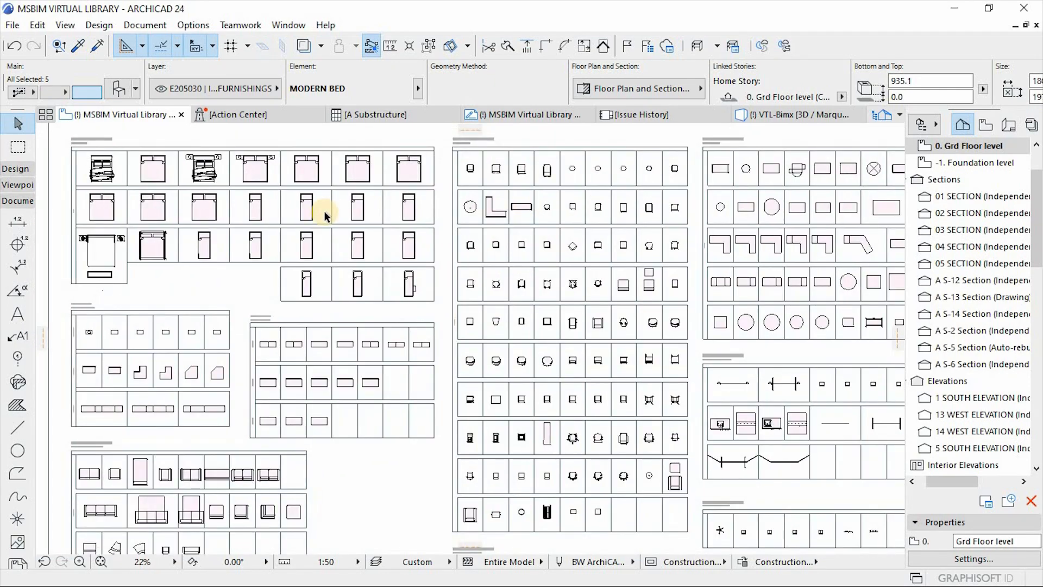
{"action": "scroll", "coordinate": [324, 216], "scroll_direction": "up", "scroll_amount": 7}
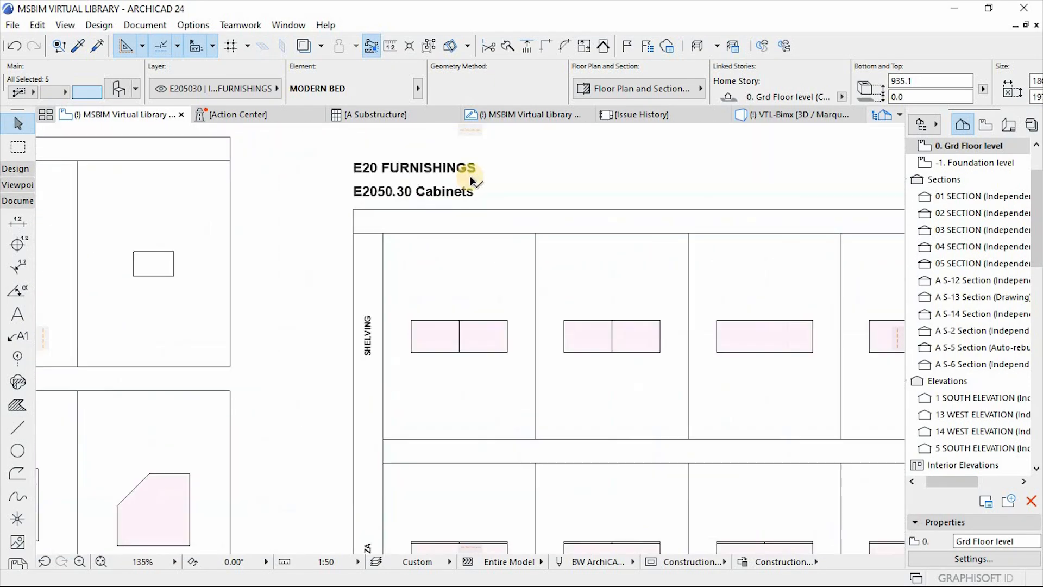
{"action": "scroll", "coordinate": [548, 206], "scroll_direction": "down", "scroll_amount": 1}
{"action": "scroll", "coordinate": [221, 182], "scroll_direction": "down", "scroll_amount": 3}
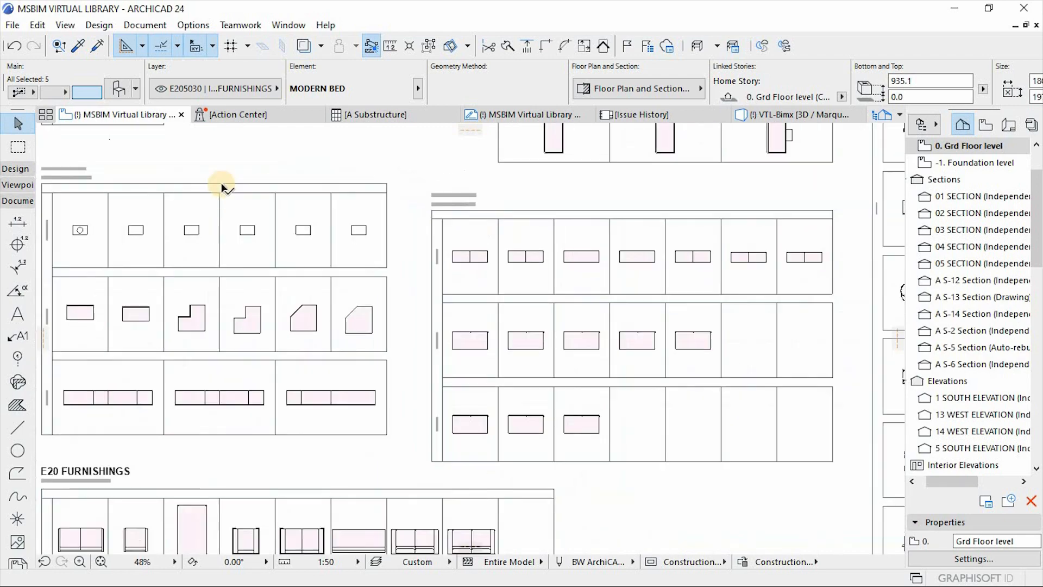
{"action": "scroll", "coordinate": [70, 174], "scroll_direction": "up", "scroll_amount": 3}
{"action": "scroll", "coordinate": [262, 223], "scroll_direction": "down", "scroll_amount": 3}
{"action": "scroll", "coordinate": [249, 380], "scroll_direction": "down", "scroll_amount": 3}
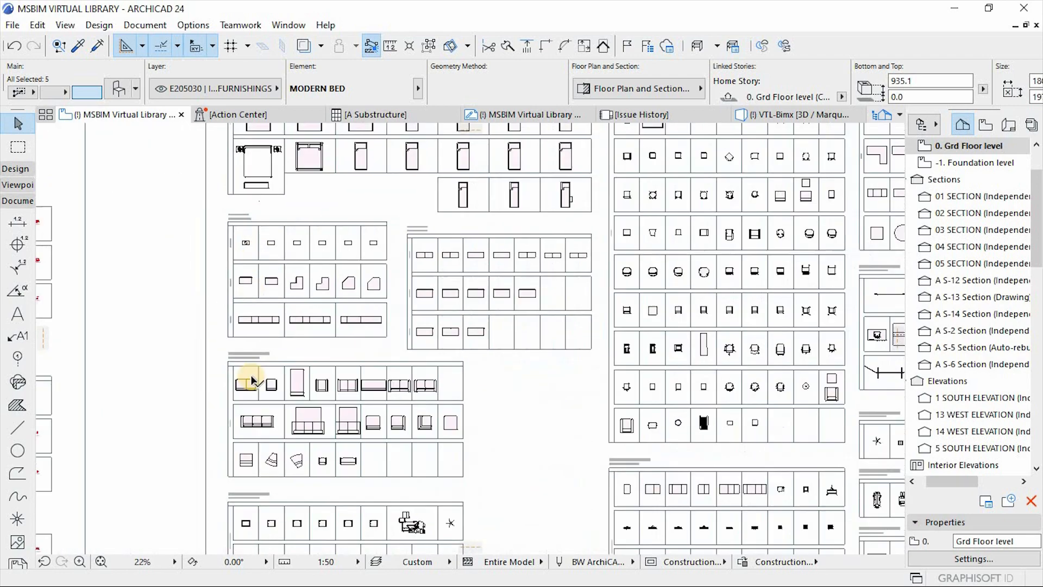
{"action": "scroll", "coordinate": [249, 379], "scroll_direction": "up", "scroll_amount": 4}
{"action": "scroll", "coordinate": [274, 327], "scroll_direction": "down", "scroll_amount": 3}
{"action": "scroll", "coordinate": [216, 396], "scroll_direction": "down", "scroll_amount": 2}
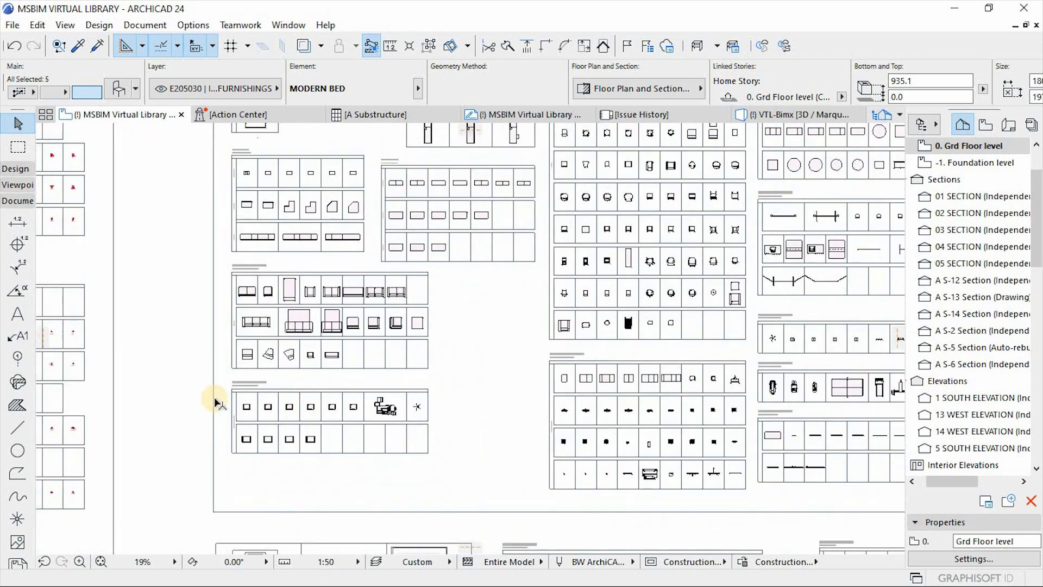
Step: Examine the remaining E20 FURNISHINGS tables, including the chair and table collections
{"action": "scroll", "coordinate": [211, 377], "scroll_direction": "up", "scroll_amount": 4}
{"action": "scroll", "coordinate": [211, 377], "scroll_direction": "down", "scroll_amount": 2}
{"action": "scroll", "coordinate": [507, 354], "scroll_direction": "down", "scroll_amount": 2}
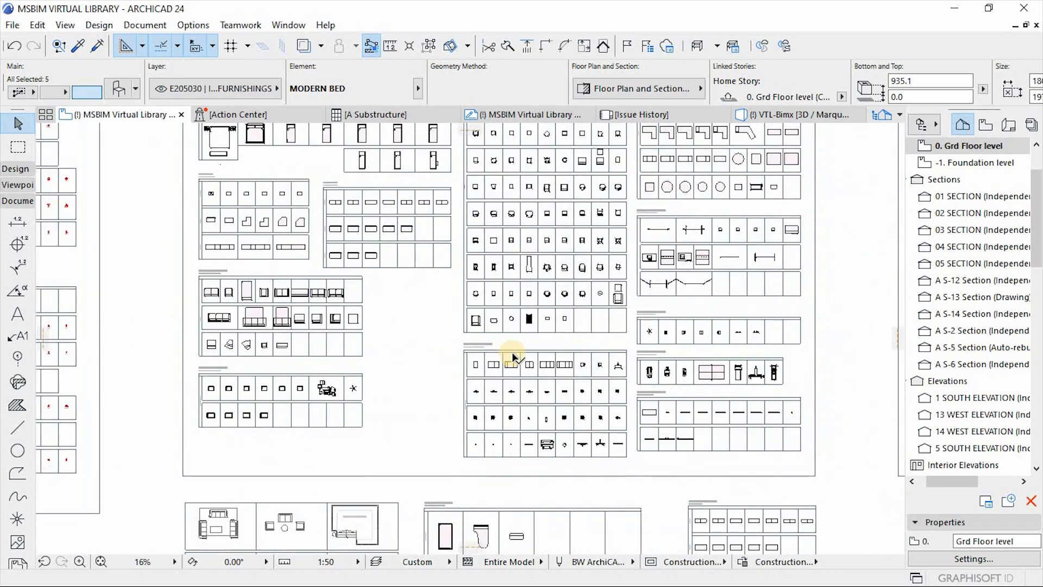
{"action": "scroll", "coordinate": [309, 263], "scroll_direction": "up", "scroll_amount": 4}
{"action": "scroll", "coordinate": [380, 283], "scroll_direction": "down", "scroll_amount": 6}
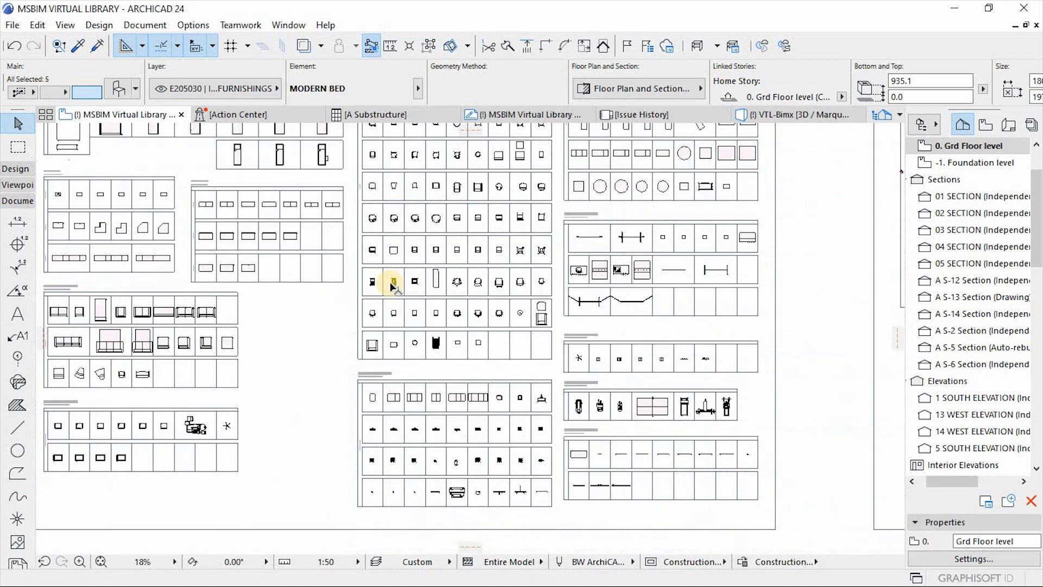
{"action": "scroll", "coordinate": [394, 181], "scroll_direction": "up", "scroll_amount": 5}
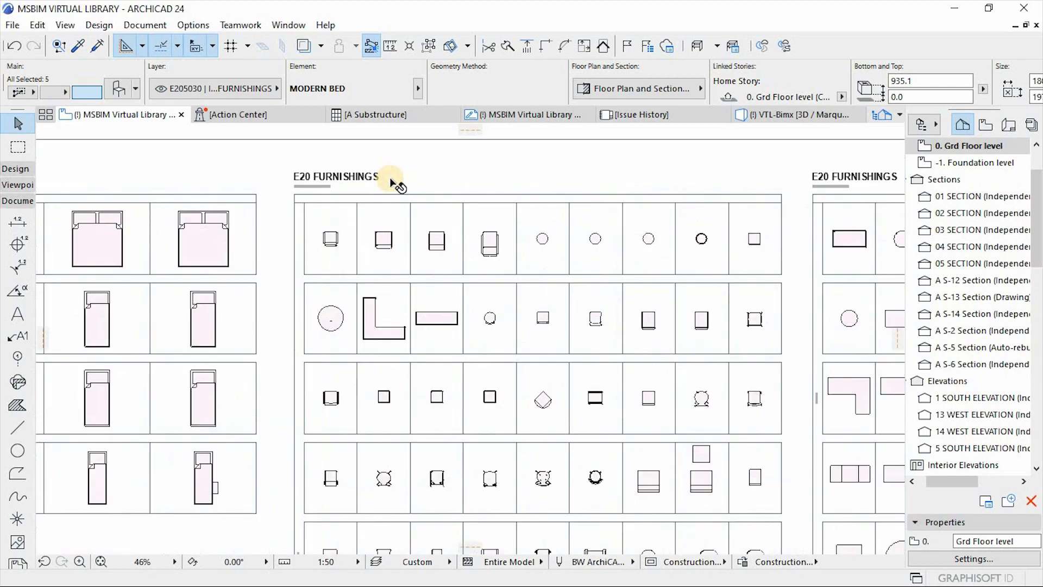
{"action": "scroll", "coordinate": [675, 210], "scroll_direction": "down", "scroll_amount": 3}
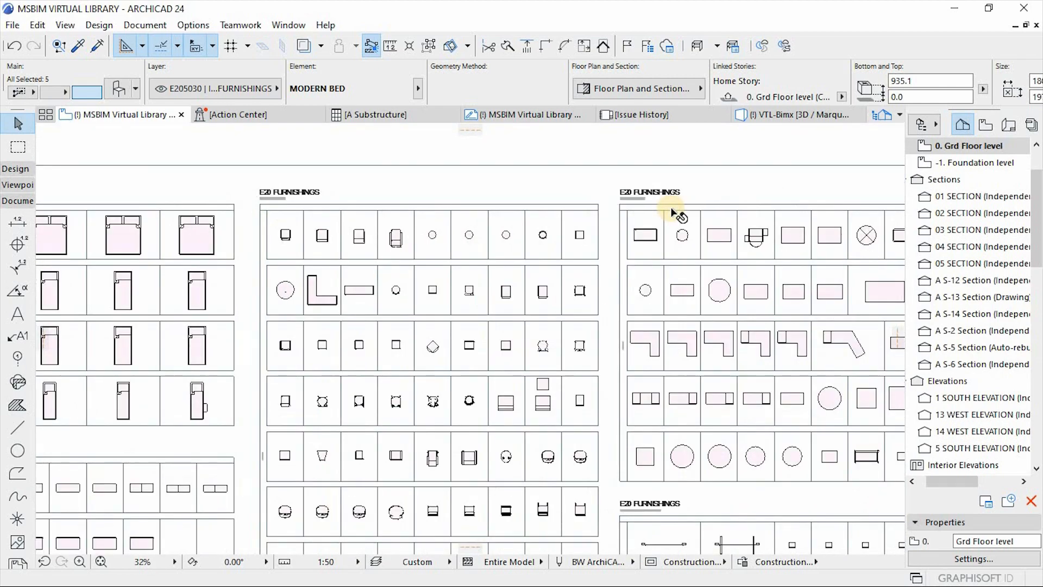
{"action": "scroll", "coordinate": [676, 213], "scroll_direction": "up", "scroll_amount": 4}
{"action": "scroll", "coordinate": [728, 226], "scroll_direction": "down", "scroll_amount": 6}
{"action": "scroll", "coordinate": [728, 226], "scroll_direction": "down", "scroll_amount": 2}
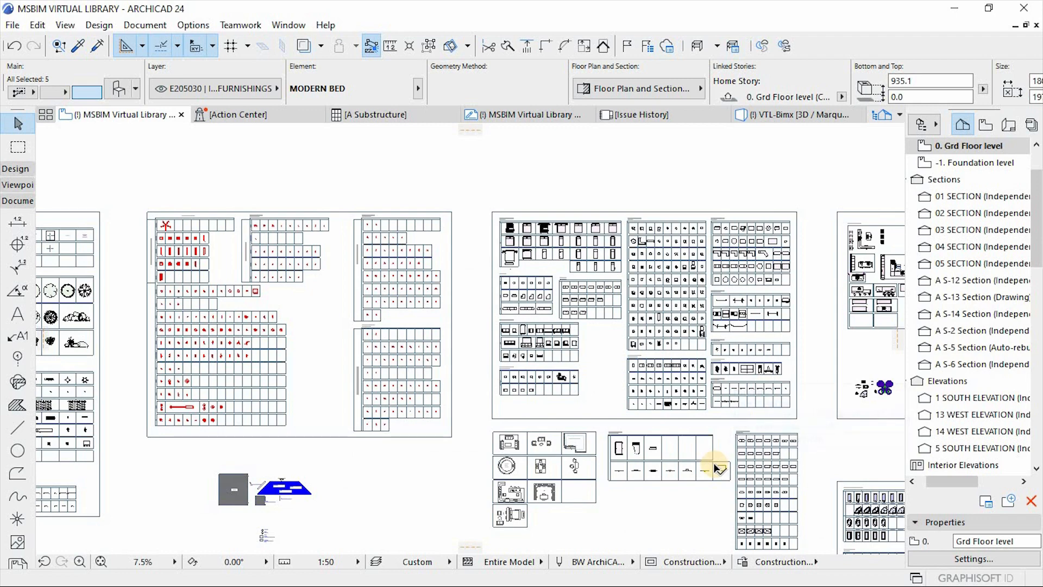
Step: Suspend grouping and place a copy of the WIC layout's two side wardrobe units, Wardrobe Variable 23, beside the dining set layout
{"action": "scroll", "coordinate": [528, 533], "scroll_direction": "up", "scroll_amount": 2}
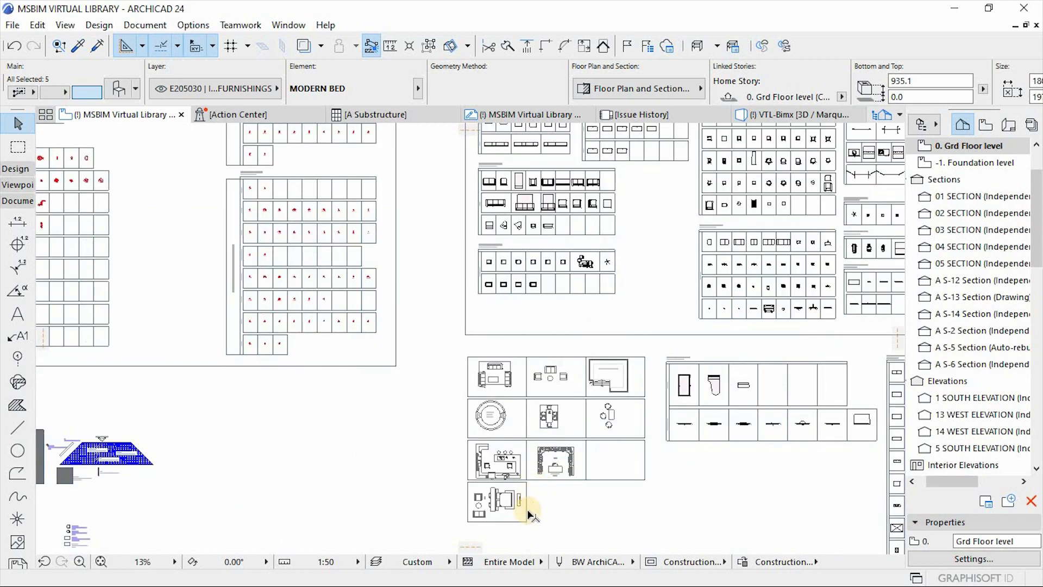
{"action": "scroll", "coordinate": [528, 511], "scroll_direction": "up", "scroll_amount": 3}
{"action": "scroll", "coordinate": [594, 438], "scroll_direction": "up", "scroll_amount": 3}
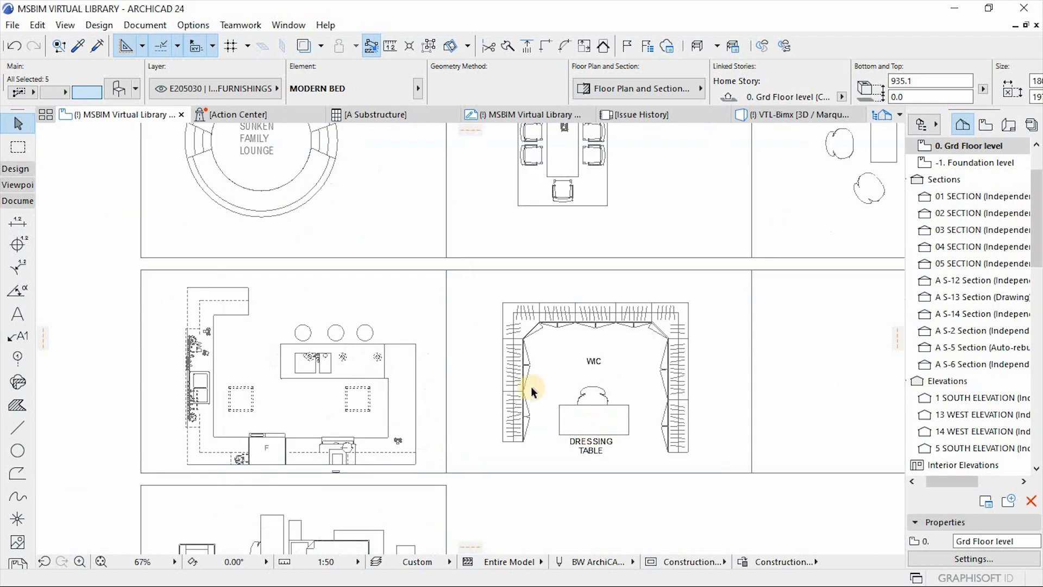
{"action": "key", "text": "ctrl+a"}
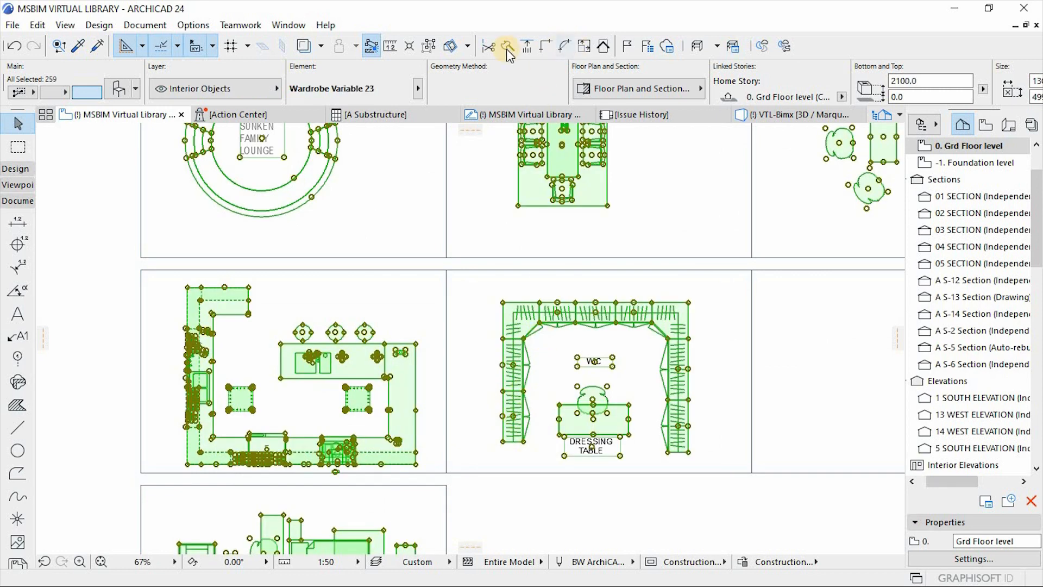
{"action": "left_click", "coordinate": [525, 368]}
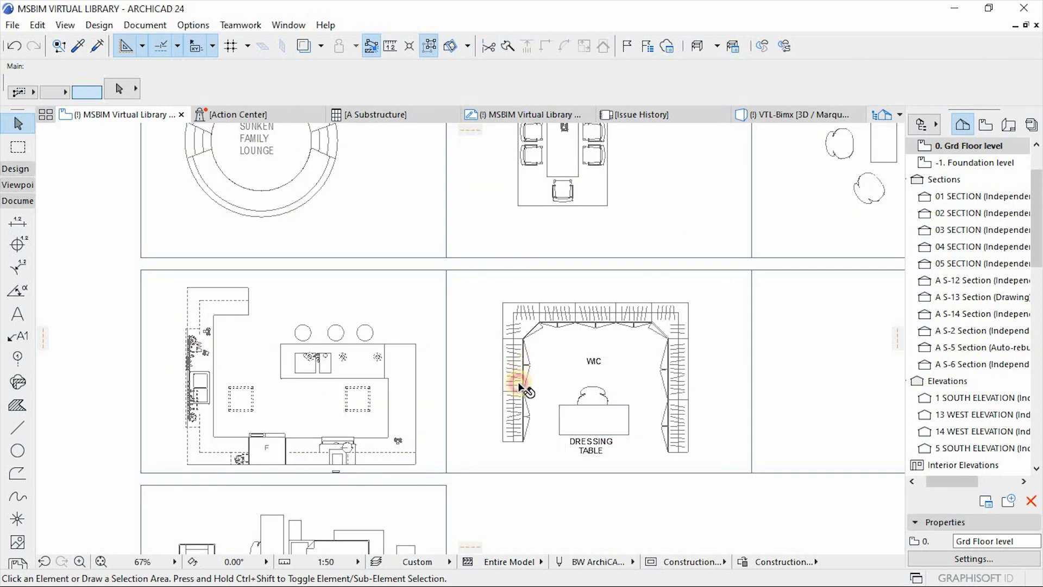
{"action": "left_click", "coordinate": [519, 386]}
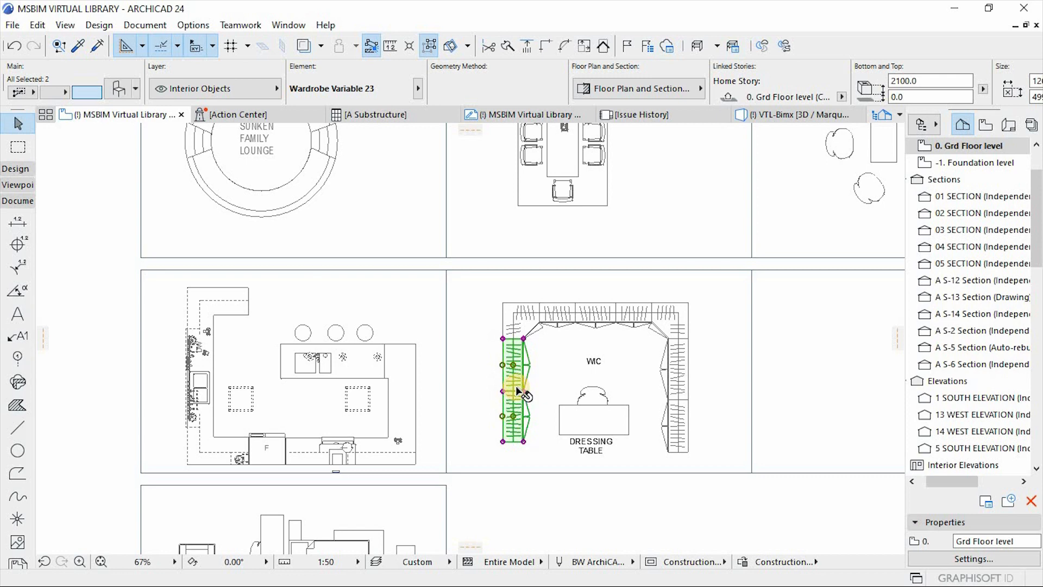
{"action": "key", "text": "ctrl+shift+d"}
{"action": "left_click", "coordinate": [514, 364]}
{"action": "scroll", "coordinate": [310, 370], "scroll_direction": "down", "scroll_amount": 3}
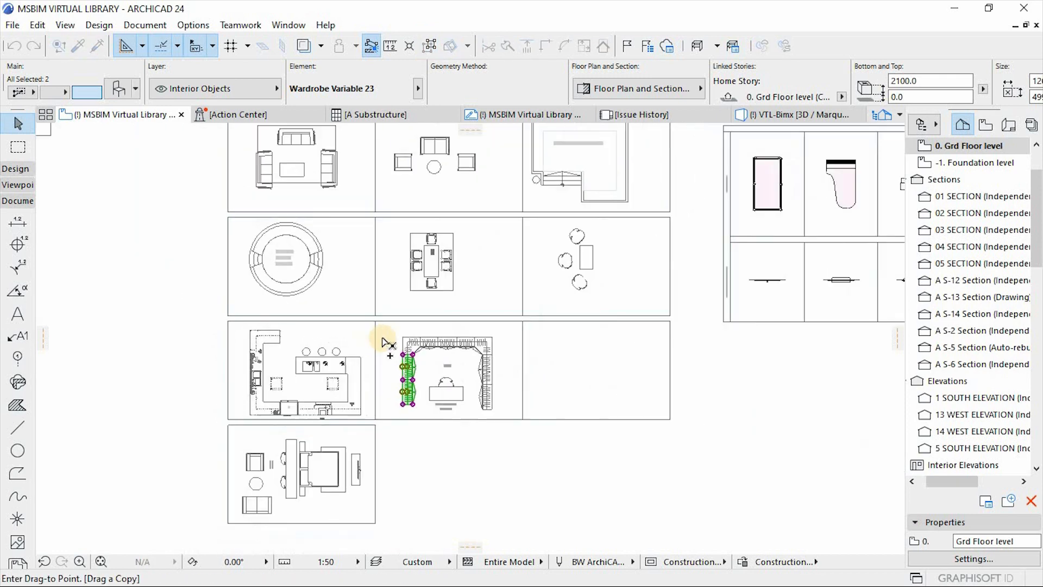
{"action": "scroll", "coordinate": [484, 261], "scroll_direction": "up", "scroll_amount": 3}
{"action": "left_click", "coordinate": [471, 260]}
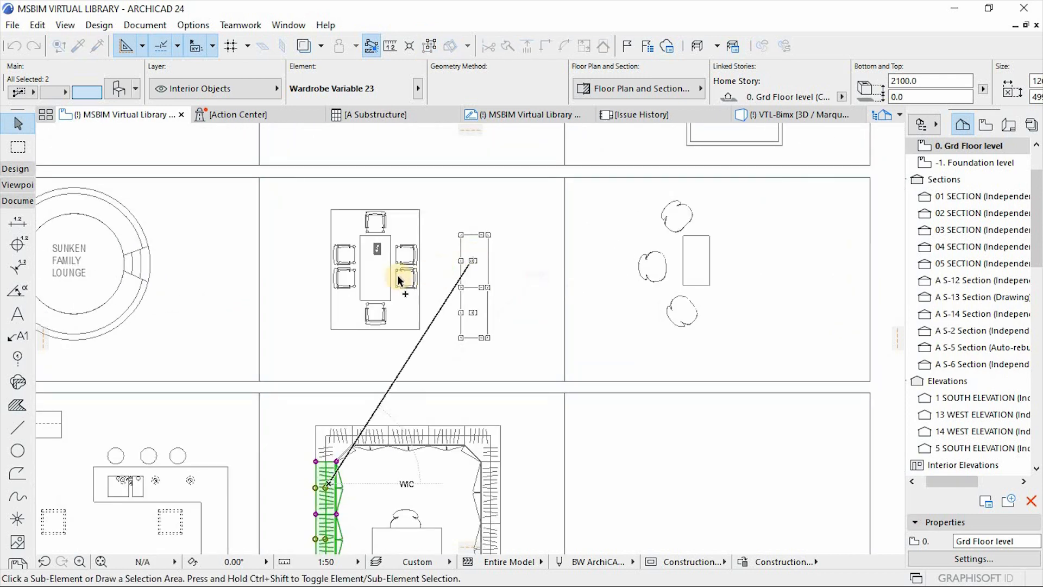
Step: Move the copied pair of wardrobe units to the collected fixtures, just below the toilet
{"action": "key", "text": "ctrl+d"}
{"action": "left_click", "coordinate": [360, 252]}
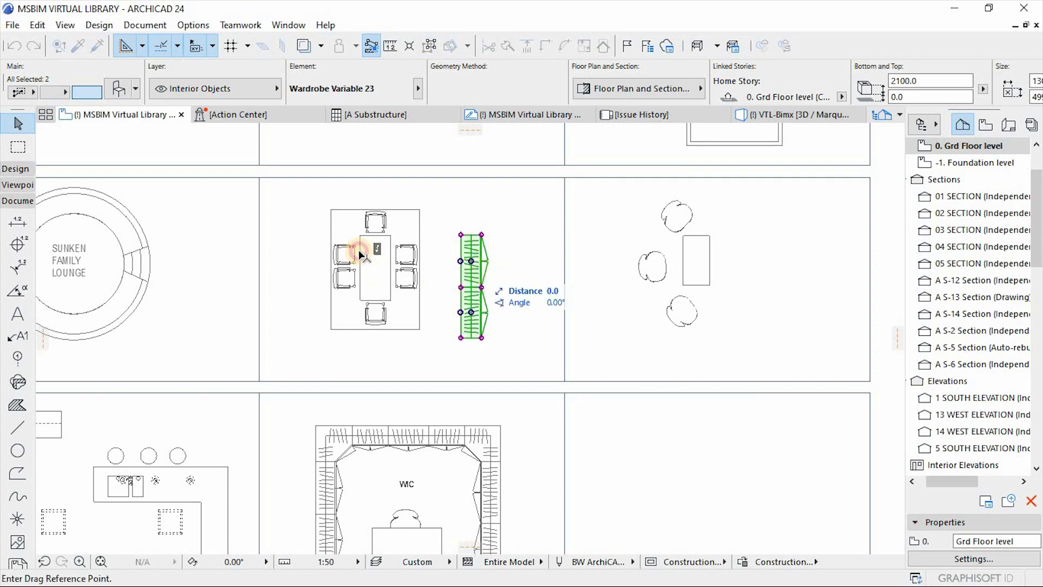
{"action": "scroll", "coordinate": [339, 276], "scroll_direction": "down", "scroll_amount": 12}
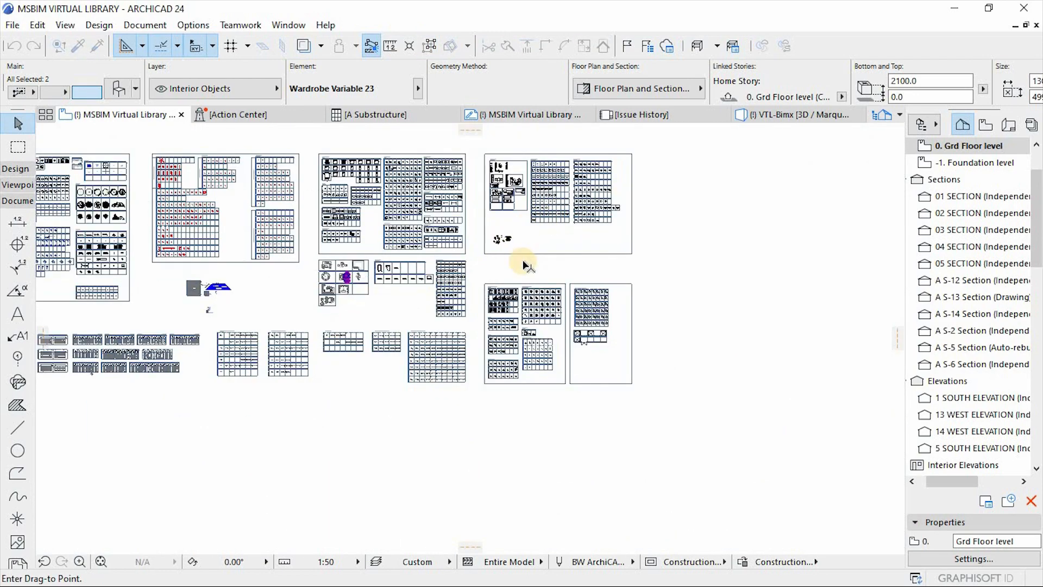
{"action": "scroll", "coordinate": [522, 259], "scroll_direction": "up", "scroll_amount": 10}
{"action": "left_click", "coordinate": [588, 302]}
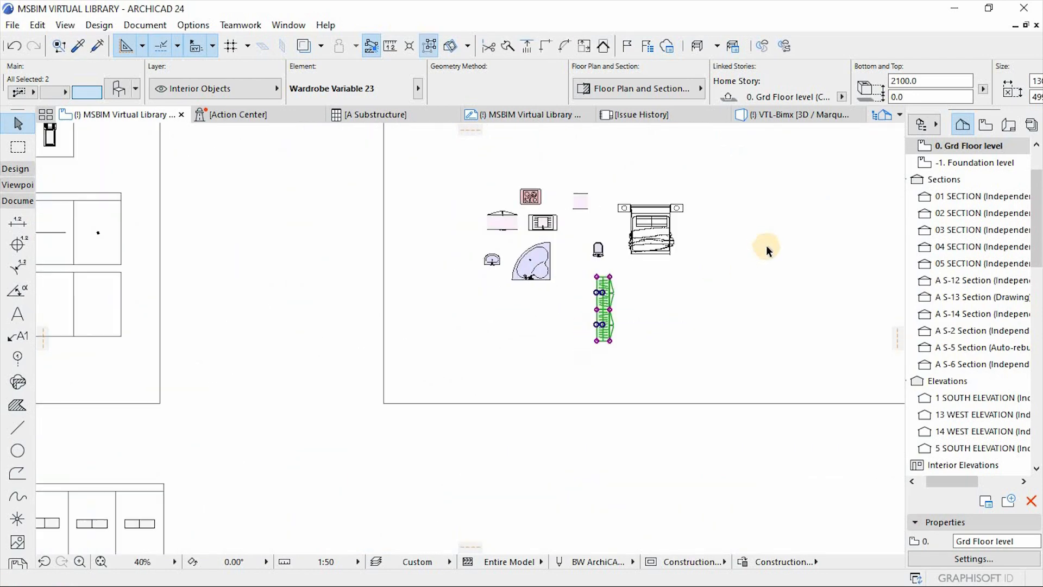
{"action": "scroll", "coordinate": [766, 245], "scroll_direction": "down", "scroll_amount": 10}
{"action": "scroll", "coordinate": [425, 321], "scroll_direction": "up", "scroll_amount": 10}
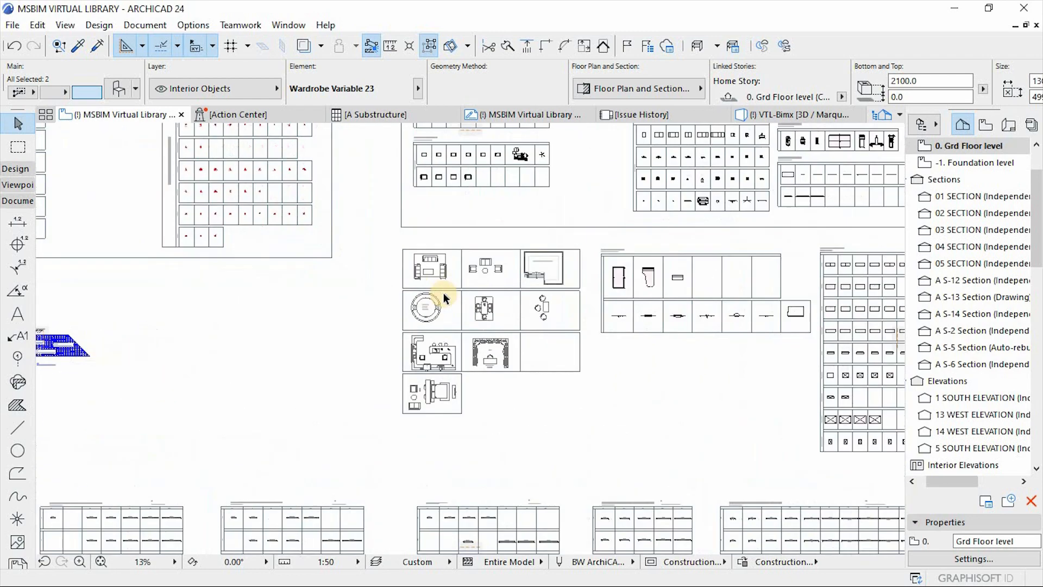
{"action": "left_click", "coordinate": [512, 314]}
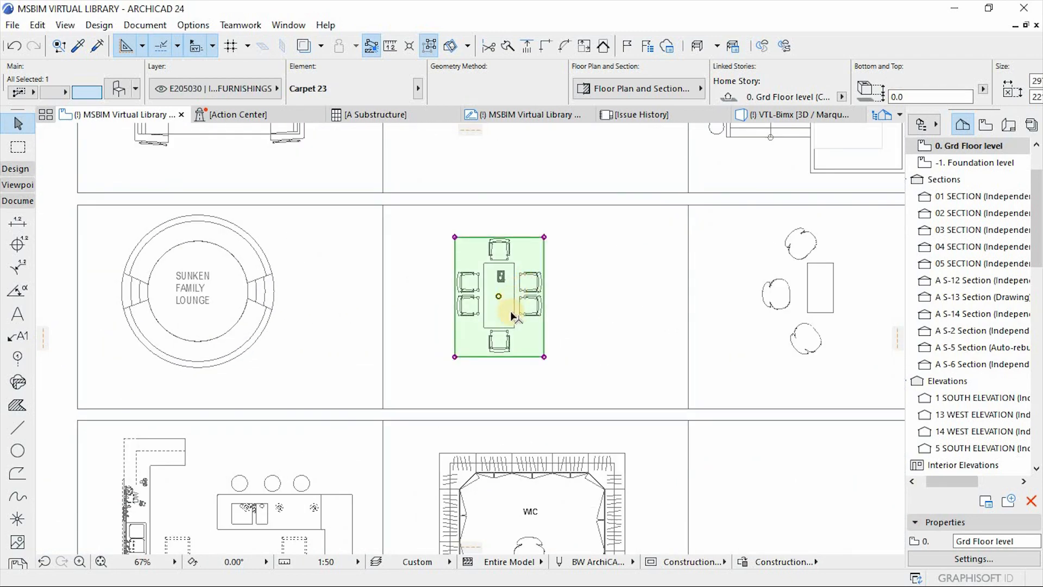
{"action": "left_click", "coordinate": [510, 325], "text": "shift"}
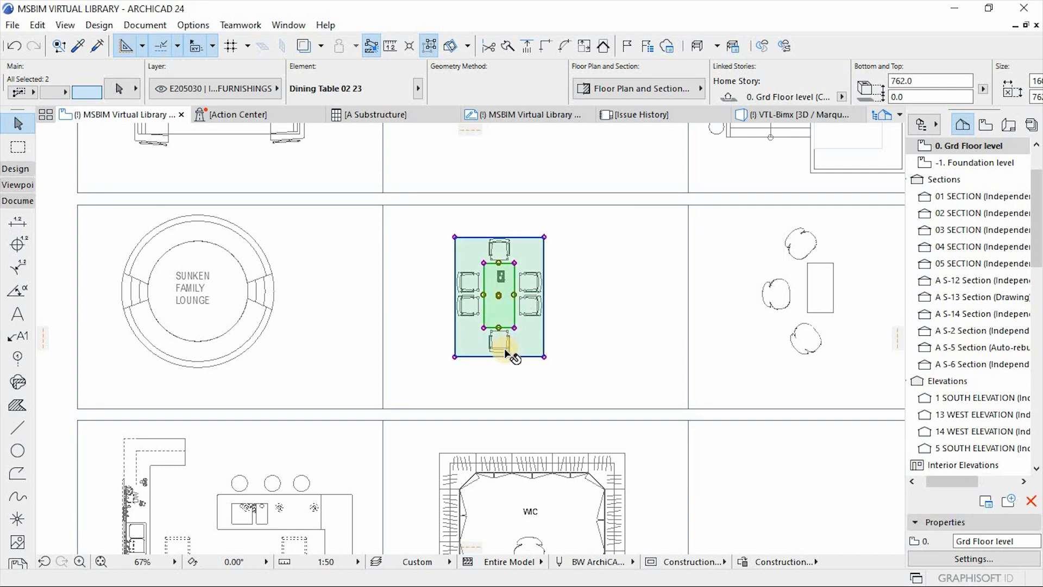
{"action": "left_click", "coordinate": [510, 354], "text": "shift"}
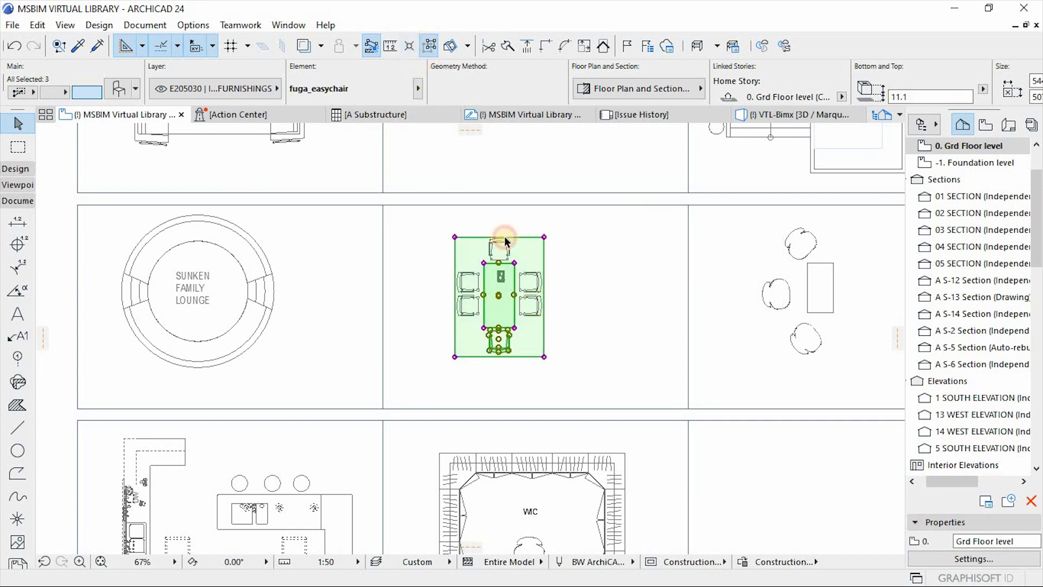
{"action": "key", "text": "ctrl+a"}
{"action": "left_click", "coordinate": [429, 45]}
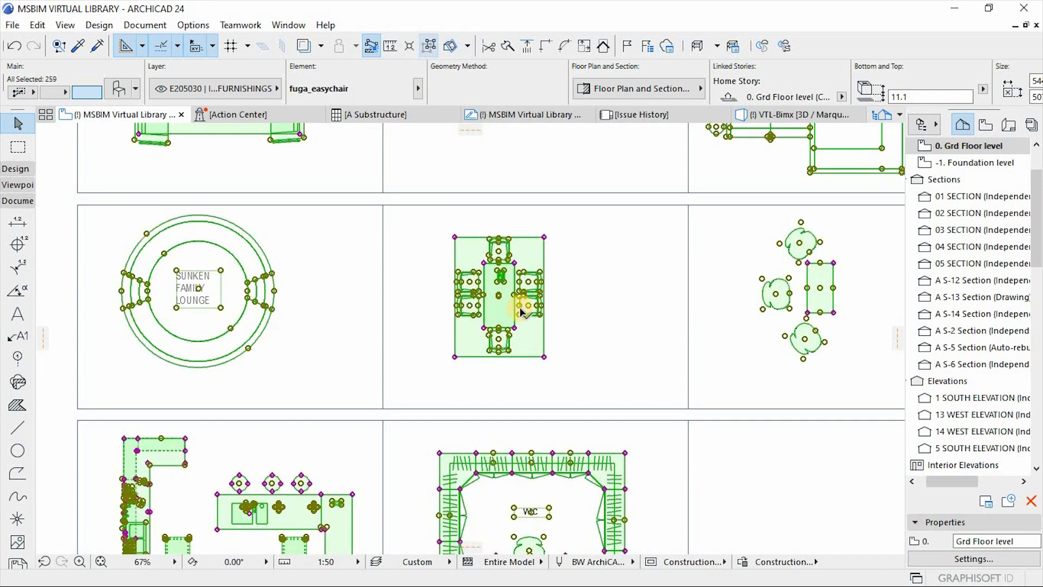
{"action": "left_click", "coordinate": [519, 290]}
Step: Copy the complete six-chair dining set with its carpet to the collected fixtures, just beyond the double bed
{"action": "left_click_drag", "start_coordinate": [576, 228], "coordinate": [442, 379]}
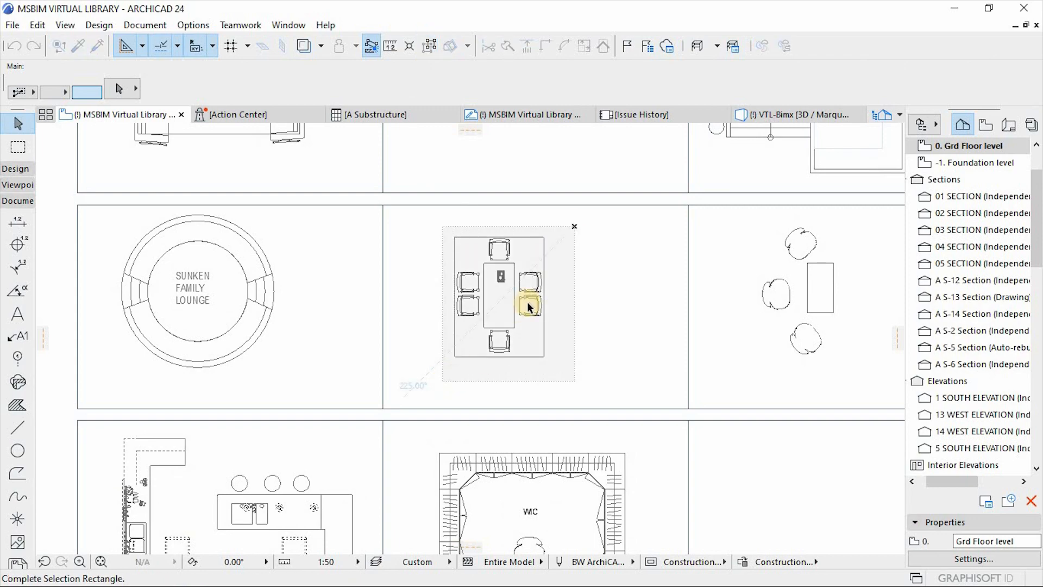
{"action": "key", "text": "ctrl+shift+d"}
{"action": "left_click", "coordinate": [513, 295]}
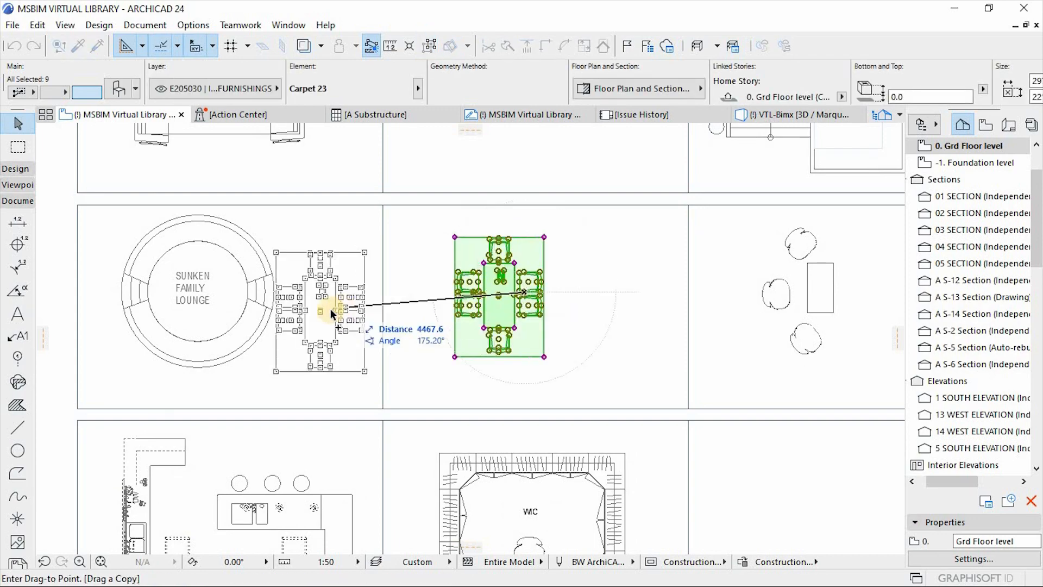
{"action": "scroll", "coordinate": [331, 310], "scroll_direction": "down", "scroll_amount": 10}
{"action": "scroll", "coordinate": [597, 307], "scroll_direction": "up", "scroll_amount": 8}
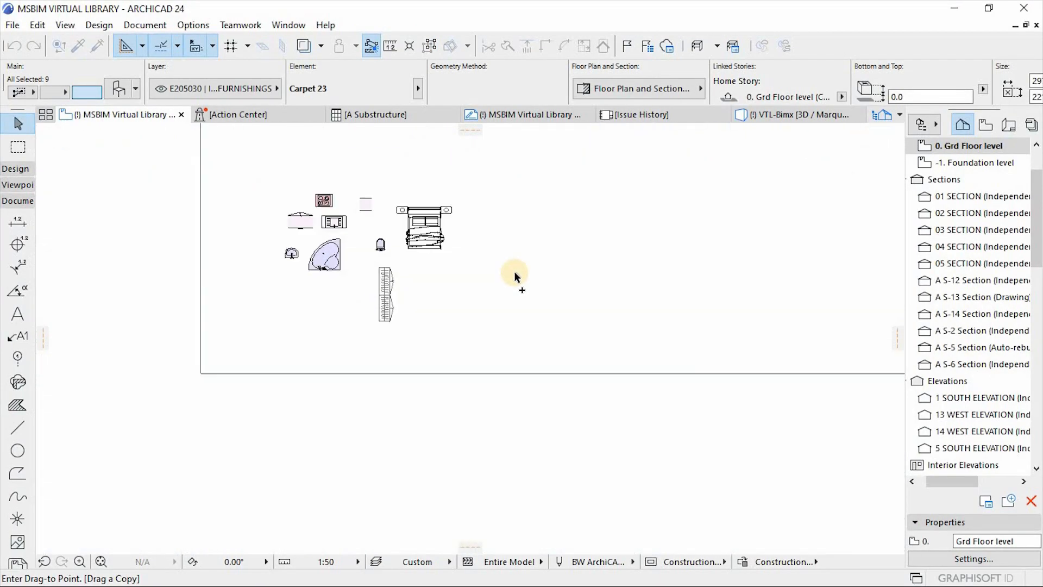
{"action": "left_click", "coordinate": [550, 292]}
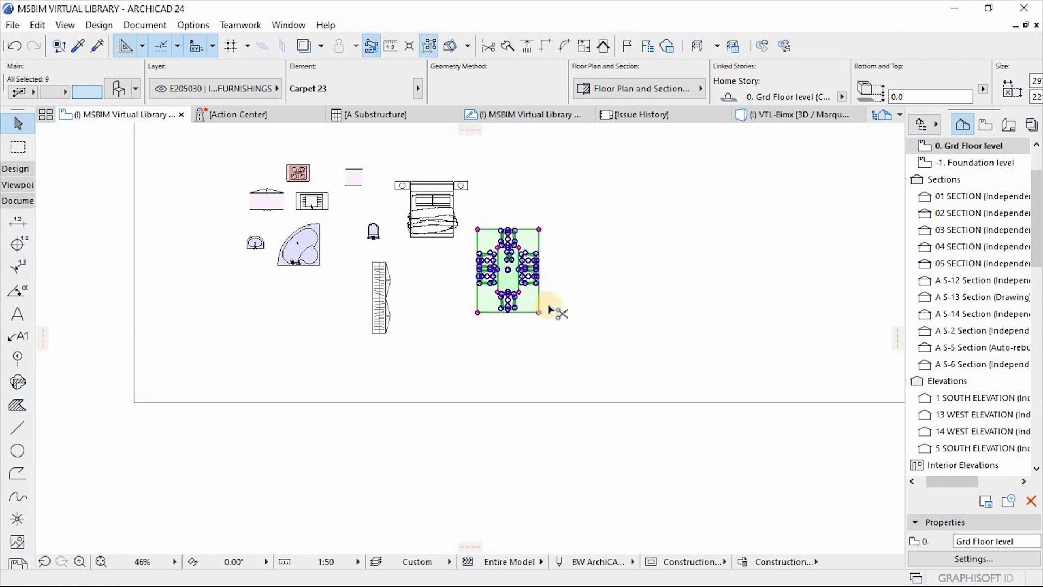
{"action": "left_click", "coordinate": [563, 285]}
{"action": "scroll", "coordinate": [571, 264], "scroll_direction": "down", "scroll_amount": 3}
{"action": "scroll", "coordinate": [532, 246], "scroll_direction": "up", "scroll_amount": 1}
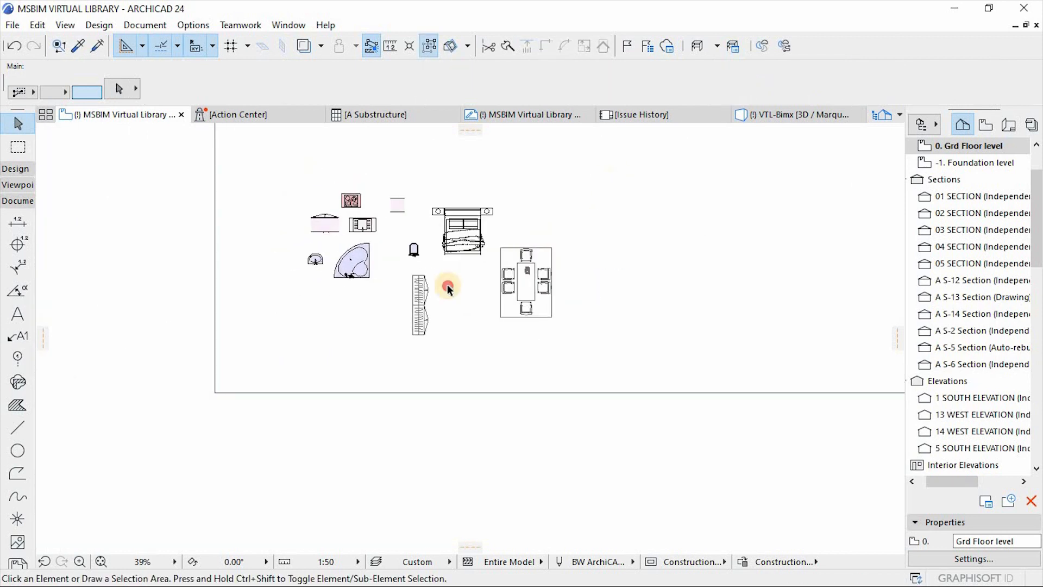
Step: Cut the whole collection of kitchen, bathroom, bedroom and dining furnishings out of the virtual library plan
{"action": "left_click", "coordinate": [617, 178]}
{"action": "left_click", "coordinate": [653, 253]}
{"action": "scroll", "coordinate": [654, 253], "scroll_direction": "down", "scroll_amount": 5}
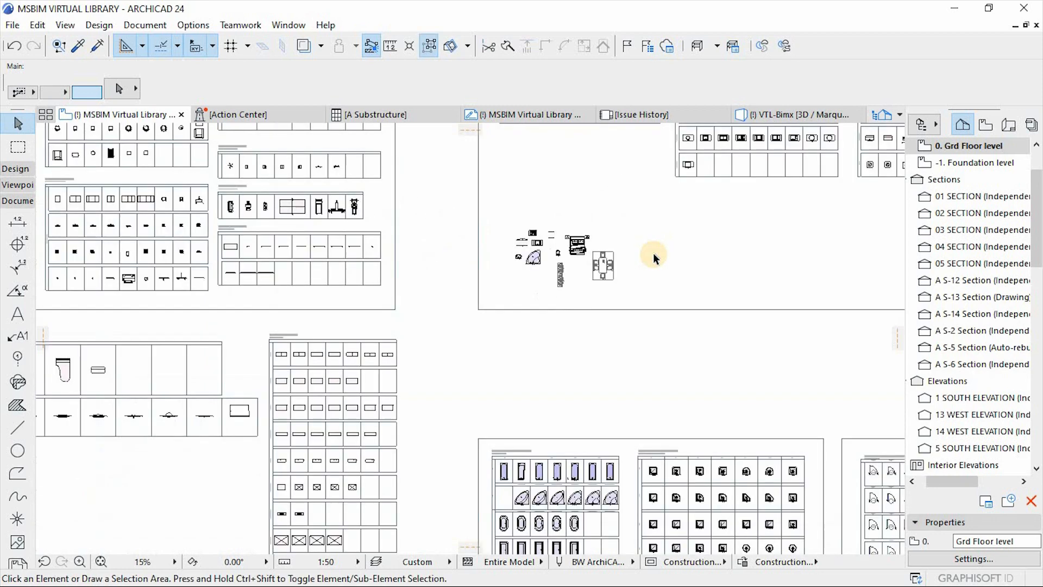
{"action": "scroll", "coordinate": [637, 253], "scroll_direction": "up", "scroll_amount": 4}
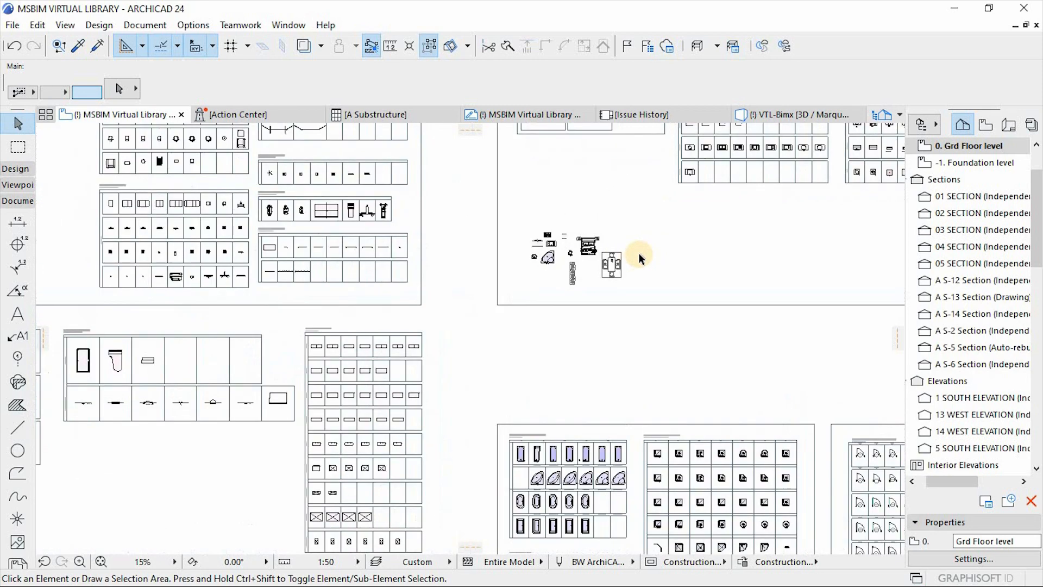
{"action": "scroll", "coordinate": [655, 212], "scroll_direction": "up", "scroll_amount": 1}
{"action": "left_click", "coordinate": [715, 186]}
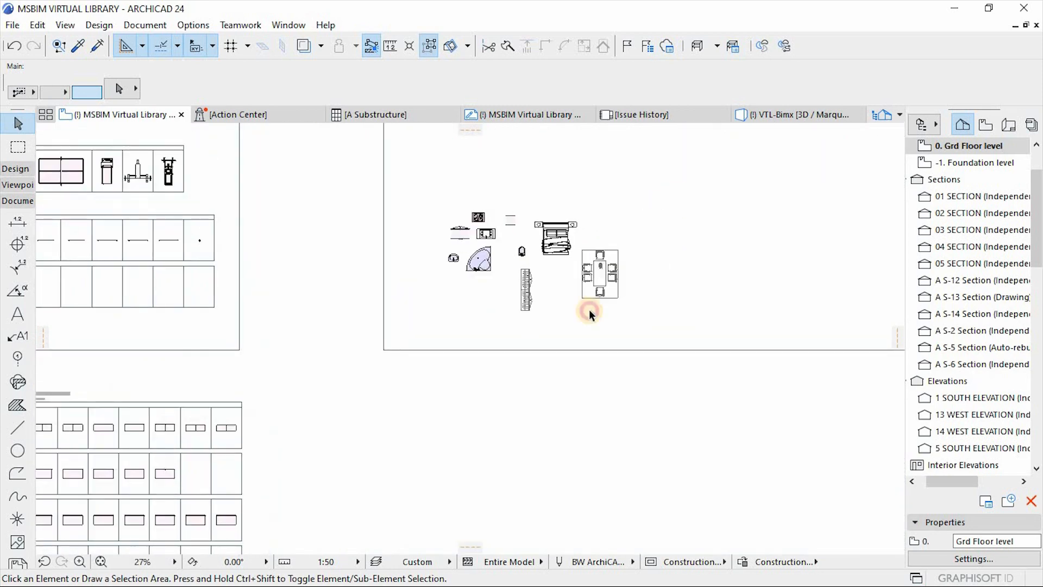
{"action": "left_click", "coordinate": [419, 328]}
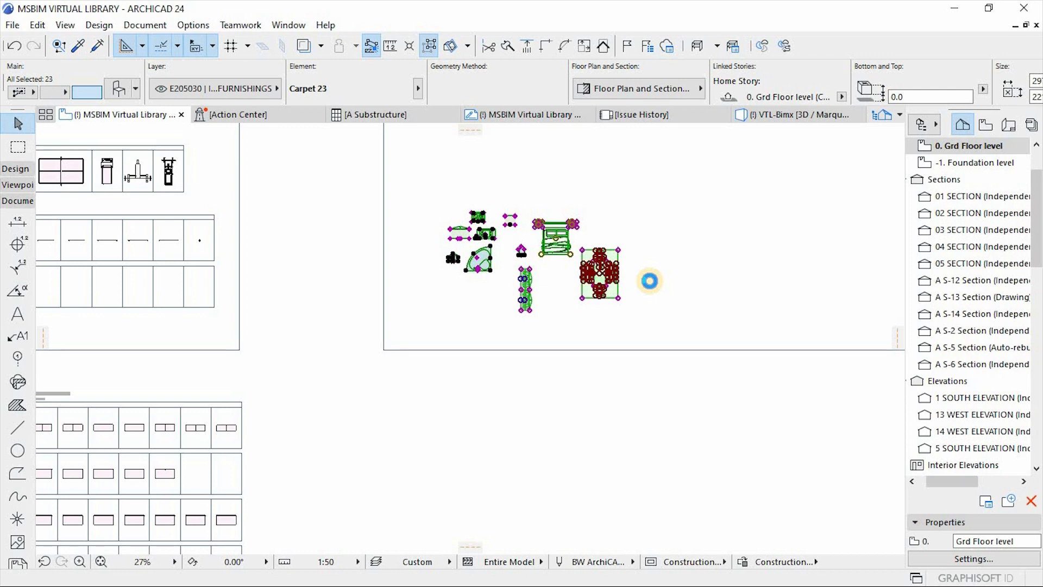
{"action": "key", "text": "ctrl+x"}
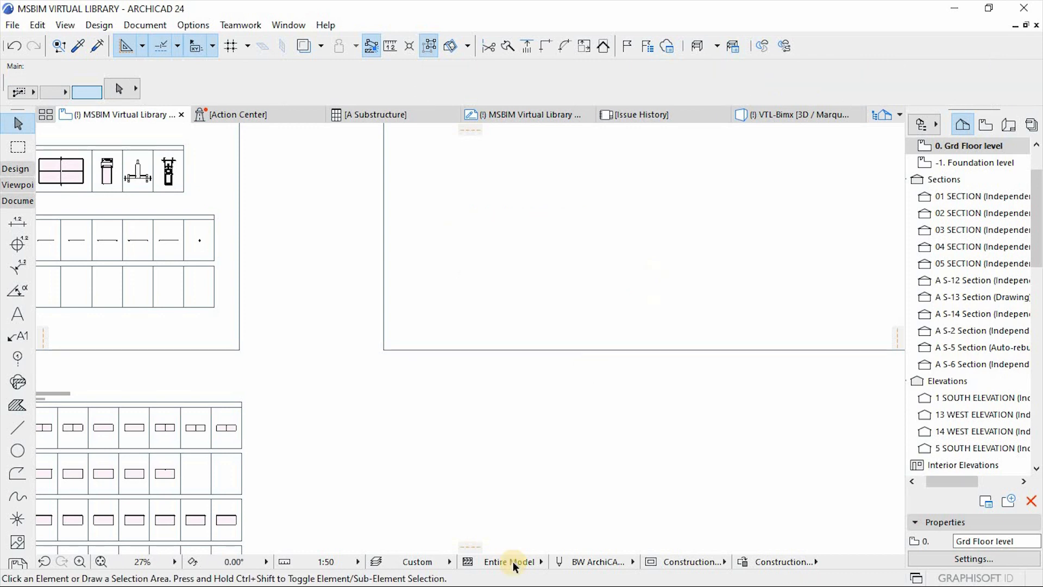
Step: Switch to the Untitled house project, bringing its ground floor plan into view
{"action": "key", "text": "super"}
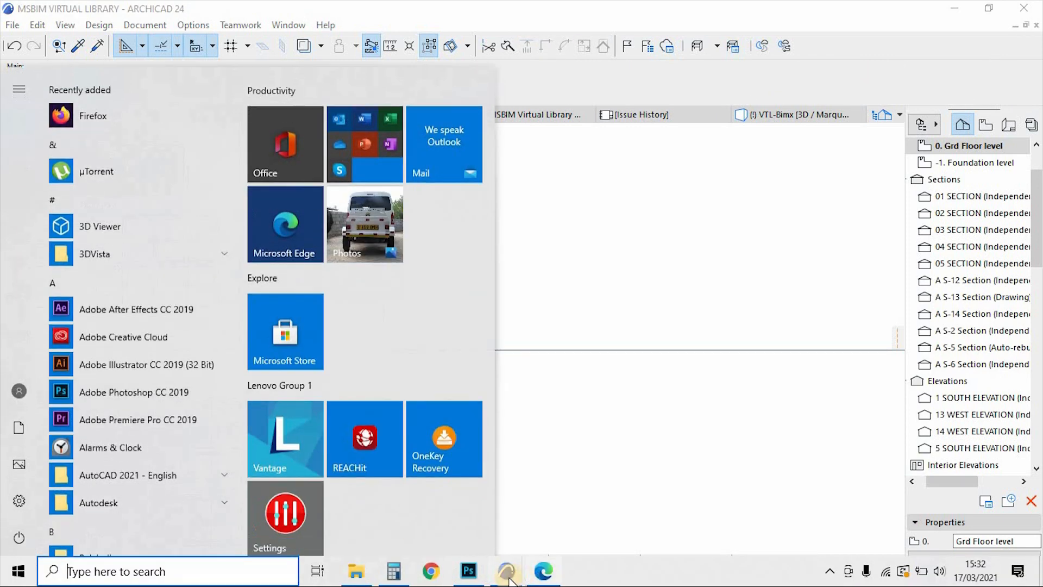
{"action": "mouse_move", "coordinate": [506, 570]}
{"action": "left_click", "coordinate": [603, 522]}
{"action": "scroll", "coordinate": [408, 288], "scroll_direction": "down", "scroll_amount": 4}
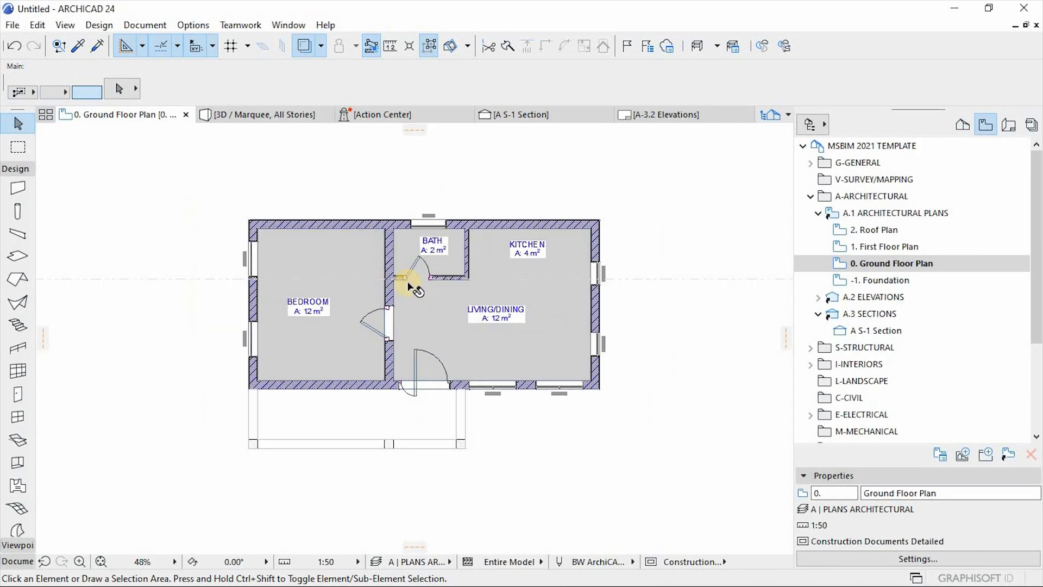
{"action": "scroll", "coordinate": [421, 350], "scroll_direction": "up", "scroll_amount": 1}
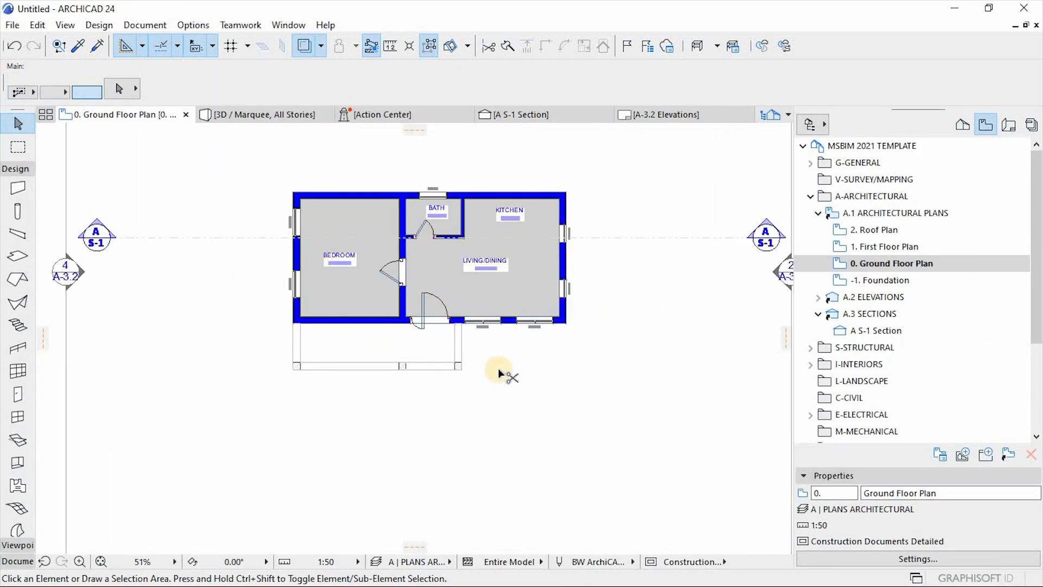
Step: Paste the furnishings at the centre of the current view, showing and unlocking related layers, and place them in the empty area below the house
{"action": "key", "text": "ctrl+v"}
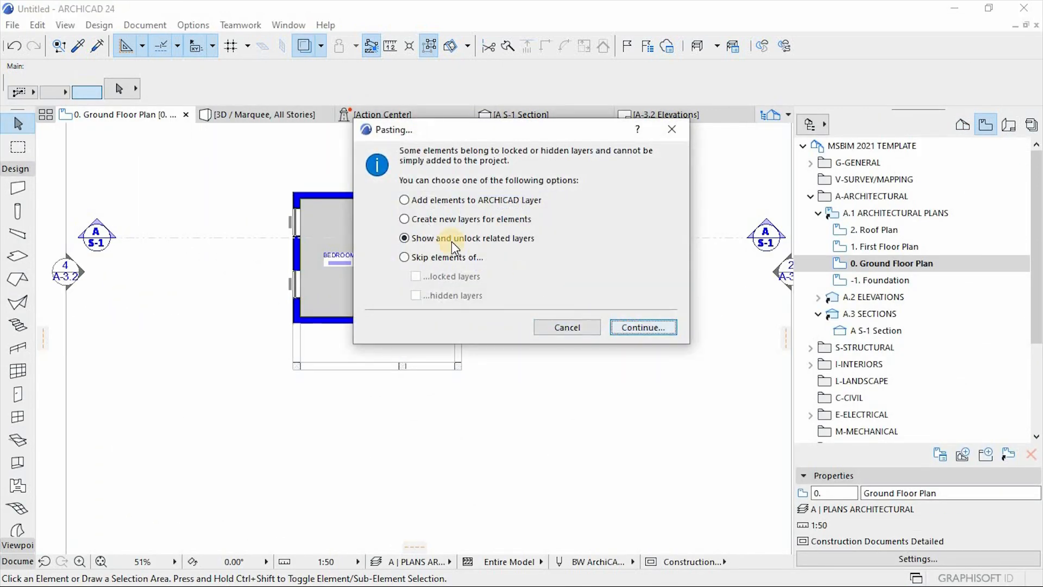
{"action": "left_click", "coordinate": [634, 326]}
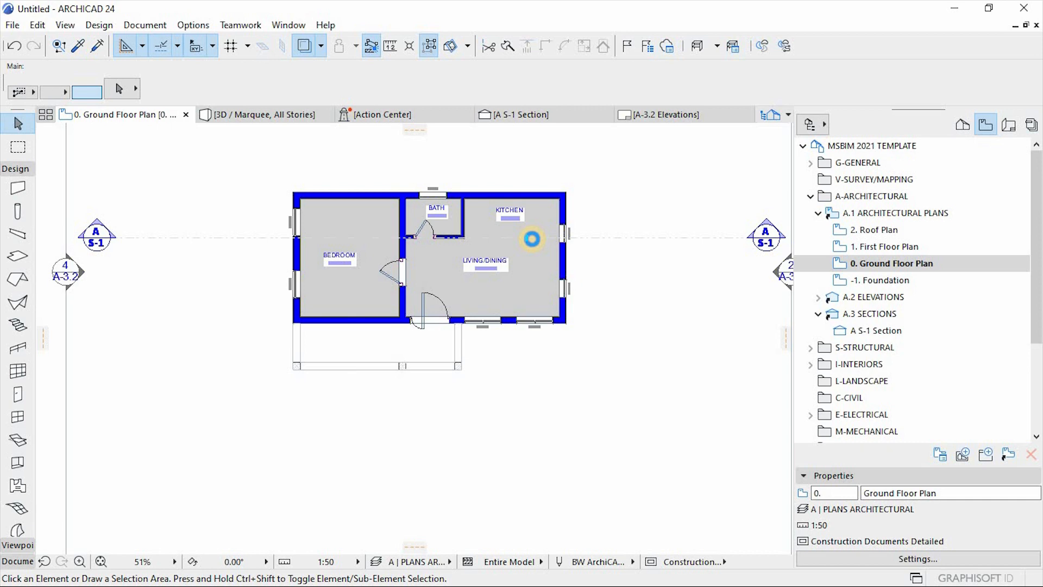
{"action": "key", "text": "ctrl+v"}
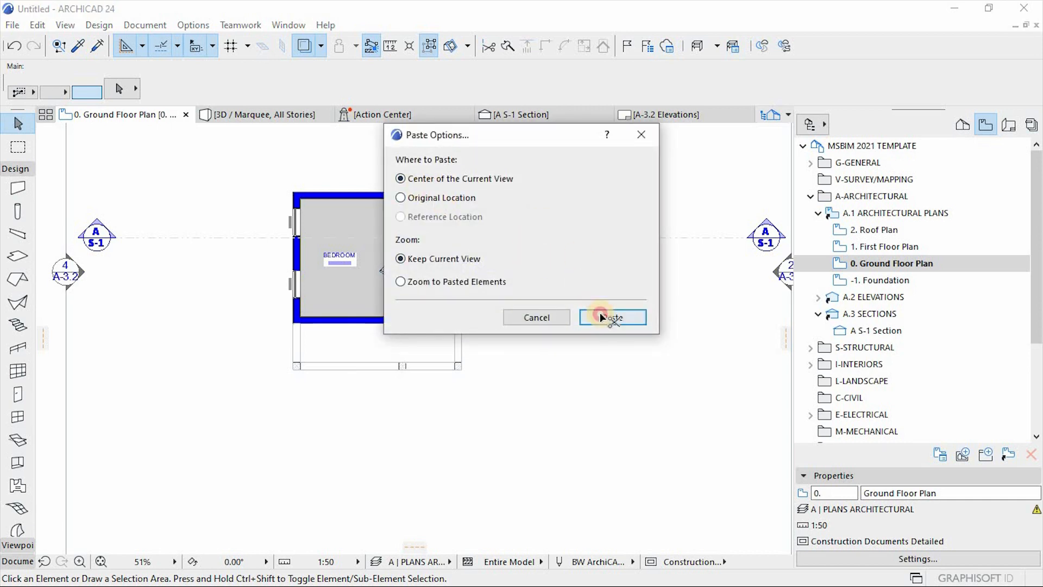
{"action": "left_click", "coordinate": [602, 317]}
{"action": "scroll", "coordinate": [422, 355], "scroll_direction": "down", "scroll_amount": 2}
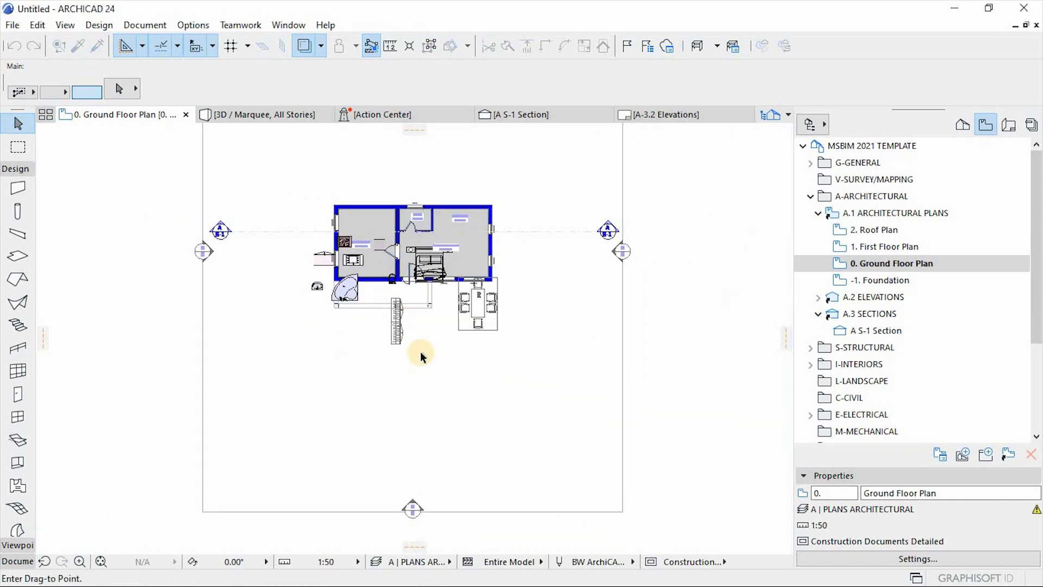
{"action": "left_click", "coordinate": [424, 372]}
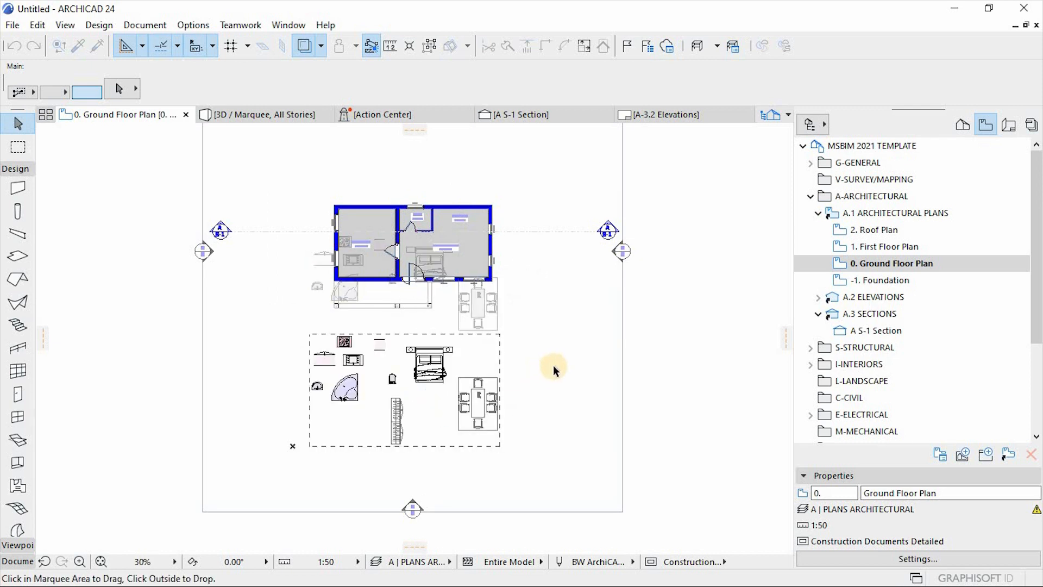
{"action": "left_click", "coordinate": [420, 376]}
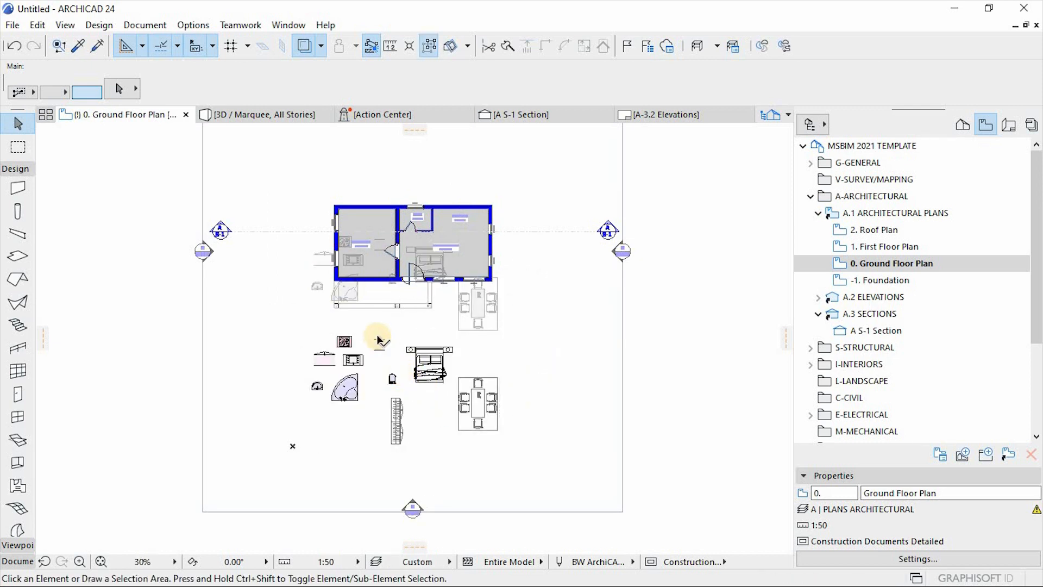
Step: Copy the dining table with its two left-side chairs and lower end chair into the living/dining area, against the outer wall with the PT615 windows
{"action": "scroll", "coordinate": [378, 340], "scroll_direction": "up", "scroll_amount": 3}
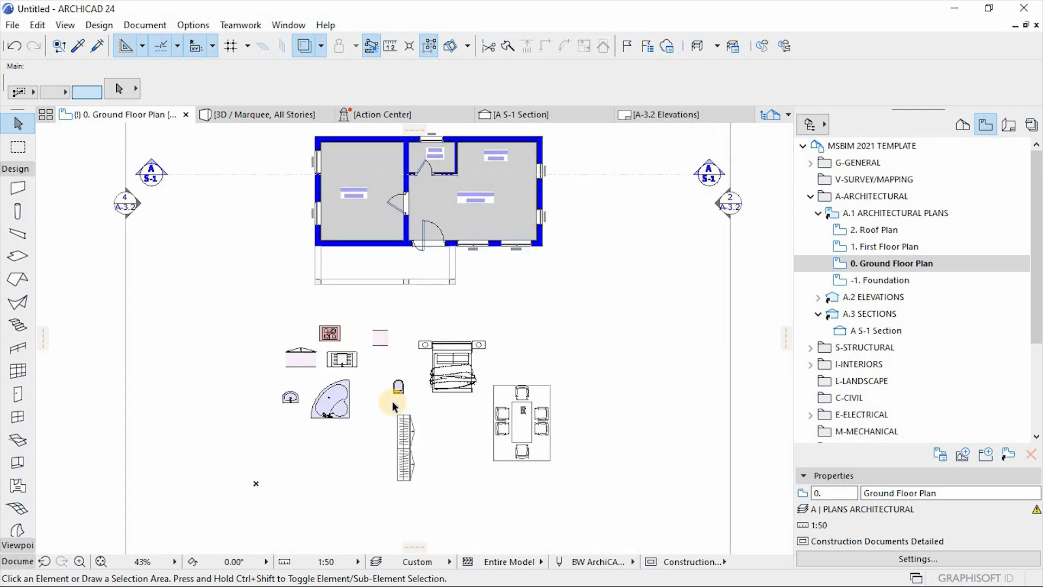
{"action": "scroll", "coordinate": [509, 437], "scroll_direction": "up", "scroll_amount": 3}
{"action": "scroll", "coordinate": [551, 435], "scroll_direction": "down", "scroll_amount": 2}
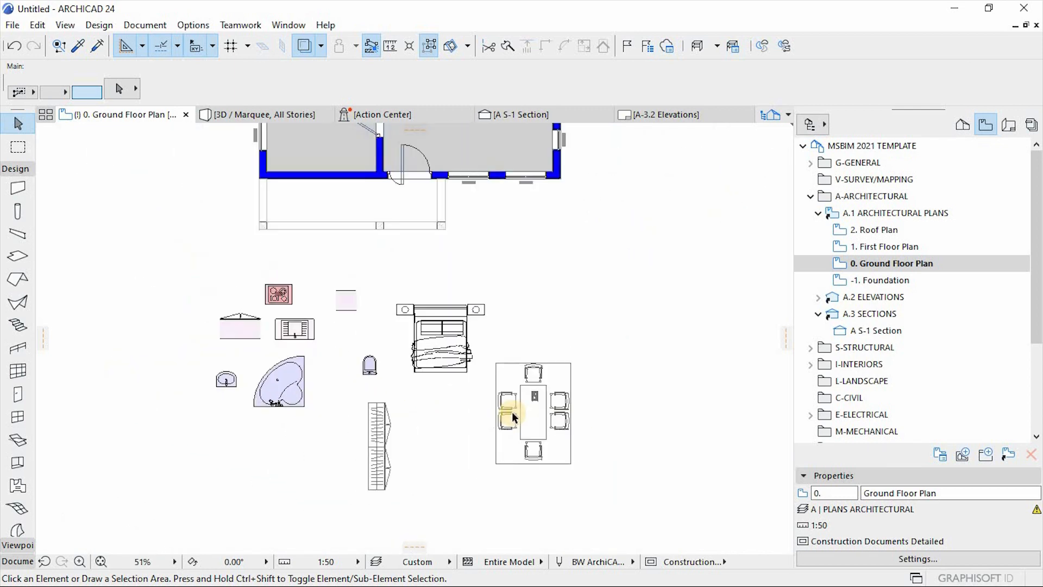
{"action": "scroll", "coordinate": [578, 426], "scroll_direction": "down", "scroll_amount": 2}
{"action": "scroll", "coordinate": [536, 438], "scroll_direction": "up", "scroll_amount": 4}
{"action": "left_click", "coordinate": [555, 439]}
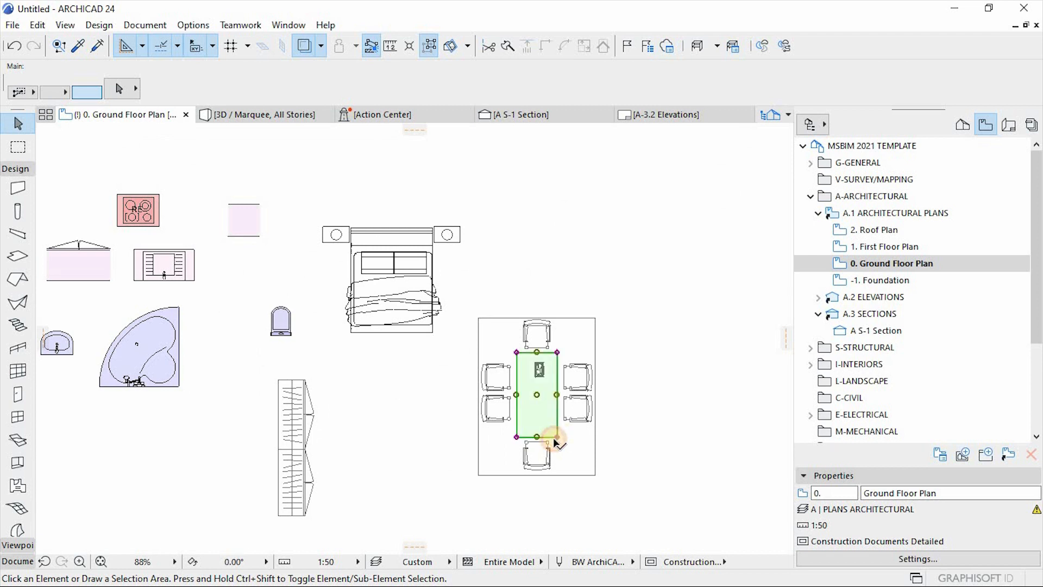
{"action": "left_click", "coordinate": [544, 448], "text": "shift"}
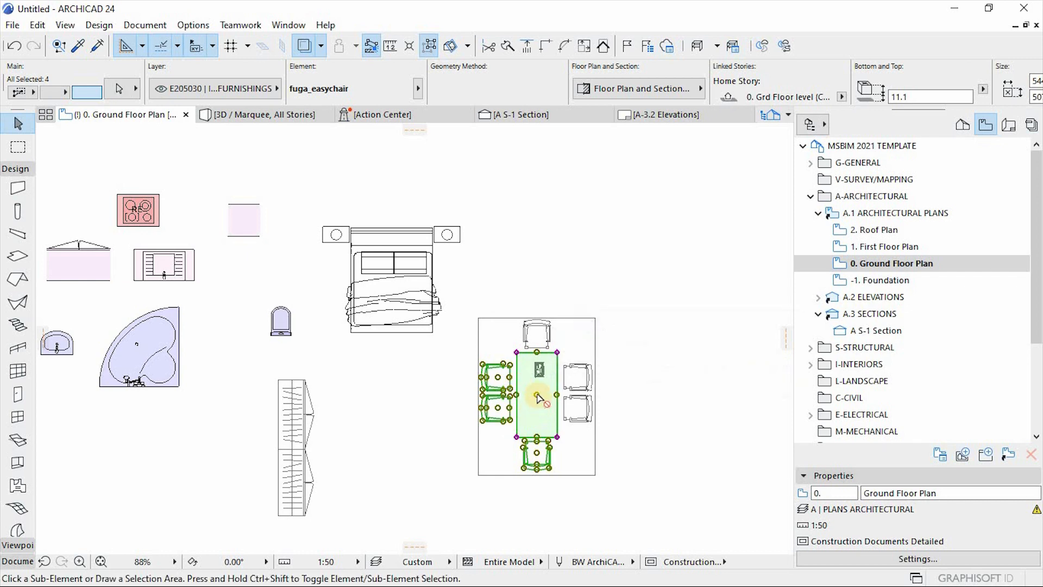
{"action": "left_click", "coordinate": [536, 419]}
{"action": "scroll", "coordinate": [462, 456], "scroll_direction": "down", "scroll_amount": 3}
{"action": "scroll", "coordinate": [501, 283], "scroll_direction": "up", "scroll_amount": 5}
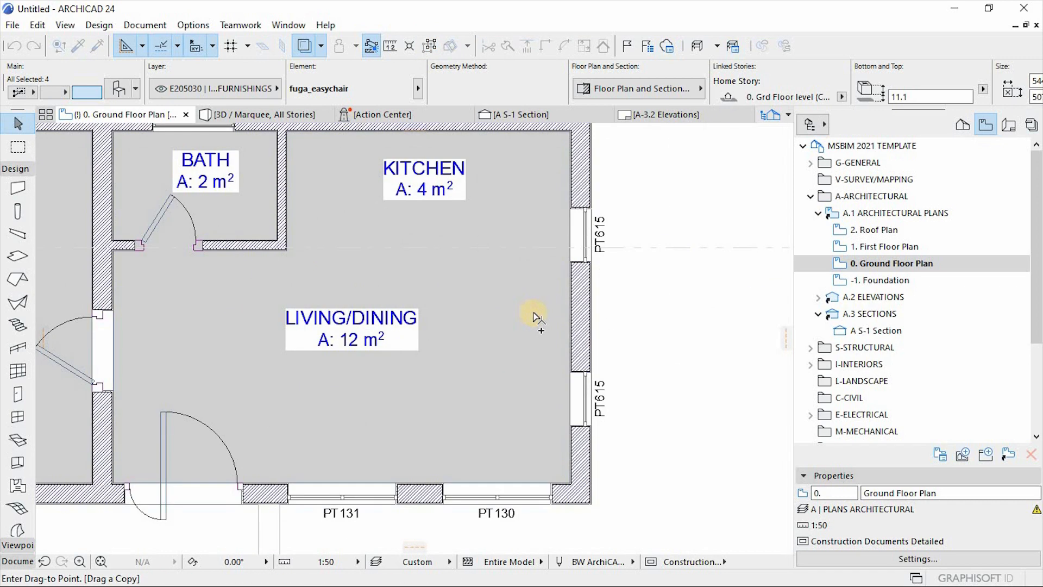
{"action": "left_click", "coordinate": [534, 308]}
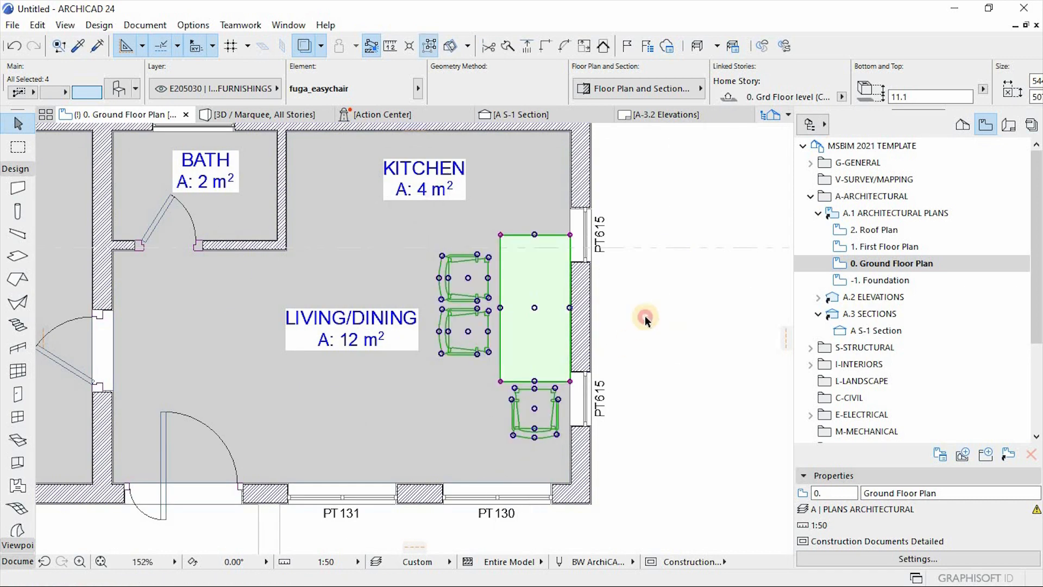
{"action": "left_click", "coordinate": [634, 288]}
Step: Shorten the dining table at both ends to match the wall segment between the two PT615 windows
{"action": "left_click", "coordinate": [543, 235]}
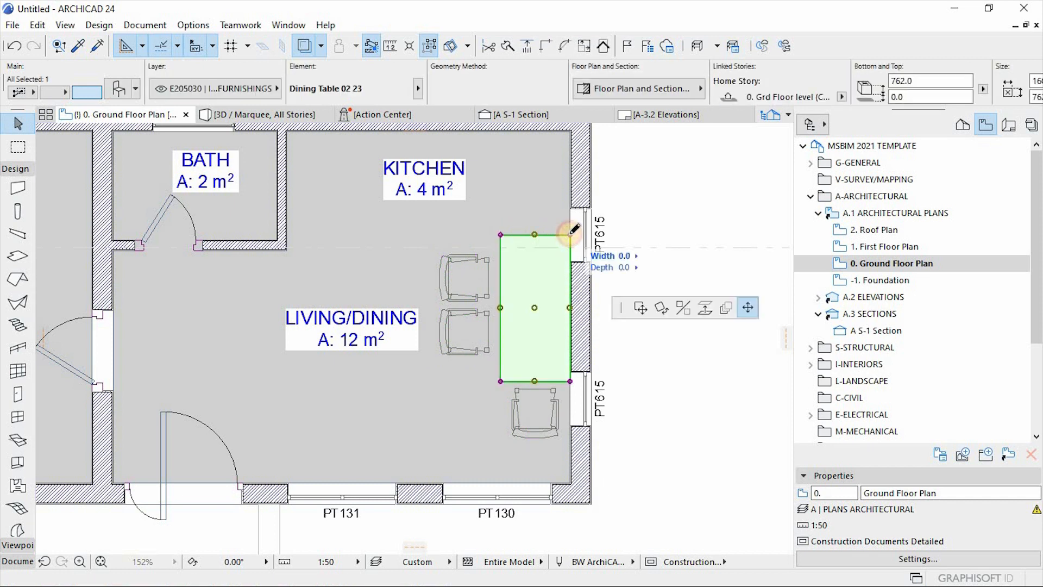
{"action": "left_click", "coordinate": [570, 235]}
{"action": "left_click", "coordinate": [571, 262]}
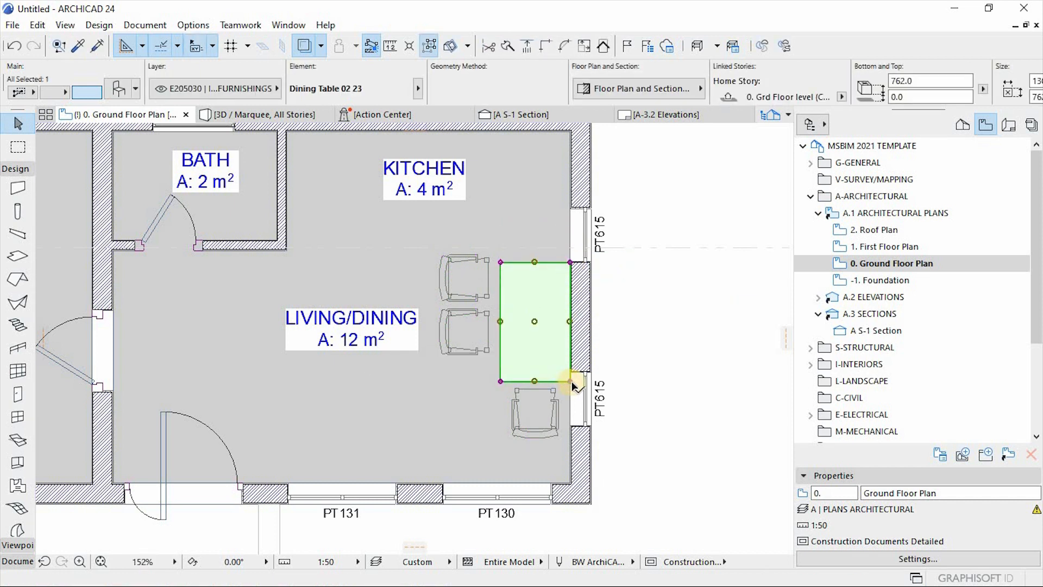
{"action": "left_click", "coordinate": [570, 381]}
{"action": "left_click", "coordinate": [569, 372]}
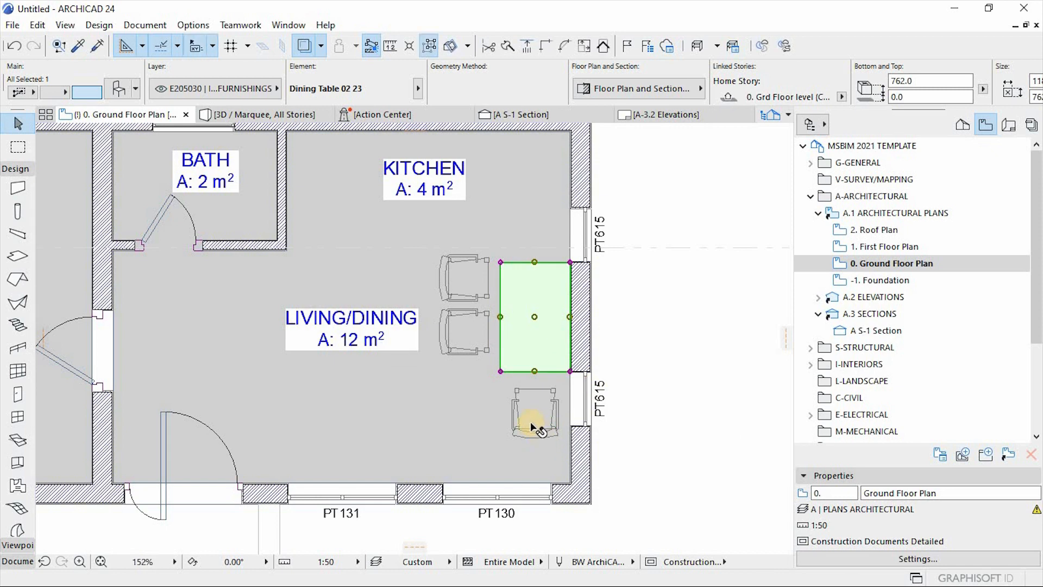
{"action": "left_click", "coordinate": [531, 431]}
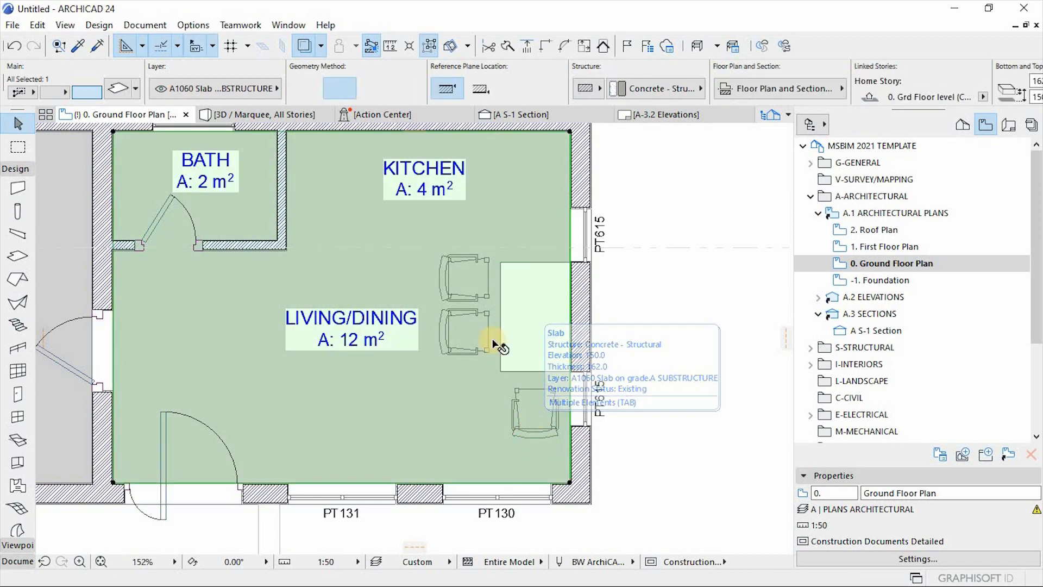
{"action": "key", "text": "Escape"}
{"action": "scroll", "coordinate": [589, 347], "scroll_direction": "down", "scroll_amount": 3}
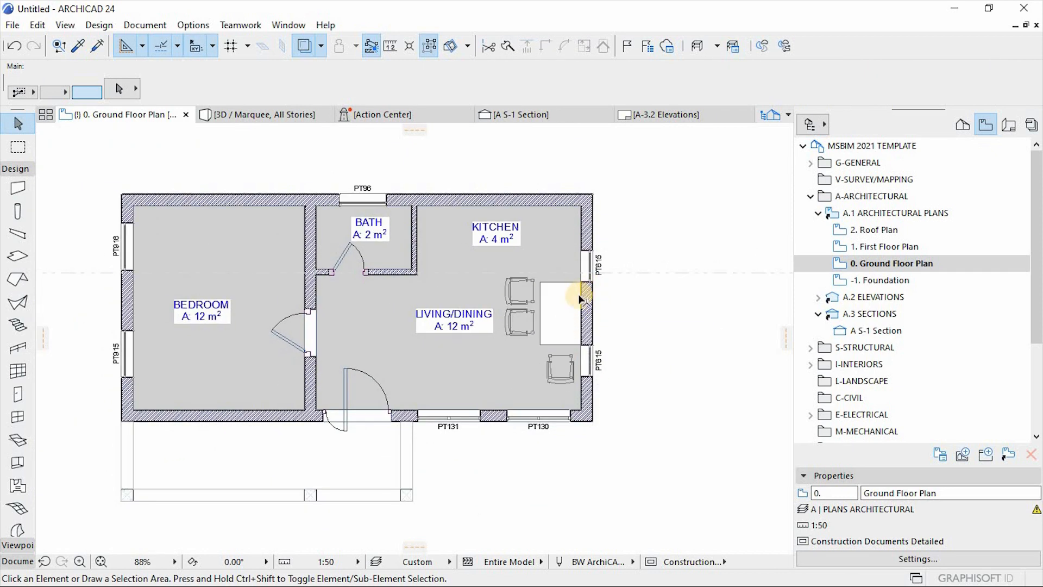
Step: Mirror the loose double-door base cabinet about a horizontal axis so its doors face downward in plan
{"action": "scroll", "coordinate": [578, 298], "scroll_direction": "down", "scroll_amount": 2}
{"action": "scroll", "coordinate": [565, 279], "scroll_direction": "up", "scroll_amount": 4}
{"action": "scroll", "coordinate": [502, 233], "scroll_direction": "down", "scroll_amount": 10}
{"action": "scroll", "coordinate": [511, 358], "scroll_direction": "up", "scroll_amount": 4}
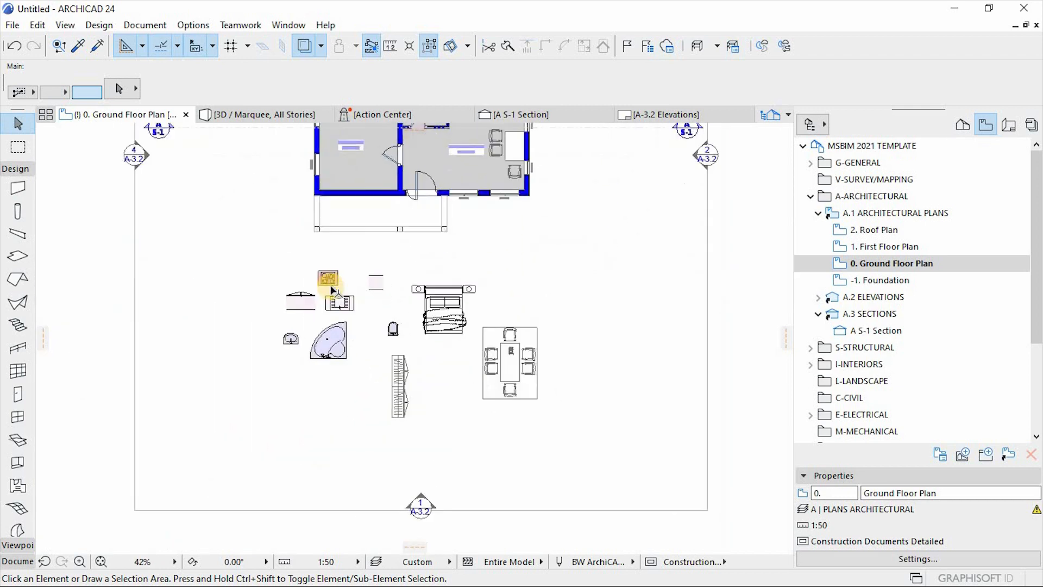
{"action": "scroll", "coordinate": [333, 290], "scroll_direction": "up", "scroll_amount": 2}
{"action": "scroll", "coordinate": [409, 288], "scroll_direction": "down", "scroll_amount": 3}
{"action": "scroll", "coordinate": [267, 233], "scroll_direction": "up", "scroll_amount": 8}
{"action": "left_click", "coordinate": [266, 341]}
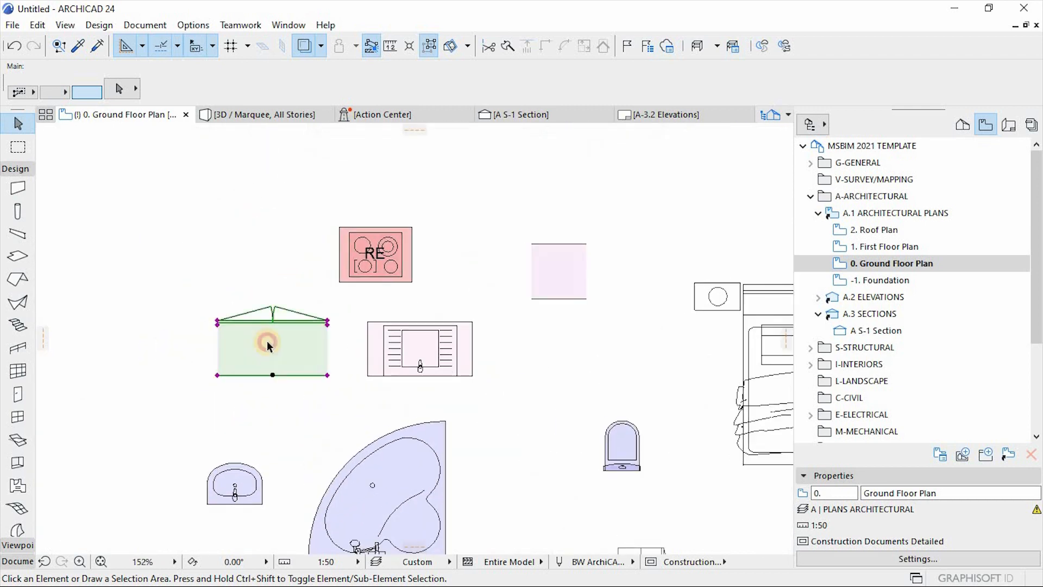
{"action": "key", "text": "ctrl+m"}
{"action": "left_click", "coordinate": [287, 354]}
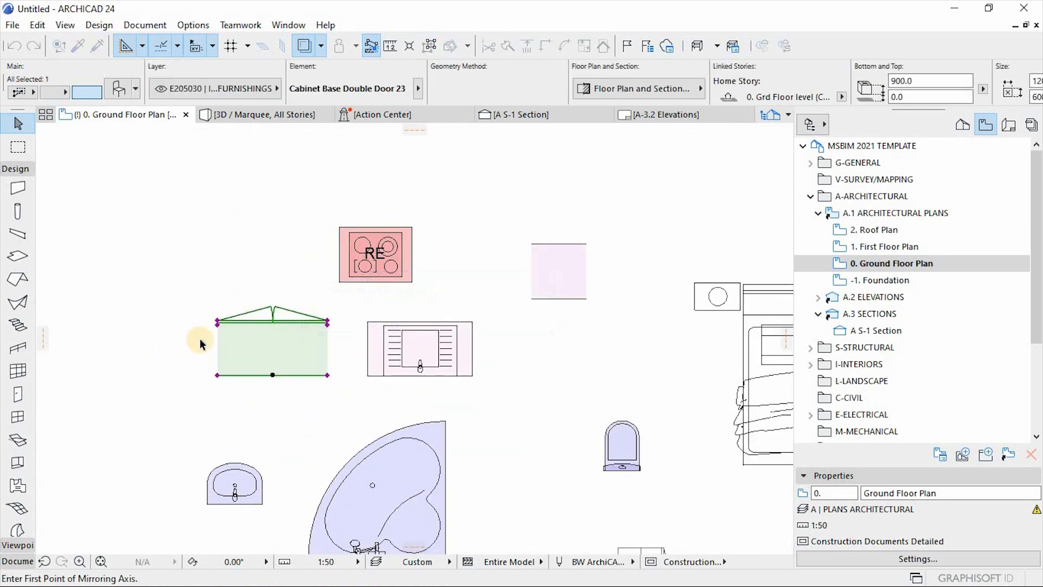
{"action": "left_click", "coordinate": [154, 354]}
Step: Move the mirrored base cabinet up into the free space to the left of the electric range
{"action": "key", "text": "ctrl+d"}
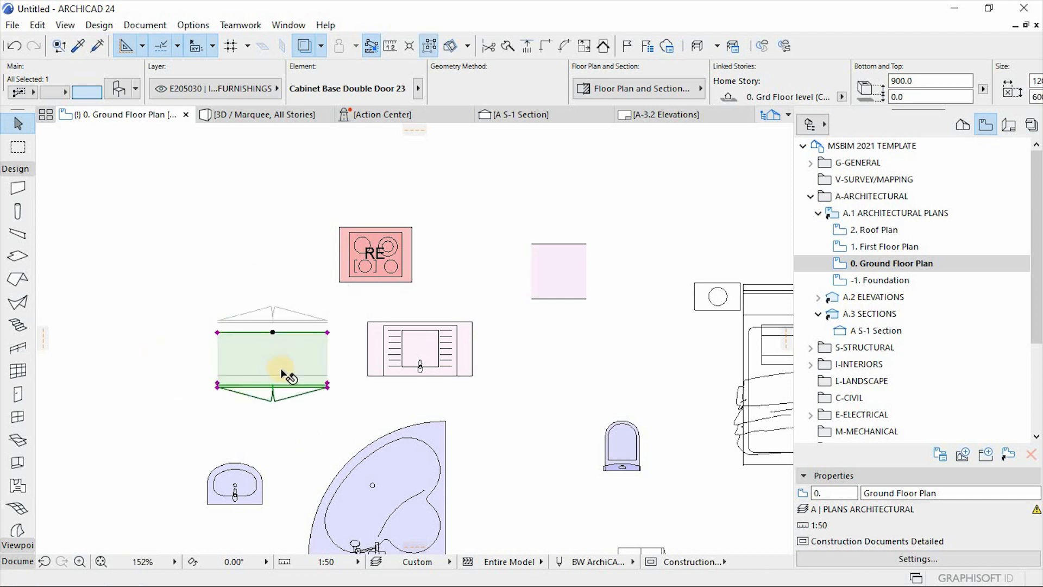
{"action": "left_click", "coordinate": [283, 367]}
{"action": "left_click", "coordinate": [239, 264]}
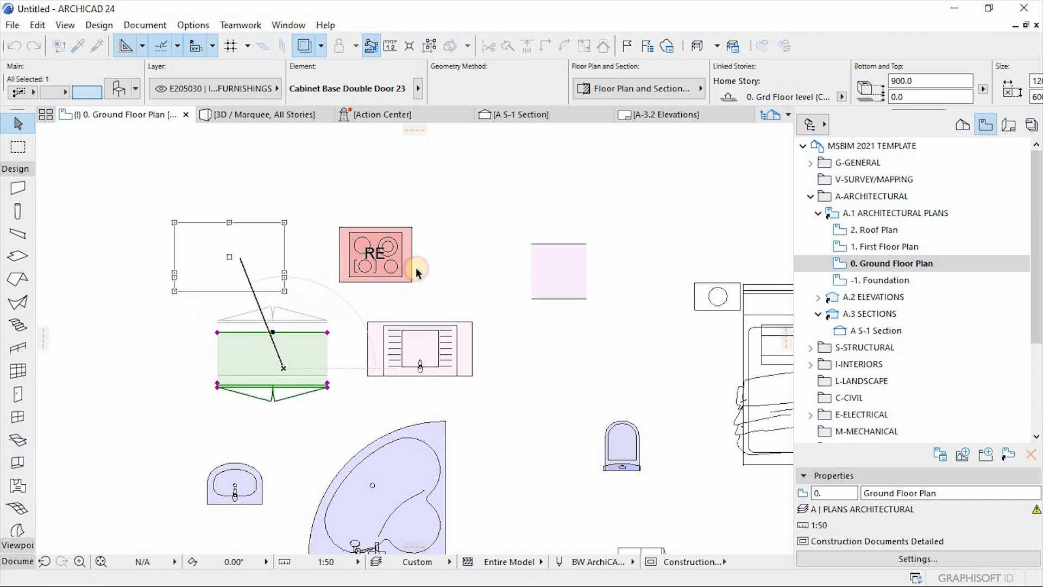
Step: Move the electric range by its upper-left corner onto the upper-right corner of the double-door base cabinet
{"action": "left_click", "coordinate": [354, 270]}
{"action": "scroll", "coordinate": [351, 264], "scroll_direction": "up", "scroll_amount": 2}
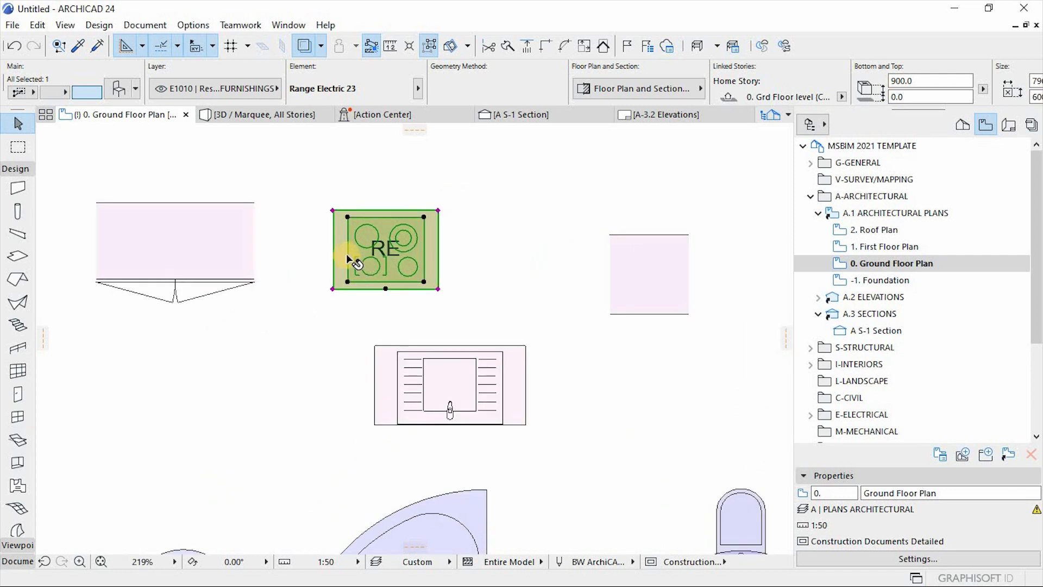
{"action": "key", "text": "ctrl+d"}
{"action": "left_click", "coordinate": [333, 211]}
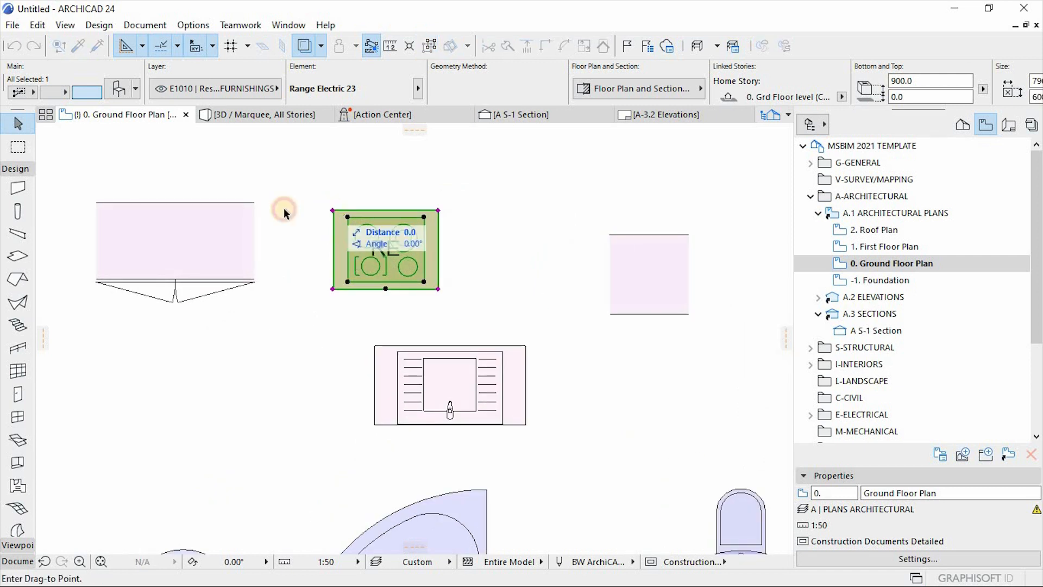
{"action": "left_click", "coordinate": [255, 202]}
{"action": "scroll", "coordinate": [607, 280], "scroll_direction": "down", "scroll_amount": 4}
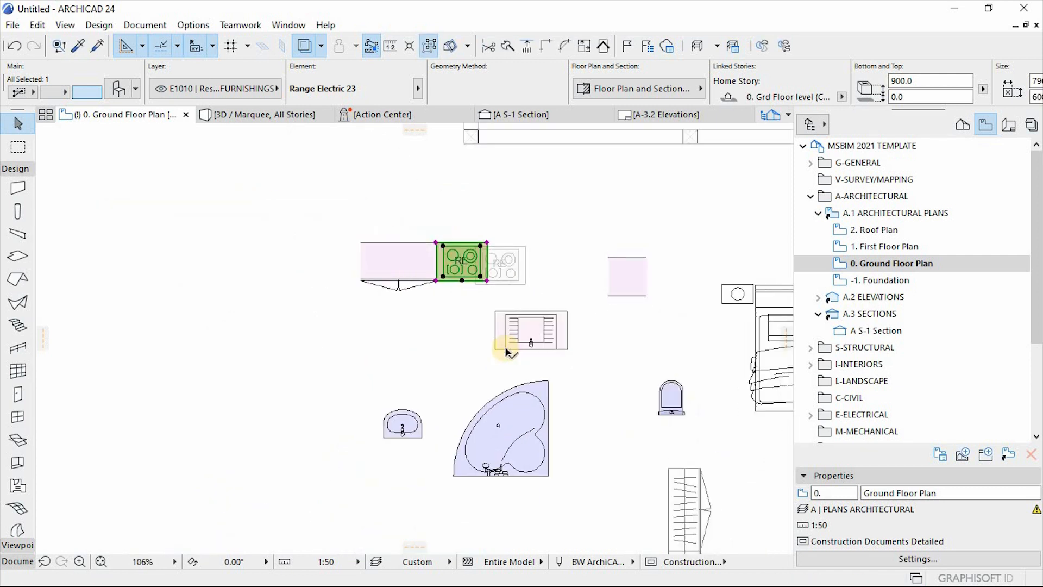
Step: Move the sink countertop by its upper-right corner to the upper-left corner of the double-door base cabinet
{"action": "left_click", "coordinate": [505, 350]}
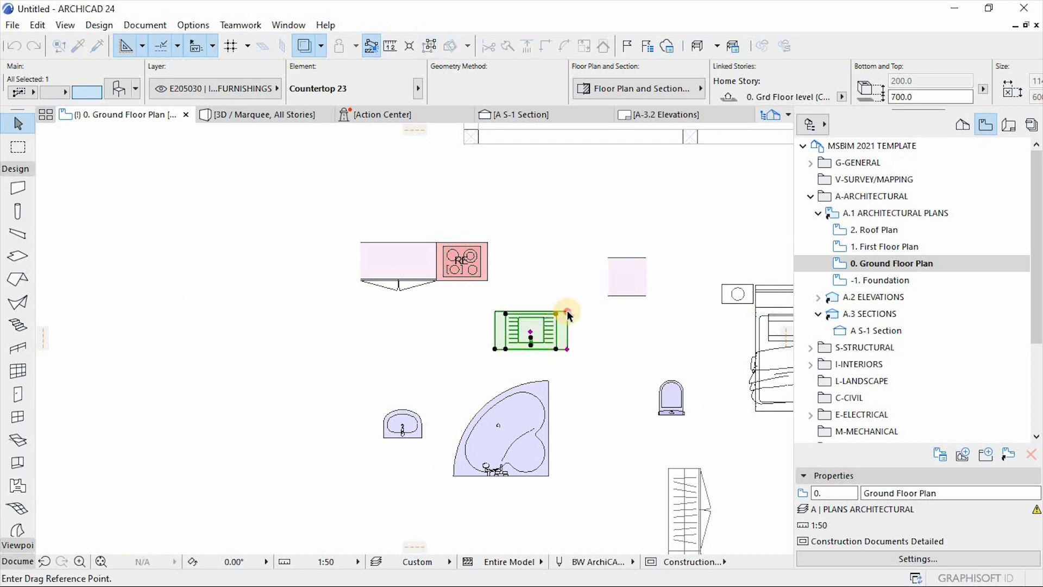
{"action": "left_click", "coordinate": [568, 313]}
{"action": "left_click", "coordinate": [359, 243]}
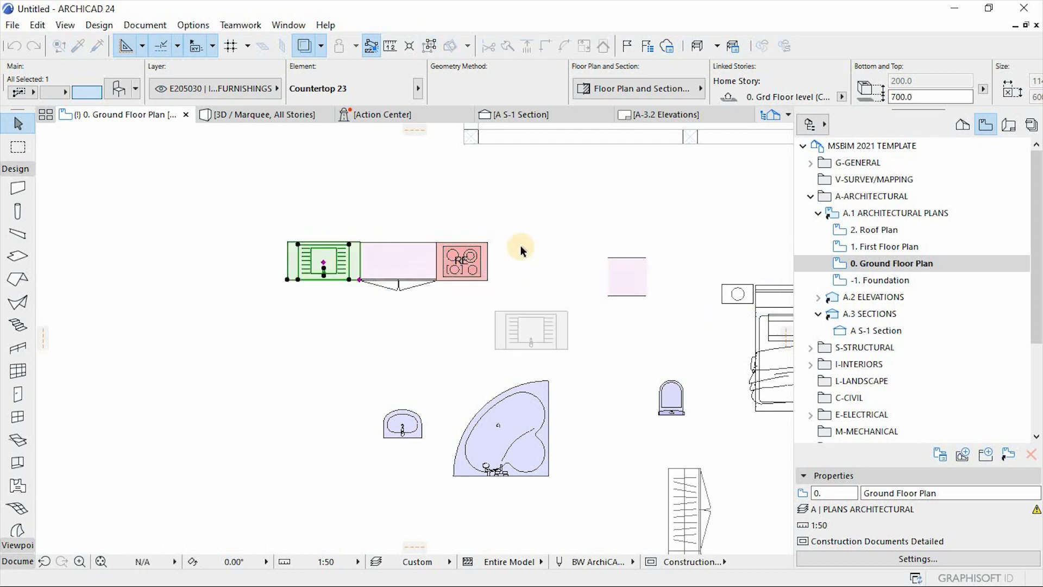
{"action": "left_click", "coordinate": [521, 244]}
Step: Lower the sink countertop about 8 mm so its back edge lines up with the base cabinet's back edge
{"action": "scroll", "coordinate": [359, 244], "scroll_direction": "up", "scroll_amount": 5}
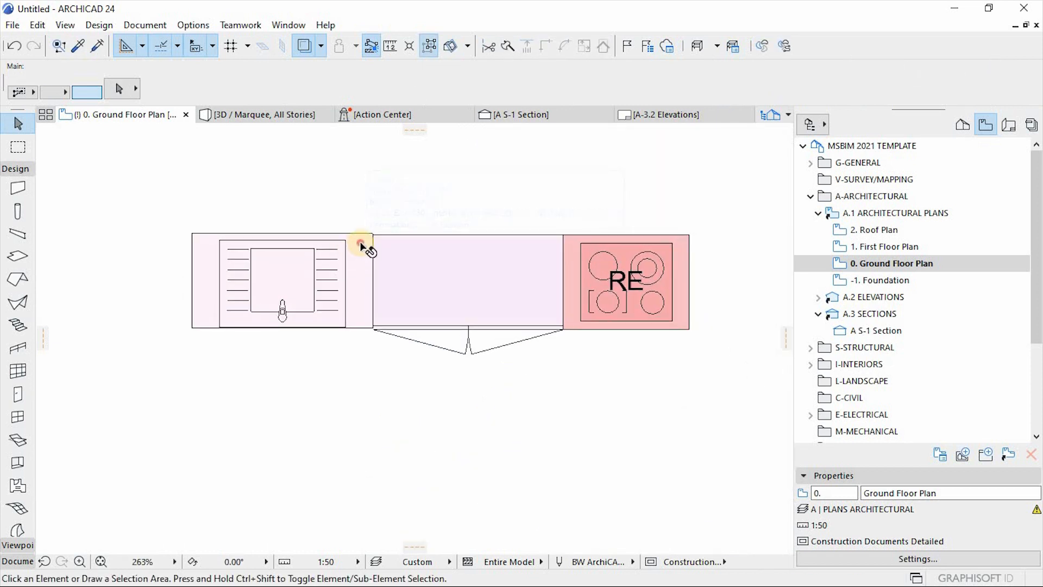
{"action": "left_click", "coordinate": [360, 239]}
{"action": "scroll", "coordinate": [361, 232], "scroll_direction": "up", "scroll_amount": 5}
{"action": "key", "text": "ctrl+d"}
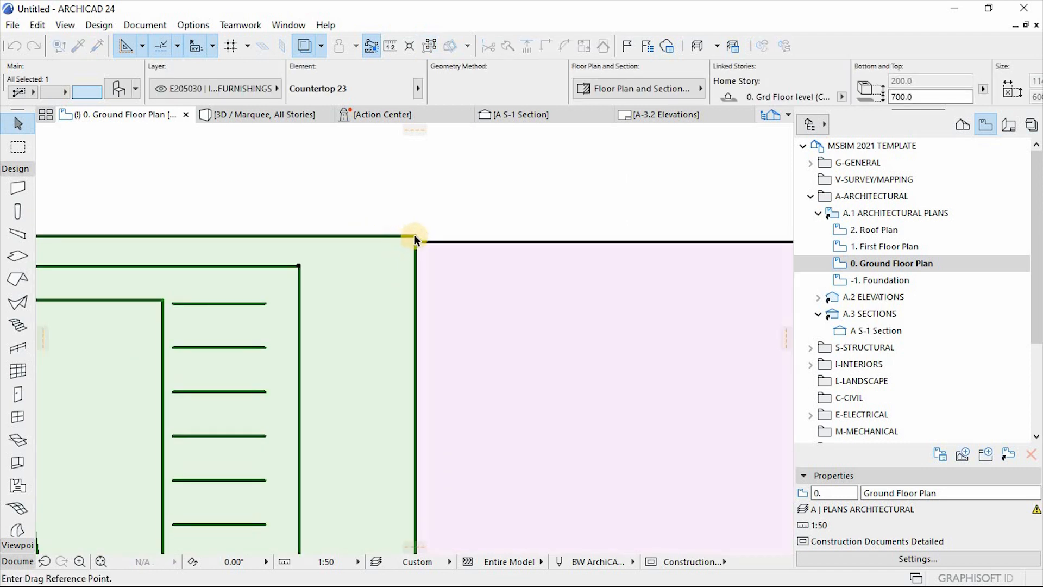
{"action": "left_click", "coordinate": [414, 237]}
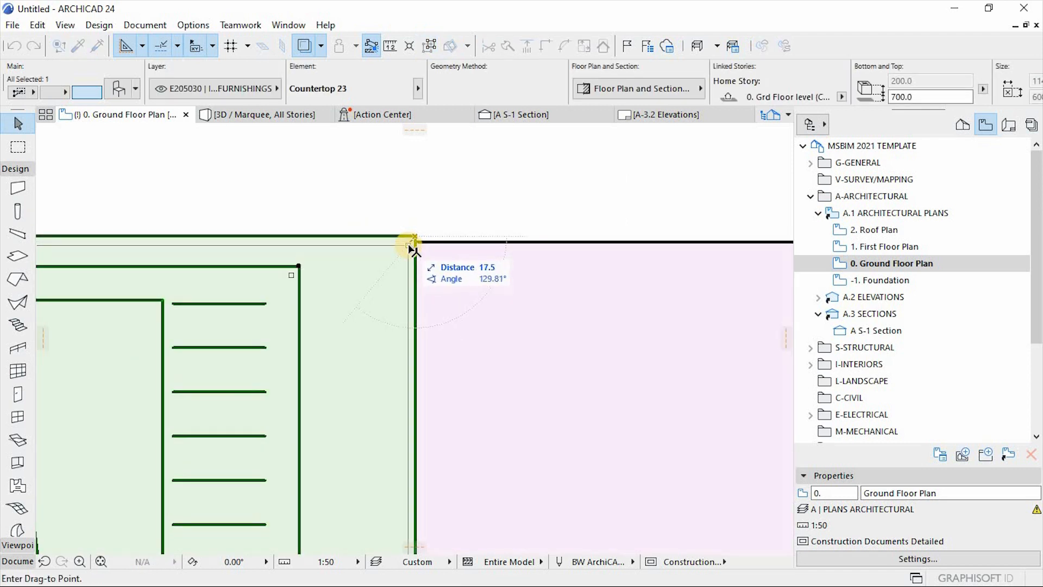
{"action": "scroll", "coordinate": [415, 243], "scroll_direction": "up", "scroll_amount": 3}
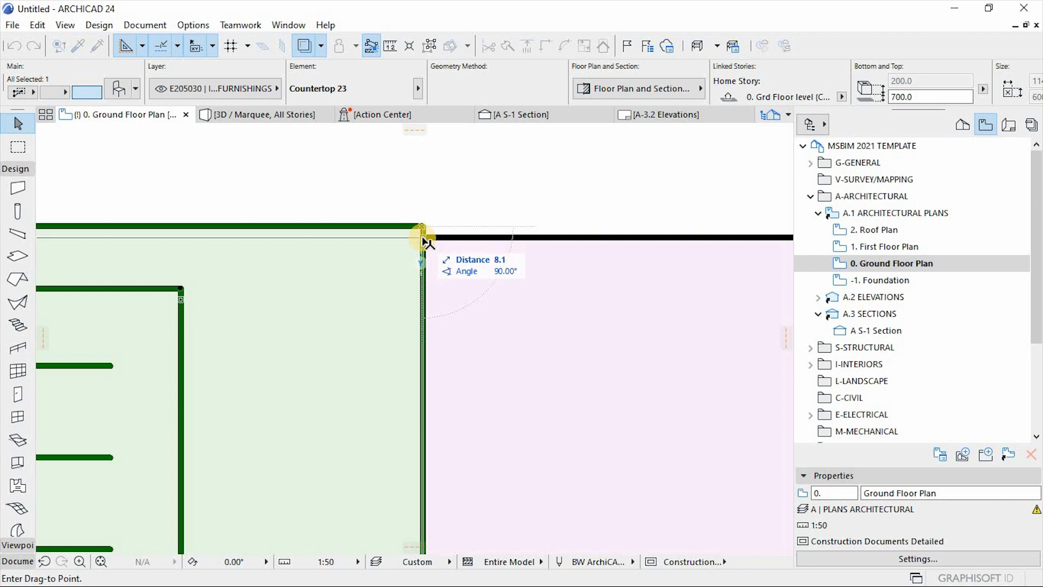
{"action": "left_click", "coordinate": [423, 238]}
{"action": "scroll", "coordinate": [358, 194], "scroll_direction": "down", "scroll_amount": 8}
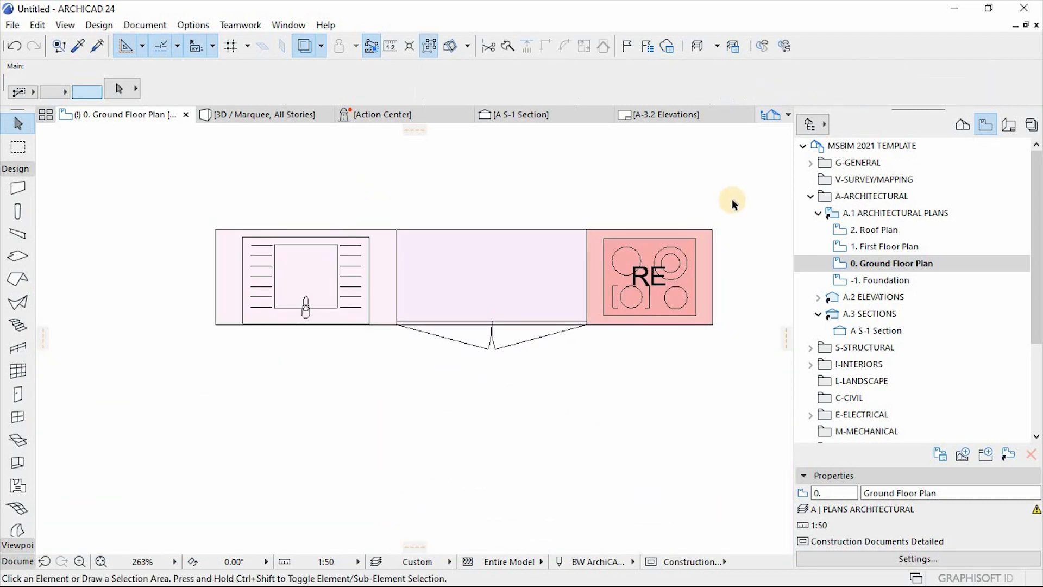
Step: Move the sink countertop, base cabinet and range together into the kitchen, with the range in the upper-right interior corner of the house
{"action": "left_click_drag", "start_coordinate": [732, 200], "coordinate": [163, 380]}
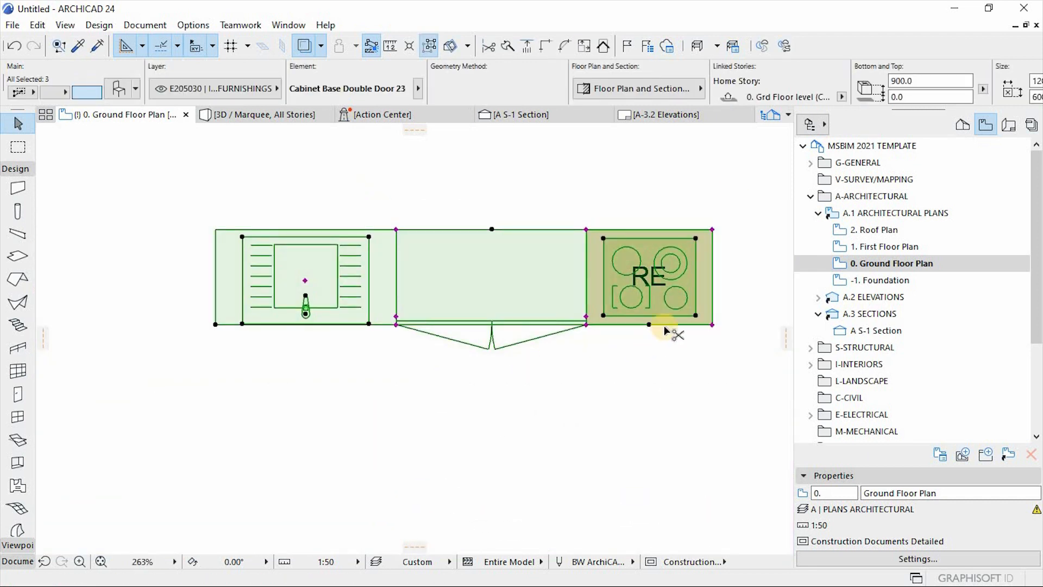
{"action": "key", "text": "ctrl+d"}
{"action": "left_click", "coordinate": [713, 233]}
{"action": "scroll", "coordinate": [553, 299], "scroll_direction": "down", "scroll_amount": 4}
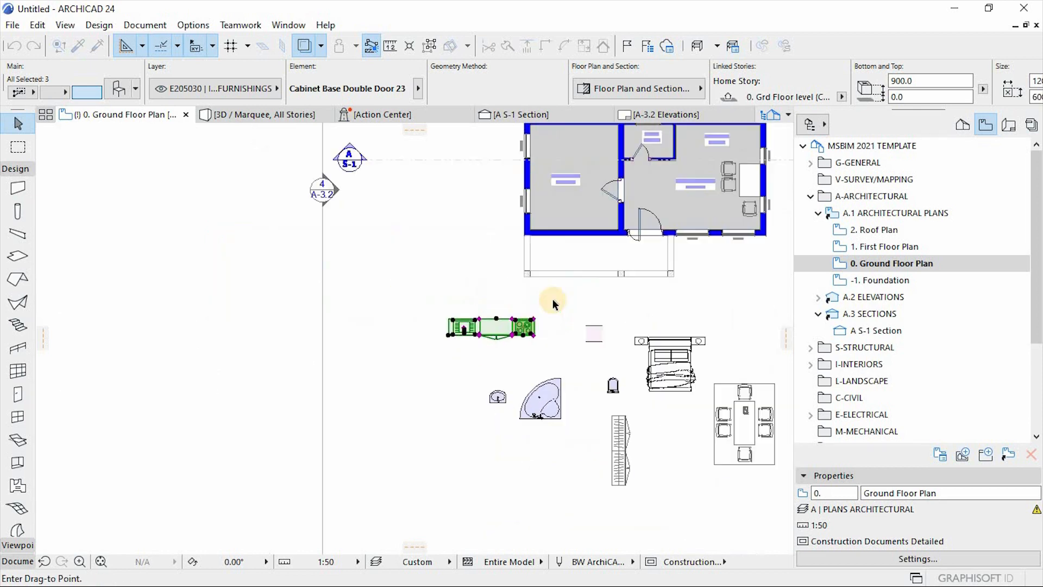
{"action": "scroll", "coordinate": [584, 329], "scroll_direction": "up", "scroll_amount": 6}
{"action": "scroll", "coordinate": [596, 318], "scroll_direction": "up", "scroll_amount": 2}
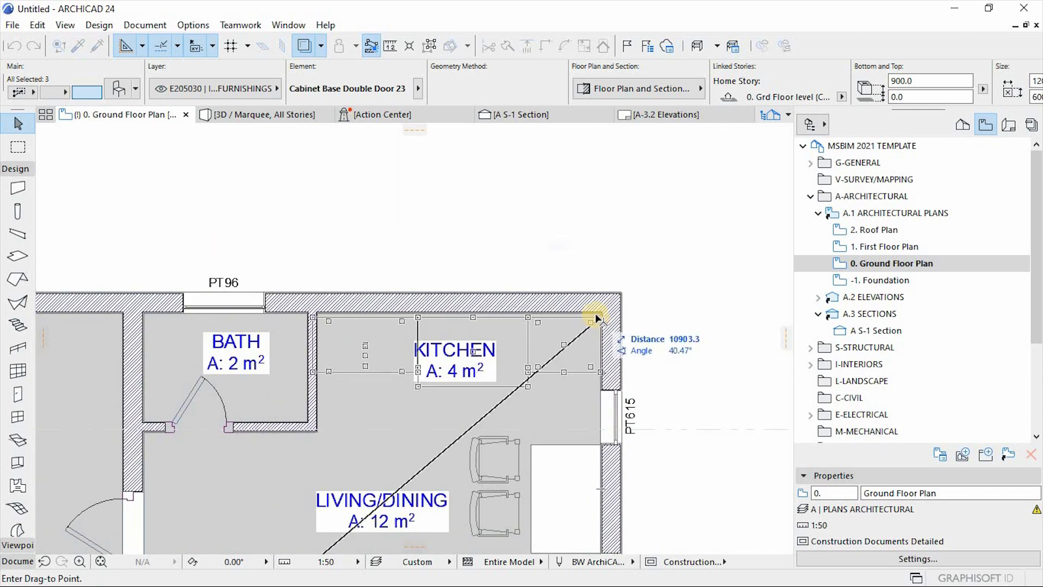
{"action": "scroll", "coordinate": [598, 313], "scroll_direction": "up", "scroll_amount": 4}
{"action": "left_click", "coordinate": [606, 307]}
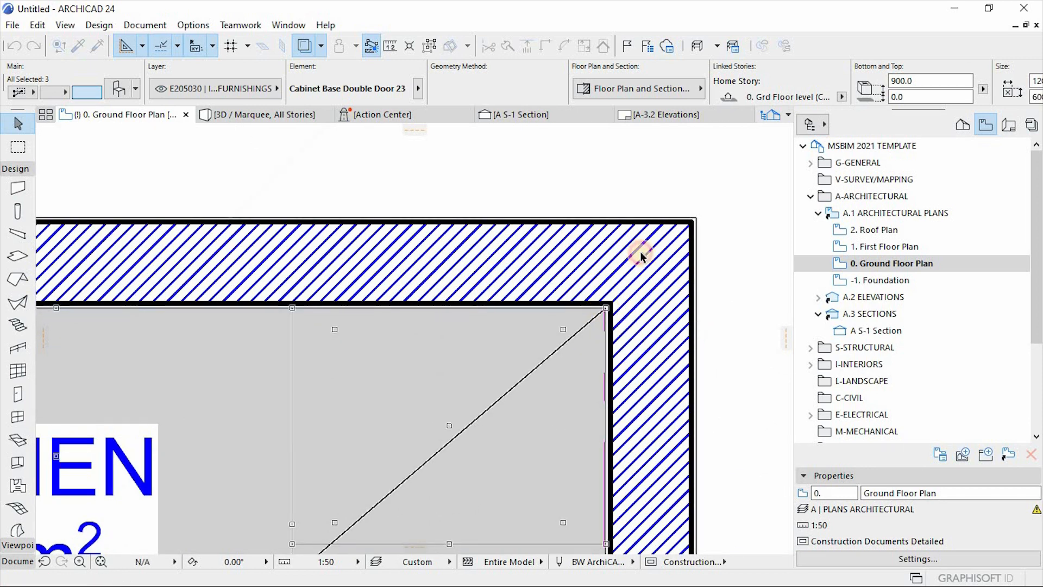
{"action": "scroll", "coordinate": [644, 249], "scroll_direction": "down", "scroll_amount": 5}
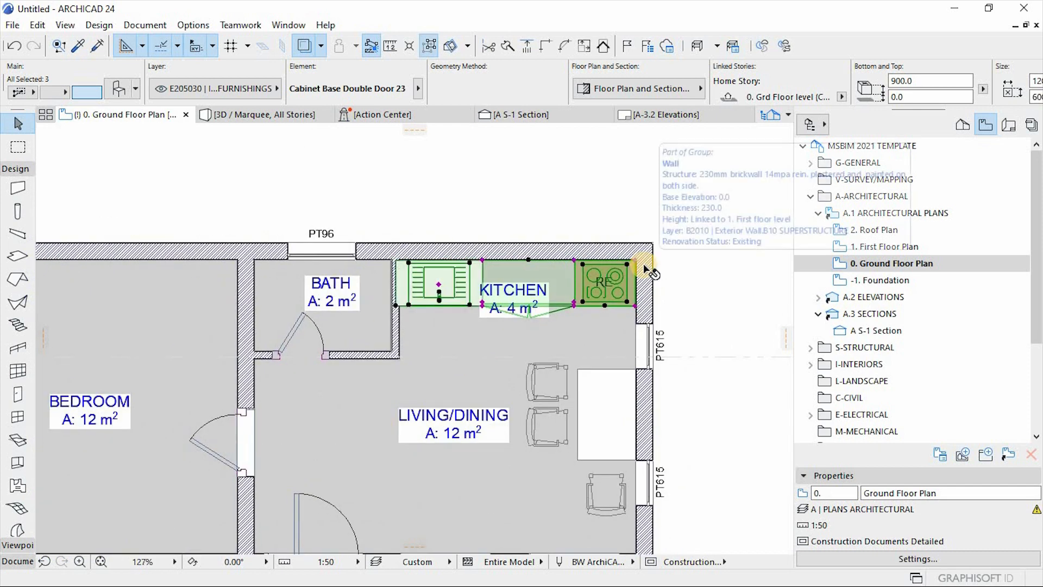
{"action": "scroll", "coordinate": [647, 269], "scroll_direction": "up", "scroll_amount": 1}
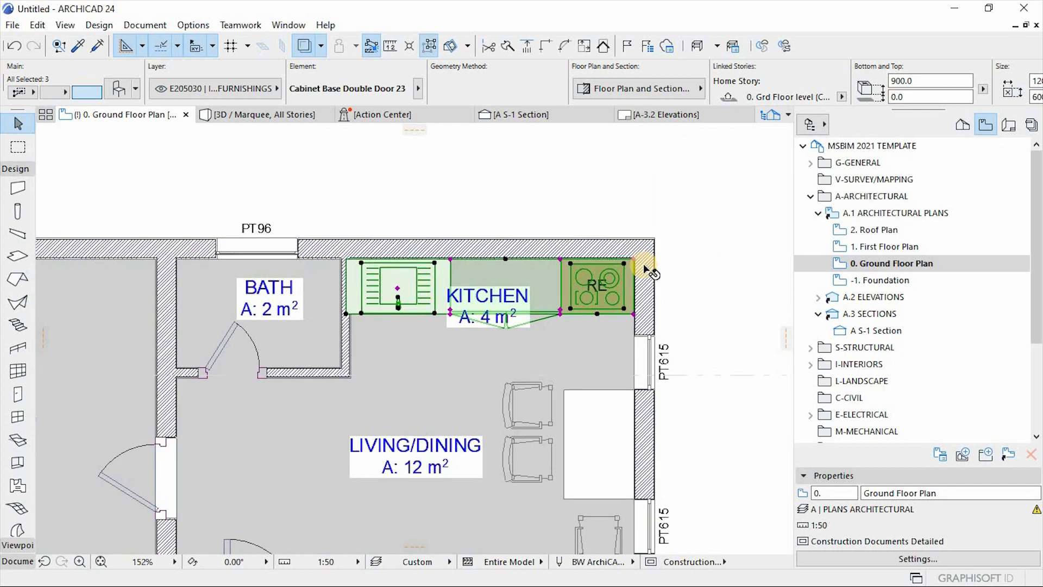
{"action": "left_click", "coordinate": [690, 232]}
Step: Move the KITCHEN zone label off the counter run to the free floor area just below the sink
{"action": "left_click", "coordinate": [489, 311]}
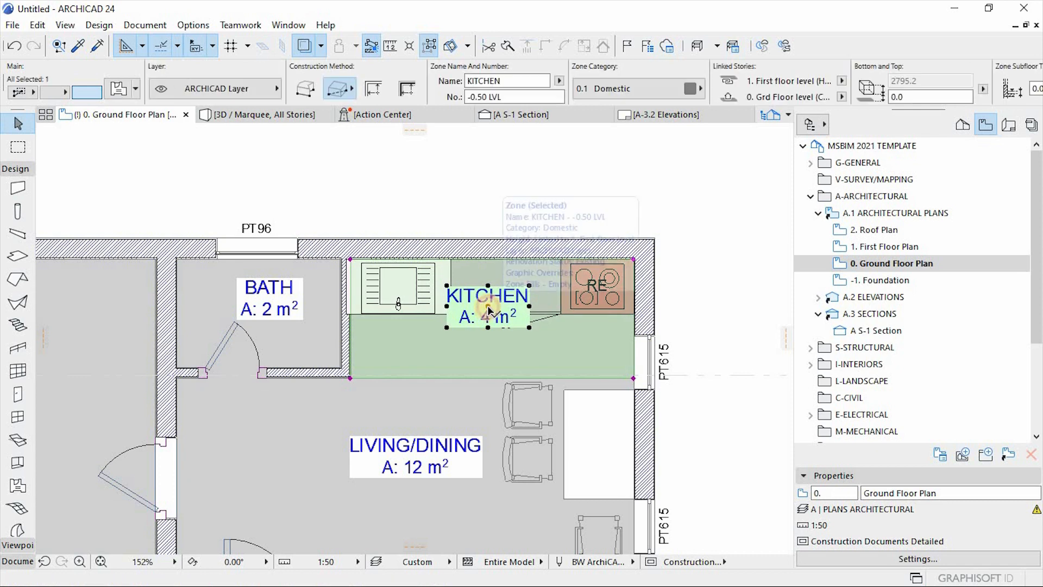
{"action": "left_click", "coordinate": [488, 307]}
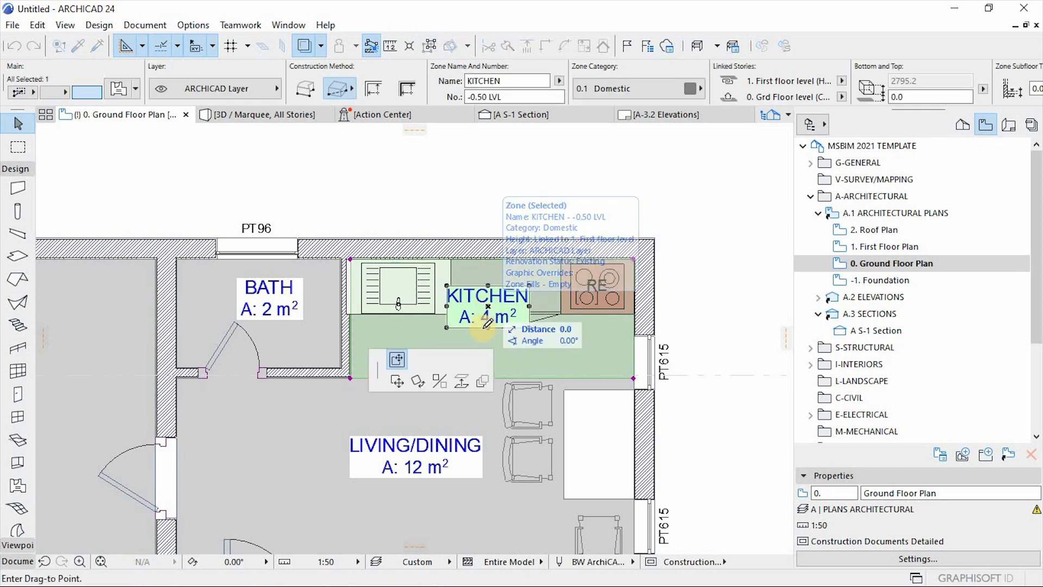
{"action": "left_click", "coordinate": [415, 345]}
{"action": "scroll", "coordinate": [507, 349], "scroll_direction": "down", "scroll_amount": 2}
{"action": "middle_click_drag", "start_coordinate": [443, 362], "coordinate": [440, 295]}
{"action": "scroll", "coordinate": [440, 295], "scroll_direction": "up", "scroll_amount": 2}
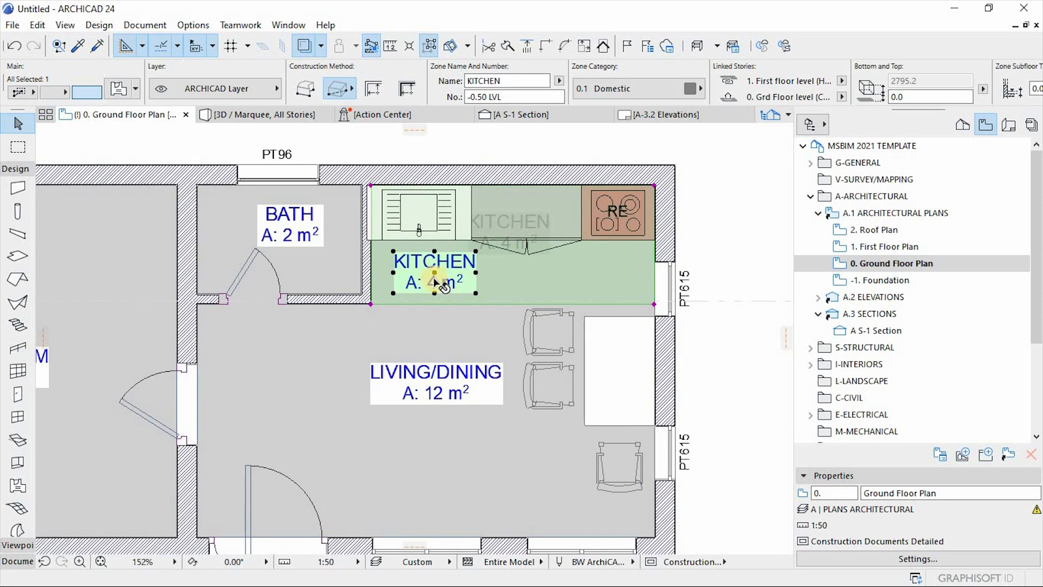
{"action": "left_click", "coordinate": [435, 271]}
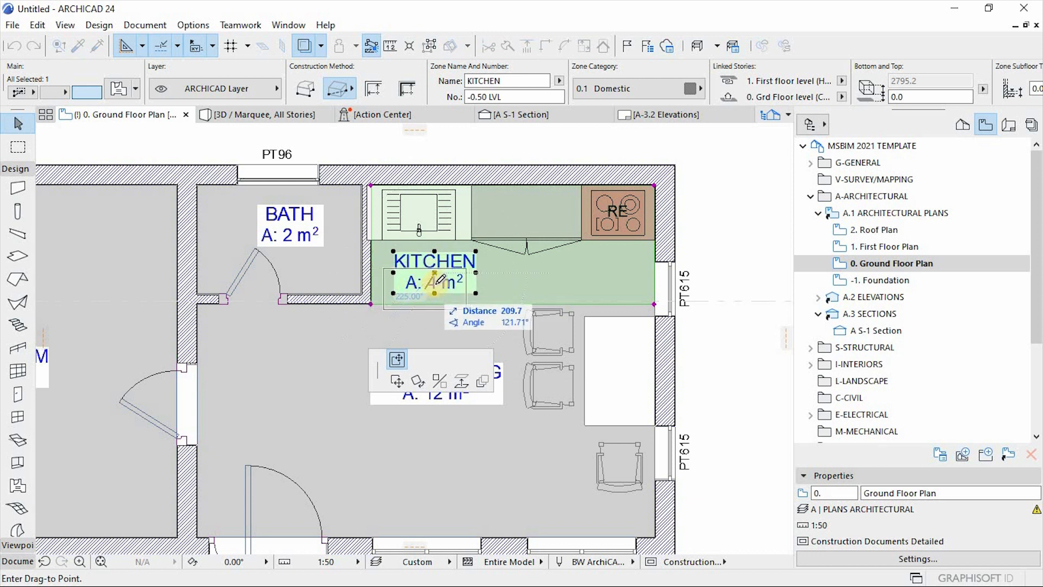
{"action": "key", "text": "Escape"}
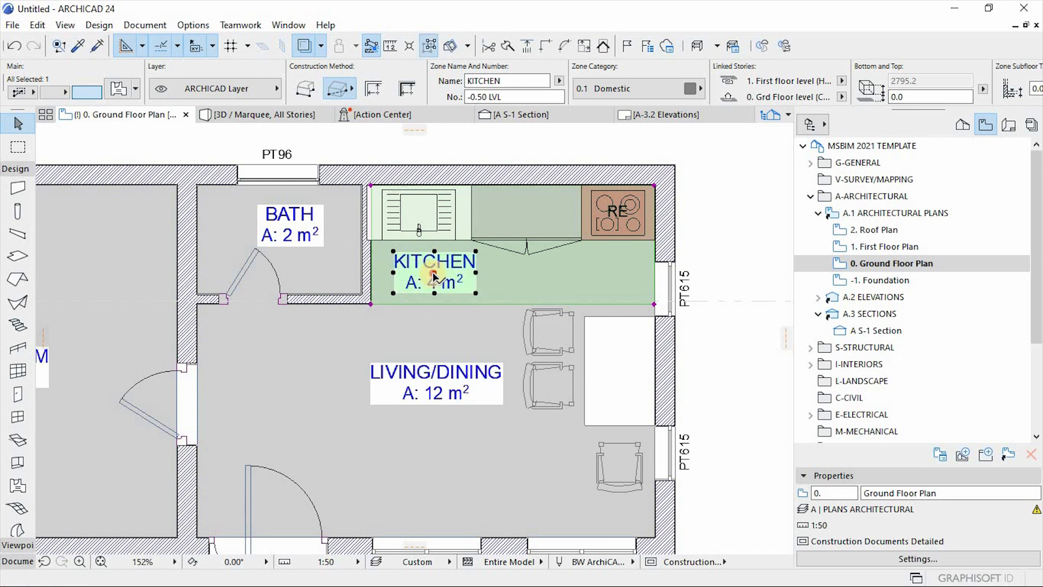
{"action": "left_click", "coordinate": [434, 272]}
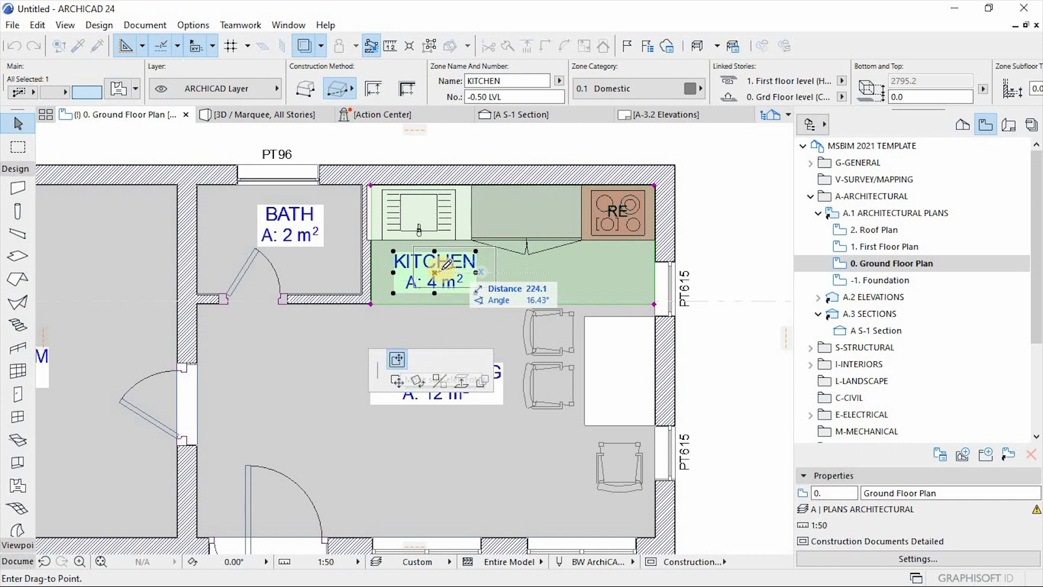
{"action": "left_click", "coordinate": [433, 269]}
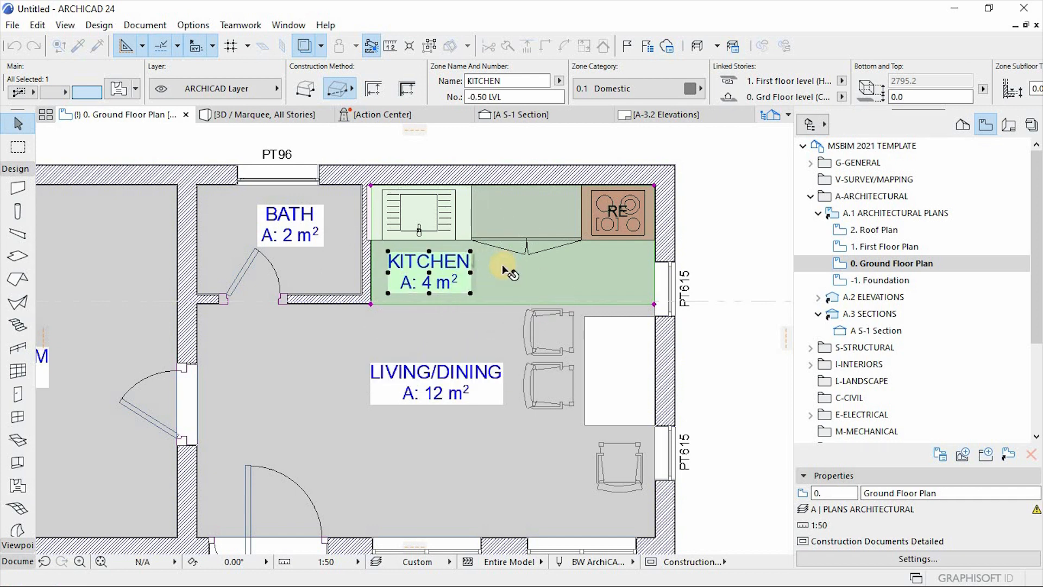
Step: Shift the sink countertop 40.5 mm horizontally so its left end meets the kitchen-side face of the bath wall
{"action": "scroll", "coordinate": [501, 263], "scroll_direction": "down", "scroll_amount": 3}
{"action": "scroll", "coordinate": [552, 205], "scroll_direction": "up", "scroll_amount": 2}
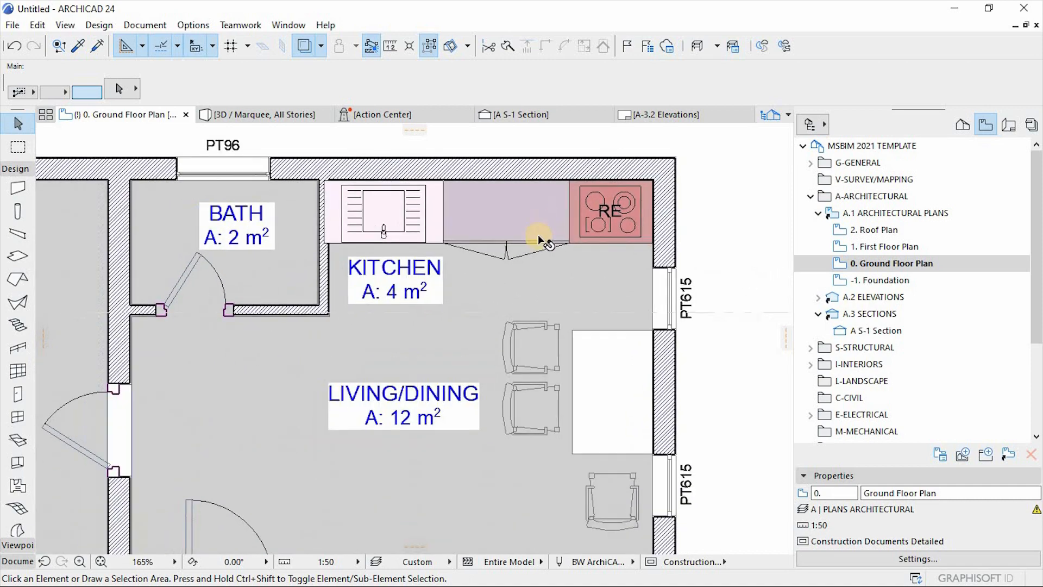
{"action": "scroll", "coordinate": [536, 232], "scroll_direction": "down", "scroll_amount": 1}
{"action": "scroll", "coordinate": [582, 202], "scroll_direction": "up", "scroll_amount": 3}
{"action": "scroll", "coordinate": [646, 187], "scroll_direction": "up", "scroll_amount": 3}
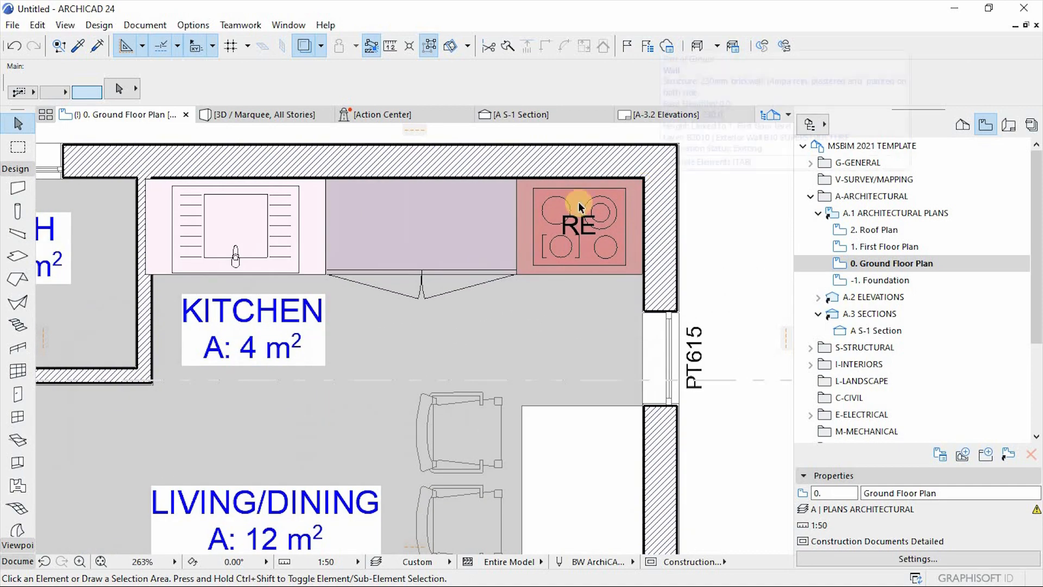
{"action": "scroll", "coordinate": [331, 192], "scroll_direction": "down", "scroll_amount": 2}
{"action": "scroll", "coordinate": [362, 220], "scroll_direction": "up", "scroll_amount": 3}
{"action": "left_click", "coordinate": [300, 242]}
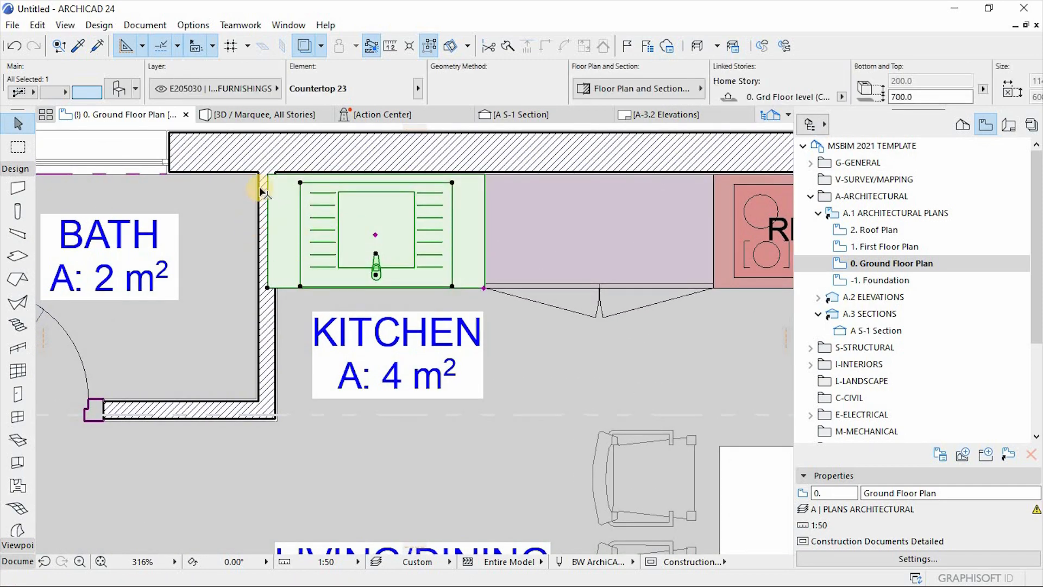
{"action": "scroll", "coordinate": [261, 190], "scroll_direction": "up", "scroll_amount": 3}
{"action": "key", "text": "ctrl+d"}
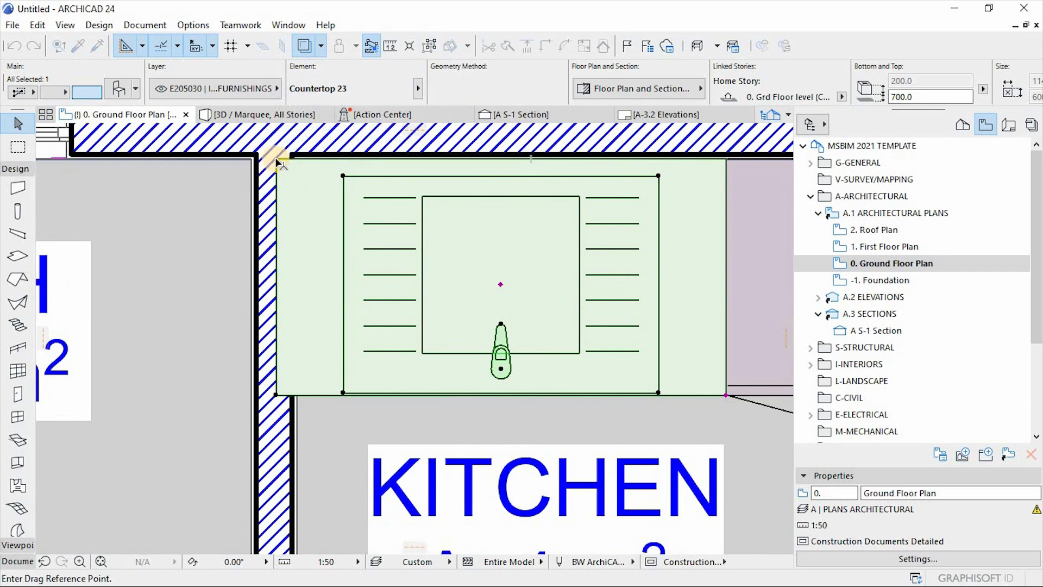
{"action": "left_click", "coordinate": [276, 158]}
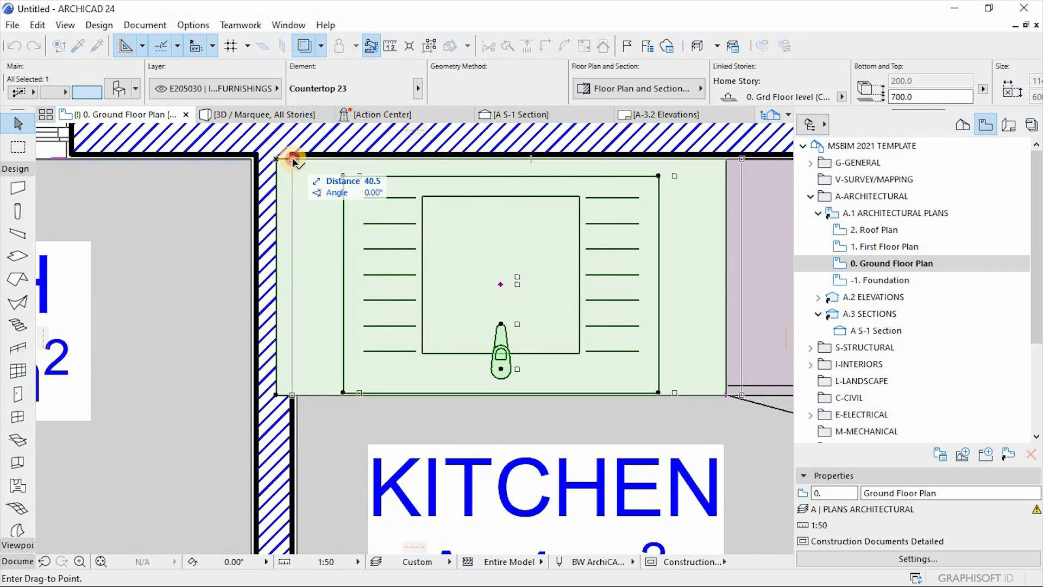
{"action": "left_click", "coordinate": [292, 159]}
{"action": "scroll", "coordinate": [302, 223], "scroll_direction": "down", "scroll_amount": 3}
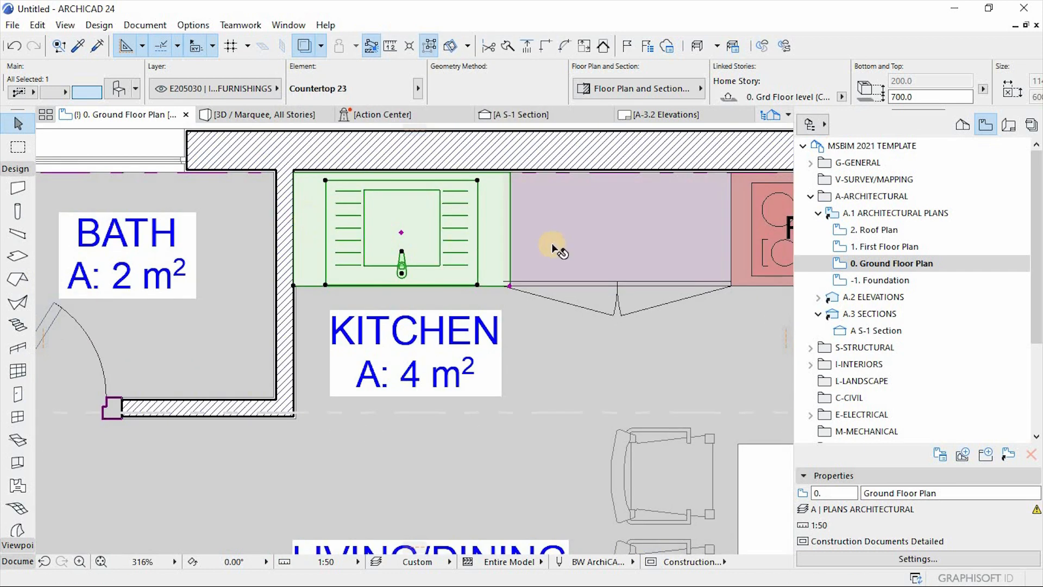
Step: Stretch the kitchen base cabinet's left edge to meet the right end of the sink countertop
{"action": "left_click", "coordinate": [555, 243]}
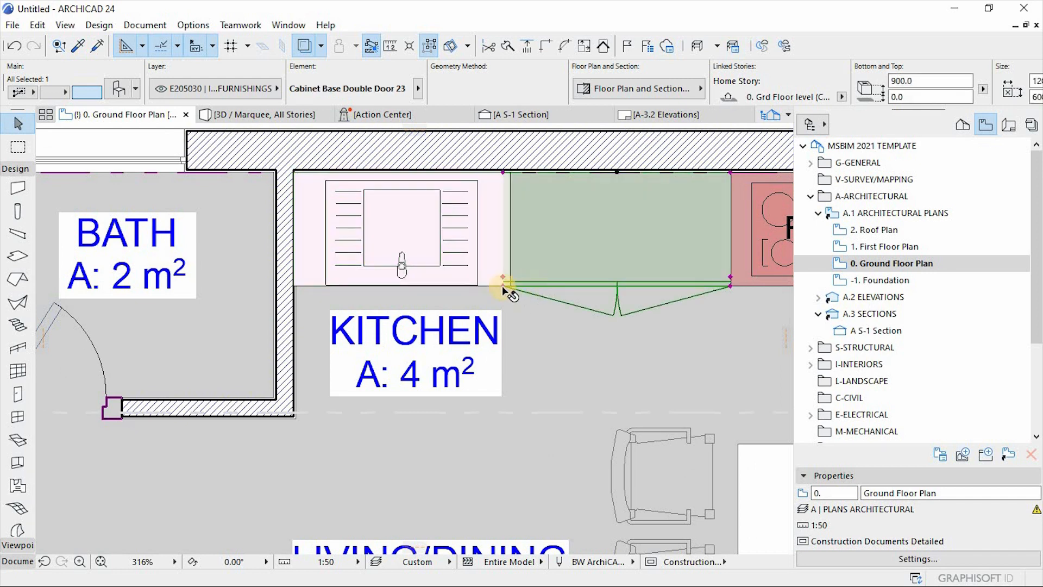
{"action": "left_click", "coordinate": [505, 173]}
{"action": "left_click", "coordinate": [508, 174]}
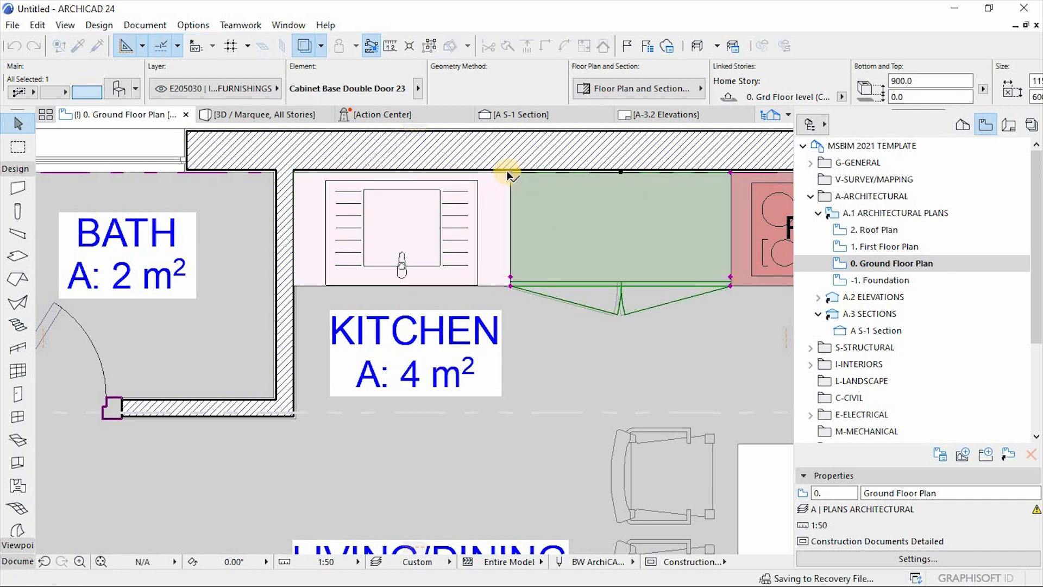
{"action": "scroll", "coordinate": [451, 205], "scroll_direction": "down", "scroll_amount": 6}
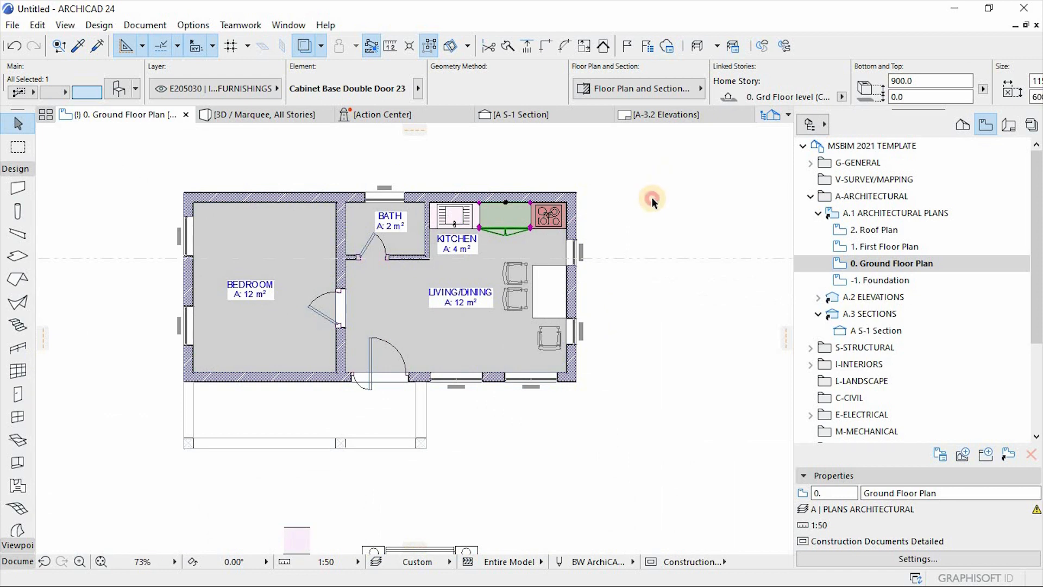
{"action": "left_click", "coordinate": [652, 199]}
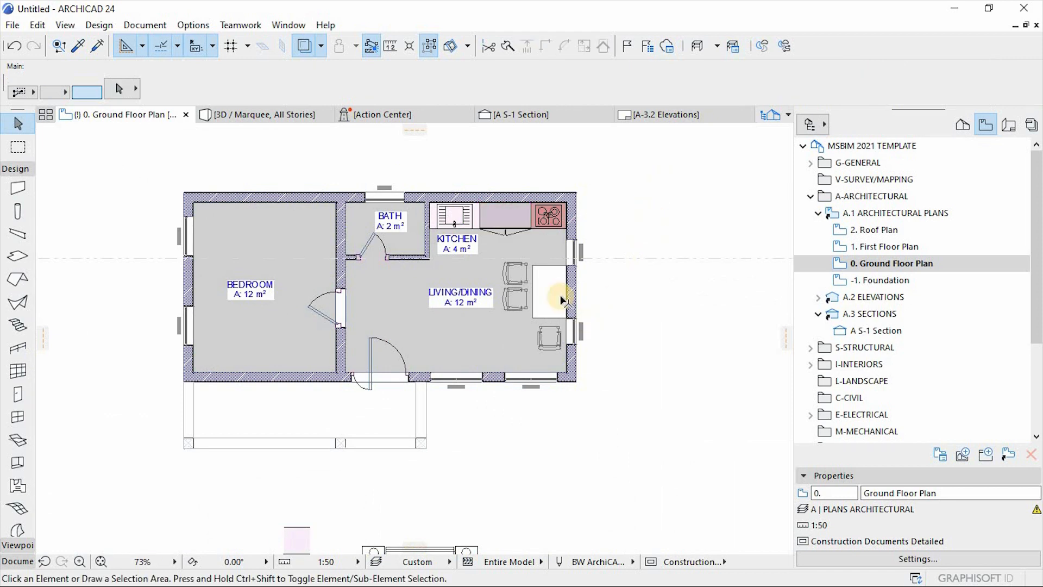
{"action": "scroll", "coordinate": [551, 292], "scroll_direction": "up", "scroll_amount": 1}
{"action": "scroll", "coordinate": [552, 292], "scroll_direction": "up", "scroll_amount": 1}
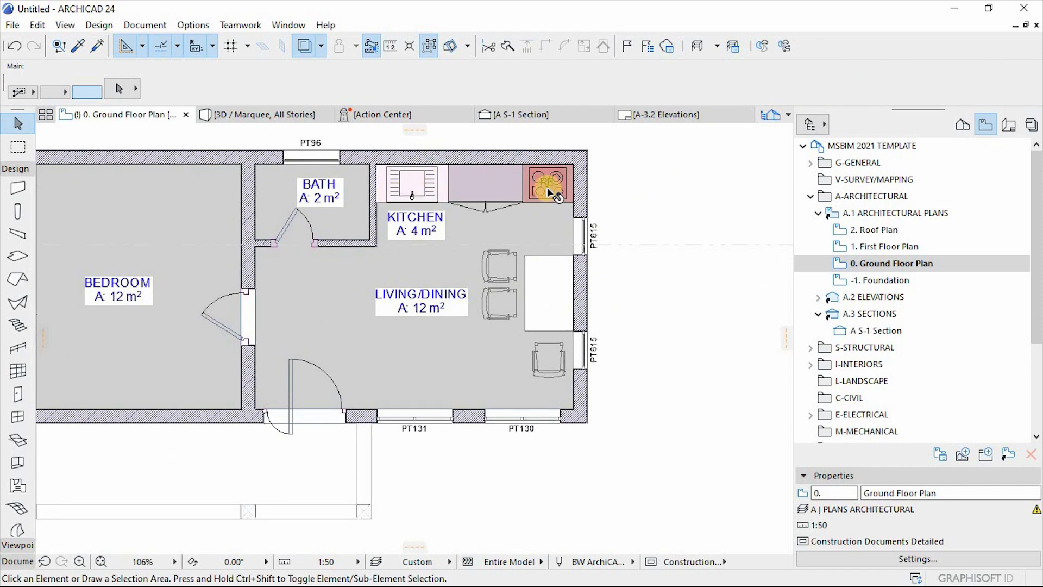
{"action": "scroll", "coordinate": [558, 305], "scroll_direction": "down", "scroll_amount": 2}
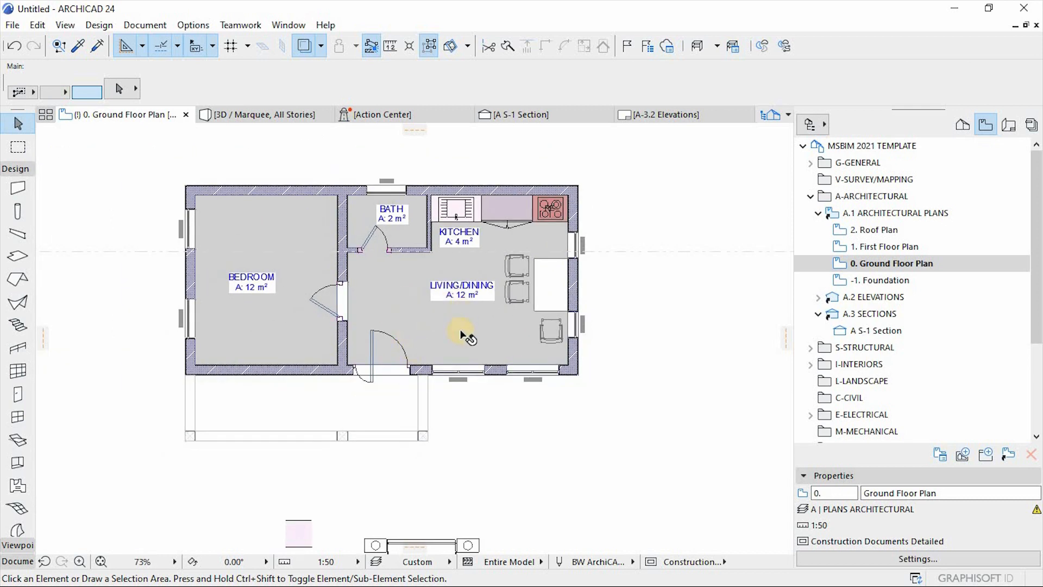
{"action": "scroll", "coordinate": [459, 315], "scroll_direction": "down", "scroll_amount": 1}
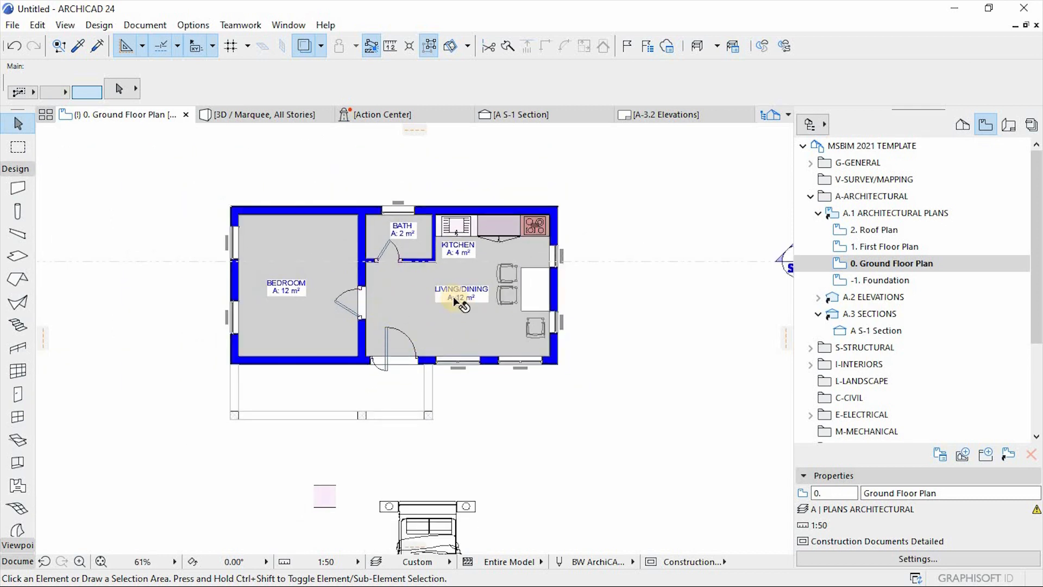
{"action": "scroll", "coordinate": [475, 323], "scroll_direction": "down", "scroll_amount": 1}
{"action": "scroll", "coordinate": [483, 304], "scroll_direction": "up", "scroll_amount": 1}
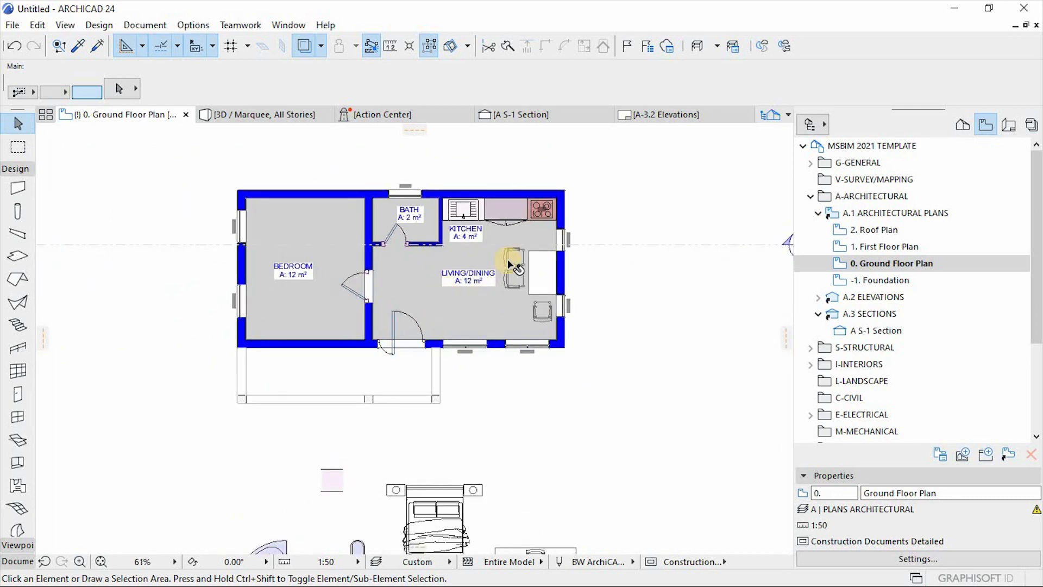
Step: Move the bed with its two nightstands and one lamp into the bedroom, with the headboard against the upper wall
{"action": "scroll", "coordinate": [508, 266], "scroll_direction": "down", "scroll_amount": 2}
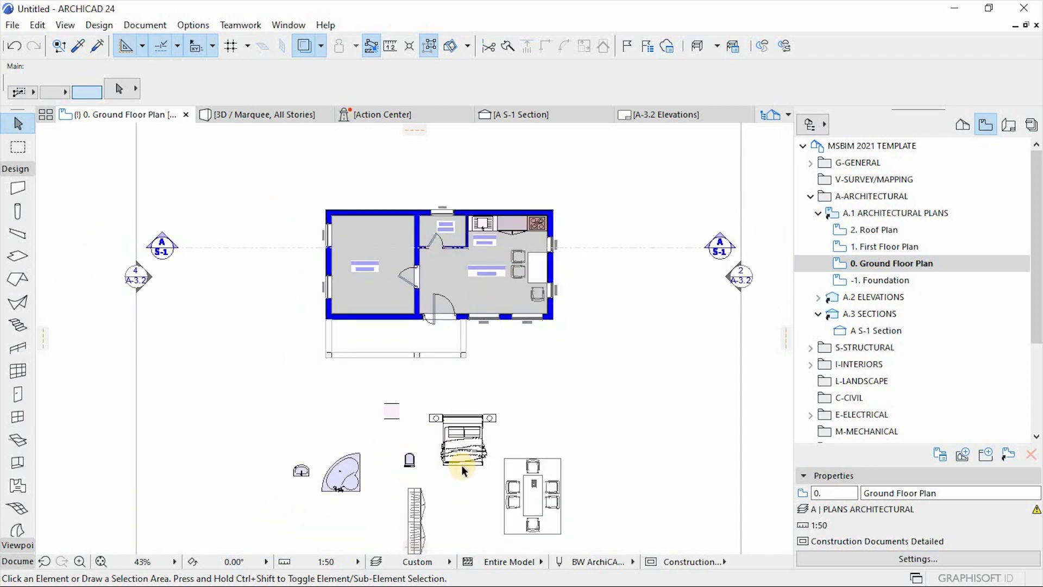
{"action": "scroll", "coordinate": [461, 465], "scroll_direction": "up", "scroll_amount": 3}
{"action": "left_click", "coordinate": [530, 354]}
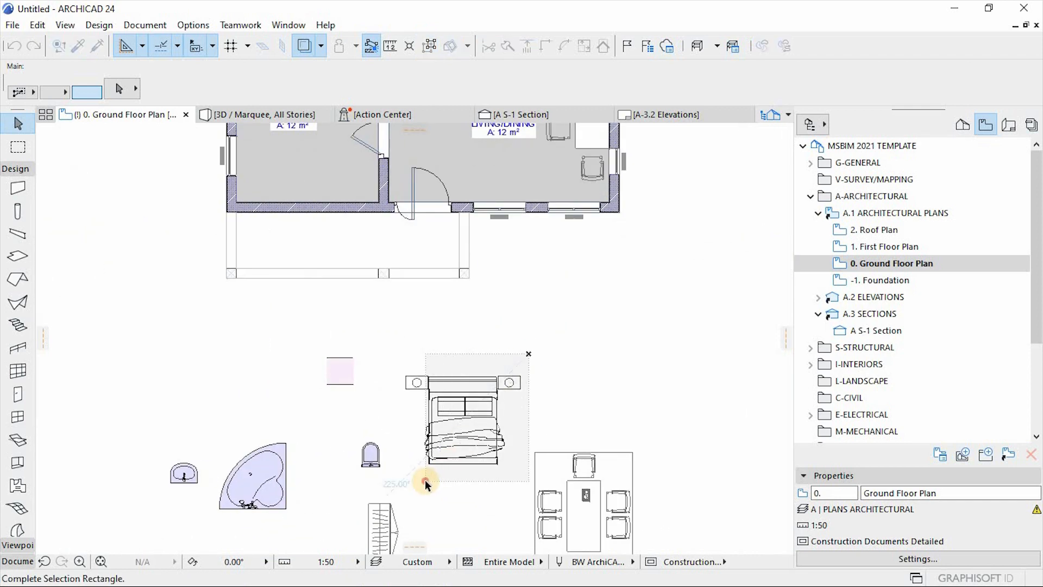
{"action": "left_click", "coordinate": [425, 480]}
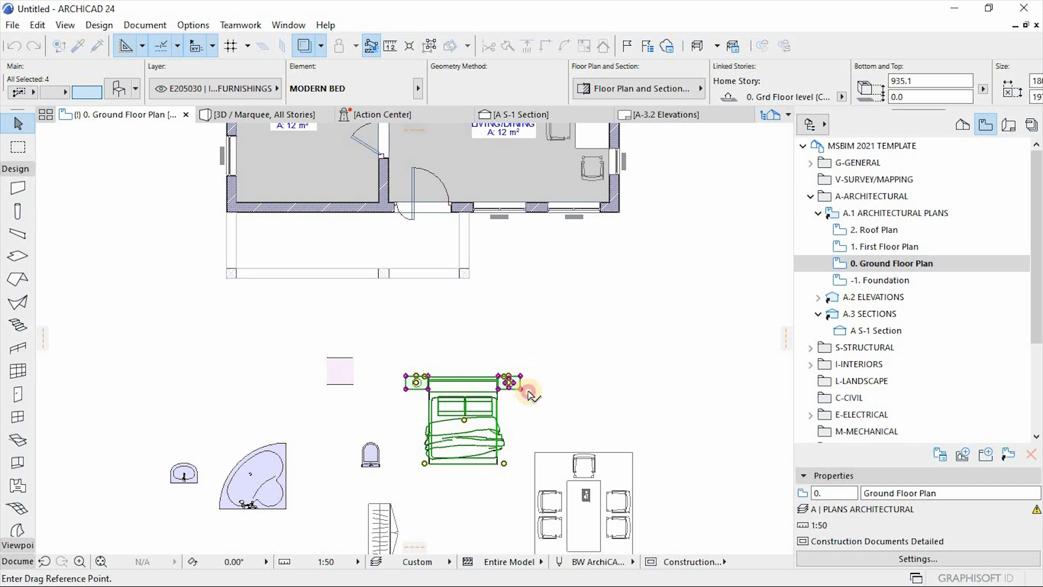
{"action": "left_click", "coordinate": [529, 391]}
{"action": "scroll", "coordinate": [413, 231], "scroll_direction": "down", "scroll_amount": 2}
{"action": "scroll", "coordinate": [450, 228], "scroll_direction": "up", "scroll_amount": 3}
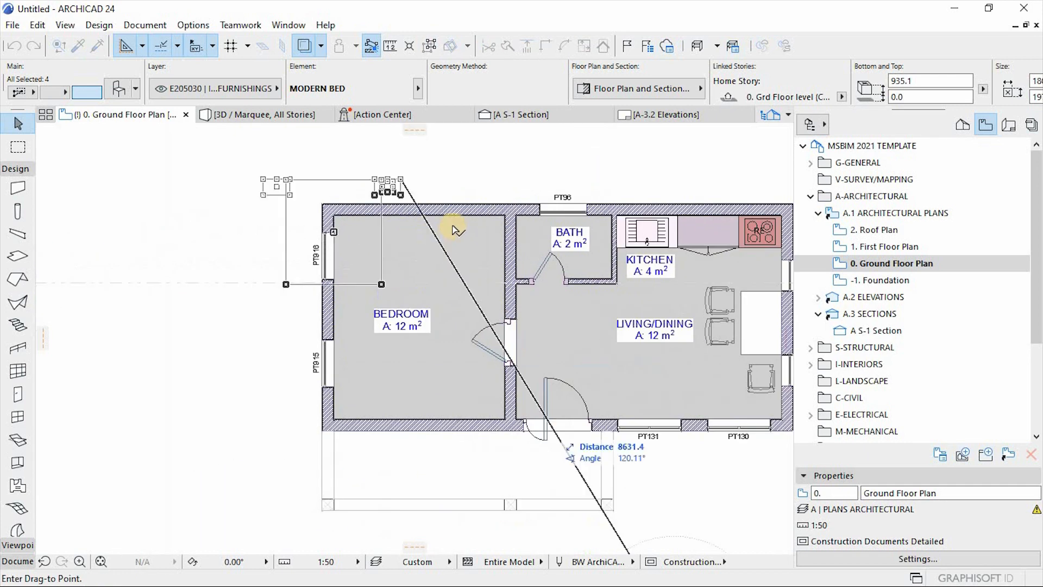
{"action": "left_click", "coordinate": [483, 213]}
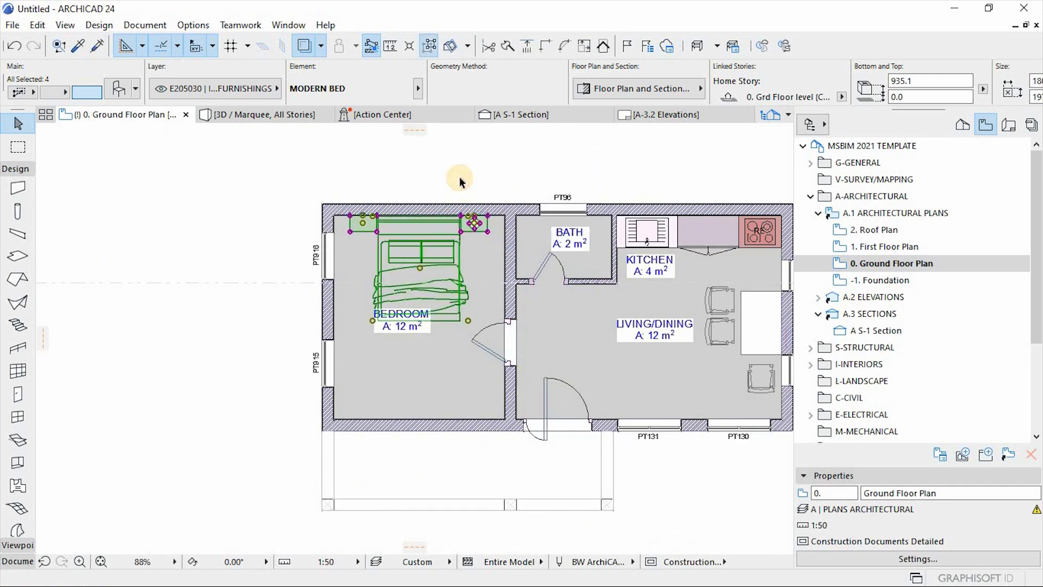
Step: Move the BEDROOM zone label off the bed to the free floor area just below it
{"action": "scroll", "coordinate": [396, 321], "scroll_direction": "down", "scroll_amount": 2}
{"action": "scroll", "coordinate": [428, 251], "scroll_direction": "up", "scroll_amount": 2}
{"action": "left_click", "coordinate": [422, 250]}
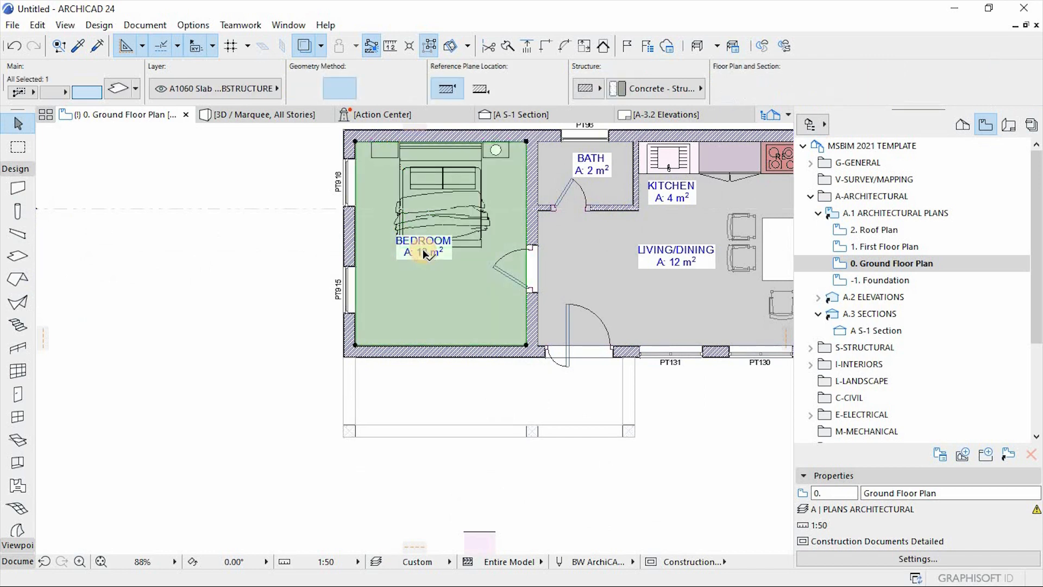
{"action": "left_click", "coordinate": [425, 247]}
{"action": "left_click_drag", "start_coordinate": [425, 251], "coordinate": [432, 266]}
Step: Rotate the two adjoining wardrobes together by 90° so they lie horizontally with their doors facing up
{"action": "scroll", "coordinate": [400, 217], "scroll_direction": "down", "scroll_amount": 3}
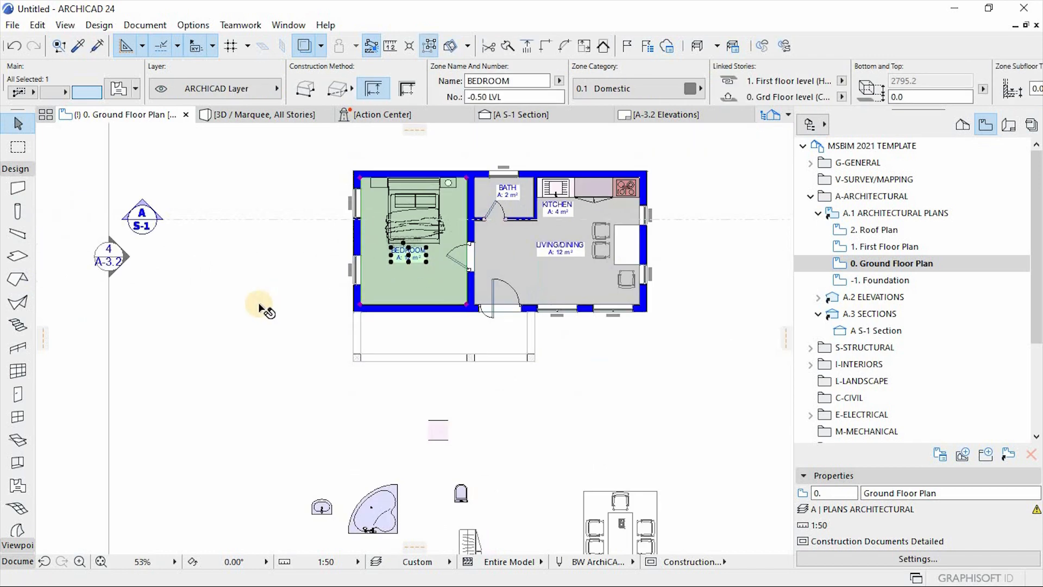
{"action": "scroll", "coordinate": [356, 241], "scroll_direction": "down", "scroll_amount": 2}
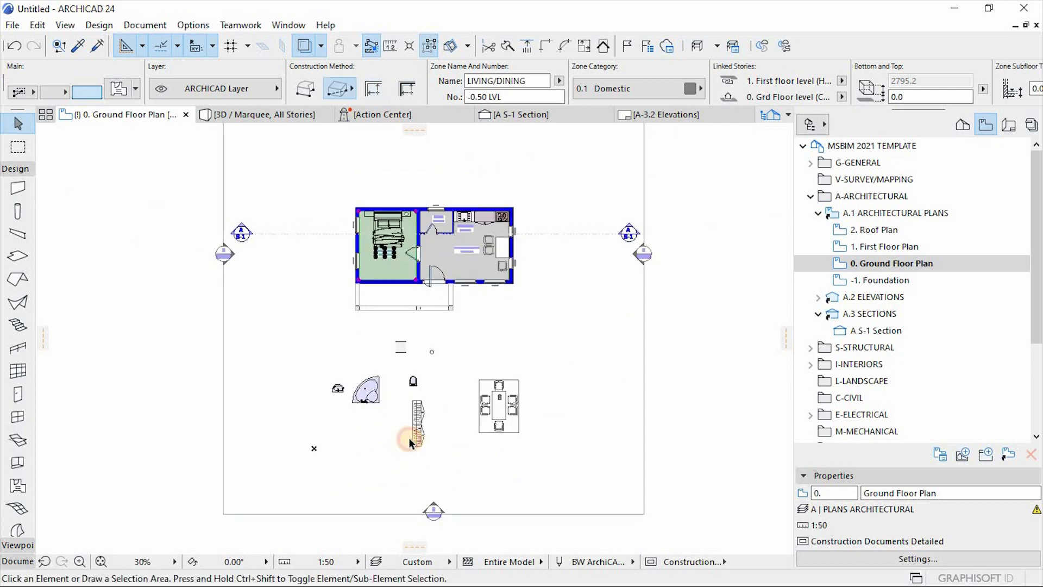
{"action": "scroll", "coordinate": [461, 375], "scroll_direction": "up", "scroll_amount": 4}
{"action": "mouse_move", "coordinate": [468, 364]}
{"action": "left_mouse_down"}
{"action": "mouse_move", "coordinate": [396, 465]}
{"action": "mouse_move", "coordinate": [405, 452]}
{"action": "left_mouse_up"}
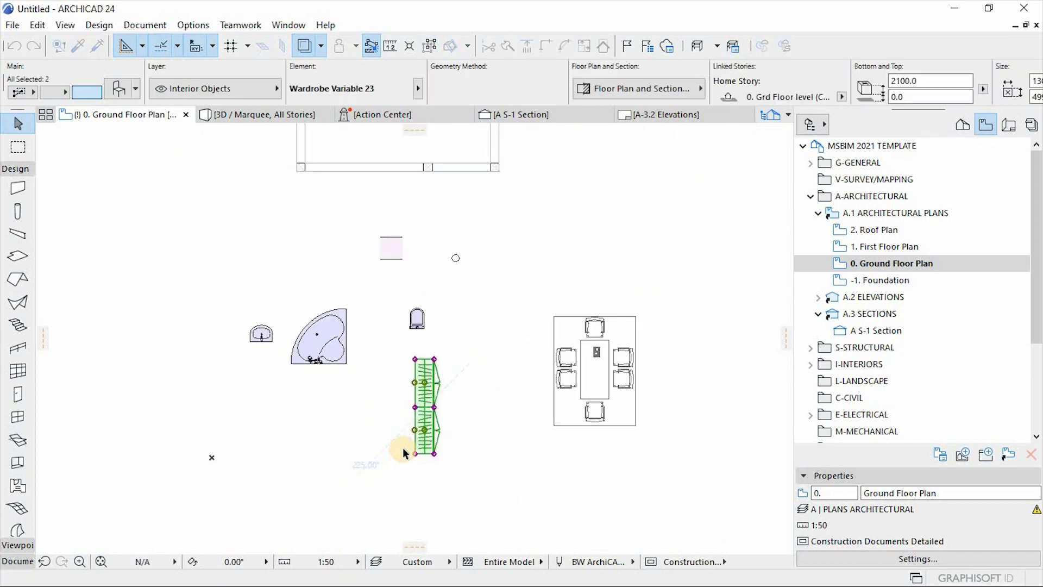
{"action": "key", "text": "ctrl+e"}
{"action": "left_click", "coordinate": [422, 406]}
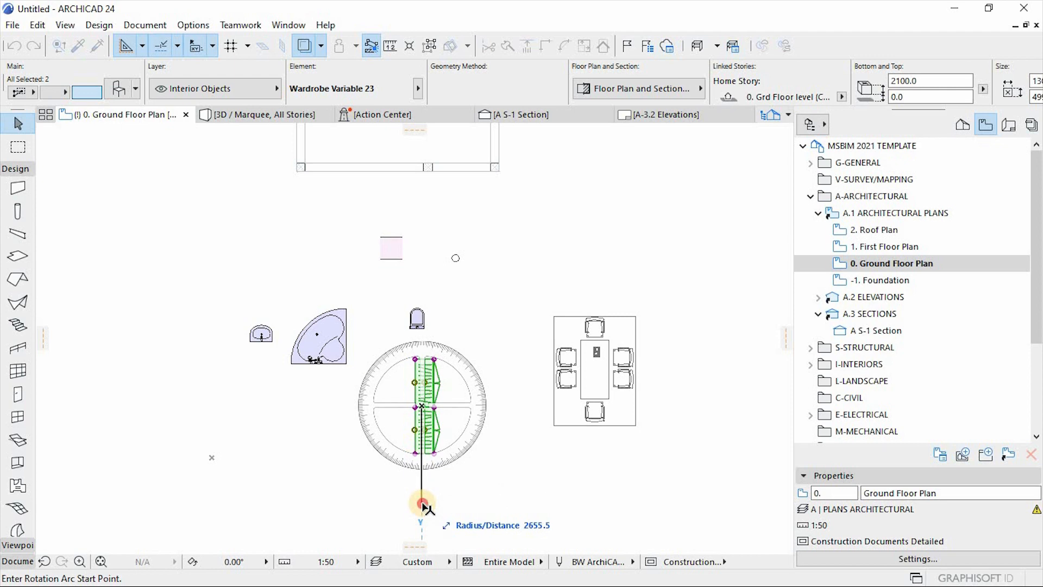
{"action": "left_click", "coordinate": [422, 504]}
{"action": "left_click", "coordinate": [501, 409]}
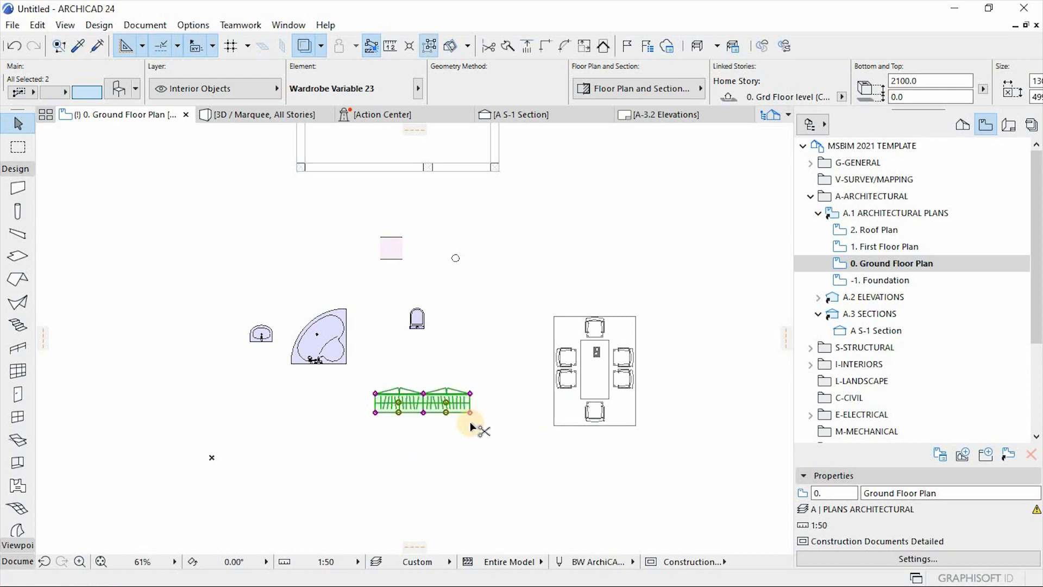
Step: Move both wardrobes into the bedroom, fitting their lower-right corner into the lower-right interior corner of the room
{"action": "key", "text": "ctrl+d"}
{"action": "left_click", "coordinate": [471, 412]}
{"action": "scroll", "coordinate": [419, 246], "scroll_direction": "up", "scroll_amount": 5}
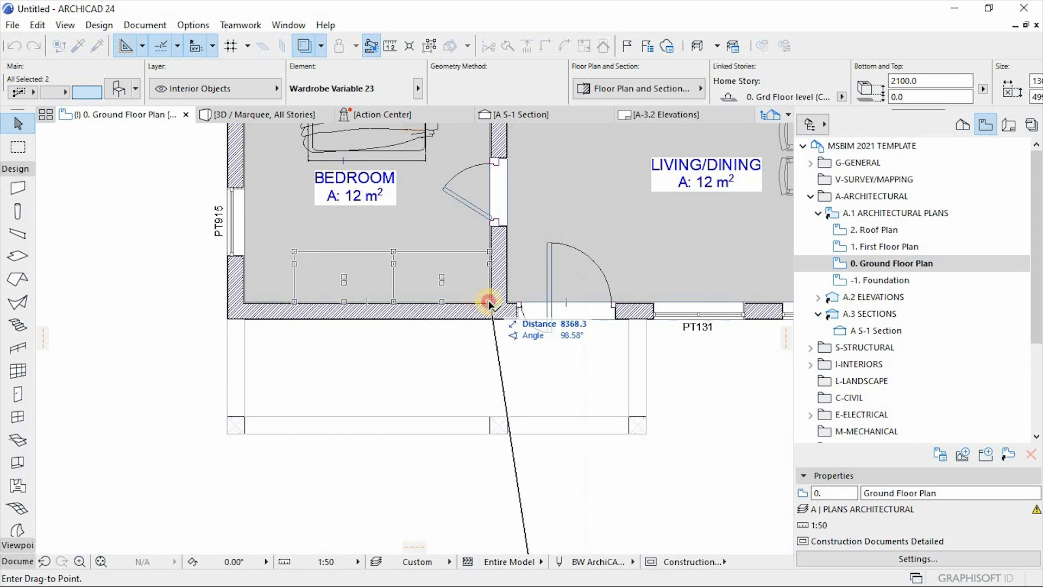
{"action": "left_click", "coordinate": [485, 301]}
{"action": "key", "text": "Escape"}
Step: Move the left wardrobe 653.5 mm to the left so it meets the bedroom's left wall
{"action": "left_click", "coordinate": [301, 300]}
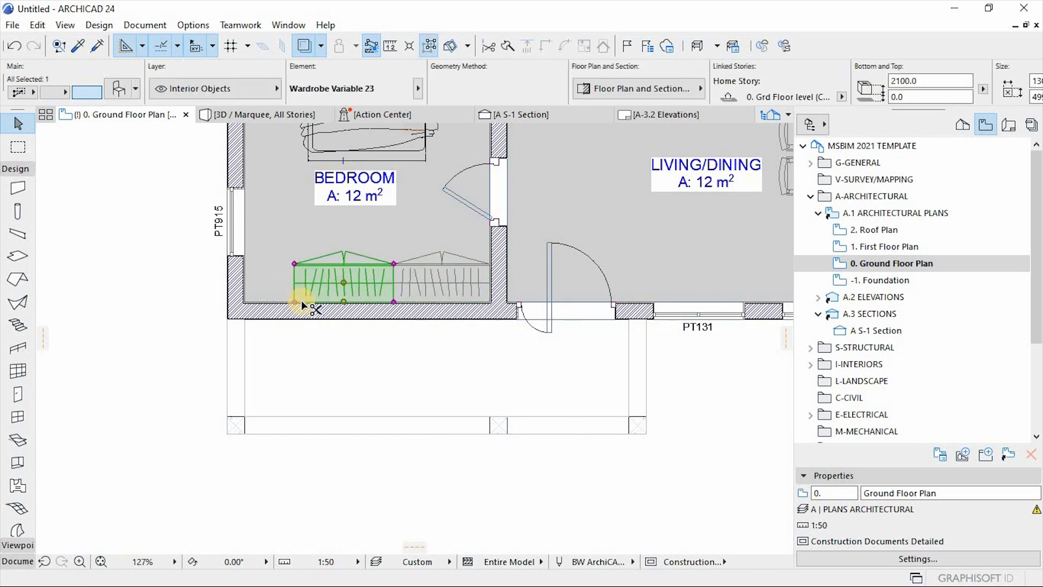
{"action": "key", "text": "ctrl+d"}
{"action": "left_click", "coordinate": [295, 302]}
{"action": "left_click", "coordinate": [244, 302]}
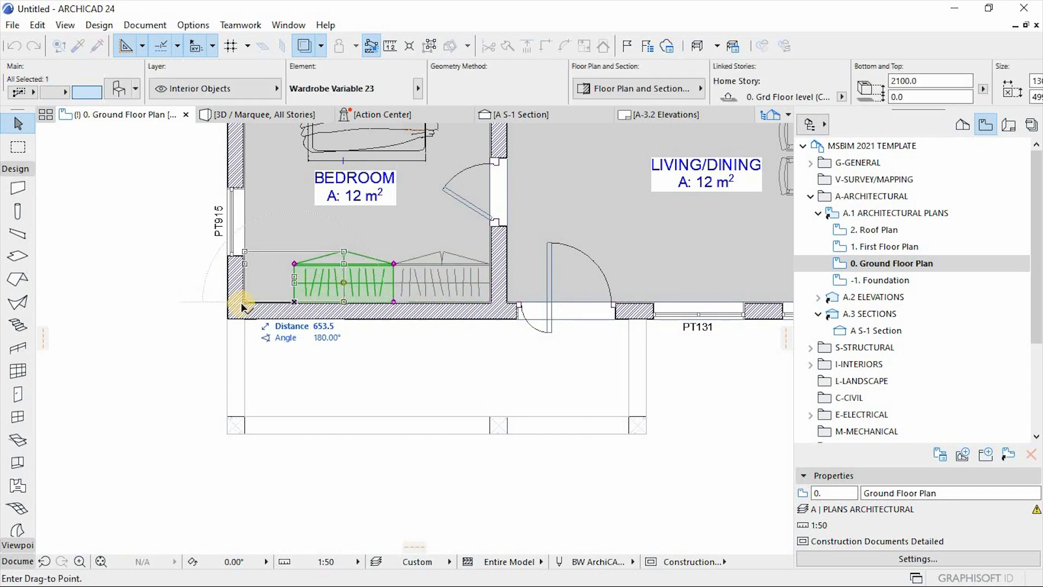
Step: Stretch the left wardrobe's right side to about 1.6 m wide, halfway into the gap, and select the right wardrobe
{"action": "scroll", "coordinate": [302, 244], "scroll_direction": "up", "scroll_amount": 3}
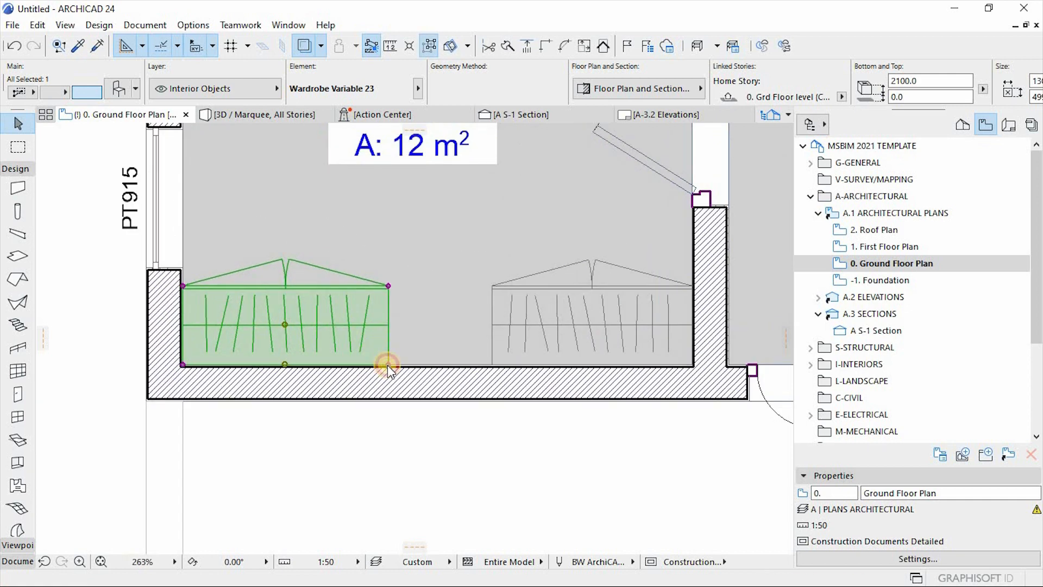
{"action": "left_click", "coordinate": [388, 365]}
{"action": "scroll", "coordinate": [437, 363], "scroll_direction": "up", "scroll_amount": 4}
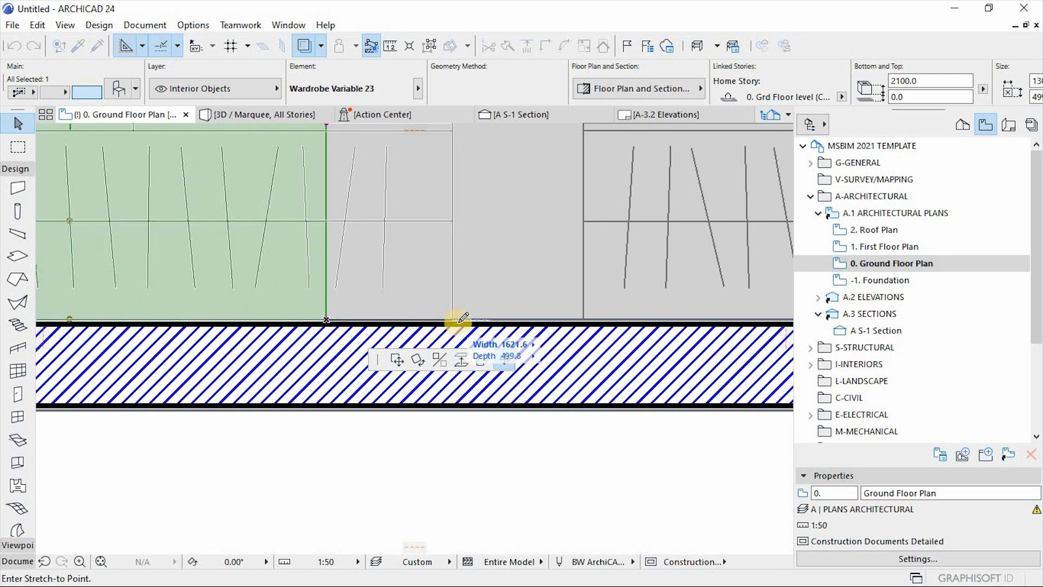
{"action": "left_click", "coordinate": [448, 319]}
{"action": "left_click", "coordinate": [580, 315]}
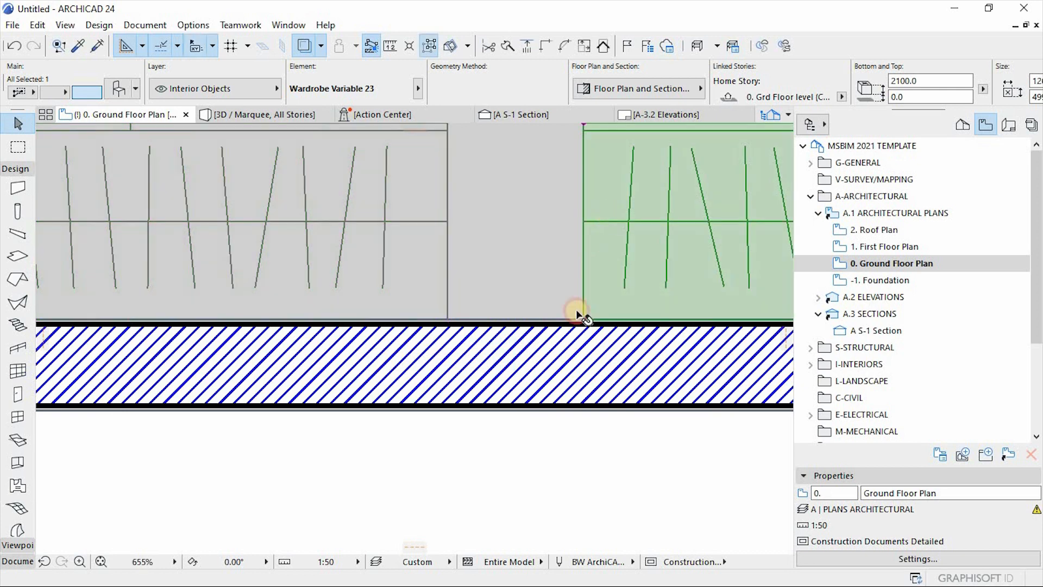
Step: Stretch the wardrobe nearer the bedroom door to about 1610 mm wide so it meets the neighbouring wardrobe, then clear the selection
{"action": "left_click", "coordinate": [582, 320]}
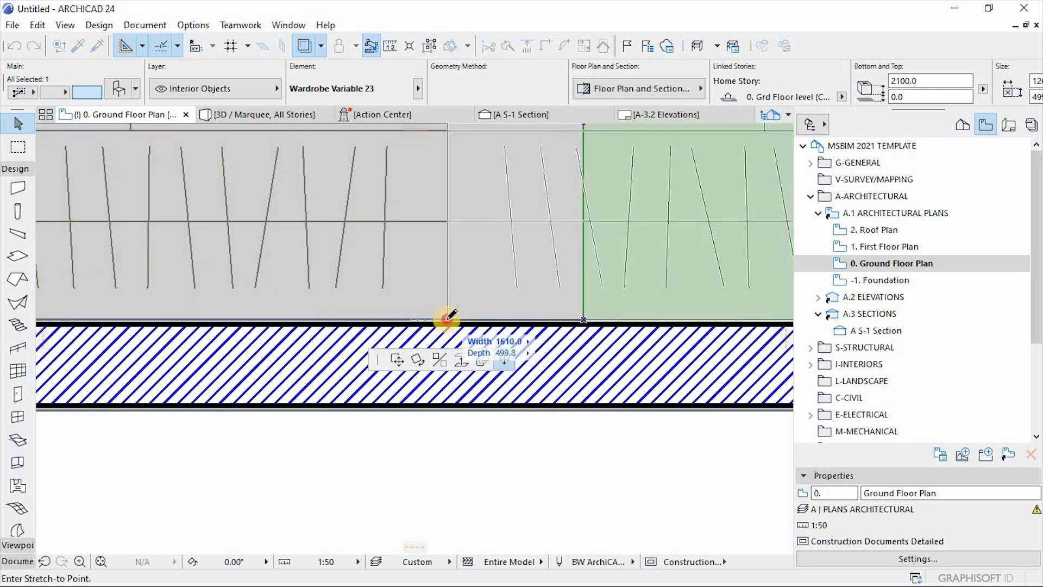
{"action": "left_click", "coordinate": [448, 319]}
{"action": "scroll", "coordinate": [440, 343], "scroll_direction": "down", "scroll_amount": 7}
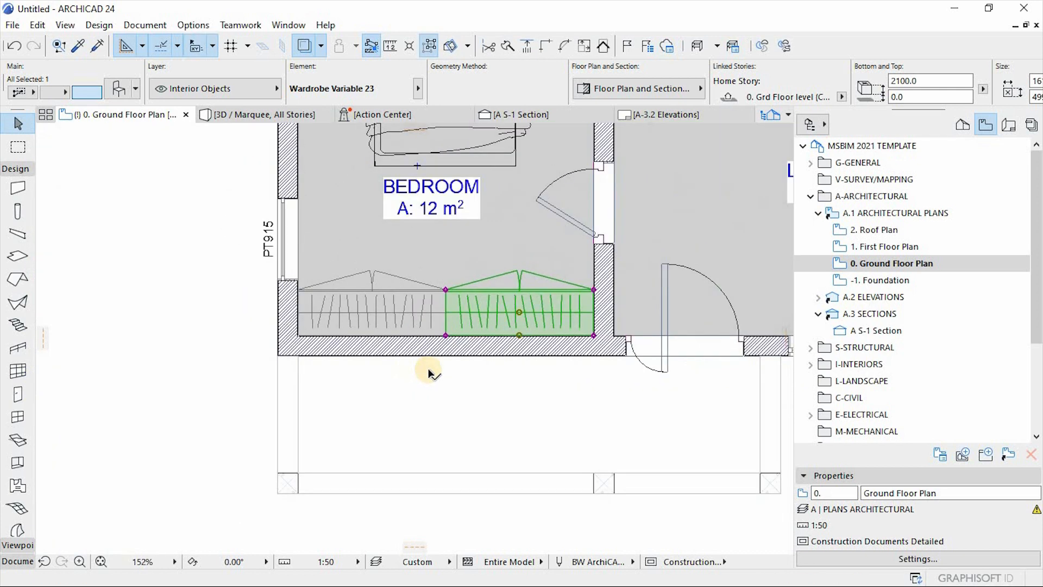
{"action": "left_click", "coordinate": [217, 356]}
{"action": "scroll", "coordinate": [588, 293], "scroll_direction": "down", "scroll_amount": 5}
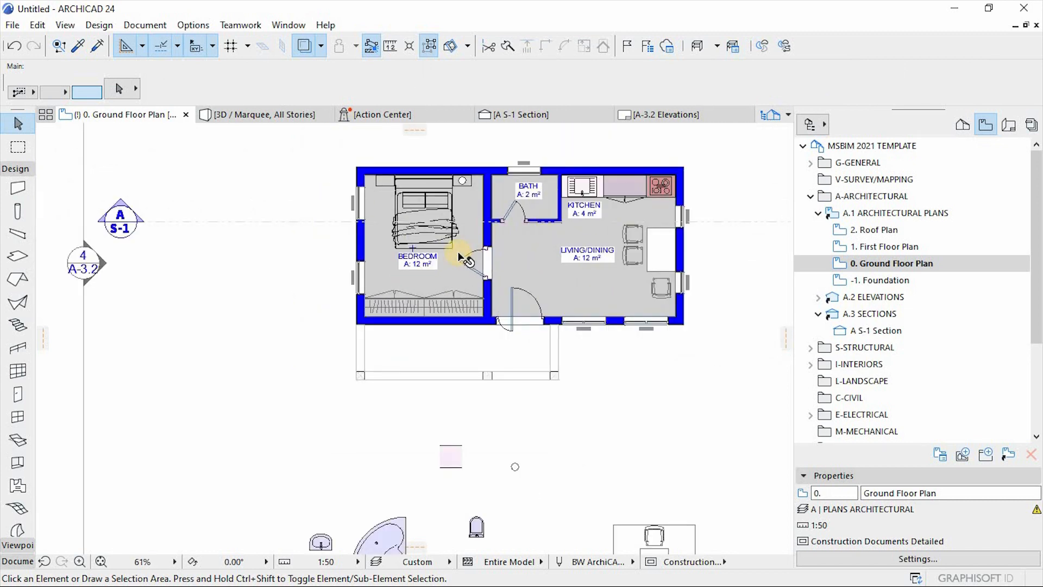
Step: Move the BEDROOM zone stamp slightly down, away from the foot of the bed
{"action": "left_click", "coordinate": [420, 264]}
{"action": "left_click", "coordinate": [420, 272]}
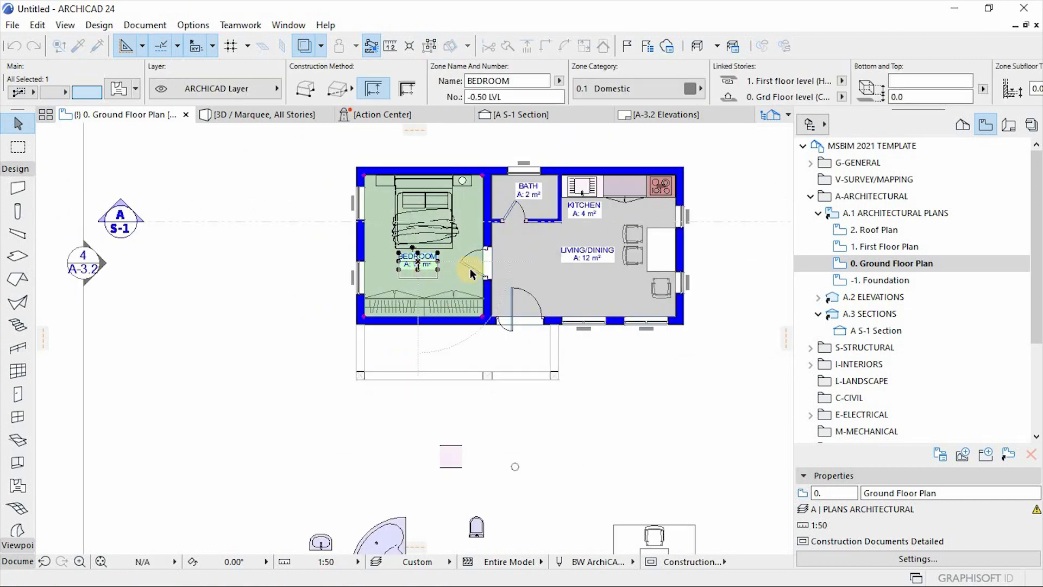
{"action": "key", "text": "Escape"}
{"action": "scroll", "coordinate": [379, 264], "scroll_direction": "up", "scroll_amount": 5}
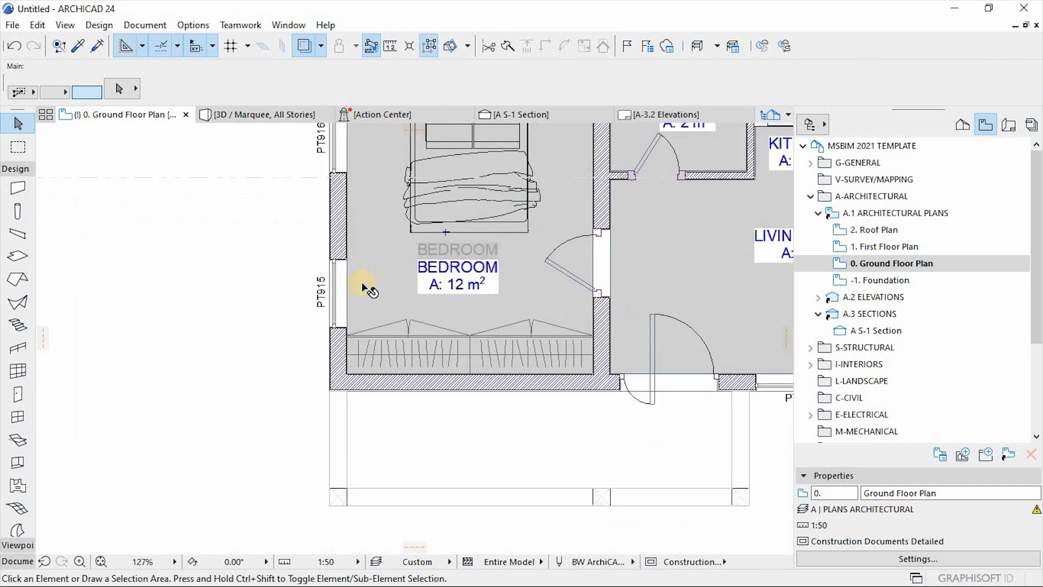
{"action": "scroll", "coordinate": [372, 280], "scroll_direction": "down", "scroll_amount": 5}
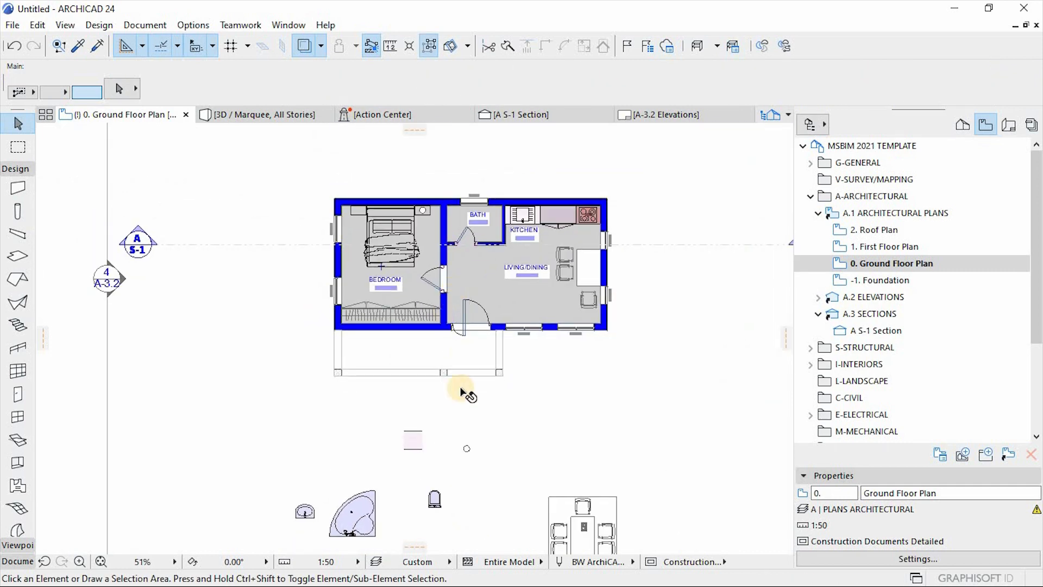
Step: Move the corner bathtub from outside the plan into the bathroom, placing its square corner at the lower inner corner beside the kitchen wall
{"action": "scroll", "coordinate": [461, 393], "scroll_direction": "down", "scroll_amount": 3}
{"action": "left_click_drag", "start_coordinate": [566, 382], "coordinate": [574, 414]}
{"action": "scroll", "coordinate": [383, 429], "scroll_direction": "up", "scroll_amount": 5}
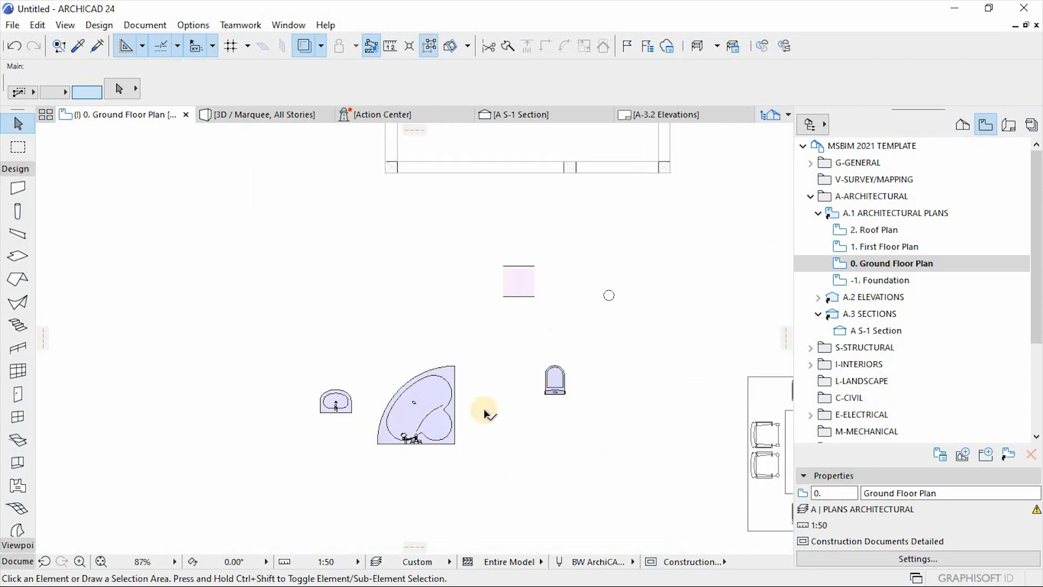
{"action": "left_click", "coordinate": [454, 390]}
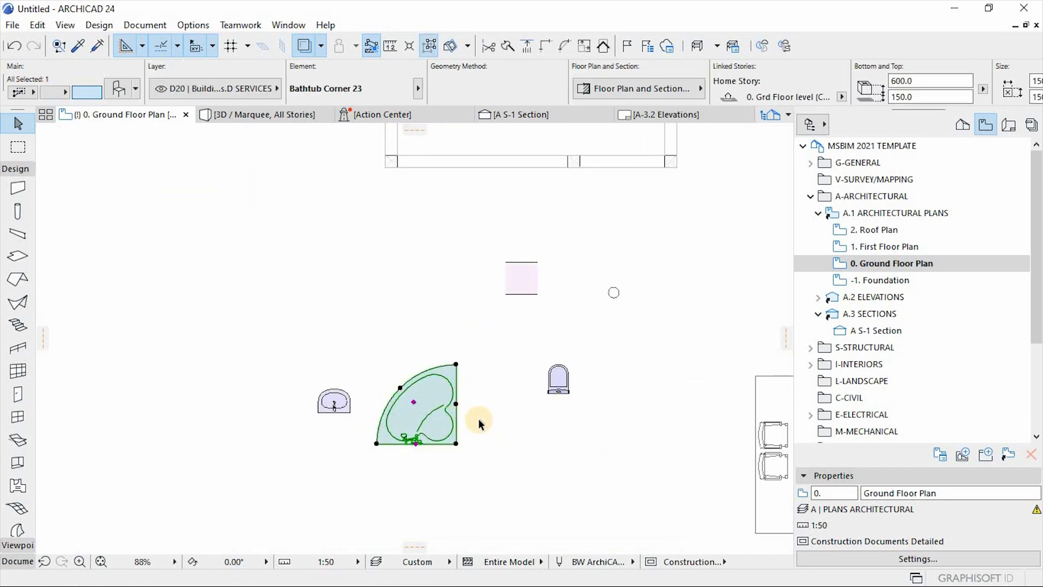
{"action": "key", "text": "ctrl+d"}
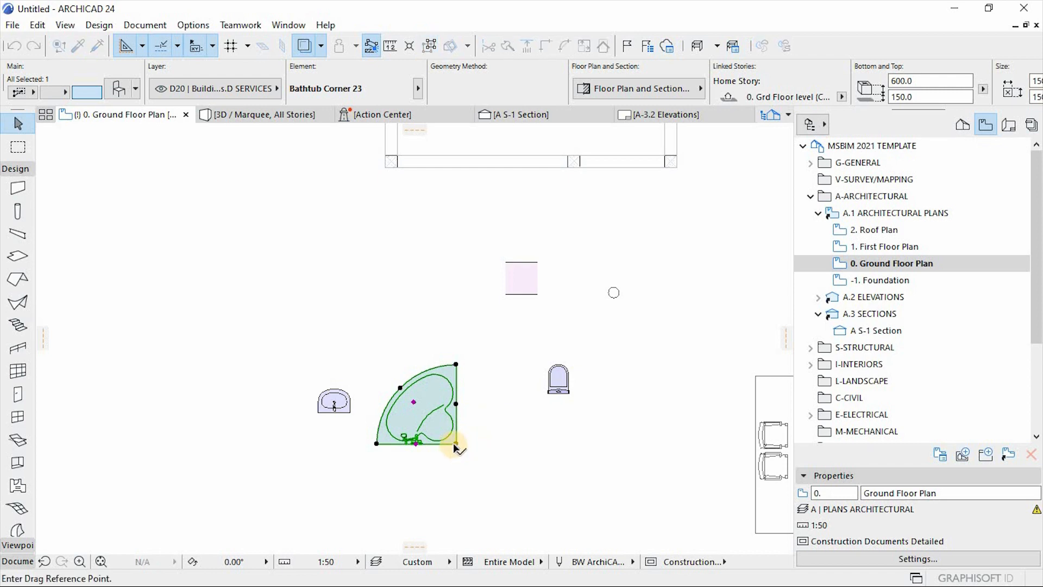
{"action": "left_click", "coordinate": [456, 443]}
{"action": "scroll", "coordinate": [496, 374], "scroll_direction": "down", "scroll_amount": 5}
{"action": "scroll", "coordinate": [521, 376], "scroll_direction": "up", "scroll_amount": 8}
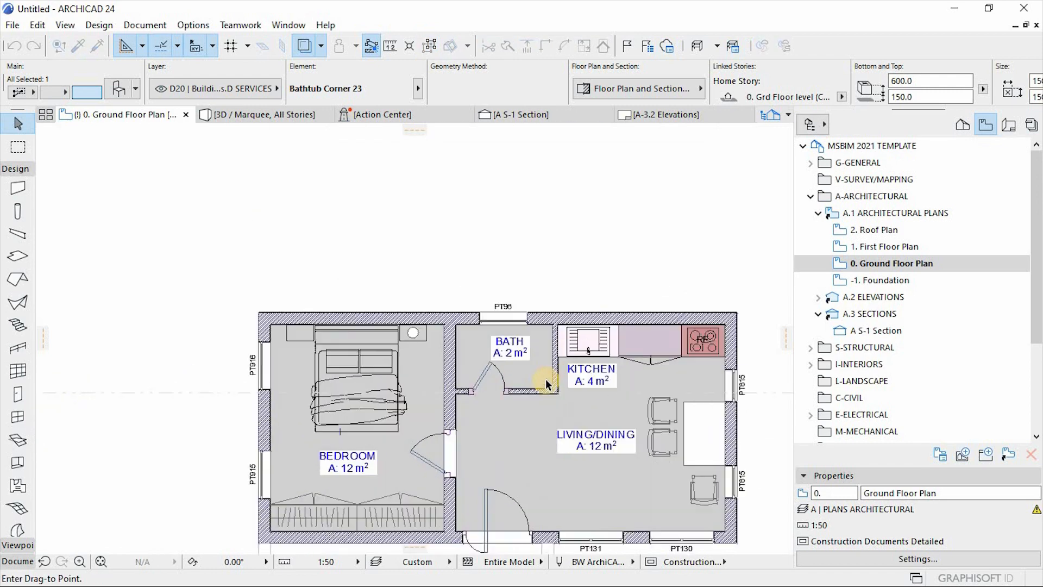
{"action": "left_click", "coordinate": [587, 414]}
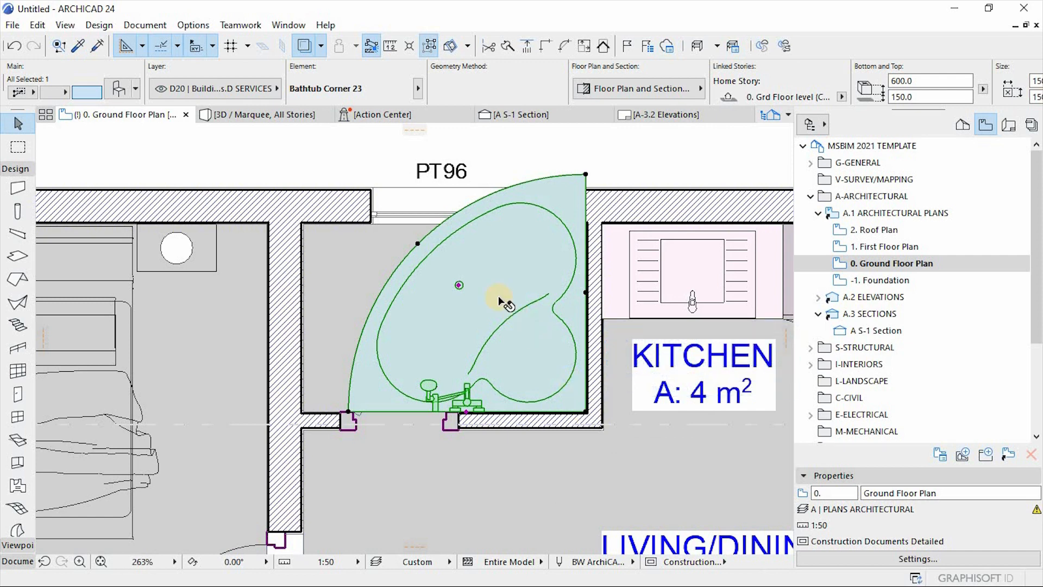
Step: Stretch the corner bathtub to about 1185 by 574 mm so it fits between the bathroom walls and clears the door
{"action": "scroll", "coordinate": [499, 298], "scroll_direction": "down", "scroll_amount": 2}
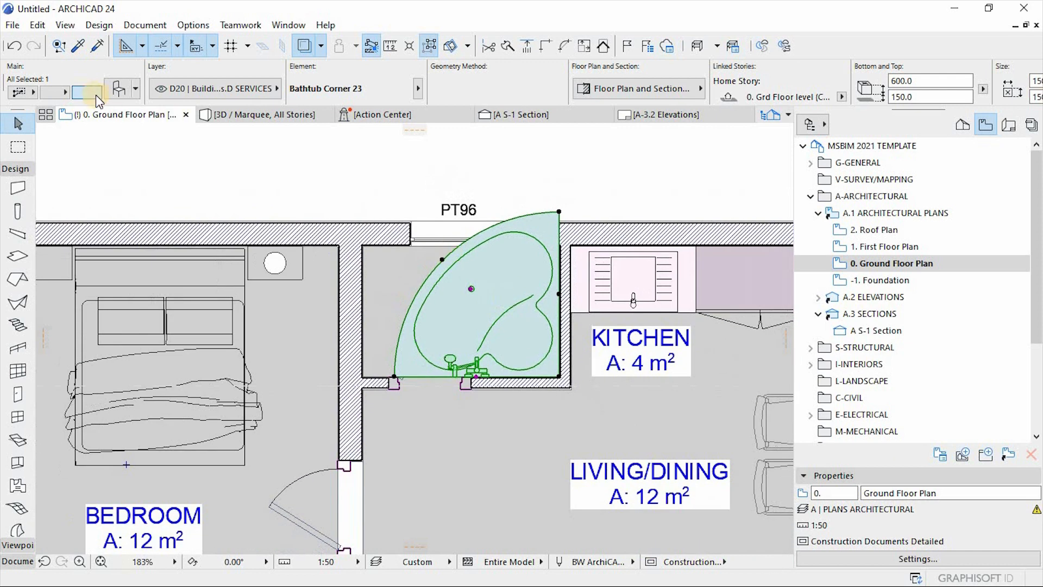
{"action": "left_click", "coordinate": [560, 211]}
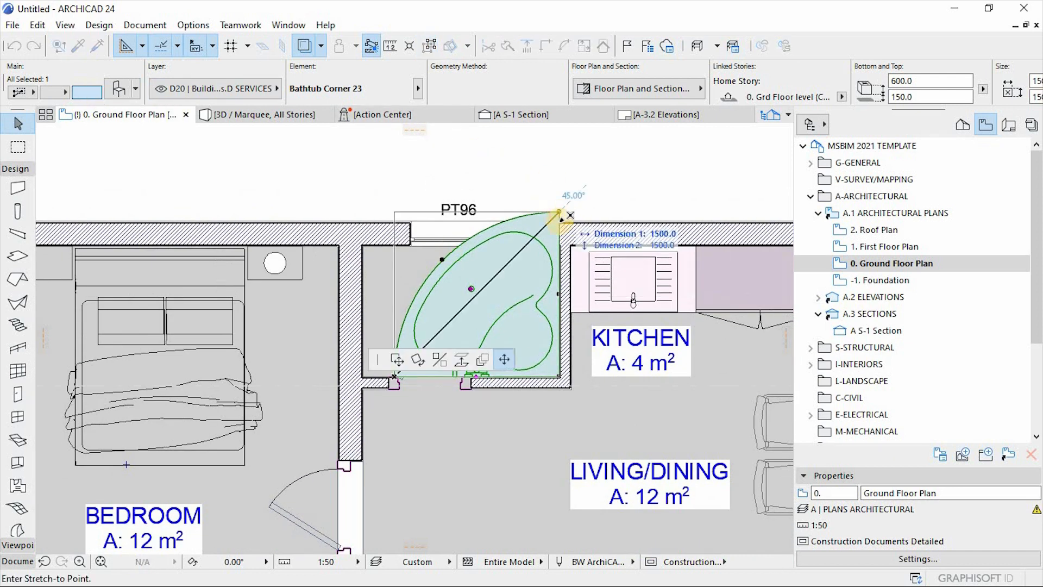
{"action": "left_click", "coordinate": [560, 247]}
{"action": "left_click", "coordinate": [394, 374]}
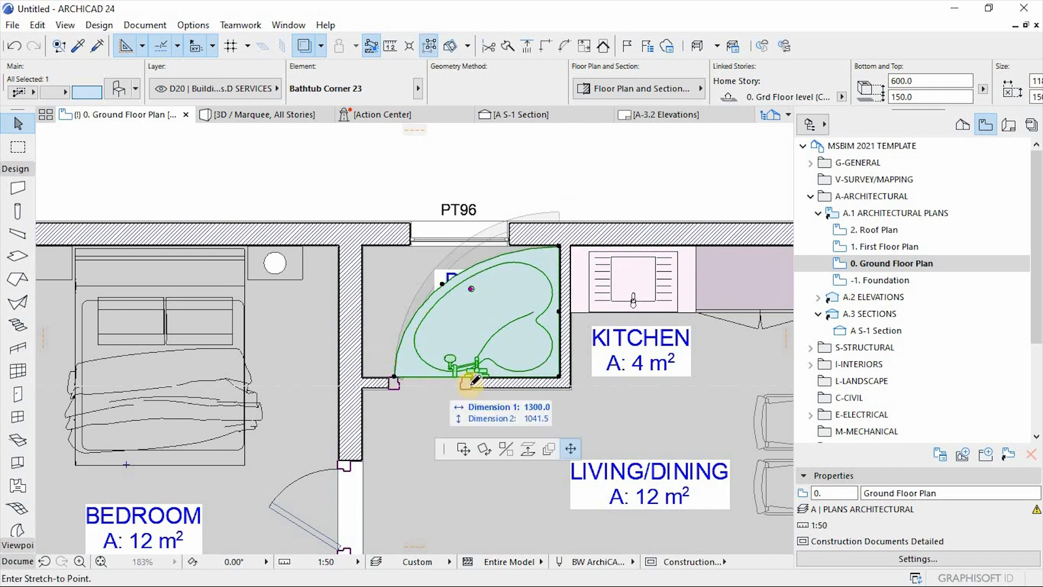
{"action": "left_click", "coordinate": [494, 374]}
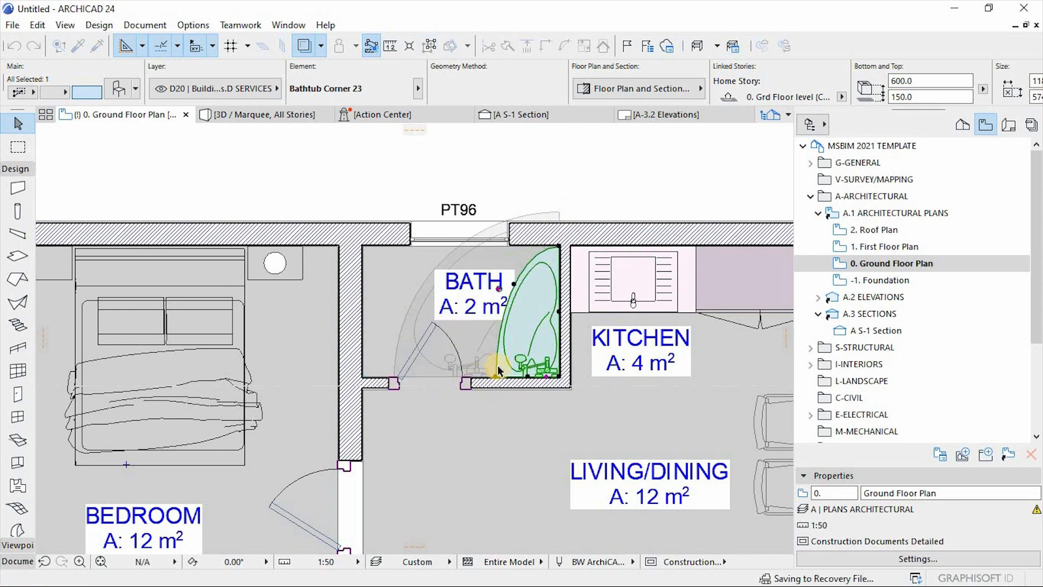
{"action": "scroll", "coordinate": [563, 305], "scroll_direction": "up", "scroll_amount": 2}
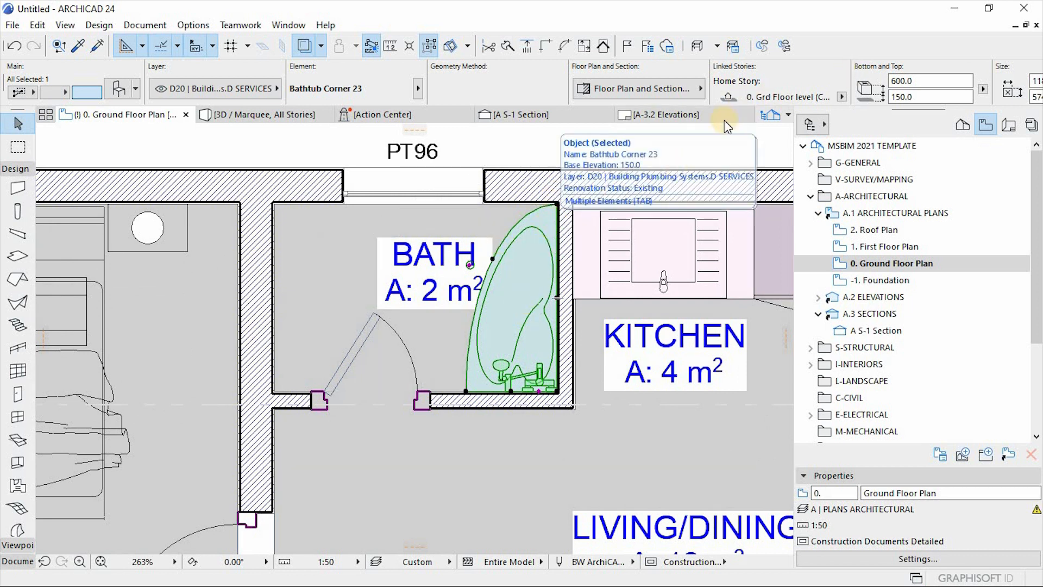
Step: Set both plan dimensions of the corner bathtub to 600 mm
{"action": "scroll", "coordinate": [685, 85], "scroll_direction": "down", "scroll_amount": 3}
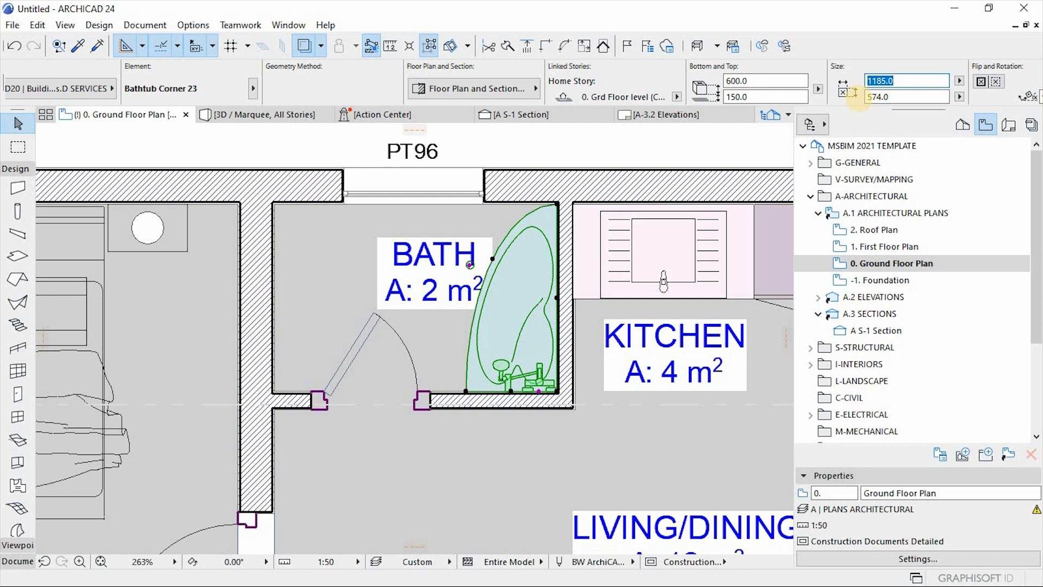
{"action": "key", "text": "Tab"}
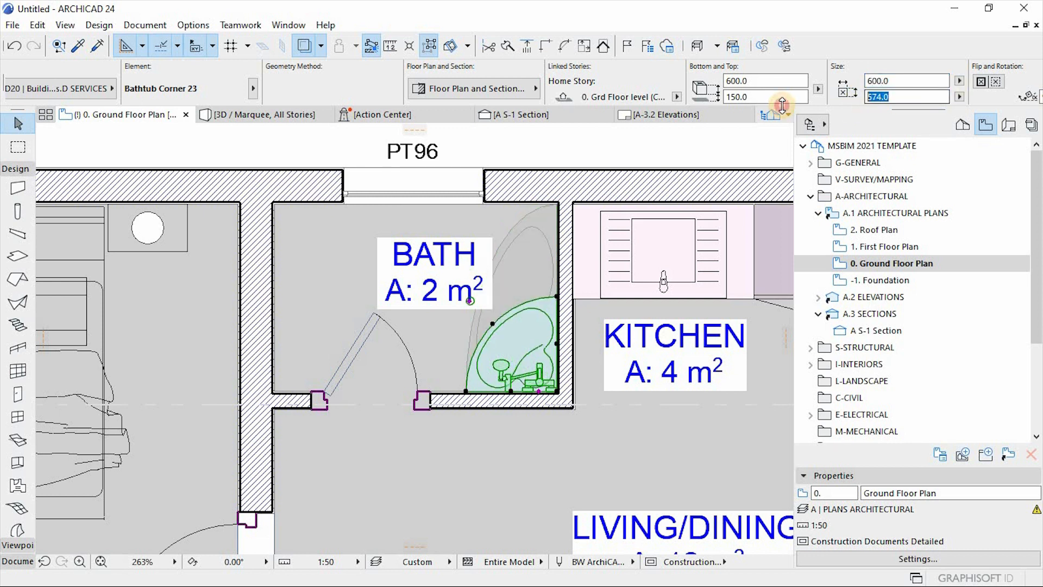
{"action": "left_click", "coordinate": [894, 81]}
{"action": "scroll", "coordinate": [516, 233], "scroll_direction": "down", "scroll_amount": 3}
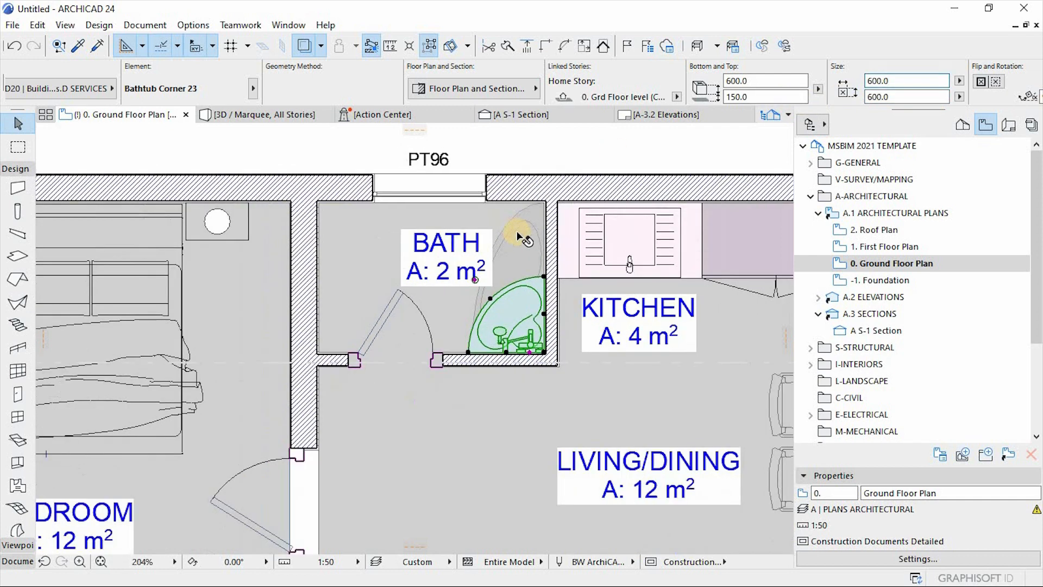
Step: Mirror the corner bathtub about a horizontal axis so it flips towards the bathroom's window wall
{"action": "scroll", "coordinate": [519, 232], "scroll_direction": "up", "scroll_amount": 3}
{"action": "key", "text": "ctrl+m"}
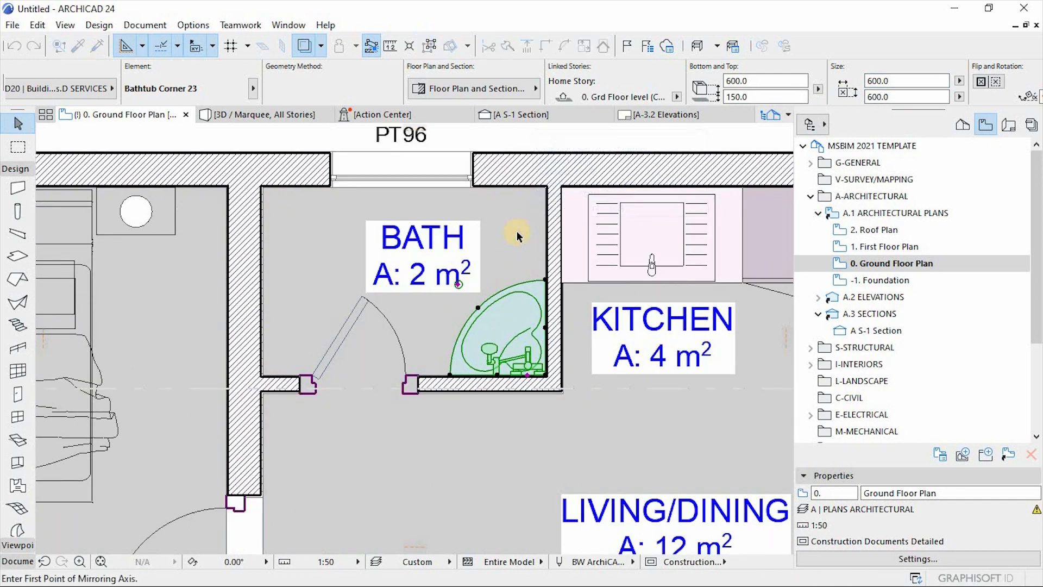
{"action": "left_click", "coordinate": [524, 276]}
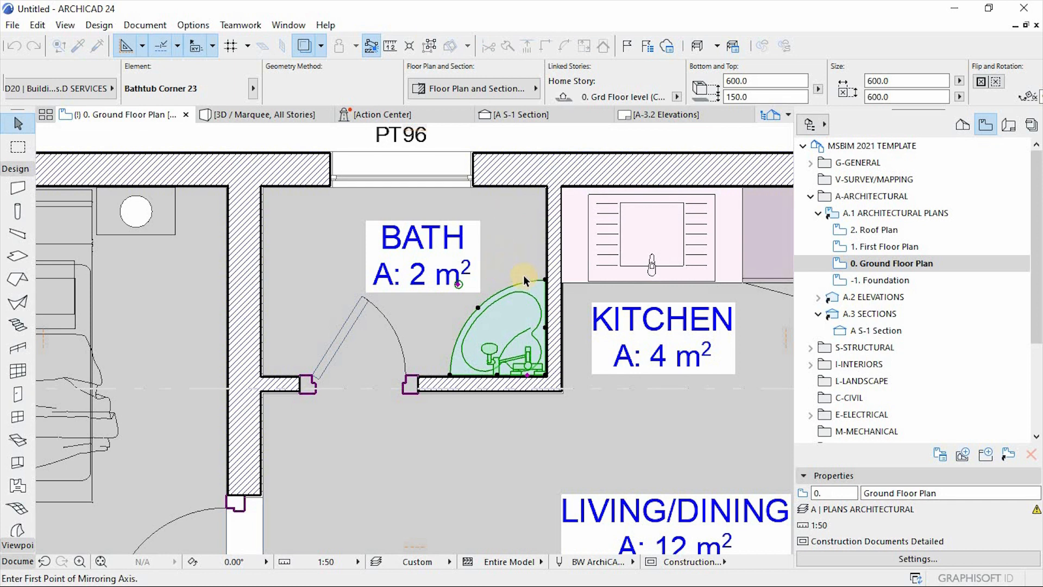
{"action": "left_click", "coordinate": [405, 276]}
{"action": "scroll", "coordinate": [544, 171], "scroll_direction": "up", "scroll_amount": 3}
{"action": "scroll", "coordinate": [545, 171], "scroll_direction": "up", "scroll_amount": 1}
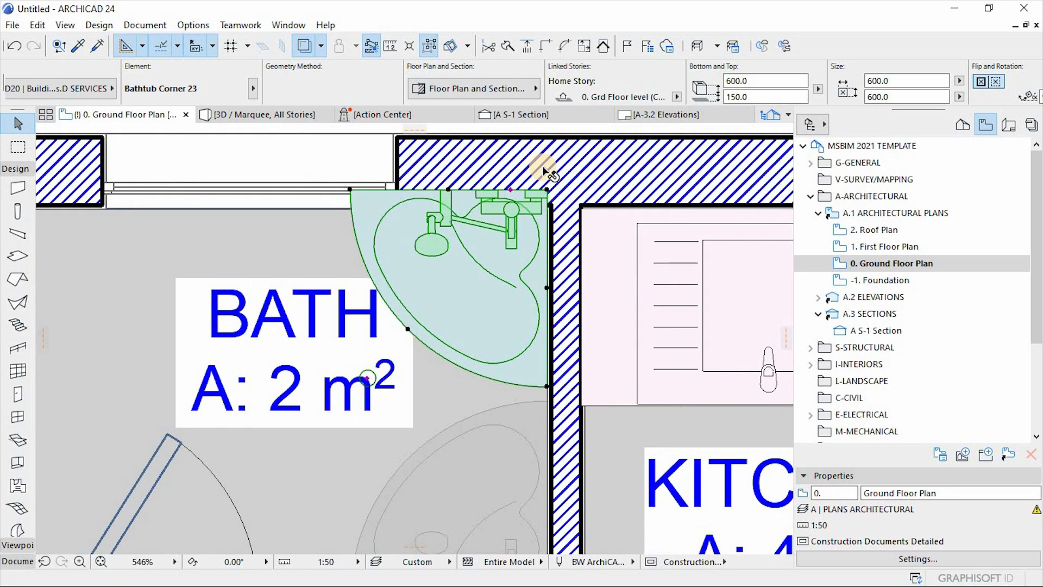
Step: Move the bathtub's square corner onto the inner corner where the window wall meets the kitchen partition
{"action": "key", "text": "ctrl+d"}
{"action": "left_click", "coordinate": [547, 188]}
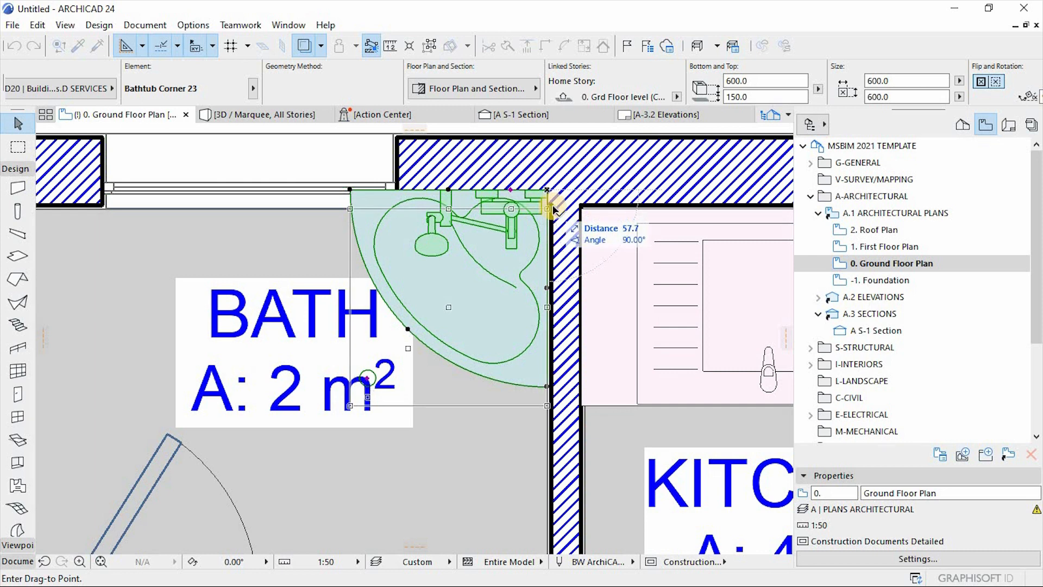
{"action": "left_click", "coordinate": [552, 205]}
{"action": "scroll", "coordinate": [580, 231], "scroll_direction": "down", "scroll_amount": 3}
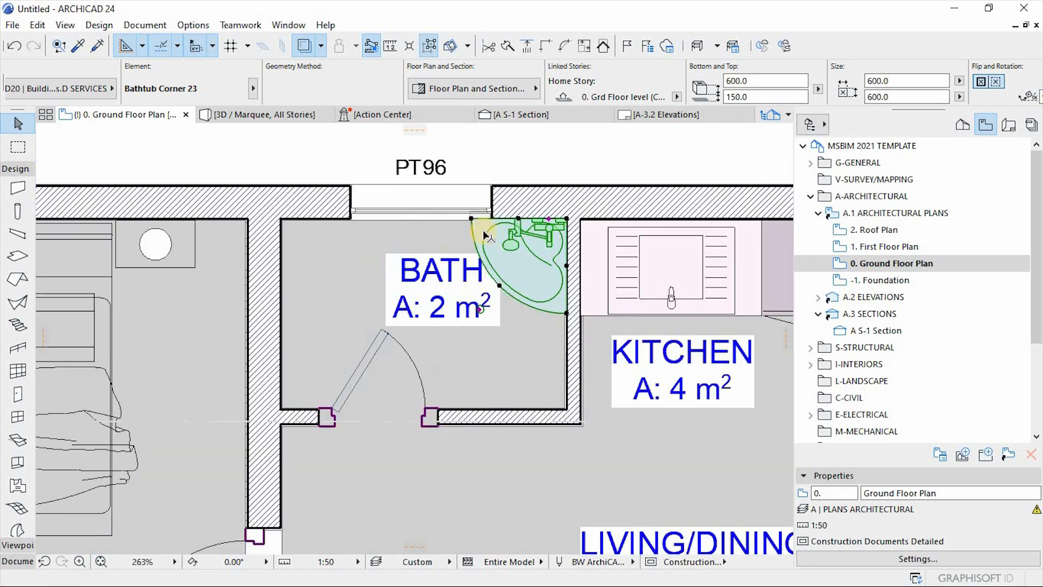
Step: Move the bathroom window along its wall towards the bedroom so it clears the corner bathtub
{"action": "left_click", "coordinate": [350, 222]}
{"action": "key", "text": "ctrl+d"}
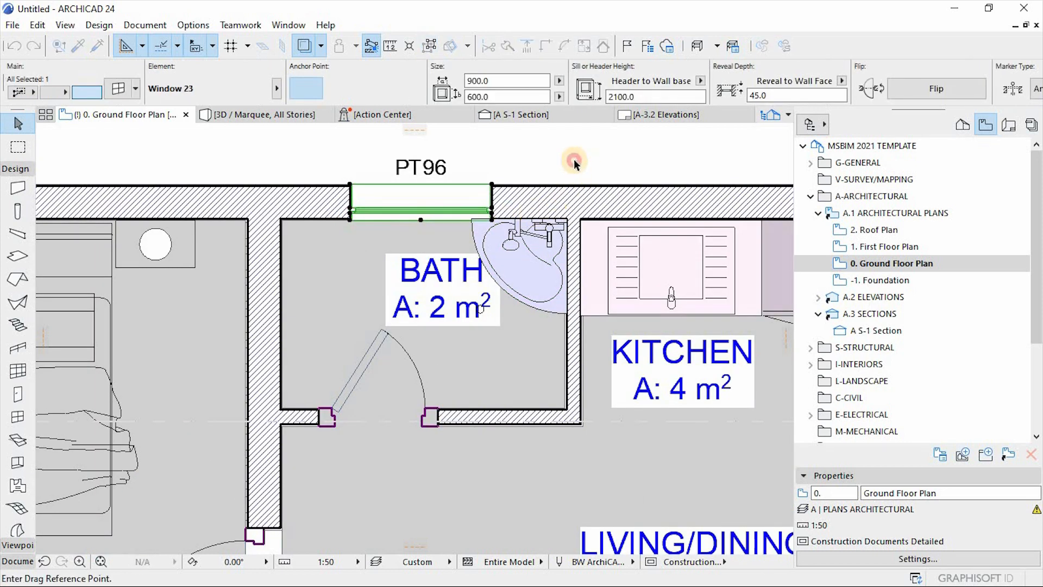
{"action": "left_click", "coordinate": [582, 160]}
{"action": "left_click", "coordinate": [561, 162]}
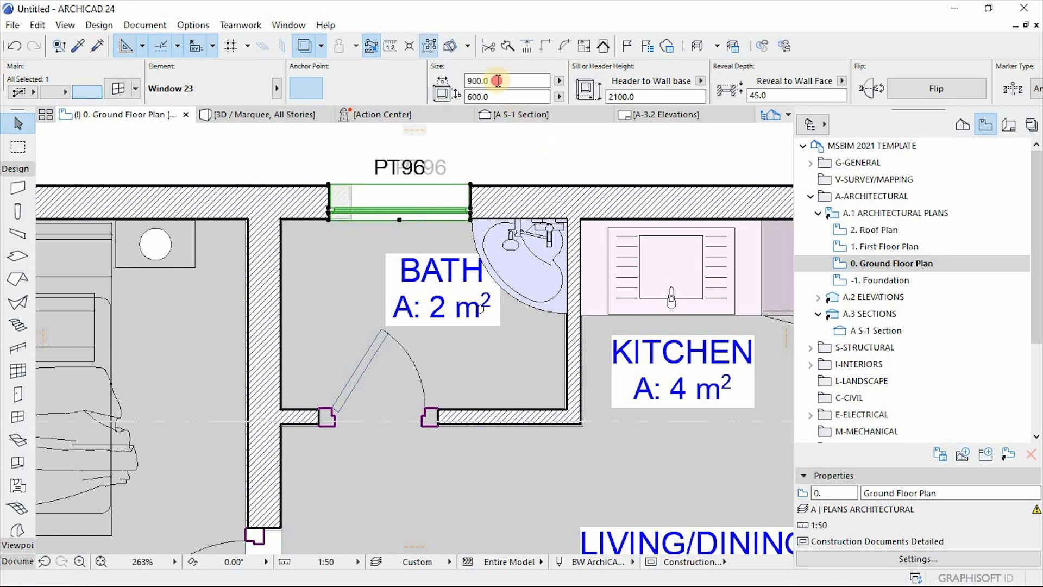
Step: Set the bathroom window's width to 600 mm
{"action": "type", "text": "600"}
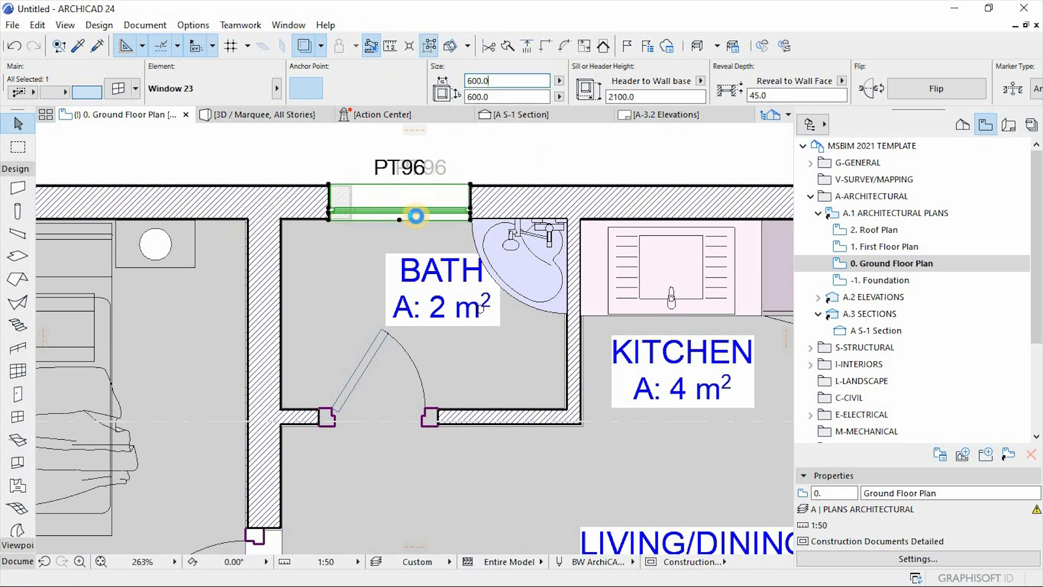
{"action": "type", "text": ".0"}
{"action": "key", "text": "Return"}
{"action": "scroll", "coordinate": [483, 191], "scroll_direction": "down", "scroll_amount": 2}
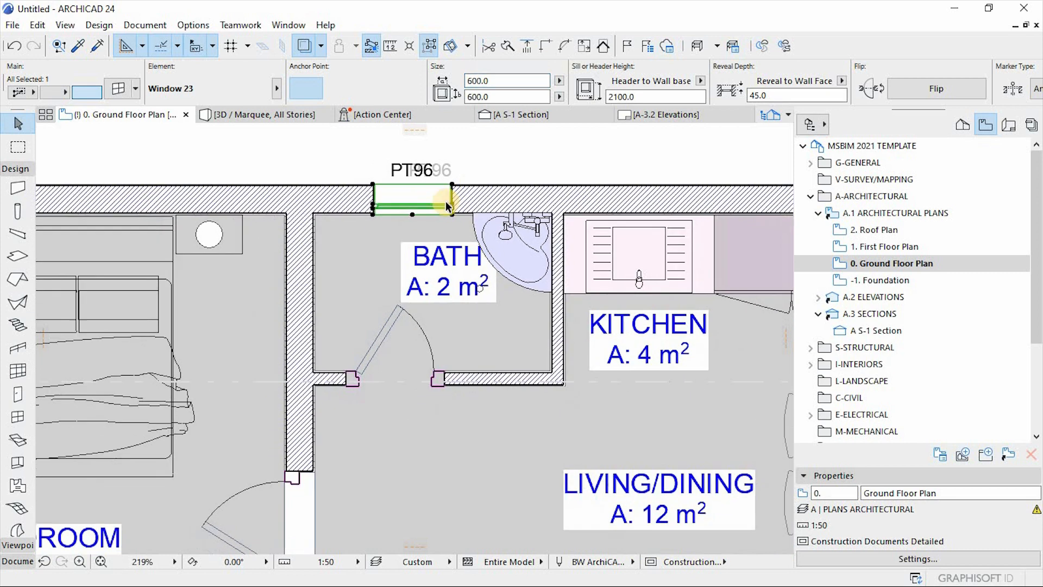
Step: Shift the narrowed bathroom window slightly back along the wall towards the bathtub
{"action": "key", "text": "ctrl+d"}
{"action": "left_click", "coordinate": [452, 151]}
{"action": "left_click", "coordinate": [461, 152]}
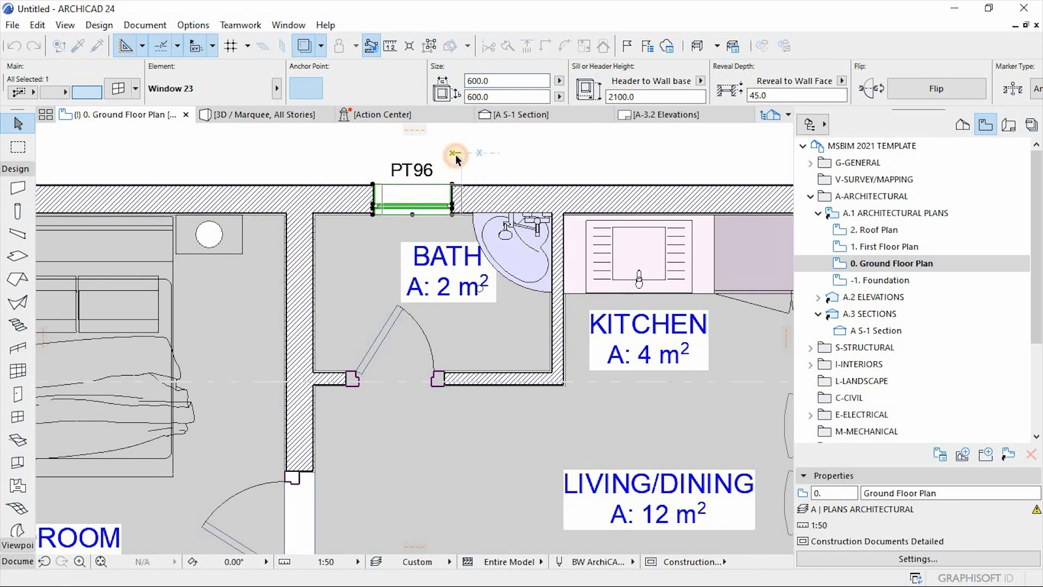
Step: Mirror the WC below the plan about a horizontal axis along its back edge
{"action": "scroll", "coordinate": [457, 172], "scroll_direction": "down", "scroll_amount": 15}
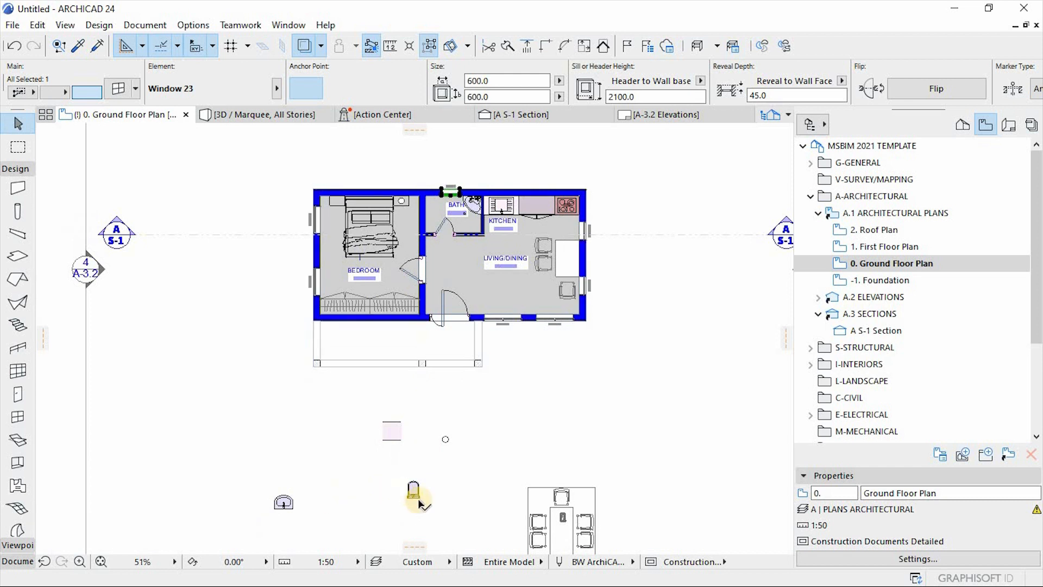
{"action": "left_click", "coordinate": [412, 497]}
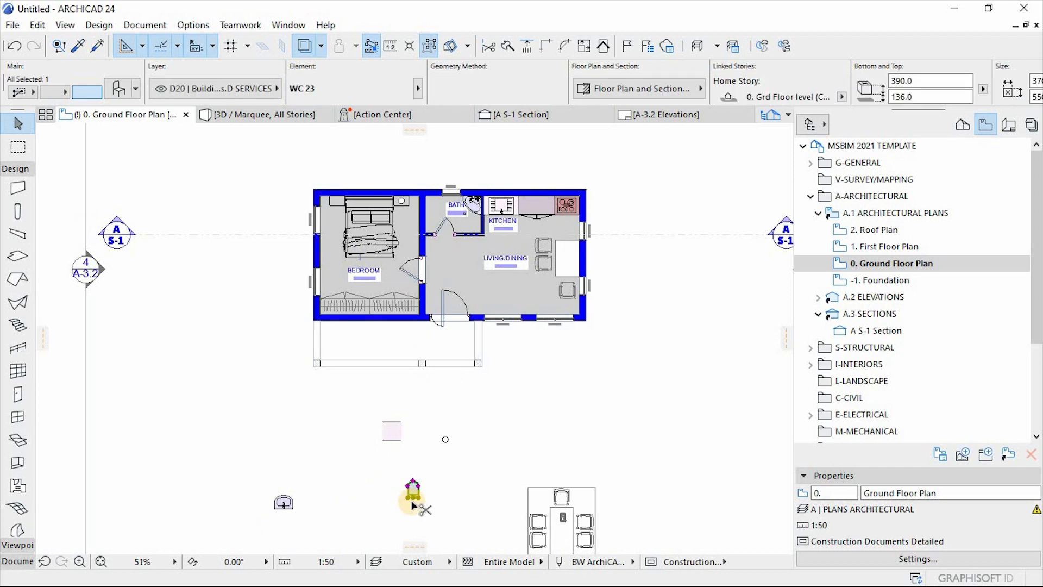
{"action": "key", "text": "ctrl+m"}
{"action": "left_click", "coordinate": [489, 497]}
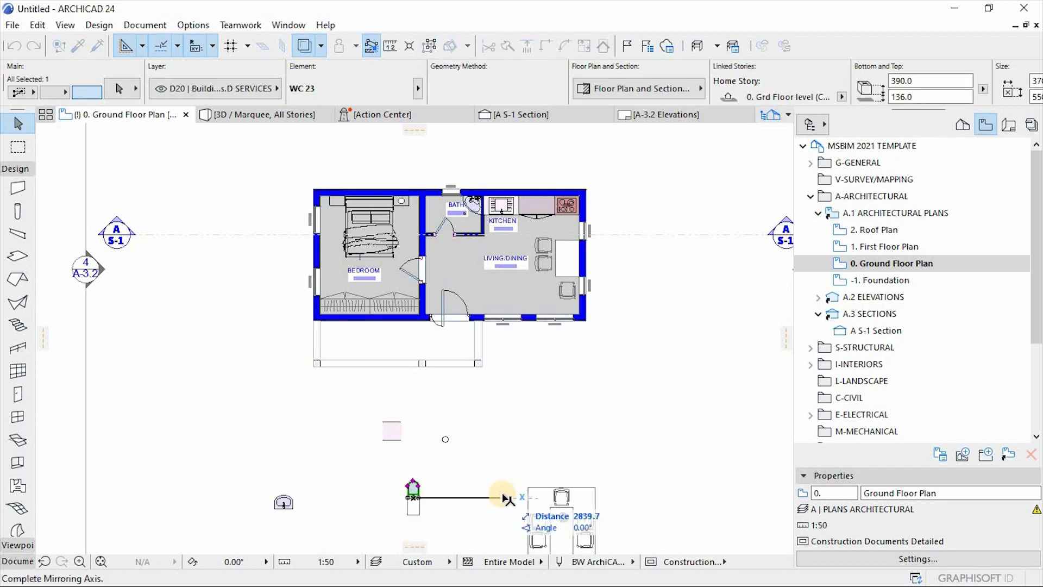
{"action": "left_click", "coordinate": [444, 498]}
Step: Move the WC into the bathroom, its back against the window wall beside the bedroom partition
{"action": "key", "text": "ctrl+d"}
{"action": "left_click", "coordinate": [413, 497]}
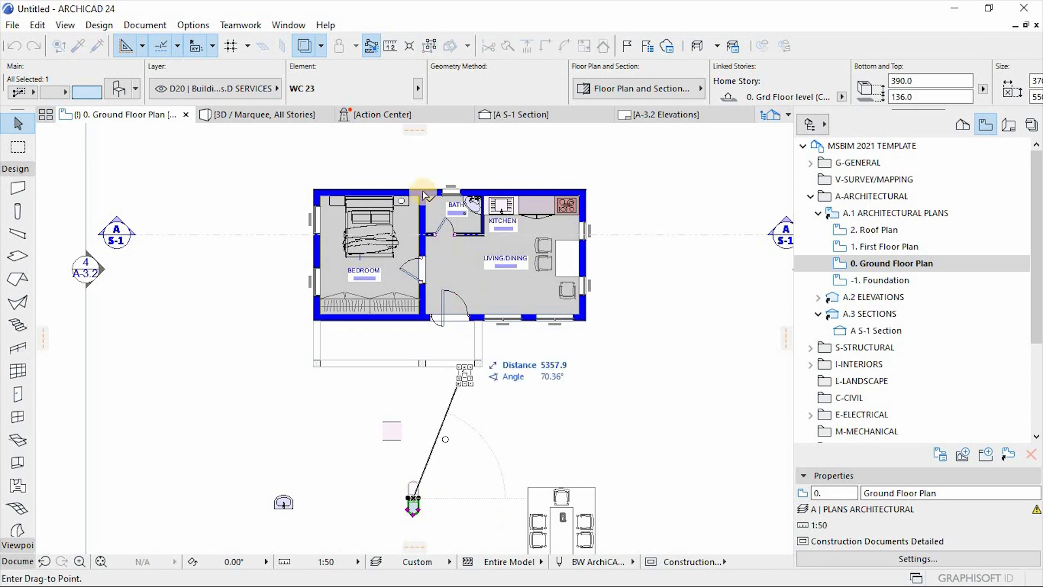
{"action": "scroll", "coordinate": [429, 194], "scroll_direction": "up", "scroll_amount": 3}
{"action": "scroll", "coordinate": [429, 194], "scroll_direction": "up", "scroll_amount": 3}
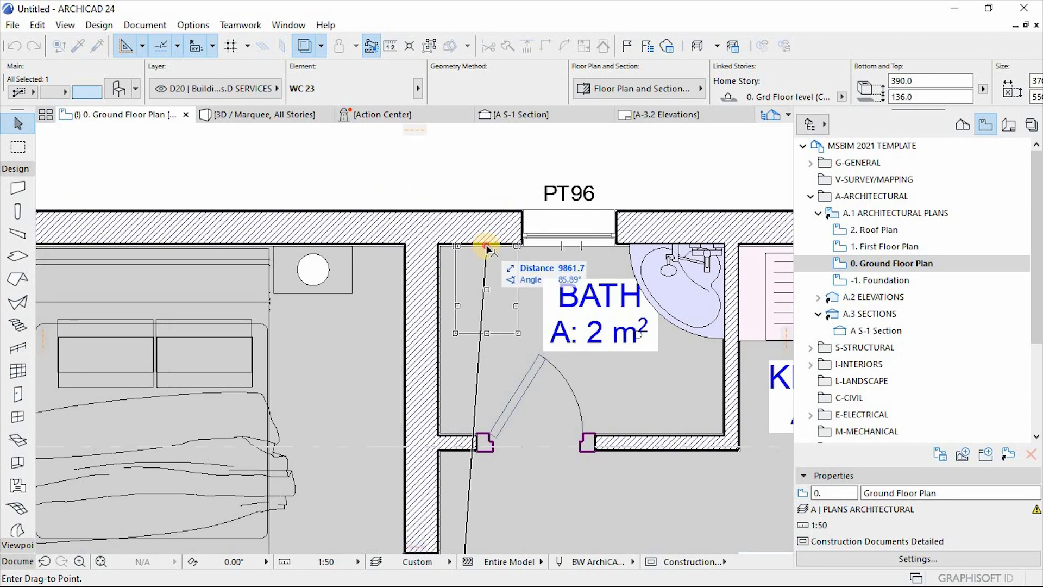
{"action": "left_click", "coordinate": [445, 206]}
{"action": "scroll", "coordinate": [429, 206], "scroll_direction": "down", "scroll_amount": 6}
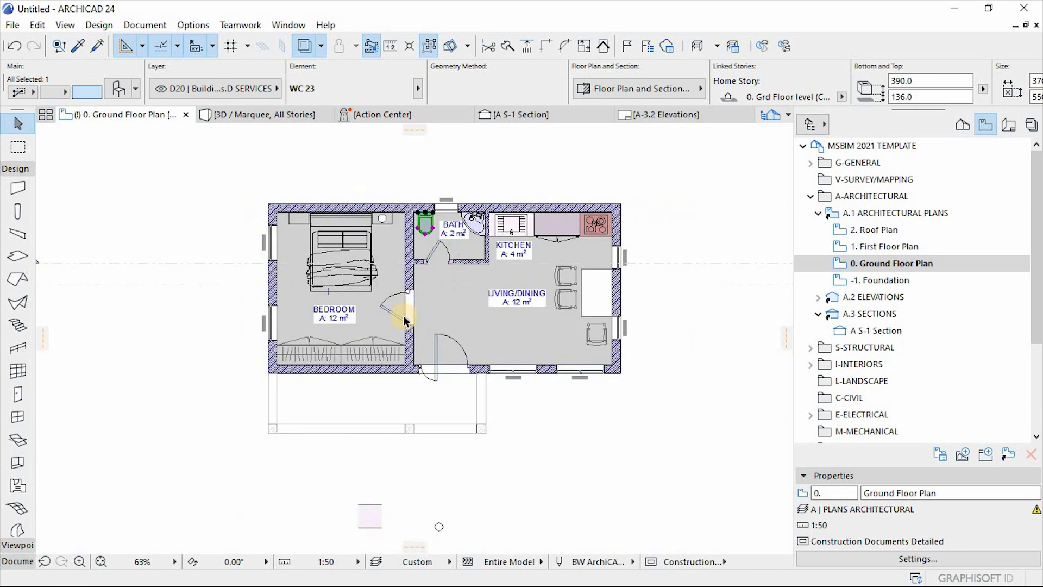
Step: Mirror the basin below the plan about a horizontal axis along its back edge
{"action": "scroll", "coordinate": [393, 426], "scroll_direction": "down", "scroll_amount": 3}
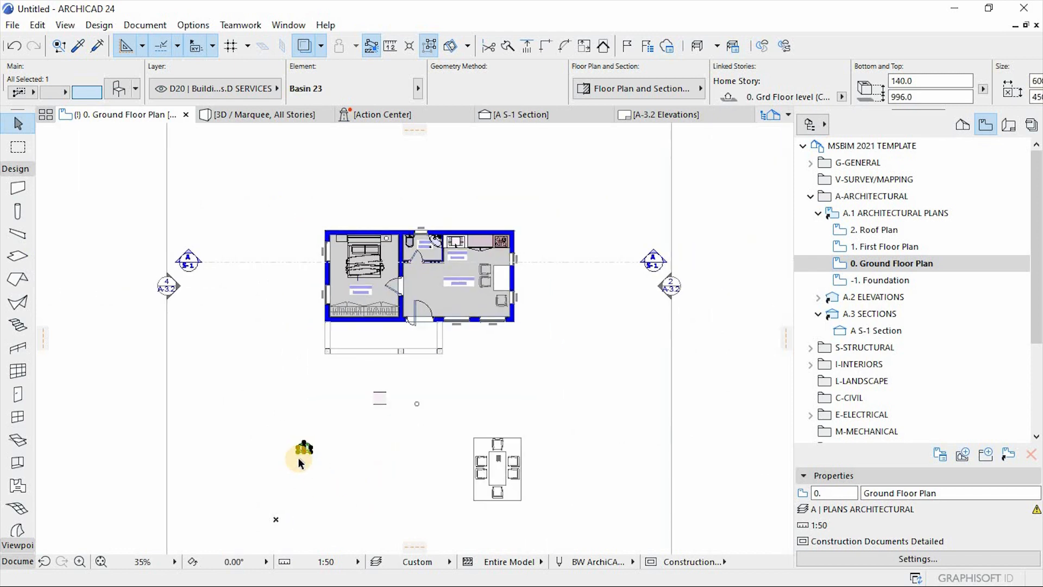
{"action": "key", "text": "ctrl+m"}
{"action": "left_click", "coordinate": [304, 449]}
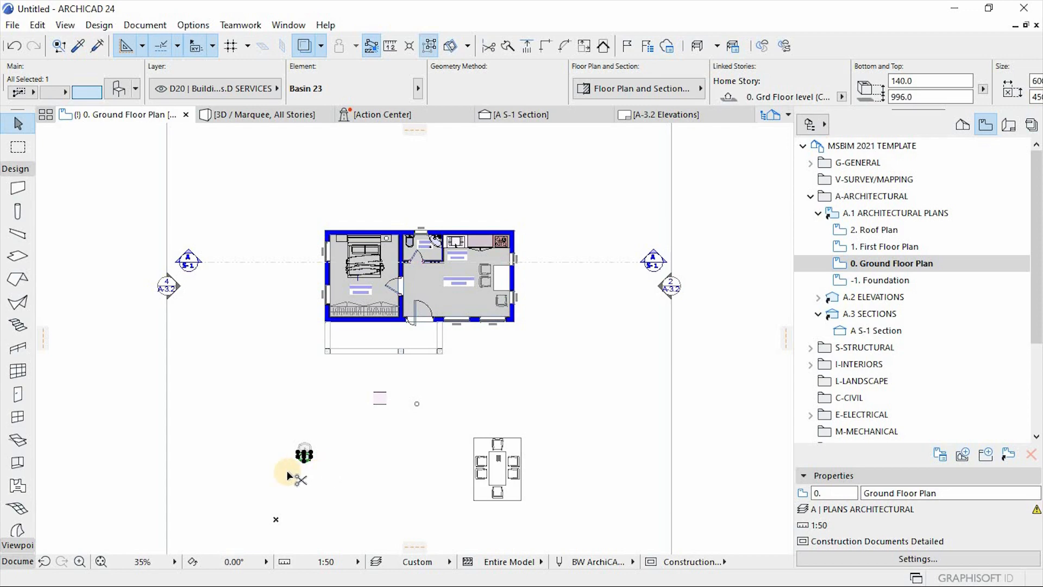
Step: Move the basin into the bathroom, between the door and the kitchen partition
{"action": "key", "text": "ctrl+d"}
{"action": "scroll", "coordinate": [291, 462], "scroll_direction": "up", "scroll_amount": 6}
{"action": "left_click", "coordinate": [342, 430]}
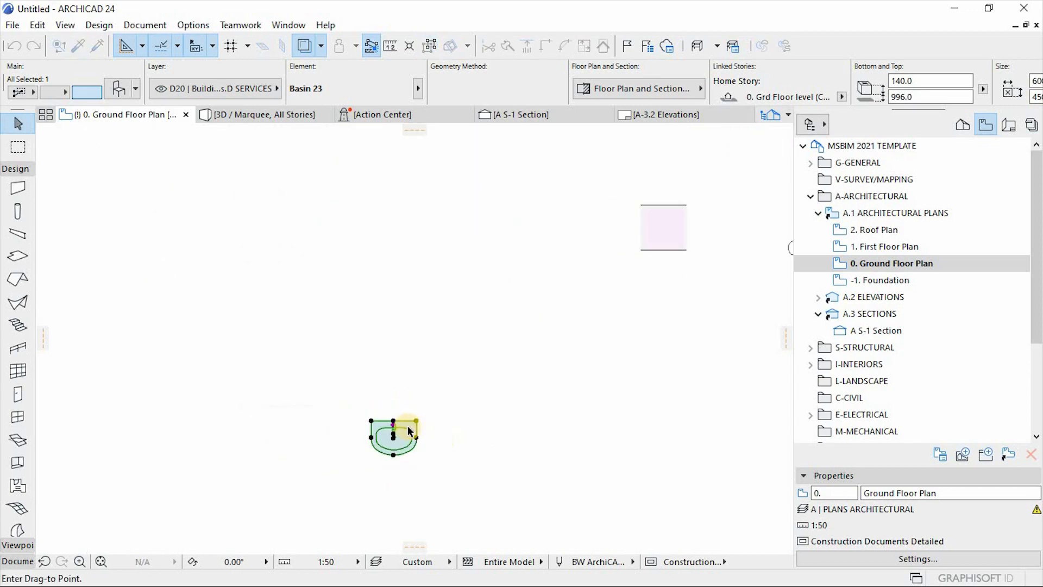
{"action": "scroll", "coordinate": [396, 431], "scroll_direction": "down", "scroll_amount": 5}
{"action": "scroll", "coordinate": [577, 265], "scroll_direction": "up", "scroll_amount": 6}
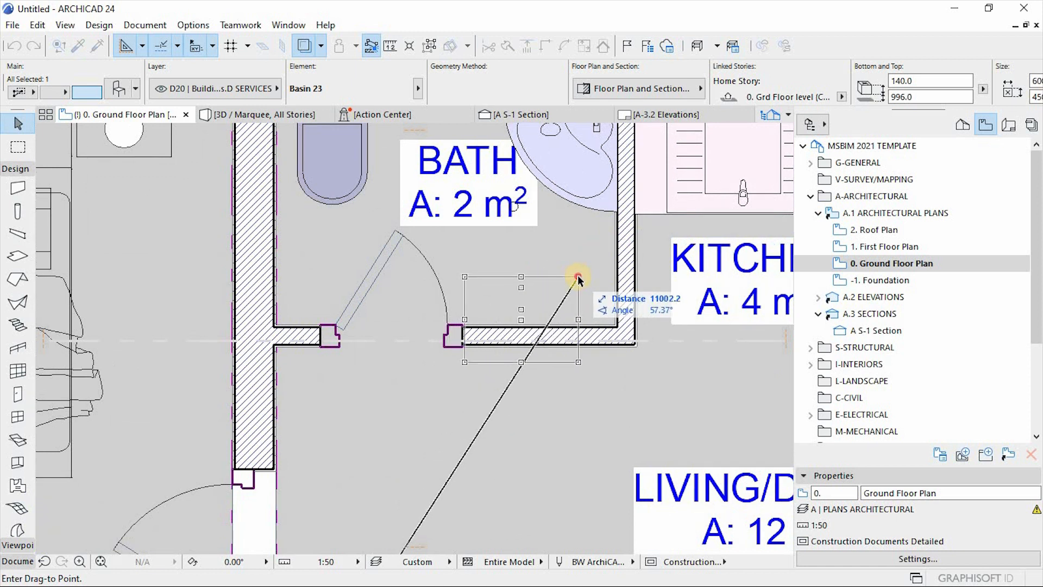
{"action": "left_click", "coordinate": [577, 277]}
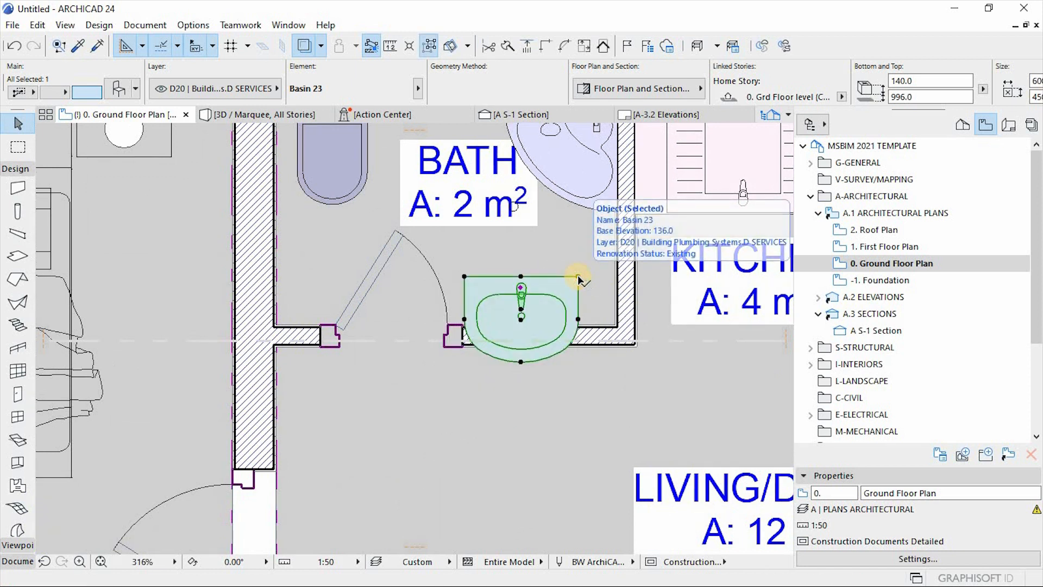
Step: Mirror the basin inside the bathroom about its back edge so its bowl faces the window wall
{"action": "key", "text": "ctrl+m"}
{"action": "left_click", "coordinate": [577, 277]}
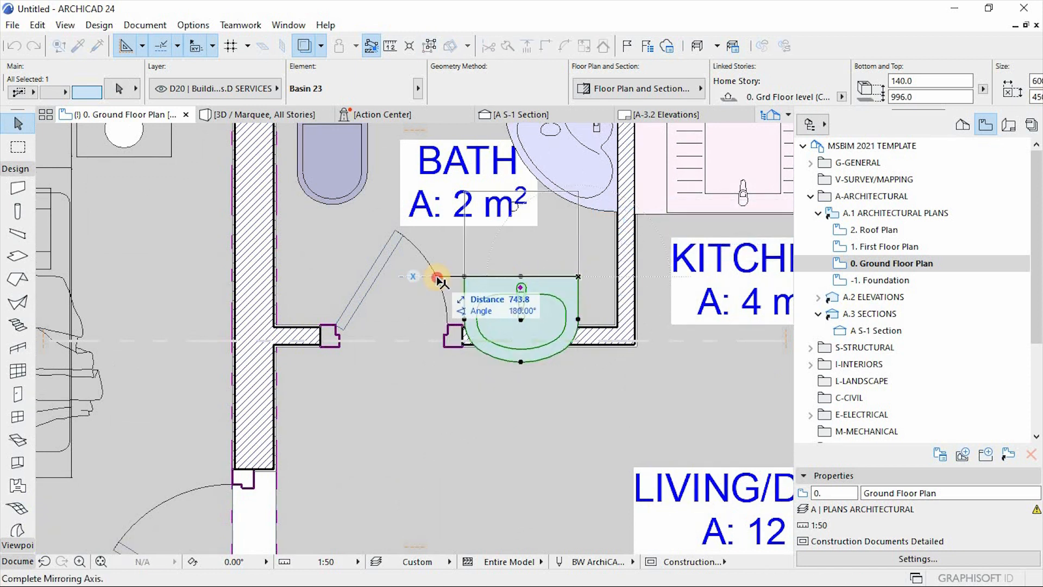
{"action": "left_click", "coordinate": [435, 276]}
Step: Move the basin so its back rests against the bathroom's door wall near the kitchen partition
{"action": "key", "text": "ctrl+d"}
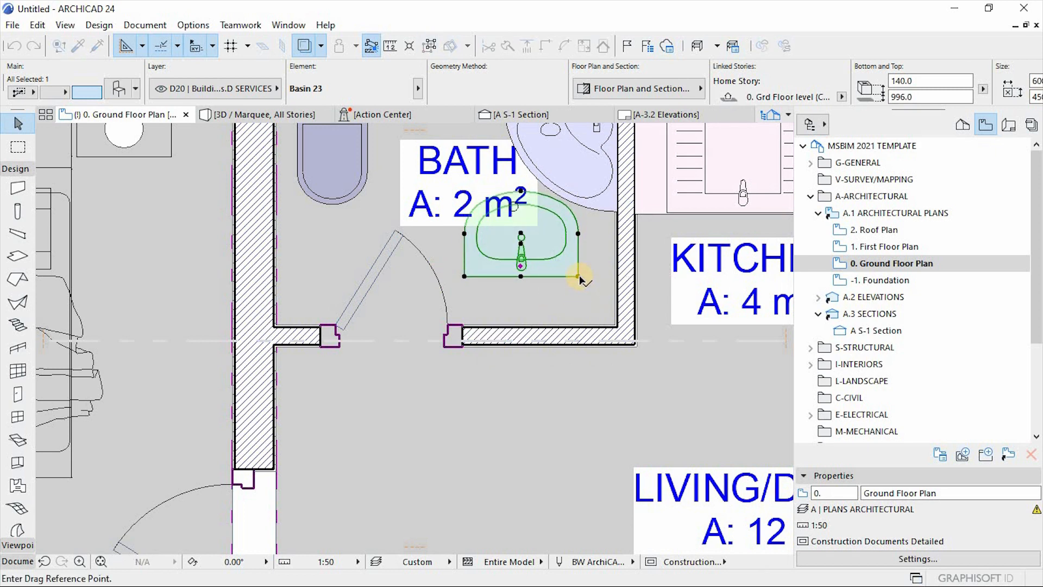
{"action": "left_click", "coordinate": [578, 276]}
{"action": "left_click", "coordinate": [596, 325]}
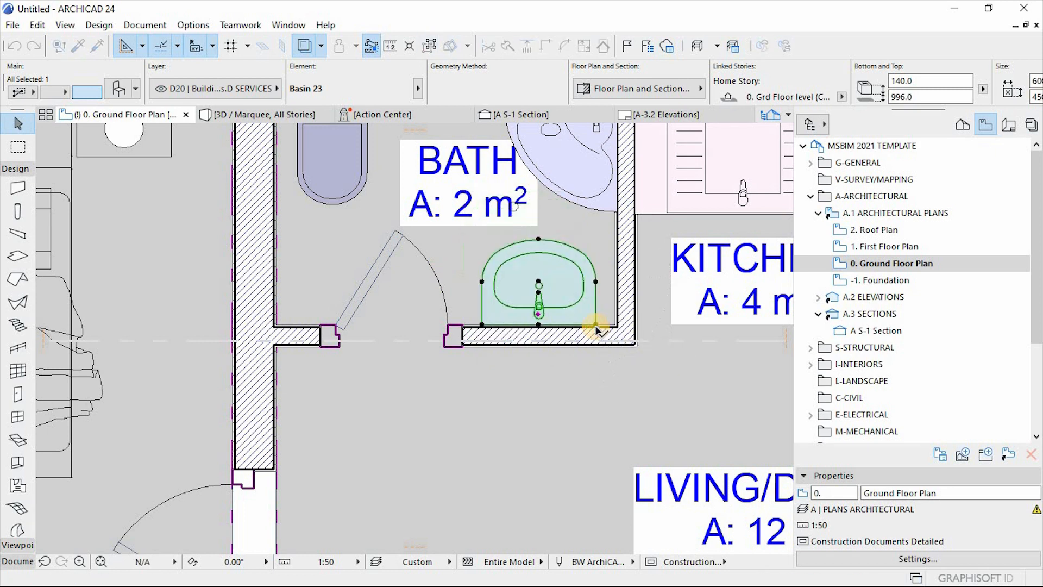
{"action": "scroll", "coordinate": [596, 329], "scroll_direction": "down", "scroll_amount": 5}
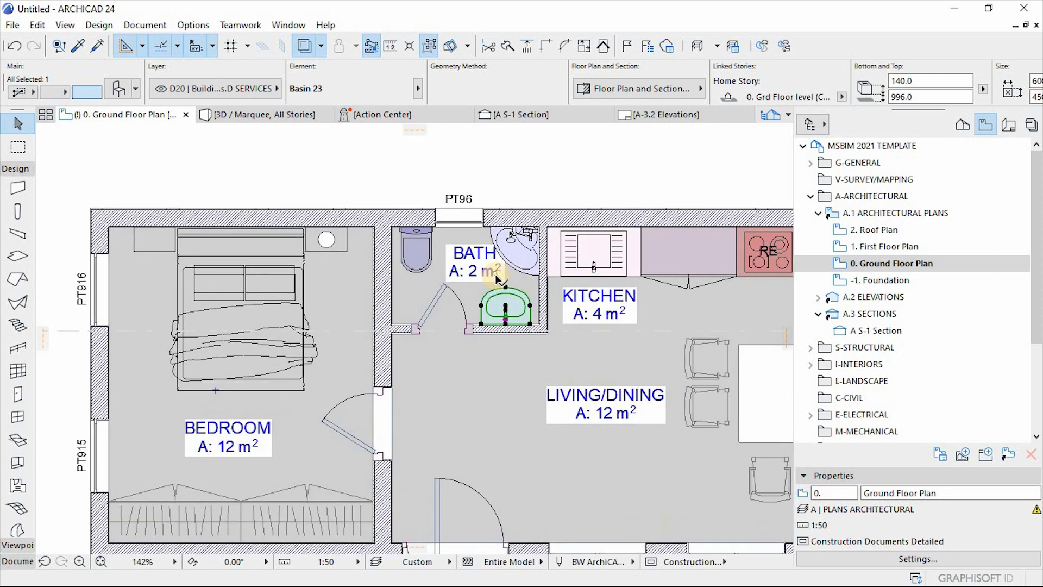
Step: Shift the basin slightly along the wall towards the bathroom door
{"action": "scroll", "coordinate": [496, 278], "scroll_direction": "up", "scroll_amount": 3}
{"action": "key", "text": "ctrl+d"}
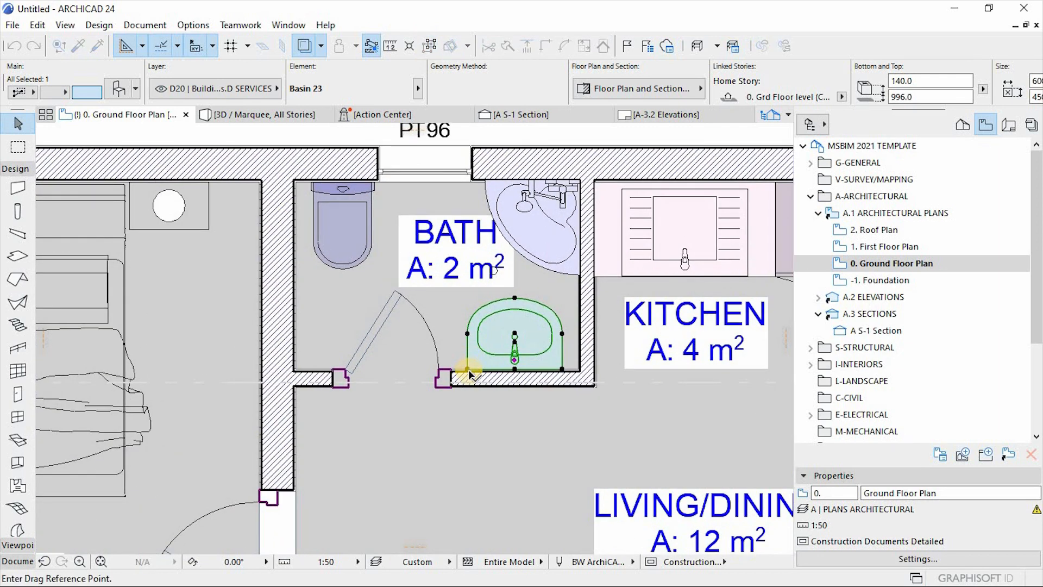
{"action": "left_click", "coordinate": [468, 369]}
{"action": "left_click", "coordinate": [458, 375]}
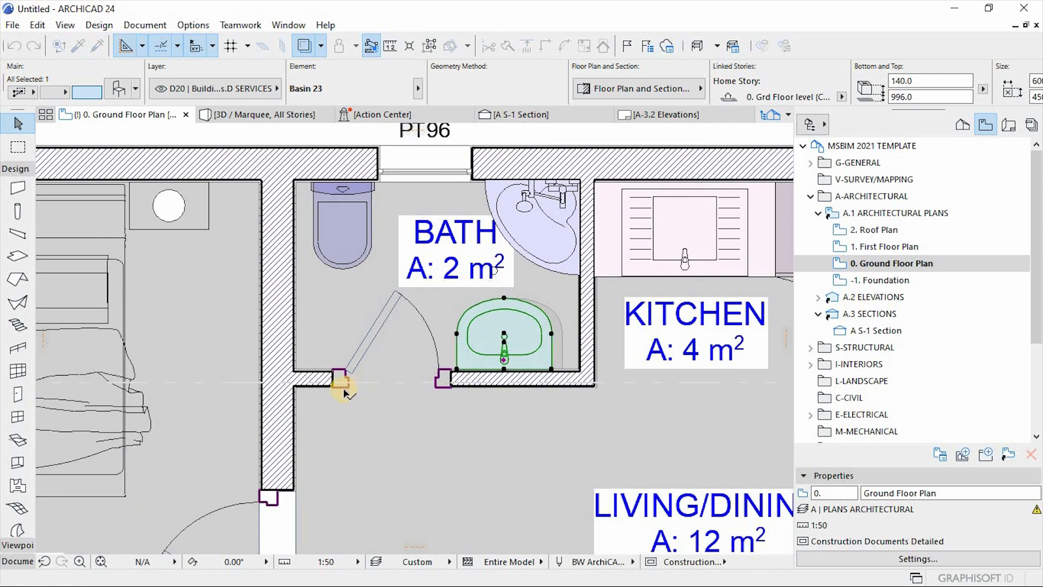
Step: Move the bathroom door about 150 mm along its wall towards the bedroom partition
{"action": "left_click", "coordinate": [393, 294]}
{"action": "left_click", "coordinate": [393, 292]}
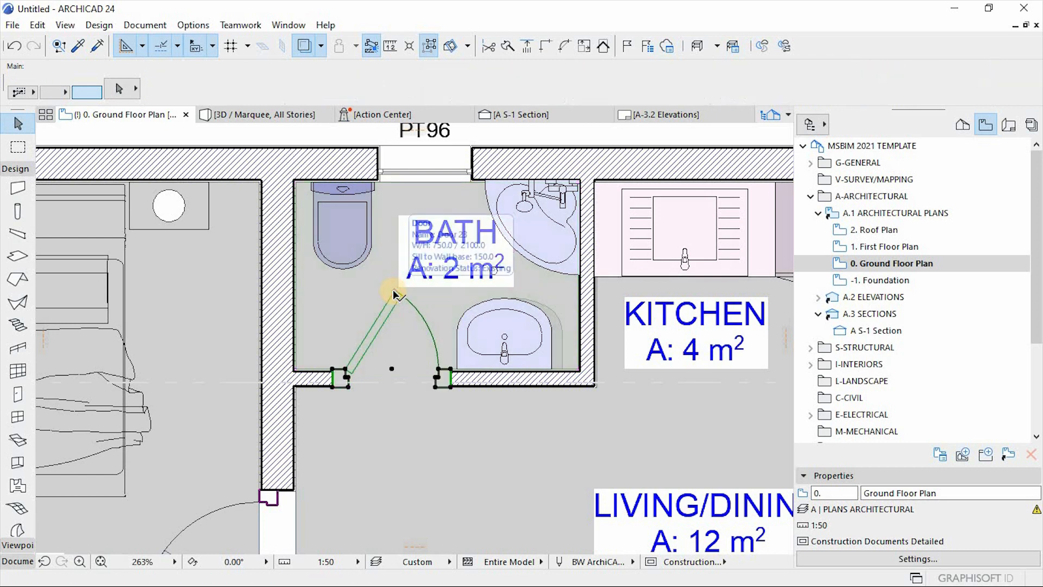
{"action": "key", "text": "ctrl+d"}
{"action": "left_click", "coordinate": [446, 412]}
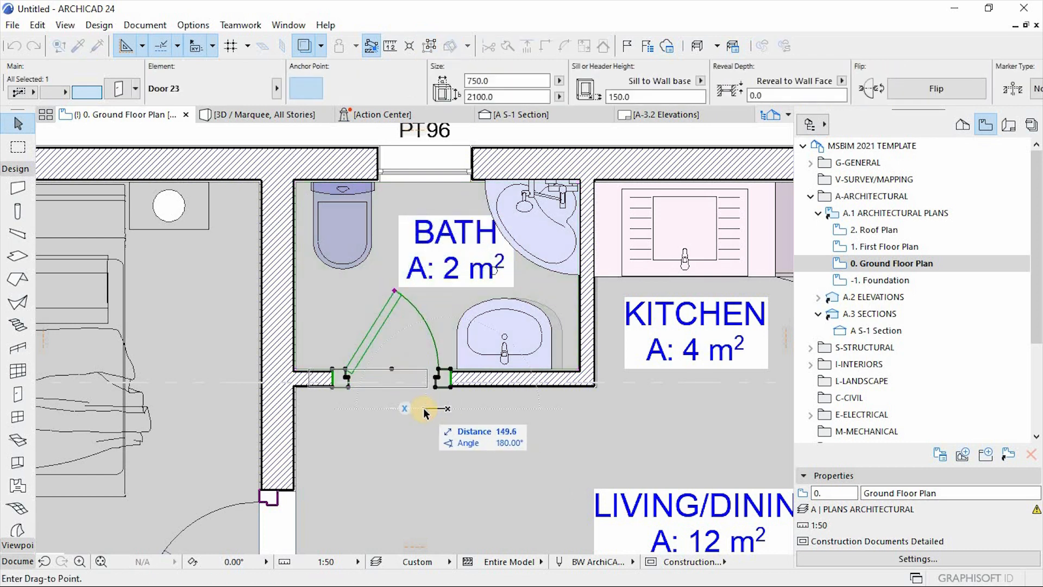
Step: Shift the basin further along the wall, closer to the door's new position and away from the kitchen partition
{"action": "left_click", "coordinate": [455, 379]}
{"action": "left_click", "coordinate": [458, 368]}
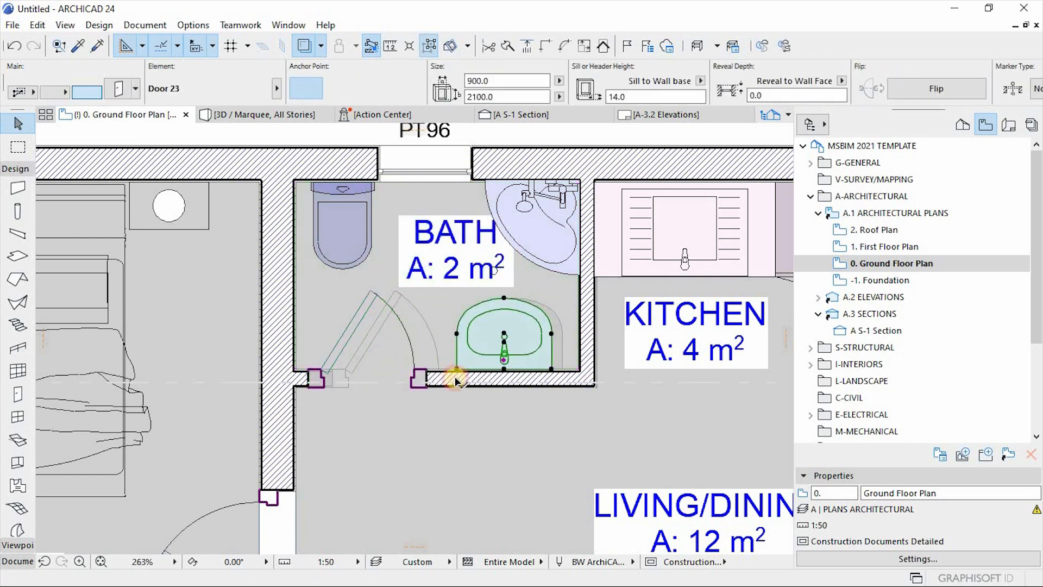
{"action": "key", "text": "ctrl+d"}
{"action": "left_click", "coordinate": [568, 417]}
{"action": "left_click", "coordinate": [551, 419]}
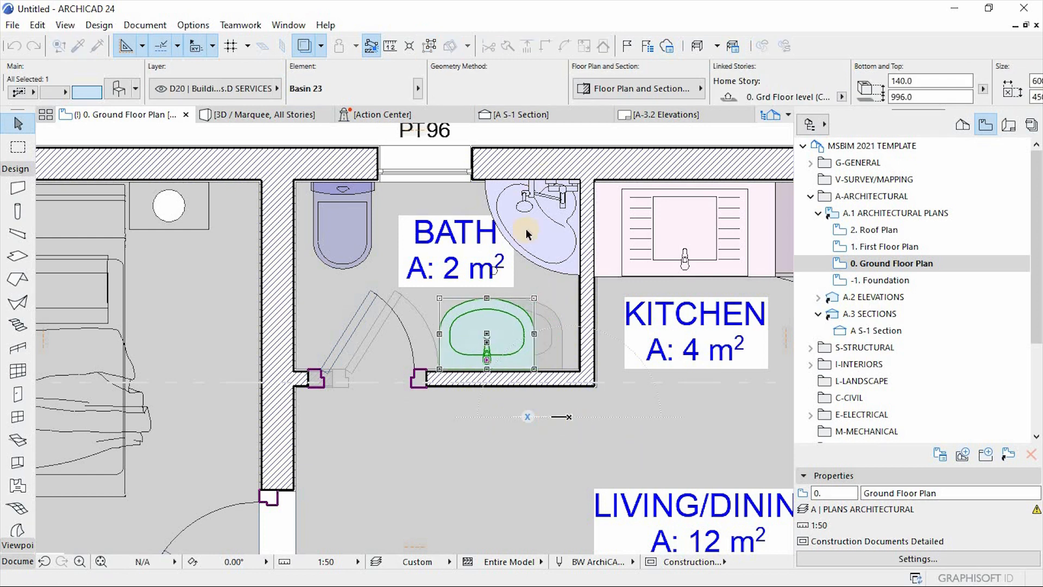
Step: Move the BATH zone label about 155 mm towards the WC and deselect it
{"action": "left_click", "coordinate": [456, 253]}
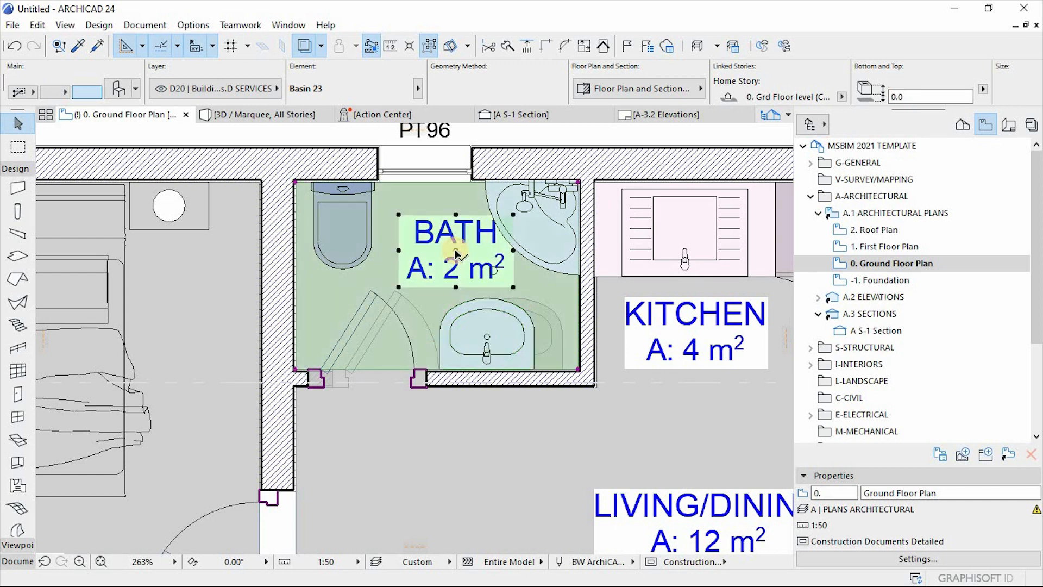
{"action": "left_click", "coordinate": [456, 253]}
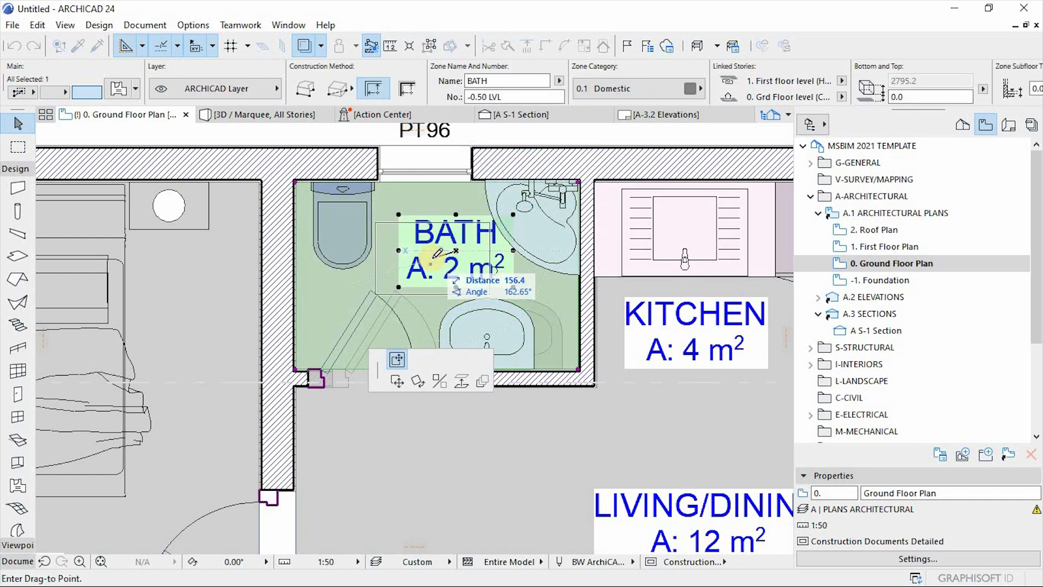
{"action": "left_click", "coordinate": [432, 262]}
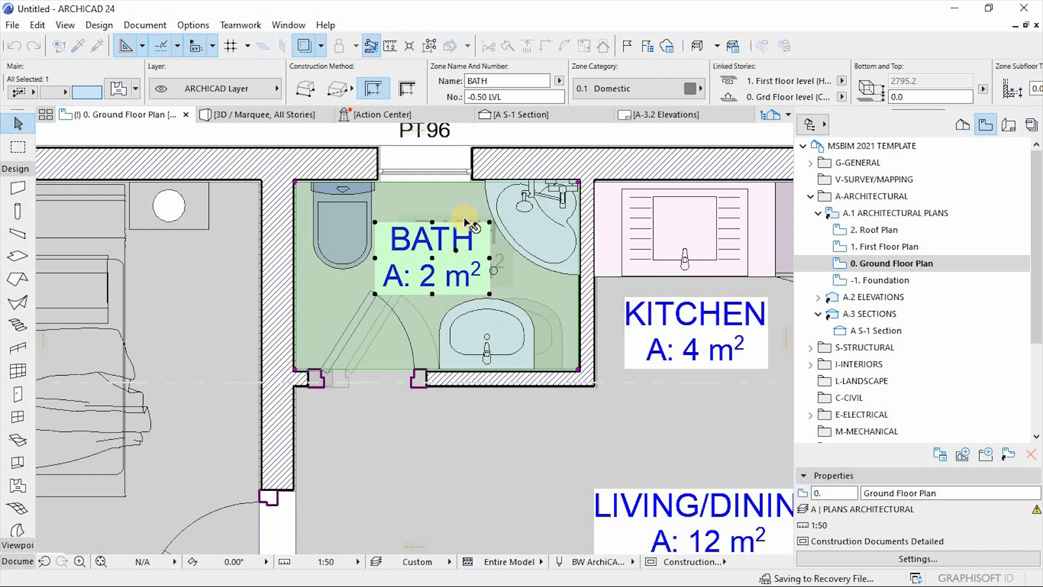
{"action": "key", "text": "Escape"}
{"action": "scroll", "coordinate": [410, 292], "scroll_direction": "down", "scroll_amount": 5}
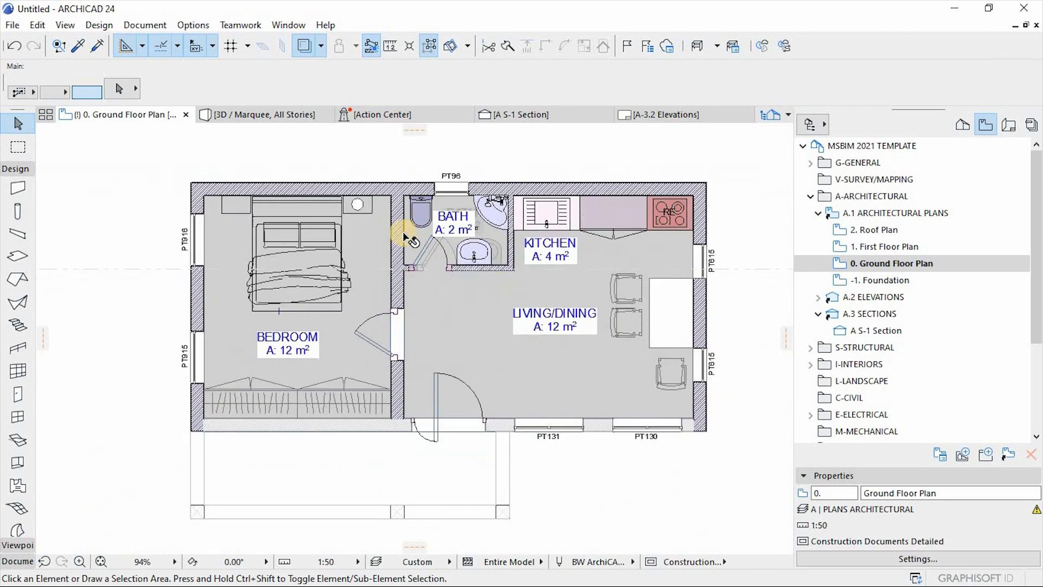
{"action": "scroll", "coordinate": [410, 292], "scroll_direction": "up", "scroll_amount": 3}
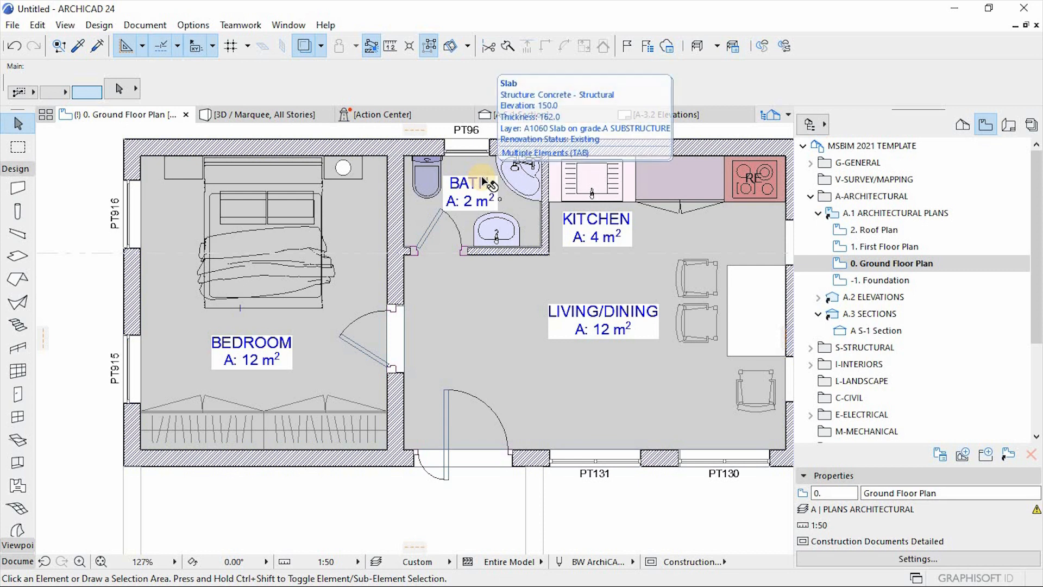
{"action": "scroll", "coordinate": [471, 222], "scroll_direction": "down", "scroll_amount": 4}
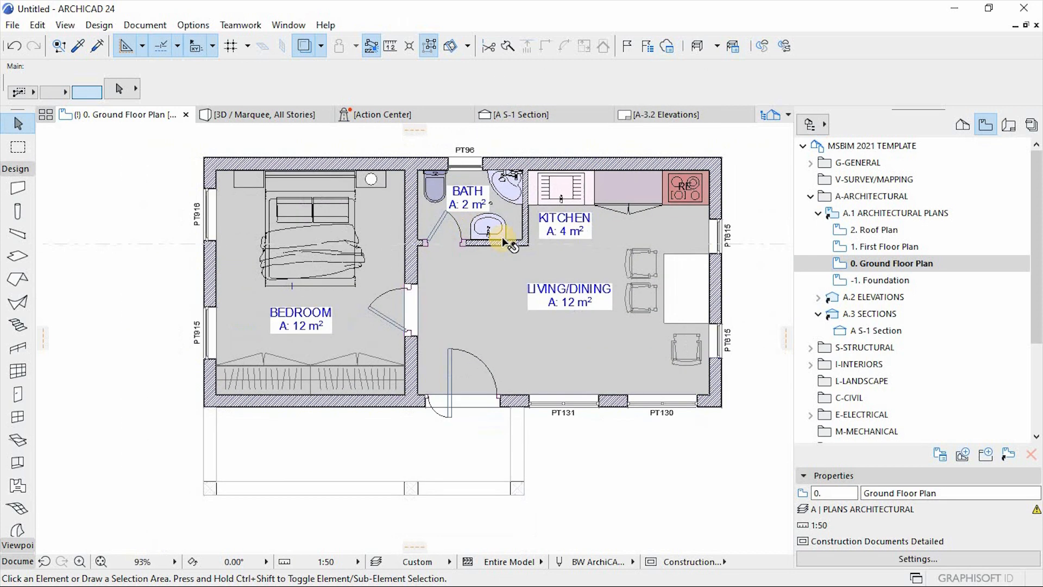
{"action": "scroll", "coordinate": [487, 196], "scroll_direction": "up", "scroll_amount": 4}
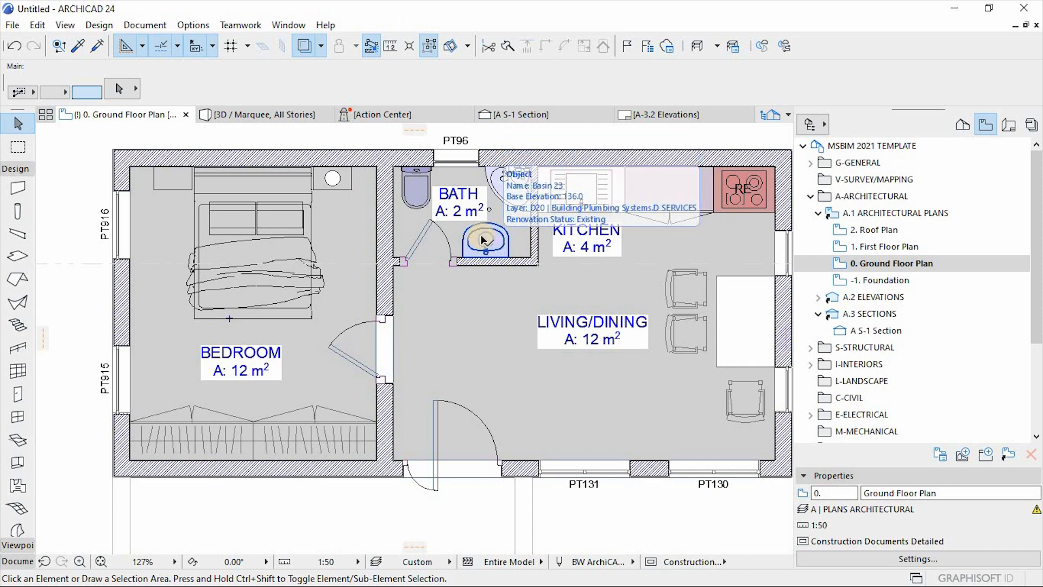
Step: Delete all the leftover objects below the plan, including the dining set on its carpet
{"action": "scroll", "coordinate": [471, 215], "scroll_direction": "down", "scroll_amount": 3}
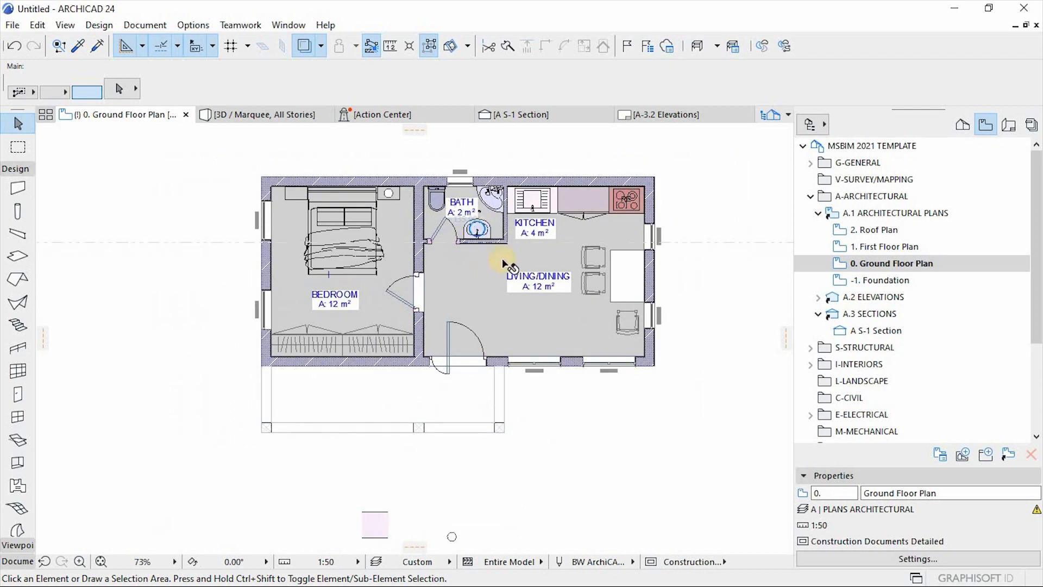
{"action": "scroll", "coordinate": [532, 254], "scroll_direction": "down", "scroll_amount": 4}
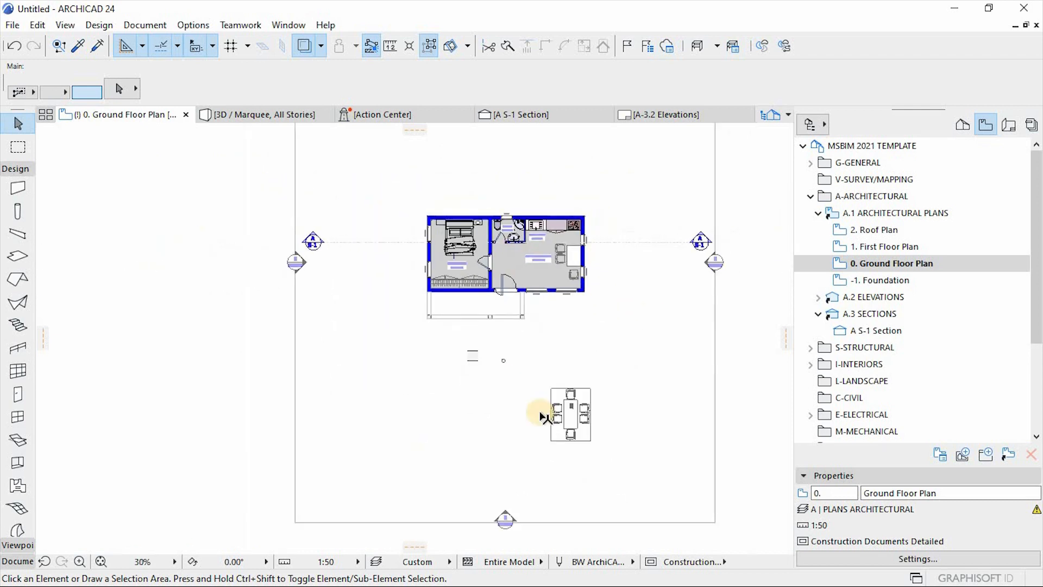
{"action": "left_click_drag", "start_coordinate": [631, 348], "coordinate": [444, 467]}
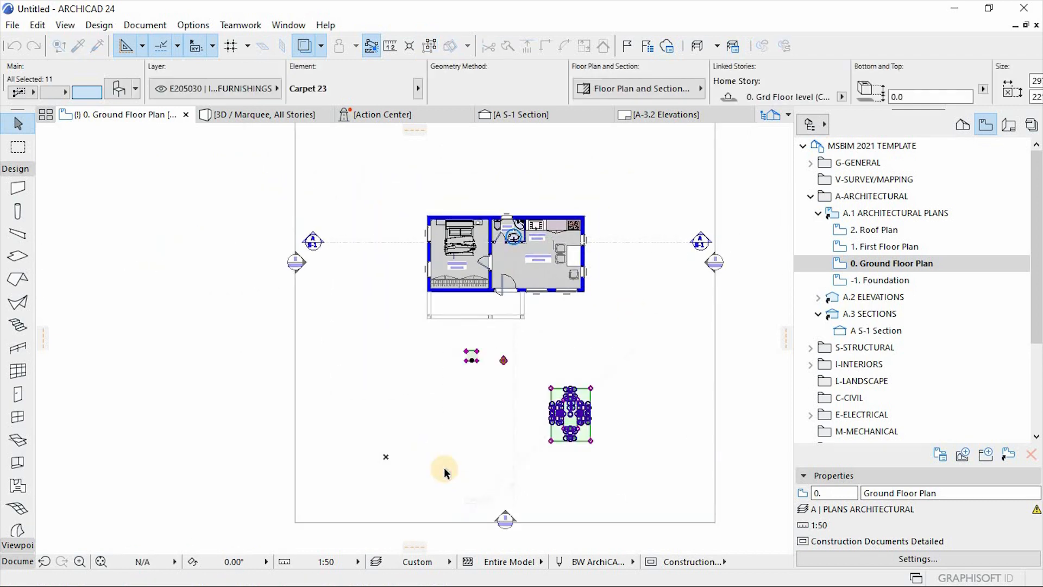
{"action": "key", "text": "Escape"}
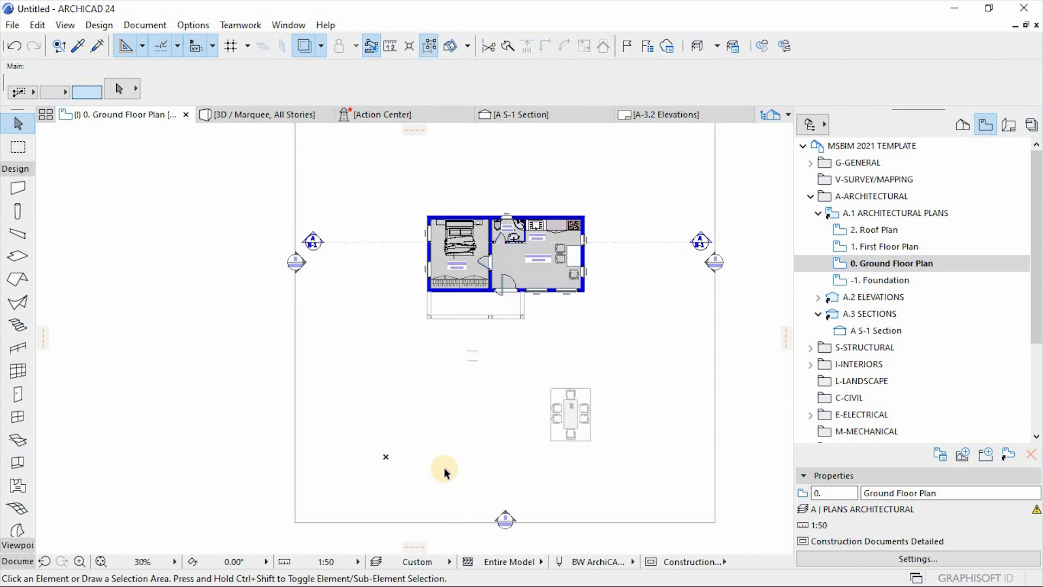
{"action": "scroll", "coordinate": [524, 337], "scroll_direction": "up", "scroll_amount": 4}
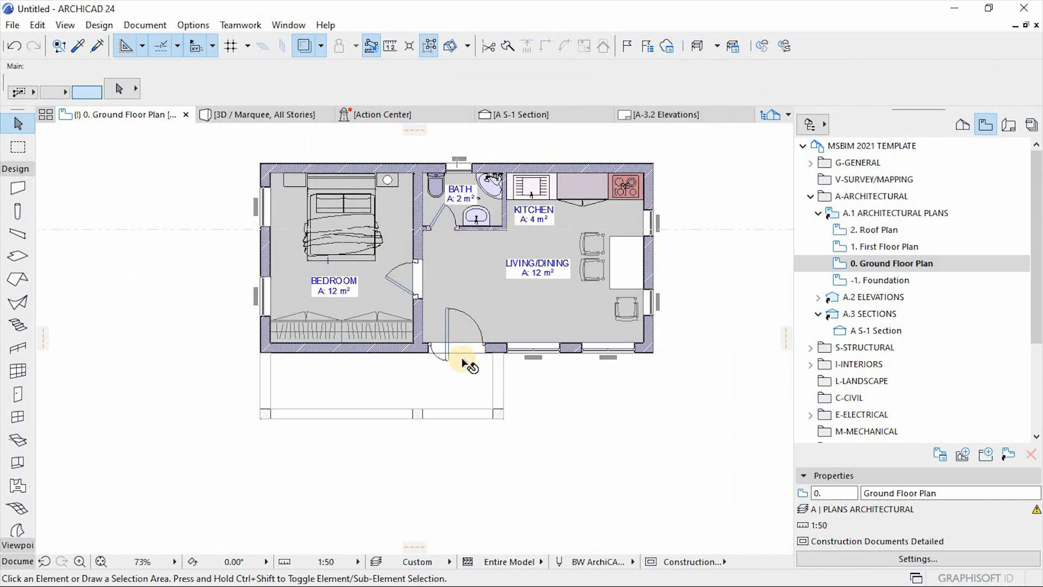
{"action": "scroll", "coordinate": [489, 400], "scroll_direction": "down", "scroll_amount": 1}
{"action": "scroll", "coordinate": [420, 209], "scroll_direction": "up", "scroll_amount": 2}
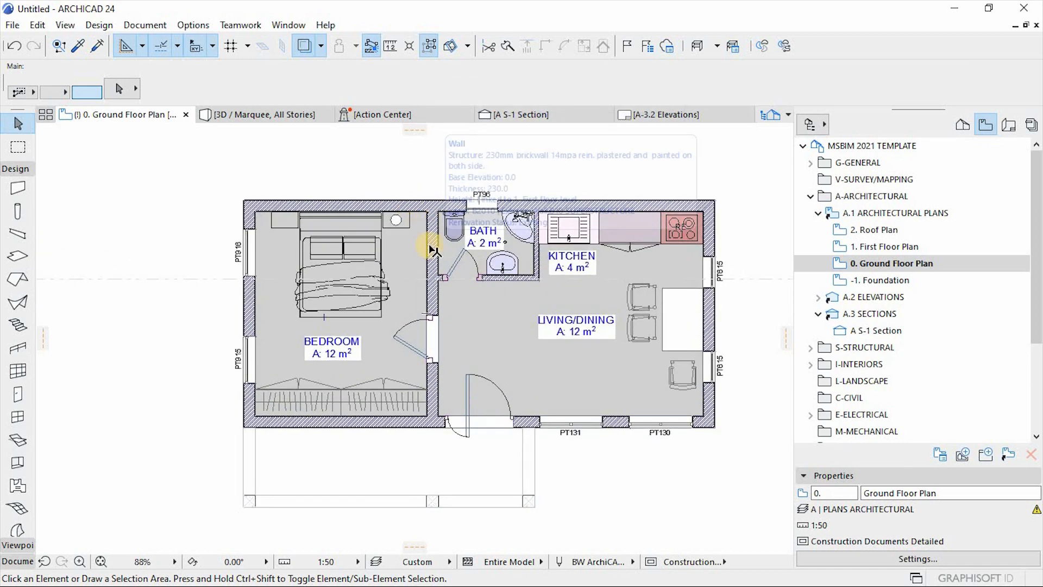
{"action": "scroll", "coordinate": [427, 237], "scroll_direction": "down", "scroll_amount": 2}
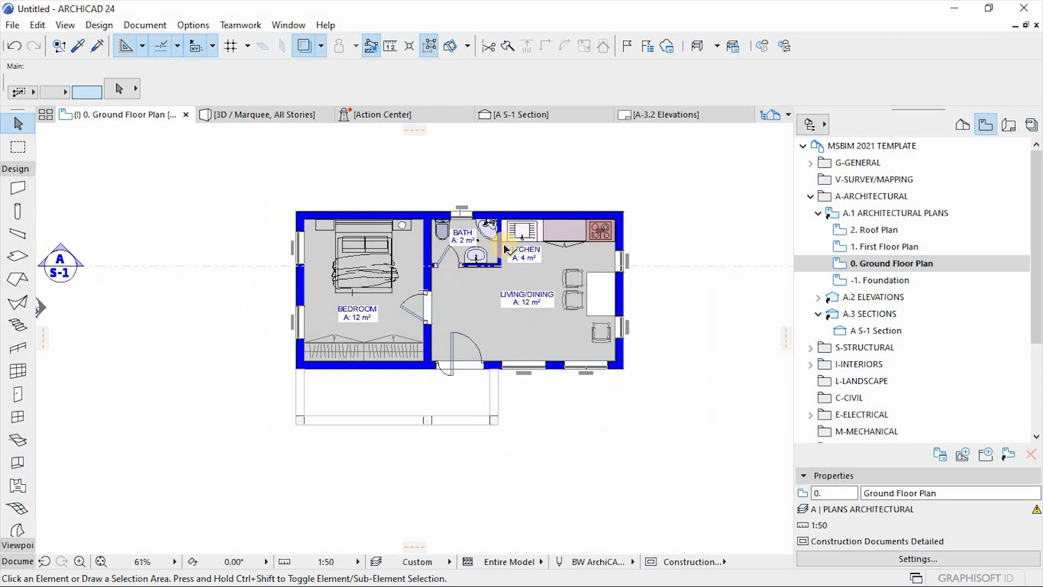
{"action": "scroll", "coordinate": [504, 246], "scroll_direction": "up", "scroll_amount": 2}
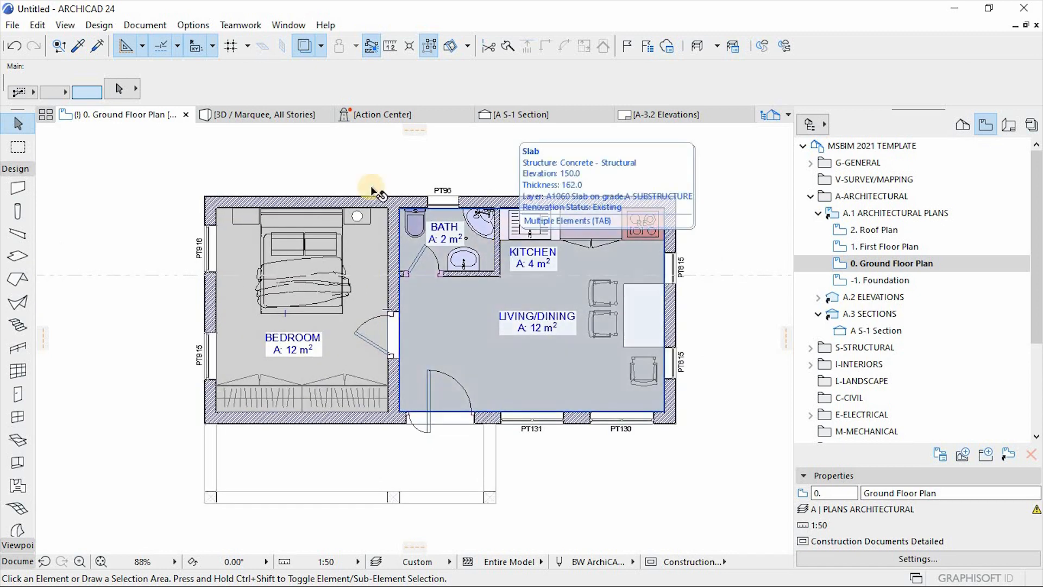
Step: Save the project to the Desktop as "MSBIM TUTORIAL.pln" in the ARCHICAD Solo Project format
{"action": "left_click", "coordinate": [12, 27]}
{"action": "left_click", "coordinate": [59, 144]}
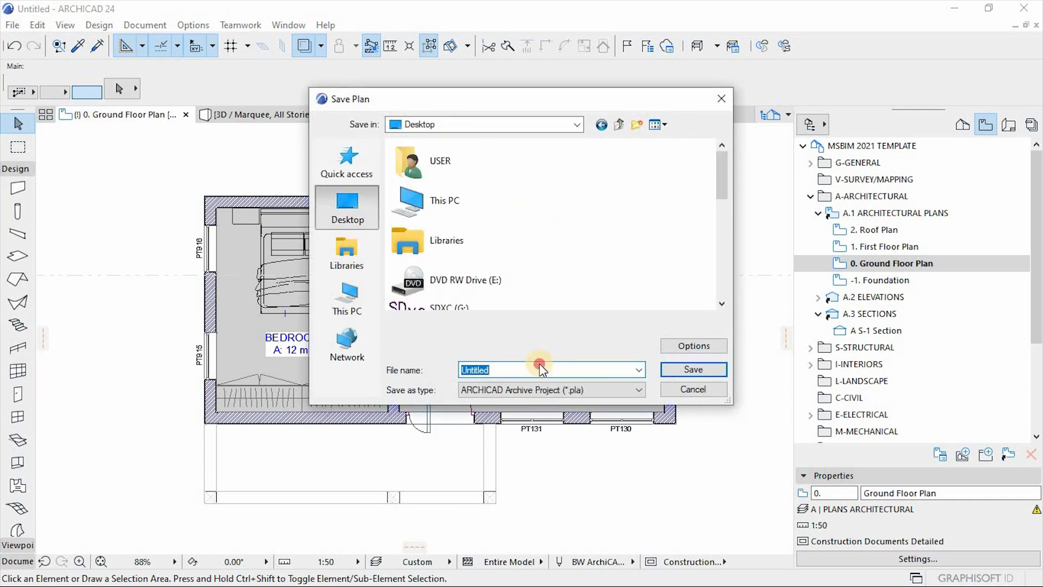
{"action": "type", "text": "m"}
{"action": "left_click", "coordinate": [608, 389]}
{"action": "left_click", "coordinate": [622, 140]}
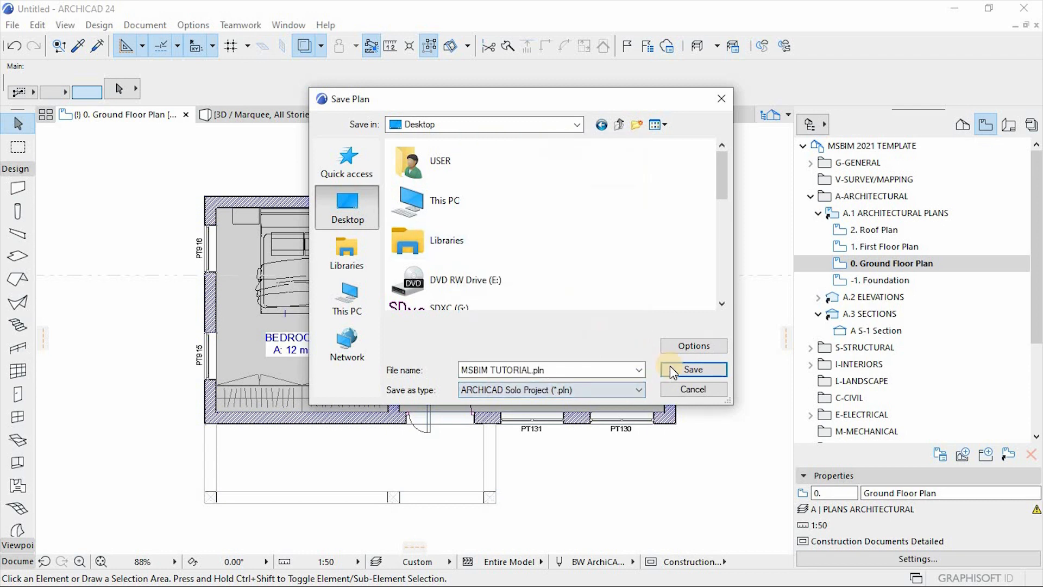
{"action": "left_click", "coordinate": [705, 370]}
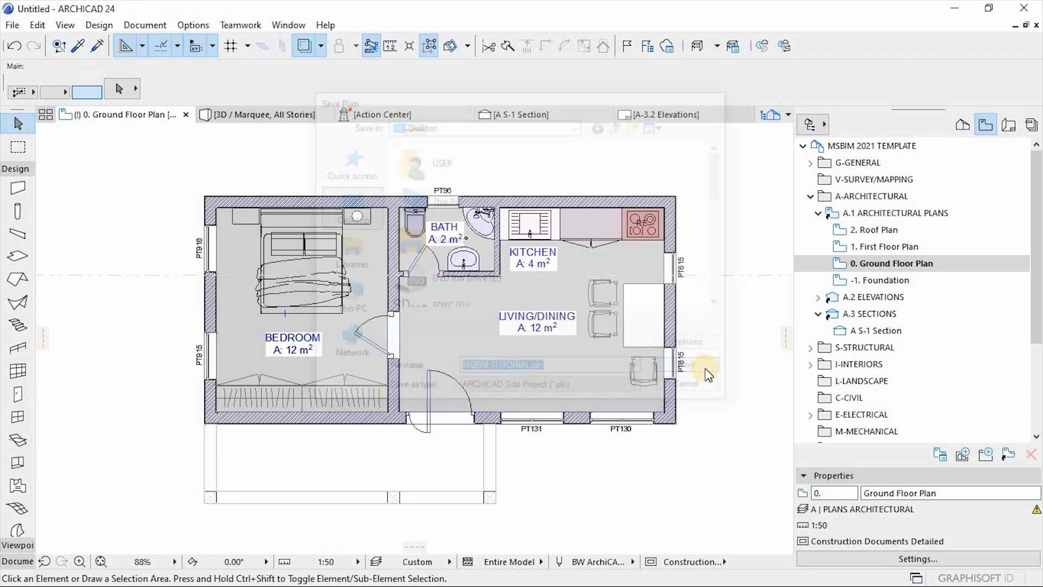
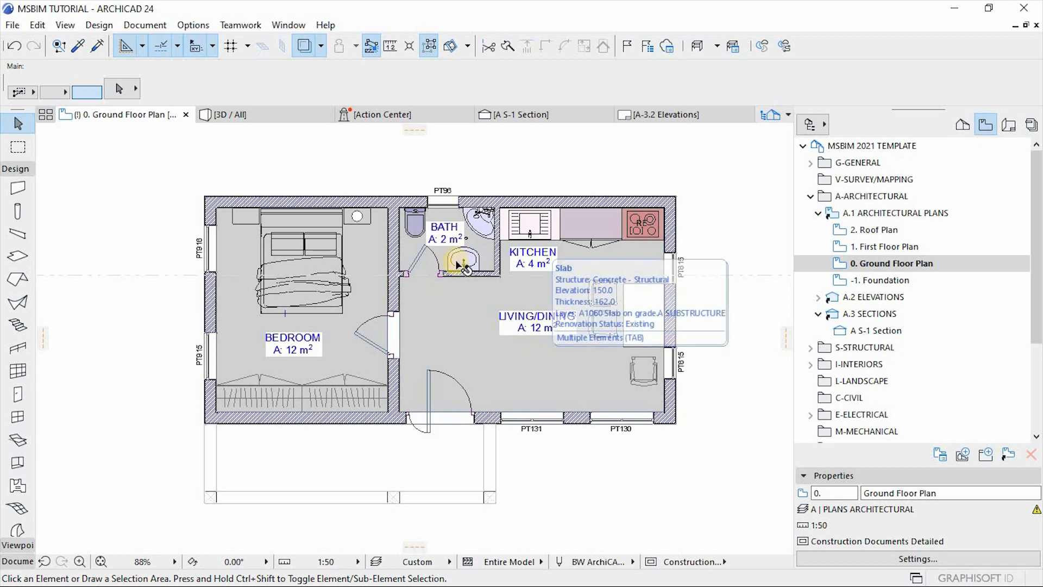
{"action": "scroll", "coordinate": [460, 264], "scroll_direction": "up", "scroll_amount": 1}
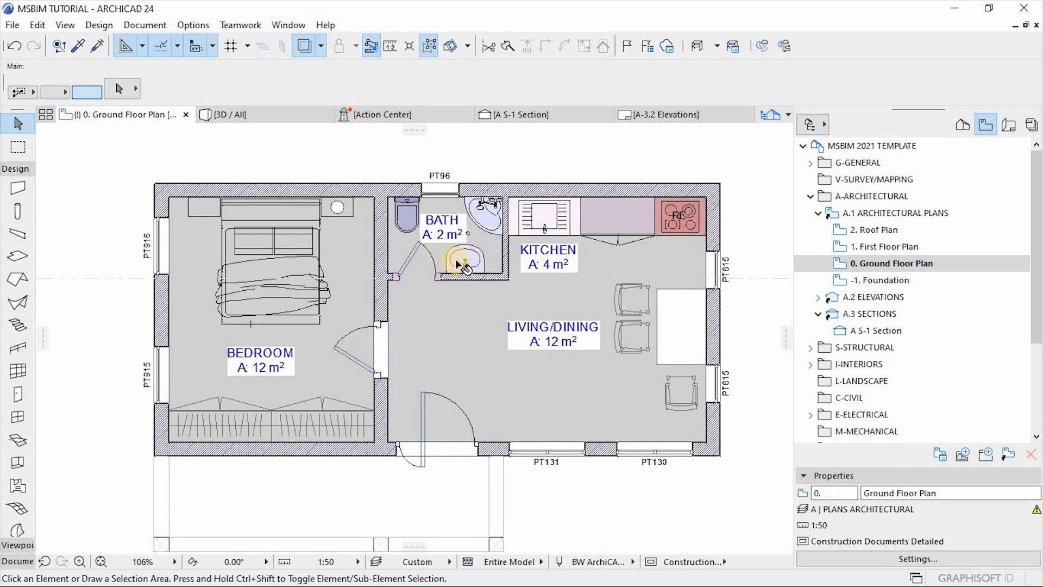
Step: In the 3D view, select the sink countertop, base cabinet, cooker, two of the dining chairs and the dining table together
{"action": "left_click", "coordinate": [460, 265]}
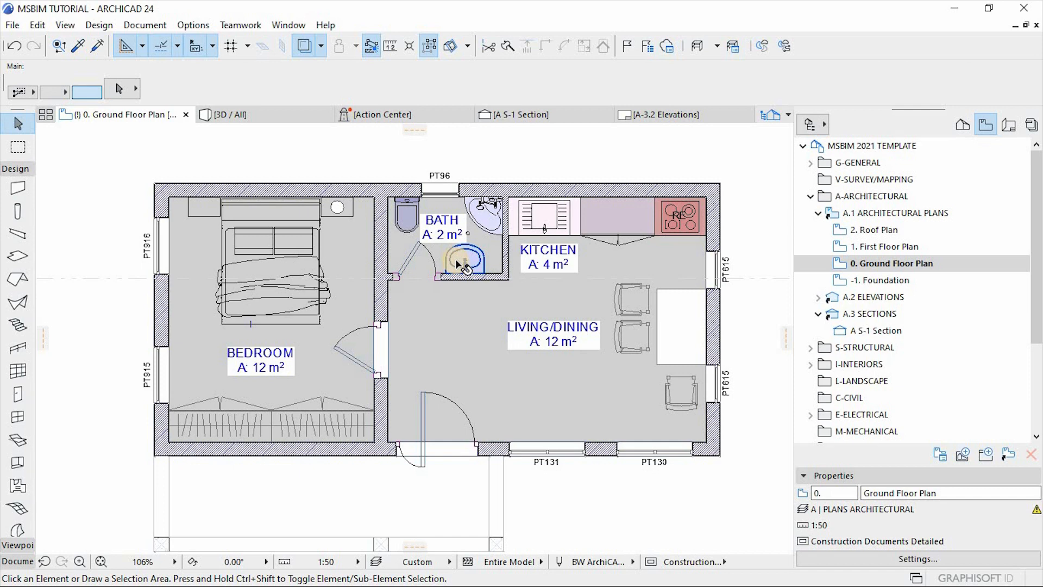
{"action": "scroll", "coordinate": [503, 269], "scroll_direction": "down", "scroll_amount": 1}
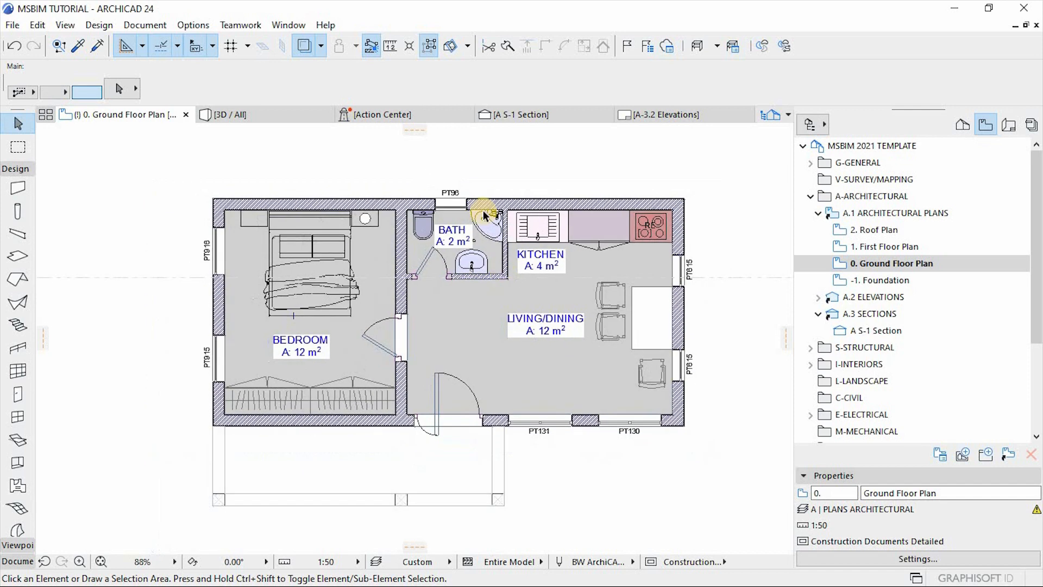
{"action": "left_click", "coordinate": [231, 115]}
{"action": "middle_click_drag", "start_coordinate": [598, 220], "coordinate": [447, 234], "text": "shift"}
{"action": "scroll", "coordinate": [500, 223], "scroll_direction": "up", "scroll_amount": 5}
{"action": "scroll", "coordinate": [533, 252], "scroll_direction": "up", "scroll_amount": 3}
{"action": "scroll", "coordinate": [594, 345], "scroll_direction": "up", "scroll_amount": 8}
{"action": "scroll", "coordinate": [590, 288], "scroll_direction": "up", "scroll_amount": 3}
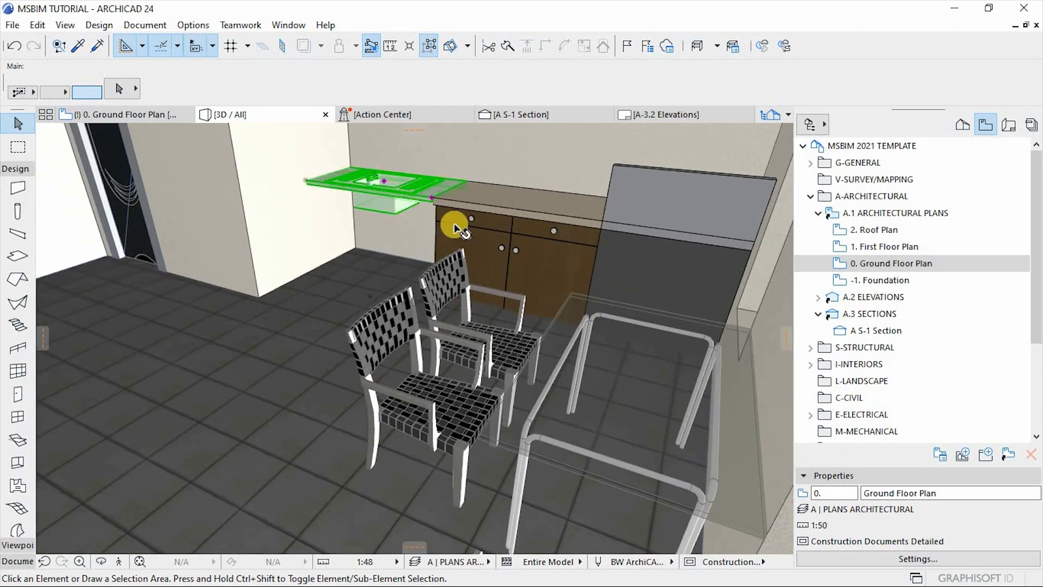
{"action": "left_click", "coordinate": [387, 188]}
{"action": "left_click", "coordinate": [547, 239], "text": "shift"}
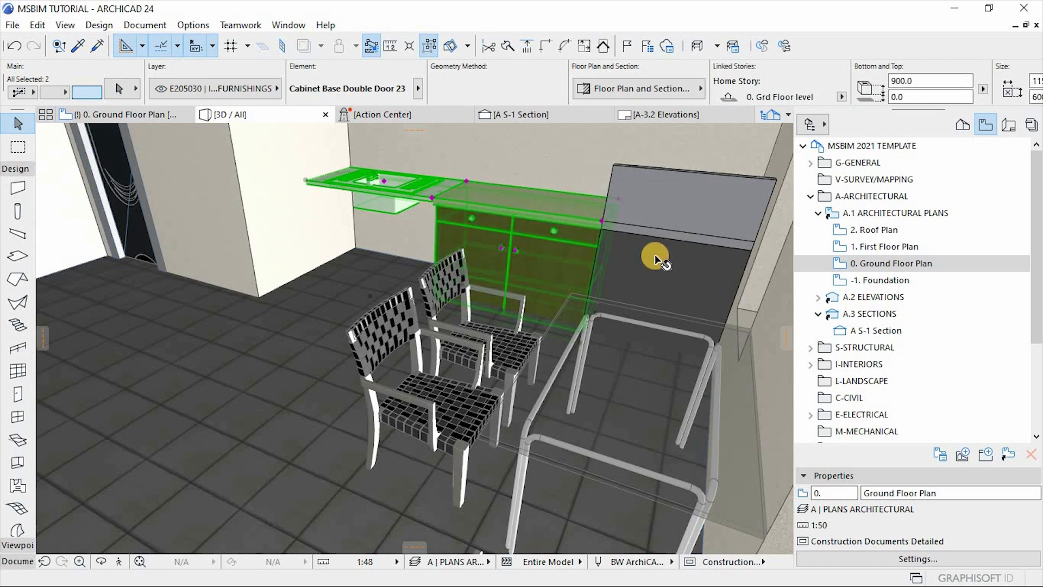
{"action": "left_click", "coordinate": [654, 254], "text": "shift"}
{"action": "left_click", "coordinate": [446, 381], "text": "shift"}
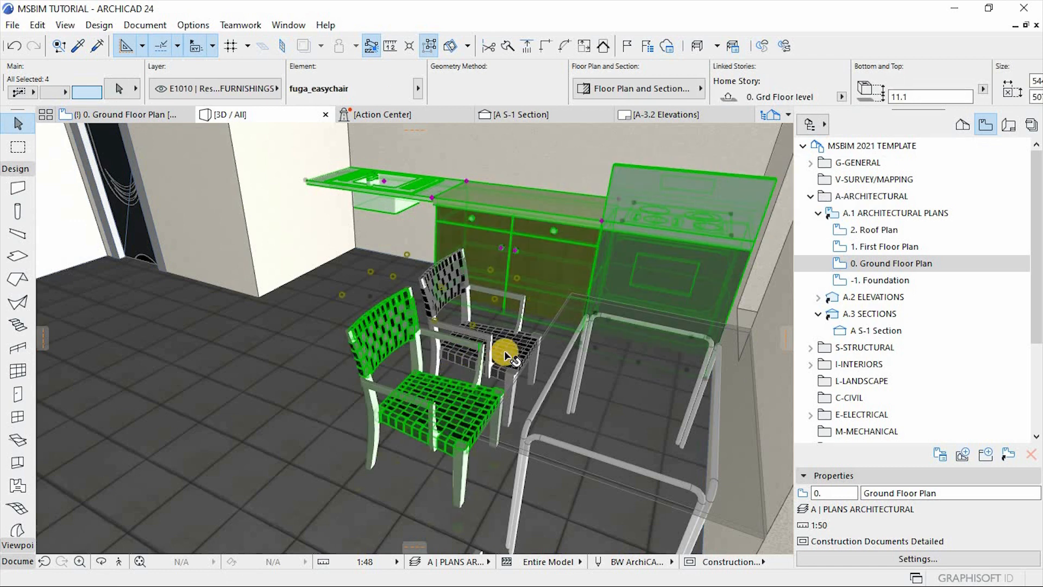
{"action": "left_click", "coordinate": [504, 350], "text": "shift"}
{"action": "left_click", "coordinate": [577, 422], "text": "shift"}
Step: Add both bedside tables and the bed to the selection, set the bottom offset to 150 mm and deselect everything
{"action": "scroll", "coordinate": [729, 412], "scroll_direction": "down", "scroll_amount": 10}
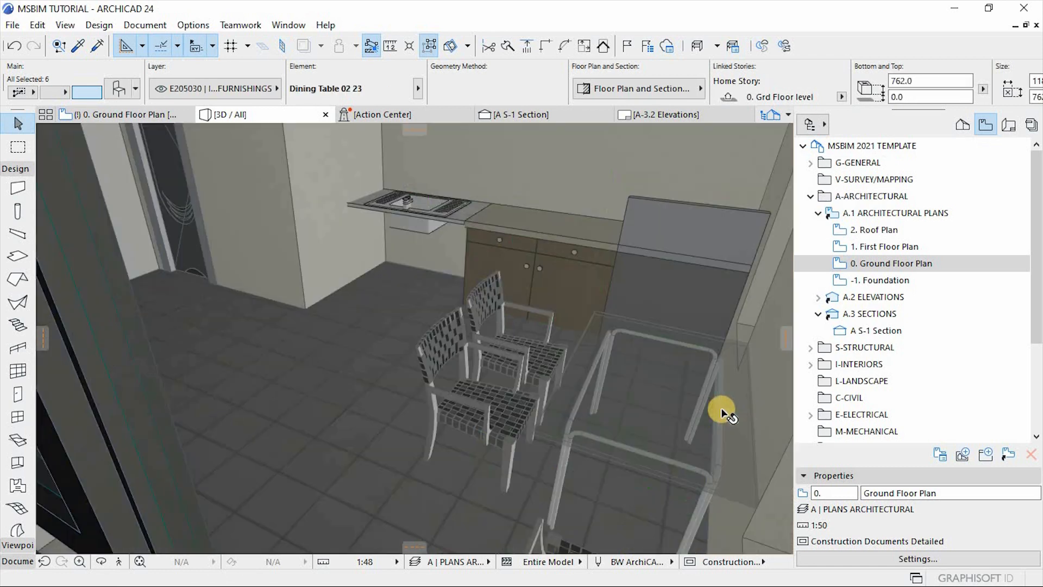
{"action": "scroll", "coordinate": [408, 314], "scroll_direction": "up", "scroll_amount": 10}
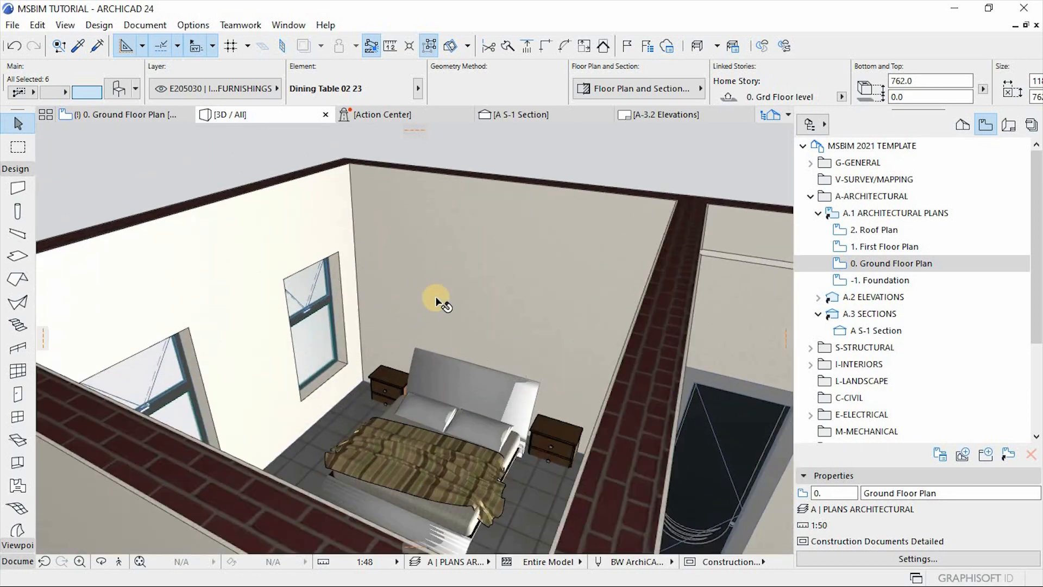
{"action": "middle_click_drag", "start_coordinate": [451, 308], "coordinate": [460, 338], "text": "shift"}
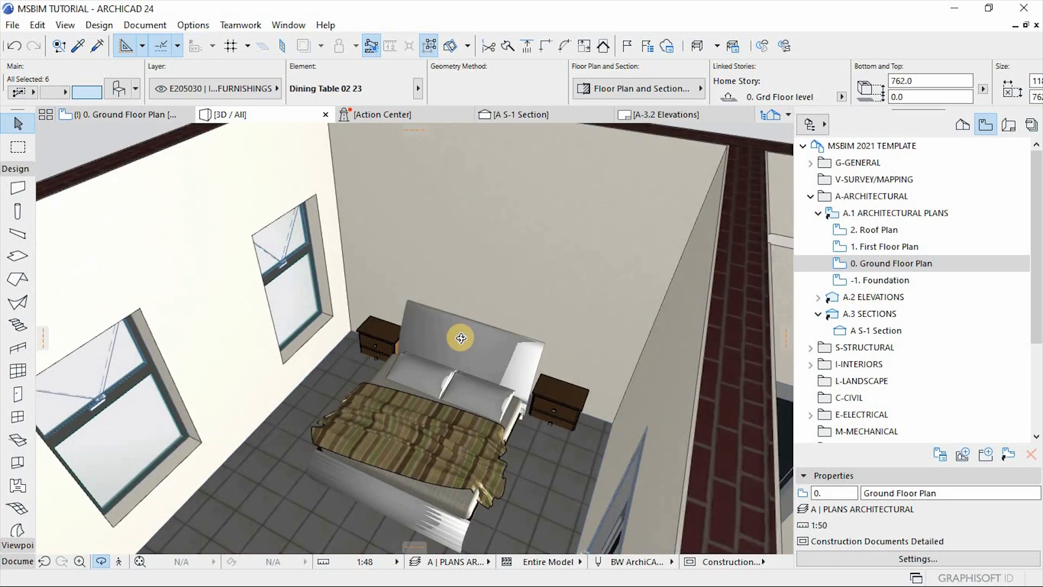
{"action": "left_click", "coordinate": [565, 405], "text": "shift"}
{"action": "left_click", "coordinate": [378, 336], "text": "shift"}
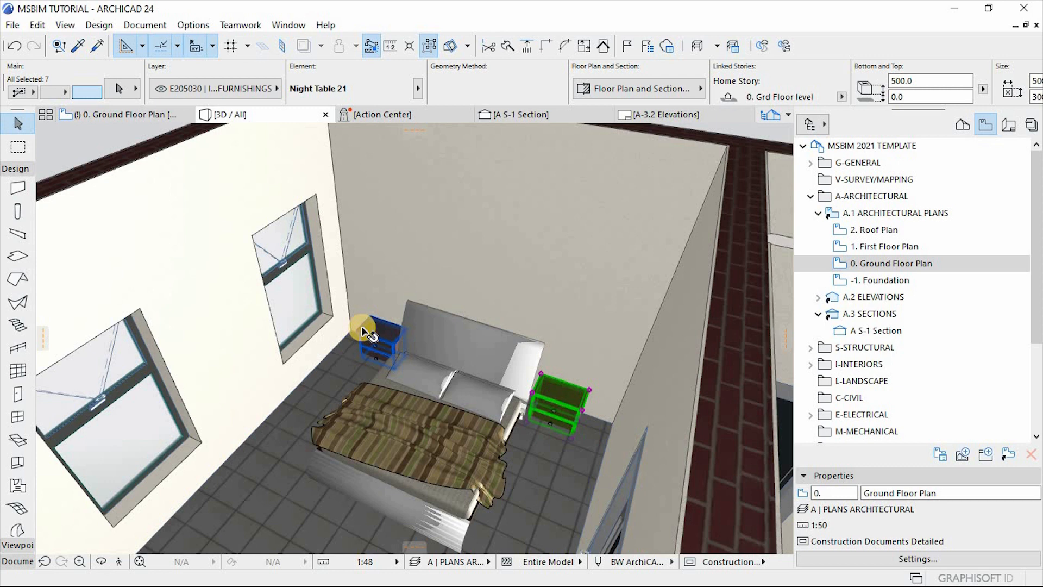
{"action": "left_click", "coordinate": [441, 379], "text": "shift"}
{"action": "left_click", "coordinate": [891, 98]}
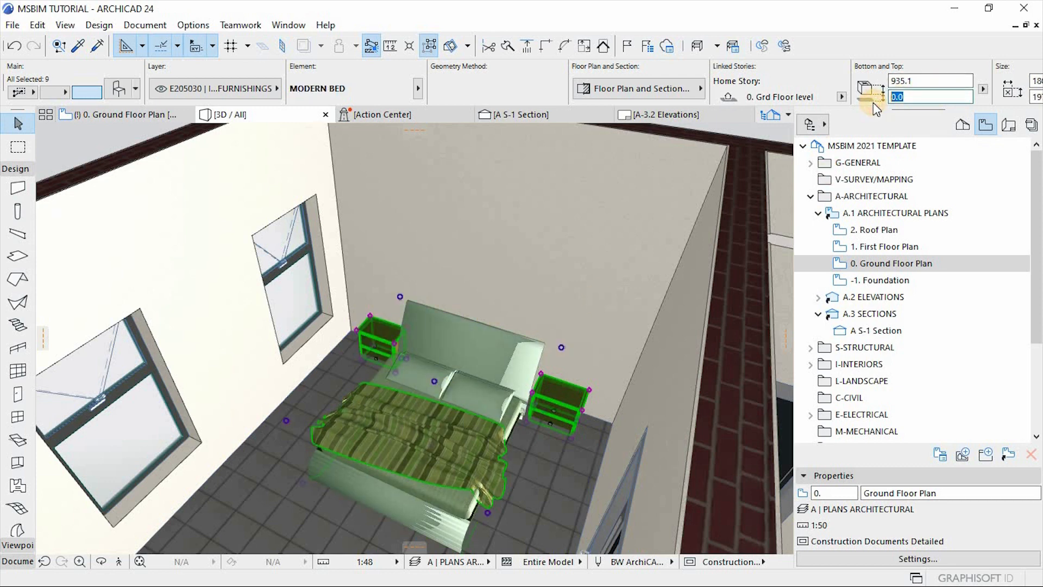
{"action": "type", "text": "150"}
{"action": "key", "text": "Return"}
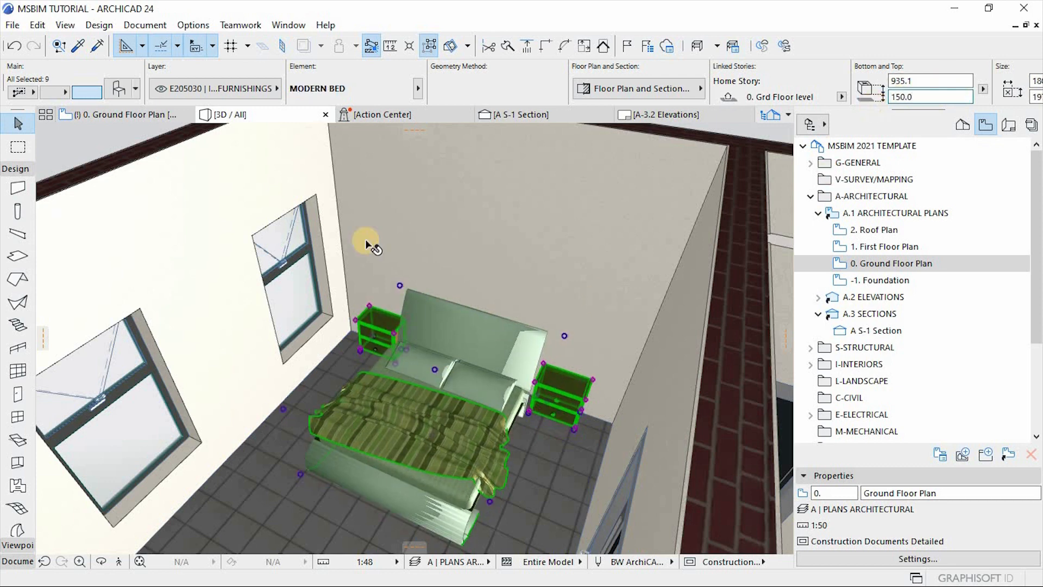
{"action": "scroll", "coordinate": [249, 233], "scroll_direction": "down", "scroll_amount": 5}
{"action": "scroll", "coordinate": [728, 413], "scroll_direction": "down", "scroll_amount": 6}
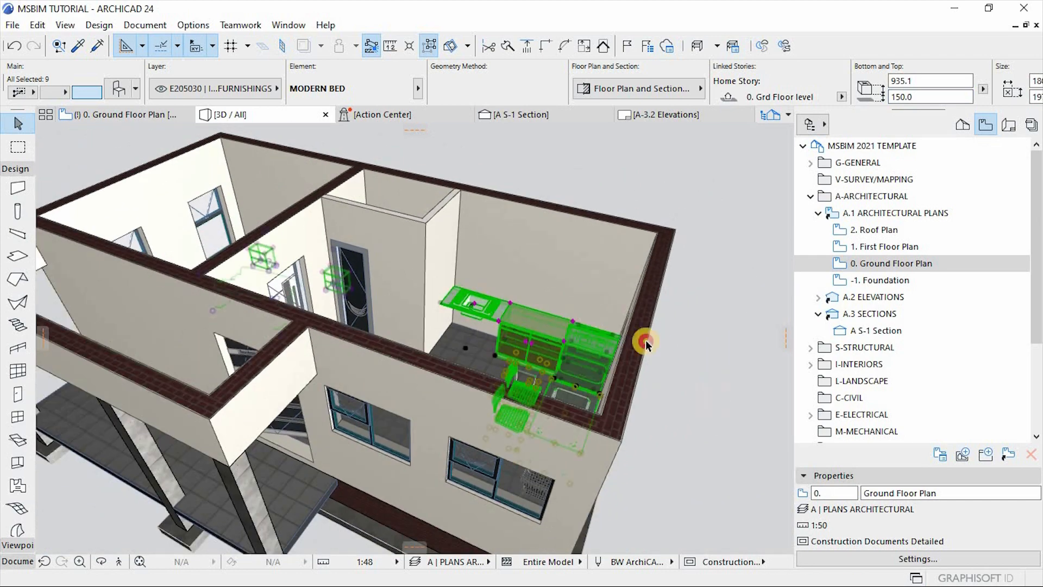
{"action": "left_click", "coordinate": [646, 341]}
Step: Set the bottom offset of the bathroom basin, corner bathtub and WC to 150 mm
{"action": "middle_click_drag", "start_coordinate": [515, 308], "coordinate": [330, 271], "text": "shift"}
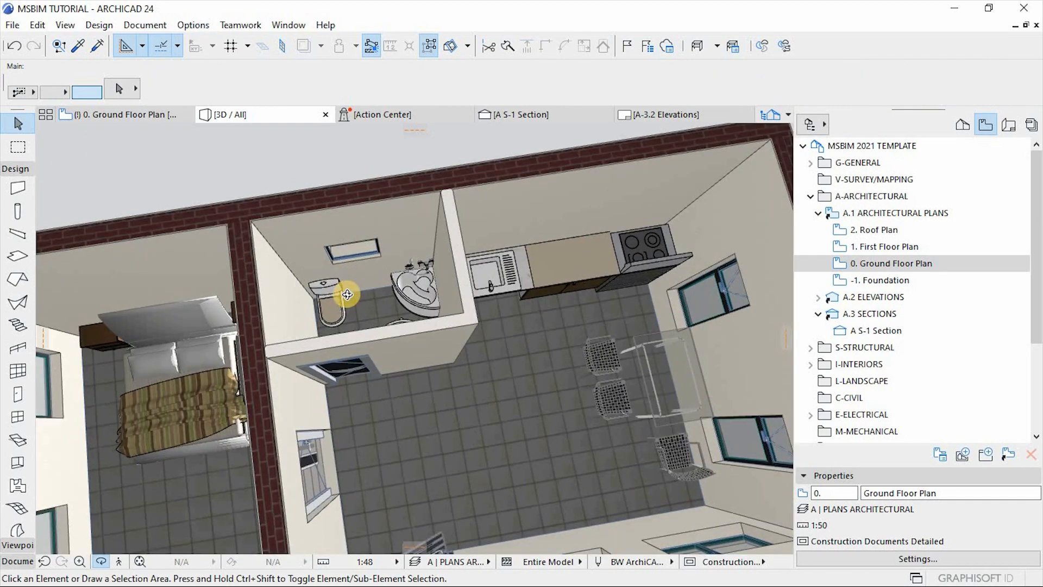
{"action": "scroll", "coordinate": [330, 271], "scroll_direction": "up", "scroll_amount": 5}
{"action": "left_click", "coordinate": [463, 375]}
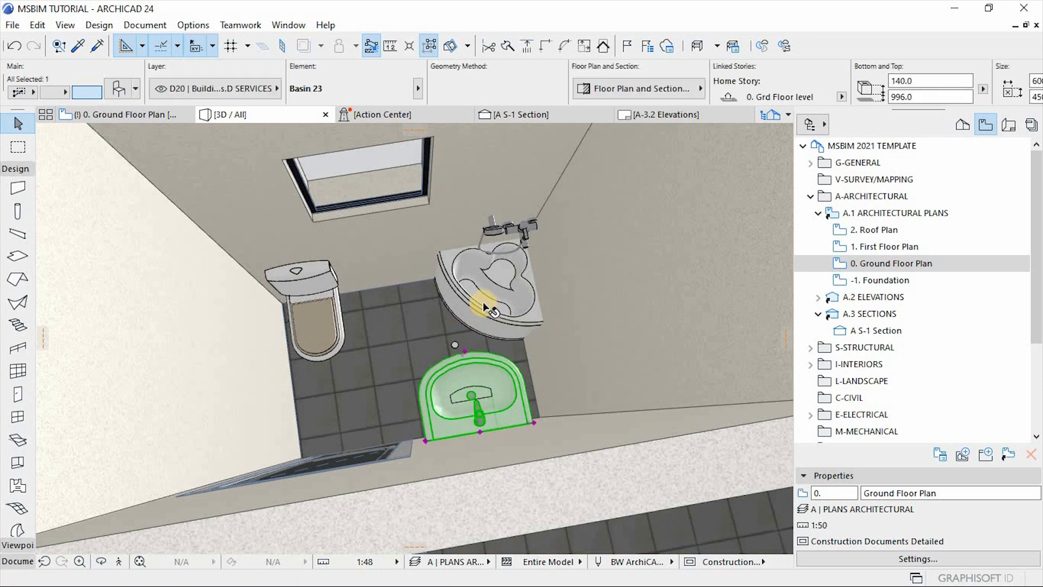
{"action": "left_click", "coordinate": [485, 304], "text": "shift"}
{"action": "left_click", "coordinate": [309, 309], "text": "shift"}
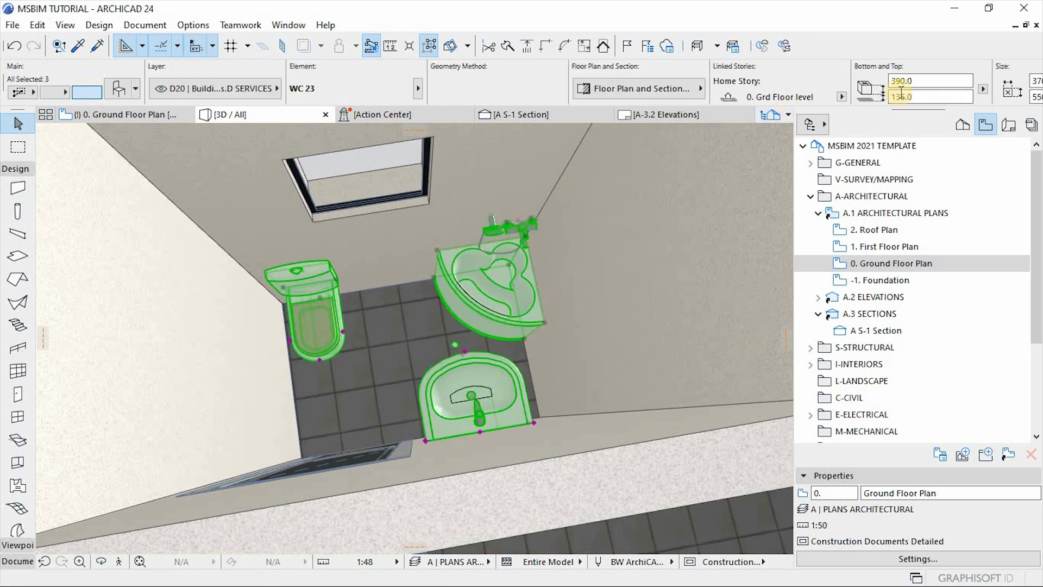
{"action": "left_click", "coordinate": [927, 82]}
{"action": "left_click_drag", "start_coordinate": [936, 97], "coordinate": [875, 117]}
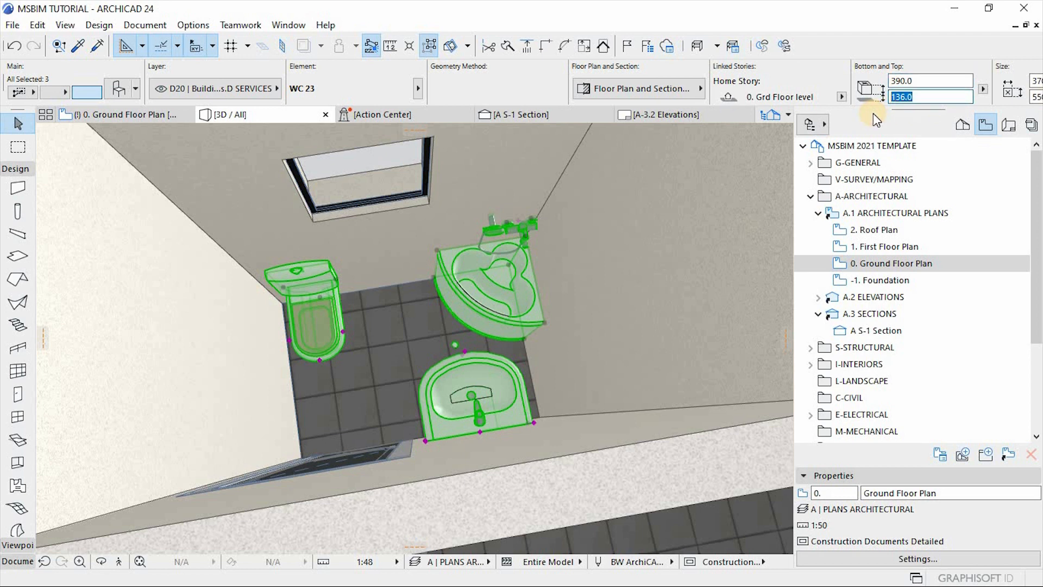
{"action": "type", "text": "1"}
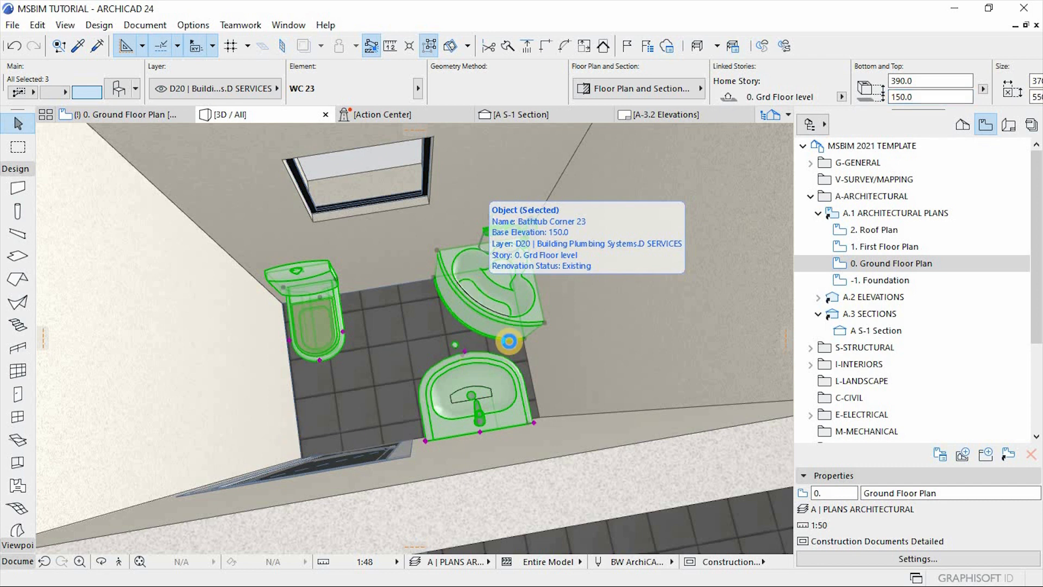
{"action": "key", "text": "Return"}
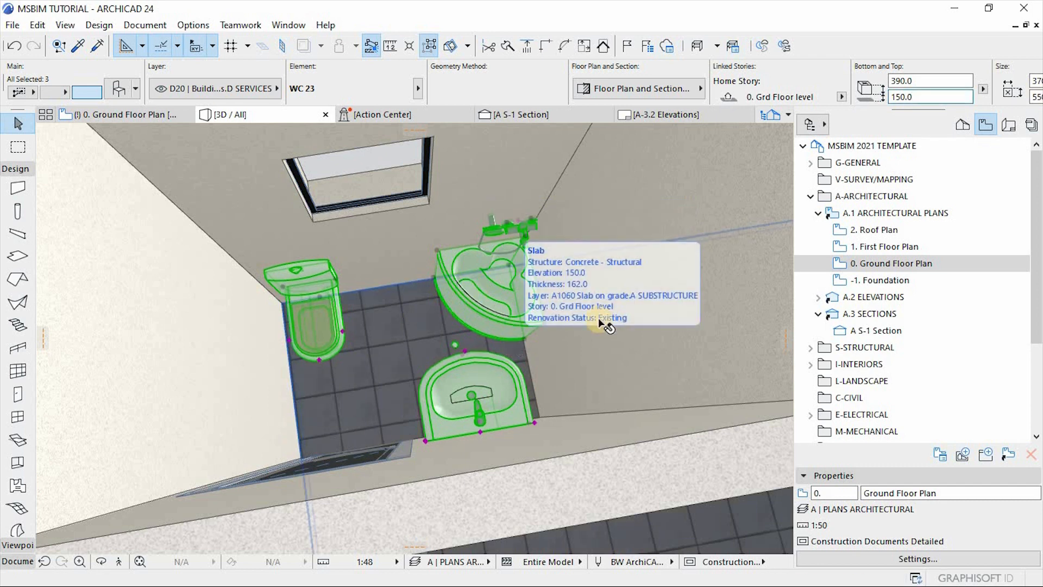
Step: On the ground floor plan, replace the corner bathtub with the Shower Cabins 10 favorite from D20 PLUMBING SYSTEMS, D2020.10 Shower Cabins and Trays
{"action": "scroll", "coordinate": [478, 272], "scroll_direction": "down", "scroll_amount": 3}
{"action": "key", "text": "F2"}
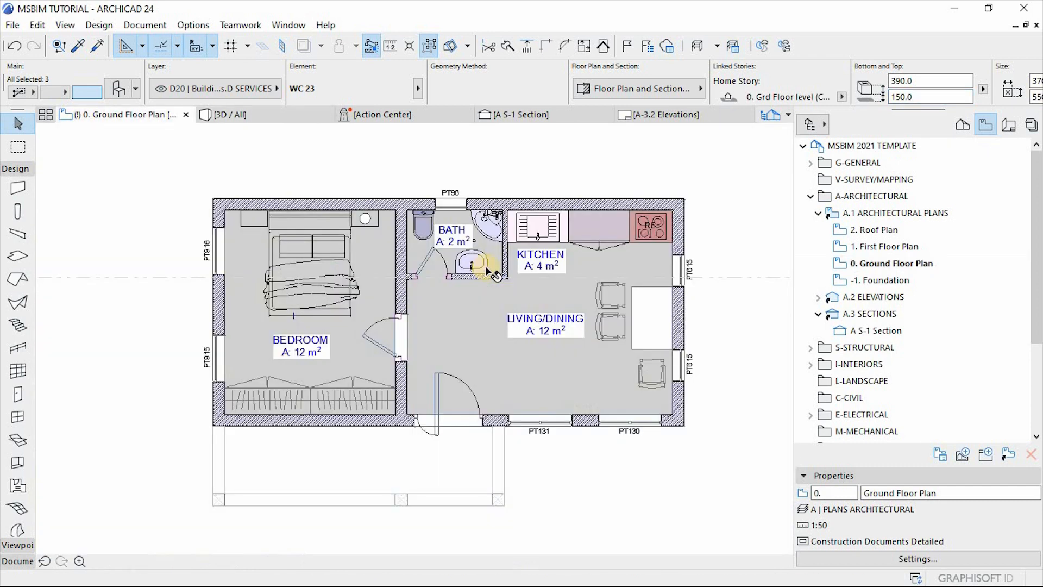
{"action": "key", "text": "Escape"}
{"action": "scroll", "coordinate": [494, 224], "scroll_direction": "up", "scroll_amount": 4}
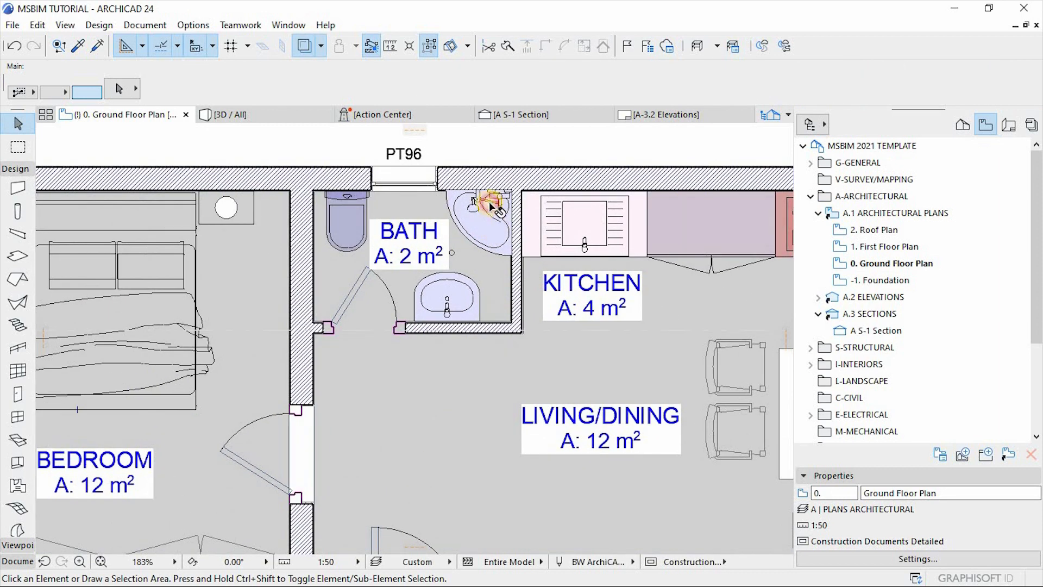
{"action": "left_click", "coordinate": [491, 209]}
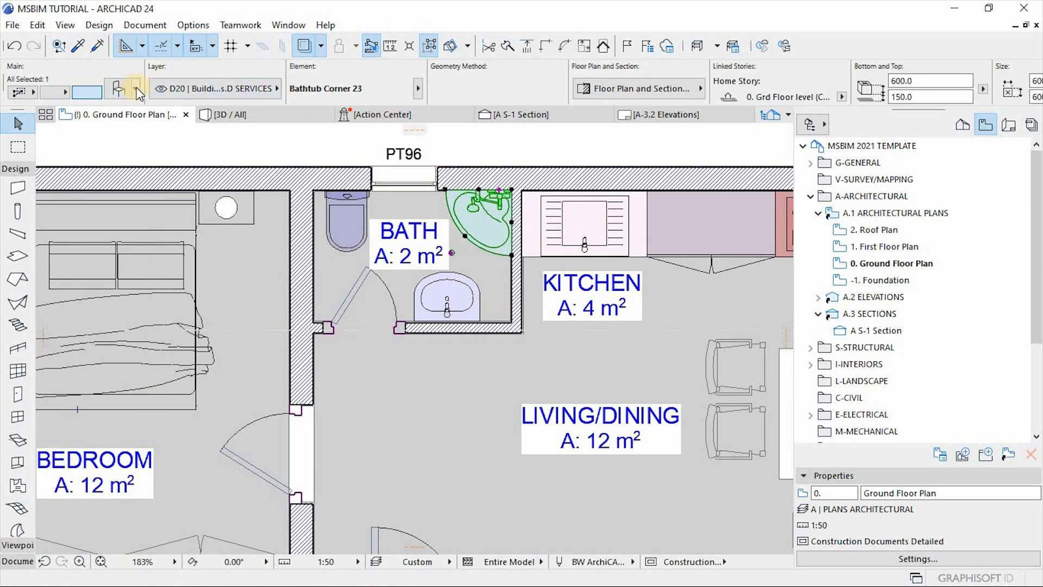
{"action": "left_click", "coordinate": [135, 88]}
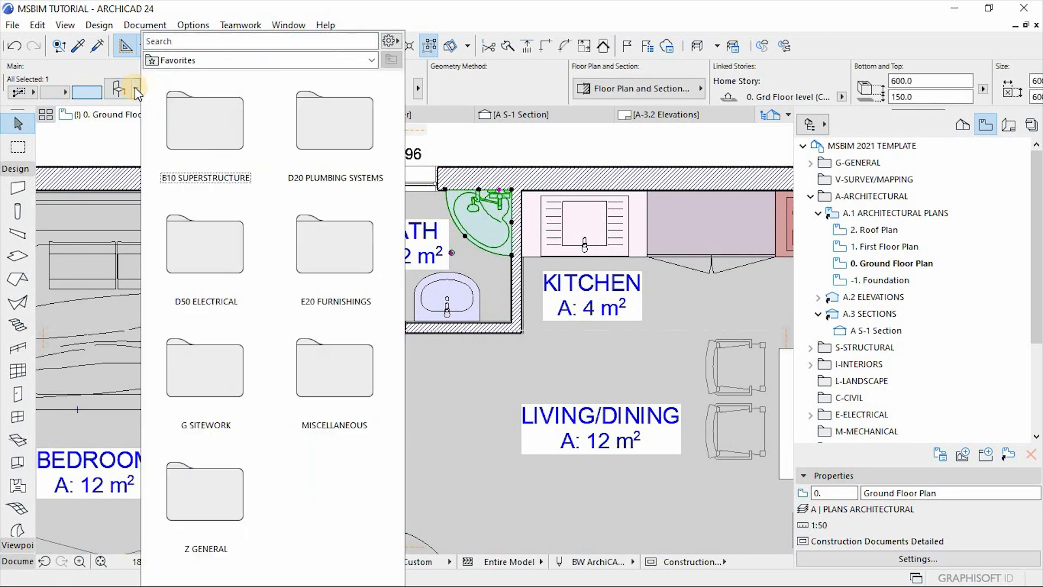
{"action": "double_click", "coordinate": [335, 152]}
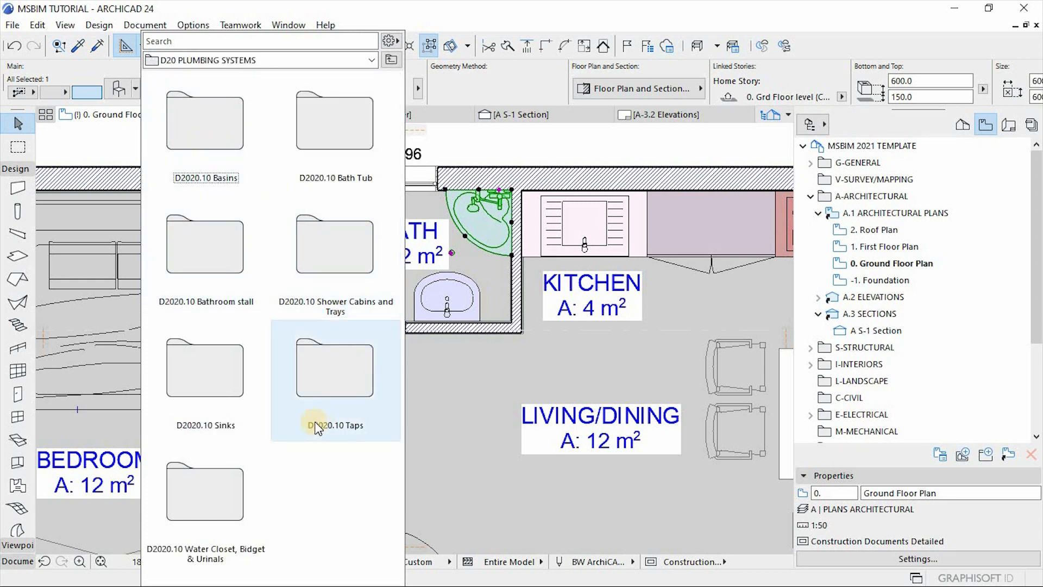
{"action": "double_click", "coordinate": [327, 275]}
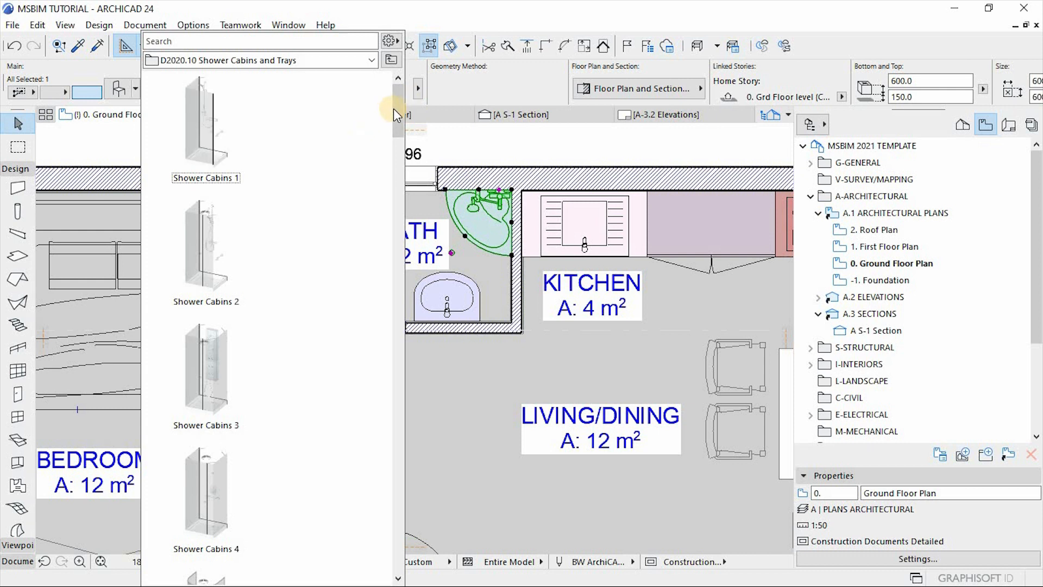
{"action": "left_click_drag", "start_coordinate": [396, 104], "coordinate": [396, 115]}
{"action": "left_click_drag", "start_coordinate": [396, 116], "coordinate": [391, 365]}
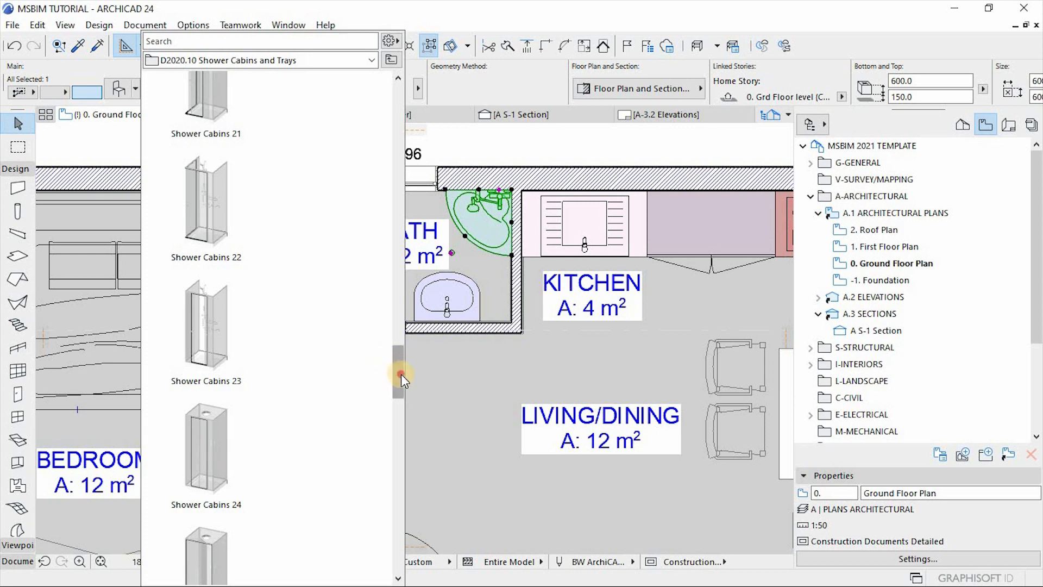
{"action": "left_click_drag", "start_coordinate": [401, 374], "coordinate": [388, 205]}
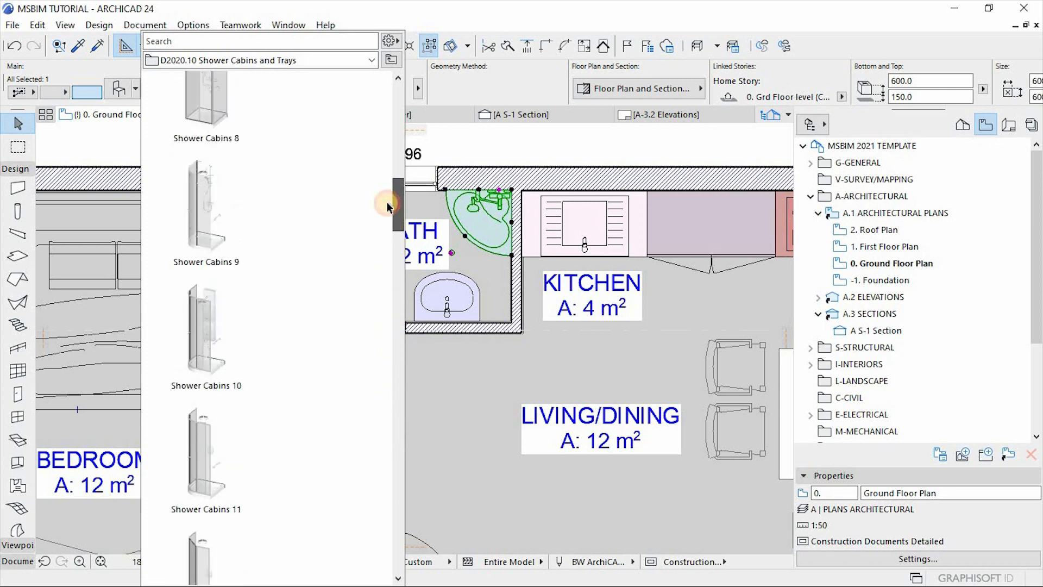
{"action": "double_click", "coordinate": [198, 319]}
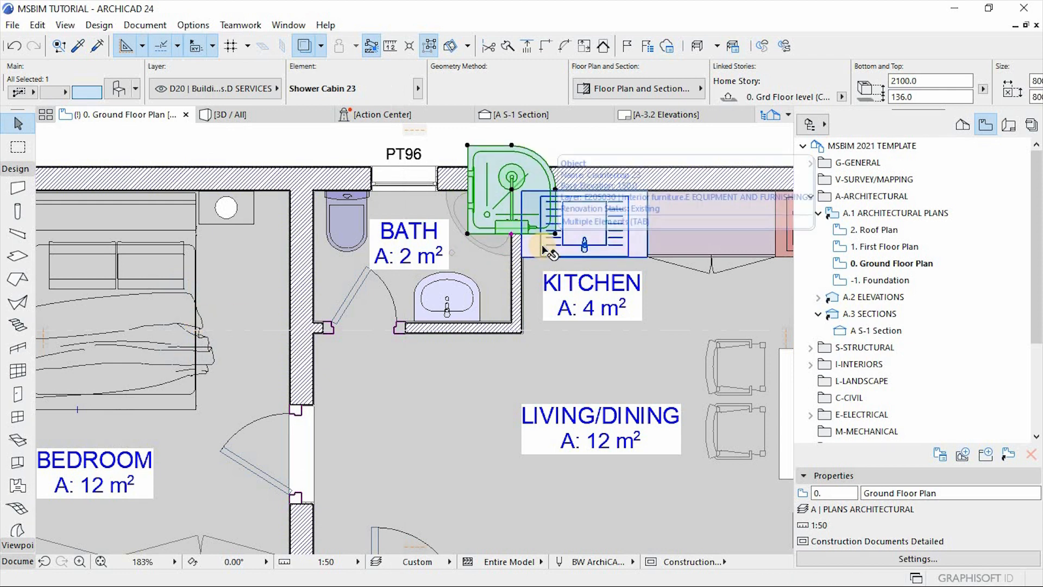
Step: Mirror the shower cabin about a vertical axis and rotate it 90° counterclockwise about its corner on the kitchen partition
{"action": "left_click", "coordinate": [497, 211]}
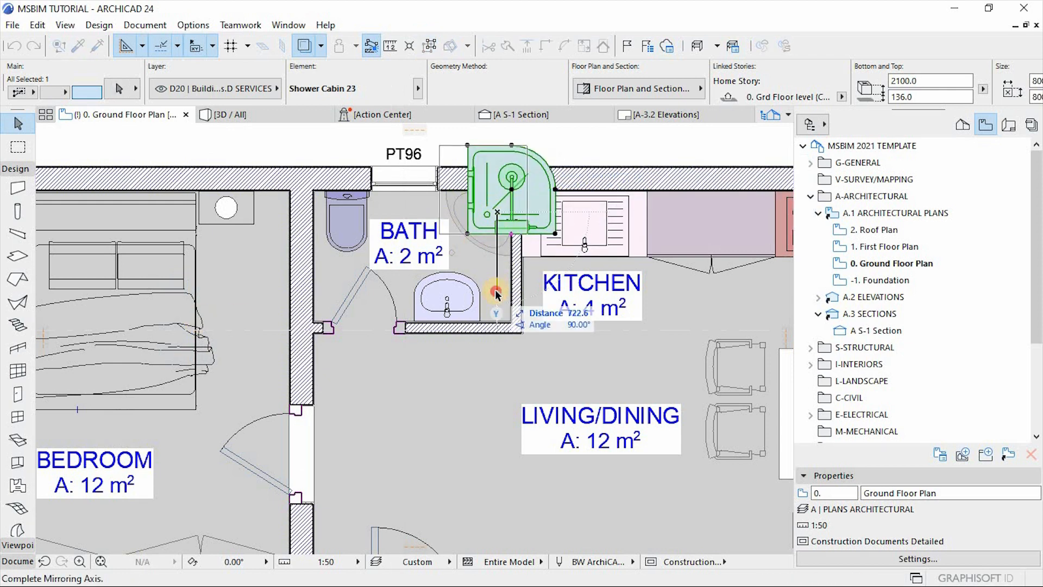
{"action": "left_click", "coordinate": [495, 288]}
{"action": "key", "text": "ctrl+e"}
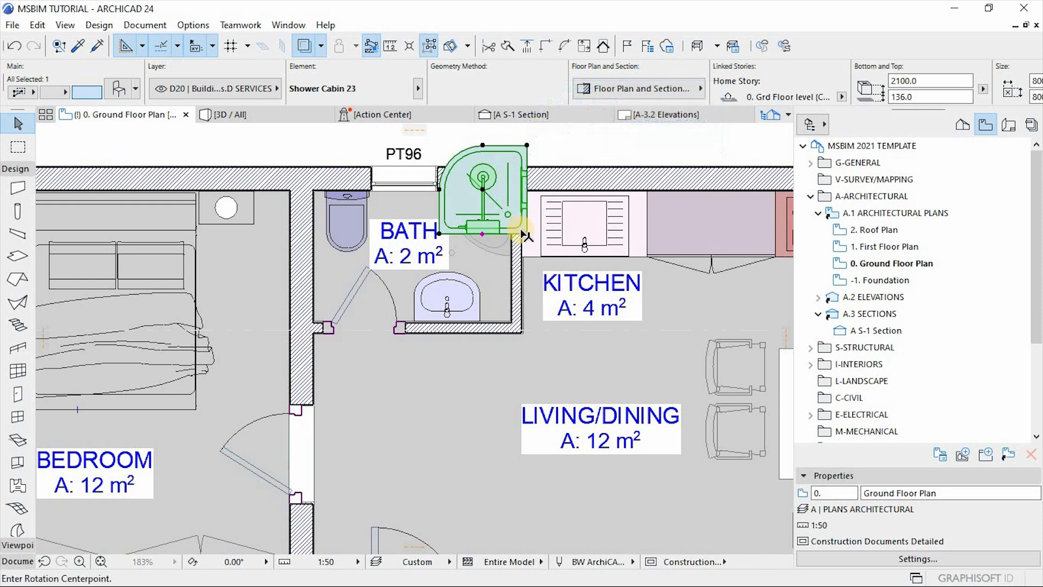
{"action": "left_click", "coordinate": [527, 233]}
{"action": "left_click", "coordinate": [439, 234]}
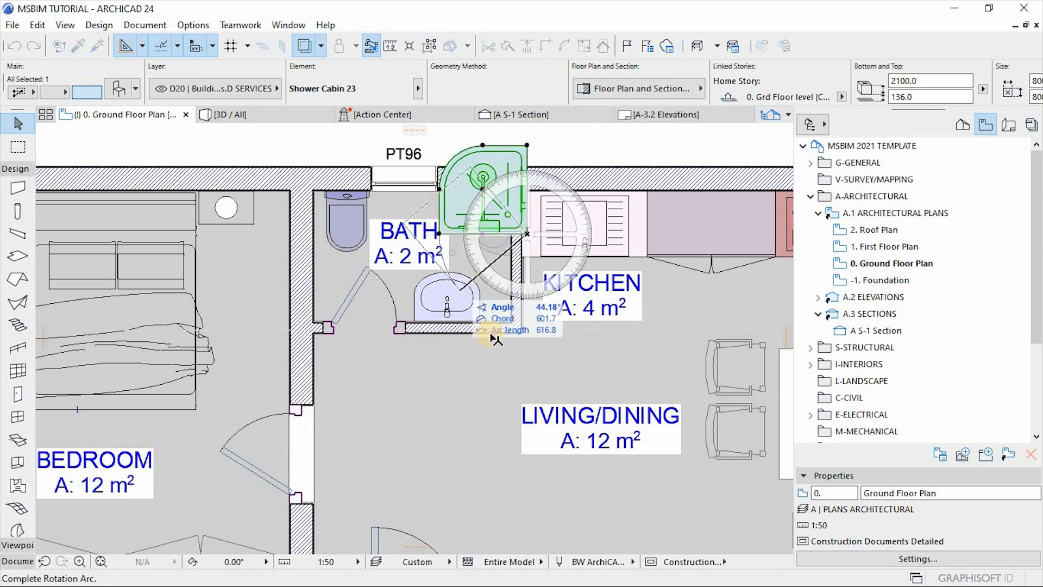
{"action": "left_click", "coordinate": [527, 376]}
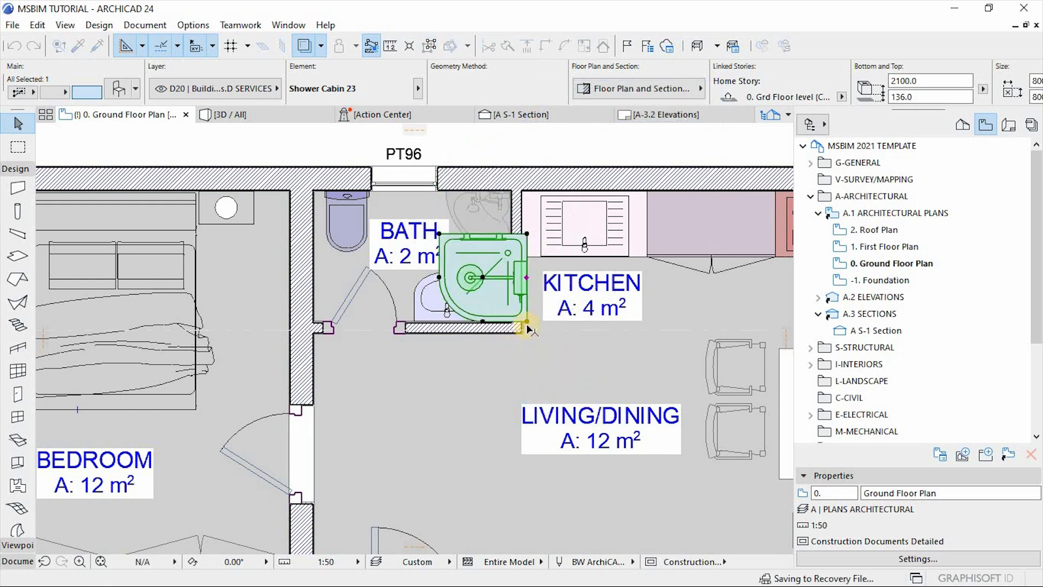
Step: Move the shower cabin so its corner meets the bathroom's inner corner between the exterior wall and the kitchen partition
{"action": "key", "text": "ctrl+d"}
{"action": "left_click", "coordinate": [527, 235]}
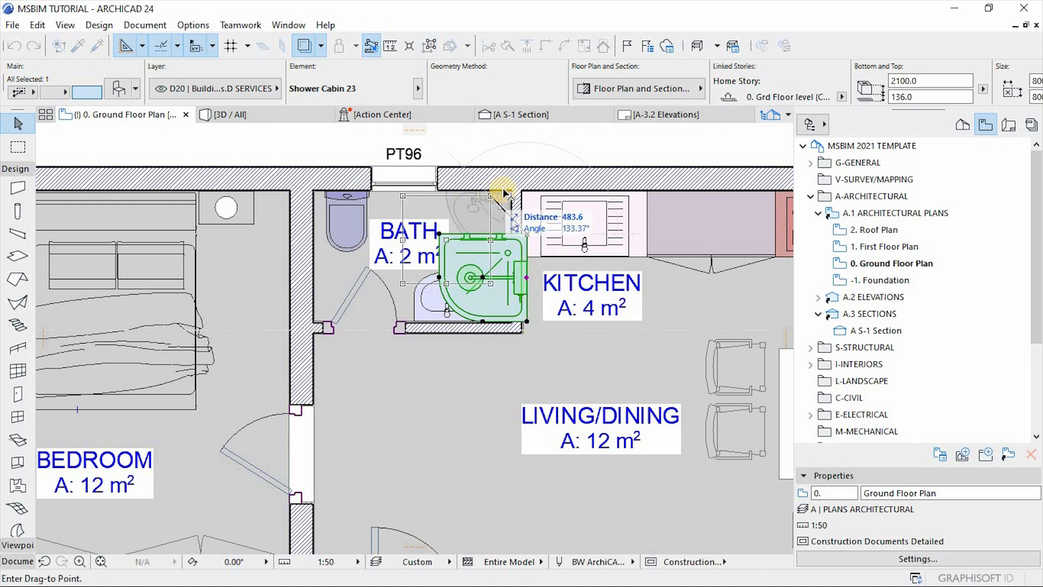
{"action": "left_click", "coordinate": [510, 191]}
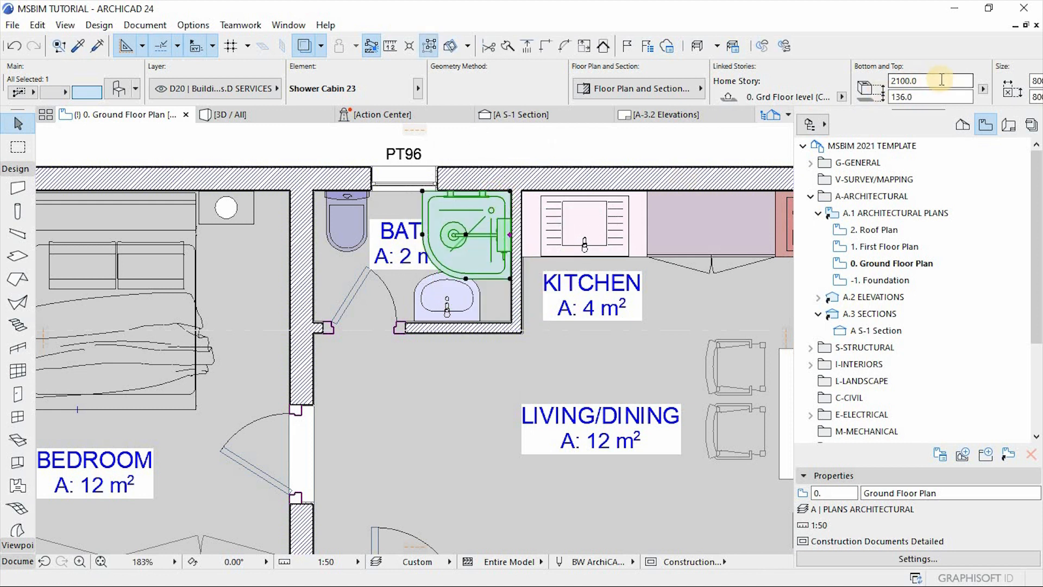
Step: Set the shower cabin's size to 600 × 600 mm
{"action": "scroll", "coordinate": [934, 85], "scroll_direction": "down", "scroll_amount": 4}
{"action": "left_click_drag", "start_coordinate": [907, 81], "coordinate": [738, 90]}
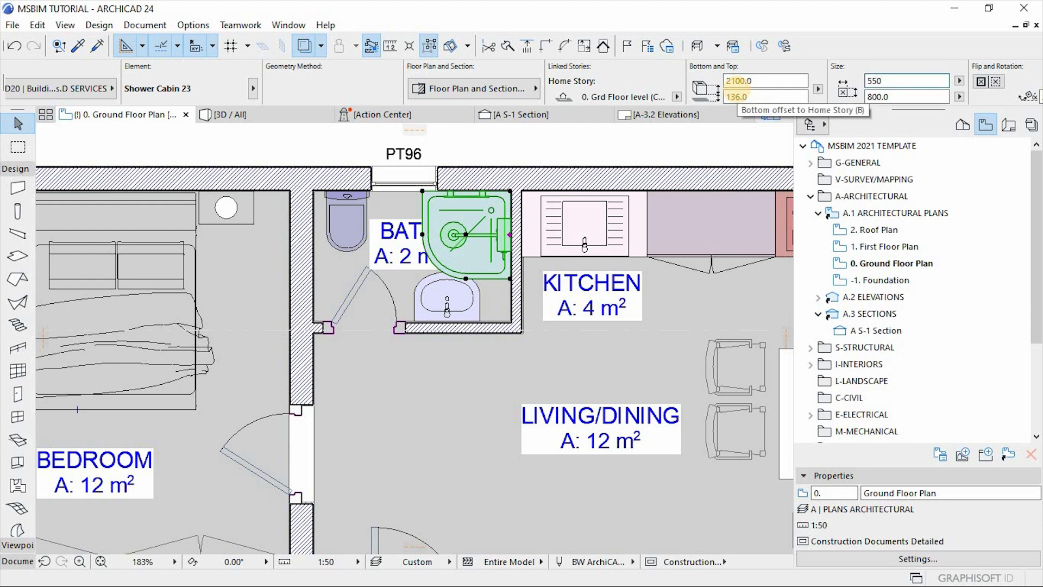
{"action": "key", "text": "Tab"}
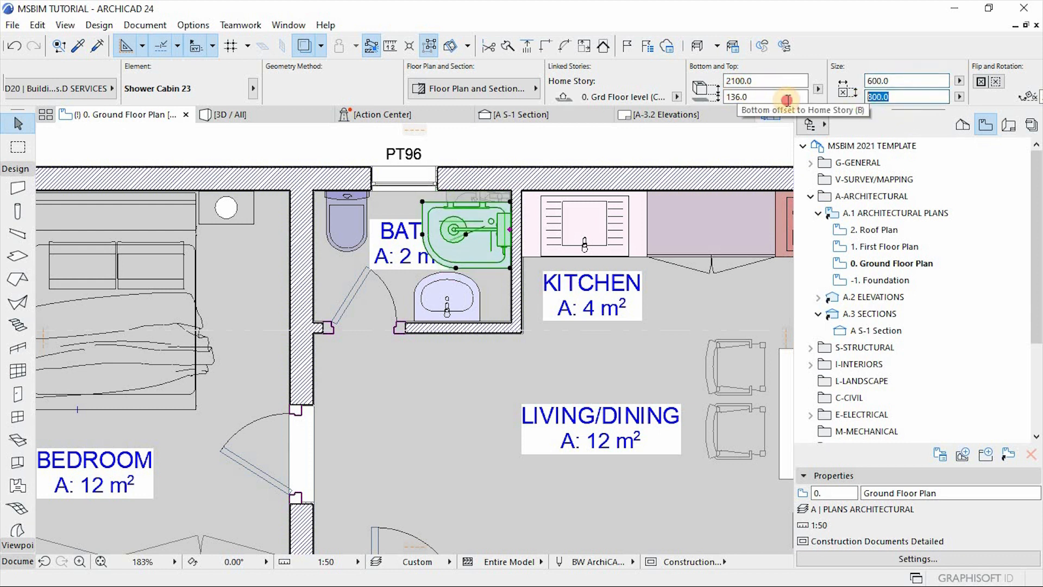
{"action": "key", "text": "Return"}
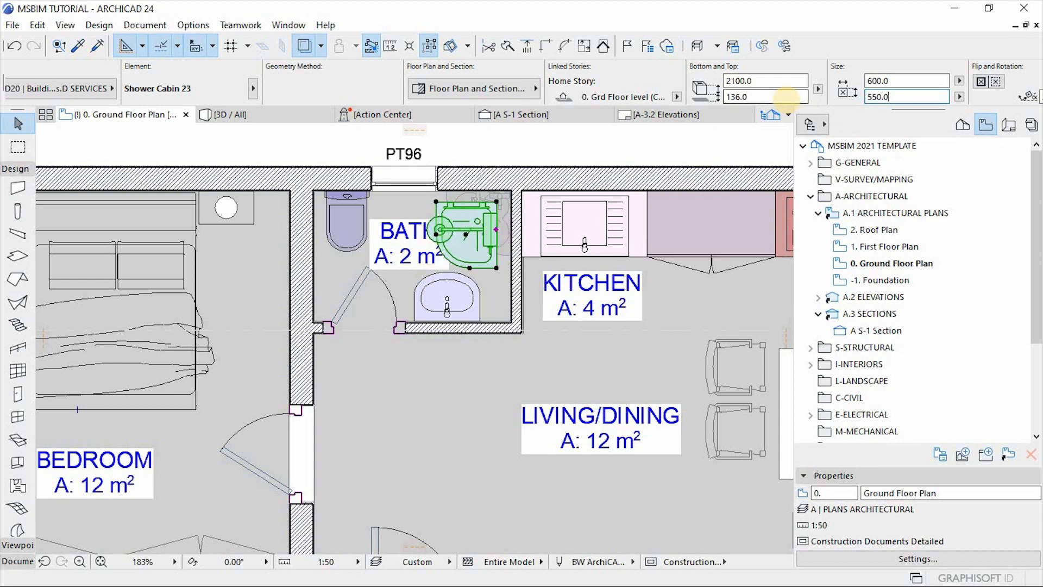
{"action": "scroll", "coordinate": [482, 188], "scroll_direction": "up", "scroll_amount": 1}
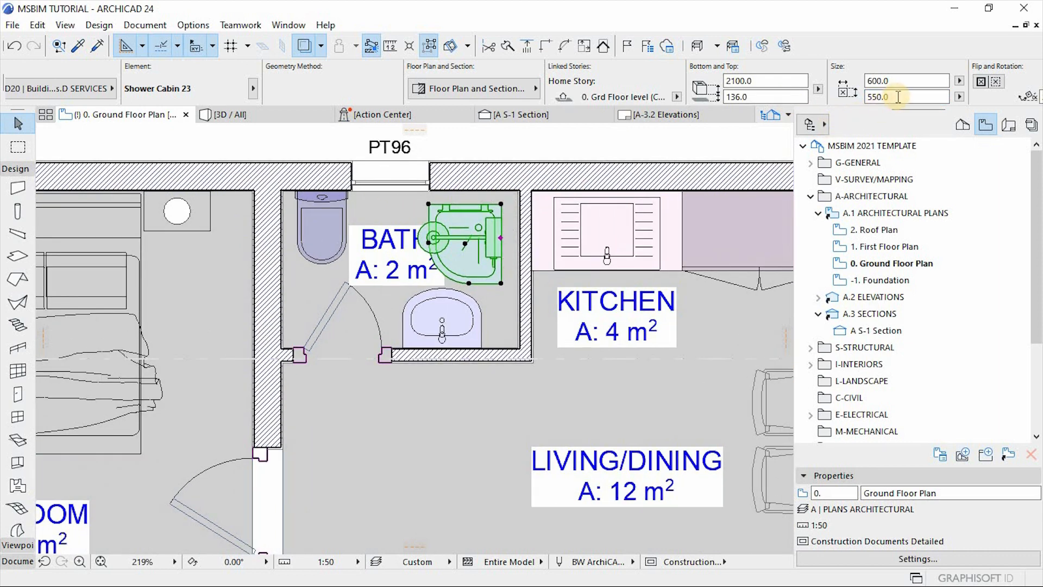
{"action": "left_click", "coordinate": [876, 98]}
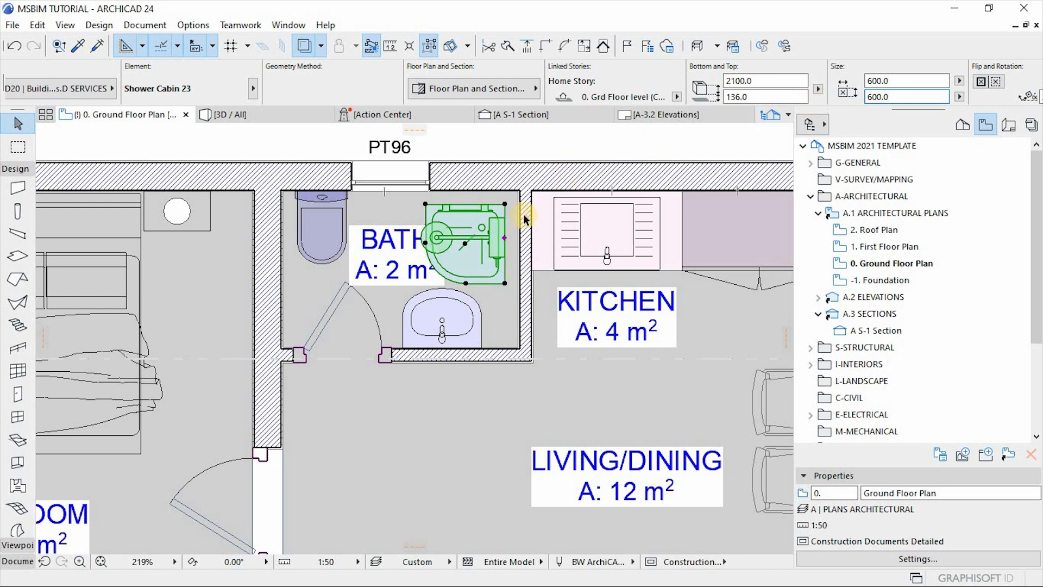
Step: Move the shower cabin's corner to the bathroom's inner corner between the exterior wall and the kitchen partition
{"action": "key", "text": "ctrl+d"}
{"action": "left_click", "coordinate": [505, 206]}
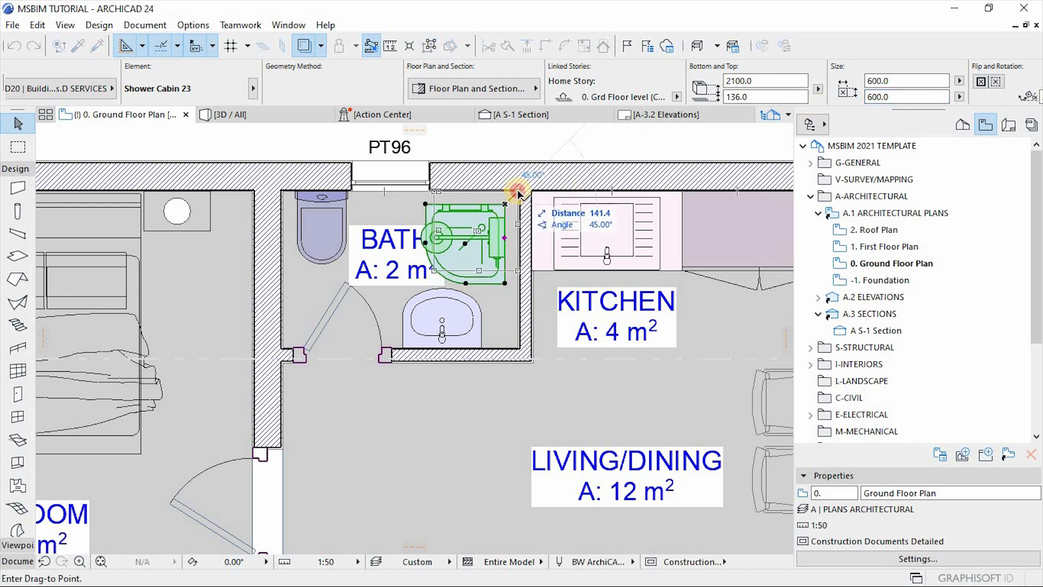
{"action": "left_click", "coordinate": [518, 193]}
Step: Resize the bathroom basin to 500 × 400 mm
{"action": "left_click", "coordinate": [467, 293]}
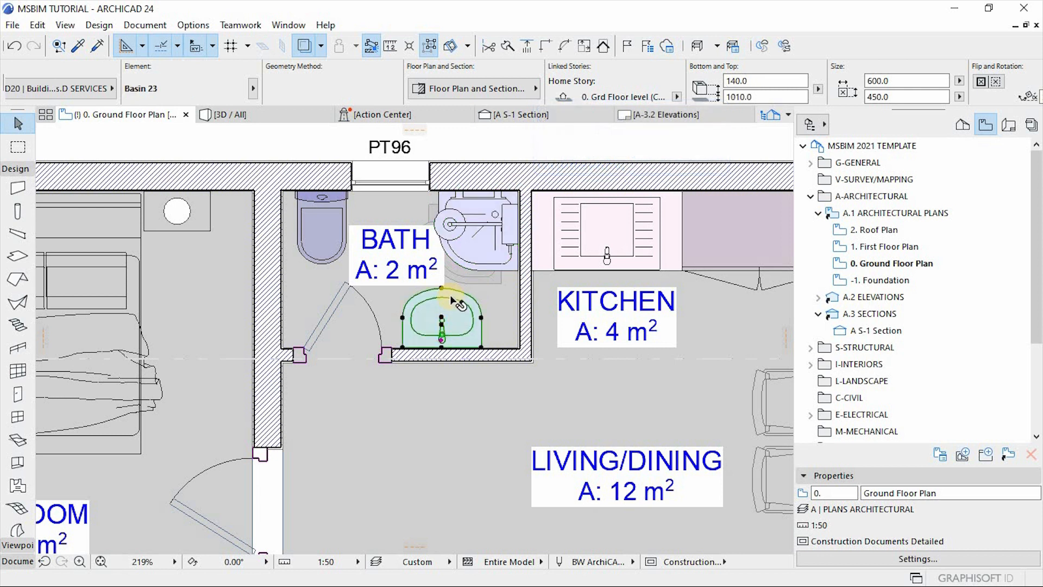
{"action": "left_click_drag", "start_coordinate": [906, 81], "coordinate": [834, 92]}
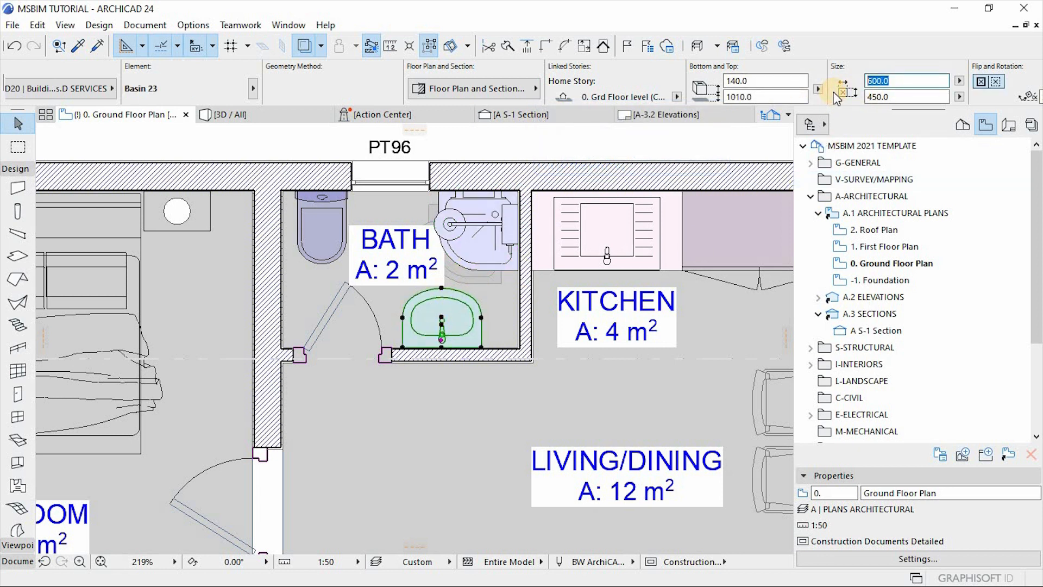
{"action": "type", "text": "500"}
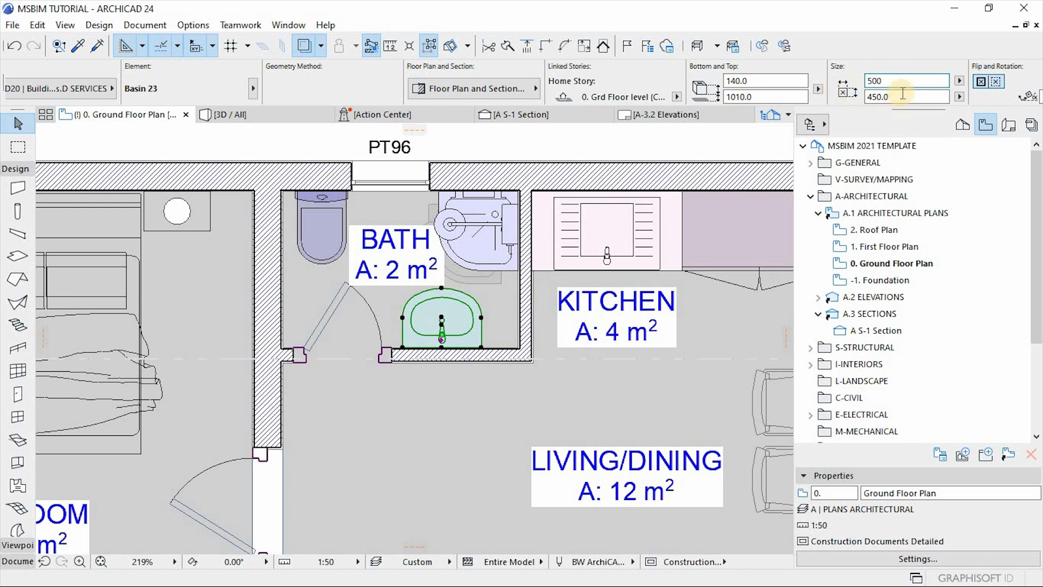
{"action": "key", "text": "Return"}
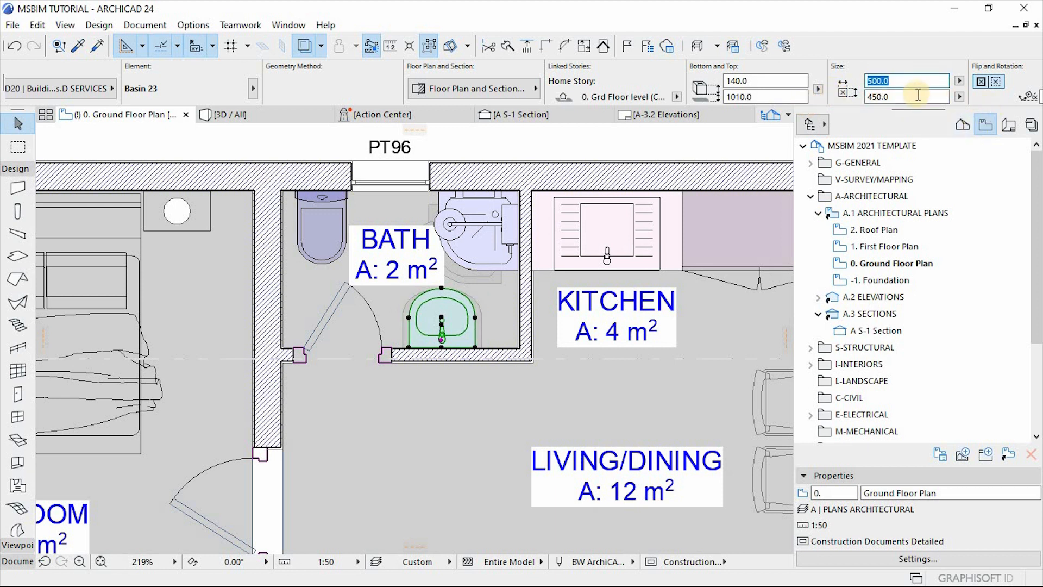
{"action": "left_click", "coordinate": [918, 94]}
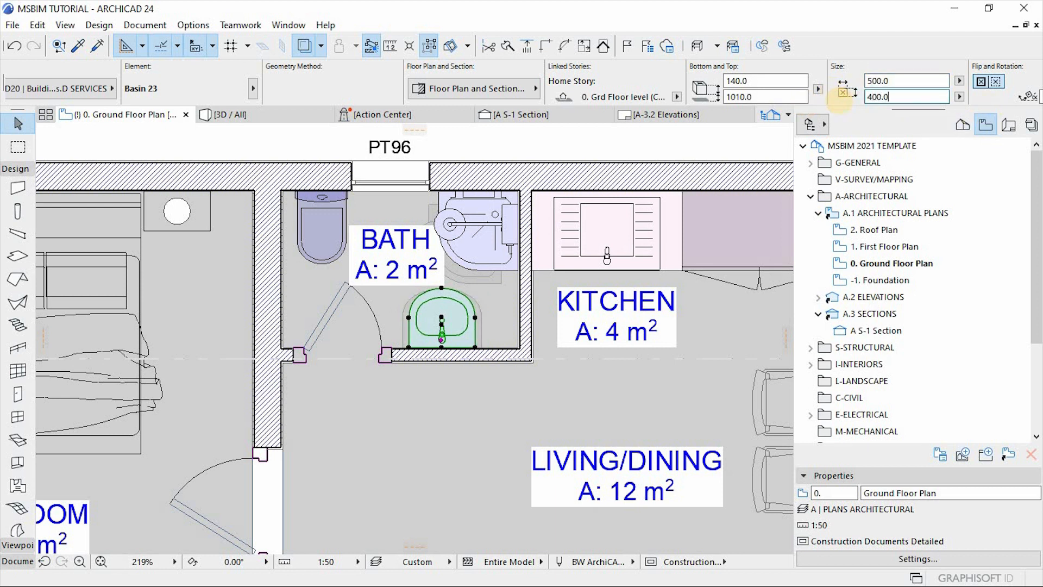
{"action": "key", "text": "Return"}
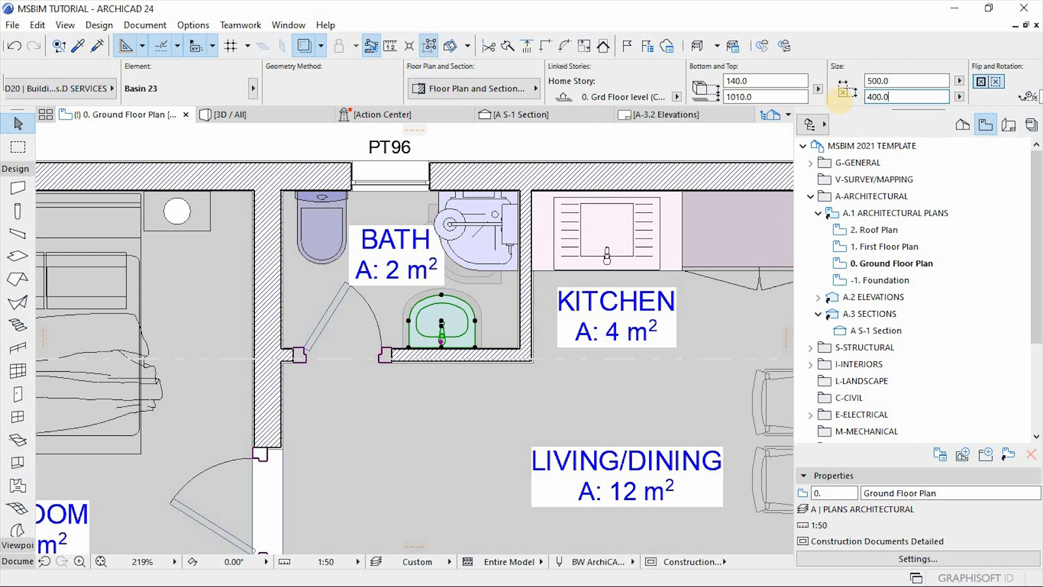
Step: Resize the shower cabin to 700 × 700 mm and move it back against the inner face of the exterior wall
{"action": "left_click", "coordinate": [492, 239]}
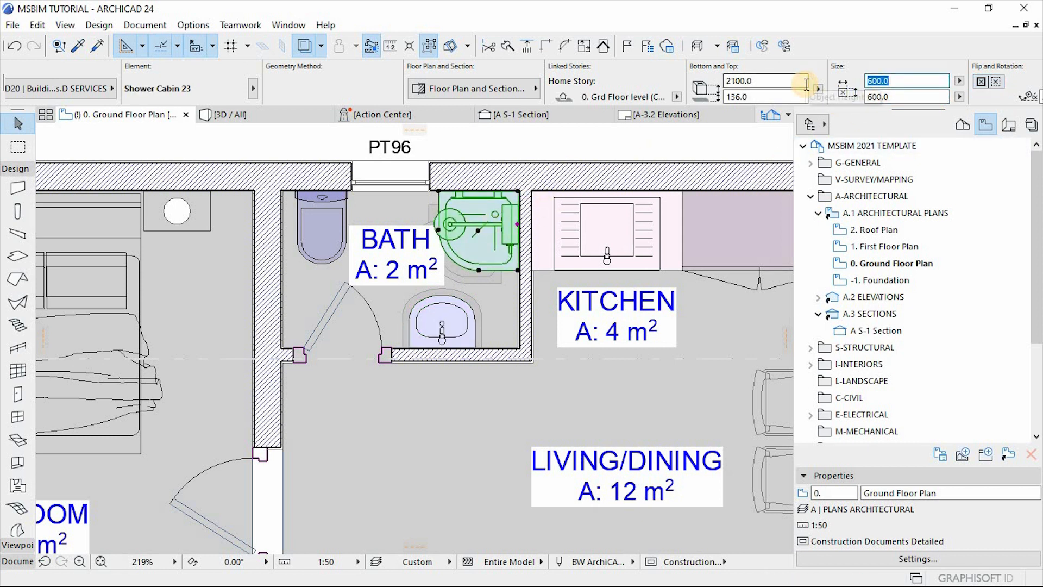
{"action": "type", "text": "700"}
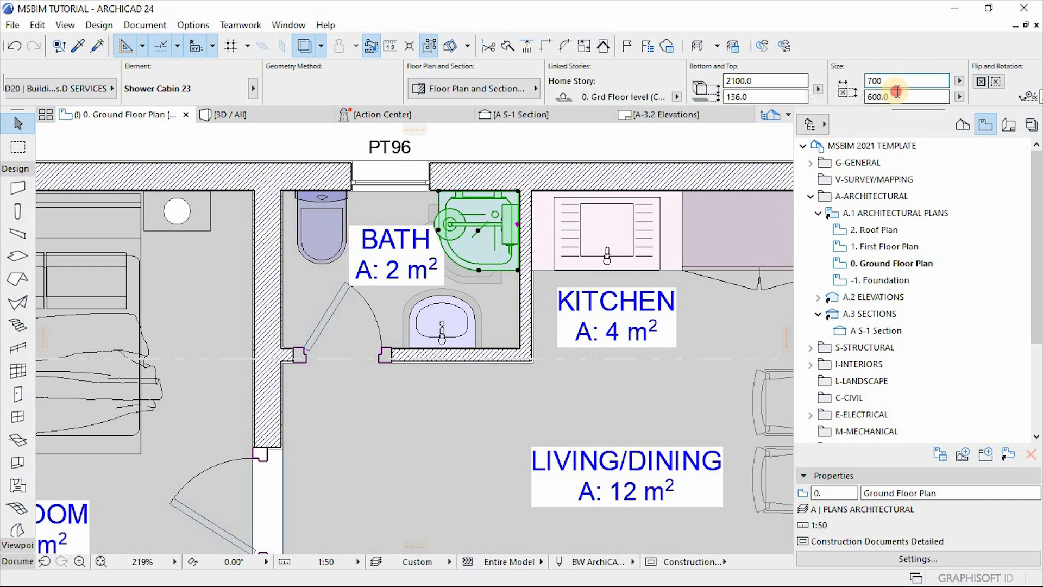
{"action": "key", "text": "Tab"}
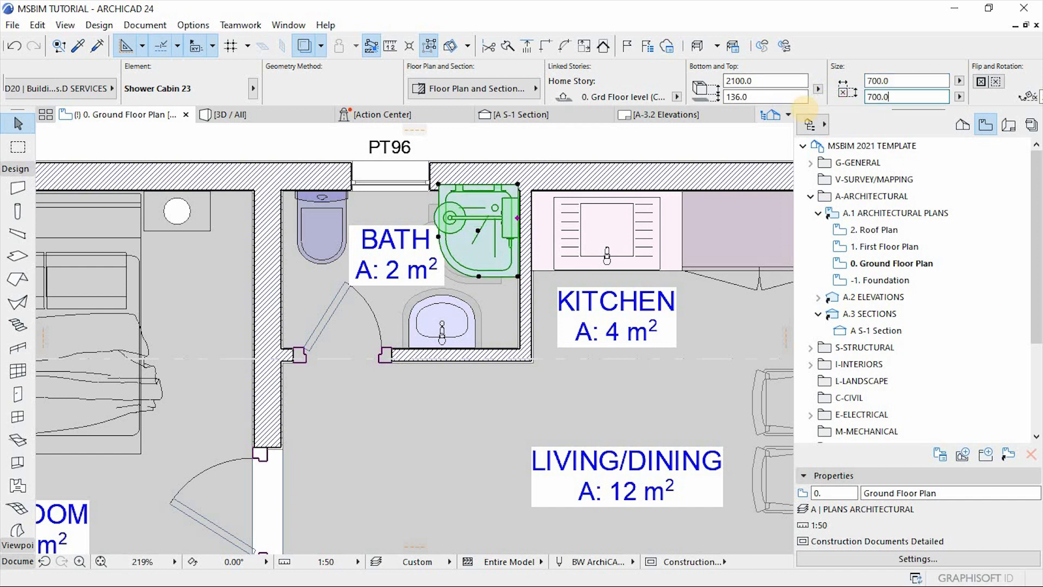
{"action": "type", "text": "700.0"}
{"action": "key", "text": "Return"}
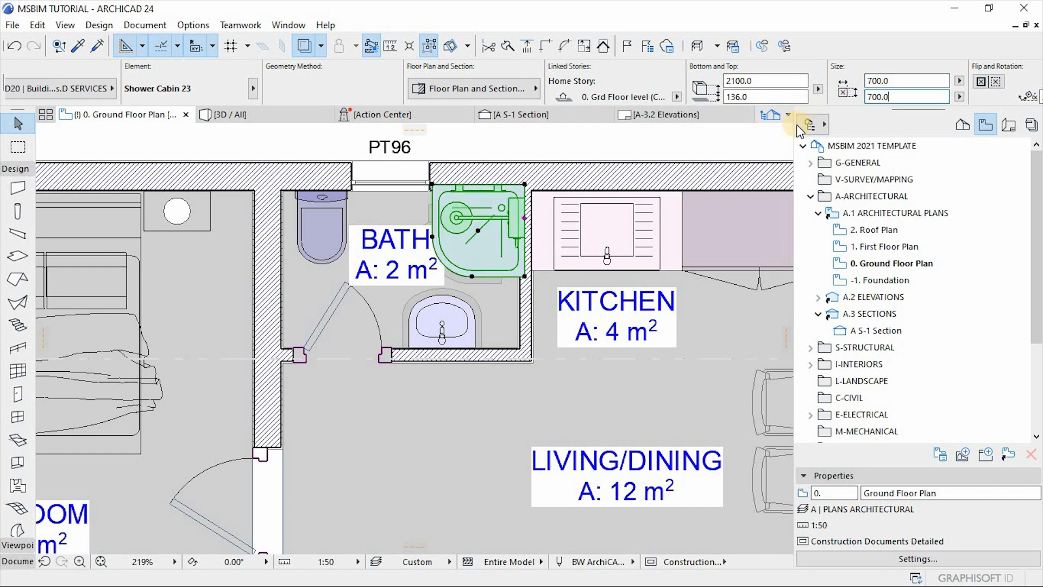
{"action": "key", "text": "ctrl+d"}
{"action": "left_click", "coordinate": [524, 185]}
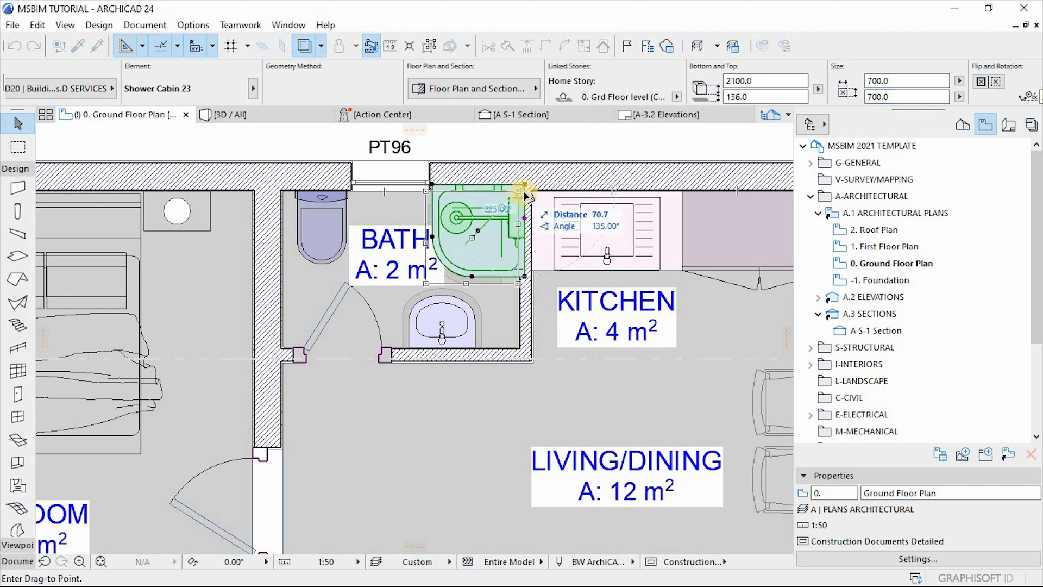
{"action": "left_click", "coordinate": [525, 191]}
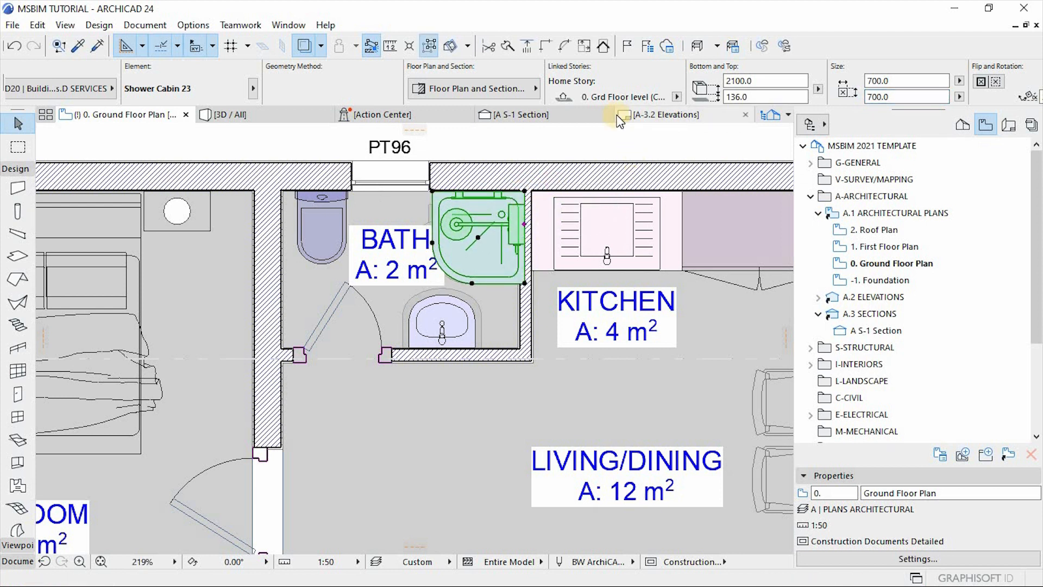
Step: Move the basin along the bathroom partition so its rear corner meets the door frame
{"action": "left_click", "coordinate": [434, 333]}
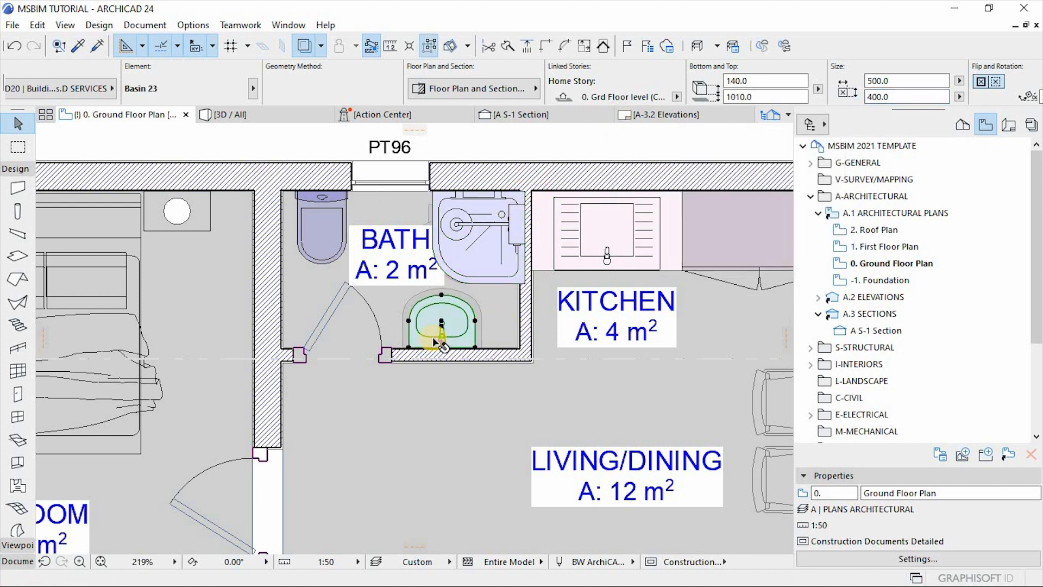
{"action": "key", "text": "ctrl+d"}
{"action": "scroll", "coordinate": [429, 340], "scroll_direction": "up", "scroll_amount": 3}
{"action": "left_click", "coordinate": [403, 335]}
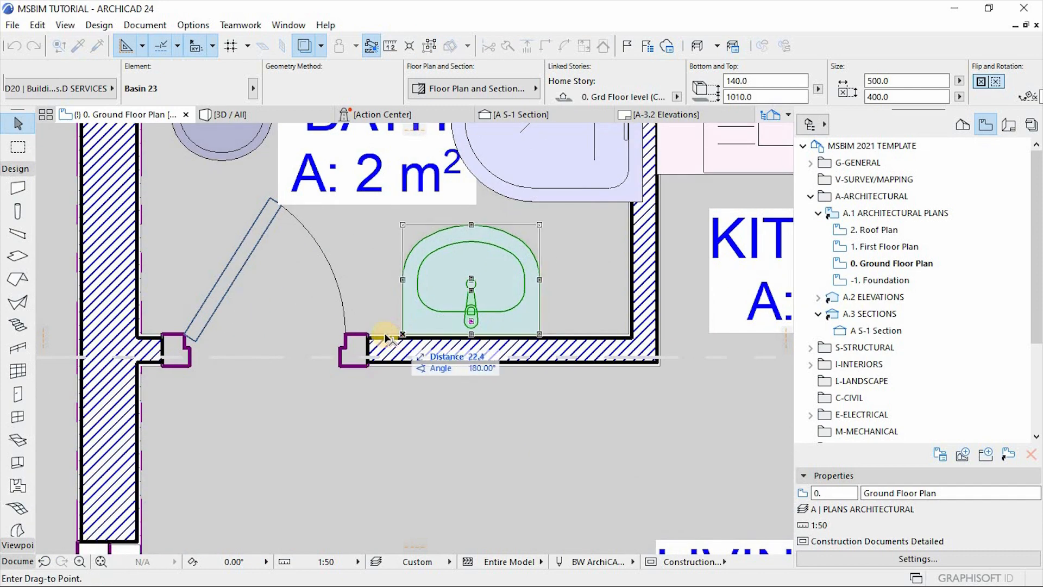
{"action": "left_click", "coordinate": [374, 333]}
{"action": "scroll", "coordinate": [478, 369], "scroll_direction": "down", "scroll_amount": 3}
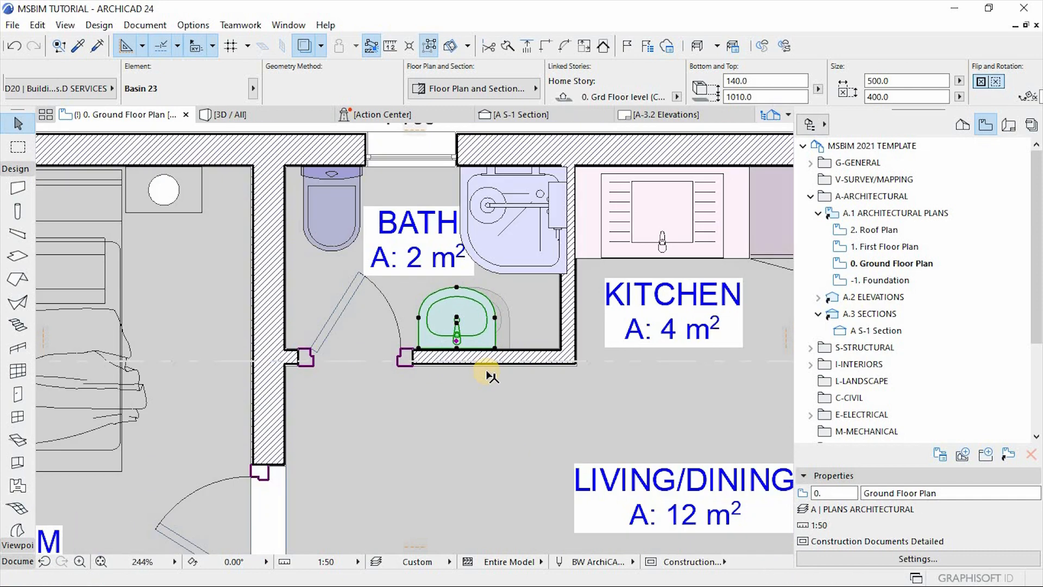
Step: Shift the shower cabin horizontally so its side sits flush with the bathroom-side face of the kitchen partition
{"action": "scroll", "coordinate": [492, 376], "scroll_direction": "down", "scroll_amount": 3}
{"action": "scroll", "coordinate": [483, 296], "scroll_direction": "up", "scroll_amount": 5}
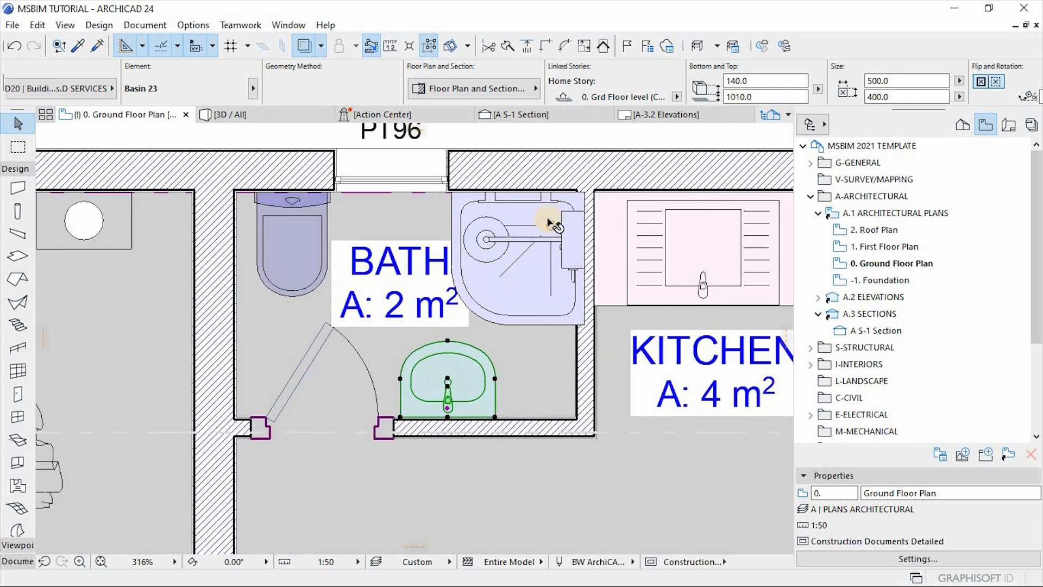
{"action": "left_click", "coordinate": [552, 215]}
{"action": "key", "text": "ctrl+d"}
{"action": "left_click", "coordinate": [583, 192]}
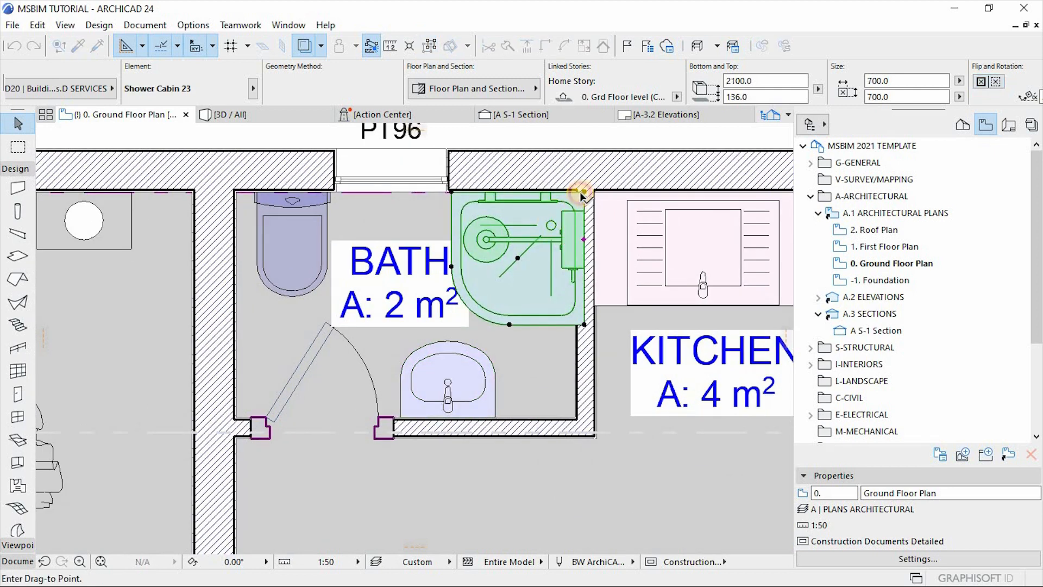
{"action": "left_click", "coordinate": [577, 193]}
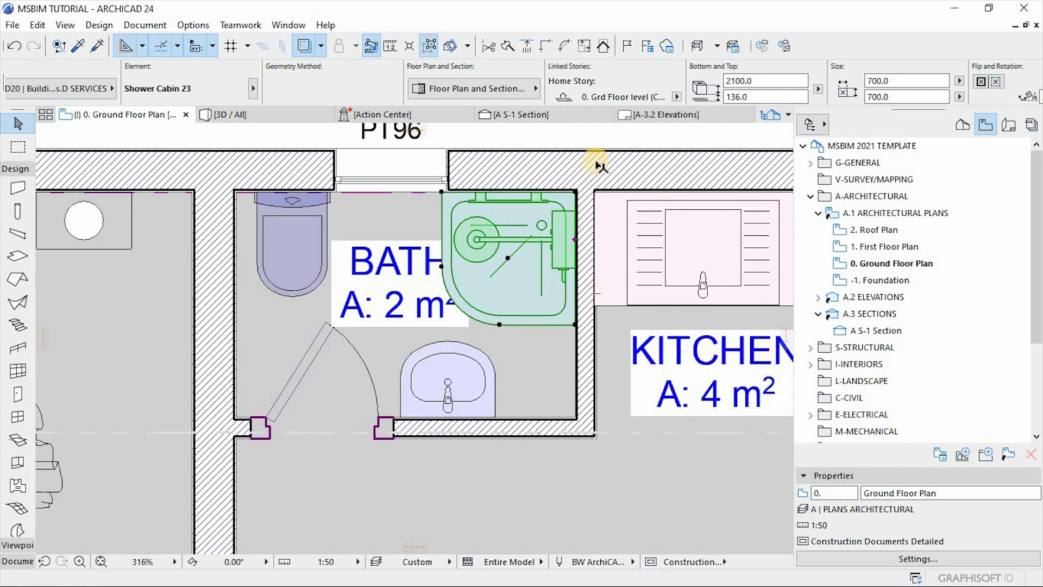
{"action": "key", "text": "Escape"}
Step: Move the bathroom door about 79 mm along its partition so its frame meets the bedroom wall
{"action": "scroll", "coordinate": [575, 178], "scroll_direction": "down", "scroll_amount": 5}
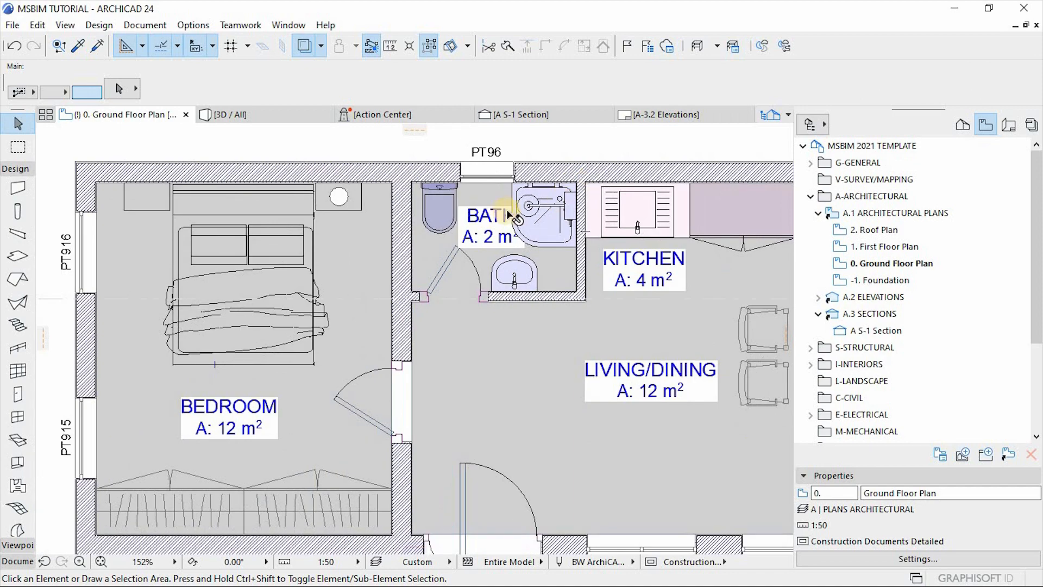
{"action": "scroll", "coordinate": [510, 215], "scroll_direction": "down", "scroll_amount": 4}
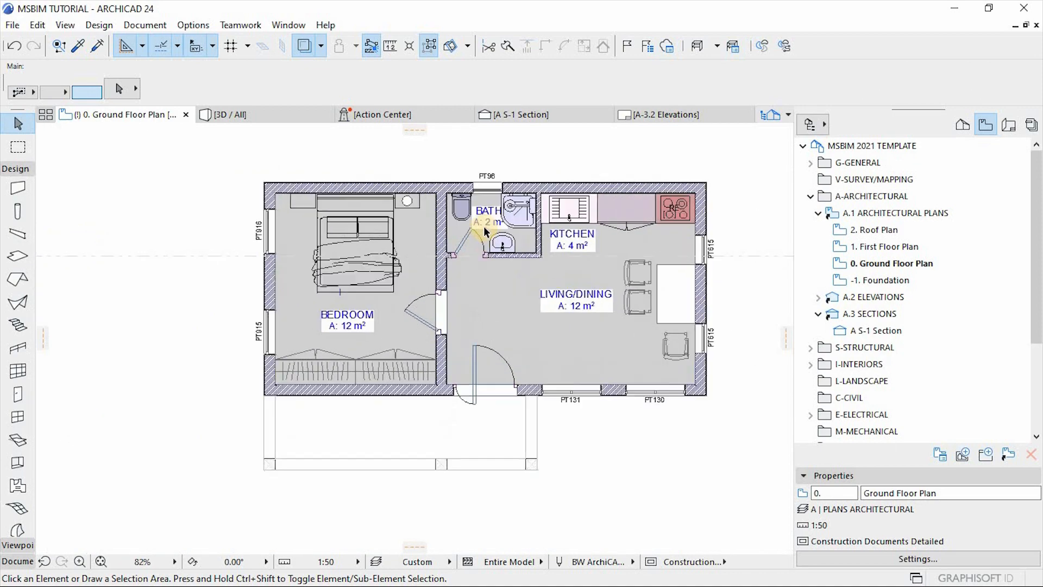
{"action": "scroll", "coordinate": [435, 226], "scroll_direction": "up", "scroll_amount": 7}
{"action": "left_click", "coordinate": [462, 304]}
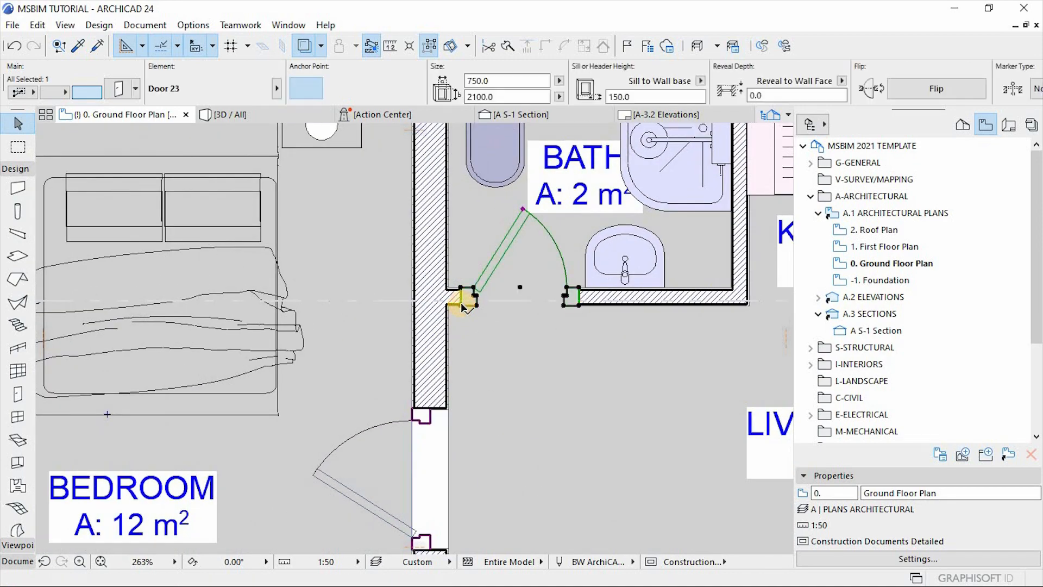
{"action": "key", "text": "ctrl+d"}
{"action": "left_click", "coordinate": [461, 305]}
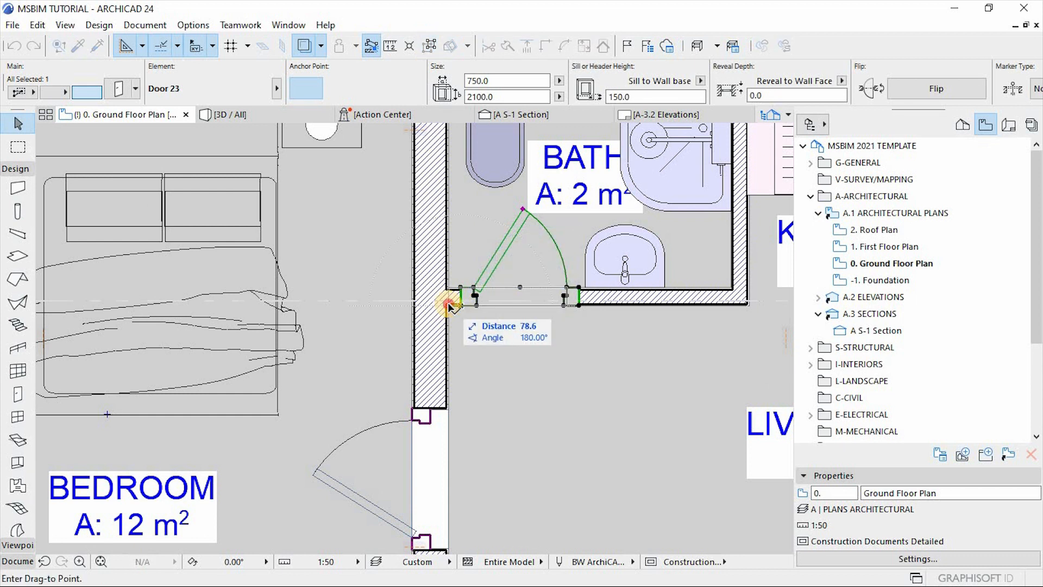
{"action": "left_click", "coordinate": [449, 305]}
Step: Move the basin so its rear corner meets the relocated bathroom door's frame, and clear the selection
{"action": "left_click", "coordinate": [624, 284]}
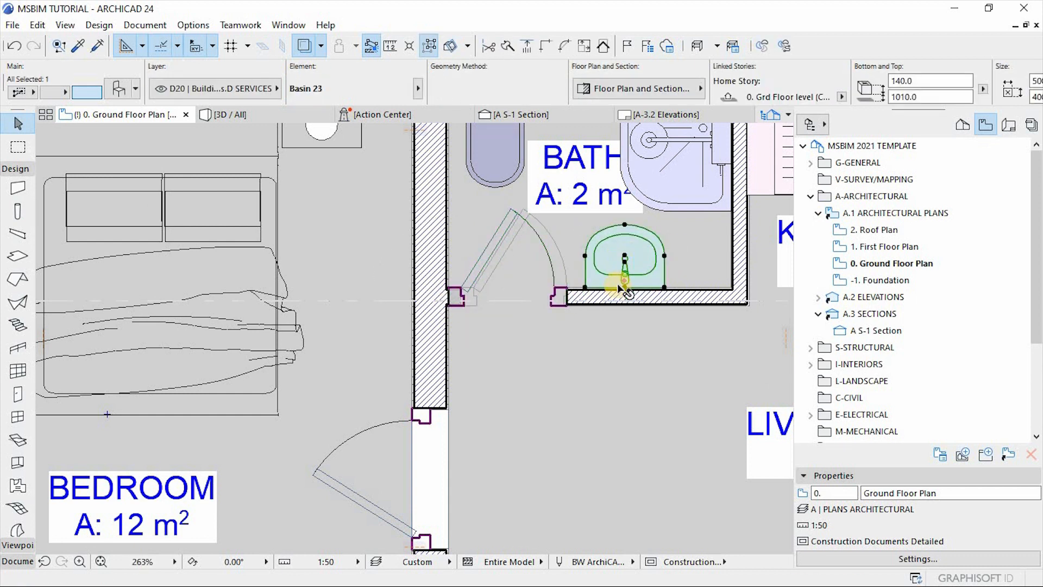
{"action": "key", "text": "ctrl+d"}
{"action": "left_click", "coordinate": [581, 292]}
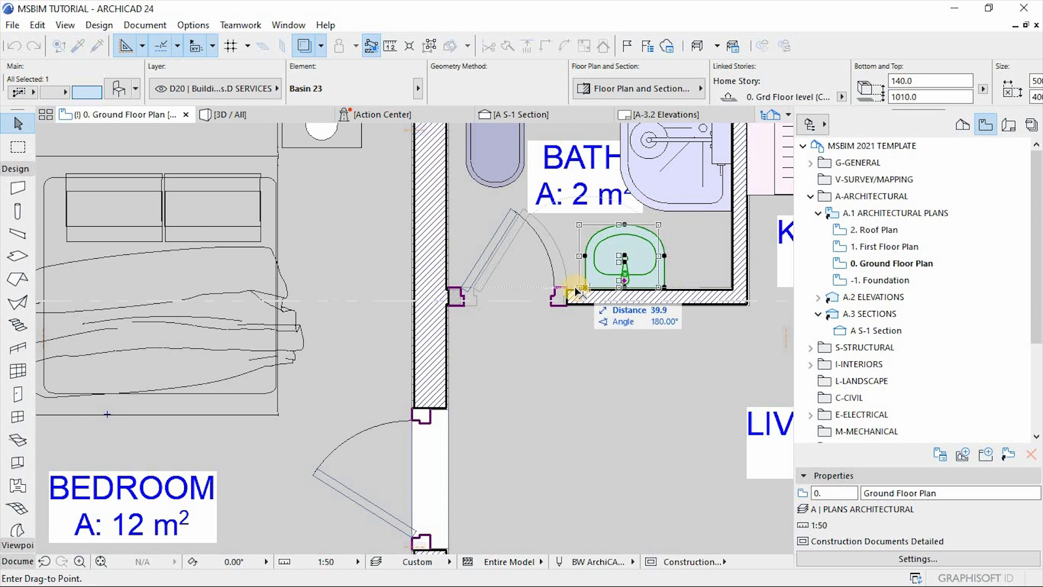
{"action": "left_click", "coordinate": [568, 292]}
{"action": "scroll", "coordinate": [539, 341], "scroll_direction": "down", "scroll_amount": 3}
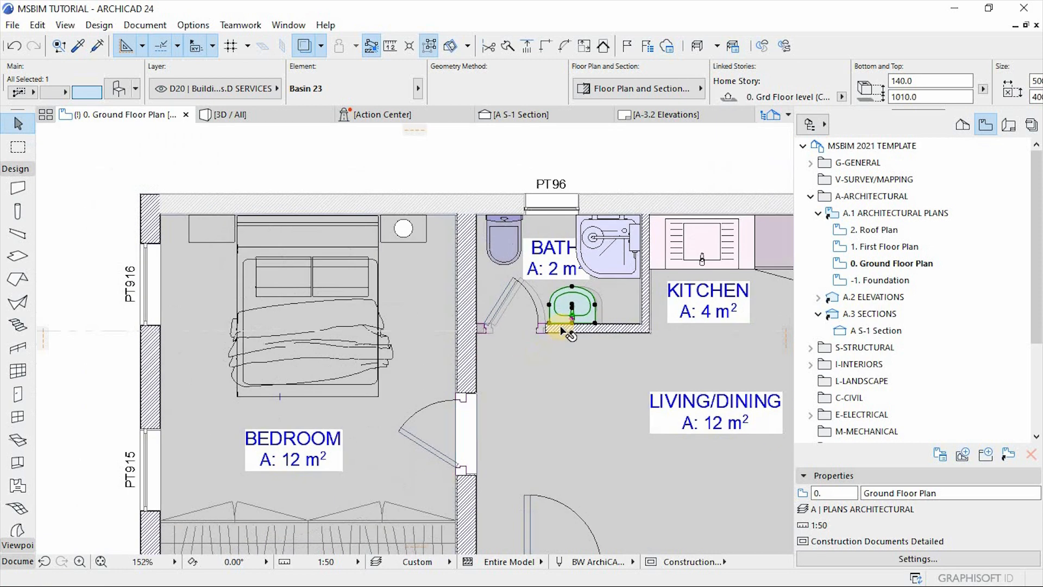
{"action": "scroll", "coordinate": [473, 264], "scroll_direction": "down", "scroll_amount": 3}
{"action": "key", "text": "Escape"}
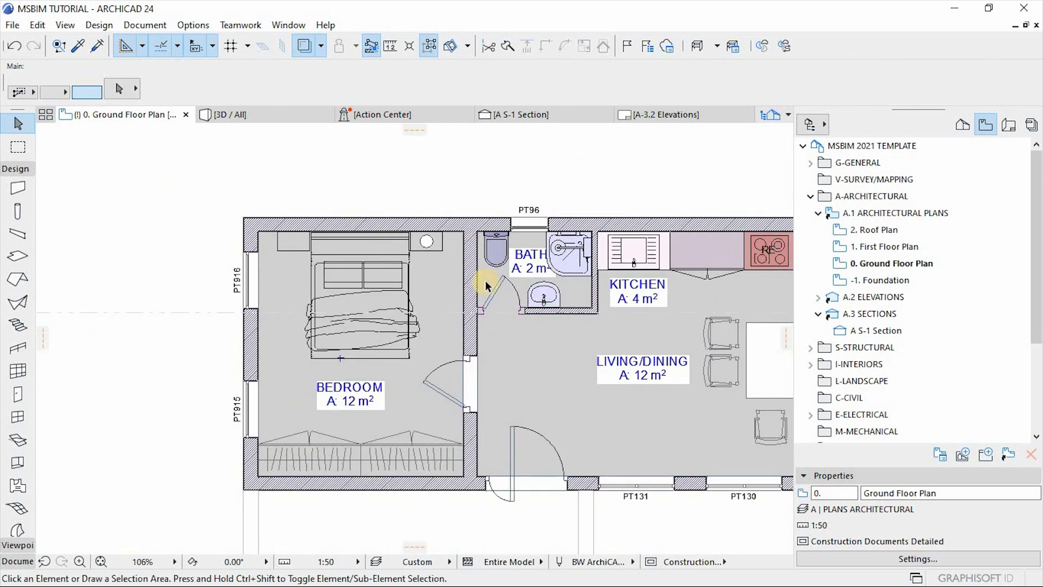
Step: Examine the furnished house in 3D from above and outside, then clear the fixture selection
{"action": "scroll", "coordinate": [452, 304], "scroll_direction": "down", "scroll_amount": 2}
{"action": "scroll", "coordinate": [371, 275], "scroll_direction": "up", "scroll_amount": 1}
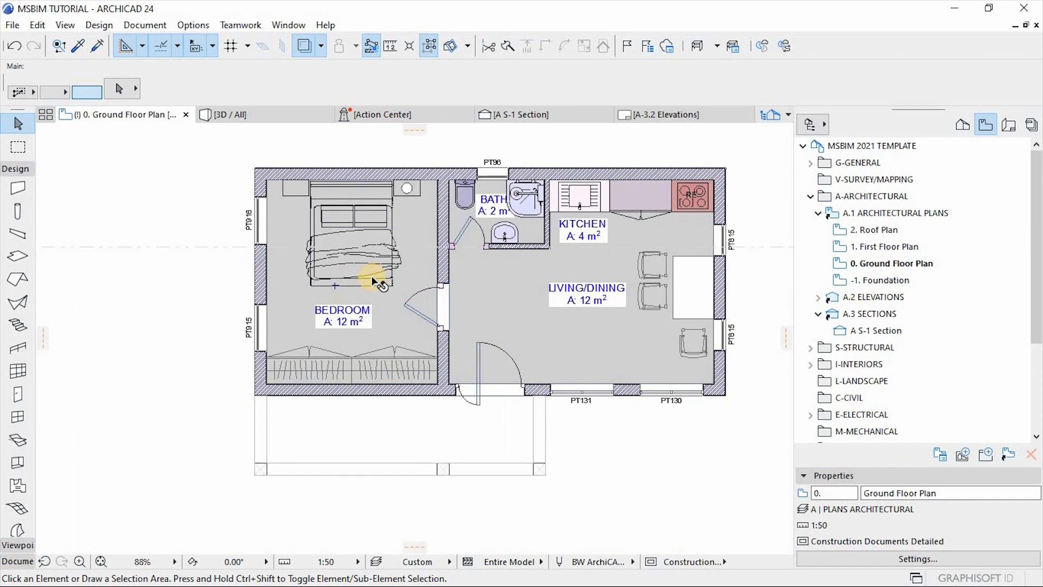
{"action": "key", "text": "F3"}
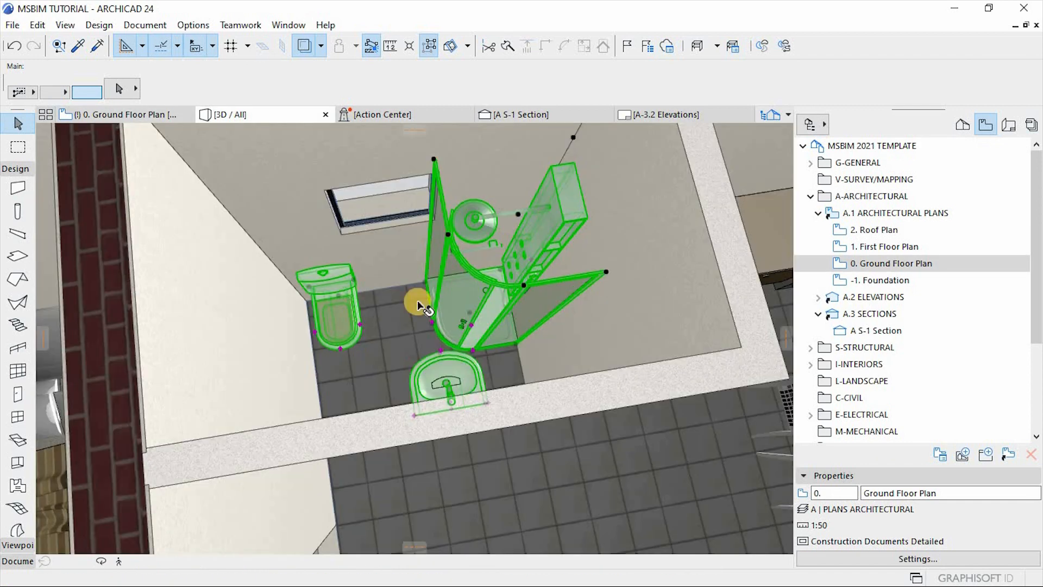
{"action": "scroll", "coordinate": [421, 296], "scroll_direction": "down", "scroll_amount": 3}
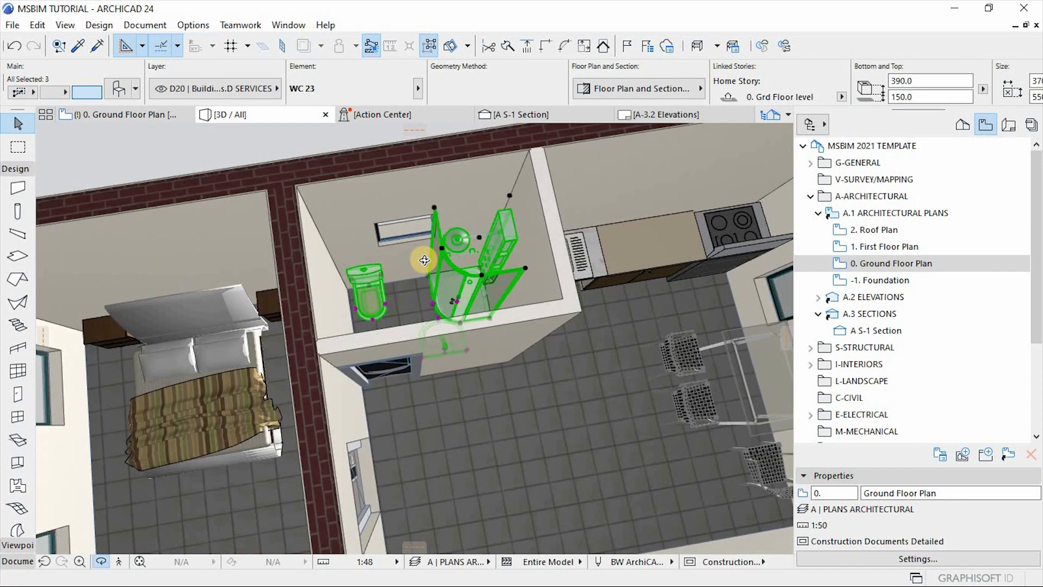
{"action": "left_click_drag", "start_coordinate": [425, 260], "coordinate": [489, 338]}
{"action": "scroll", "coordinate": [454, 283], "scroll_direction": "down", "scroll_amount": 3}
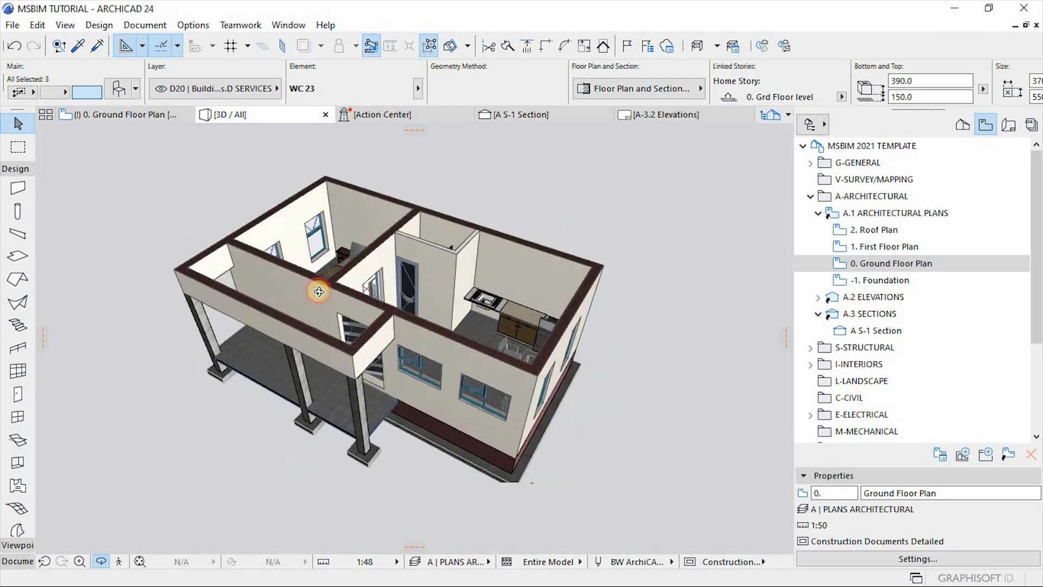
{"action": "left_click_drag", "start_coordinate": [318, 292], "coordinate": [274, 270]}
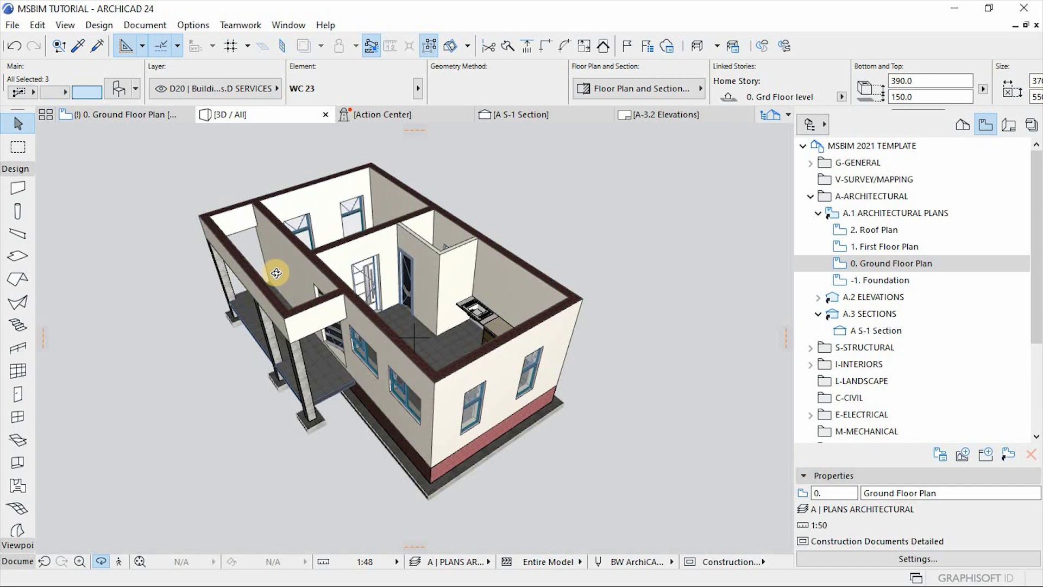
{"action": "left_click_drag", "start_coordinate": [342, 302], "coordinate": [397, 299]}
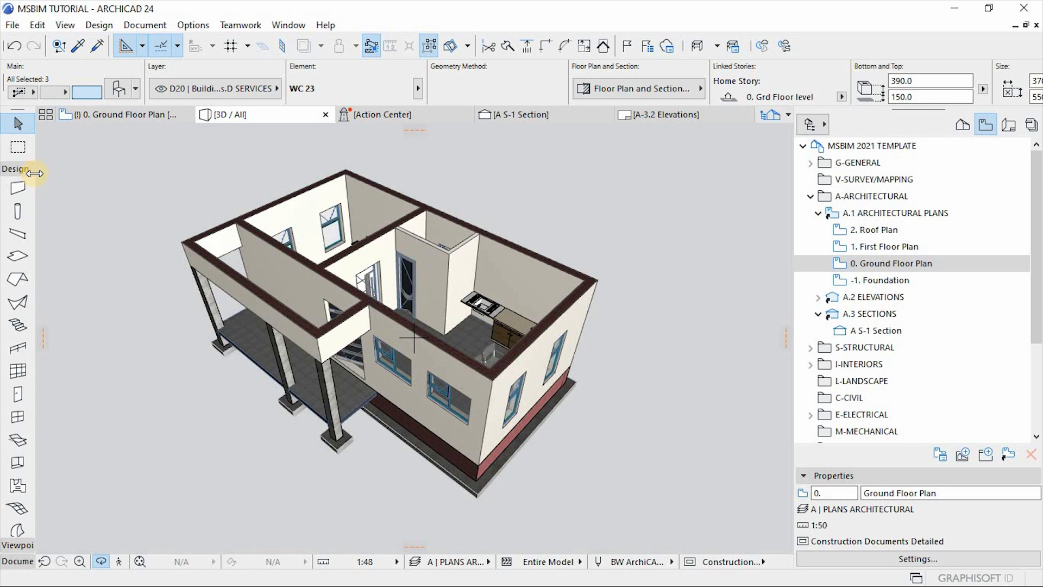
{"action": "left_click", "coordinate": [589, 351]}
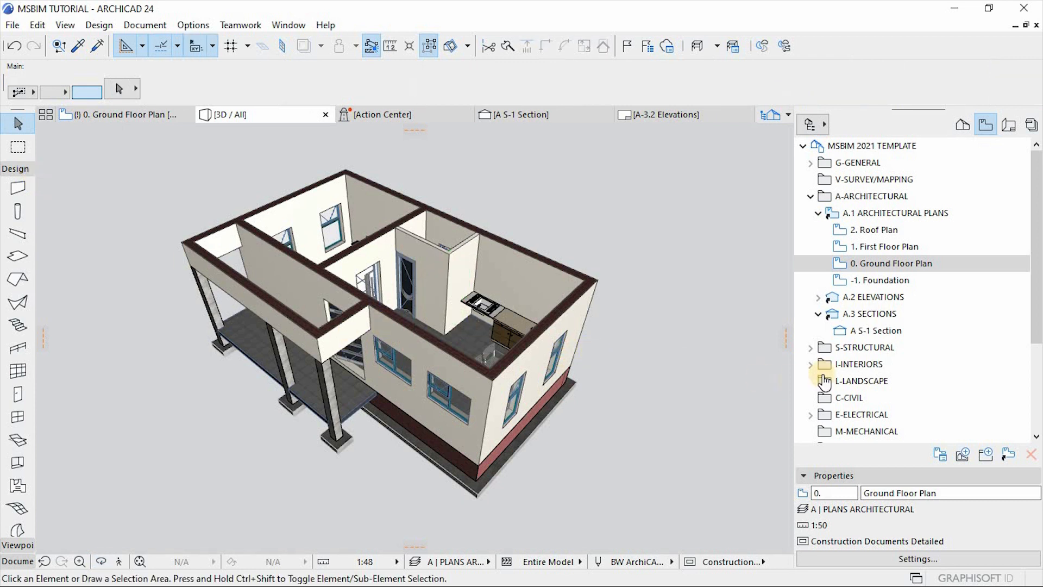
Step: On the First Floor Plan, start a multi-plane roof using the SLOPE ROOF INSULATION favorite
{"action": "double_click", "coordinate": [878, 249]}
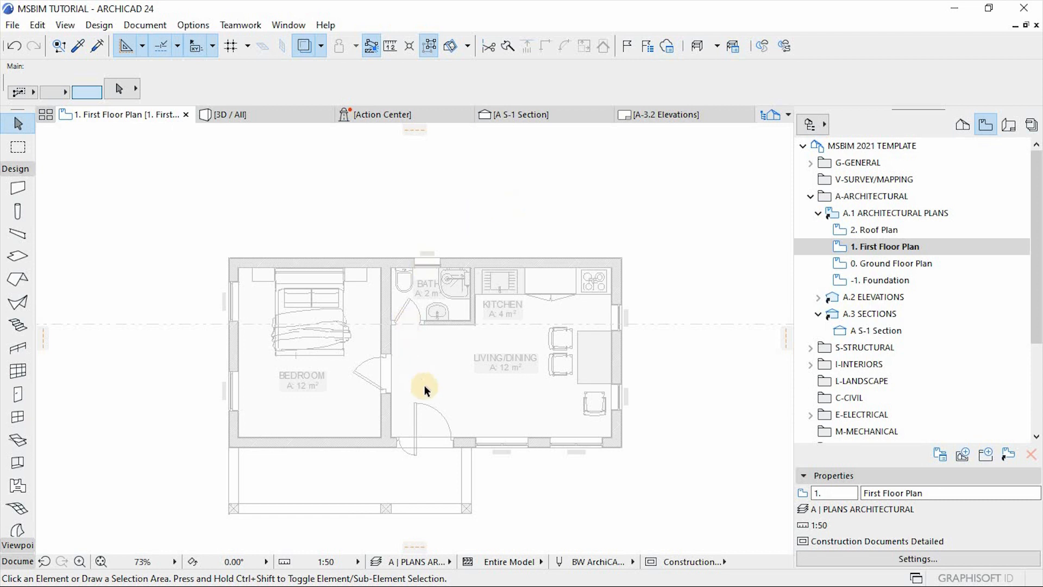
{"action": "scroll", "coordinate": [439, 482], "scroll_direction": "up", "scroll_amount": 2}
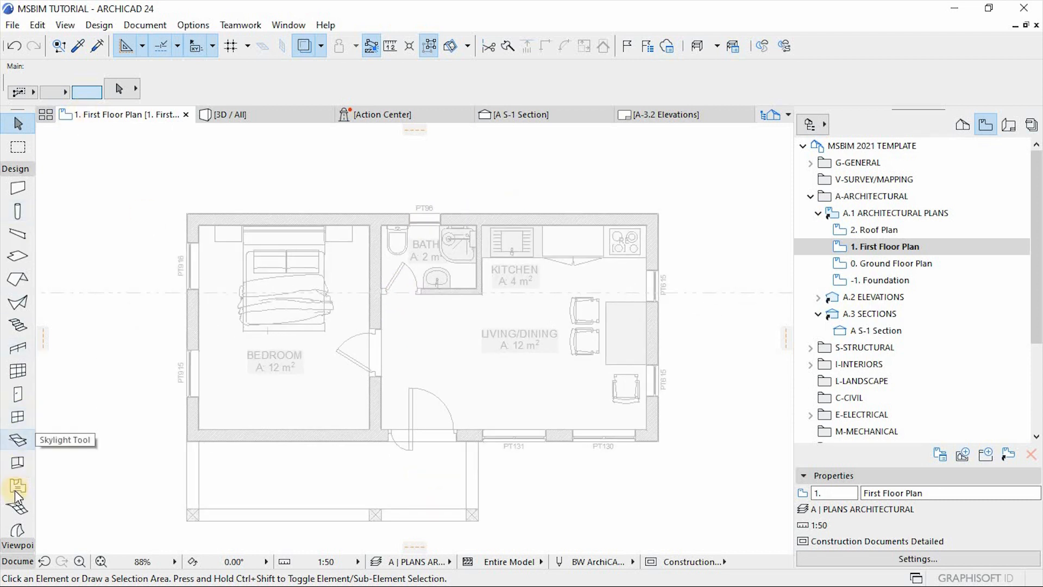
{"action": "left_click", "coordinate": [18, 302]}
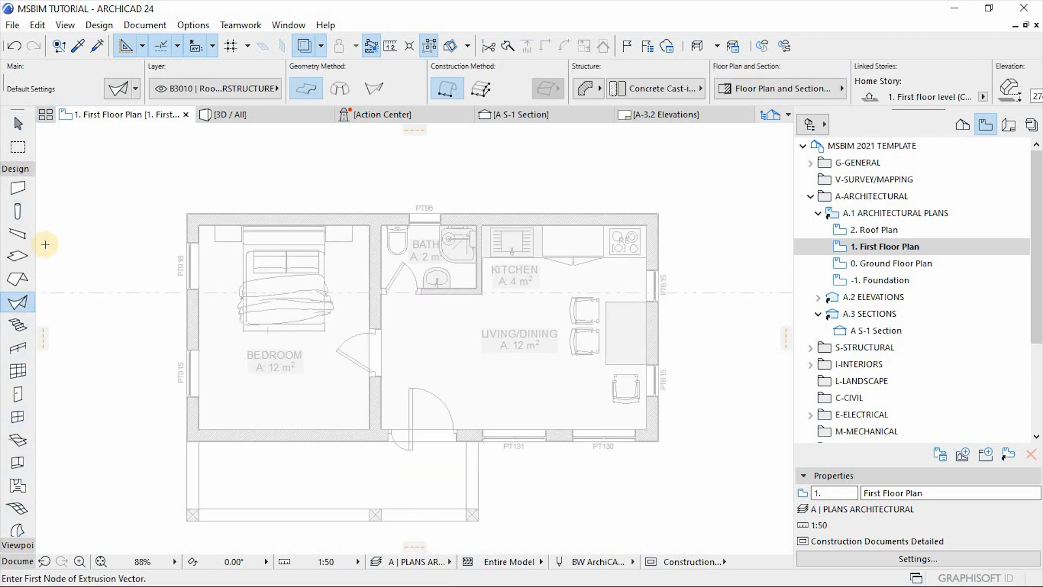
{"action": "left_click", "coordinate": [18, 279]}
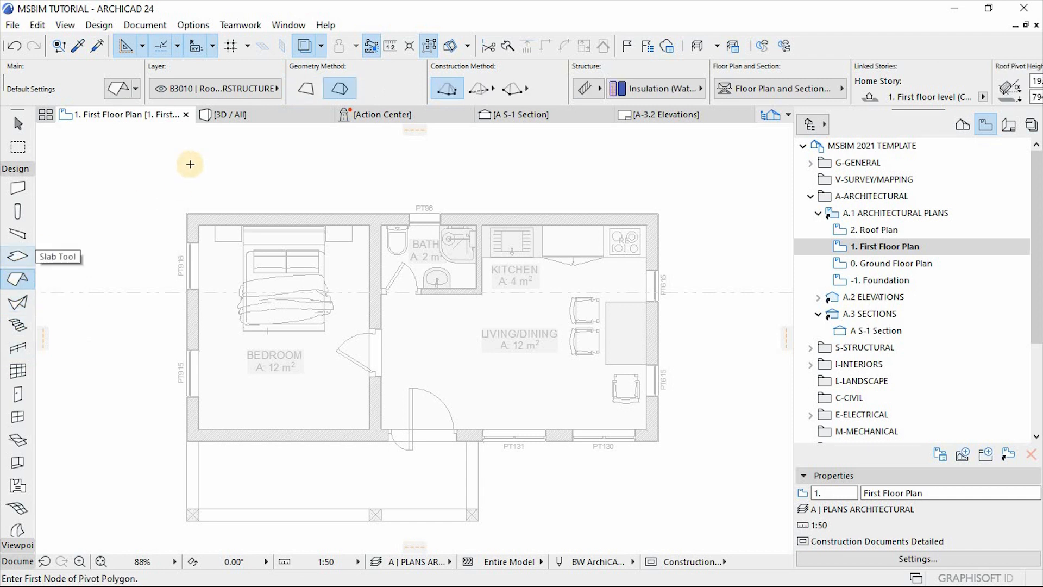
{"action": "left_click", "coordinate": [138, 89]}
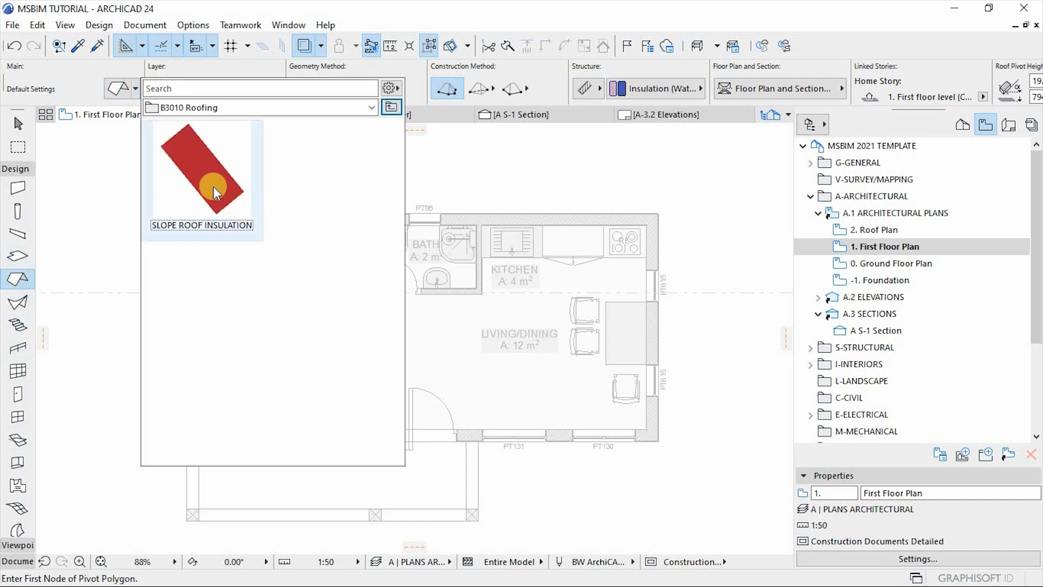
{"action": "left_click", "coordinate": [186, 172]}
{"action": "double_click", "coordinate": [208, 187]}
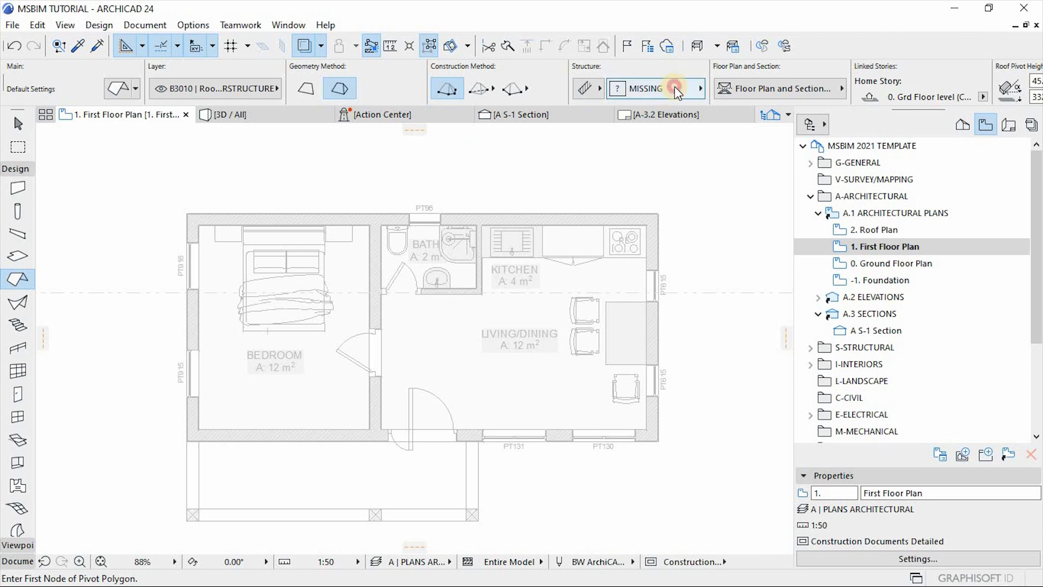
Step: Set the new roof's building material to Insulation (Batt)
{"action": "left_click", "coordinate": [676, 89]}
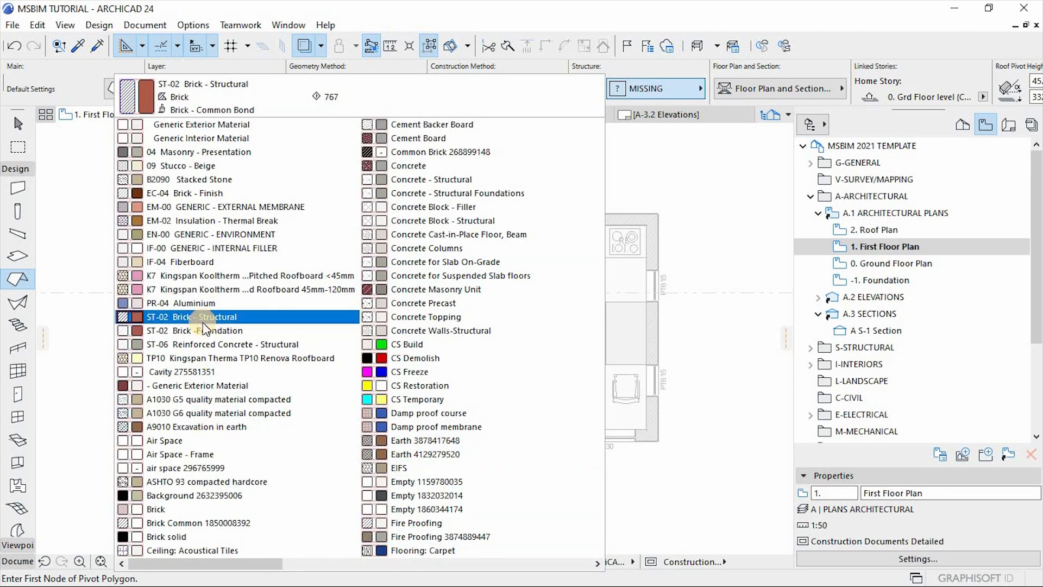
{"action": "scroll", "coordinate": [203, 322], "scroll_direction": "down", "scroll_amount": 1}
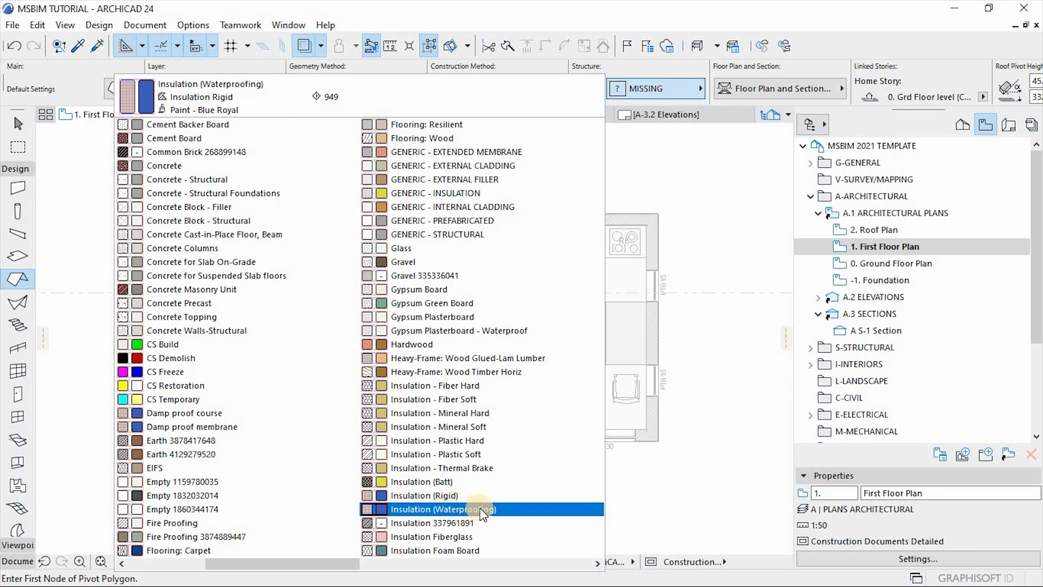
{"action": "left_click", "coordinate": [434, 482]}
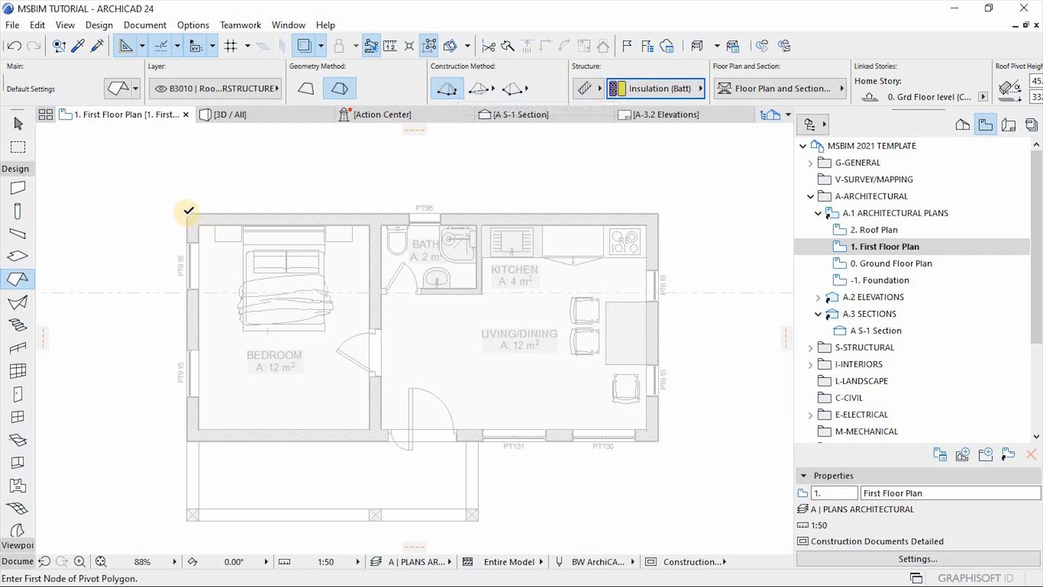
Step: Draw the roof's pivot polygon along the outer corners of the house walls and porch, close it, and accept its creation on another story
{"action": "left_click", "coordinate": [187, 214]}
{"action": "left_click", "coordinate": [658, 213]}
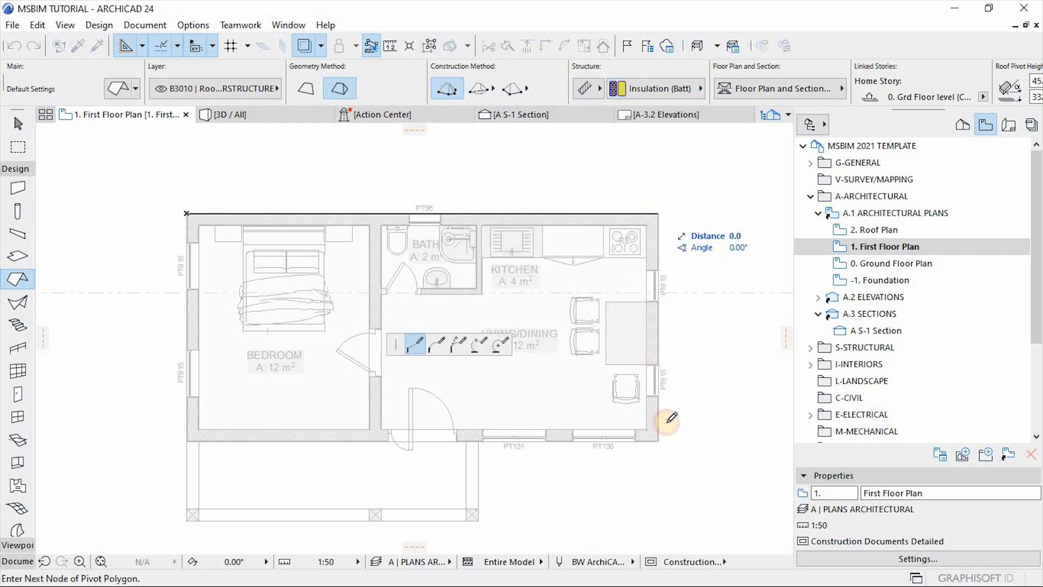
{"action": "left_click", "coordinate": [658, 440]}
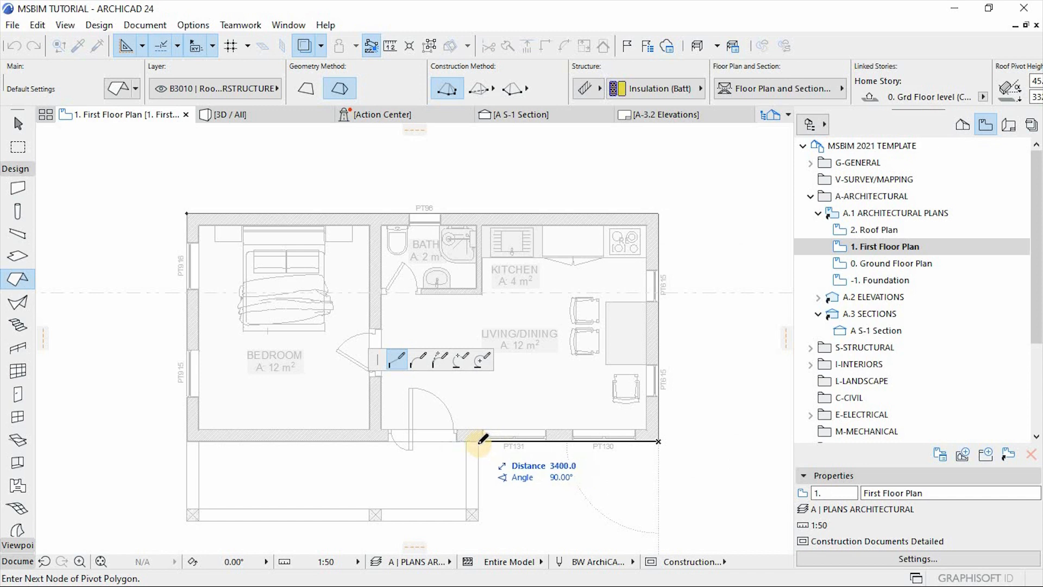
{"action": "scroll", "coordinate": [495, 438], "scroll_direction": "up", "scroll_amount": 4}
{"action": "left_click", "coordinate": [500, 365]}
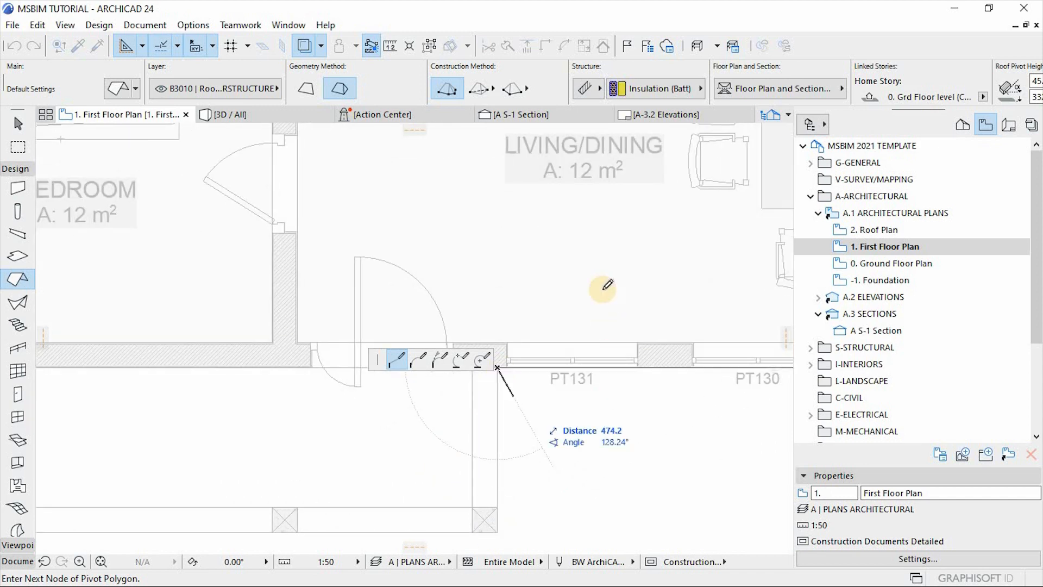
{"action": "scroll", "coordinate": [605, 284], "scroll_direction": "down", "scroll_amount": 3}
{"action": "left_click", "coordinate": [542, 431]}
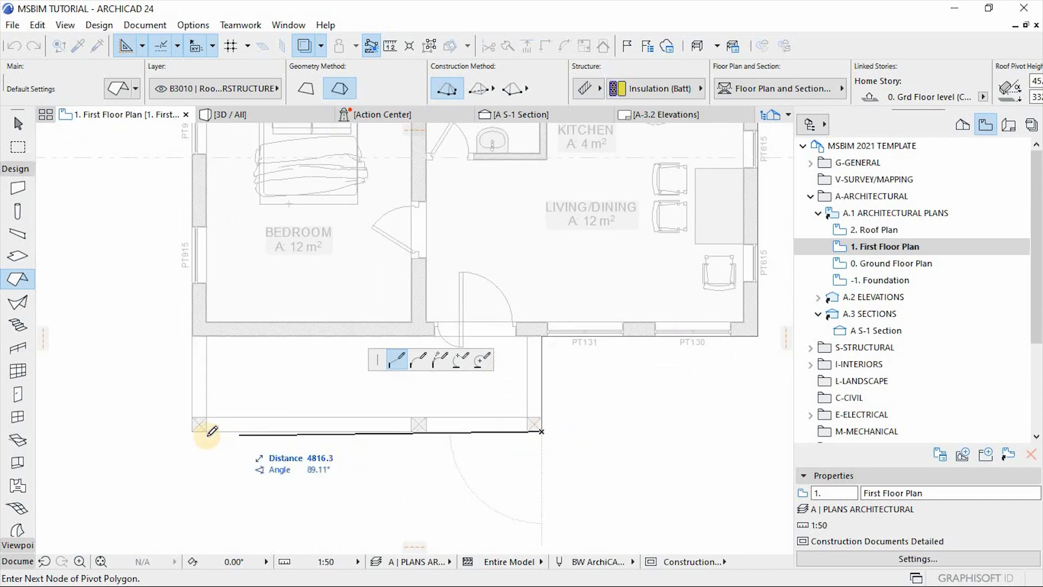
{"action": "left_click", "coordinate": [193, 431]}
{"action": "scroll", "coordinate": [226, 432], "scroll_direction": "down", "scroll_amount": 2}
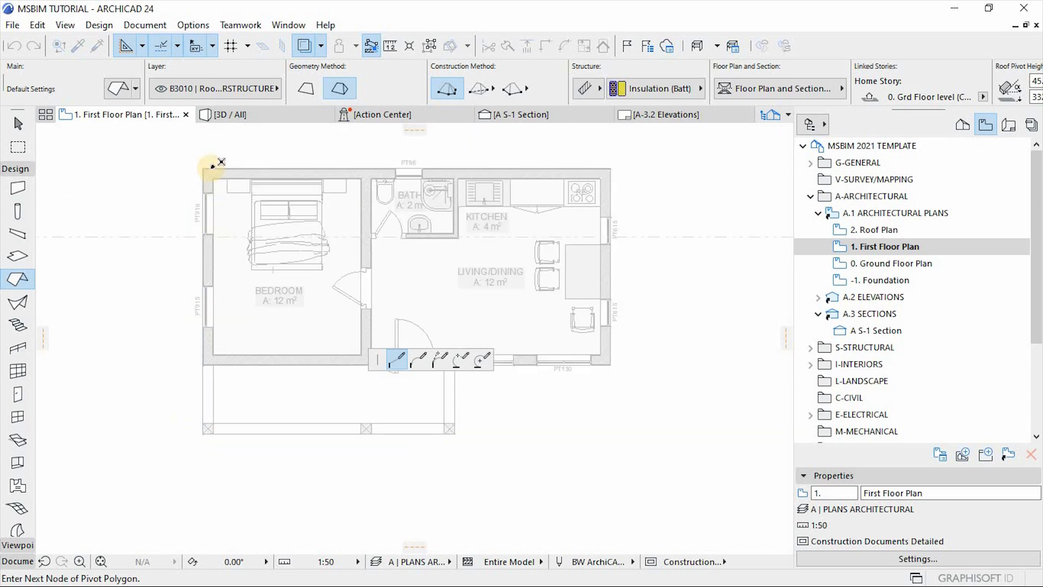
{"action": "left_click", "coordinate": [205, 177]}
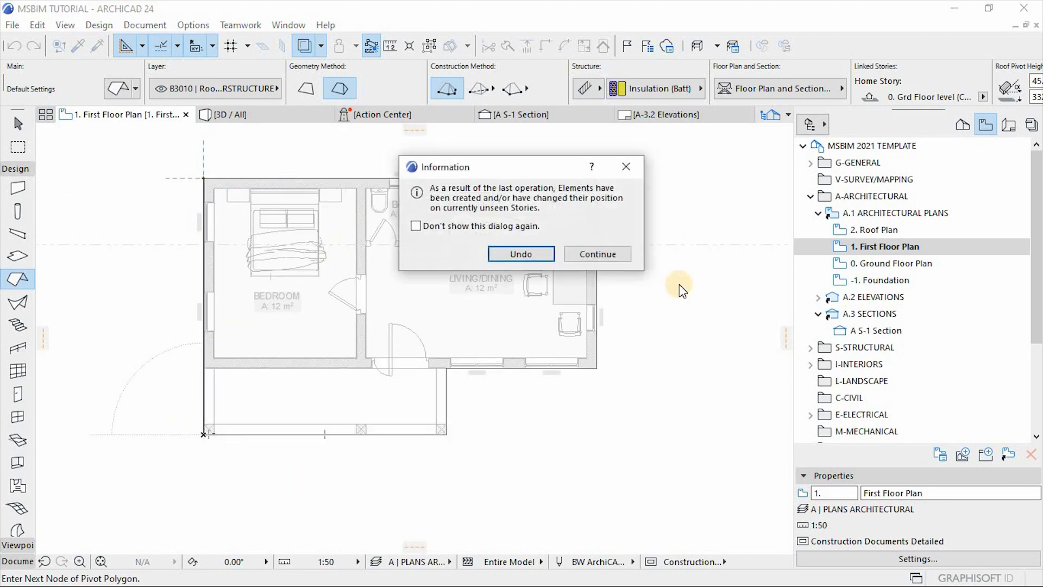
{"action": "left_click", "coordinate": [579, 252]}
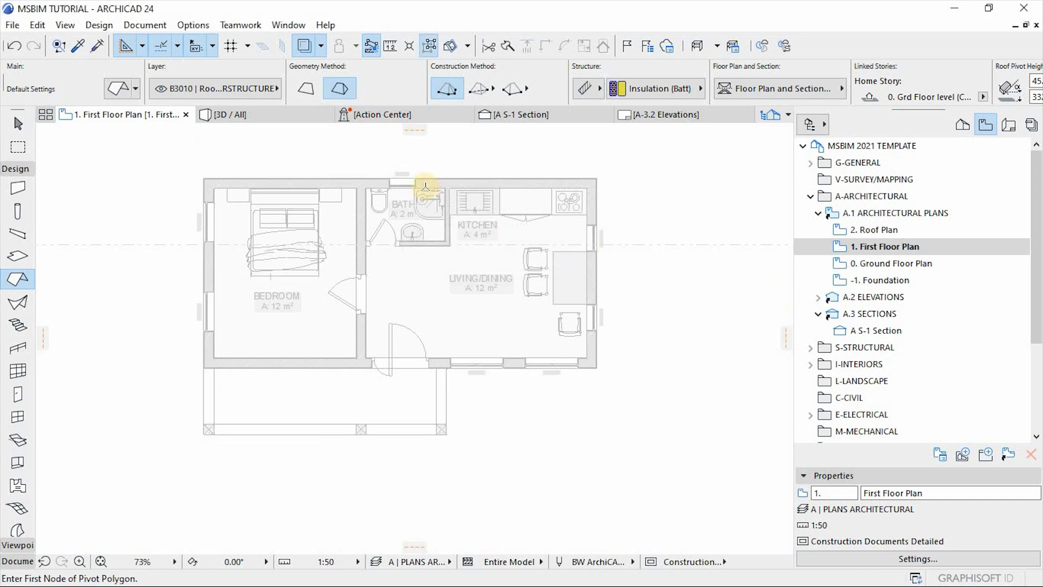
Step: Select the roof on the Ground Floor Plan, change its home story to 1. First floor level, and clear the selection
{"action": "double_click", "coordinate": [884, 267]}
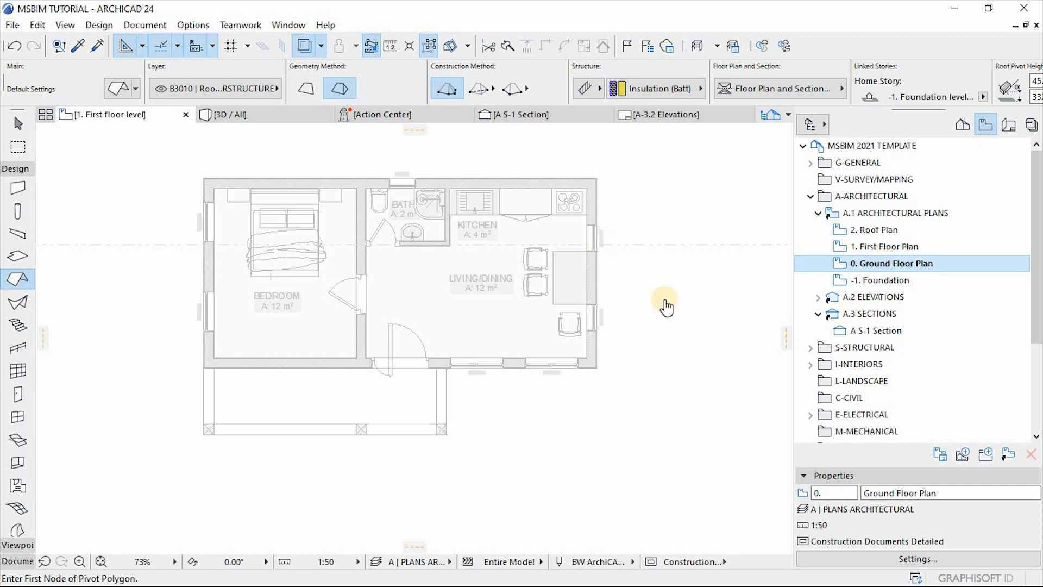
{"action": "left_click", "coordinate": [18, 123]}
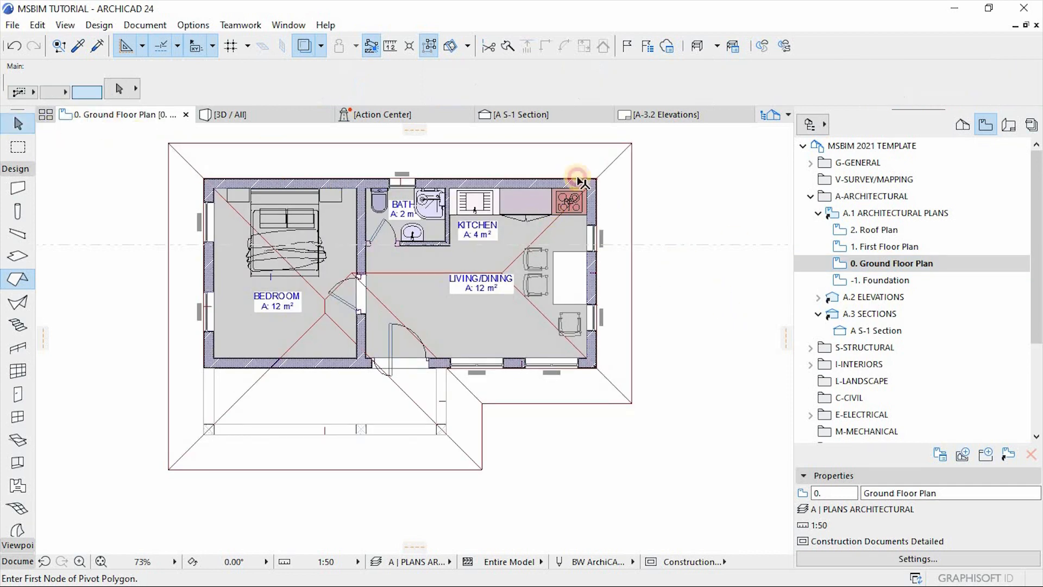
{"action": "left_click", "coordinate": [592, 162]}
{"action": "left_click", "coordinate": [983, 97]}
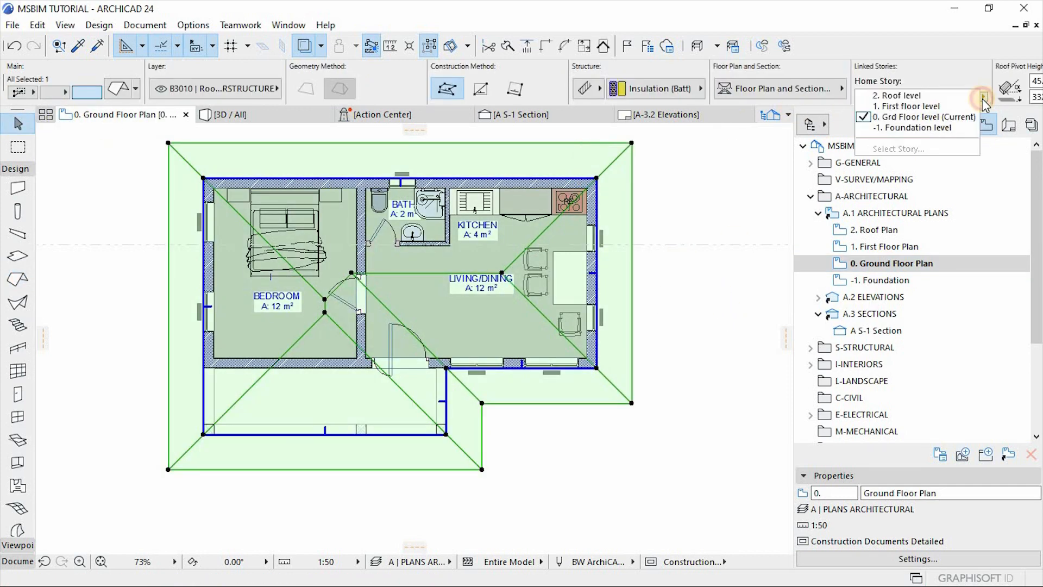
{"action": "left_click", "coordinate": [823, 106]}
{"action": "key", "text": "Escape"}
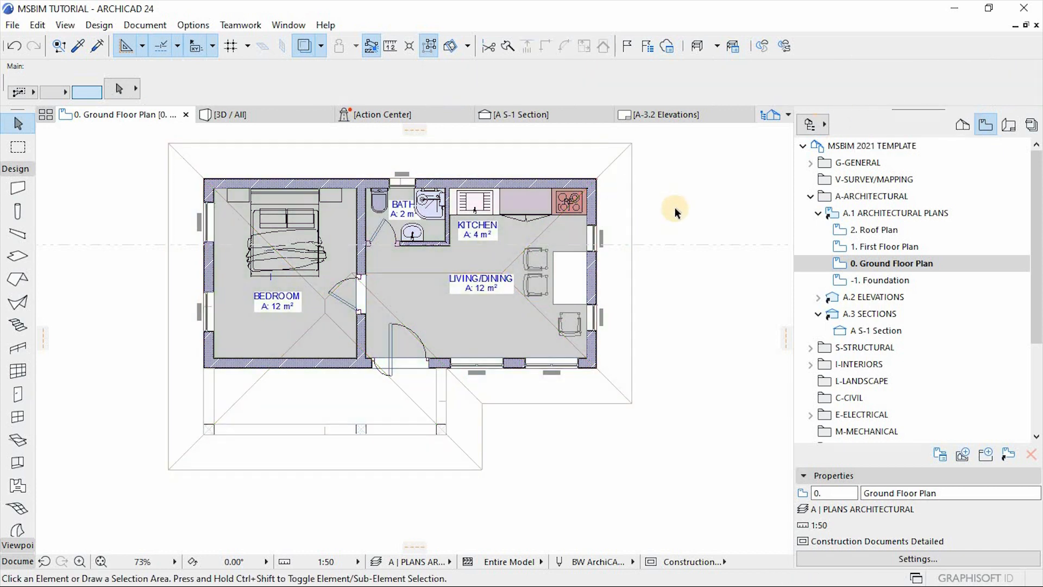
Step: On the First Floor Plan, offset all the roof's outer eaves edges inward by 300 mm
{"action": "double_click", "coordinate": [882, 246]}
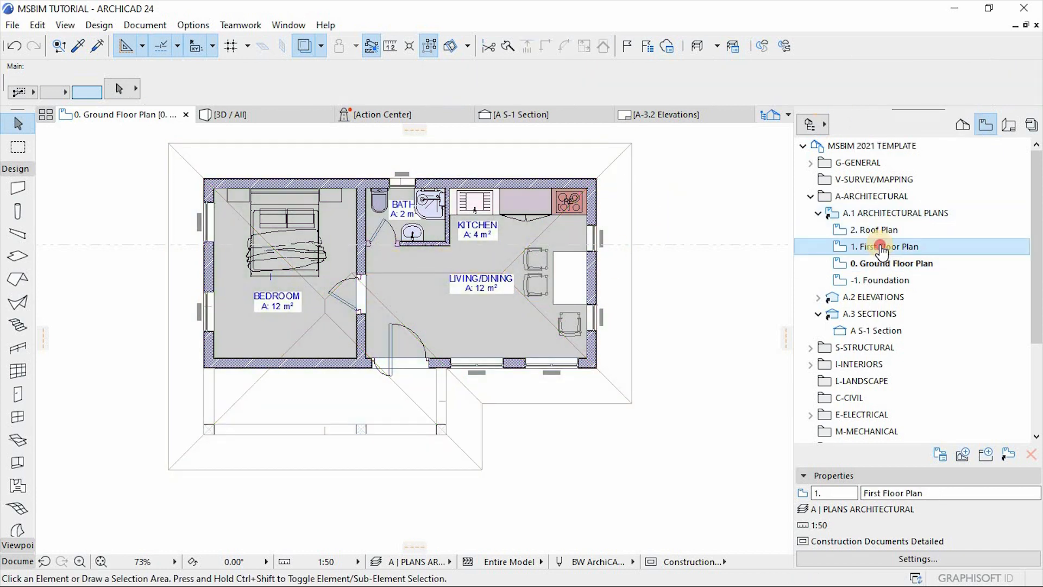
{"action": "left_click", "coordinate": [619, 163]}
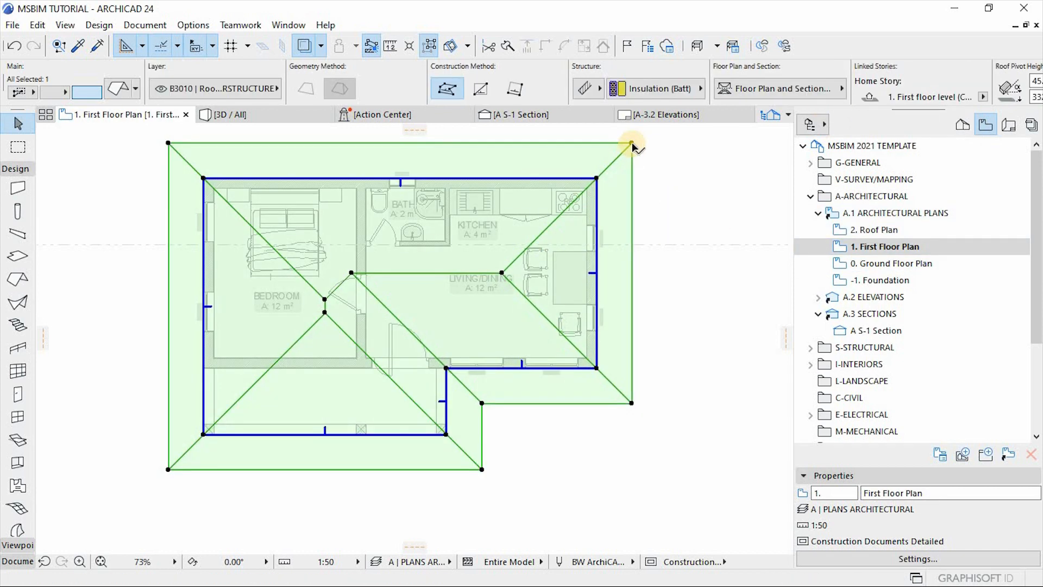
{"action": "left_click", "coordinate": [632, 144]}
{"action": "left_click", "coordinate": [439, 367]}
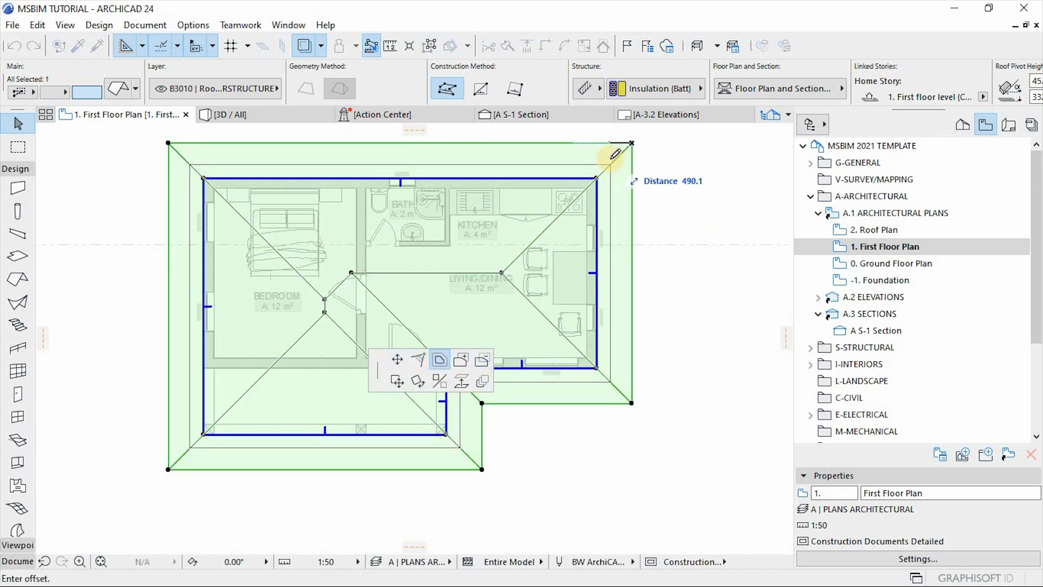
{"action": "type", "text": "300"}
{"action": "key", "text": "Return"}
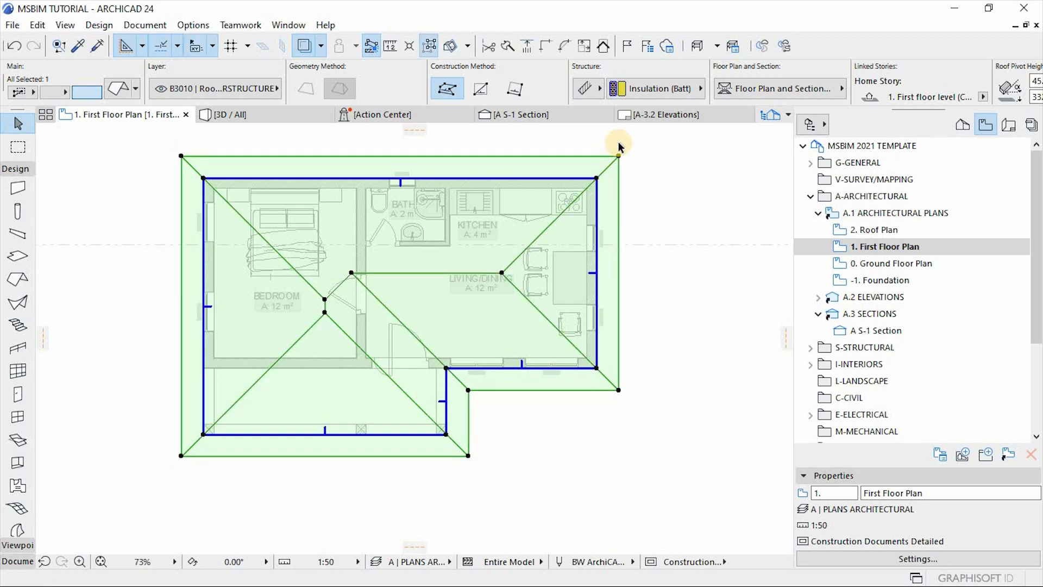
Step: Set the roof's pitch to 19.00° and clear the selection
{"action": "scroll", "coordinate": [818, 98], "scroll_direction": "down", "scroll_amount": 3}
{"action": "scroll", "coordinate": [815, 100], "scroll_direction": "down", "scroll_amount": 1}
{"action": "left_click_drag", "start_coordinate": [740, 83], "coordinate": [623, 87]}
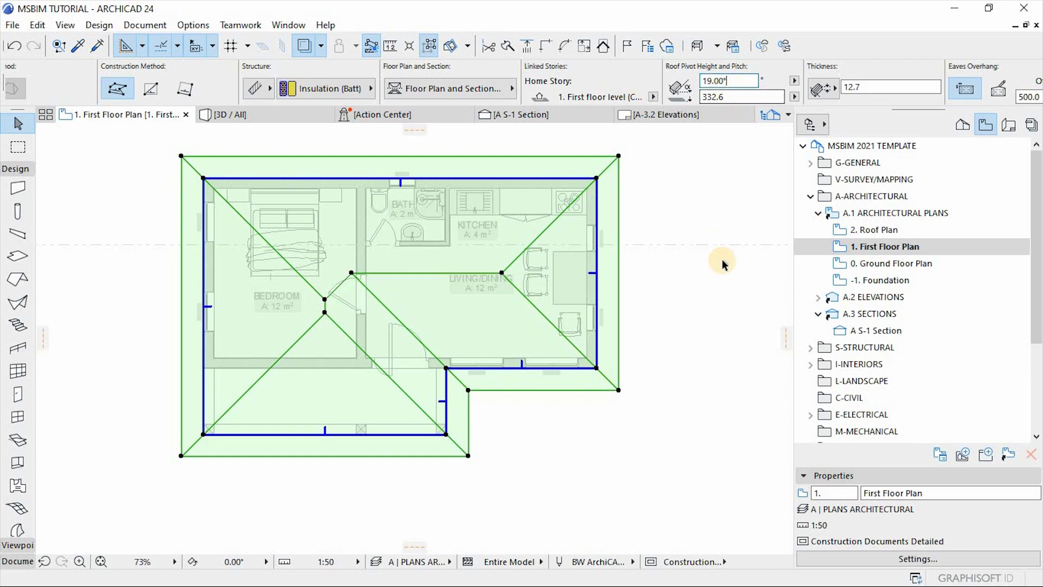
{"action": "left_click", "coordinate": [467, 201]}
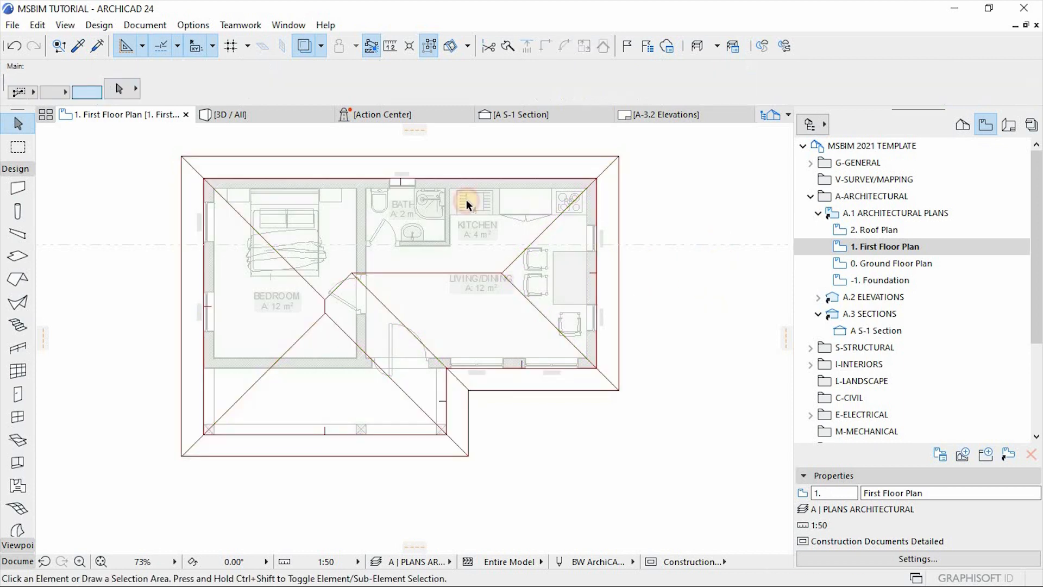
Step: In the 3D view, select the hipped roof, set its pivot height to 0 relative to the home story, and clear the selection
{"action": "left_click", "coordinate": [246, 116]}
{"action": "middle_click_drag", "start_coordinate": [524, 268], "coordinate": [499, 496], "text": "shift"}
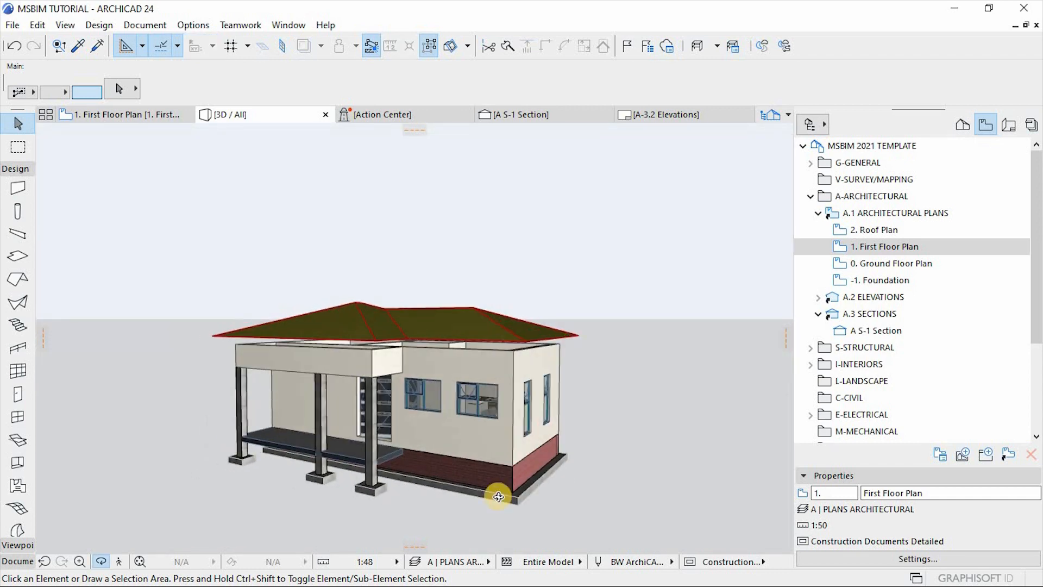
{"action": "scroll", "coordinate": [499, 496], "scroll_direction": "up", "scroll_amount": 3}
{"action": "left_click", "coordinate": [491, 271]}
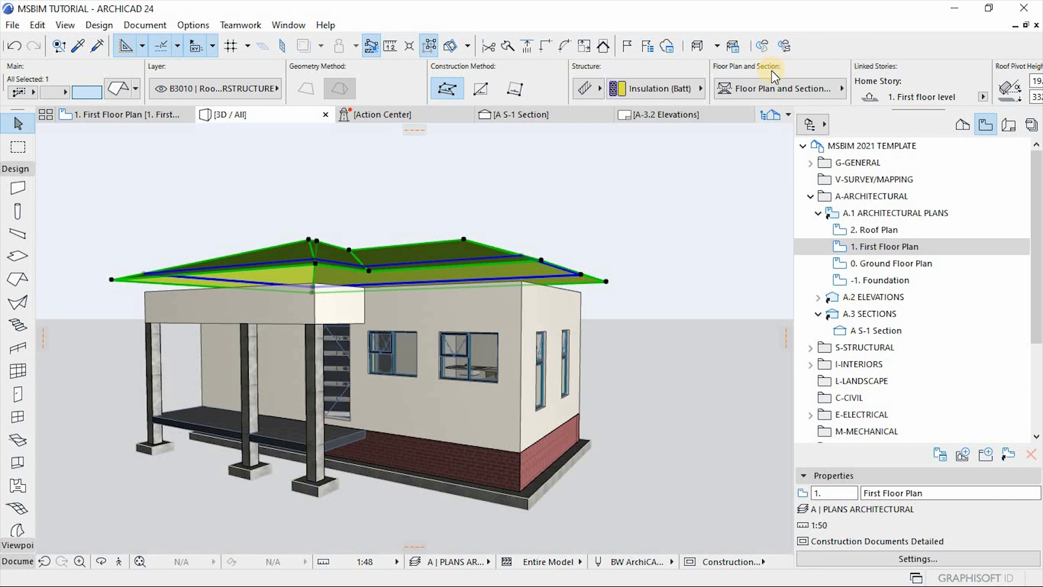
{"action": "scroll", "coordinate": [772, 70], "scroll_direction": "down", "scroll_amount": 5}
{"action": "left_click_drag", "start_coordinate": [417, 95], "coordinate": [289, 110]}
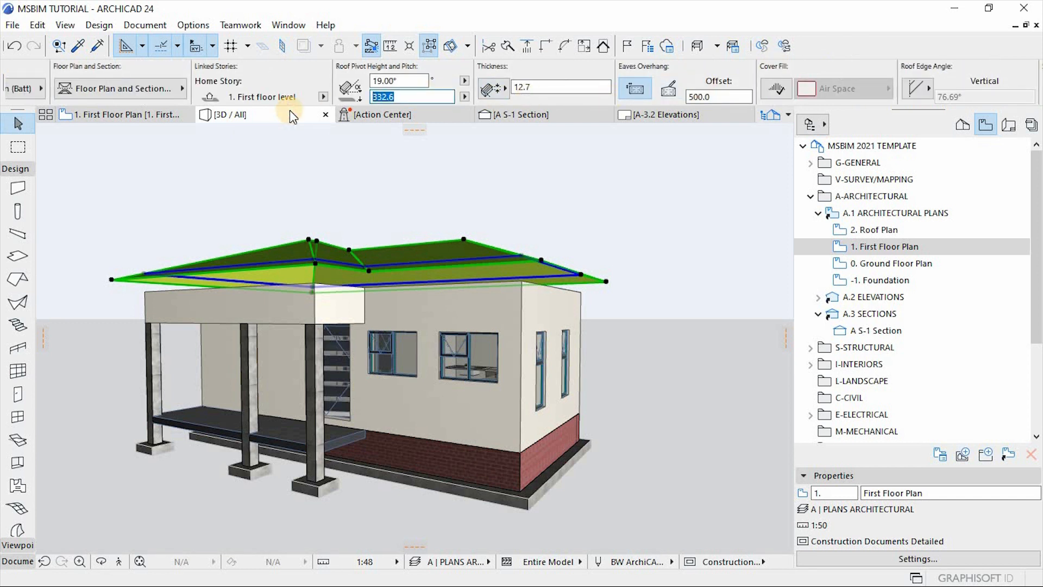
{"action": "type", "text": "0"}
{"action": "key", "text": "Return"}
{"action": "left_click", "coordinate": [579, 237]}
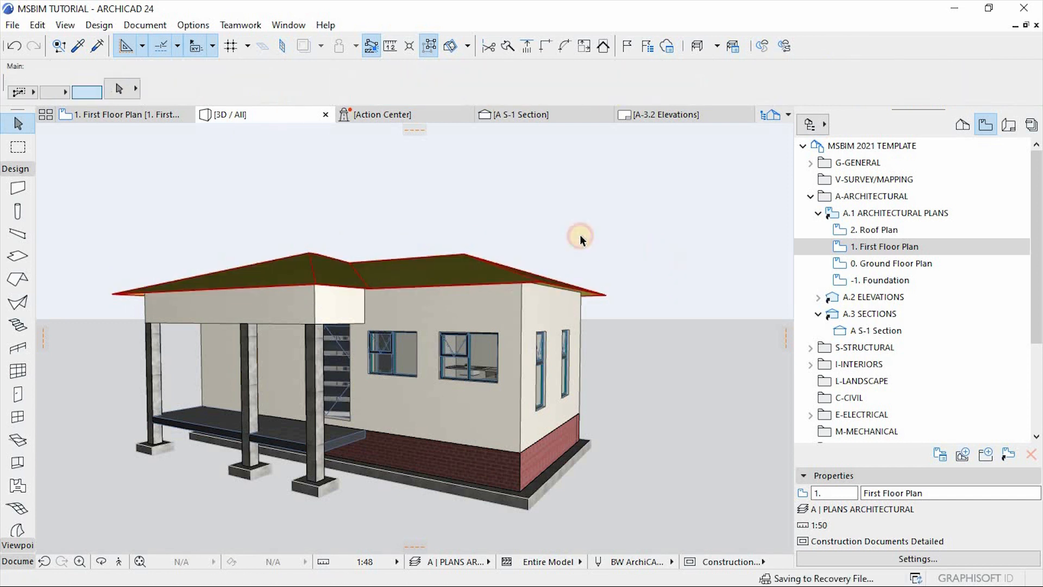
Step: Examine how the roof sits on the walls in the 3D view, the First Floor Plan and the A S-1 section
{"action": "middle_click_drag", "start_coordinate": [565, 355], "coordinate": [486, 326], "text": "shift"}
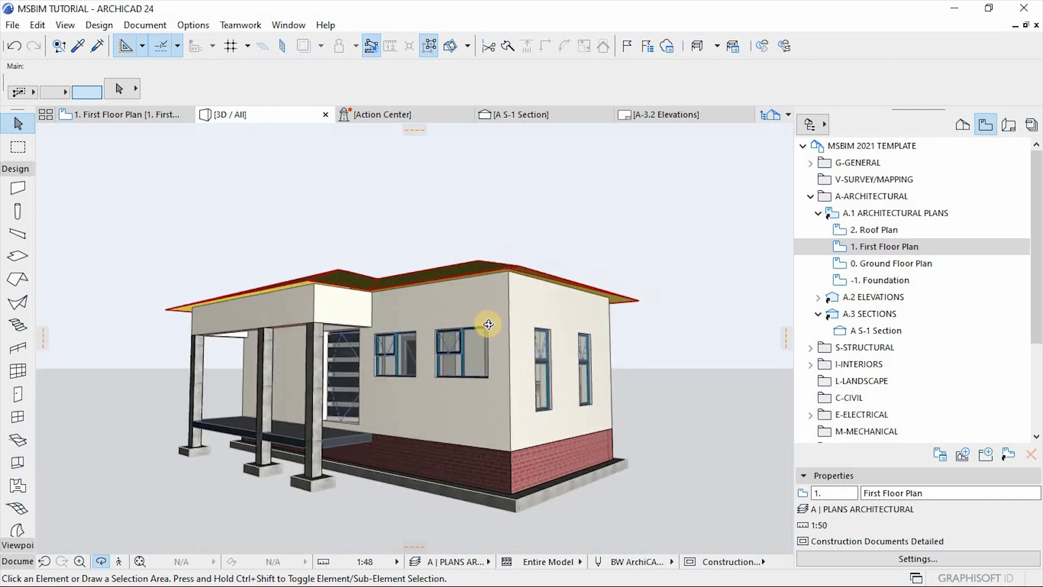
{"action": "left_click", "coordinate": [103, 115]}
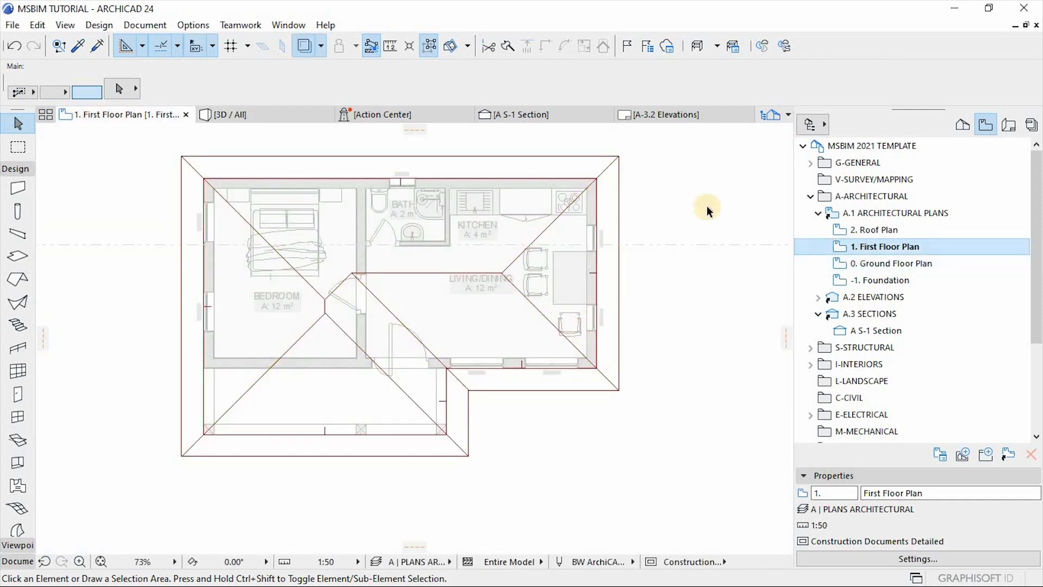
{"action": "left_click", "coordinate": [530, 112]}
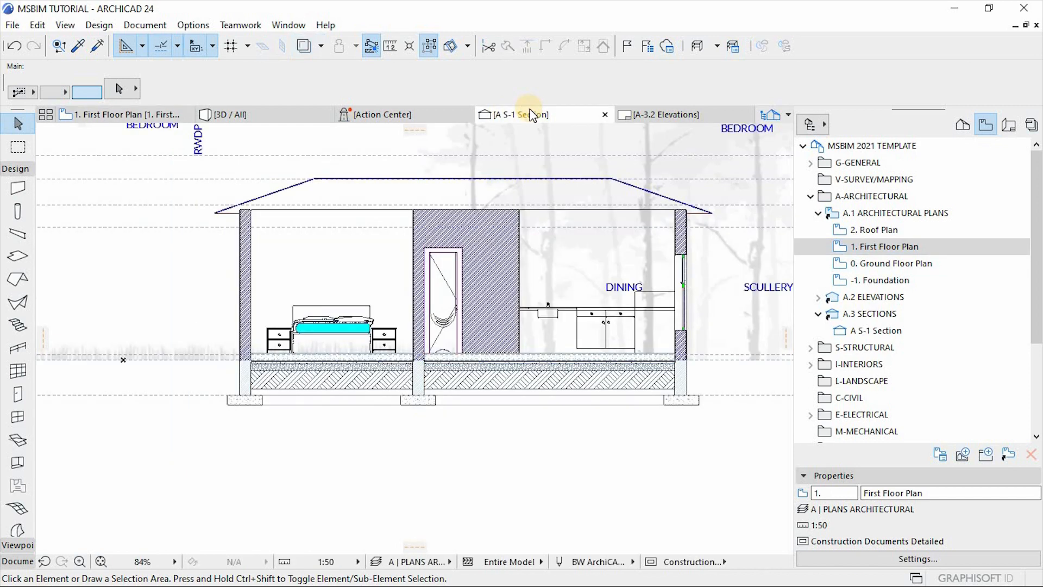
{"action": "scroll", "coordinate": [432, 256], "scroll_direction": "down", "scroll_amount": 2}
{"action": "scroll", "coordinate": [659, 212], "scroll_direction": "up", "scroll_amount": 8}
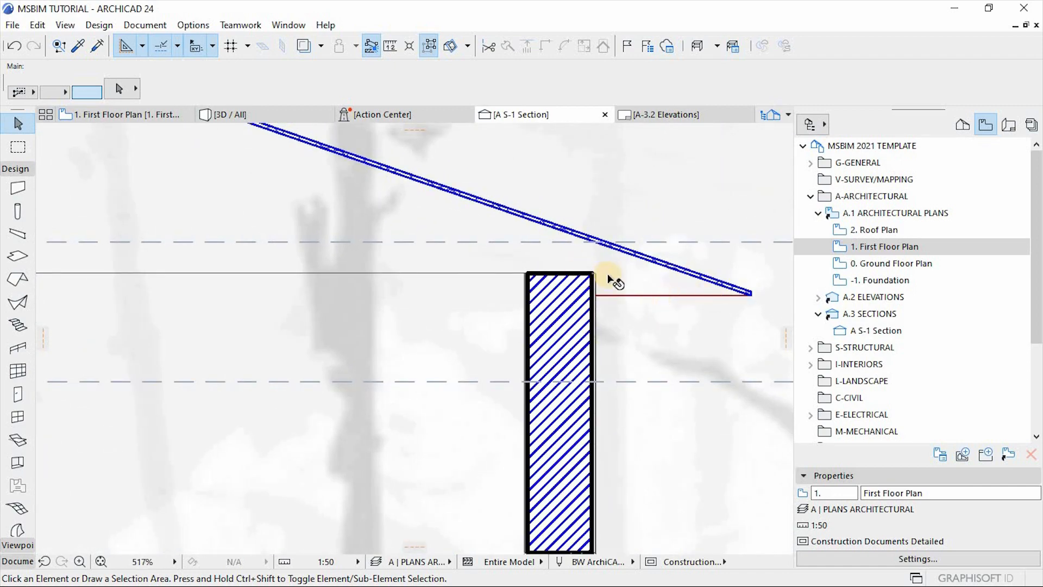
{"action": "scroll", "coordinate": [594, 273], "scroll_direction": "down", "scroll_amount": 3}
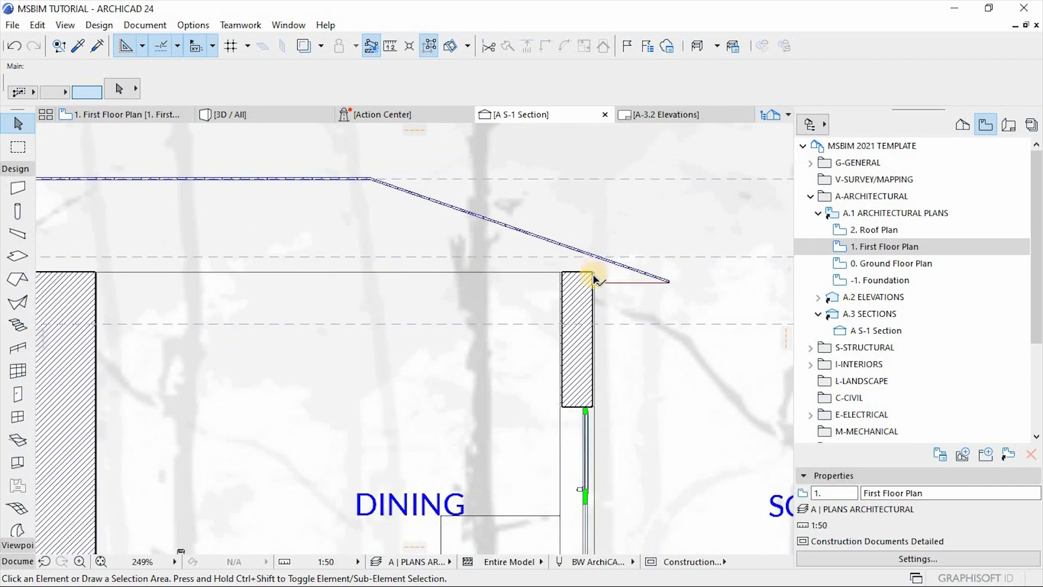
{"action": "scroll", "coordinate": [593, 278], "scroll_direction": "down", "scroll_amount": 3}
{"action": "scroll", "coordinate": [604, 301], "scroll_direction": "down", "scroll_amount": 1}
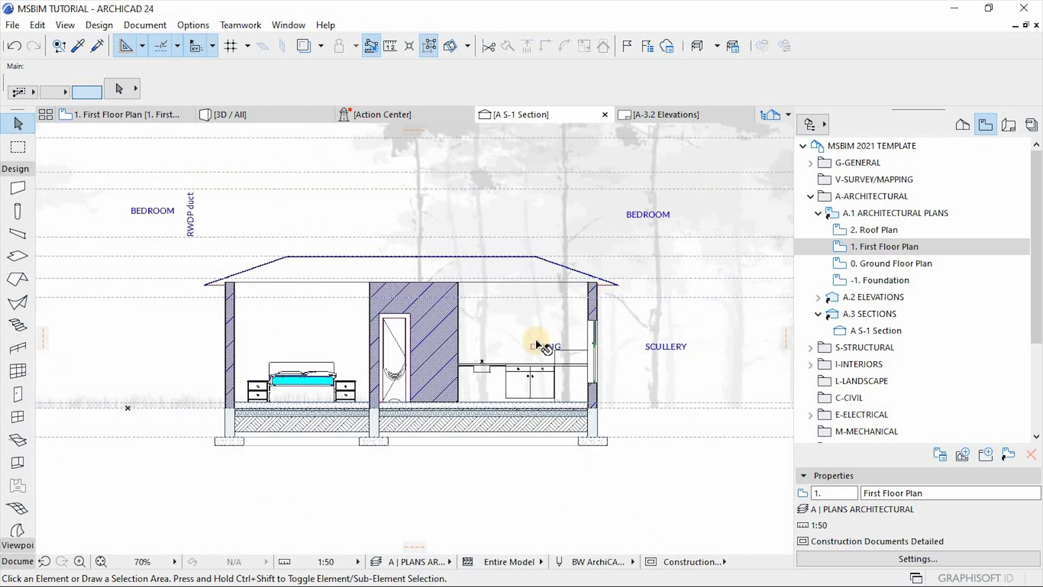
{"action": "scroll", "coordinate": [541, 344], "scroll_direction": "up", "scroll_amount": 1}
{"action": "left_click", "coordinate": [150, 115]}
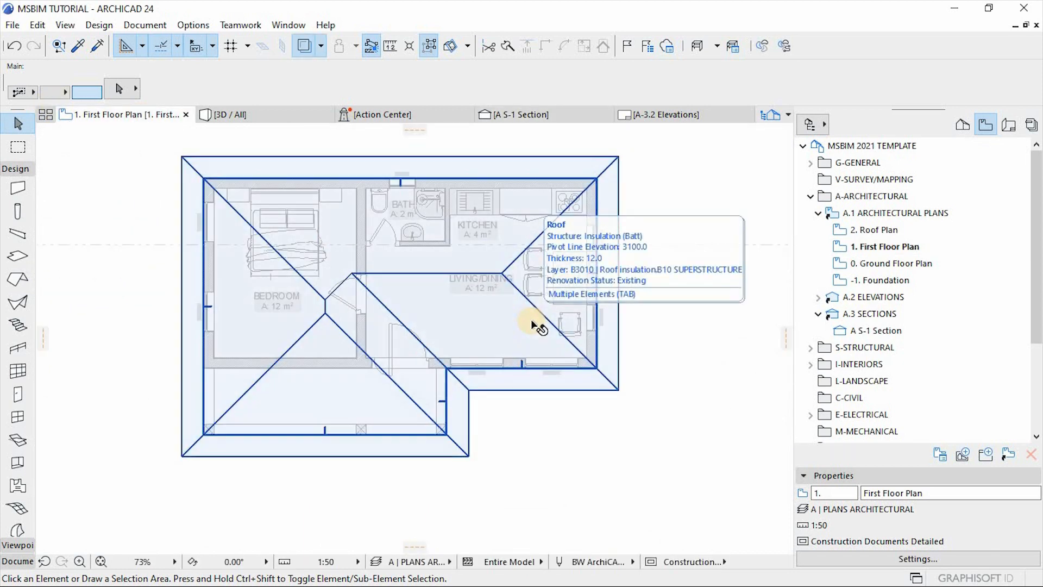
{"action": "scroll", "coordinate": [533, 321], "scroll_direction": "down", "scroll_amount": 1}
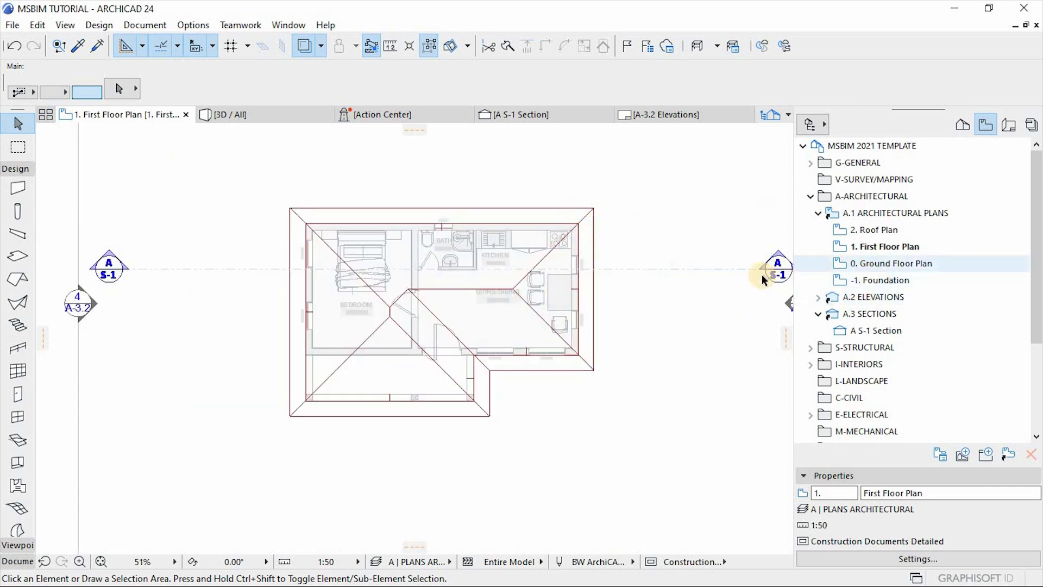
{"action": "scroll", "coordinate": [414, 285], "scroll_direction": "up", "scroll_amount": 1}
{"action": "scroll", "coordinate": [447, 298], "scroll_direction": "up", "scroll_amount": 1}
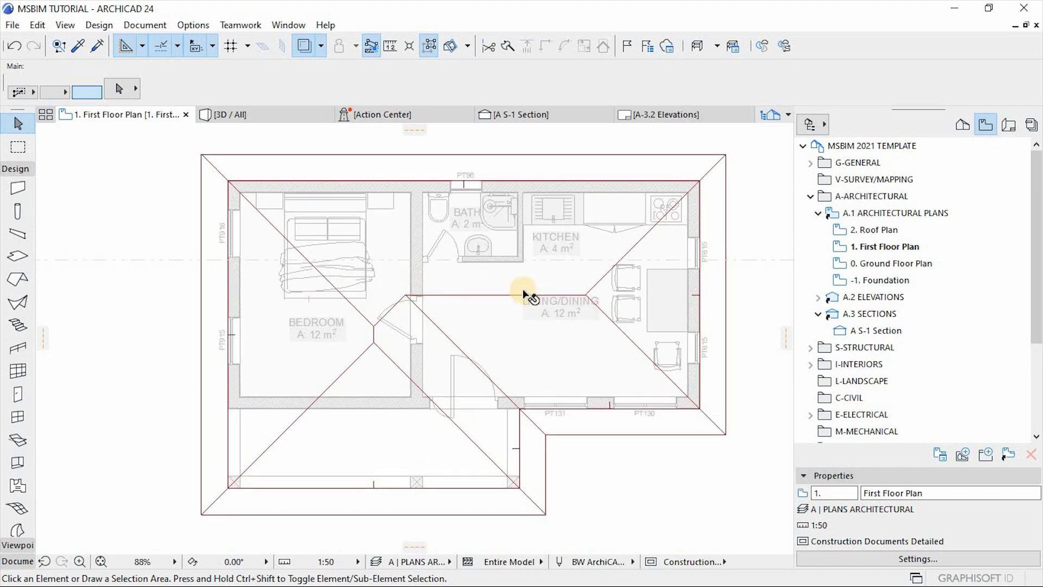
{"action": "key", "text": "F3"}
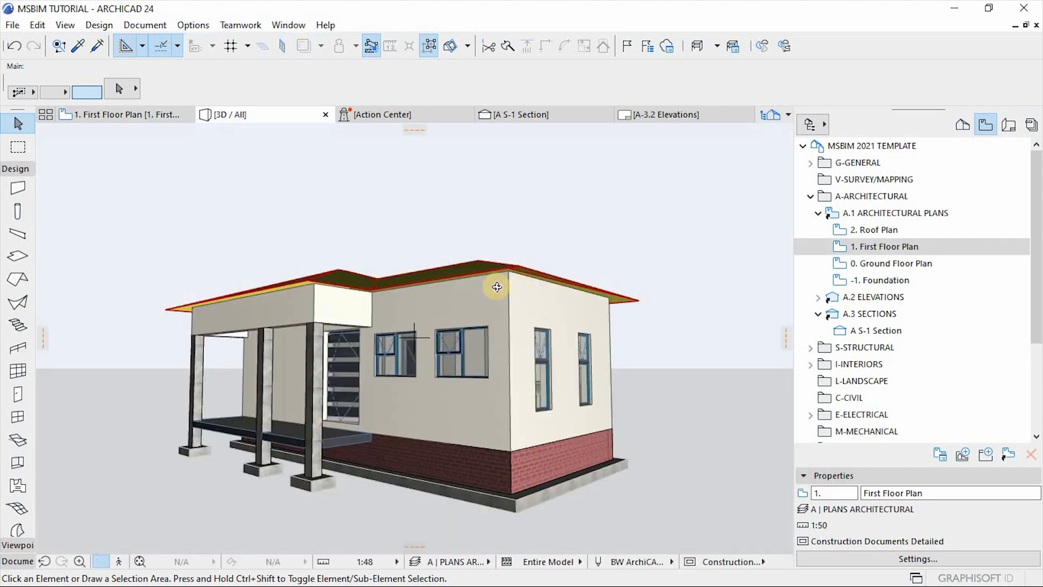
{"action": "middle_click_drag", "start_coordinate": [510, 343], "coordinate": [411, 331], "text": "shift"}
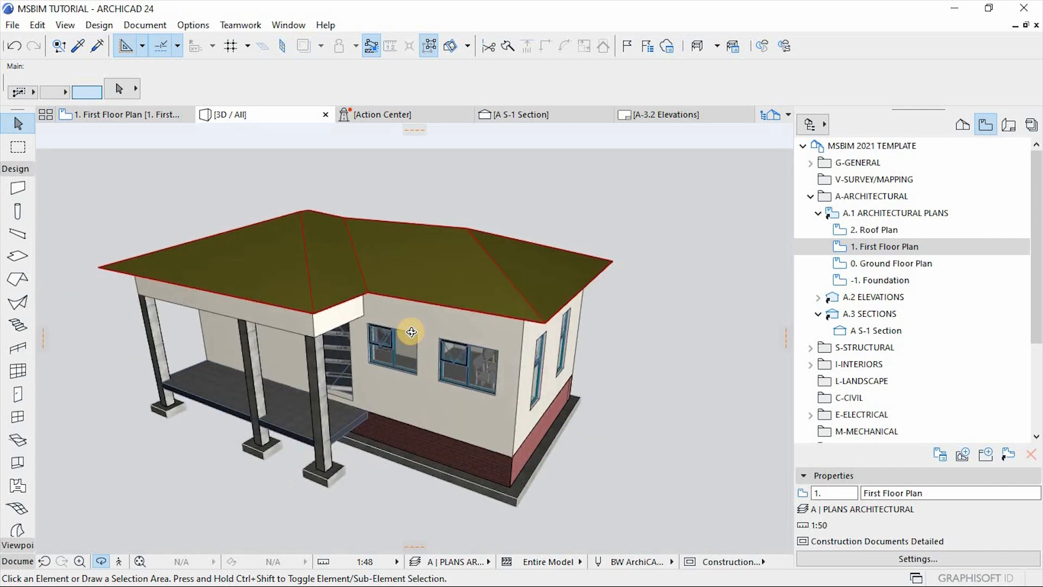
Step: Select the roof on the First Floor Plan and generate its framing with the Roof Wizard, using 38 × 114 mm rafters at 900 mm spacing
{"action": "key", "text": "F2"}
{"action": "left_click", "coordinate": [521, 378]}
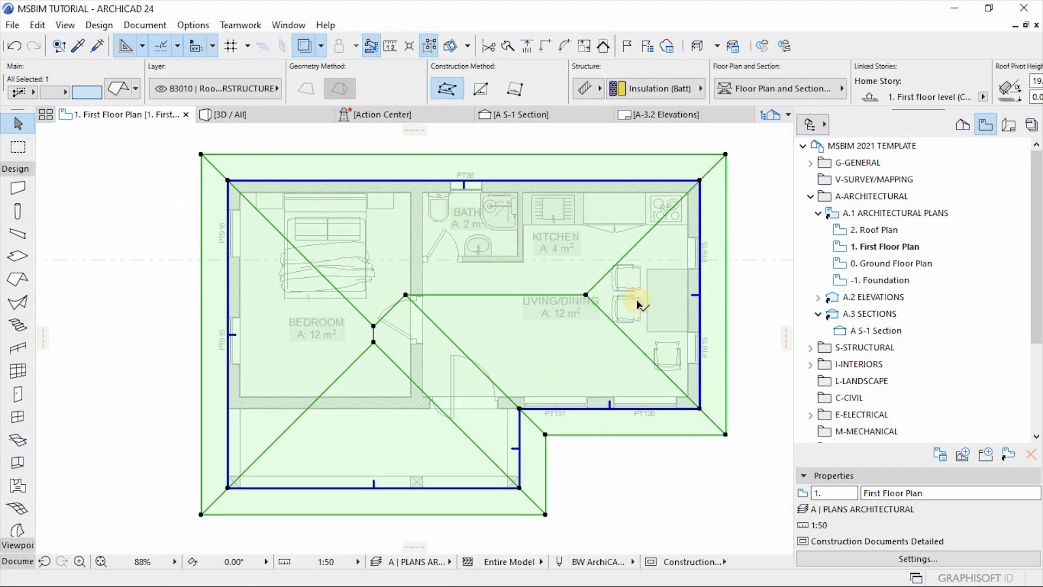
{"action": "scroll", "coordinate": [586, 321], "scroll_direction": "down", "scroll_amount": 3}
{"action": "scroll", "coordinate": [532, 326], "scroll_direction": "up", "scroll_amount": 1}
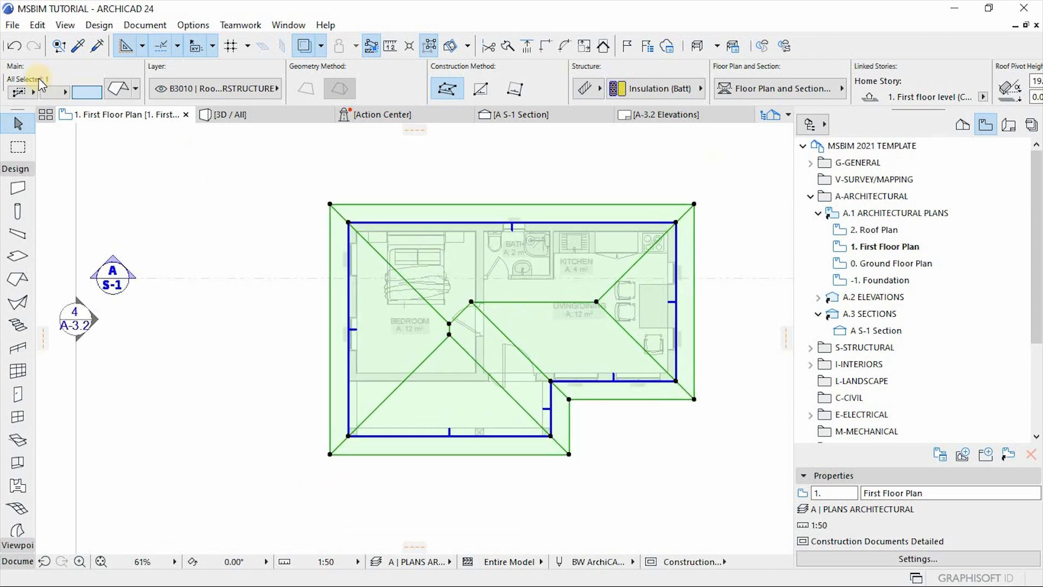
{"action": "left_click", "coordinate": [94, 27]}
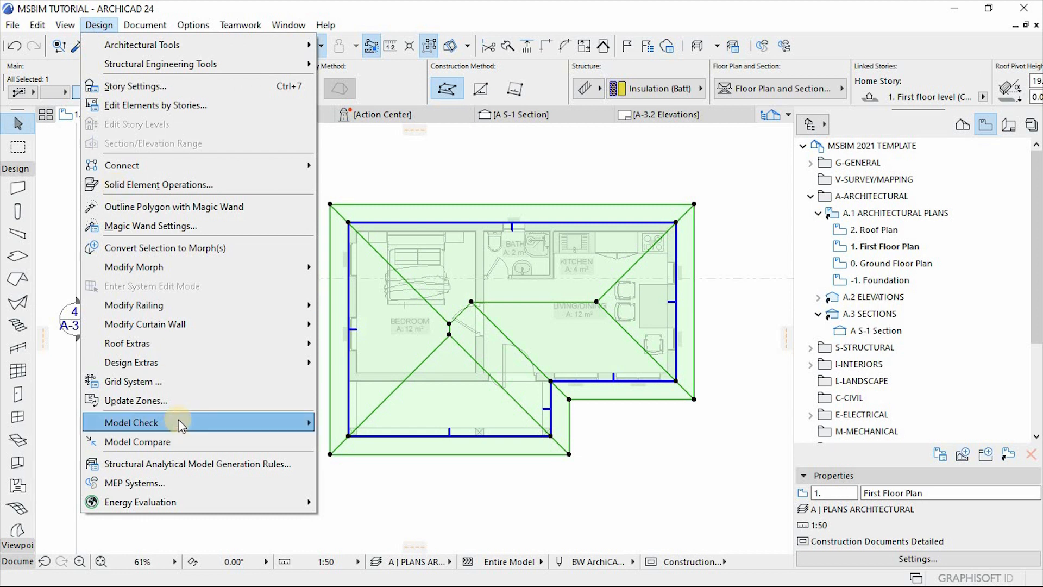
{"action": "mouse_move", "coordinate": [163, 364]}
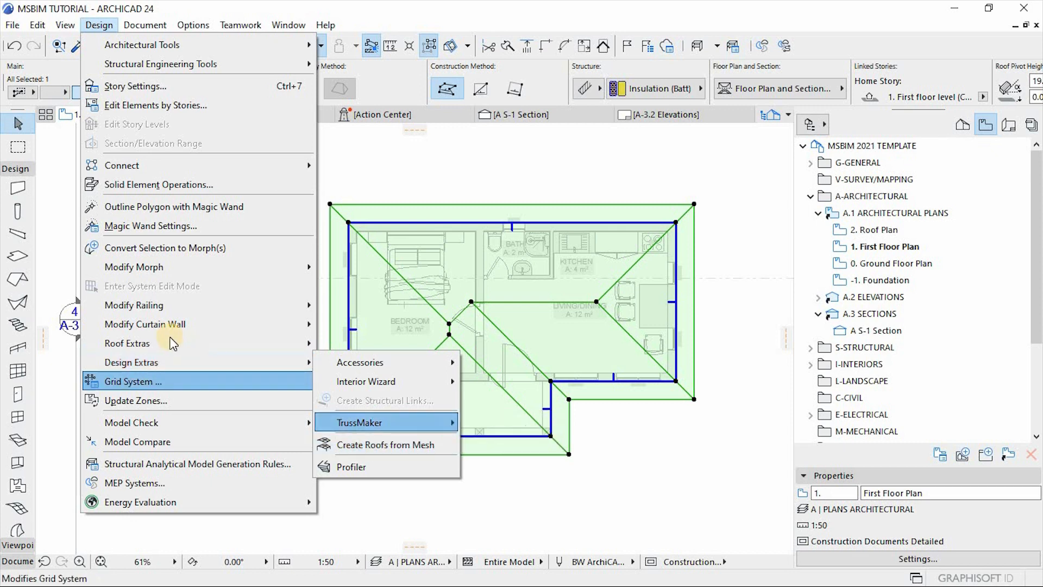
{"action": "mouse_move", "coordinate": [151, 343]}
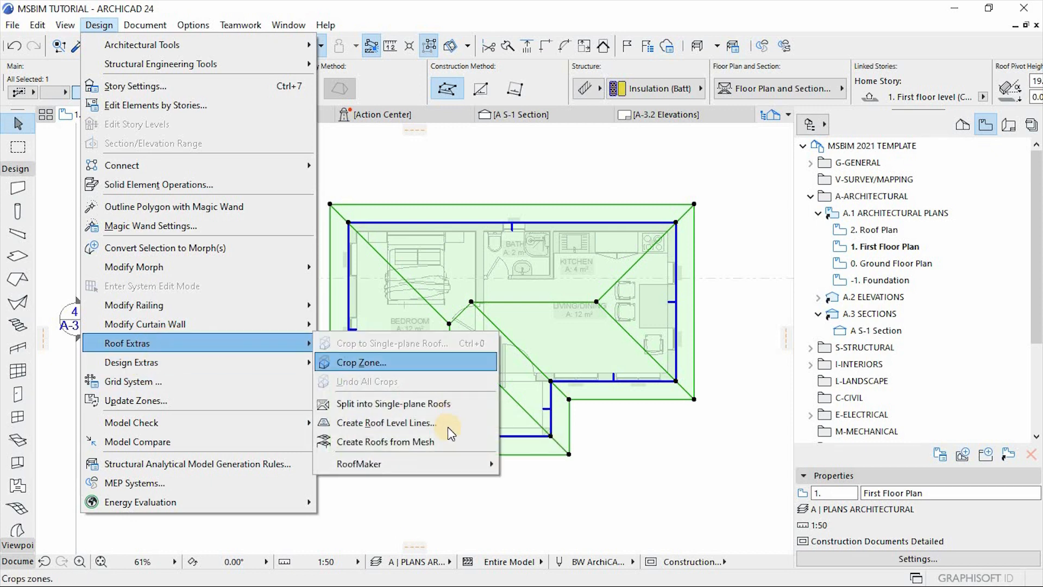
{"action": "mouse_move", "coordinate": [402, 463]}
{"action": "left_click", "coordinate": [563, 439]}
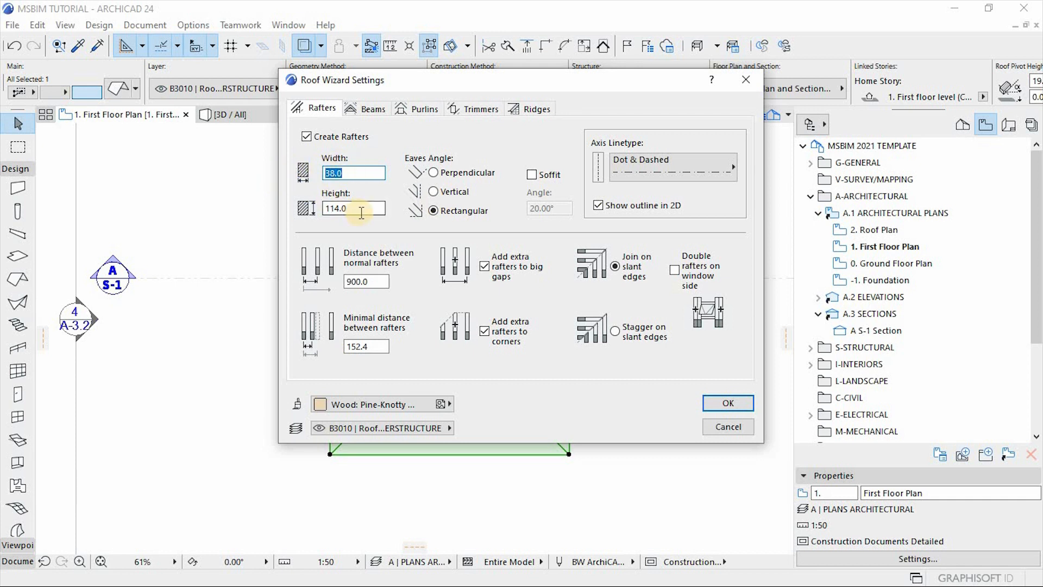
{"action": "left_click_drag", "start_coordinate": [367, 210], "coordinate": [257, 214]}
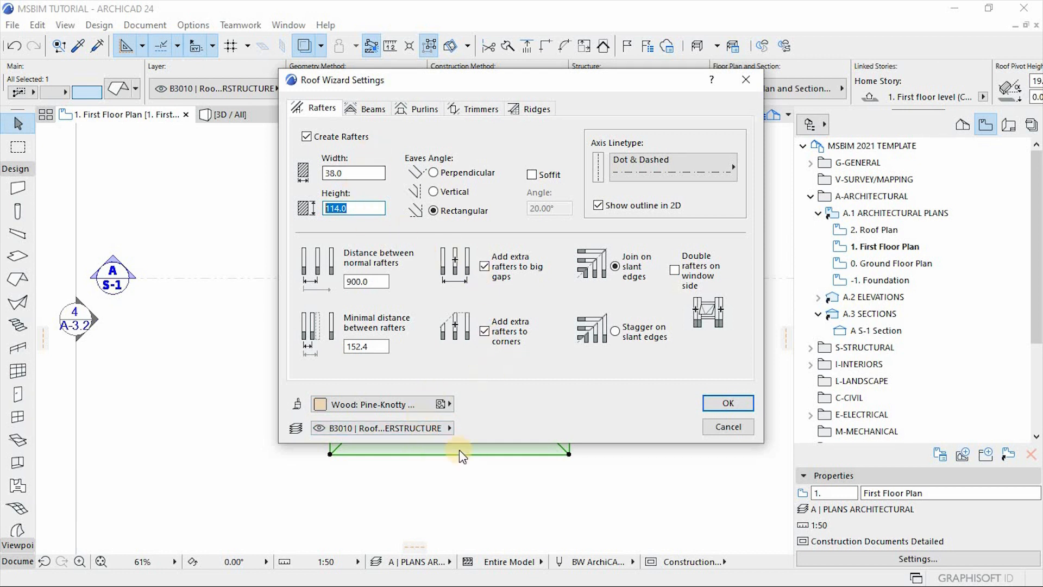
{"action": "left_click", "coordinate": [728, 404]}
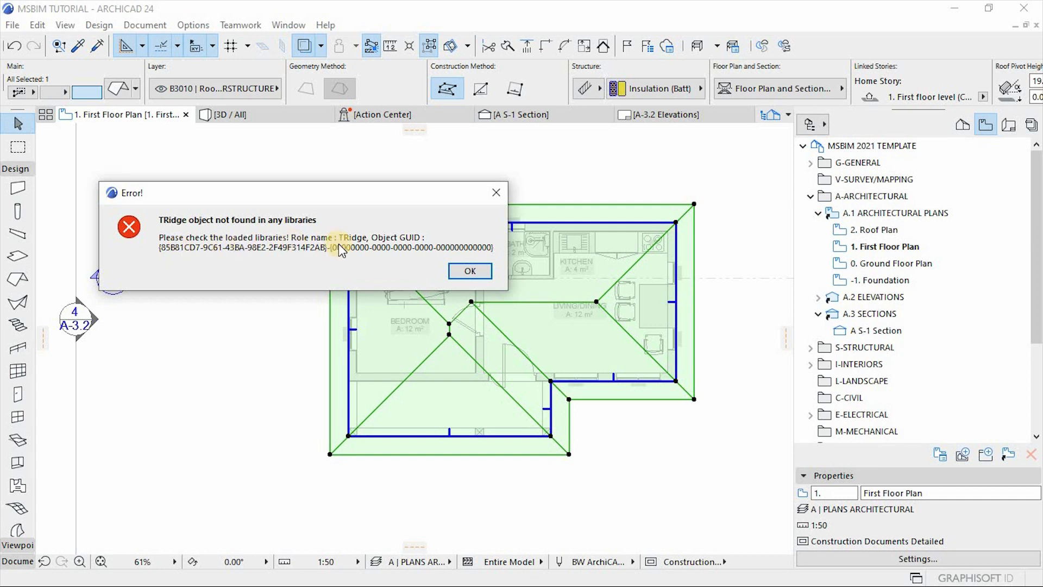
{"action": "left_click", "coordinate": [470, 270]}
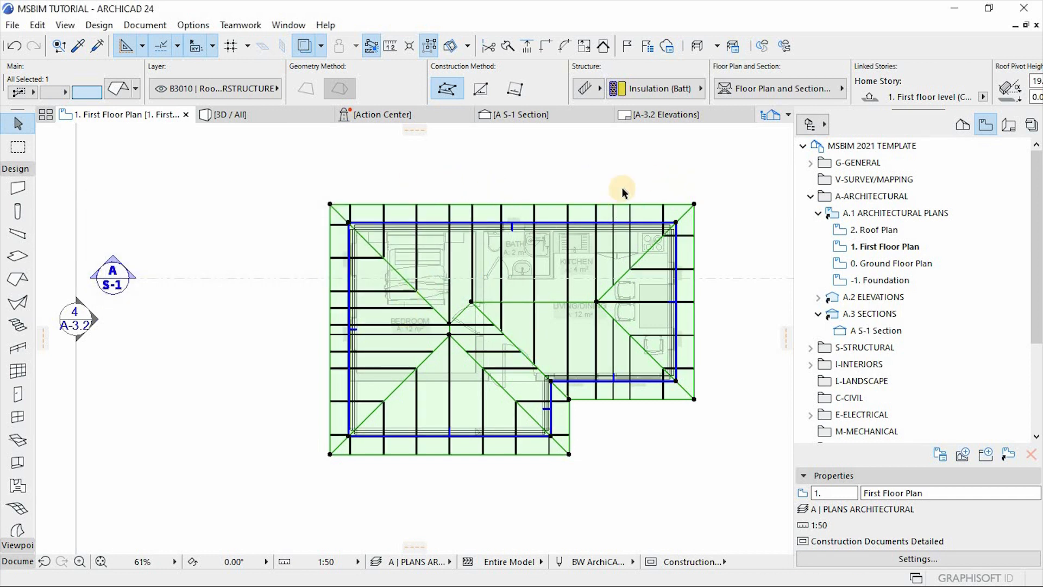
{"action": "left_click", "coordinate": [726, 275]}
Step: Inspect the generated rafters in plan and 3D, checking their position against the roof surface and their ends at the eaves
{"action": "scroll", "coordinate": [722, 315], "scroll_direction": "up", "scroll_amount": 3}
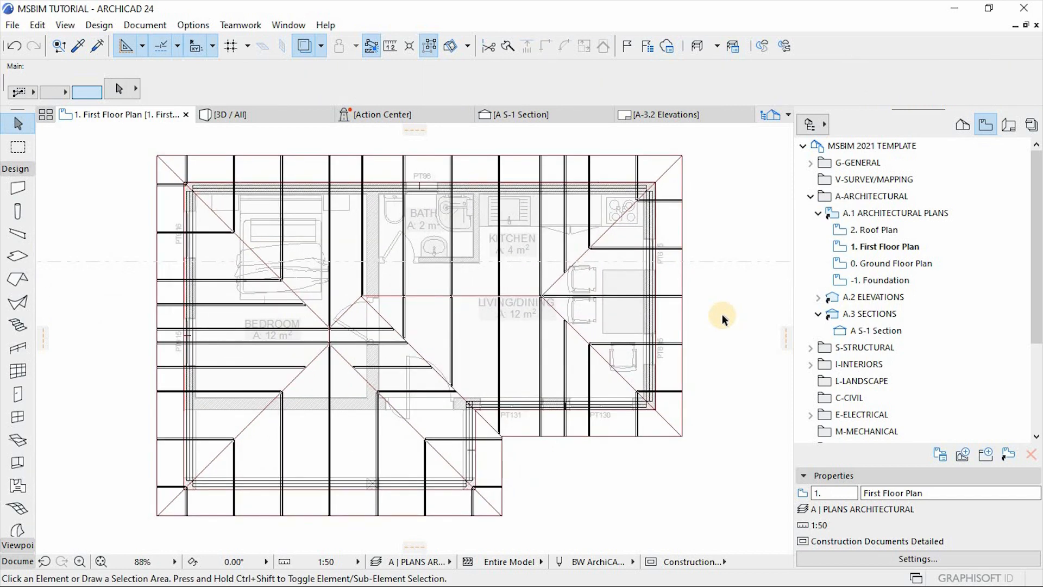
{"action": "scroll", "coordinate": [694, 289], "scroll_direction": "down", "scroll_amount": 3}
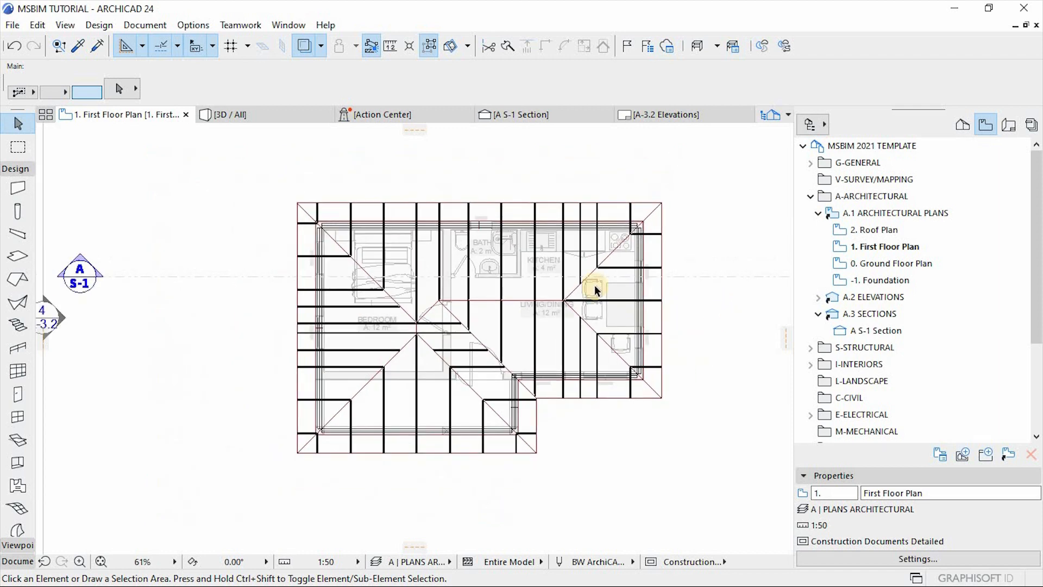
{"action": "left_click", "coordinate": [220, 116]}
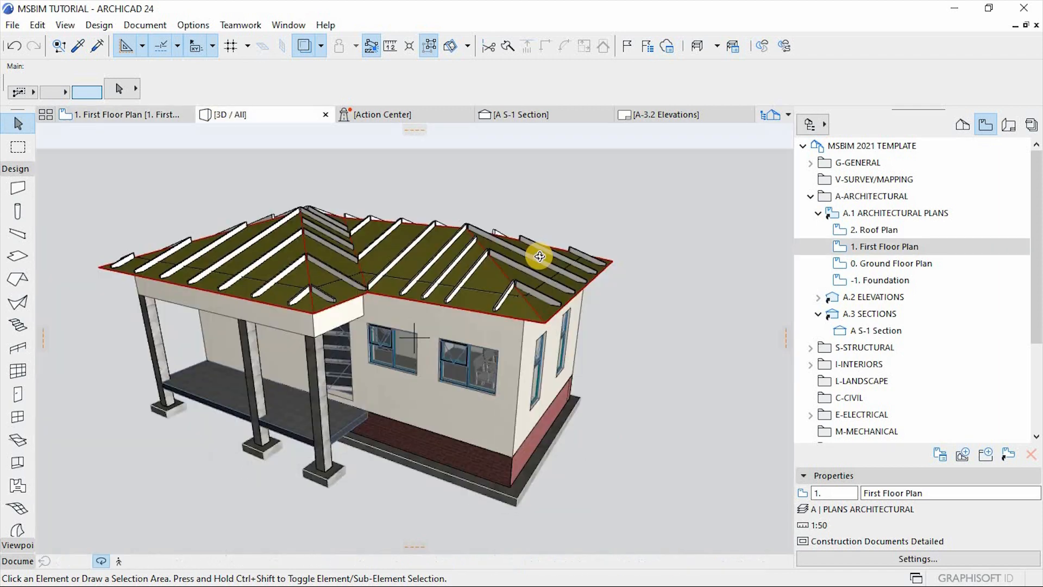
{"action": "middle_click_drag", "start_coordinate": [491, 349], "coordinate": [306, 269], "text": "shift"}
{"action": "middle_click_drag", "start_coordinate": [600, 337], "coordinate": [596, 271], "text": "shift"}
{"action": "scroll", "coordinate": [649, 347], "scroll_direction": "up", "scroll_amount": 3}
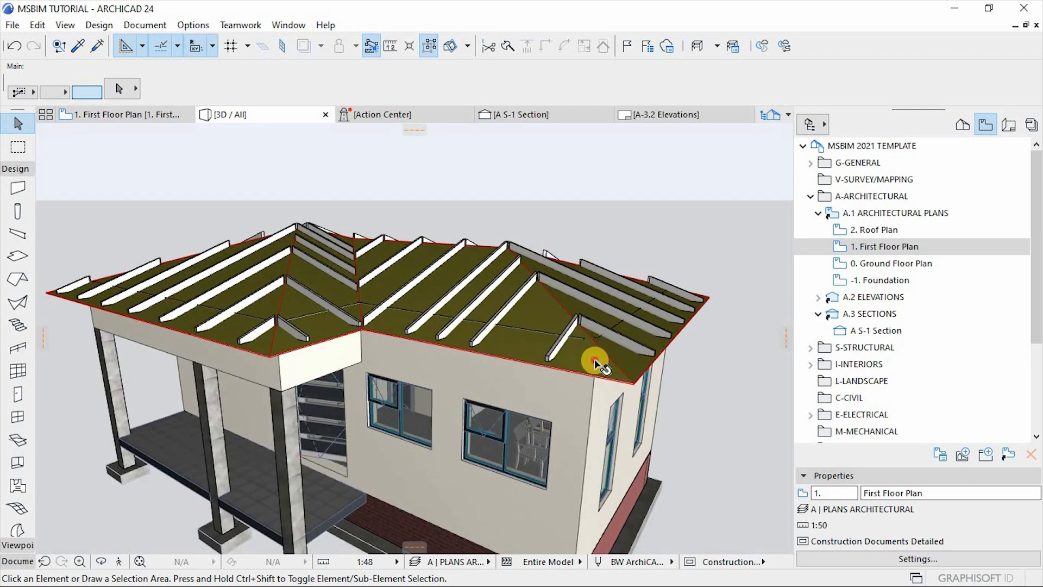
{"action": "left_click", "coordinate": [531, 348]}
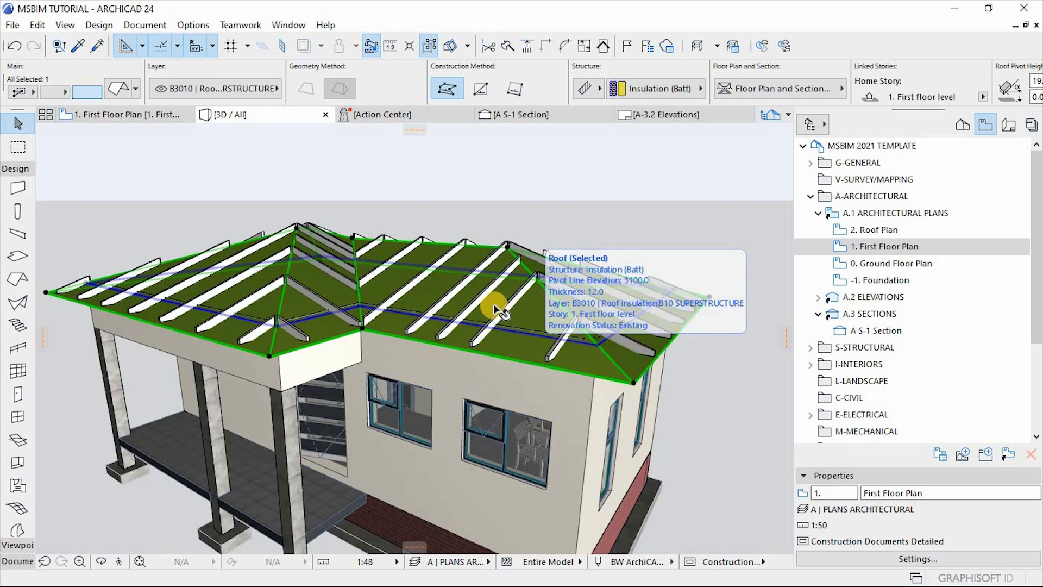
{"action": "scroll", "coordinate": [494, 302], "scroll_direction": "up", "scroll_amount": 3}
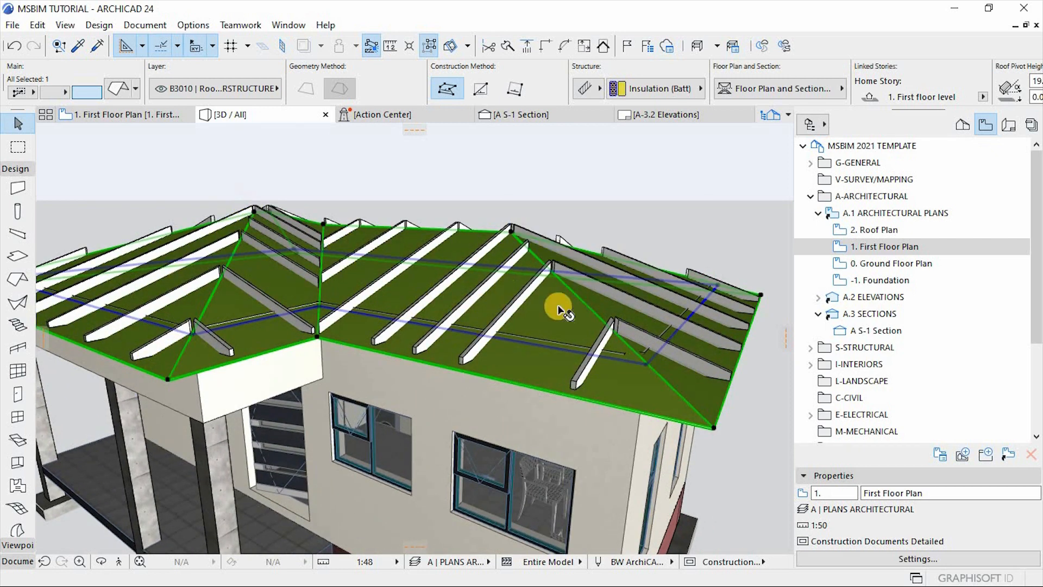
{"action": "scroll", "coordinate": [512, 297], "scroll_direction": "down", "scroll_amount": 2}
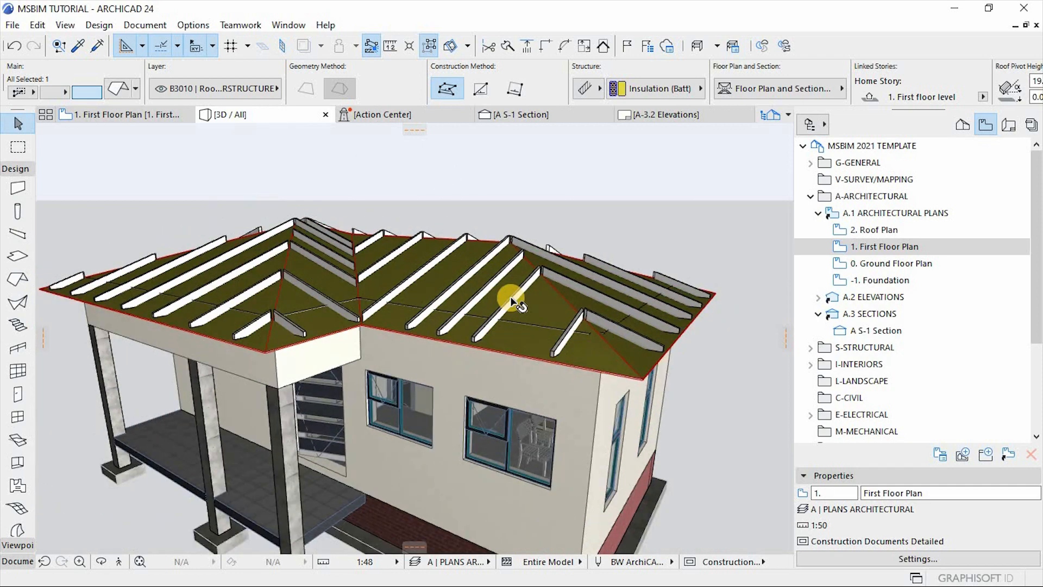
{"action": "scroll", "coordinate": [612, 327], "scroll_direction": "up", "scroll_amount": 3}
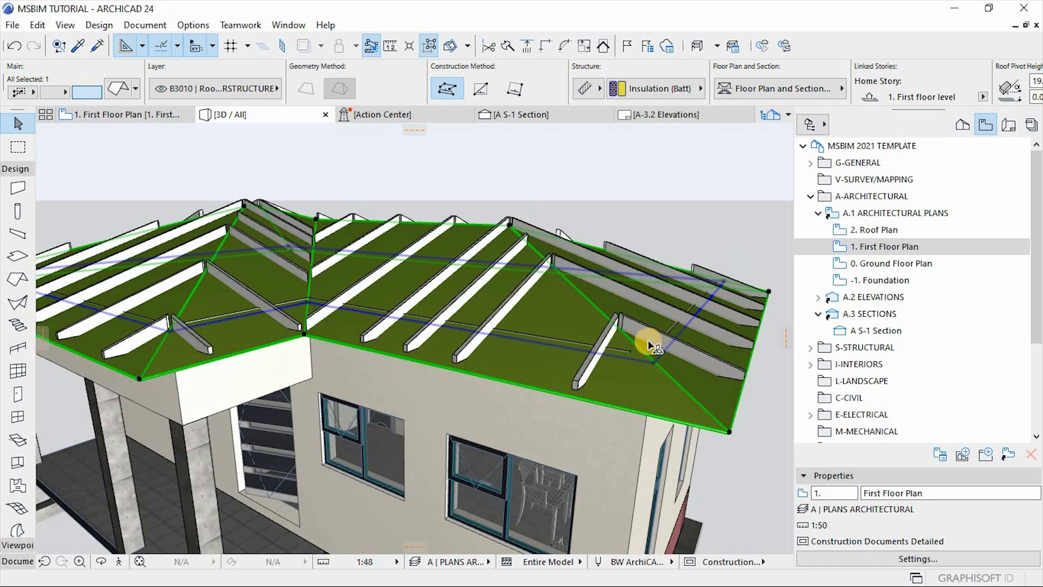
{"action": "middle_click_drag", "start_coordinate": [648, 341], "coordinate": [451, 263], "text": "shift"}
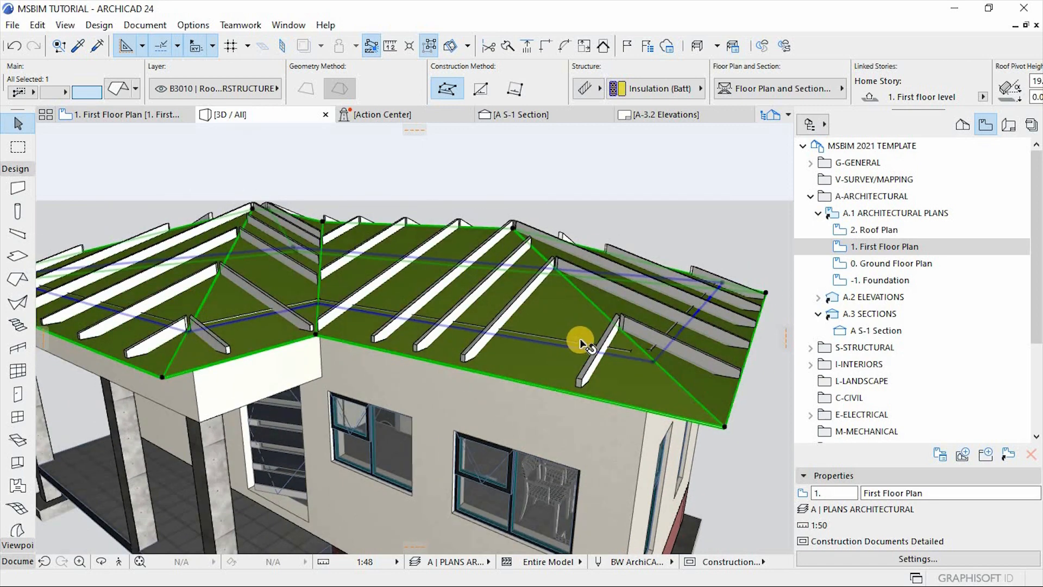
{"action": "scroll", "coordinate": [581, 343], "scroll_direction": "up", "scroll_amount": 5}
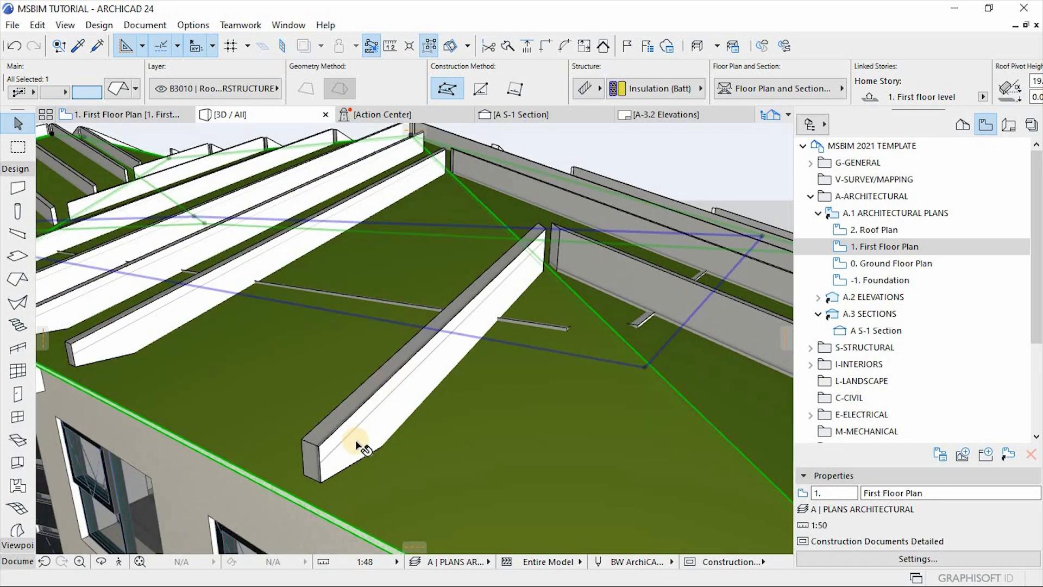
{"action": "scroll", "coordinate": [356, 446], "scroll_direction": "down", "scroll_amount": 5}
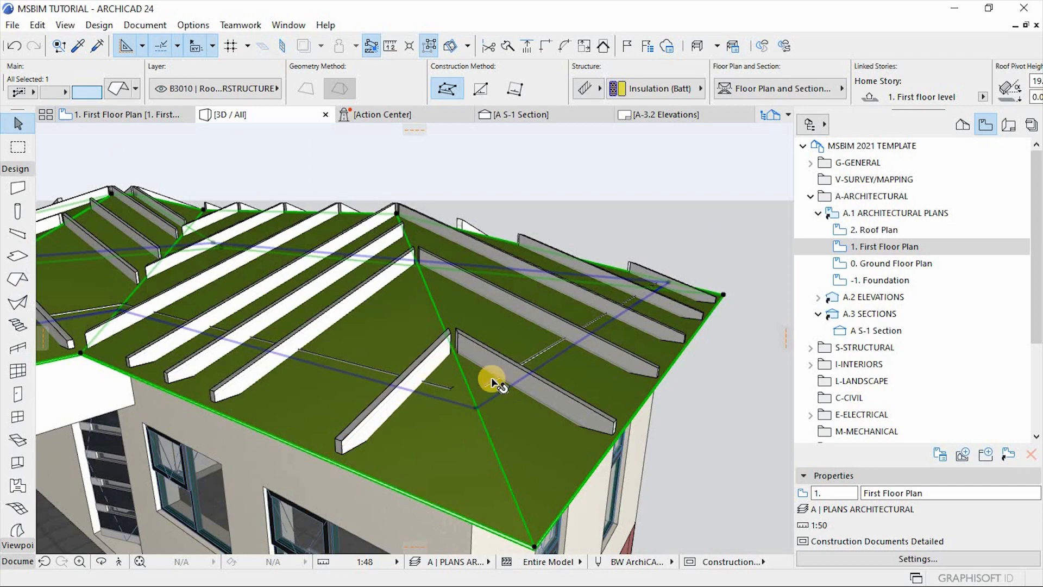
Step: Clear the roof selection in the 3D view and return to the First Floor Plan
{"action": "scroll", "coordinate": [658, 408], "scroll_direction": "down", "scroll_amount": 4}
{"action": "scroll", "coordinate": [550, 406], "scroll_direction": "up", "scroll_amount": 2}
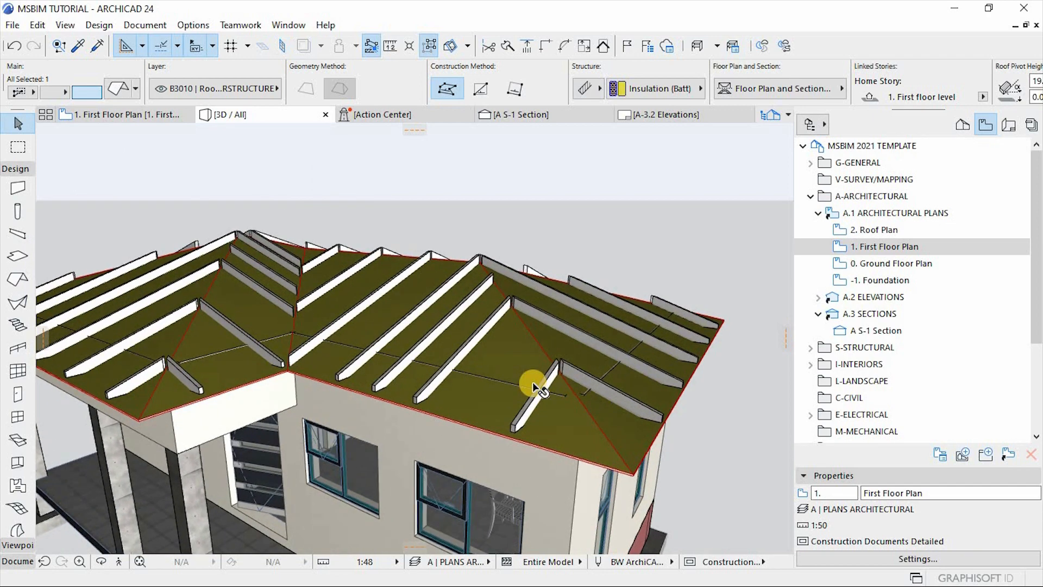
{"action": "key", "text": "Escape"}
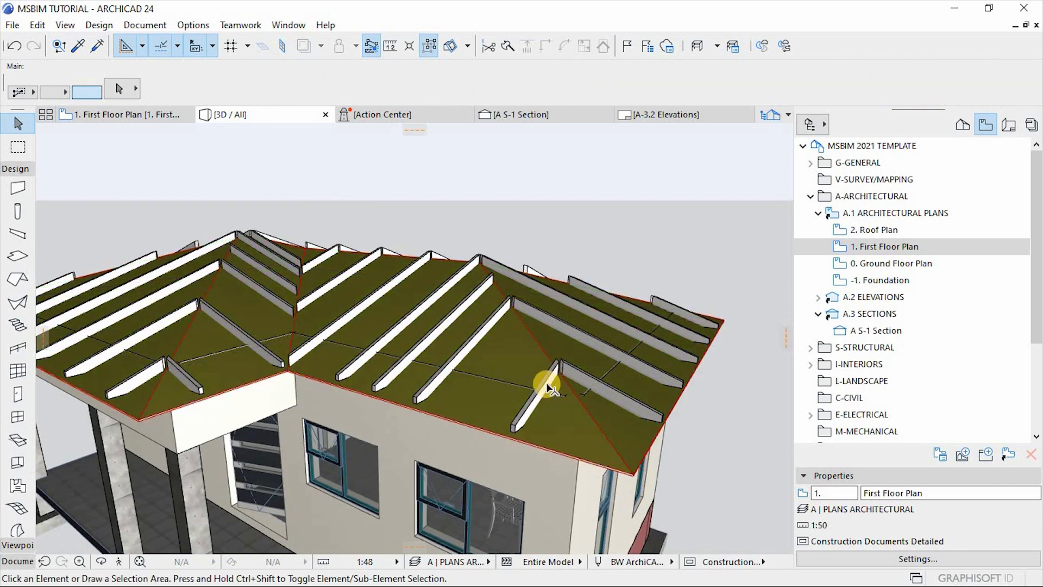
{"action": "scroll", "coordinate": [544, 383], "scroll_direction": "down", "scroll_amount": 2}
{"action": "key", "text": "F2"}
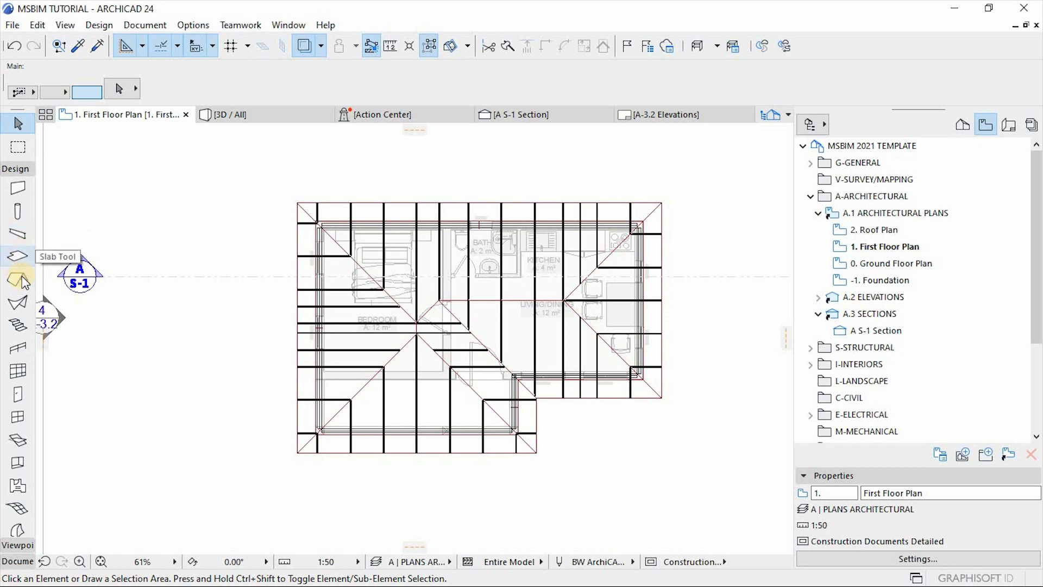
Step: Activate the Object tool and open its default settings
{"action": "scroll", "coordinate": [19, 485], "scroll_direction": "down", "scroll_amount": 2}
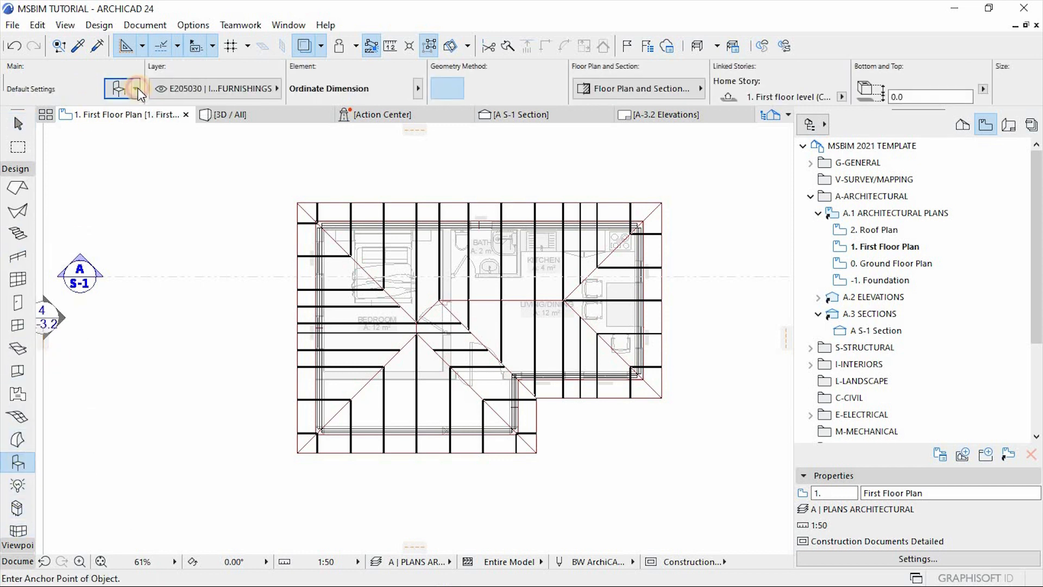
{"action": "left_click", "coordinate": [136, 89]}
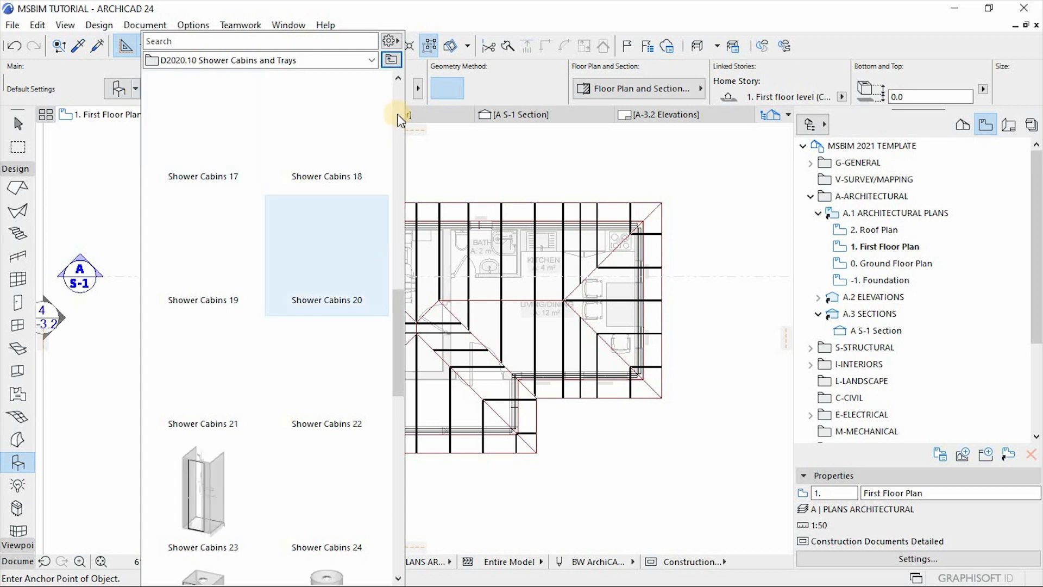
{"action": "left_click", "coordinate": [387, 57]}
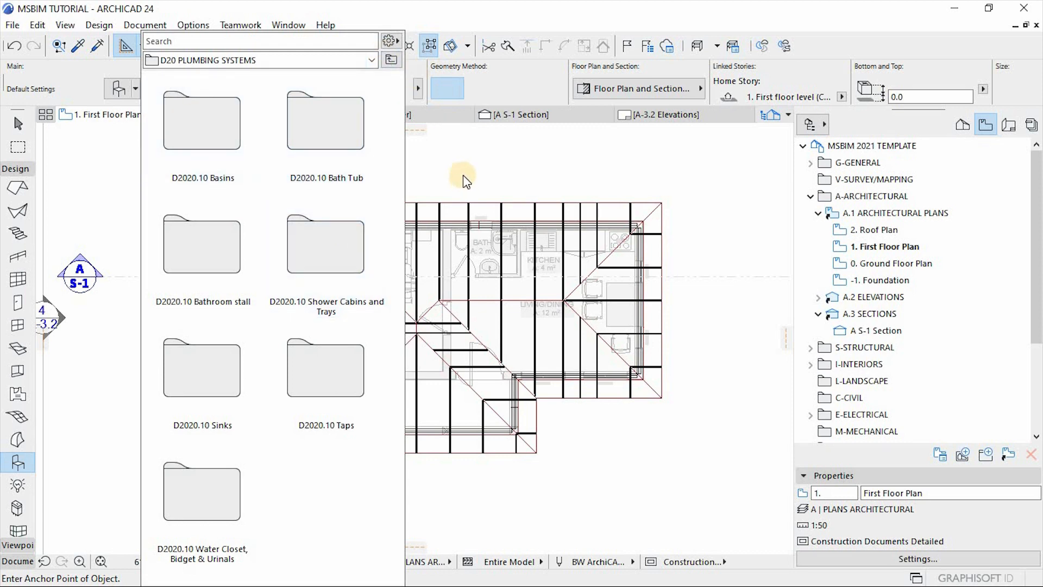
{"action": "left_click", "coordinate": [47, 104]}
{"action": "left_click", "coordinate": [118, 89]}
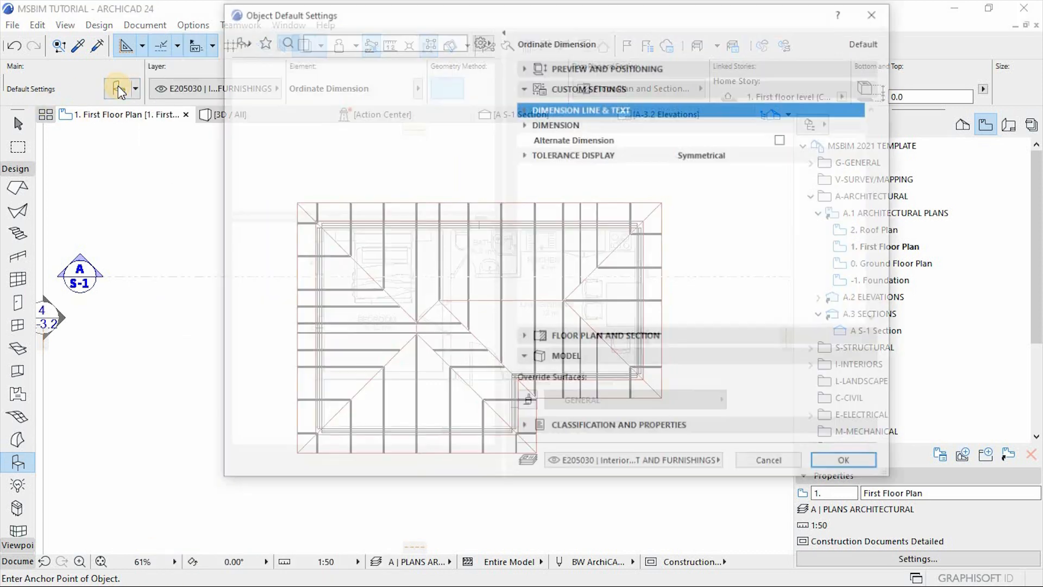
Step: Search the object library for "PURL", select Purlin 24 and show its library folder
{"action": "left_click", "coordinate": [383, 39]}
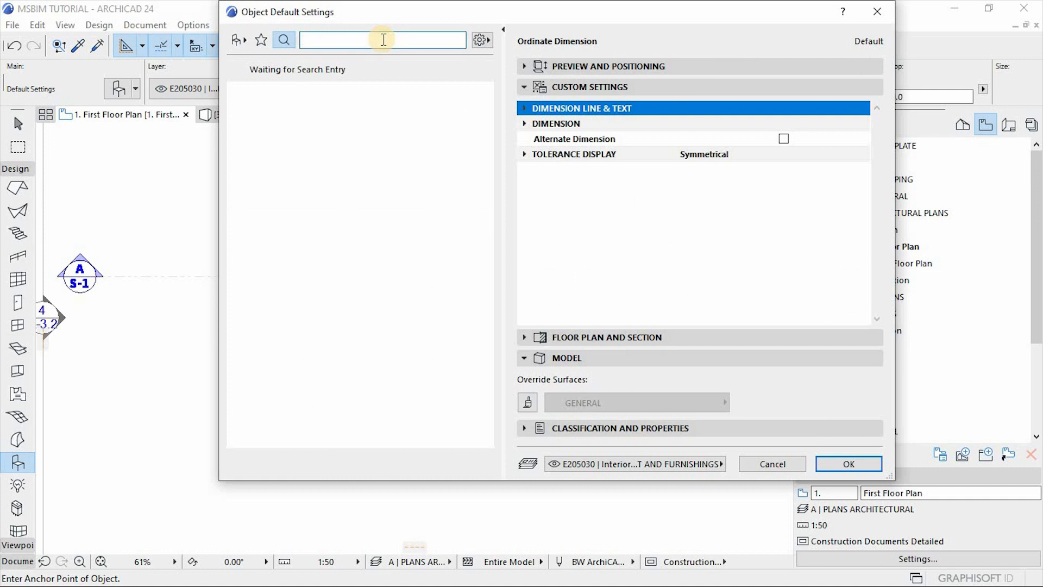
{"action": "type", "text": "PU"}
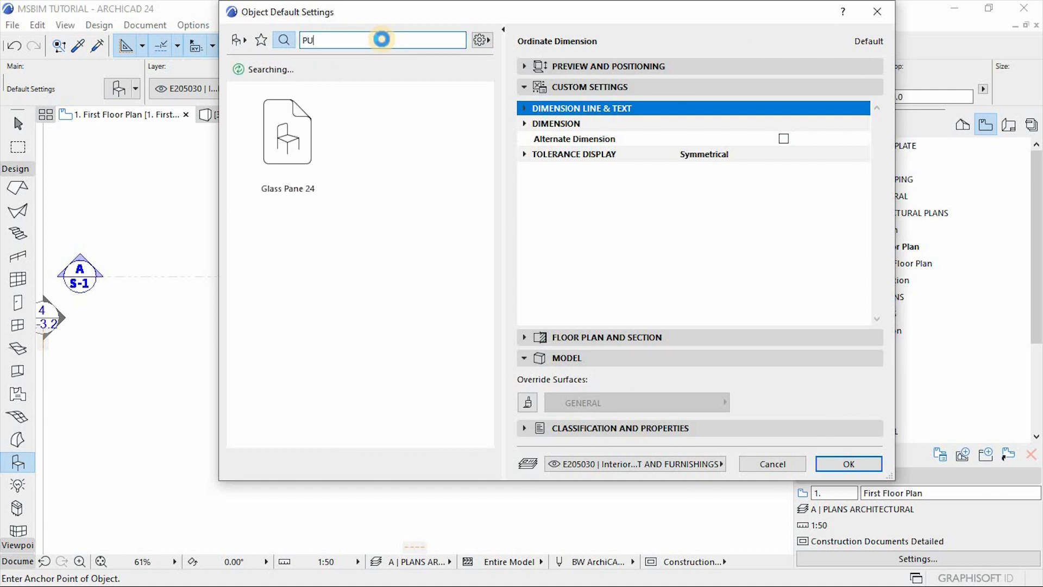
{"action": "type", "text": "R"}
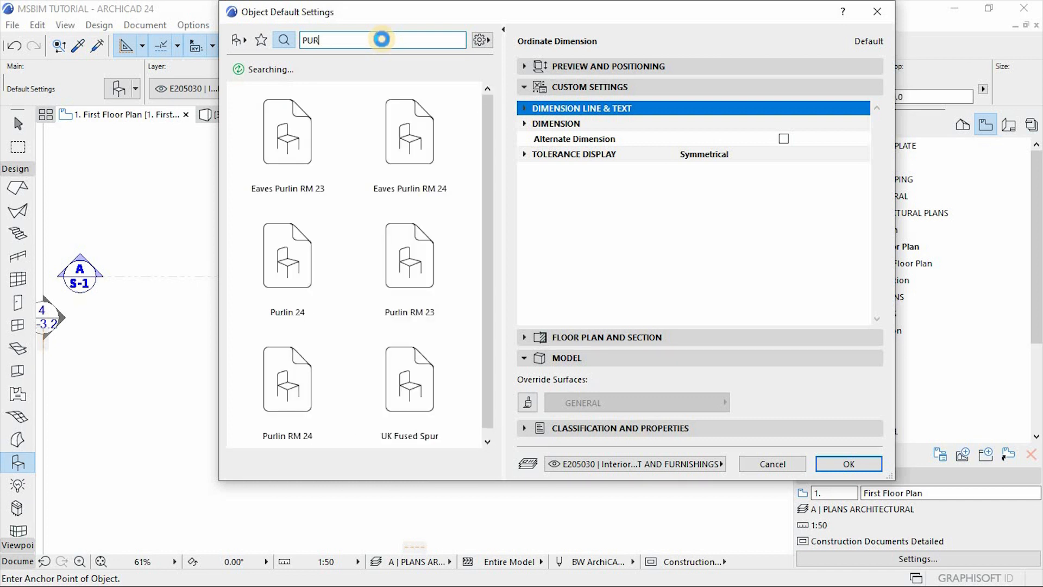
{"action": "type", "text": "L"}
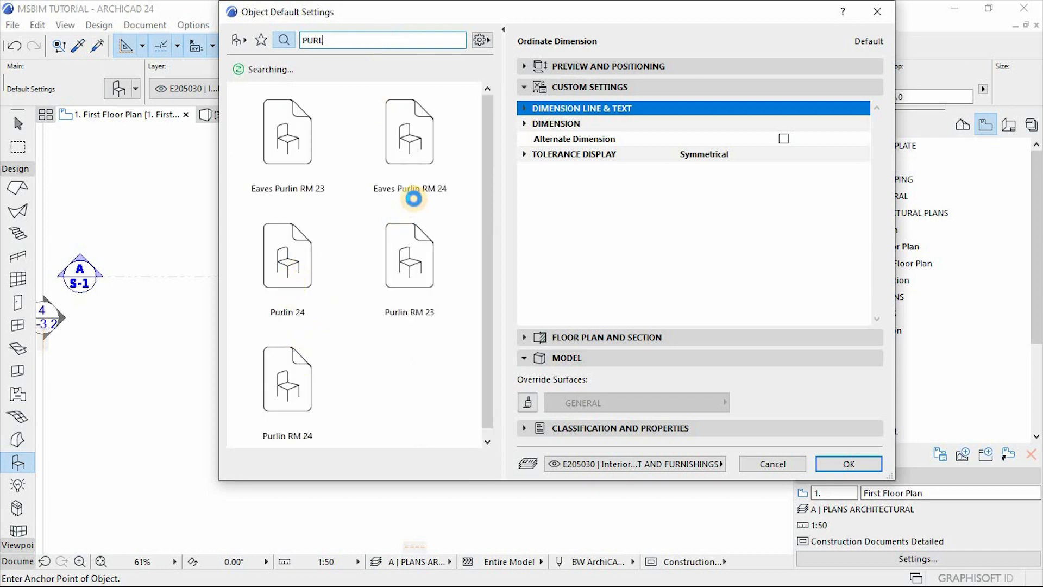
{"action": "left_click", "coordinate": [289, 260]}
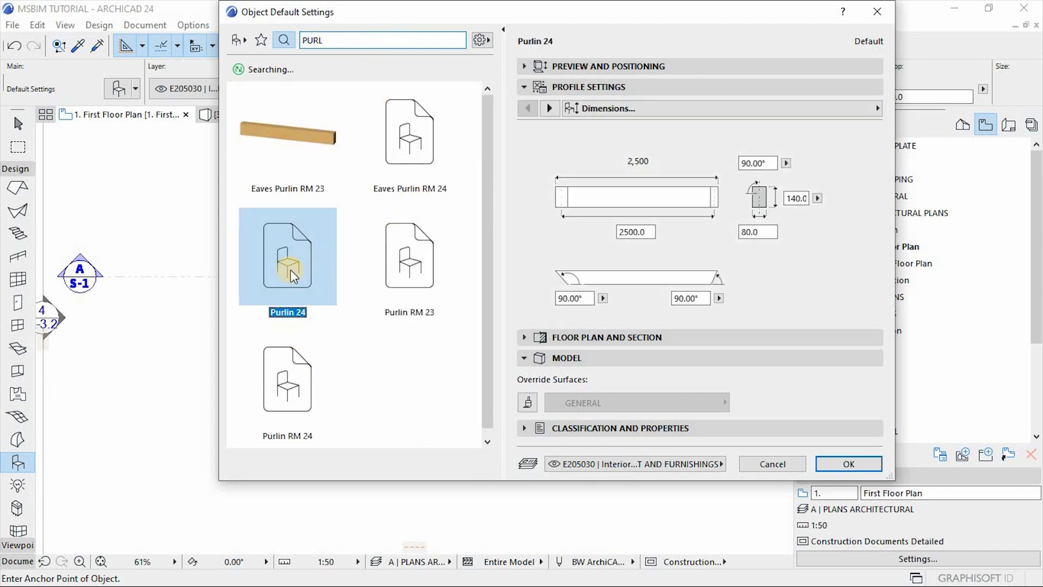
{"action": "left_click", "coordinate": [237, 40]}
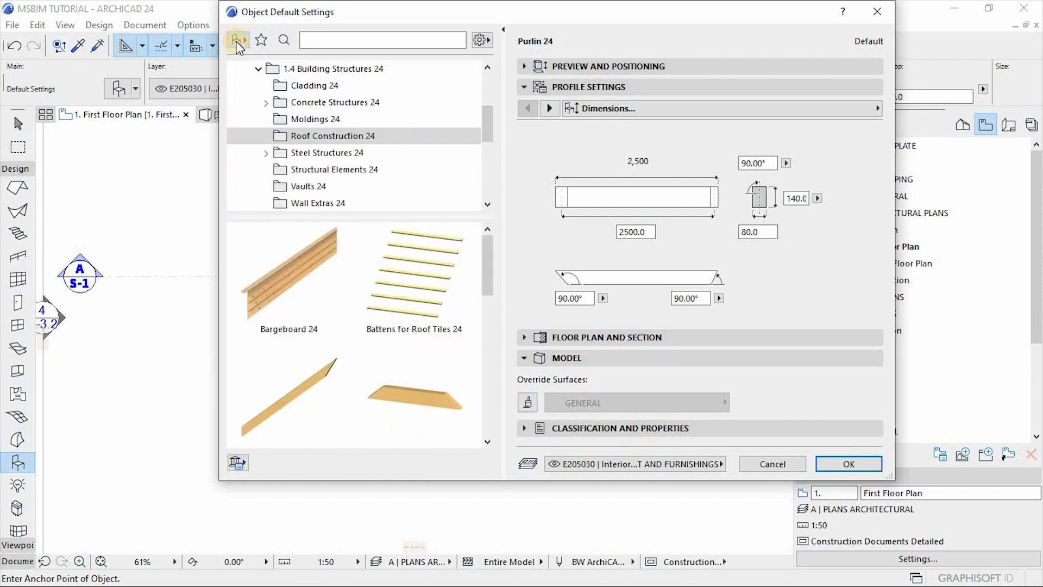
Step: Choose Battens for Roof Tiles 24 and set a 19° slope with a 38 × 38 mm batten section
{"action": "left_click", "coordinate": [429, 296]}
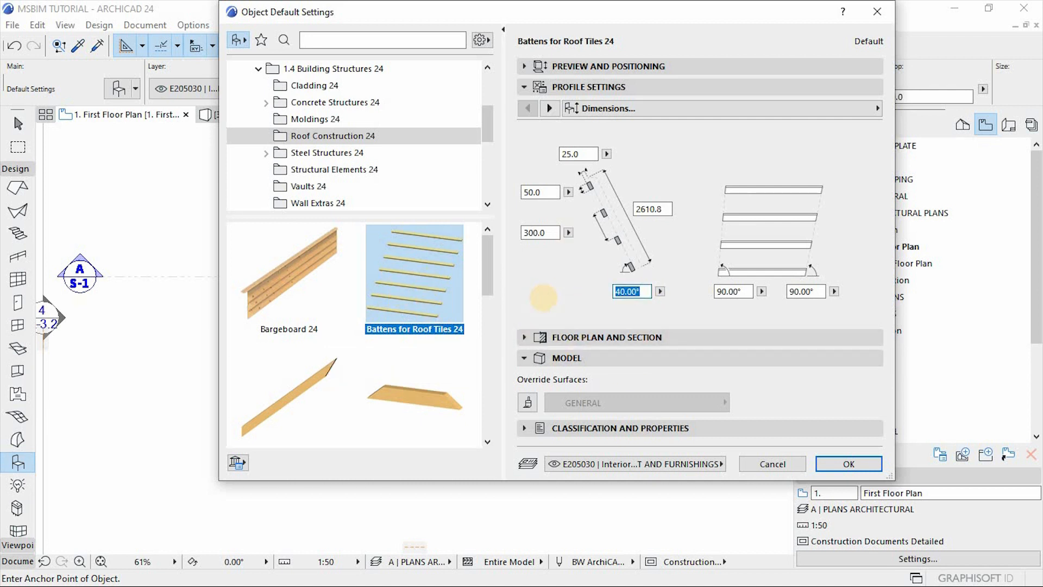
{"action": "type", "text": "19"}
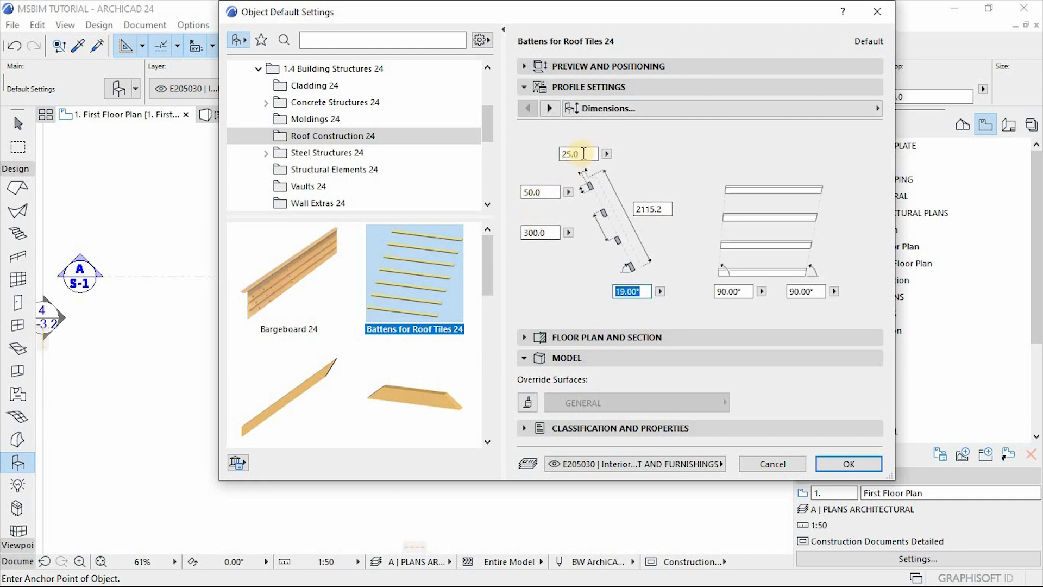
{"action": "type", "text": "38"}
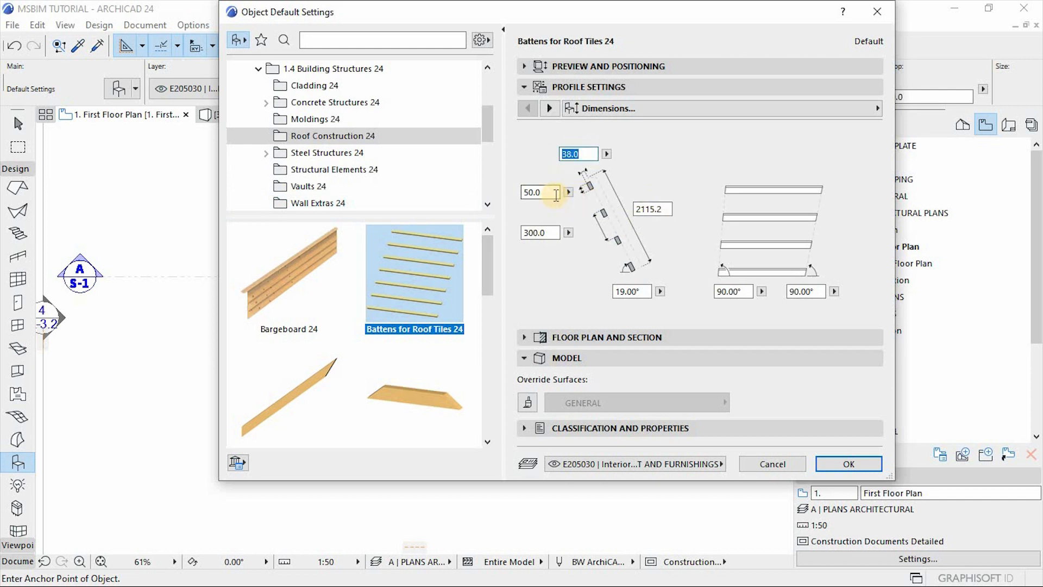
{"action": "left_click", "coordinate": [523, 193]}
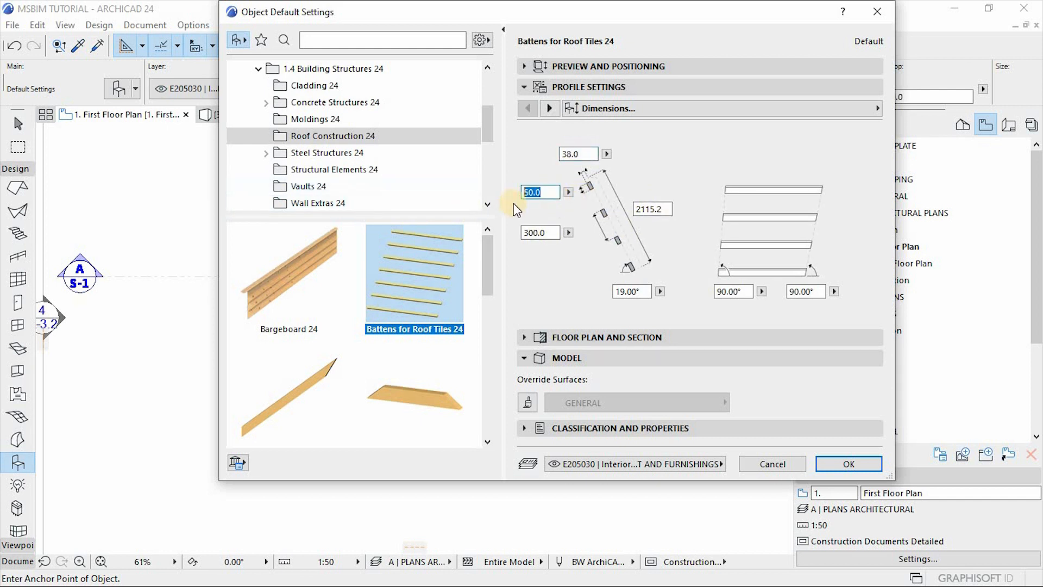
{"action": "type", "text": "38"}
Step: Assign the battens to the layer B3010 | Roof purlins.B SUPERSTRUCTURE and accept the default settings
{"action": "left_click", "coordinate": [627, 465]}
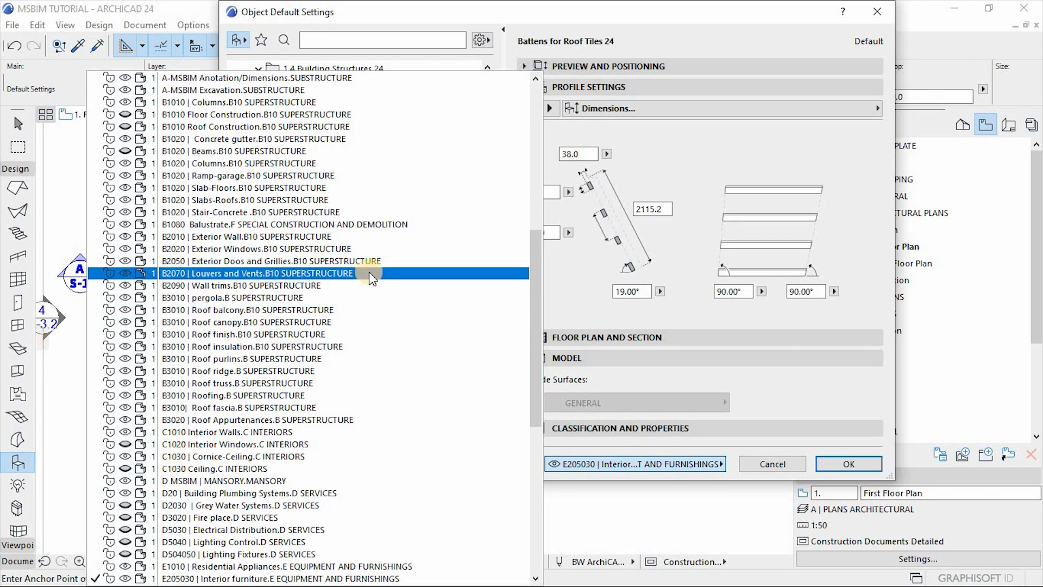
{"action": "left_click", "coordinate": [330, 360]}
{"action": "left_click", "coordinate": [832, 460]}
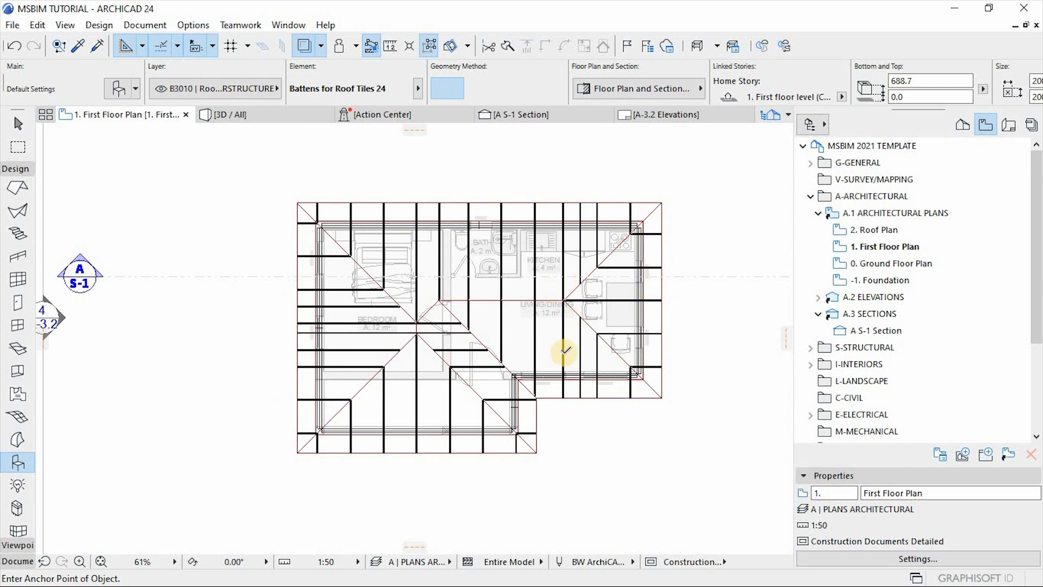
Step: Place the battens object at the roof's lower-left corner and rotate it 90° clockwise so the battens run parallel to the lower eave
{"action": "left_click", "coordinate": [299, 452]}
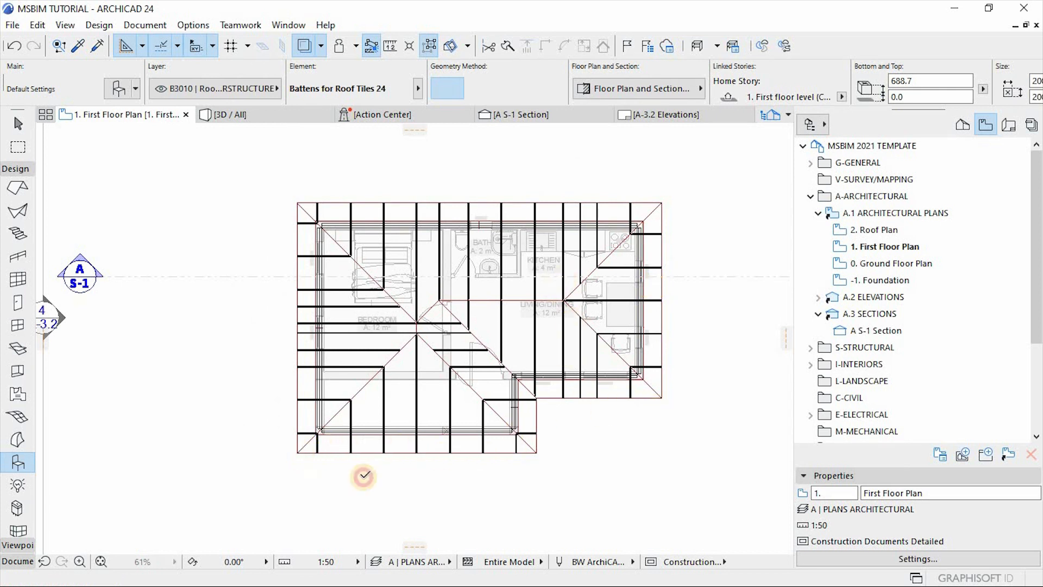
{"action": "left_click", "coordinate": [258, 419]}
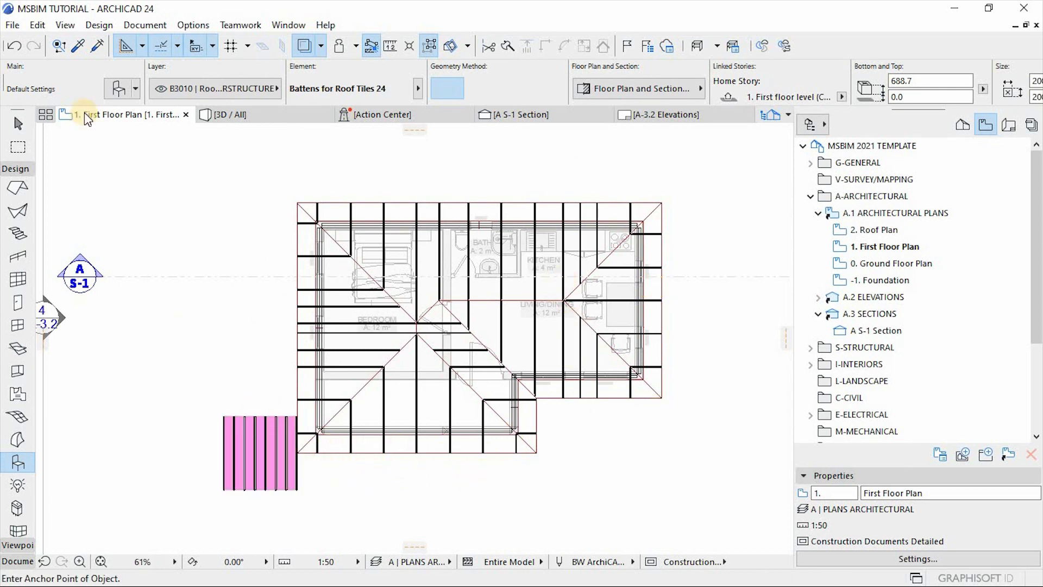
{"action": "left_click", "coordinate": [18, 123]}
{"action": "left_click", "coordinate": [262, 485]}
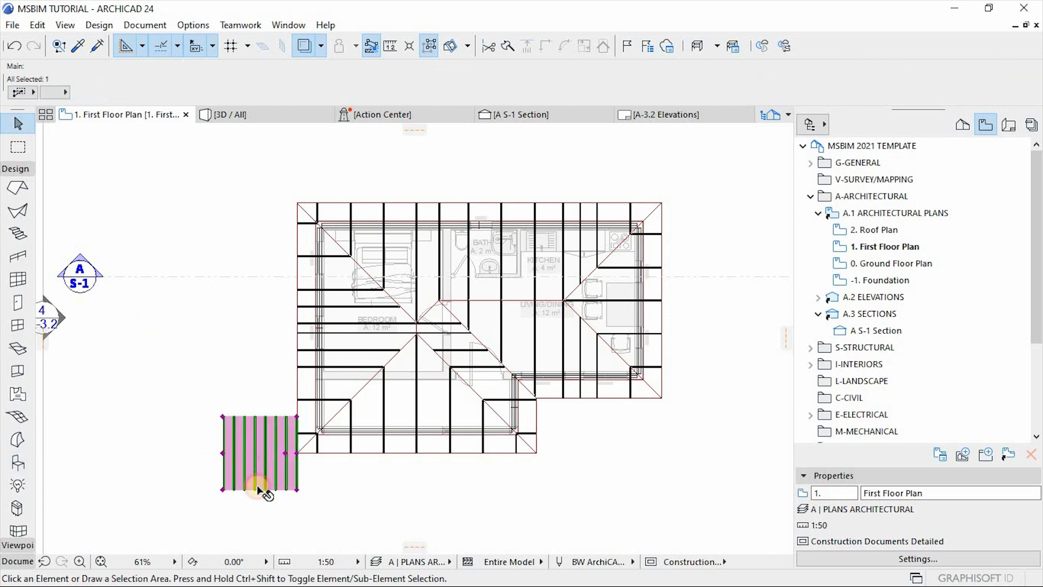
{"action": "left_click", "coordinate": [298, 452]}
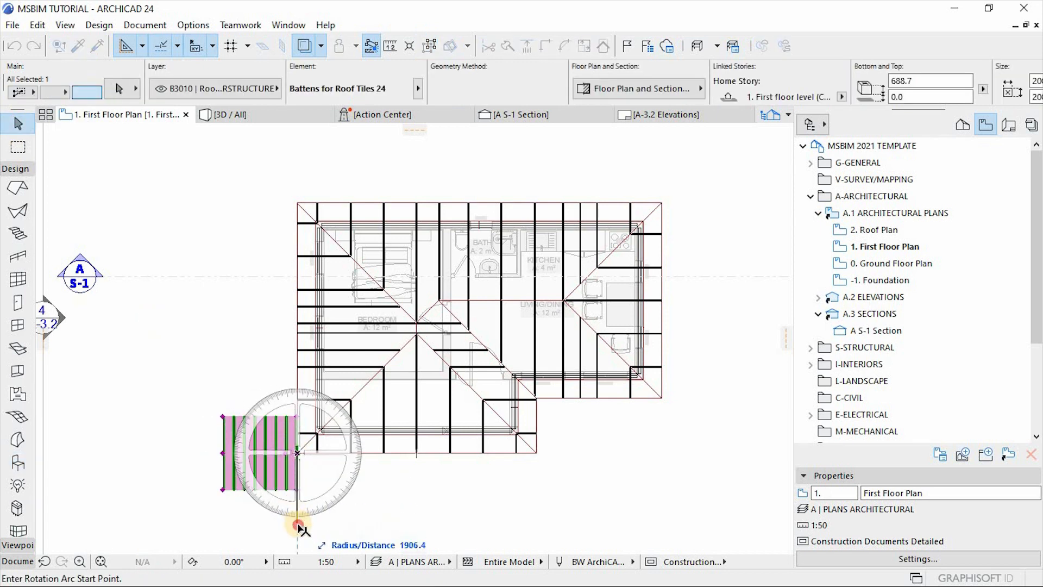
{"action": "left_click", "coordinate": [298, 525]}
{"action": "left_click", "coordinate": [134, 452]}
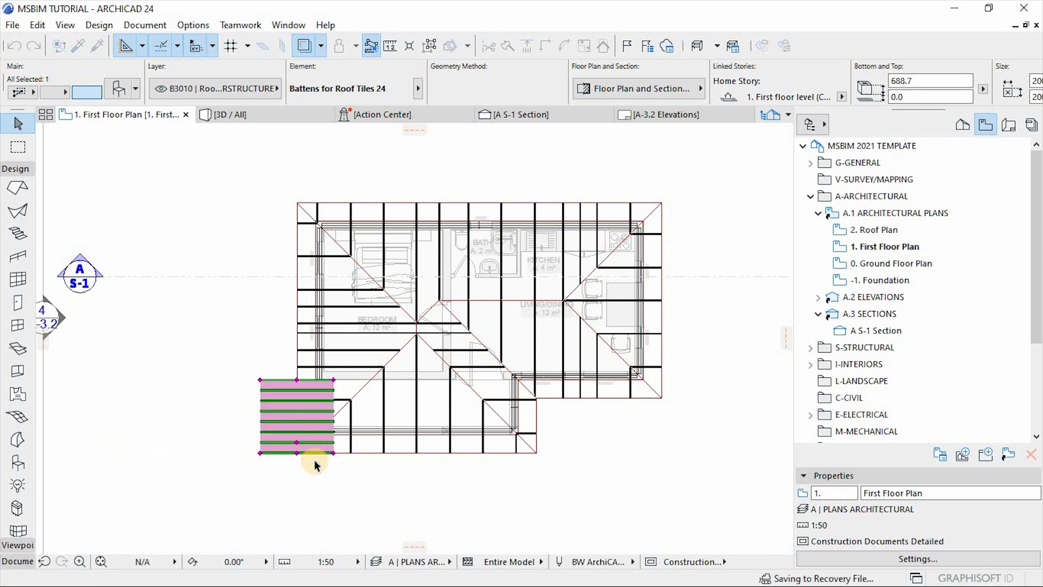
Step: Move the battens to the lower eave's right corner and stretch them to its left corner, covering the full eave length
{"action": "left_click", "coordinate": [334, 453]}
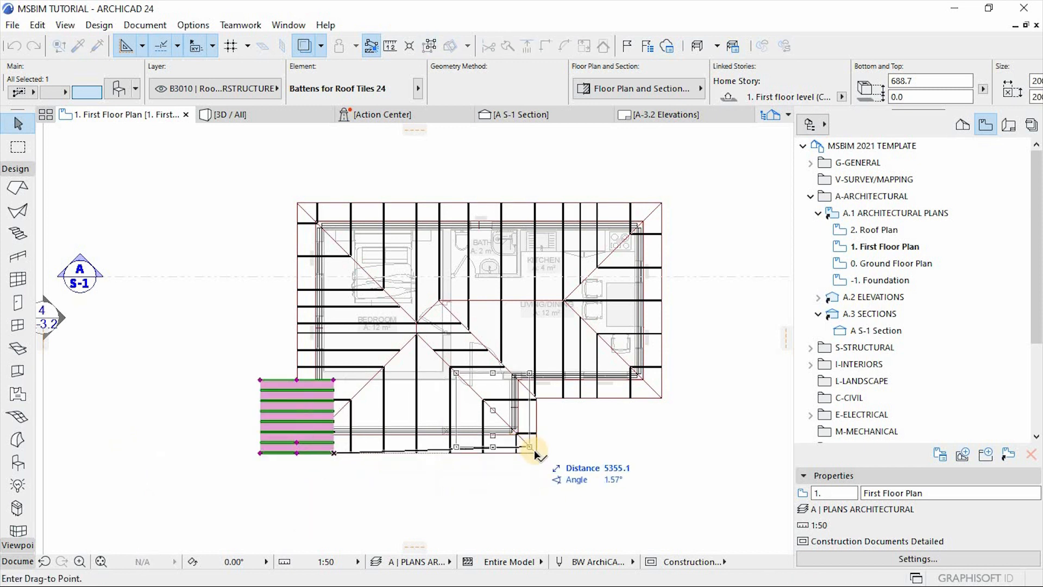
{"action": "left_click", "coordinate": [463, 453]}
{"action": "left_click", "coordinate": [463, 453]}
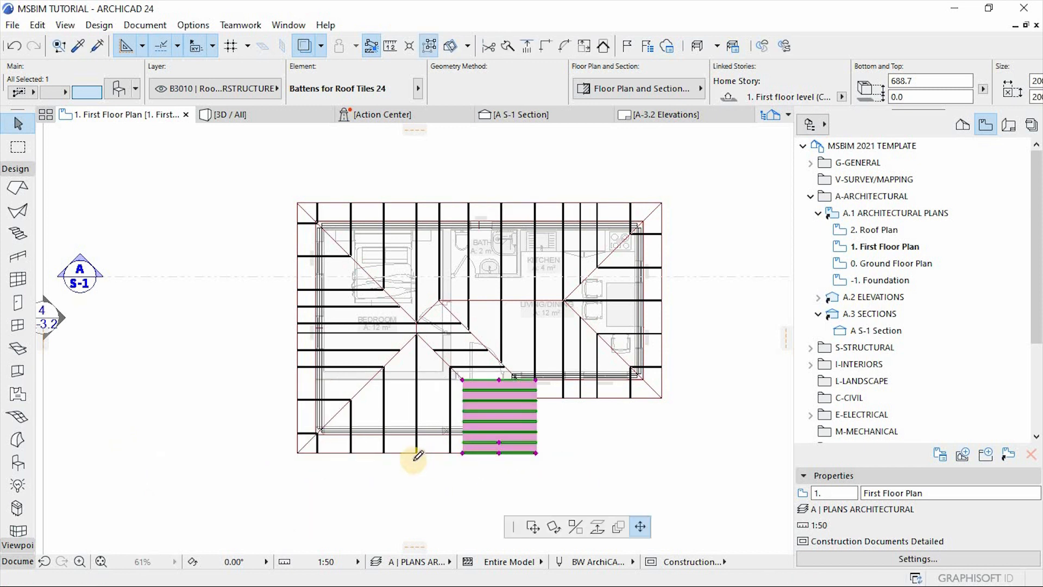
{"action": "left_click", "coordinate": [299, 452]}
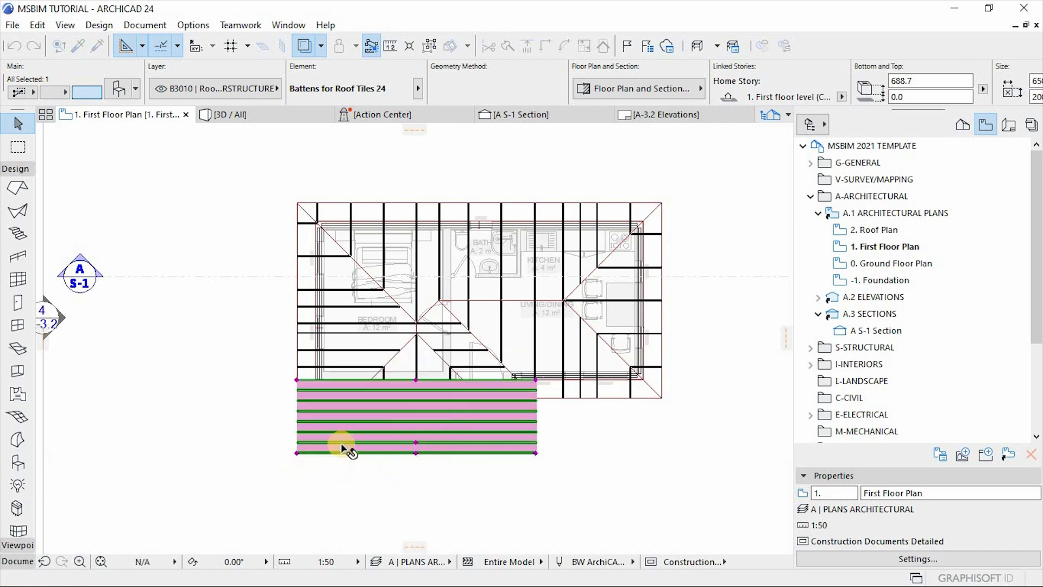
Step: Angle both ends of the battens along the two hip lines of the lower roof slope
{"action": "scroll", "coordinate": [340, 442], "scroll_direction": "up", "scroll_amount": 4}
{"action": "left_click", "coordinate": [250, 308]}
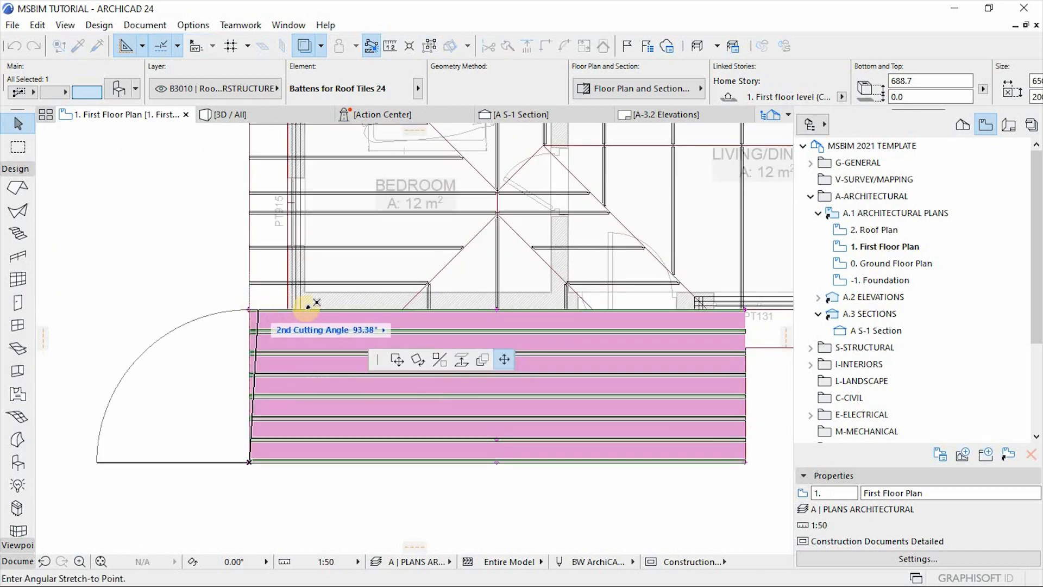
{"action": "left_click", "coordinate": [400, 298]}
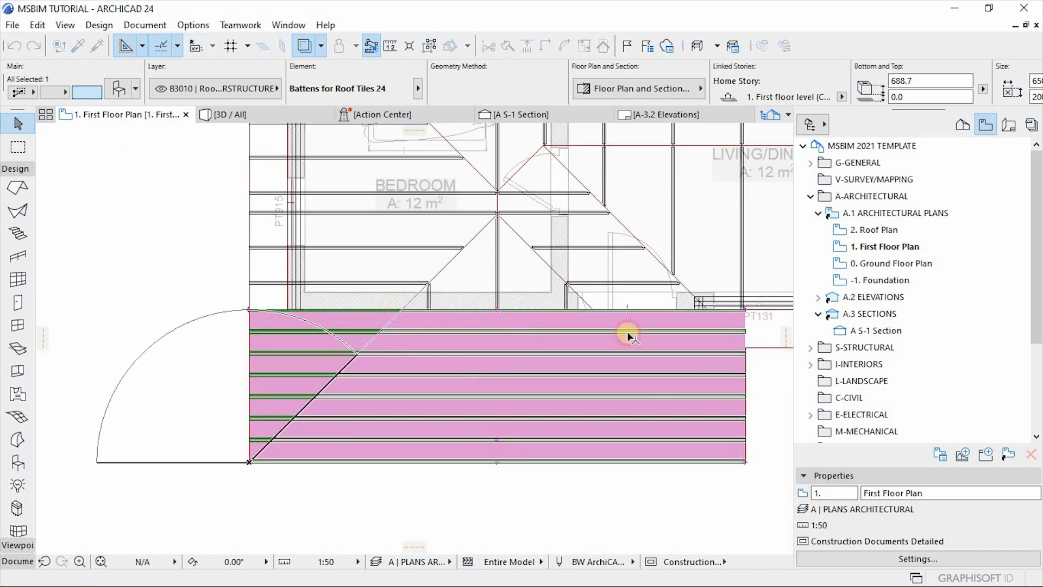
{"action": "left_click", "coordinate": [743, 311]}
{"action": "left_click", "coordinate": [593, 309]}
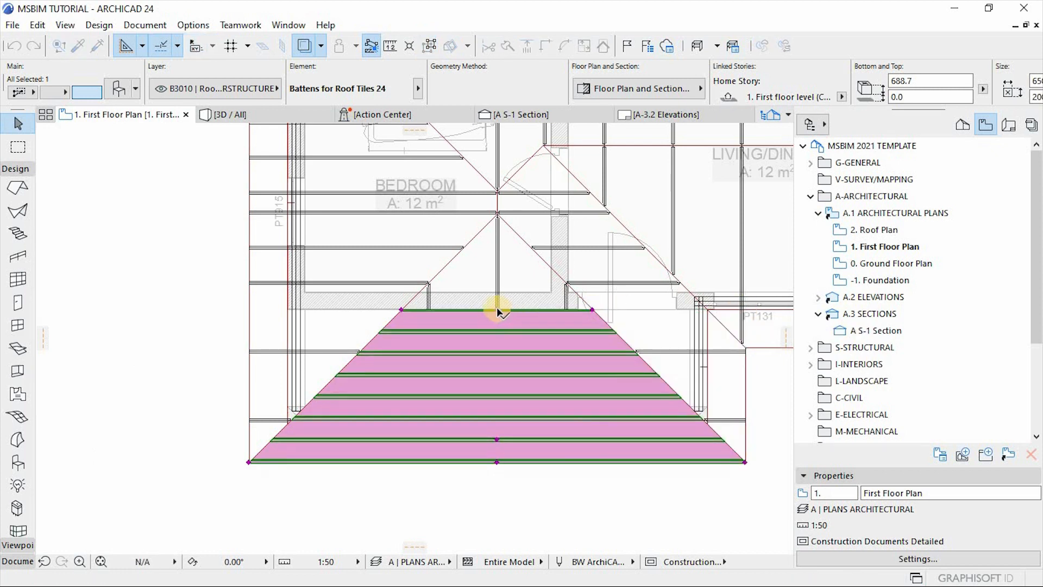
Step: Stretch the battens up the slope to the point where the two hips meet
{"action": "left_click", "coordinate": [496, 309]}
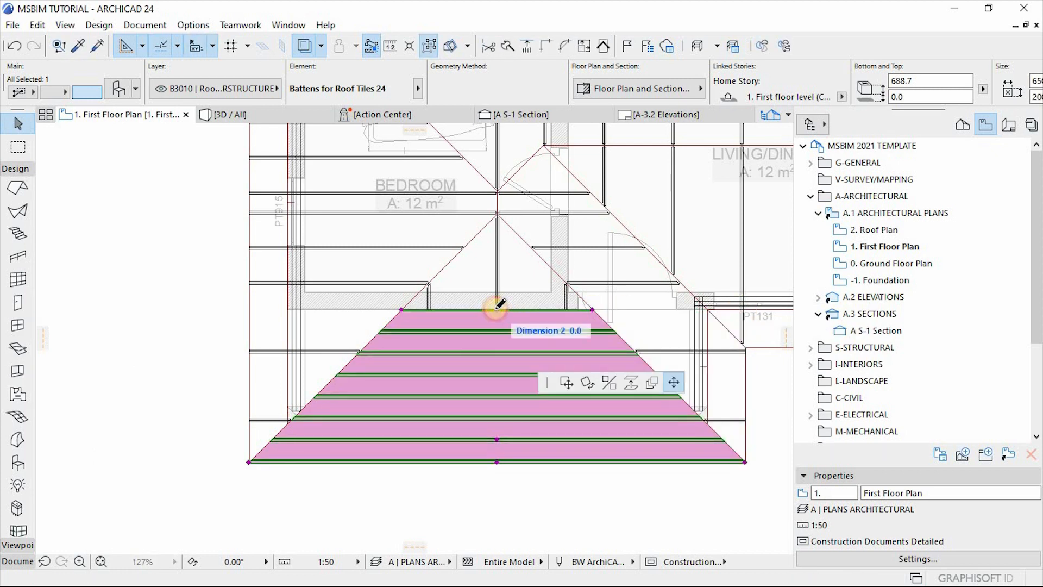
{"action": "left_click", "coordinate": [495, 219]}
{"action": "scroll", "coordinate": [464, 282], "scroll_direction": "down", "scroll_amount": 3}
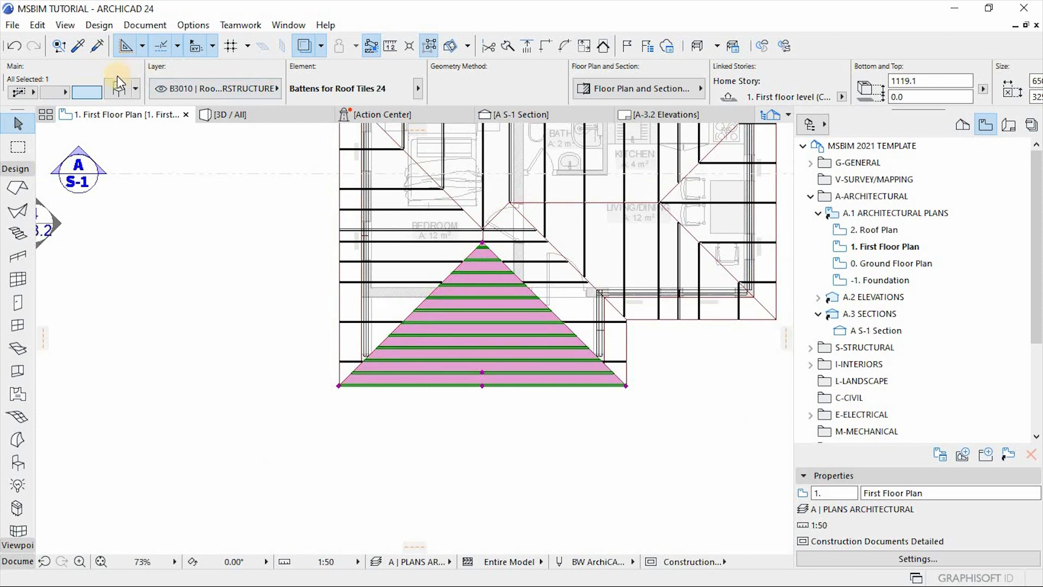
Step: Set the fill background pen of the lower slope's battens to Transparent and deselect them
{"action": "key", "text": "ctrl+t"}
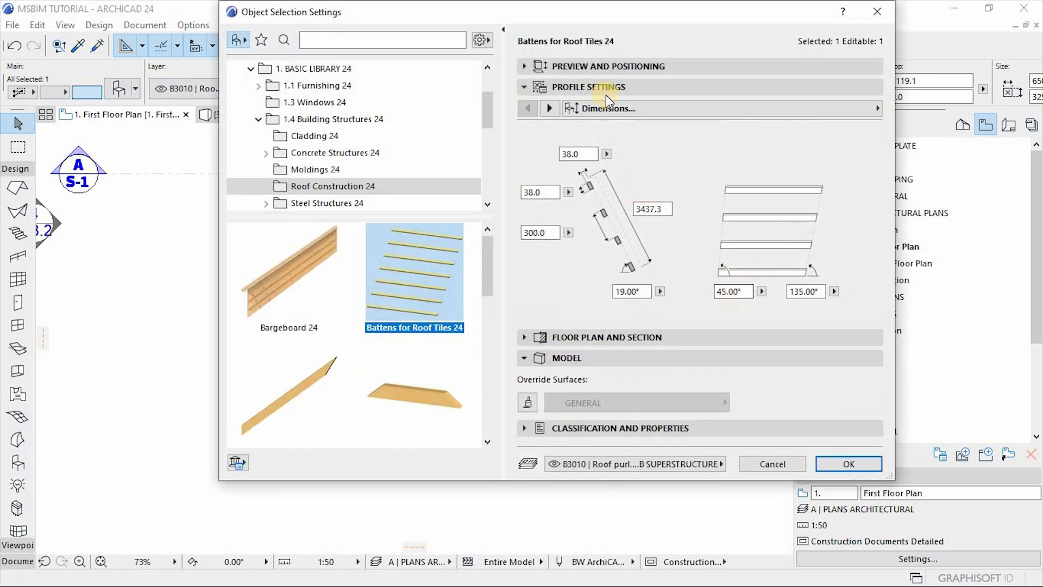
{"action": "left_click", "coordinate": [767, 111]}
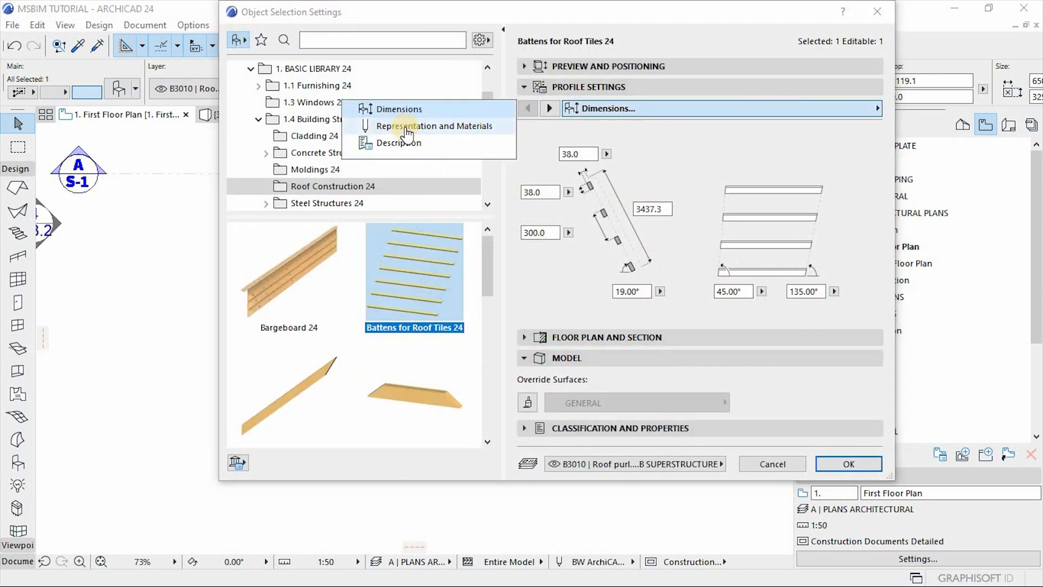
{"action": "left_click", "coordinate": [443, 128]}
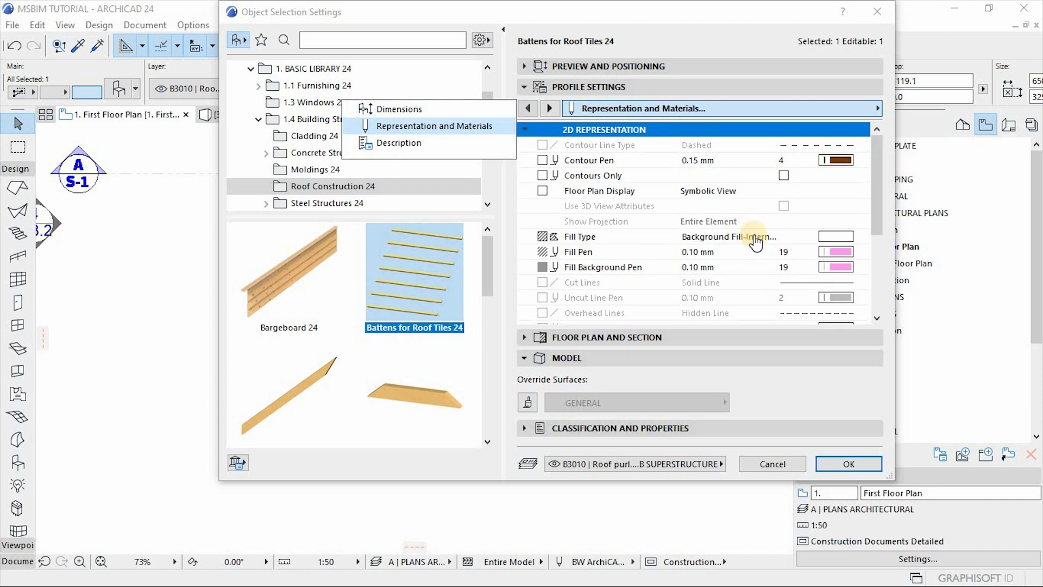
{"action": "left_click", "coordinate": [837, 267]}
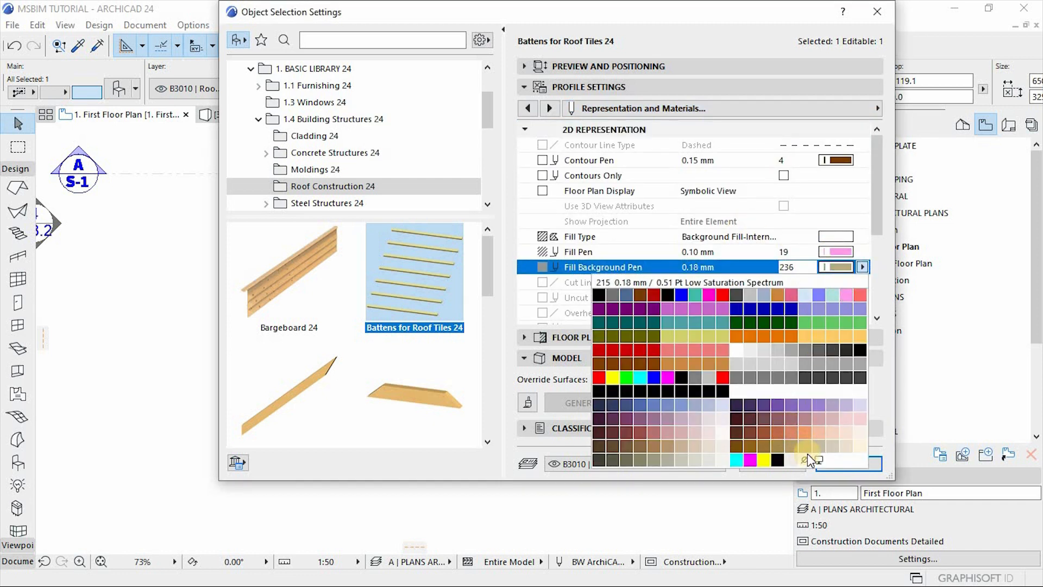
{"action": "left_click", "coordinate": [805, 460]}
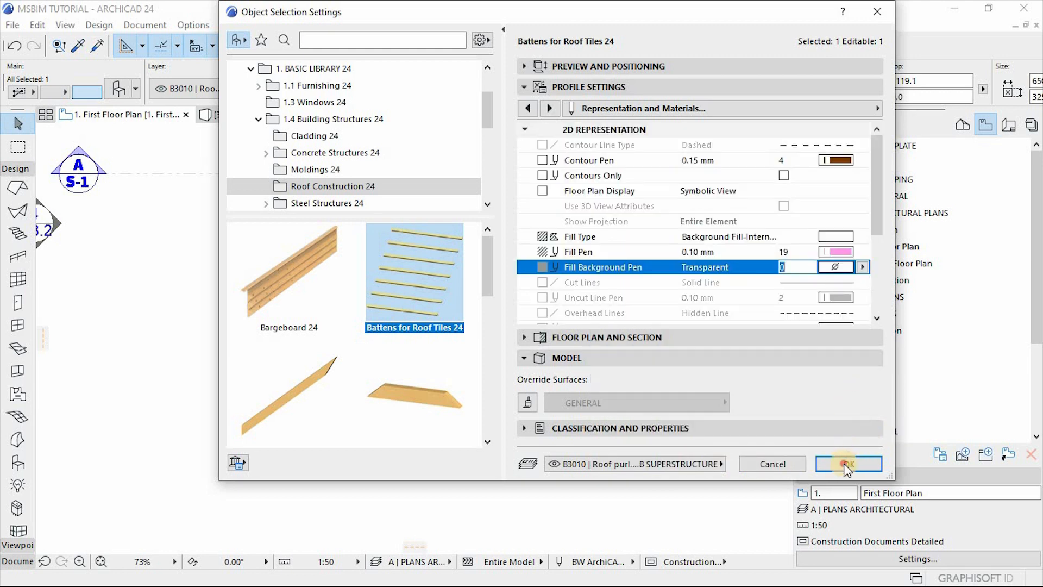
{"action": "left_click", "coordinate": [856, 464]}
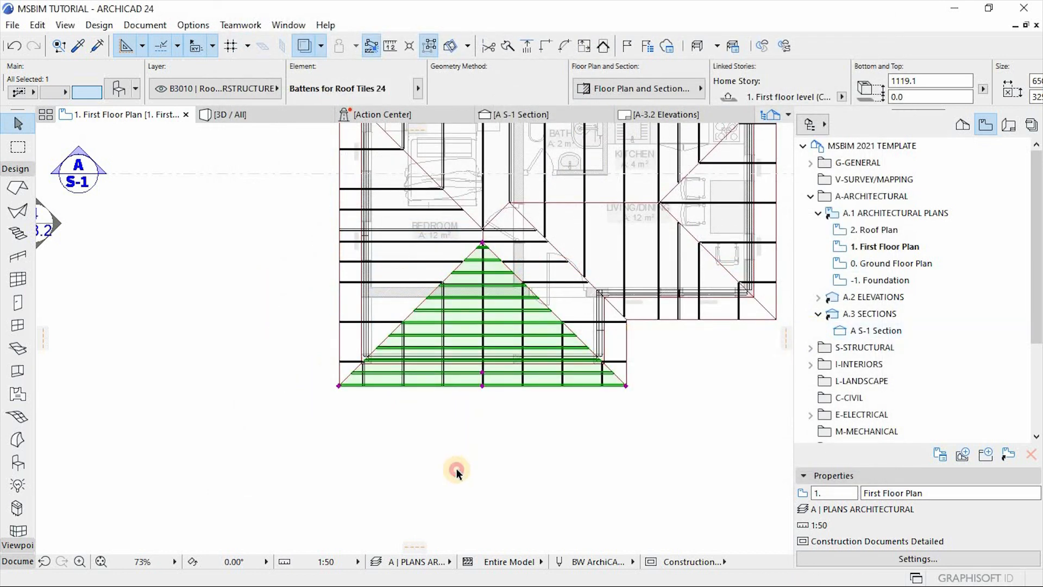
{"action": "left_click", "coordinate": [625, 363]}
{"action": "scroll", "coordinate": [627, 363], "scroll_direction": "up", "scroll_amount": 3}
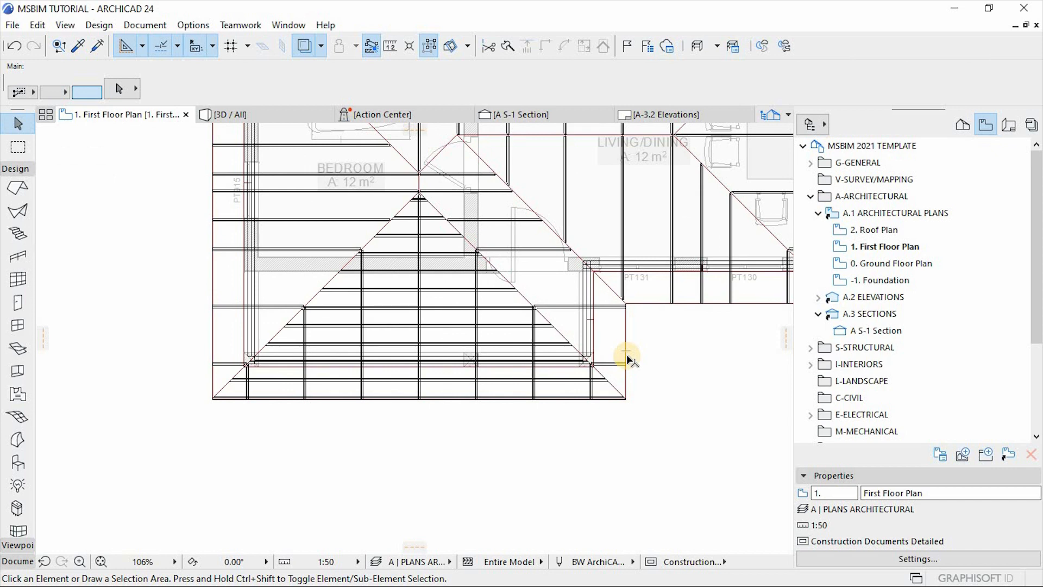
Step: Examine in 3D how the battens sit above the rafters along the eave, and return to the first floor plan
{"action": "key", "text": "F3"}
{"action": "scroll", "coordinate": [427, 392], "scroll_direction": "up", "scroll_amount": 3}
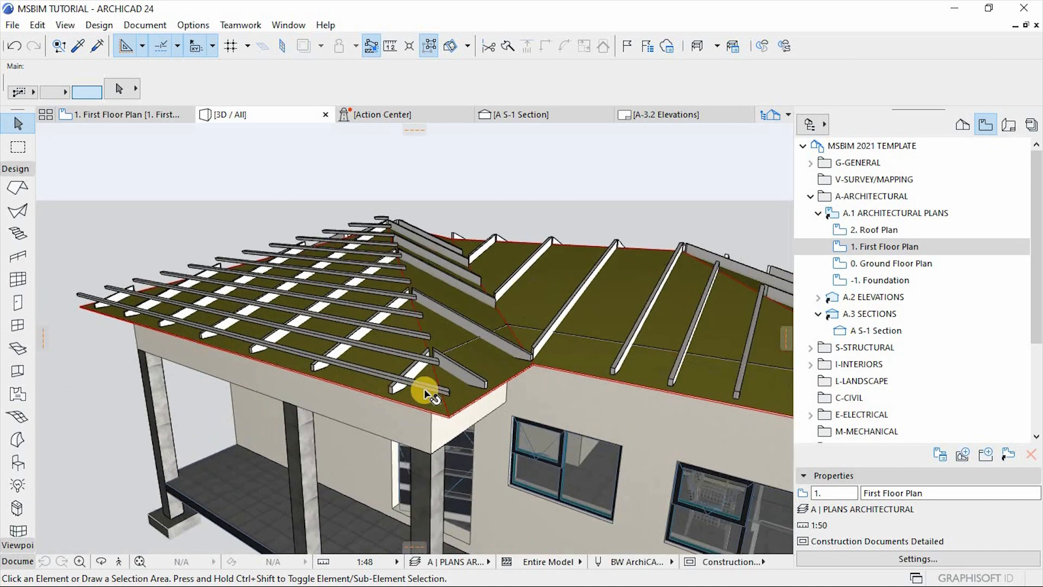
{"action": "mouse_move", "coordinate": [408, 407]}
{"action": "middle_mouse_down", "text": "shift"}
{"action": "mouse_move", "coordinate": [228, 377]}
{"action": "mouse_move", "coordinate": [284, 372]}
{"action": "mouse_move", "coordinate": [335, 347]}
{"action": "middle_mouse_up", "text": "shift"}
{"action": "middle_click_drag", "start_coordinate": [579, 354], "coordinate": [385, 347], "text": "shift"}
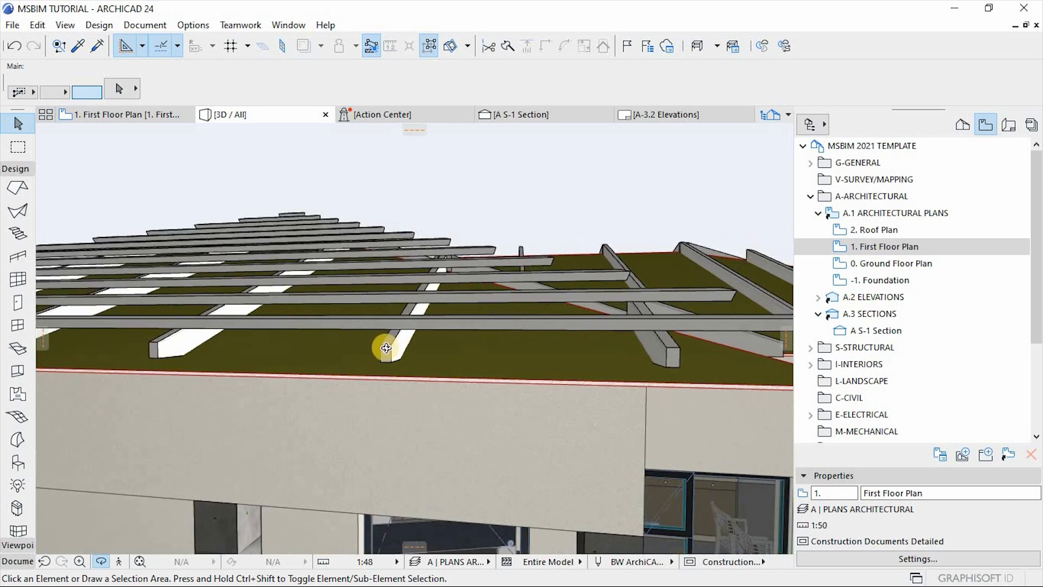
{"action": "mouse_move", "coordinate": [614, 367]}
{"action": "middle_mouse_down", "text": "shift"}
{"action": "mouse_move", "coordinate": [564, 378]}
{"action": "mouse_move", "coordinate": [592, 331]}
{"action": "mouse_move", "coordinate": [567, 395]}
{"action": "middle_mouse_up", "text": "shift"}
{"action": "scroll", "coordinate": [565, 353], "scroll_direction": "down", "scroll_amount": 8}
{"action": "key", "text": "F2"}
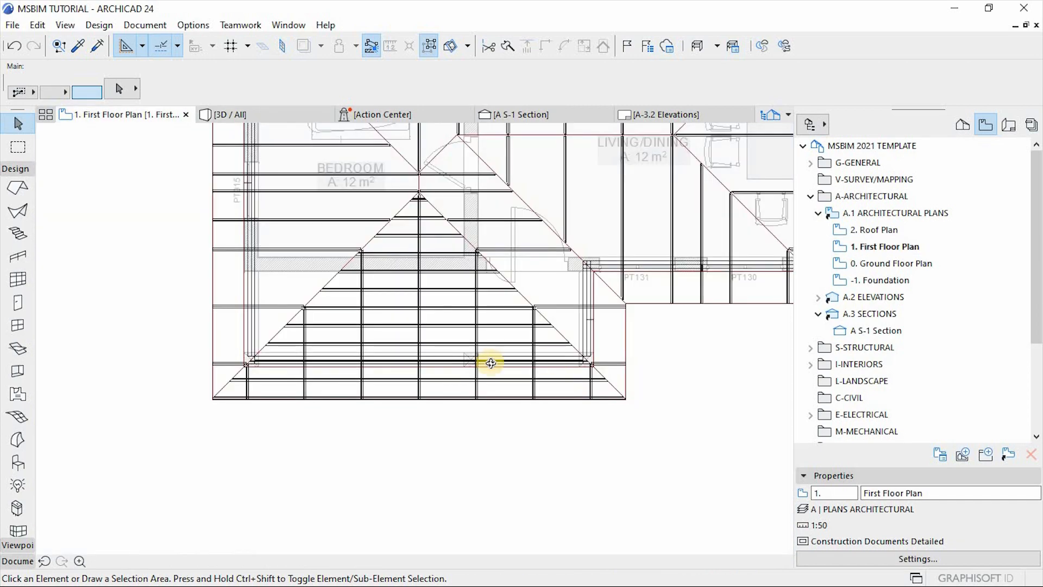
Step: Open the West Elevation from its marker on the plan in a new tab
{"action": "scroll", "coordinate": [466, 361], "scroll_direction": "down", "scroll_amount": 5}
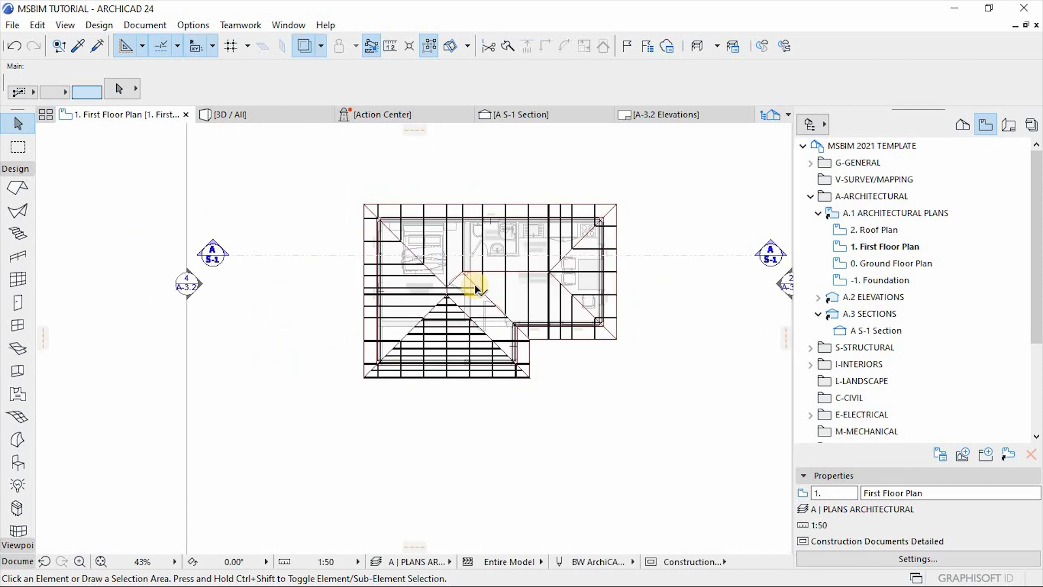
{"action": "scroll", "coordinate": [476, 288], "scroll_direction": "down", "scroll_amount": 1}
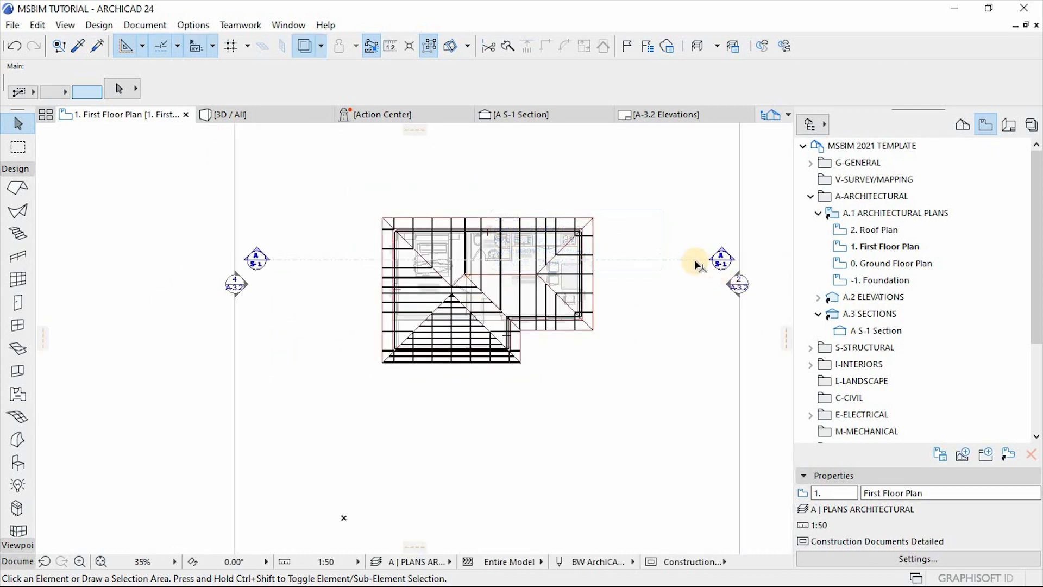
{"action": "left_click", "coordinate": [739, 284]}
{"action": "right_click", "coordinate": [509, 147]}
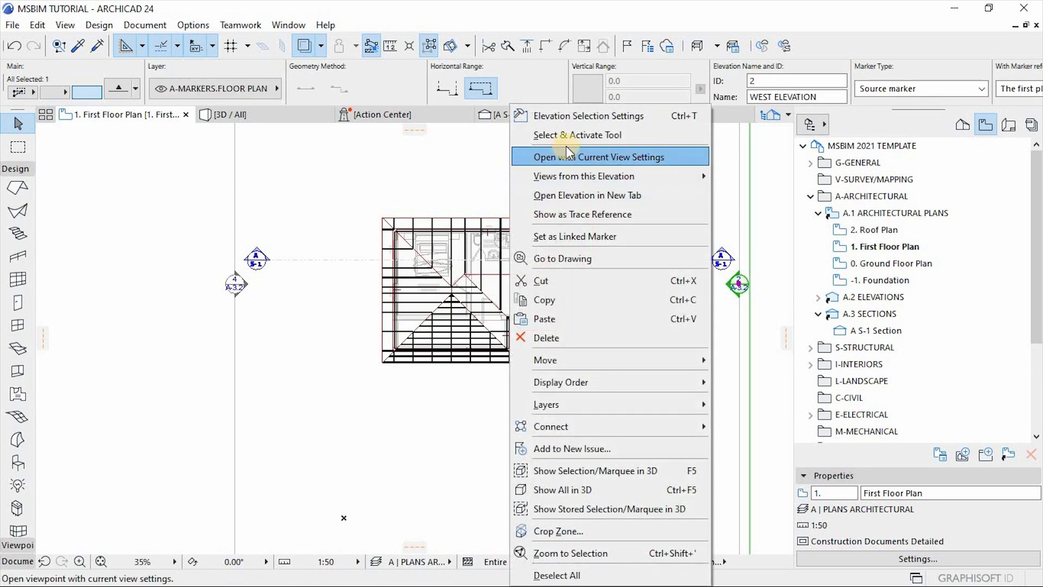
{"action": "left_click", "coordinate": [553, 194]}
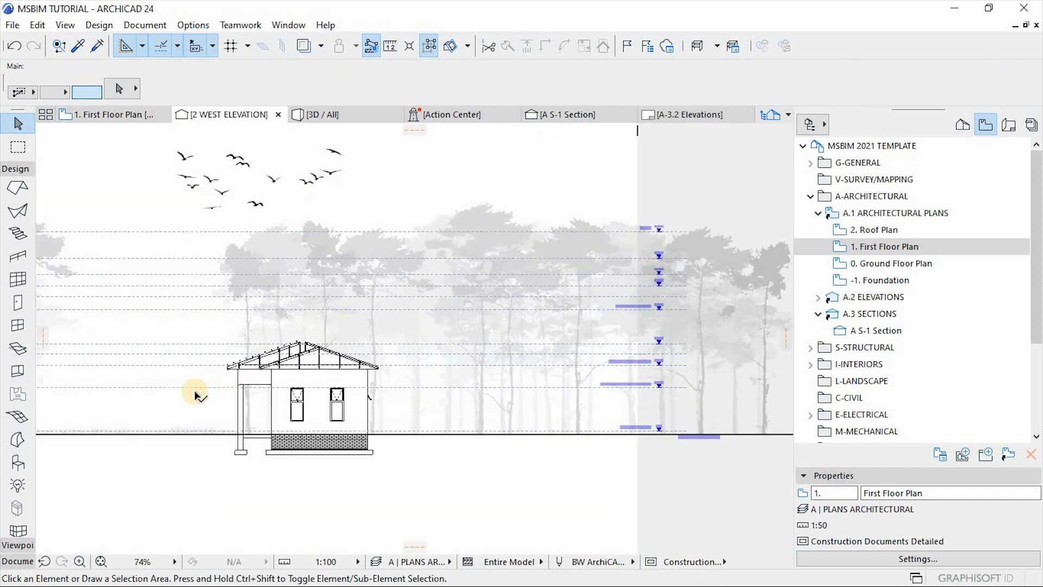
Step: Move the battens straight down in the elevation so they rest on the rafters' top edge at the eave end, and deselect them
{"action": "scroll", "coordinate": [136, 385], "scroll_direction": "up", "scroll_amount": 5}
{"action": "scroll", "coordinate": [136, 385], "scroll_direction": "up", "scroll_amount": 9}
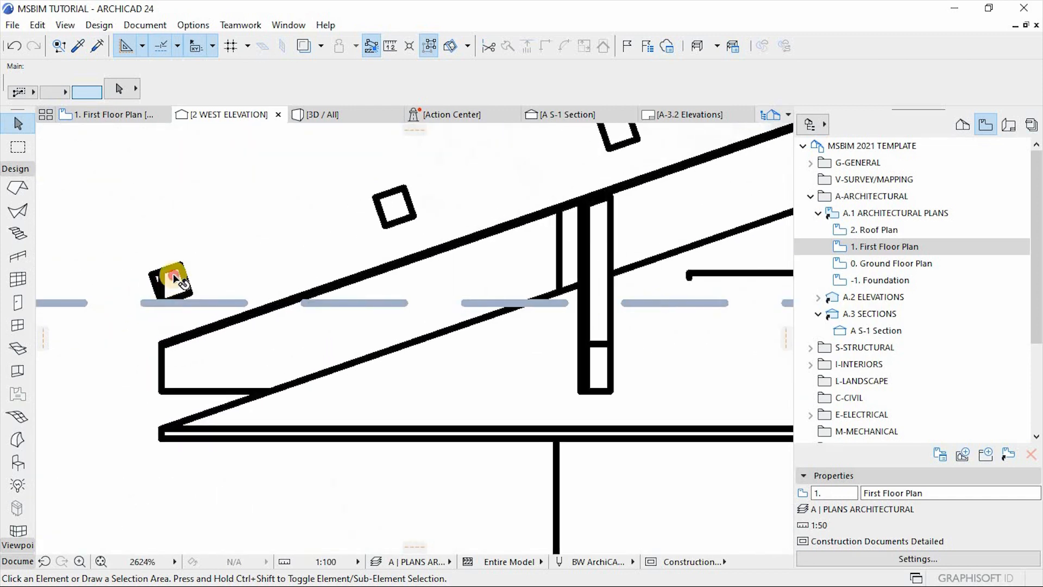
{"action": "left_click", "coordinate": [166, 293]}
{"action": "key", "text": "ctrl+d"}
{"action": "left_click", "coordinate": [162, 303]}
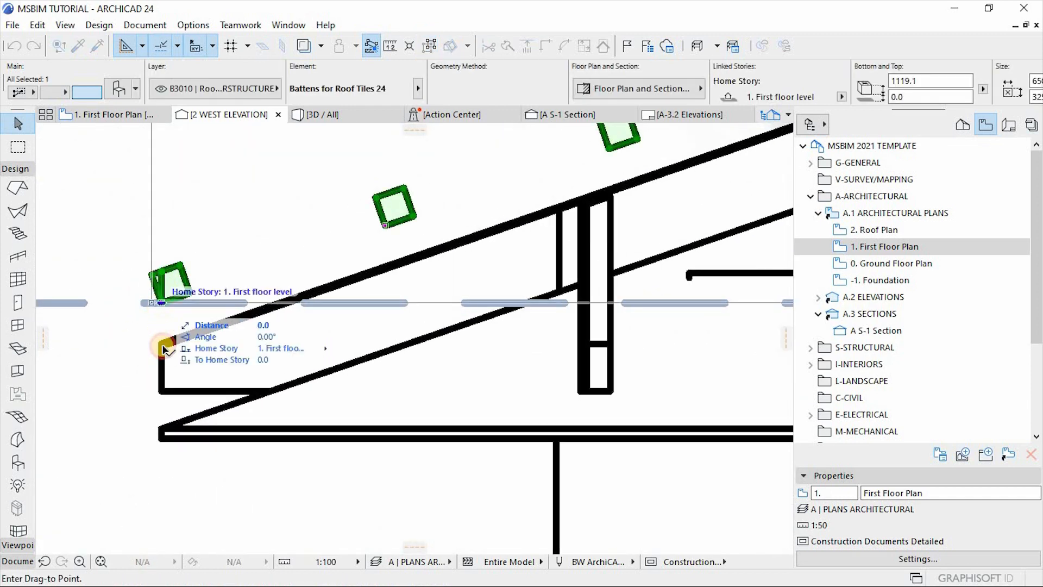
{"action": "left_click", "coordinate": [162, 343]}
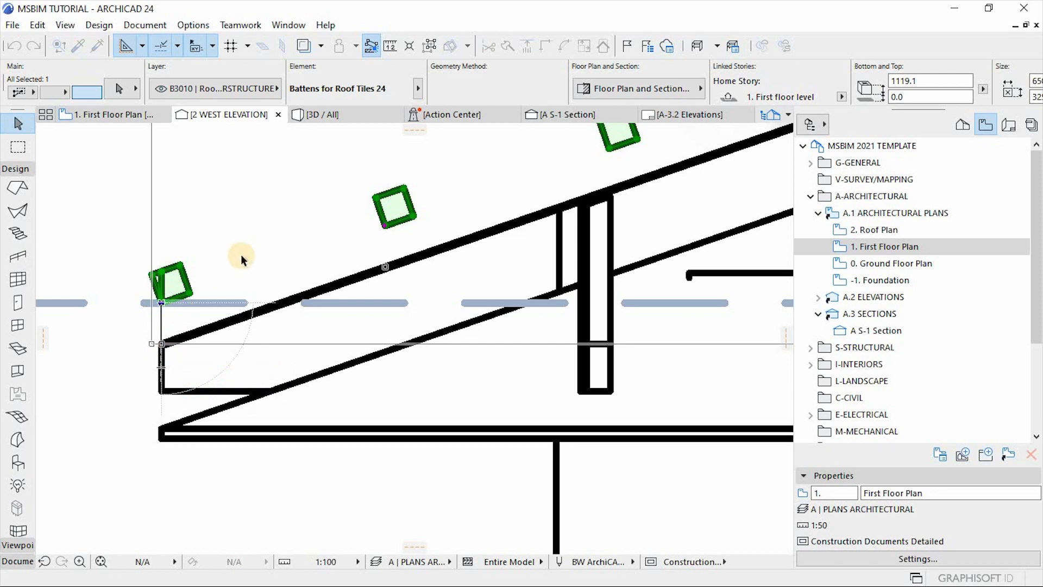
{"action": "key", "text": "Escape"}
{"action": "scroll", "coordinate": [274, 356], "scroll_direction": "down", "scroll_amount": 9}
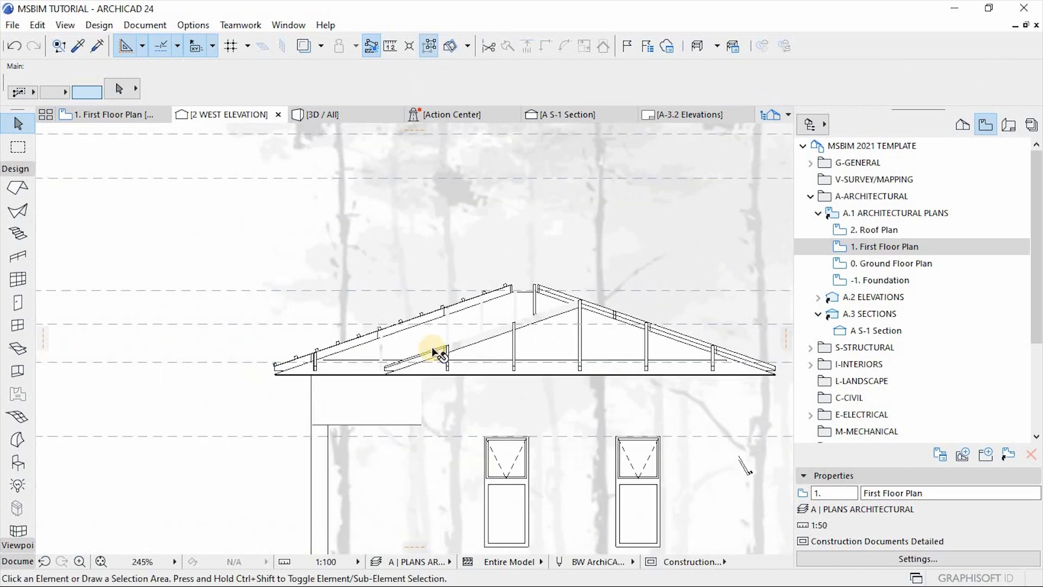
Step: Check in 3D how the lowered battens sit on the rafters, and return to the first floor plan
{"action": "key", "text": "F3"}
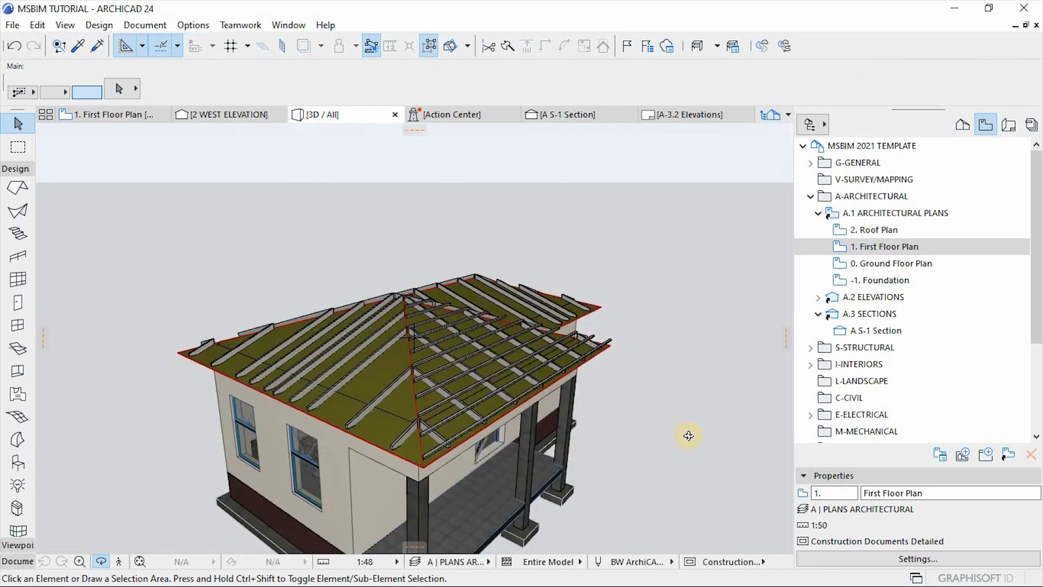
{"action": "scroll", "coordinate": [482, 379], "scroll_direction": "up", "scroll_amount": 5}
{"action": "scroll", "coordinate": [431, 373], "scroll_direction": "down", "scroll_amount": 3}
{"action": "left_click_drag", "start_coordinate": [562, 421], "coordinate": [354, 328]}
{"action": "left_click_drag", "start_coordinate": [460, 337], "coordinate": [390, 365]}
{"action": "key", "text": "F2"}
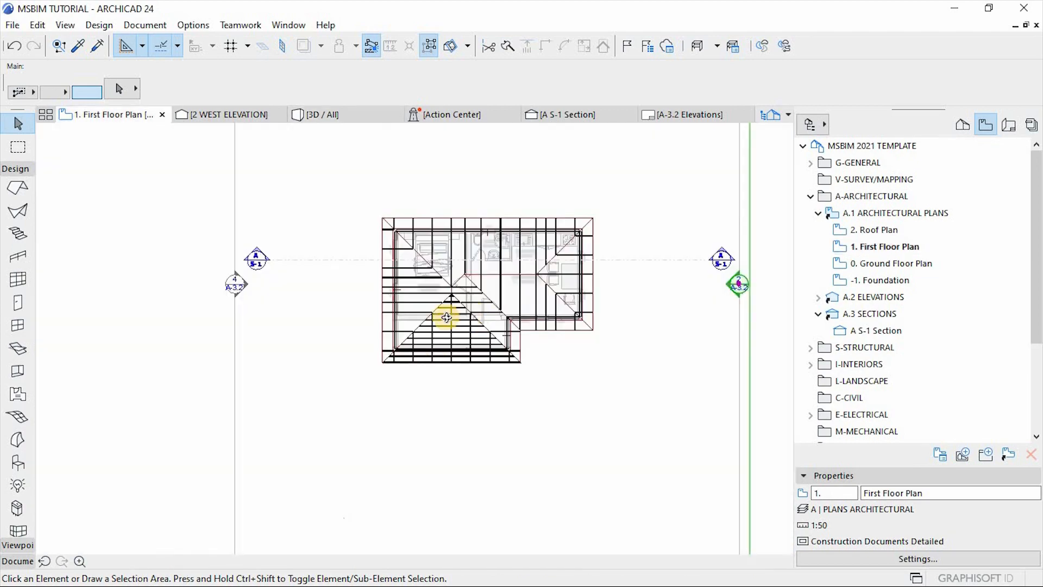
Step: Mirror a copy of the lower slope's battens about the hip line from the lower-left roof corner to the hip apex
{"action": "left_click", "coordinate": [423, 342]}
{"action": "key", "text": "ctrl+alt+m"}
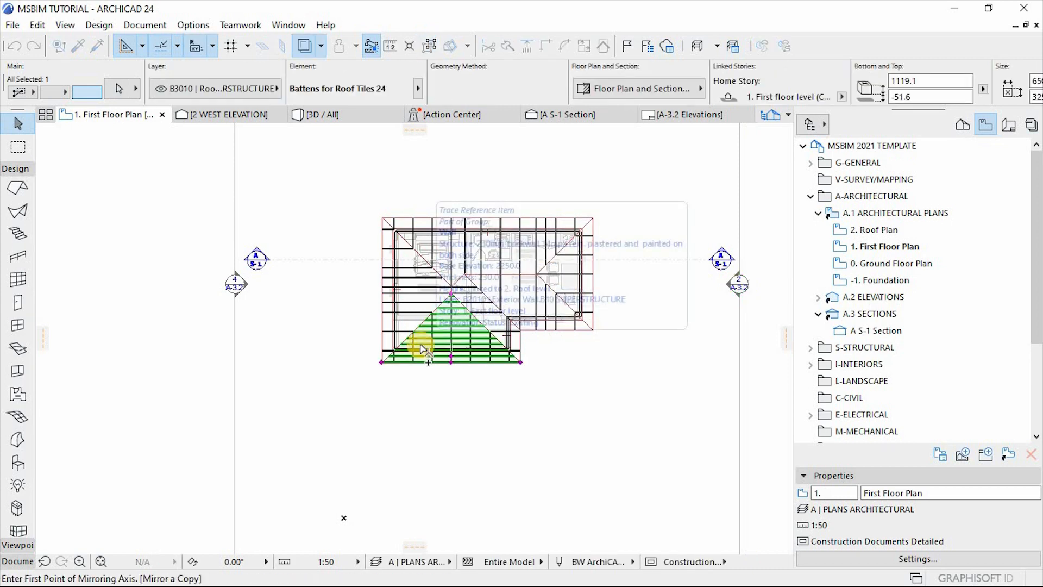
{"action": "scroll", "coordinate": [383, 362], "scroll_direction": "up", "scroll_amount": 5}
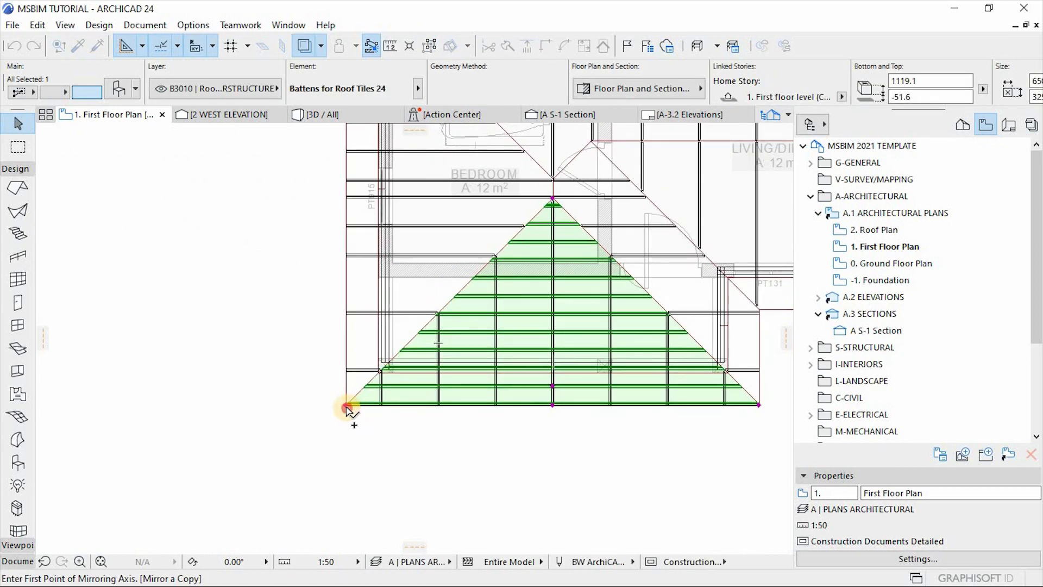
{"action": "left_click", "coordinate": [346, 406]}
{"action": "left_click", "coordinate": [552, 200]}
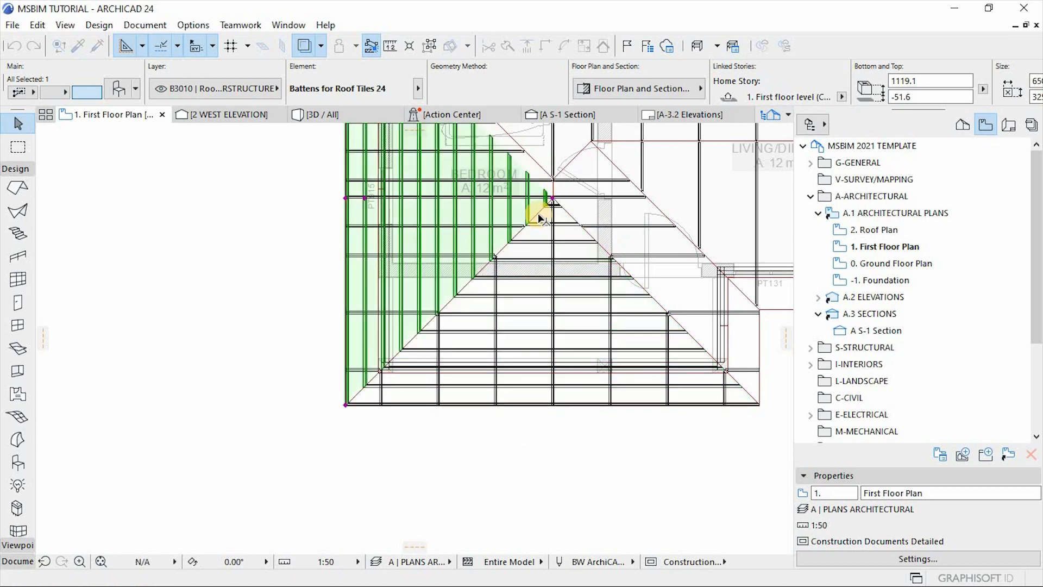
Step: Stretch the mirrored battens along the left eave up to the roof's upper-left corner
{"action": "scroll", "coordinate": [486, 391], "scroll_direction": "down", "scroll_amount": 2}
{"action": "scroll", "coordinate": [401, 137], "scroll_direction": "up", "scroll_amount": 1}
{"action": "middle_click_drag", "start_coordinate": [401, 137], "coordinate": [287, 249]}
{"action": "scroll", "coordinate": [287, 249], "scroll_direction": "up", "scroll_amount": 6}
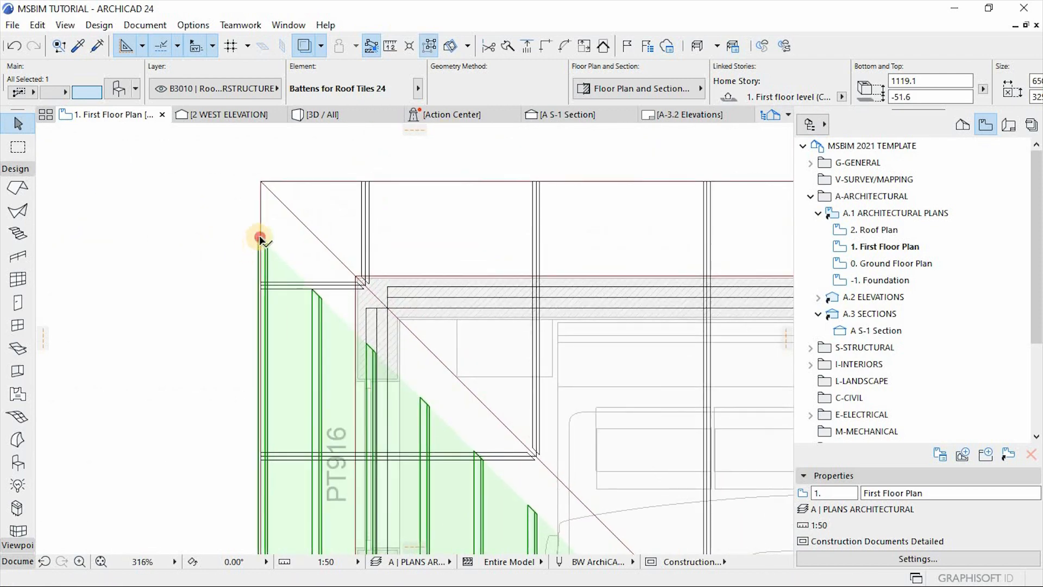
{"action": "left_click", "coordinate": [260, 239]}
{"action": "left_click", "coordinate": [264, 181]}
{"action": "scroll", "coordinate": [346, 199], "scroll_direction": "down", "scroll_amount": 3}
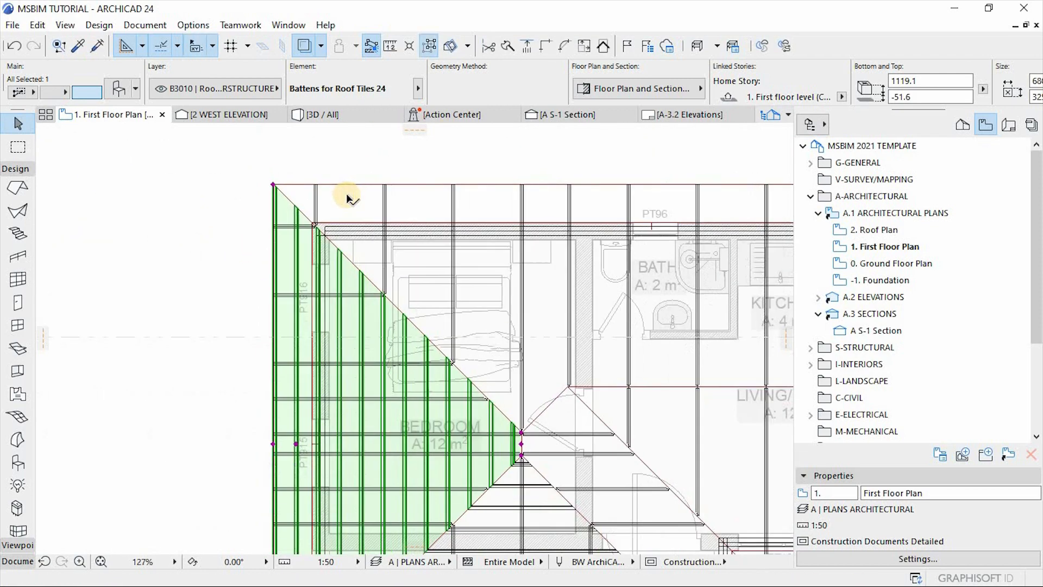
Step: Mirror a copy of the left slope's battens about the hip line starting at the roof's upper-left corner
{"action": "scroll", "coordinate": [347, 198], "scroll_direction": "down", "scroll_amount": 1}
{"action": "key", "text": "ctrl+alt+m"}
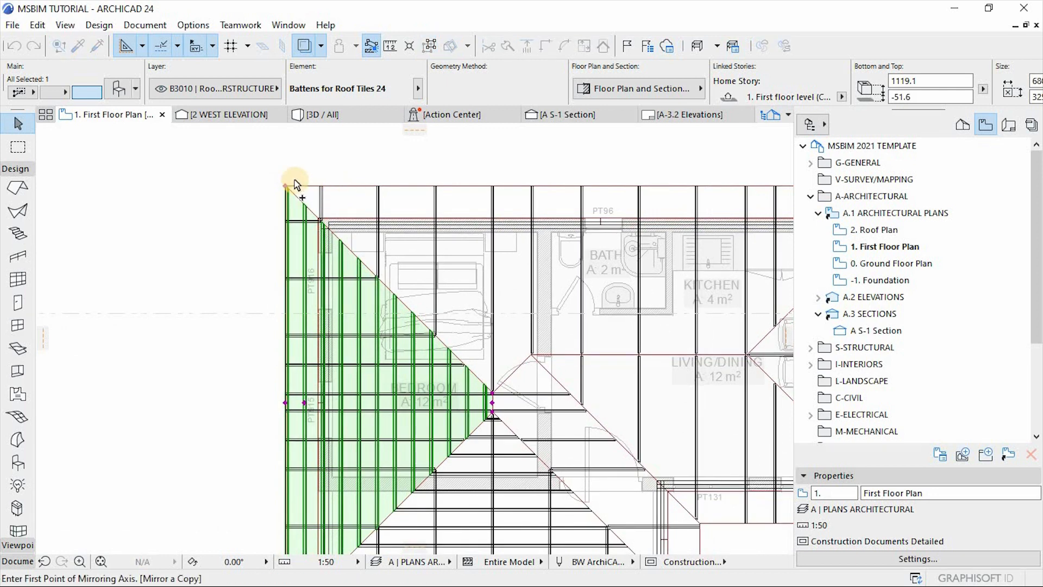
{"action": "left_click", "coordinate": [286, 186]}
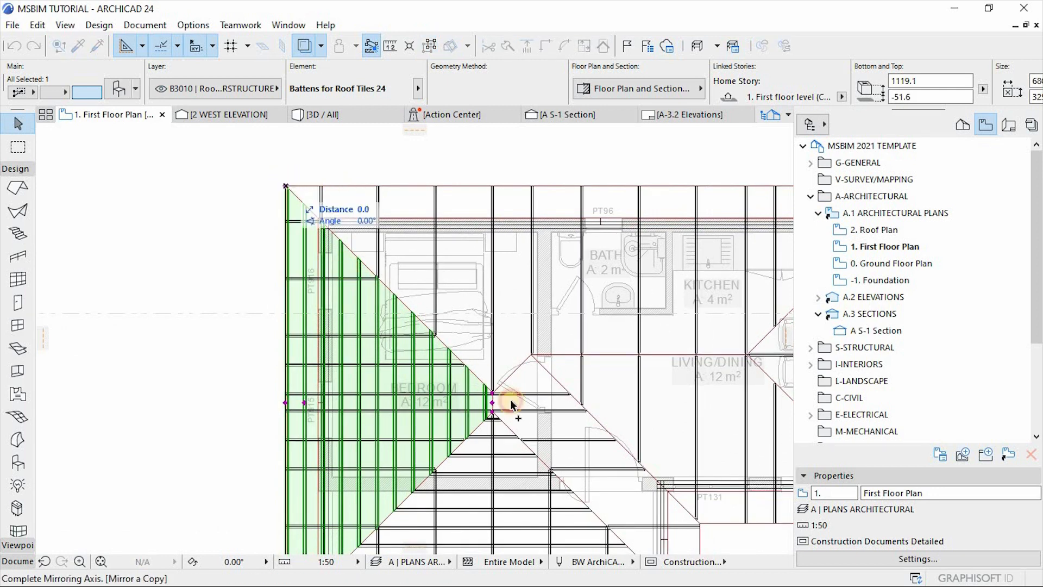
{"action": "left_click", "coordinate": [482, 379]}
Step: Stretch the upper slope's battens to the roof's upper-right corner and shorten their slope depth to the ridge line
{"action": "scroll", "coordinate": [391, 340], "scroll_direction": "down", "scroll_amount": 2}
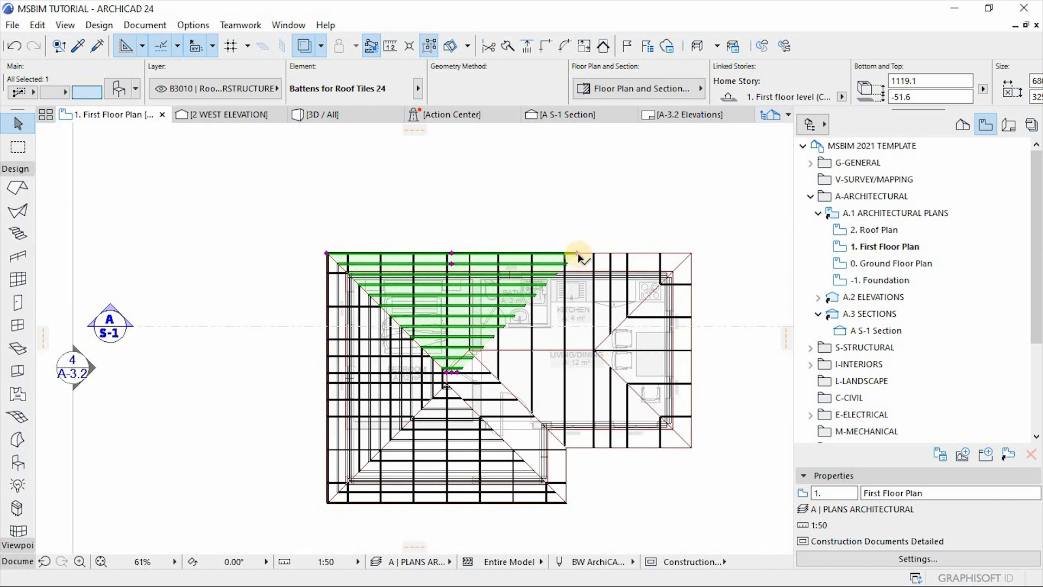
{"action": "left_click", "coordinate": [578, 254]}
{"action": "left_click", "coordinate": [681, 263]}
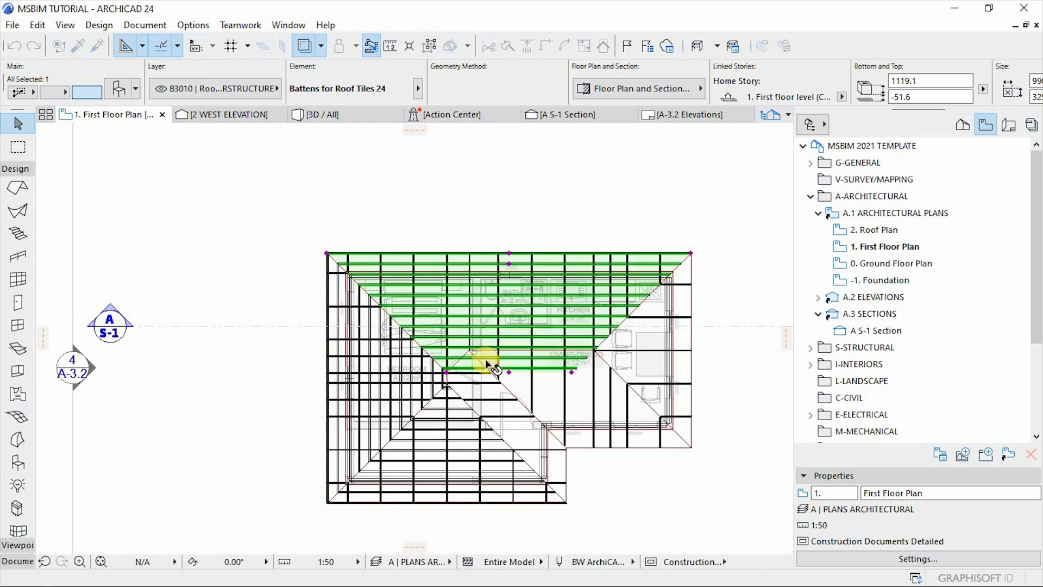
{"action": "scroll", "coordinate": [485, 361], "scroll_direction": "up", "scroll_amount": 3}
{"action": "left_click", "coordinate": [534, 385]}
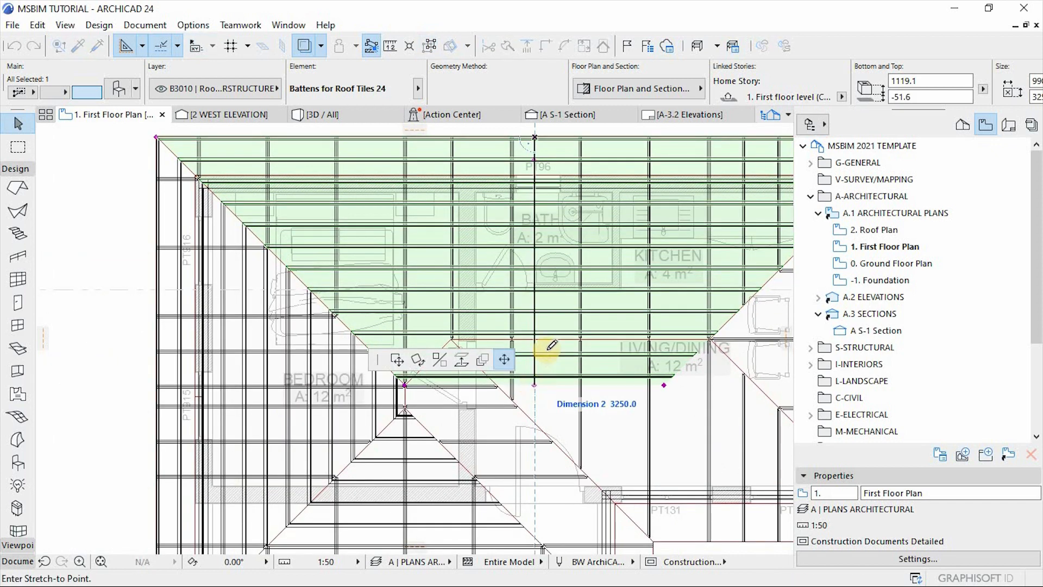
{"action": "left_click", "coordinate": [536, 336]}
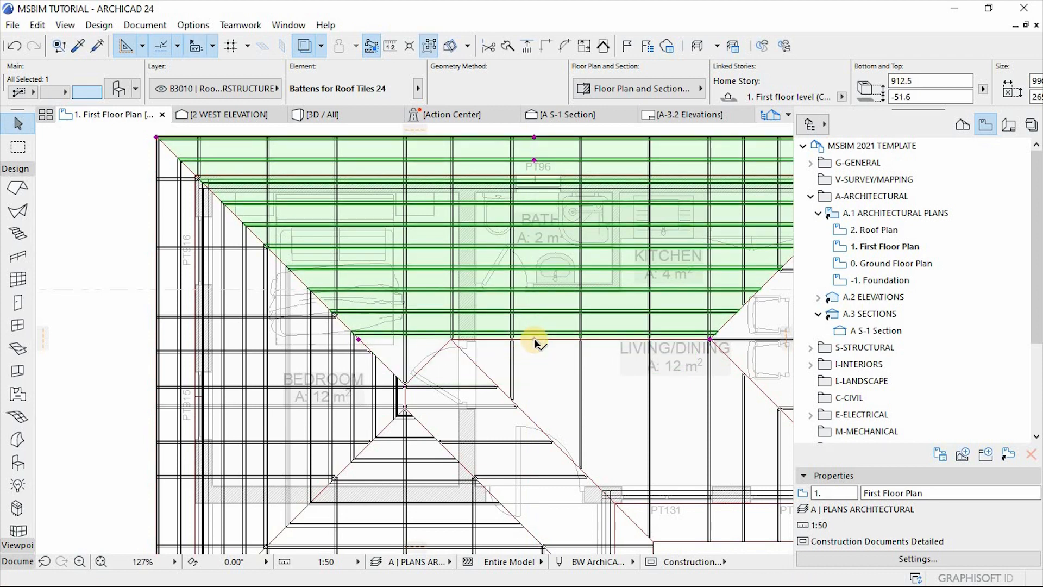
Step: Mirror a copy of the upper slope's battens about the hip line starting at the roof's upper-right corner
{"action": "scroll", "coordinate": [442, 305], "scroll_direction": "down", "scroll_amount": 3}
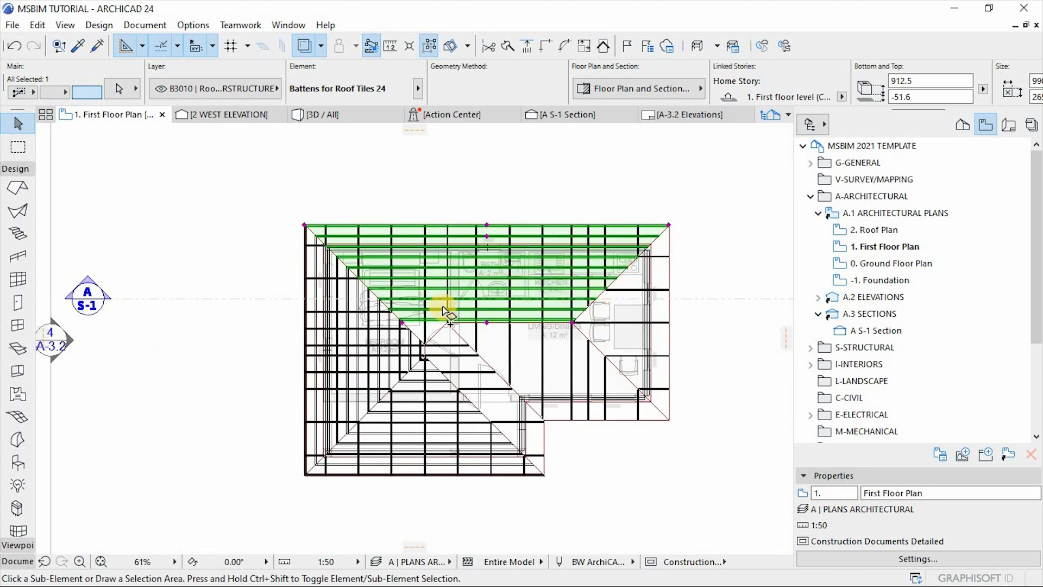
{"action": "key", "text": "ctrl+alt+m"}
{"action": "scroll", "coordinate": [632, 255], "scroll_direction": "up", "scroll_amount": 2}
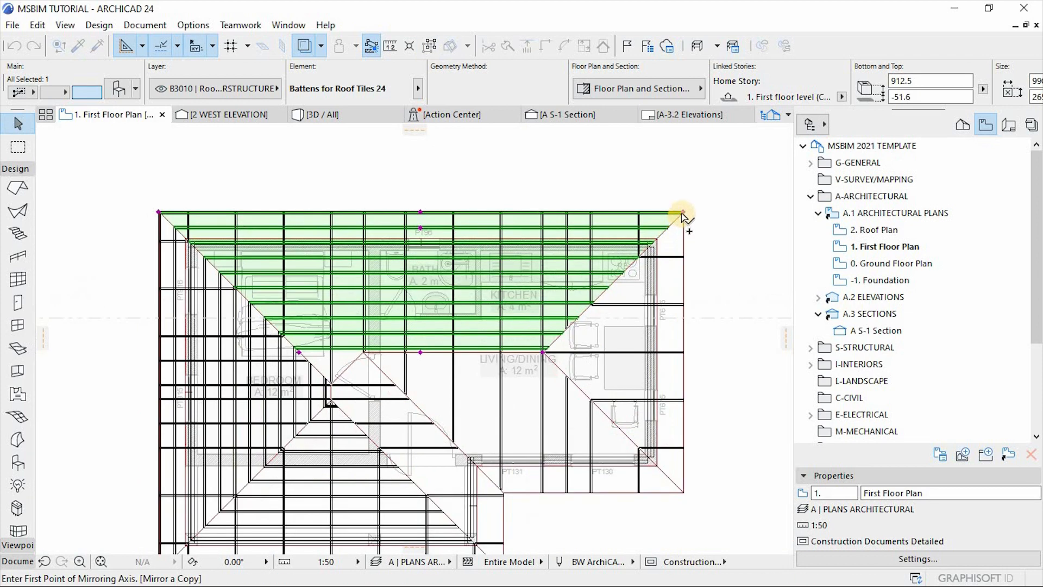
{"action": "left_click", "coordinate": [683, 213]}
{"action": "left_click", "coordinate": [589, 285]}
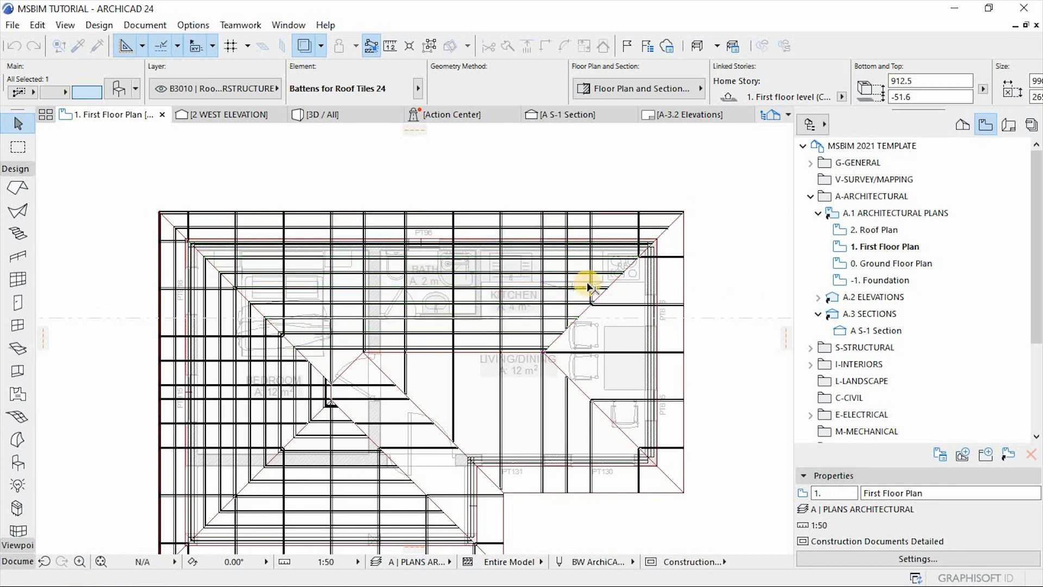
{"action": "scroll", "coordinate": [617, 480], "scroll_direction": "down", "scroll_amount": 3}
{"action": "scroll", "coordinate": [646, 487], "scroll_direction": "up", "scroll_amount": 2}
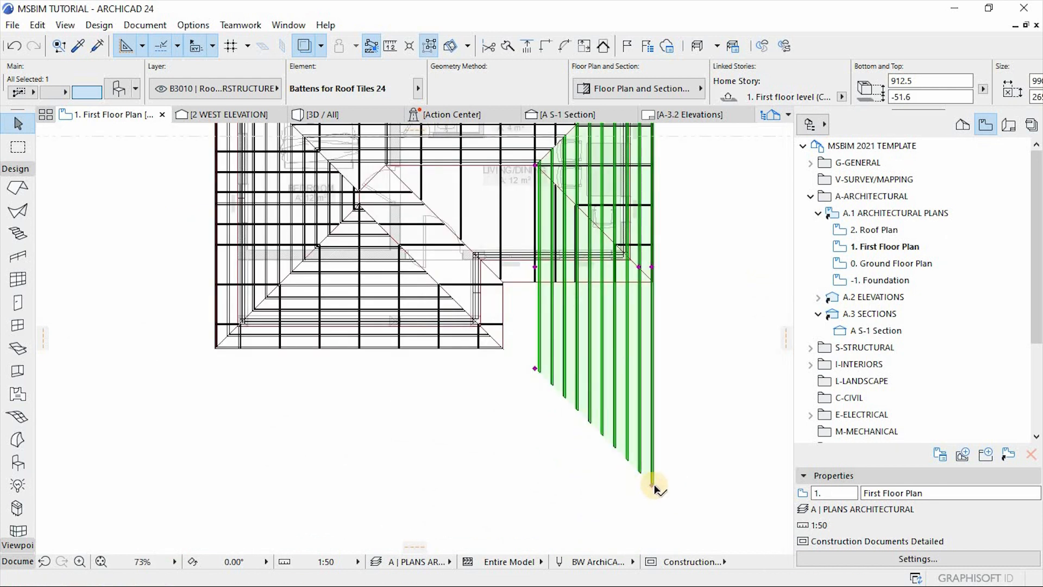
Step: Shorten the mirrored battens along the right eave so they end at that eave's lower corner
{"action": "left_click", "coordinate": [649, 266]}
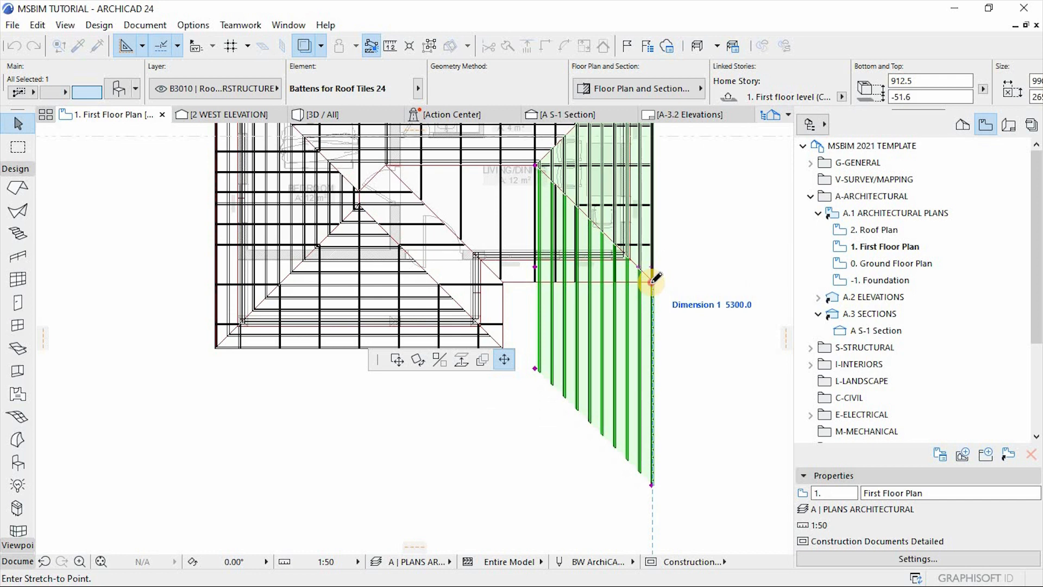
{"action": "left_click", "coordinate": [625, 172]}
{"action": "scroll", "coordinate": [547, 256], "scroll_direction": "down", "scroll_amount": 3}
{"action": "scroll", "coordinate": [548, 258], "scroll_direction": "up", "scroll_amount": 2}
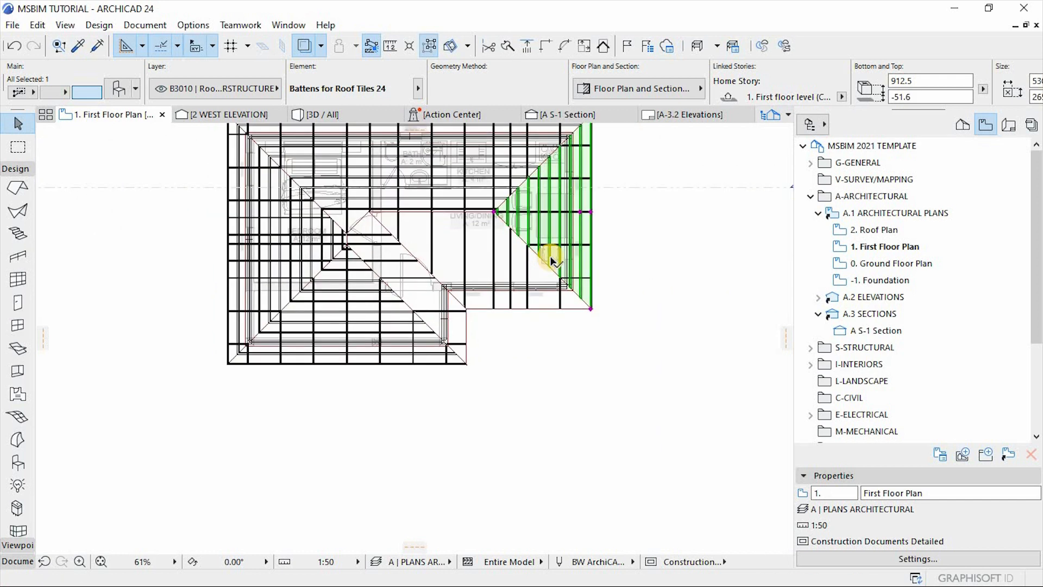
Step: Mirror a copy of the right slope's battens about the hip line from the lower-right eave corner to the ridge end
{"action": "key", "text": "ctrl+alt+m"}
{"action": "scroll", "coordinate": [579, 234], "scroll_direction": "up", "scroll_amount": 2}
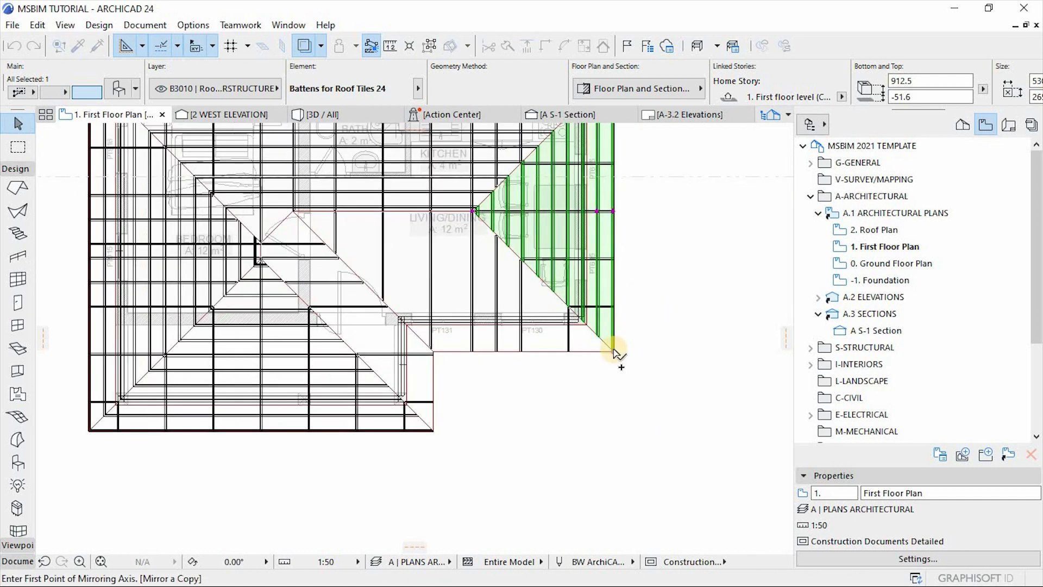
{"action": "left_click", "coordinate": [613, 351]}
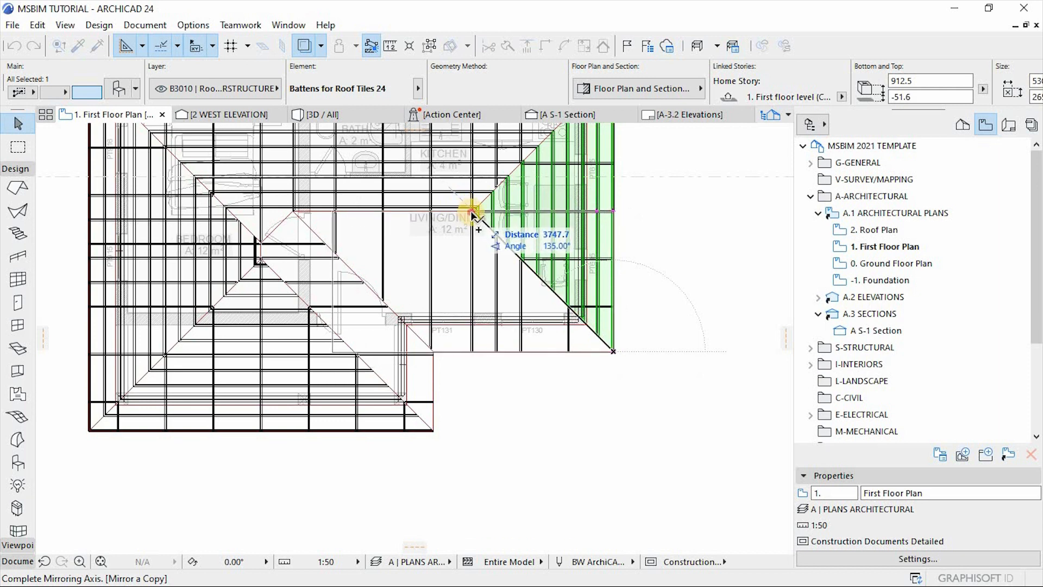
{"action": "left_click", "coordinate": [471, 213]}
{"action": "scroll", "coordinate": [407, 291], "scroll_direction": "up", "scroll_amount": 2}
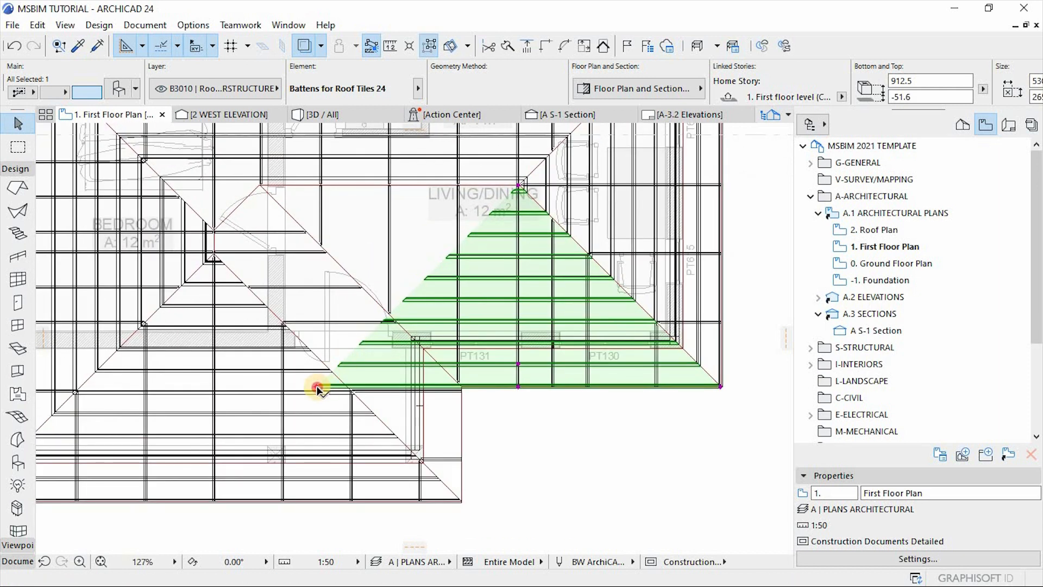
Step: Shorten the copied battens' eave edge so it ends at the inner corner of the L-shaped roof
{"action": "left_click", "coordinate": [318, 389]}
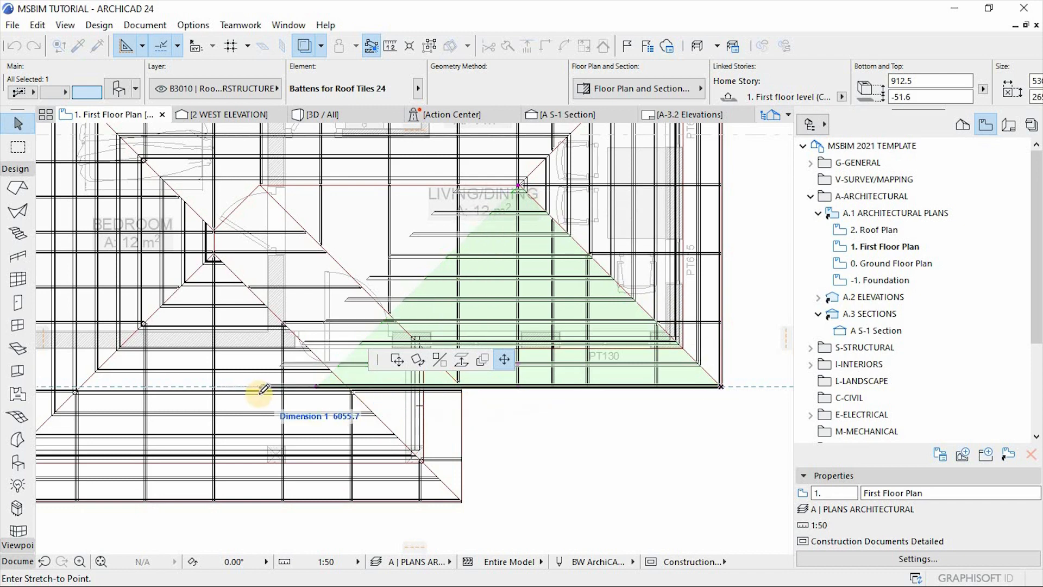
{"action": "left_click", "coordinate": [461, 388]}
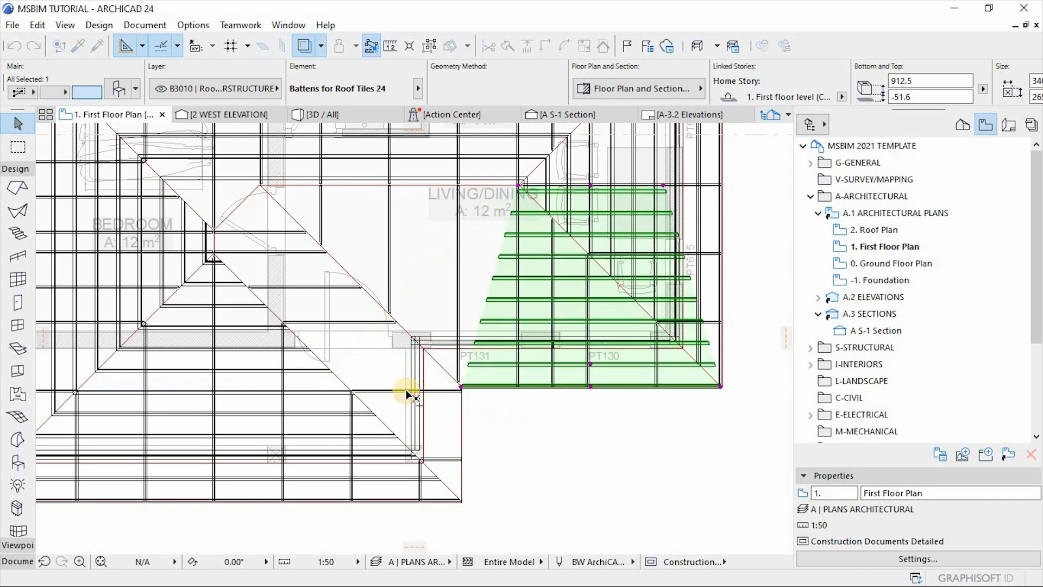
{"action": "scroll", "coordinate": [622, 275], "scroll_direction": "up", "scroll_amount": 3}
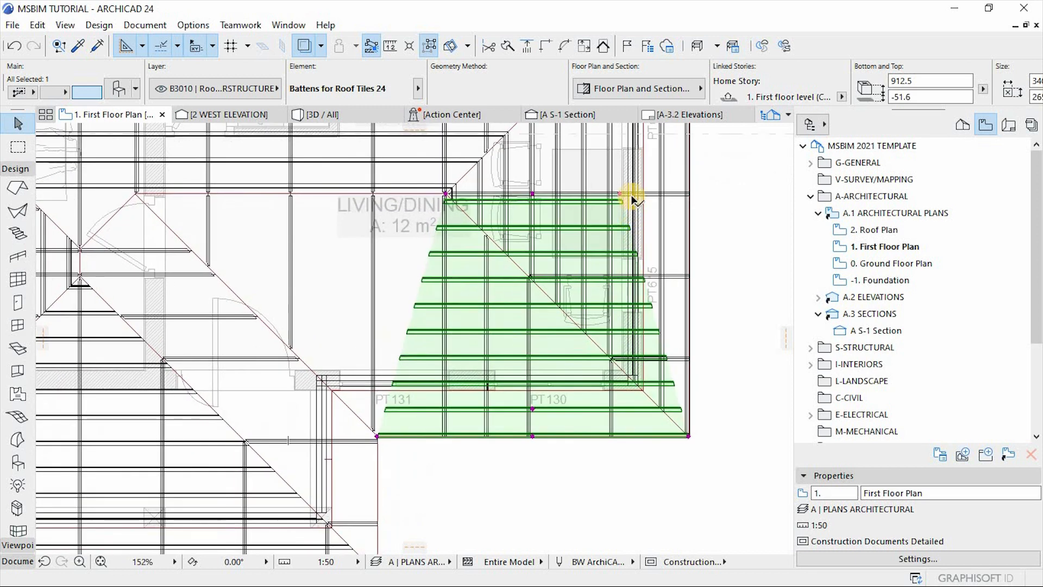
Step: Fit the copied battens' cutting angles to the valley and hip lines by moving their upper corners to the two ridge ends
{"action": "left_click", "coordinate": [618, 195]}
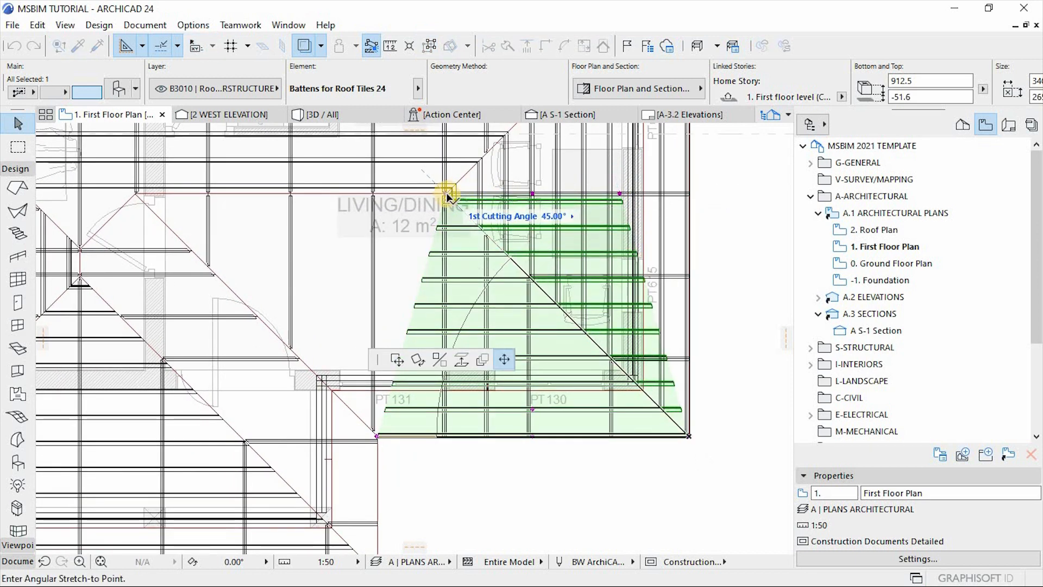
{"action": "left_click", "coordinate": [447, 195]}
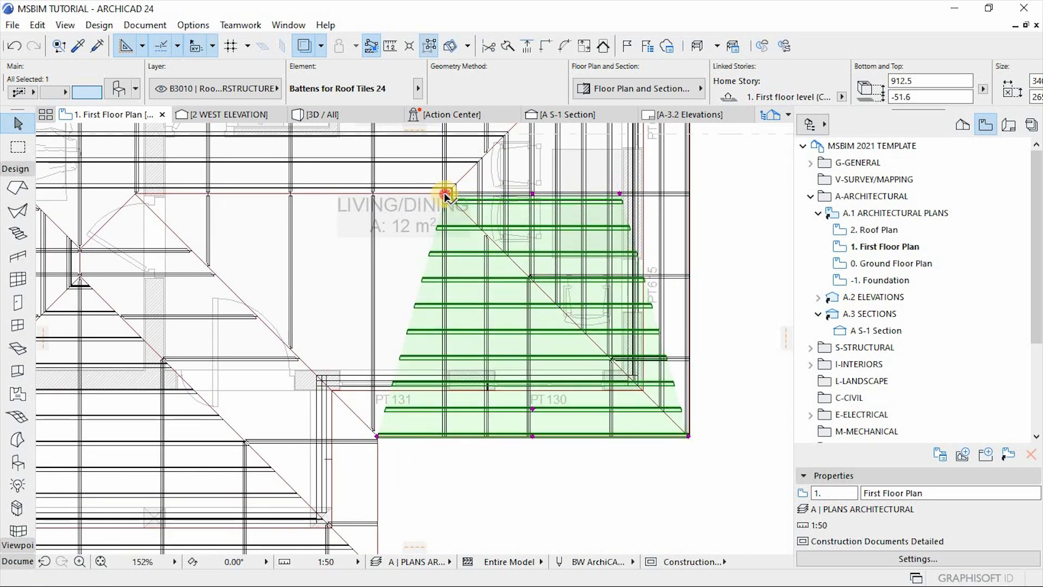
{"action": "left_click", "coordinate": [136, 192]}
{"action": "left_click", "coordinate": [618, 195]}
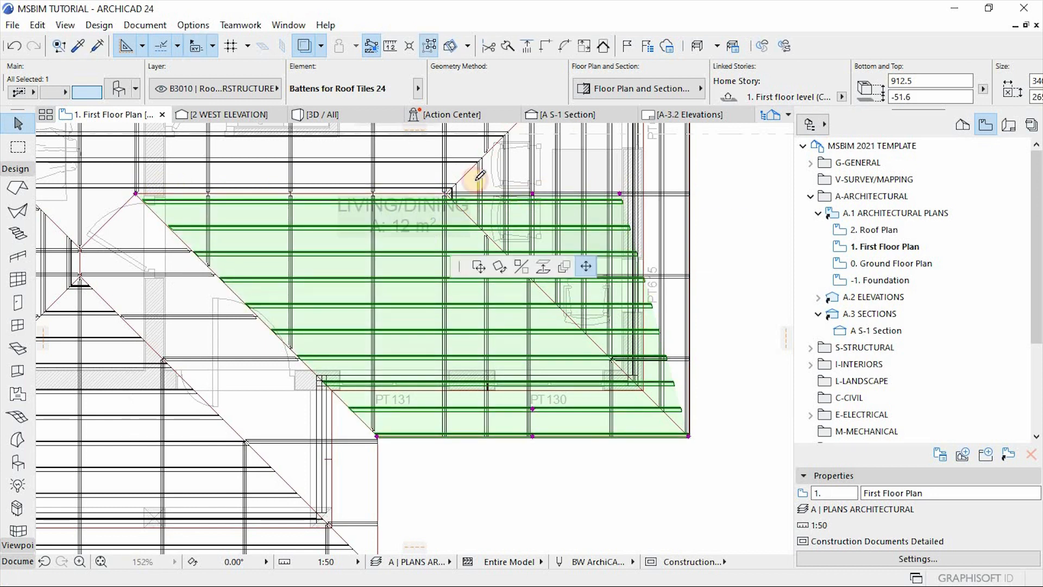
{"action": "left_click", "coordinate": [450, 201]}
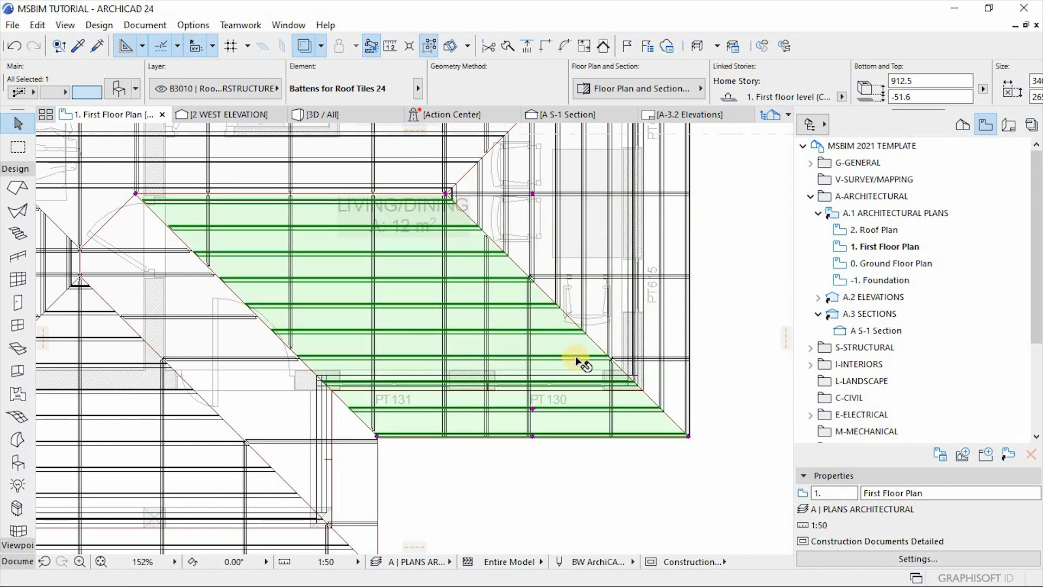
{"action": "scroll", "coordinate": [660, 434], "scroll_direction": "down", "scroll_amount": 4}
{"action": "left_click", "coordinate": [657, 459]}
Step: Mirror a copy of the bottom slope's battens about the hip line ending at the lower wing's right eave corner
{"action": "scroll", "coordinate": [505, 424], "scroll_direction": "up", "scroll_amount": 3}
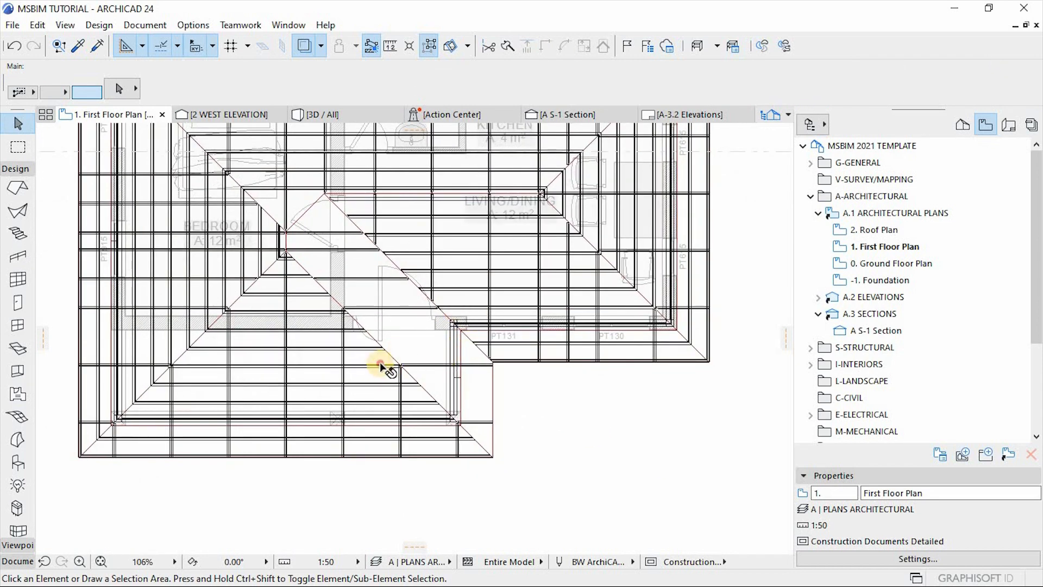
{"action": "left_click", "coordinate": [380, 364]}
{"action": "key", "text": "ctrl+alt+m"}
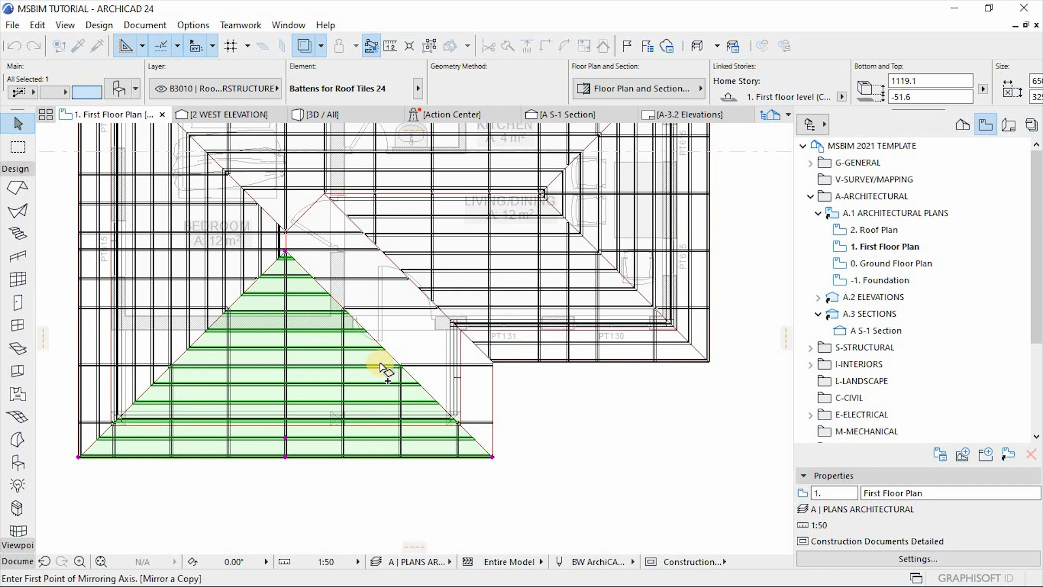
{"action": "left_click", "coordinate": [372, 337]}
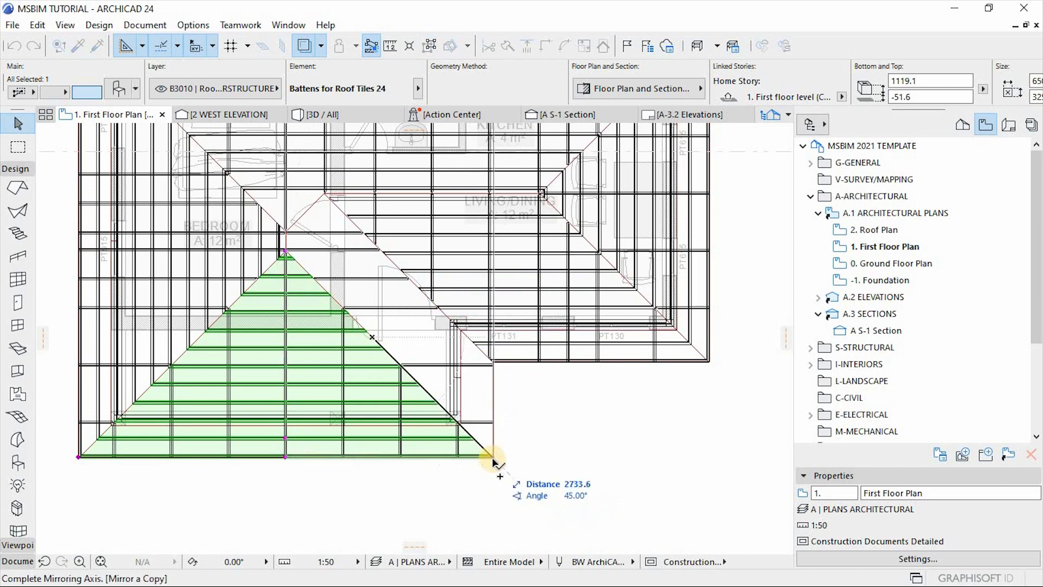
{"action": "left_click", "coordinate": [492, 461]}
{"action": "scroll", "coordinate": [489, 402], "scroll_direction": "down", "scroll_amount": 2}
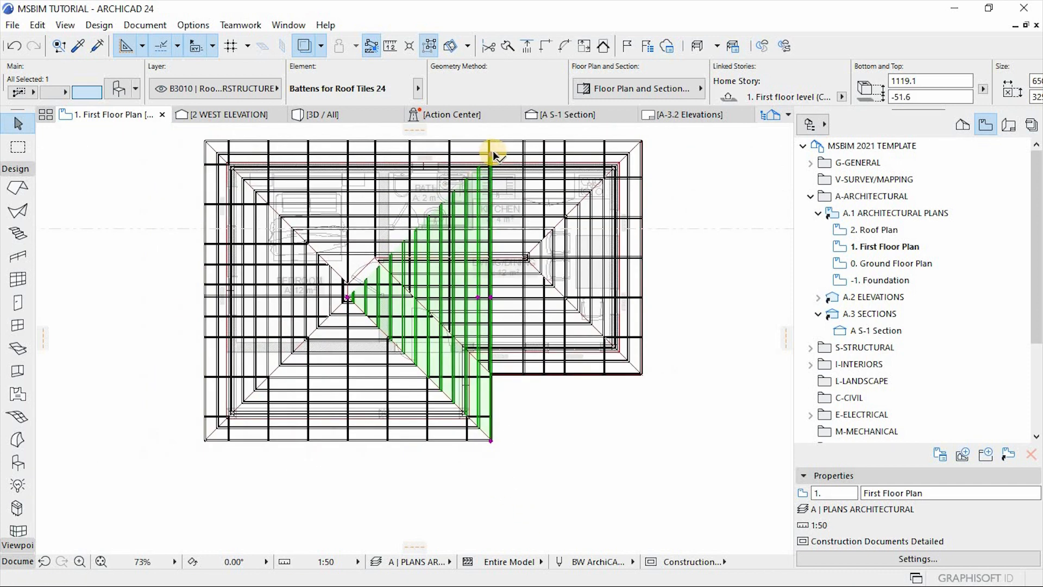
Step: Try stretching the mirrored battens' eave edge to the roof's inner corner, and undo the stretch
{"action": "left_click", "coordinate": [491, 373]}
{"action": "scroll", "coordinate": [492, 418], "scroll_direction": "up", "scroll_amount": 5}
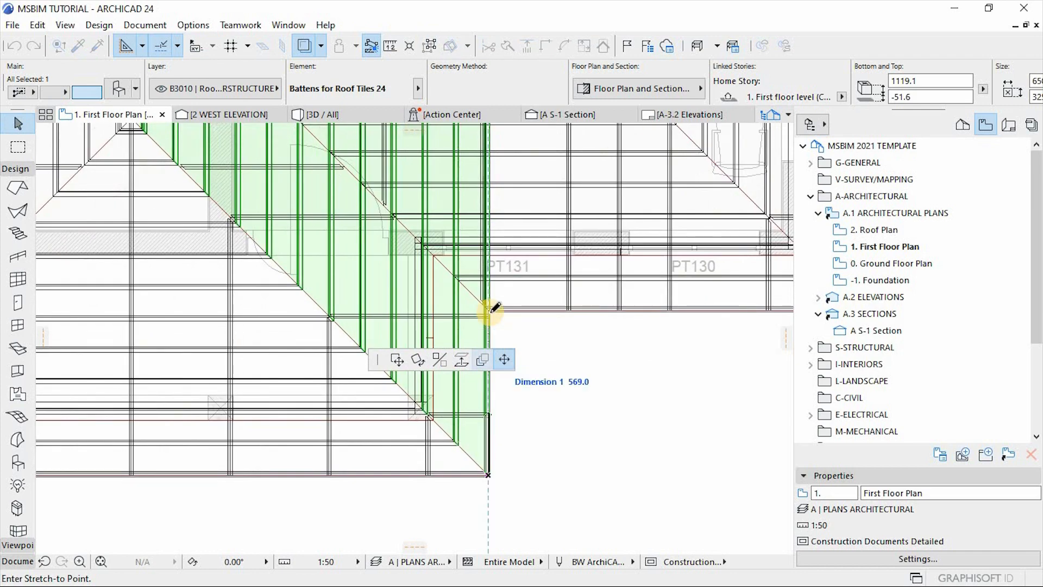
{"action": "left_click", "coordinate": [488, 308]}
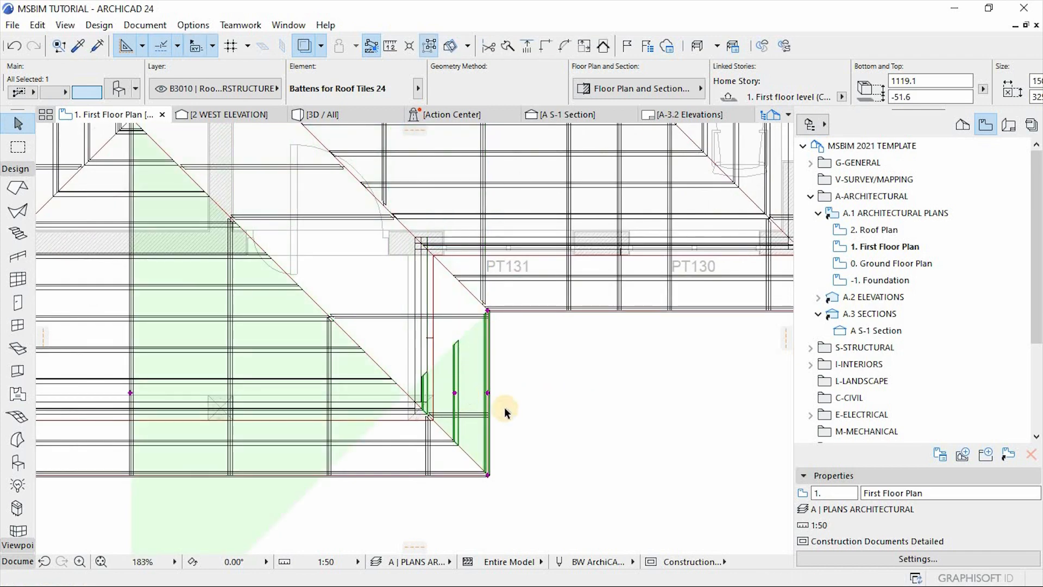
{"action": "key", "text": "ctrl+z"}
Step: Try stretching the mirrored battens' peak to the nearby ridge end, and discard this batten copy
{"action": "scroll", "coordinate": [478, 353], "scroll_direction": "down", "scroll_amount": 5}
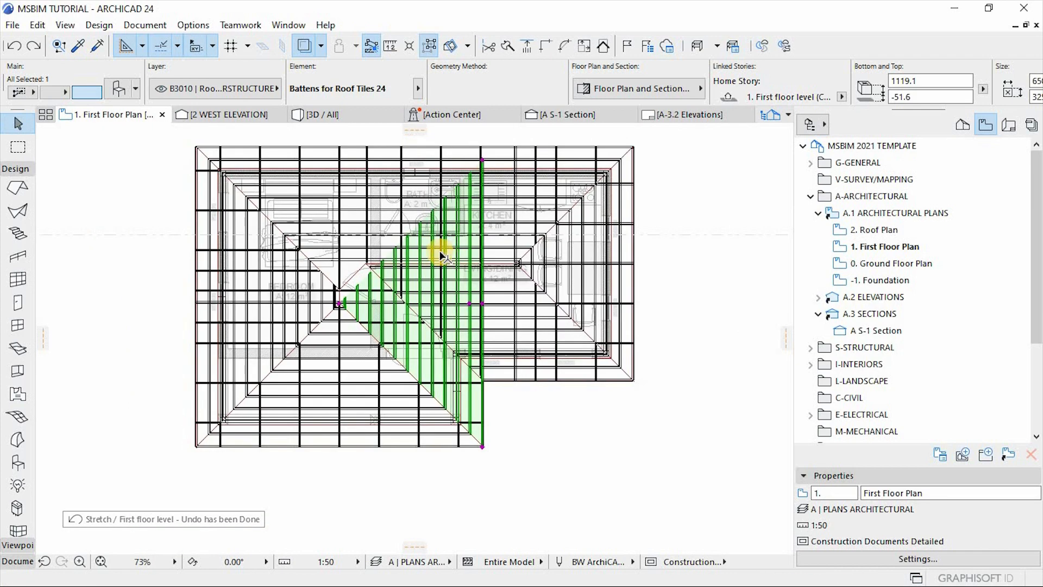
{"action": "scroll", "coordinate": [381, 258], "scroll_direction": "up", "scroll_amount": 2}
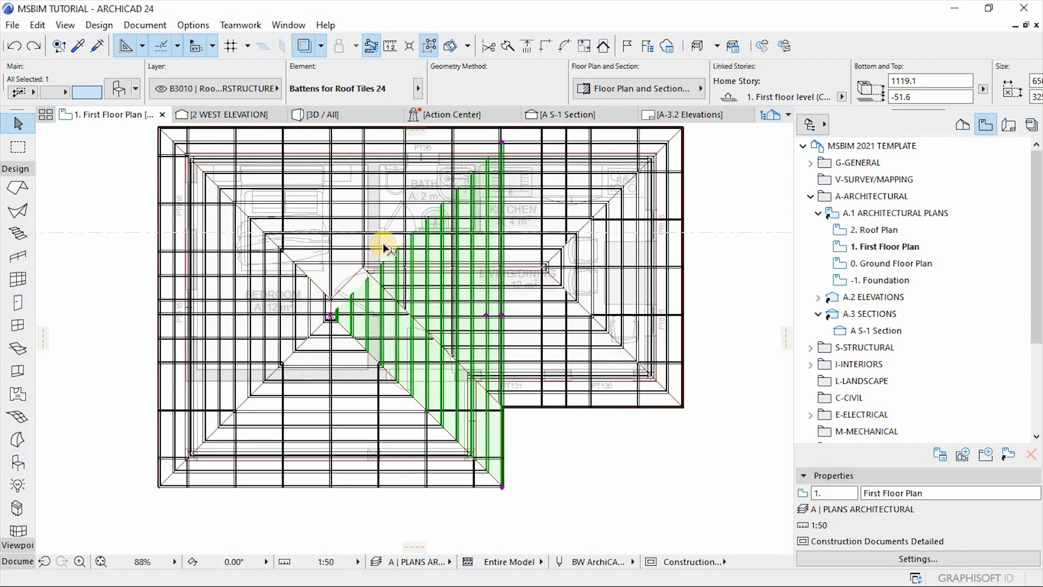
{"action": "scroll", "coordinate": [383, 248], "scroll_direction": "up", "scroll_amount": 1}
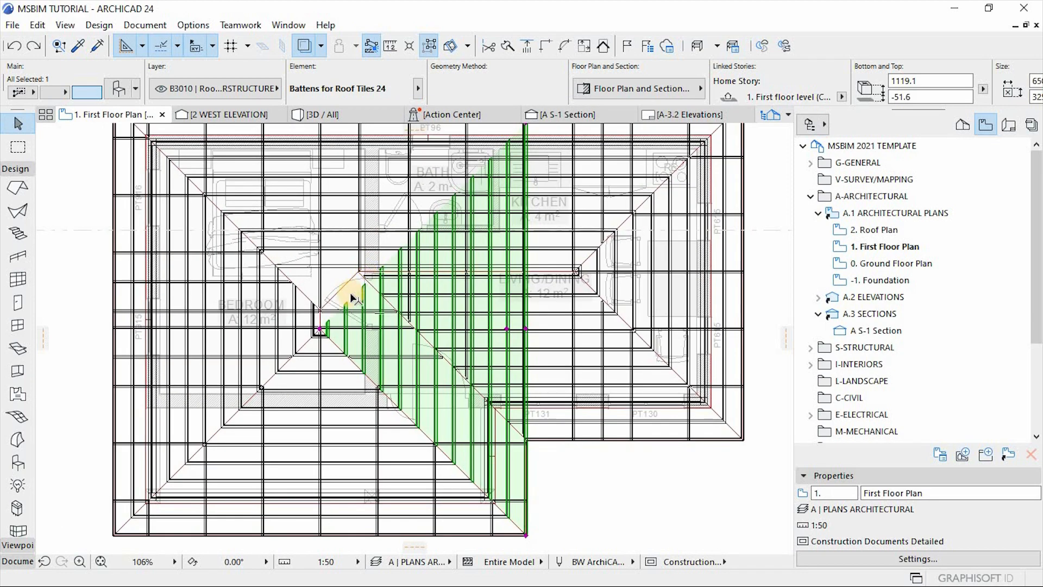
{"action": "left_click", "coordinate": [322, 330]}
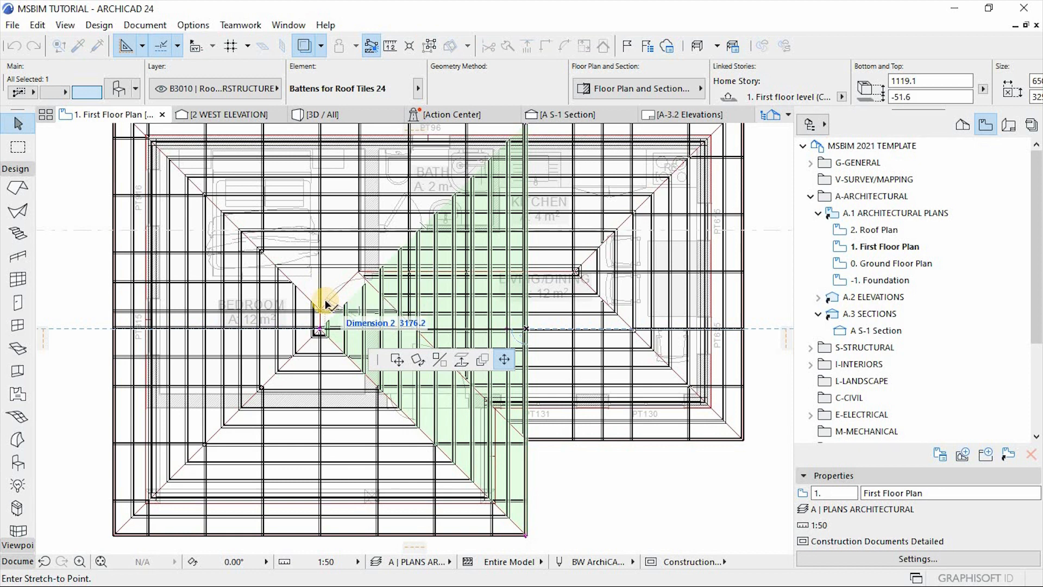
{"action": "left_click", "coordinate": [327, 305]}
{"action": "left_click", "coordinate": [408, 340]}
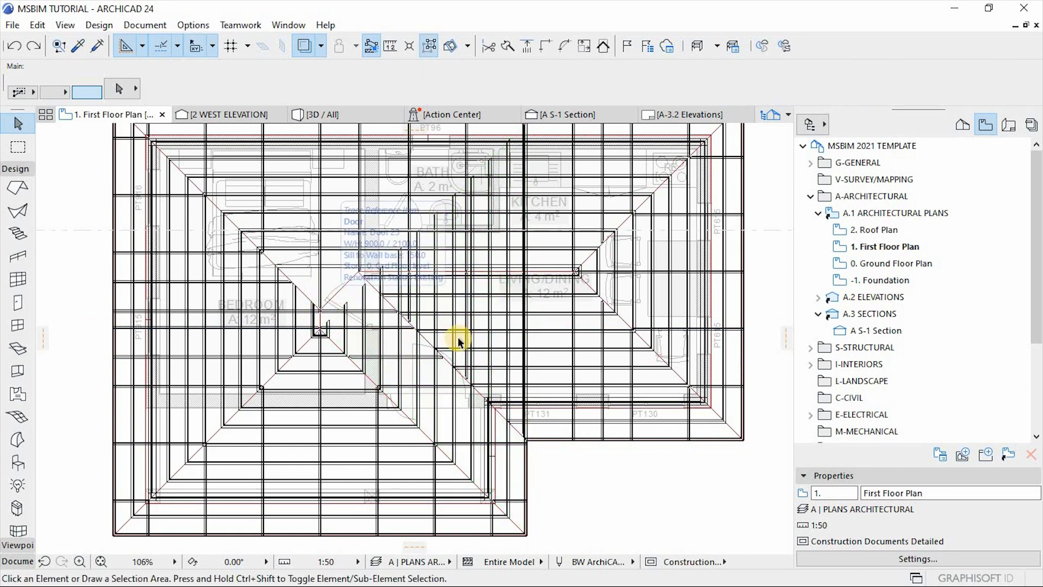
Step: Try mirroring the right wing's lower-slope battens about the valley line from the ridge end to the inner corner, and undo it
{"action": "left_click", "coordinate": [510, 336]}
{"action": "key", "text": "ctrl+alt+m"}
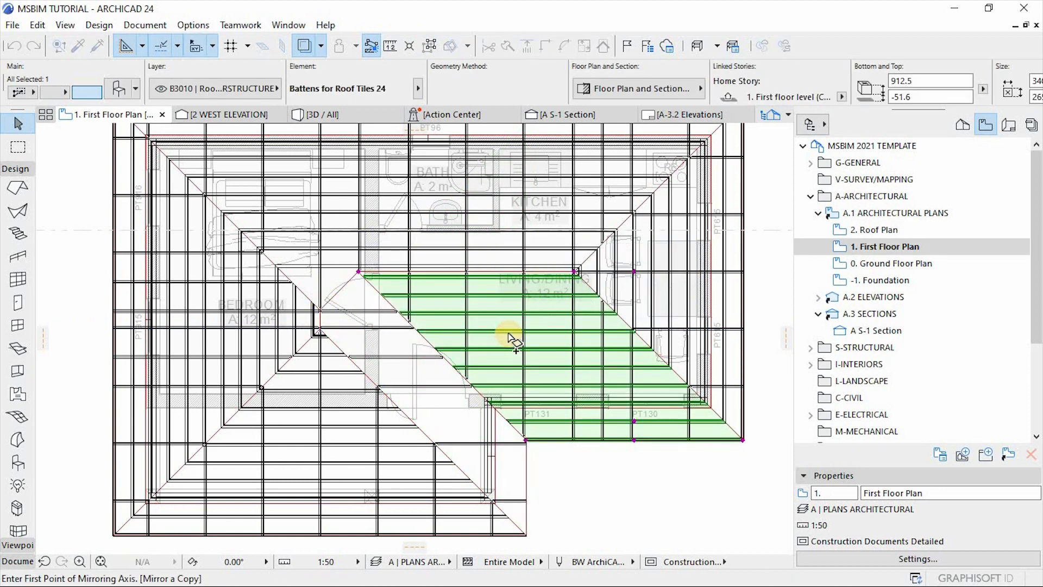
{"action": "left_click", "coordinate": [358, 272]}
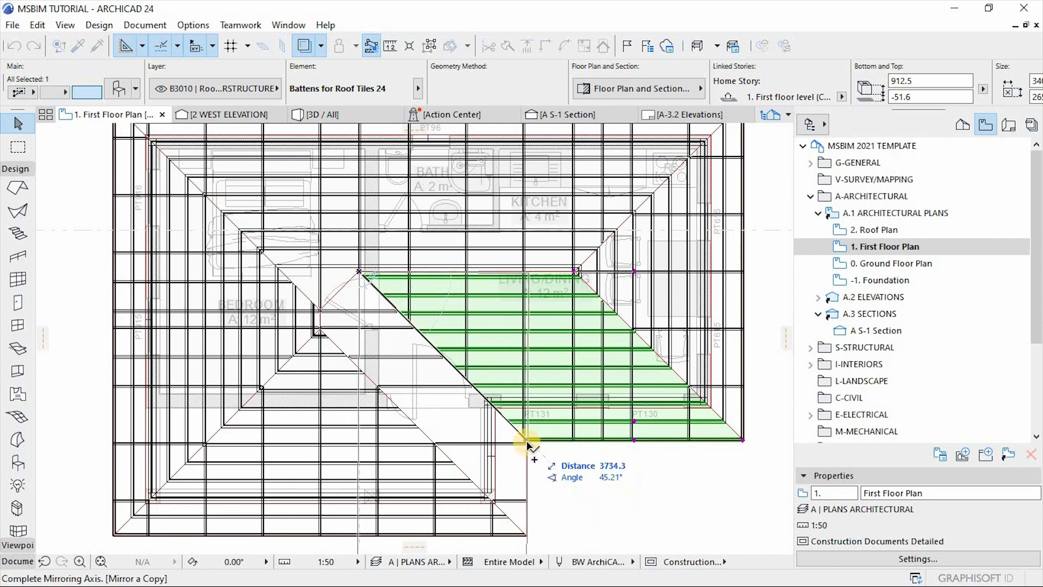
{"action": "left_click", "coordinate": [526, 444]}
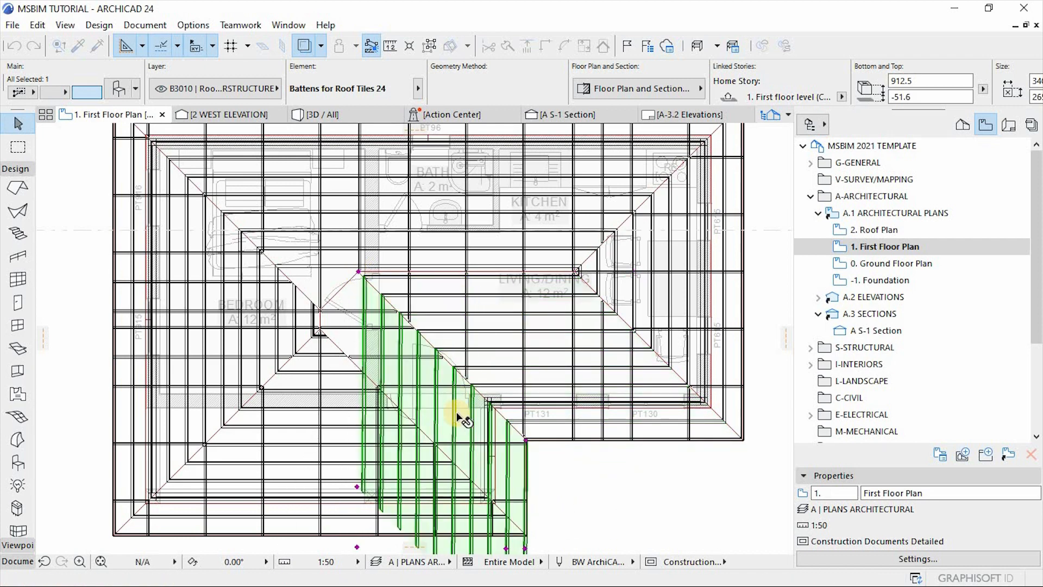
{"action": "scroll", "coordinate": [458, 419], "scroll_direction": "down", "scroll_amount": 3}
{"action": "scroll", "coordinate": [497, 451], "scroll_direction": "up", "scroll_amount": 3}
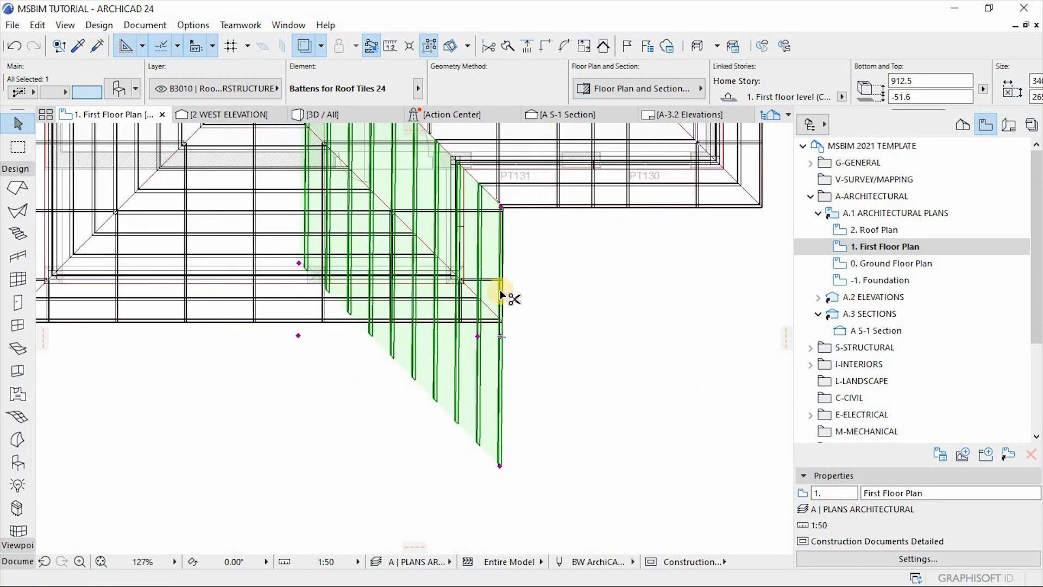
{"action": "scroll", "coordinate": [500, 206], "scroll_direction": "up", "scroll_amount": 10}
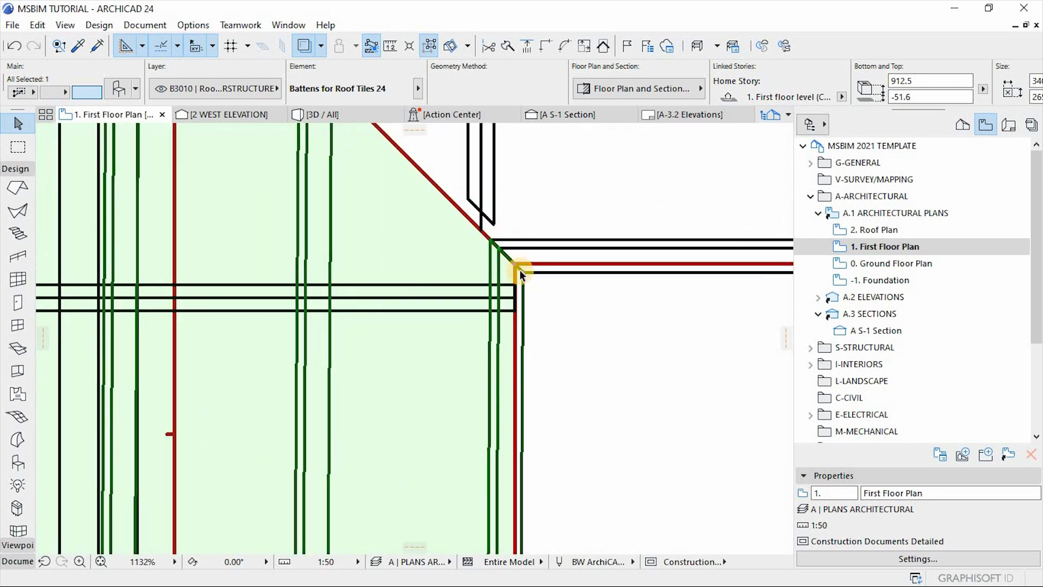
{"action": "key", "text": "ctrl+z"}
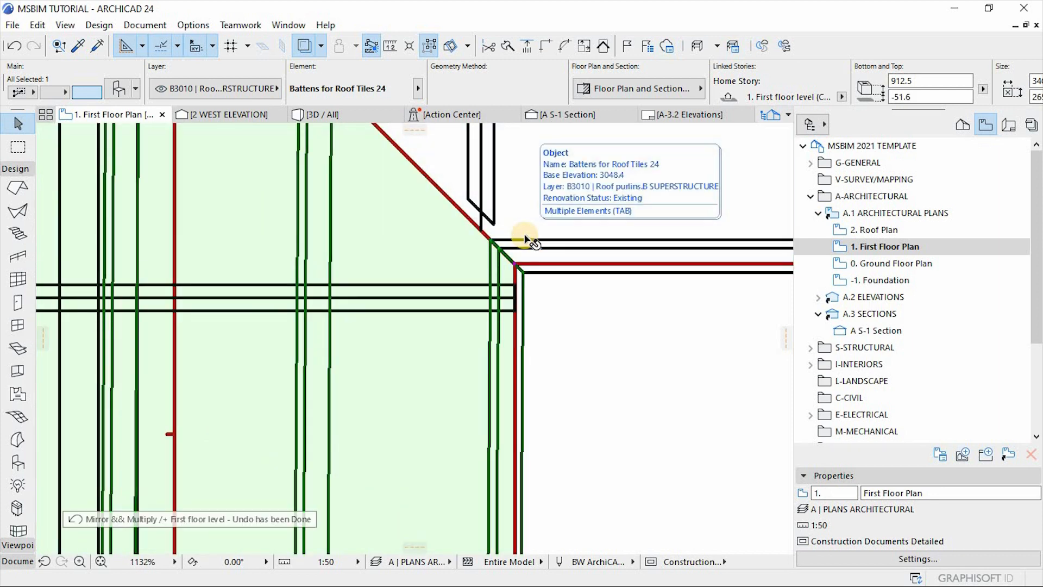
Step: Mirror a copy of the right wing's lower-slope battens about the valley line, starting the axis exactly at the roof's inner corner
{"action": "key", "text": "ctrl+shift+m"}
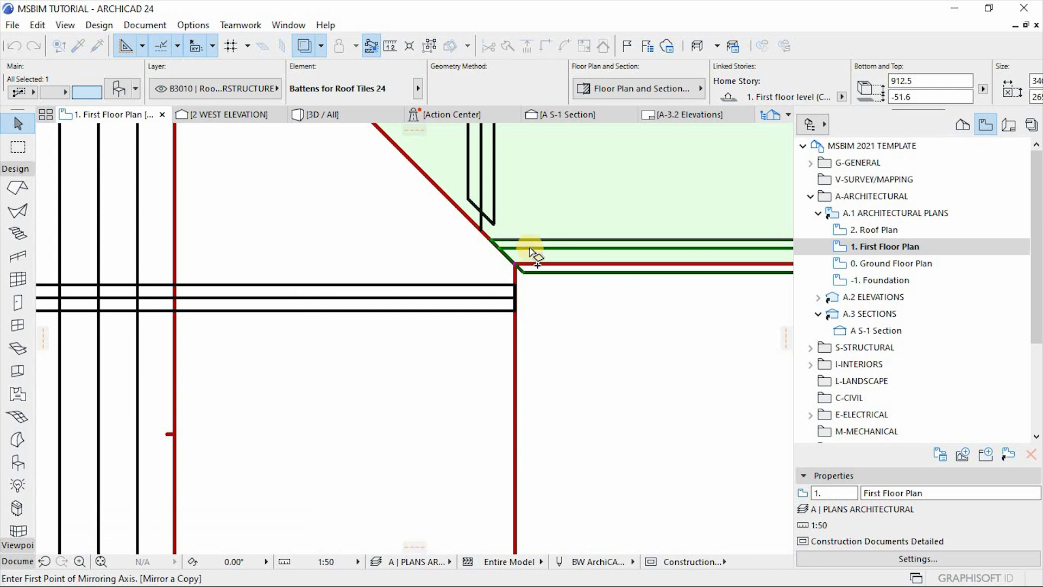
{"action": "left_click", "coordinate": [515, 264]}
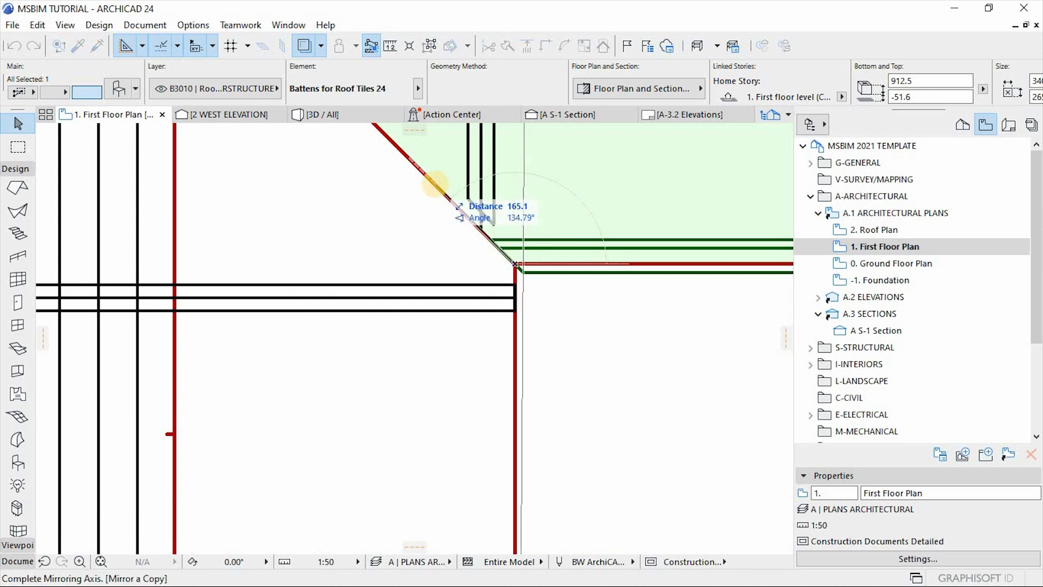
{"action": "left_click", "coordinate": [407, 162]}
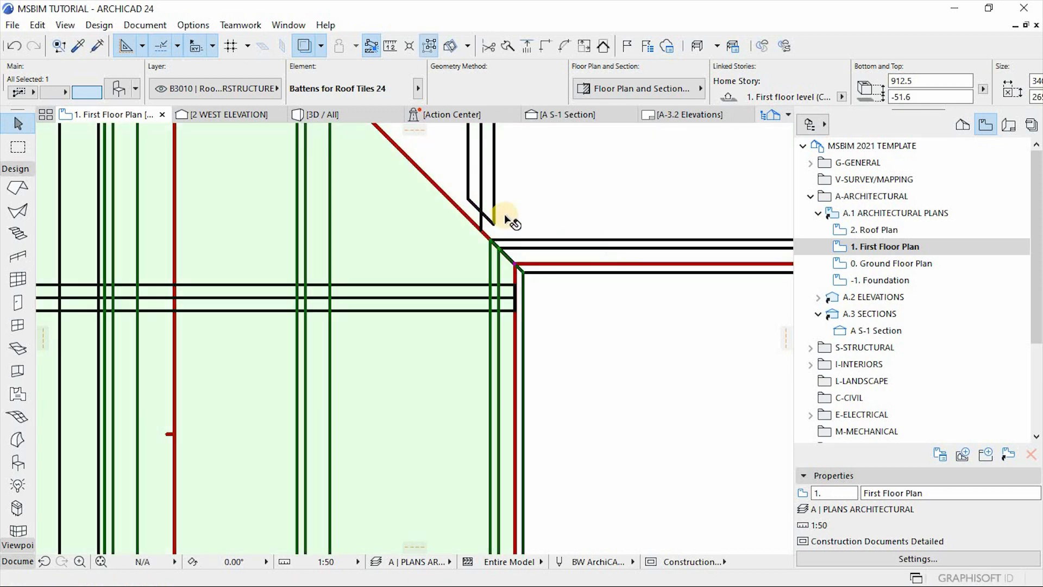
{"action": "scroll", "coordinate": [506, 258], "scroll_direction": "down", "scroll_amount": 3}
{"action": "scroll", "coordinate": [507, 296], "scroll_direction": "down", "scroll_amount": 1}
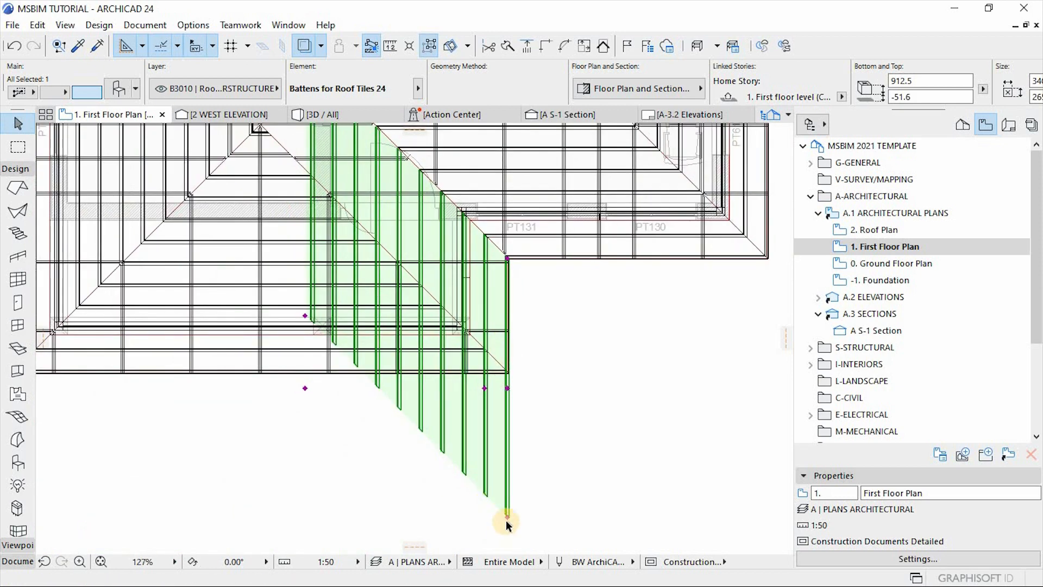
Step: Shorten the copied battens' eave edge to the lower wing's bottom-right eave corner
{"action": "left_click", "coordinate": [506, 519]}
{"action": "scroll", "coordinate": [507, 319], "scroll_direction": "up", "scroll_amount": 2}
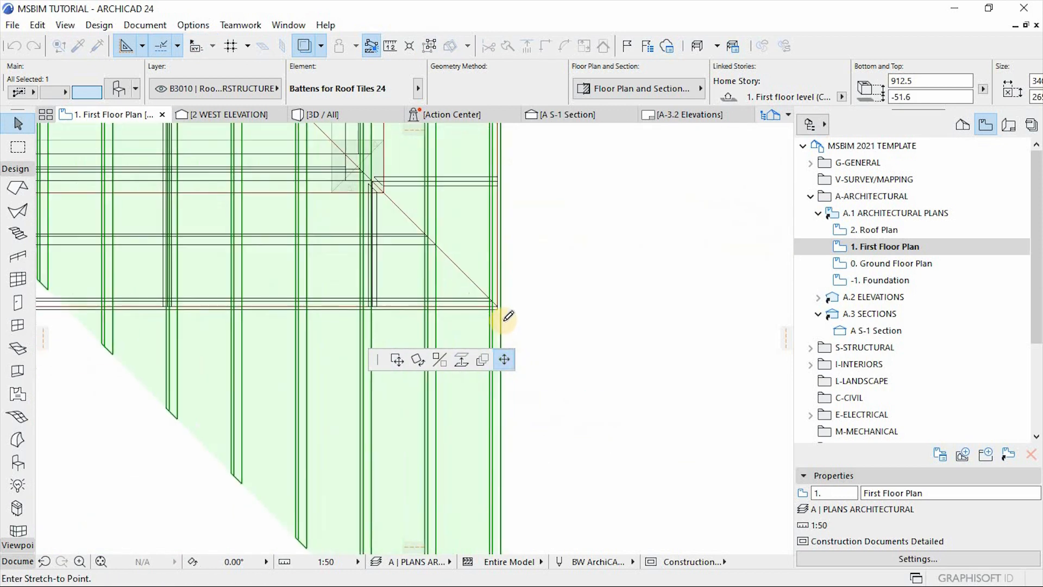
{"action": "left_click", "coordinate": [498, 304]}
{"action": "scroll", "coordinate": [503, 427], "scroll_direction": "down", "scroll_amount": 6}
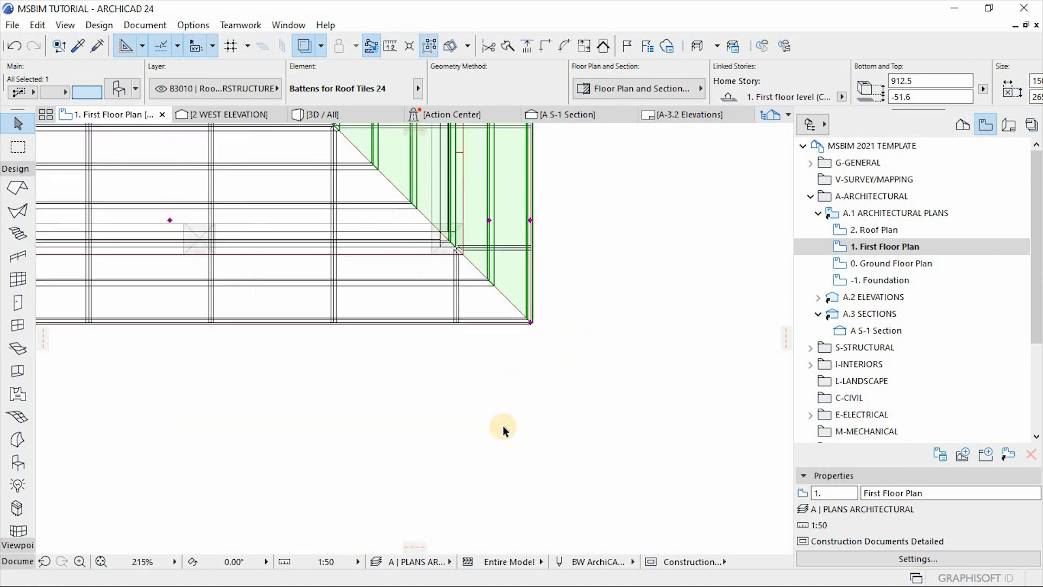
Step: Adjust the copied battens' first cutting angle and second dimension to fit along the lower wing's hip line
{"action": "scroll", "coordinate": [396, 263], "scroll_direction": "up", "scroll_amount": 6}
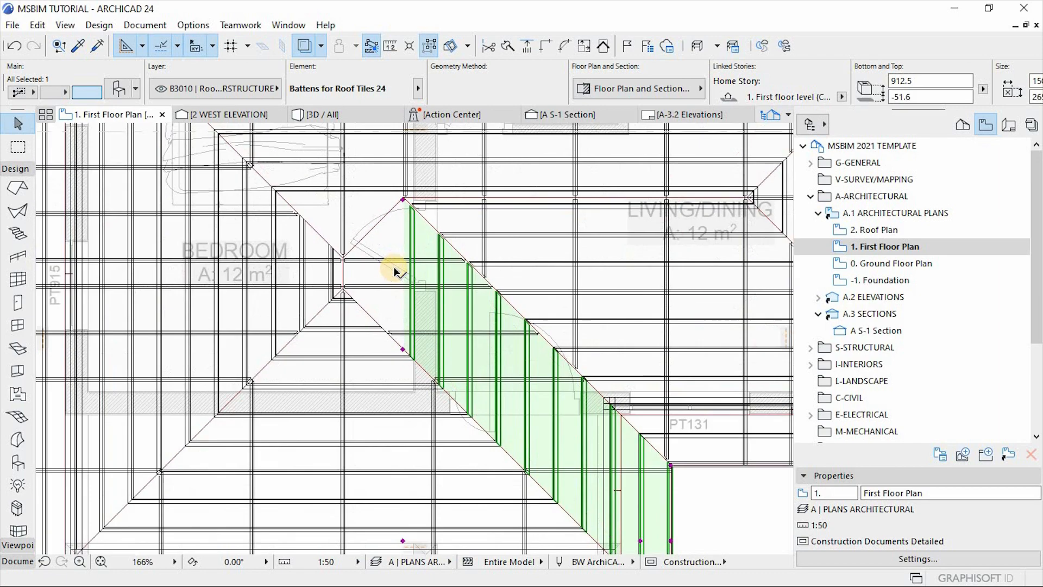
{"action": "left_click", "coordinate": [405, 374]}
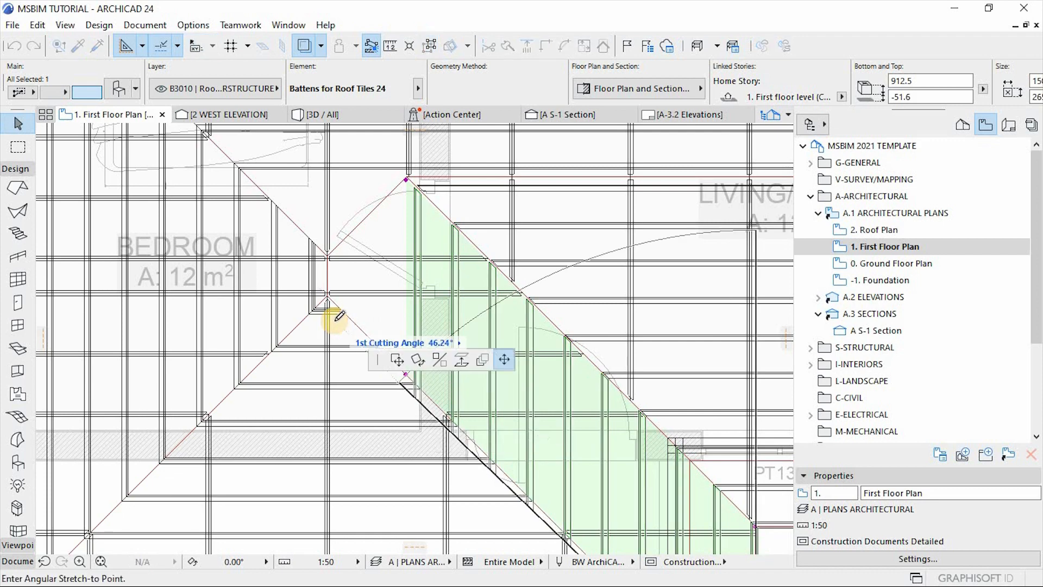
{"action": "left_click", "coordinate": [384, 309]}
{"action": "scroll", "coordinate": [384, 309], "scroll_direction": "down", "scroll_amount": 4}
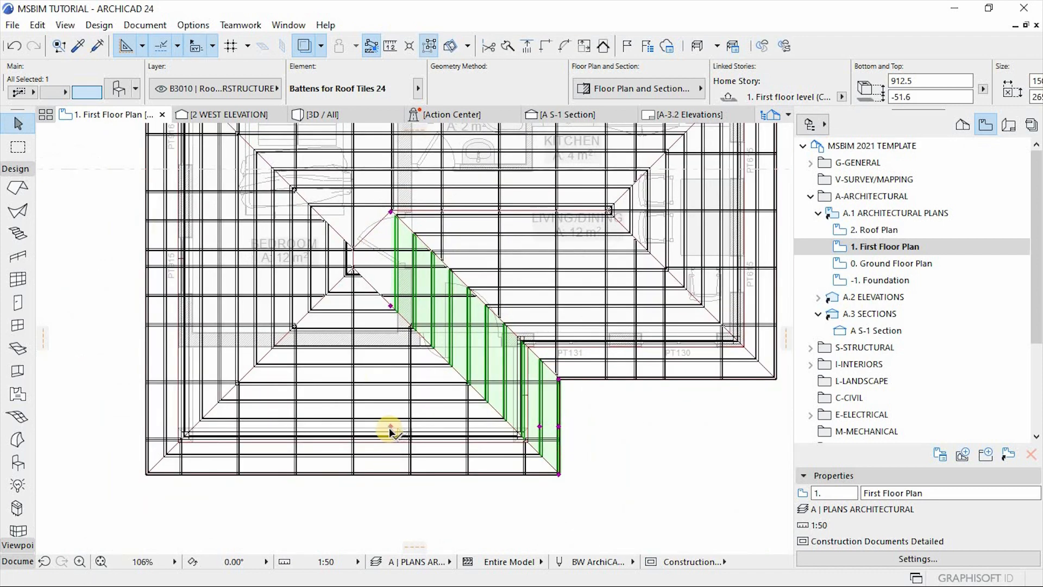
{"action": "left_click", "coordinate": [390, 427]}
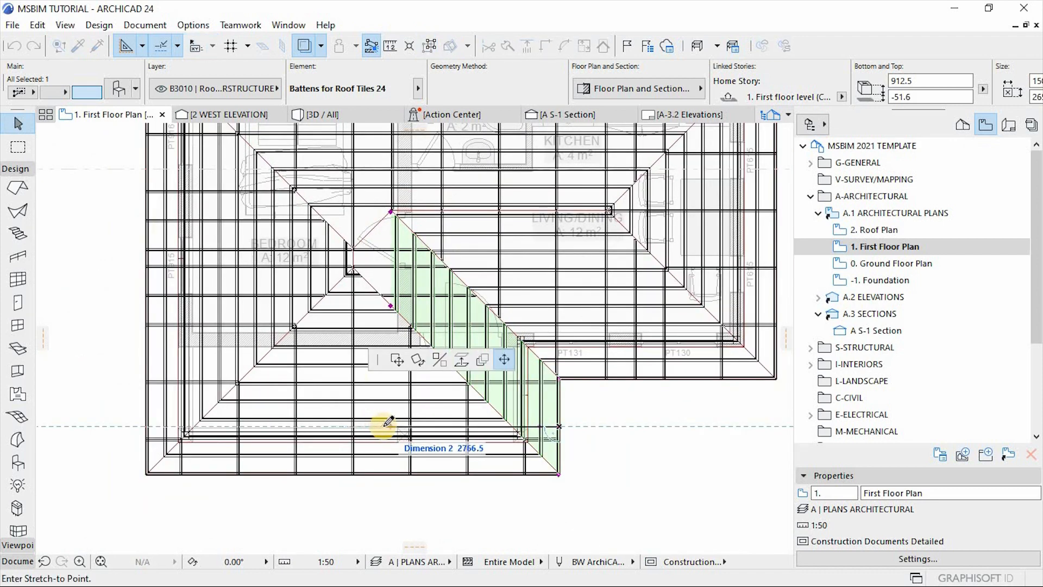
{"action": "left_click", "coordinate": [388, 421]}
{"action": "left_click", "coordinate": [676, 394]}
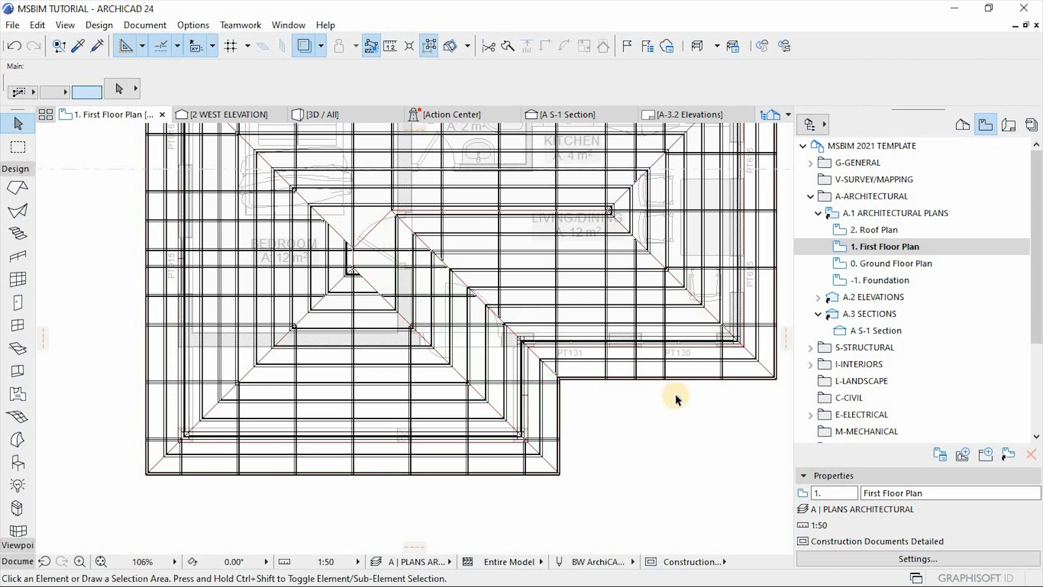
Step: Examine the battens in 3D at the ridge, valley and eave corners, including their offset from the roof surface
{"action": "key", "text": "F3"}
{"action": "middle_click_drag", "start_coordinate": [423, 403], "coordinate": [561, 261], "text": "shift"}
{"action": "scroll", "coordinate": [551, 304], "scroll_direction": "up", "scroll_amount": 4}
{"action": "middle_click_drag", "start_coordinate": [543, 342], "coordinate": [442, 361], "text": "shift"}
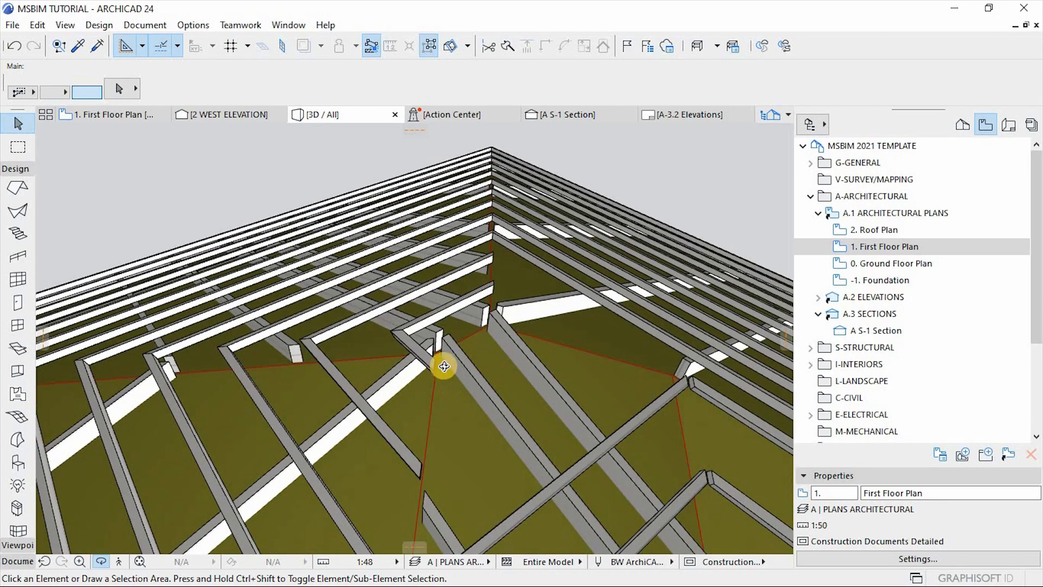
{"action": "middle_click_drag", "start_coordinate": [381, 280], "coordinate": [400, 304], "text": "shift"}
{"action": "scroll", "coordinate": [481, 383], "scroll_direction": "down", "scroll_amount": 6}
{"action": "middle_click_drag", "start_coordinate": [484, 386], "coordinate": [555, 339], "text": "shift"}
{"action": "scroll", "coordinate": [554, 339], "scroll_direction": "up", "scroll_amount": 6}
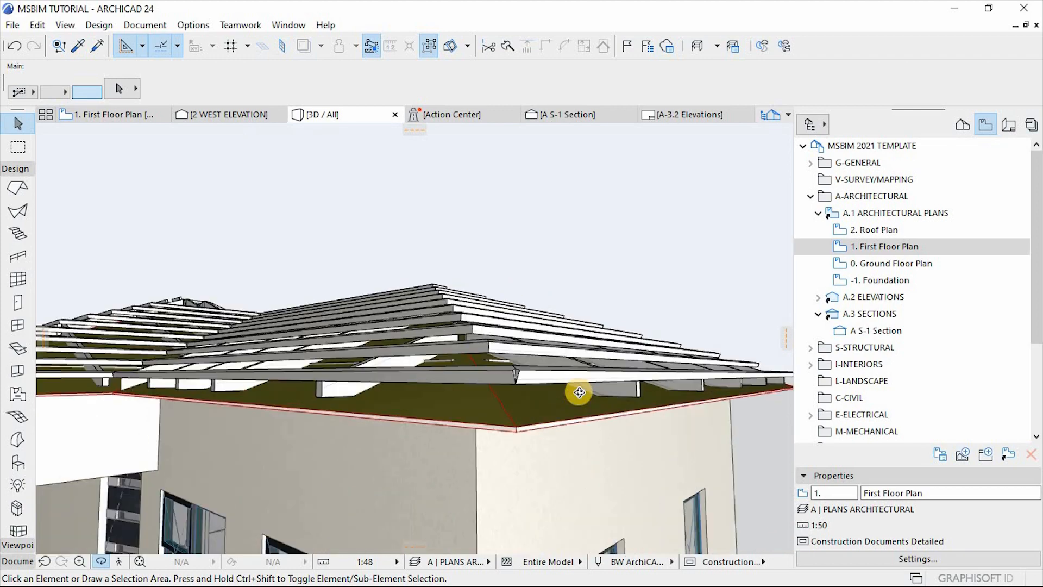
{"action": "mouse_move", "coordinate": [539, 420]}
{"action": "middle_mouse_down", "text": "shift"}
{"action": "mouse_move", "coordinate": [538, 407]}
{"action": "mouse_move", "coordinate": [559, 417]}
{"action": "mouse_move", "coordinate": [549, 411]}
{"action": "middle_mouse_up", "text": "shift"}
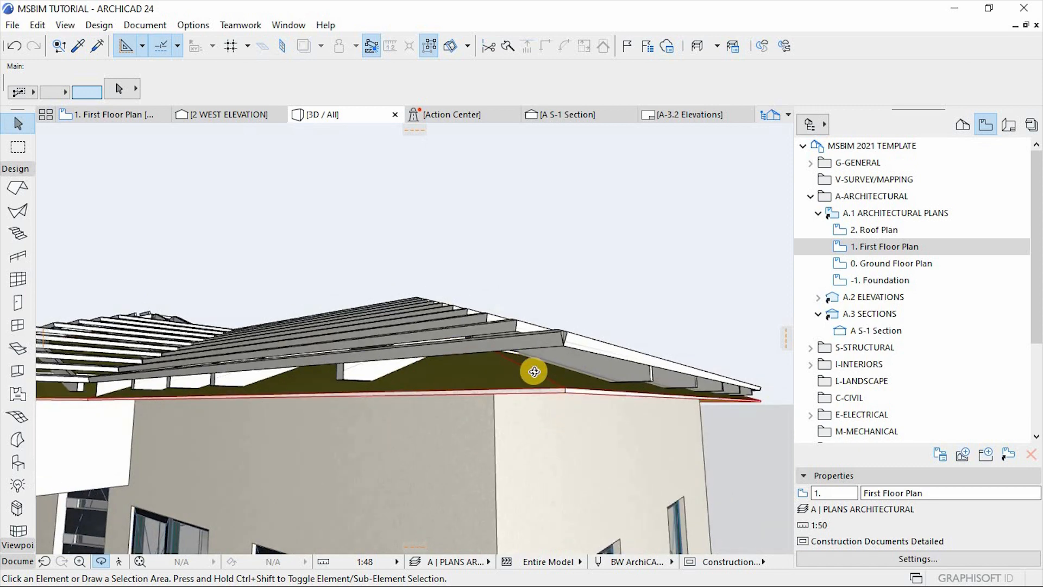
{"action": "scroll", "coordinate": [543, 373], "scroll_direction": "up", "scroll_amount": 5}
{"action": "middle_click_drag", "start_coordinate": [480, 386], "coordinate": [662, 367], "text": "shift"}
{"action": "scroll", "coordinate": [610, 325], "scroll_direction": "down", "scroll_amount": 5}
{"action": "middle_click_drag", "start_coordinate": [610, 341], "coordinate": [416, 355], "text": "shift"}
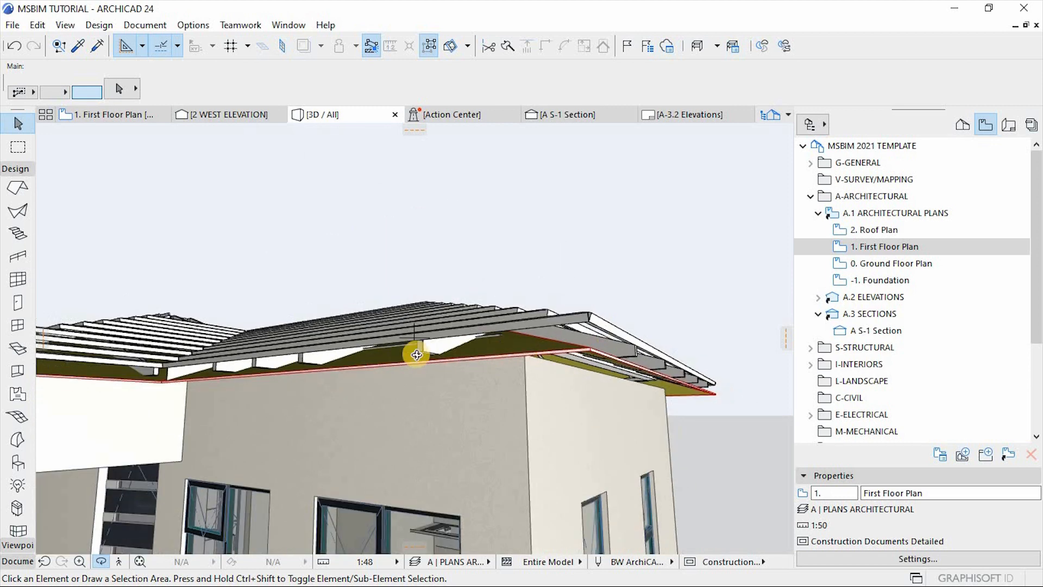
{"action": "scroll", "coordinate": [416, 354], "scroll_direction": "up", "scroll_amount": 1}
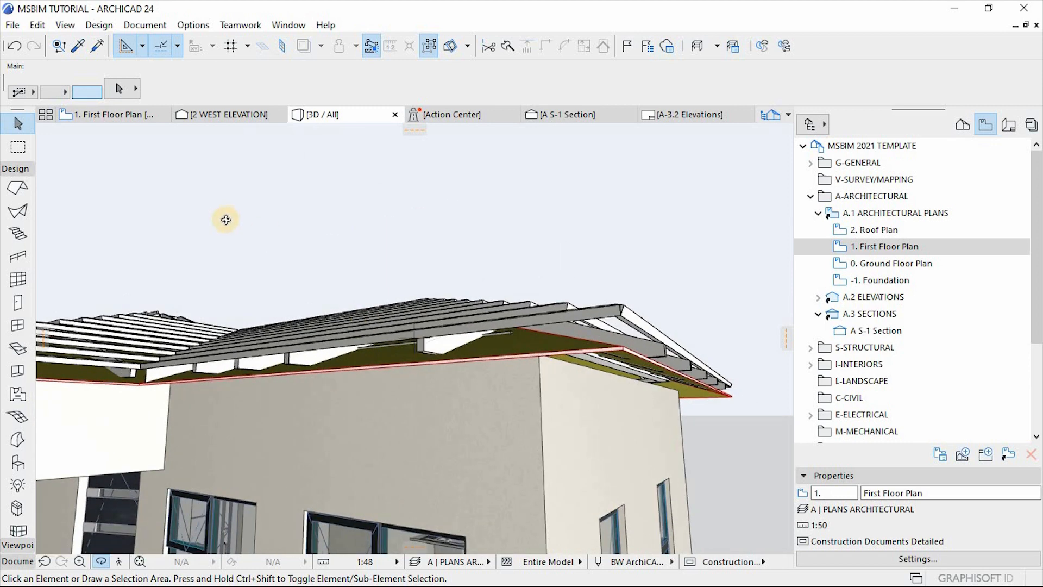
Step: In the A S-1 Section, move the insulation roof up about 120.6 mm so its eave meets the underside of the lowest batten
{"action": "left_click", "coordinate": [576, 115]}
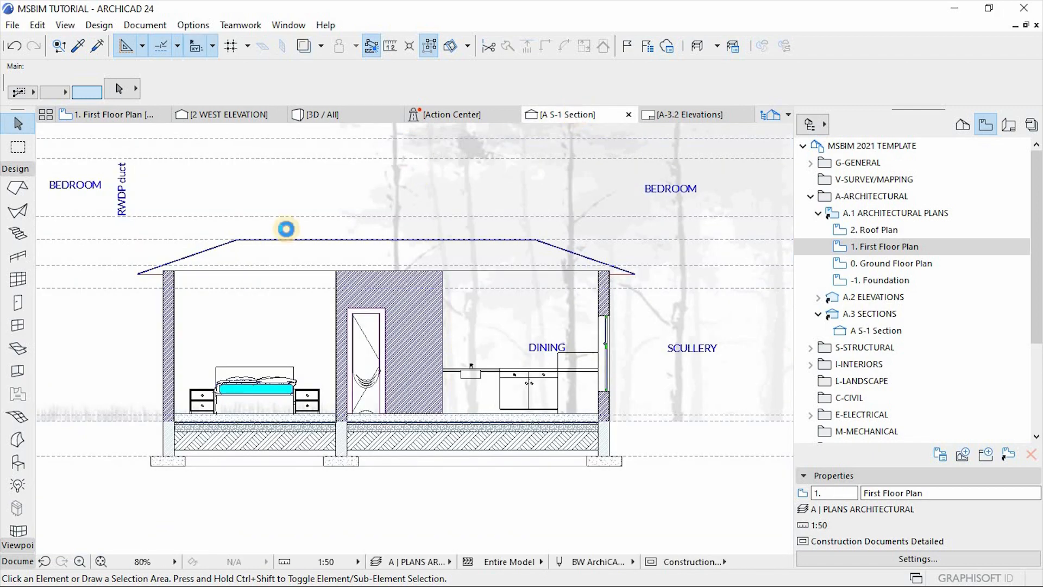
{"action": "scroll", "coordinate": [137, 273], "scroll_direction": "up", "scroll_amount": 10}
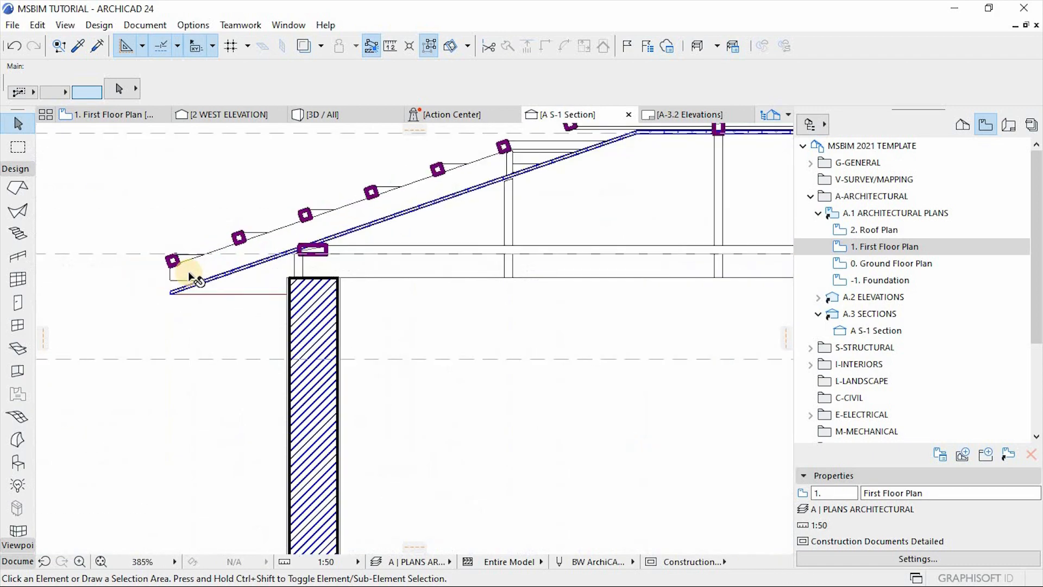
{"action": "left_click", "coordinate": [211, 310]}
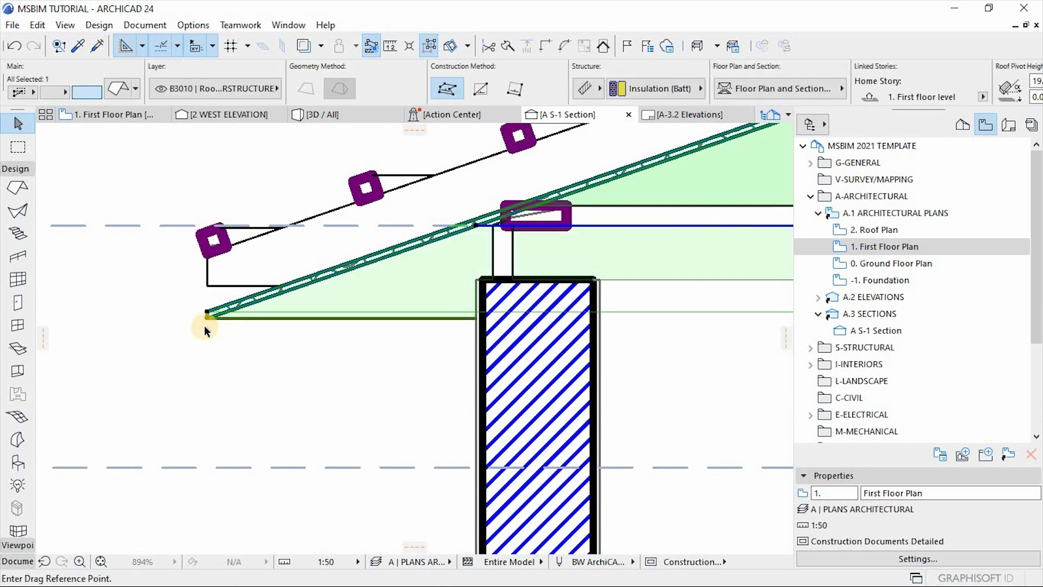
{"action": "left_click", "coordinate": [209, 315]}
{"action": "left_click", "coordinate": [207, 315]}
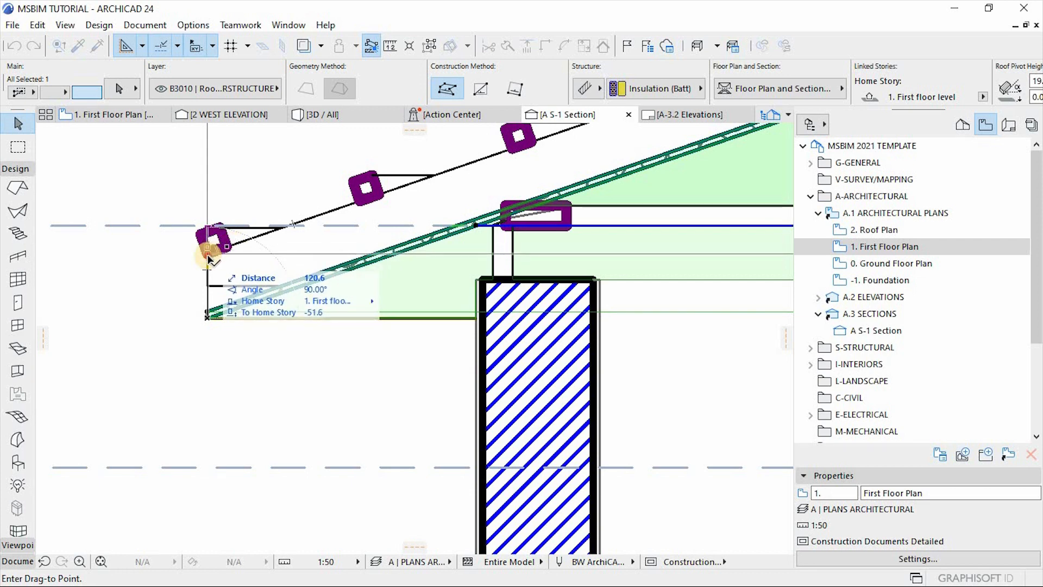
{"action": "left_click", "coordinate": [207, 254]}
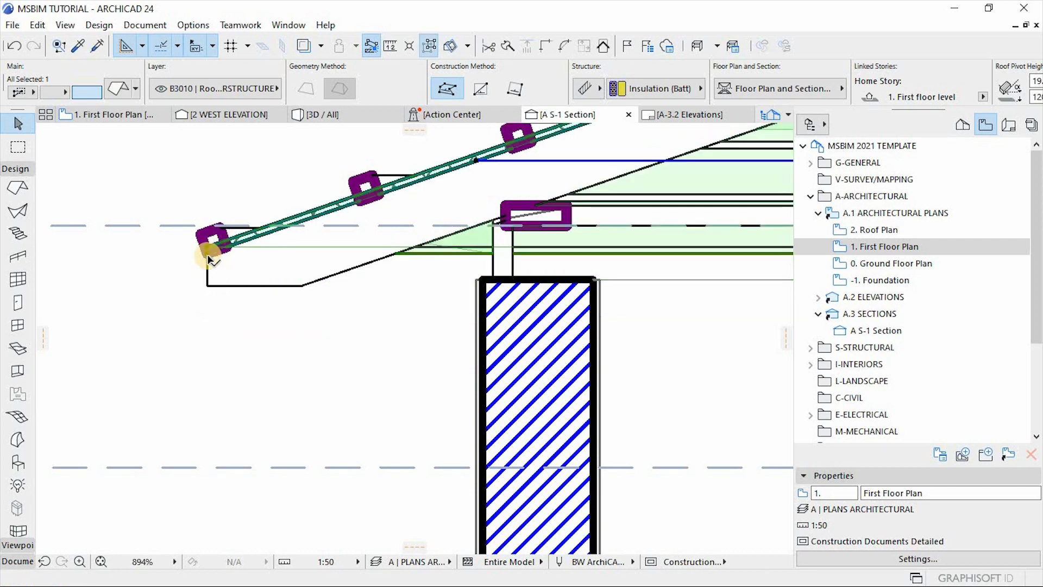
{"action": "key", "text": "Escape"}
{"action": "scroll", "coordinate": [214, 319], "scroll_direction": "down", "scroll_amount": 6}
{"action": "scroll", "coordinate": [251, 308], "scroll_direction": "down", "scroll_amount": 6}
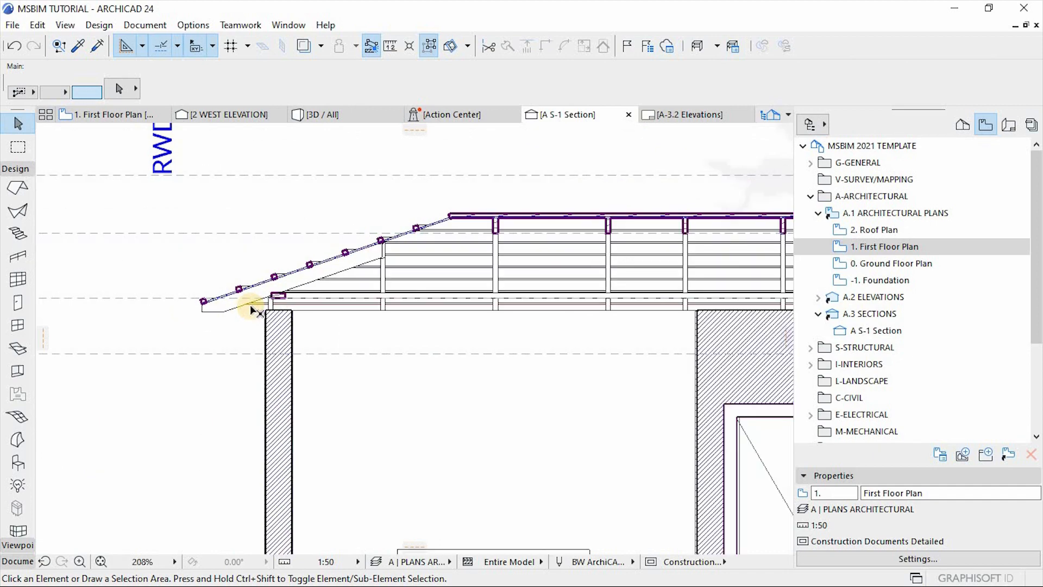
{"action": "scroll", "coordinate": [550, 299], "scroll_direction": "up", "scroll_amount": 9}
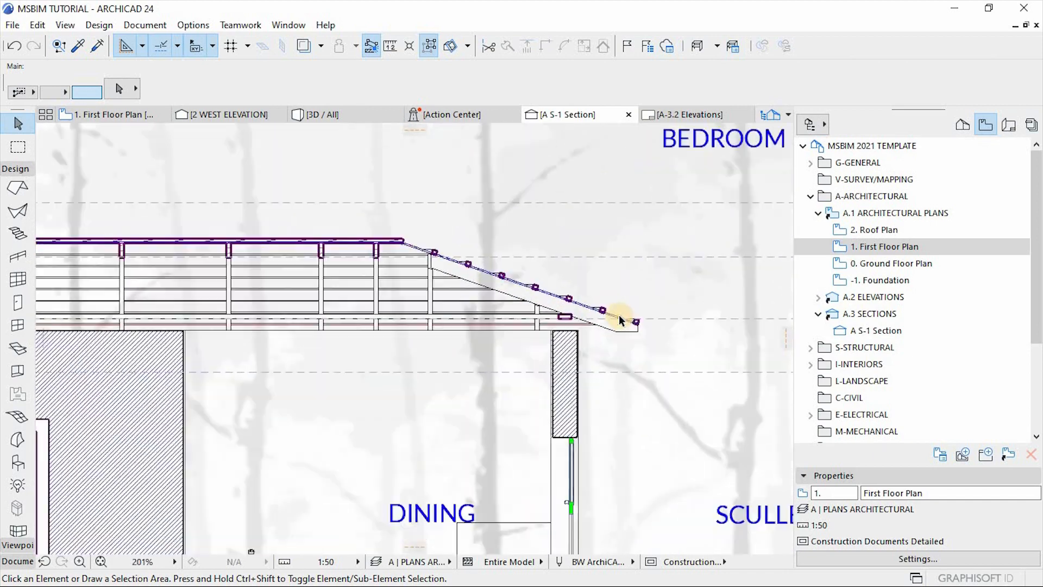
Step: In 3D, stretch the house's exterior walls and the porch's upper walls above the roof eaves, raising the house walls to about 3460 mm
{"action": "key", "text": "F3"}
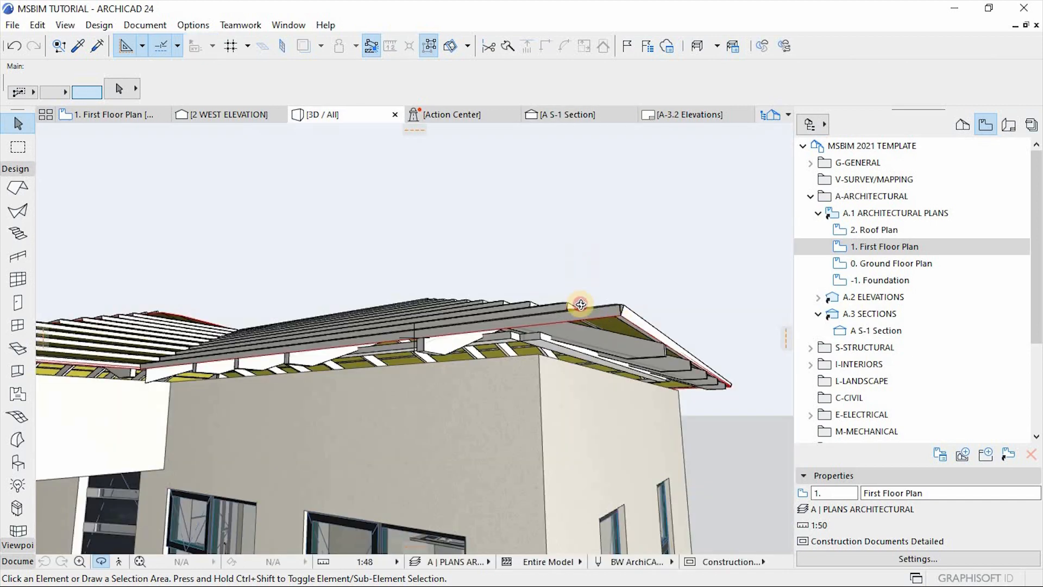
{"action": "middle_click_drag", "start_coordinate": [579, 305], "coordinate": [491, 351], "text": "shift"}
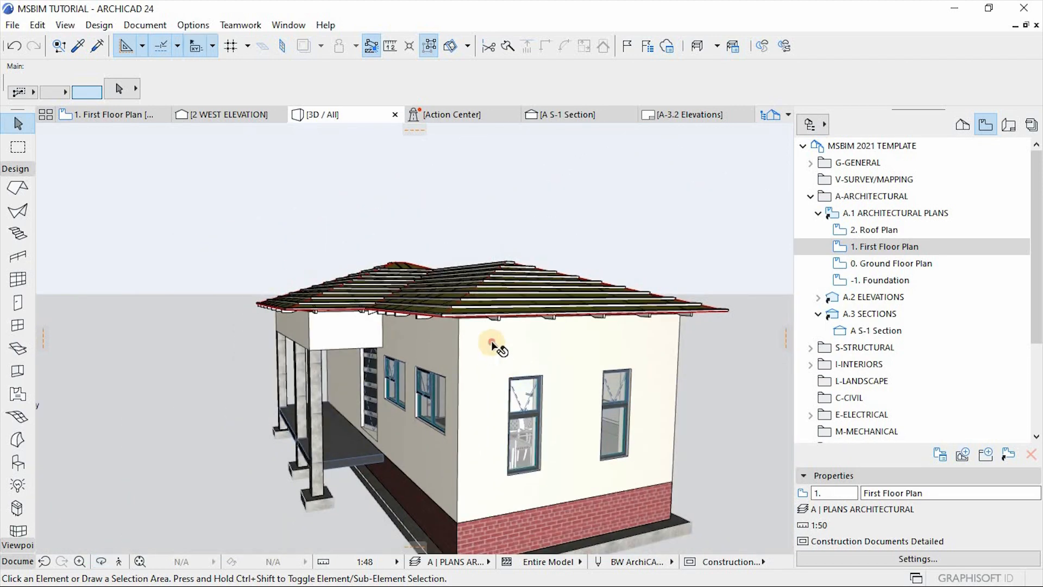
{"action": "left_click", "coordinate": [492, 342]}
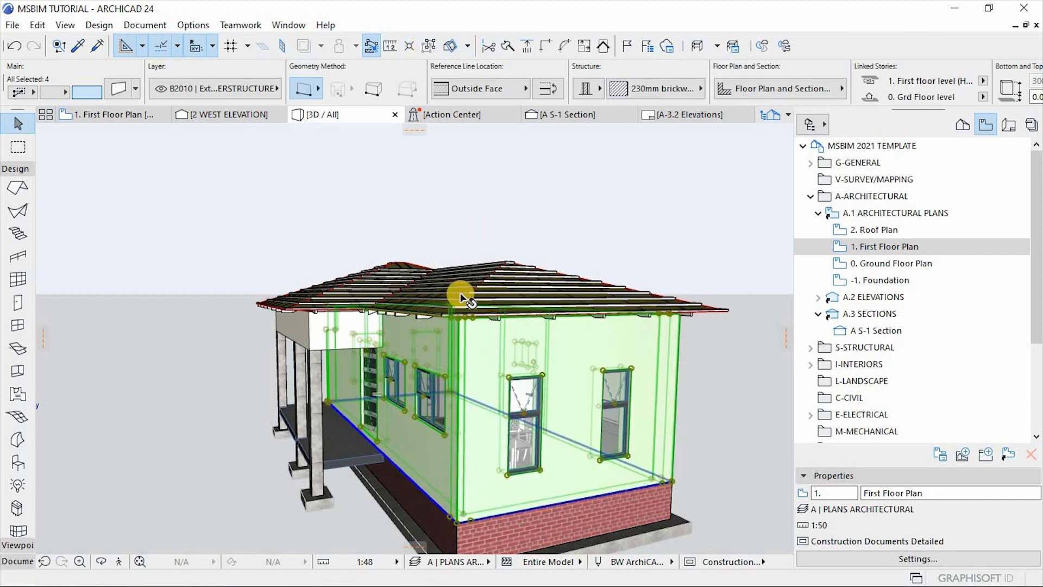
{"action": "left_click", "coordinate": [320, 326], "text": "shift"}
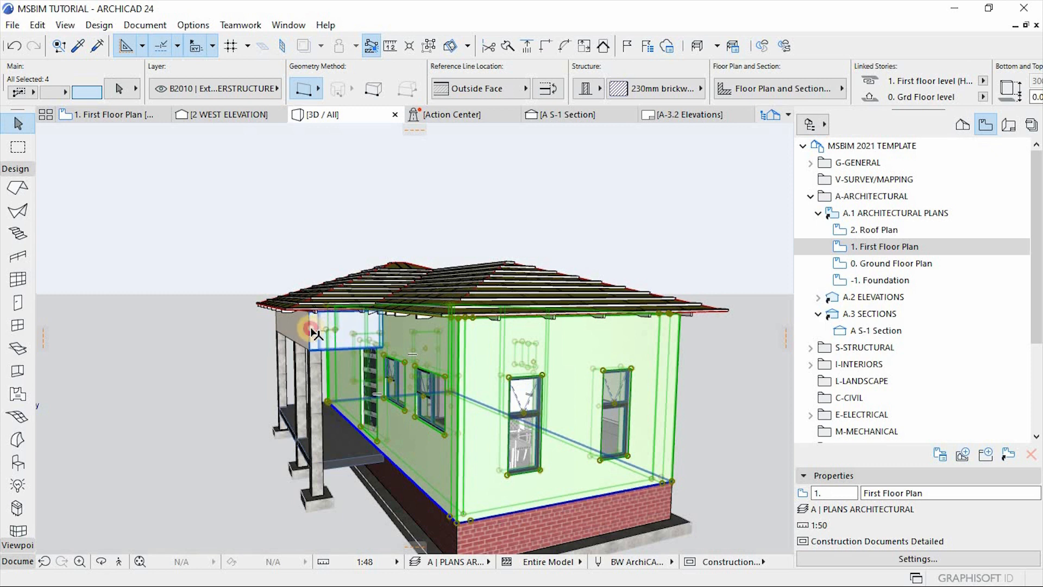
{"action": "left_click", "coordinate": [428, 46]}
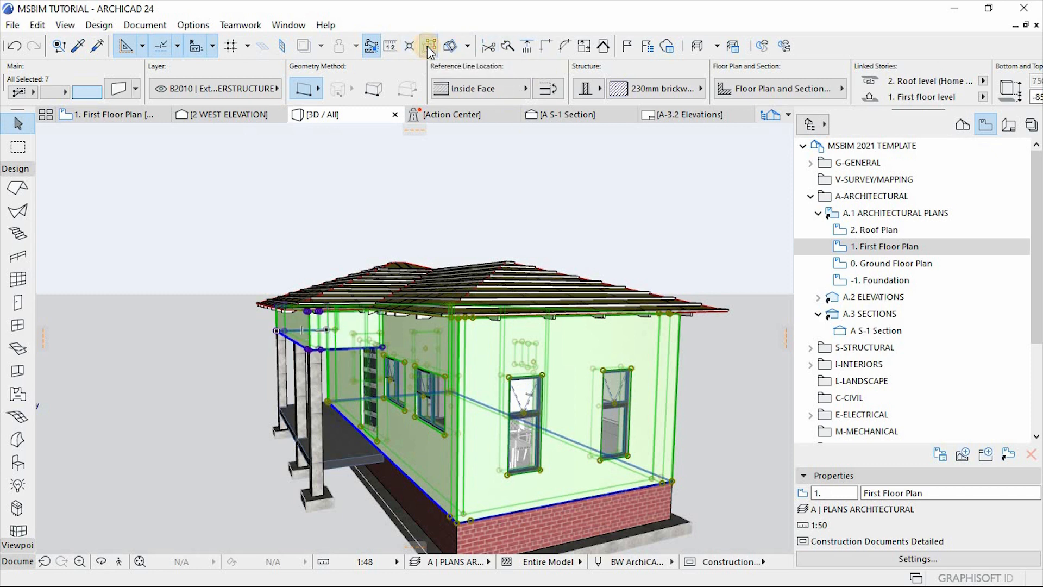
{"action": "left_click", "coordinate": [460, 316]}
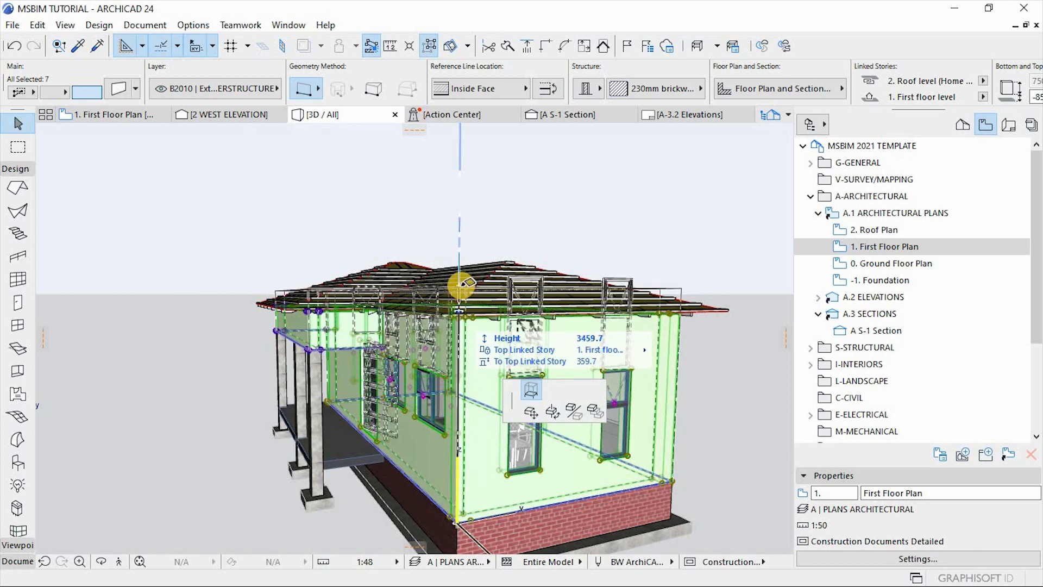
{"action": "left_click", "coordinate": [462, 285]}
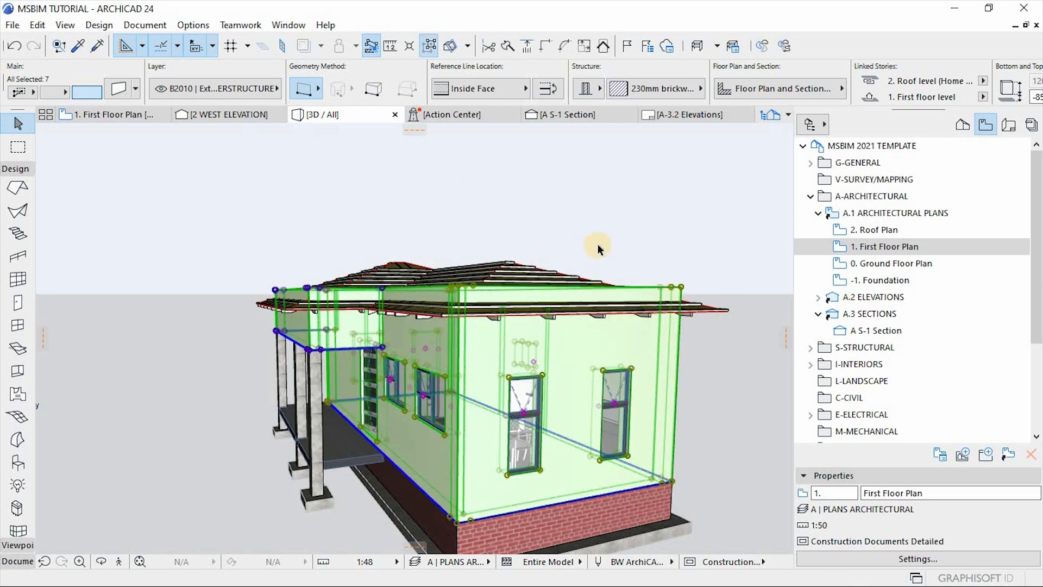
Step: Inspect the raised walls against the roof from a higher angle in 3D
{"action": "key", "text": "o"}
{"action": "left_click_drag", "start_coordinate": [561, 247], "coordinate": [584, 232]}
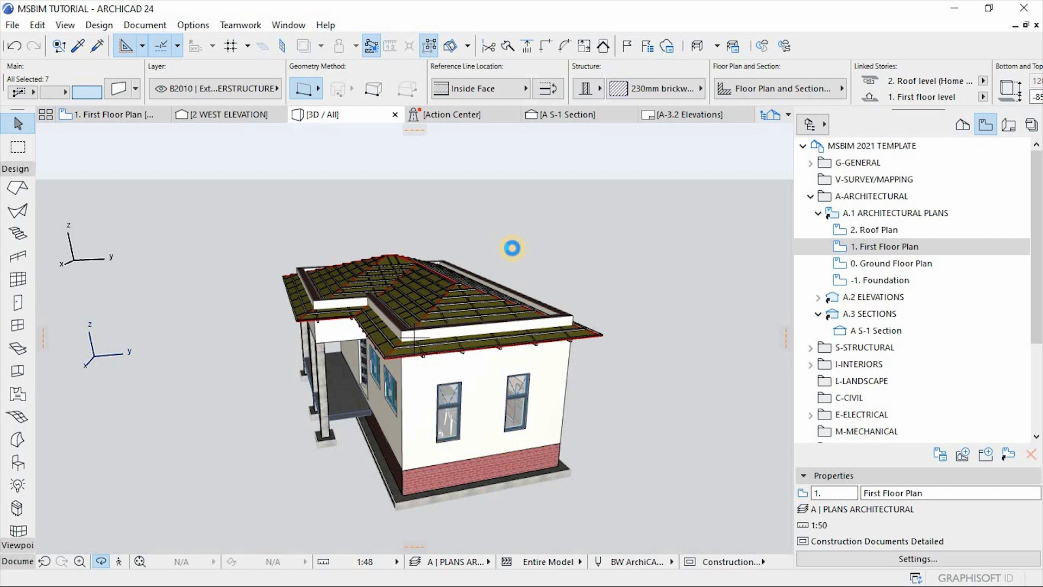
{"action": "key", "text": "Escape"}
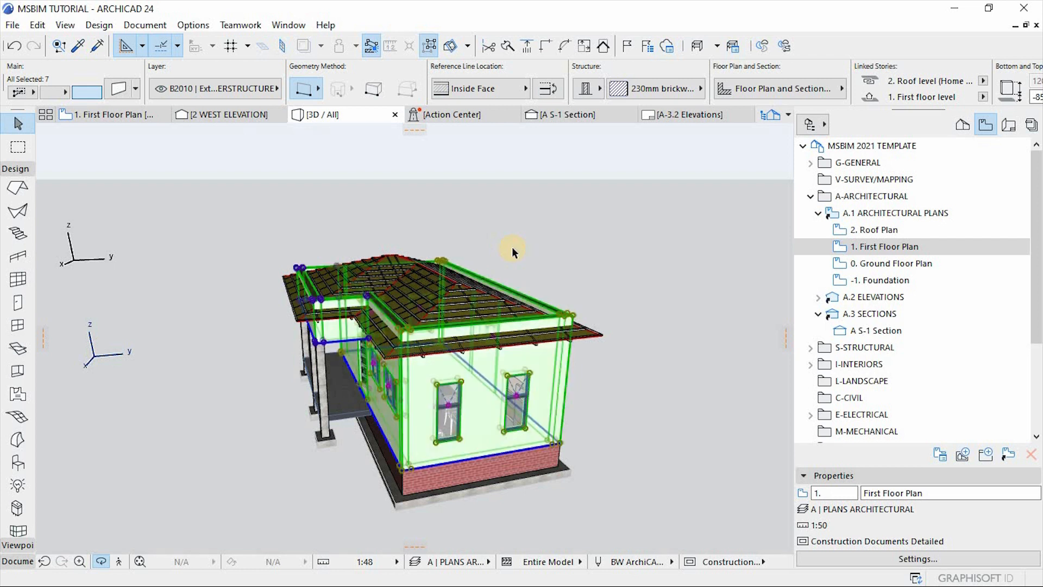
{"action": "key", "text": "Escape"}
{"action": "left_click", "coordinate": [486, 364]}
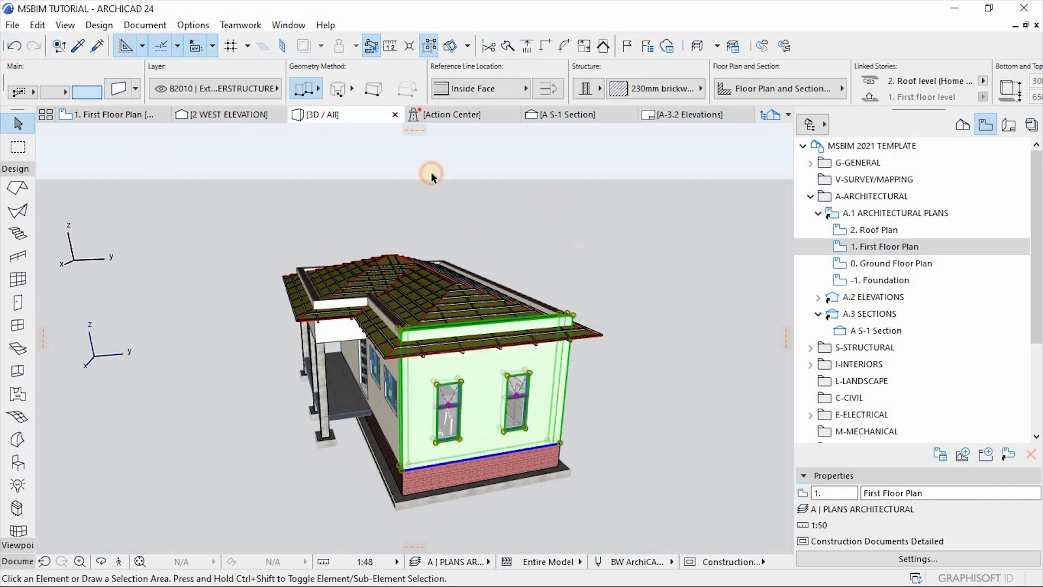
{"action": "left_click", "coordinate": [393, 175]}
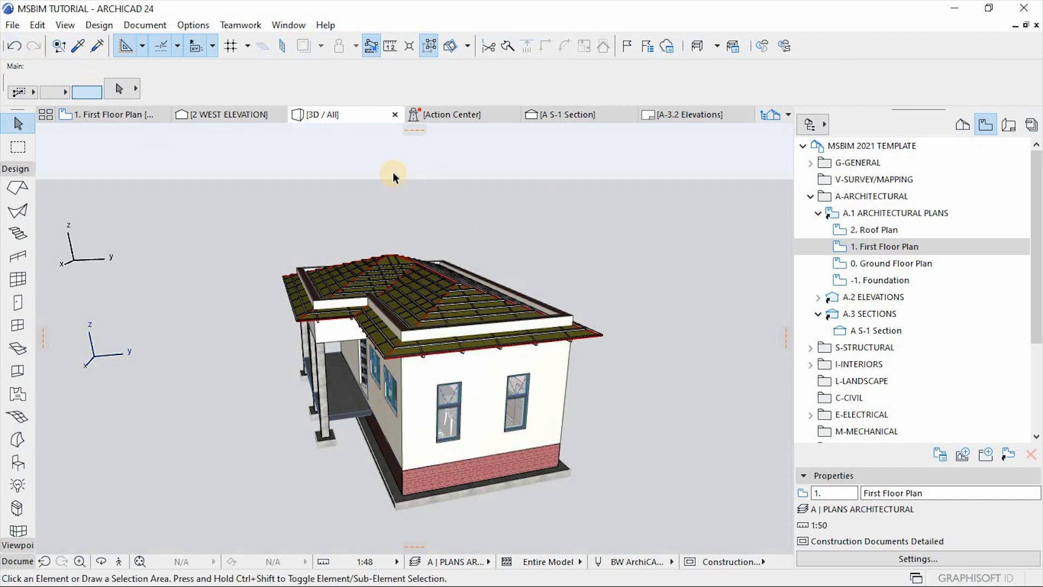
{"action": "mouse_move", "coordinate": [500, 317]}
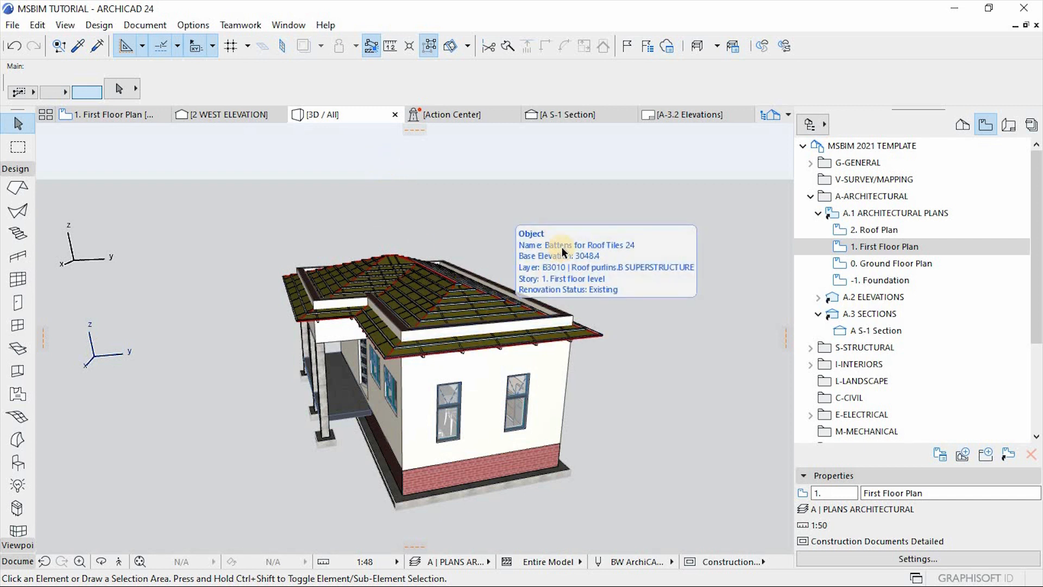
Step: Undo and redo the vertical stretch to reselect the seven raised walls, and set them as Solid Element Operations targets
{"action": "left_click", "coordinate": [15, 45]}
{"action": "left_click", "coordinate": [33, 46]}
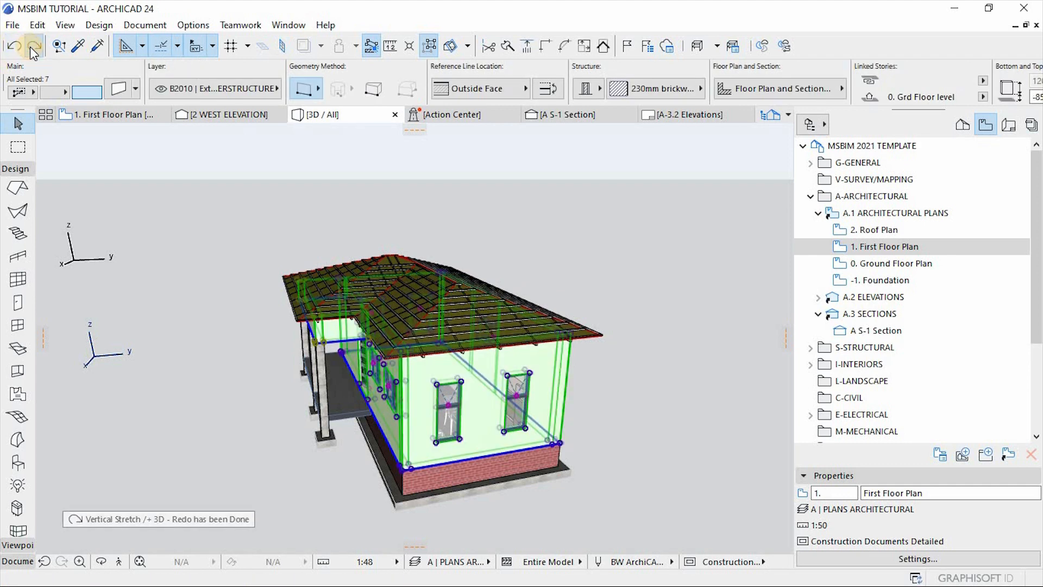
{"action": "right_click", "coordinate": [553, 218]}
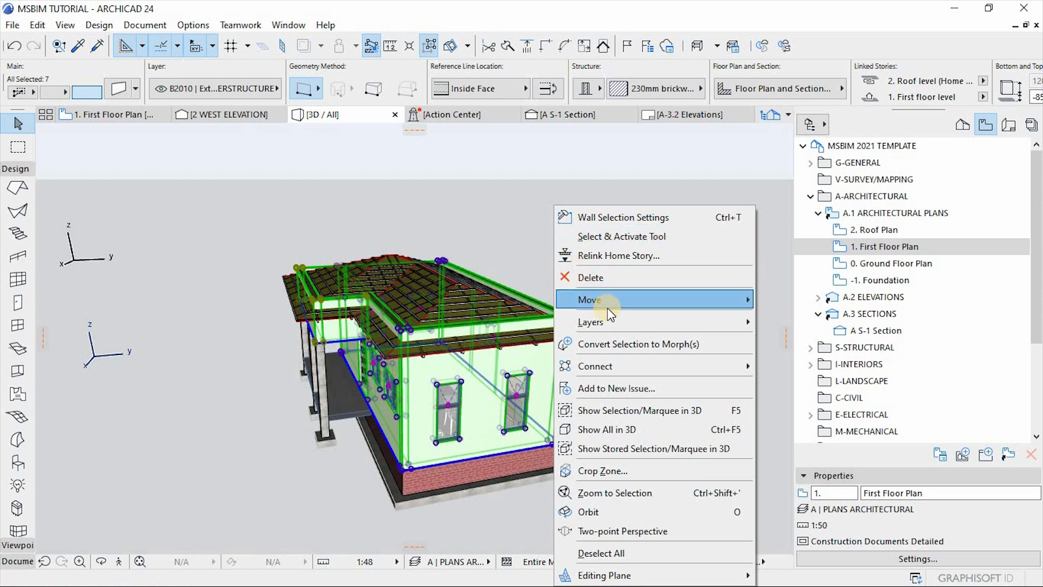
{"action": "mouse_move", "coordinate": [610, 364]}
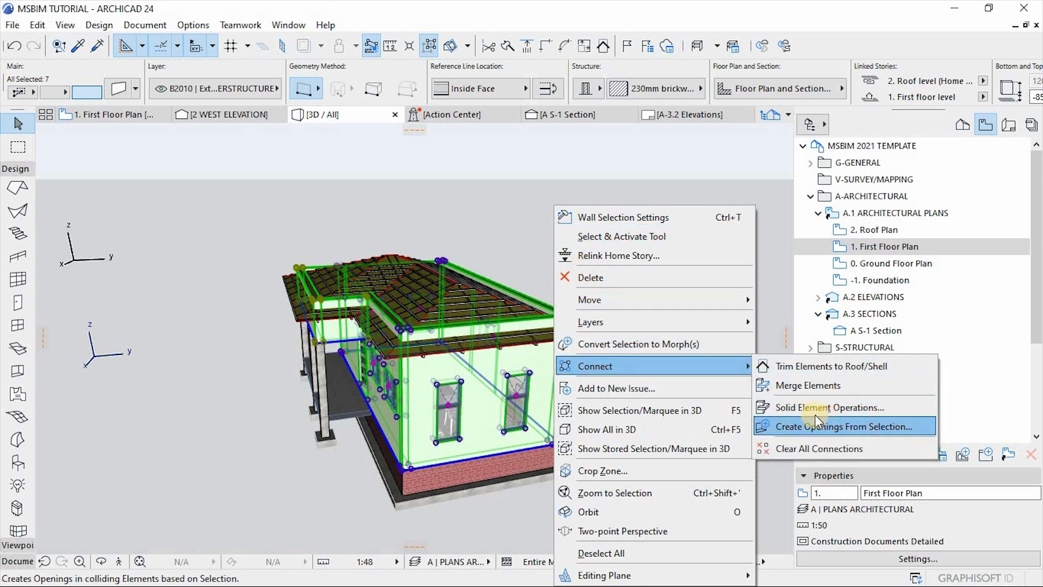
{"action": "left_click", "coordinate": [815, 409]}
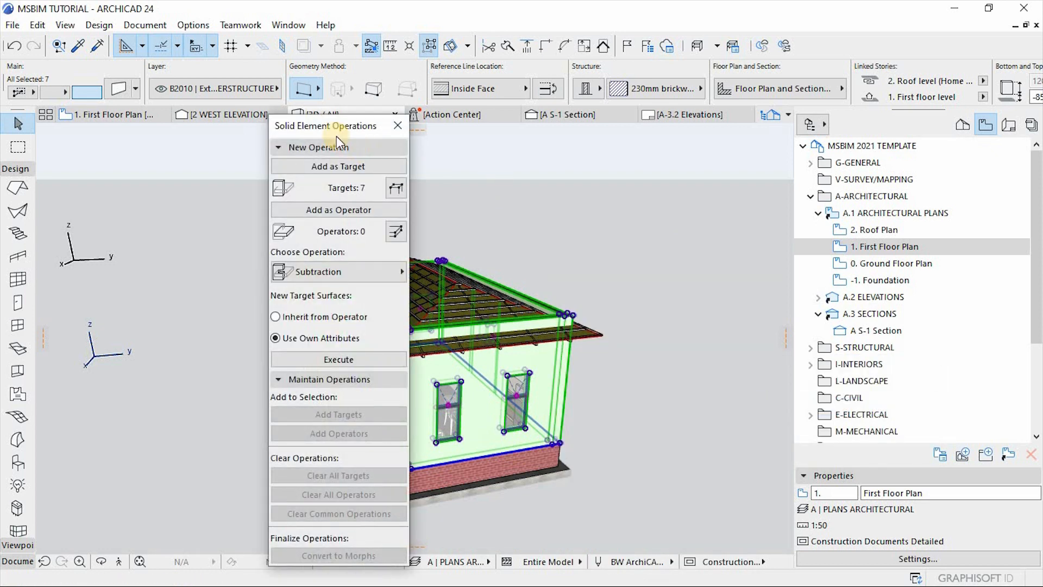
{"action": "left_click_drag", "start_coordinate": [302, 126], "coordinate": [148, 107]}
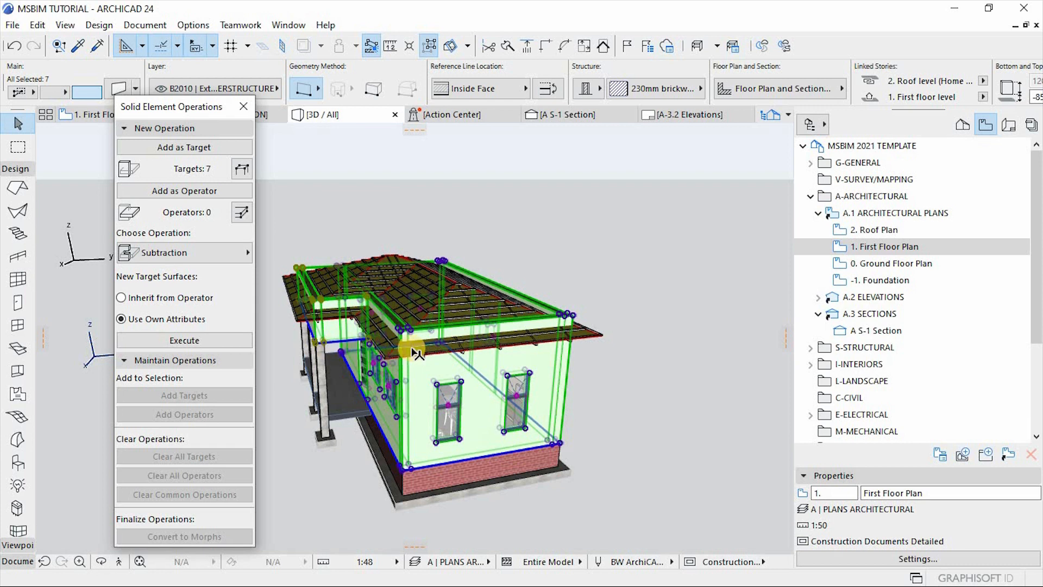
{"action": "left_click", "coordinate": [662, 323]}
{"action": "scroll", "coordinate": [389, 350], "scroll_direction": "up", "scroll_amount": 5}
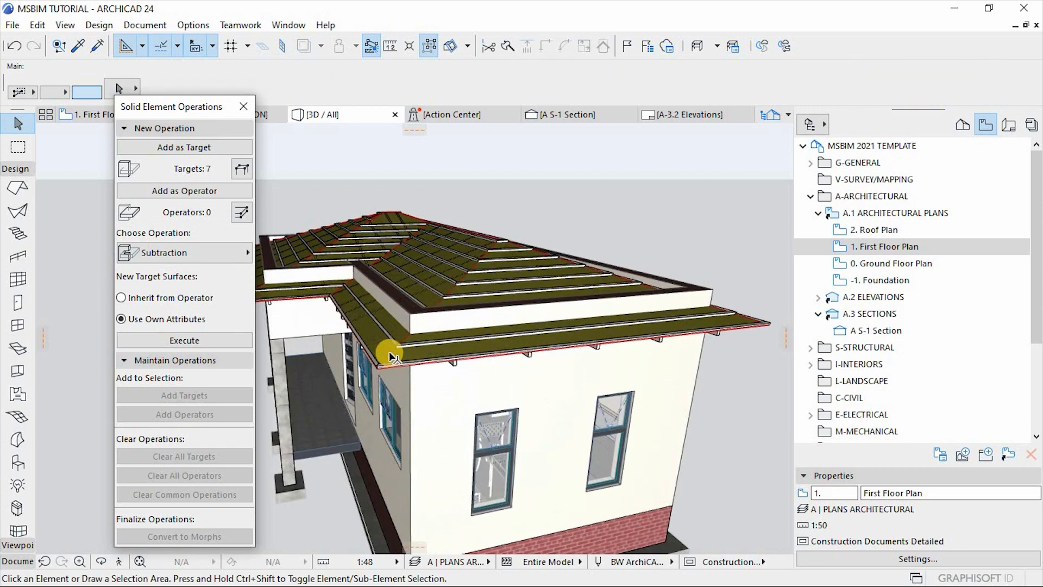
Step: Set the insulation roof as operator and trim the seven target walls using Subtraction with upward extrusion
{"action": "scroll", "coordinate": [390, 354], "scroll_direction": "down", "scroll_amount": 2}
{"action": "left_click", "coordinate": [464, 355]}
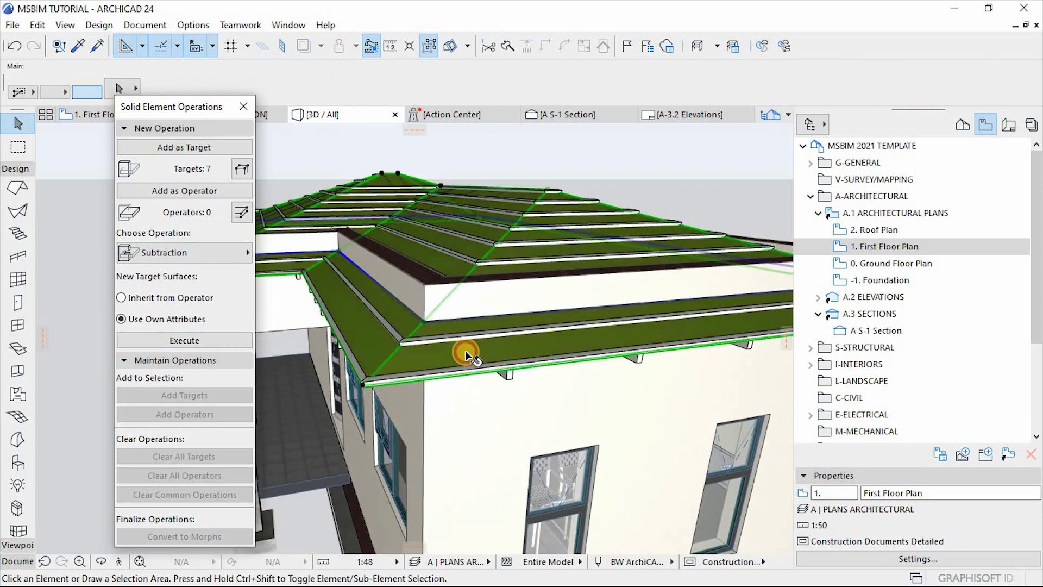
{"action": "left_click", "coordinate": [187, 191]}
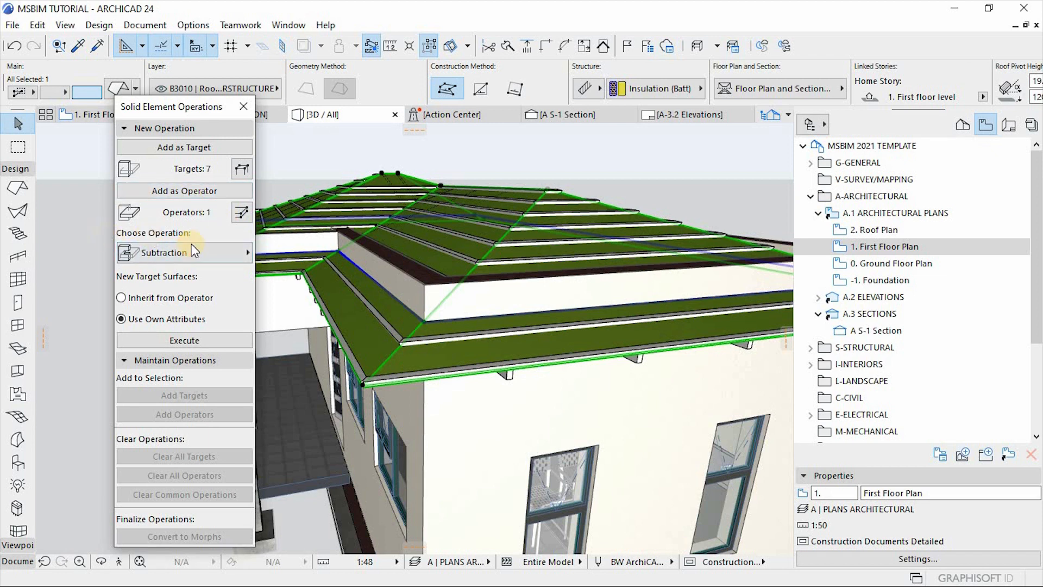
{"action": "left_click", "coordinate": [155, 253]}
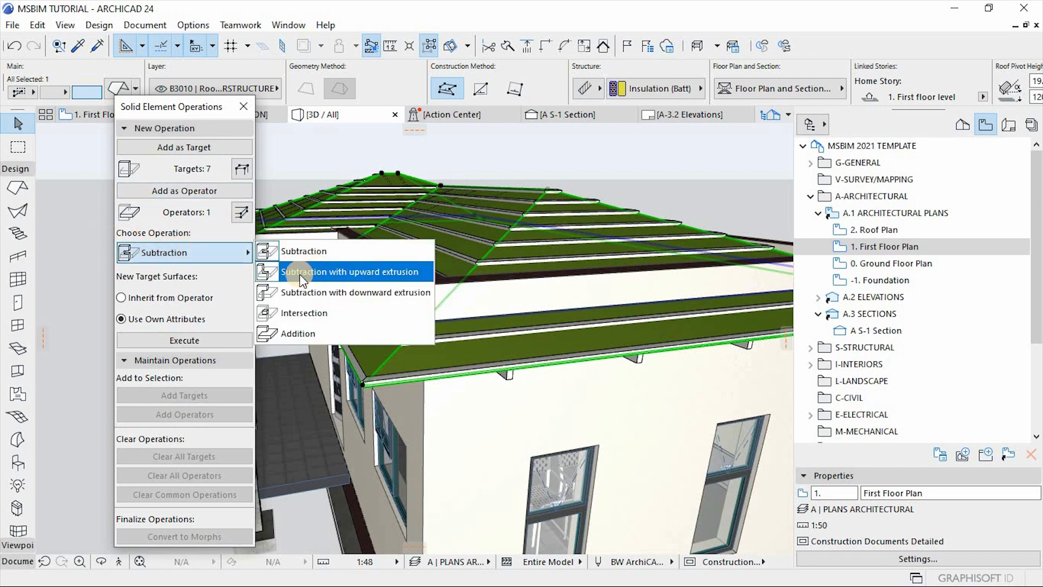
{"action": "left_click", "coordinate": [325, 272]}
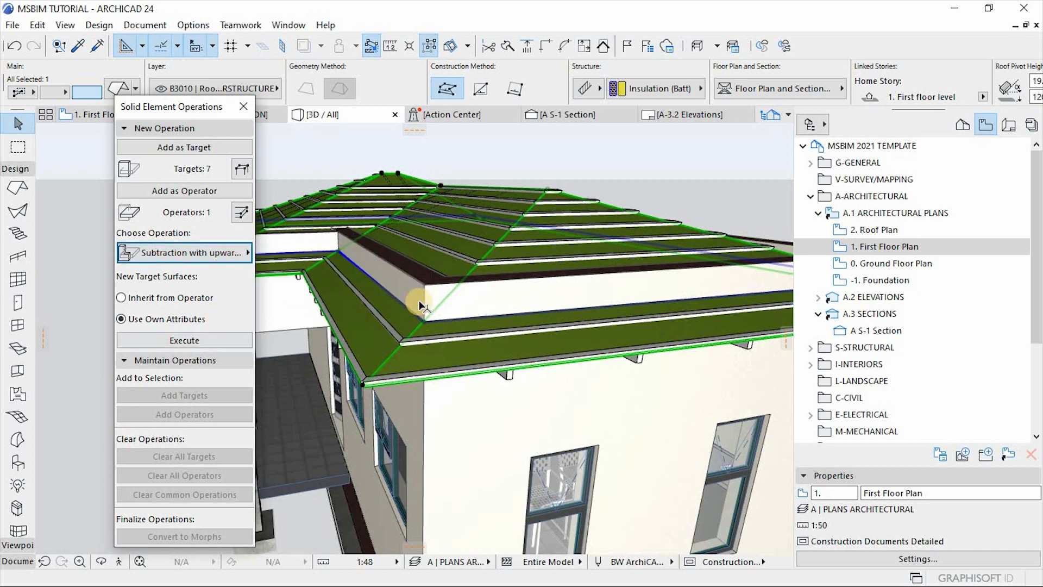
{"action": "scroll", "coordinate": [484, 297], "scroll_direction": "down", "scroll_amount": 2}
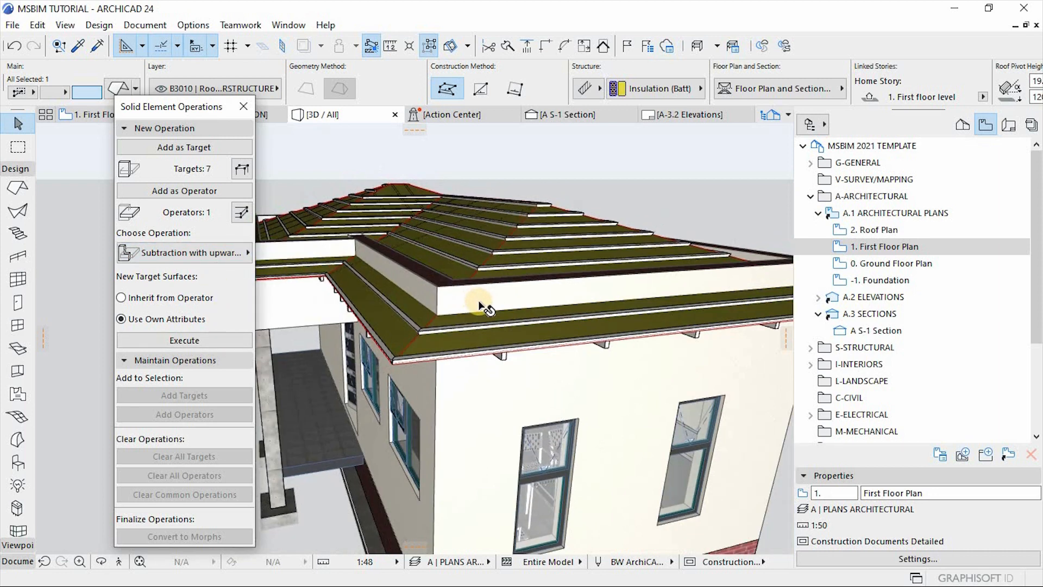
{"action": "left_click", "coordinate": [185, 340]}
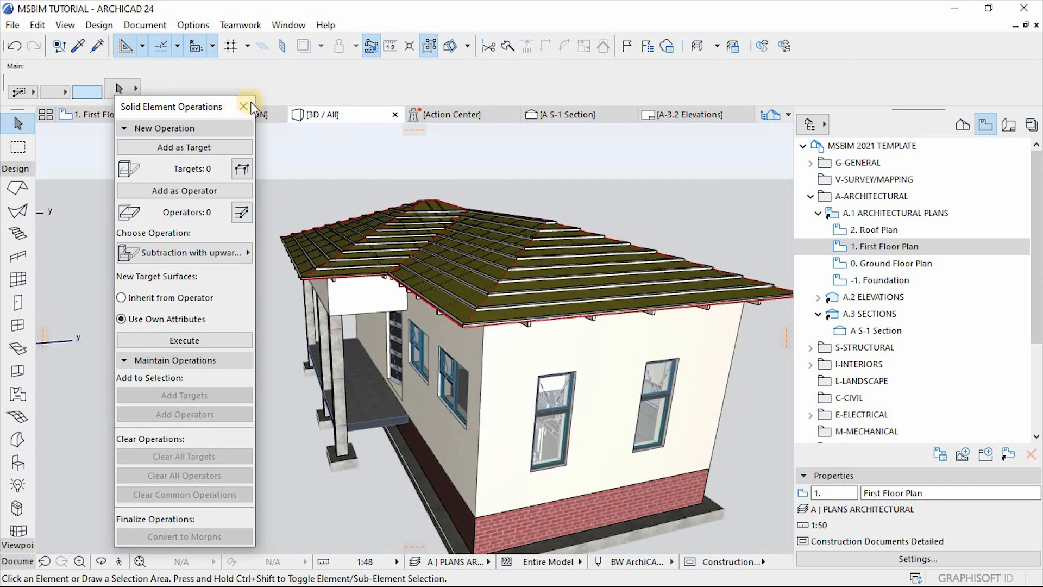
{"action": "left_click", "coordinate": [248, 103]}
Step: Examine in 3D, from below the eaves, how the trimmed exterior walls meet the roof and rafters
{"action": "key", "text": "o"}
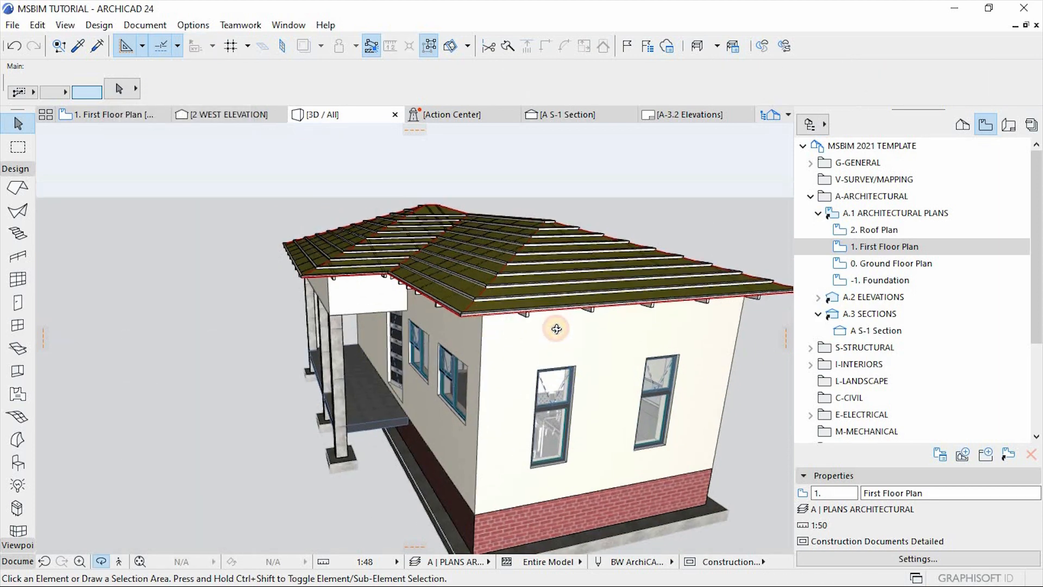
{"action": "left_click_drag", "start_coordinate": [557, 329], "coordinate": [505, 252]}
{"action": "scroll", "coordinate": [501, 252], "scroll_direction": "up", "scroll_amount": 3}
{"action": "left_click_drag", "start_coordinate": [498, 291], "coordinate": [472, 206]}
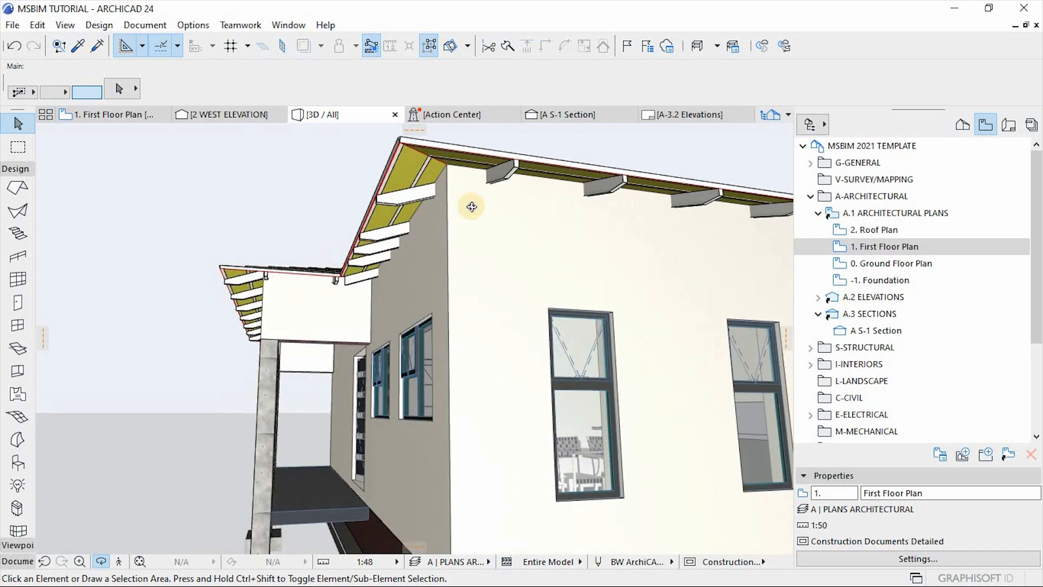
{"action": "scroll", "coordinate": [432, 165], "scroll_direction": "up", "scroll_amount": 3}
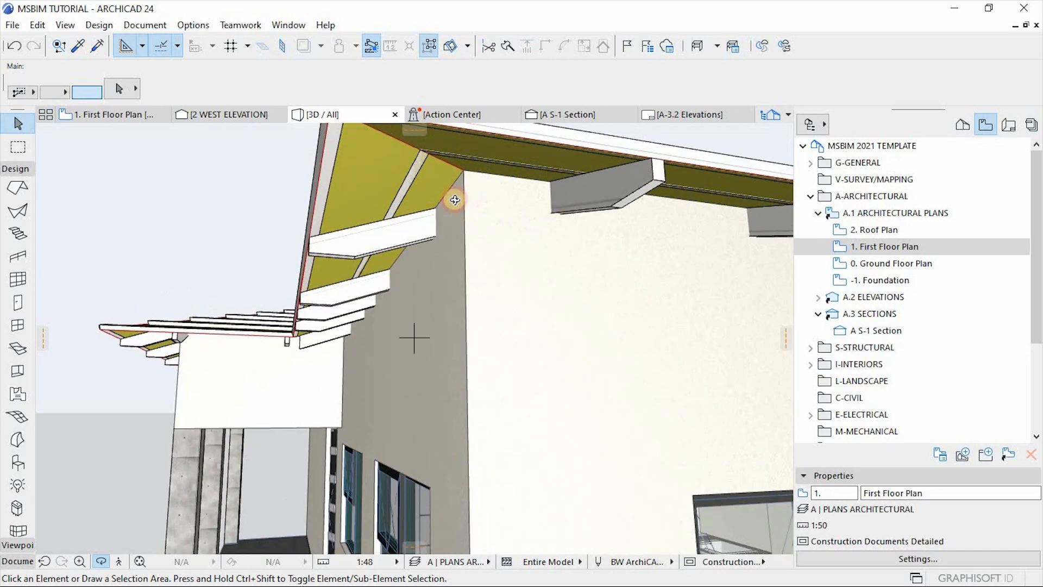
{"action": "left_click_drag", "start_coordinate": [454, 201], "coordinate": [547, 170]}
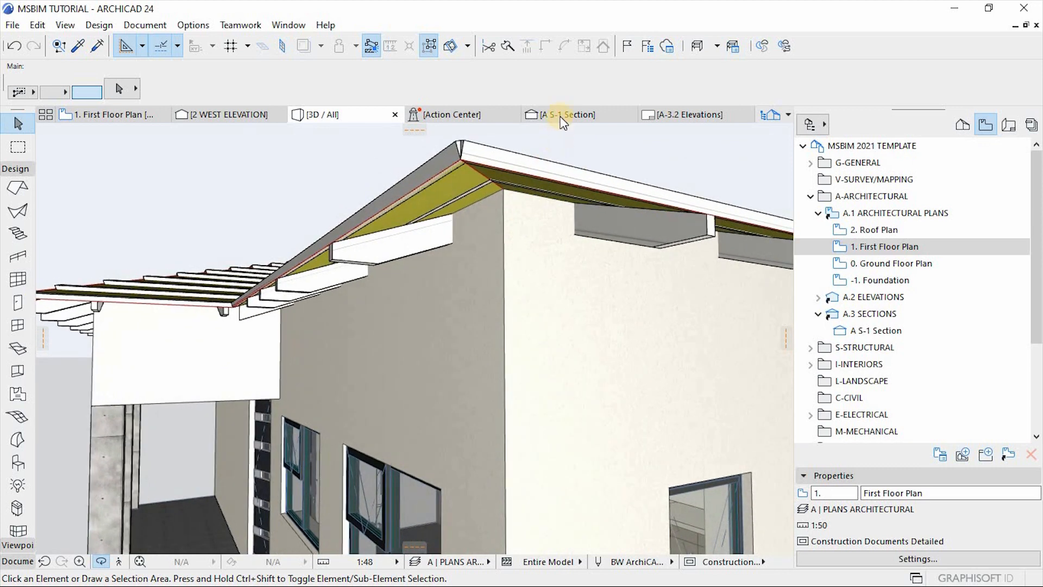
Step: Check the trimmed wall tops against the roof slope in the A S-1 Section
{"action": "left_click", "coordinate": [562, 114]}
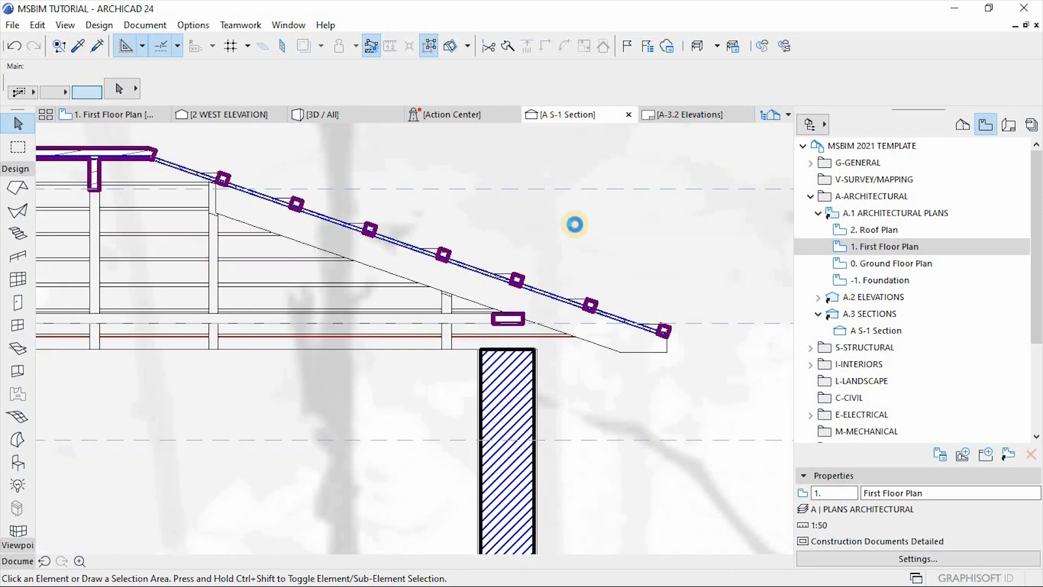
{"action": "scroll", "coordinate": [516, 295], "scroll_direction": "up", "scroll_amount": 3}
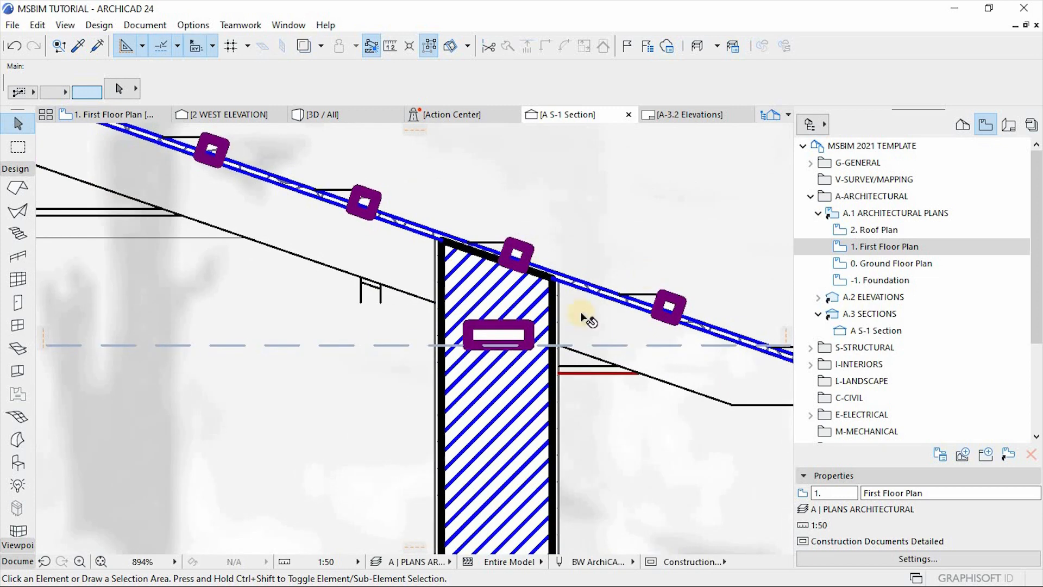
{"action": "scroll", "coordinate": [596, 328], "scroll_direction": "down", "scroll_amount": 3}
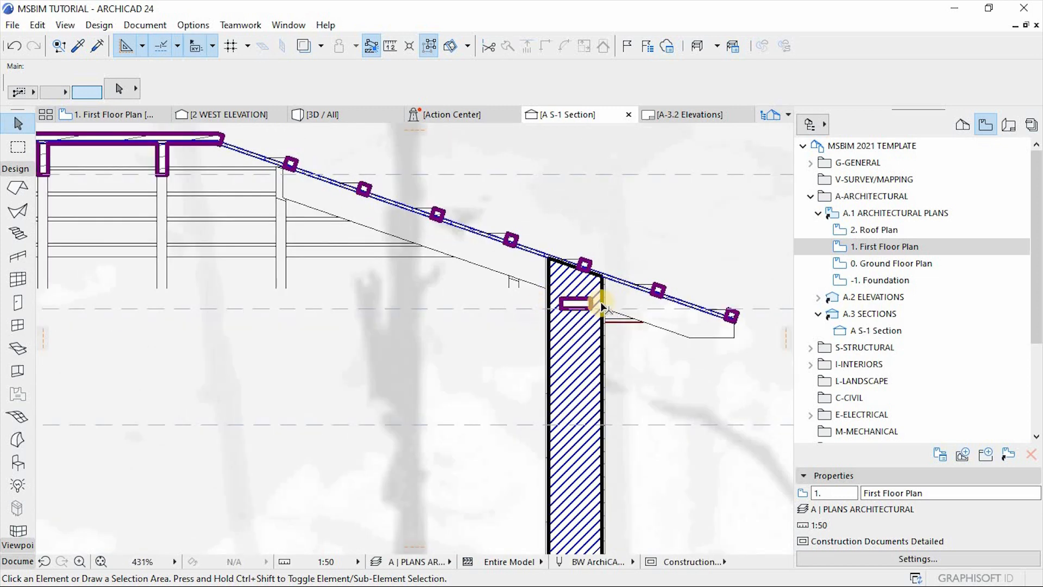
{"action": "scroll", "coordinate": [601, 302], "scroll_direction": "up", "scroll_amount": 2}
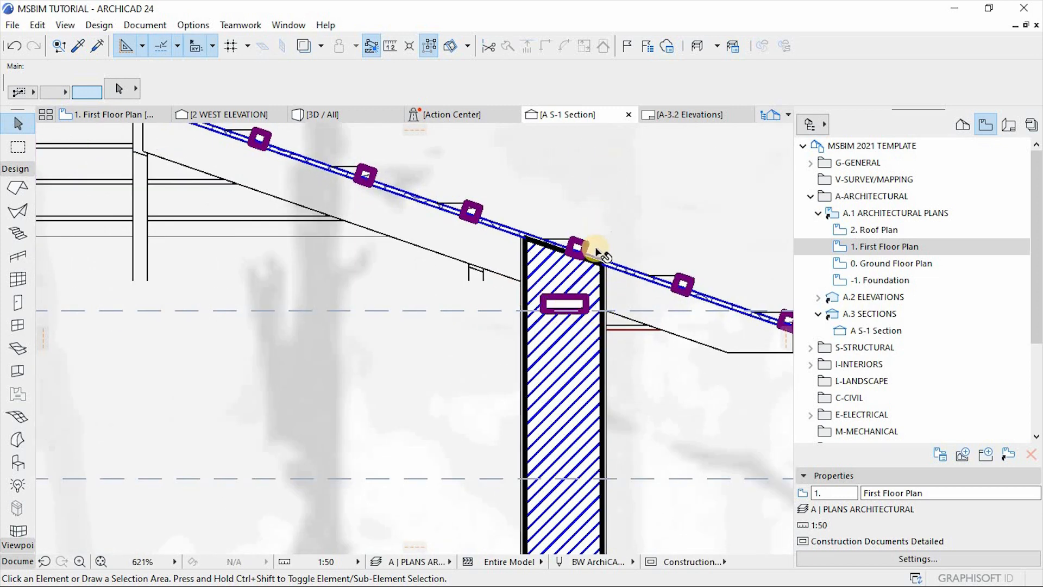
{"action": "scroll", "coordinate": [606, 247], "scroll_direction": "down", "scroll_amount": 5}
{"action": "scroll", "coordinate": [657, 261], "scroll_direction": "down", "scroll_amount": 4}
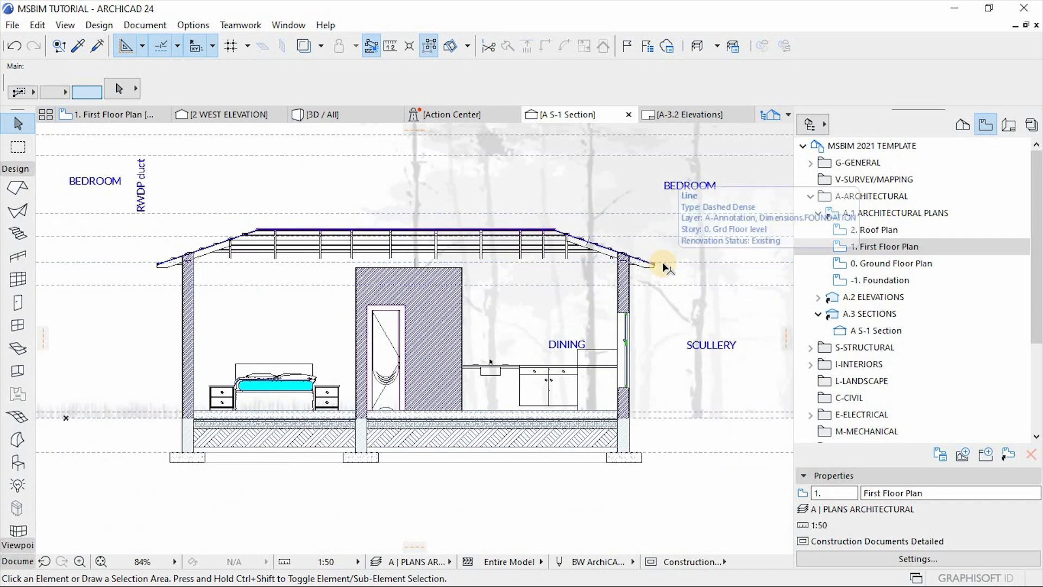
{"action": "scroll", "coordinate": [321, 205], "scroll_direction": "up", "scroll_amount": 2}
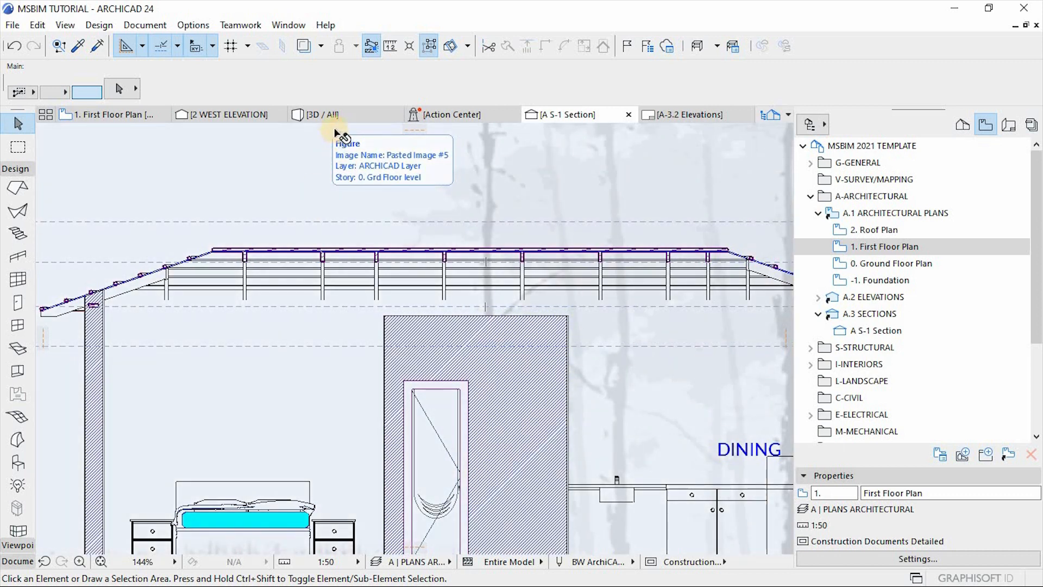
Step: In 3D, split the hipped insulation roof into single-plane roofs
{"action": "left_click", "coordinate": [324, 114]}
{"action": "middle_click_drag", "start_coordinate": [501, 186], "coordinate": [577, 387], "text": "shift"}
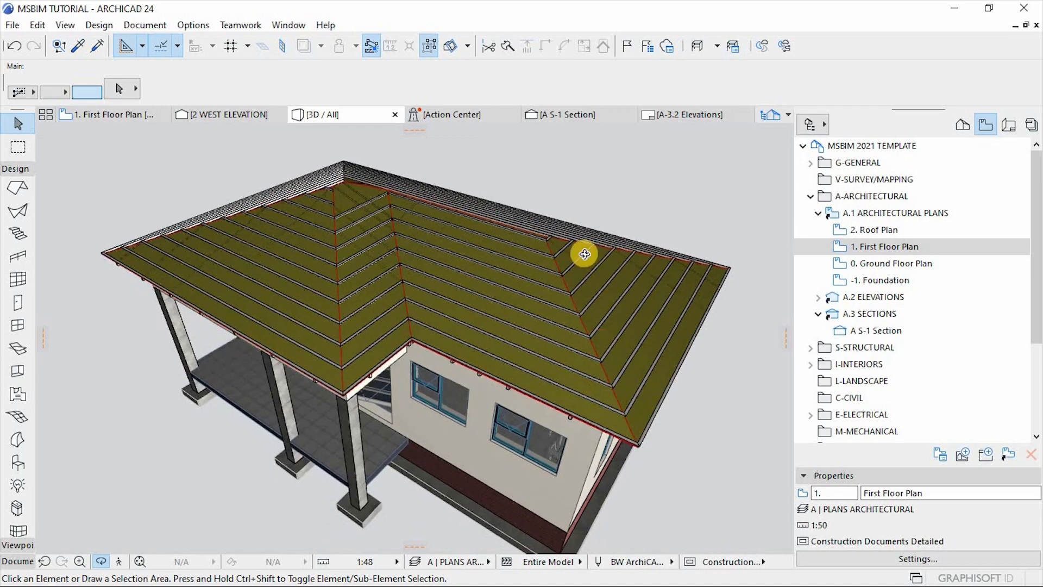
{"action": "scroll", "coordinate": [405, 261], "scroll_direction": "up", "scroll_amount": 3}
{"action": "left_click_drag", "start_coordinate": [517, 307], "coordinate": [382, 269]}
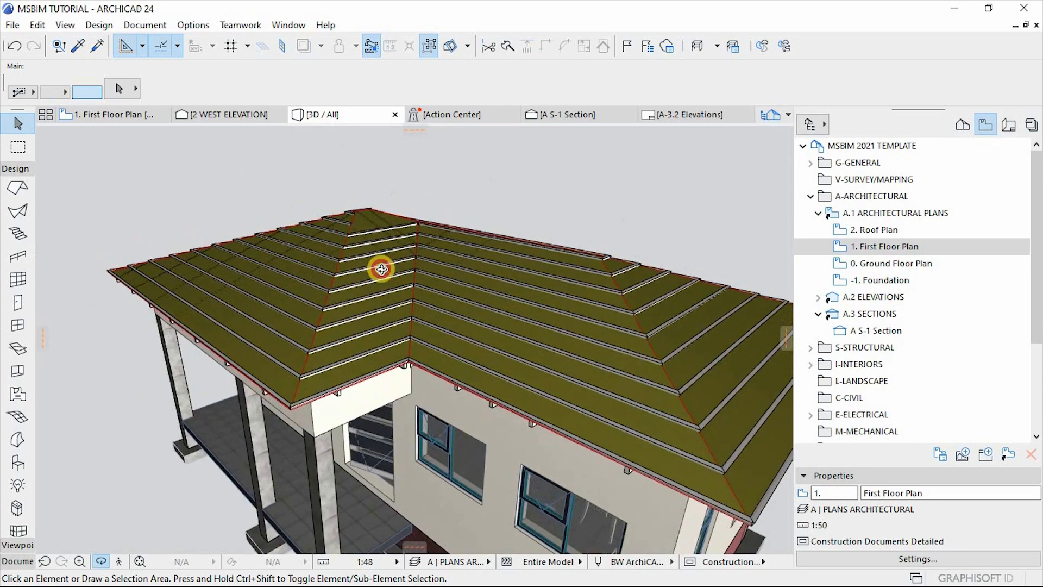
{"action": "left_click_drag", "start_coordinate": [541, 409], "coordinate": [624, 448]}
{"action": "scroll", "coordinate": [624, 447], "scroll_direction": "up", "scroll_amount": 2}
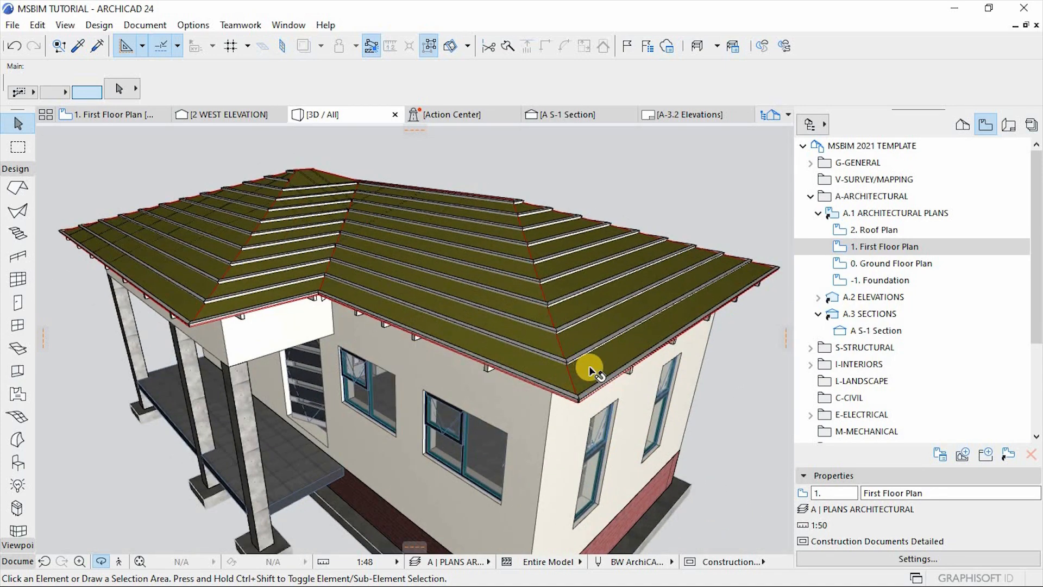
{"action": "left_click", "coordinate": [589, 366]}
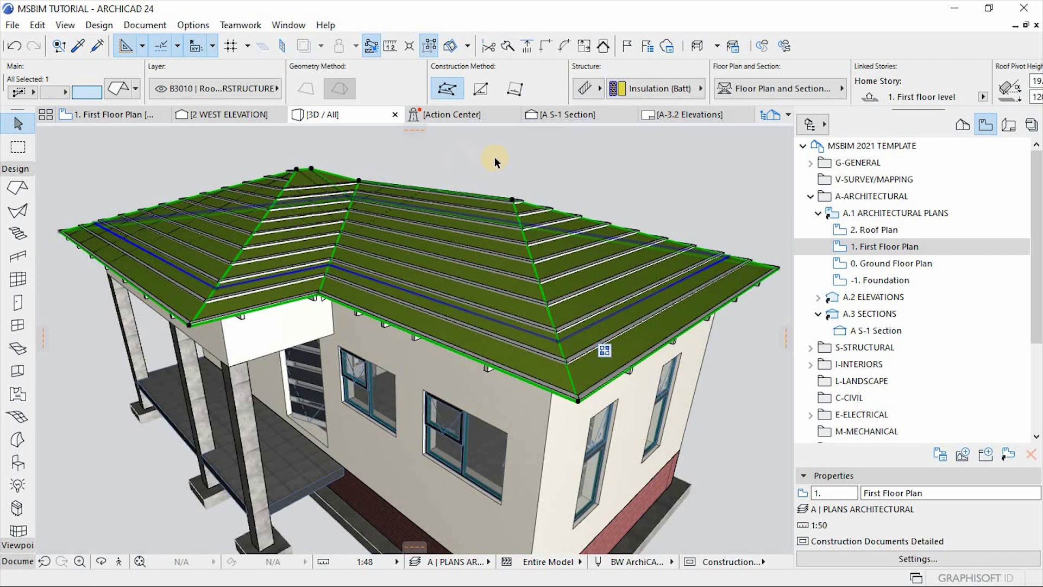
{"action": "right_click", "coordinate": [511, 148]}
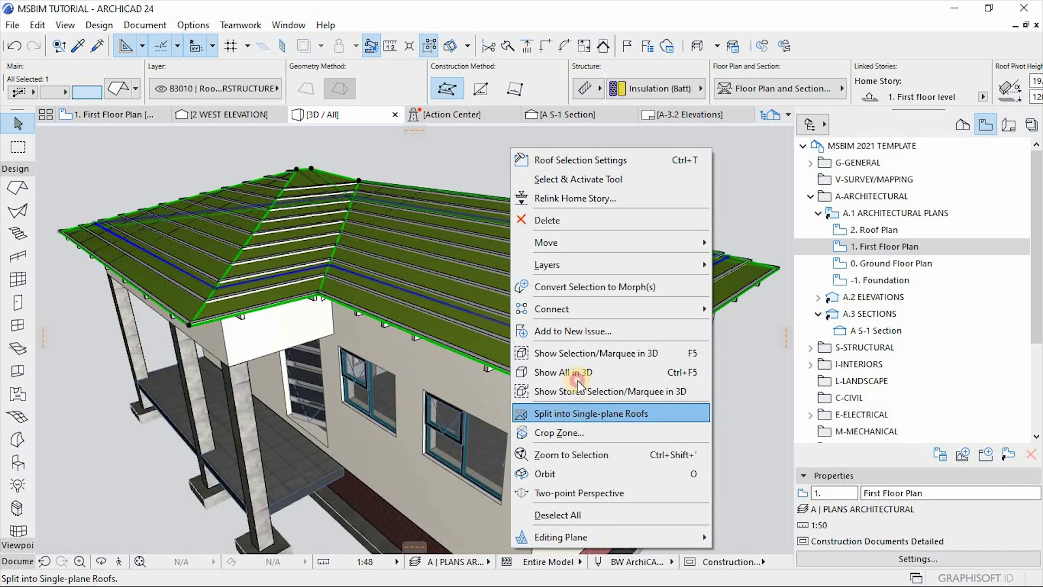
{"action": "left_click", "coordinate": [578, 412]}
{"action": "left_click", "coordinate": [566, 261]}
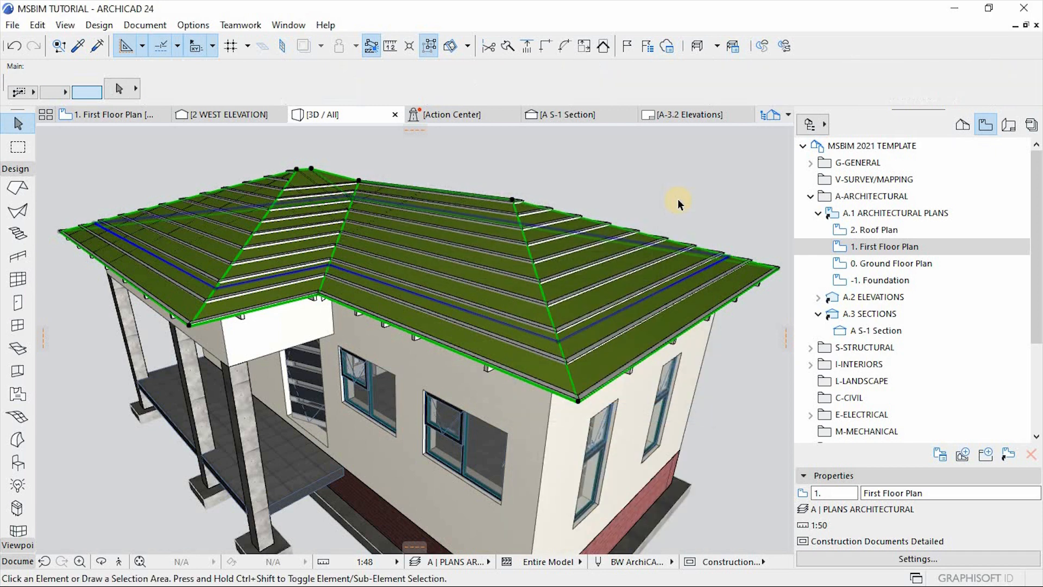
Step: Check individual roof planes, select all six together with Suspend Groups turned off, and turn Suspend Groups back on
{"action": "left_click", "coordinate": [538, 364]}
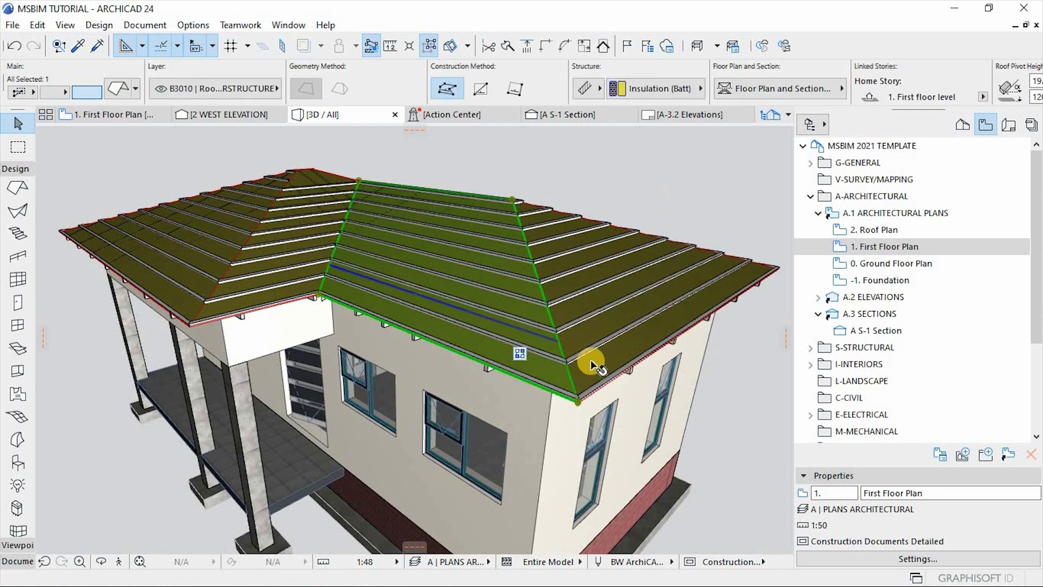
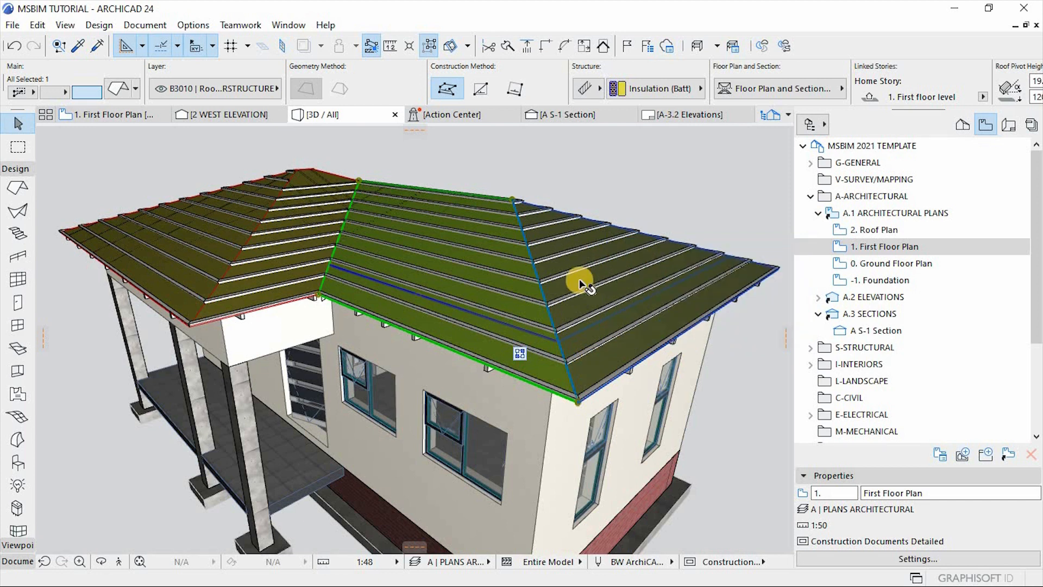
{"action": "left_click", "coordinate": [532, 272]}
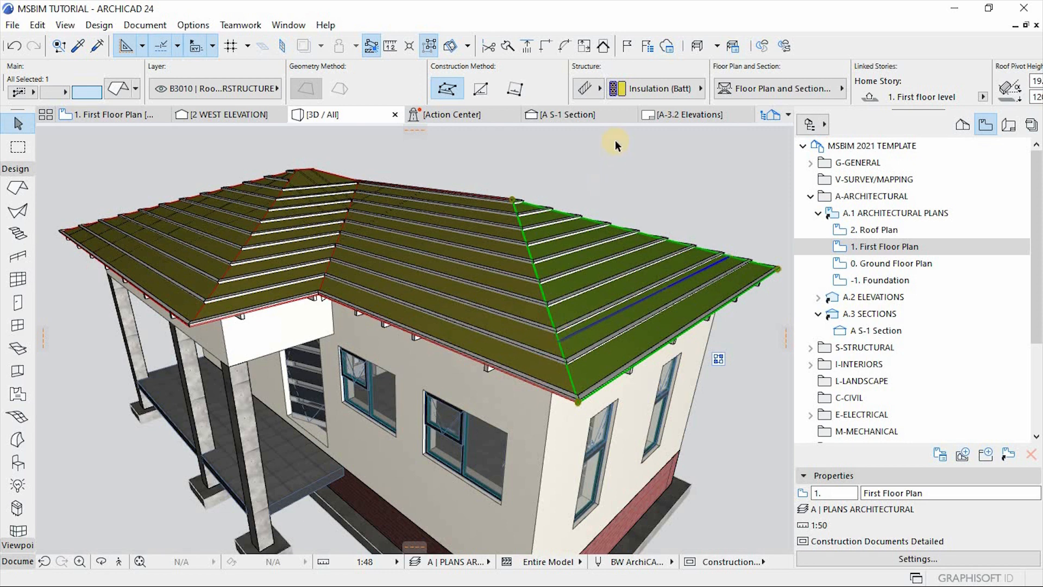
{"action": "left_click", "coordinate": [423, 47]}
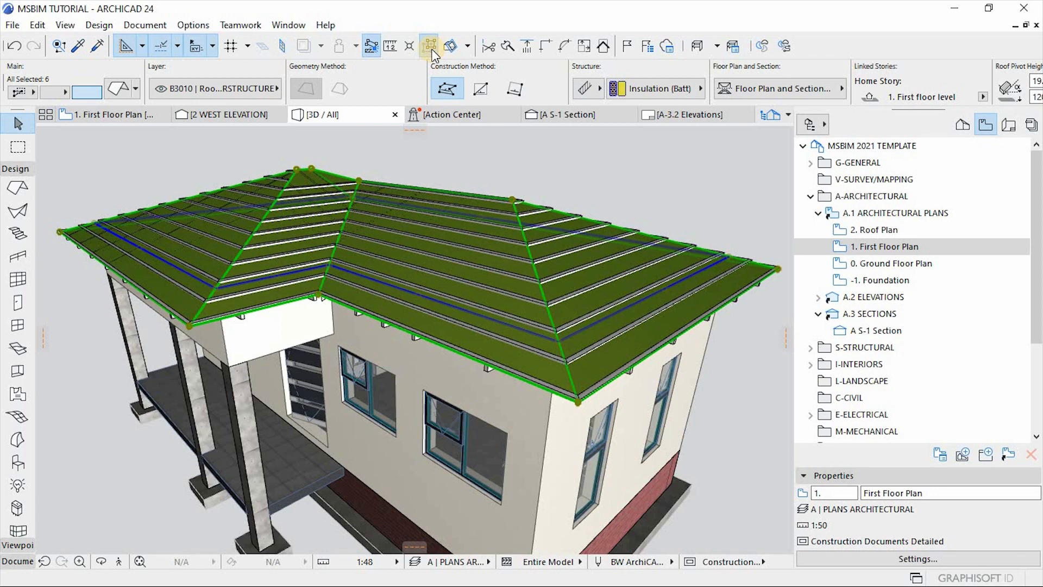
{"action": "left_click", "coordinate": [431, 48]}
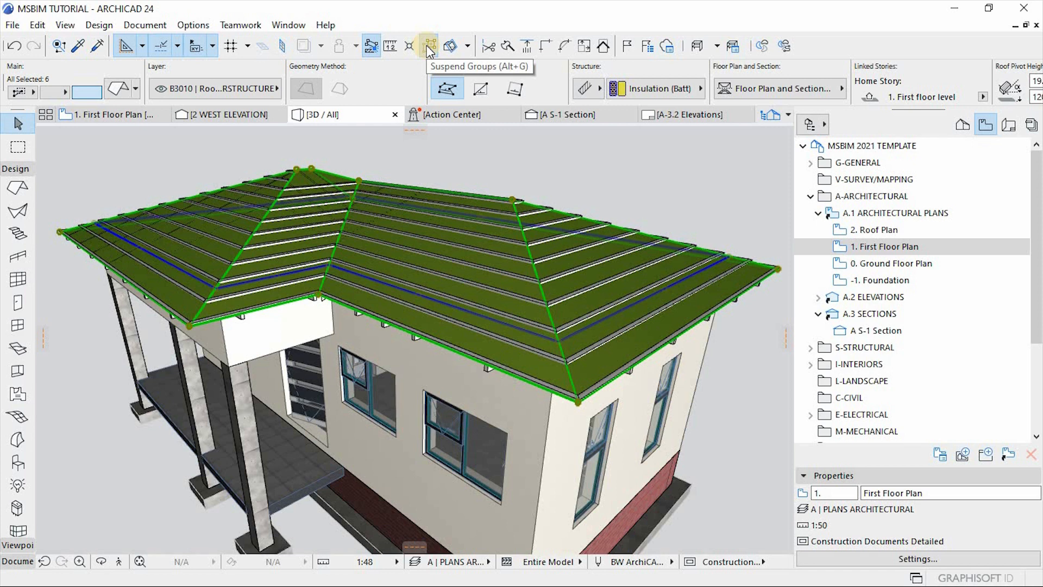
Step: Cover the six selected roof planes with the Roof Surfacer 23 accessory, using Standing Seam and the Metal: Zinc surface
{"action": "left_click", "coordinate": [99, 26]}
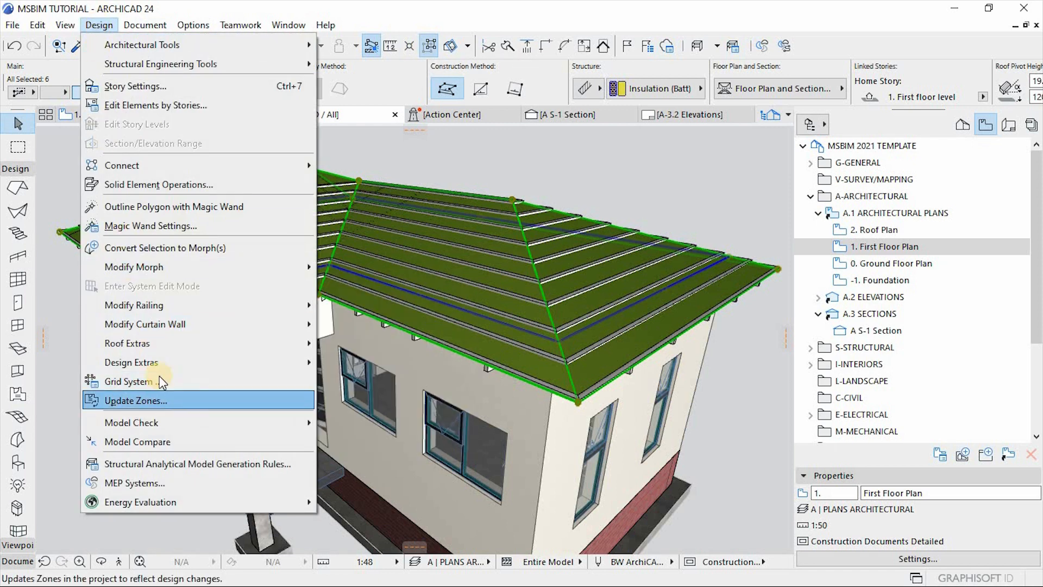
{"action": "mouse_move", "coordinate": [150, 363]}
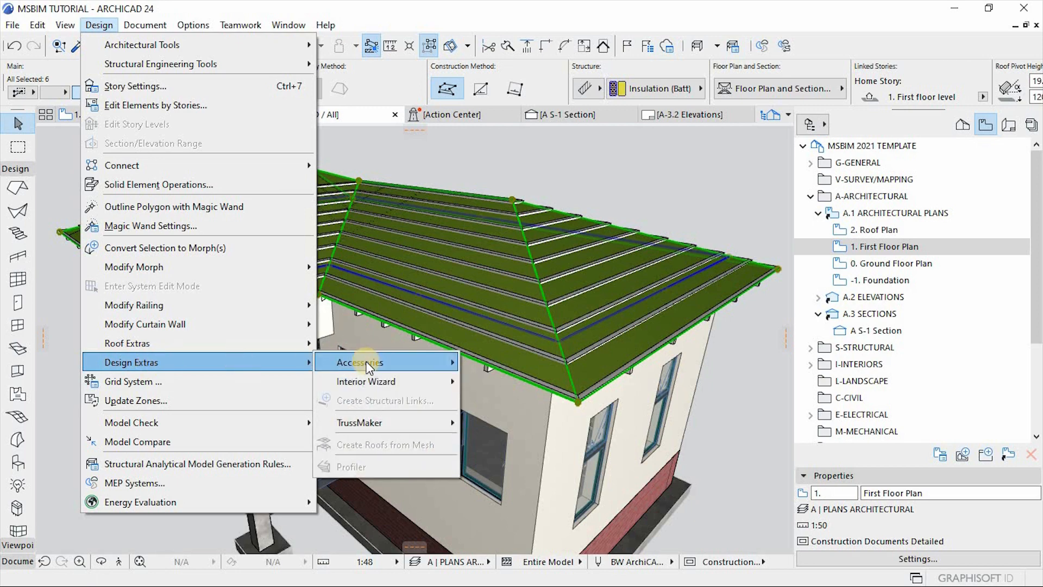
{"action": "mouse_move", "coordinate": [369, 367]}
{"action": "left_click", "coordinate": [508, 363]}
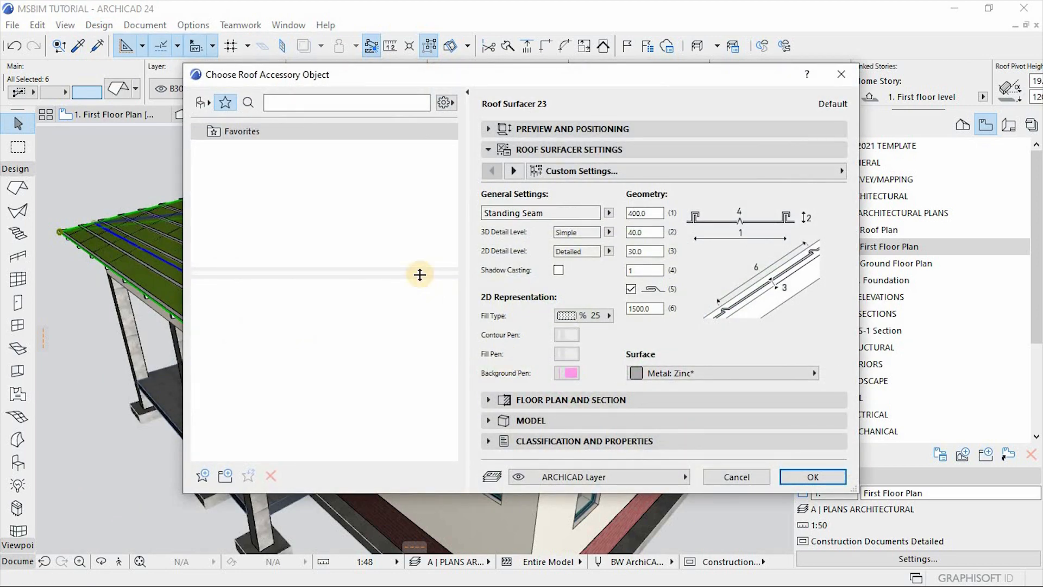
{"action": "left_click", "coordinate": [202, 103]}
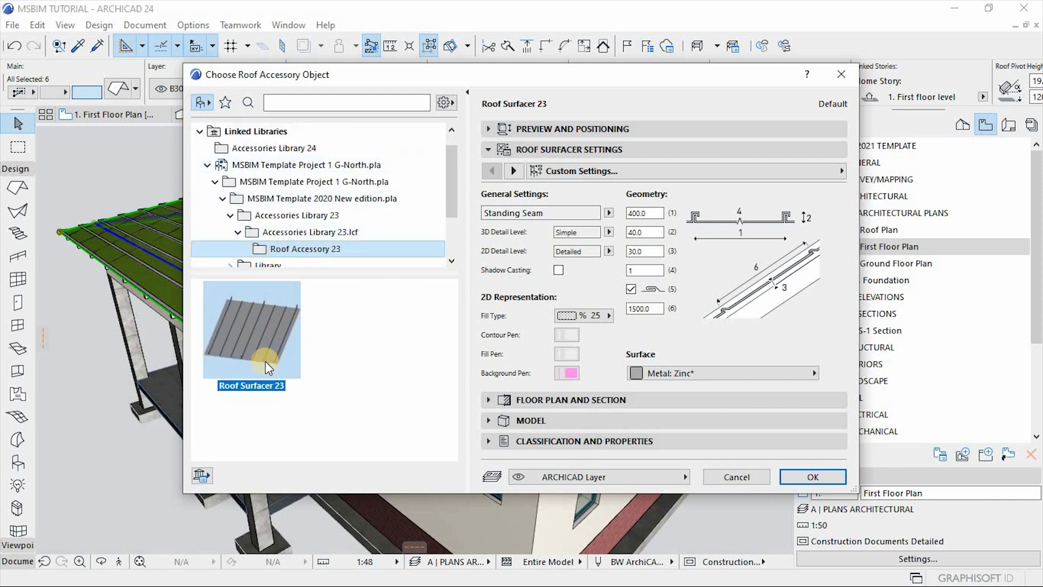
{"action": "left_click", "coordinate": [798, 476]}
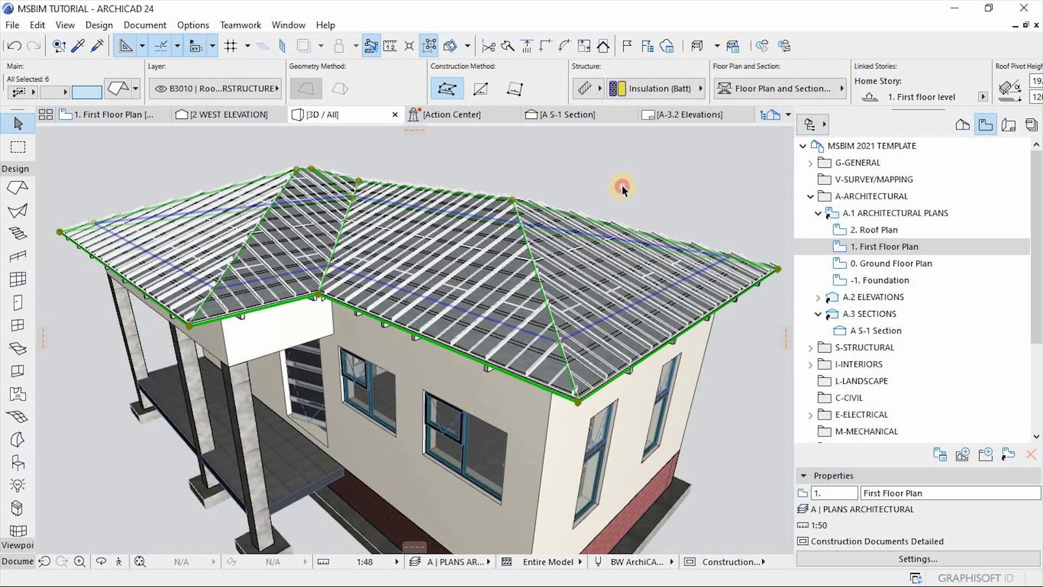
{"action": "left_click", "coordinate": [622, 185]}
Step: Inspect the standing seam roof covering from several angles in 3D, including the porch hips and valley
{"action": "middle_click_drag", "start_coordinate": [581, 264], "coordinate": [627, 356], "text": "shift"}
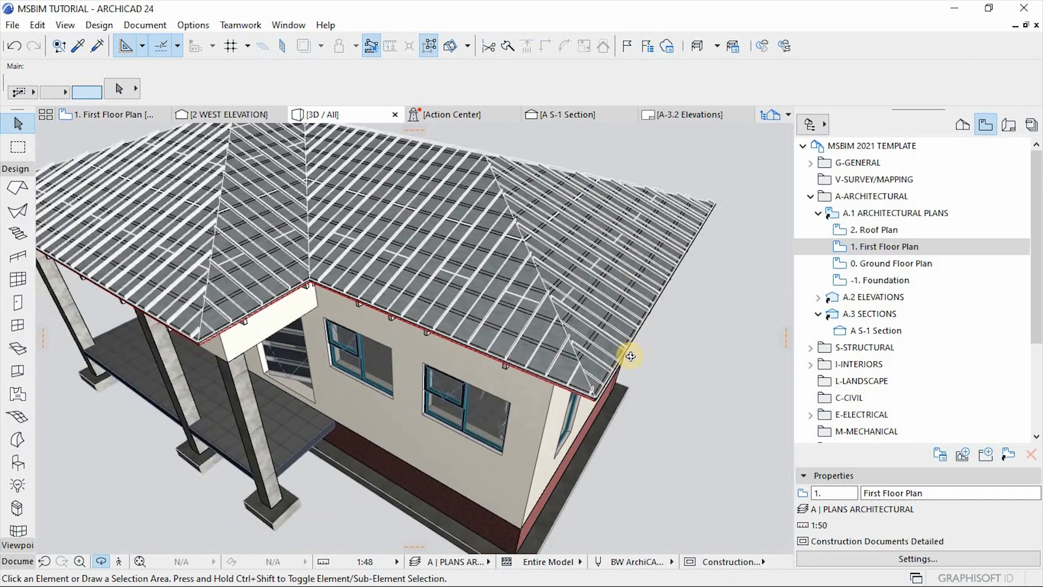
{"action": "scroll", "coordinate": [626, 357], "scroll_direction": "down", "scroll_amount": 3}
{"action": "middle_click_drag", "start_coordinate": [395, 335], "coordinate": [390, 252], "text": "shift"}
{"action": "scroll", "coordinate": [406, 276], "scroll_direction": "up", "scroll_amount": 6}
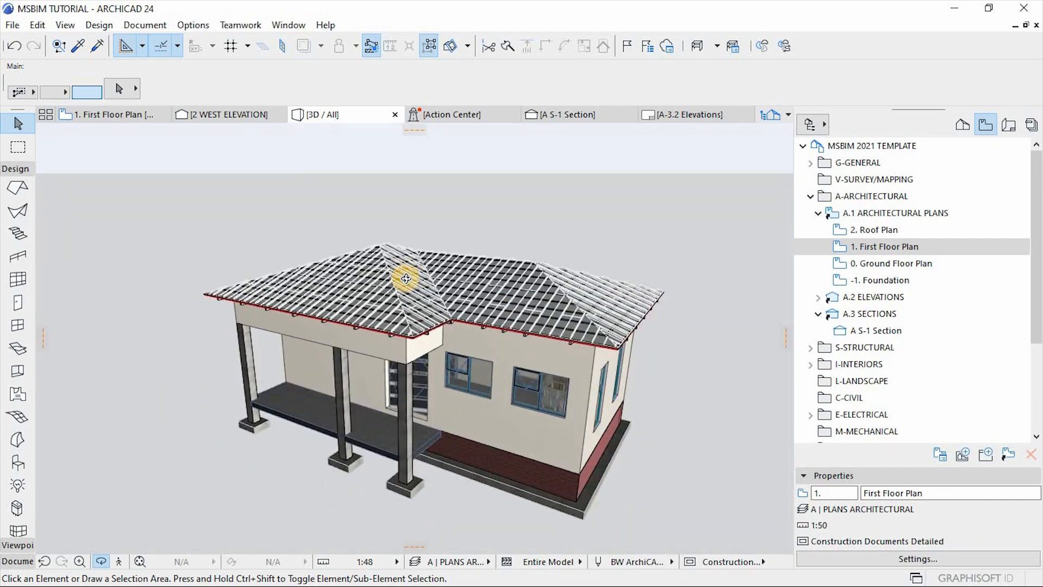
{"action": "mouse_move", "coordinate": [391, 338]}
{"action": "middle_mouse_down", "text": "shift"}
{"action": "mouse_move", "coordinate": [368, 302]}
{"action": "mouse_move", "coordinate": [408, 348]}
{"action": "middle_mouse_up", "text": "shift"}
{"action": "scroll", "coordinate": [406, 380], "scroll_direction": "down", "scroll_amount": 6}
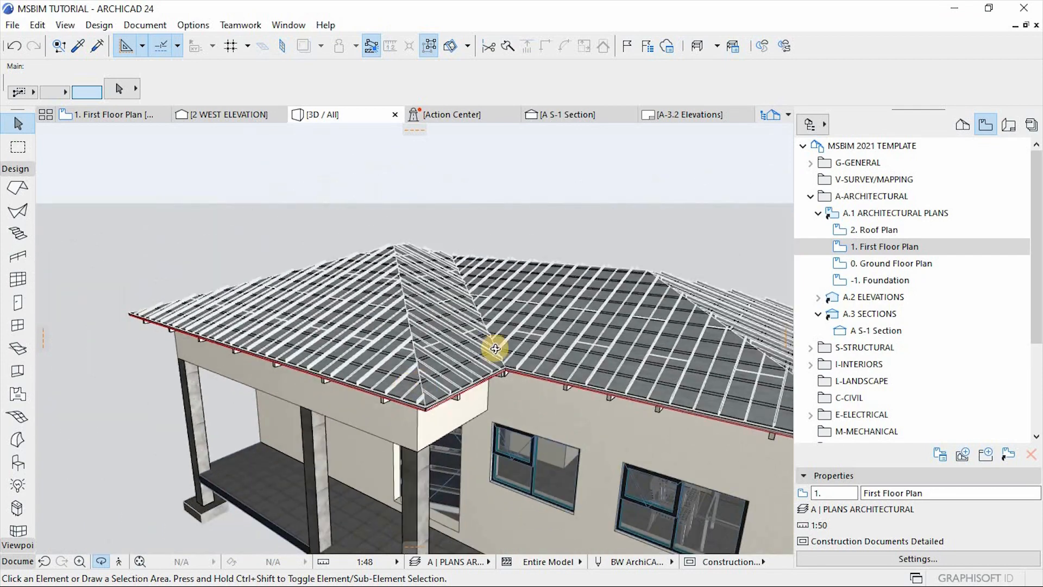
Step: Undo and redo the creation of the roof accessories to get all six roof covering pieces selected
{"action": "middle_click_drag", "start_coordinate": [496, 350], "coordinate": [530, 375], "text": "shift"}
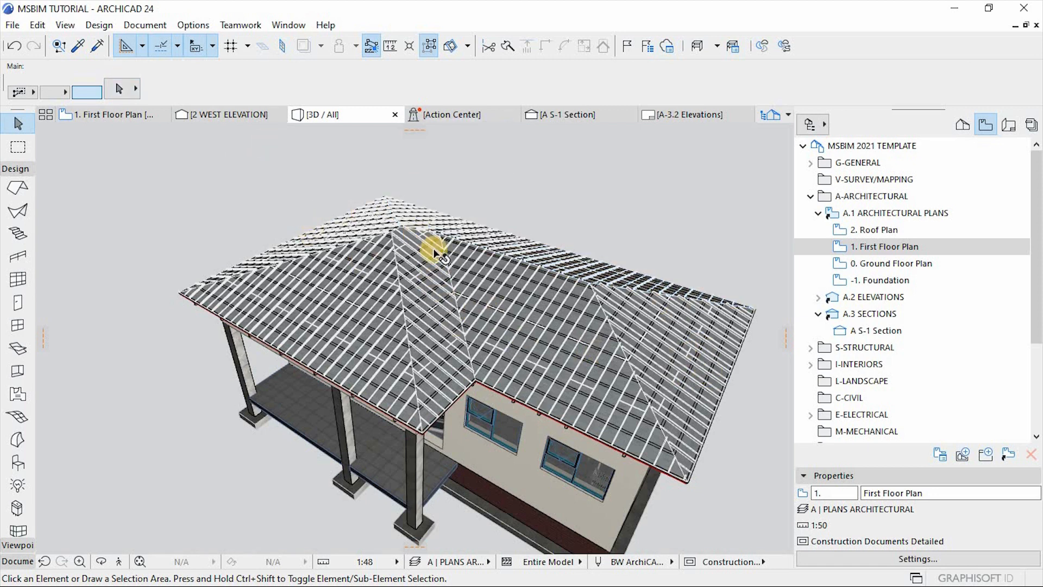
{"action": "left_click", "coordinate": [14, 47]}
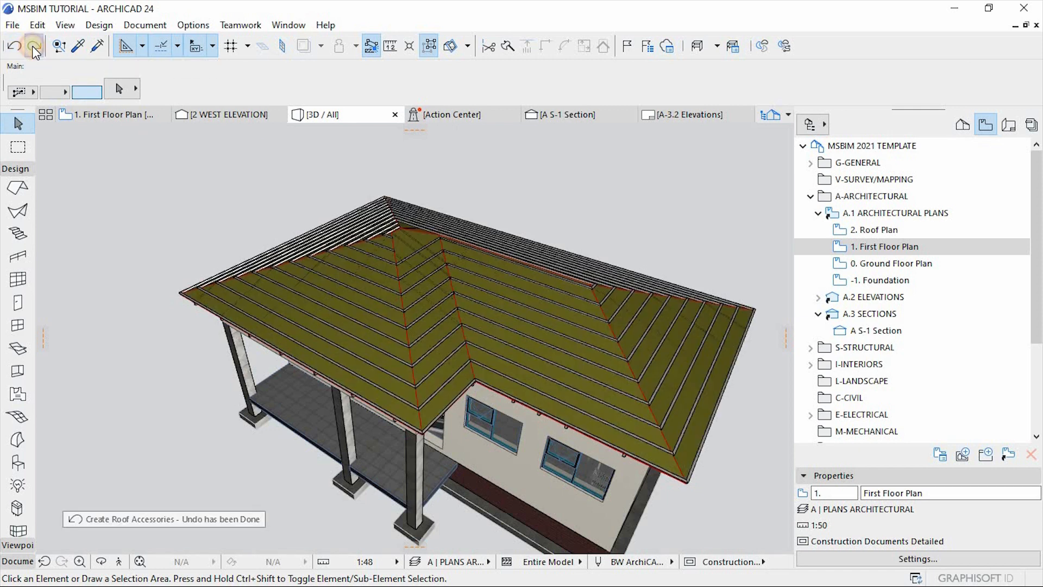
{"action": "left_click", "coordinate": [33, 47]}
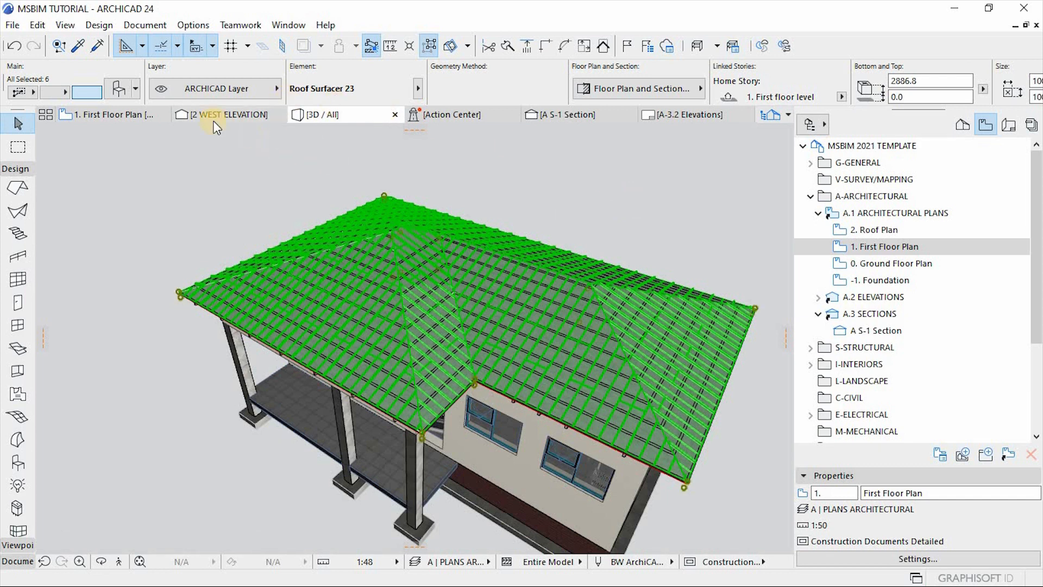
Step: Apply the SLOPE ROOF FINISH favorite from B10 SUPERSTRUCTURE, B3010 Roofing to the six selected Roof Surfacer 23 objects
{"action": "left_click", "coordinate": [137, 89]}
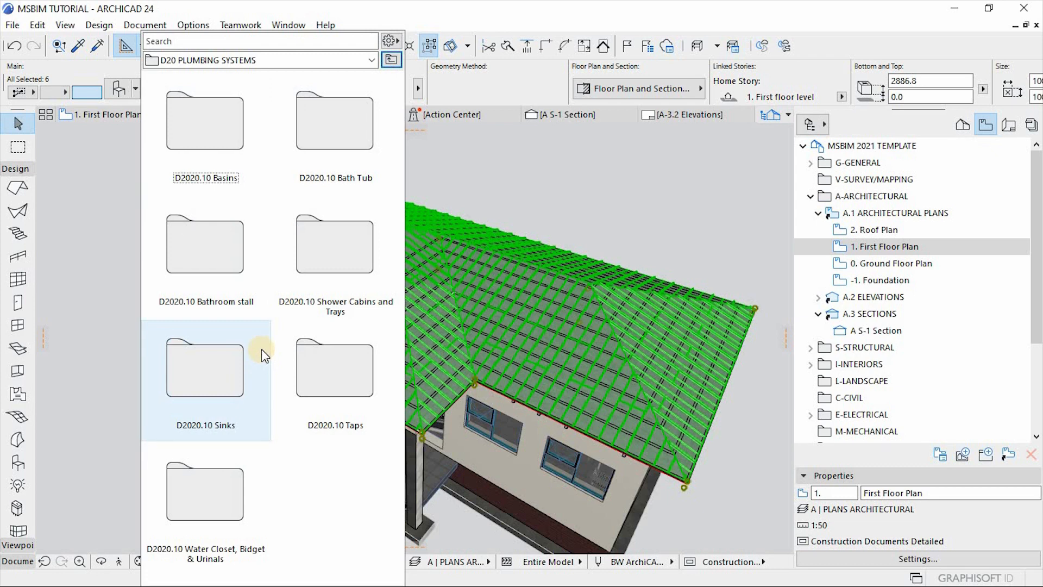
{"action": "left_click", "coordinate": [113, 89]}
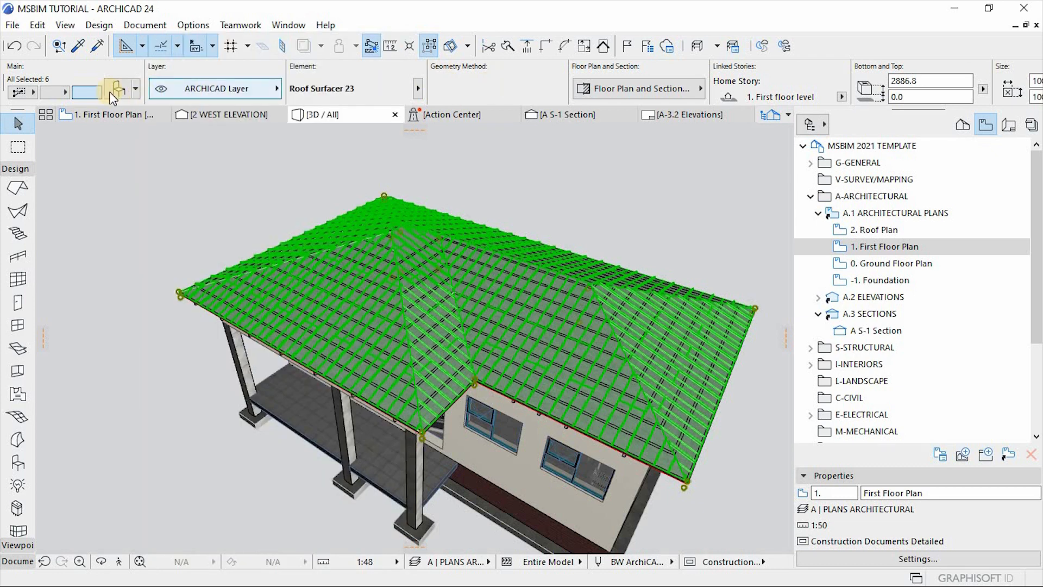
{"action": "left_click", "coordinate": [120, 90]}
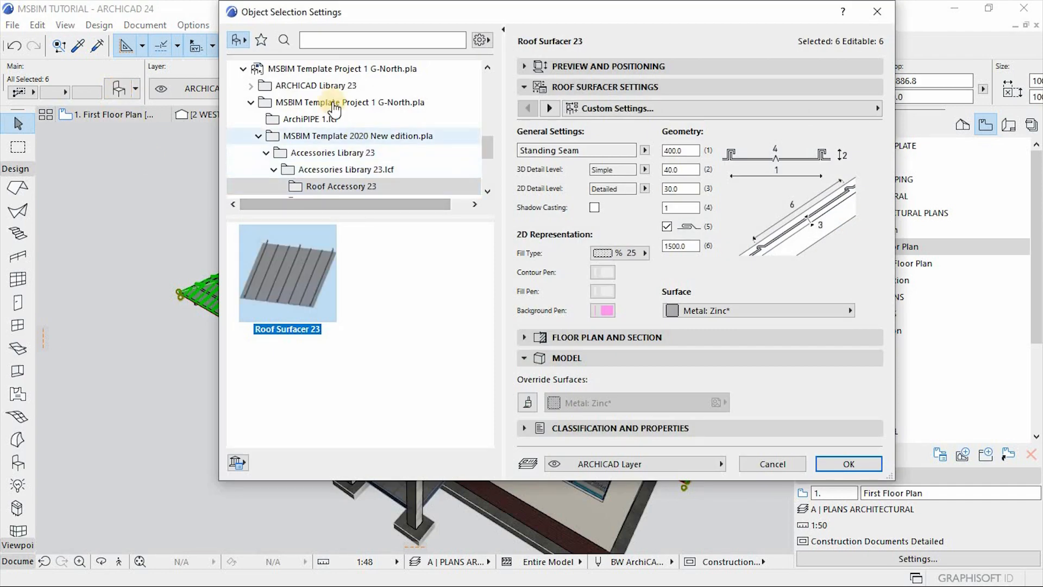
{"action": "left_click", "coordinate": [259, 42]}
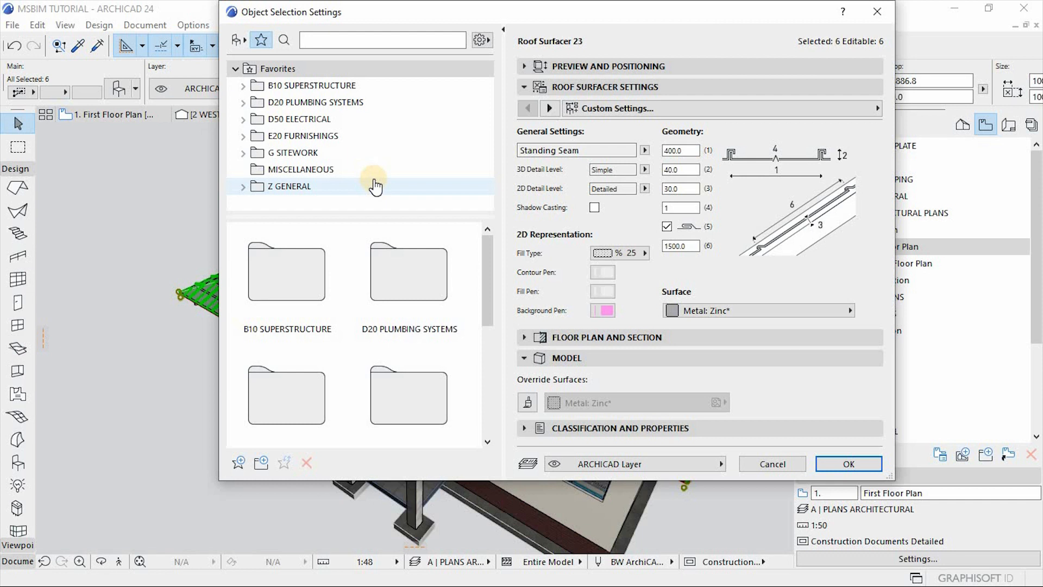
{"action": "left_click", "coordinate": [304, 85]}
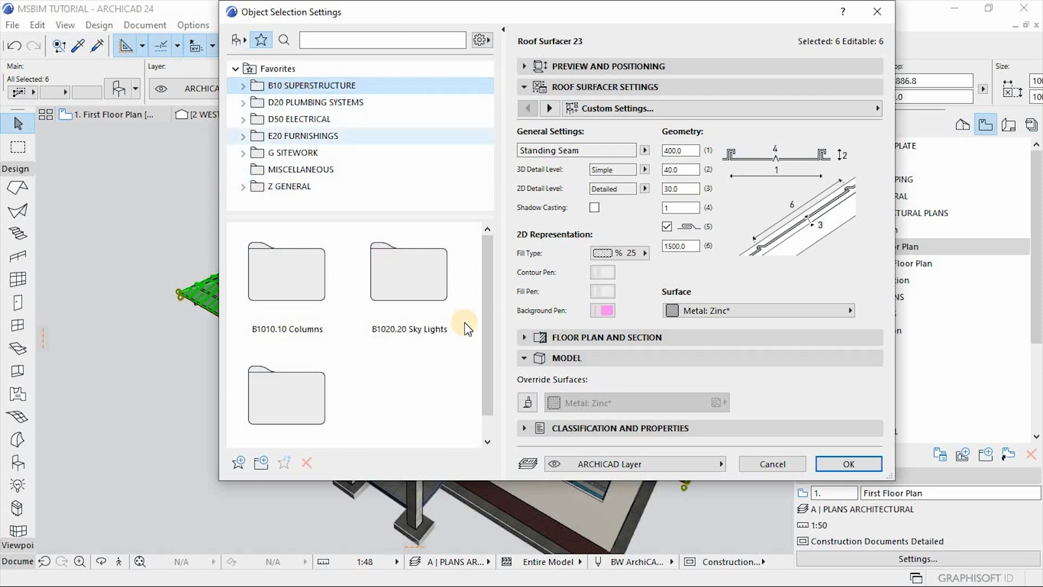
{"action": "left_click_drag", "start_coordinate": [493, 254], "coordinate": [494, 334]}
{"action": "left_click", "coordinate": [306, 364]}
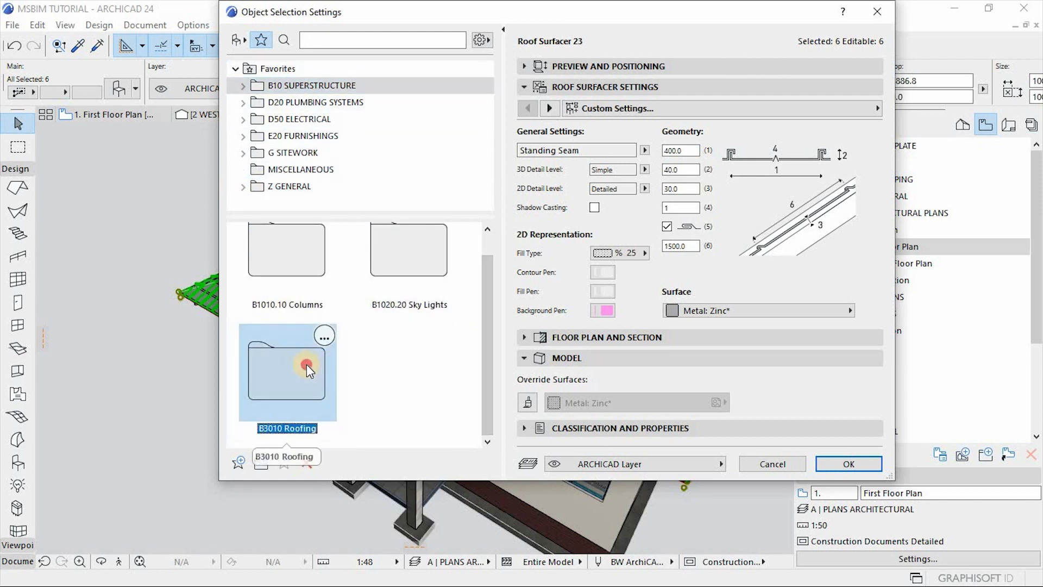
{"action": "double_click", "coordinate": [306, 364]}
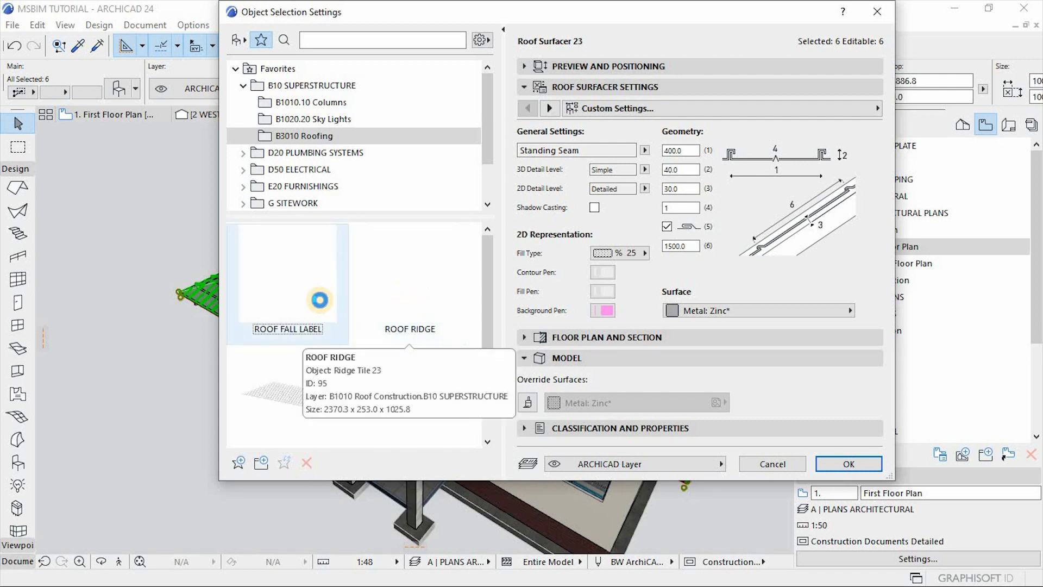
{"action": "left_click_drag", "start_coordinate": [489, 266], "coordinate": [489, 292]}
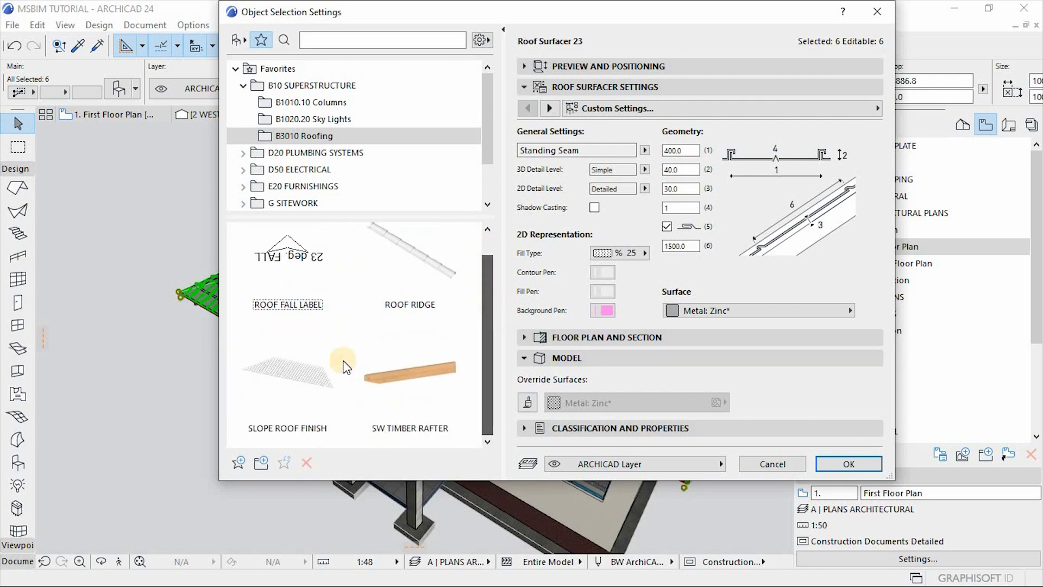
{"action": "left_click", "coordinate": [304, 380]}
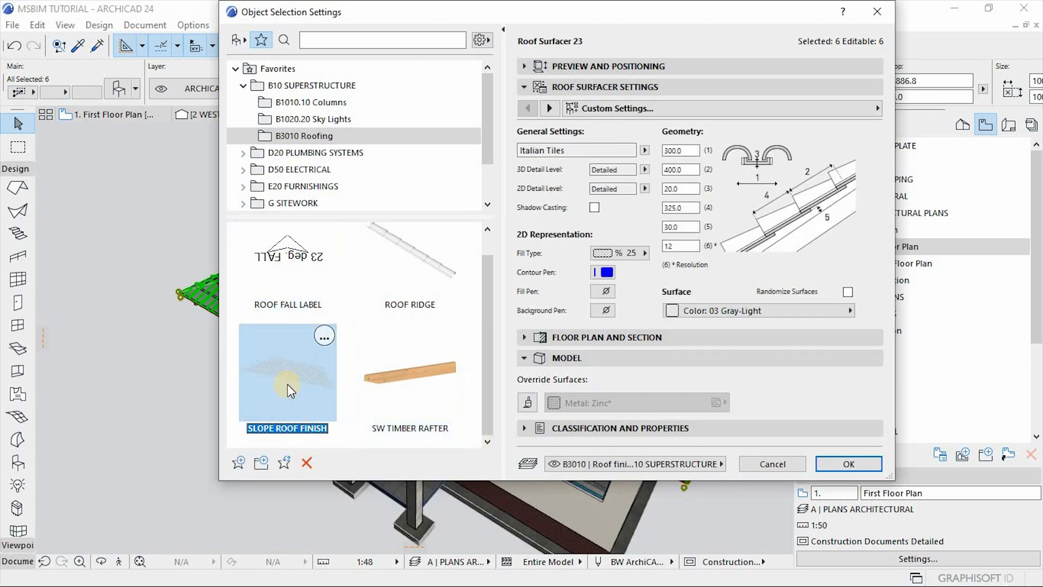
{"action": "left_click", "coordinate": [831, 464]}
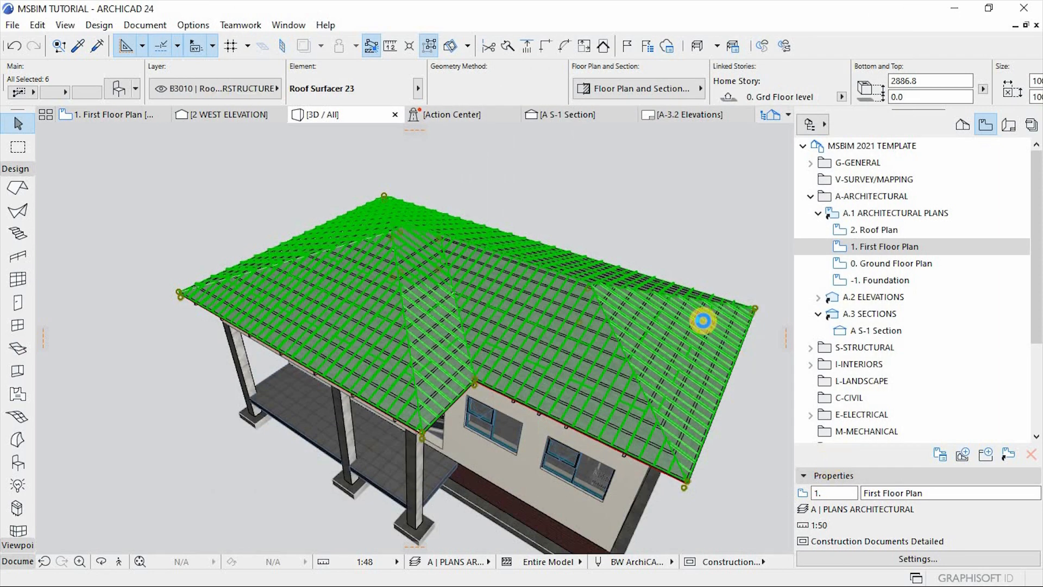
{"action": "scroll", "coordinate": [406, 194], "scroll_direction": "down", "scroll_amount": 2}
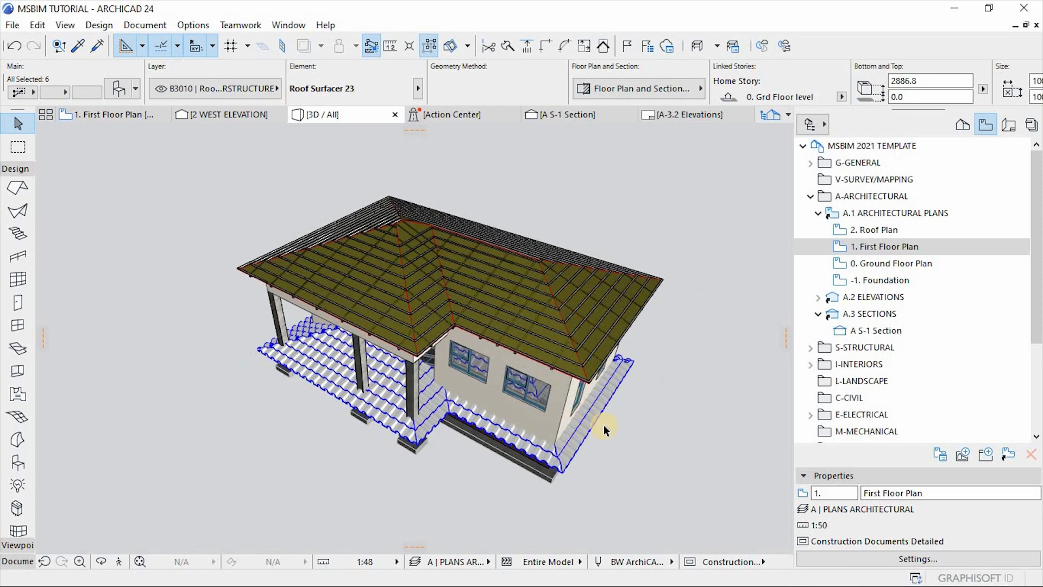
Step: Set the home story of the selected Roof Surfacer 23 tile objects to 1. First floor level
{"action": "scroll", "coordinate": [517, 418], "scroll_direction": "up", "scroll_amount": 2}
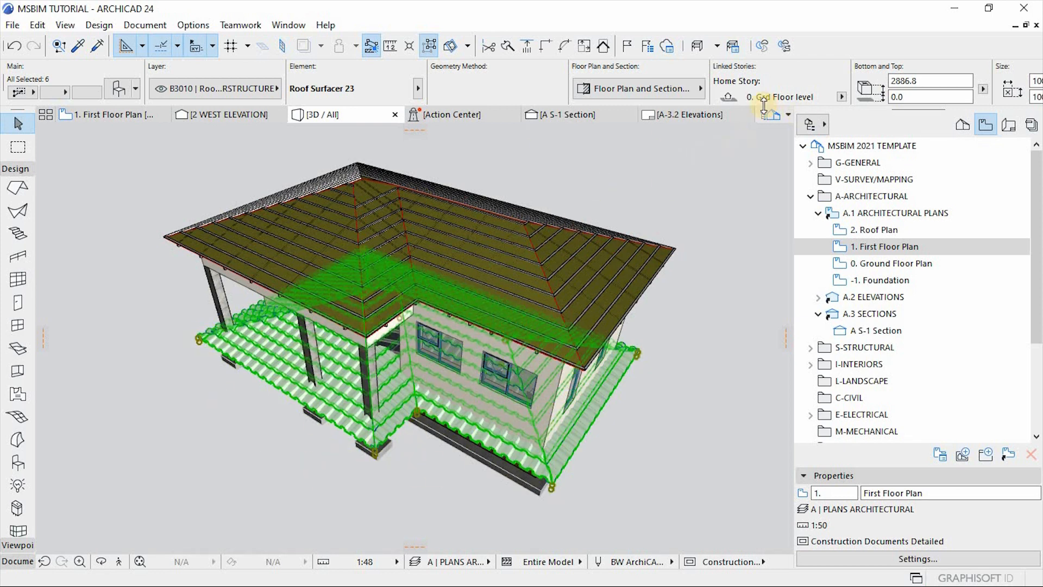
{"action": "left_click", "coordinate": [842, 98]}
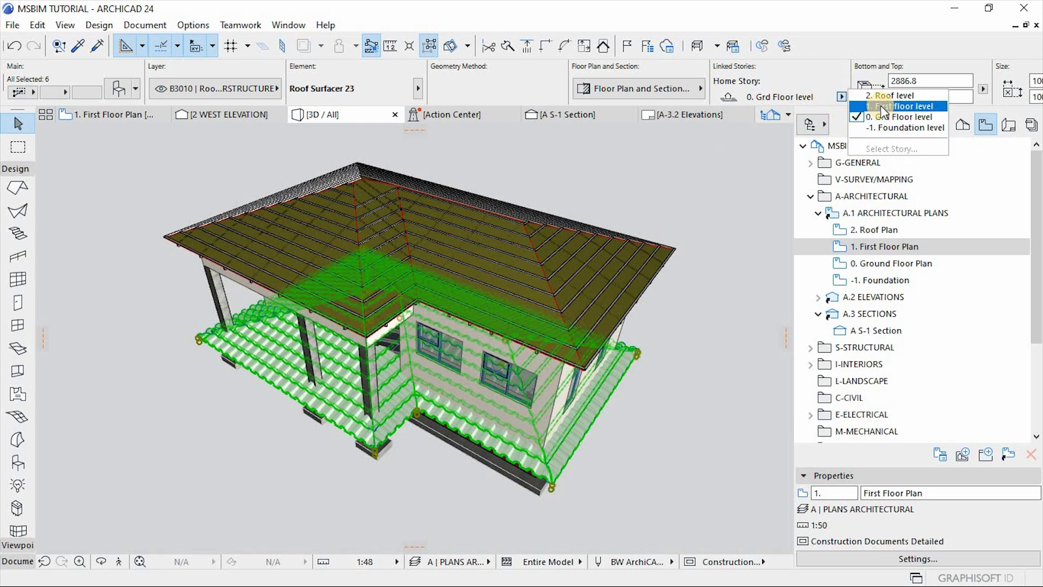
{"action": "left_click", "coordinate": [881, 105]}
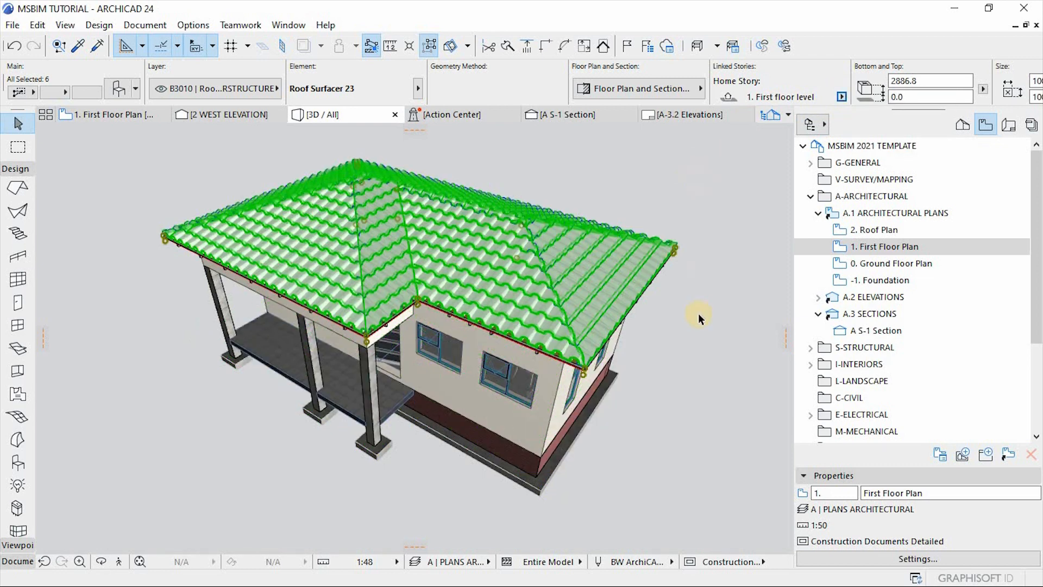
Step: Examine the tiled roof and its eaves from above, from below and around the front of the house
{"action": "key", "text": "o"}
{"action": "left_click_drag", "start_coordinate": [666, 349], "coordinate": [511, 327]}
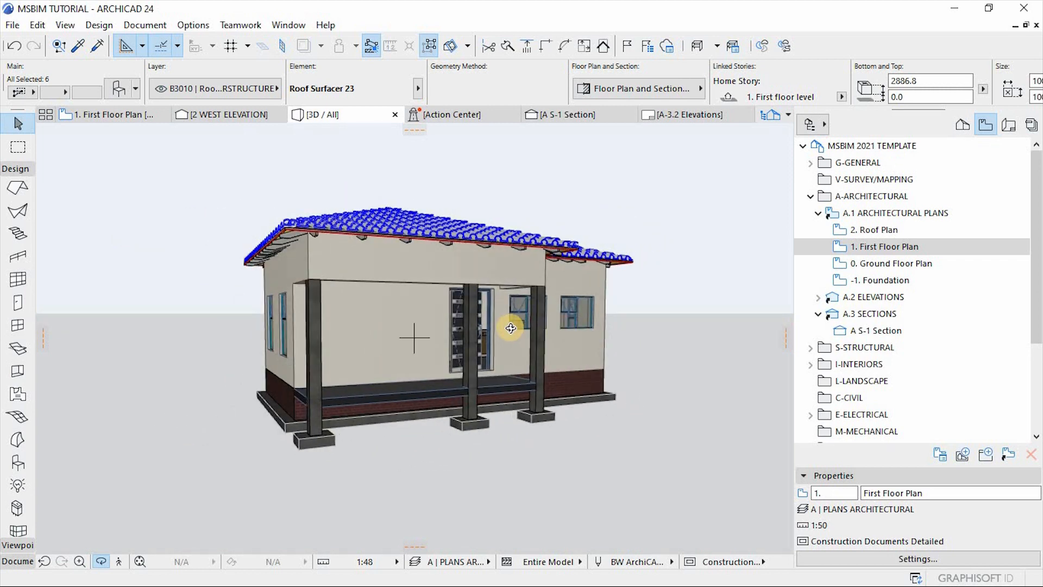
{"action": "left_click_drag", "start_coordinate": [646, 356], "coordinate": [536, 318]}
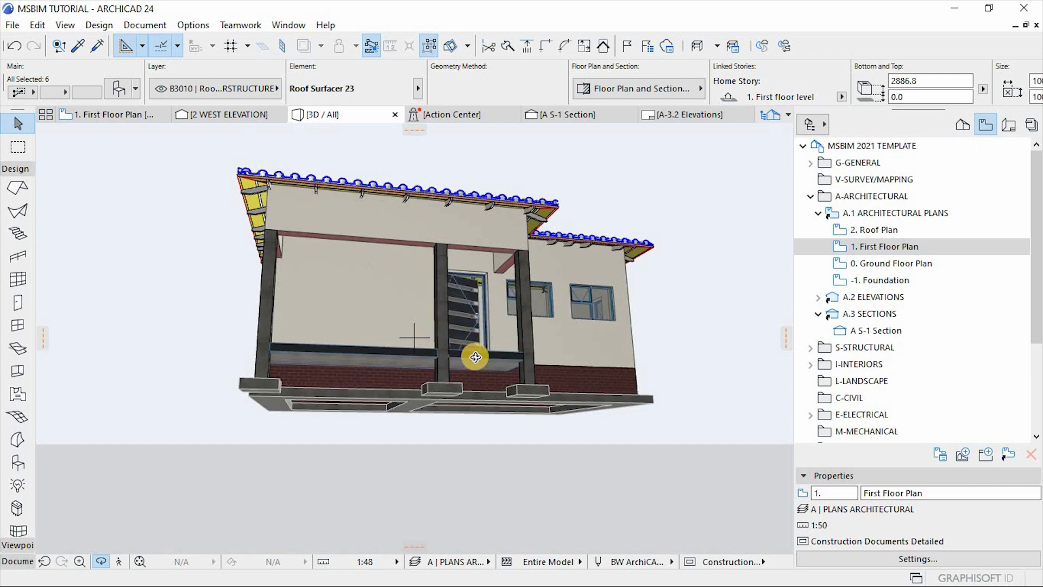
{"action": "left_click_drag", "start_coordinate": [650, 367], "coordinate": [470, 388]}
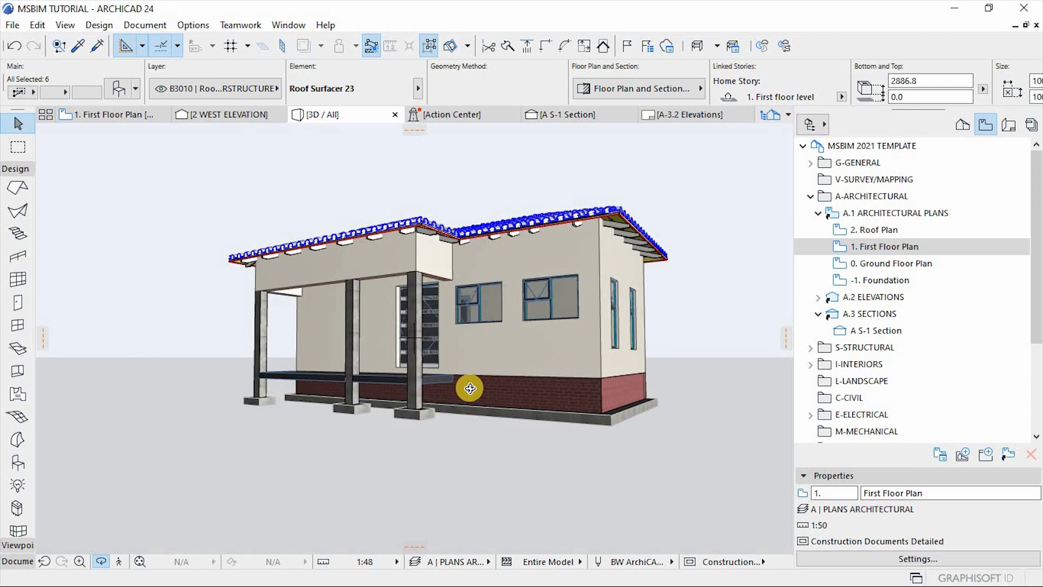
{"action": "left_click_drag", "start_coordinate": [483, 356], "coordinate": [563, 467]}
{"action": "left_click", "coordinate": [7, 26]}
{"action": "left_click", "coordinate": [30, 124]}
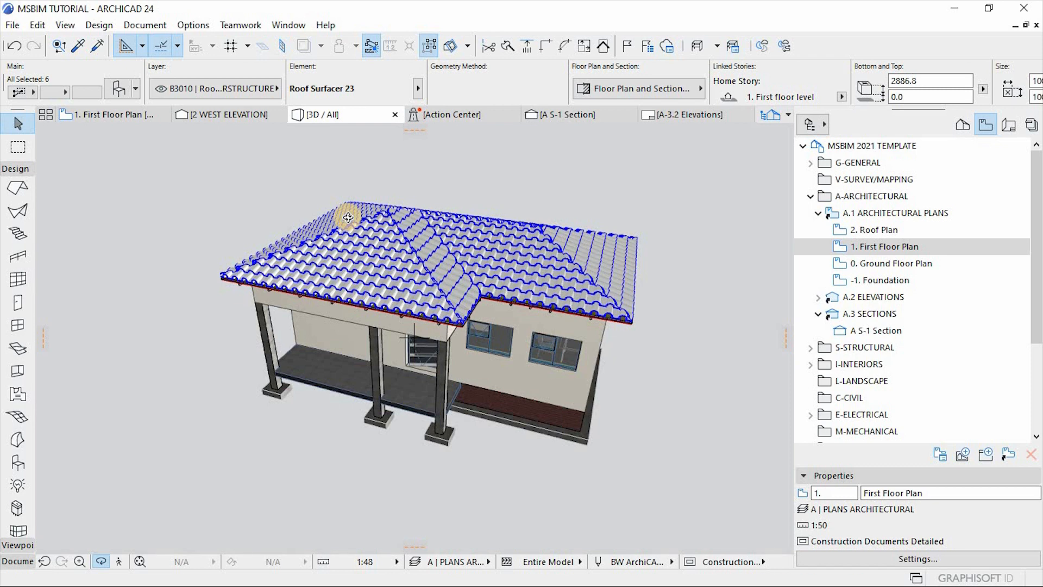
{"action": "left_click_drag", "start_coordinate": [348, 217], "coordinate": [56, 208]}
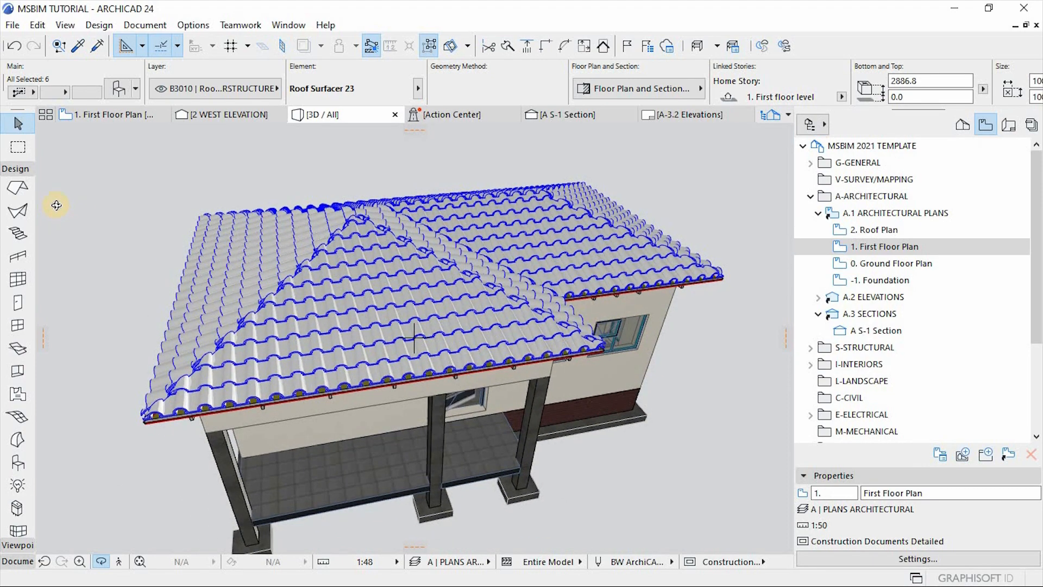
{"action": "left_click", "coordinate": [57, 205]}
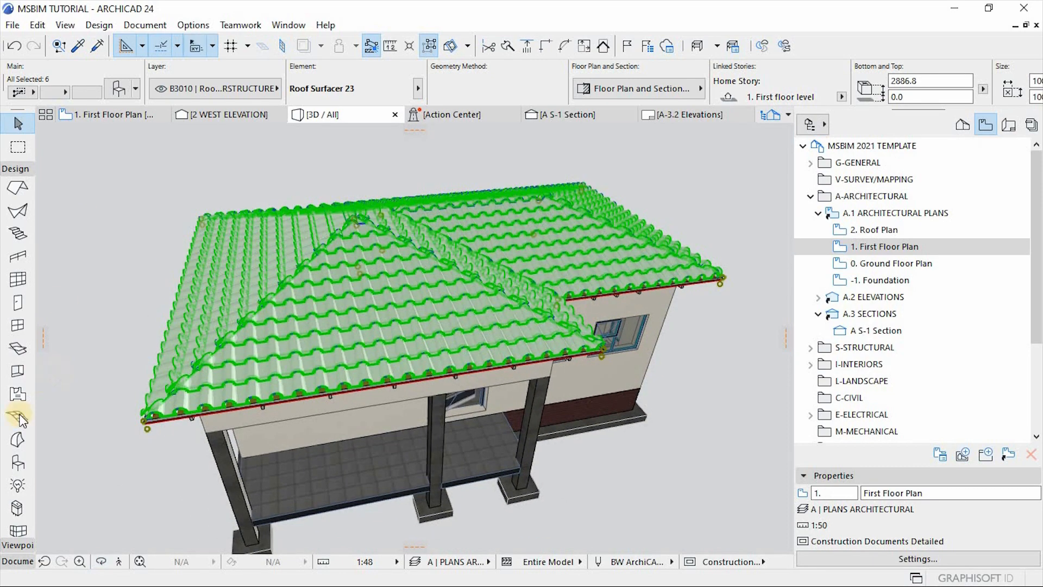
Step: Load the ROOF RIDGE favorite for the Object tool from B10 SUPERSTRUCTURE, B3010 Roofing
{"action": "left_click", "coordinate": [16, 462]}
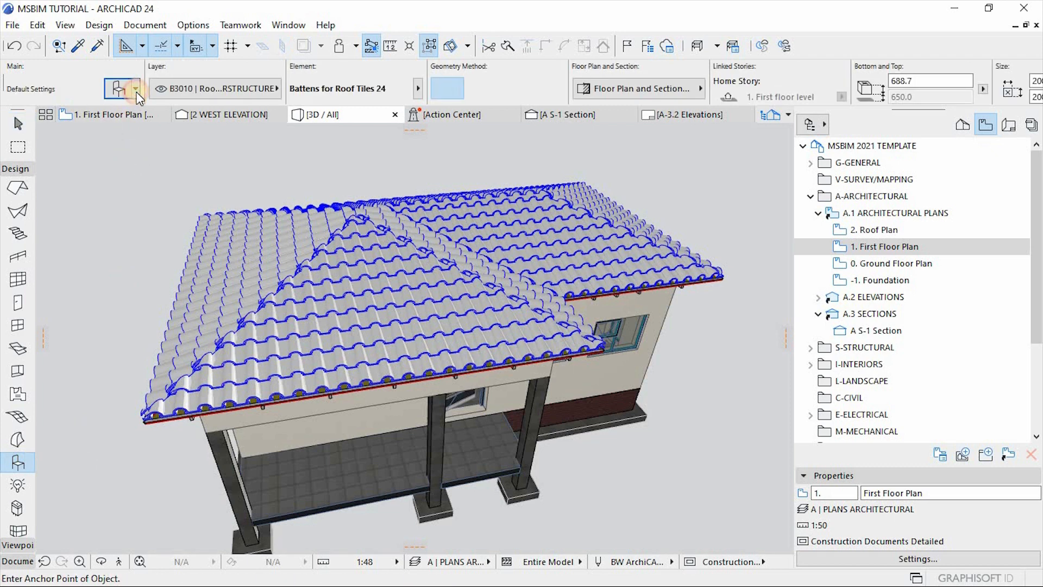
{"action": "left_click", "coordinate": [136, 90]}
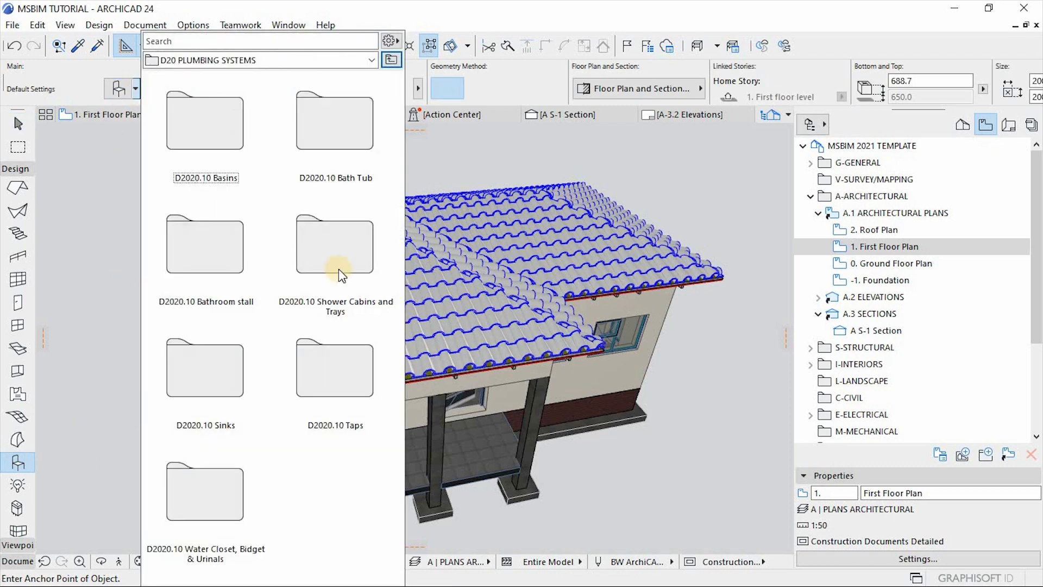
{"action": "left_click", "coordinate": [389, 61]}
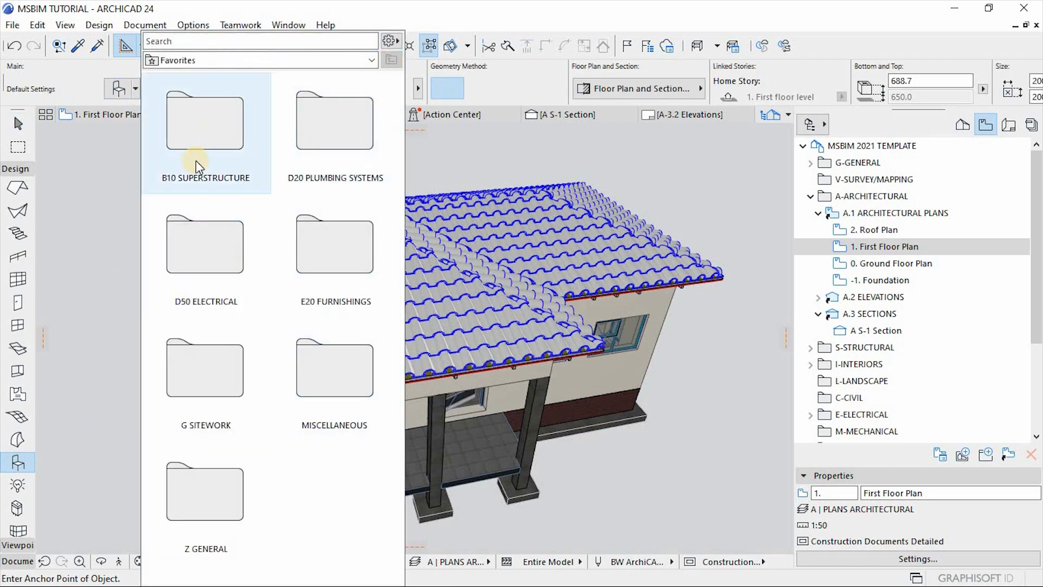
{"action": "double_click", "coordinate": [201, 136]}
{"action": "double_click", "coordinate": [190, 259]}
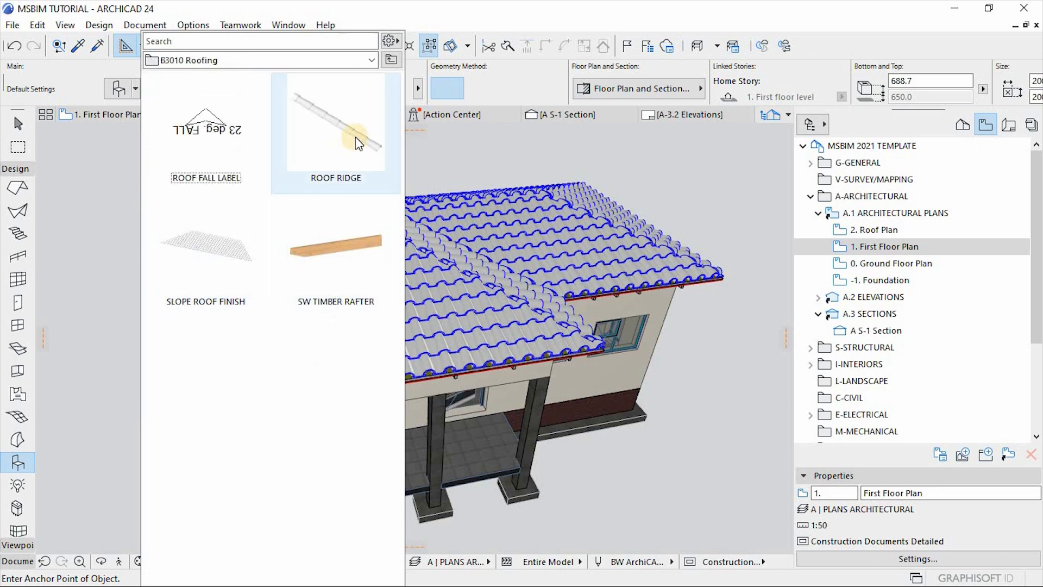
{"action": "double_click", "coordinate": [334, 138]}
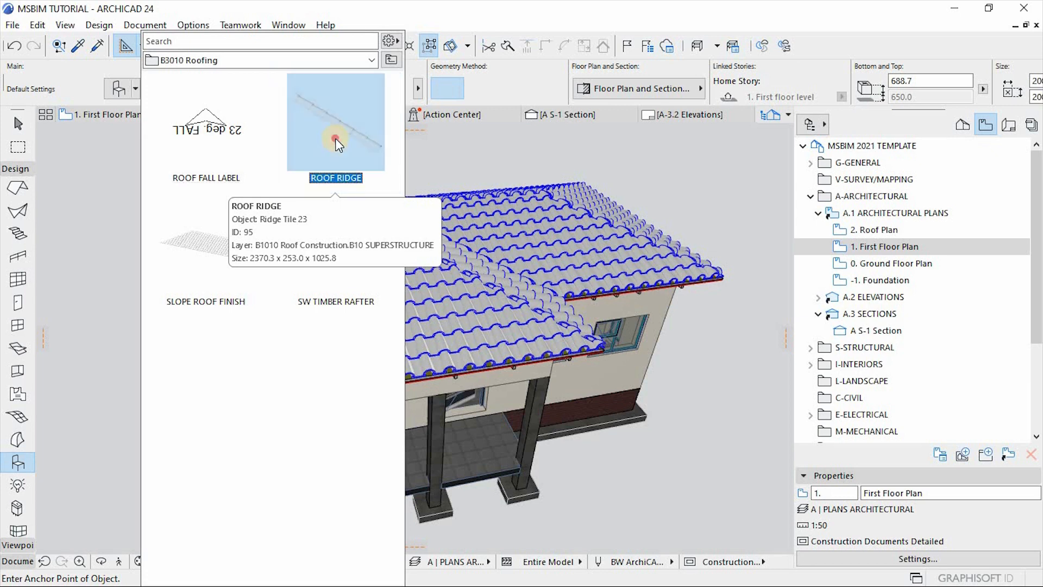
Step: Place a ridge tile at the lower end of the hip on the front veranda corner, showing its hidden B1010 Roof Construction layer
{"action": "scroll", "coordinate": [134, 419], "scroll_direction": "up", "scroll_amount": 3}
{"action": "scroll", "coordinate": [134, 418], "scroll_direction": "up", "scroll_amount": 4}
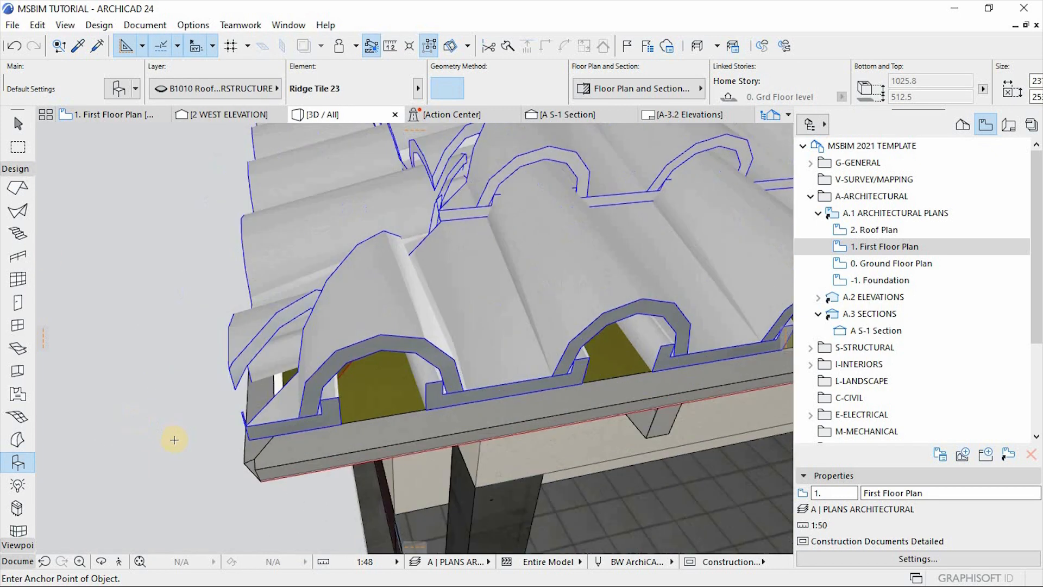
{"action": "left_click", "coordinate": [253, 458]}
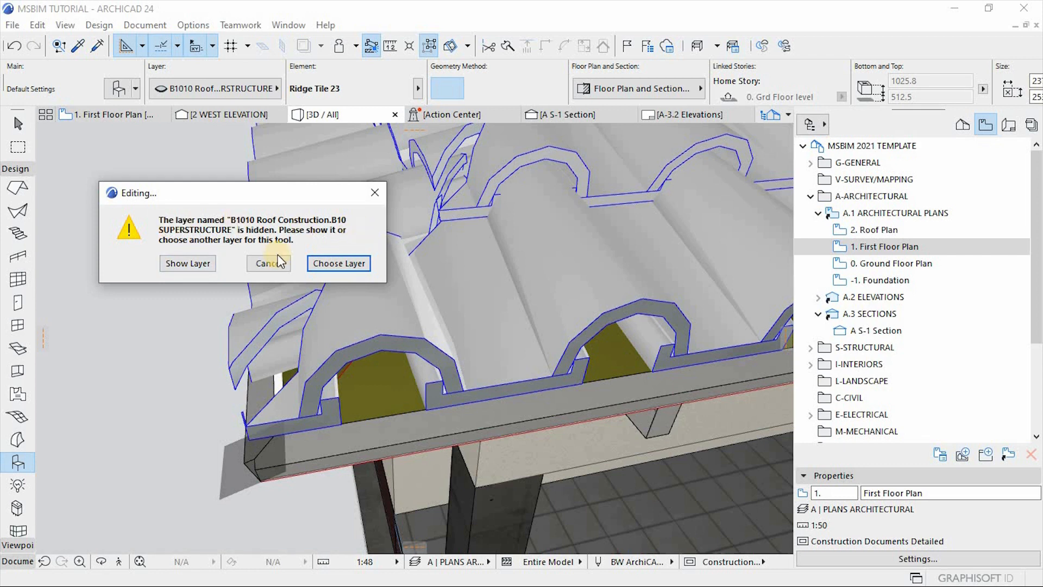
{"action": "left_click", "coordinate": [199, 266]}
{"action": "scroll", "coordinate": [308, 311], "scroll_direction": "down", "scroll_amount": 3}
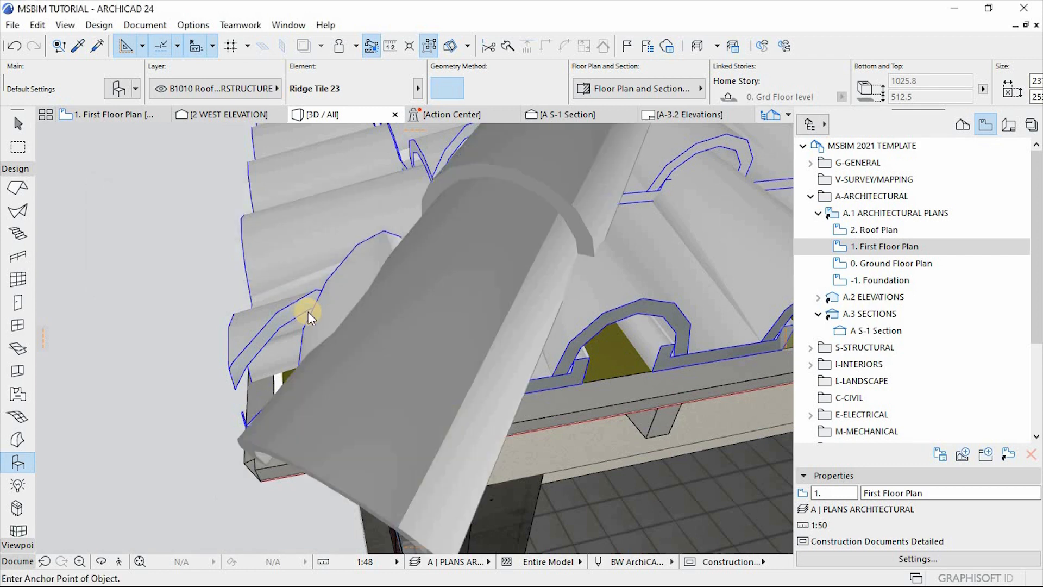
{"action": "scroll", "coordinate": [335, 426], "scroll_direction": "down", "scroll_amount": 5}
{"action": "scroll", "coordinate": [378, 415], "scroll_direction": "down", "scroll_amount": 4}
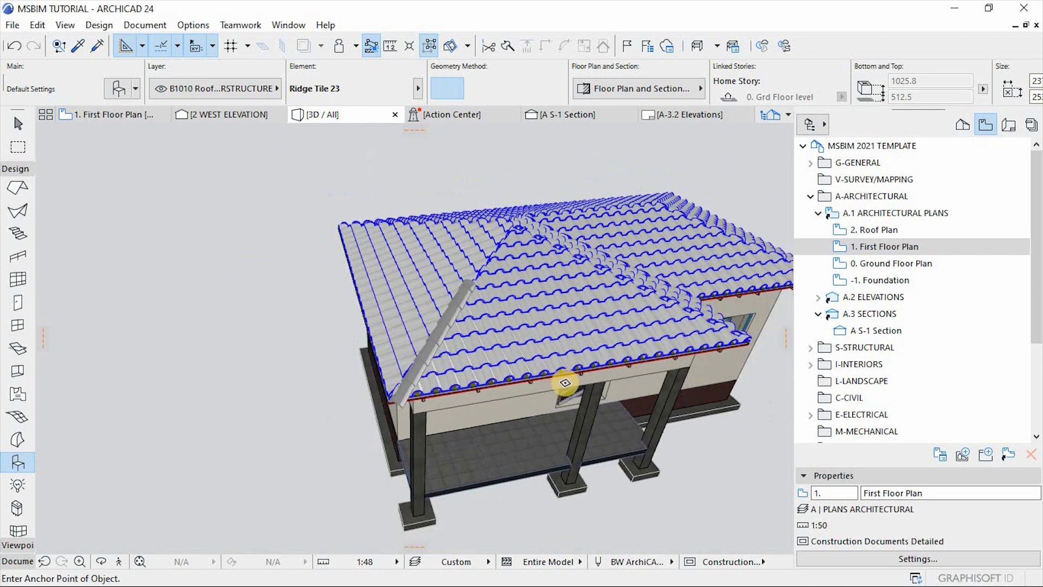
{"action": "scroll", "coordinate": [736, 333], "scroll_direction": "up", "scroll_amount": 3}
Step: On the First Floor Plan, show the B1010 Roof Construction layer and update the A | PLANS ARCHITECTURAL layer combination with it
{"action": "double_click", "coordinate": [872, 248]}
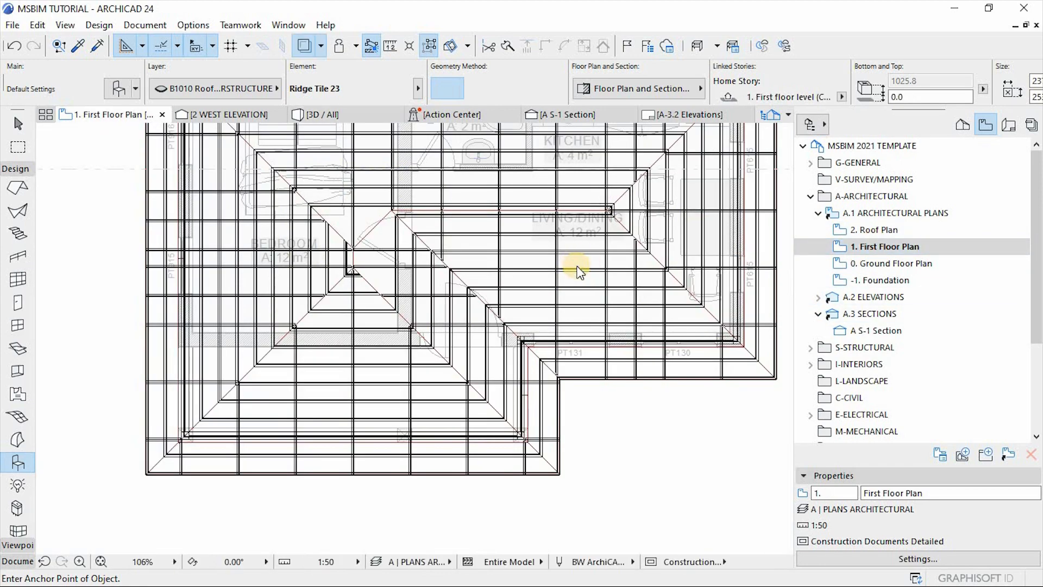
{"action": "scroll", "coordinate": [406, 293], "scroll_direction": "down", "scroll_amount": 4}
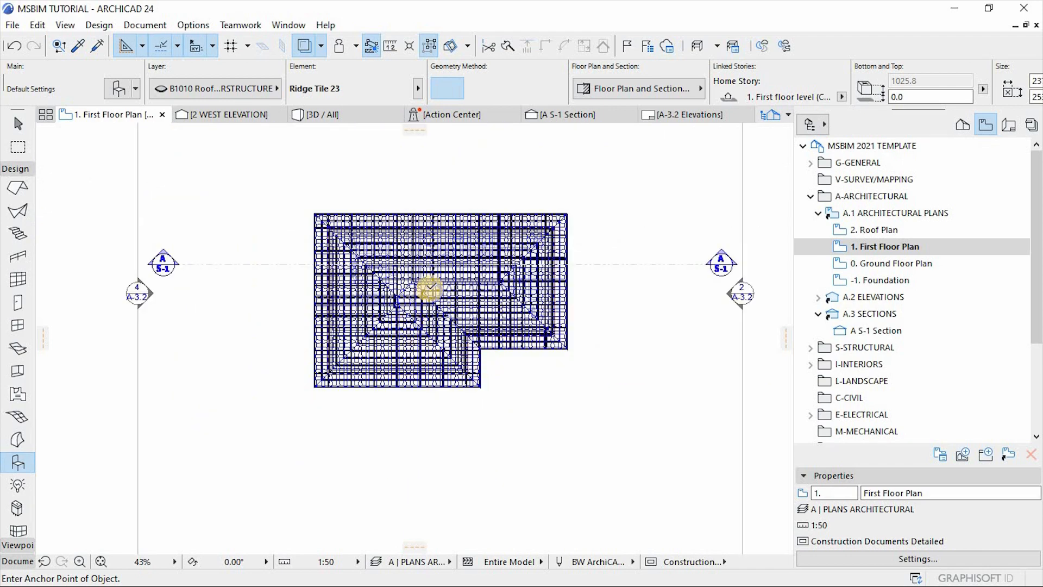
{"action": "key", "text": "ctrl+l"}
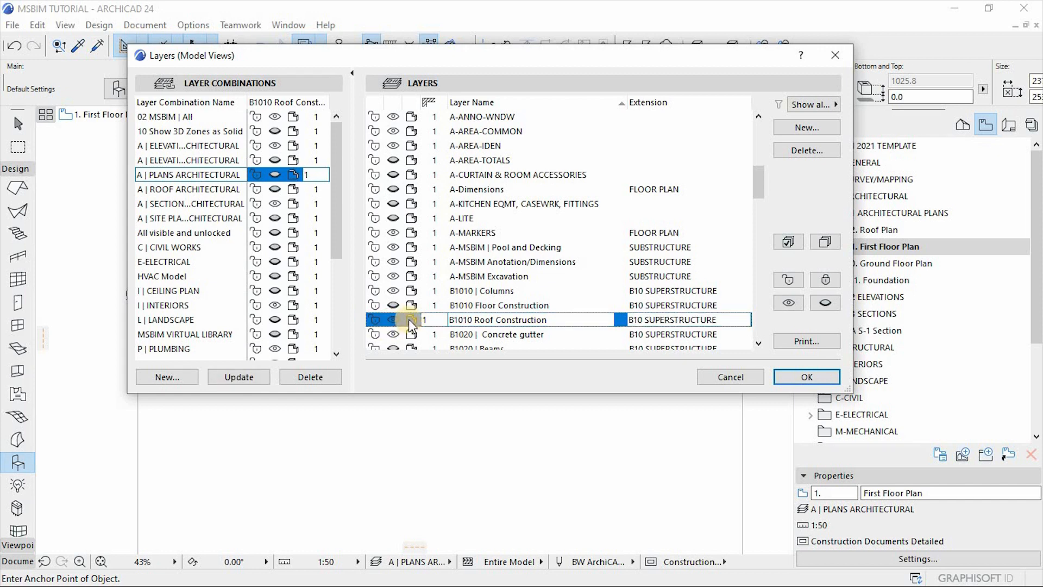
{"action": "scroll", "coordinate": [489, 316], "scroll_direction": "down", "scroll_amount": 1}
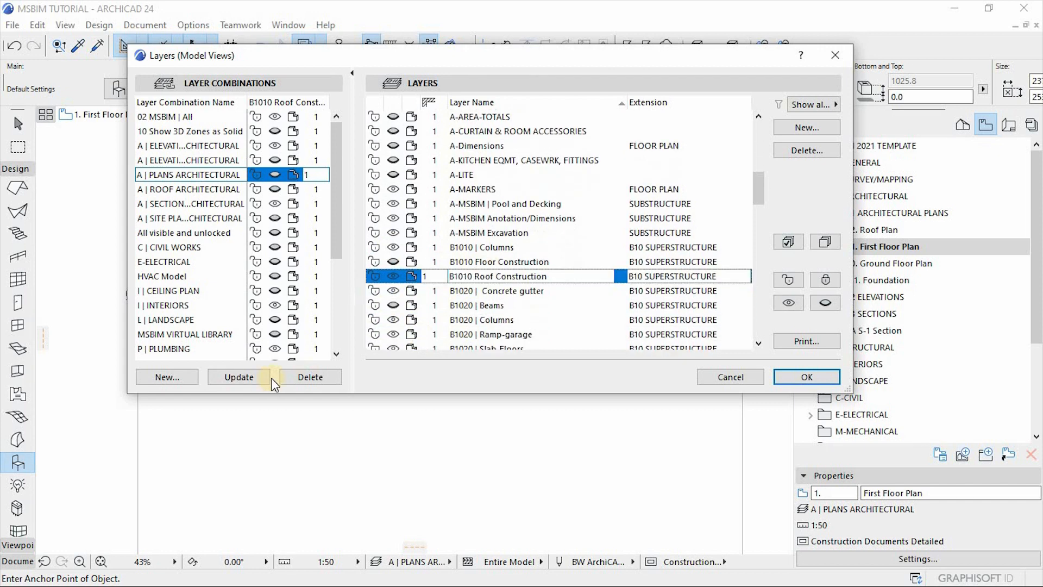
{"action": "left_click", "coordinate": [253, 378]}
{"action": "left_click", "coordinate": [807, 377]}
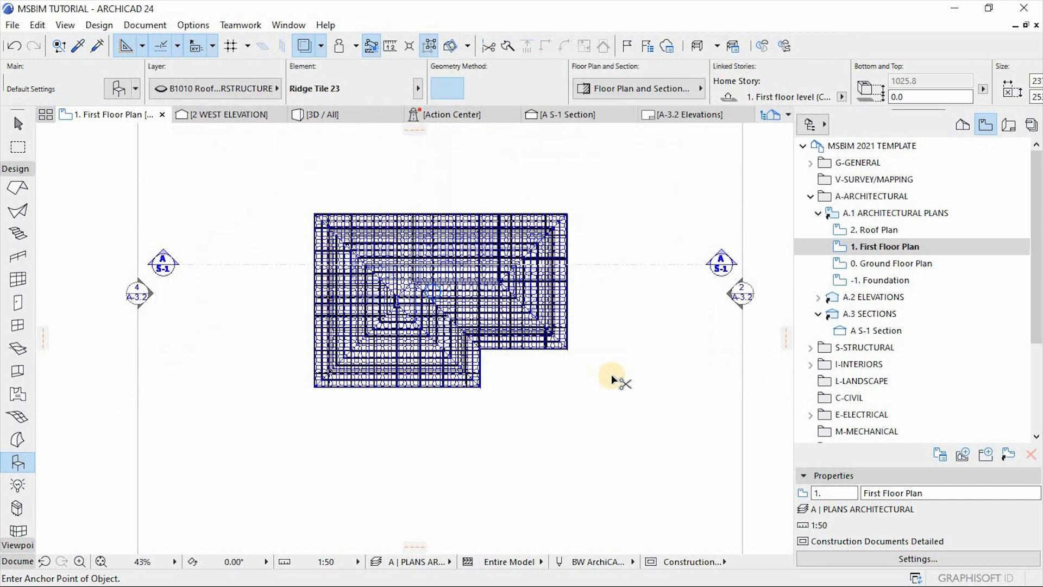
Step: Try to select the ridge tile at the roof's front corner on the First Floor Plan
{"action": "scroll", "coordinate": [315, 387], "scroll_direction": "up", "scroll_amount": 8}
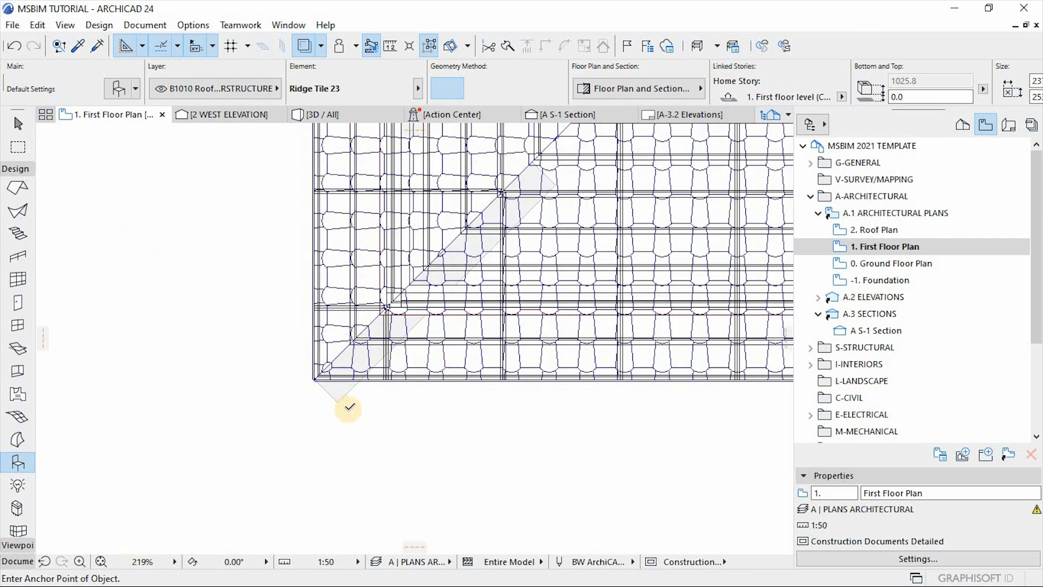
{"action": "left_click", "coordinate": [17, 123]}
{"action": "left_click", "coordinate": [331, 398]}
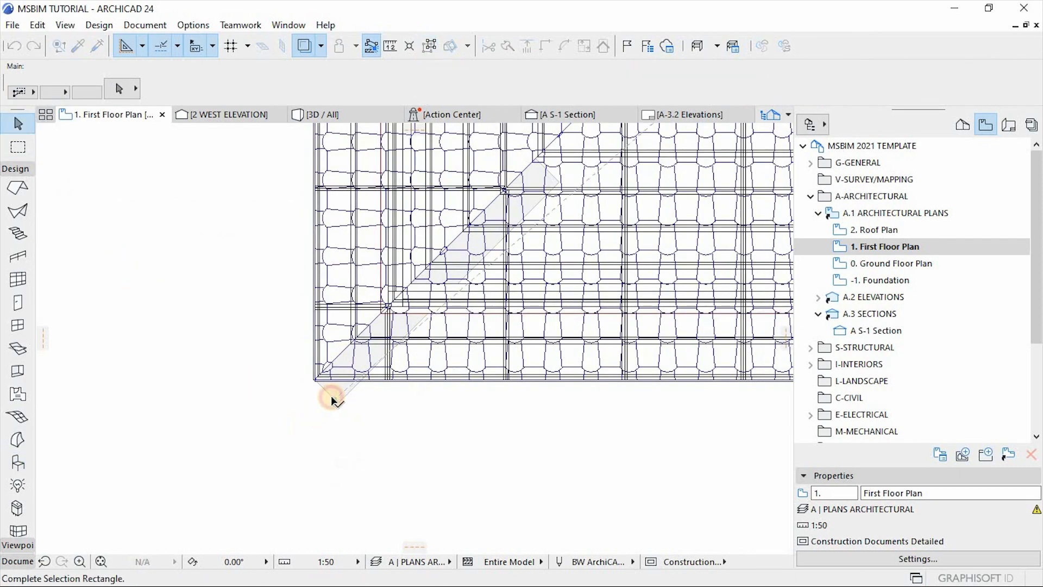
{"action": "left_click", "coordinate": [341, 401]}
{"action": "left_click", "coordinate": [337, 403]}
{"action": "left_click", "coordinate": [391, 426]}
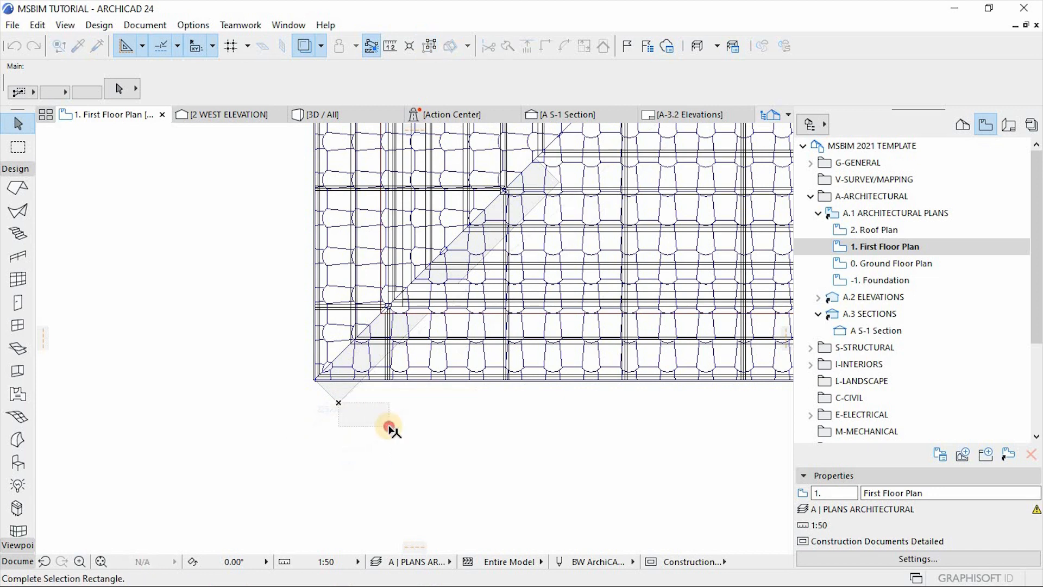
Step: Select the ridge tile on the Ground Floor Plan and set its home story to 1. First floor level
{"action": "left_click", "coordinate": [903, 263]}
{"action": "left_click", "coordinate": [904, 265]}
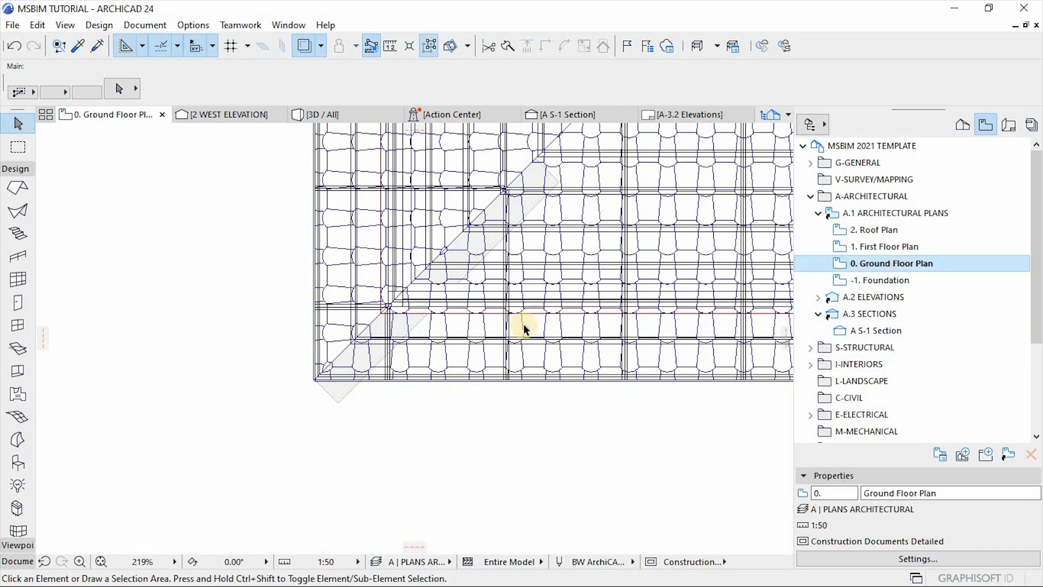
{"action": "left_click", "coordinate": [343, 395]}
{"action": "left_click", "coordinate": [349, 421]}
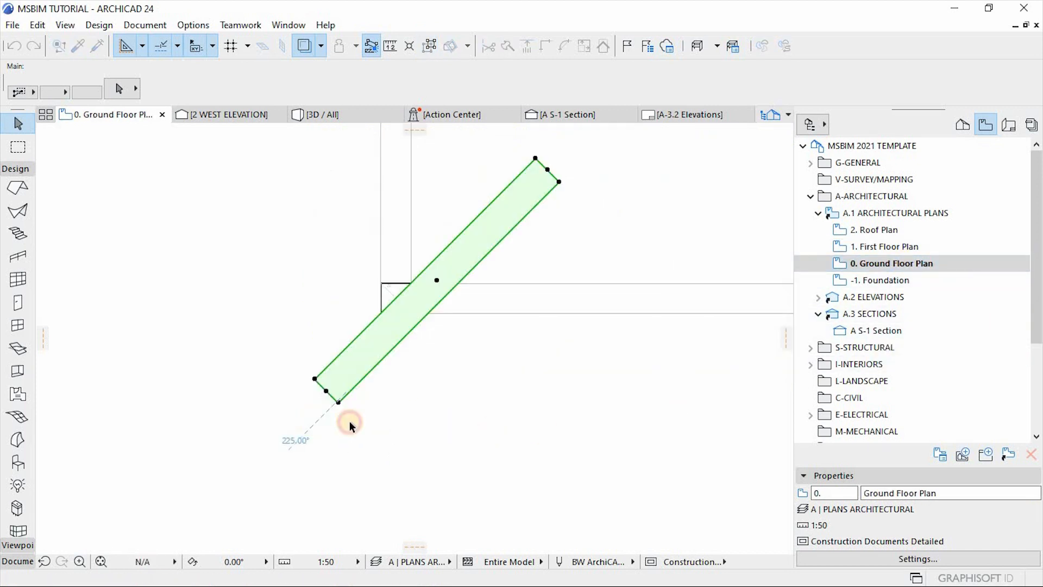
{"action": "scroll", "coordinate": [351, 426], "scroll_direction": "down", "scroll_amount": 3}
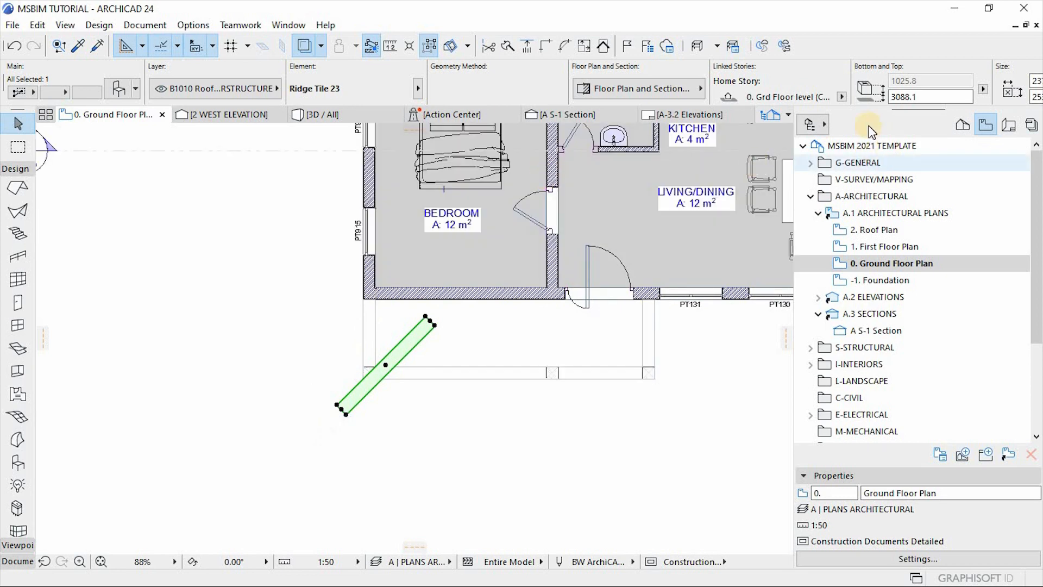
{"action": "left_click", "coordinate": [843, 96]}
{"action": "left_click", "coordinate": [875, 104]}
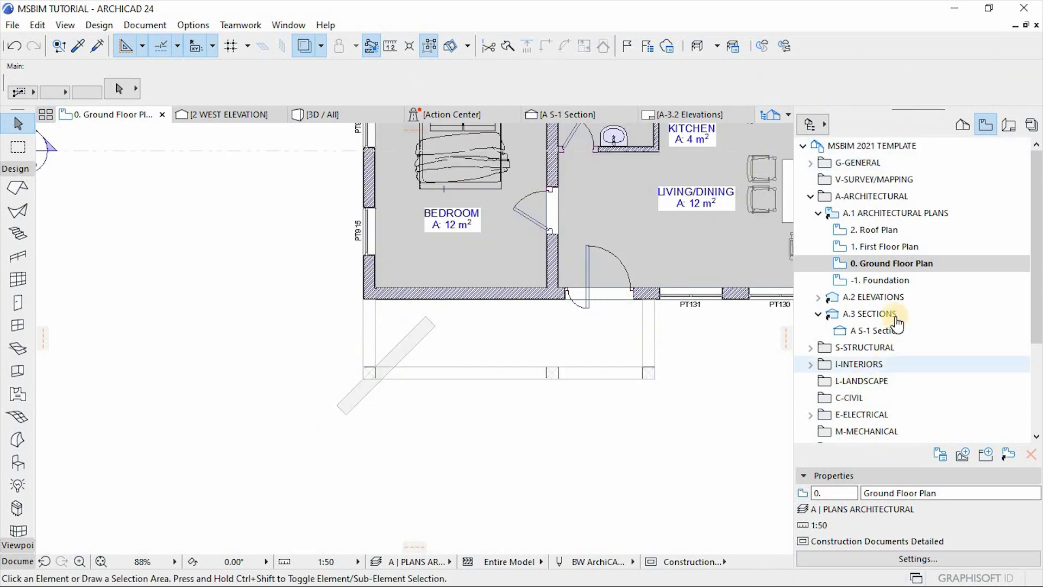
Step: On the First Floor Plan, move the ridge tile from the midpoint of its lower end onto the roof's corner point
{"action": "left_click", "coordinate": [885, 251]}
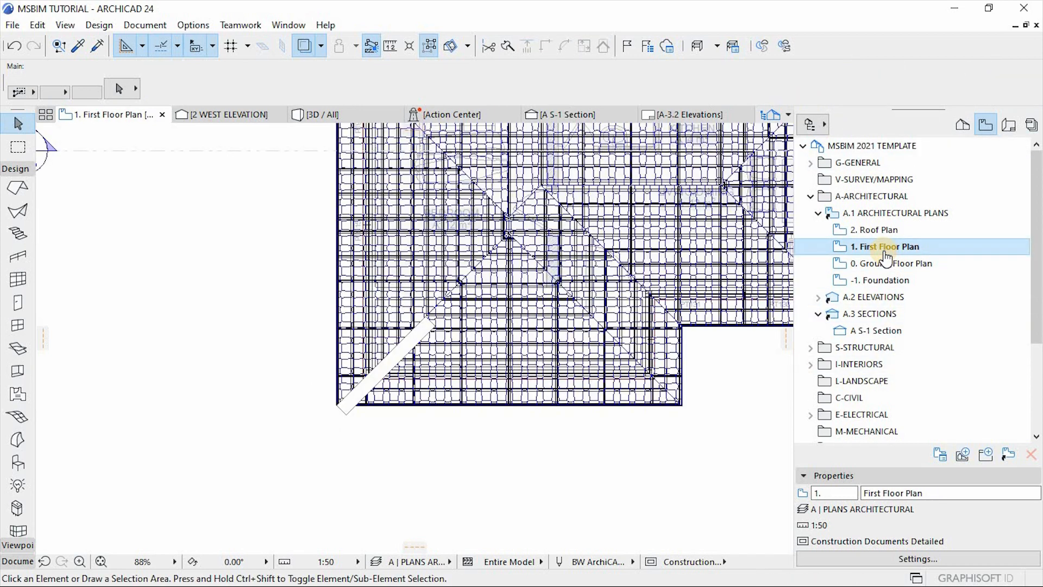
{"action": "scroll", "coordinate": [333, 407], "scroll_direction": "up", "scroll_amount": 5}
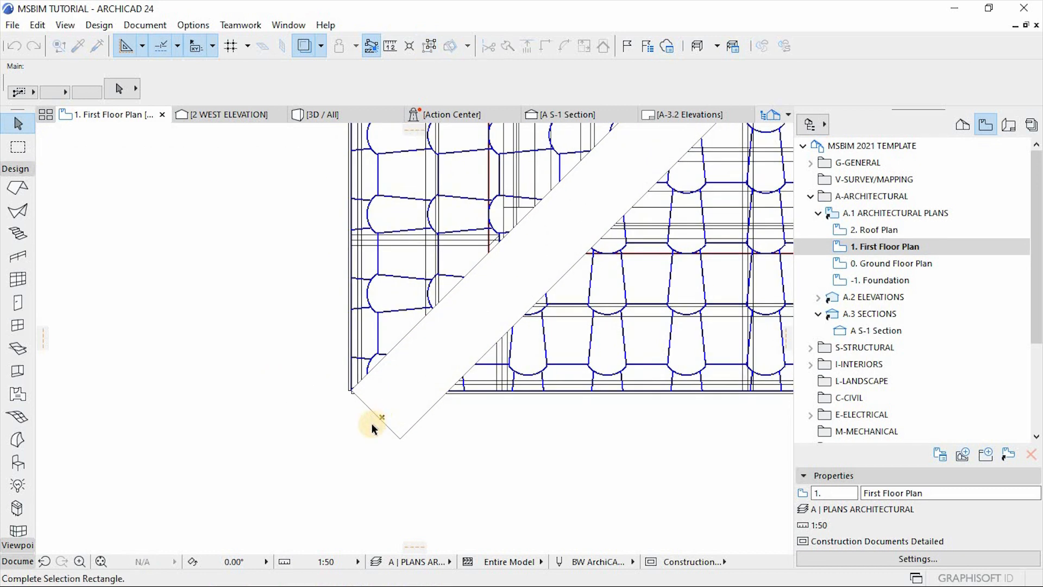
{"action": "left_click", "coordinate": [398, 434]}
{"action": "key", "text": "ctrl+d"}
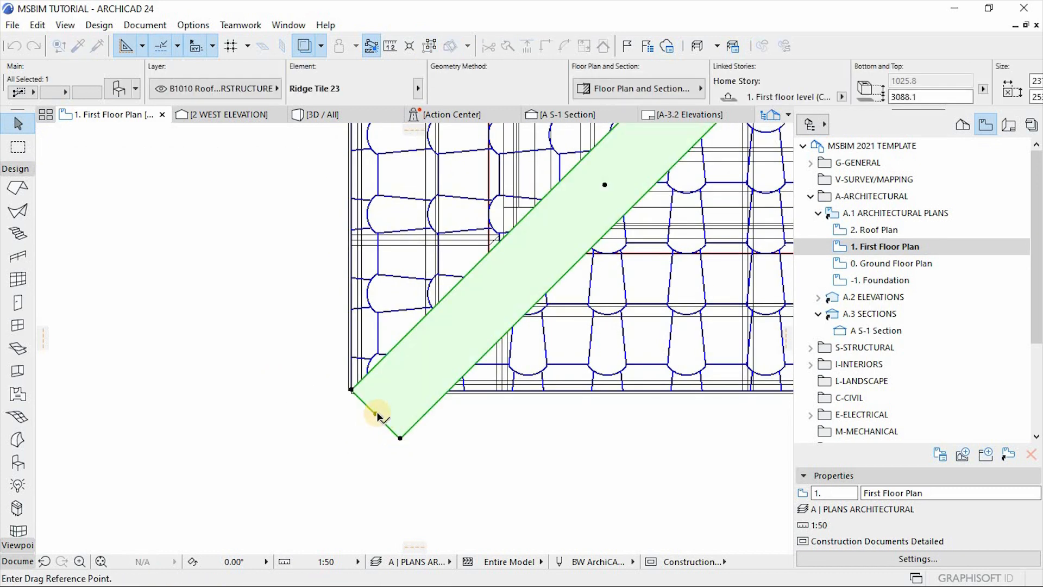
{"action": "left_click", "coordinate": [375, 413]}
{"action": "left_click", "coordinate": [351, 390]}
{"action": "left_click", "coordinate": [332, 405]}
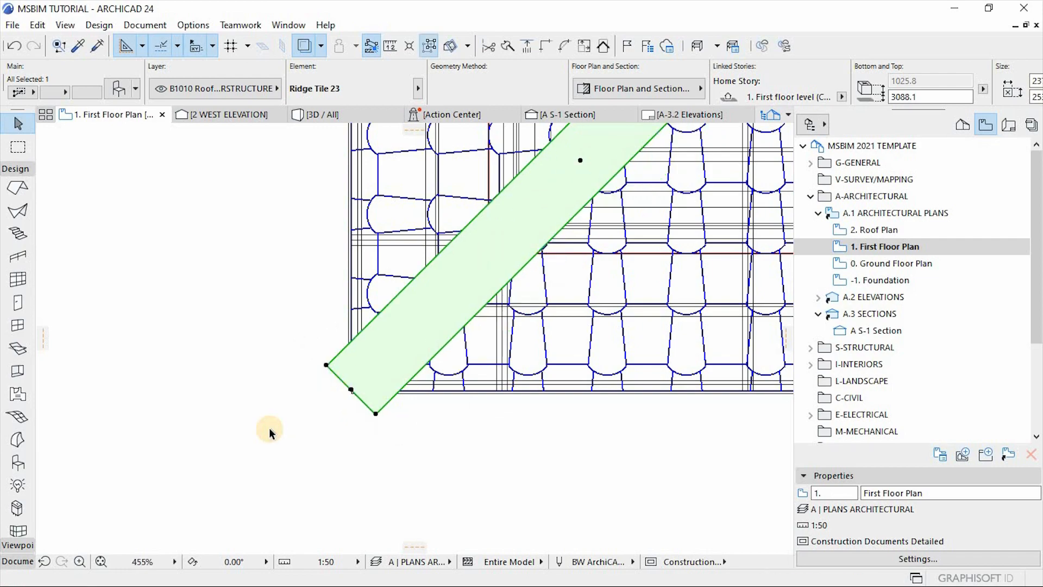
{"action": "scroll", "coordinate": [353, 391], "scroll_direction": "down", "scroll_amount": 4}
{"action": "scroll", "coordinate": [478, 277], "scroll_direction": "down", "scroll_amount": 4}
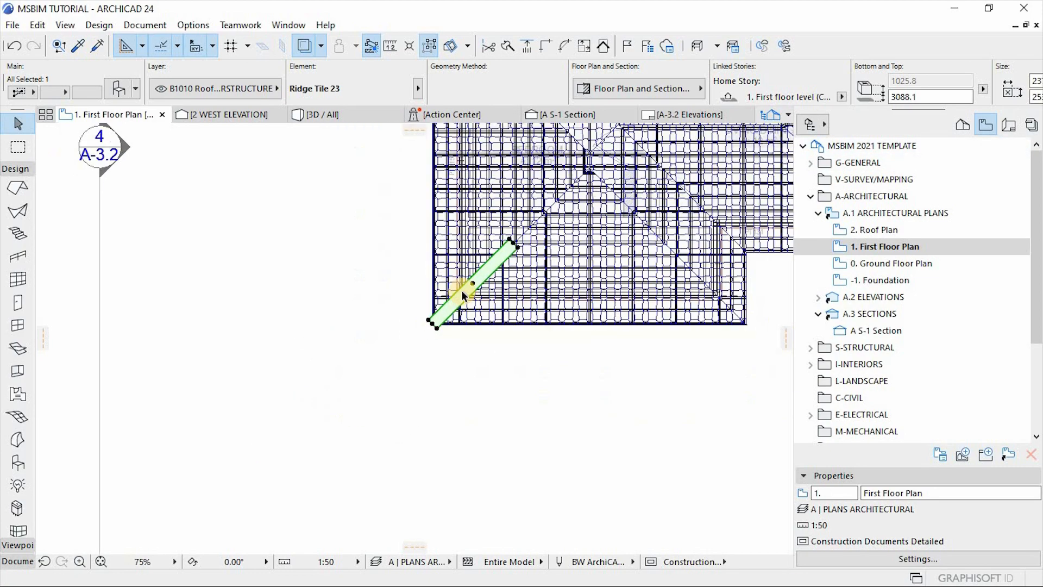
Step: Stretch the ridge tile's upper end along the front corner hip to the point where the hips meet, about 4596 mm long
{"action": "left_click", "coordinate": [486, 266]}
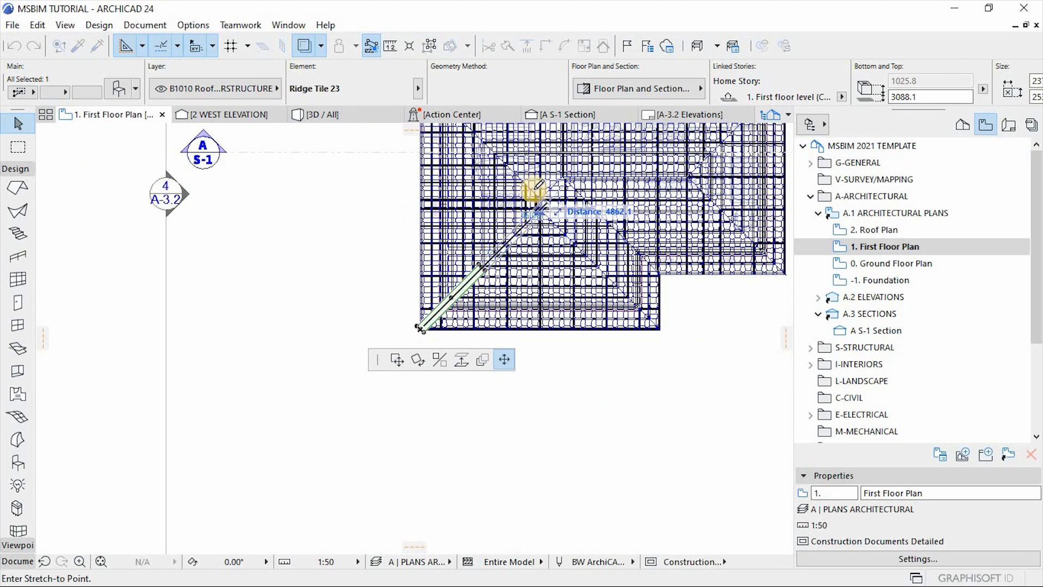
{"action": "scroll", "coordinate": [533, 190], "scroll_direction": "up", "scroll_amount": 4}
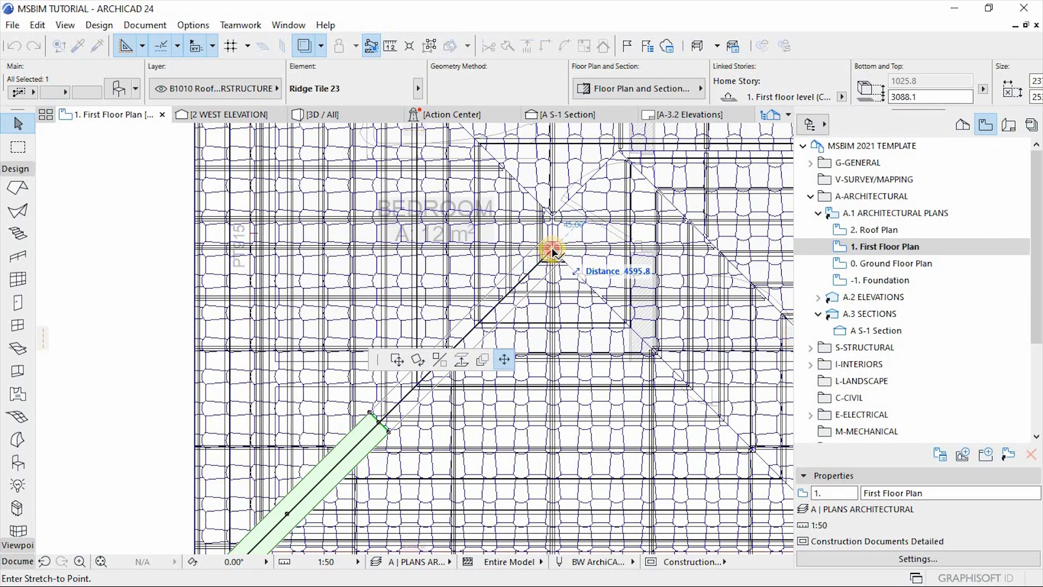
{"action": "left_click", "coordinate": [552, 252]}
{"action": "scroll", "coordinate": [549, 255], "scroll_direction": "down", "scroll_amount": 4}
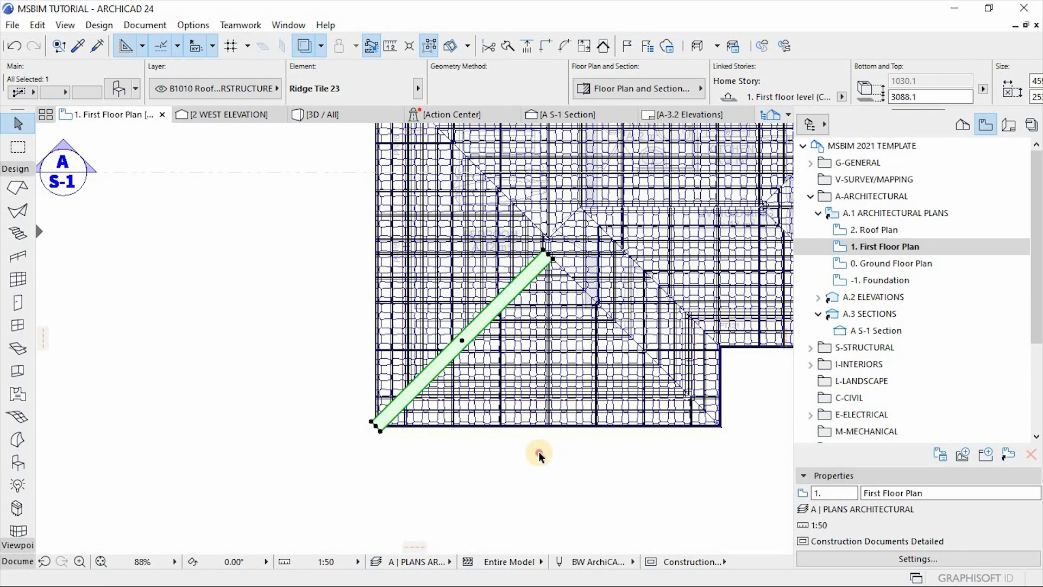
{"action": "left_click", "coordinate": [539, 453]}
{"action": "scroll", "coordinate": [584, 318], "scroll_direction": "up", "scroll_amount": 2}
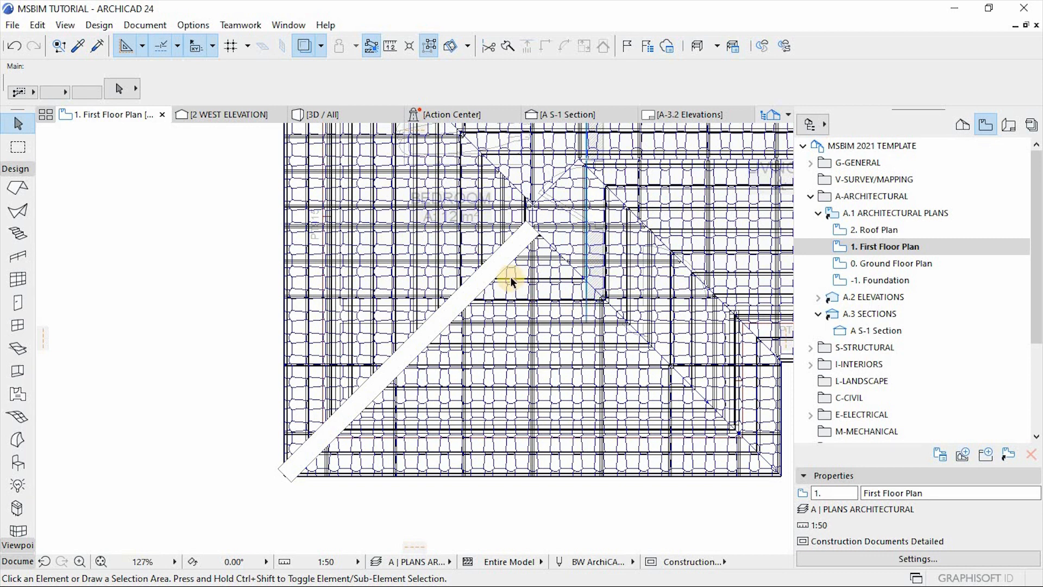
Step: In the 3D view, move the floating ridge tile straight down from its lower end onto the roof's corner, at elevation 0
{"action": "left_click", "coordinate": [337, 114]}
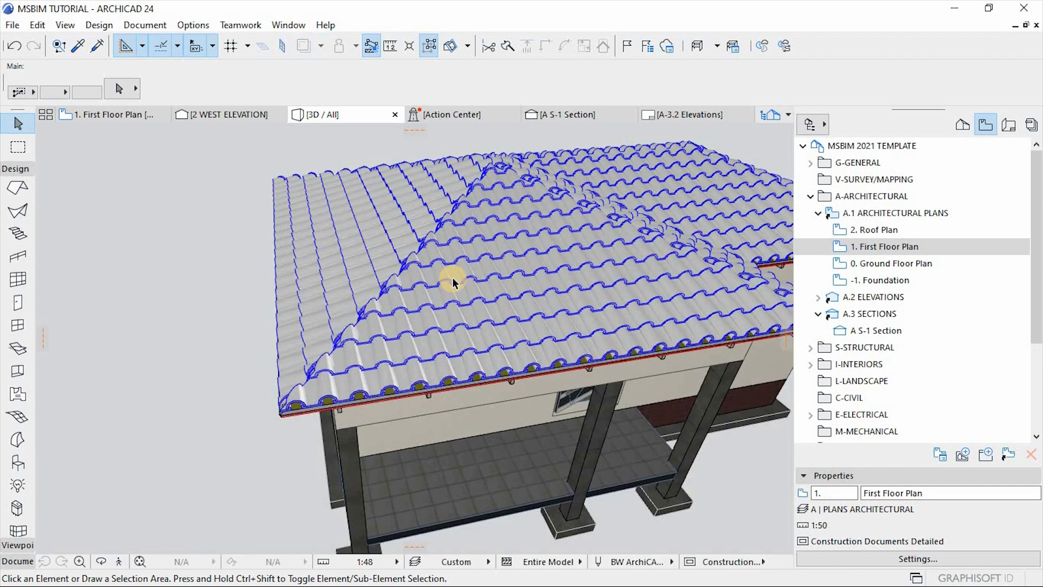
{"action": "scroll", "coordinate": [400, 385], "scroll_direction": "down", "scroll_amount": 2}
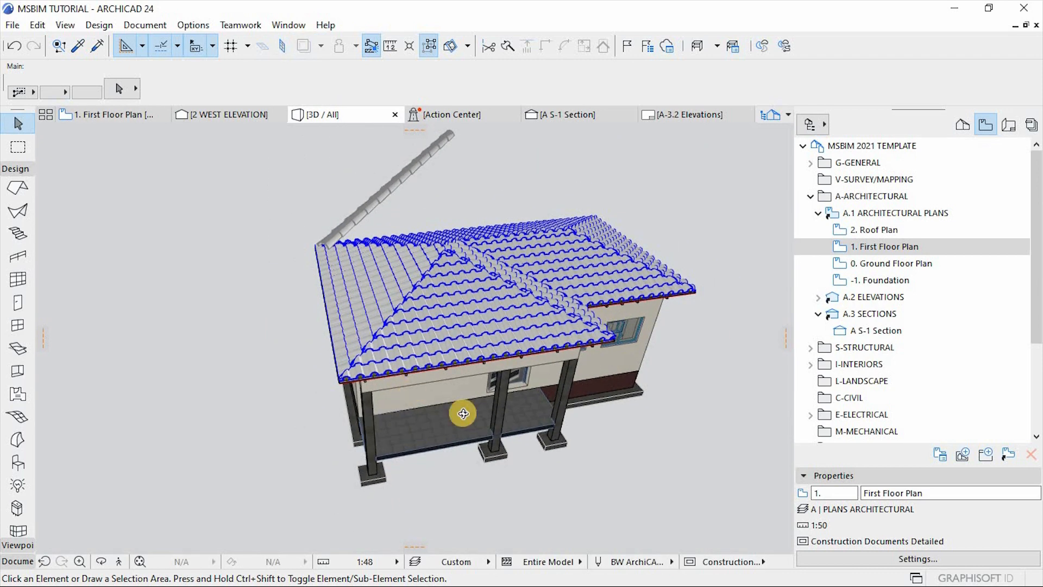
{"action": "middle_click_drag", "start_coordinate": [463, 413], "coordinate": [351, 325], "text": "shift"}
{"action": "scroll", "coordinate": [351, 325], "scroll_direction": "up", "scroll_amount": 2}
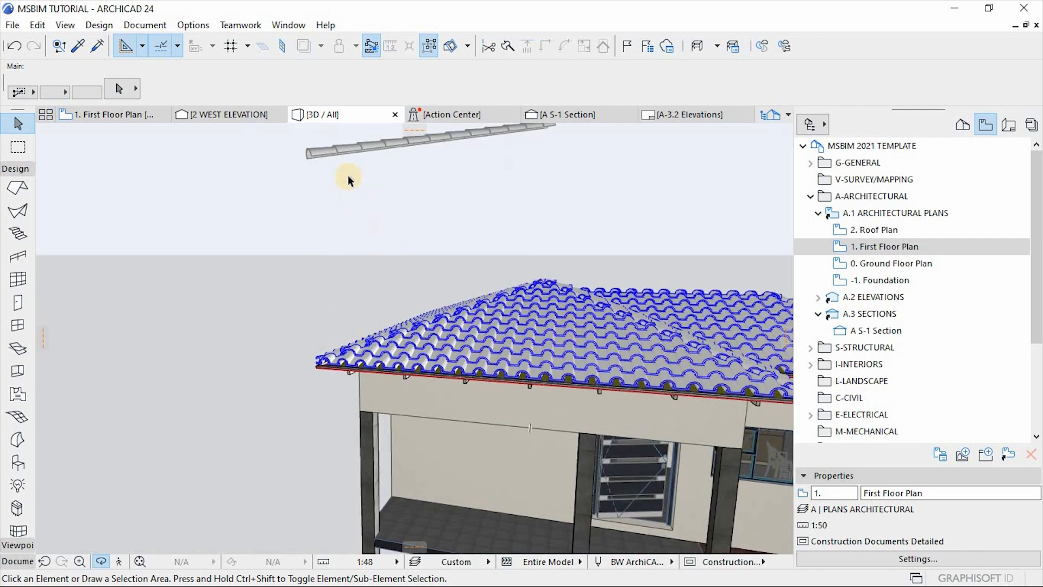
{"action": "left_click", "coordinate": [345, 147]}
{"action": "left_click", "coordinate": [312, 155]}
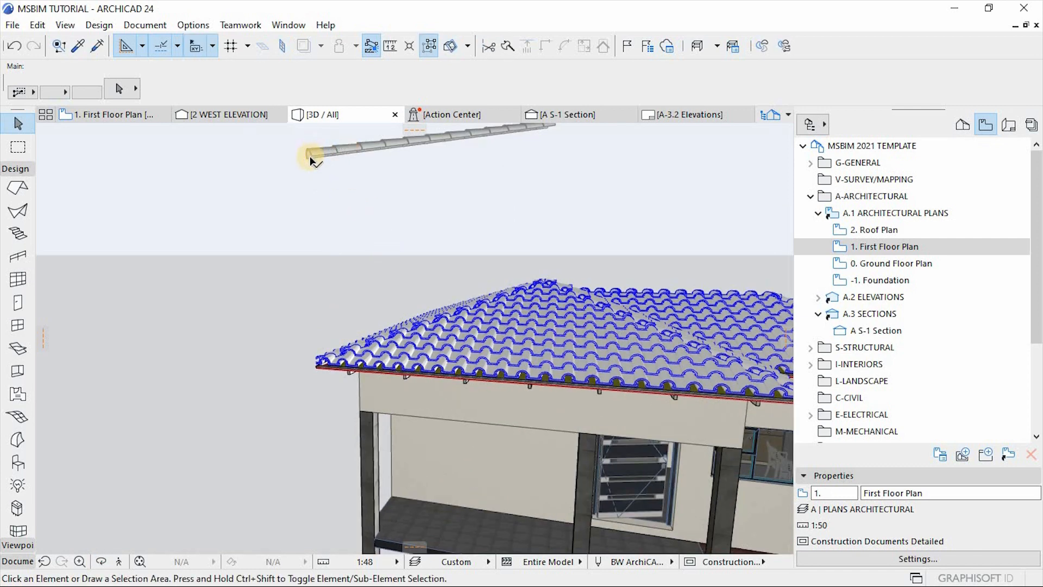
{"action": "left_click", "coordinate": [310, 159]}
{"action": "key", "text": "ctrl+d"}
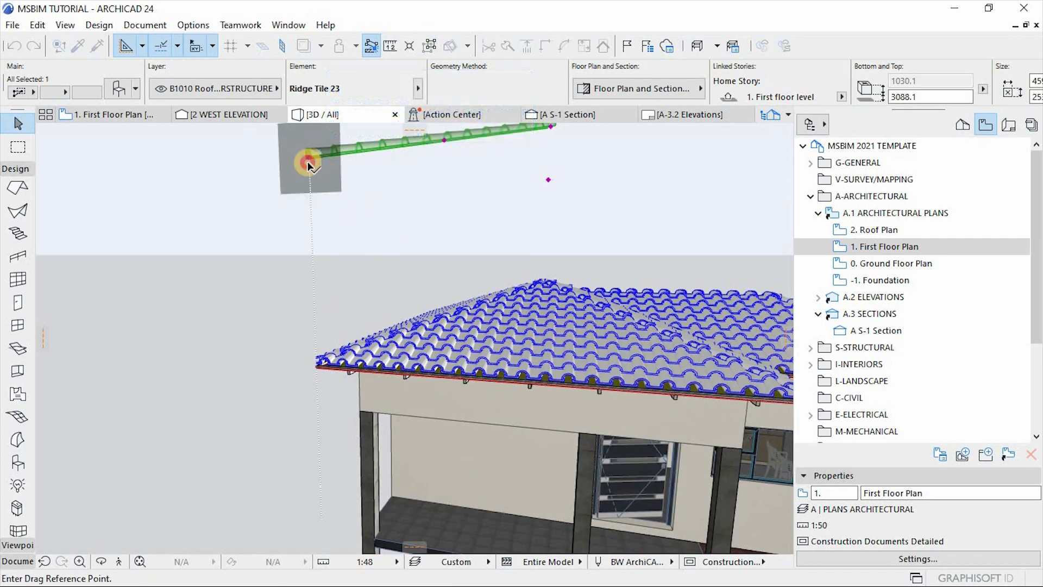
{"action": "left_click", "coordinate": [309, 155]}
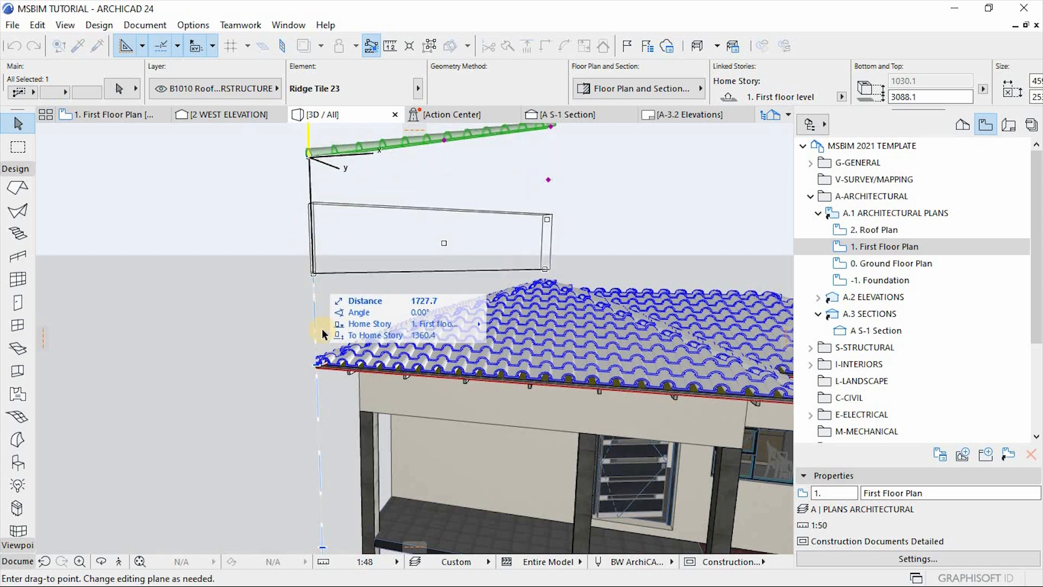
{"action": "scroll", "coordinate": [322, 337], "scroll_direction": "up", "scroll_amount": 3}
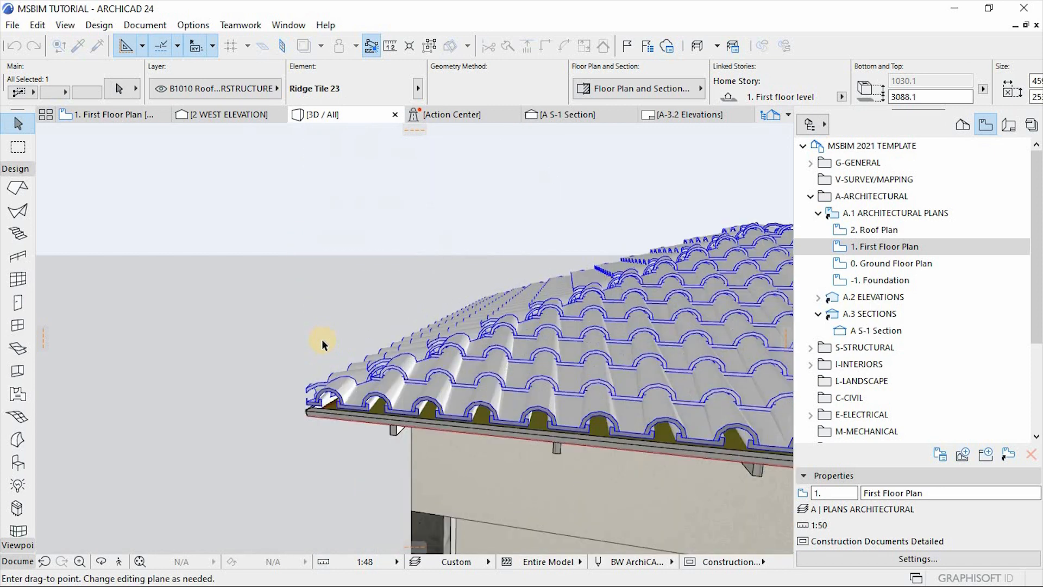
{"action": "left_click", "coordinate": [303, 405]}
{"action": "scroll", "coordinate": [302, 404], "scroll_direction": "down", "scroll_amount": 3}
Step: Raise the ridge tile vertically by about 27 mm at the eaves corner so that it sits over the roof tiles
{"action": "scroll", "coordinate": [302, 409], "scroll_direction": "up", "scroll_amount": 3}
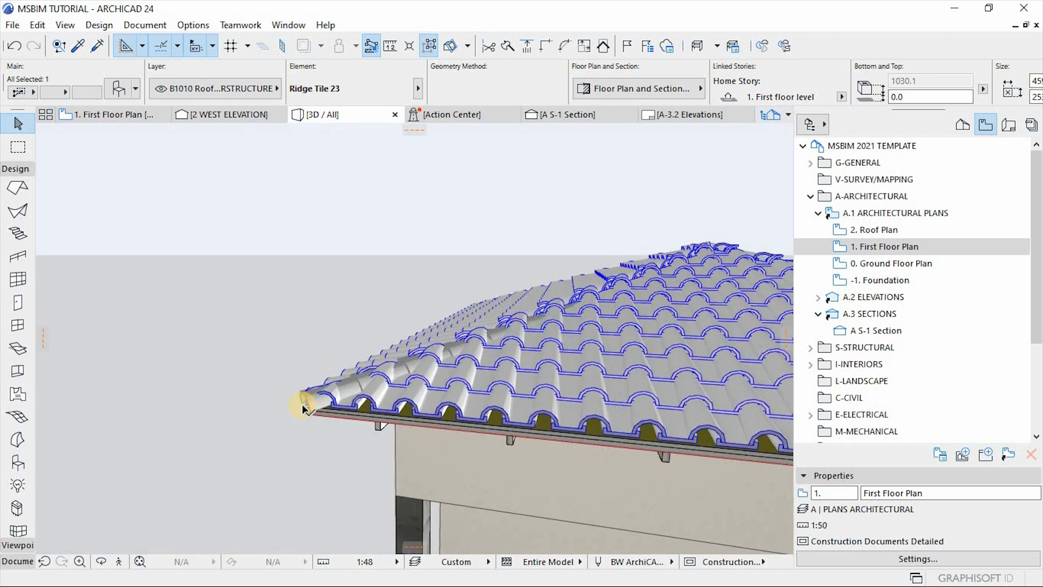
{"action": "scroll", "coordinate": [302, 410], "scroll_direction": "down", "scroll_amount": 3}
{"action": "scroll", "coordinate": [337, 420], "scroll_direction": "up", "scroll_amount": 3}
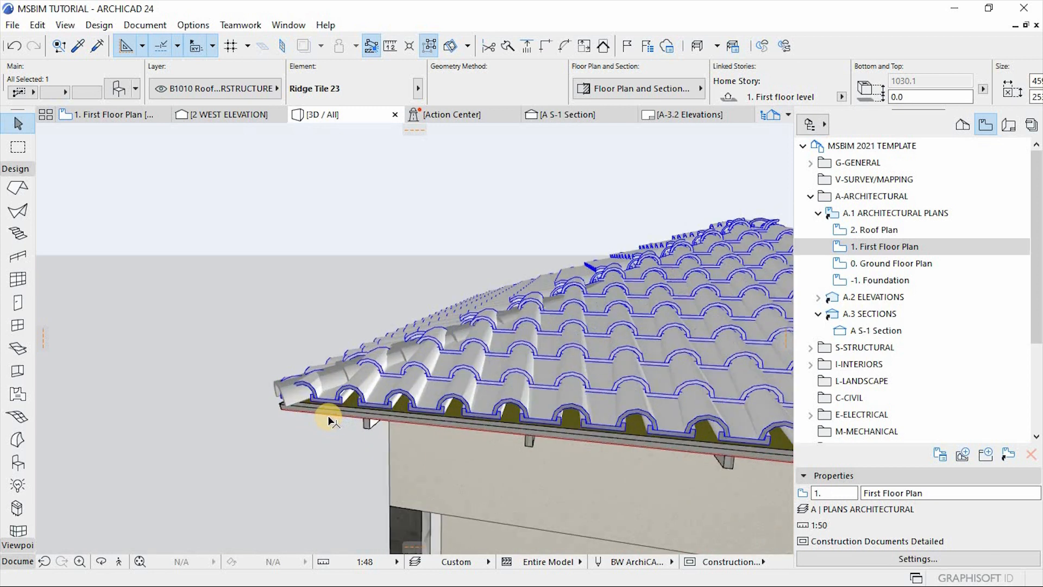
{"action": "scroll", "coordinate": [293, 388], "scroll_direction": "up", "scroll_amount": 3}
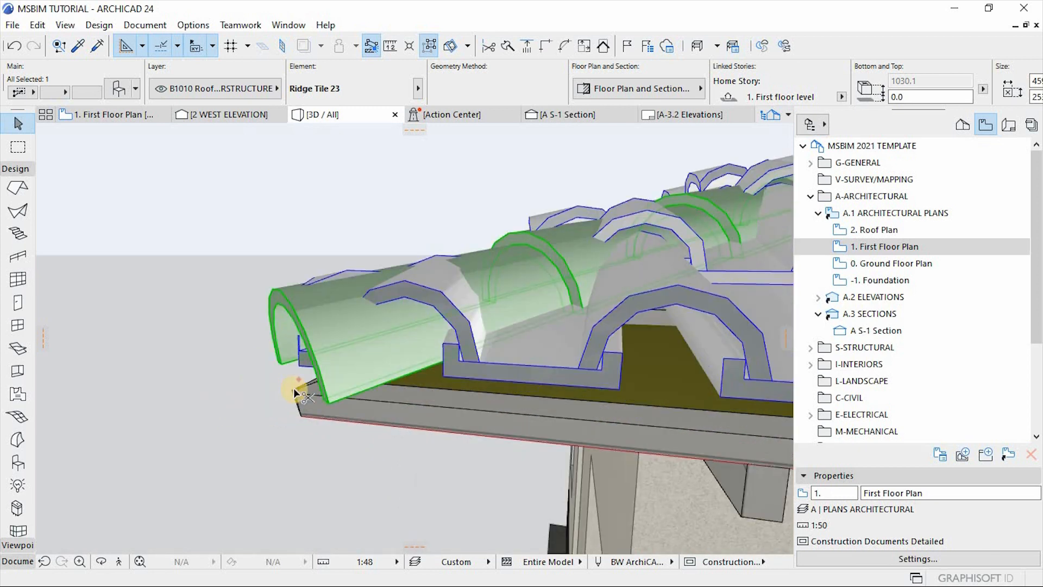
{"action": "key", "text": "ctrl+d"}
{"action": "left_click", "coordinate": [300, 379]}
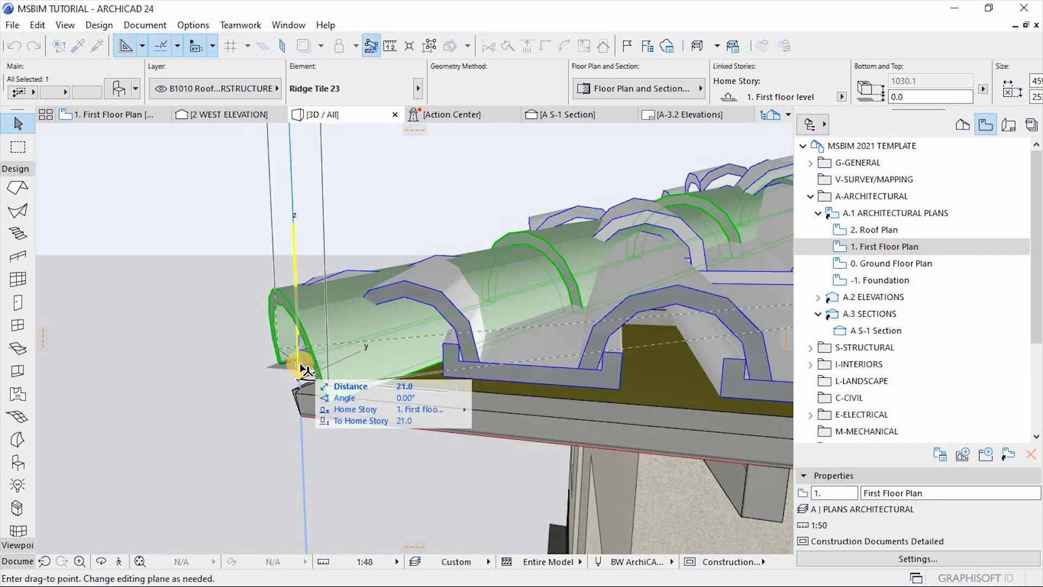
{"action": "left_click", "coordinate": [301, 363]}
{"action": "scroll", "coordinate": [285, 396], "scroll_direction": "down", "scroll_amount": 5}
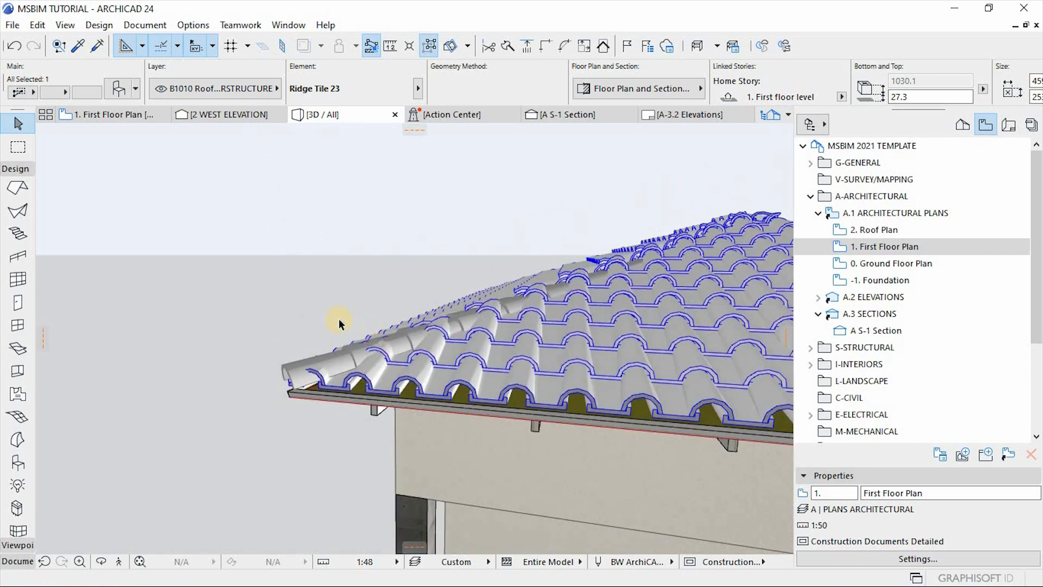
{"action": "scroll", "coordinate": [698, 94], "scroll_direction": "down", "scroll_amount": 5}
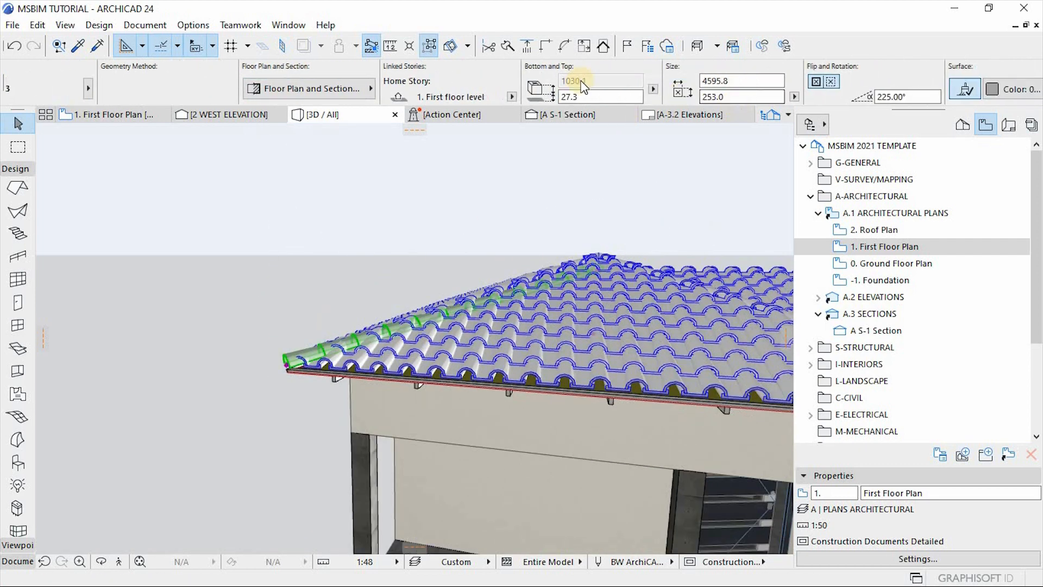
Step: Set a steeper inclination for the selected ridge tile in its object settings
{"action": "scroll", "coordinate": [581, 80], "scroll_direction": "up", "scroll_amount": 5}
{"action": "left_click", "coordinate": [116, 87]}
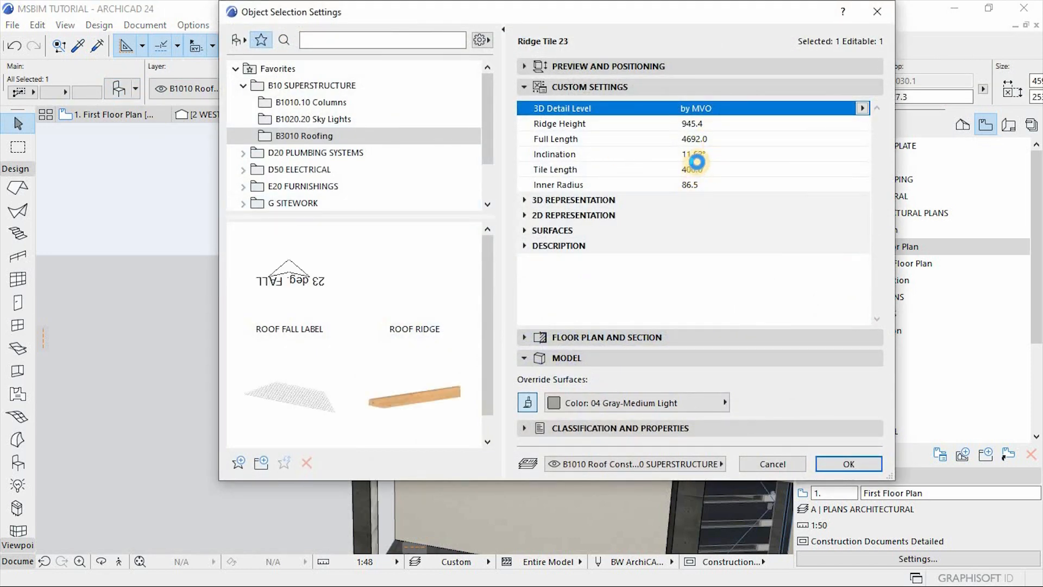
{"action": "left_click", "coordinate": [693, 154]}
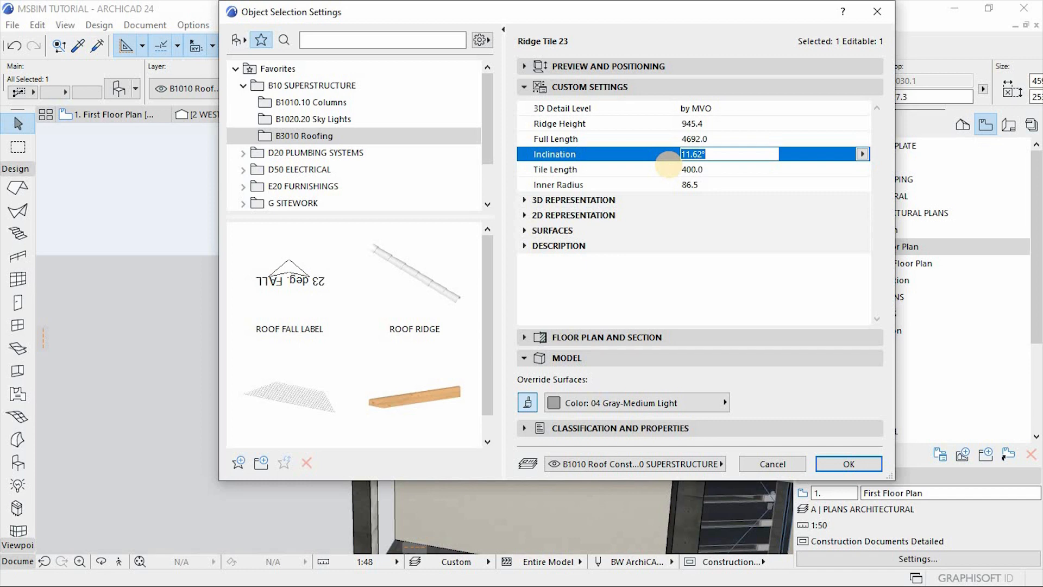
{"action": "key", "text": "Return"}
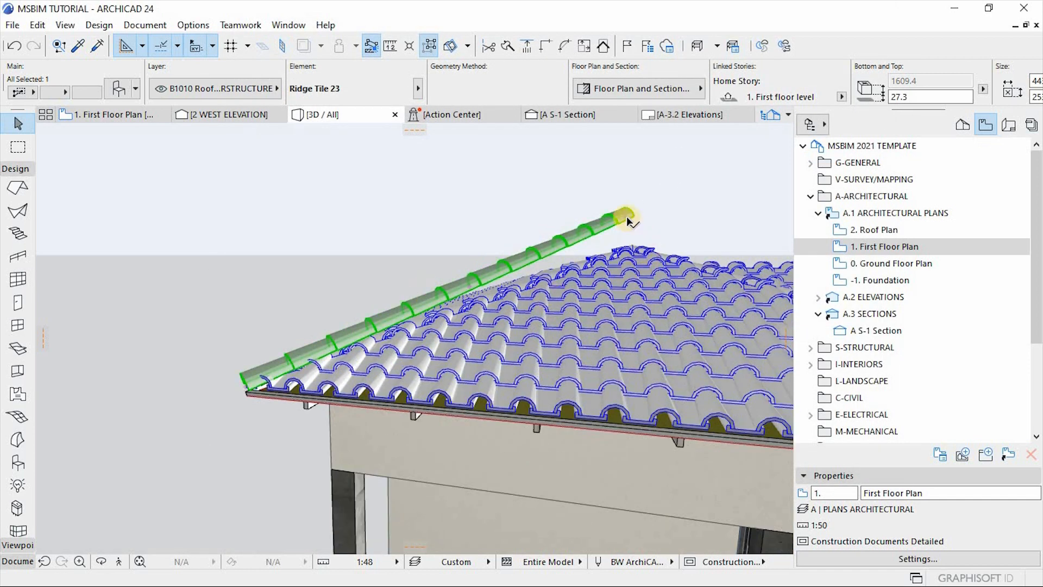
Step: Lower the ridge tile's upper end in stages until it rests on the roof's peak, with an object height of about 1188 mm
{"action": "left_click", "coordinate": [627, 214]}
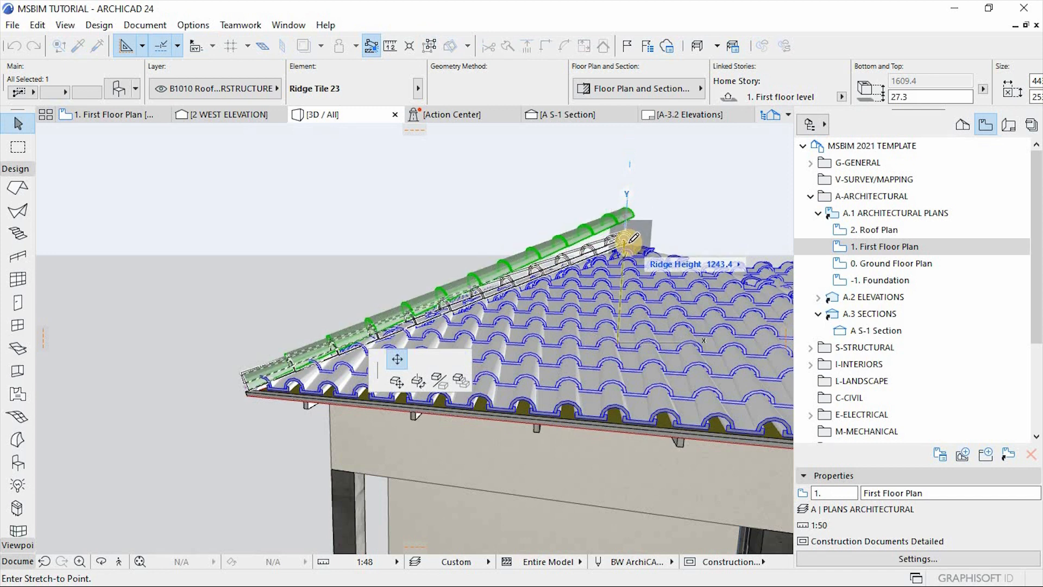
{"action": "scroll", "coordinate": [629, 243], "scroll_direction": "up", "scroll_amount": 3}
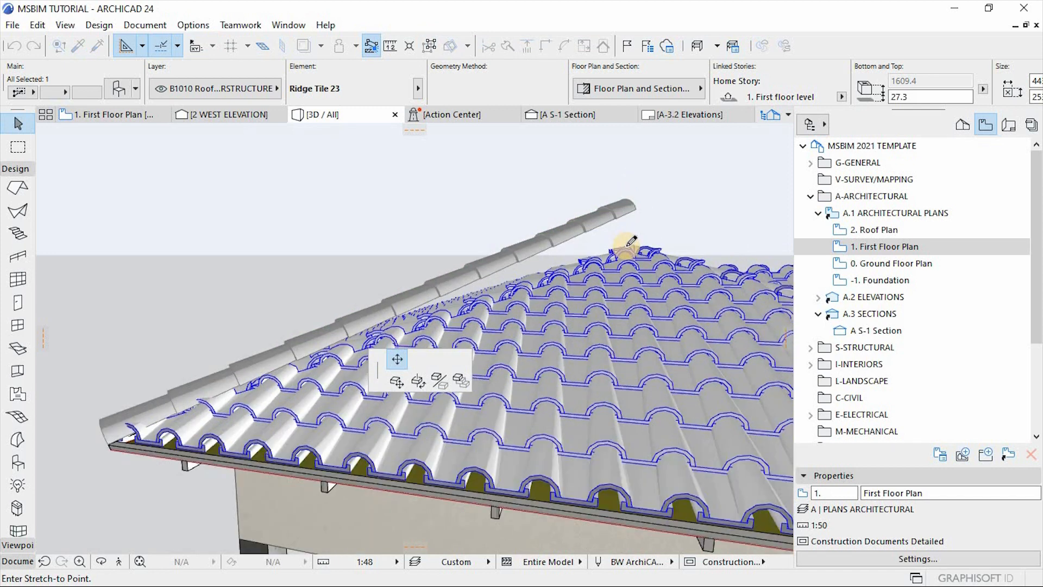
{"action": "left_click", "coordinate": [628, 247]}
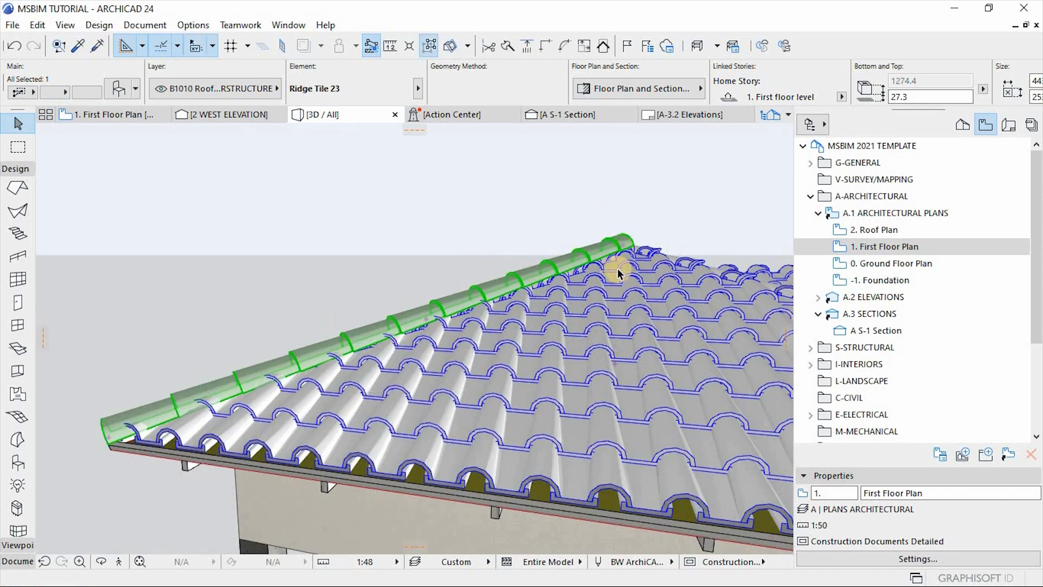
{"action": "scroll", "coordinate": [628, 242], "scroll_direction": "up", "scroll_amount": 3}
{"action": "left_click", "coordinate": [628, 241]}
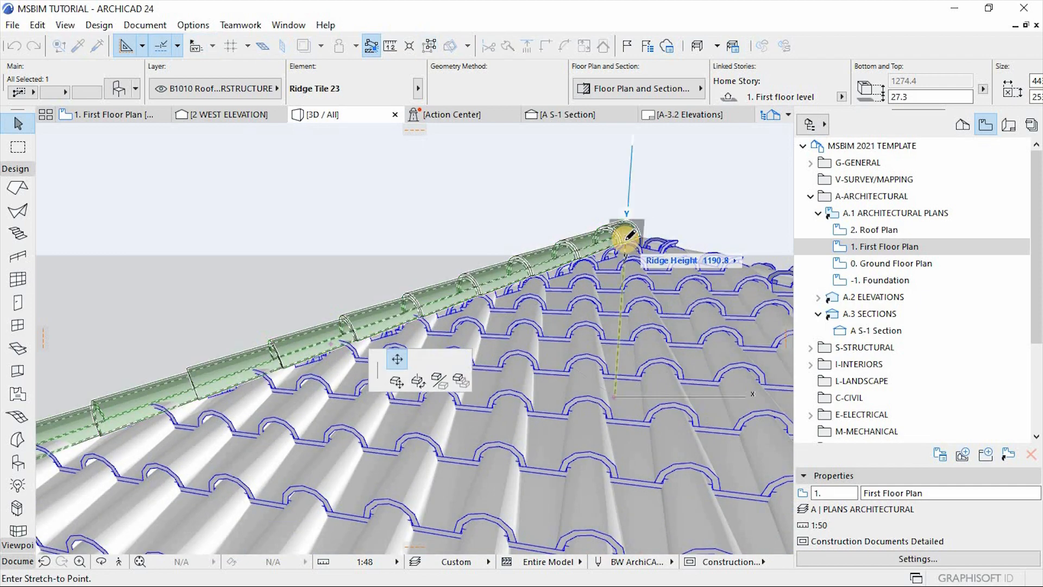
{"action": "left_click", "coordinate": [629, 240]}
{"action": "scroll", "coordinate": [634, 214], "scroll_direction": "down", "scroll_amount": 3}
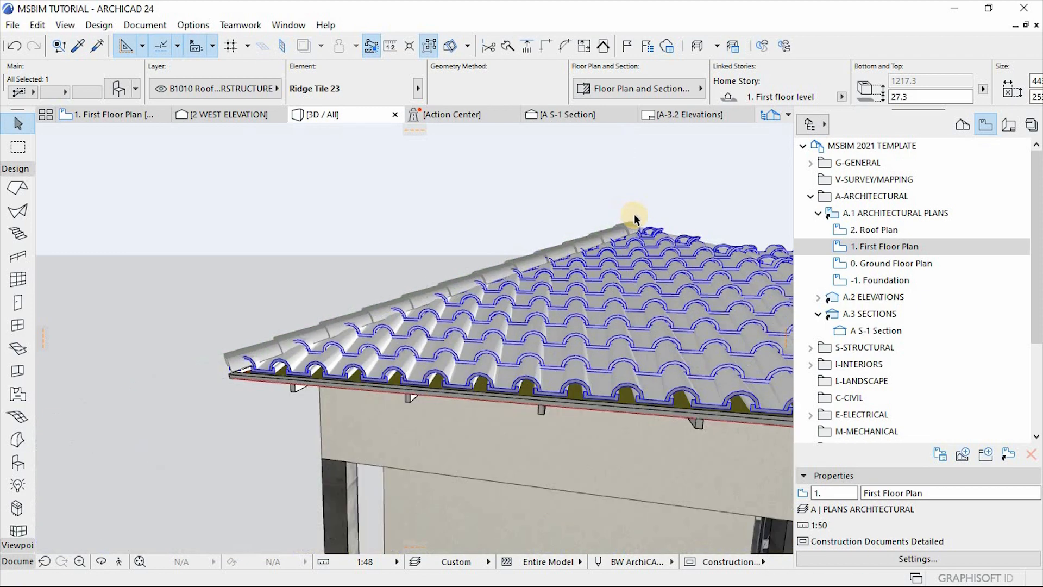
{"action": "scroll", "coordinate": [639, 214], "scroll_direction": "up", "scroll_amount": 5}
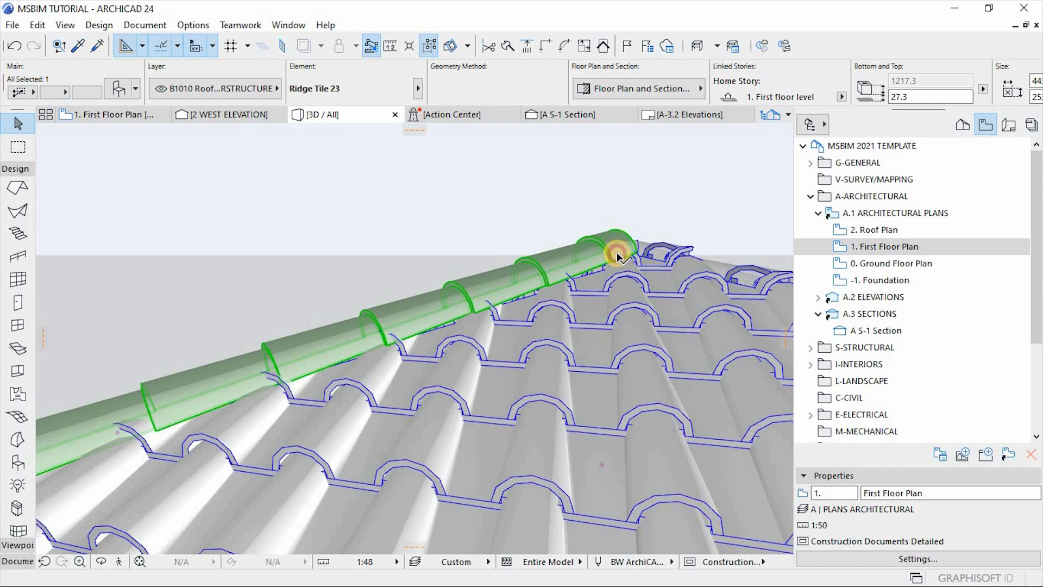
{"action": "left_click", "coordinate": [618, 255]}
{"action": "left_click", "coordinate": [617, 251]}
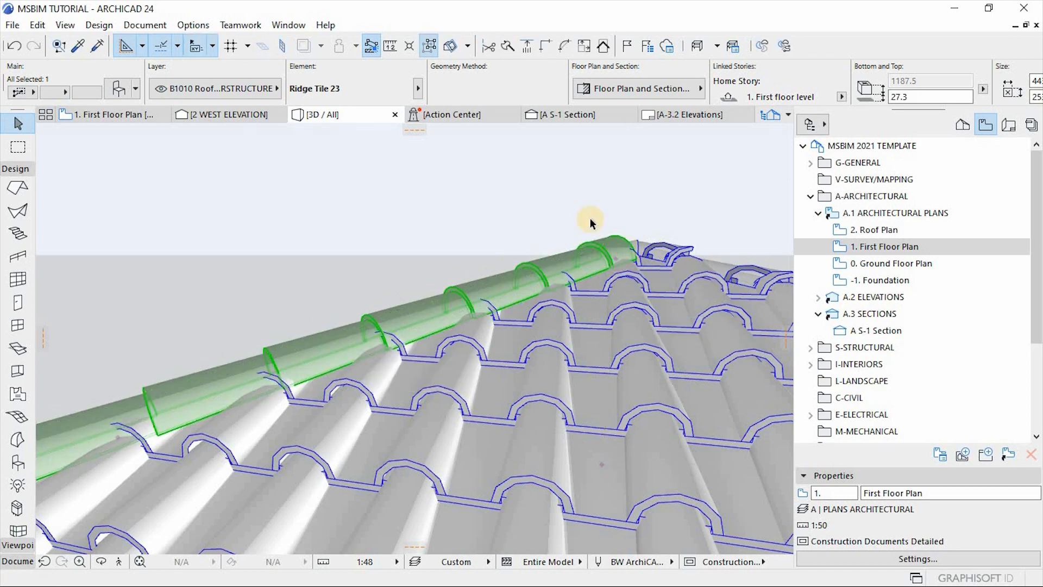
{"action": "scroll", "coordinate": [522, 211], "scroll_direction": "down", "scroll_amount": 3}
{"action": "left_click", "coordinate": [282, 233]}
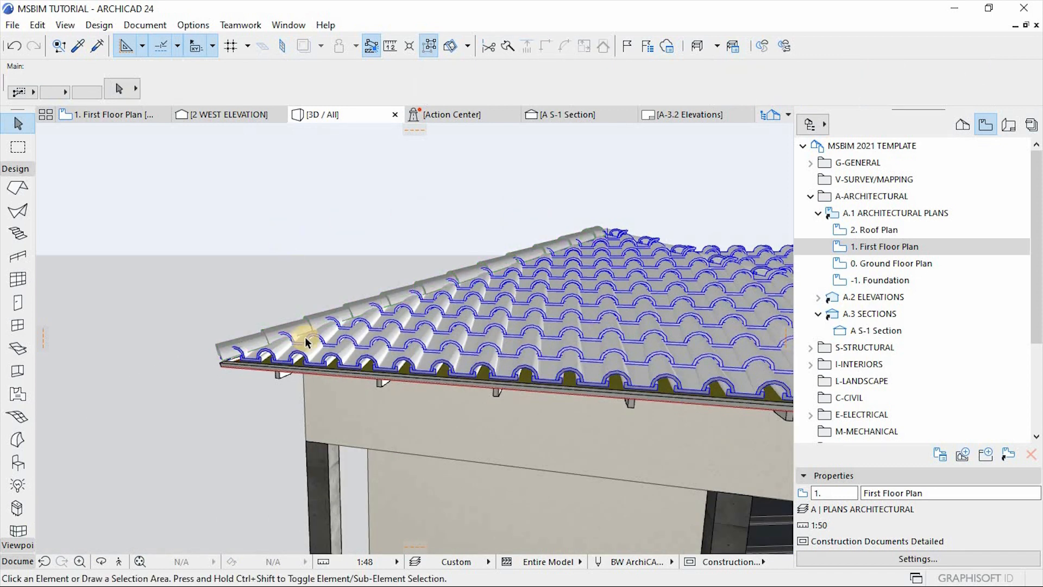
Step: On the First Floor Plan, extend the ridge tile's upper end again to the hip junction, for a length of about 4596 mm
{"action": "scroll", "coordinate": [305, 343], "scroll_direction": "down", "scroll_amount": 10}
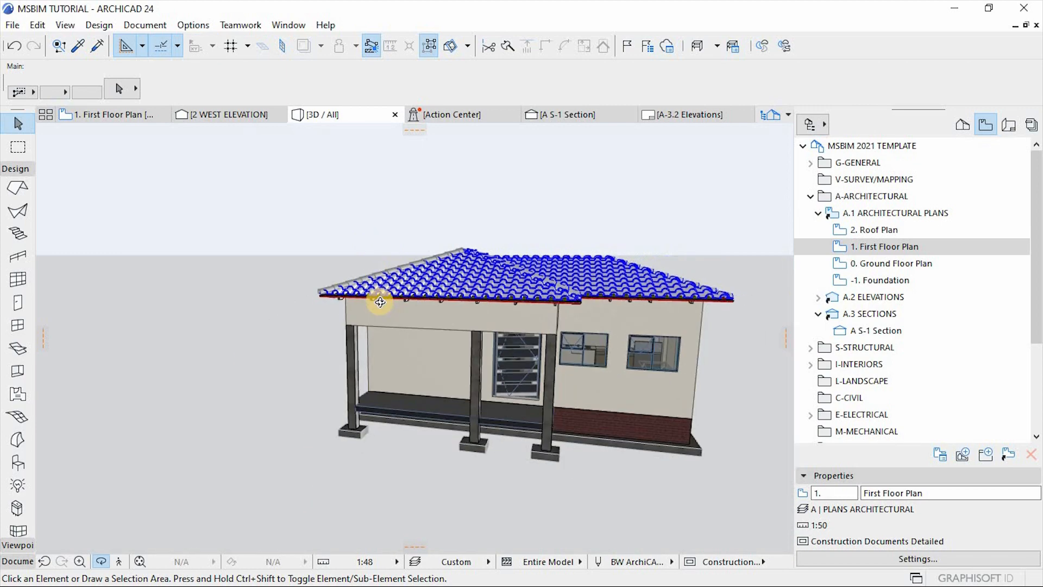
{"action": "left_click_drag", "start_coordinate": [379, 302], "coordinate": [456, 273]}
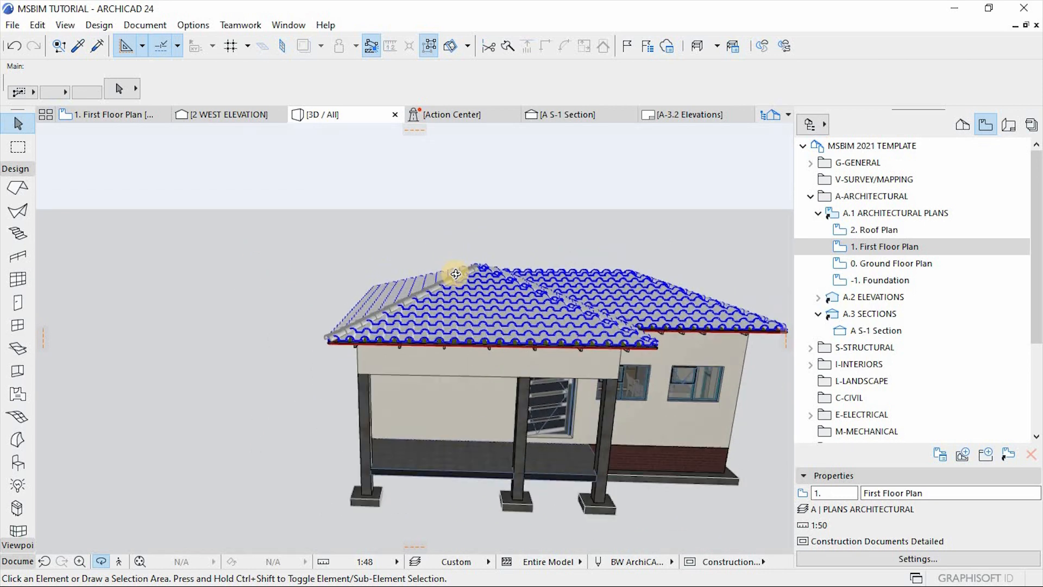
{"action": "scroll", "coordinate": [455, 274], "scroll_direction": "up", "scroll_amount": 2}
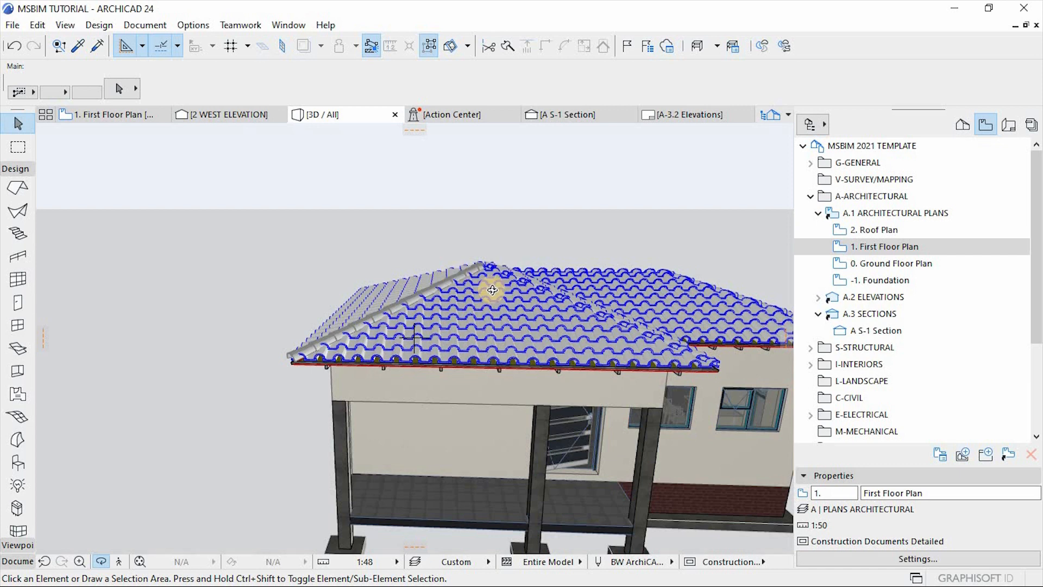
{"action": "left_click_drag", "start_coordinate": [492, 290], "coordinate": [487, 363]}
{"action": "key", "text": "F2"}
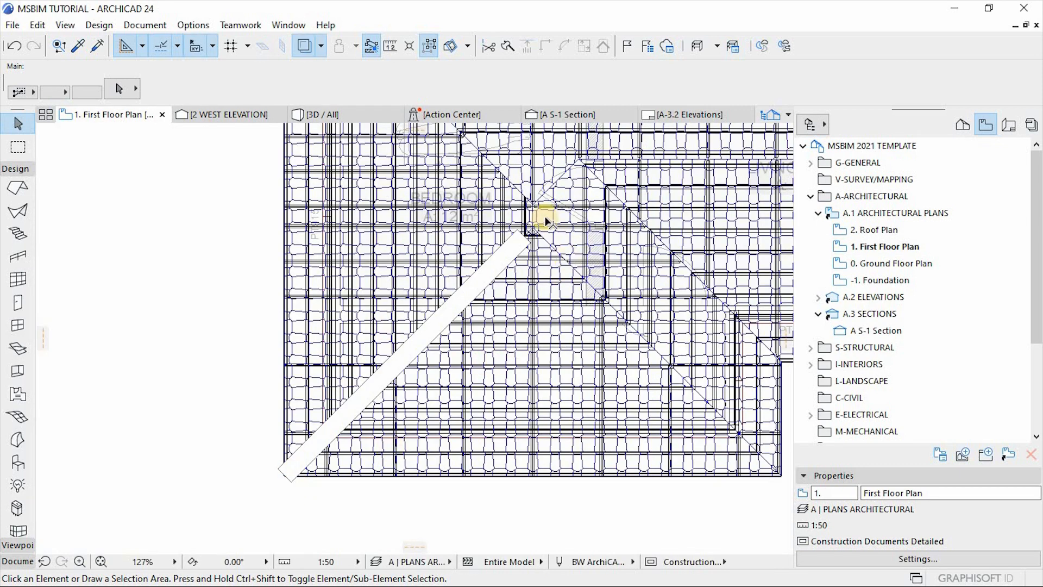
{"action": "scroll", "coordinate": [546, 220], "scroll_direction": "up", "scroll_amount": 5}
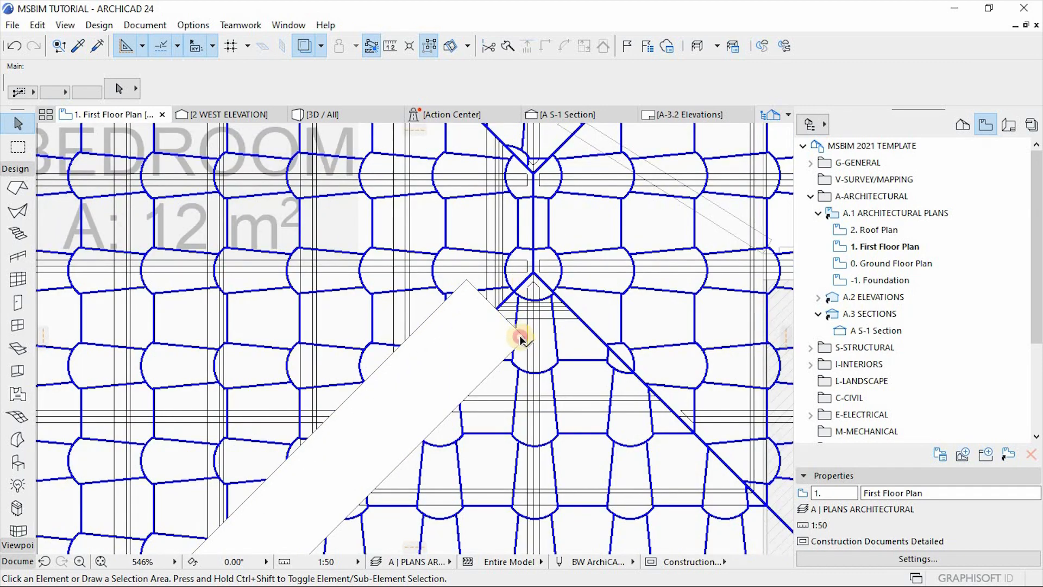
{"action": "left_click", "coordinate": [498, 311]}
{"action": "left_click", "coordinate": [499, 304]}
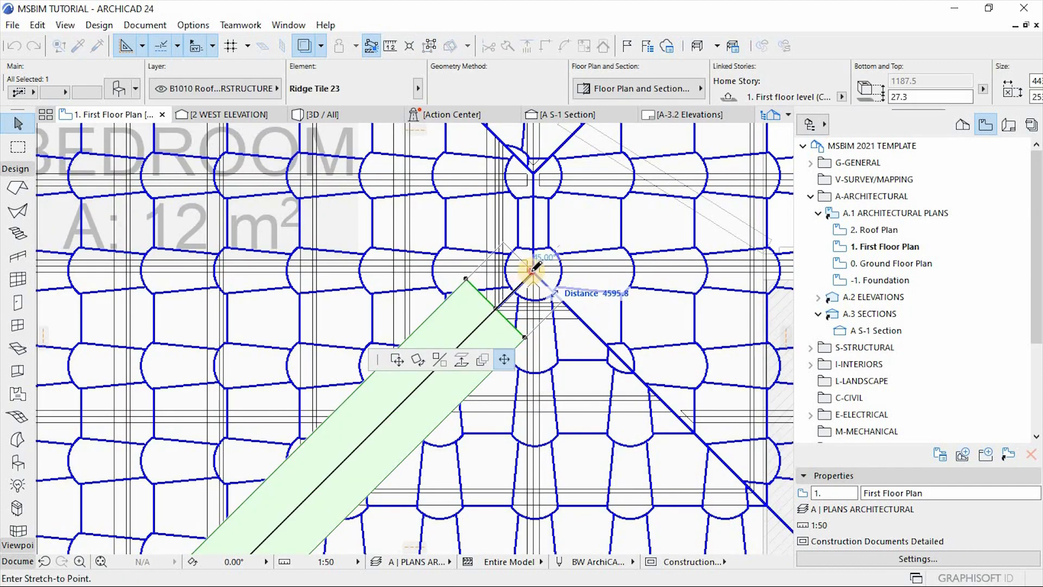
{"action": "left_click", "coordinate": [533, 271]}
Step: Mirror a copy of the ridge tile onto the opposite front hip, using a vertical axis through the hip junction
{"action": "key", "text": "ctrl+alt+m"}
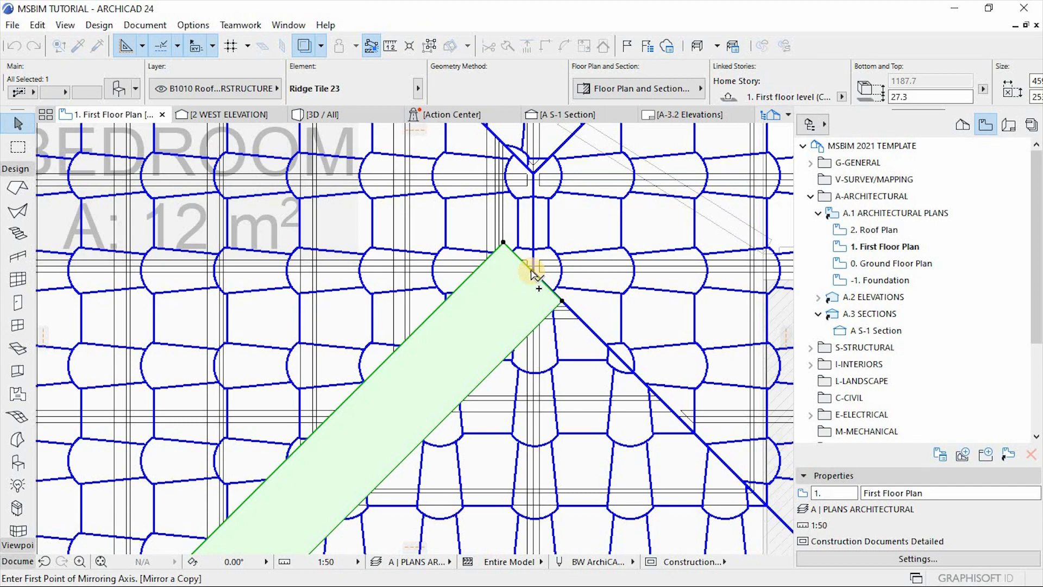
{"action": "left_click", "coordinate": [533, 272]}
{"action": "left_click", "coordinate": [533, 193]}
{"action": "scroll", "coordinate": [519, 191], "scroll_direction": "down", "scroll_amount": 3}
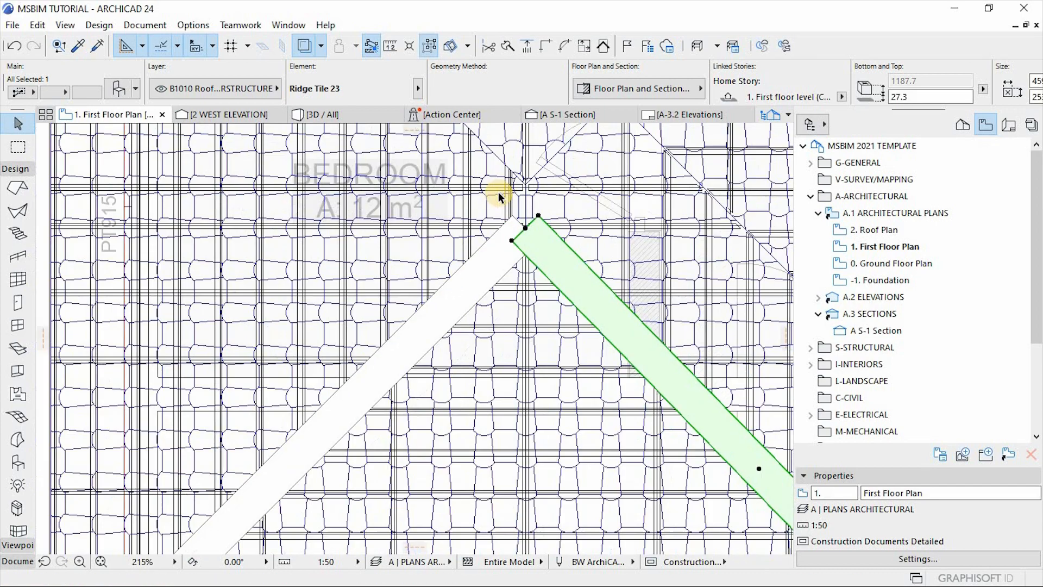
{"action": "scroll", "coordinate": [500, 197], "scroll_direction": "down", "scroll_amount": 5}
Step: In 3D, raise the mirrored ridge tile's upper end at the roof peak, for an object height of about 1213 mm
{"action": "key", "text": "F3"}
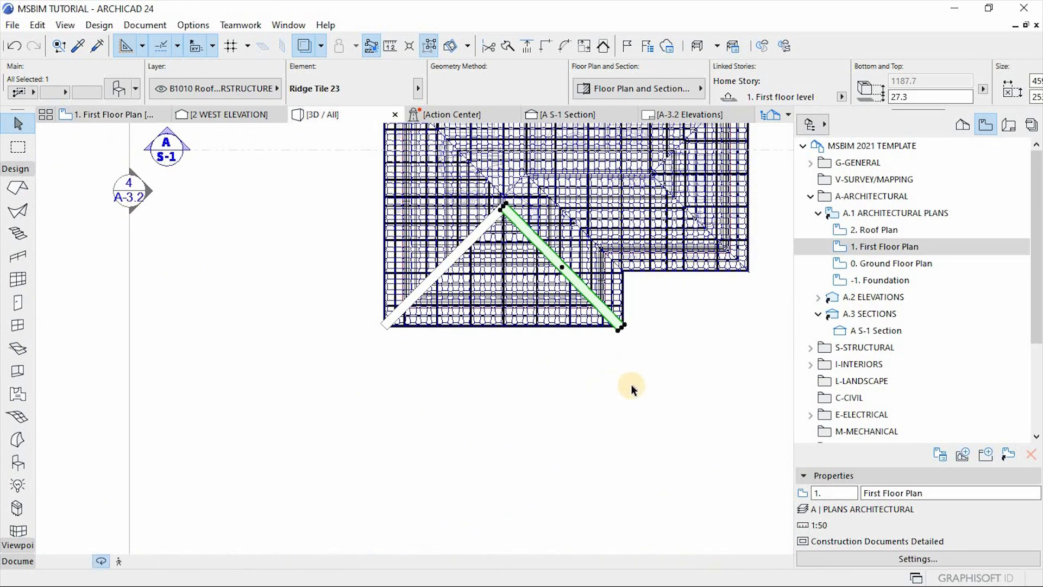
{"action": "left_click_drag", "start_coordinate": [467, 402], "coordinate": [385, 321]}
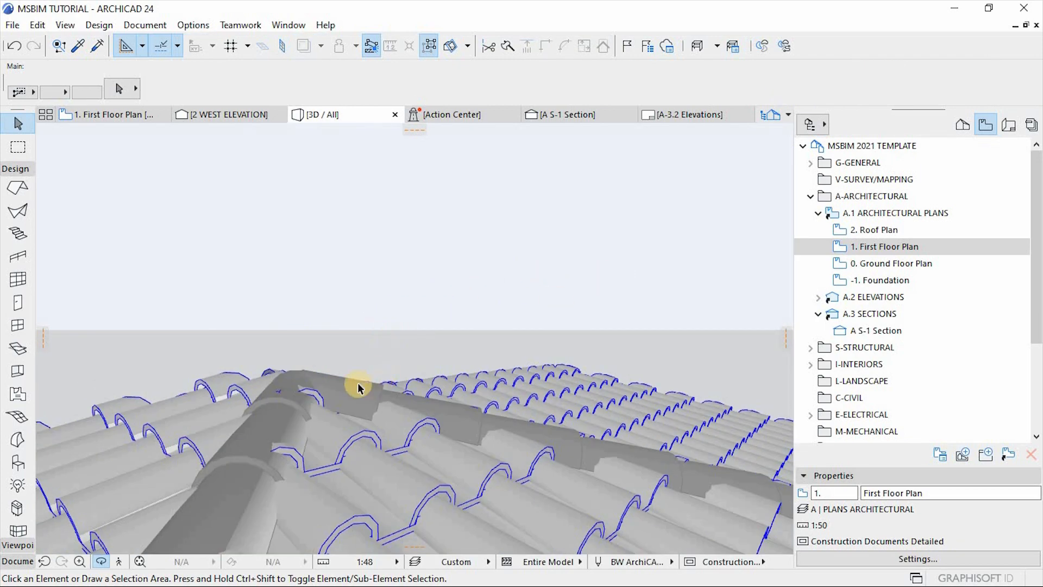
{"action": "left_click", "coordinate": [342, 390]}
{"action": "key", "text": "Escape"}
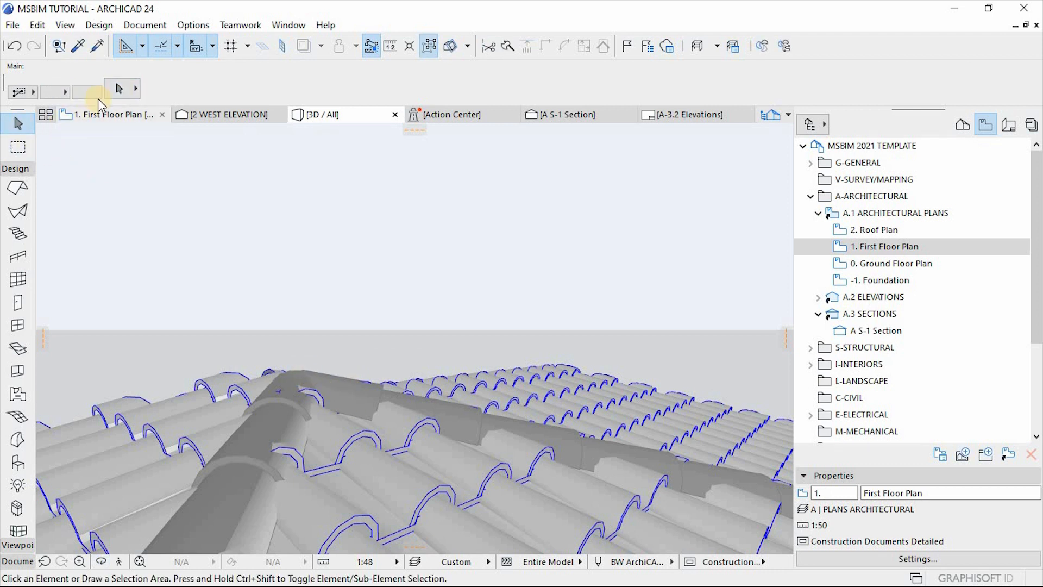
{"action": "left_click", "coordinate": [333, 392]}
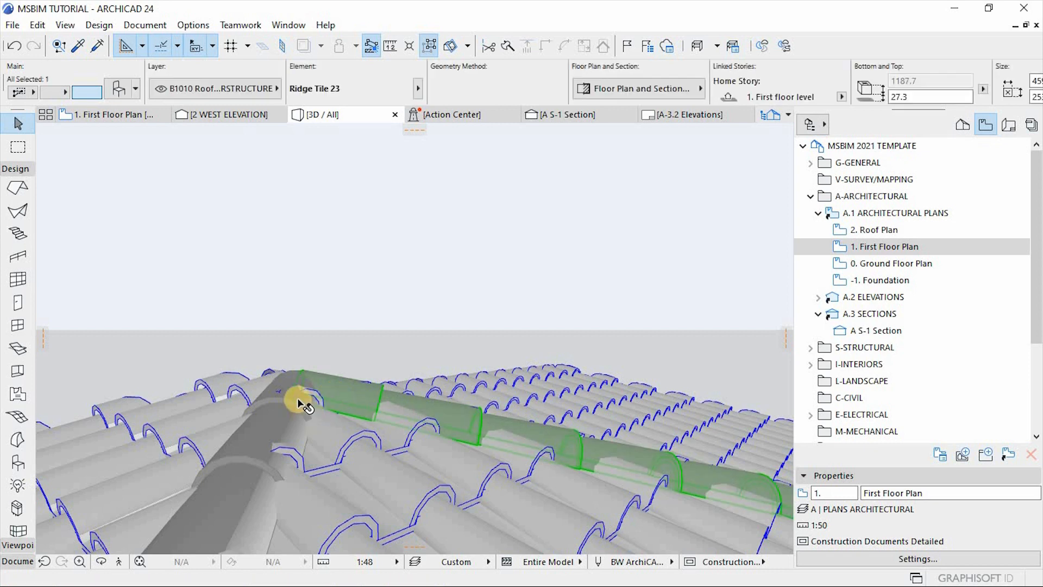
{"action": "left_click", "coordinate": [293, 398]}
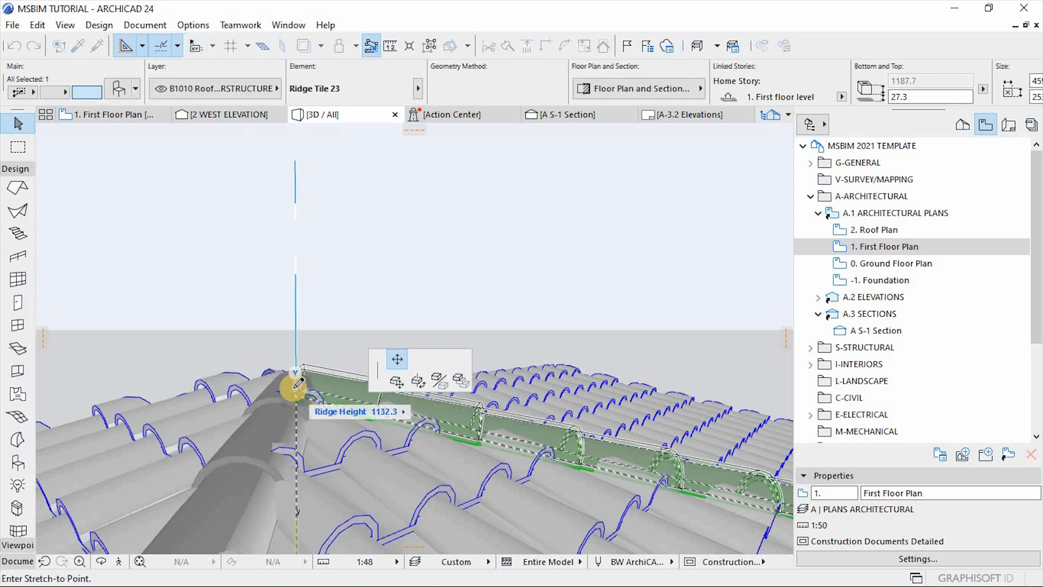
{"action": "left_click", "coordinate": [294, 393]}
{"action": "scroll", "coordinate": [294, 392], "scroll_direction": "down", "scroll_amount": 5}
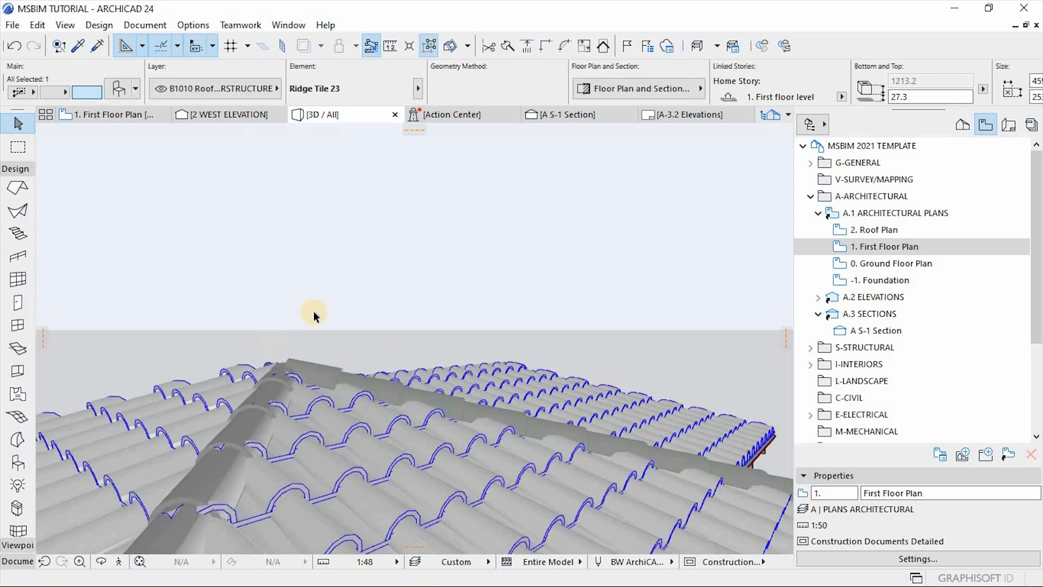
Step: Raise the original ridge tile's upper end at the peak to match the mirrored one, for an object height of about 1223 mm
{"action": "left_click", "coordinate": [562, 282]}
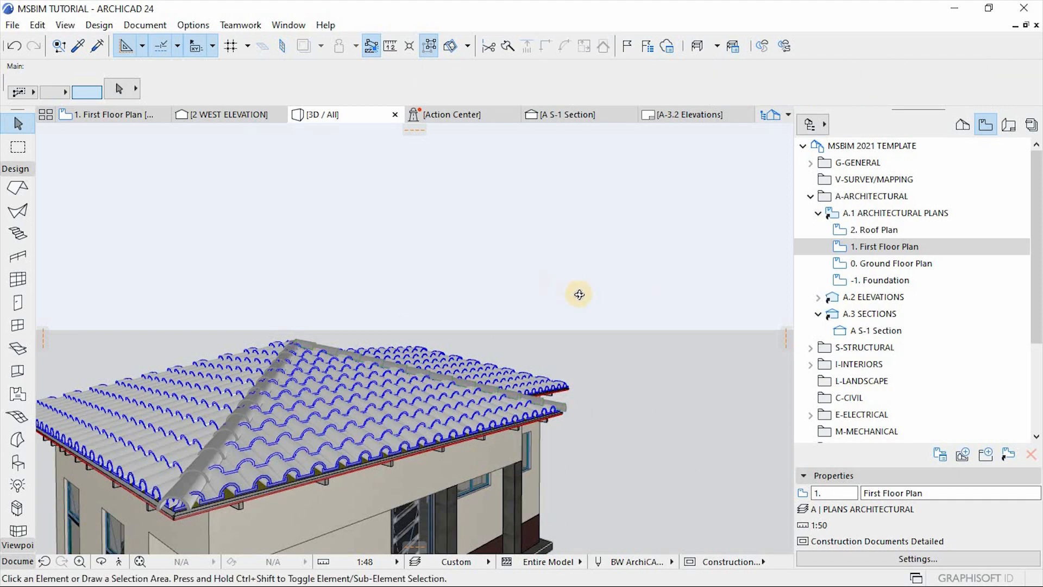
{"action": "middle_click_drag", "start_coordinate": [577, 294], "coordinate": [380, 425], "text": "shift"}
{"action": "left_click_drag", "start_coordinate": [363, 415], "coordinate": [349, 331]}
{"action": "scroll", "coordinate": [349, 331], "scroll_direction": "up", "scroll_amount": 15}
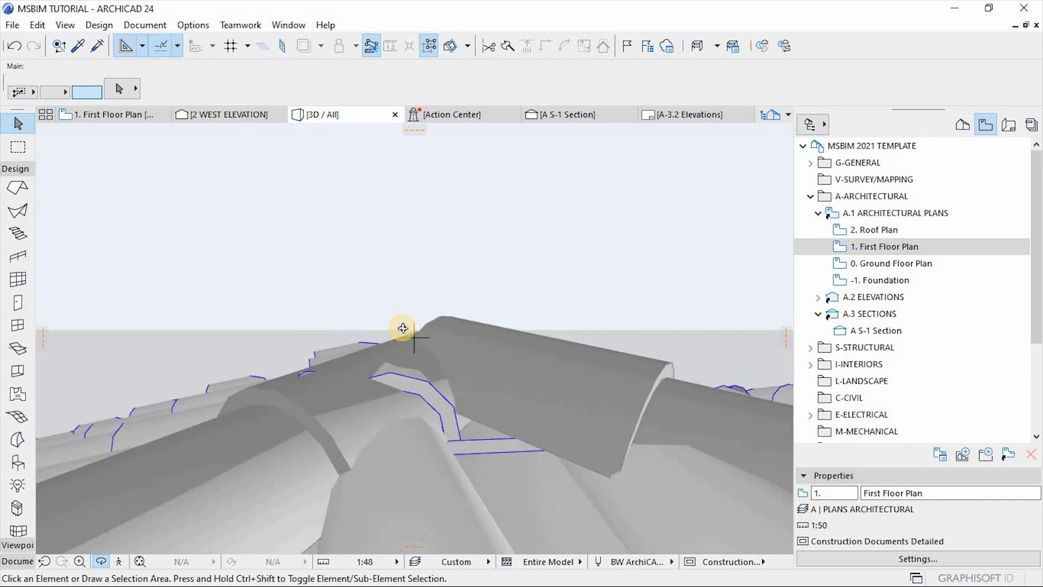
{"action": "left_click", "coordinate": [361, 402]}
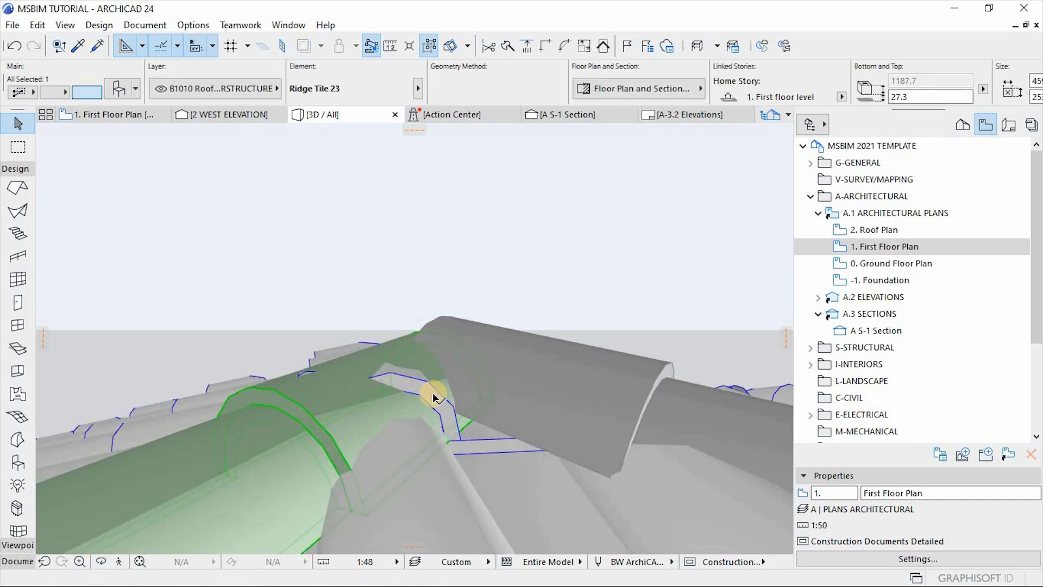
{"action": "left_click", "coordinate": [434, 398]}
{"action": "scroll", "coordinate": [432, 413], "scroll_direction": "up", "scroll_amount": 3}
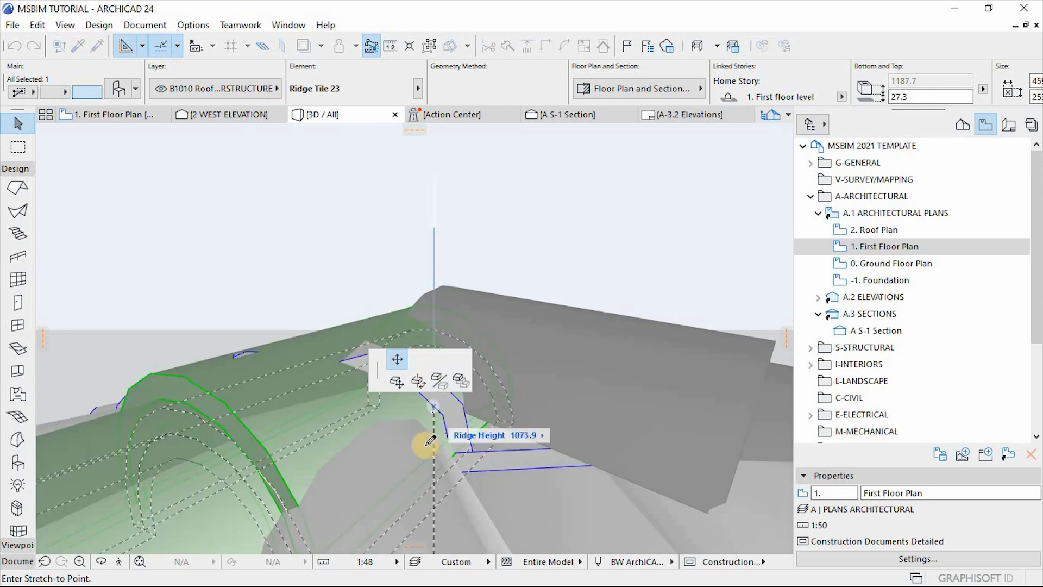
{"action": "scroll", "coordinate": [426, 448], "scroll_direction": "up", "scroll_amount": 3}
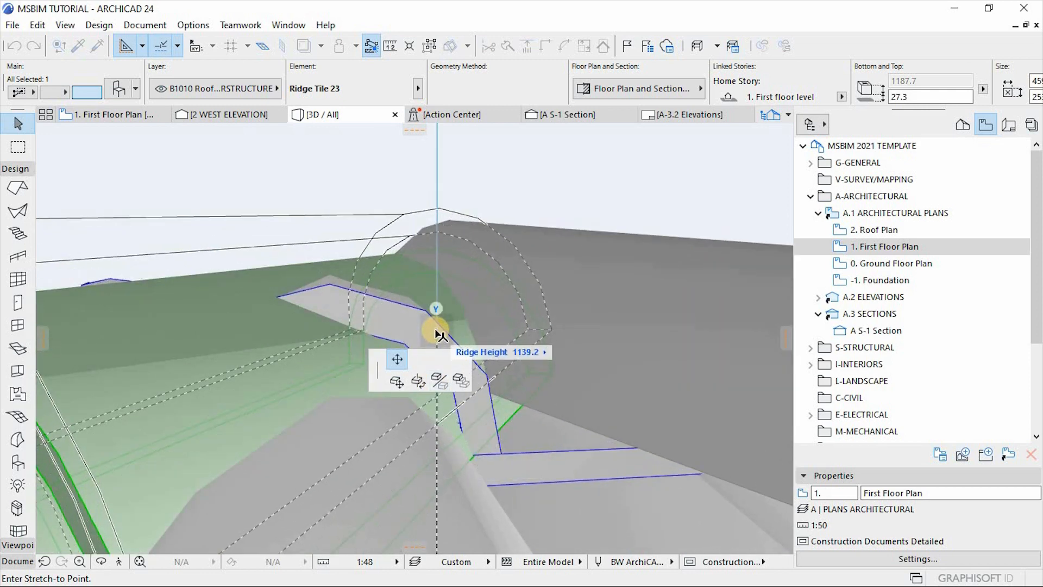
{"action": "left_click", "coordinate": [438, 332]}
{"action": "scroll", "coordinate": [385, 325], "scroll_direction": "down", "scroll_amount": 5}
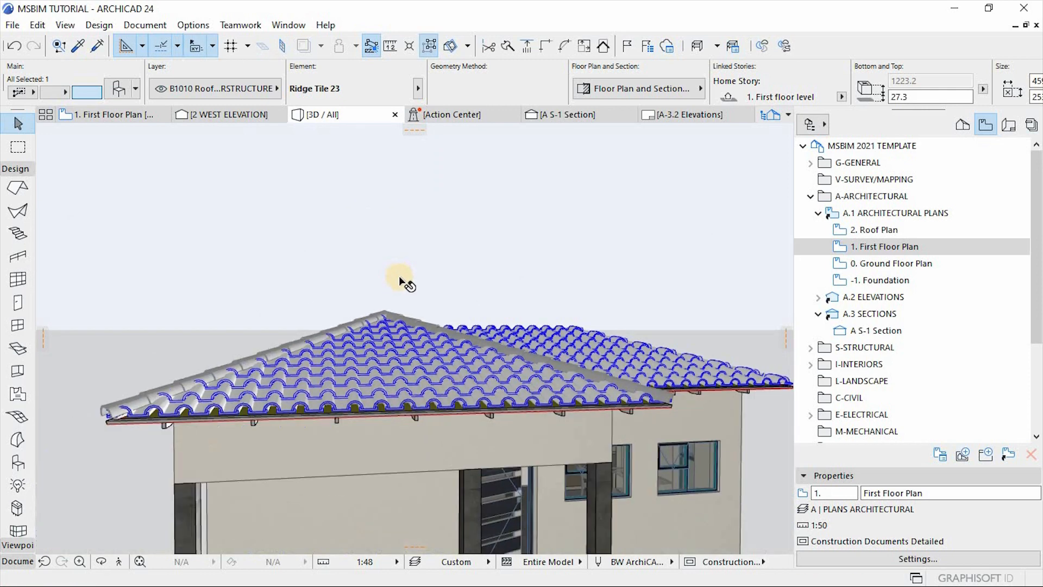
{"action": "scroll", "coordinate": [400, 277], "scroll_direction": "down", "scroll_amount": 1}
{"action": "left_click", "coordinate": [560, 234]}
Step: On the First Floor Plan, mirror a copy of the original ridge tile across a horizontal axis onto the rear hip on the same side
{"action": "scroll", "coordinate": [475, 256], "scroll_direction": "down", "scroll_amount": 1}
{"action": "middle_click_drag", "start_coordinate": [476, 257], "coordinate": [728, 419], "text": "shift"}
{"action": "middle_click_drag", "start_coordinate": [338, 337], "coordinate": [505, 325], "text": "shift"}
{"action": "key", "text": "F2"}
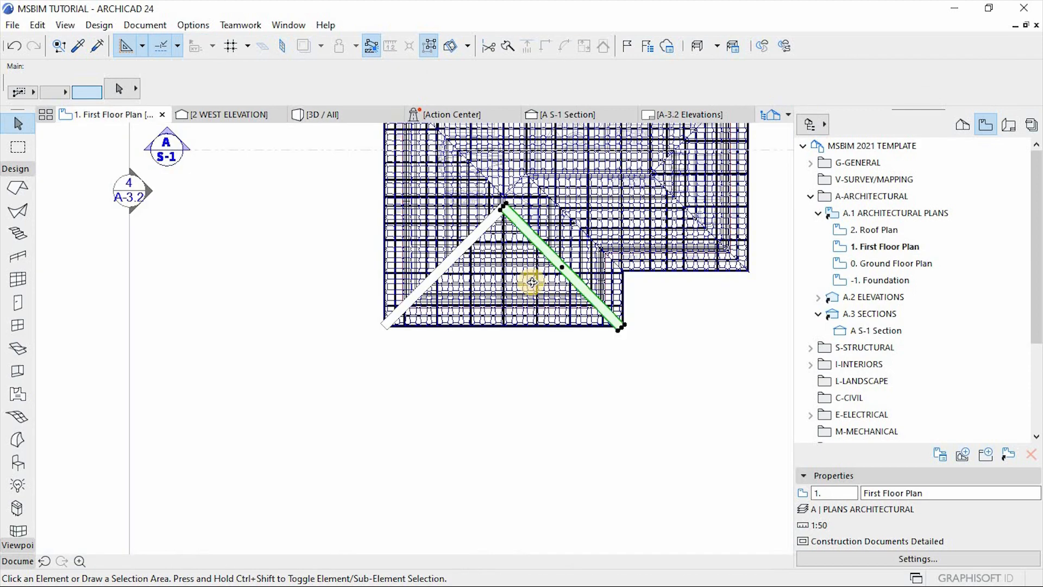
{"action": "left_click", "coordinate": [387, 334]}
{"action": "left_click", "coordinate": [387, 330]}
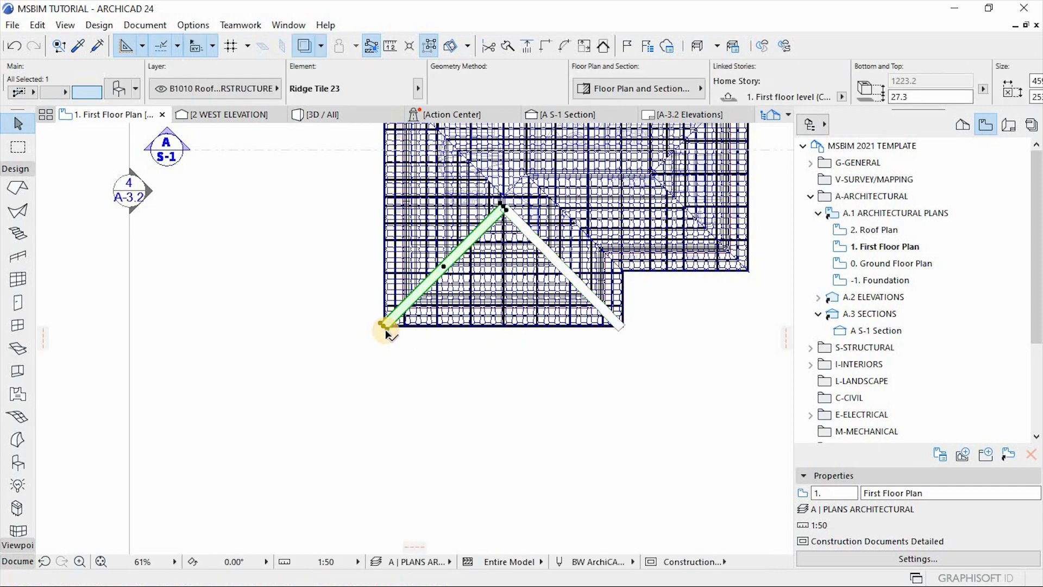
{"action": "key", "text": "ctrl+alt+m"}
{"action": "scroll", "coordinate": [380, 413], "scroll_direction": "down", "scroll_amount": 3}
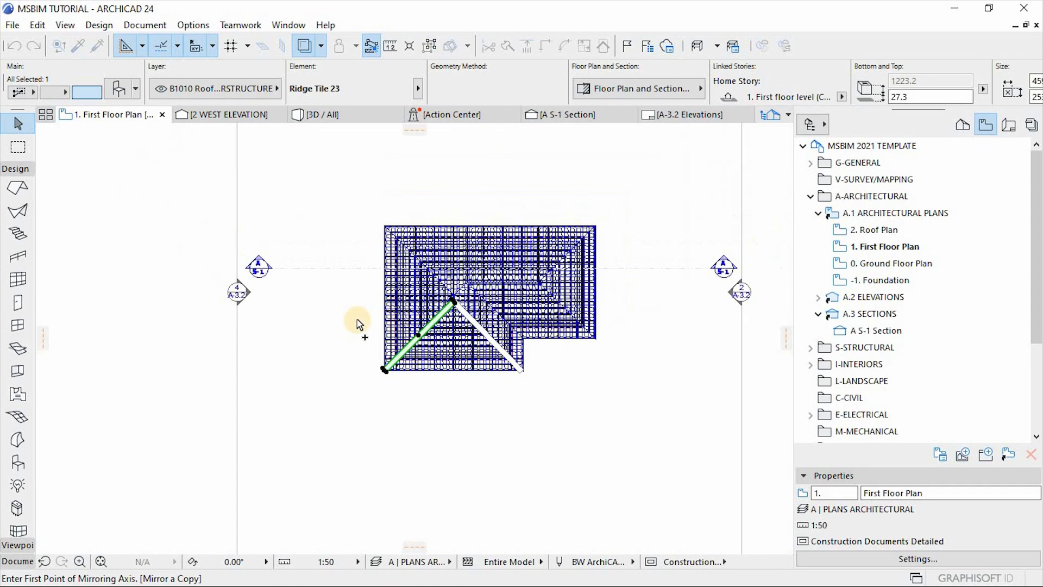
{"action": "scroll", "coordinate": [361, 324], "scroll_direction": "up", "scroll_amount": 4}
{"action": "left_click", "coordinate": [433, 276]}
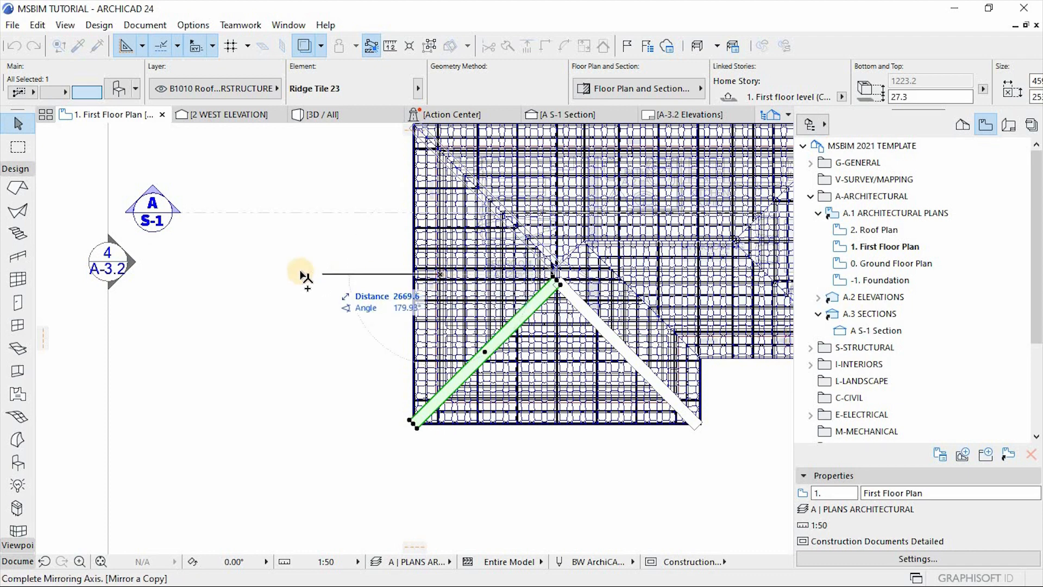
{"action": "left_click", "coordinate": [302, 275]}
{"action": "scroll", "coordinate": [520, 308], "scroll_direction": "down", "scroll_amount": 3}
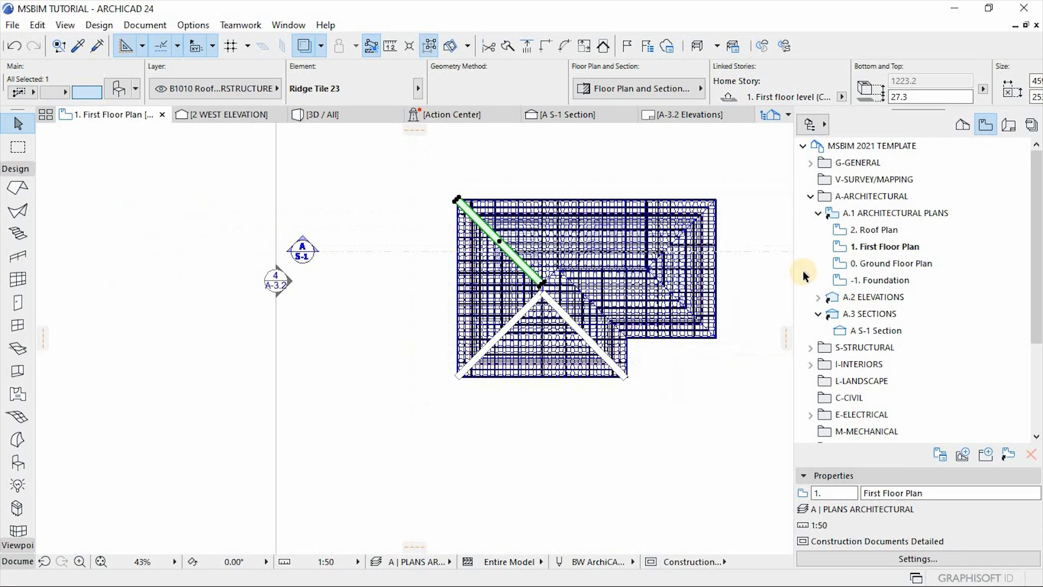
Step: Mirror a copy of the rear ridge tile onto the opposite rear hip, using a vertical axis from the midpoint of the rear eave
{"action": "scroll", "coordinate": [728, 206], "scroll_direction": "up", "scroll_amount": 1}
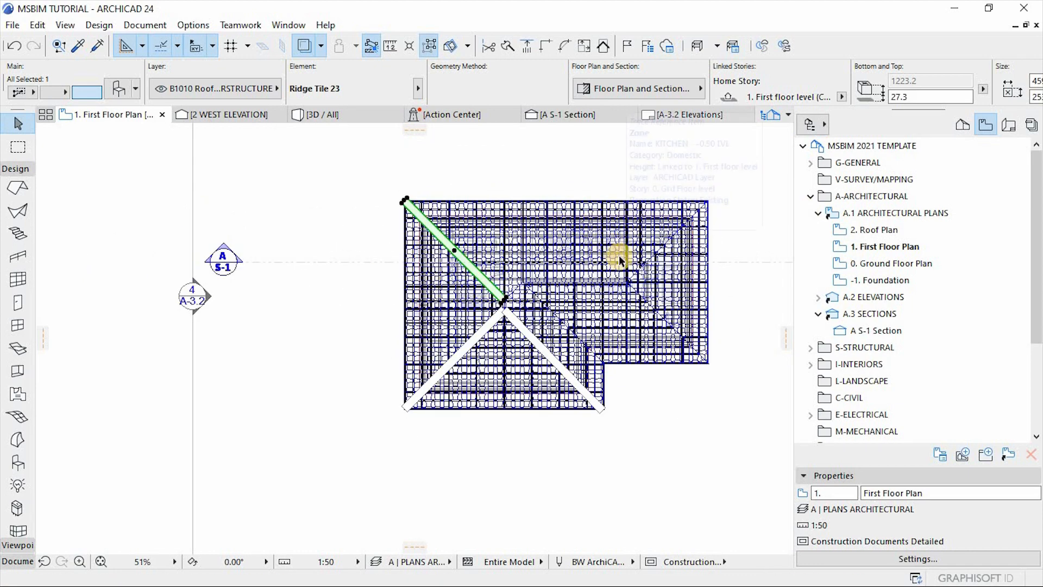
{"action": "scroll", "coordinate": [643, 339], "scroll_direction": "up", "scroll_amount": 1}
{"action": "key", "text": "F3"}
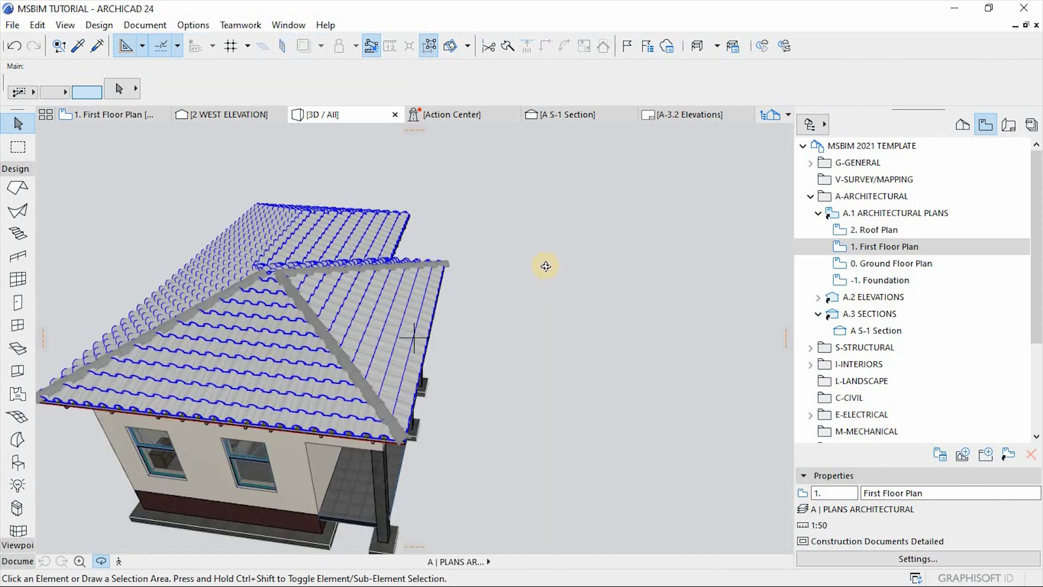
{"action": "scroll", "coordinate": [545, 266], "scroll_direction": "down", "scroll_amount": 1}
{"action": "left_click_drag", "start_coordinate": [490, 328], "coordinate": [315, 235]}
{"action": "scroll", "coordinate": [445, 237], "scroll_direction": "up", "scroll_amount": 8}
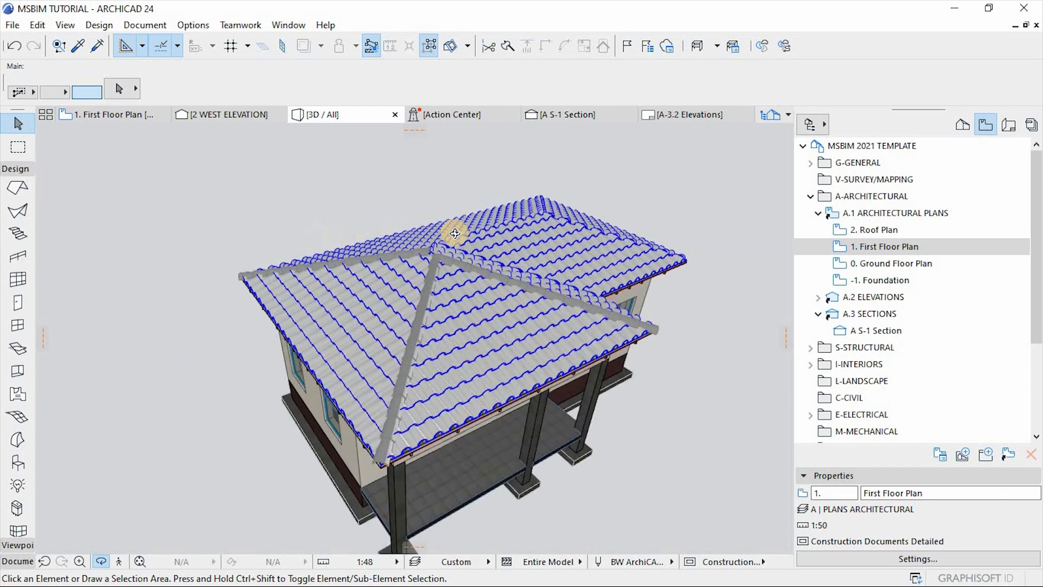
{"action": "key", "text": "F2"}
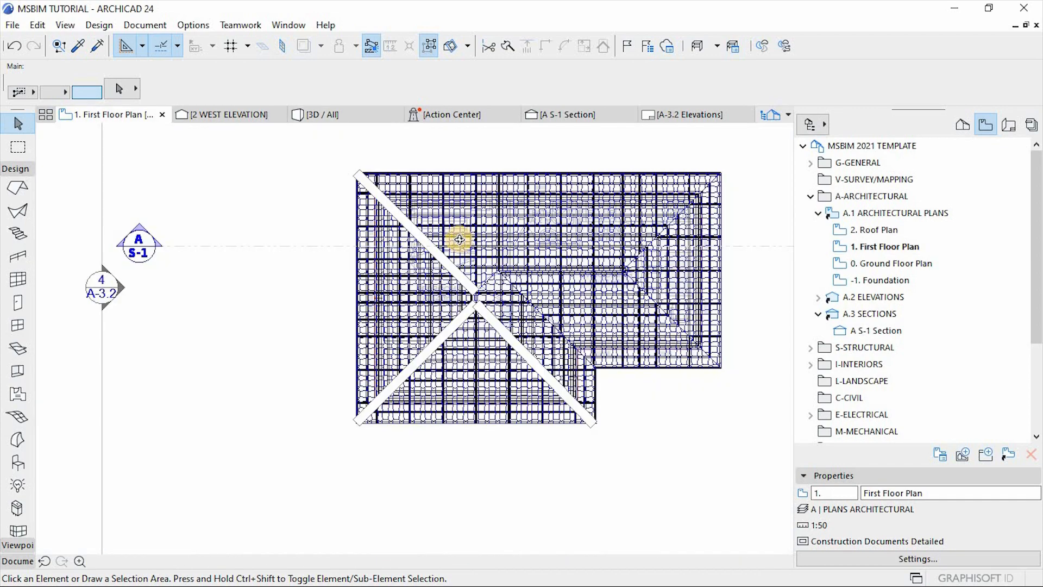
{"action": "left_click", "coordinate": [359, 178]}
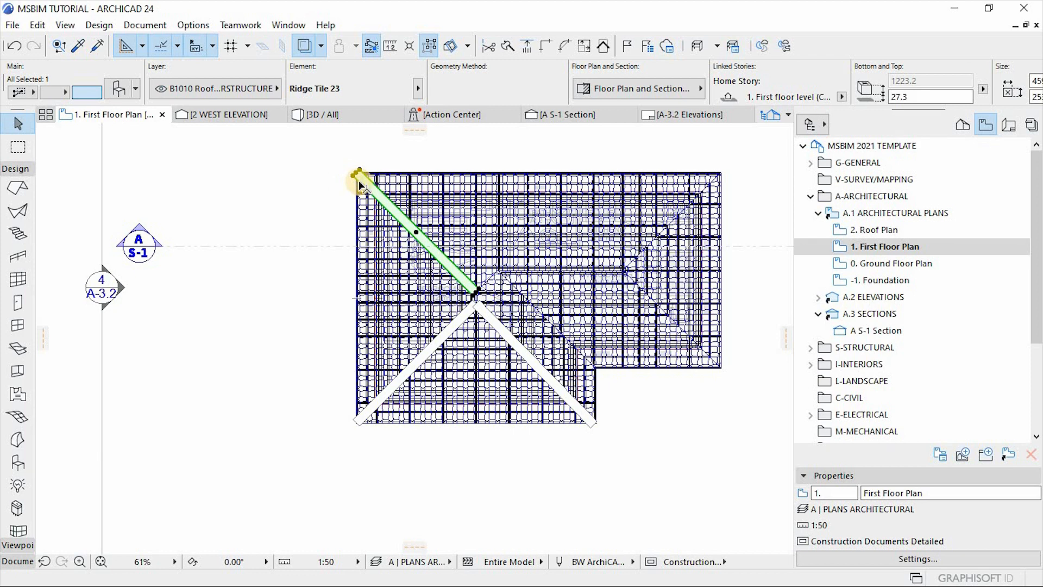
{"action": "key", "text": "ctrl+alt+m"}
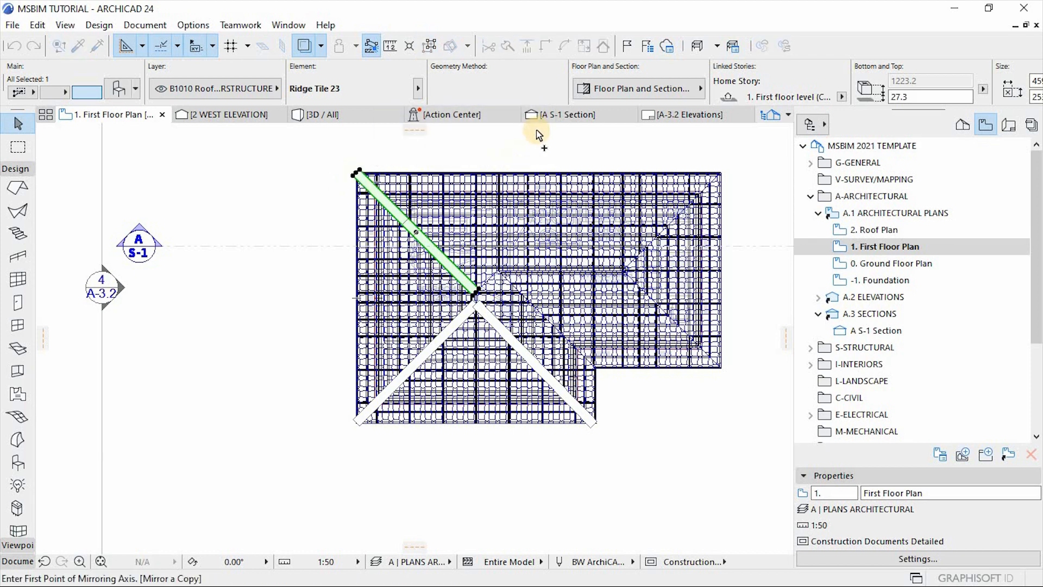
{"action": "left_click", "coordinate": [537, 174]}
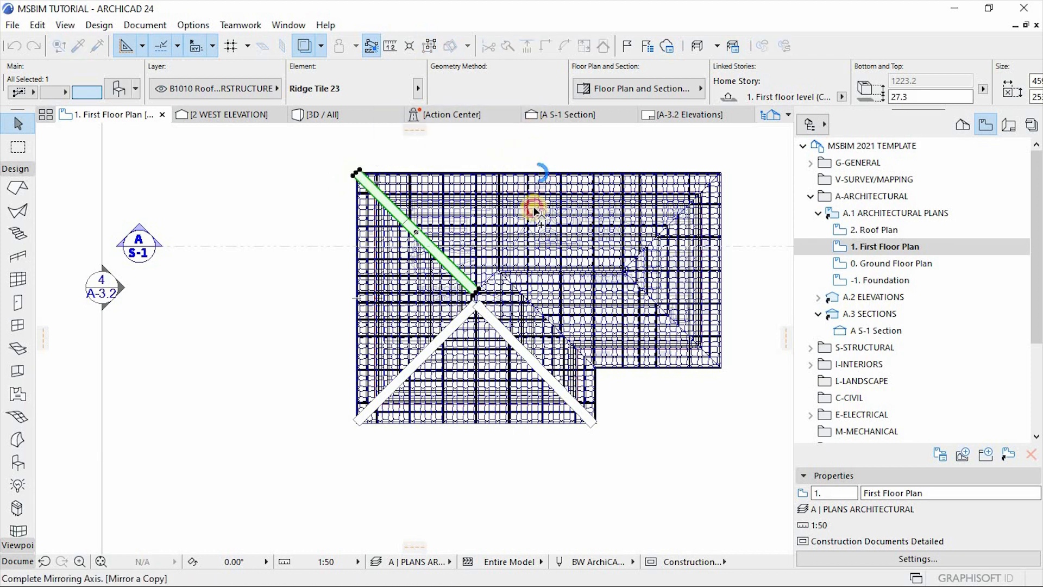
{"action": "left_click", "coordinate": [537, 247]}
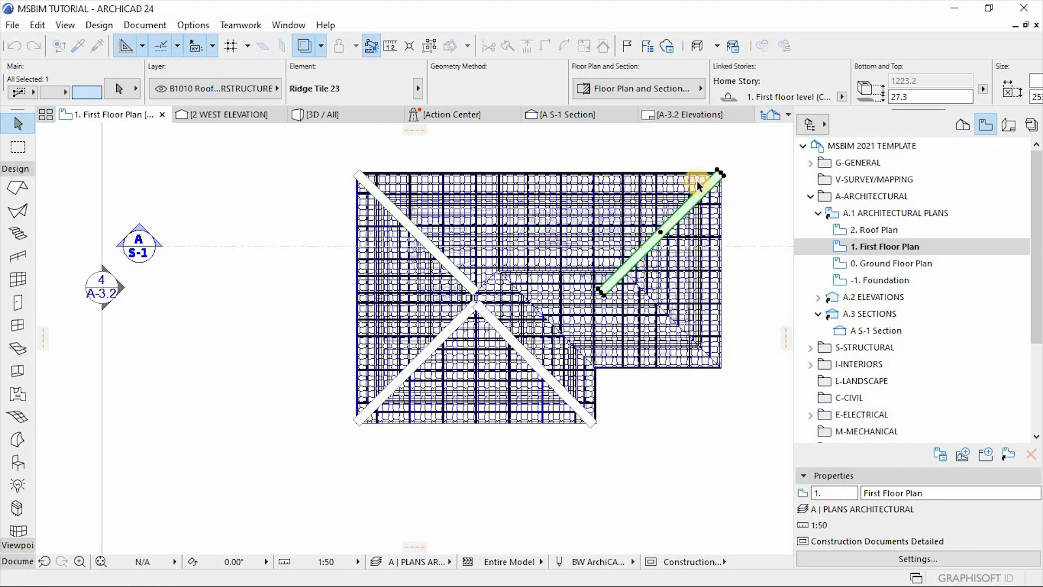
{"action": "scroll", "coordinate": [723, 174], "scroll_direction": "up", "scroll_amount": 5}
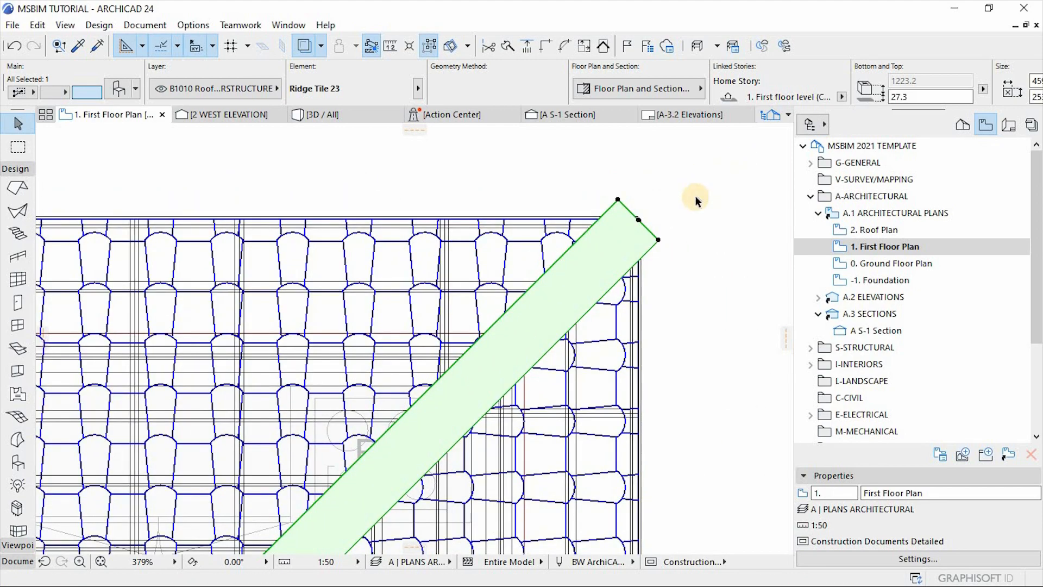
{"action": "scroll", "coordinate": [694, 199], "scroll_direction": "up", "scroll_amount": 4}
{"action": "key", "text": "ctrl+d"}
{"action": "scroll", "coordinate": [651, 165], "scroll_direction": "down", "scroll_amount": 9}
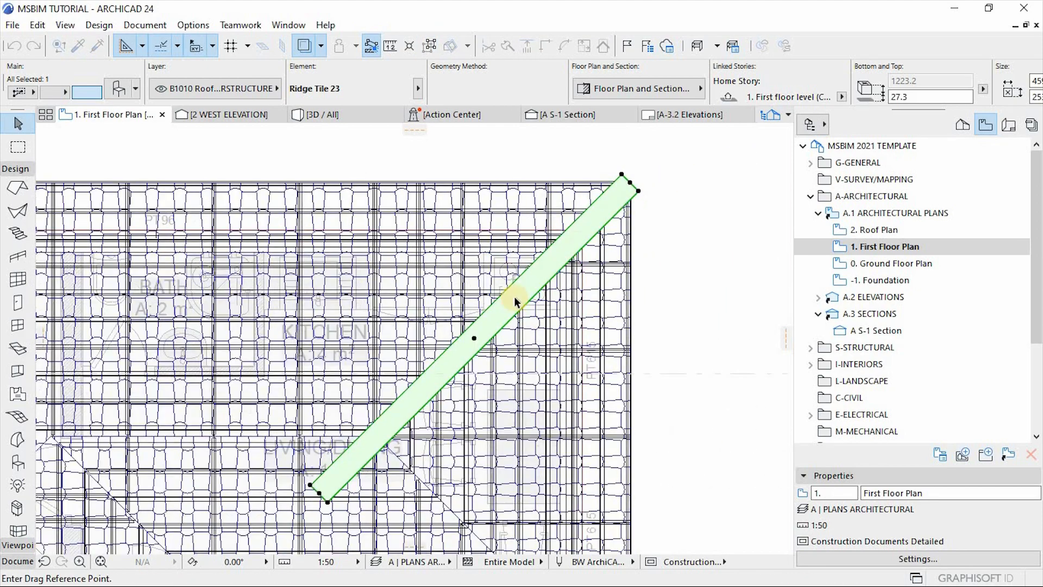
{"action": "left_click", "coordinate": [461, 349]}
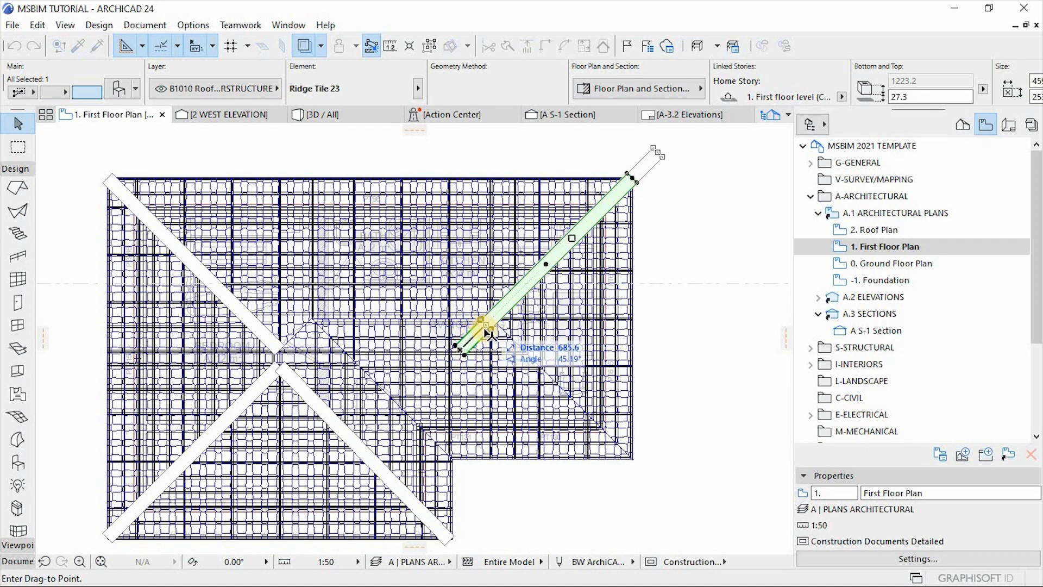
{"action": "key", "text": "Escape"}
Step: Shorten the newly mirrored ridge tile by stretching its upper end back to the junction of the hips with the rear ridge
{"action": "left_click", "coordinate": [461, 348]}
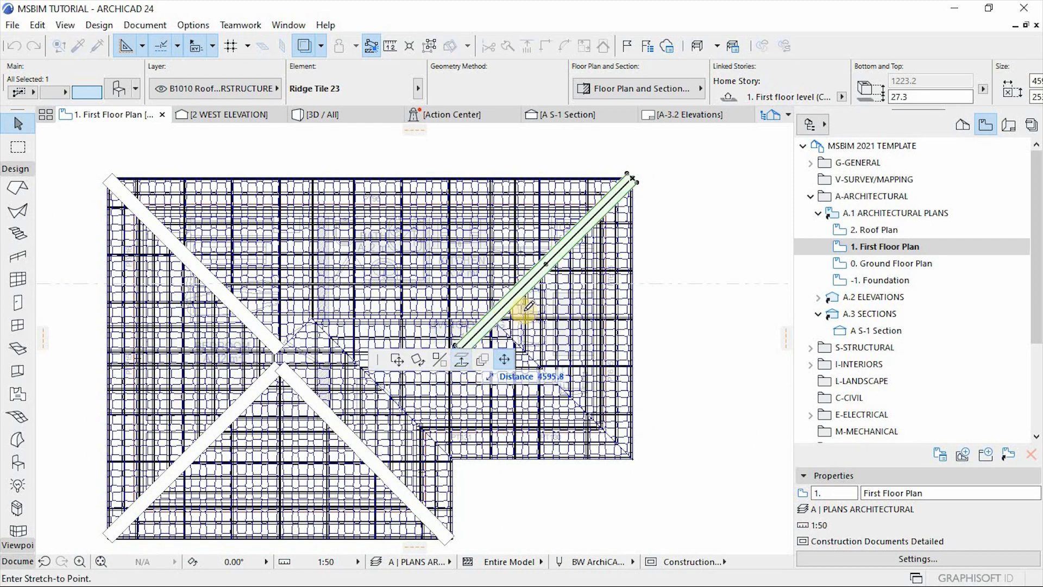
{"action": "left_click", "coordinate": [492, 323]}
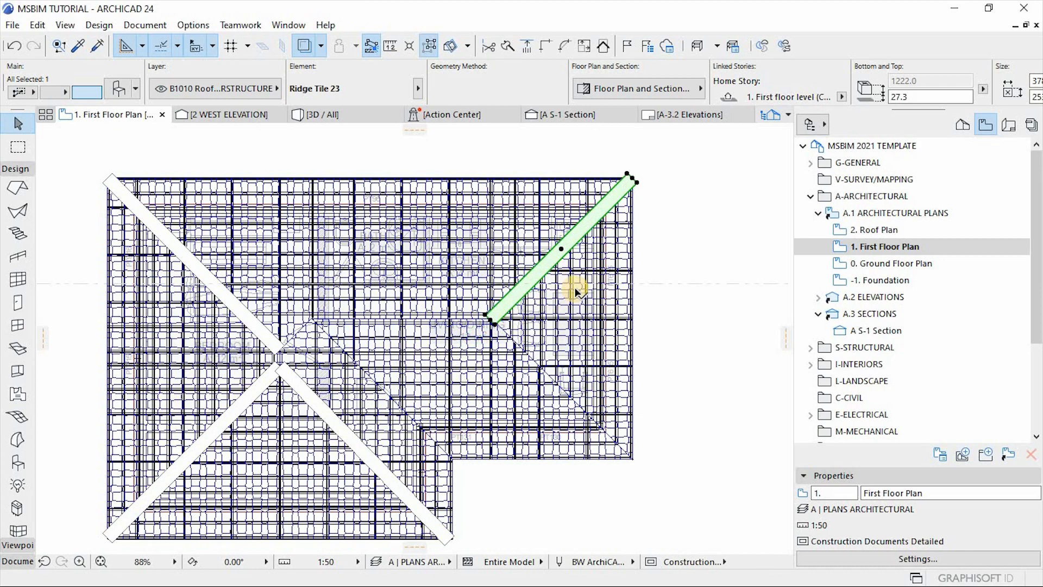
Step: Deselect everything and examine the ridge tiles on the roof from several sides in 3D
{"action": "key", "text": "F3"}
{"action": "middle_click_drag", "start_coordinate": [540, 354], "coordinate": [545, 273], "text": "shift"}
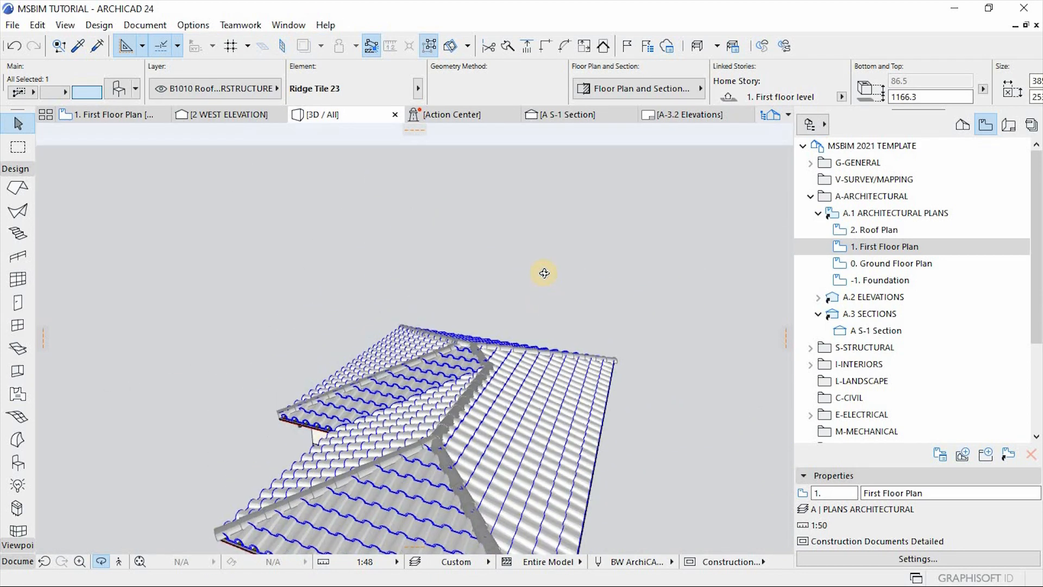
{"action": "left_click", "coordinate": [519, 240]}
{"action": "scroll", "coordinate": [518, 259], "scroll_direction": "down", "scroll_amount": 3}
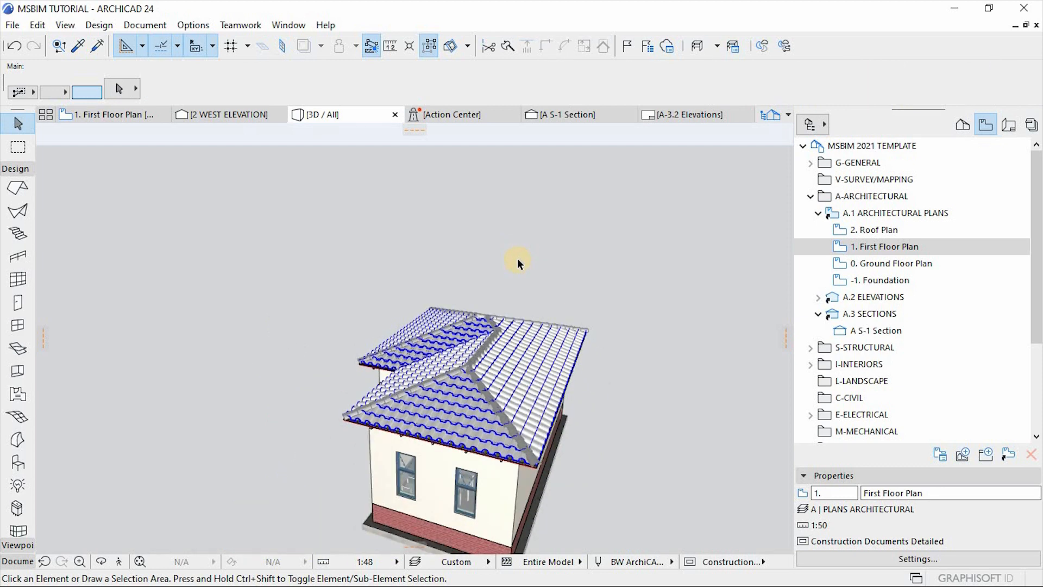
{"action": "middle_click_drag", "start_coordinate": [552, 261], "coordinate": [488, 416], "text": "shift"}
{"action": "middle_click_drag", "start_coordinate": [478, 377], "coordinate": [416, 352], "text": "shift"}
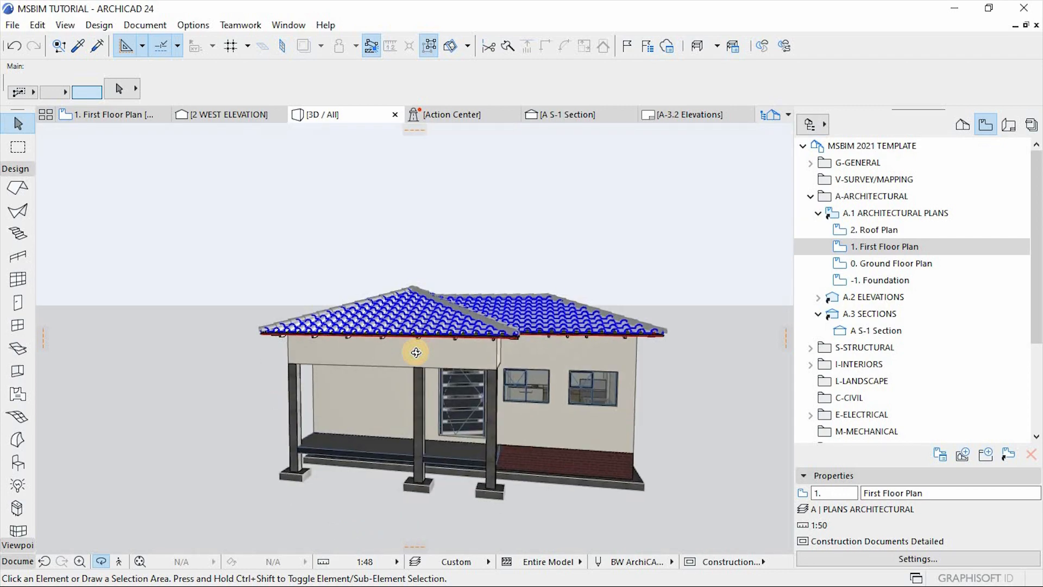
Step: Review the roof in 3D and on the First Floor Plan with nothing selected, and examine the Ground Floor Plan's rooms and walls
{"action": "mouse_move", "coordinate": [353, 400]}
{"action": "middle_mouse_down", "text": "shift"}
{"action": "mouse_move", "coordinate": [354, 367]}
{"action": "mouse_move", "coordinate": [582, 392]}
{"action": "mouse_move", "coordinate": [422, 389]}
{"action": "mouse_move", "coordinate": [427, 332]}
{"action": "mouse_move", "coordinate": [333, 298]}
{"action": "mouse_move", "coordinate": [298, 341]}
{"action": "mouse_move", "coordinate": [527, 397]}
{"action": "mouse_move", "coordinate": [358, 396]}
{"action": "middle_mouse_up", "text": "shift"}
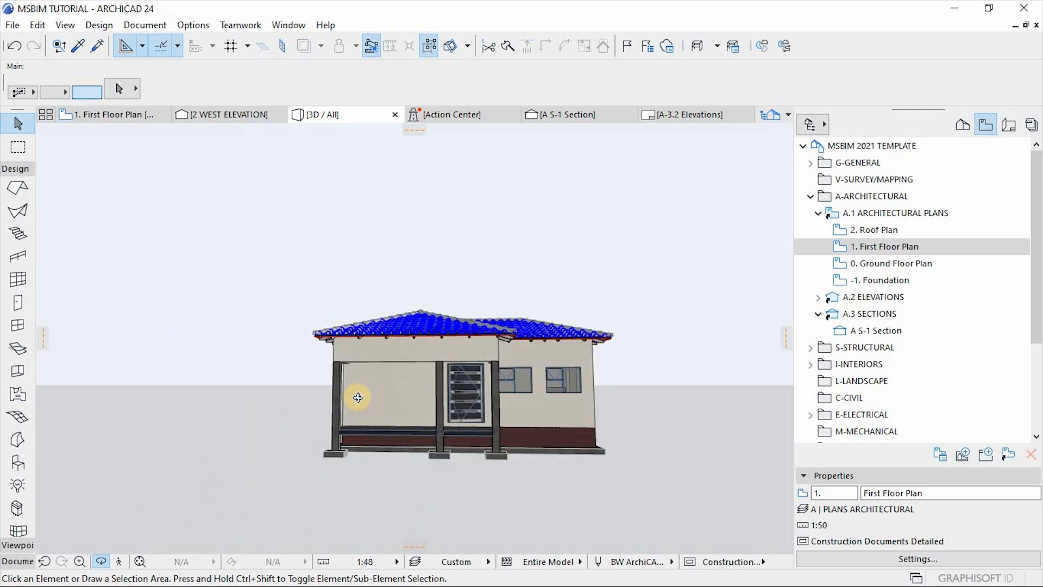
{"action": "key", "text": "F2"}
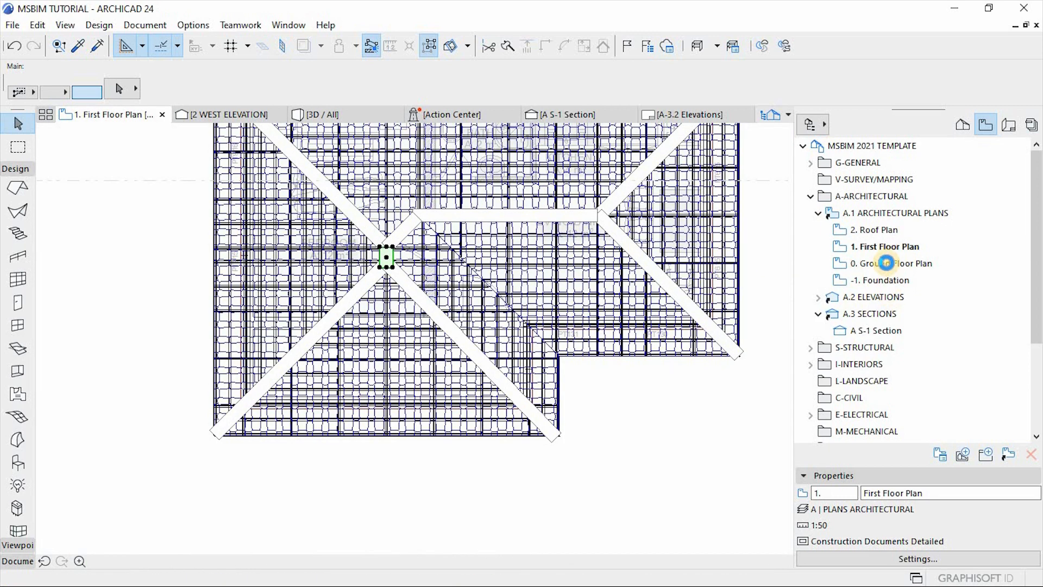
{"action": "scroll", "coordinate": [460, 417], "scroll_direction": "down", "scroll_amount": 2}
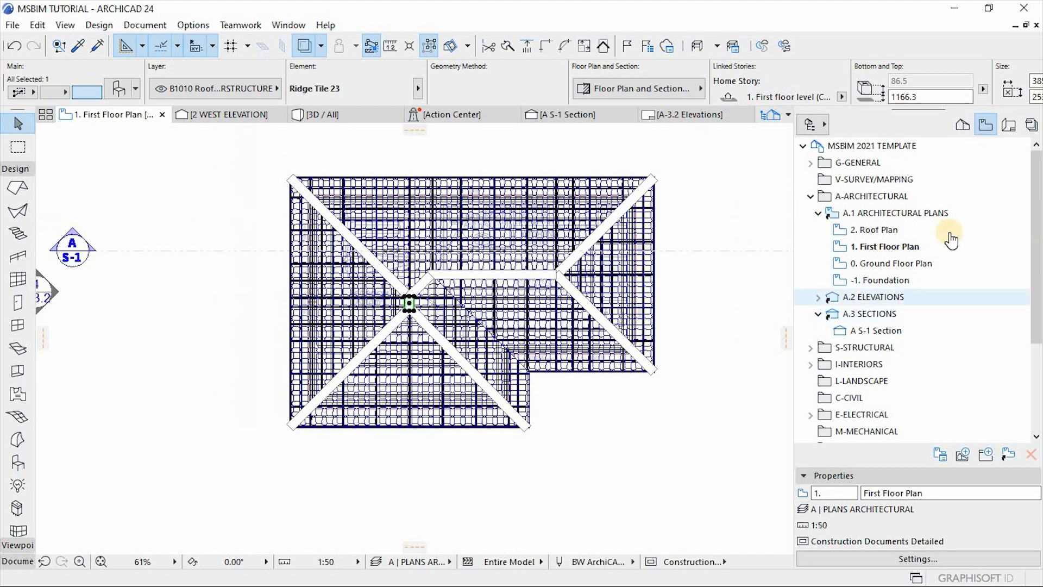
{"action": "left_click", "coordinate": [611, 474]}
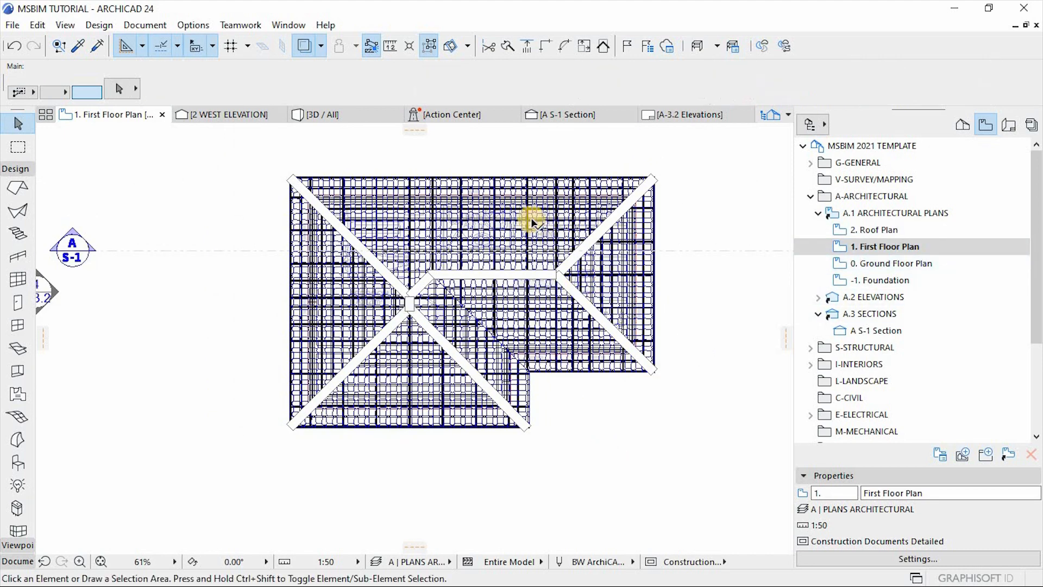
{"action": "scroll", "coordinate": [531, 218], "scroll_direction": "up", "scroll_amount": 1}
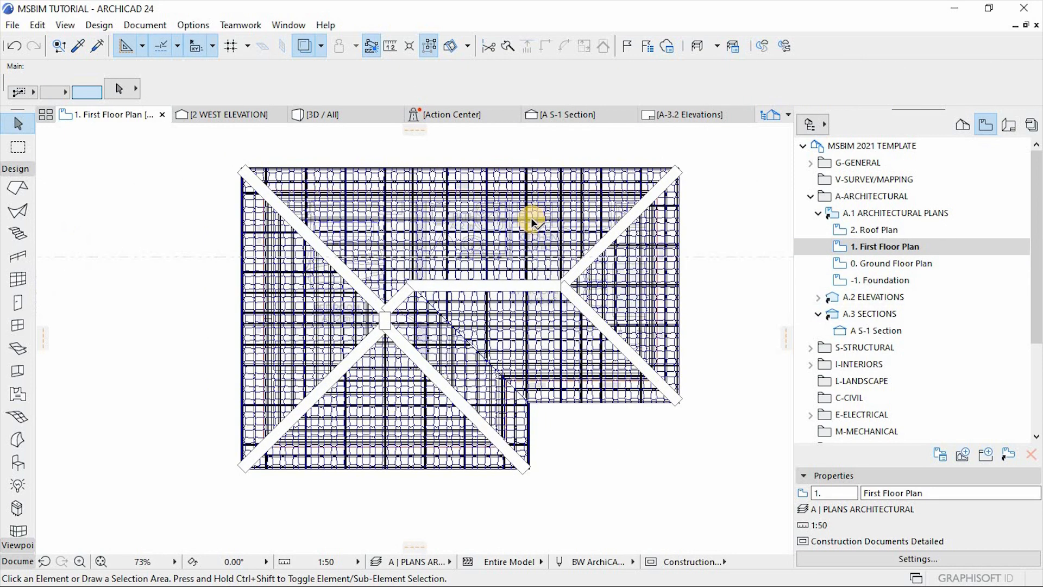
{"action": "left_click", "coordinate": [882, 265]}
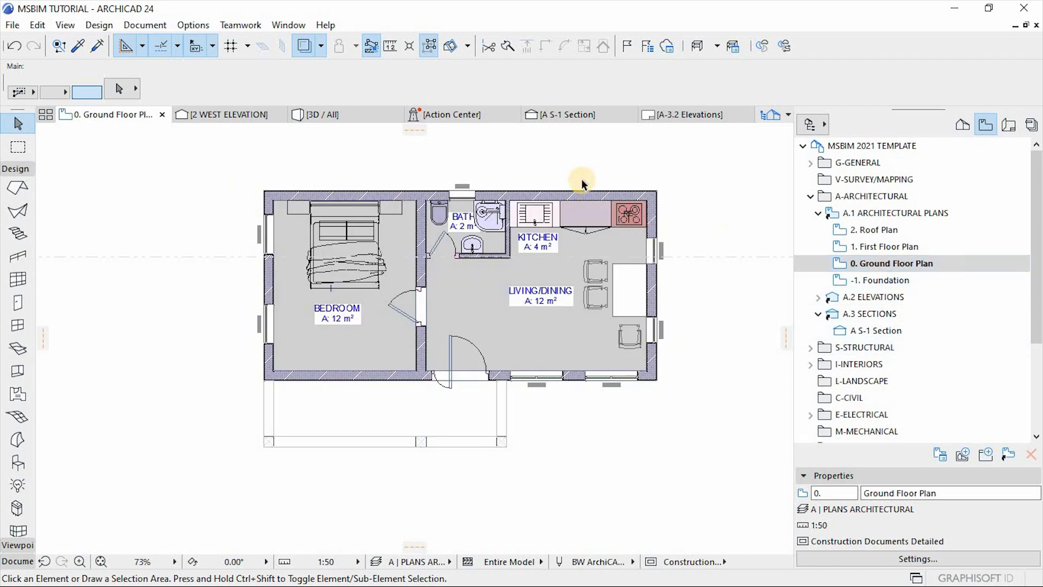
{"action": "scroll", "coordinate": [579, 175], "scroll_direction": "up", "scroll_amount": 1}
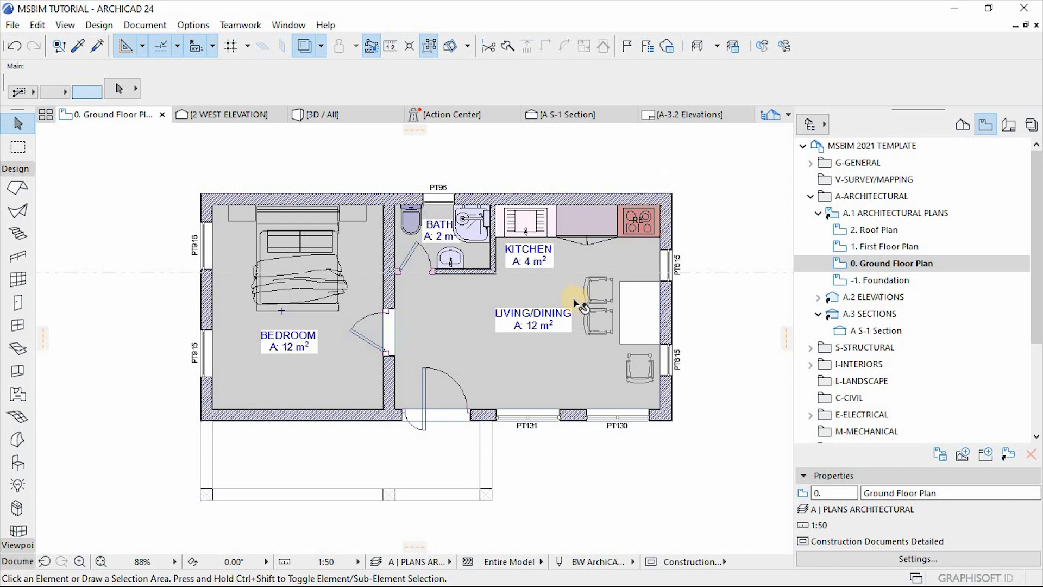
{"action": "scroll", "coordinate": [496, 268], "scroll_direction": "down", "scroll_amount": 1}
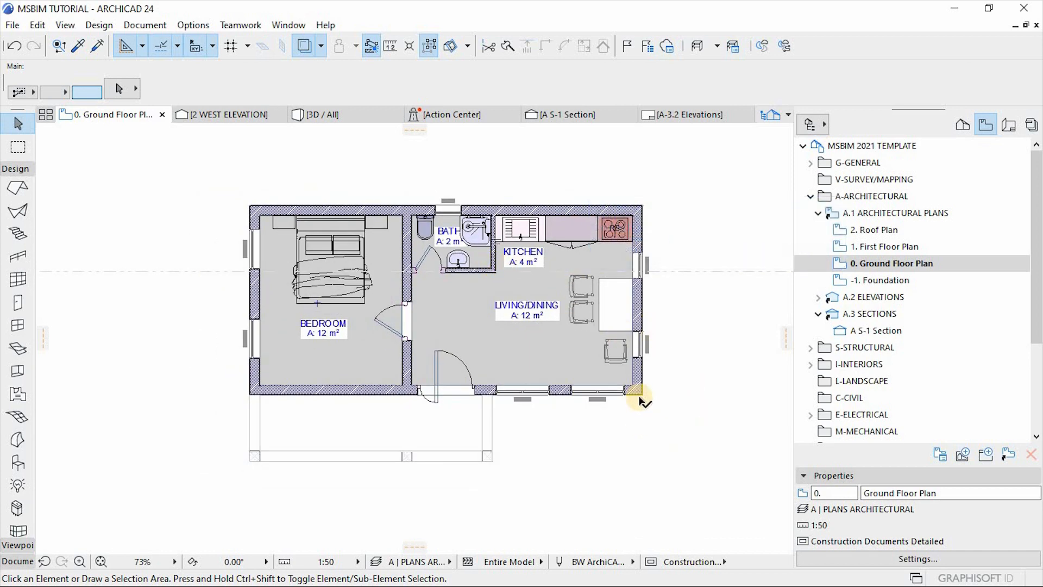
{"action": "scroll", "coordinate": [641, 401], "scroll_direction": "up", "scroll_amount": 1}
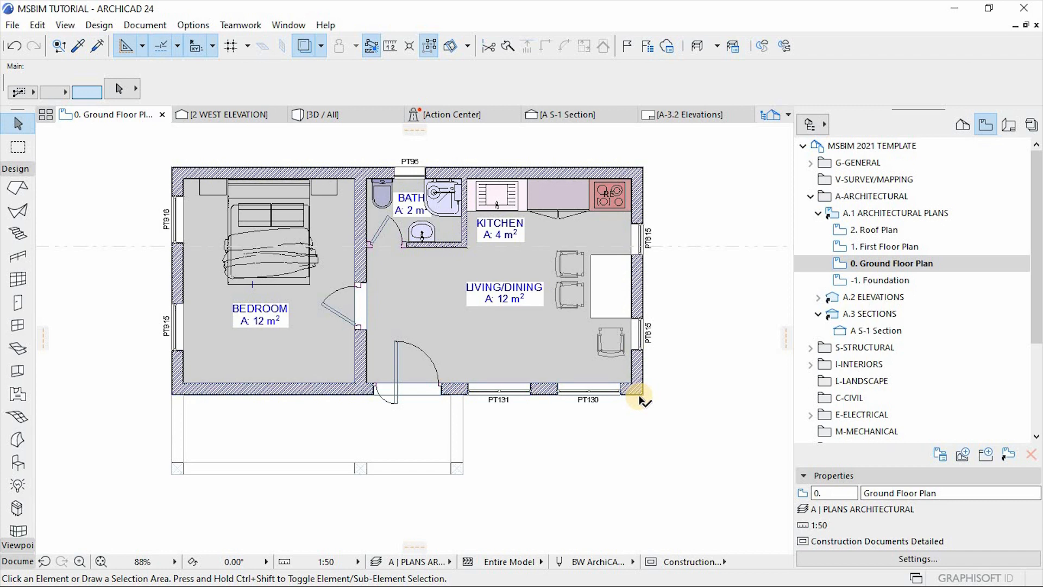
{"action": "mouse_move", "coordinate": [641, 401]}
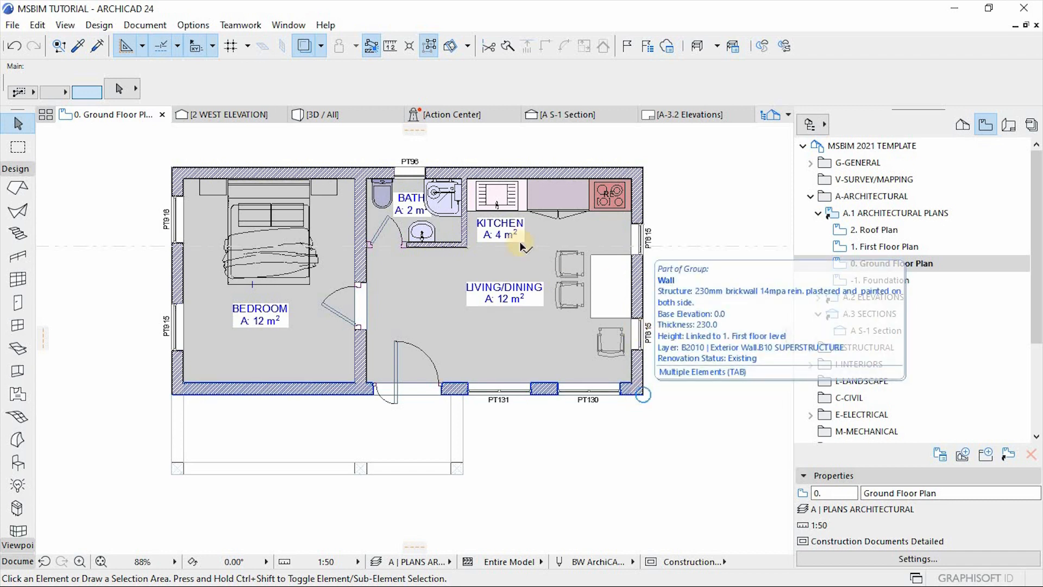
{"action": "scroll", "coordinate": [520, 246], "scroll_direction": "up", "scroll_amount": 1}
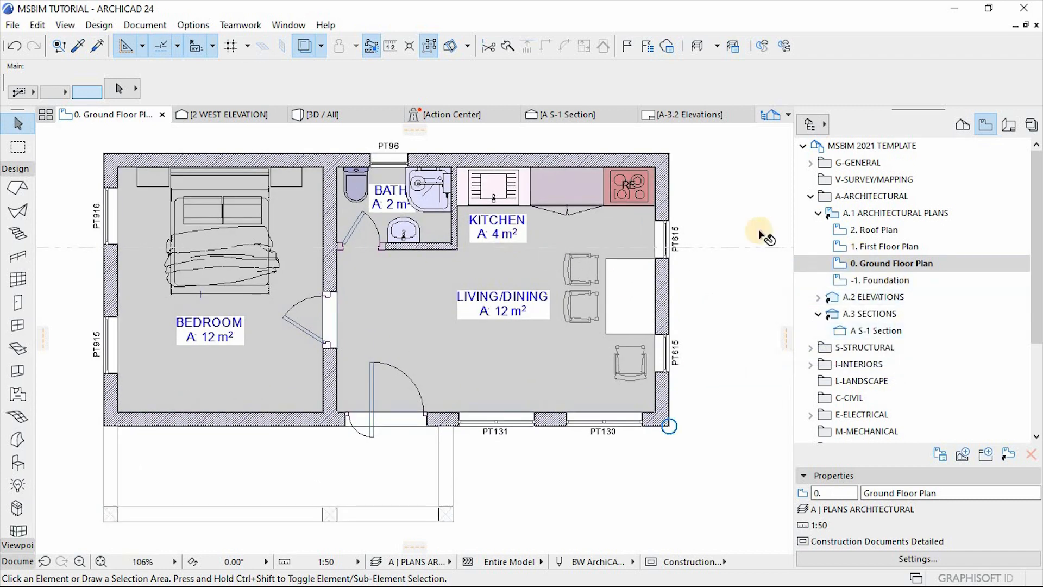
Step: Open the A S-1 Section and move the dashed window/door level line down to the top of the interior door
{"action": "double_click", "coordinate": [893, 332]}
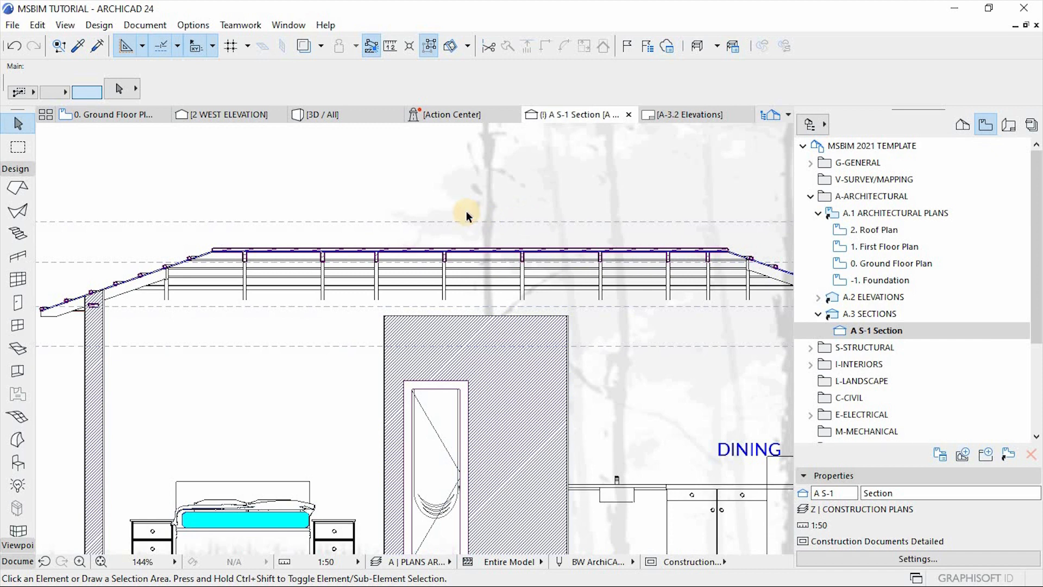
{"action": "scroll", "coordinate": [466, 212], "scroll_direction": "down", "scroll_amount": 5}
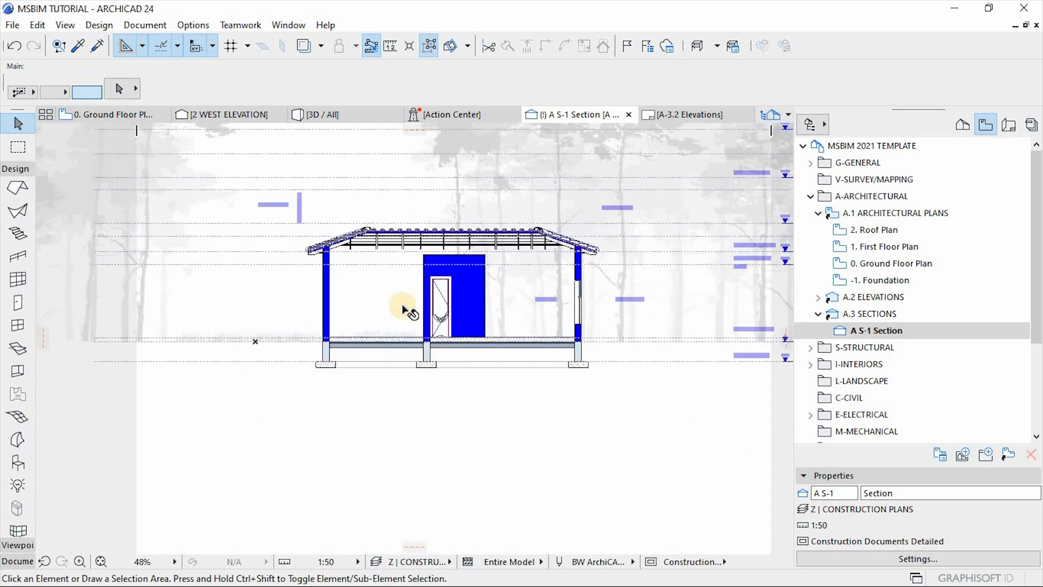
{"action": "scroll", "coordinate": [402, 304], "scroll_direction": "down", "scroll_amount": 2}
{"action": "scroll", "coordinate": [688, 340], "scroll_direction": "up", "scroll_amount": 2}
{"action": "scroll", "coordinate": [548, 250], "scroll_direction": "up", "scroll_amount": 1}
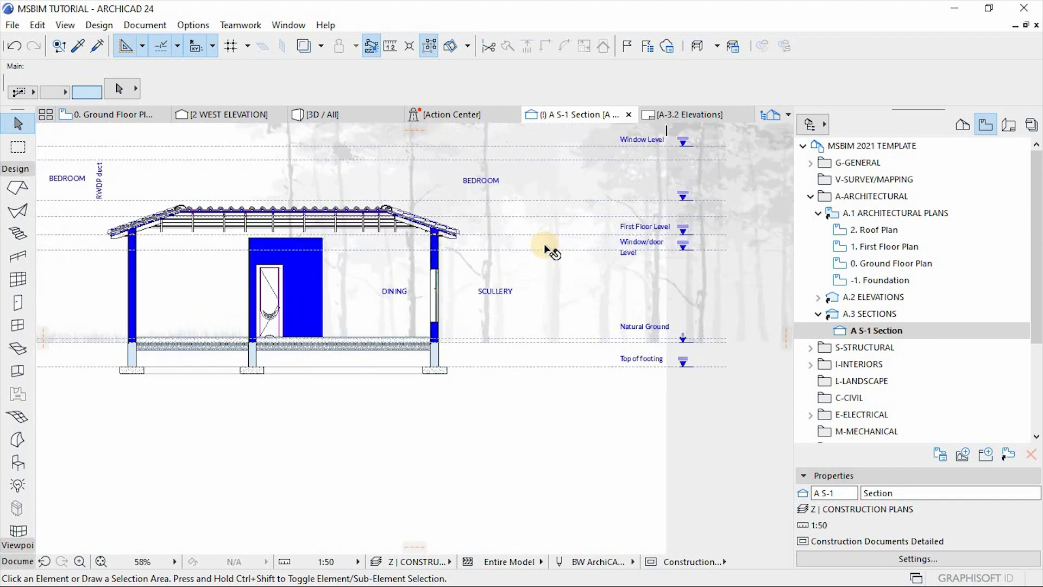
{"action": "scroll", "coordinate": [683, 251], "scroll_direction": "down", "scroll_amount": 1}
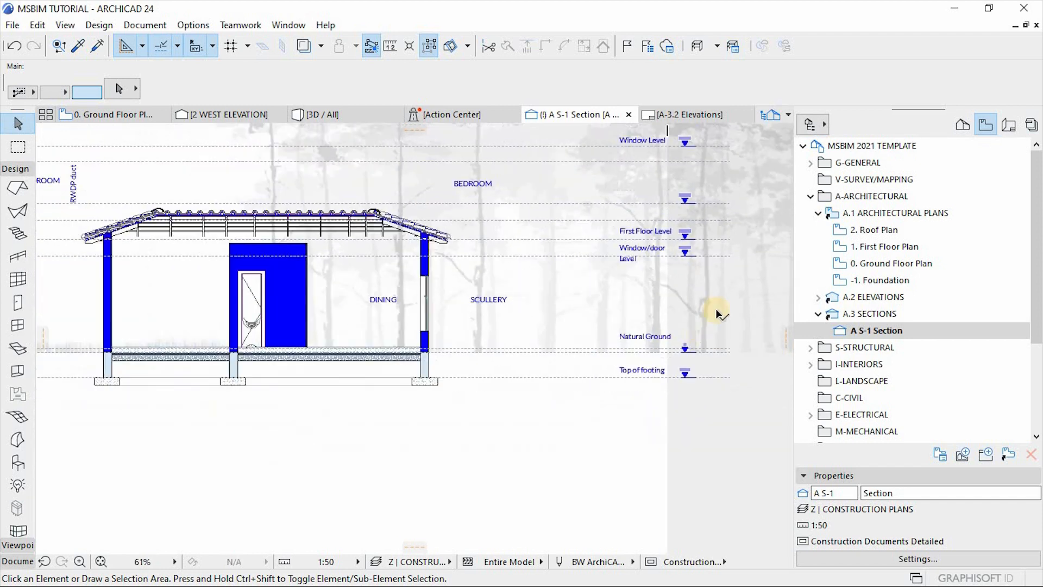
{"action": "left_click", "coordinate": [441, 271]}
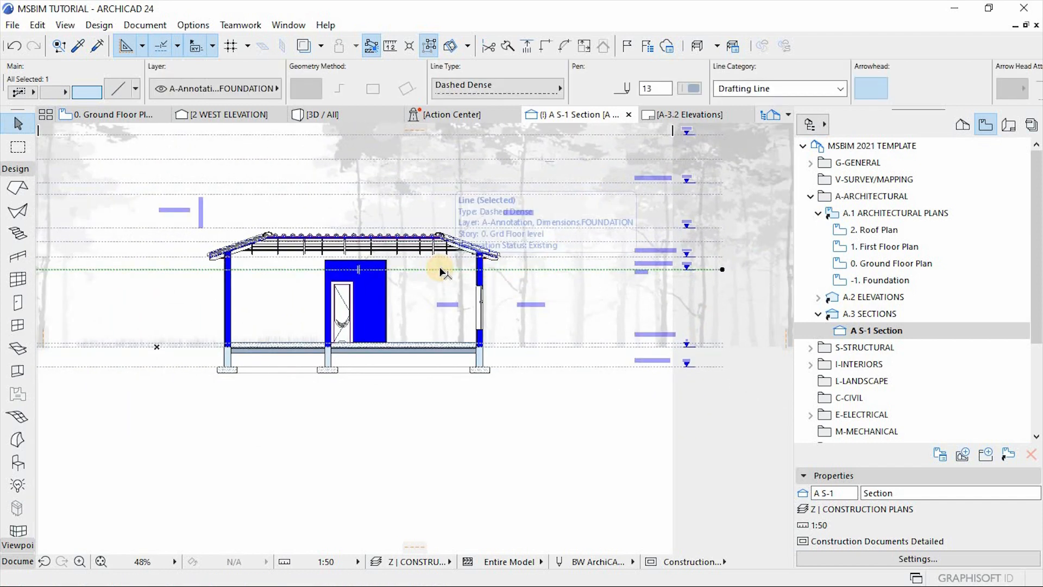
{"action": "key", "text": "ctrl+d"}
{"action": "left_click", "coordinate": [433, 270]}
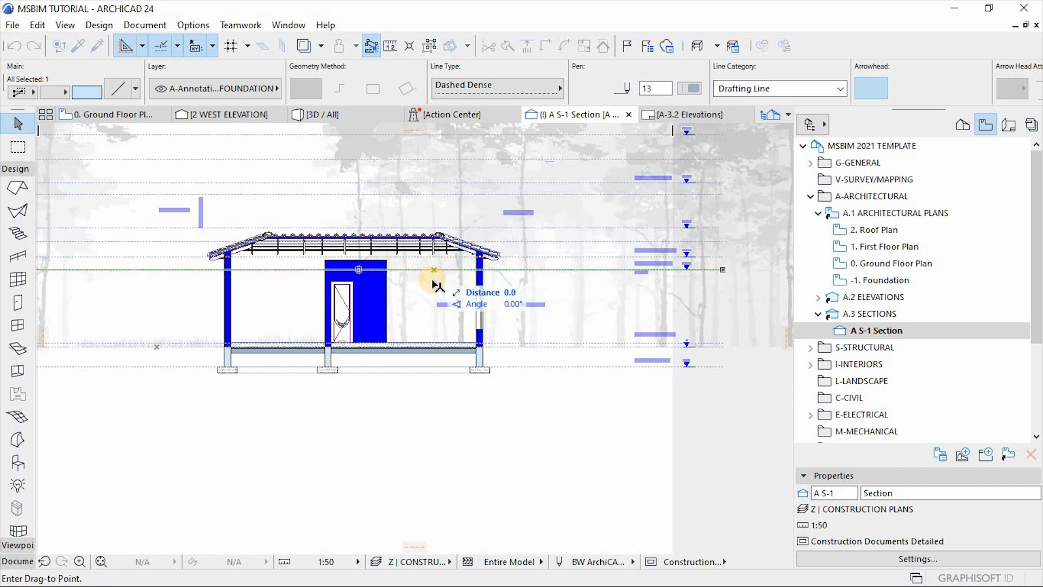
{"action": "left_click", "coordinate": [356, 280]}
{"action": "scroll", "coordinate": [664, 259], "scroll_direction": "up", "scroll_amount": 2}
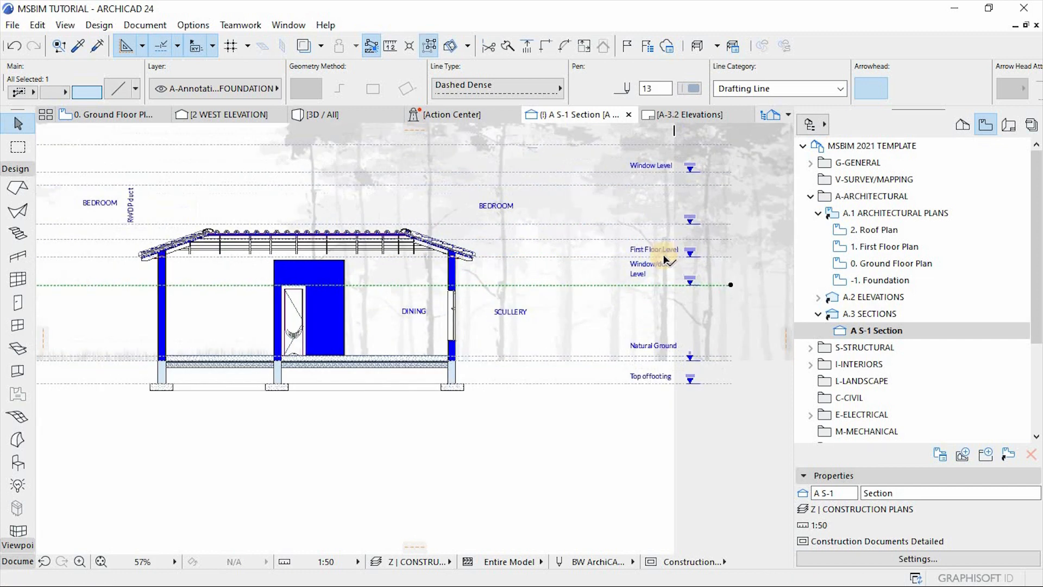
Step: Select all level markers, level lines and text labels in the section and move them together horizontally closer to the house
{"action": "scroll", "coordinate": [643, 344], "scroll_direction": "down", "scroll_amount": 2}
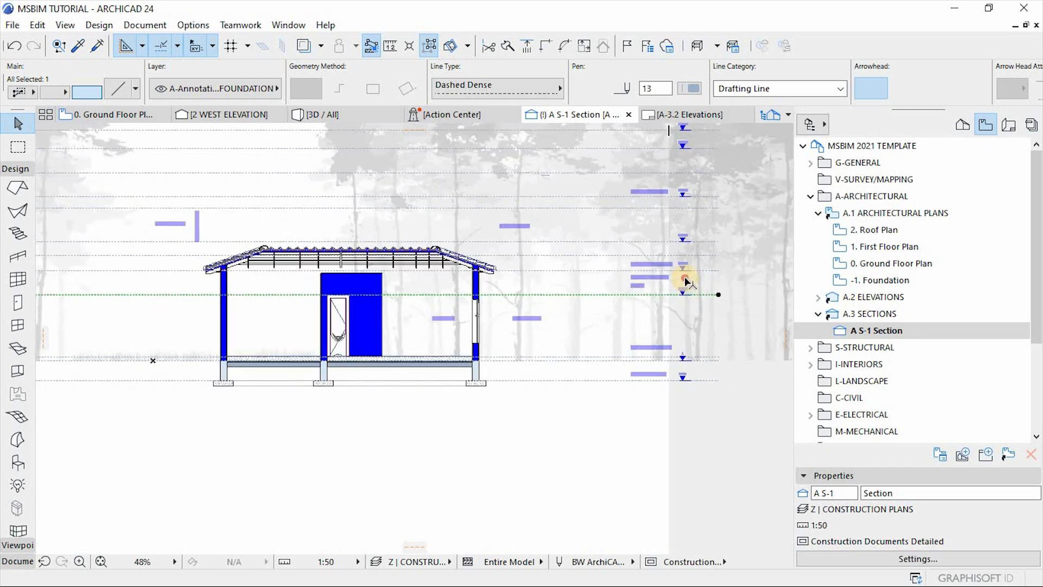
{"action": "left_click", "coordinate": [685, 281]}
{"action": "scroll", "coordinate": [613, 377], "scroll_direction": "down", "scroll_amount": 5}
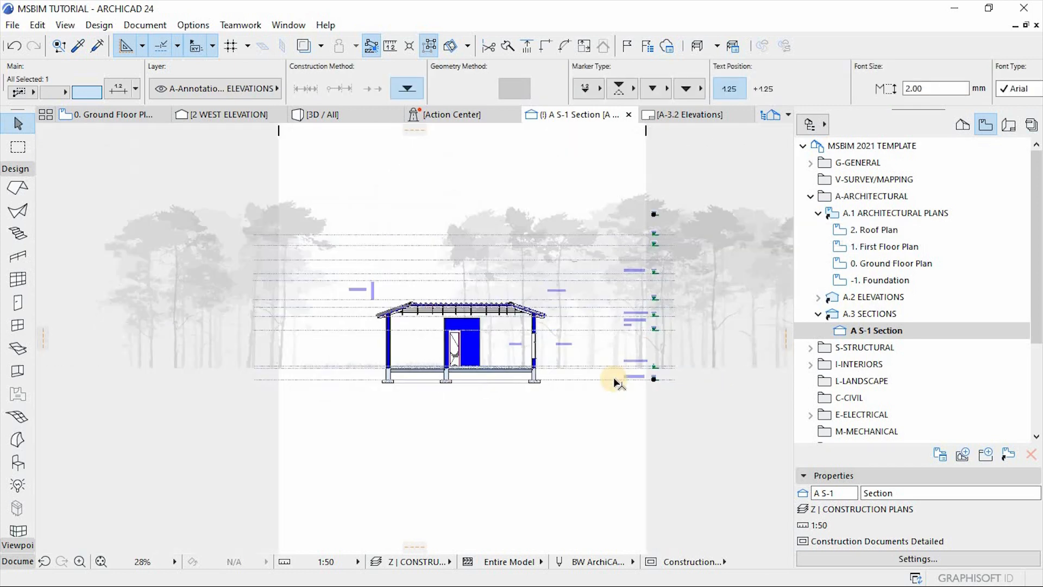
{"action": "left_click", "coordinate": [602, 315]}
{"action": "scroll", "coordinate": [625, 332], "scroll_direction": "up", "scroll_amount": 1}
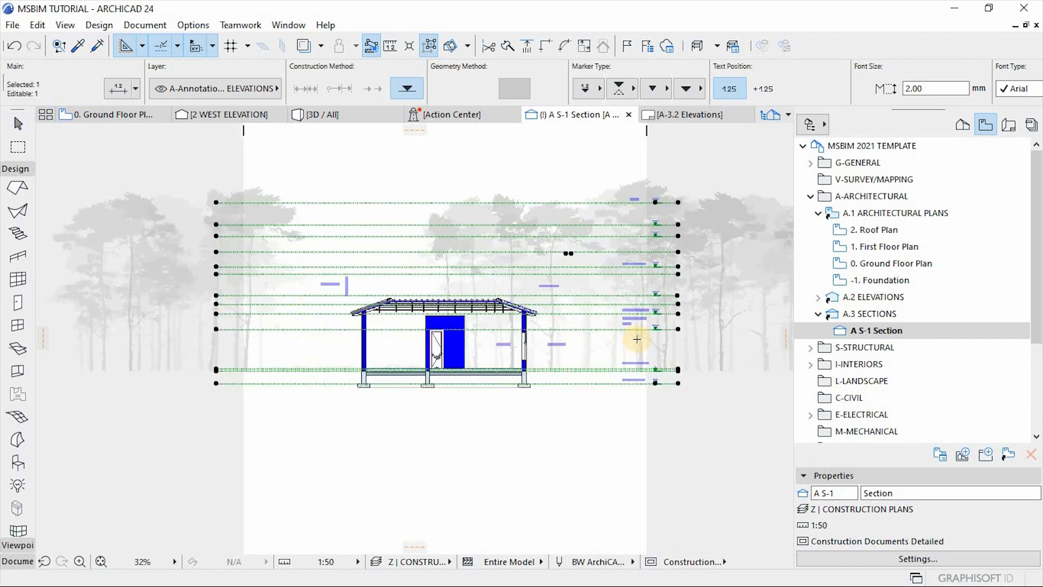
{"action": "scroll", "coordinate": [637, 339], "scroll_direction": "up", "scroll_amount": 5}
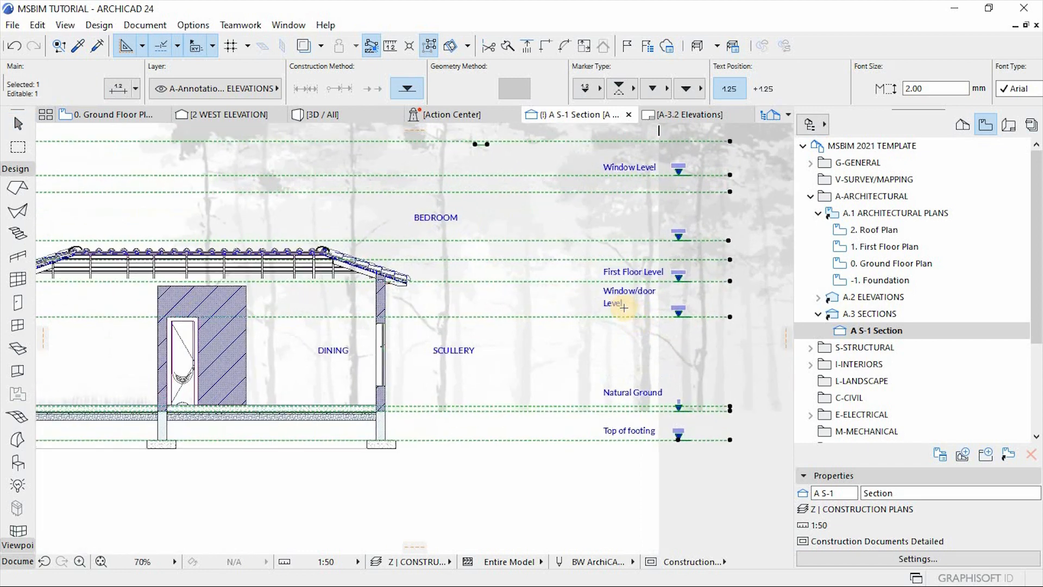
{"action": "double_click", "coordinate": [622, 291]}
{"action": "scroll", "coordinate": [649, 326], "scroll_direction": "down", "scroll_amount": 2}
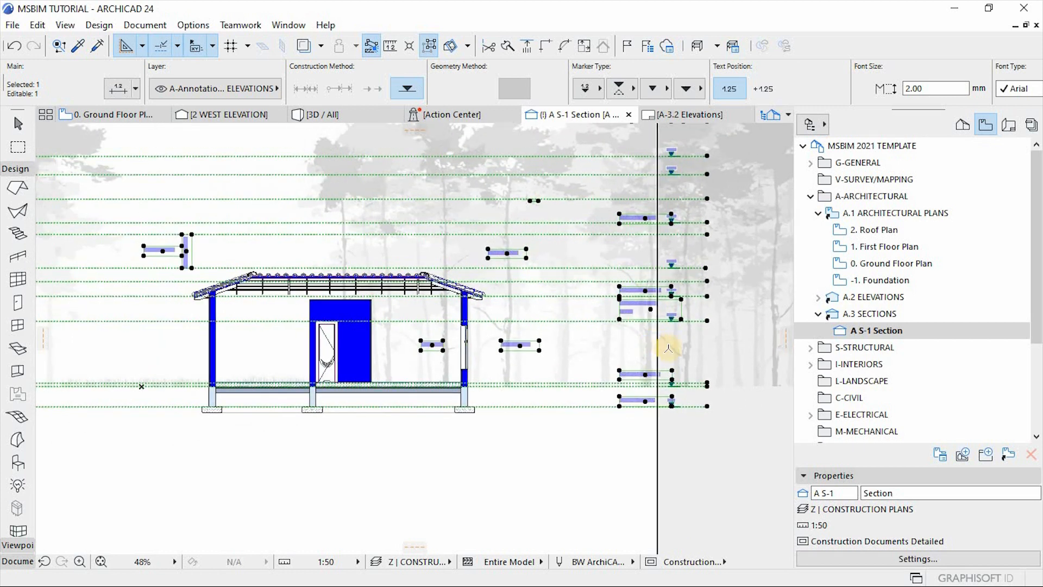
{"action": "left_click", "coordinate": [620, 348]}
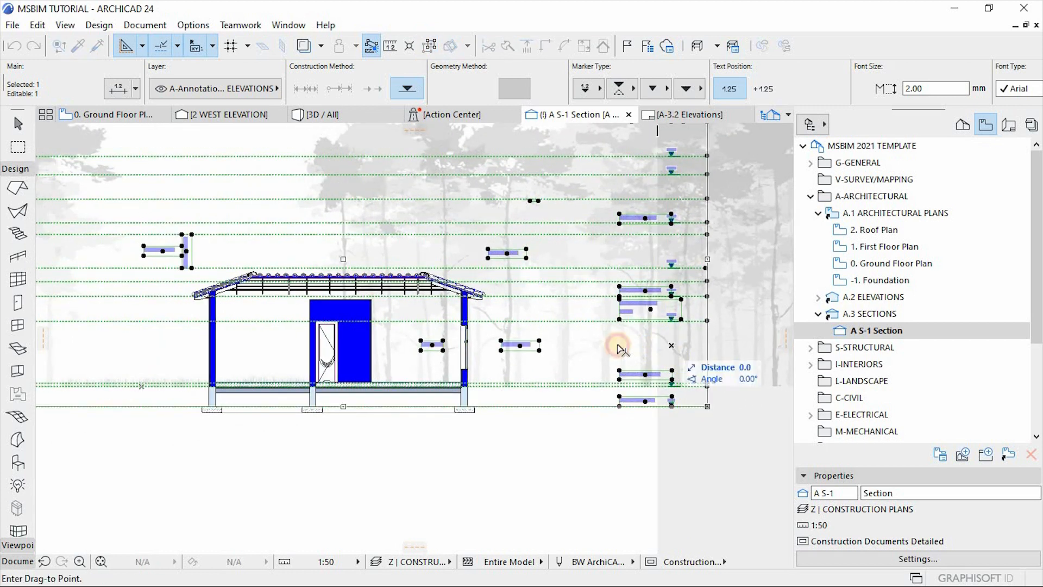
{"action": "left_click", "coordinate": [526, 352]}
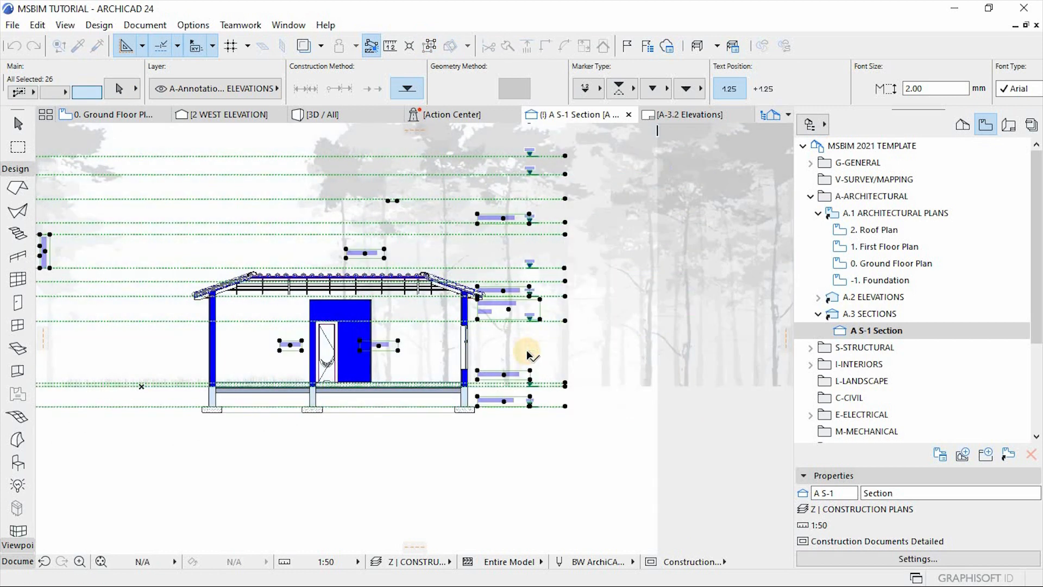
Step: Shift the selected level annotations slightly back outward, clear of the roof eave, and deselect them
{"action": "scroll", "coordinate": [520, 359], "scroll_direction": "up", "scroll_amount": 2}
{"action": "key", "text": "ctrl+d"}
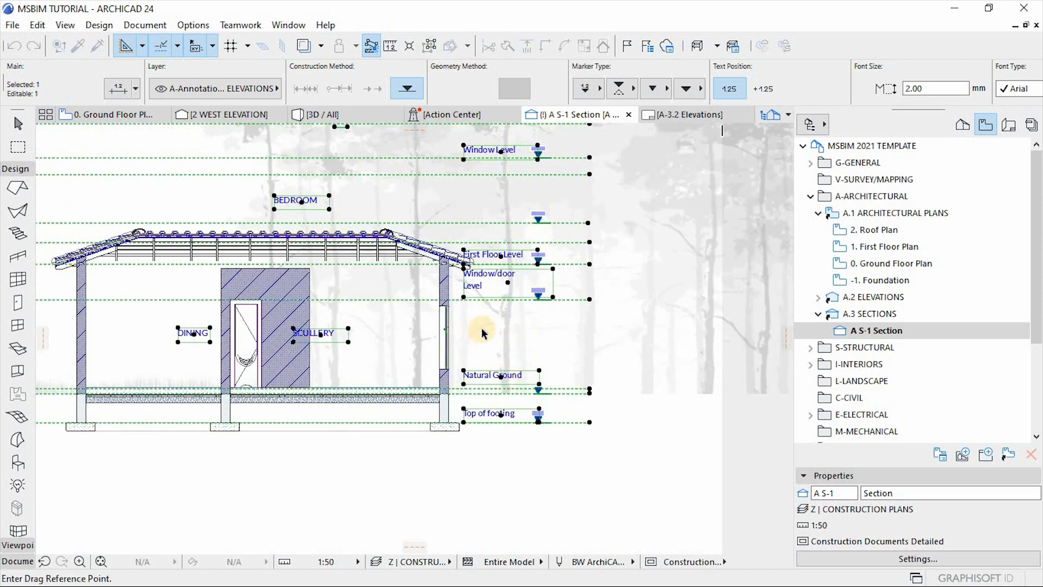
{"action": "left_click", "coordinate": [481, 328]}
{"action": "left_click", "coordinate": [507, 332]}
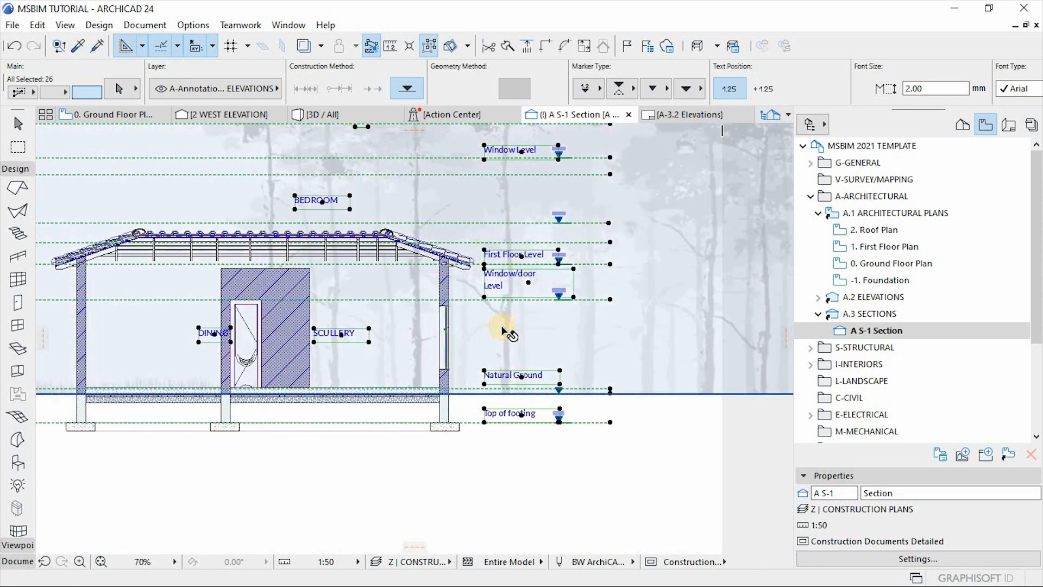
{"action": "key", "text": "Escape"}
{"action": "scroll", "coordinate": [522, 445], "scroll_direction": "down", "scroll_amount": 2}
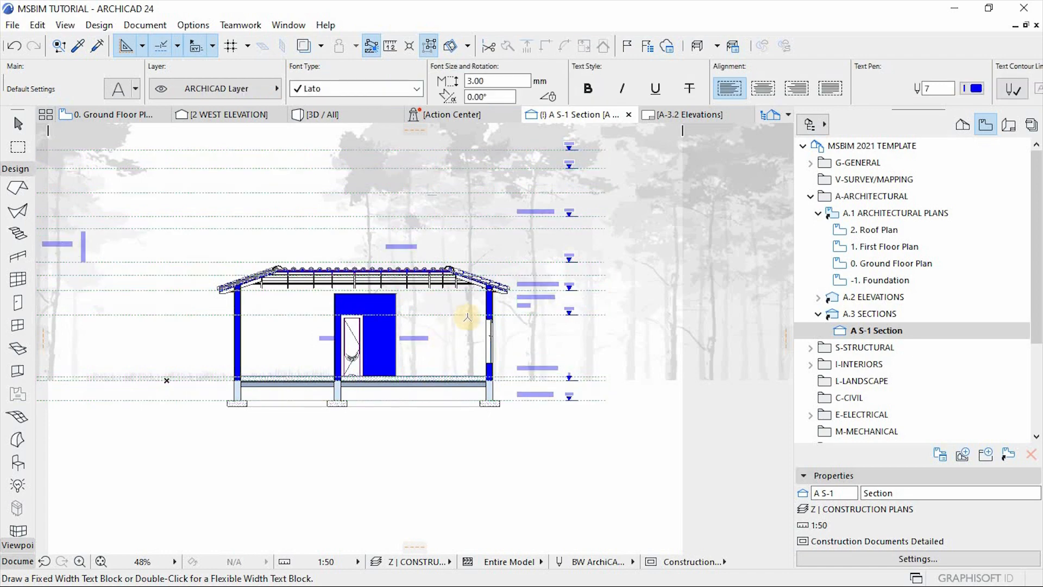
Step: Move the DINING label horizontally off the interior wall into the room between the outer wall and the door
{"action": "scroll", "coordinate": [469, 313], "scroll_direction": "up", "scroll_amount": 2}
{"action": "scroll", "coordinate": [503, 314], "scroll_direction": "down", "scroll_amount": 2}
{"action": "scroll", "coordinate": [368, 345], "scroll_direction": "up", "scroll_amount": 2}
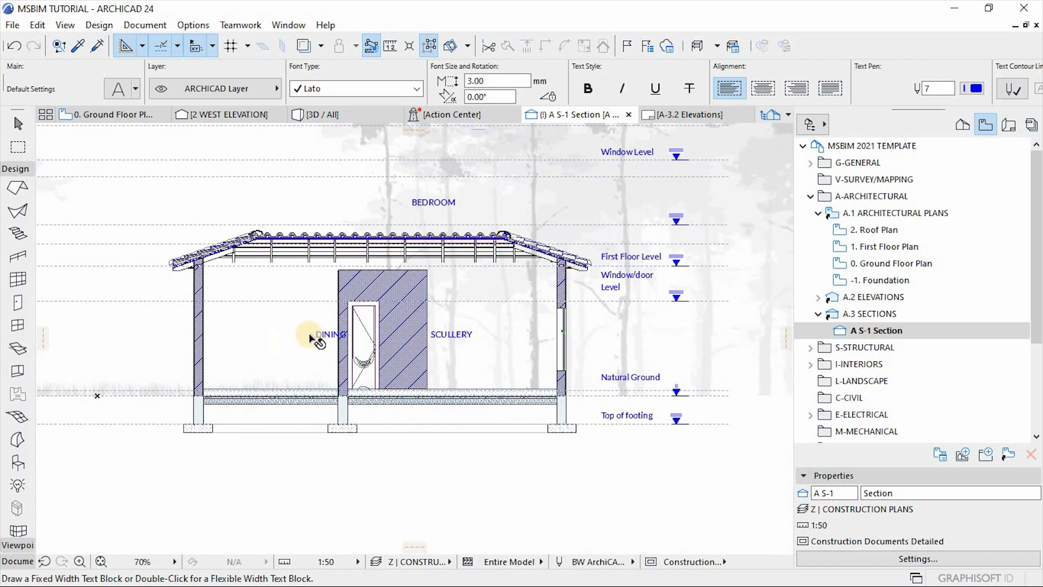
{"action": "key", "text": "Escape"}
{"action": "left_click", "coordinate": [329, 336]}
{"action": "key", "text": "ctrl+d"}
{"action": "left_click", "coordinate": [332, 337]}
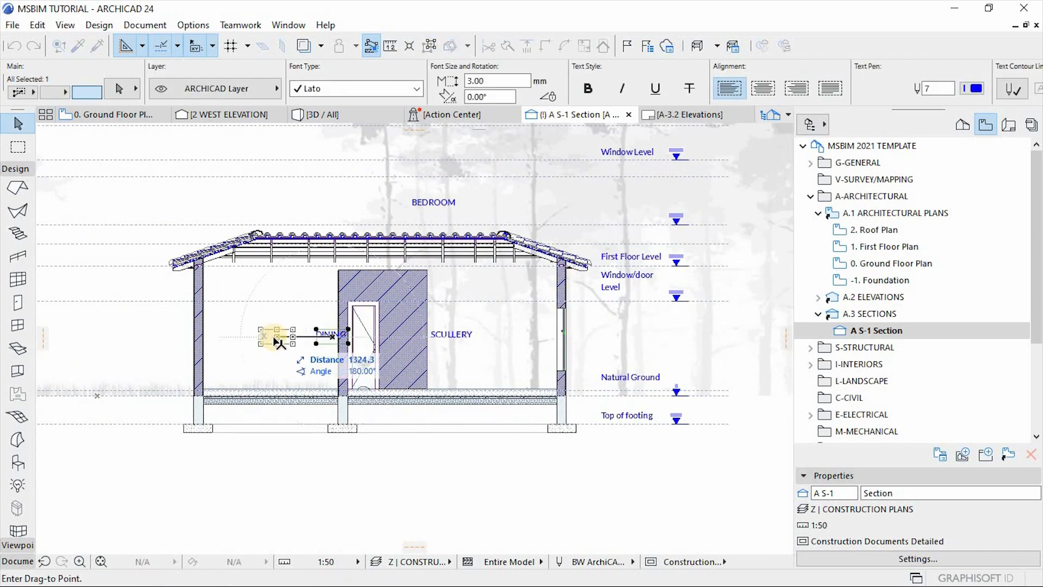
{"action": "left_click", "coordinate": [279, 341]}
Step: Change the text of the moved DINING label to BEDROOM
{"action": "scroll", "coordinate": [278, 339], "scroll_direction": "up", "scroll_amount": 4}
{"action": "double_click", "coordinate": [307, 321]}
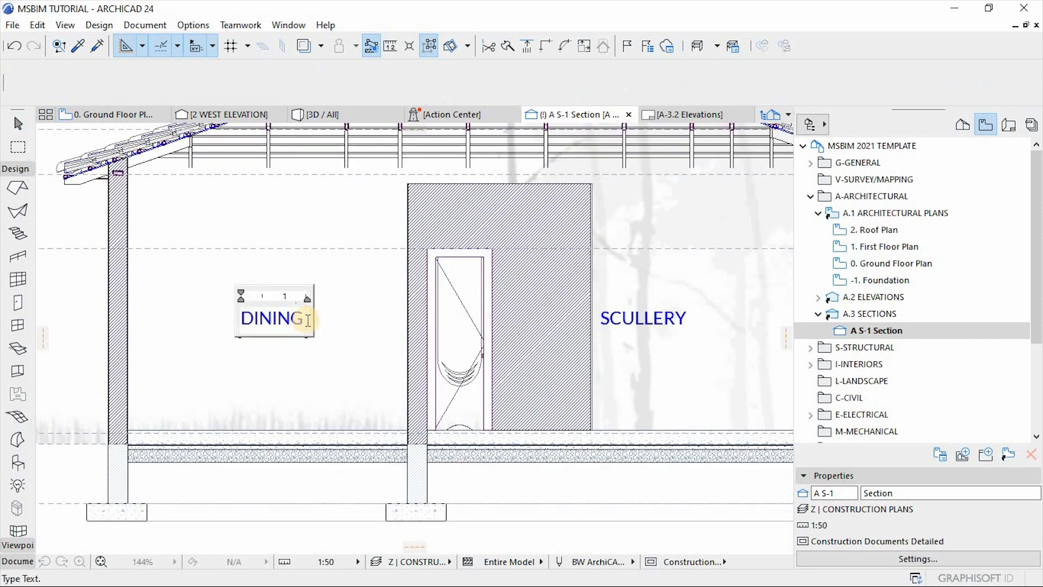
{"action": "left_click_drag", "start_coordinate": [307, 321], "coordinate": [229, 328]}
{"action": "type", "text": "BEDRO"}
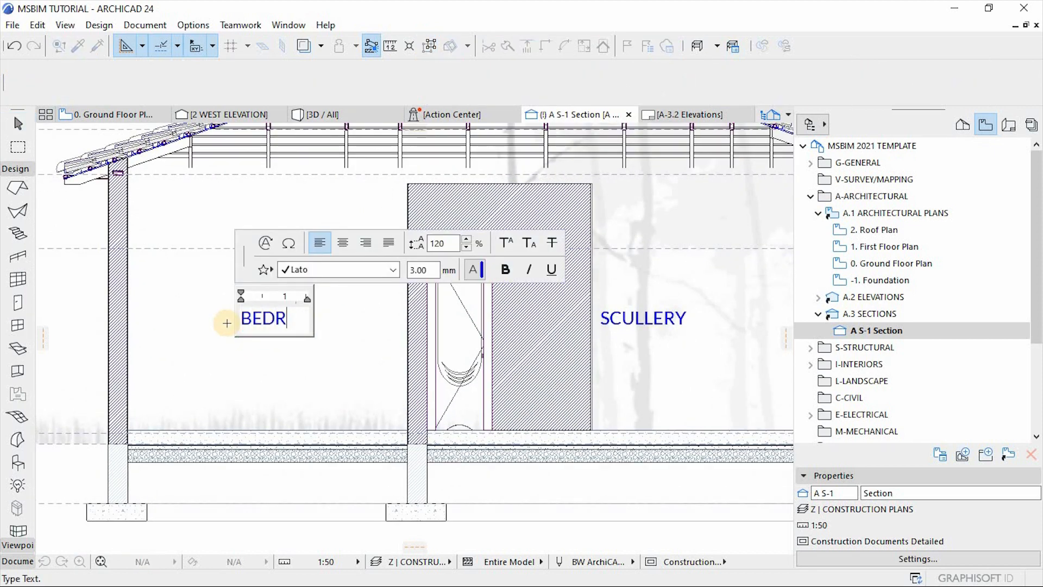
{"action": "left_click", "coordinate": [304, 375]}
Step: Widen the BEDROOM label's text block so the word fits on one line
{"action": "left_click", "coordinate": [307, 358]}
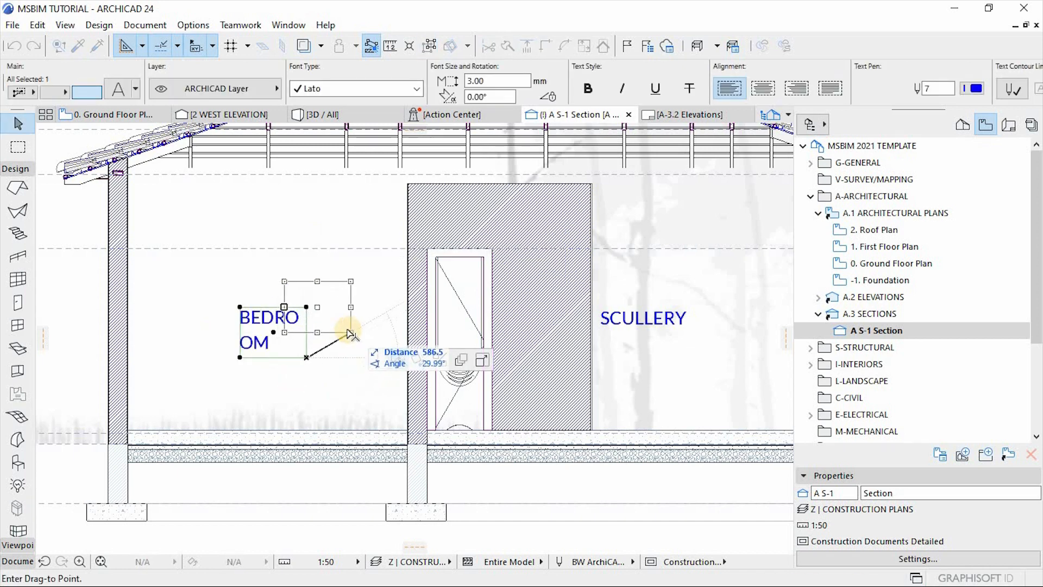
{"action": "left_click", "coordinate": [482, 360]}
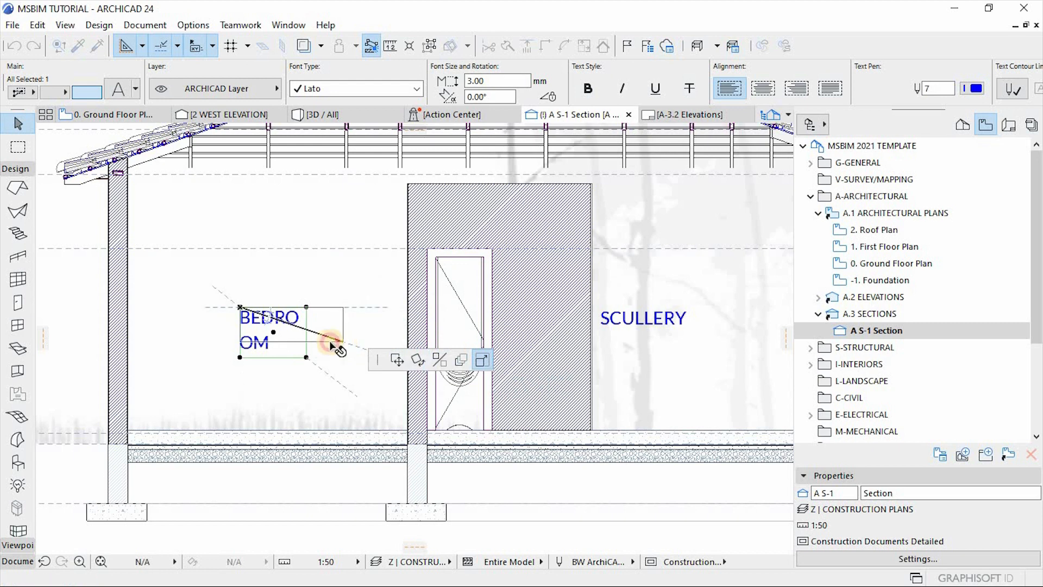
{"action": "left_click", "coordinate": [332, 343]}
{"action": "scroll", "coordinate": [475, 328], "scroll_direction": "down", "scroll_amount": 3}
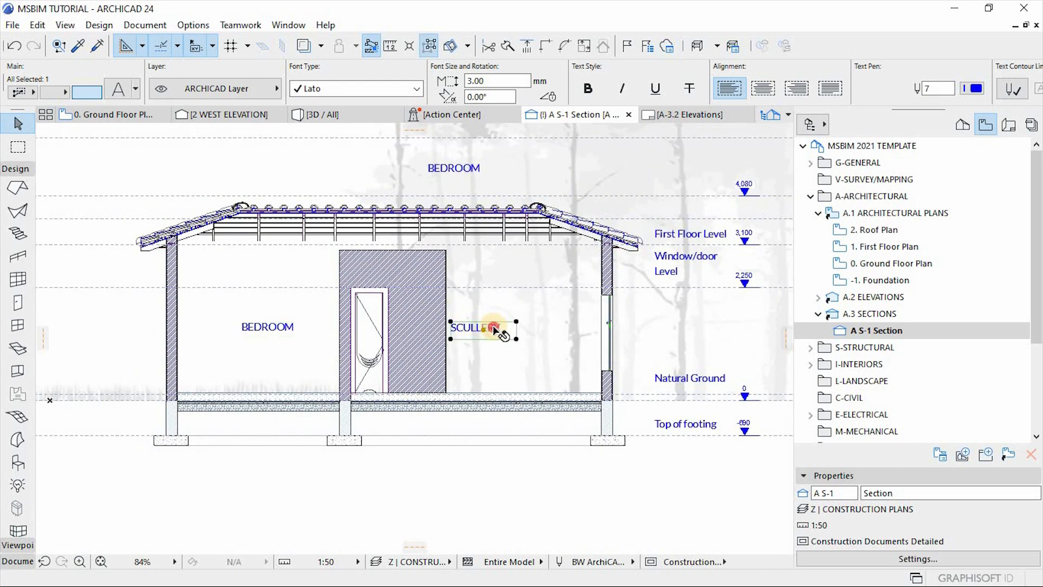
Step: Leave the SCULLERY label's text as it is and delete the stray BEDROOM label above the roof
{"action": "double_click", "coordinate": [491, 328]}
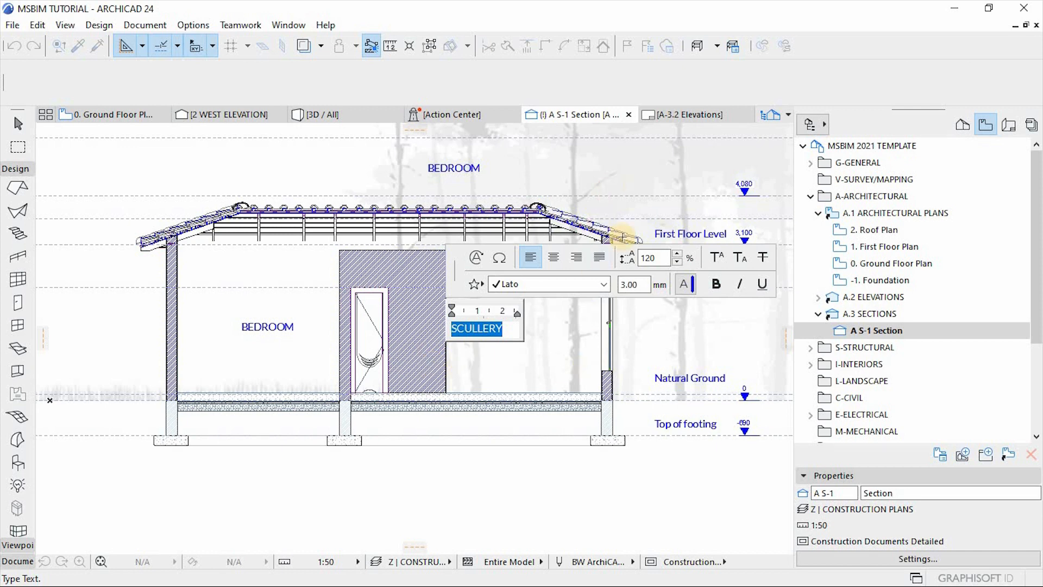
{"action": "left_click", "coordinate": [624, 237]}
{"action": "scroll", "coordinate": [466, 303], "scroll_direction": "down", "scroll_amount": 2}
{"action": "left_click", "coordinate": [461, 194]}
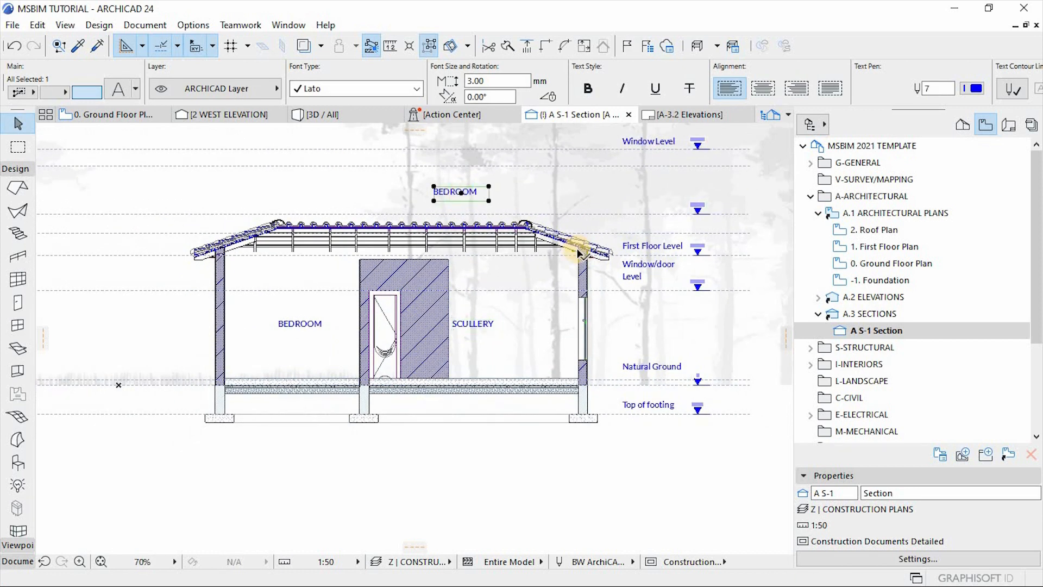
{"action": "key", "text": "Delete"}
Step: Move the Window/door Level label straight down so that it straddles its own level line, and deselect it
{"action": "scroll", "coordinate": [676, 303], "scroll_direction": "down", "scroll_amount": 2}
{"action": "scroll", "coordinate": [614, 244], "scroll_direction": "up", "scroll_amount": 3}
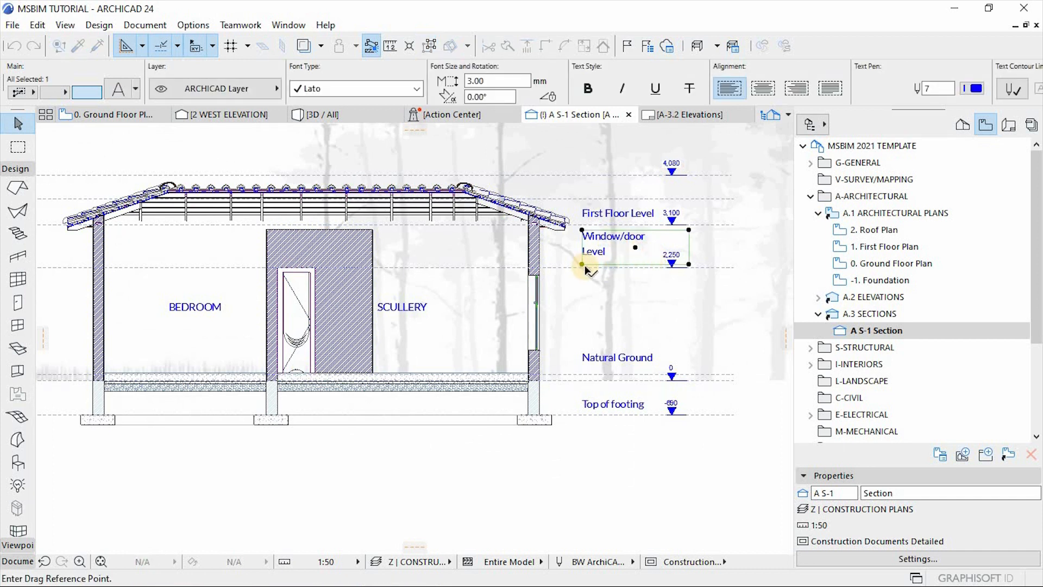
{"action": "left_click", "coordinate": [581, 265]}
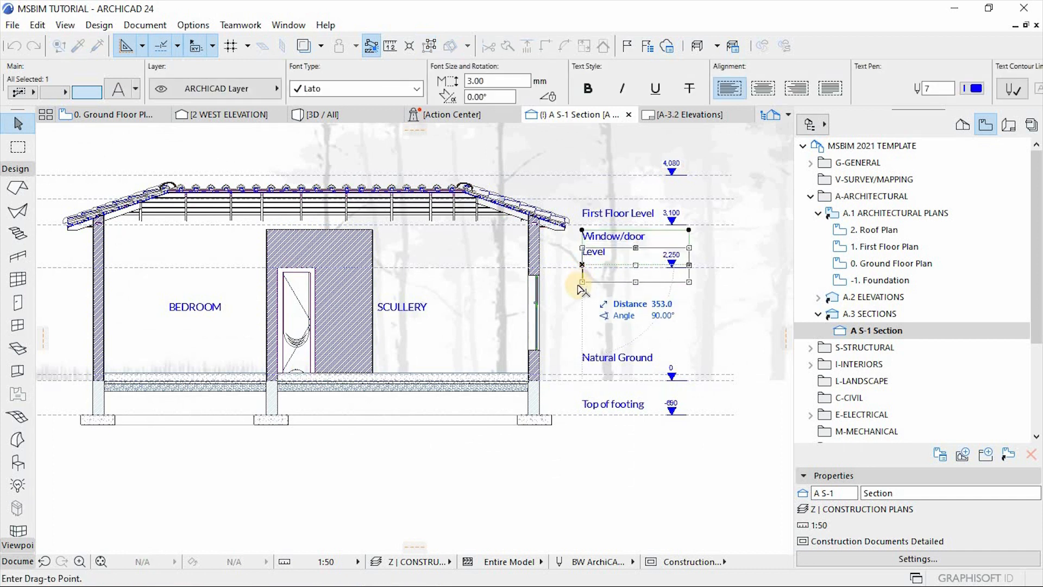
{"action": "left_click", "coordinate": [582, 285]}
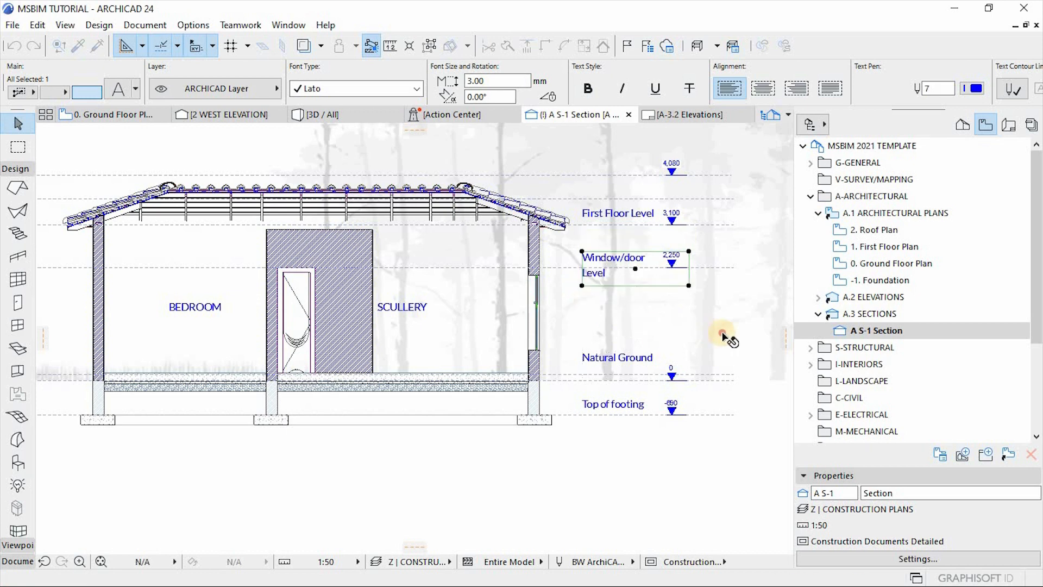
{"action": "left_click", "coordinate": [691, 332]}
{"action": "scroll", "coordinate": [640, 426], "scroll_direction": "down", "scroll_amount": 2}
{"action": "left_click", "coordinate": [624, 434]}
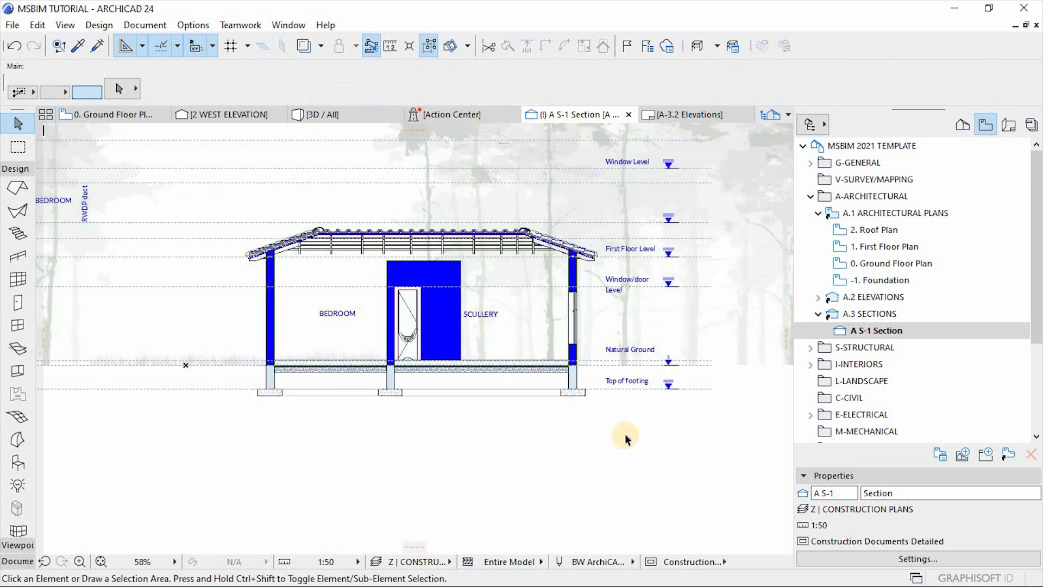
Step: Delete the stray BEDROOM and RWDP duct labels lying outside the house, beyond the bedroom side
{"action": "scroll", "coordinate": [602, 268], "scroll_direction": "up", "scroll_amount": 2}
{"action": "scroll", "coordinate": [605, 329], "scroll_direction": "down", "scroll_amount": 2}
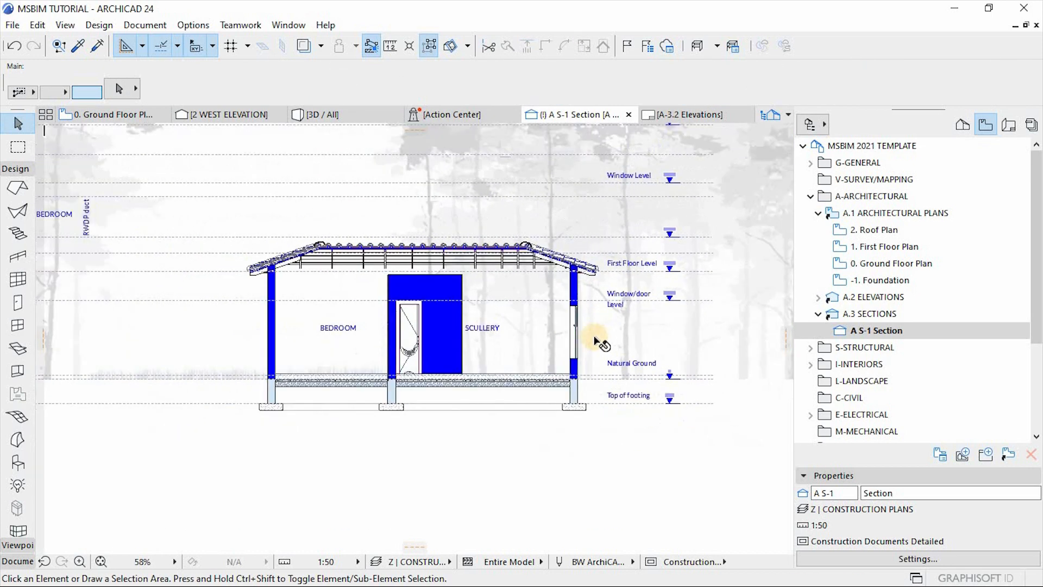
{"action": "scroll", "coordinate": [158, 222], "scroll_direction": "up", "scroll_amount": 1}
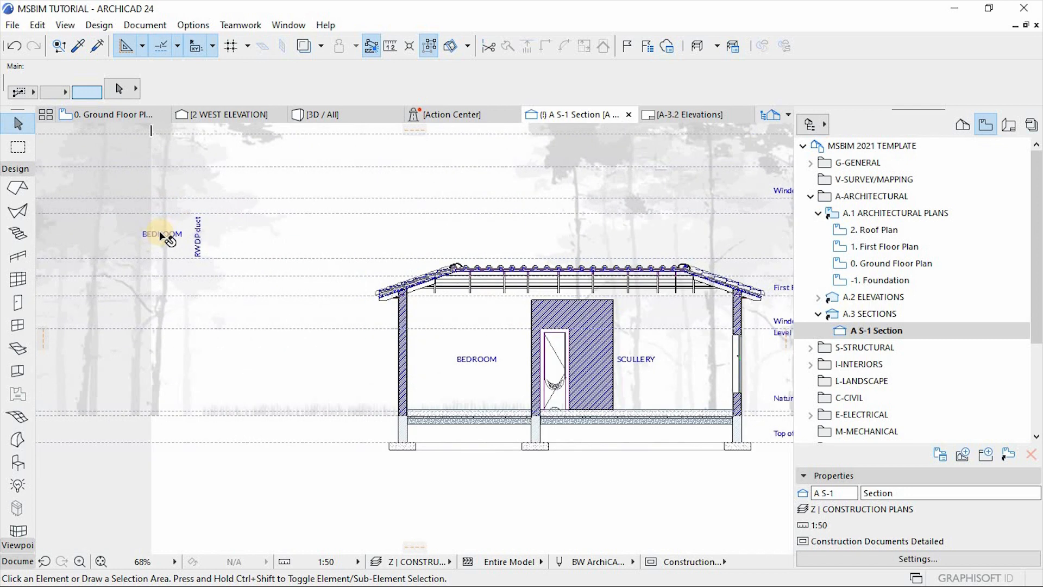
{"action": "left_click", "coordinate": [201, 235]}
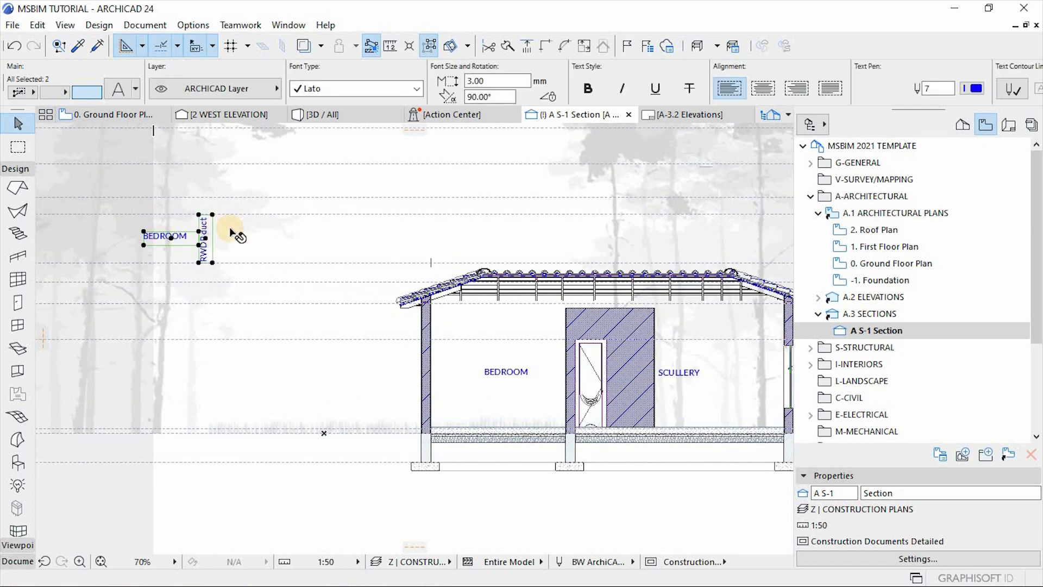
{"action": "left_click", "coordinate": [342, 310]}
{"action": "scroll", "coordinate": [682, 263], "scroll_direction": "down", "scroll_amount": 3}
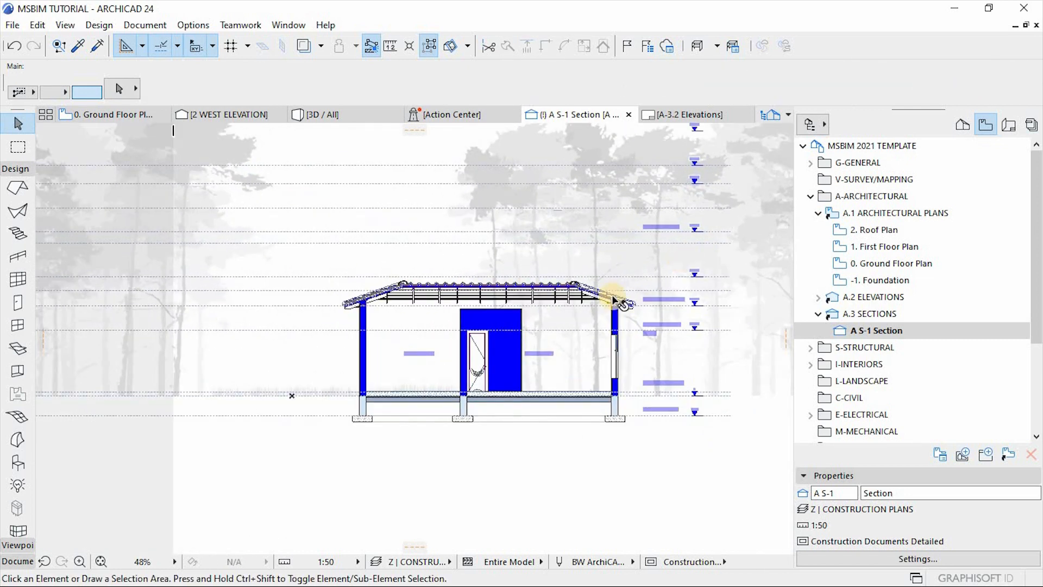
Step: Delete the Window Level label above the roof together with the three surplus level markers there
{"action": "scroll", "coordinate": [606, 272], "scroll_direction": "up", "scroll_amount": 3}
{"action": "left_click", "coordinate": [606, 254]}
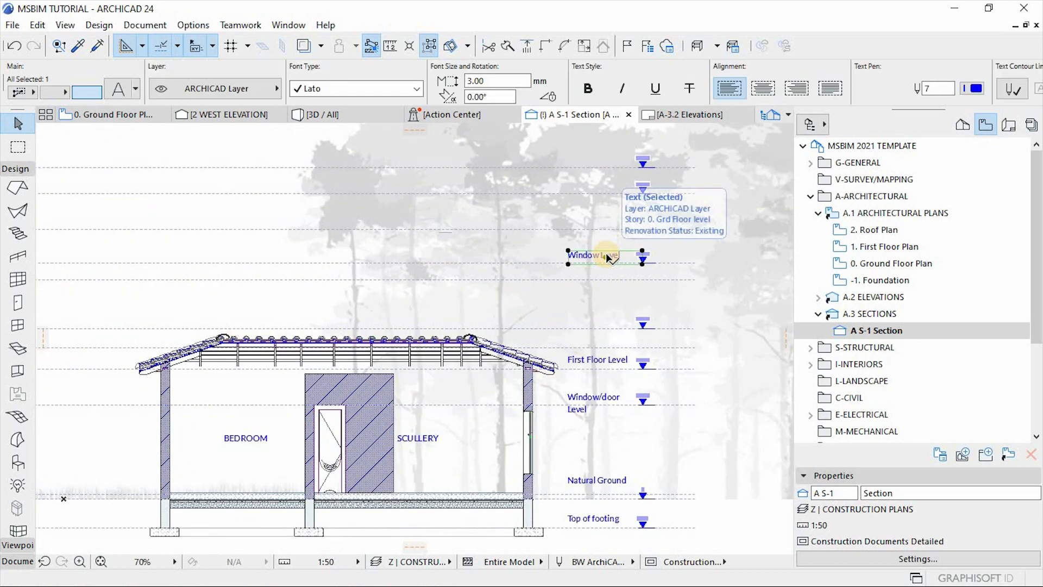
{"action": "key", "text": "Delete"}
{"action": "left_click", "coordinate": [641, 263]}
{"action": "key", "text": "Delete"}
{"action": "left_click", "coordinate": [643, 193]}
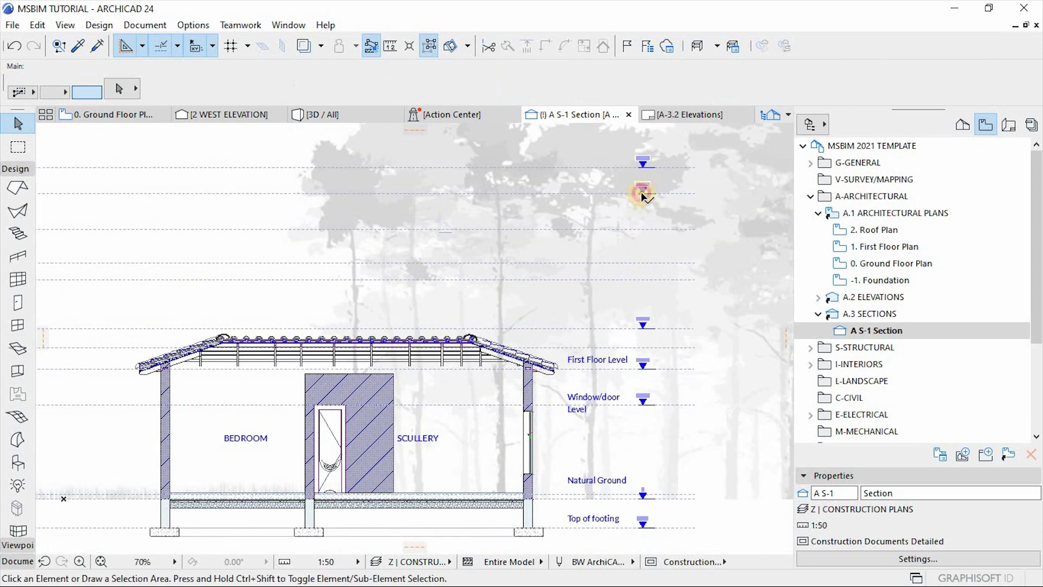
{"action": "key", "text": "Delete"}
{"action": "left_click", "coordinate": [645, 163]}
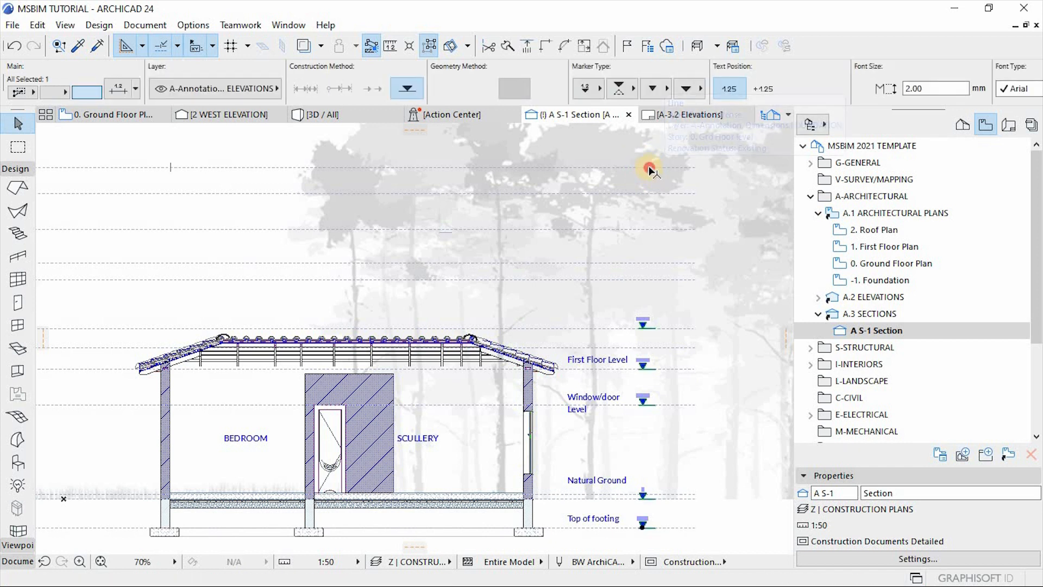
Step: Select the five surplus dashed level lines between the roof and the Apex line and delete them
{"action": "left_click", "coordinate": [651, 168]}
{"action": "left_click", "coordinate": [631, 280], "text": "shift"}
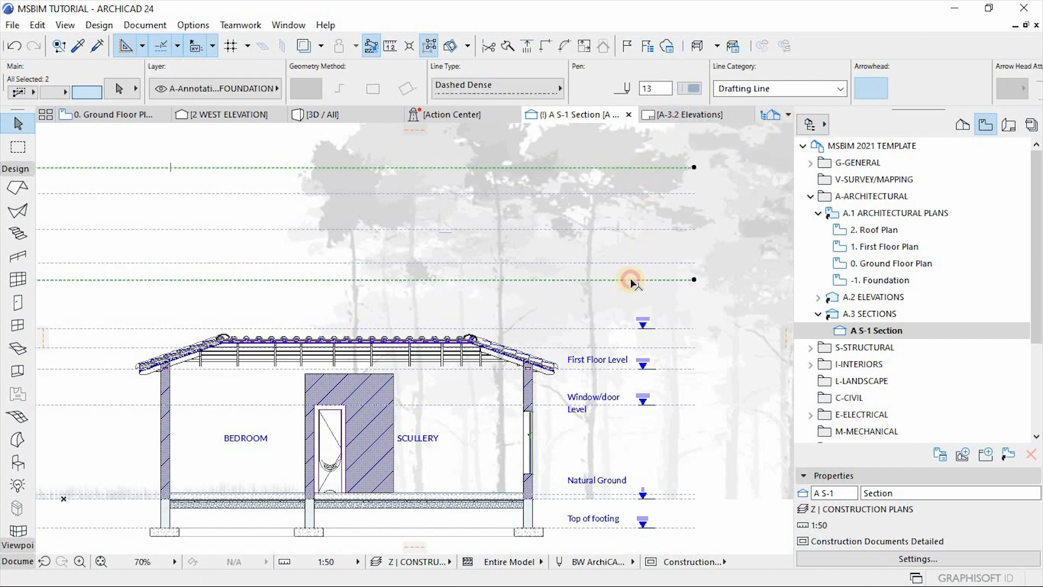
{"action": "left_click", "coordinate": [644, 227], "text": "shift"}
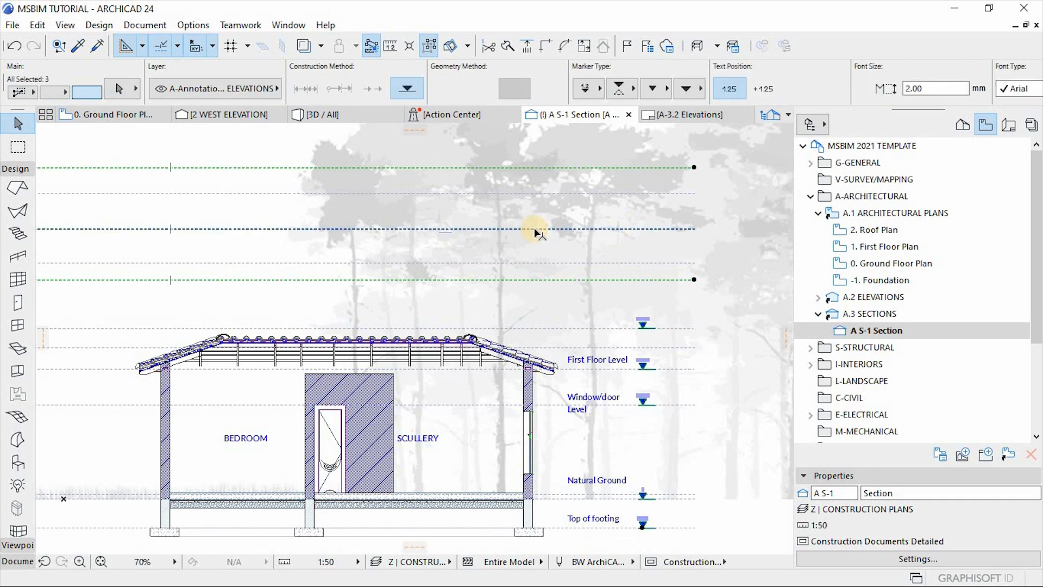
{"action": "left_click", "coordinate": [530, 263], "text": "shift"}
{"action": "left_click", "coordinate": [549, 194], "text": "shift"}
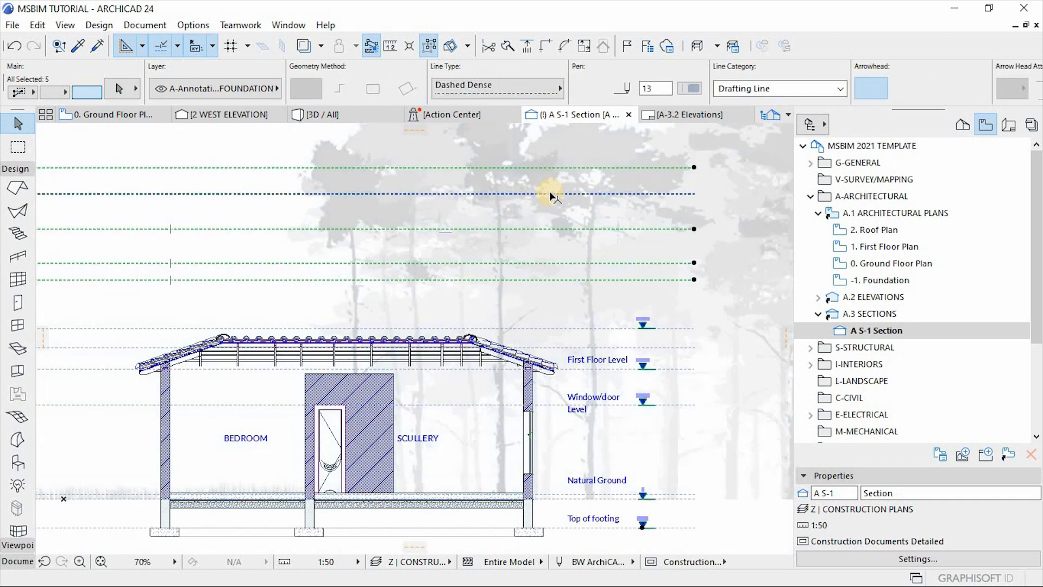
{"action": "key", "text": "Delete"}
{"action": "scroll", "coordinate": [620, 277], "scroll_direction": "down", "scroll_amount": 2}
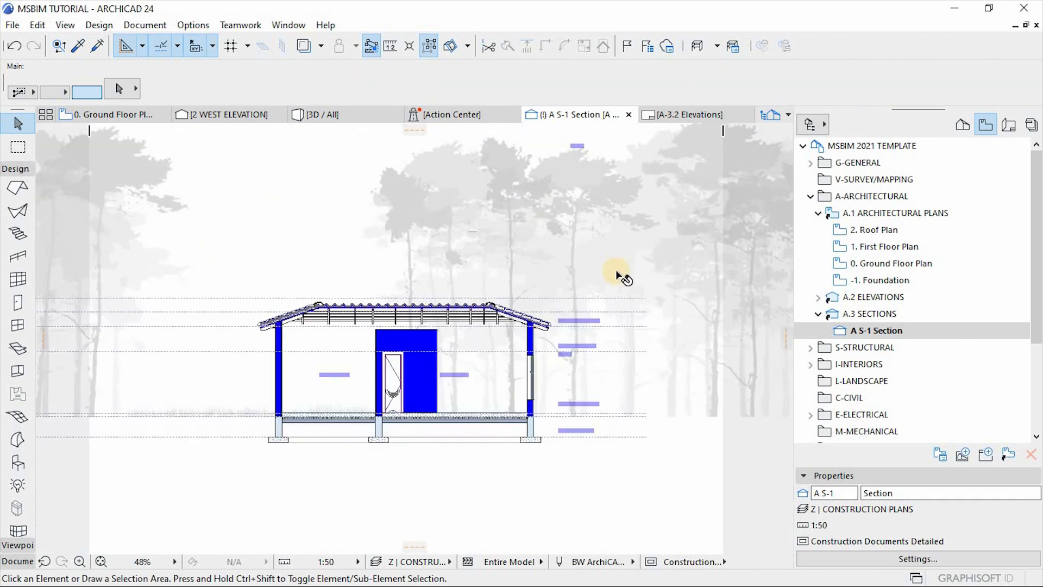
Step: Undo the last deletion, take the level markers out of the selection, and delete only the five level lines
{"action": "key", "text": "ctrl+z"}
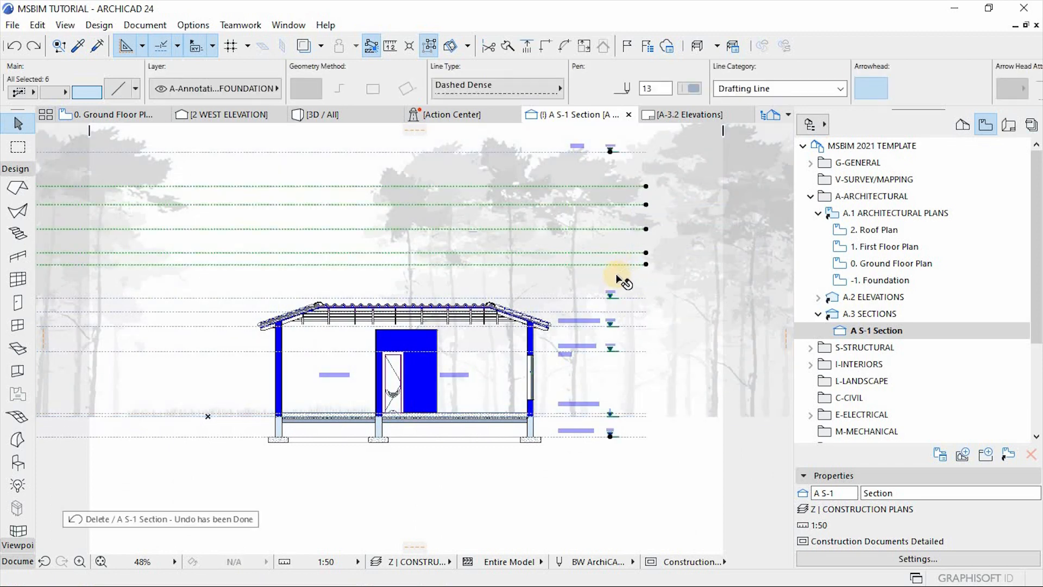
{"action": "left_click", "coordinate": [610, 152], "text": "shift"}
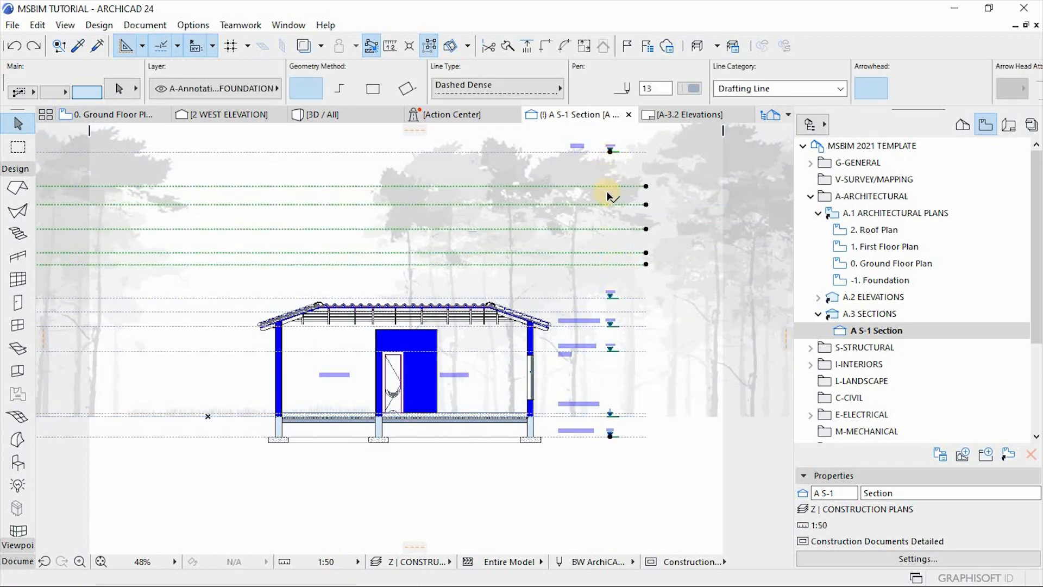
{"action": "left_click", "coordinate": [614, 326], "text": "shift"}
{"action": "left_click", "coordinate": [610, 335], "text": "shift"}
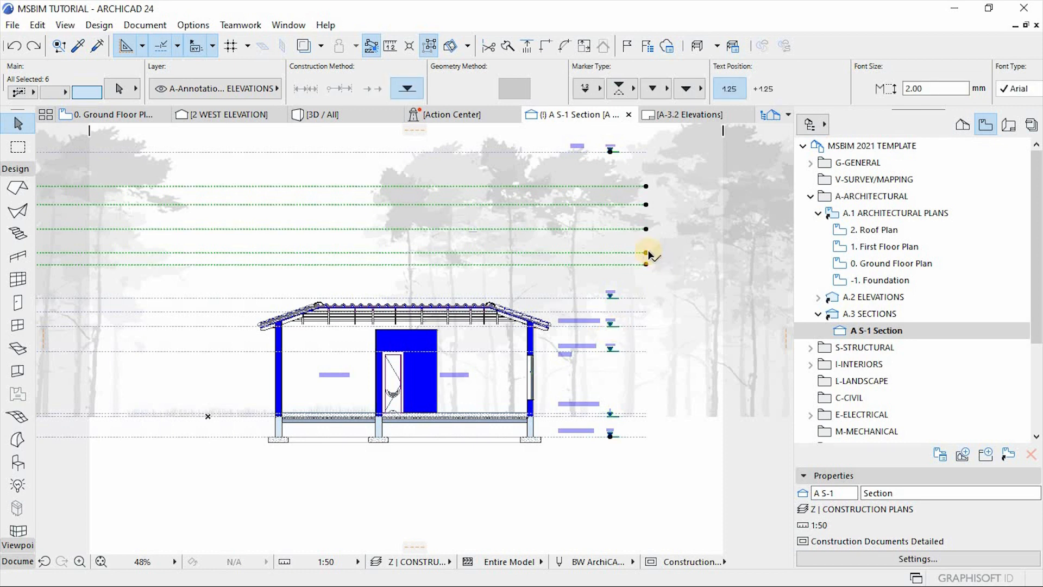
{"action": "scroll", "coordinate": [629, 180], "scroll_direction": "up", "scroll_amount": 4}
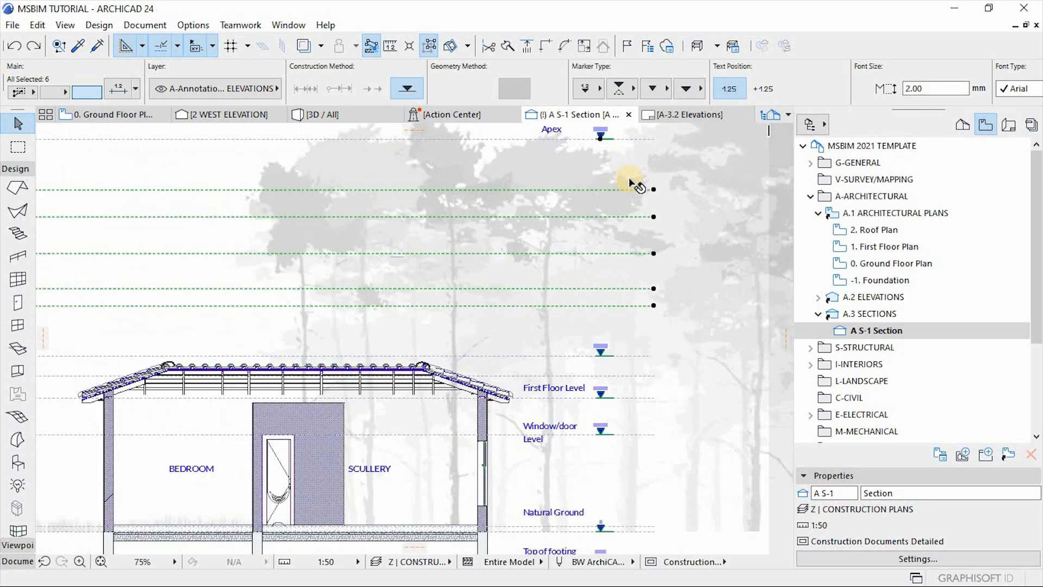
{"action": "scroll", "coordinate": [592, 256], "scroll_direction": "down", "scroll_amount": 2}
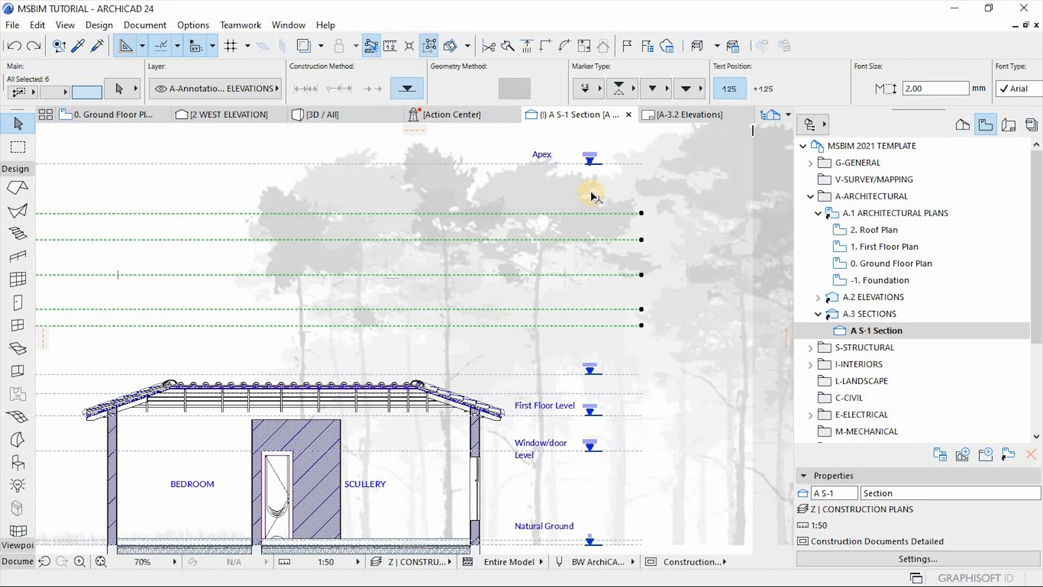
{"action": "left_click", "coordinate": [647, 210], "text": "shift"}
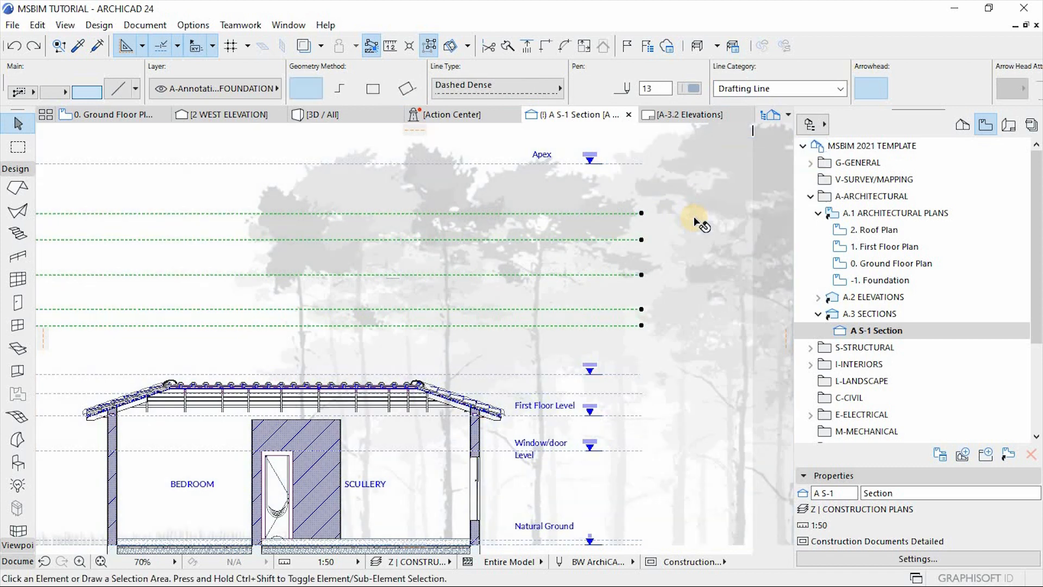
{"action": "key", "text": "Delete"}
Step: Move the Apex label straight down onto the level line just above the roof ridge
{"action": "left_click", "coordinate": [542, 157]}
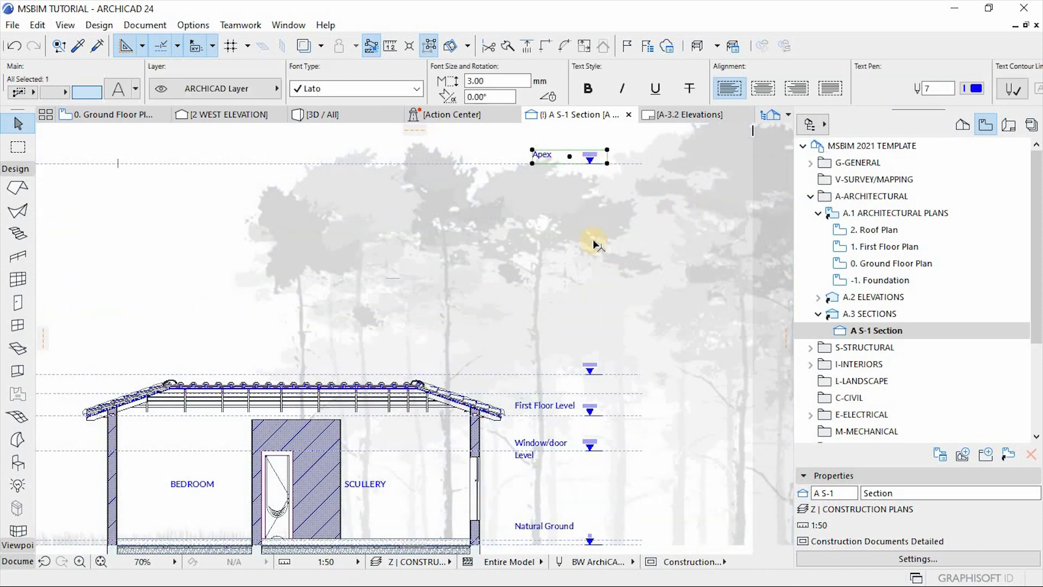
{"action": "key", "text": "ctrl+d"}
{"action": "left_click", "coordinate": [607, 163]}
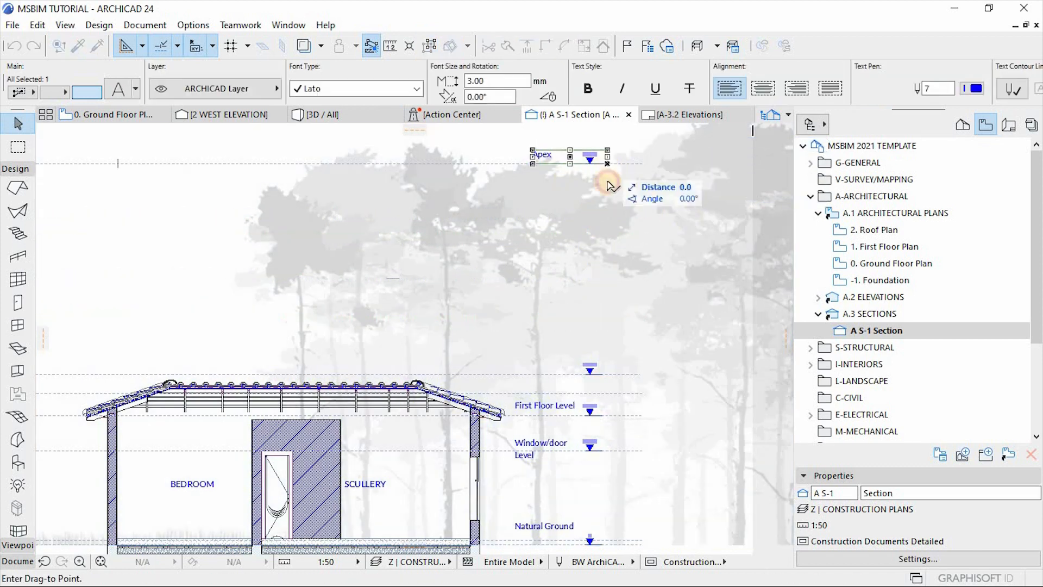
{"action": "left_click", "coordinate": [607, 373]}
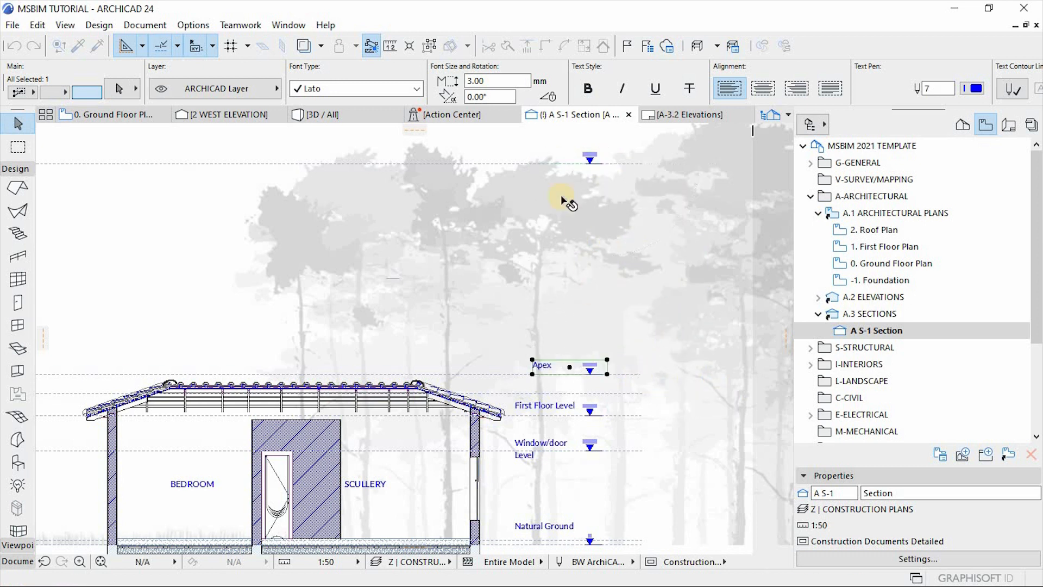
Step: Delete the level marker and dashed line left high above the roof at the Apex label's former position
{"action": "left_click", "coordinate": [590, 161]}
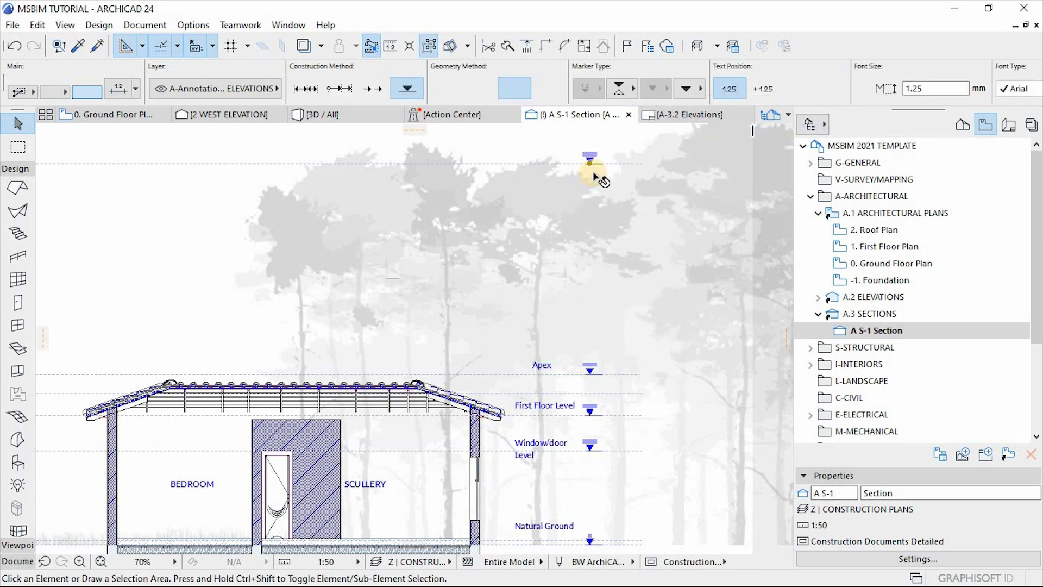
{"action": "key", "text": "Delete"}
{"action": "left_click", "coordinate": [599, 162]}
{"action": "key", "text": "Delete"}
{"action": "scroll", "coordinate": [601, 168], "scroll_direction": "down", "scroll_amount": 3}
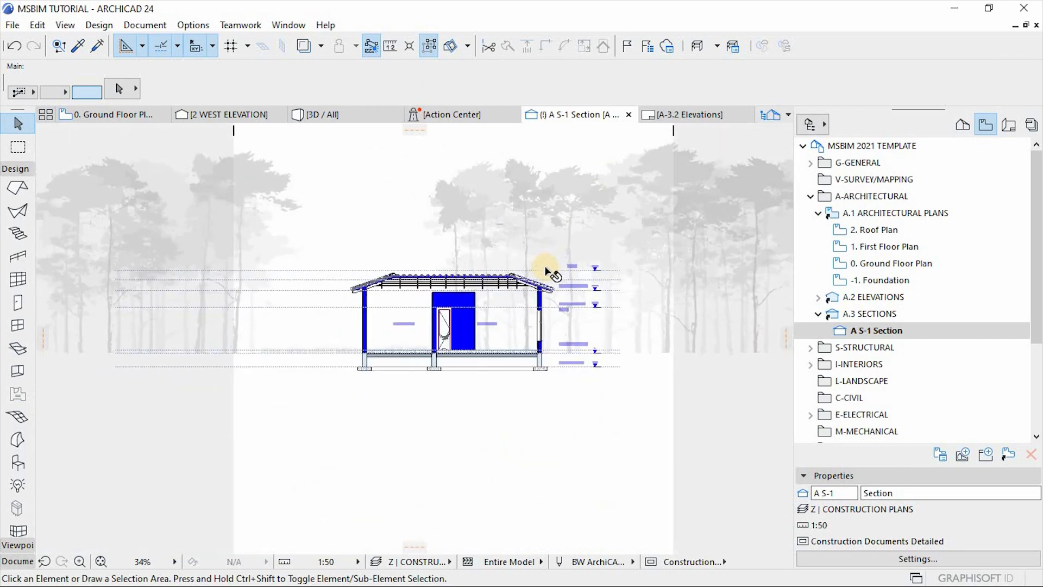
{"action": "scroll", "coordinate": [452, 301], "scroll_direction": "up", "scroll_amount": 3}
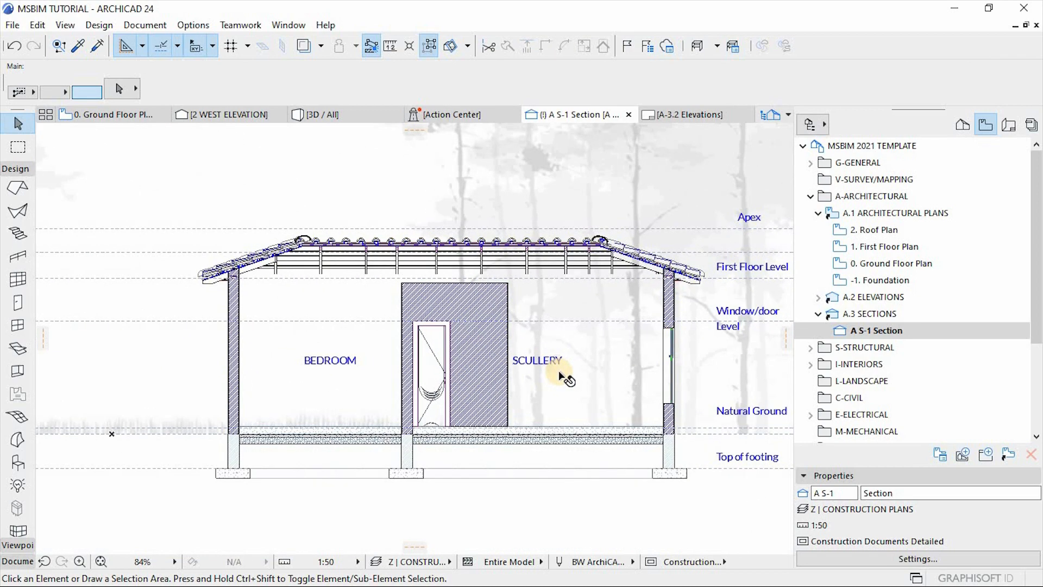
{"action": "scroll", "coordinate": [563, 375], "scroll_direction": "down", "scroll_amount": 1}
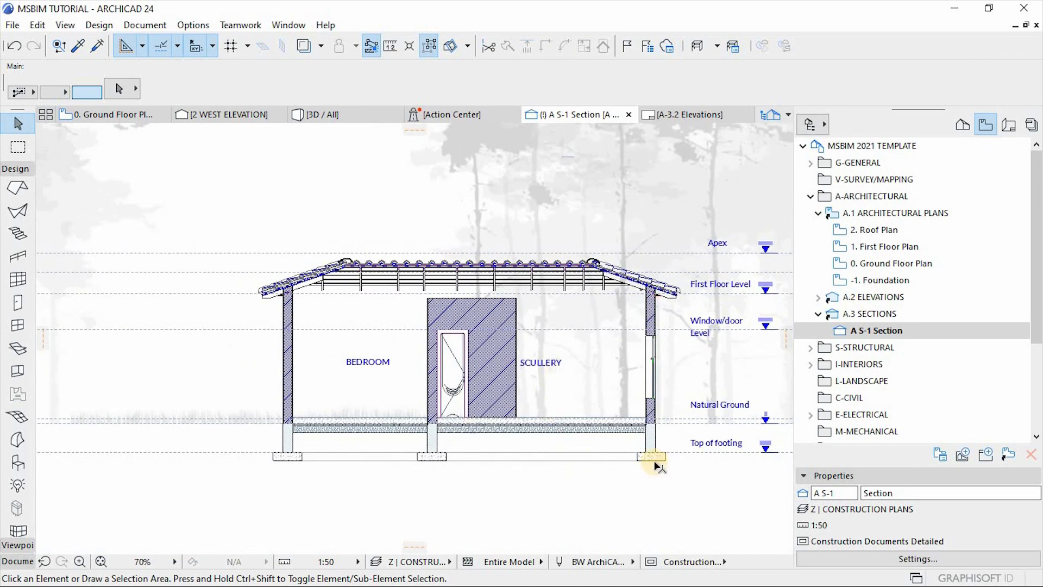
{"action": "scroll", "coordinate": [576, 455], "scroll_direction": "up", "scroll_amount": 3}
{"action": "scroll", "coordinate": [592, 423], "scroll_direction": "down", "scroll_amount": 2}
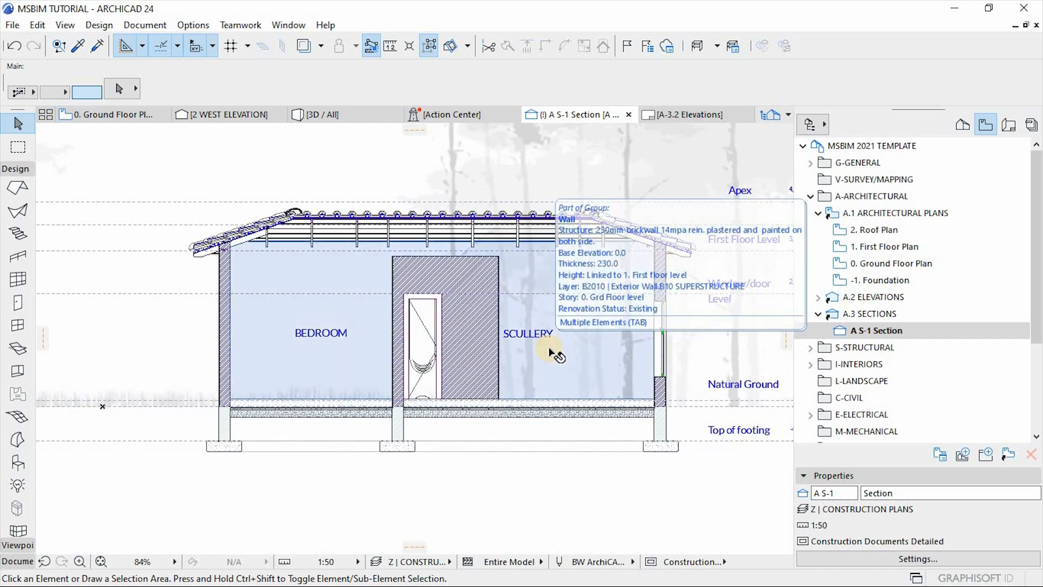
{"action": "scroll", "coordinate": [204, 223], "scroll_direction": "up", "scroll_amount": 6}
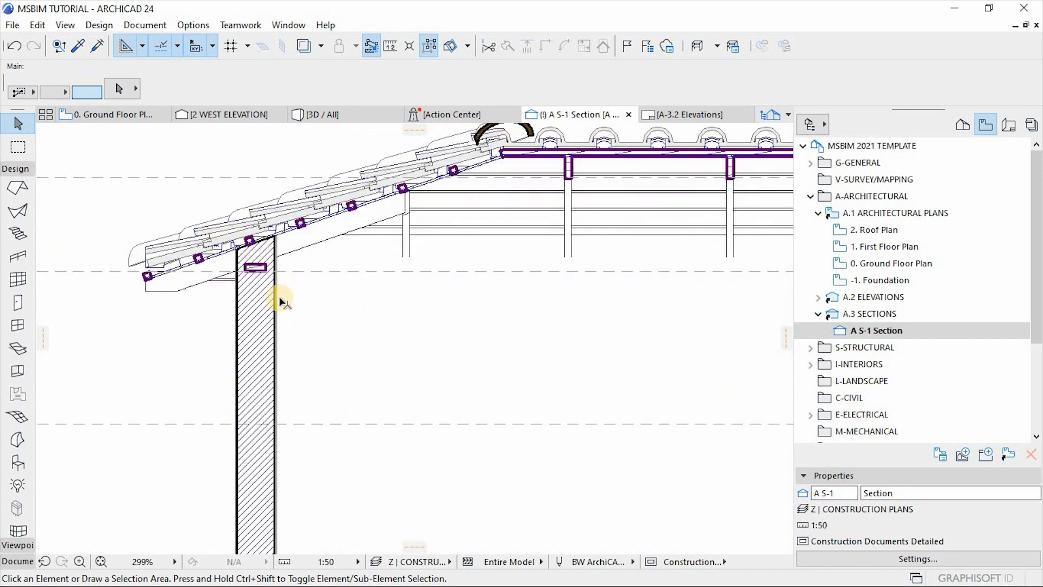
{"action": "scroll", "coordinate": [279, 296], "scroll_direction": "down", "scroll_amount": 6}
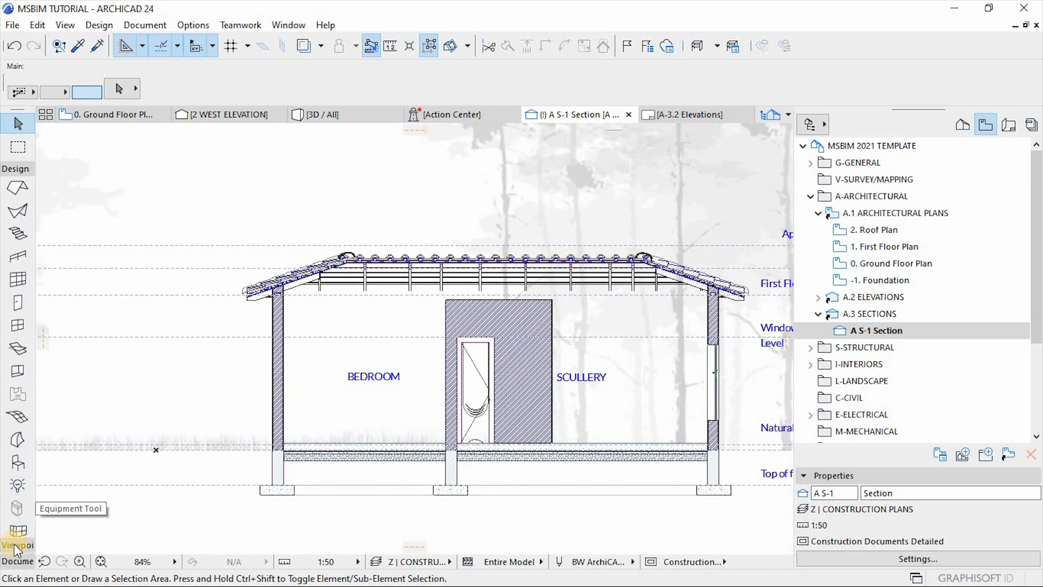
Step: Set up the Label tool with the ELEMENT PROPERTY LABEL B favorite from the ANNOTATION LABEL folder in Z GENERAL
{"action": "left_click", "coordinate": [16, 545]}
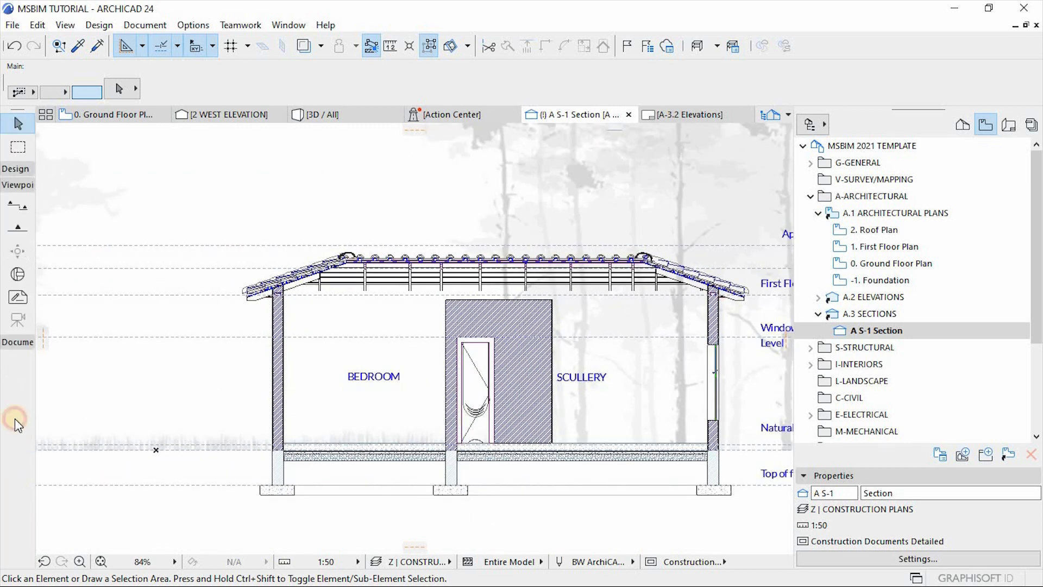
{"action": "left_click", "coordinate": [19, 343]}
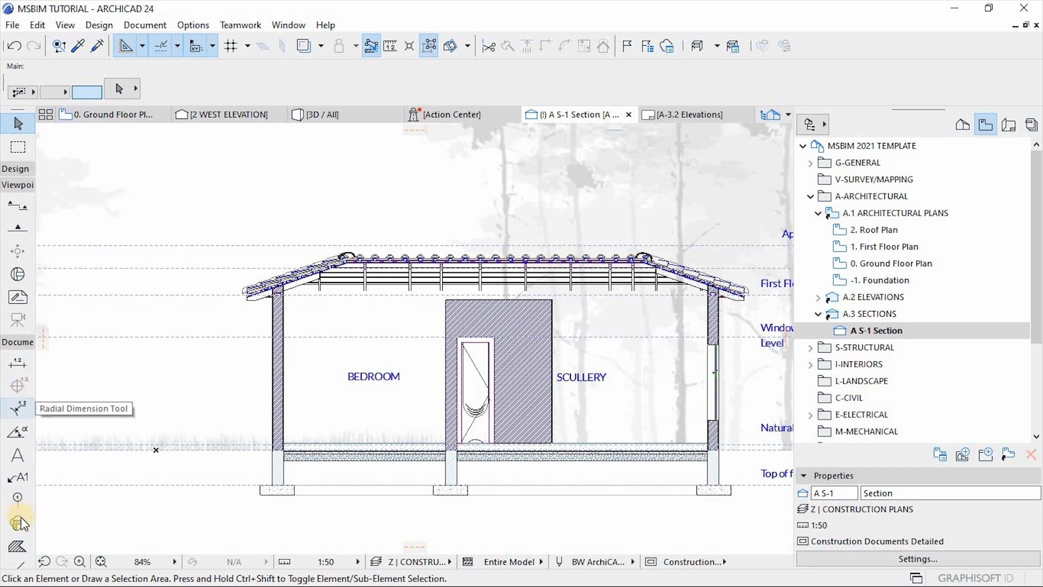
{"action": "left_click", "coordinate": [20, 478]}
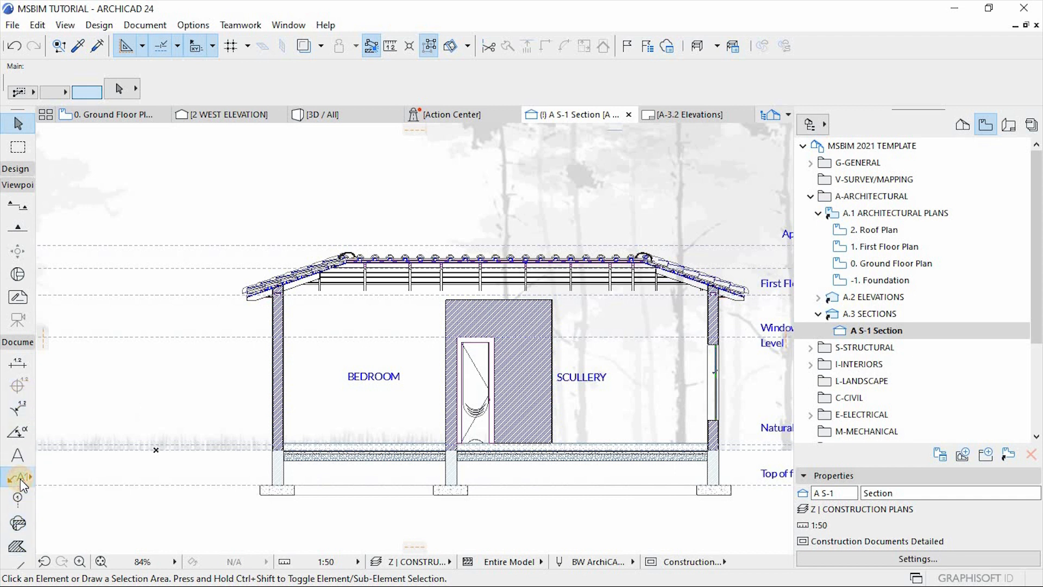
{"action": "left_click", "coordinate": [135, 90]}
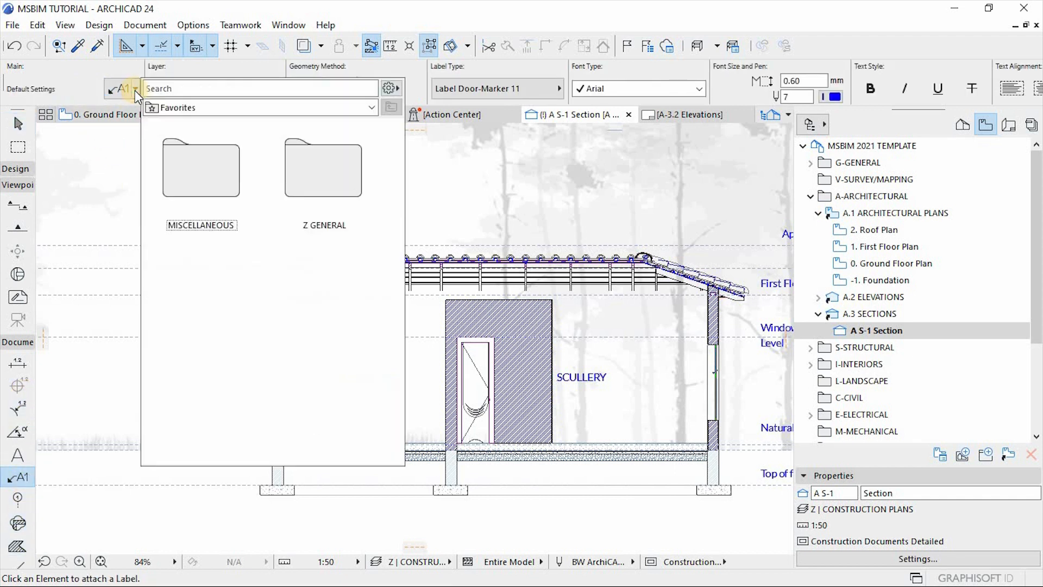
{"action": "double_click", "coordinate": [205, 175]}
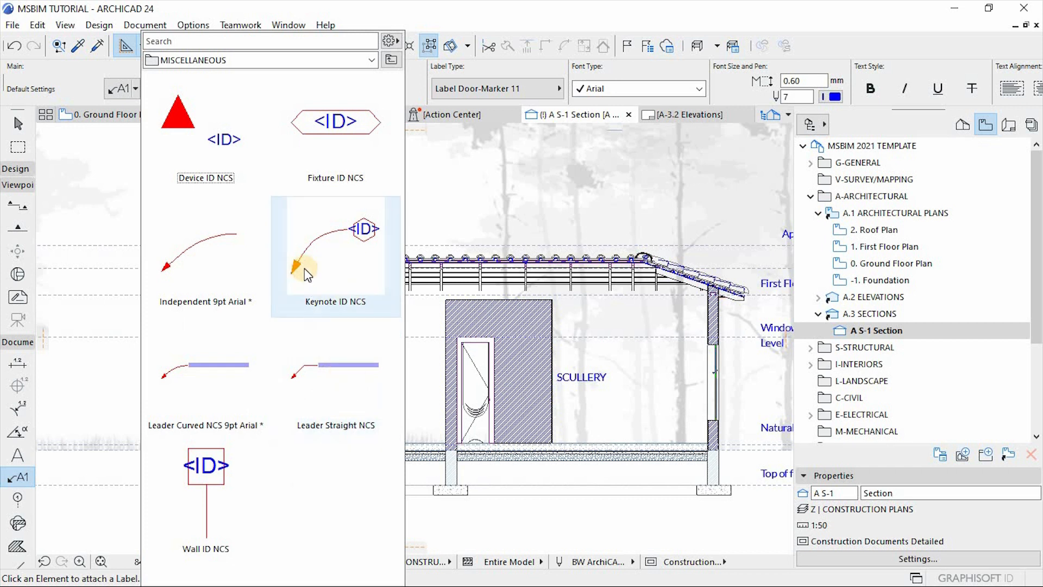
{"action": "left_click", "coordinate": [391, 59]}
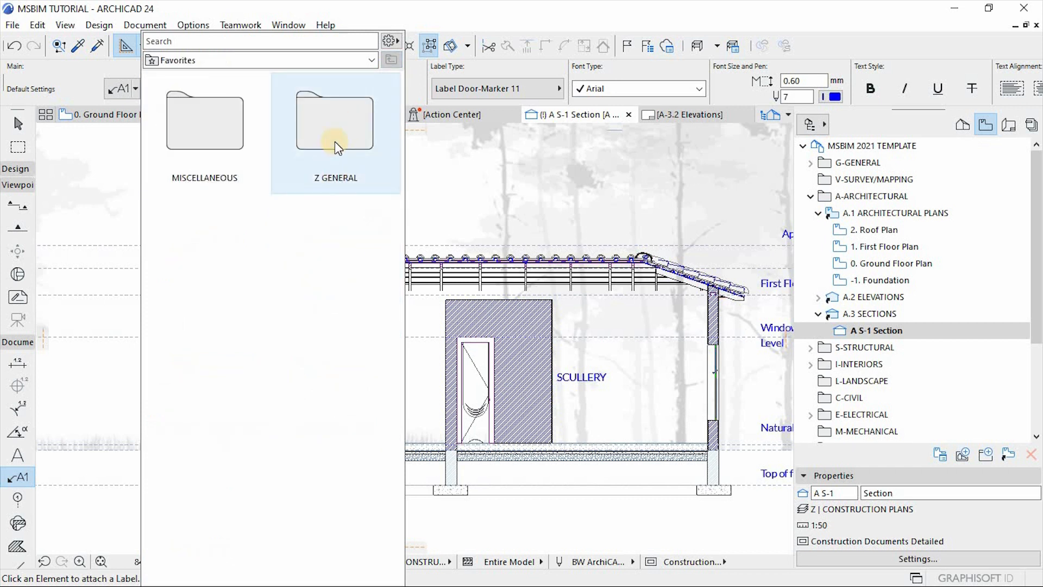
{"action": "double_click", "coordinate": [336, 149]}
{"action": "double_click", "coordinate": [222, 123]}
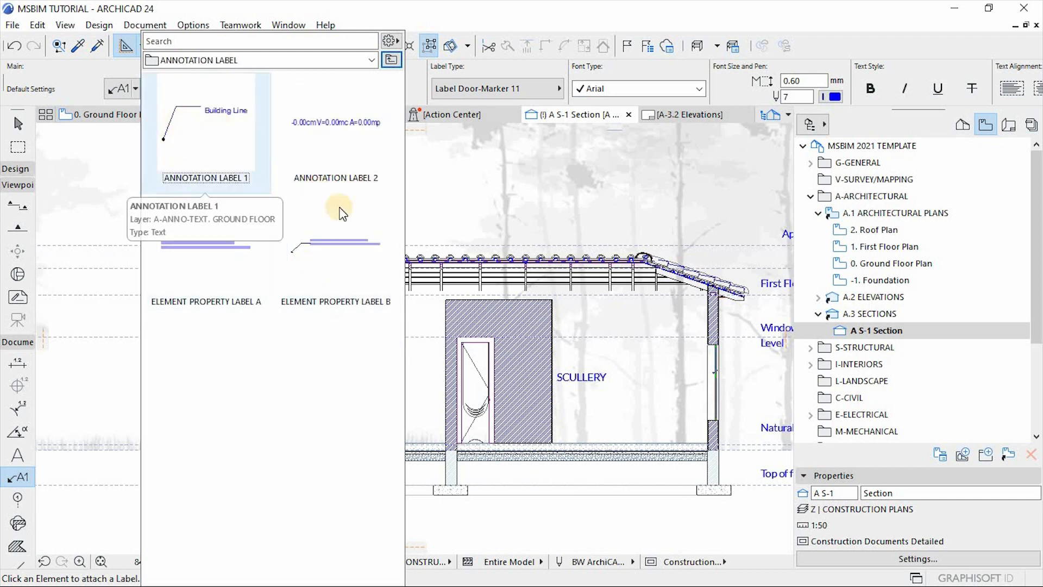
{"action": "left_click", "coordinate": [330, 302]}
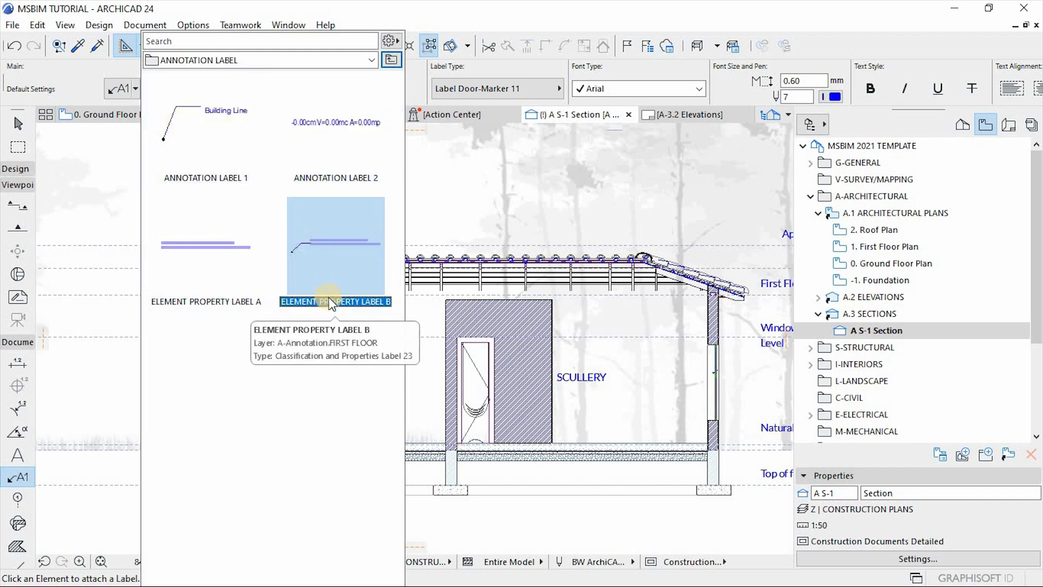
{"action": "double_click", "coordinate": [323, 249]}
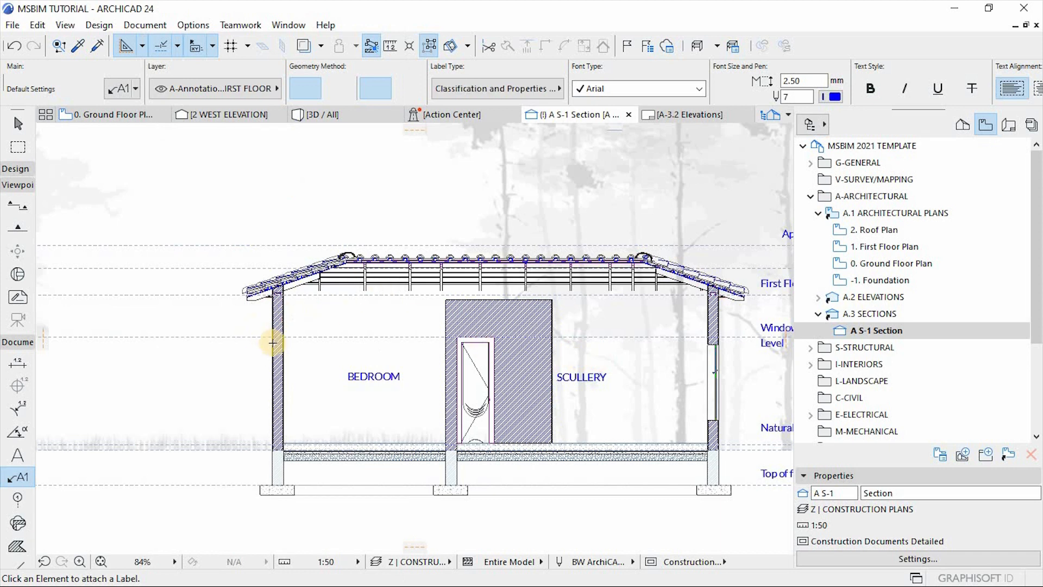
Step: Attach property labels to the exterior wall at the bedroom side and to the footing beneath it
{"action": "left_click", "coordinate": [275, 367]}
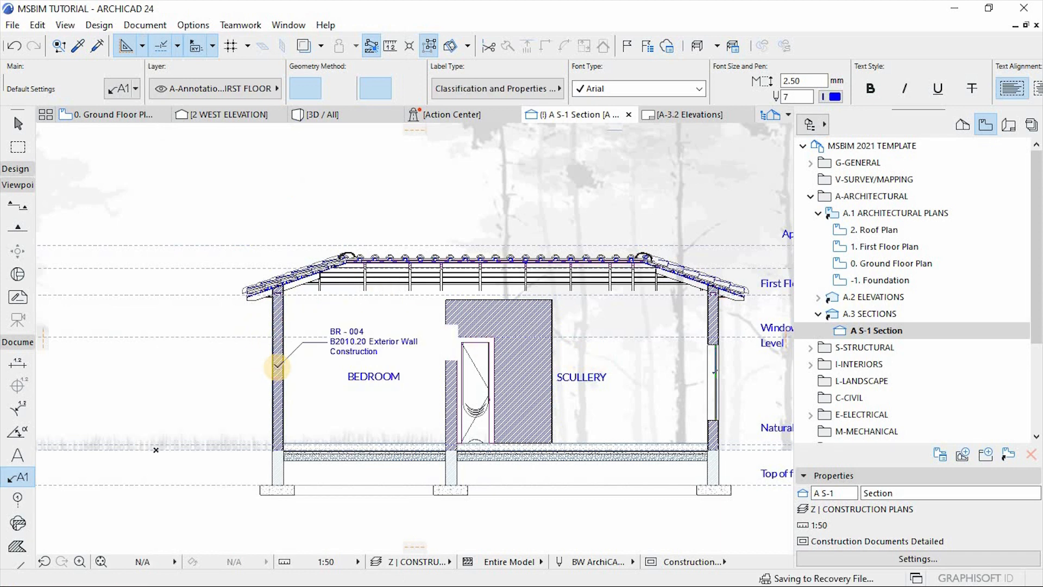
{"action": "scroll", "coordinate": [356, 377], "scroll_direction": "up", "scroll_amount": 3}
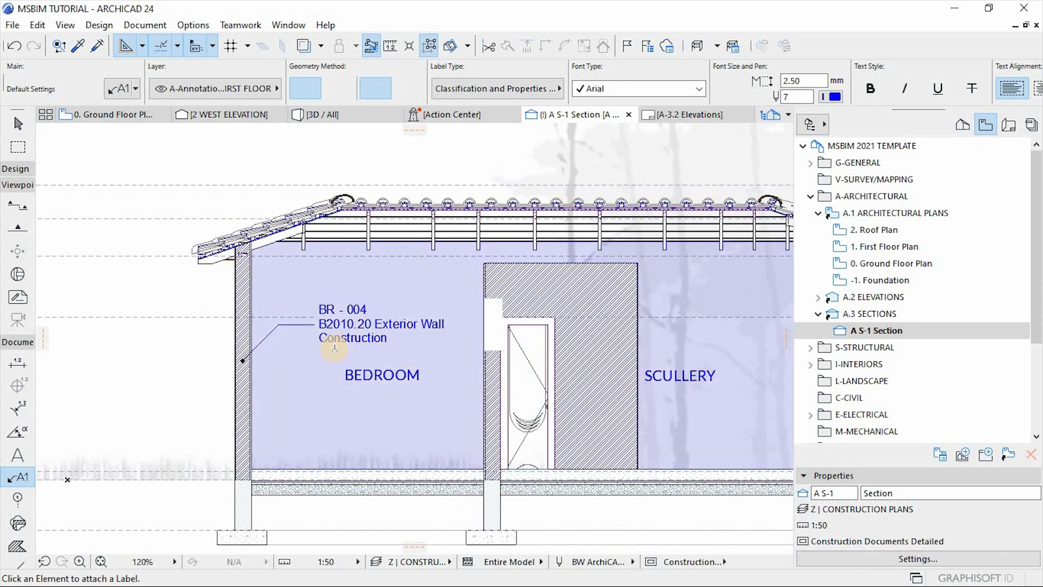
{"action": "scroll", "coordinate": [306, 329], "scroll_direction": "down", "scroll_amount": 2}
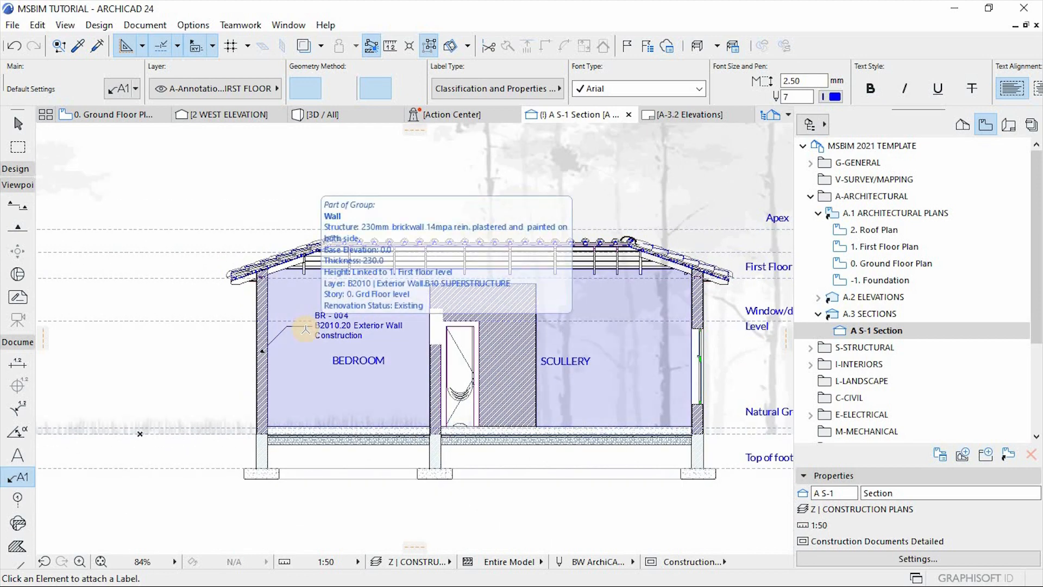
{"action": "scroll", "coordinate": [299, 431], "scroll_direction": "down", "scroll_amount": 3}
{"action": "scroll", "coordinate": [310, 361], "scroll_direction": "up", "scroll_amount": 6}
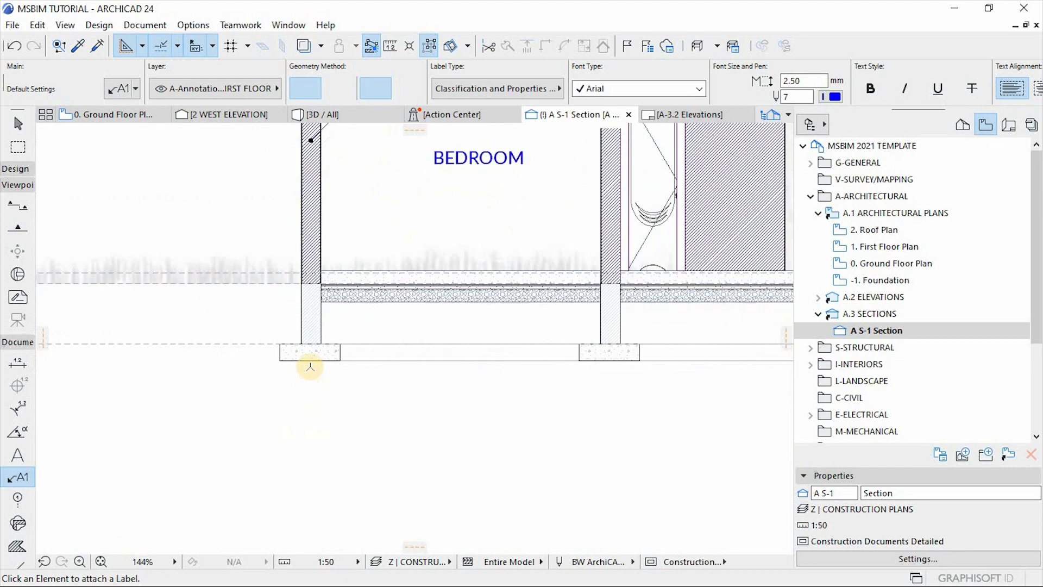
{"action": "left_click", "coordinate": [314, 356]}
Step: Attach property labels to the backfill layer below the scullery floor and to the roof tile beside the ridge on the scullery side
{"action": "scroll", "coordinate": [261, 359], "scroll_direction": "down", "scroll_amount": 5}
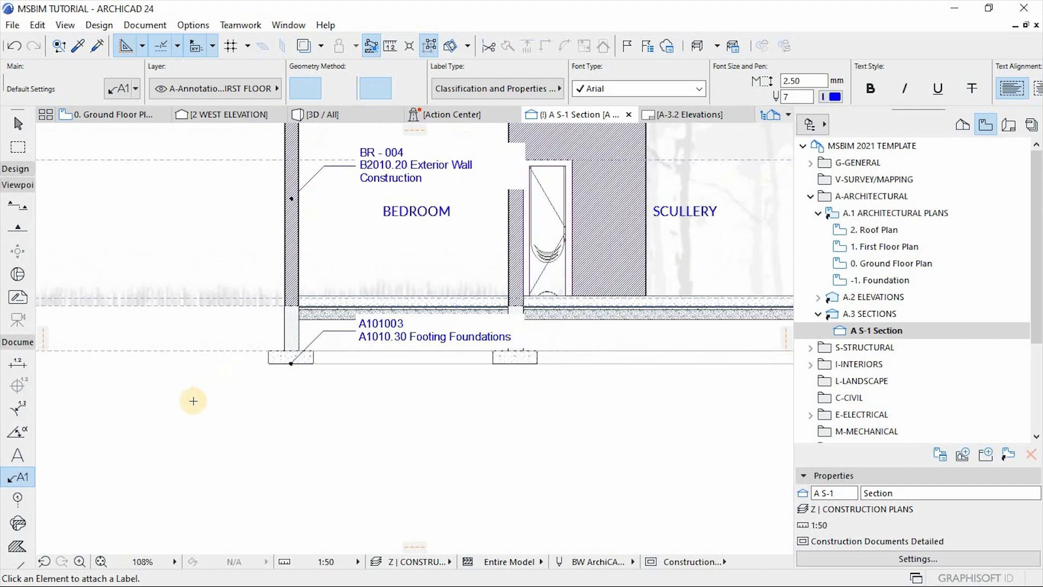
{"action": "scroll", "coordinate": [438, 319], "scroll_direction": "up", "scroll_amount": 6}
{"action": "left_click", "coordinate": [445, 305]}
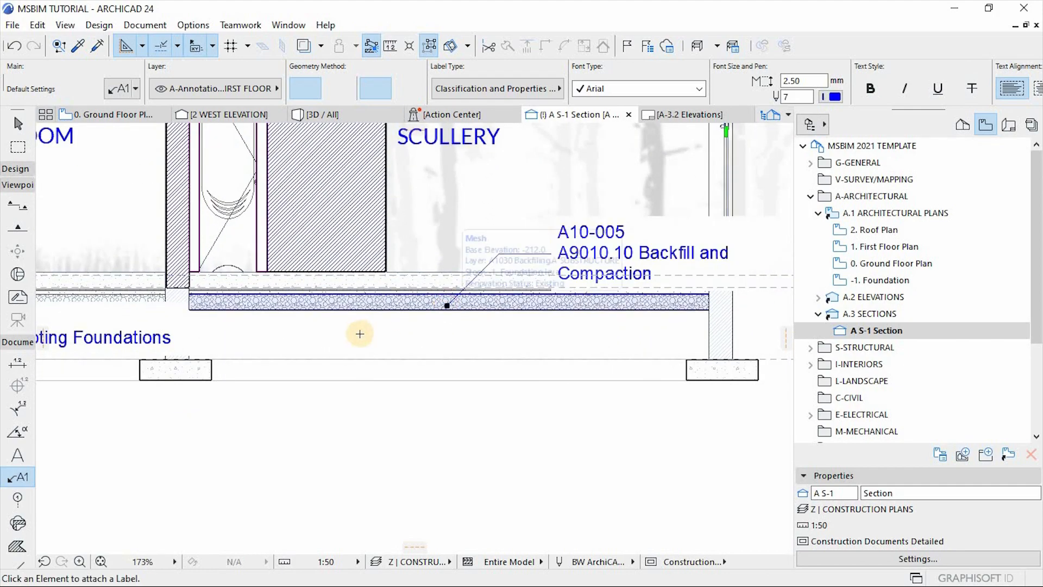
{"action": "scroll", "coordinate": [505, 377], "scroll_direction": "down", "scroll_amount": 3}
{"action": "scroll", "coordinate": [478, 372], "scroll_direction": "down", "scroll_amount": 2}
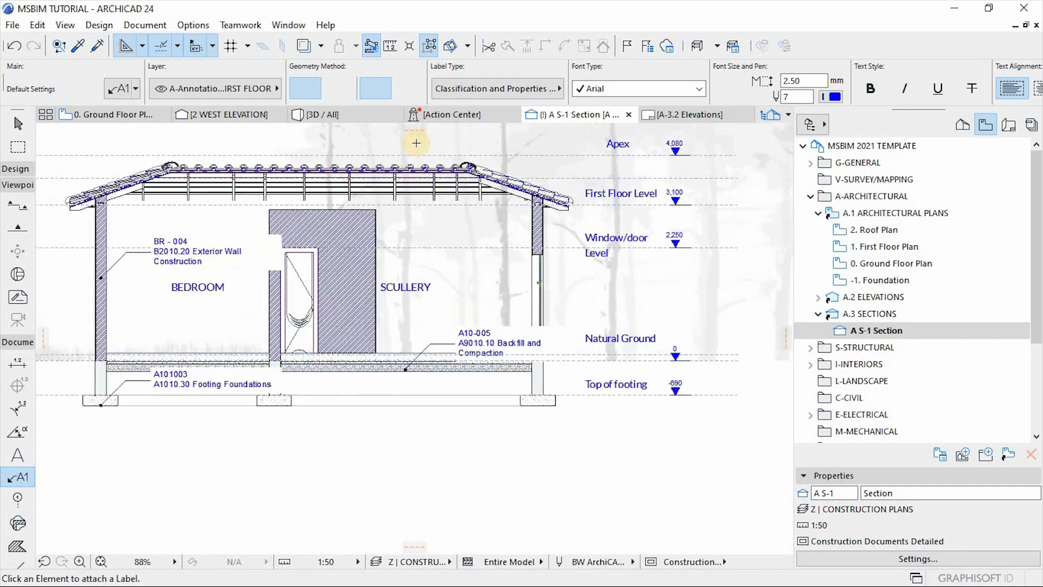
{"action": "scroll", "coordinate": [487, 160], "scroll_direction": "up", "scroll_amount": 7}
{"action": "left_click", "coordinate": [501, 191]}
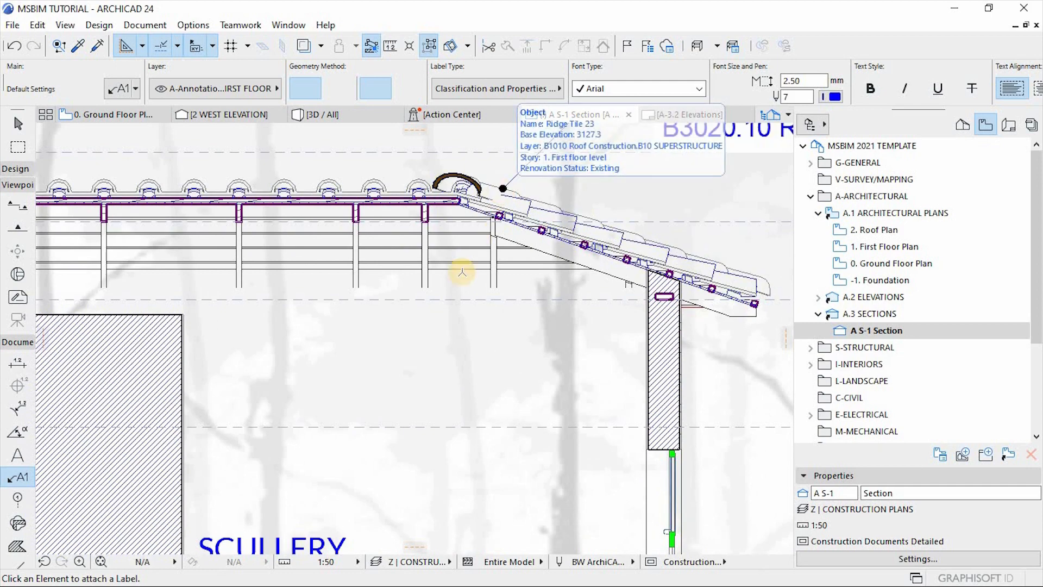
Step: Attach a property label to the interior door between the bedroom and the scullery
{"action": "scroll", "coordinate": [553, 236], "scroll_direction": "down", "scroll_amount": 4}
{"action": "scroll", "coordinate": [613, 175], "scroll_direction": "down", "scroll_amount": 3}
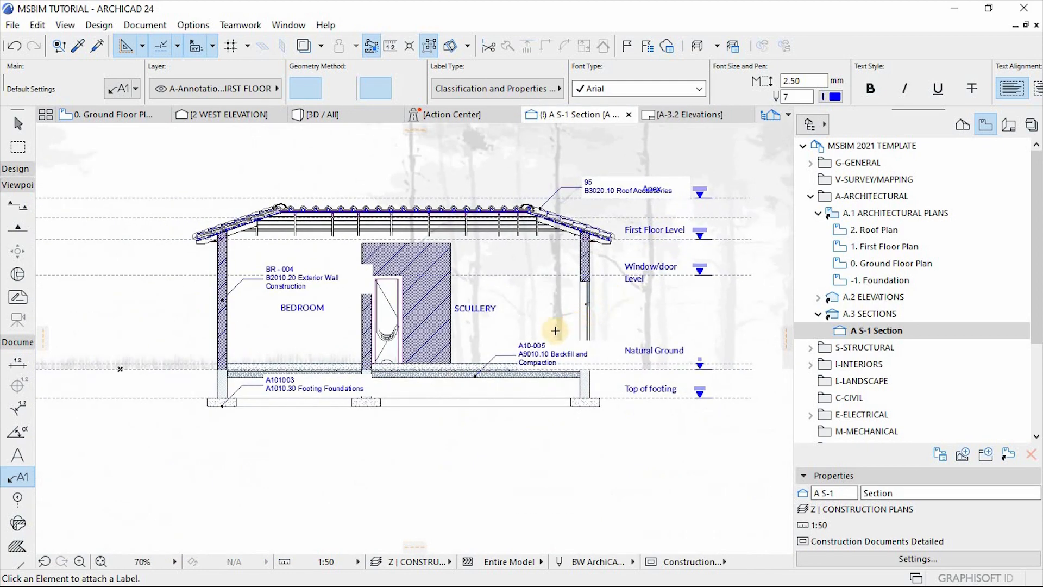
{"action": "scroll", "coordinate": [387, 345], "scroll_direction": "up", "scroll_amount": 2}
{"action": "left_click", "coordinate": [391, 293]}
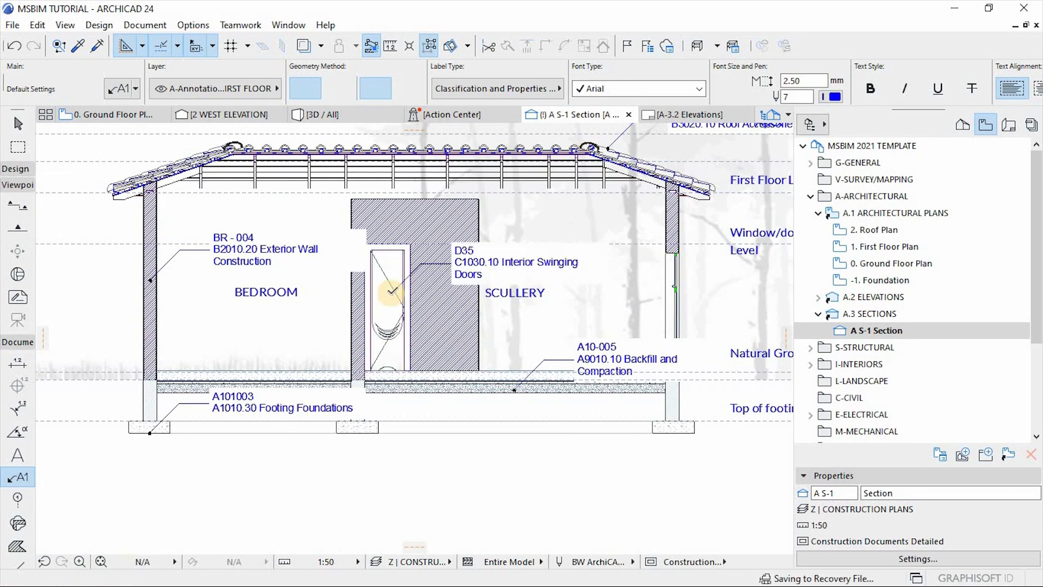
{"action": "scroll", "coordinate": [561, 244], "scroll_direction": "down", "scroll_amount": 2}
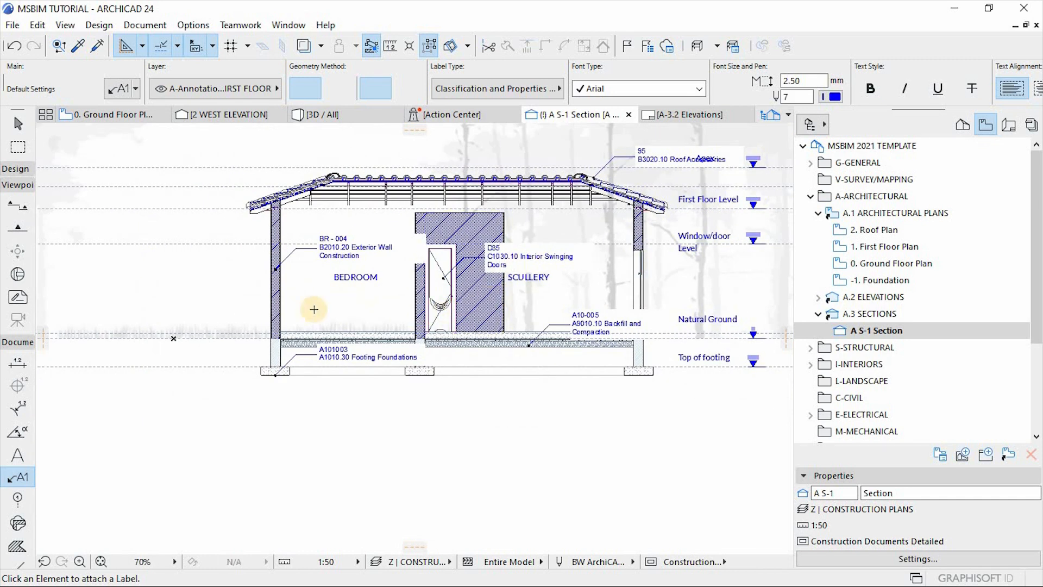
{"action": "scroll", "coordinate": [261, 323], "scroll_direction": "up", "scroll_amount": 1}
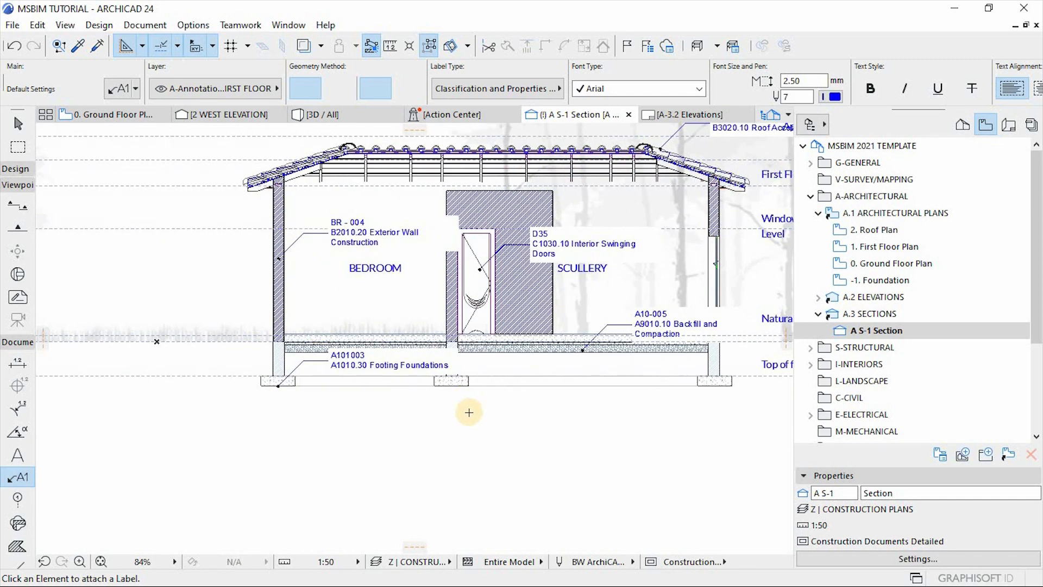
{"action": "scroll", "coordinate": [469, 412], "scroll_direction": "down", "scroll_amount": 2}
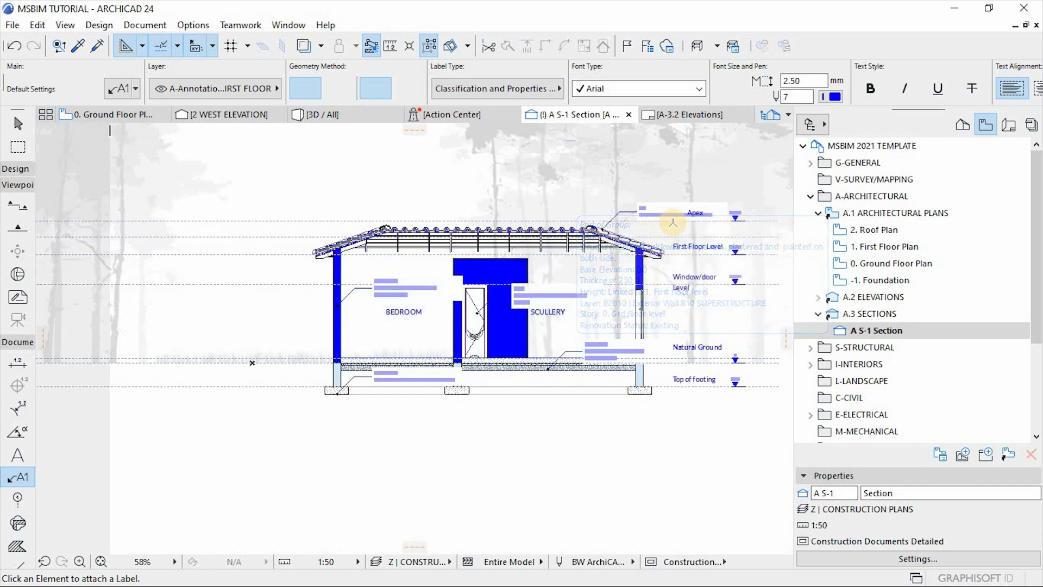
{"action": "scroll", "coordinate": [673, 223], "scroll_direction": "up", "scroll_amount": 2}
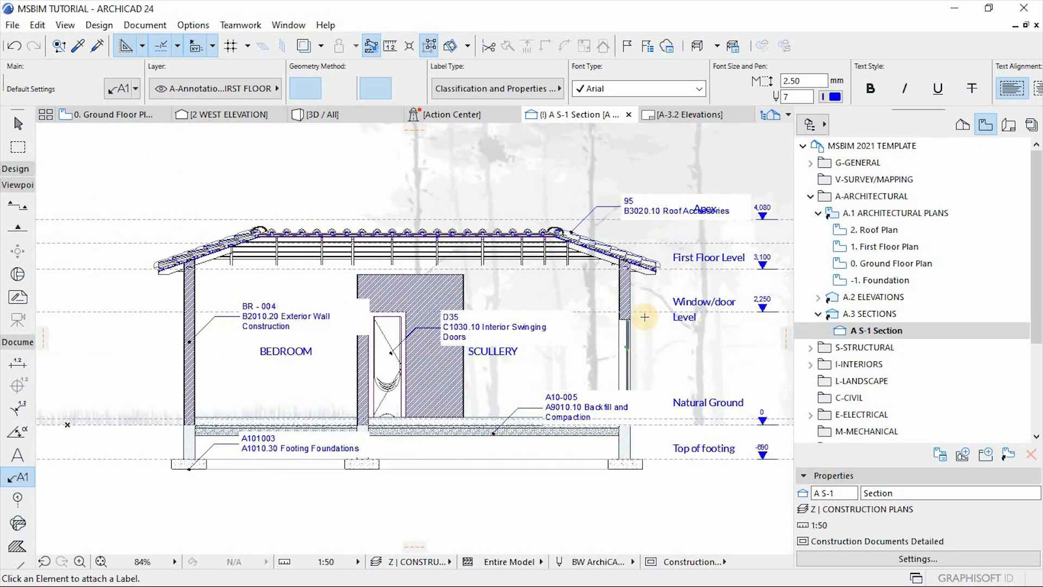
{"action": "scroll", "coordinate": [462, 386], "scroll_direction": "down", "scroll_amount": 2}
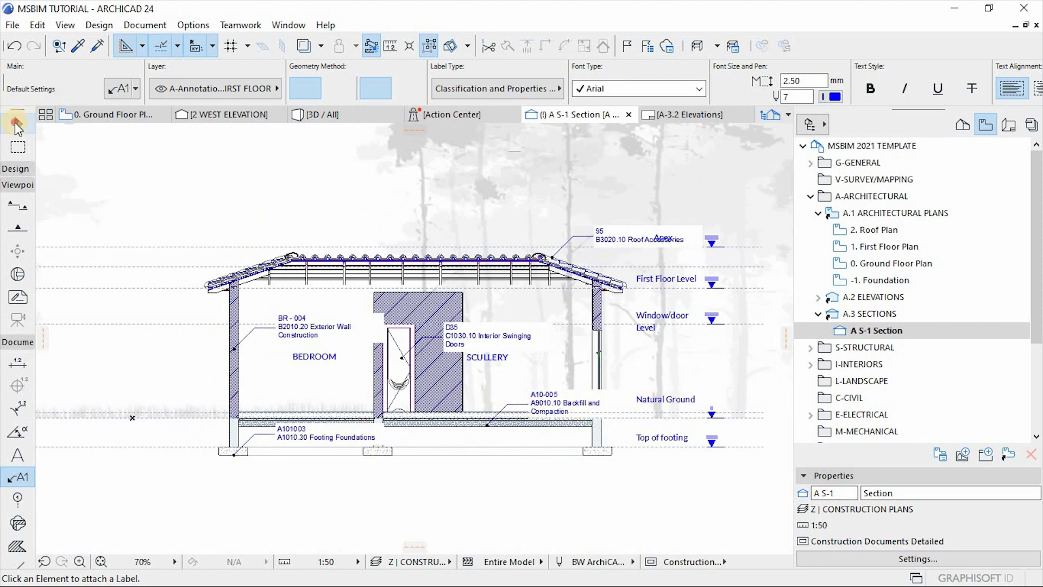
Step: Move the text of the Footing Foundations label to just below the footings, keeping its leader attached to the footing
{"action": "left_click", "coordinate": [17, 125]}
{"action": "scroll", "coordinate": [530, 412], "scroll_direction": "up", "scroll_amount": 2}
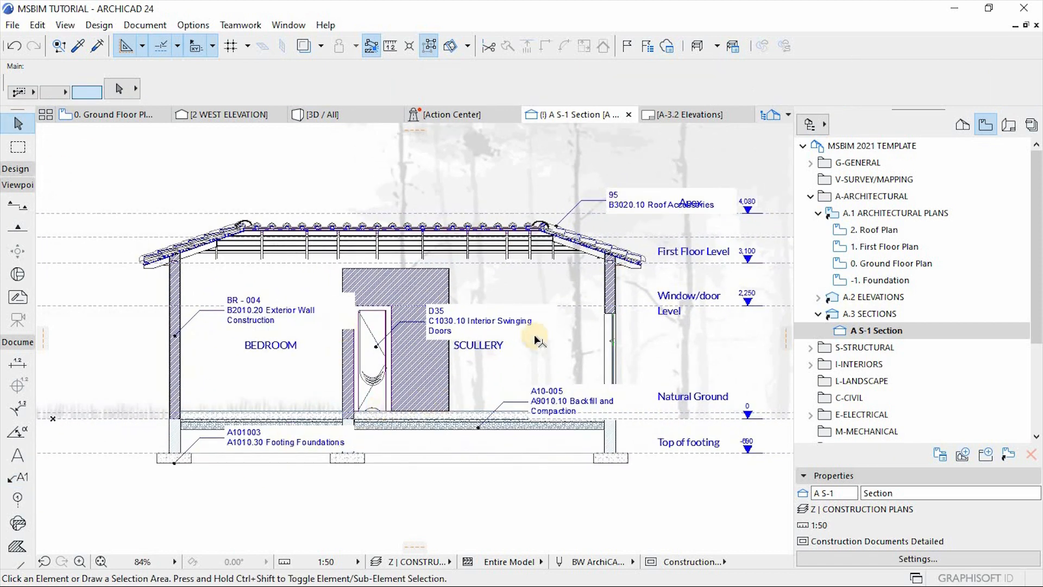
{"action": "scroll", "coordinate": [536, 337], "scroll_direction": "down", "scroll_amount": 2}
{"action": "scroll", "coordinate": [296, 417], "scroll_direction": "up", "scroll_amount": 1}
{"action": "left_click", "coordinate": [325, 403]}
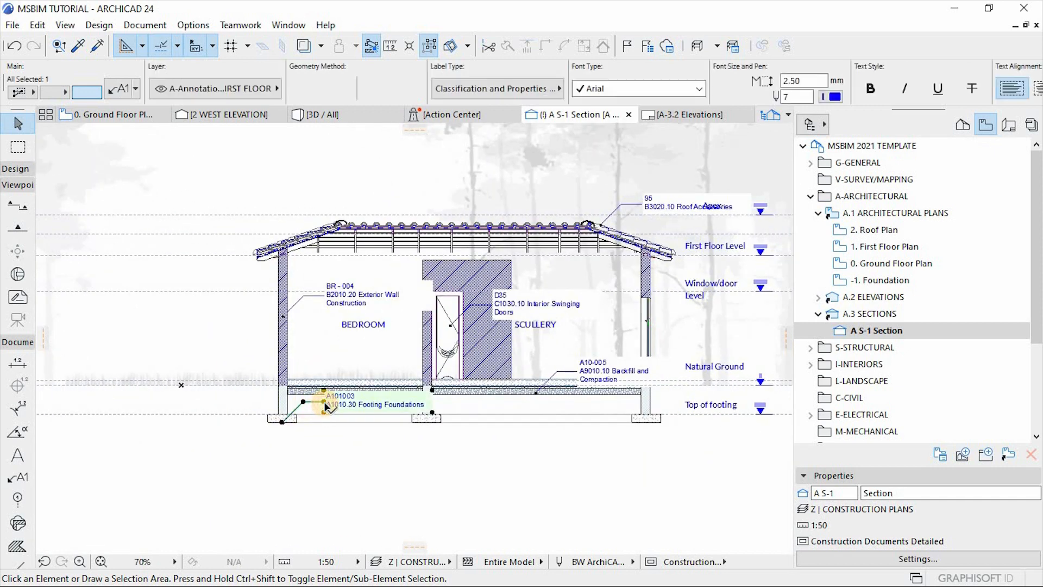
{"action": "left_click_drag", "start_coordinate": [325, 403], "coordinate": [345, 403]}
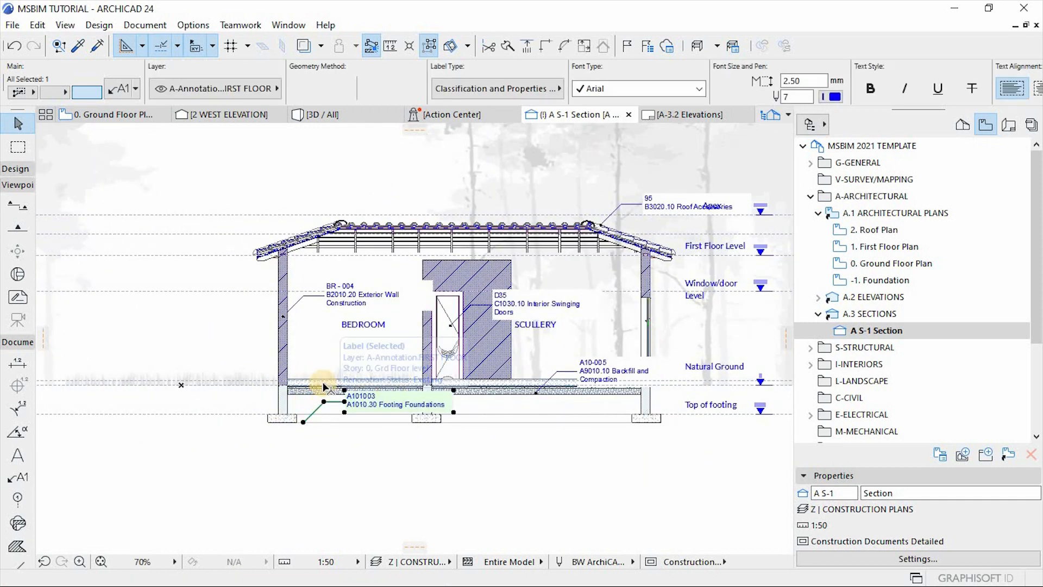
{"action": "key", "text": "ctrl+z"}
{"action": "scroll", "coordinate": [263, 444], "scroll_direction": "up", "scroll_amount": 8}
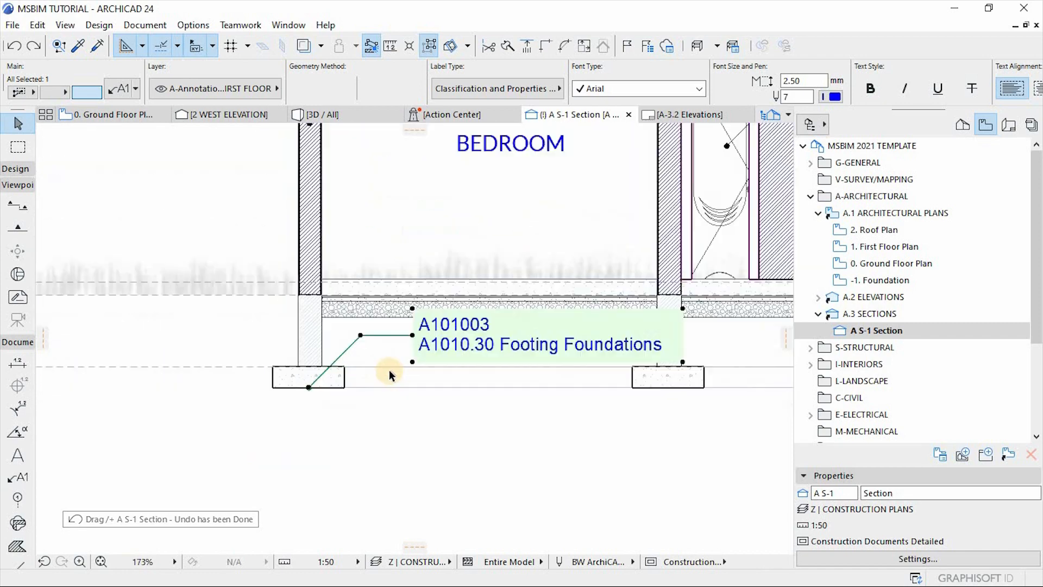
{"action": "left_click", "coordinate": [413, 336]}
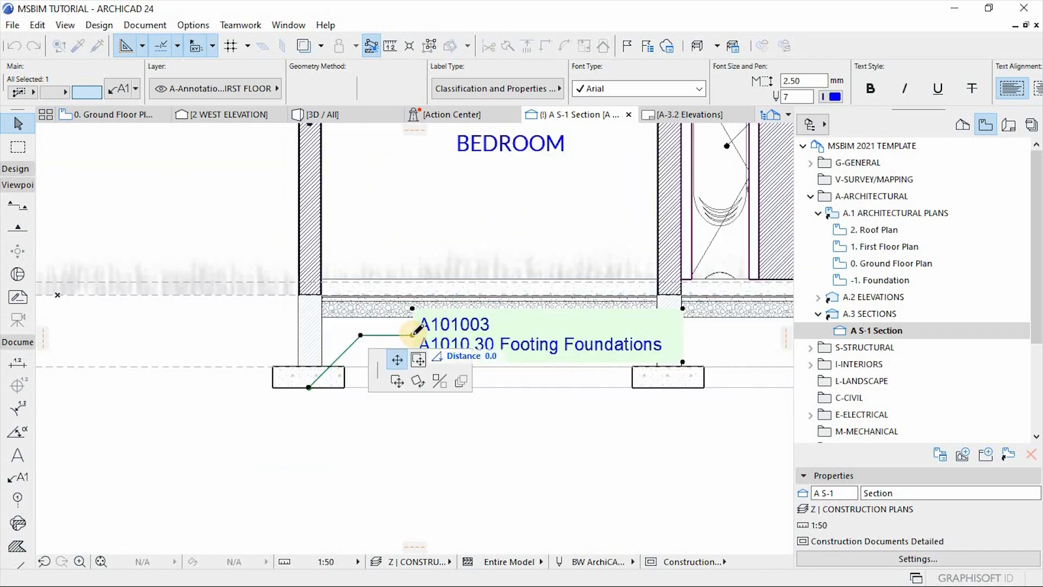
{"action": "left_click", "coordinate": [405, 423]}
Step: Move the text of the Backfill and Compaction label straight down about 1650 mm, below the footings
{"action": "scroll", "coordinate": [319, 337], "scroll_direction": "down", "scroll_amount": 8}
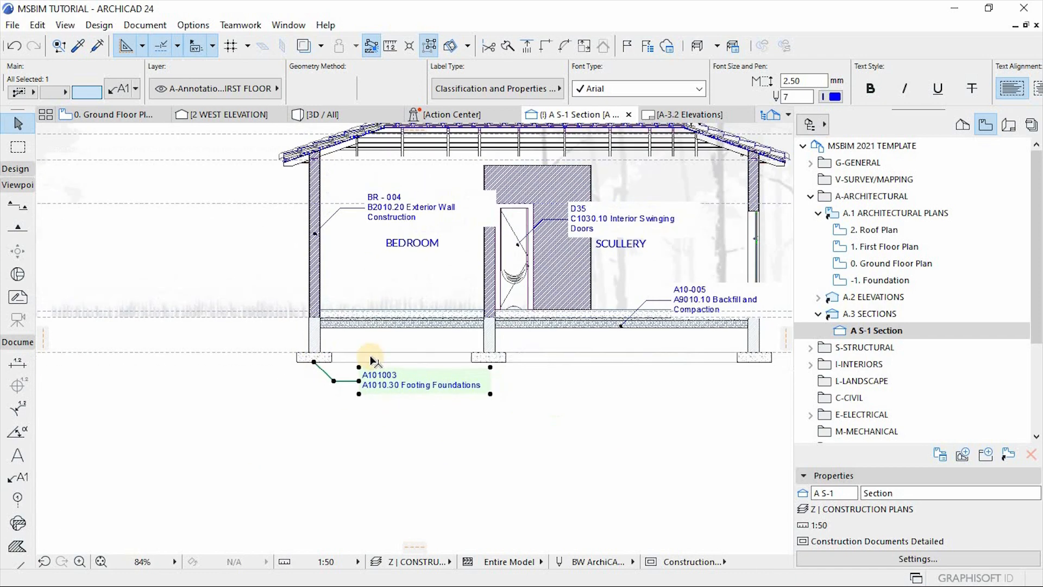
{"action": "scroll", "coordinate": [631, 337], "scroll_direction": "up", "scroll_amount": 2}
{"action": "left_click", "coordinate": [499, 308]}
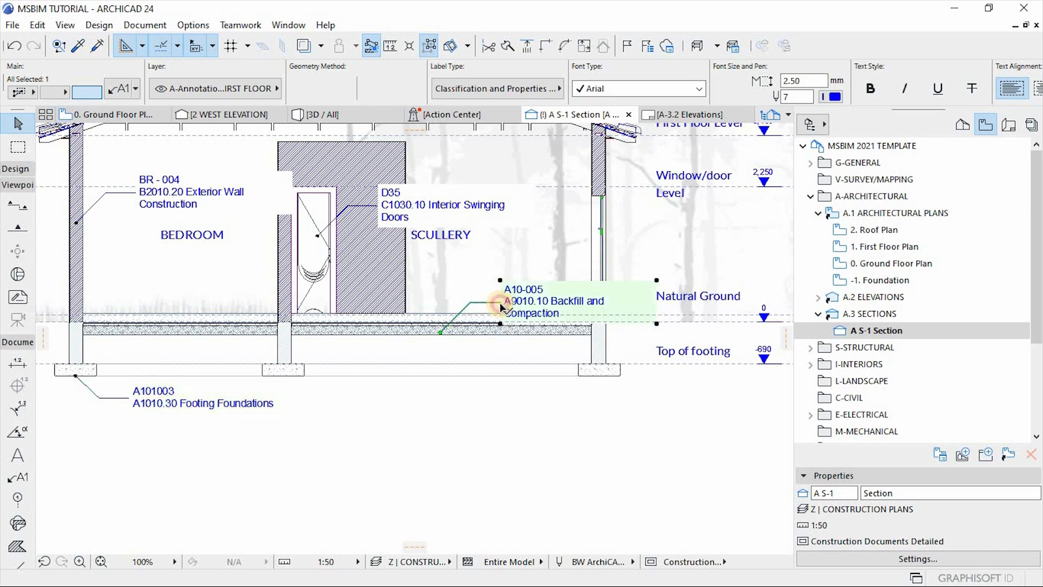
{"action": "left_click", "coordinate": [500, 305]}
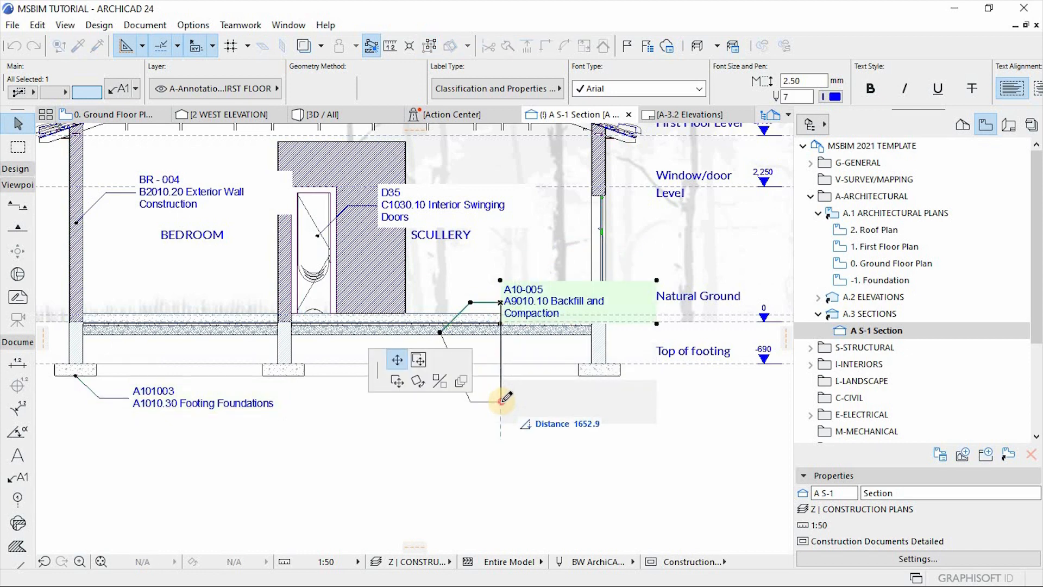
{"action": "left_click", "coordinate": [503, 400]}
Step: Move the text of the Interior Swinging Doors label about 1260 mm down to beneath the SCULLERY room name and deselect it
{"action": "scroll", "coordinate": [491, 351], "scroll_direction": "down", "scroll_amount": 3}
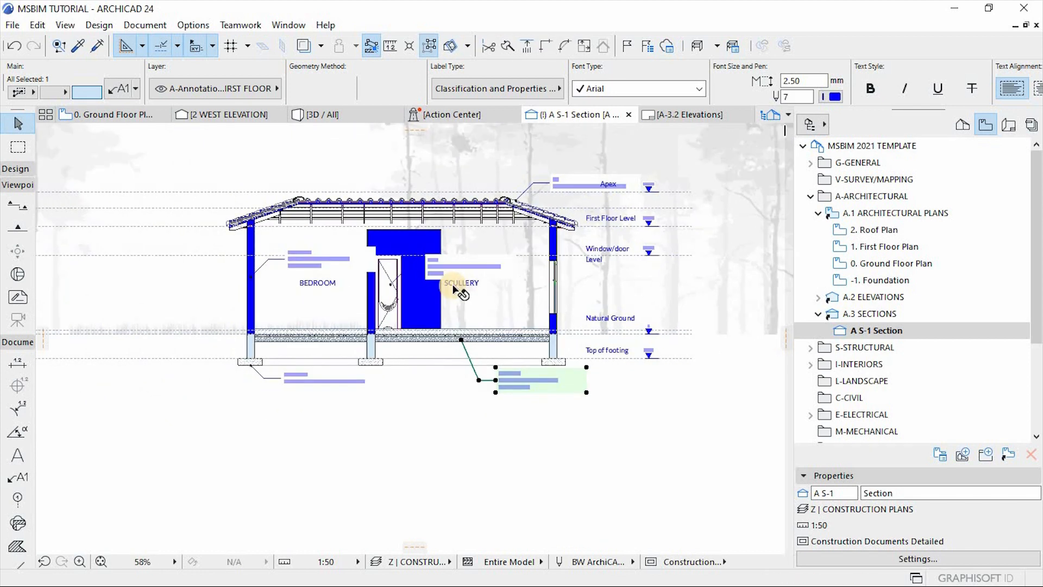
{"action": "left_click", "coordinate": [419, 268]}
{"action": "left_click", "coordinate": [430, 266]}
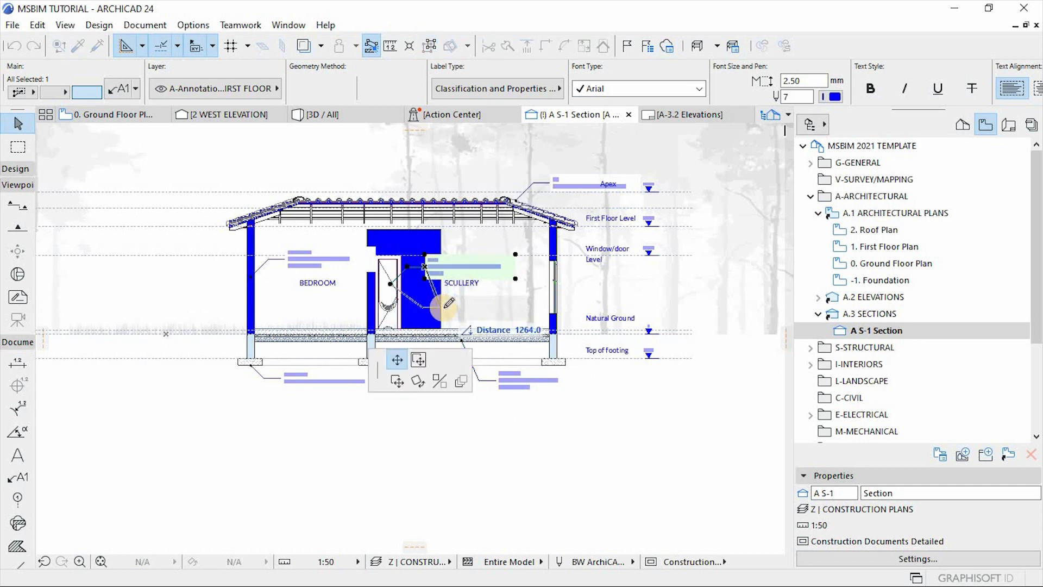
{"action": "left_click", "coordinate": [446, 307]}
{"action": "left_click", "coordinate": [680, 438]}
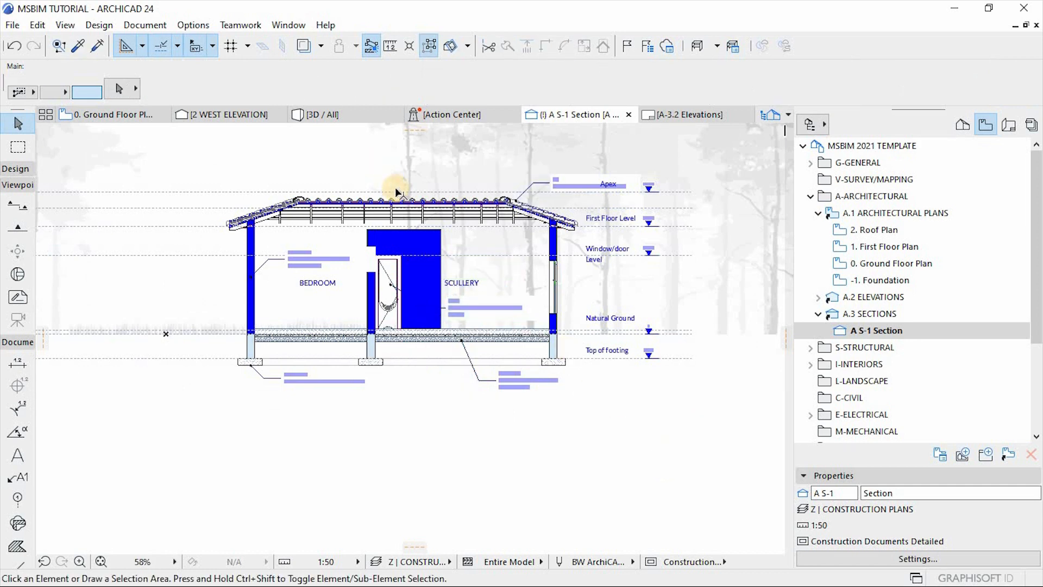
Step: Open the 1 Elevation view from the A.2 ELEVATIONS group
{"action": "scroll", "coordinate": [396, 187], "scroll_direction": "up", "scroll_amount": 1}
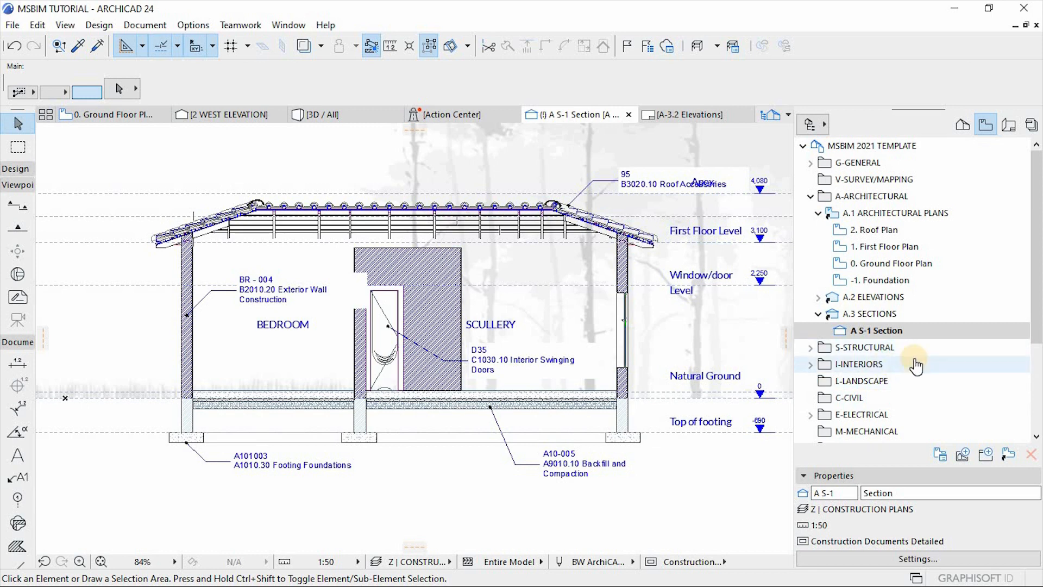
{"action": "left_click", "coordinate": [818, 297]}
{"action": "double_click", "coordinate": [876, 315]}
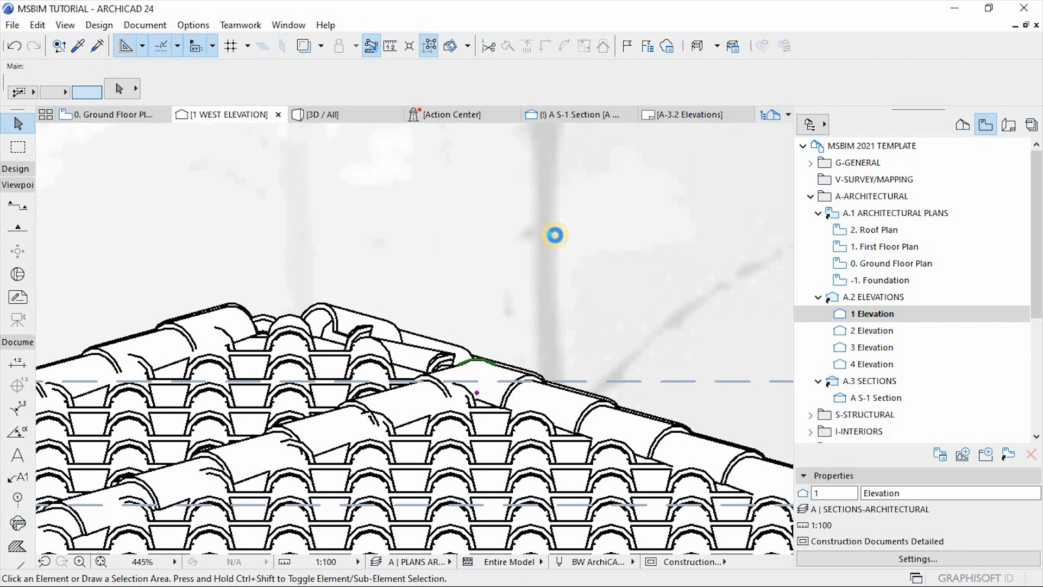
{"action": "scroll", "coordinate": [523, 246], "scroll_direction": "down", "scroll_amount": 5}
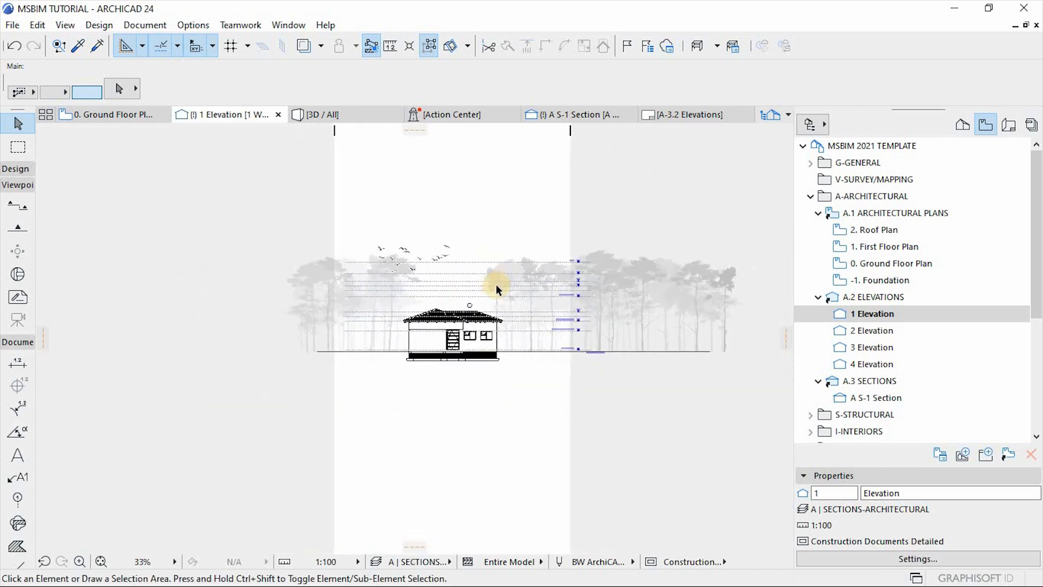
Step: Move the picture of flying birds to just above the house roof and deselect it
{"action": "left_click", "coordinate": [376, 239]}
{"action": "left_click_drag", "start_coordinate": [375, 234], "coordinate": [403, 293]}
{"action": "scroll", "coordinate": [336, 323], "scroll_direction": "up", "scroll_amount": 3}
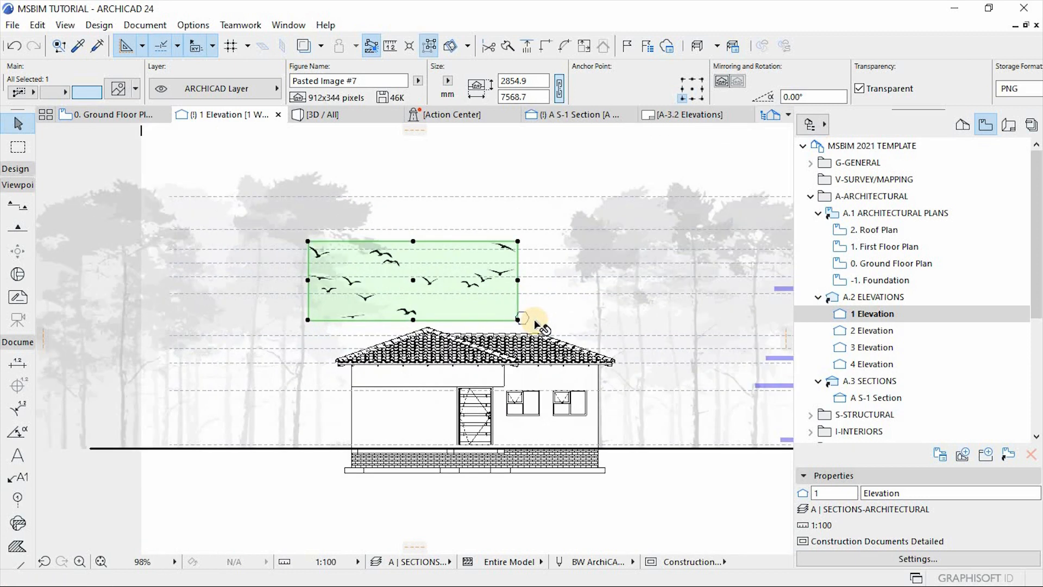
{"action": "scroll", "coordinate": [235, 279], "scroll_direction": "down", "scroll_amount": 2}
{"action": "scroll", "coordinate": [718, 386], "scroll_direction": "up", "scroll_amount": 2}
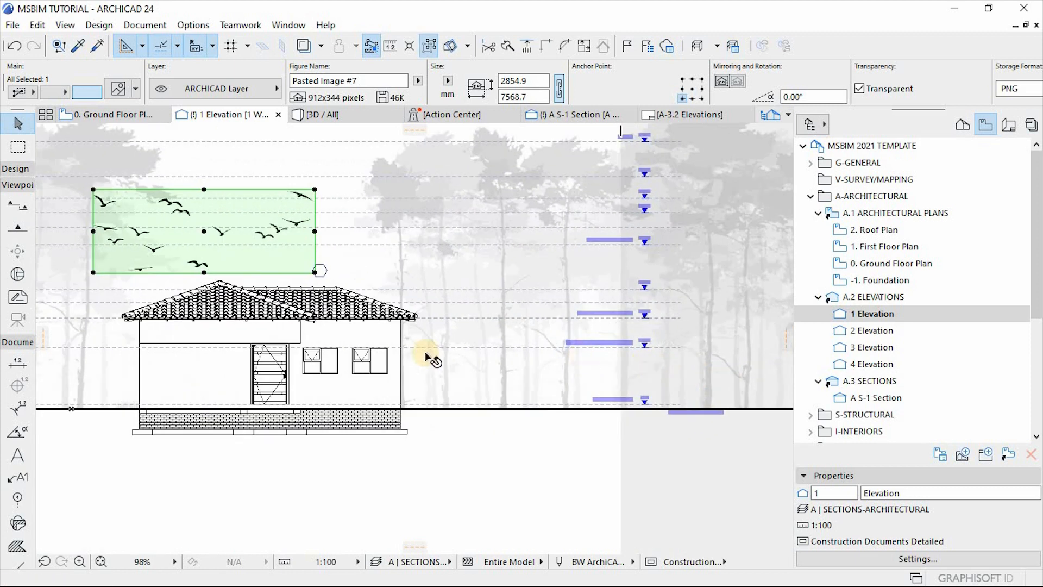
{"action": "scroll", "coordinate": [431, 354], "scroll_direction": "down", "scroll_amount": 2}
{"action": "left_click", "coordinate": [466, 338]}
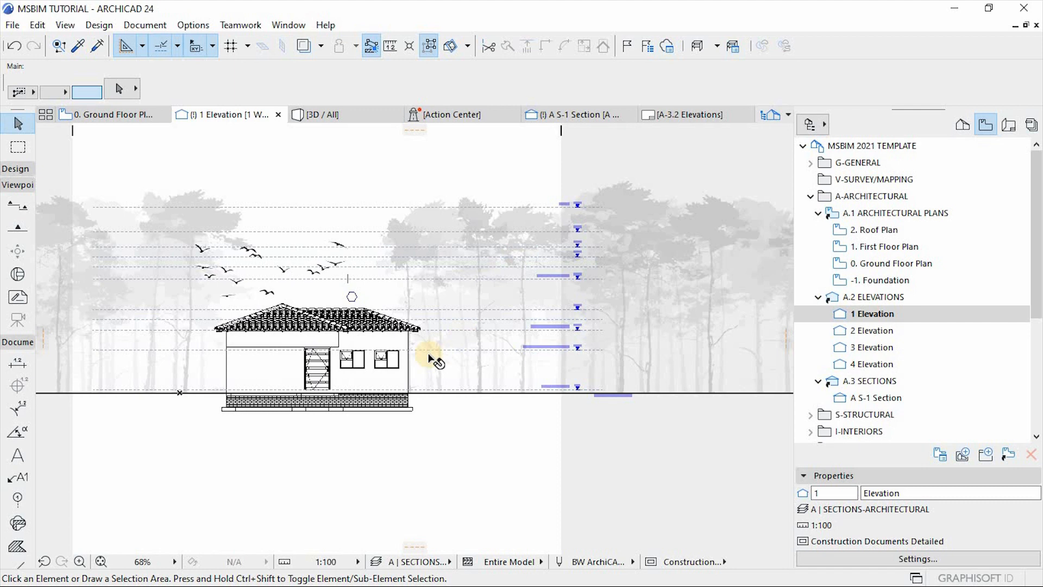
{"action": "scroll", "coordinate": [326, 326], "scroll_direction": "up", "scroll_amount": 2}
{"action": "scroll", "coordinate": [261, 335], "scroll_direction": "up", "scroll_amount": 2}
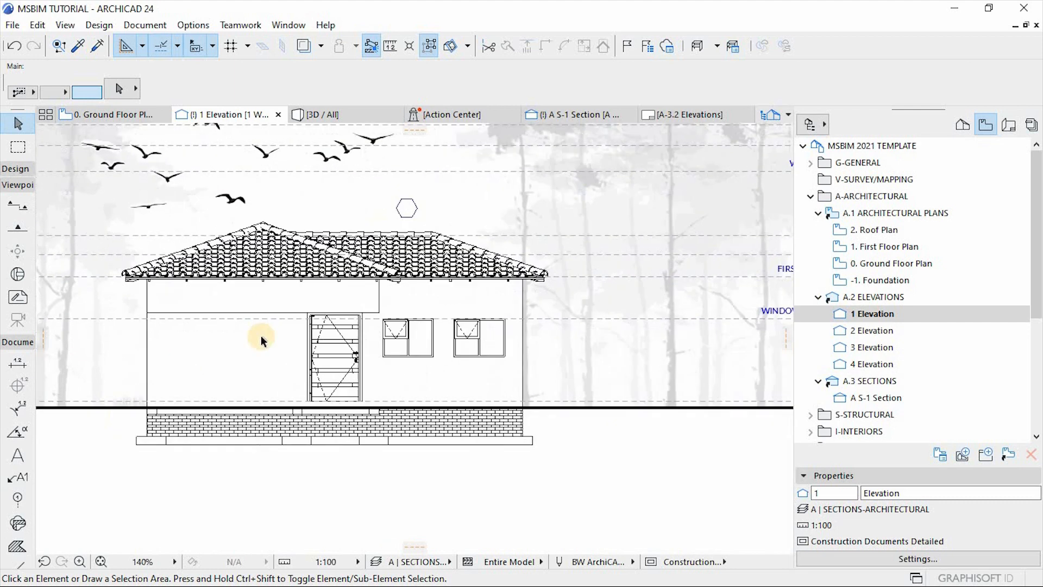
{"action": "left_click", "coordinate": [305, 385]}
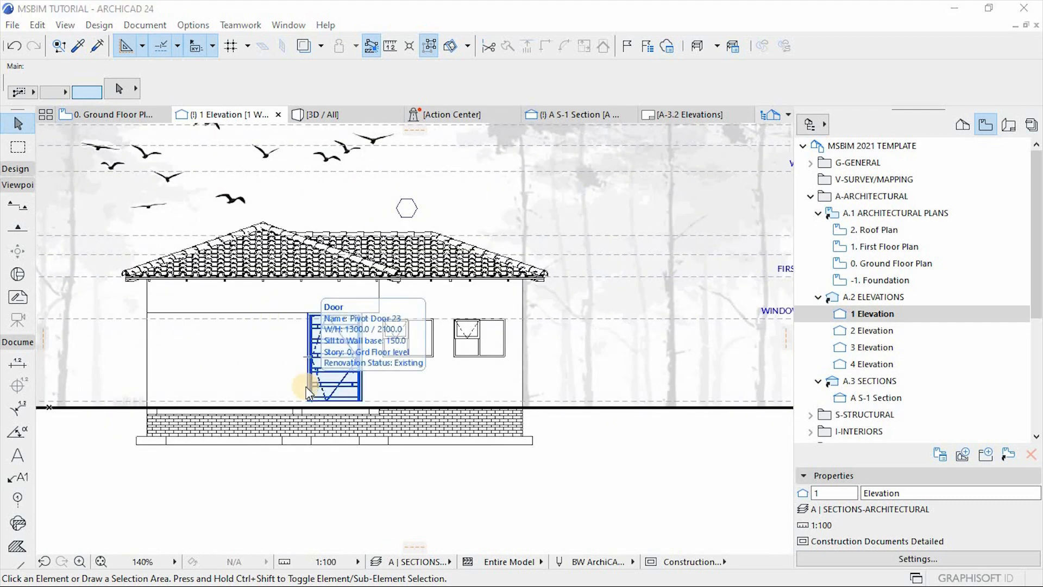
{"action": "key", "text": "ctrl+l"}
{"action": "left_click_drag", "start_coordinate": [755, 136], "coordinate": [739, 199]}
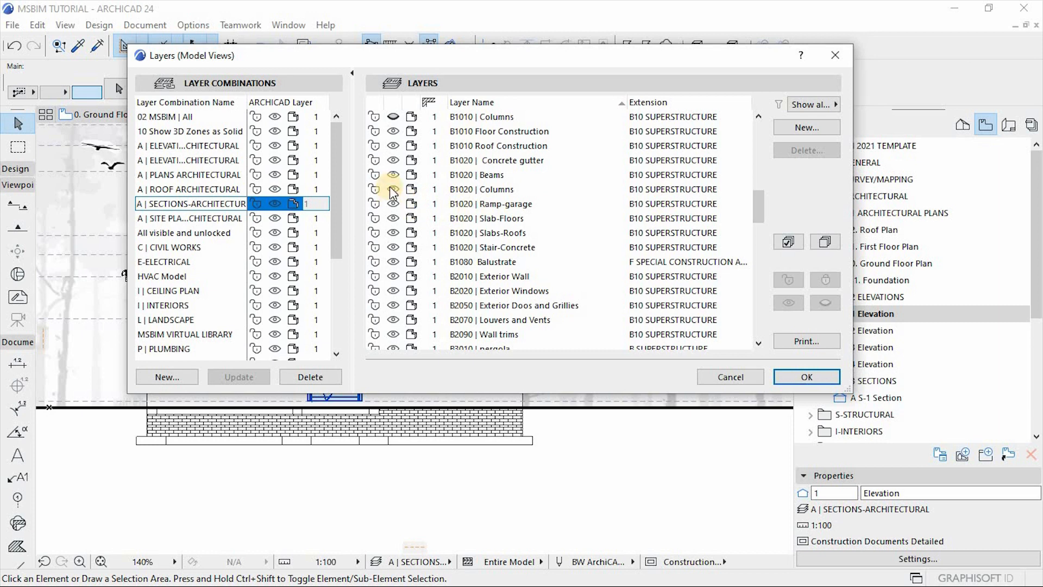
{"action": "left_click", "coordinate": [799, 378]}
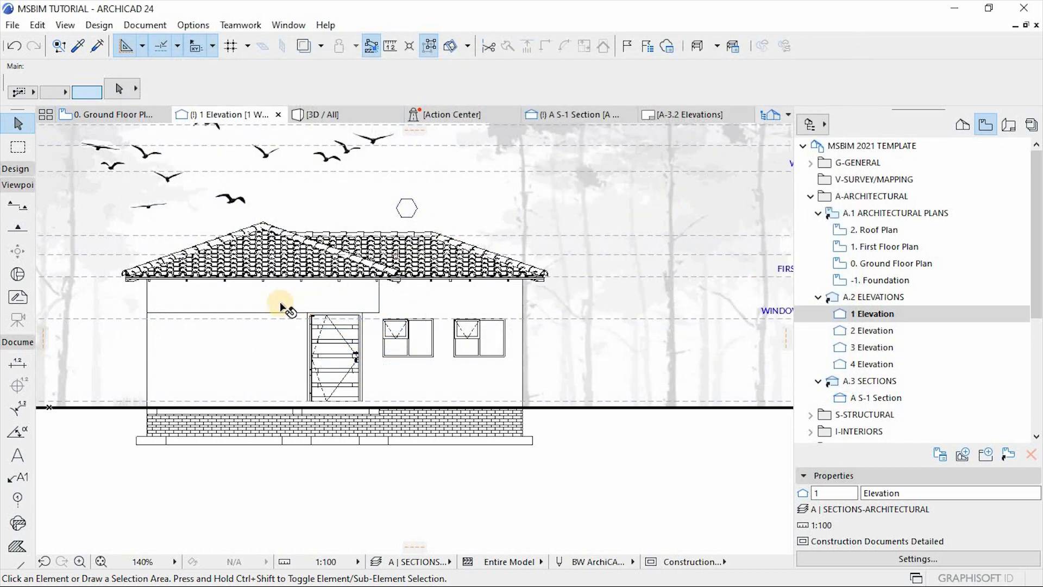
Step: Make the B1010 | Columns layer visible, update the A | SECTIONS-ARCHITECTURAL layer combination, and clear the wall selection
{"action": "left_click", "coordinate": [261, 303]}
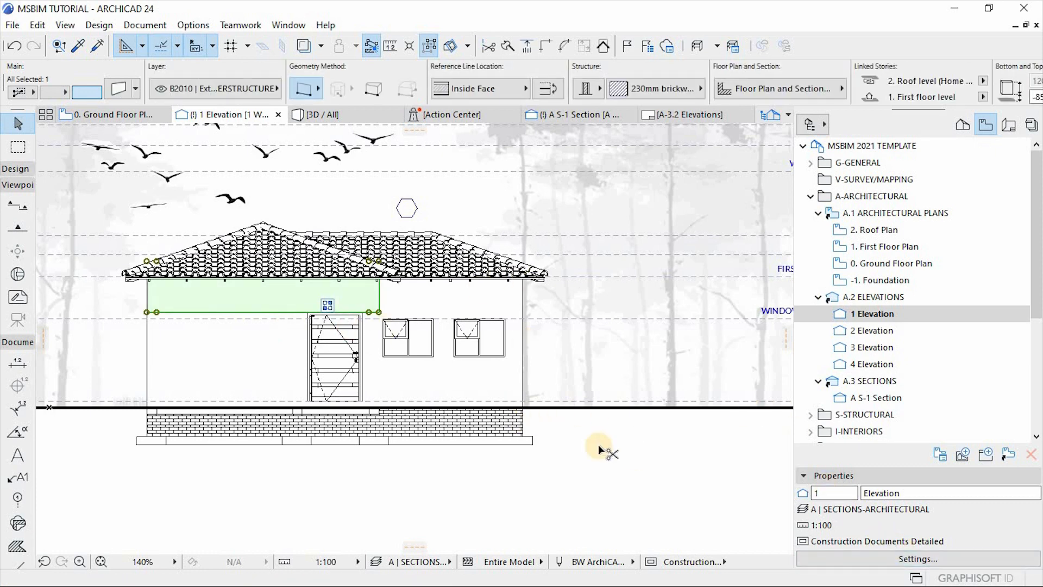
{"action": "key", "text": "ctrl+l"}
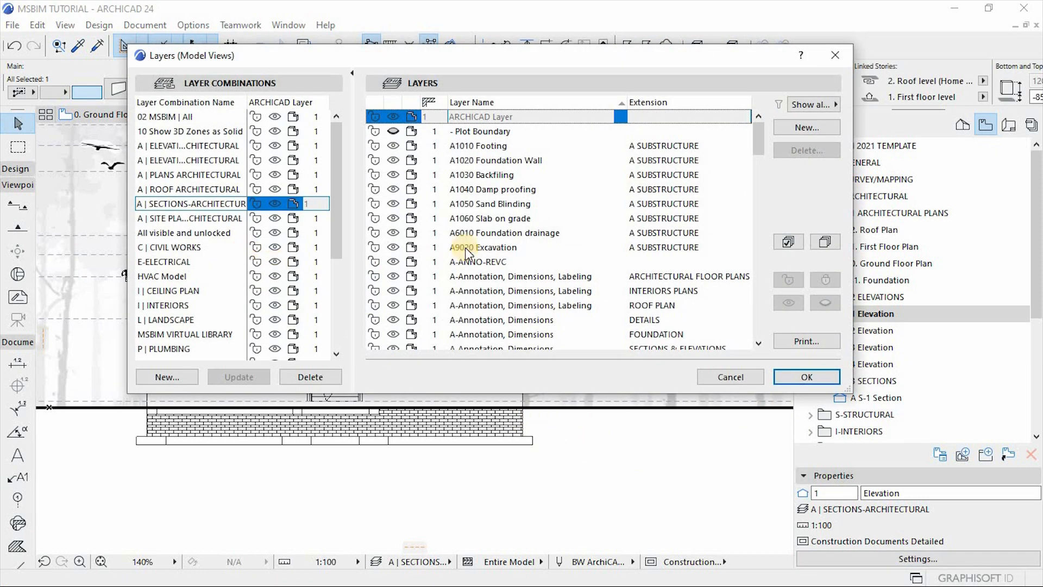
{"action": "left_click_drag", "start_coordinate": [758, 156], "coordinate": [762, 205]}
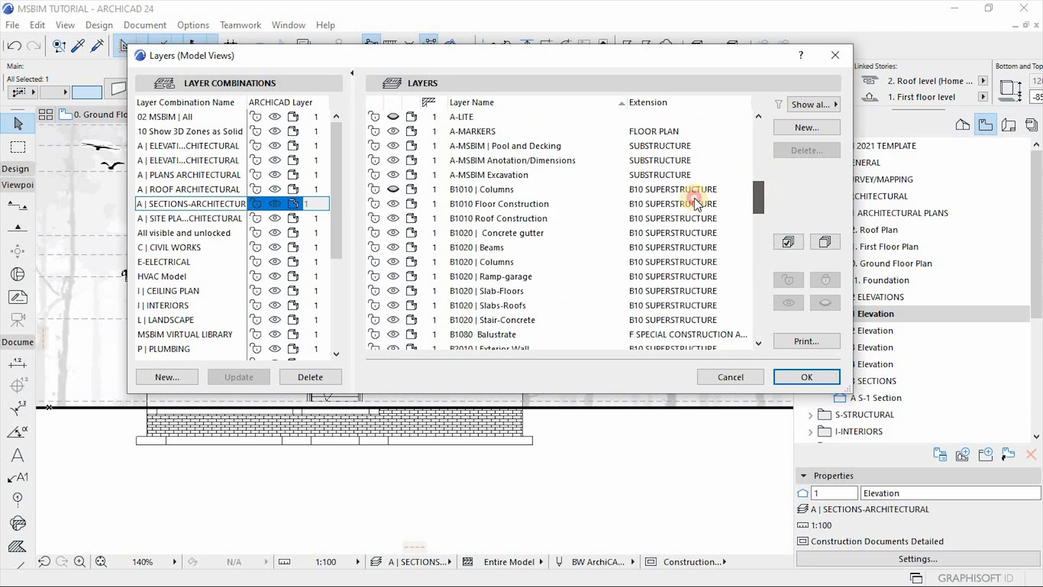
{"action": "left_click", "coordinate": [401, 189]}
{"action": "left_click", "coordinate": [240, 376]}
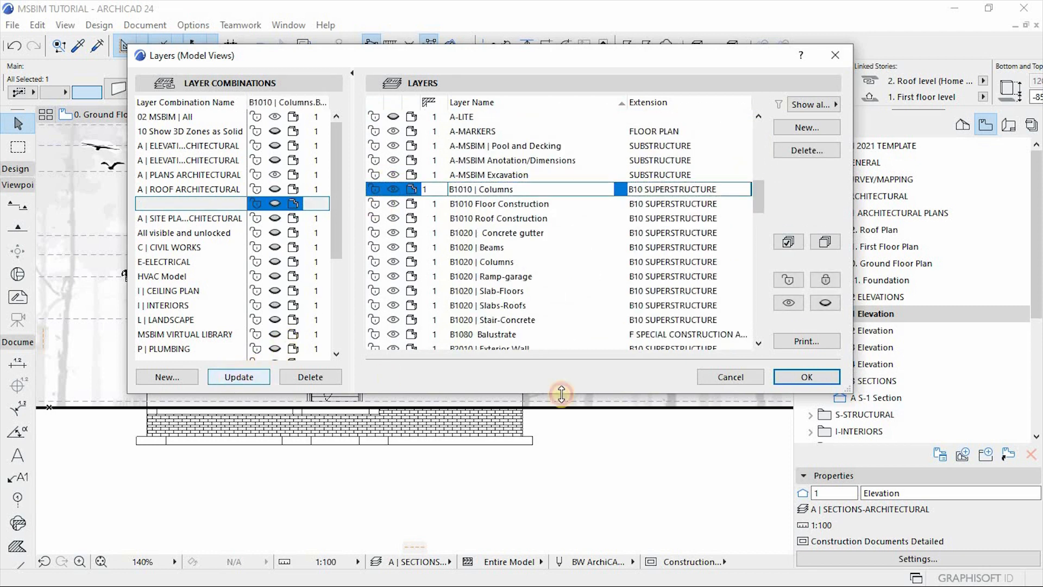
{"action": "left_click", "coordinate": [800, 377]}
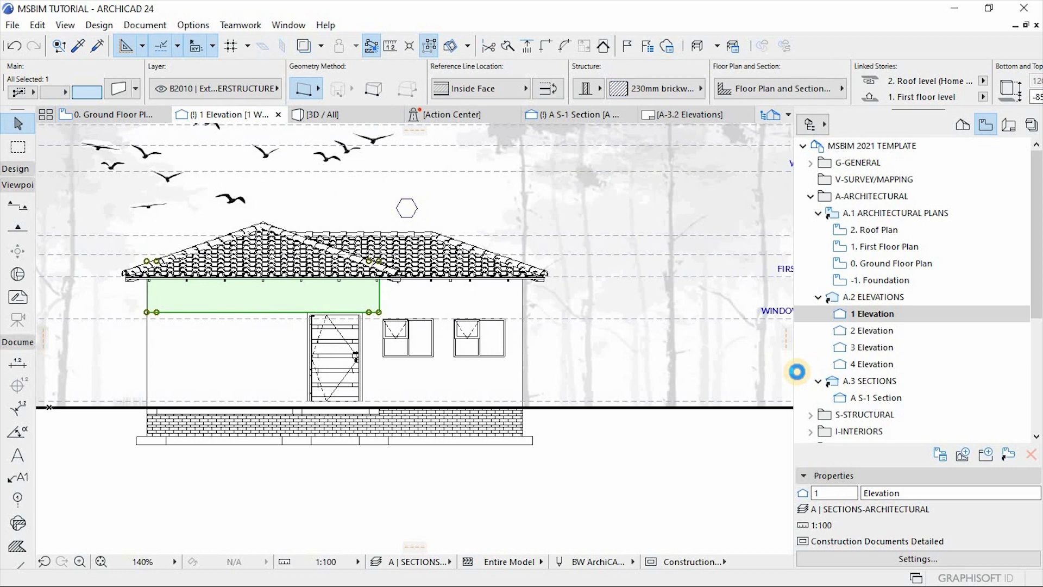
{"action": "key", "text": "Escape"}
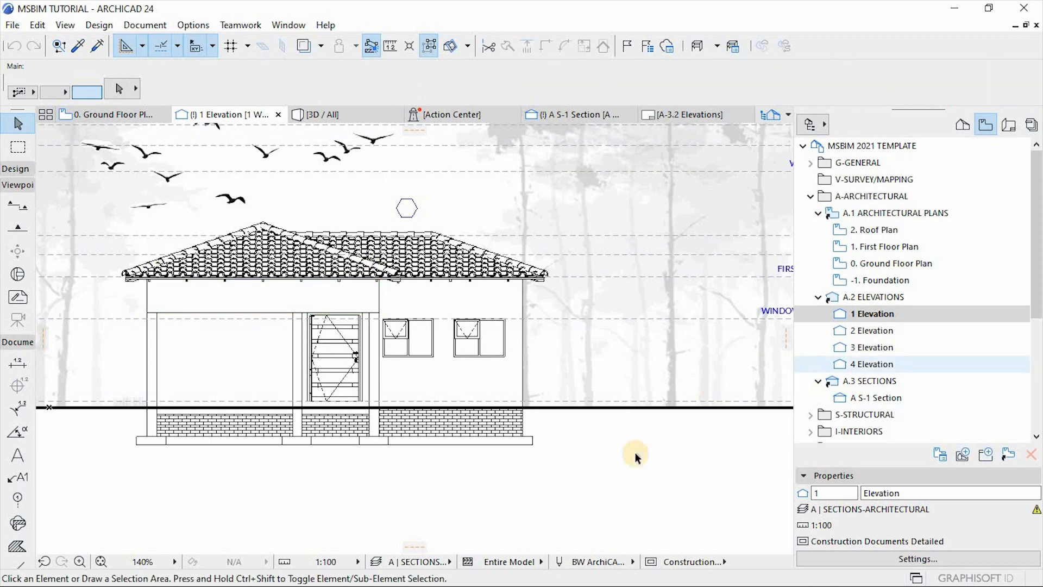
Step: Select all the level lines, level markers and level texts and move them horizontally towards the house
{"action": "scroll", "coordinate": [466, 459], "scroll_direction": "down", "scroll_amount": 2}
{"action": "scroll", "coordinate": [731, 430], "scroll_direction": "down", "scroll_amount": 1}
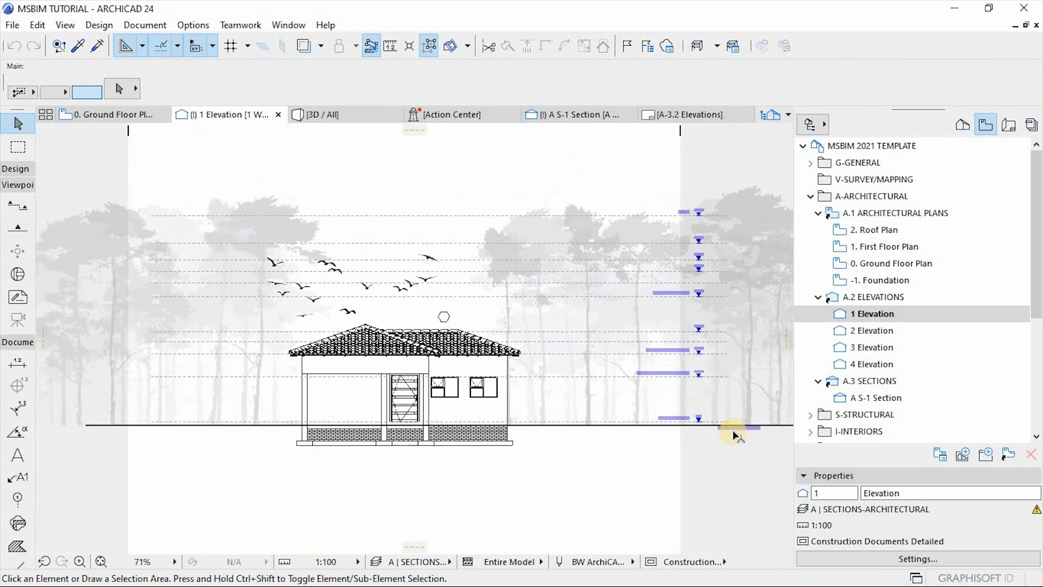
{"action": "scroll", "coordinate": [584, 402], "scroll_direction": "up", "scroll_amount": 4}
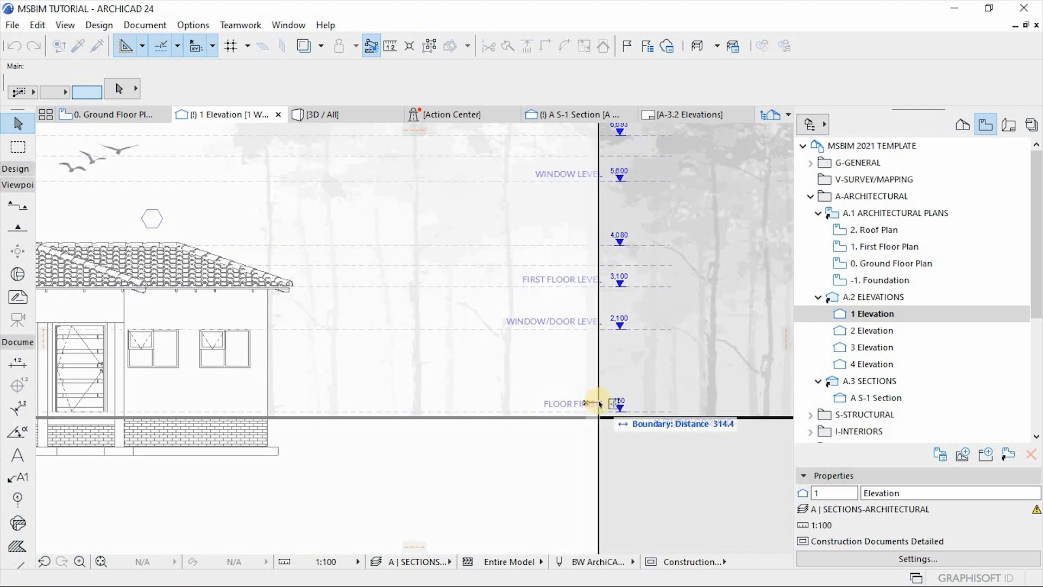
{"action": "left_click", "coordinate": [661, 328]}
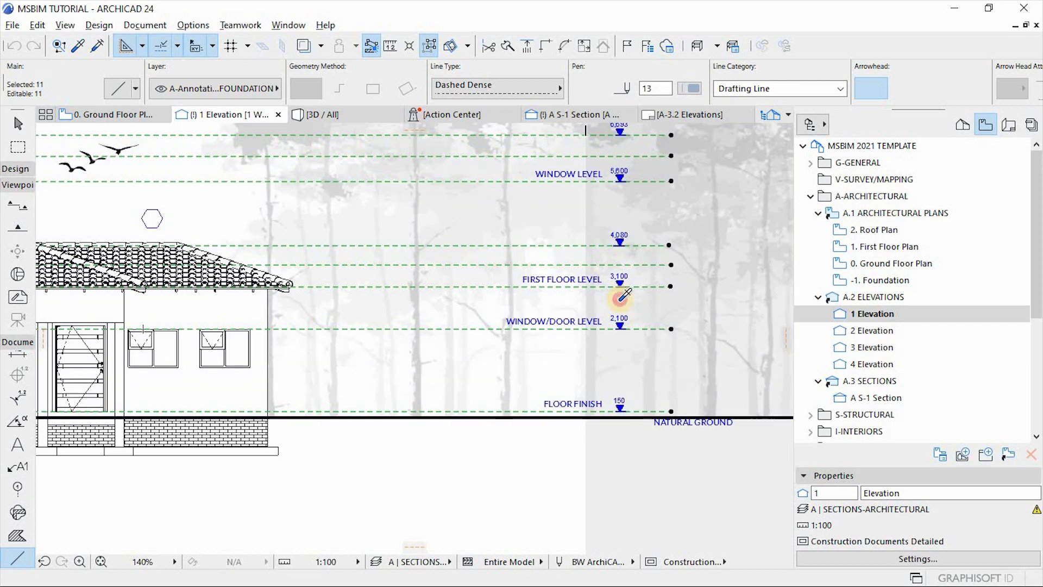
{"action": "left_click", "coordinate": [620, 299], "text": "alt"}
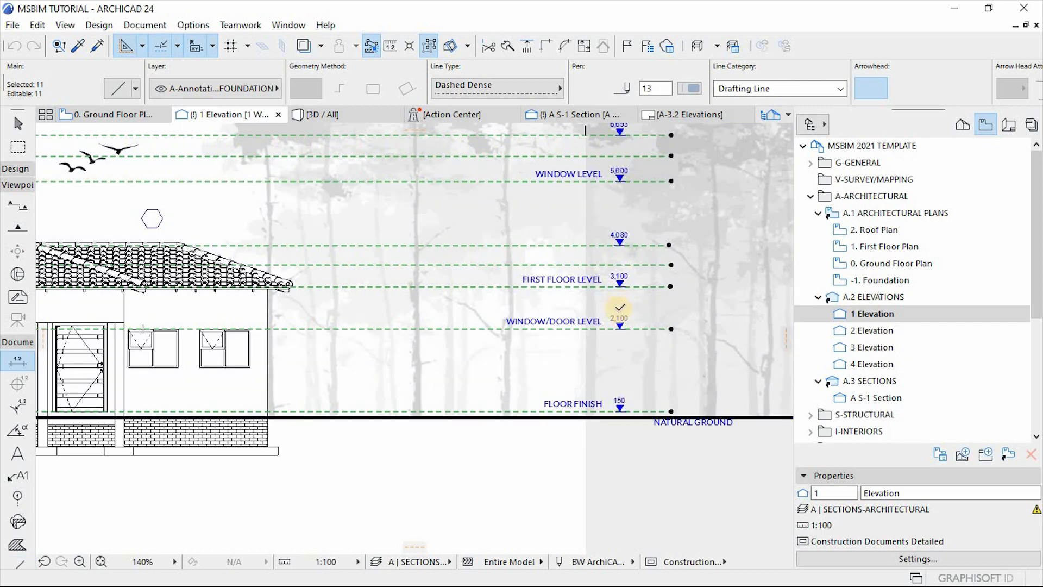
{"action": "left_click", "coordinate": [560, 281], "text": "alt"}
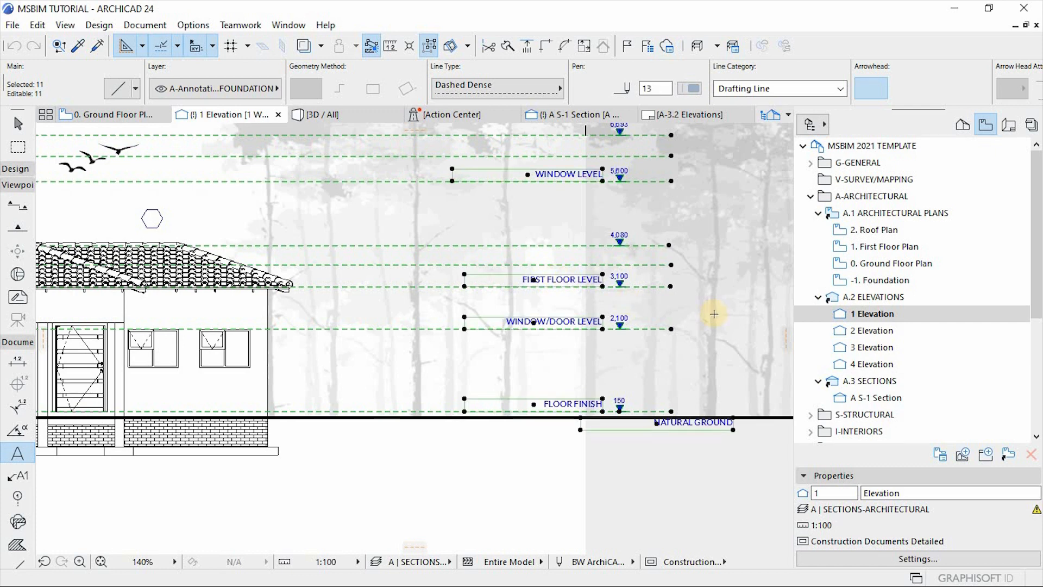
{"action": "scroll", "coordinate": [696, 337], "scroll_direction": "down", "scroll_amount": 3}
{"action": "key", "text": "ctrl+d"}
{"action": "left_click", "coordinate": [664, 334]}
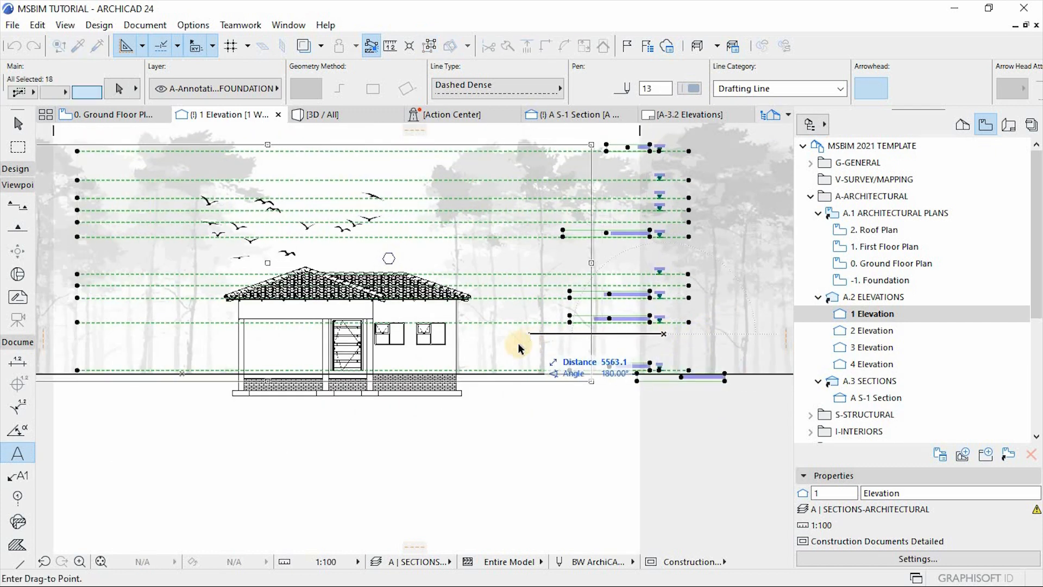
{"action": "left_click", "coordinate": [494, 352]}
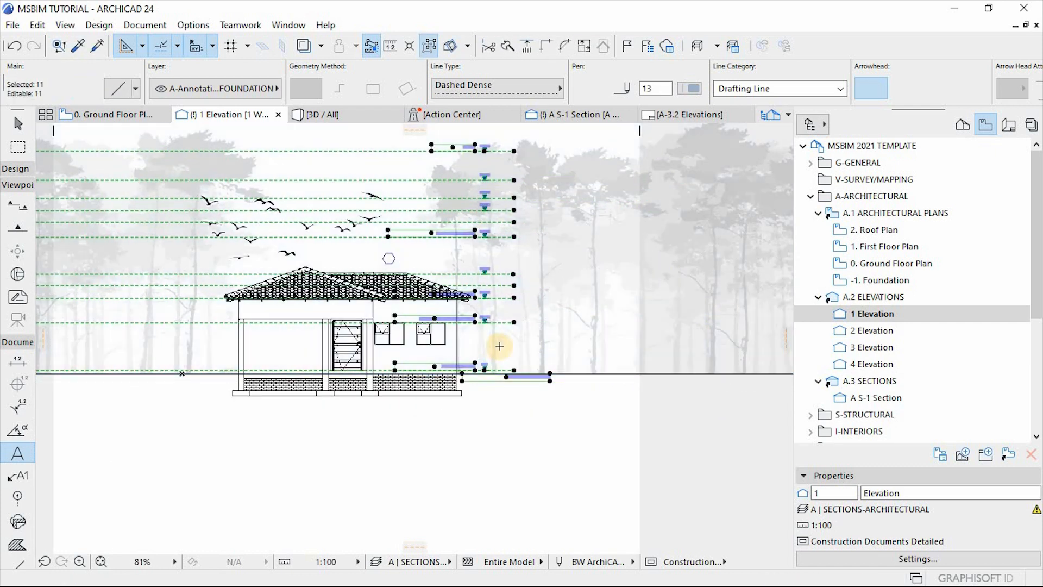
Step: Shift the selected level annotations back away from the house in two horizontal moves so the texts clear the walls, and deselect them
{"action": "scroll", "coordinate": [494, 351], "scroll_direction": "up", "scroll_amount": 2}
{"action": "left_click", "coordinate": [444, 329]}
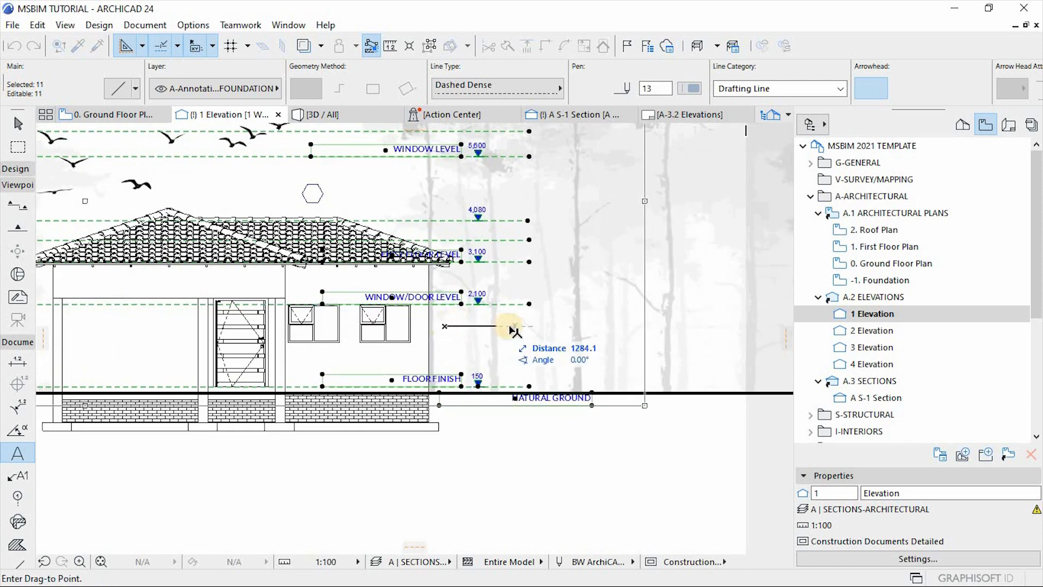
{"action": "left_click", "coordinate": [509, 328]}
{"action": "key", "text": "ctrl+d"}
{"action": "left_click", "coordinate": [462, 331]}
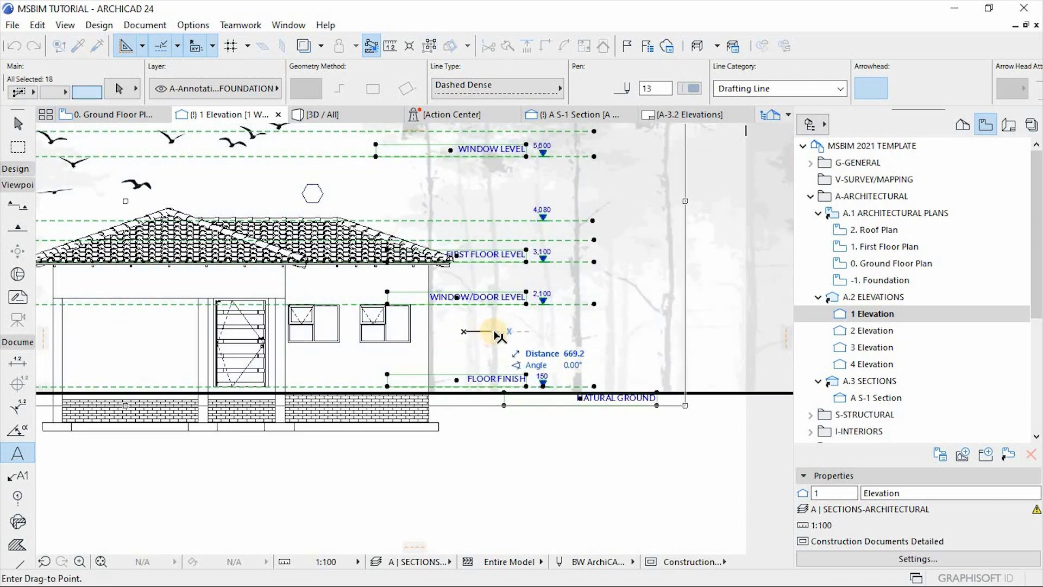
{"action": "left_click", "coordinate": [495, 332]}
{"action": "scroll", "coordinate": [573, 336], "scroll_direction": "down", "scroll_amount": 3}
{"action": "scroll", "coordinate": [491, 388], "scroll_direction": "up", "scroll_amount": 2}
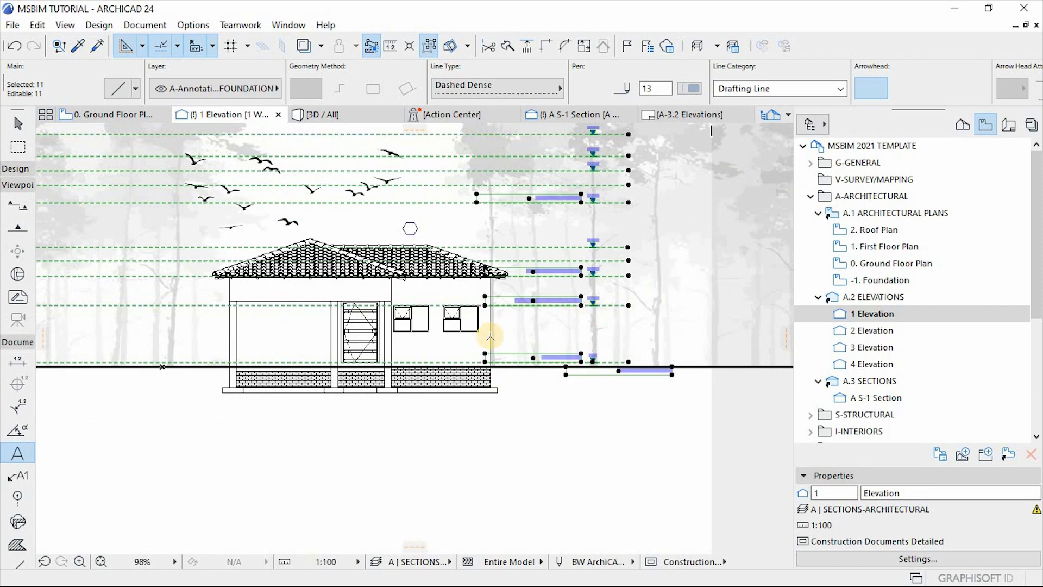
{"action": "key", "text": "Escape"}
Step: Delete the WINDOW LEVEL text, the topmost level text and the 9,109 level marker
{"action": "scroll", "coordinate": [543, 227], "scroll_direction": "down", "scroll_amount": 2}
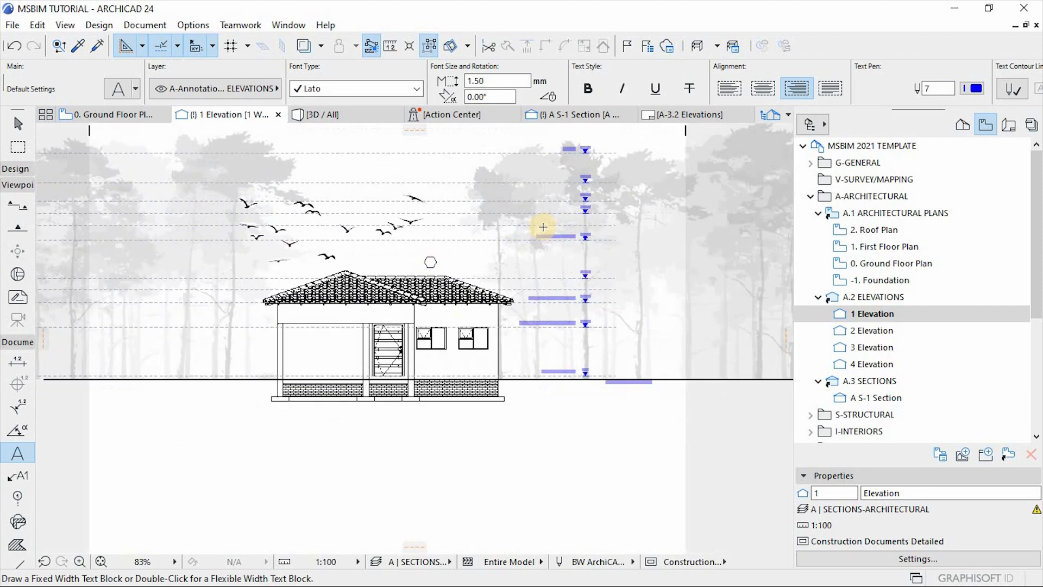
{"action": "scroll", "coordinate": [544, 226], "scroll_direction": "up", "scroll_amount": 2}
{"action": "key", "text": "Escape"}
{"action": "key", "text": "Delete"}
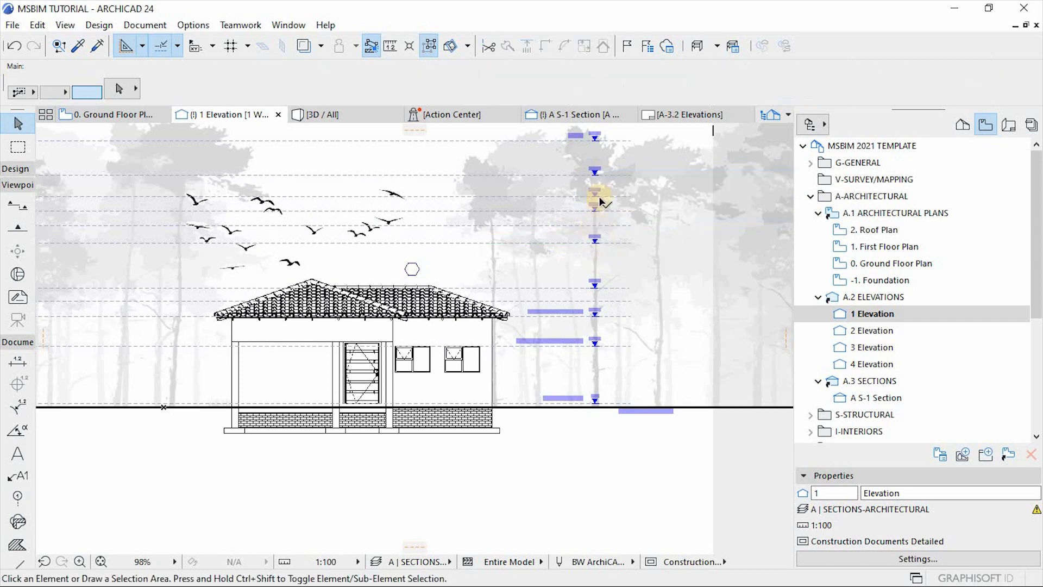
{"action": "scroll", "coordinate": [572, 134], "scroll_direction": "up", "scroll_amount": 4}
{"action": "left_click", "coordinate": [574, 135]}
{"action": "key", "text": "Delete"}
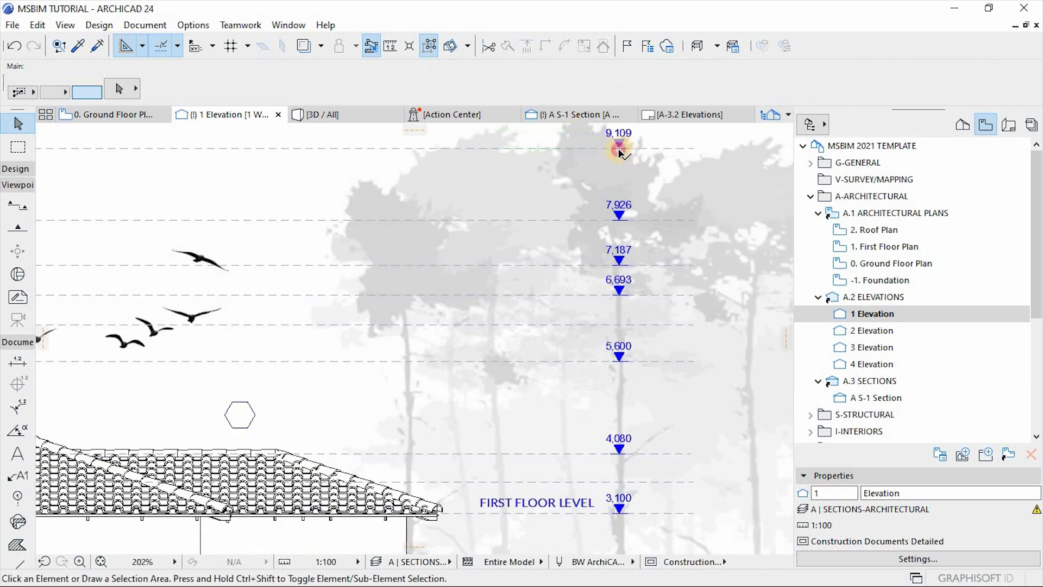
{"action": "left_click", "coordinate": [619, 147]}
{"action": "key", "text": "Delete"}
Step: Select all the dashed level lines across the elevation and delete them
{"action": "scroll", "coordinate": [593, 291], "scroll_direction": "down", "scroll_amount": 4}
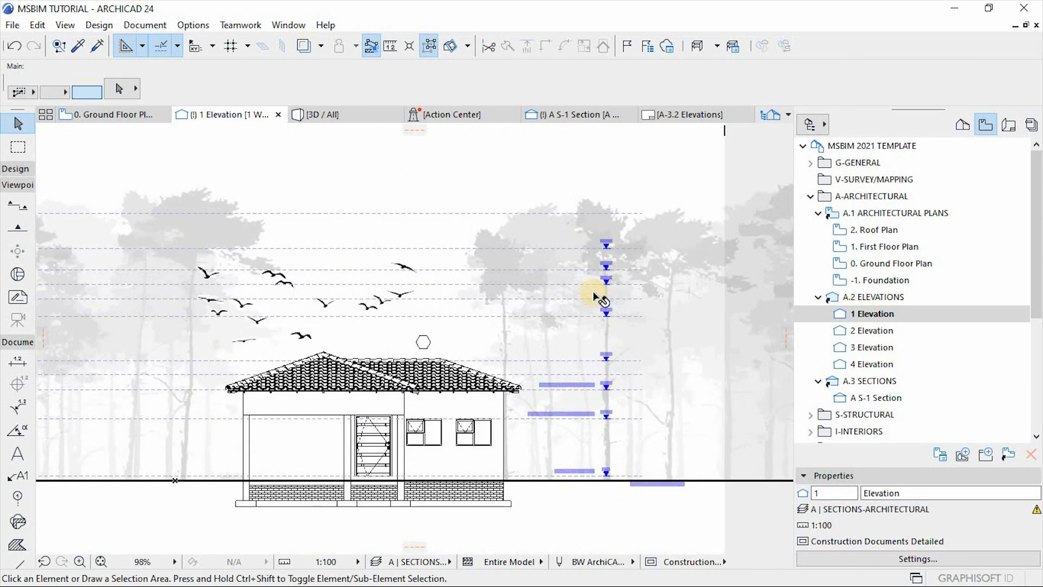
{"action": "left_click", "coordinate": [592, 298], "text": "alt"}
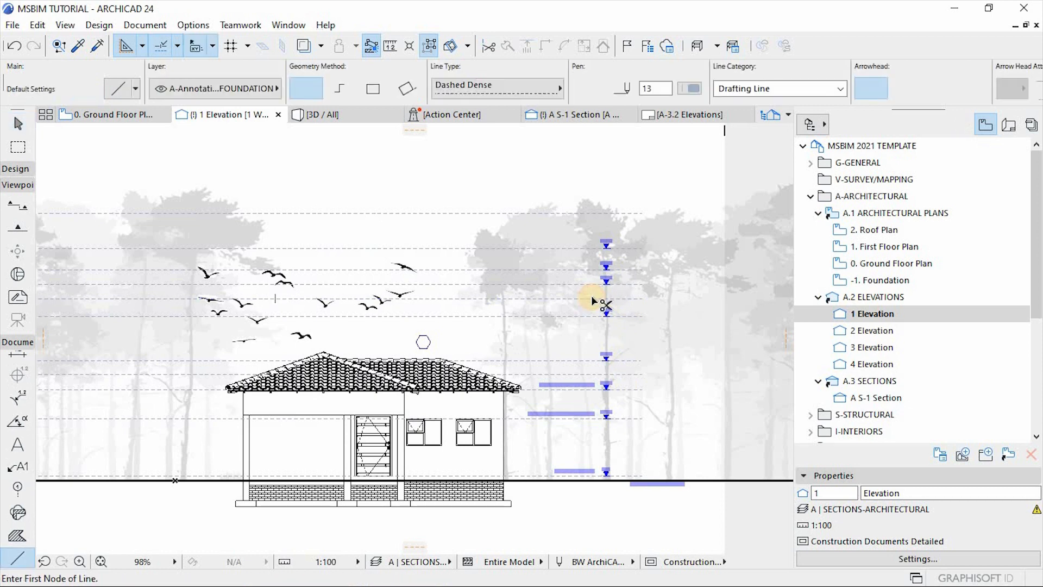
{"action": "key", "text": "ctrl+a"}
{"action": "key", "text": "Delete"}
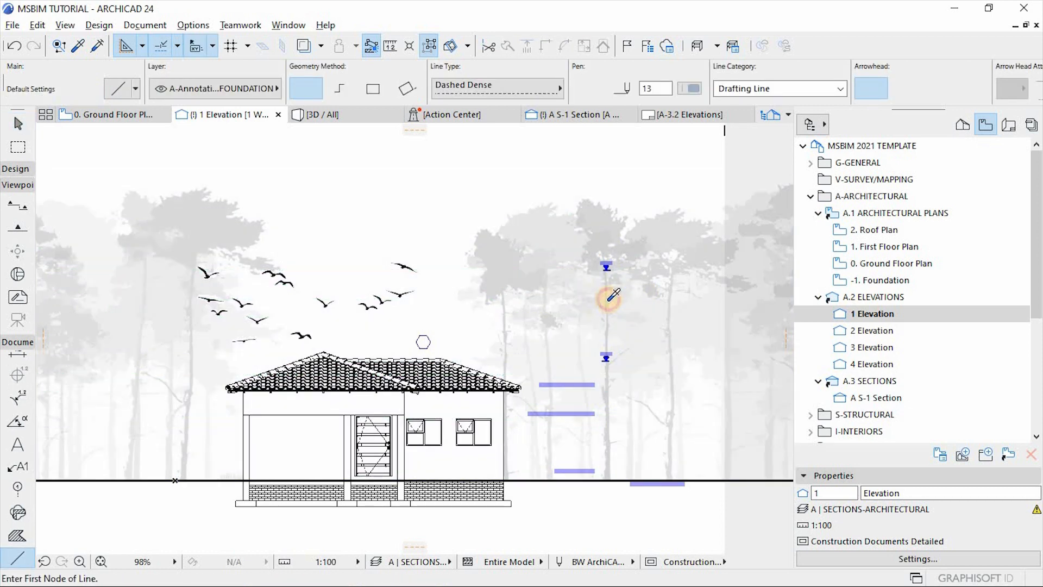
Step: Delete the remaining level markers and the FIRST FLOOR LEVEL, FLOOR FINISH and NATURAL GROUND texts beside the house
{"action": "left_click", "coordinate": [609, 299], "text": "alt"}
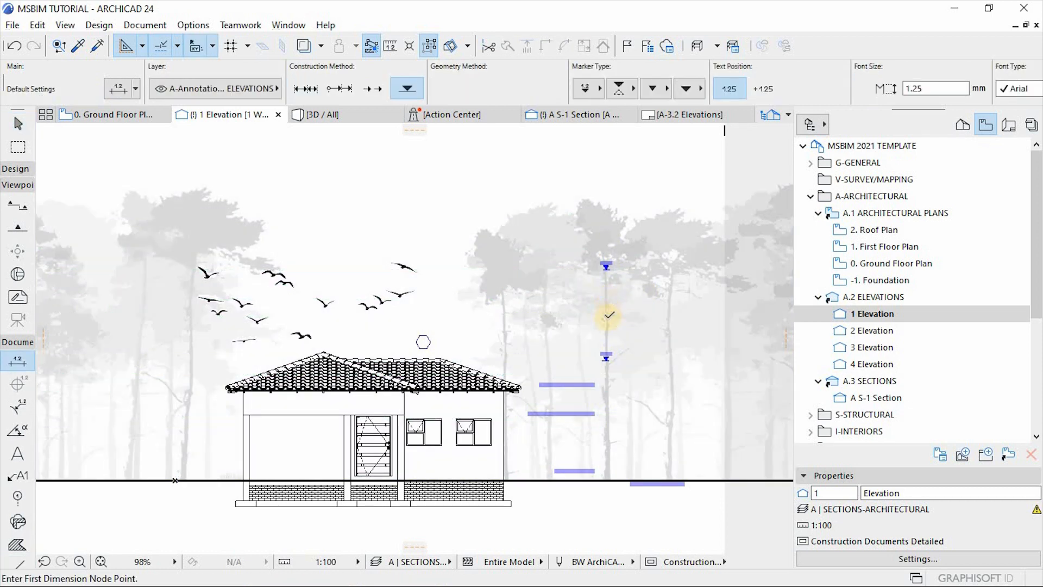
{"action": "key", "text": "Escape"}
{"action": "left_click", "coordinate": [608, 358]}
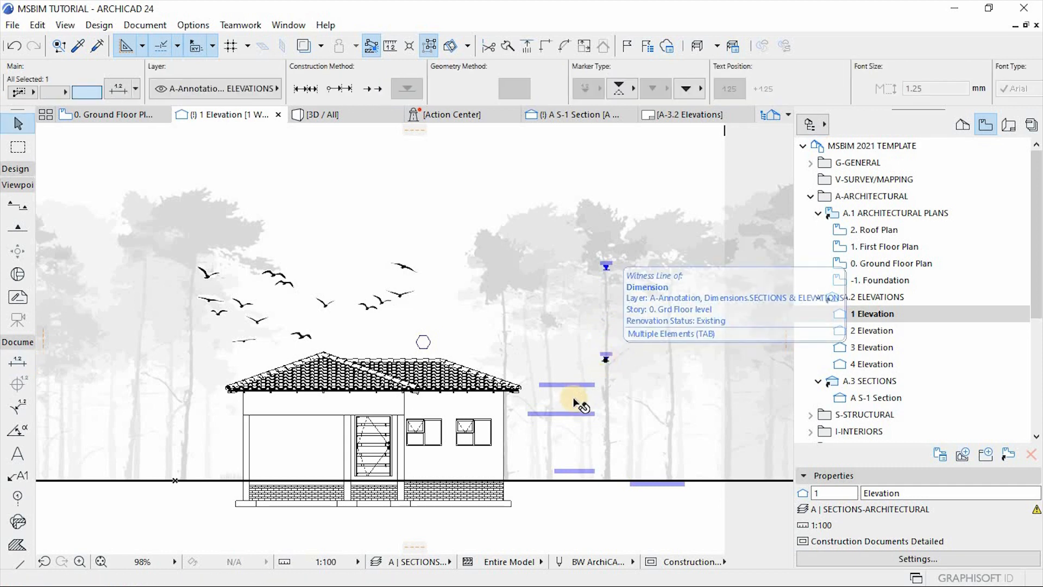
{"action": "left_click", "coordinate": [568, 385]}
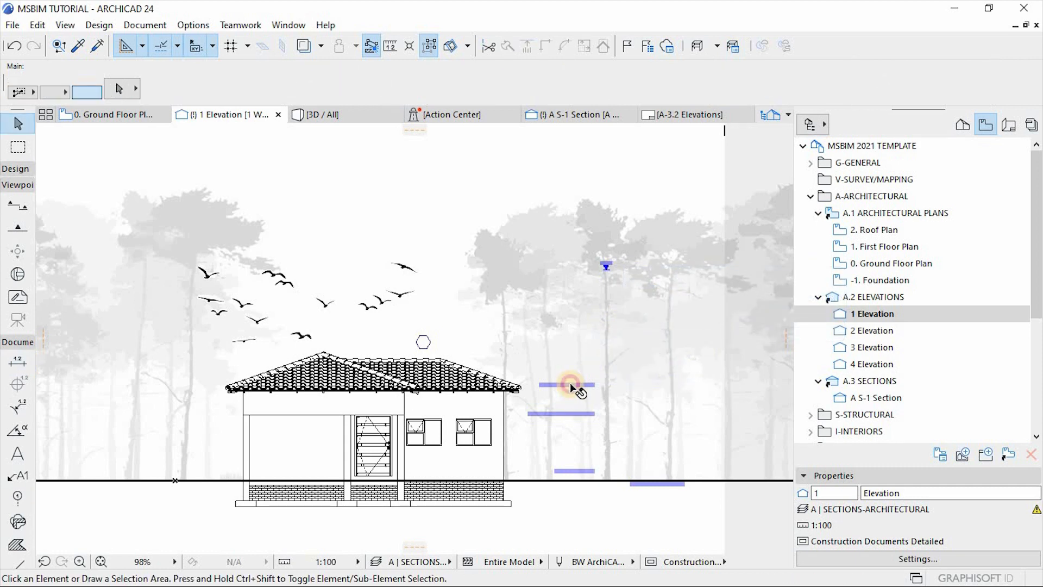
{"action": "left_click", "coordinate": [565, 471], "text": "shift"}
{"action": "left_click", "coordinate": [643, 488], "text": "shift"}
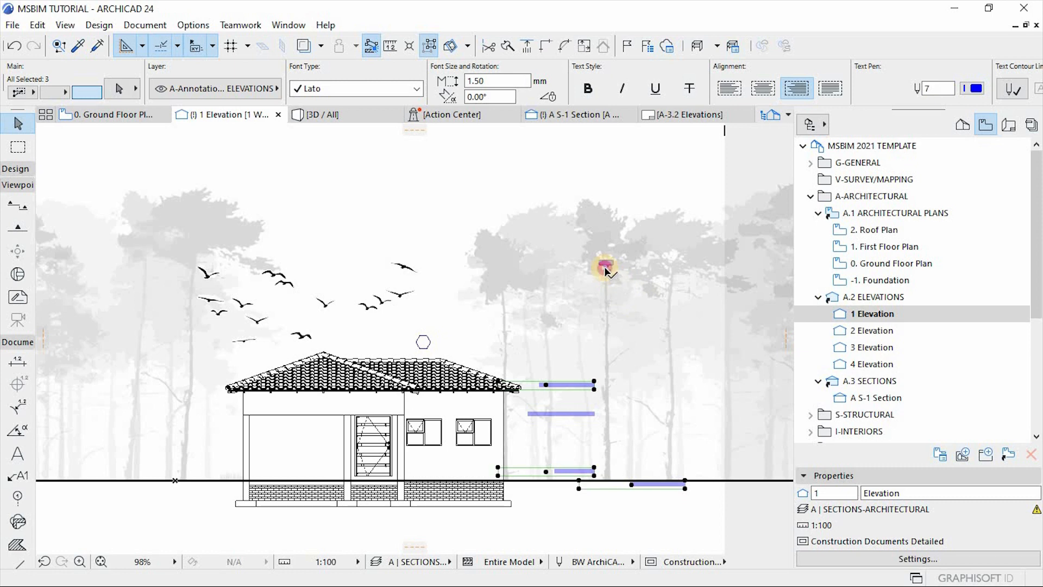
{"action": "key", "text": "Delete"}
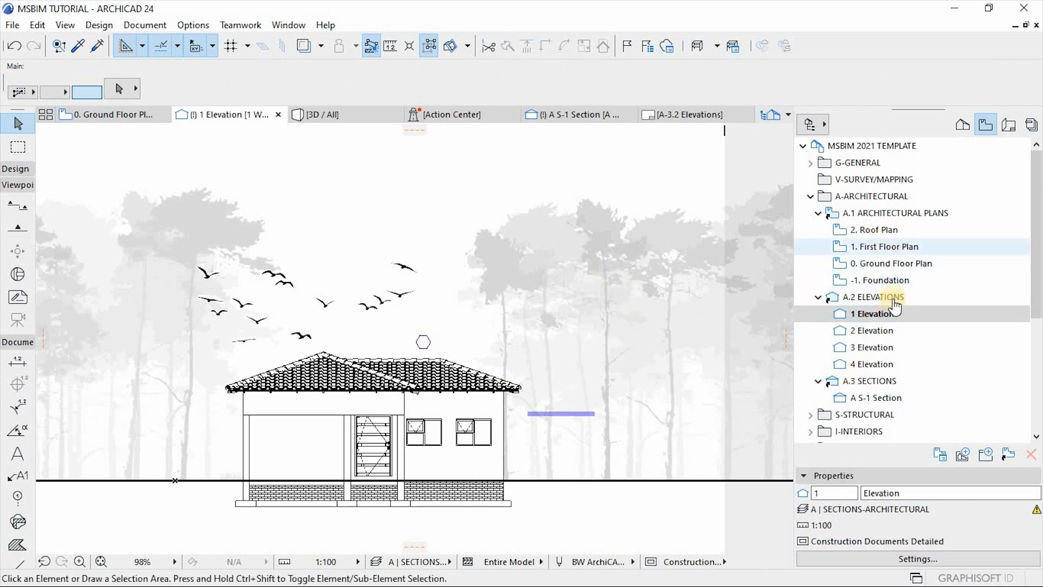
Step: Open the A S-1 Section and copy all its dashed level lines, level markers and text blocks
{"action": "double_click", "coordinate": [878, 398]}
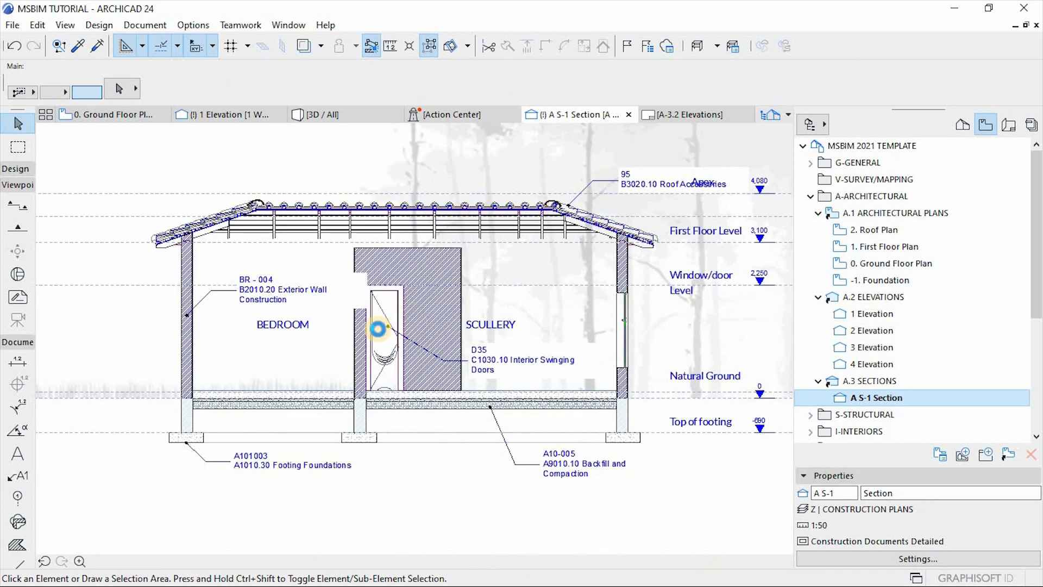
{"action": "scroll", "coordinate": [379, 329], "scroll_direction": "down", "scroll_amount": 4}
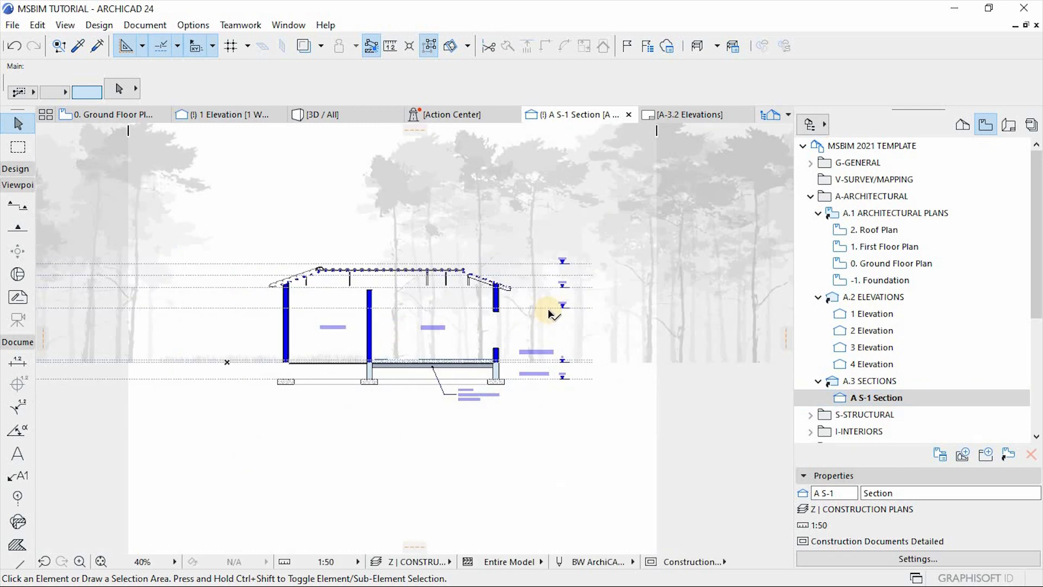
{"action": "scroll", "coordinate": [600, 312], "scroll_direction": "up", "scroll_amount": 3}
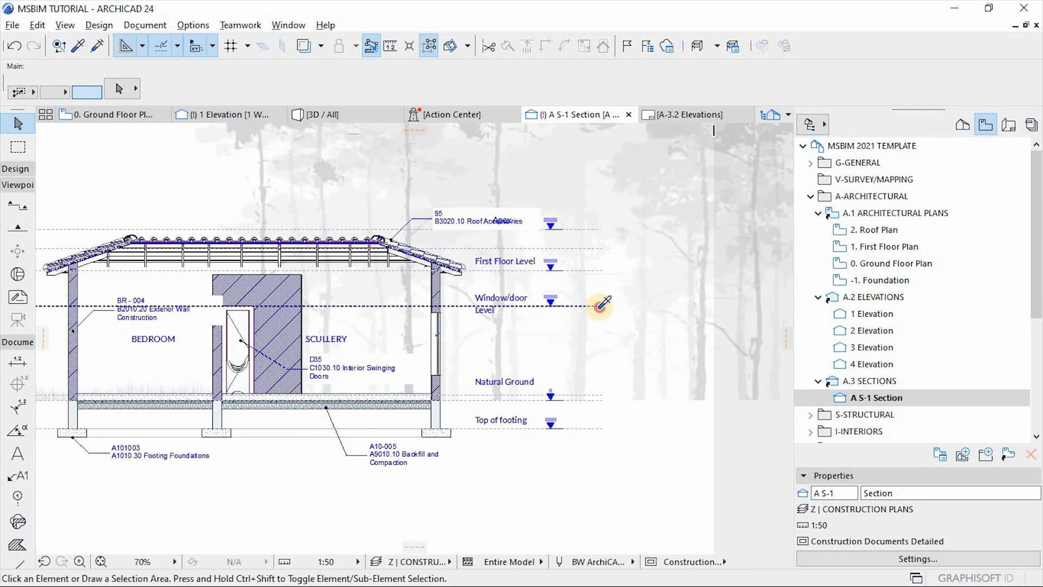
{"action": "key", "text": "ctrl+a"}
{"action": "left_click", "coordinate": [598, 300]}
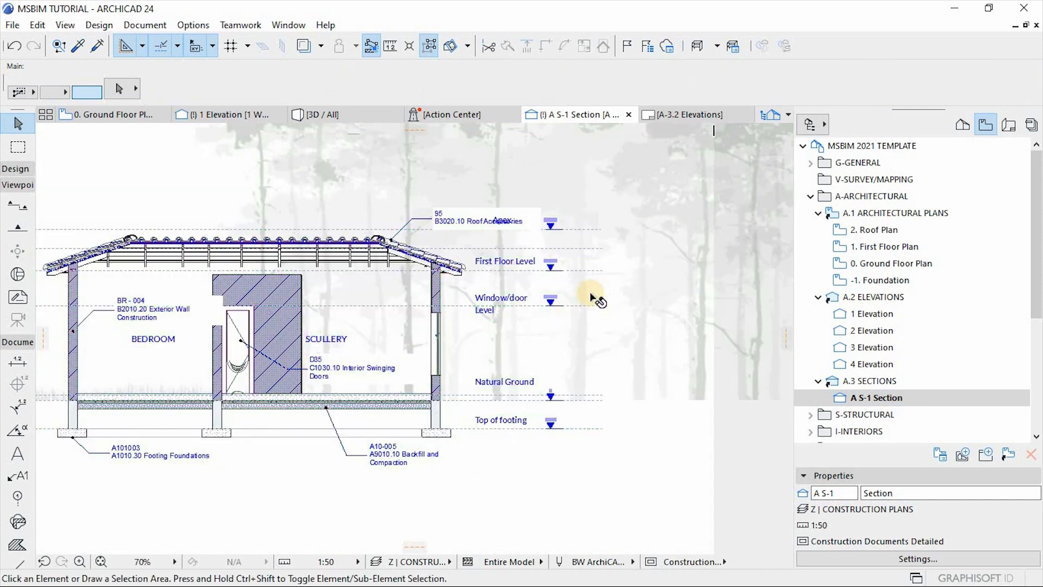
{"action": "left_click", "coordinate": [579, 303], "text": "alt"}
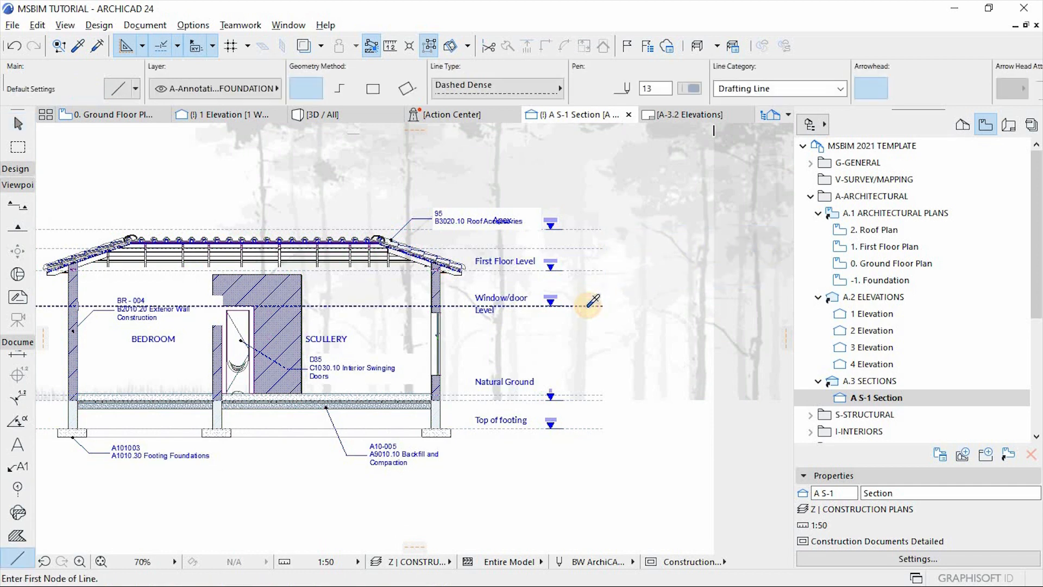
{"action": "key", "text": "ctrl+a"}
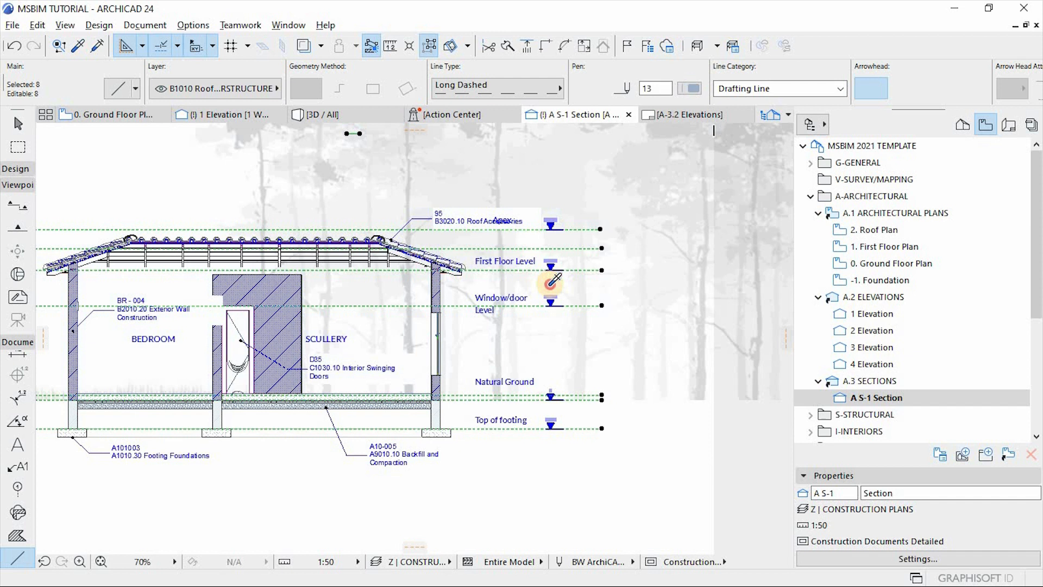
{"action": "left_click", "coordinate": [551, 283], "text": "alt"}
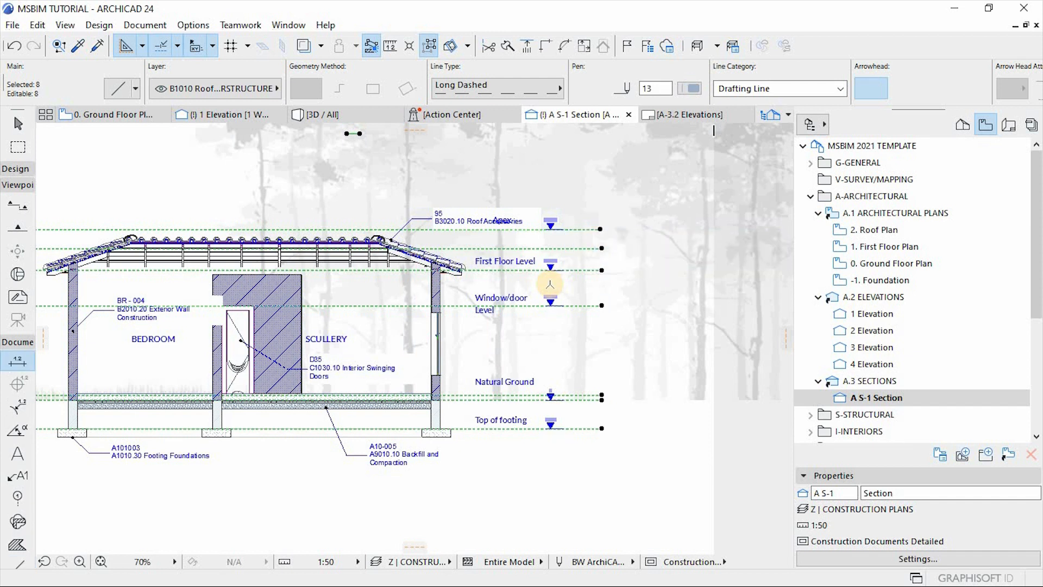
{"action": "left_click", "coordinate": [504, 379], "text": "alt"}
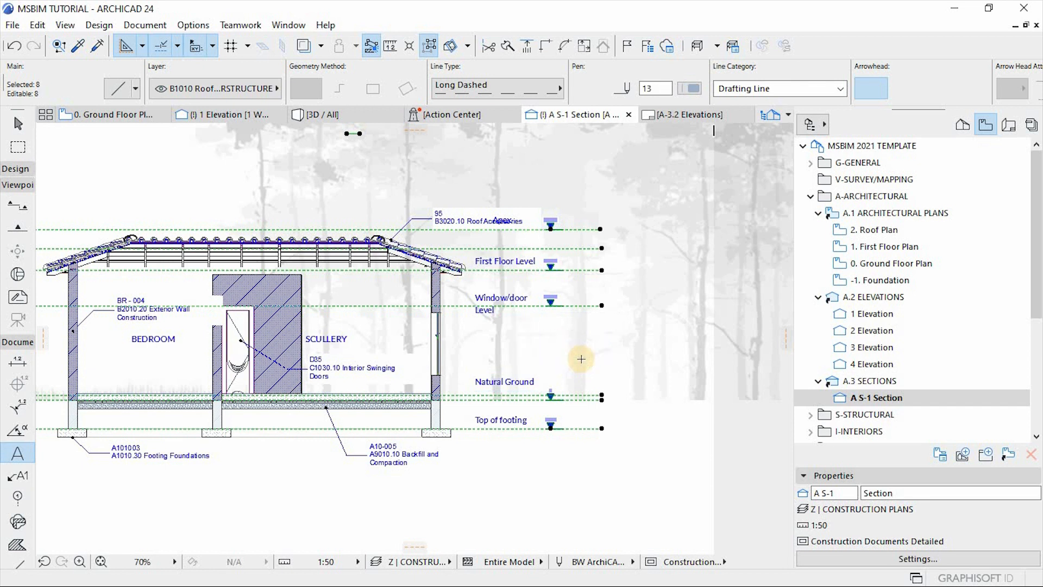
{"action": "key", "text": "ctrl+a"}
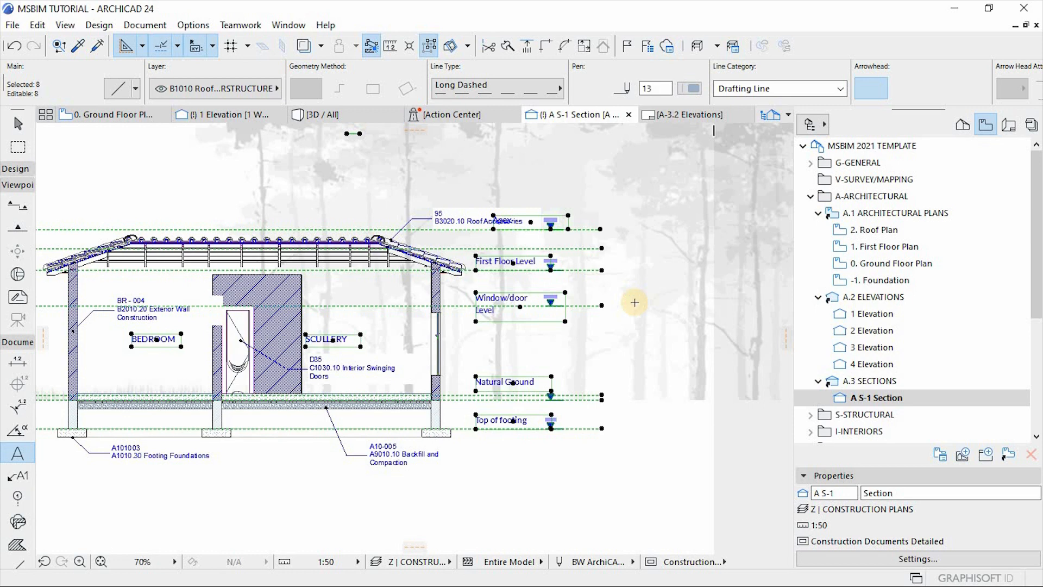
Step: Try pasting the copied section annotations into 1 Elevation at their original location, zooming to the pasted elements, and cancel the placement
{"action": "double_click", "coordinate": [878, 312]}
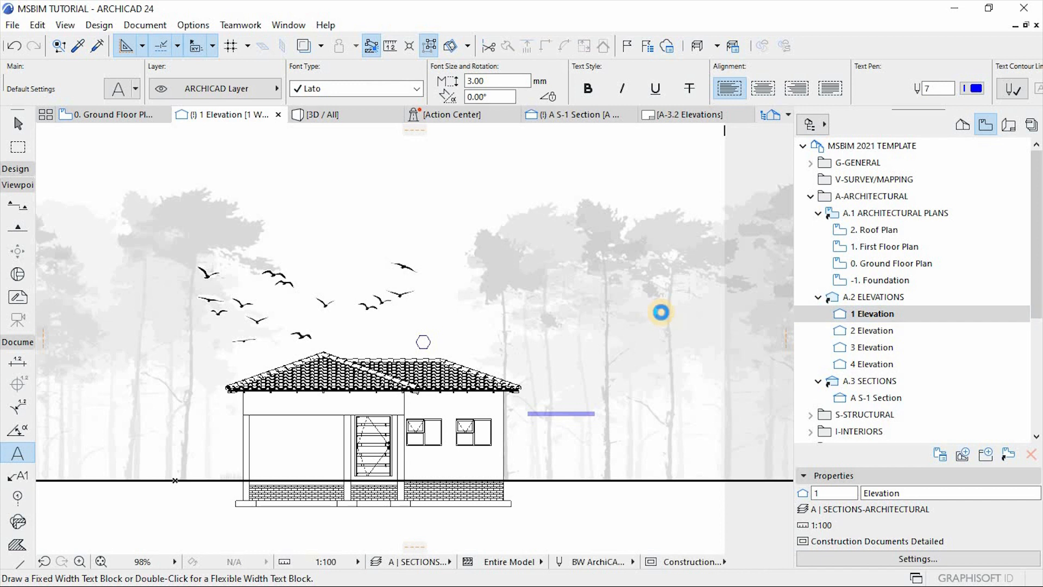
{"action": "key", "text": "ctrl+v"}
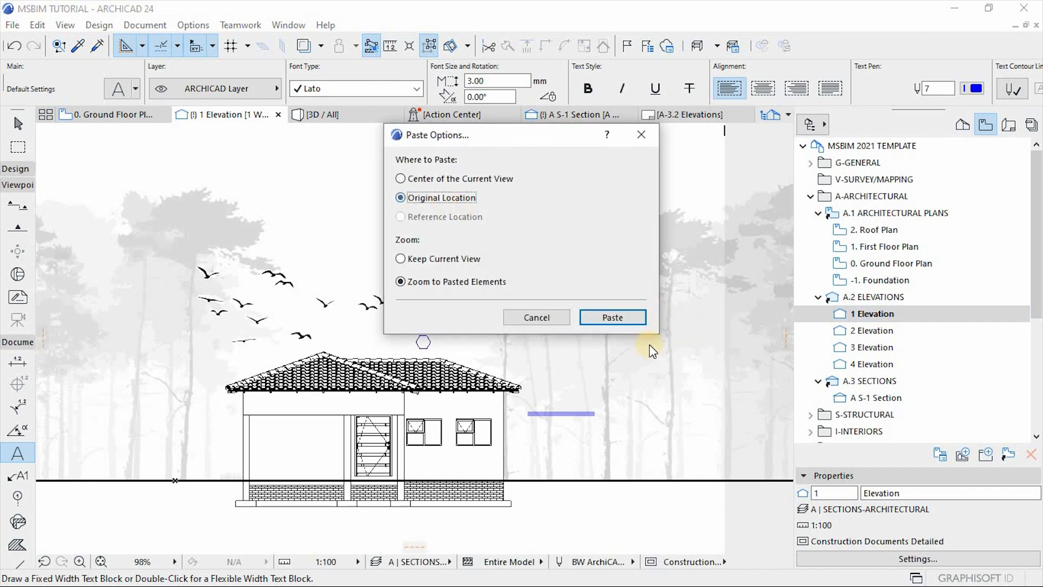
{"action": "left_click", "coordinate": [630, 314]}
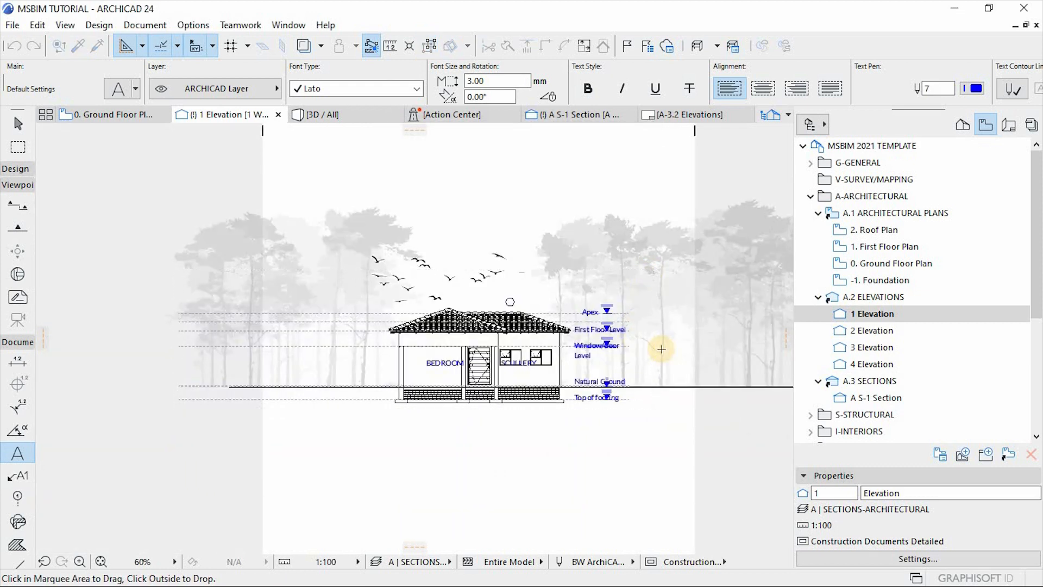
{"action": "scroll", "coordinate": [663, 342], "scroll_direction": "up", "scroll_amount": 3}
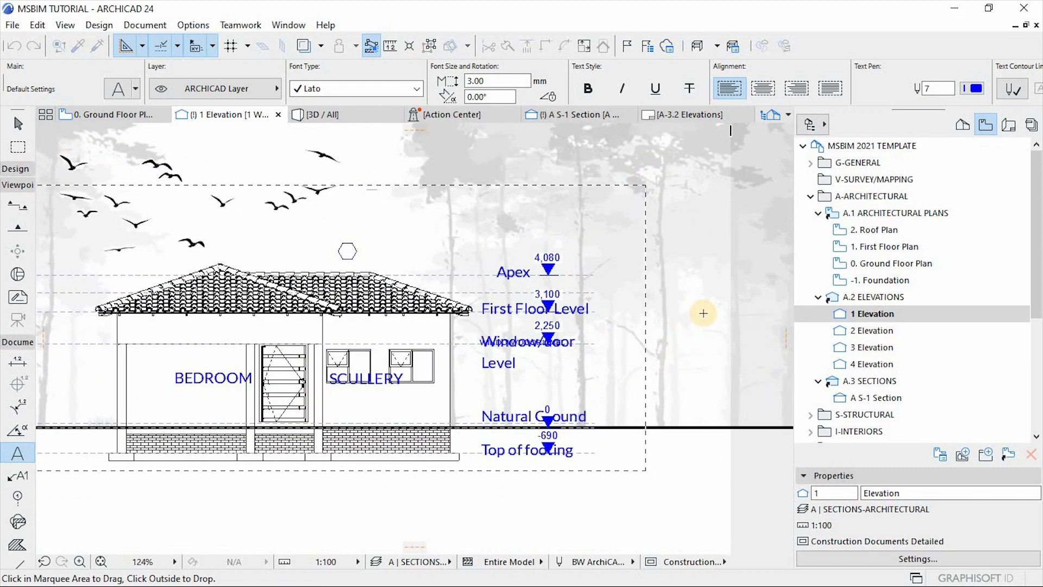
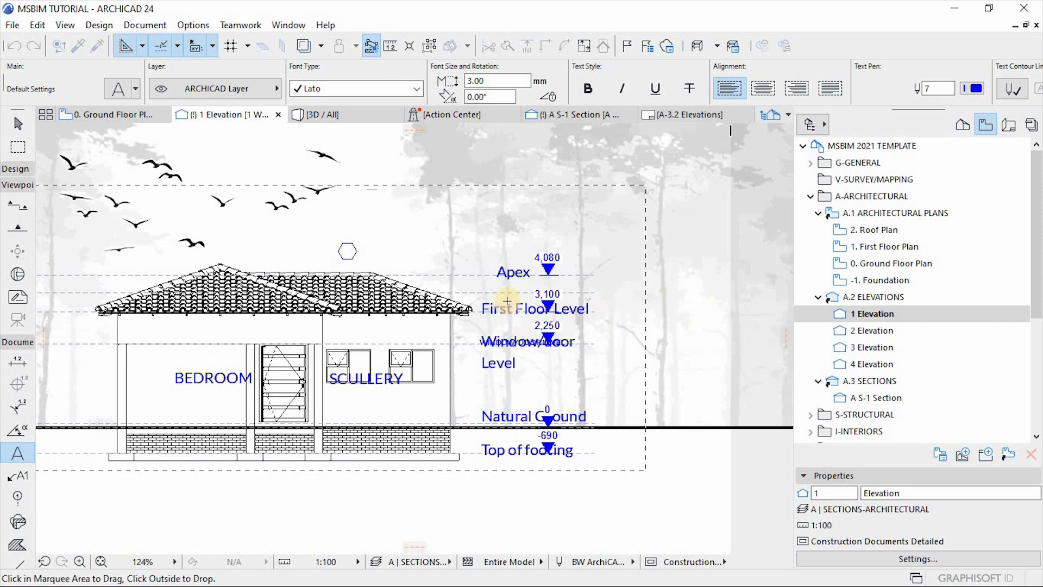
{"action": "key", "text": "Escape"}
{"action": "key", "text": "Escape"}
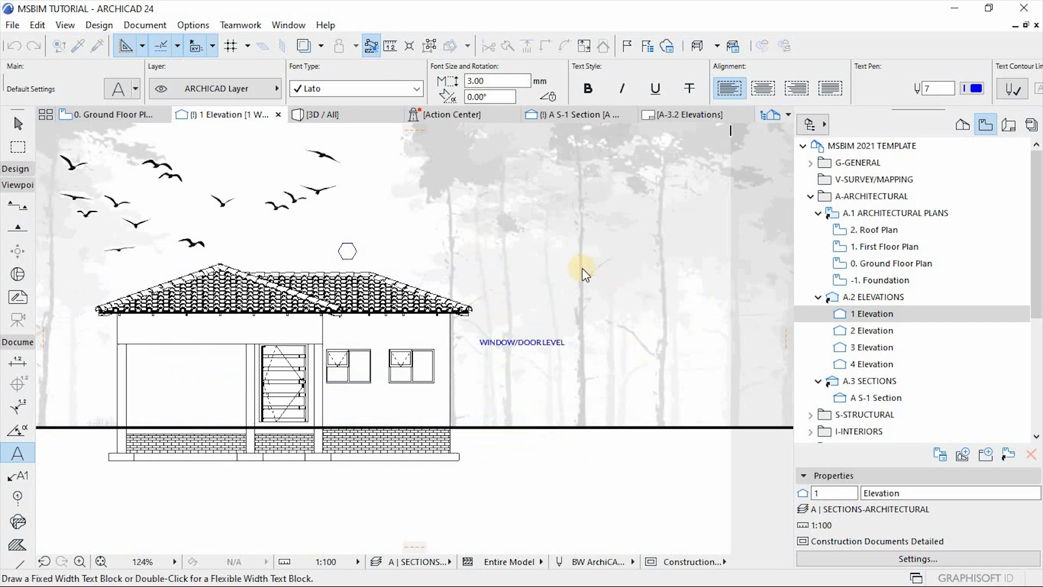
Step: Undo the recent deletions of level markers, level texts and dashed level lines in 1 Elevation, and clear the selection
{"action": "key", "text": "ctrl+z"}
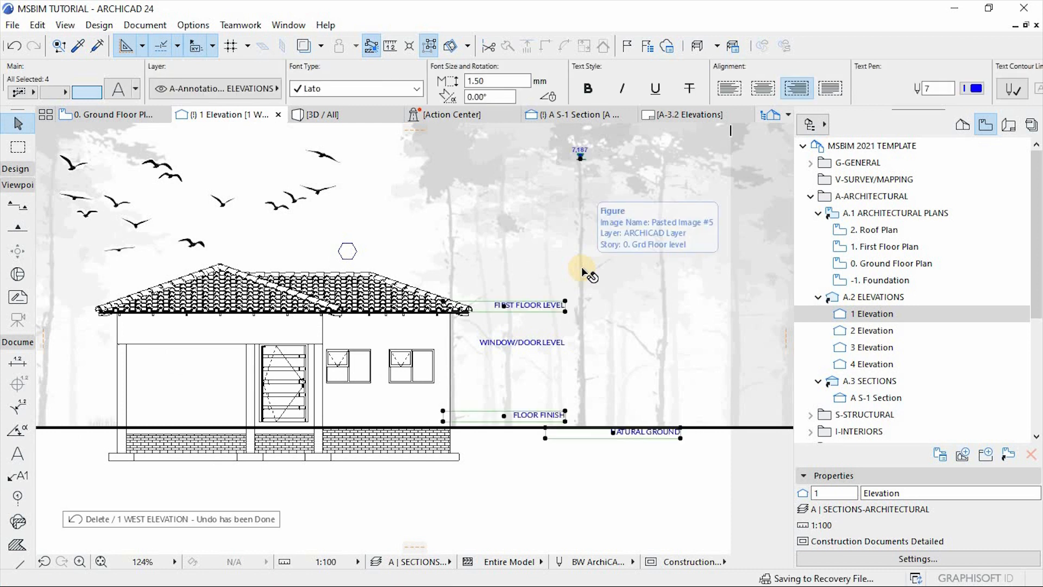
{"action": "key", "text": "ctrl+z"}
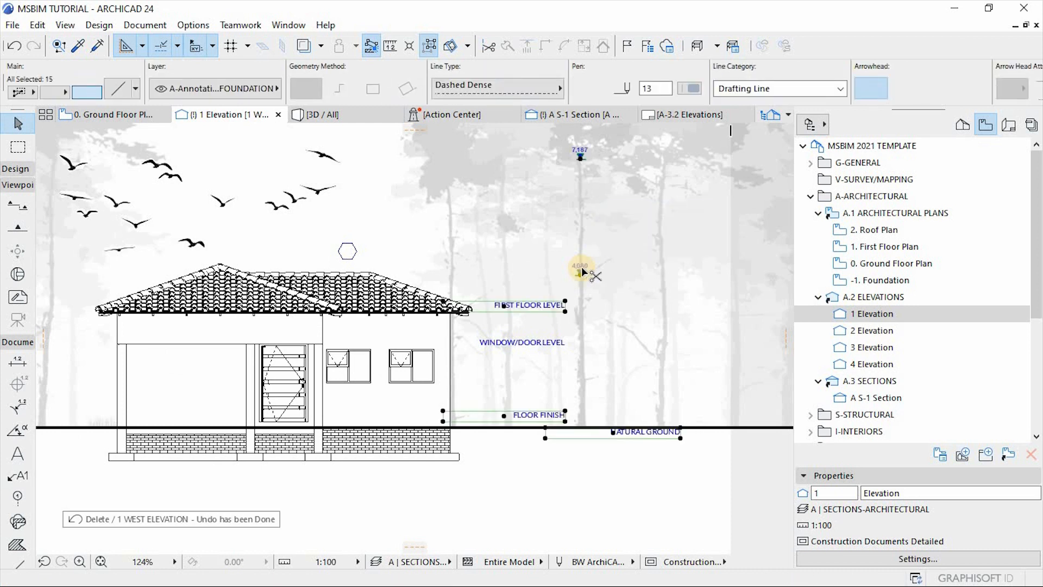
{"action": "left_click", "coordinate": [679, 314]}
{"action": "scroll", "coordinate": [573, 354], "scroll_direction": "down", "scroll_amount": 2}
{"action": "scroll", "coordinate": [565, 187], "scroll_direction": "up", "scroll_amount": 2}
{"action": "scroll", "coordinate": [570, 185], "scroll_direction": "up", "scroll_amount": 1}
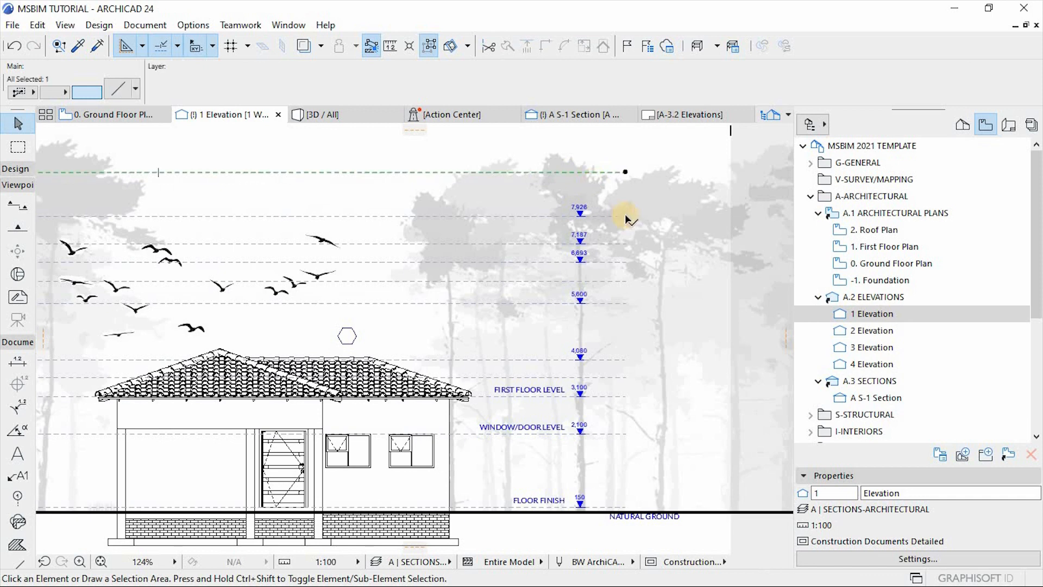
Step: Delete the 7,926, 7,187 and 6,693 level markers and the three topmost dashed level lines
{"action": "left_click", "coordinate": [580, 212]}
{"action": "key", "text": "Delete"}
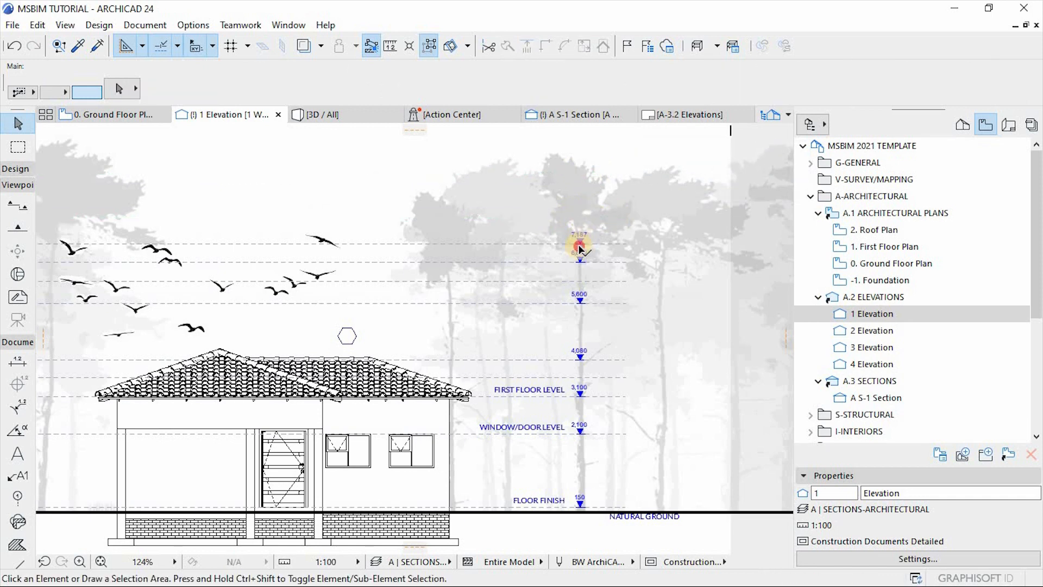
{"action": "left_click", "coordinate": [582, 256]}
{"action": "key", "text": "Delete"}
{"action": "left_click", "coordinate": [591, 259]}
{"action": "key", "text": "Delete"}
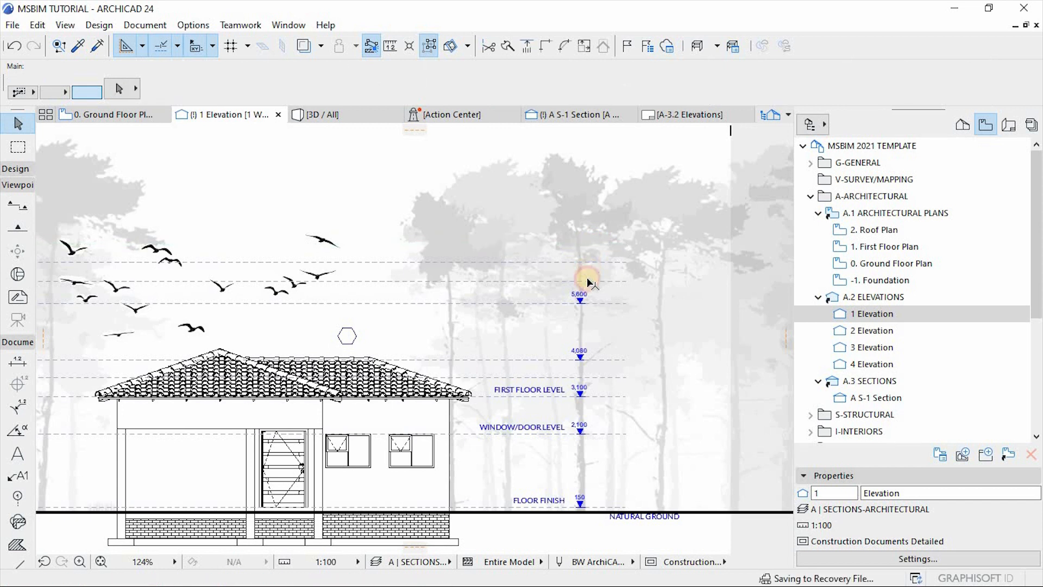
Step: Delete the 5,600 level marker and the three dashed level lines still crossing the birds above the roof
{"action": "left_click", "coordinate": [588, 262]}
{"action": "key", "text": "Delete"}
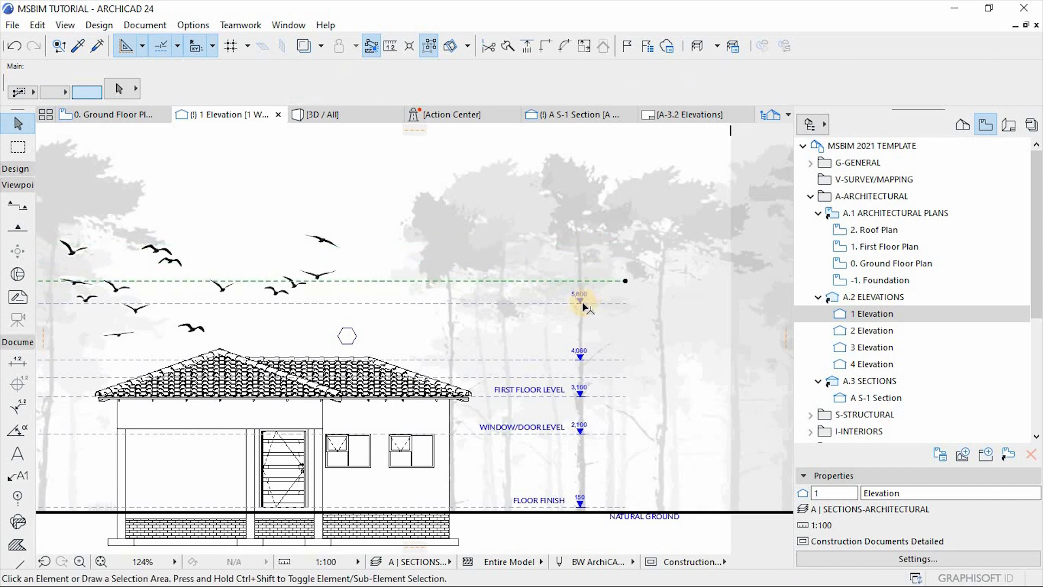
{"action": "key", "text": "Delete"}
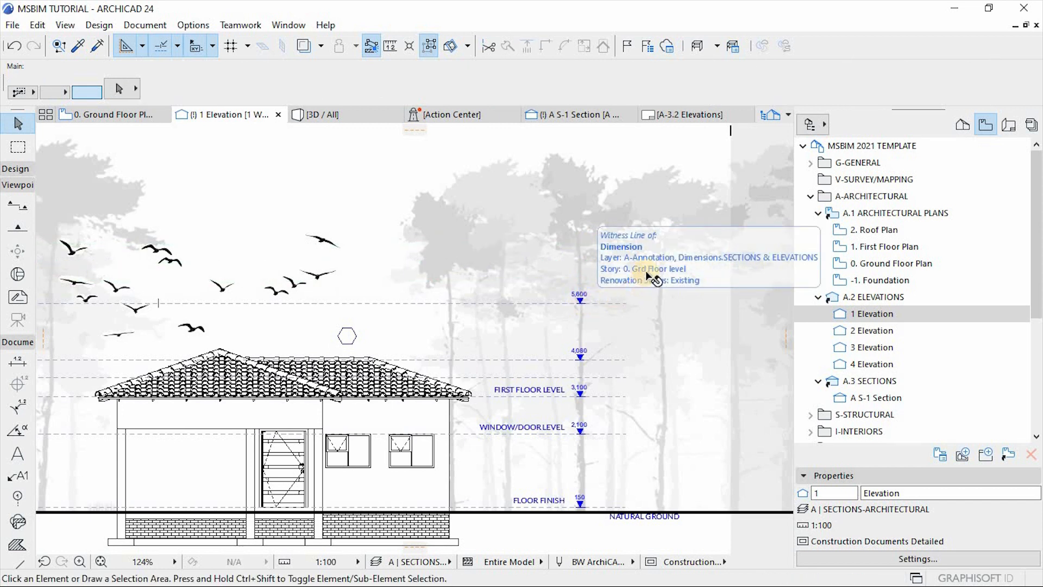
{"action": "left_click", "coordinate": [610, 302]}
{"action": "key", "text": "Delete"}
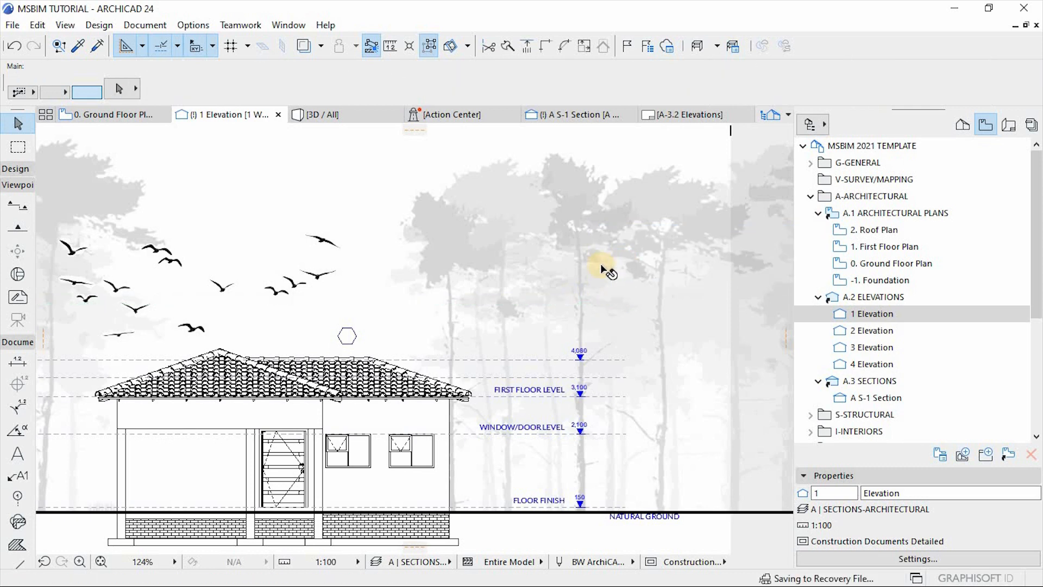
Step: Attach a Door-Marker 11 label to the window nearest the front door
{"action": "scroll", "coordinate": [566, 510], "scroll_direction": "down", "scroll_amount": 2}
{"action": "scroll", "coordinate": [558, 511], "scroll_direction": "up", "scroll_amount": 3}
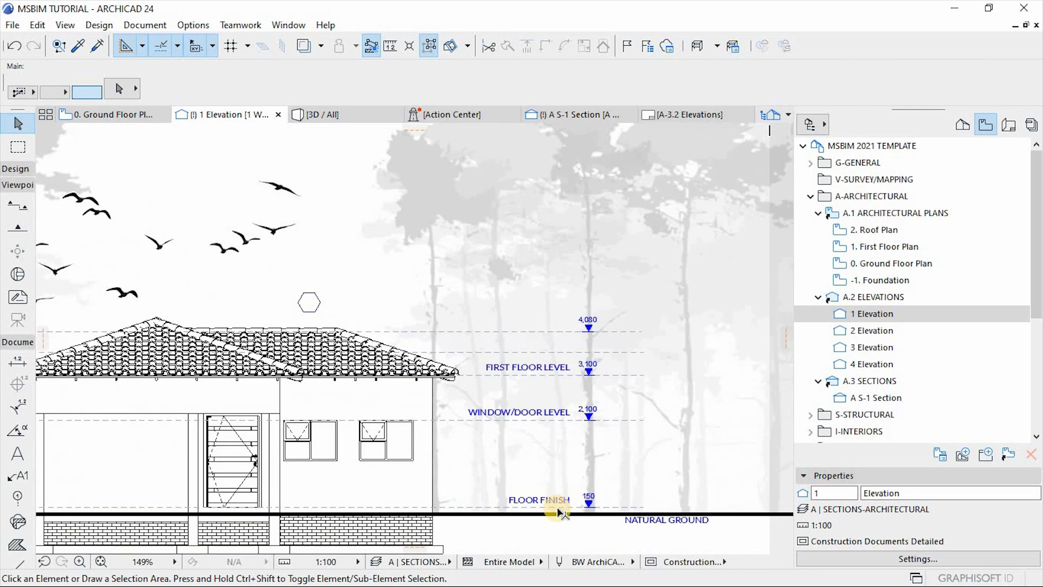
{"action": "scroll", "coordinate": [557, 330], "scroll_direction": "down", "scroll_amount": 3}
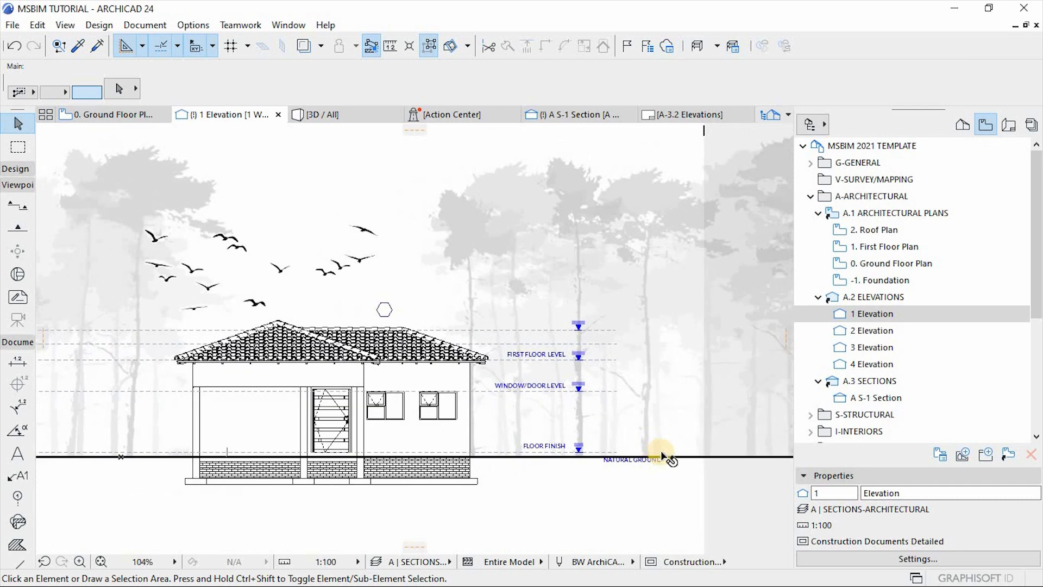
{"action": "scroll", "coordinate": [389, 322], "scroll_direction": "up", "scroll_amount": 4}
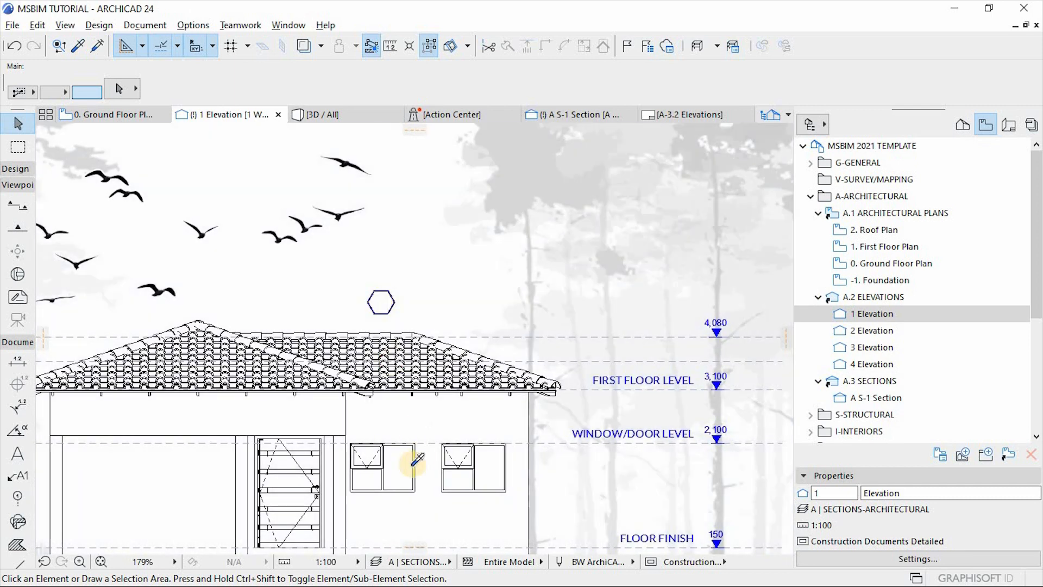
{"action": "left_click", "coordinate": [389, 471]}
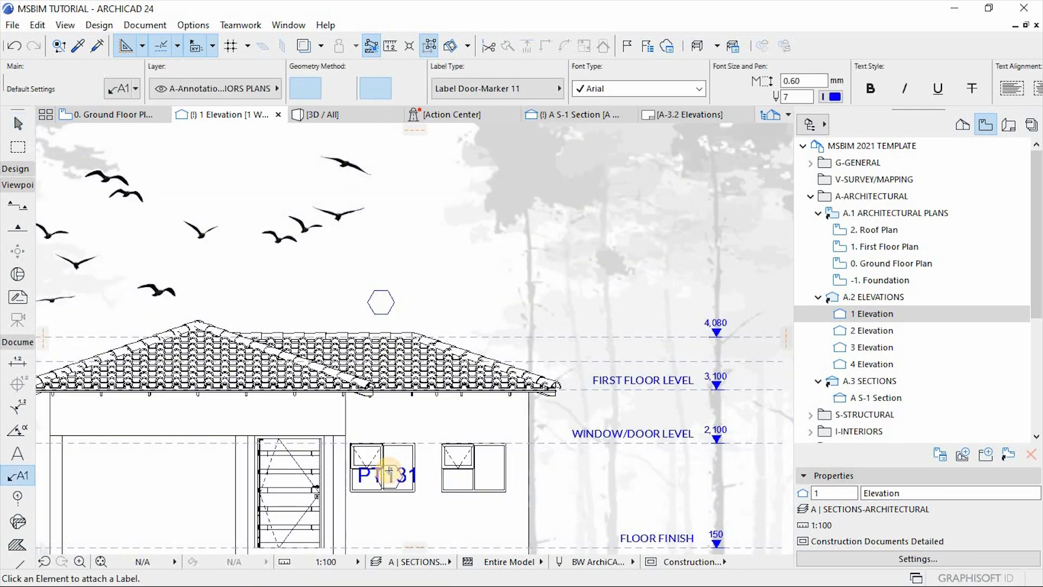
Step: Attach a Door-Marker 11 label, with settings picked up from the hexagon label above the roof, to the window farther from the front door
{"action": "scroll", "coordinate": [428, 437], "scroll_direction": "down", "scroll_amount": 3}
{"action": "scroll", "coordinate": [466, 484], "scroll_direction": "up", "scroll_amount": 3}
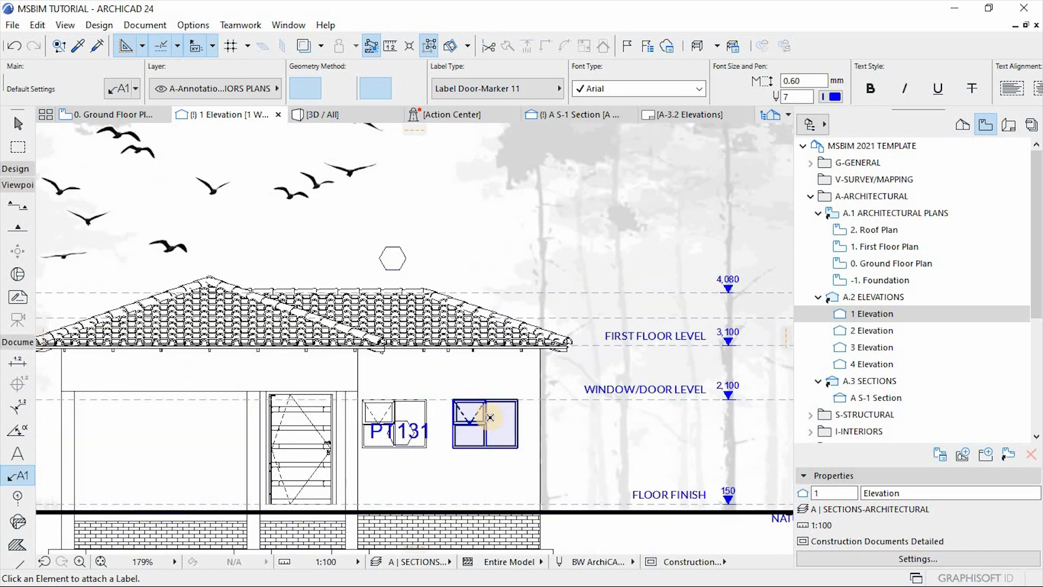
{"action": "left_click", "coordinate": [485, 432], "text": "alt"}
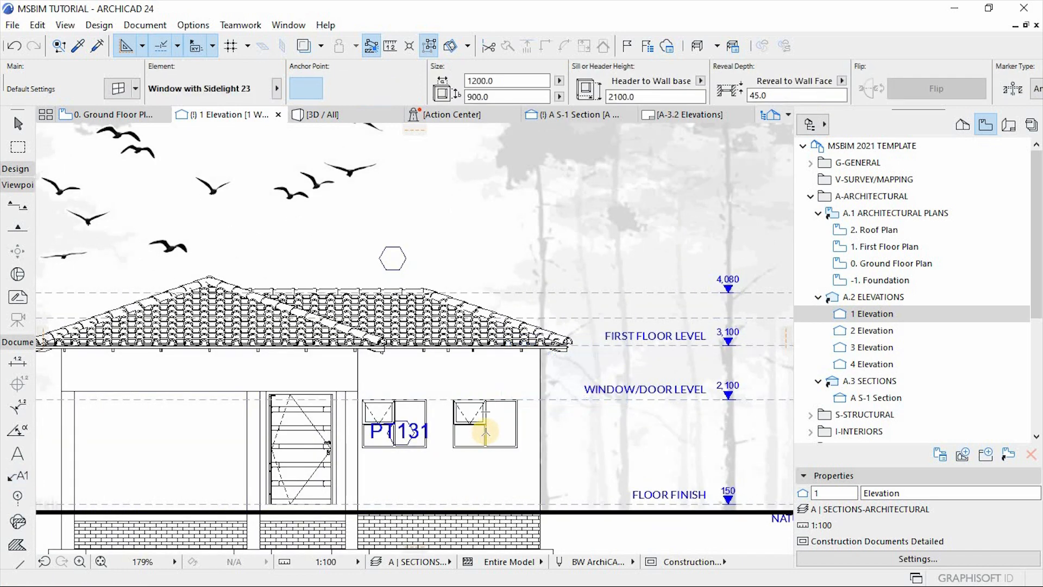
{"action": "left_click", "coordinate": [391, 260], "text": "alt"}
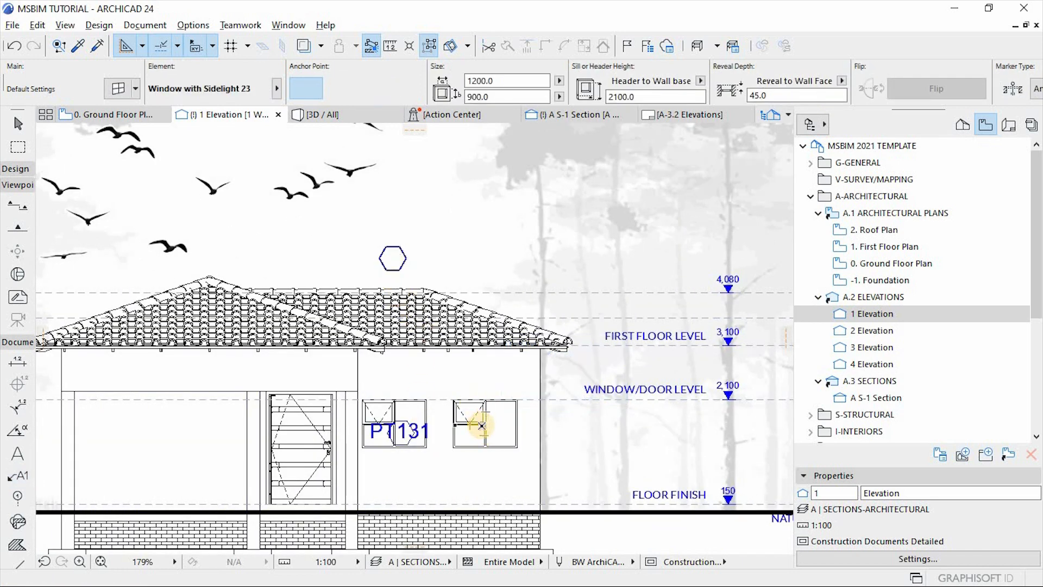
{"action": "left_click", "coordinate": [481, 427]}
{"action": "scroll", "coordinate": [483, 429], "scroll_direction": "up", "scroll_amount": 2}
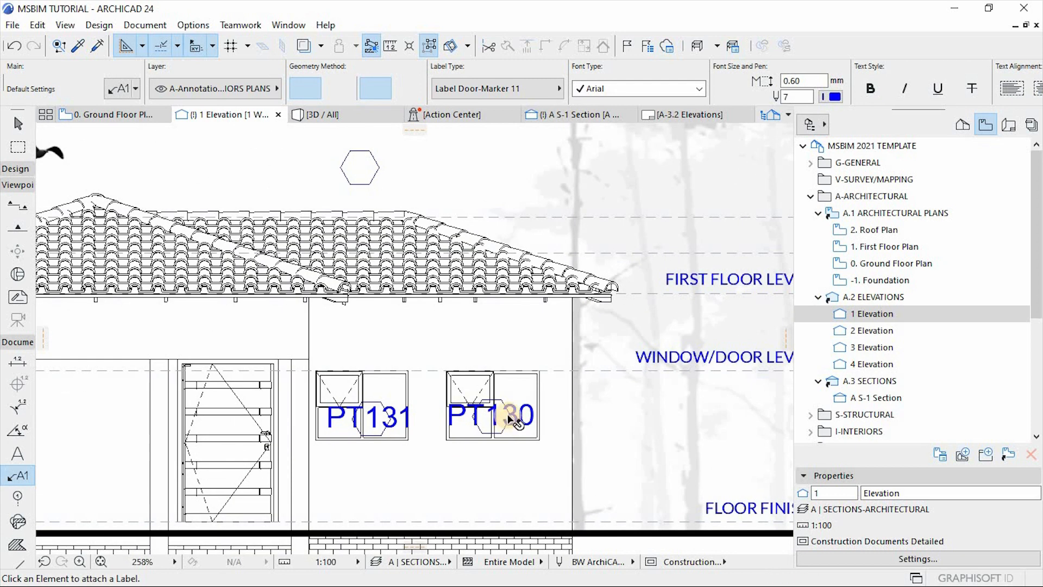
{"action": "left_click", "coordinate": [501, 415], "text": "shift"}
{"action": "left_click", "coordinate": [504, 416], "text": "shift"}
{"action": "left_click", "coordinate": [502, 416], "text": "shift"}
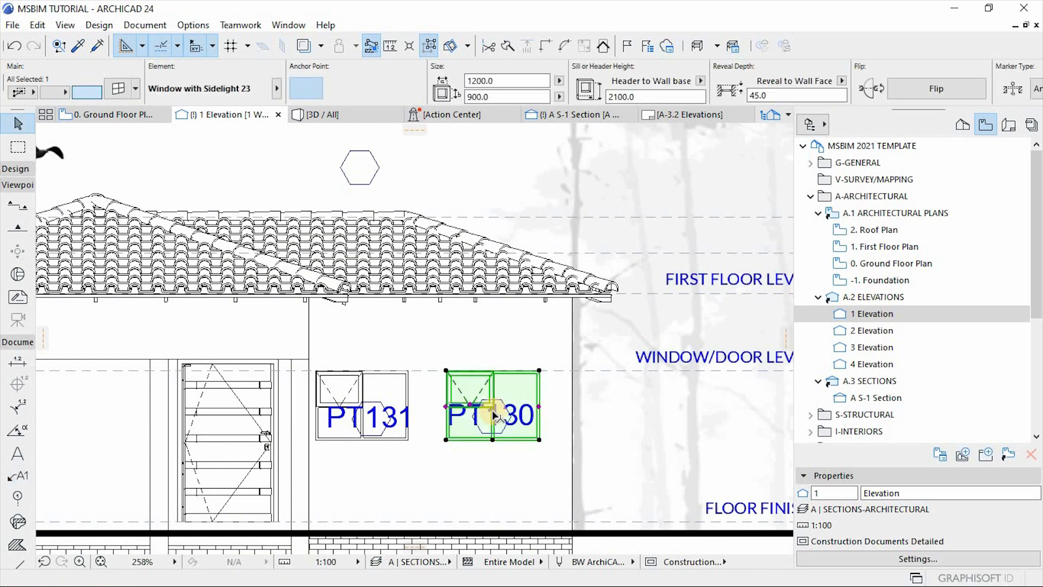
{"action": "left_click", "coordinate": [492, 418], "text": "shift"}
{"action": "left_click", "coordinate": [489, 419], "text": "shift"}
{"action": "left_click", "coordinate": [489, 416], "text": "shift"}
{"action": "left_click", "coordinate": [491, 415], "text": "shift"}
{"action": "left_click", "coordinate": [477, 466]}
{"action": "scroll", "coordinate": [477, 467], "scroll_direction": "up", "scroll_amount": 3}
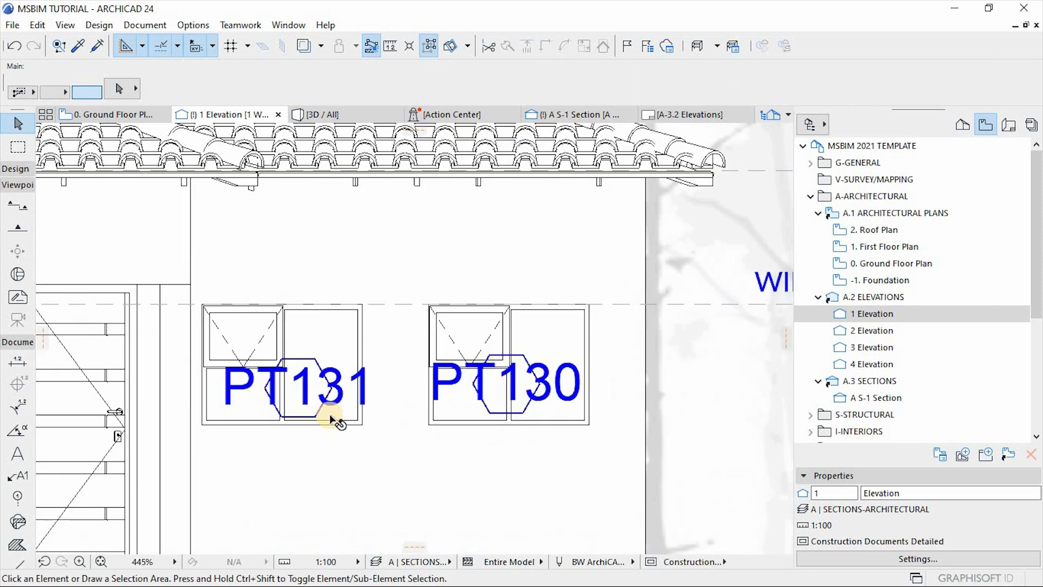
{"action": "left_click", "coordinate": [305, 385]}
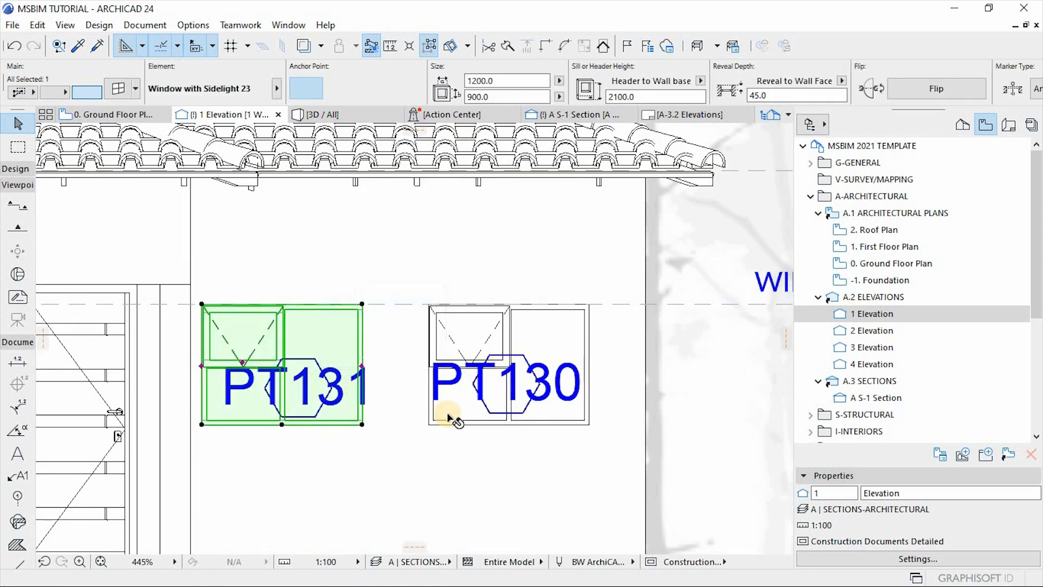
{"action": "key", "text": "Escape"}
Step: Move the two window labels down below their windows and delete the stray hexagon label moved onto the roof
{"action": "scroll", "coordinate": [447, 416], "scroll_direction": "down", "scroll_amount": 5}
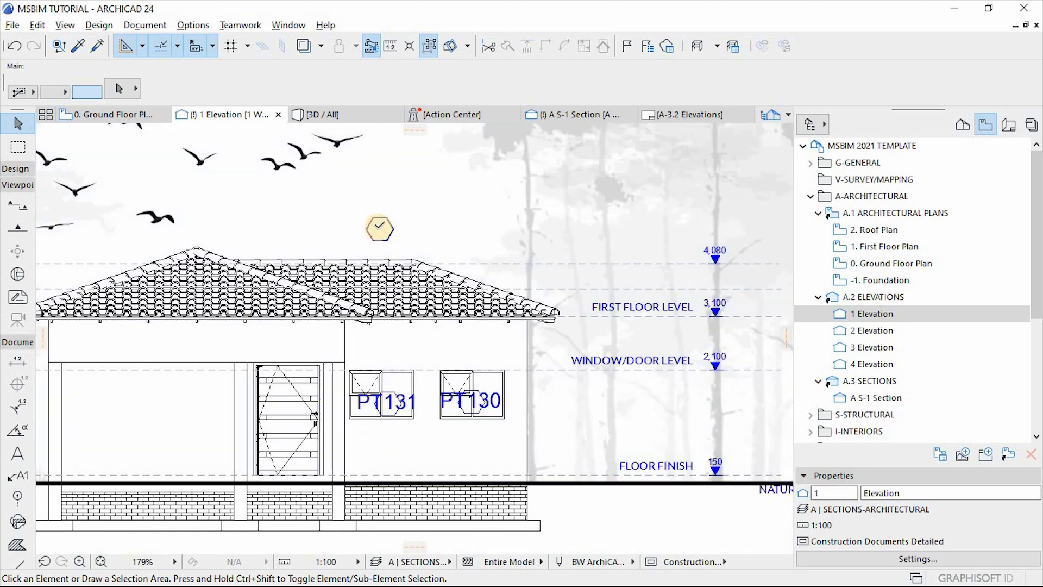
{"action": "left_click", "coordinate": [379, 228], "text": "alt"}
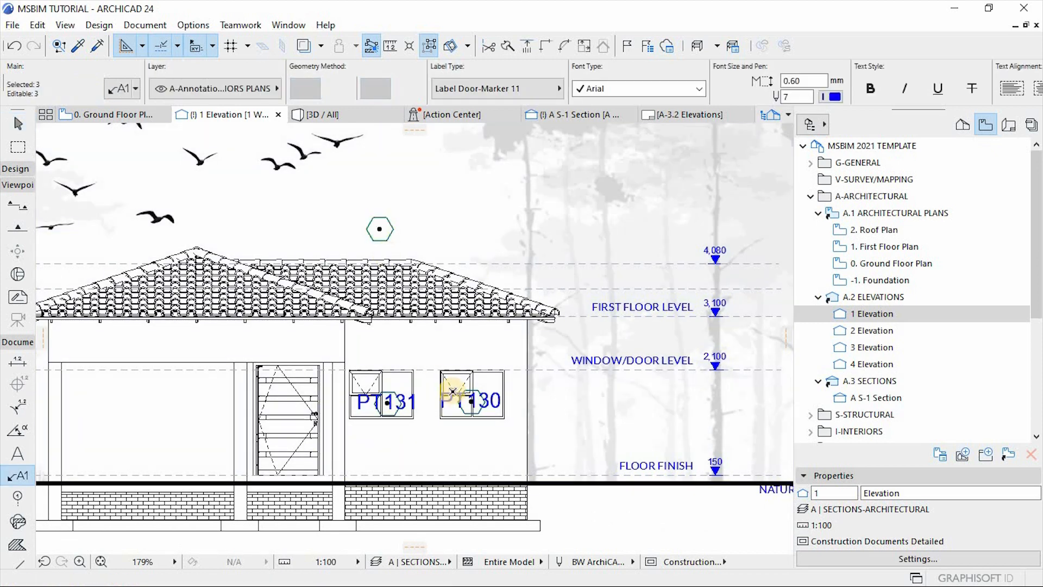
{"action": "key", "text": "ctrl+d"}
{"action": "left_click", "coordinate": [444, 429]}
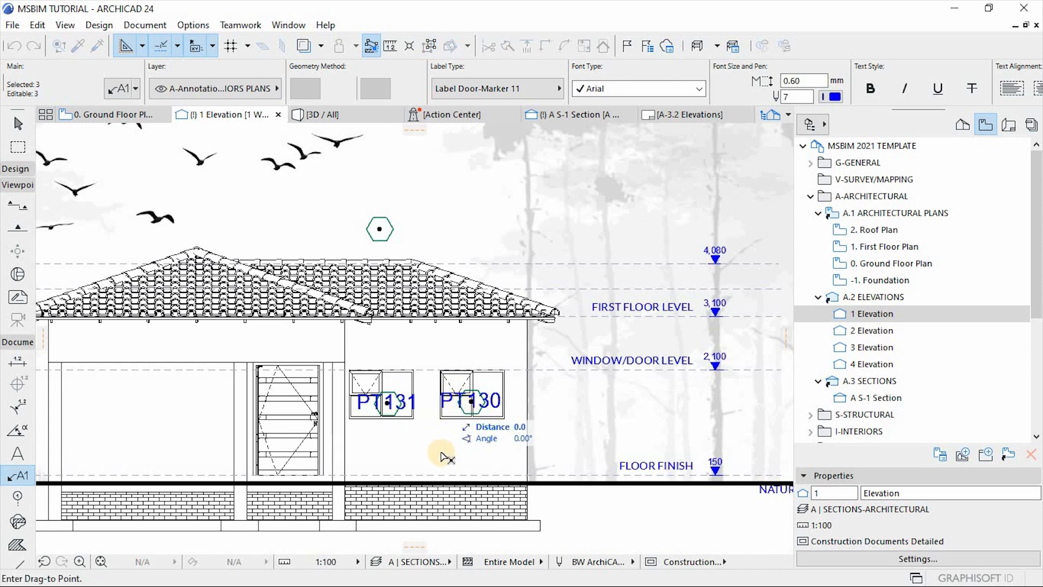
{"action": "left_click", "coordinate": [444, 466]}
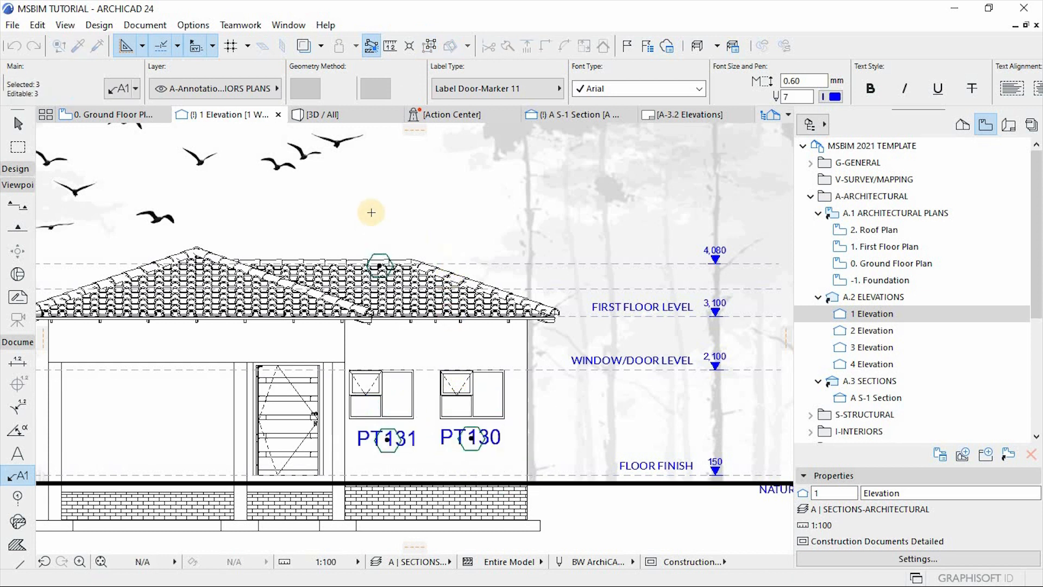
{"action": "left_click", "coordinate": [380, 267]}
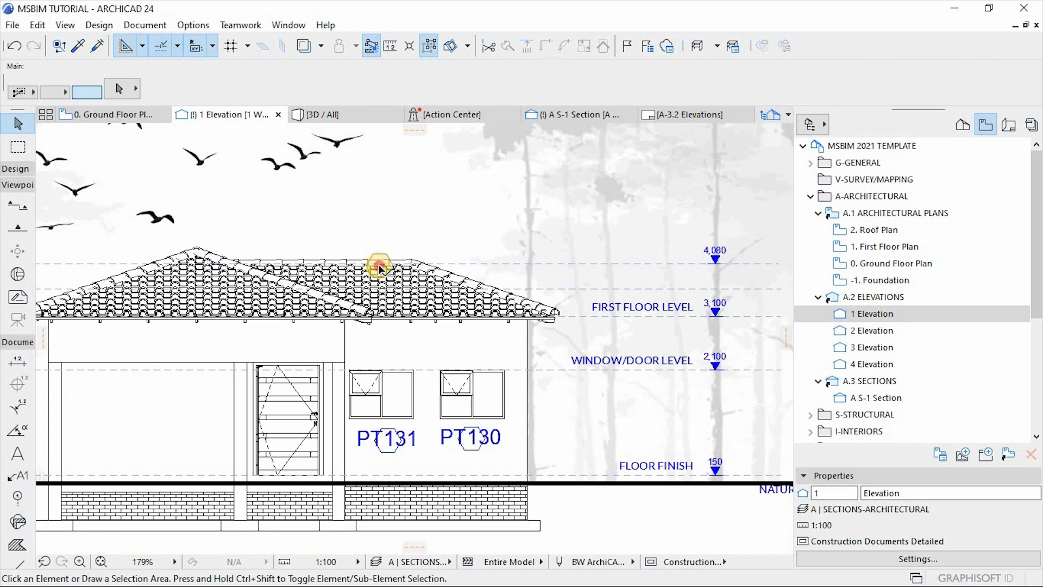
Step: Select both labels below the windows, PT131 and PT130
{"action": "left_click", "coordinate": [471, 441]}
{"action": "left_click", "coordinate": [470, 438]}
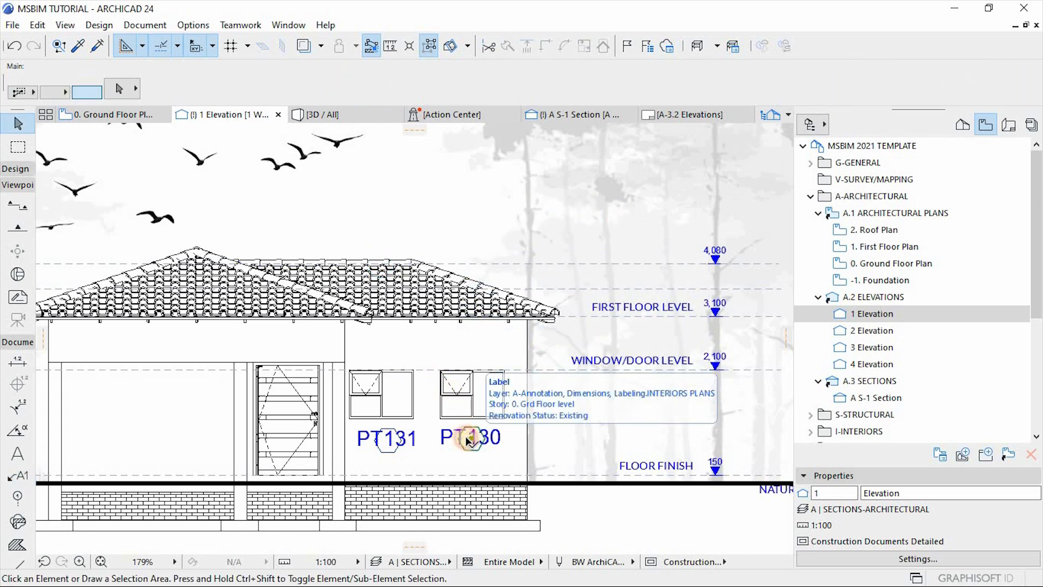
{"action": "left_click", "coordinate": [389, 440], "text": "shift"}
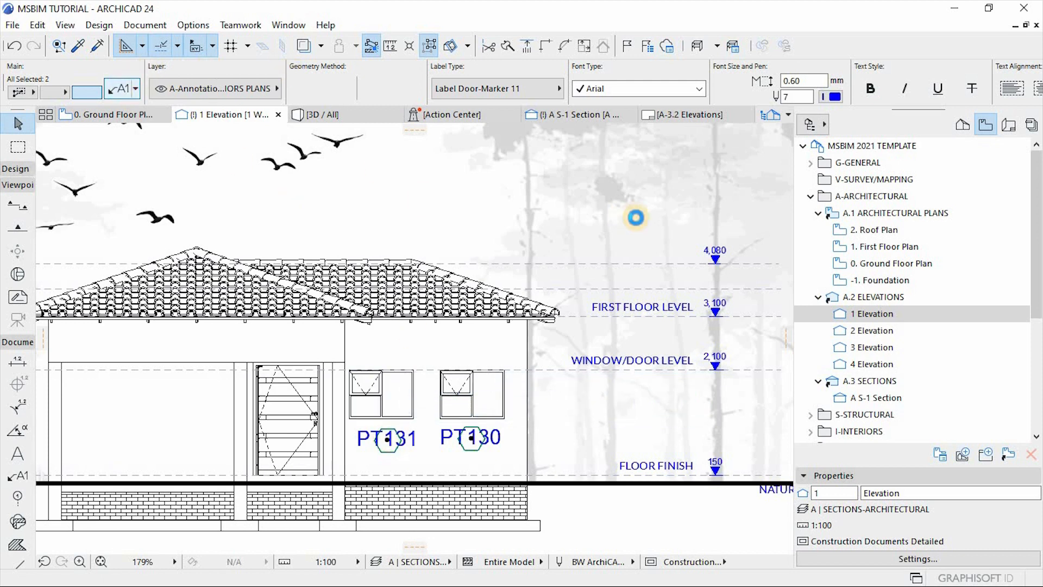
{"action": "key", "text": "ctrl+t"}
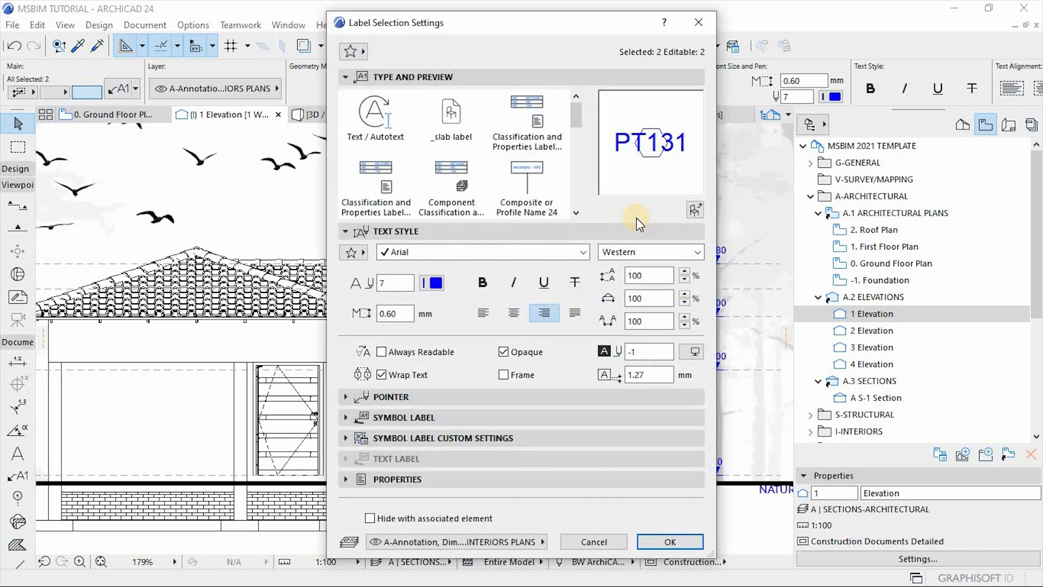
{"action": "left_click", "coordinate": [699, 22]}
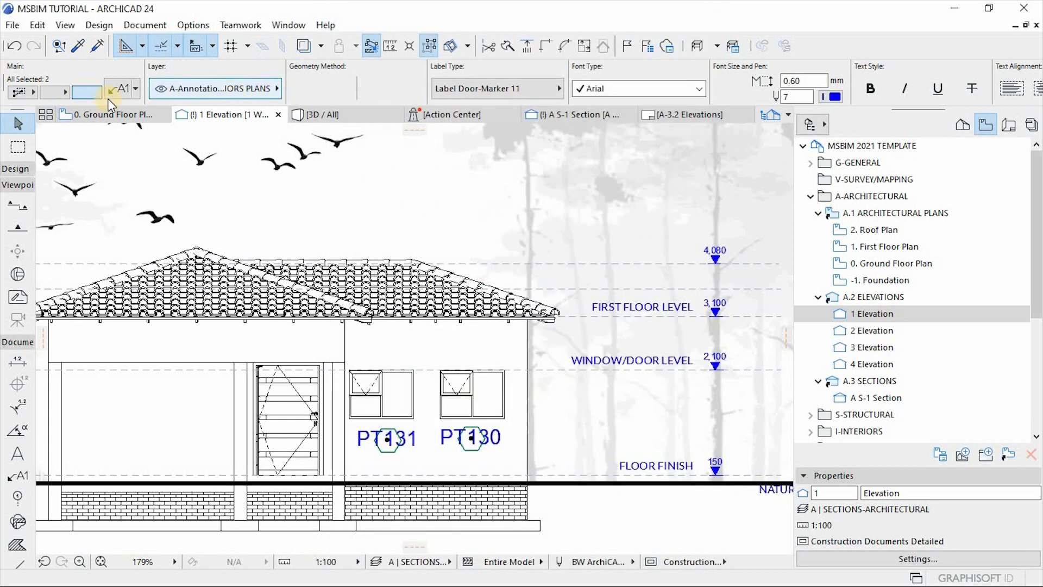
{"action": "left_click", "coordinate": [135, 89]}
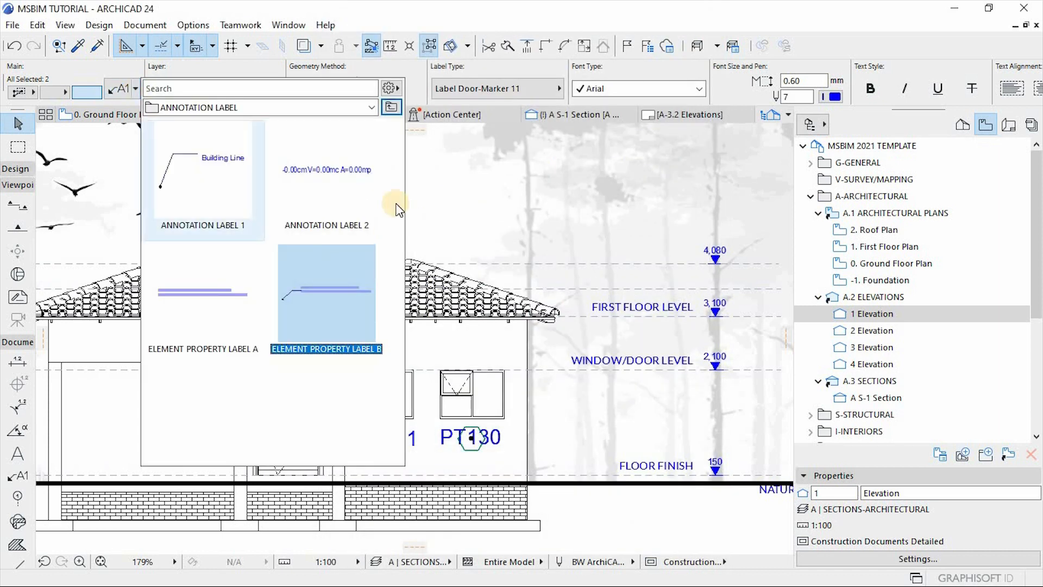
{"action": "left_click", "coordinate": [390, 108]}
{"action": "double_click", "coordinate": [320, 191]}
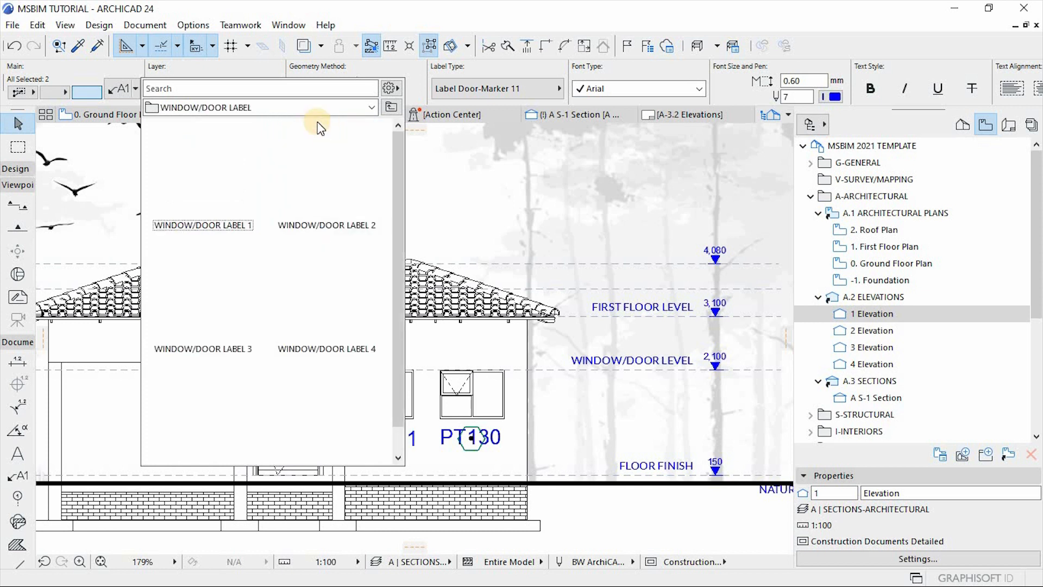
{"action": "scroll", "coordinate": [315, 298], "scroll_direction": "down", "scroll_amount": 2}
{"action": "scroll", "coordinate": [319, 334], "scroll_direction": "up", "scroll_amount": 1}
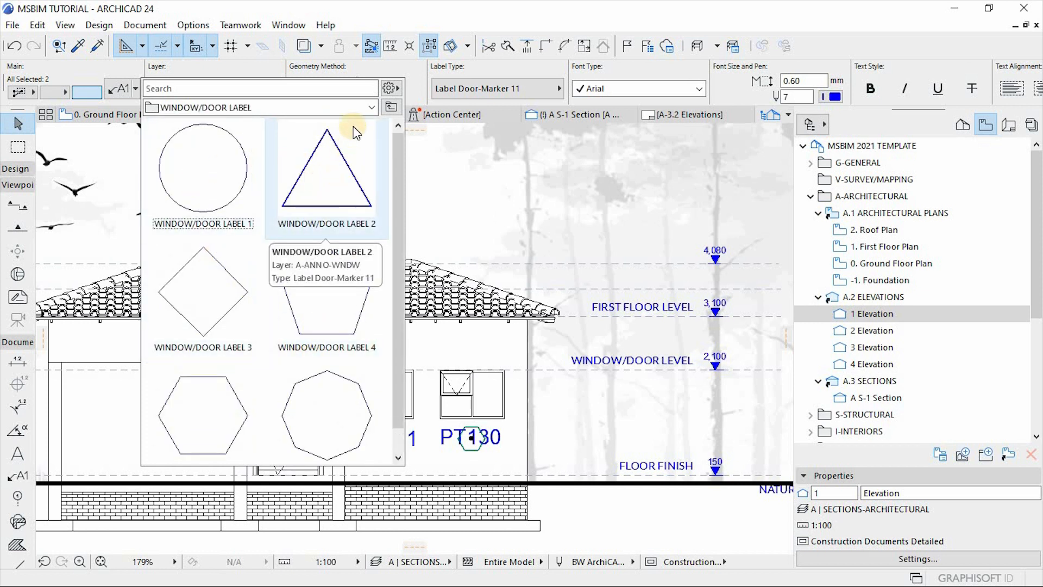
{"action": "left_click", "coordinate": [391, 108]}
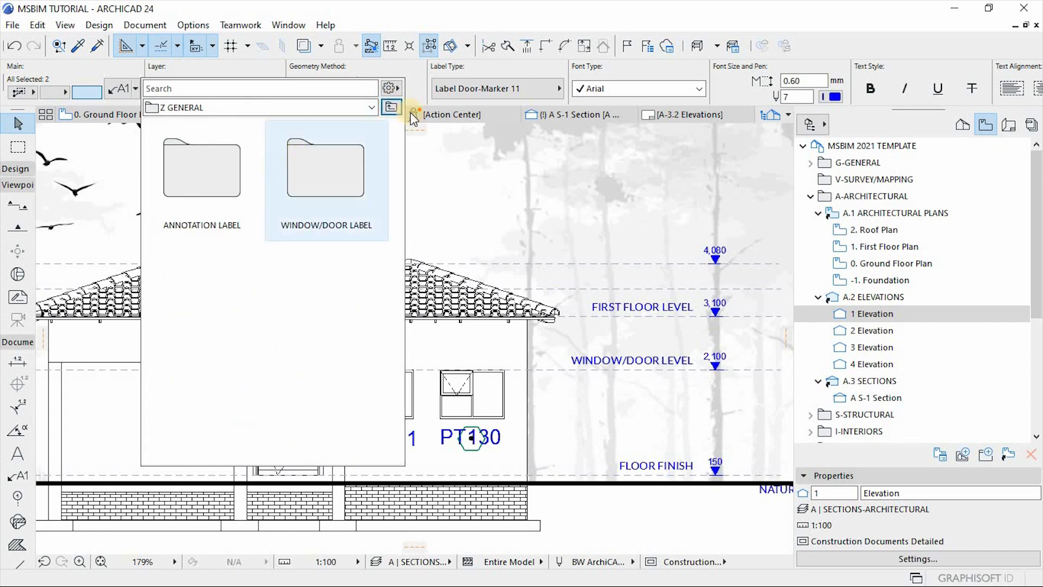
{"action": "left_click", "coordinate": [120, 83]}
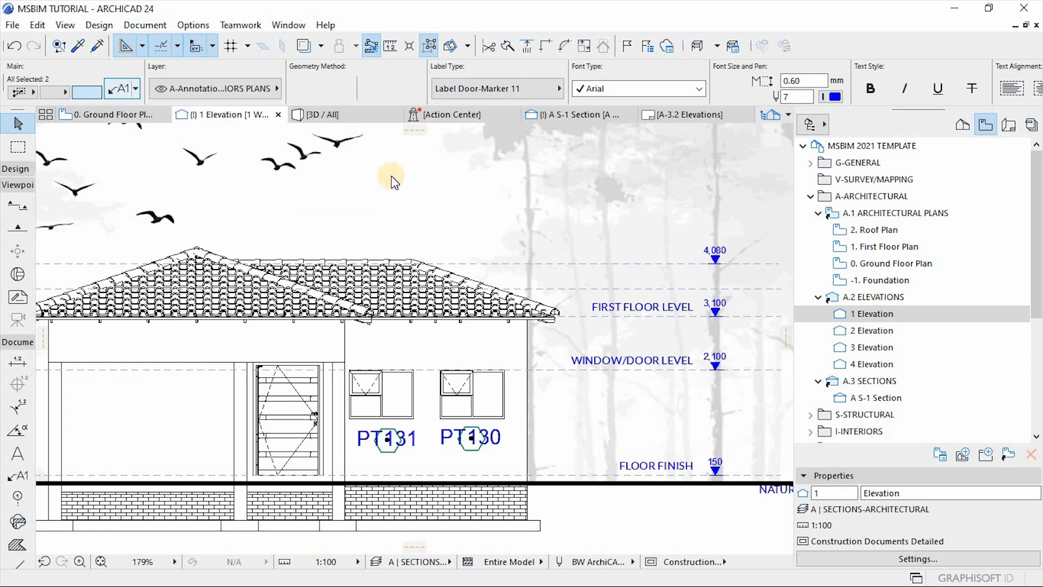
Step: Change the Polygon Shape of both window labels from Hexagon to the option without an outline, and clear the selection
{"action": "key", "text": "ctrl+t"}
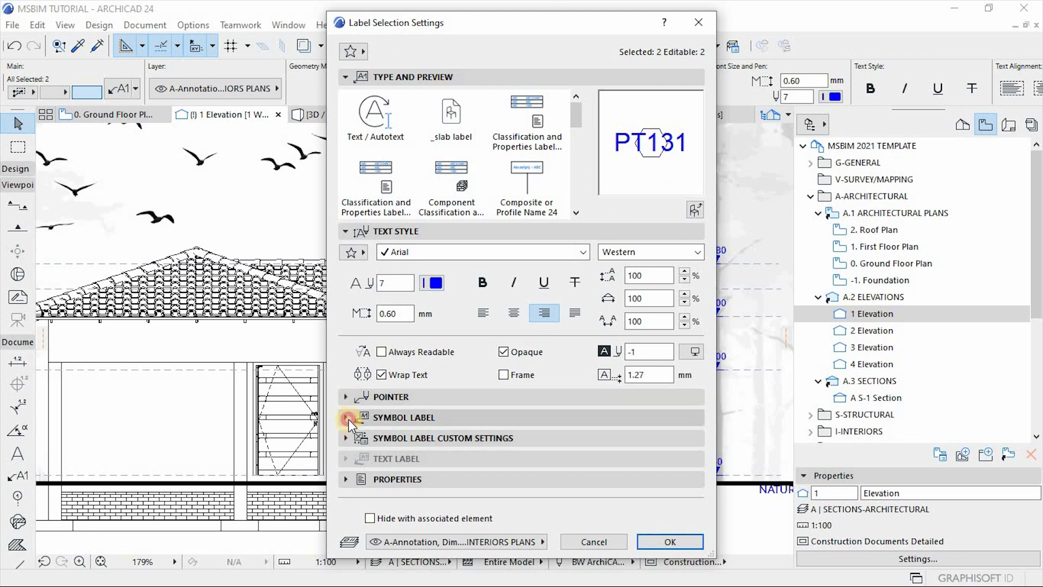
{"action": "left_click", "coordinate": [347, 419]}
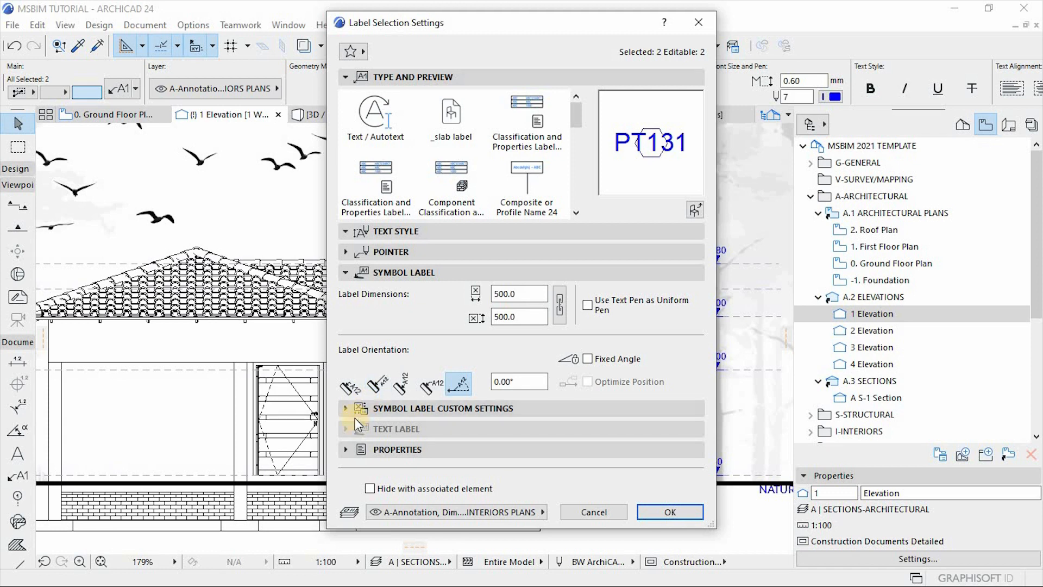
{"action": "left_click", "coordinate": [348, 407]}
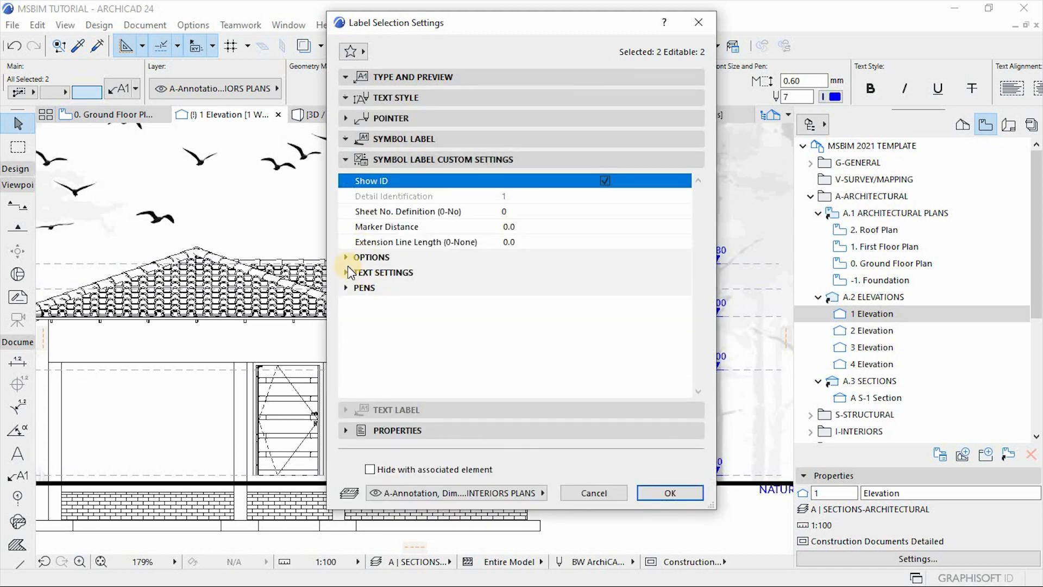
{"action": "left_click", "coordinate": [348, 257]}
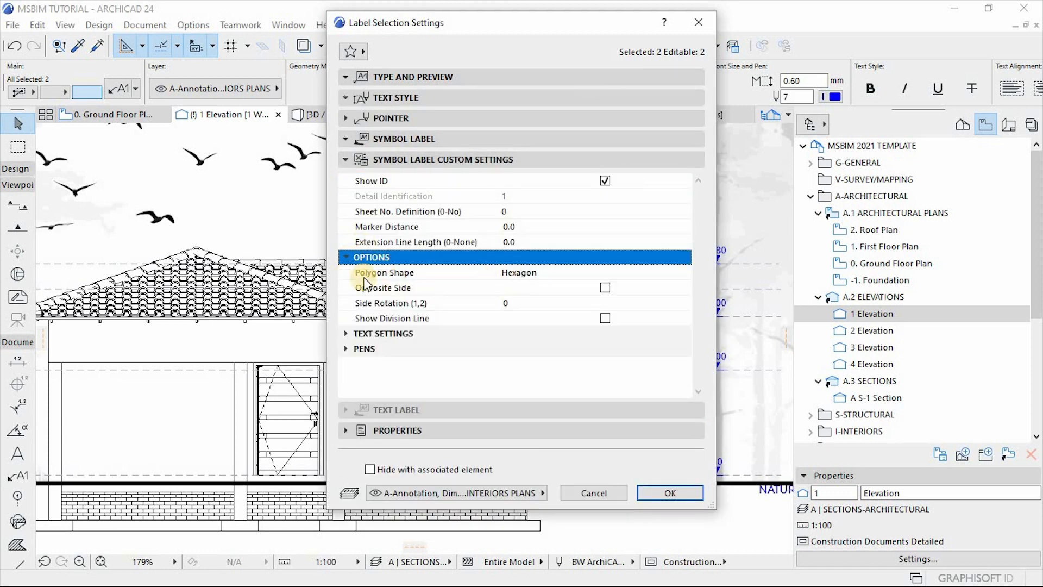
{"action": "left_click", "coordinate": [513, 272]}
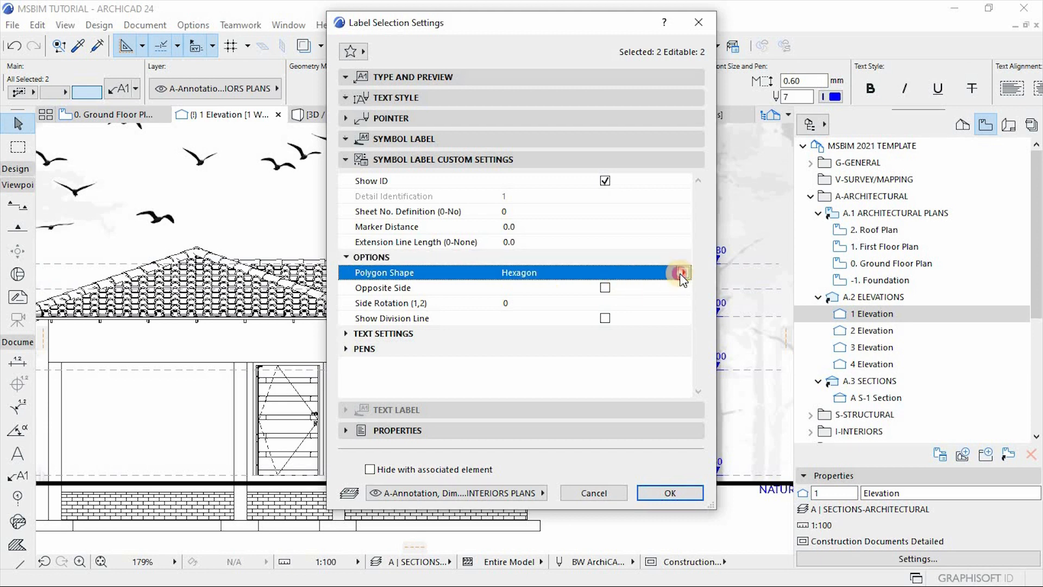
{"action": "left_click", "coordinate": [682, 273]}
{"action": "left_click", "coordinate": [710, 364]}
{"action": "left_click", "coordinate": [669, 494]}
{"action": "scroll", "coordinate": [606, 514], "scroll_direction": "down", "scroll_amount": 2}
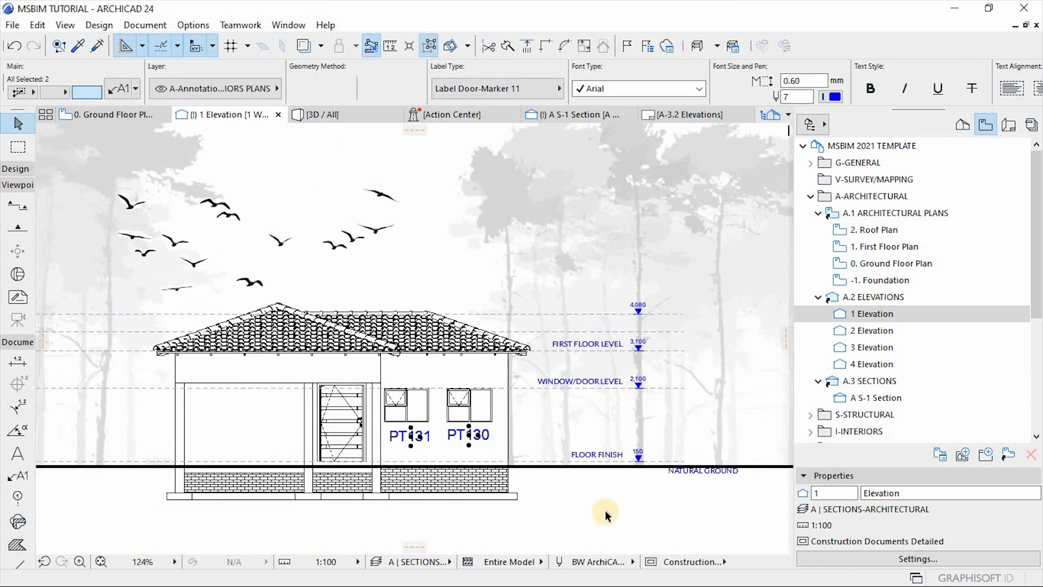
{"action": "left_click", "coordinate": [605, 511]}
Step: Copy the FLOOR FINISH text and its dashed level line down to the base of the brick foundation wall
{"action": "scroll", "coordinate": [424, 302], "scroll_direction": "down", "scroll_amount": 2}
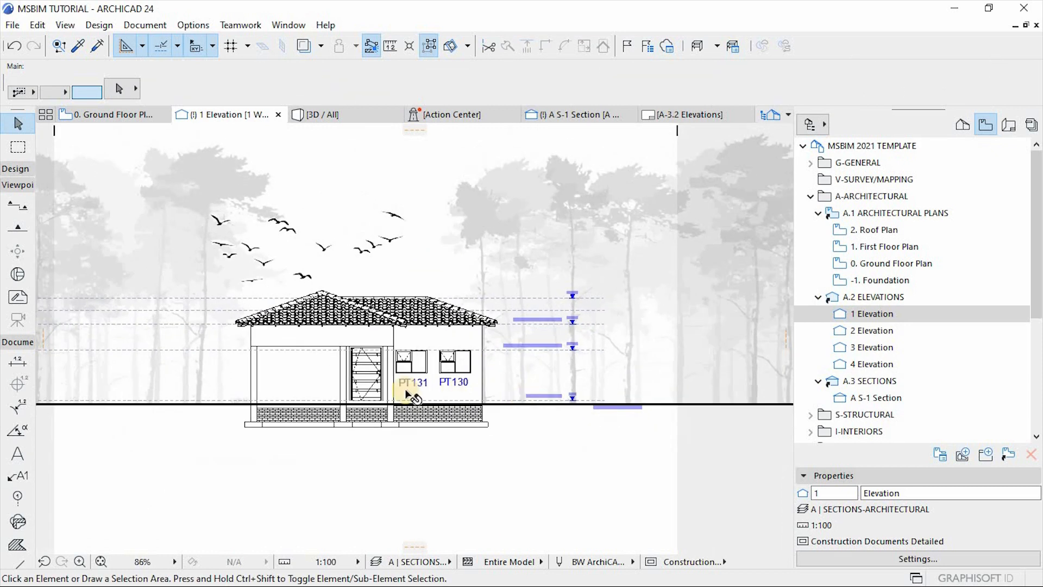
{"action": "scroll", "coordinate": [408, 394], "scroll_direction": "up", "scroll_amount": 2}
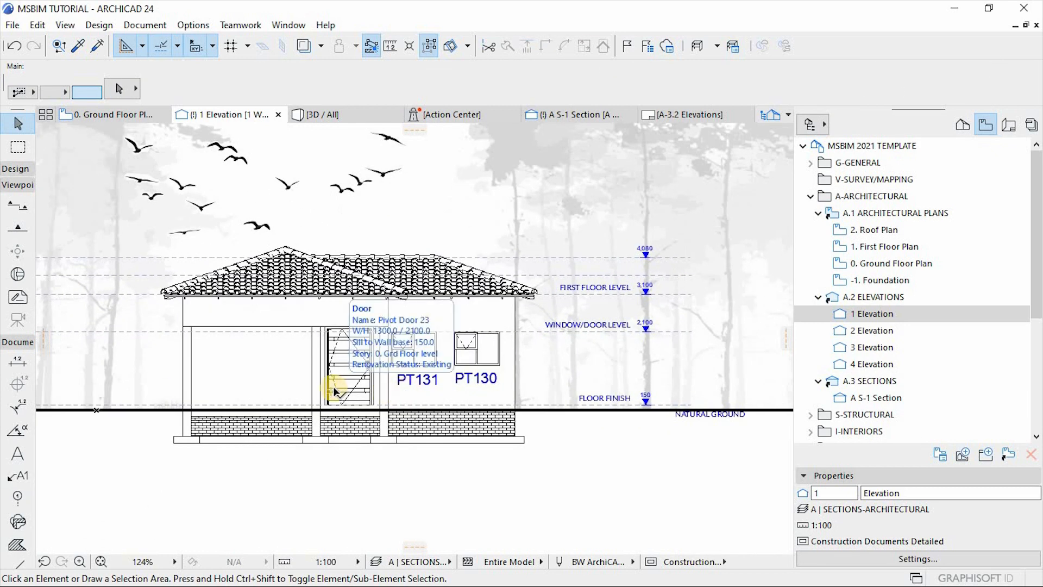
{"action": "scroll", "coordinate": [514, 432], "scroll_direction": "down", "scroll_amount": 2}
{"action": "scroll", "coordinate": [514, 432], "scroll_direction": "up", "scroll_amount": 6}
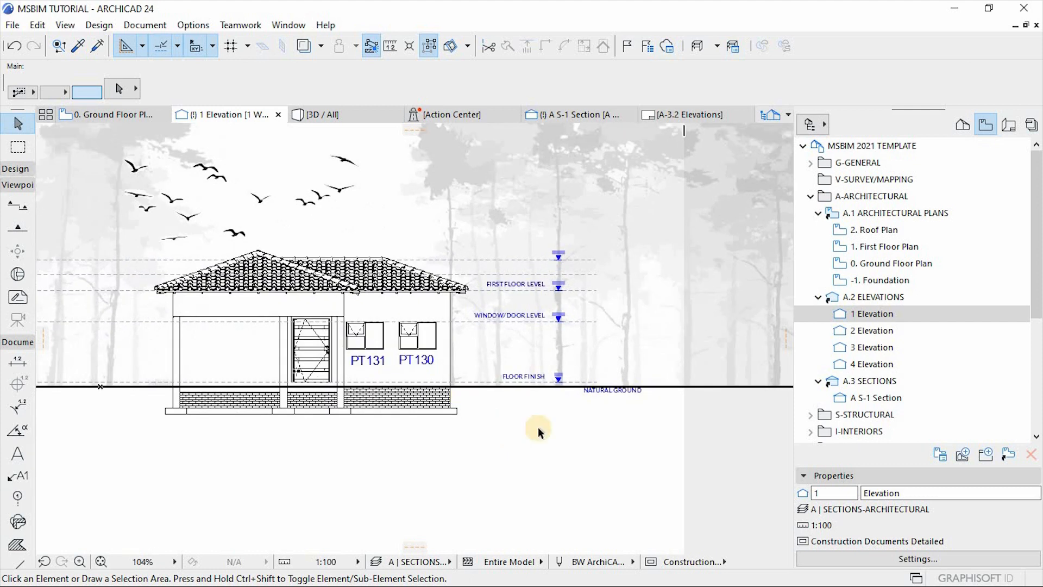
{"action": "left_click", "coordinate": [421, 341]}
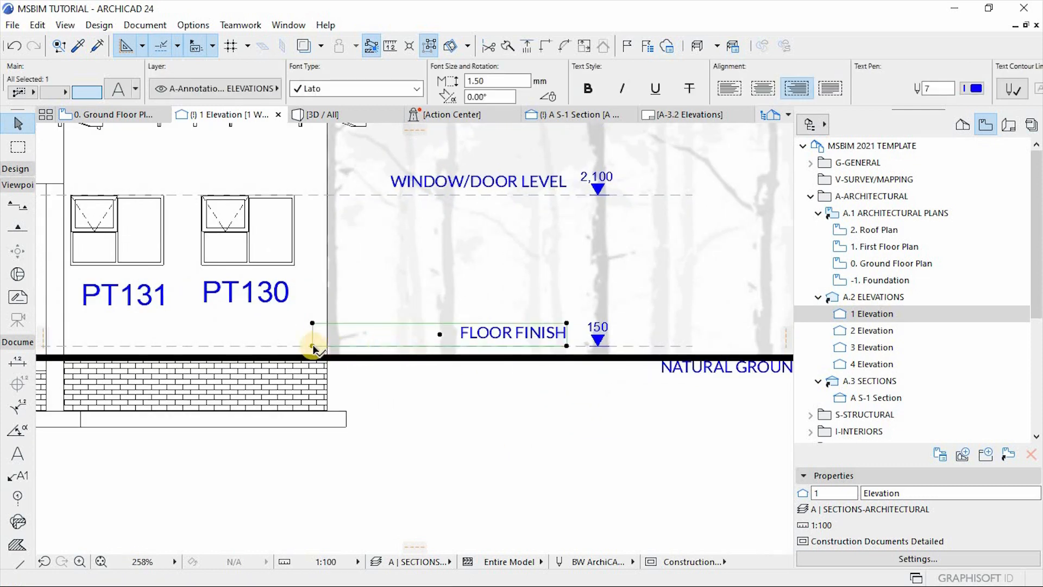
{"action": "left_click", "coordinate": [279, 345], "text": "shift"}
{"action": "key", "text": "ctrl+shift+d"}
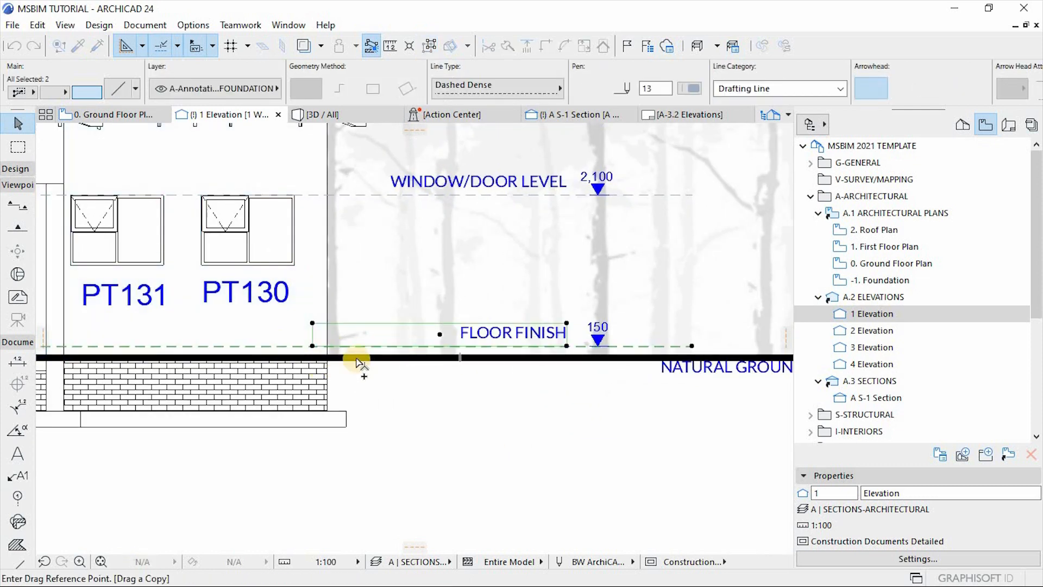
{"action": "left_click", "coordinate": [354, 353]}
{"action": "left_click", "coordinate": [347, 418]}
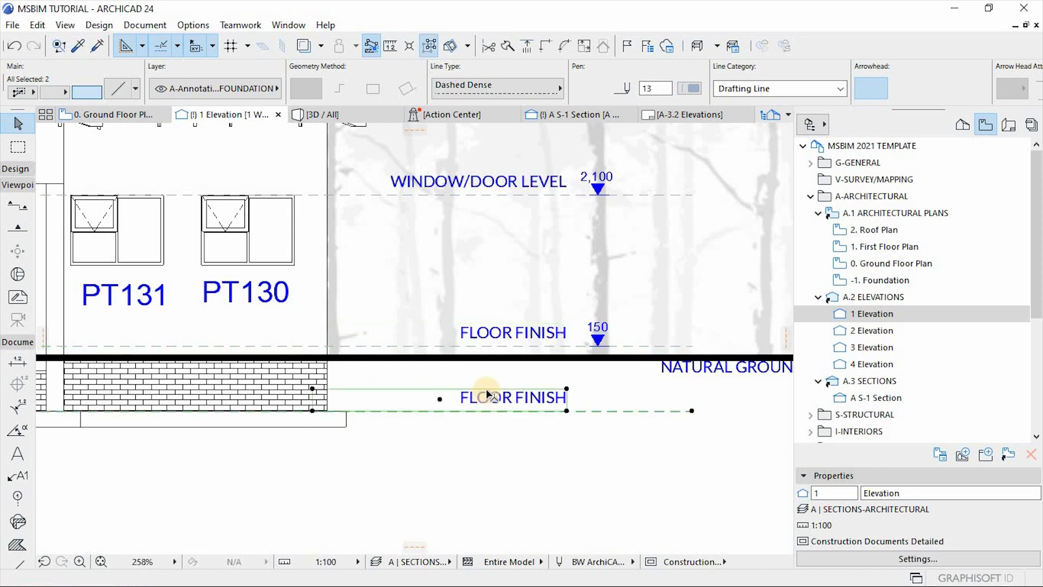
Step: Change the copied FLOOR FINISH text at the base of the foundation wall to TOP OF FOOTING and clear the selection
{"action": "double_click", "coordinate": [463, 399]}
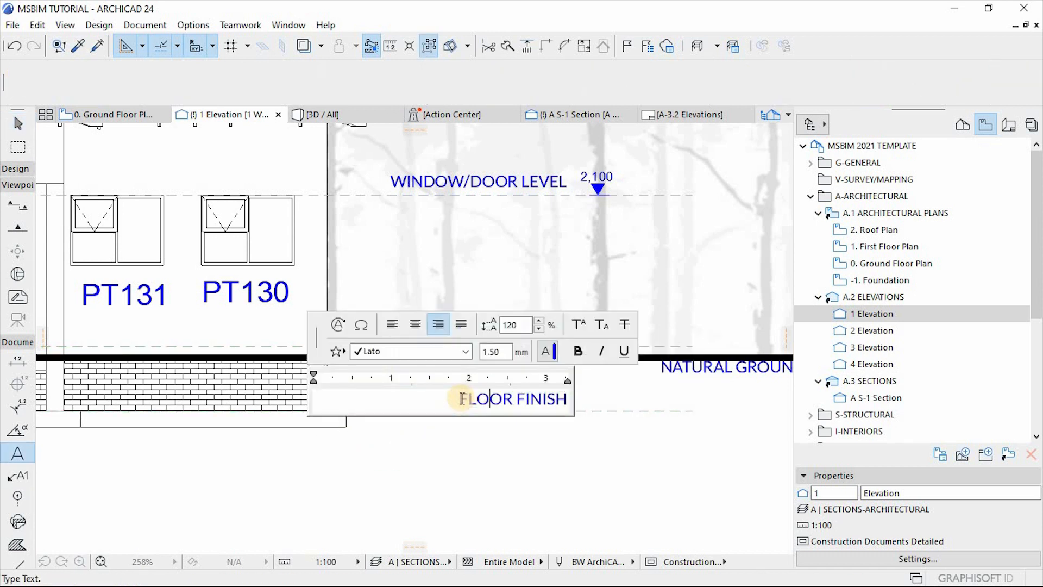
{"action": "type", "text": "TOP OF"}
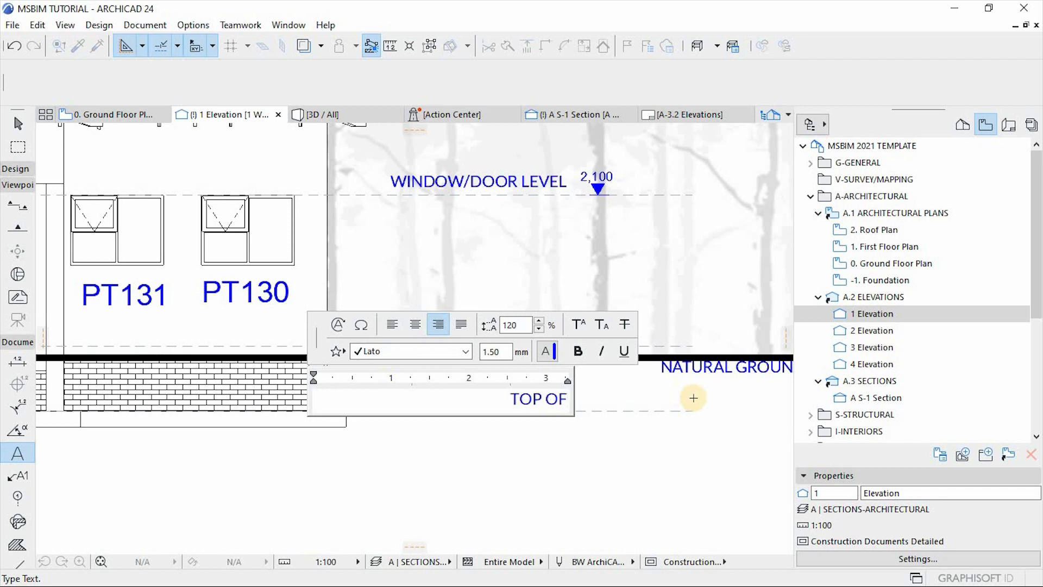
{"action": "type", "text": " FOOTING"}
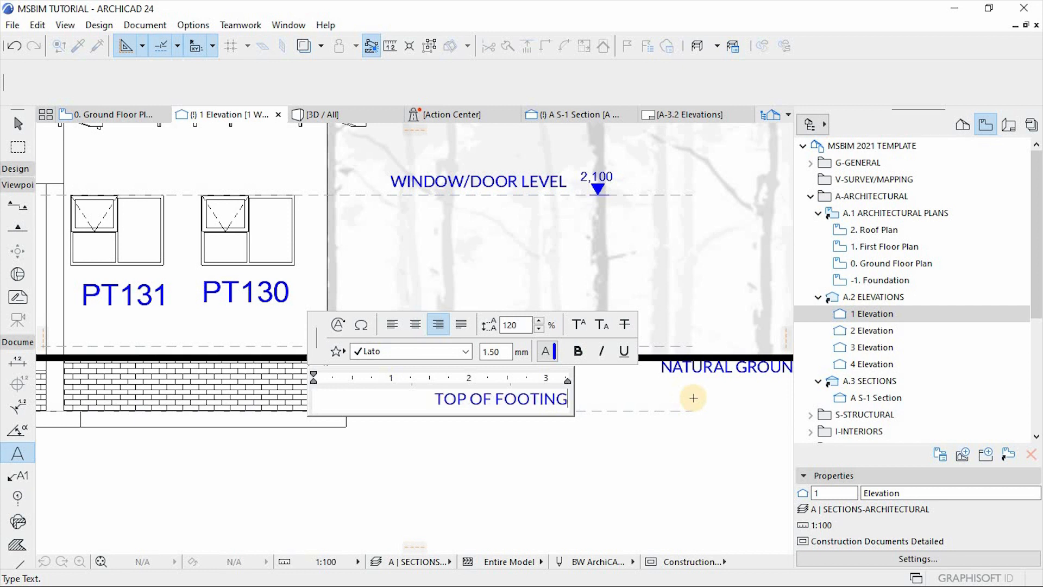
{"action": "left_click", "coordinate": [595, 440]}
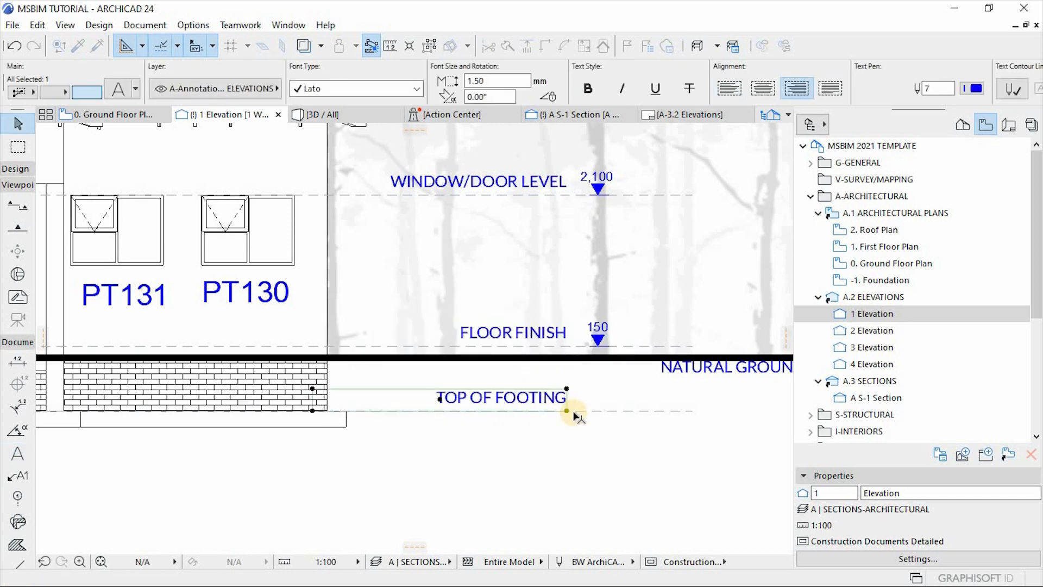
{"action": "left_click", "coordinate": [484, 414]}
{"action": "scroll", "coordinate": [597, 467], "scroll_direction": "down", "scroll_amount": 5}
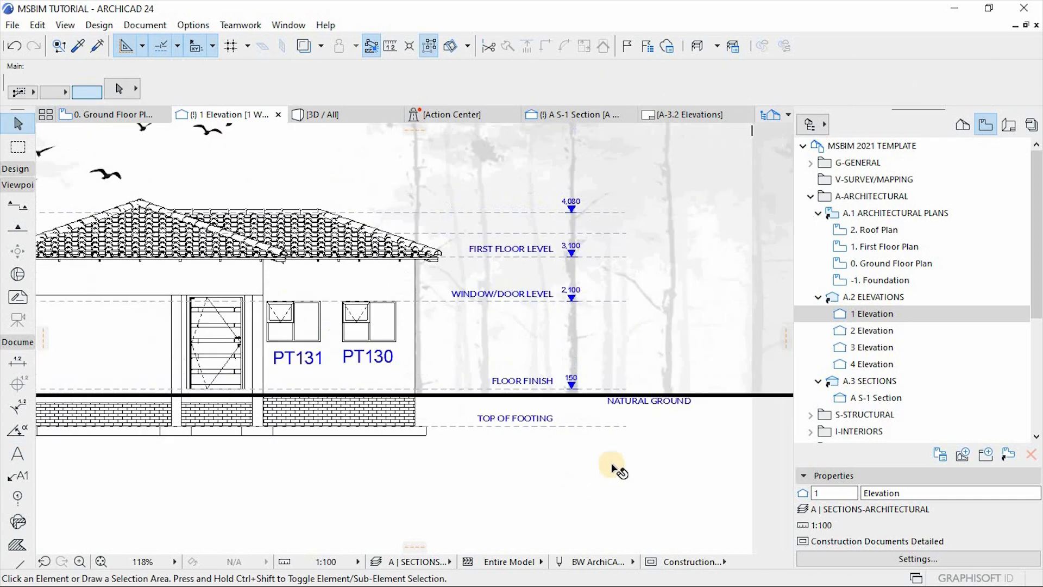
{"action": "left_click_drag", "start_coordinate": [517, 481], "coordinate": [708, 482]}
{"action": "scroll", "coordinate": [926, 334], "scroll_direction": "down", "scroll_amount": 1}
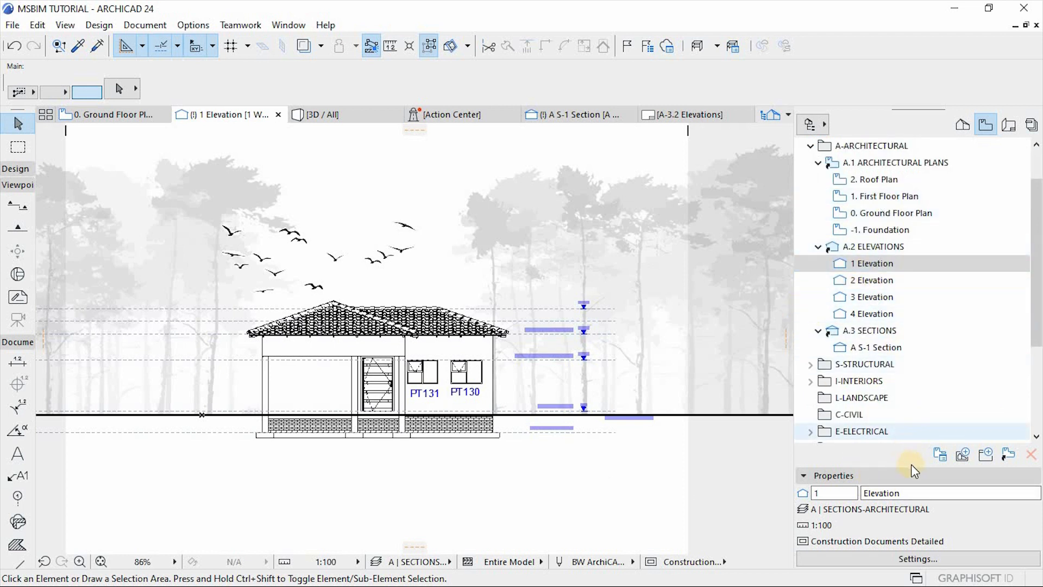
Step: Open the 0. Grd Floor Plumbing Plan view and look over the bathroom and kitchen layout
{"action": "scroll", "coordinate": [908, 319], "scroll_direction": "down", "scroll_amount": 1}
{"action": "scroll", "coordinate": [880, 288], "scroll_direction": "up", "scroll_amount": 2}
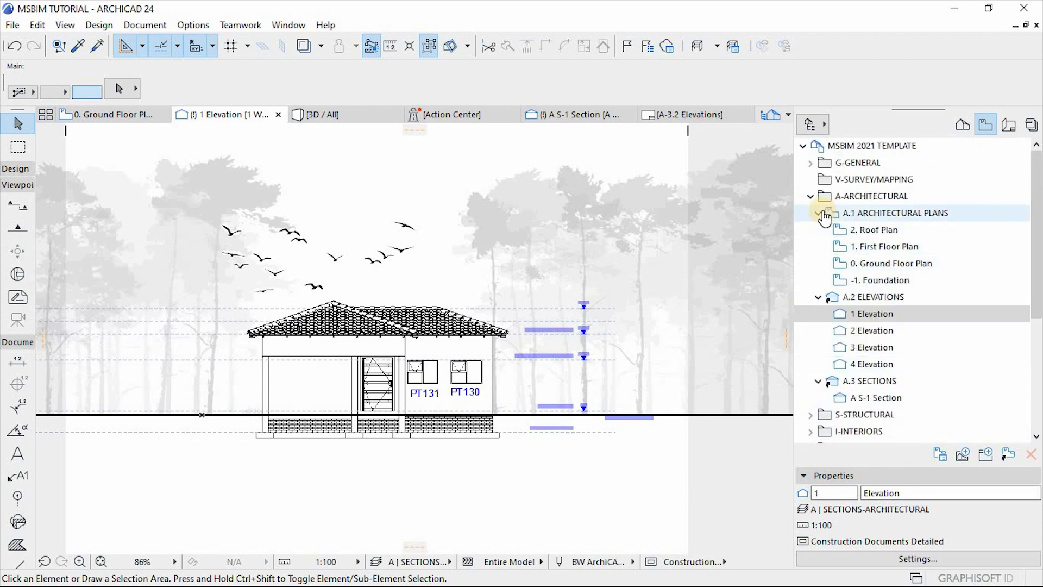
{"action": "left_click", "coordinate": [818, 213]}
{"action": "left_click", "coordinate": [818, 229]}
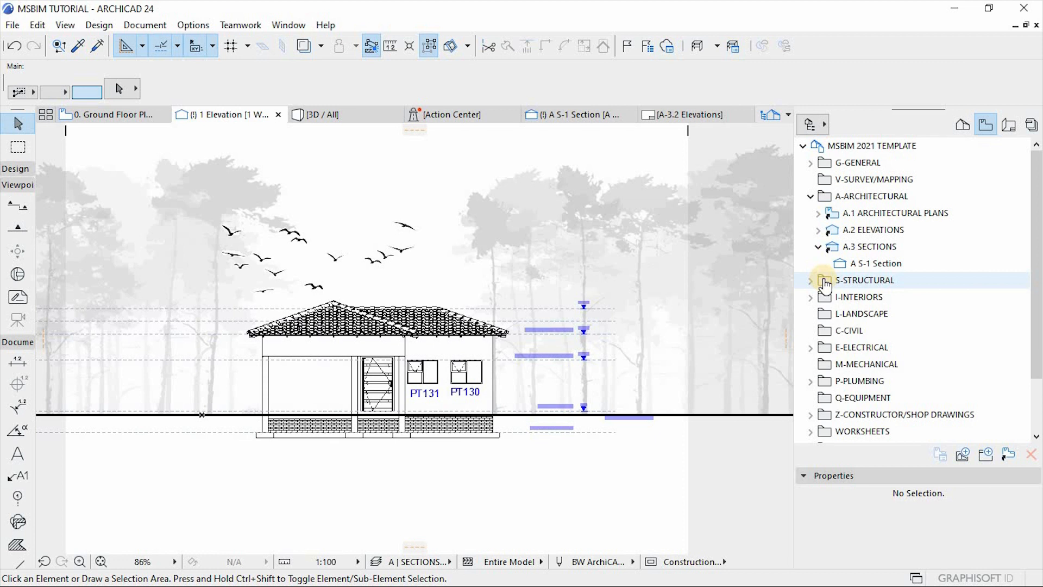
{"action": "left_click_drag", "start_coordinate": [1034, 239], "coordinate": [1035, 265]}
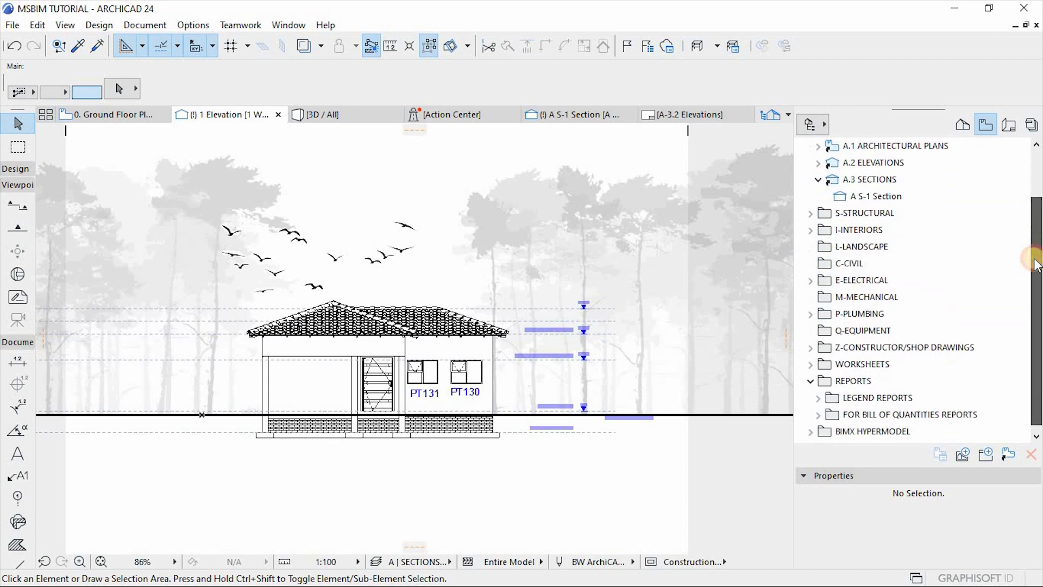
{"action": "left_click", "coordinate": [809, 314]}
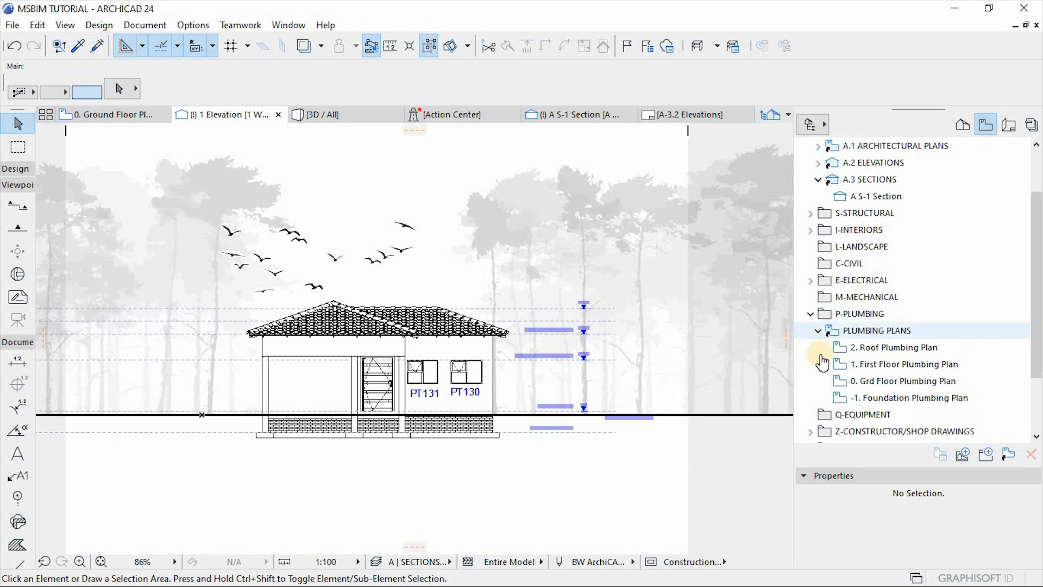
{"action": "left_click", "coordinate": [885, 381]}
{"action": "double_click", "coordinate": [885, 382]}
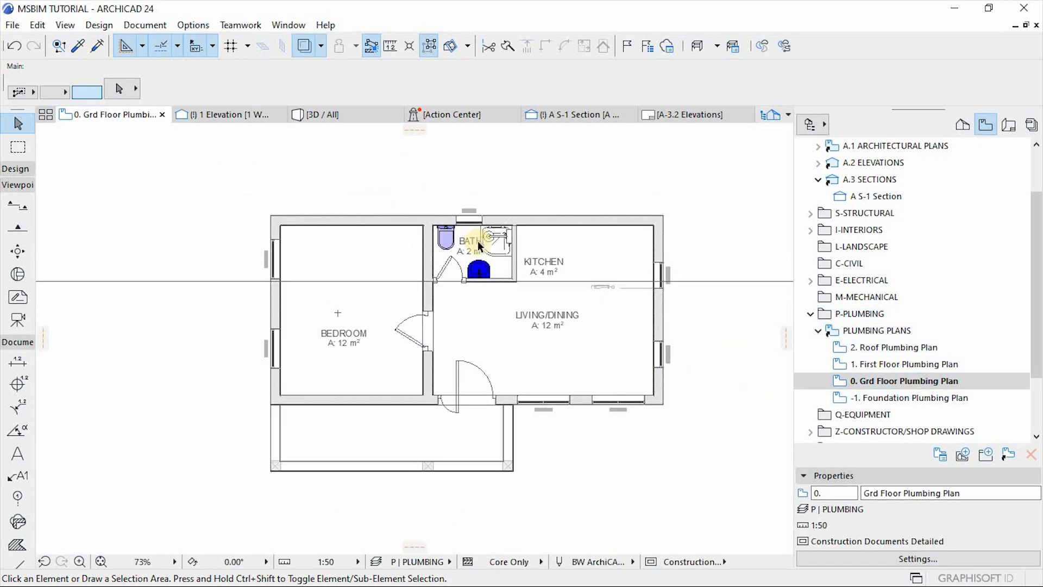
{"action": "scroll", "coordinate": [478, 241], "scroll_direction": "up", "scroll_amount": 2}
{"action": "scroll", "coordinate": [442, 219], "scroll_direction": "up", "scroll_amount": 1}
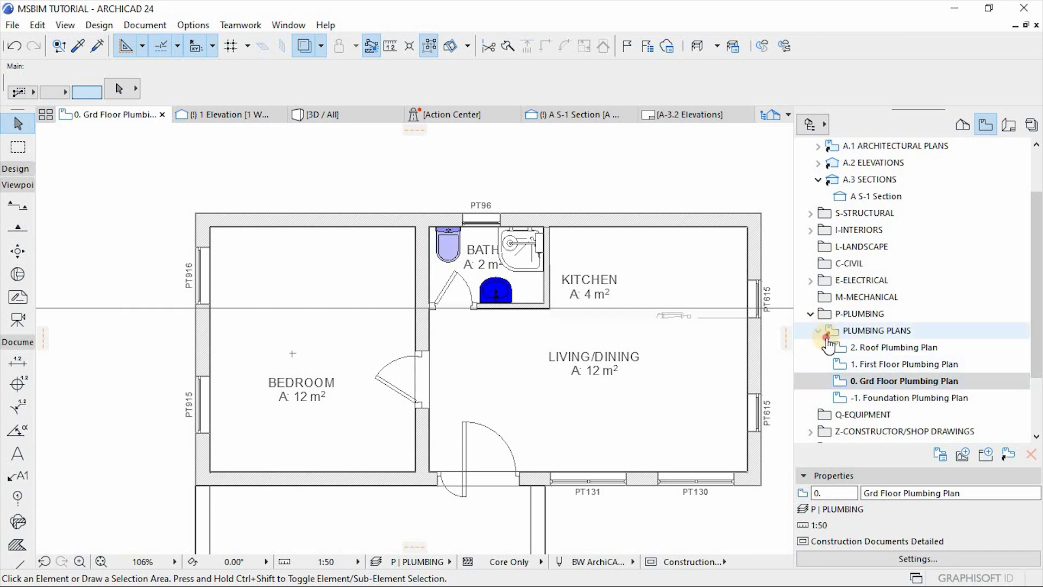
Step: Open the Z Total Floor Area schedule and the Z Room Schedule in the bill of quantities reports
{"action": "left_click", "coordinate": [820, 331]}
{"action": "left_click", "coordinate": [812, 315]}
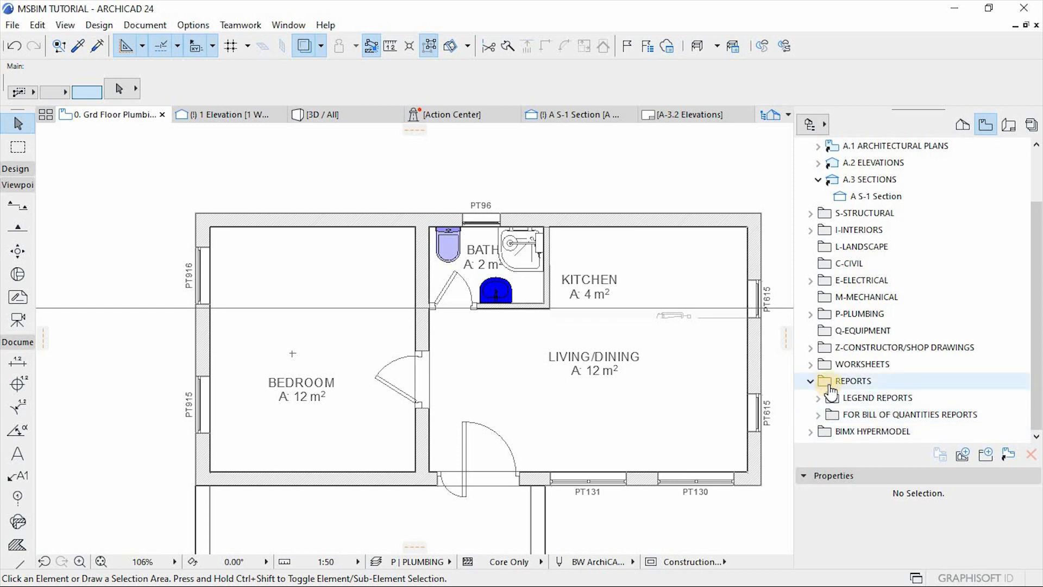
{"action": "left_click", "coordinate": [818, 415]}
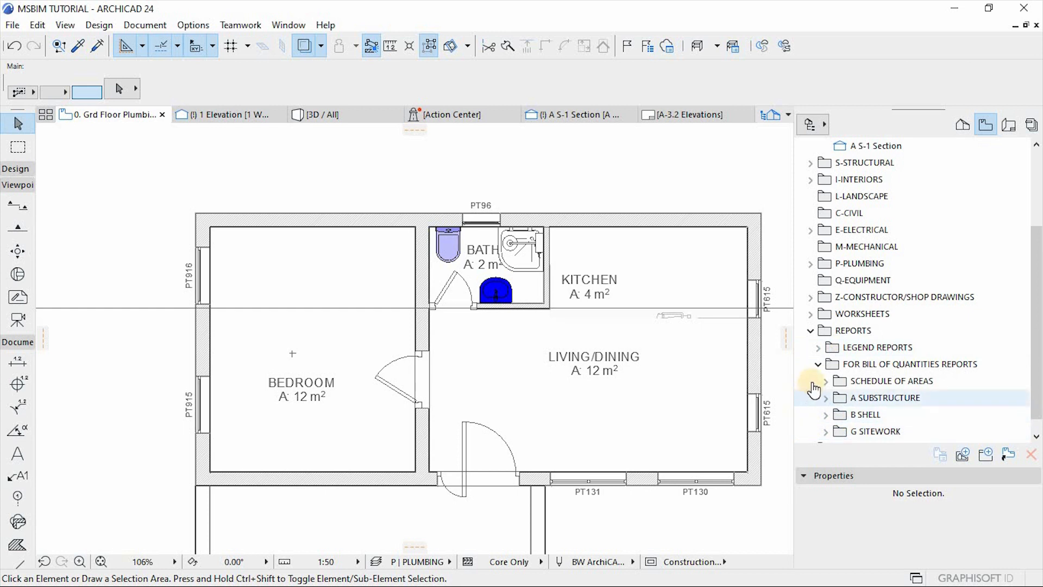
{"action": "scroll", "coordinate": [812, 392], "scroll_direction": "down", "scroll_amount": 1}
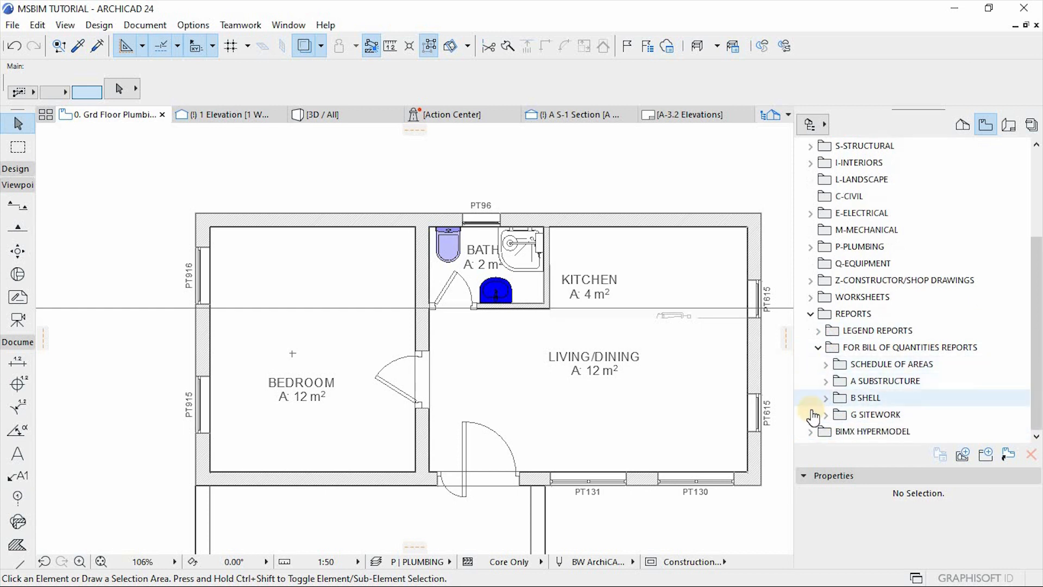
{"action": "left_click", "coordinate": [825, 364]}
{"action": "left_click", "coordinate": [882, 395]}
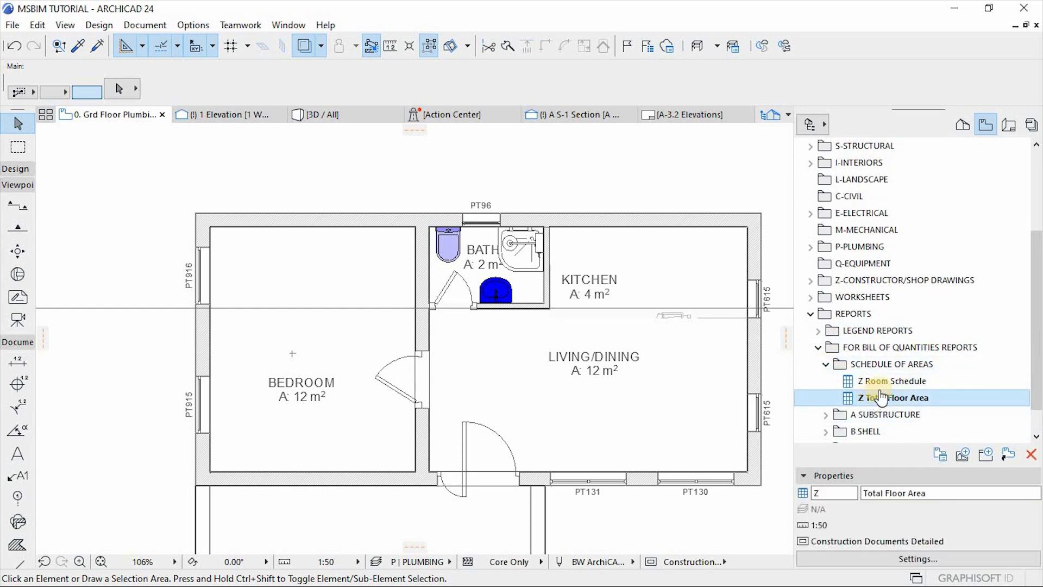
{"action": "double_click", "coordinate": [881, 398]}
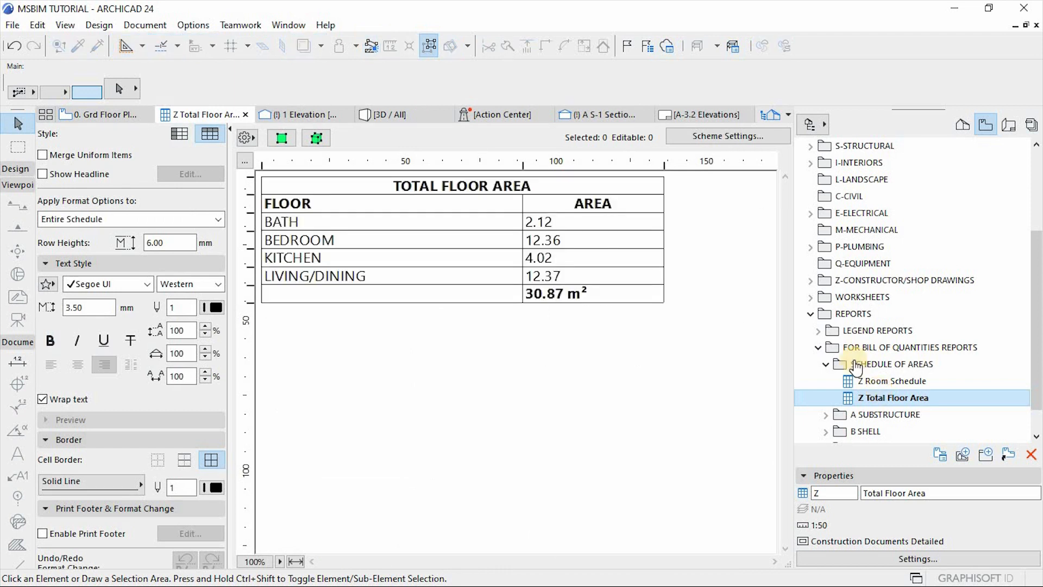
{"action": "left_click", "coordinate": [902, 382]}
{"action": "double_click", "coordinate": [903, 383]}
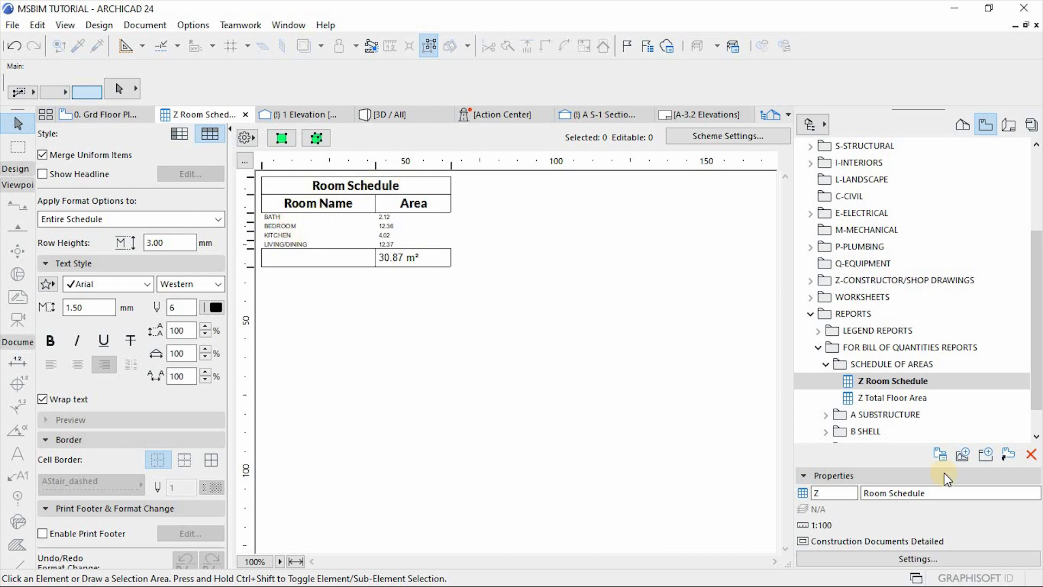
Step: Open the A9010 Excavation schedule in the substructure reports and examine its excavation and backfill volumes
{"action": "scroll", "coordinate": [924, 402], "scroll_direction": "down", "scroll_amount": 1}
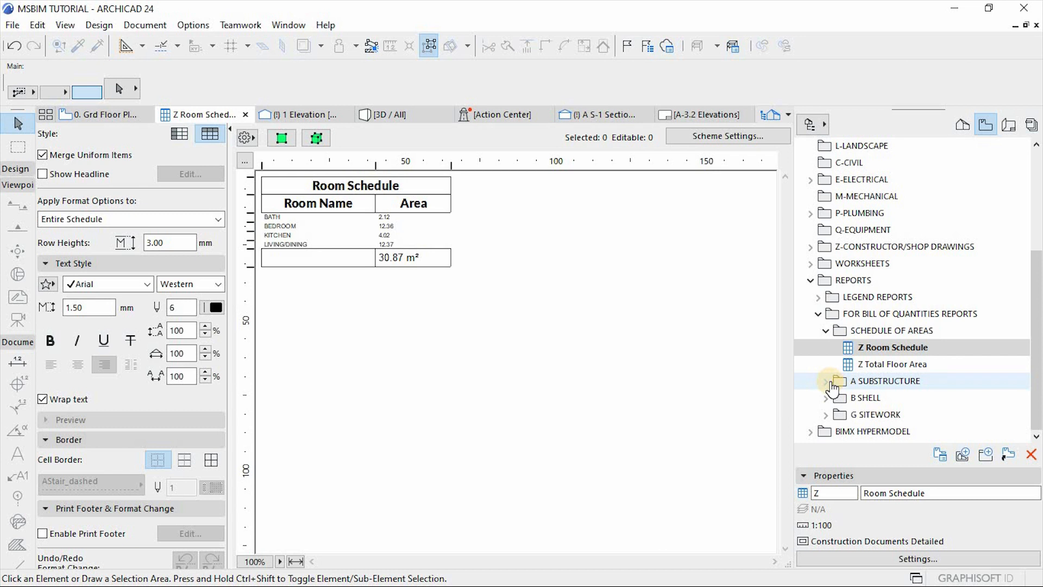
{"action": "left_click", "coordinate": [828, 382]}
{"action": "left_click", "coordinate": [907, 265]}
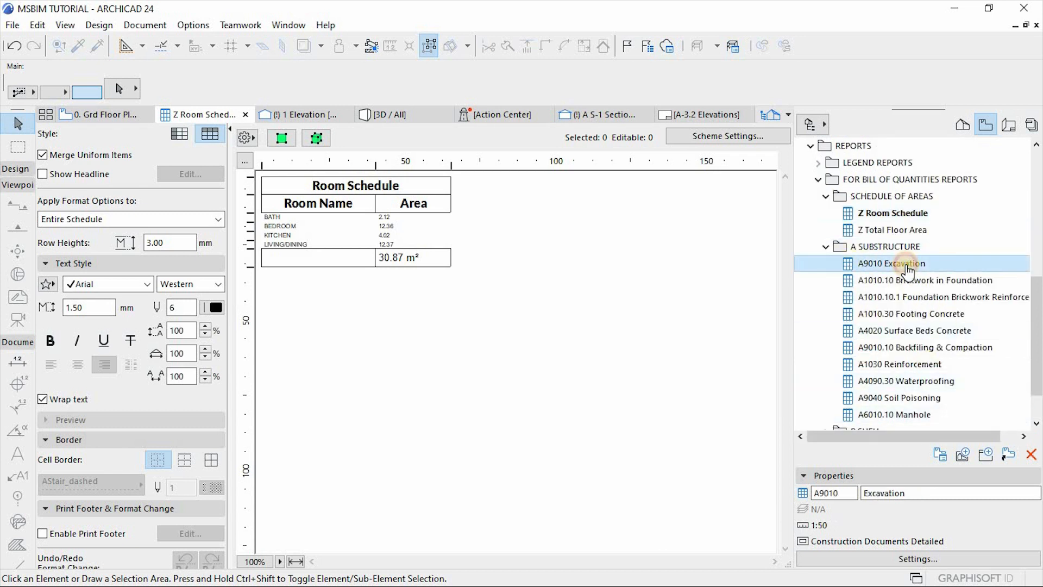
{"action": "double_click", "coordinate": [906, 264]}
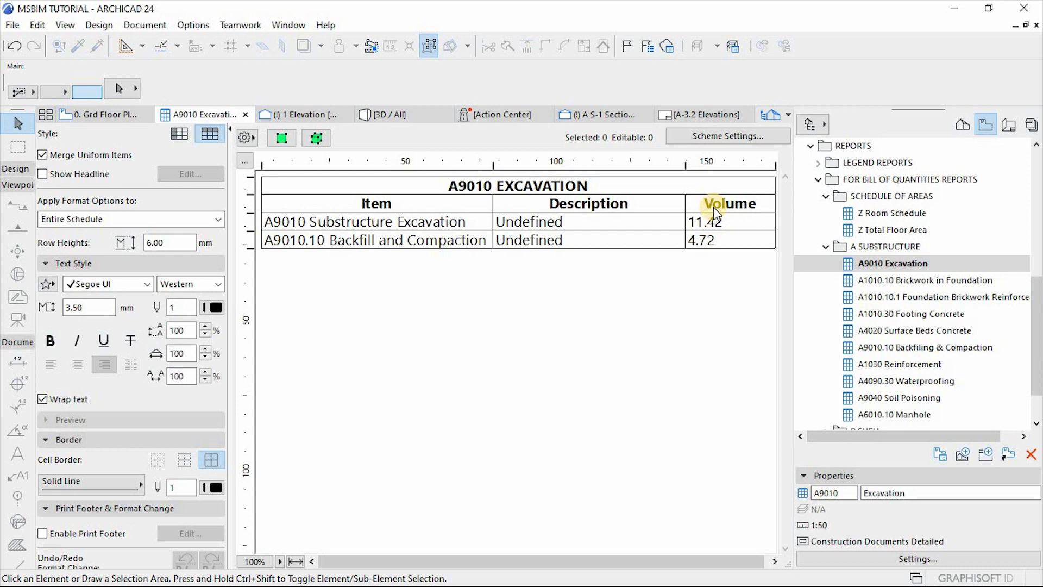
{"action": "left_click", "coordinate": [358, 252]}
{"action": "left_click", "coordinate": [577, 334]}
Step: Add the general Quantity field to the scheme of the A1010.10 Brickwork in Foundation schedule
{"action": "double_click", "coordinate": [944, 281]}
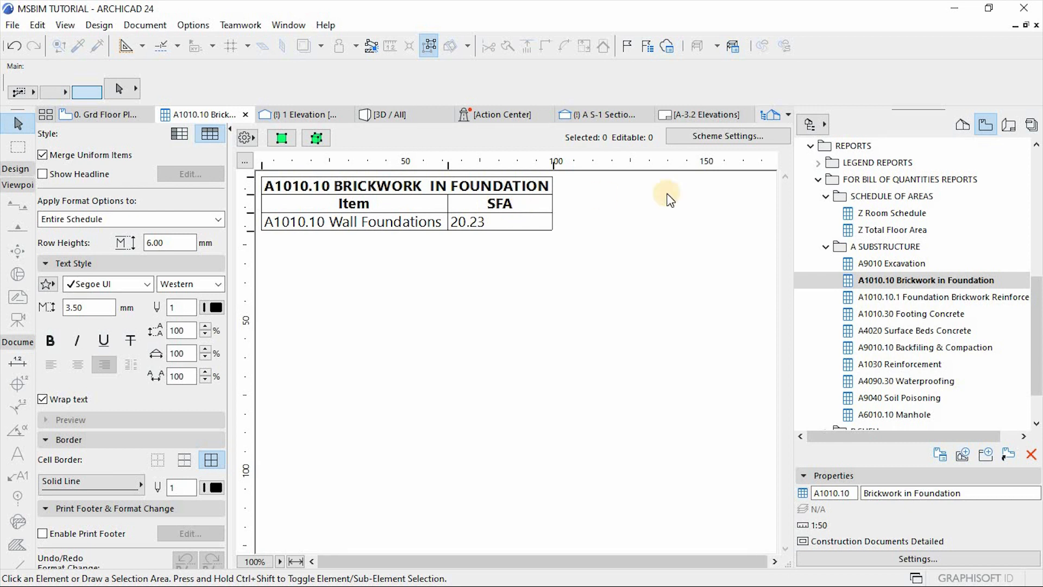
{"action": "left_click", "coordinate": [731, 136]}
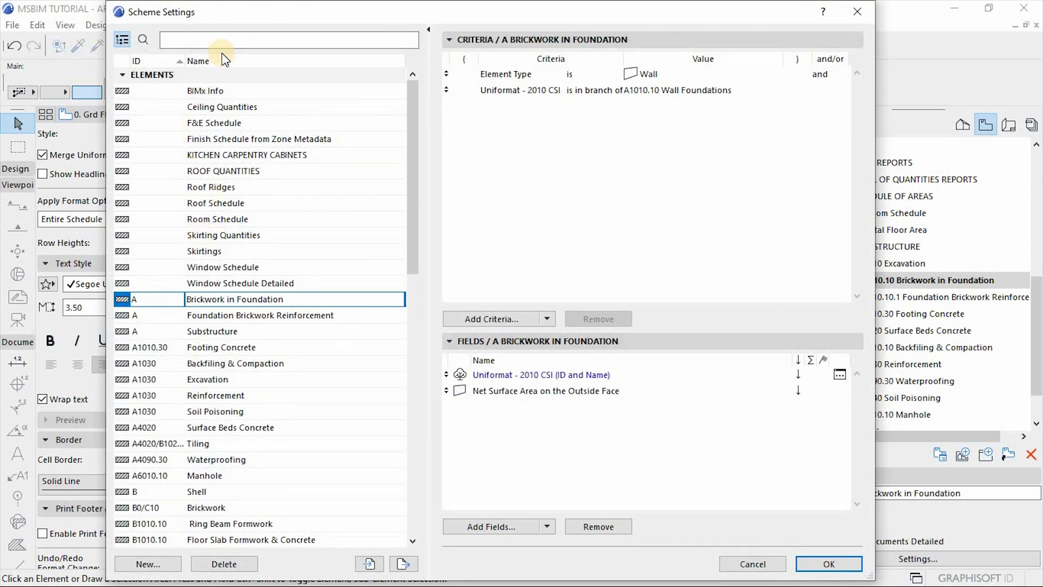
{"action": "left_click", "coordinate": [233, 39]}
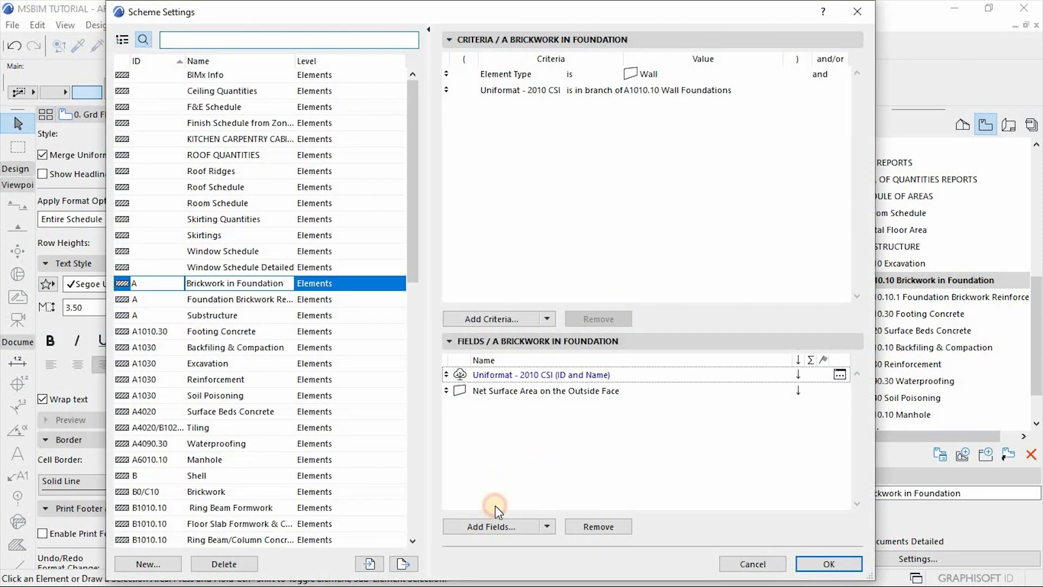
{"action": "left_click", "coordinate": [516, 527]}
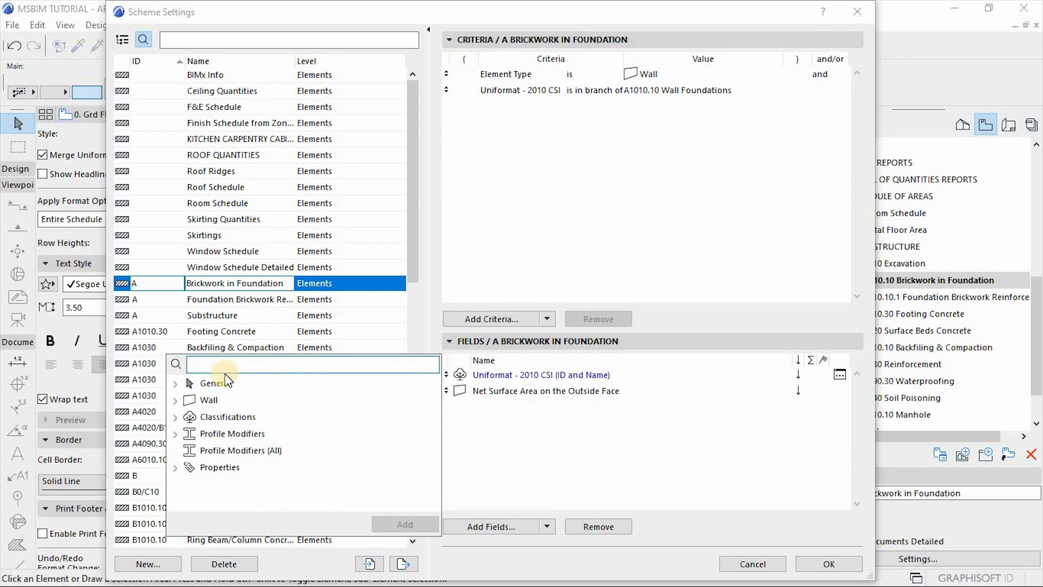
{"action": "type", "text": "QUA"}
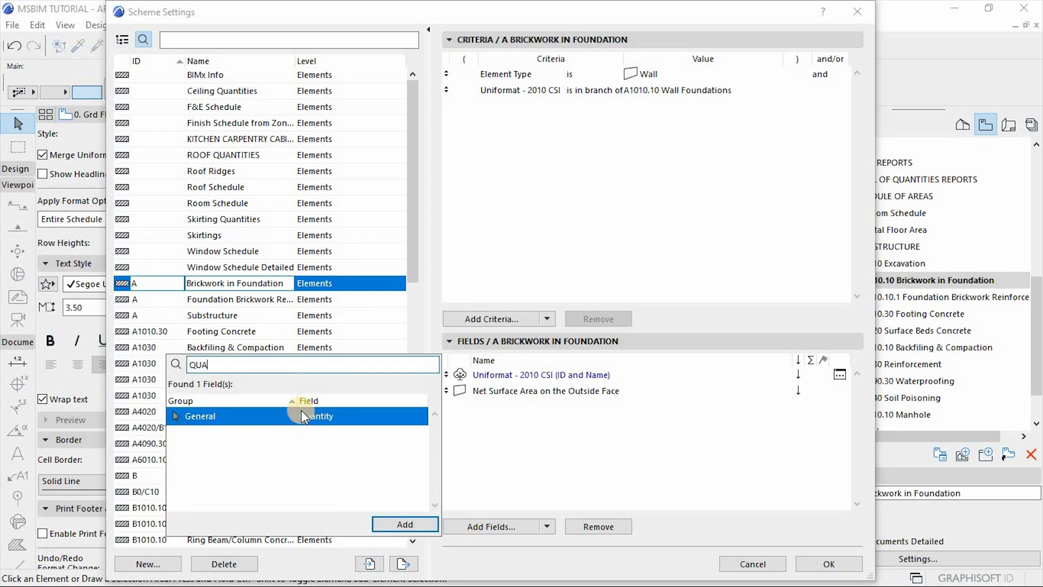
{"action": "left_click", "coordinate": [397, 525]}
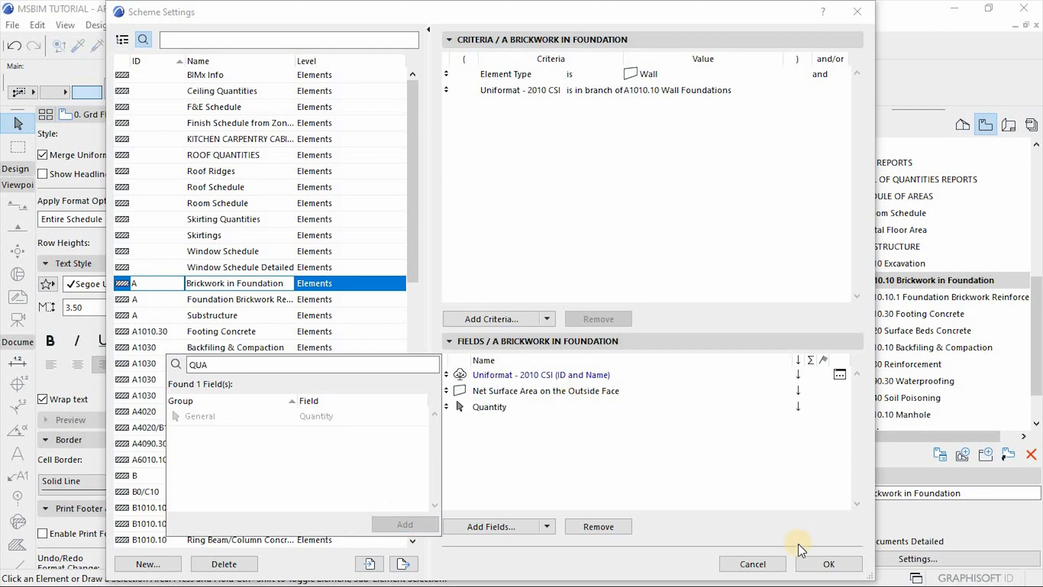
{"action": "left_click", "coordinate": [815, 565]}
{"action": "left_click", "coordinate": [816, 565]}
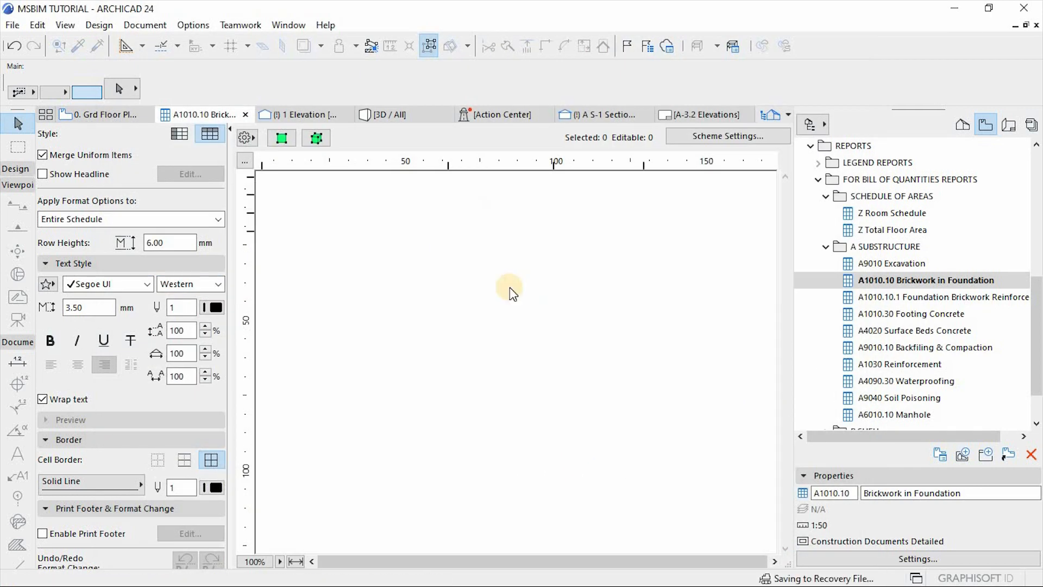
Step: Examine the Quantity and SFA values of the wall foundations row in the Brickwork in Foundation schedule
{"action": "left_click", "coordinate": [563, 222]}
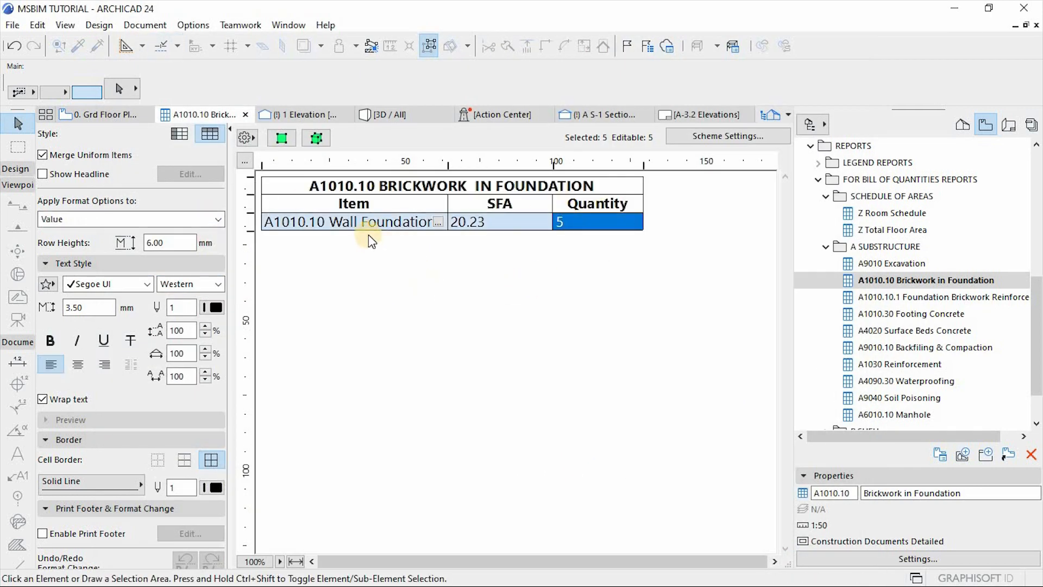
{"action": "left_click", "coordinate": [466, 263]}
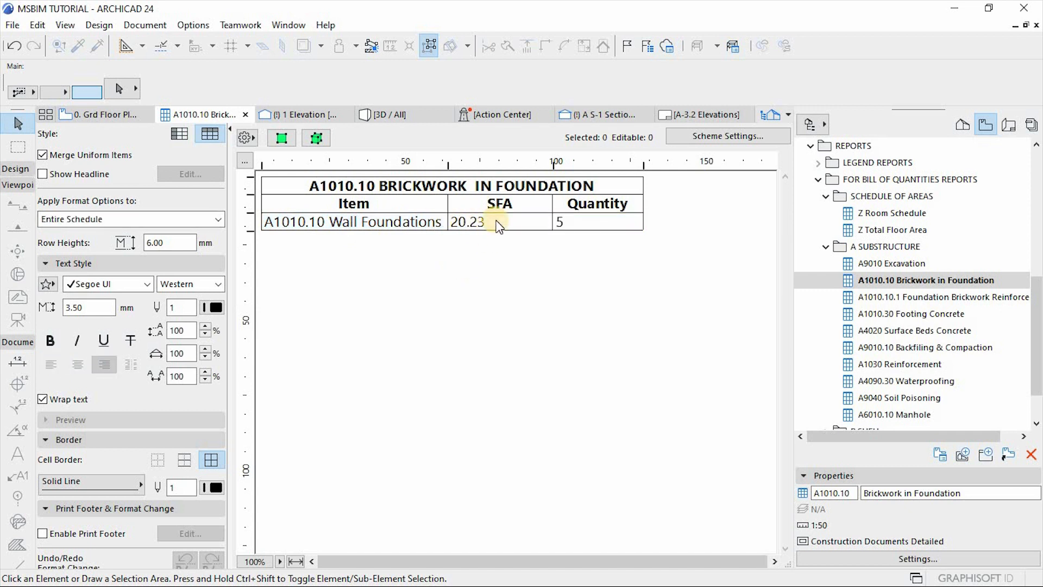
{"action": "left_click", "coordinate": [466, 225]}
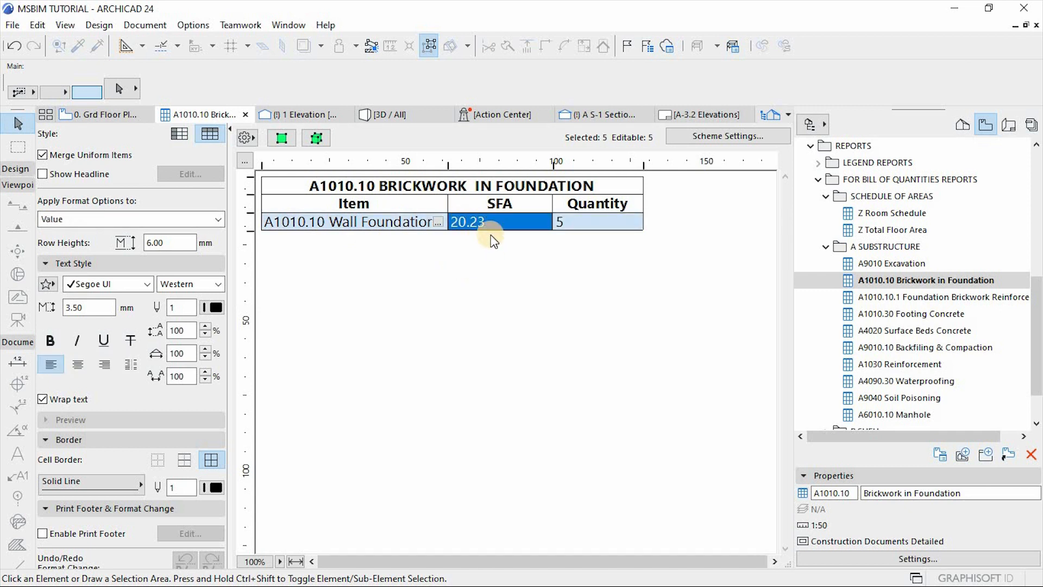
Step: Check the length in the A1010.10.1 Foundation Brickwork Reinforcement schedule and the volume in the A1010.30 Footing Concrete schedule
{"action": "left_click", "coordinate": [915, 300]}
{"action": "double_click", "coordinate": [915, 302]}
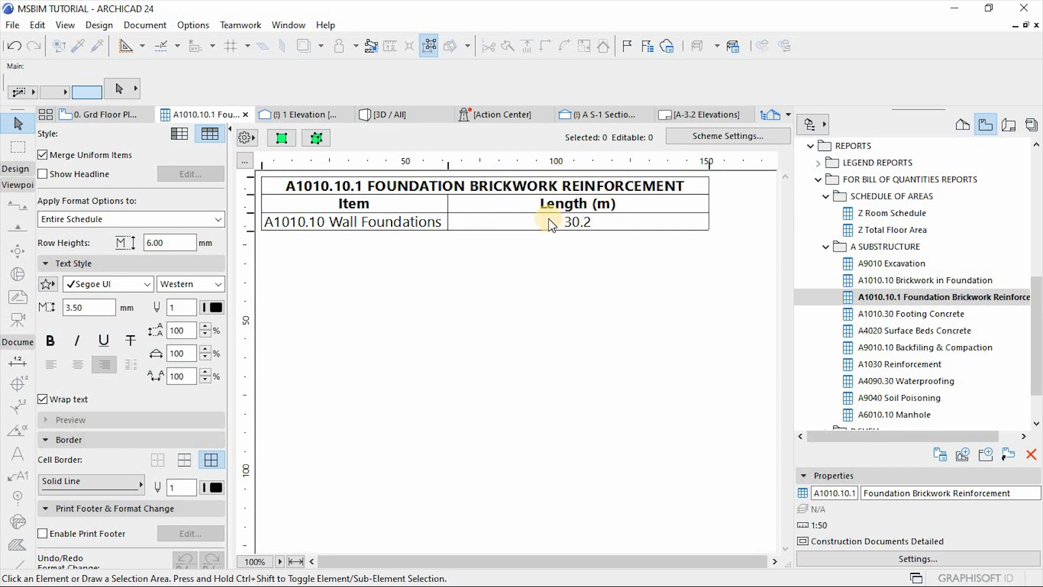
{"action": "left_click", "coordinate": [579, 219]}
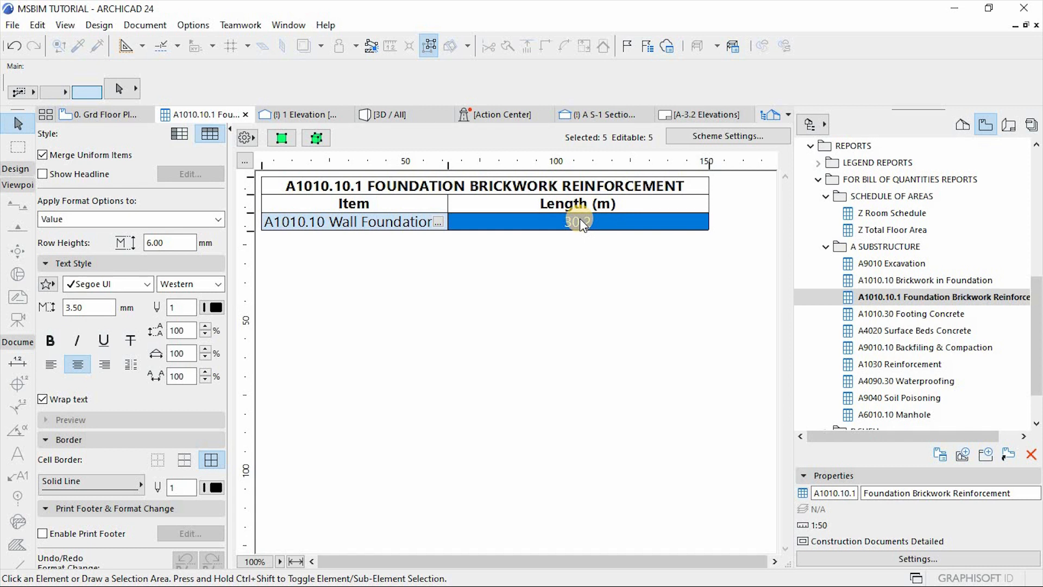
{"action": "double_click", "coordinate": [919, 313]}
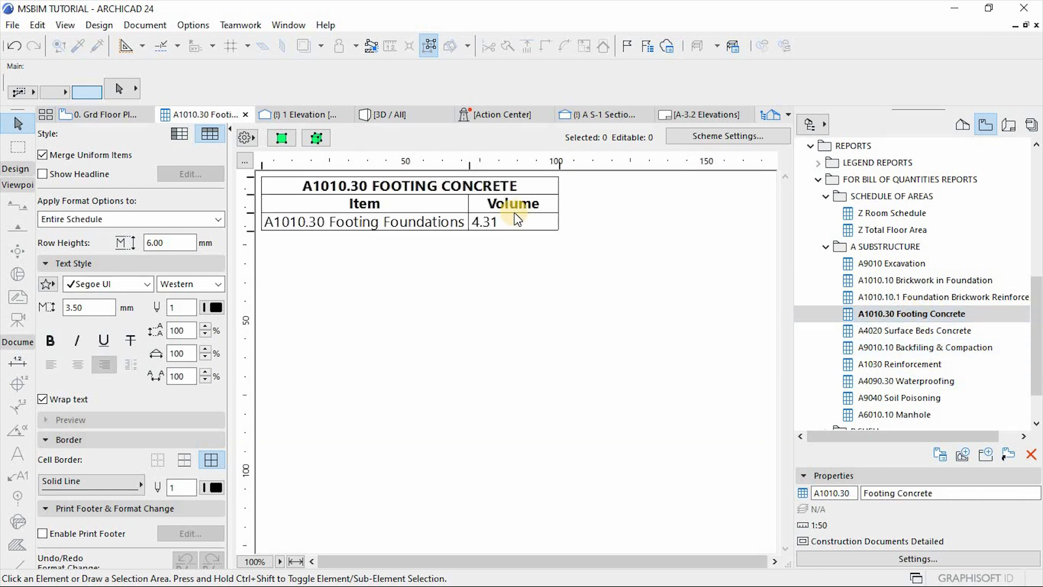
{"action": "left_click", "coordinate": [491, 221]}
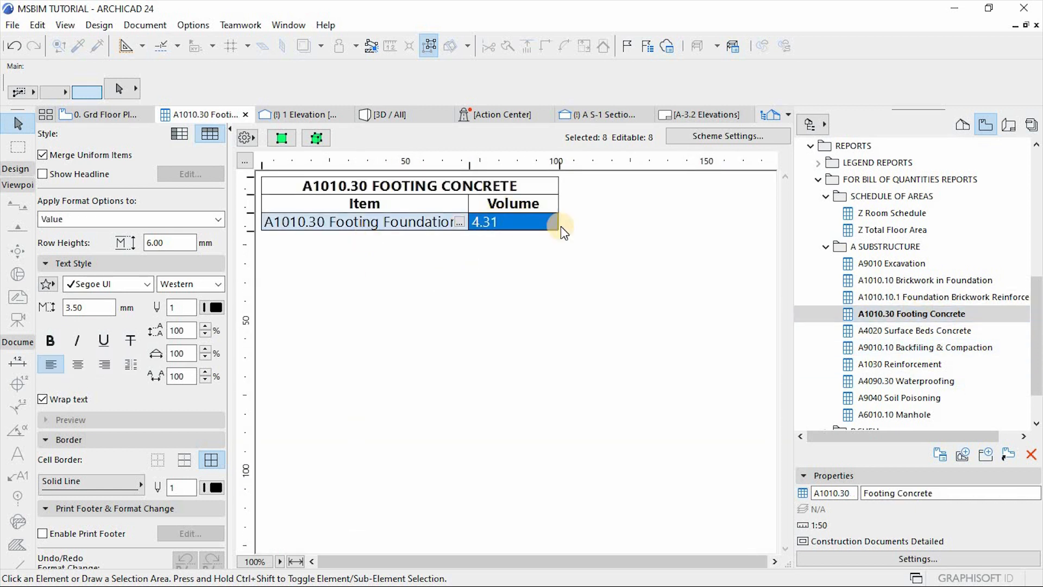
Step: Add the general Quantity field to the scheme of the A1010.30 Footing Concrete schedule and check the footing foundations' quantity
{"action": "left_click", "coordinate": [701, 136]}
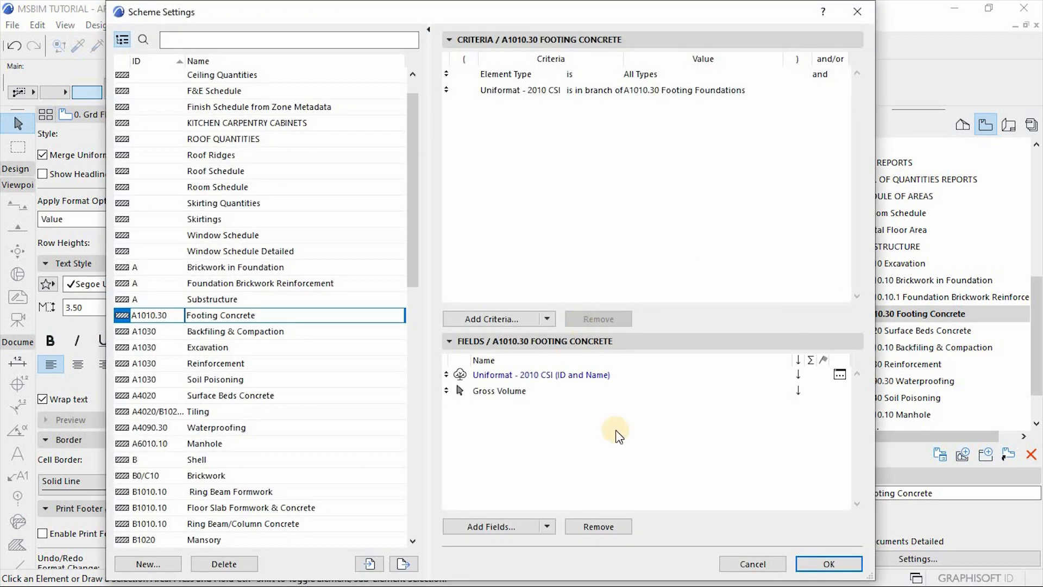
{"action": "left_click", "coordinate": [474, 526]}
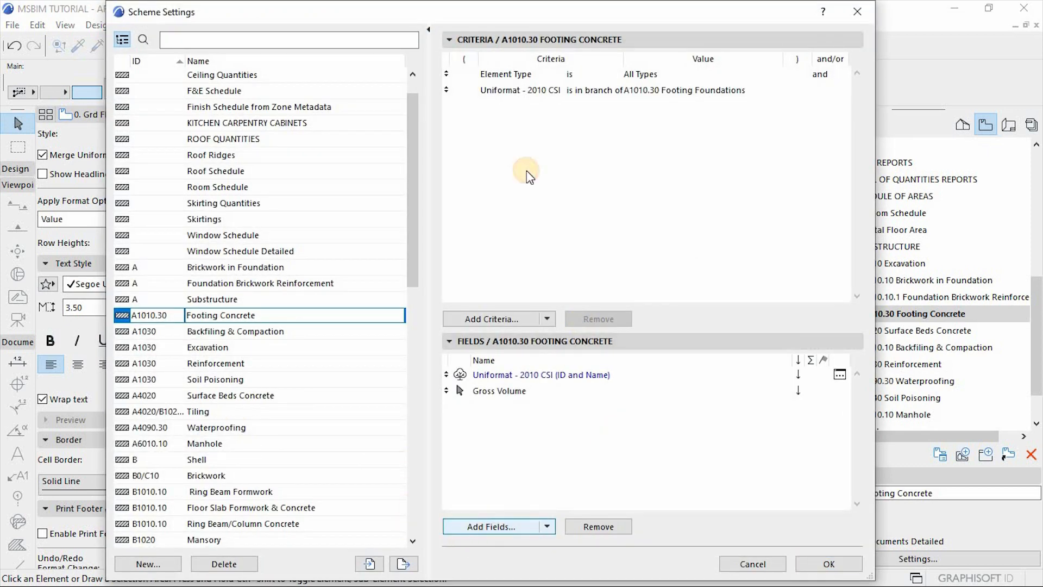
{"action": "scroll", "coordinate": [334, 451], "scroll_direction": "down", "scroll_amount": 2}
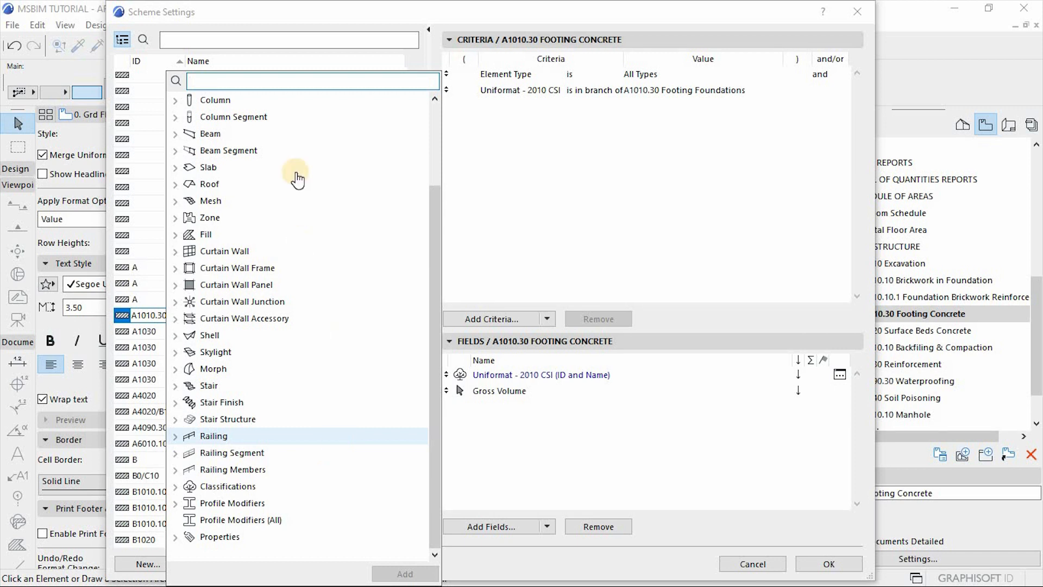
{"action": "type", "text": "QUN"}
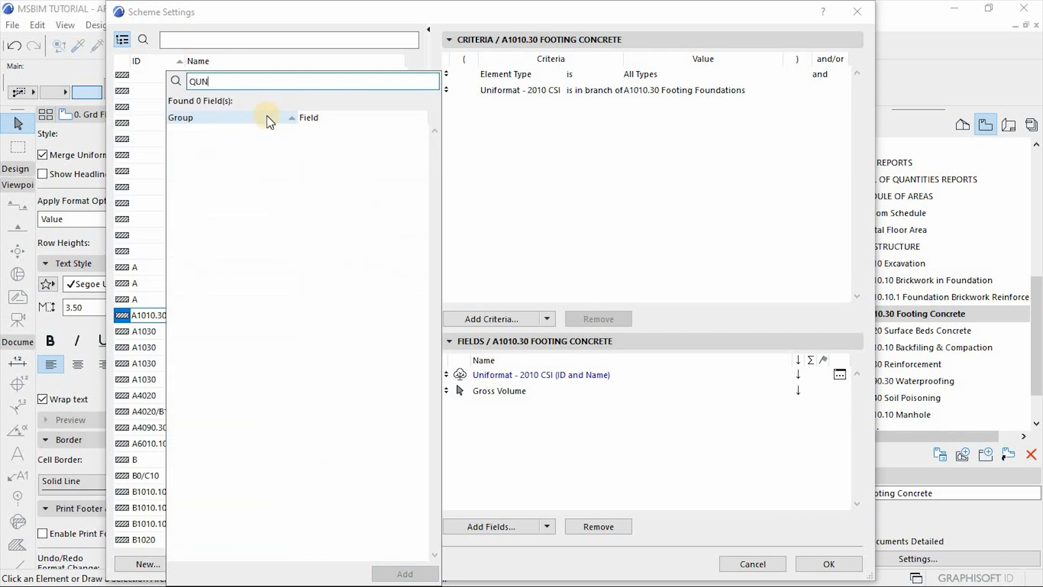
{"action": "key", "text": "BackSpace"}
{"action": "type", "text": "AN"}
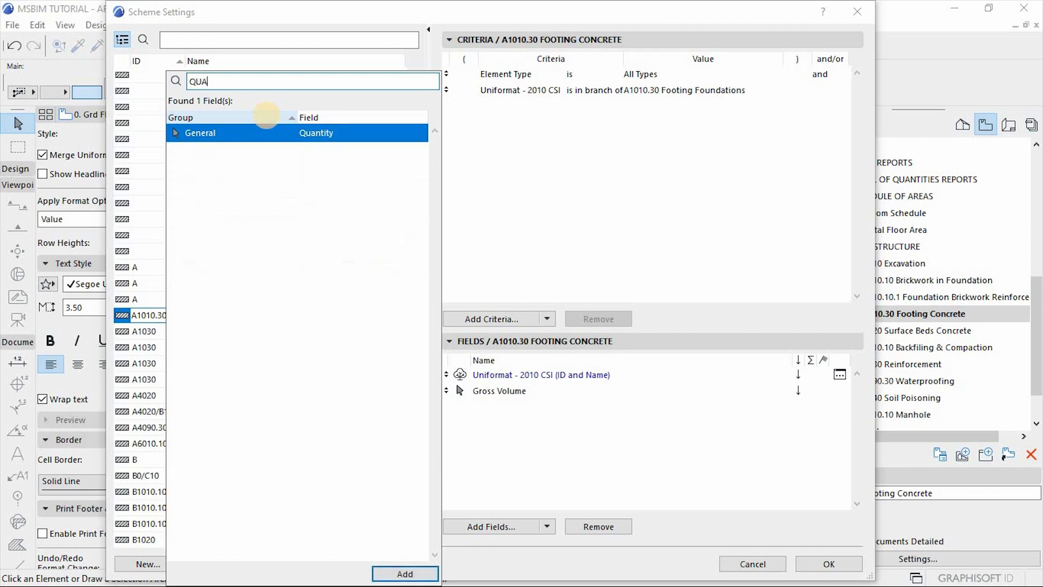
{"action": "left_click", "coordinate": [402, 571]}
{"action": "left_click", "coordinate": [820, 564]}
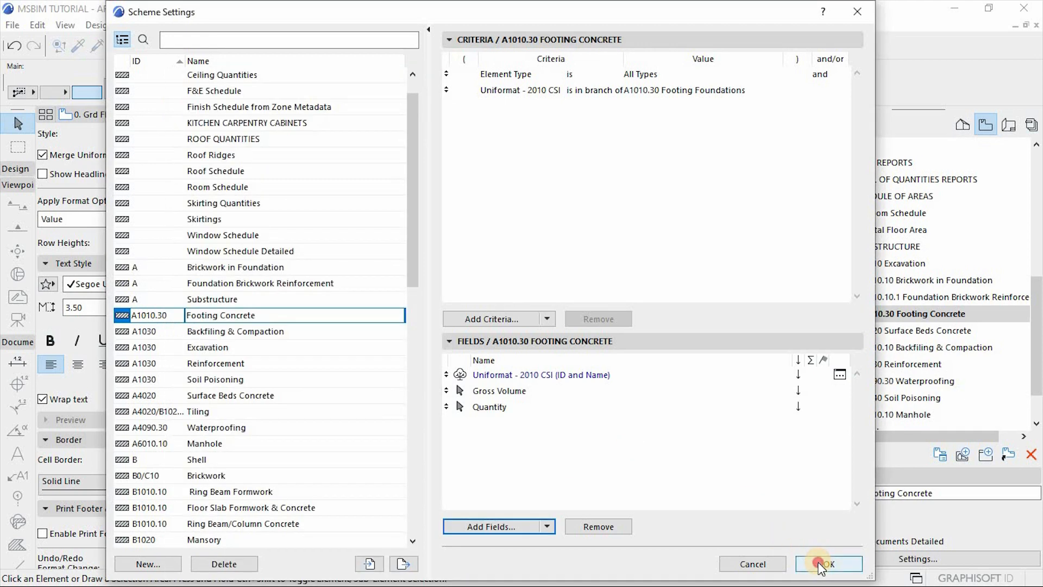
{"action": "left_click", "coordinate": [602, 222]}
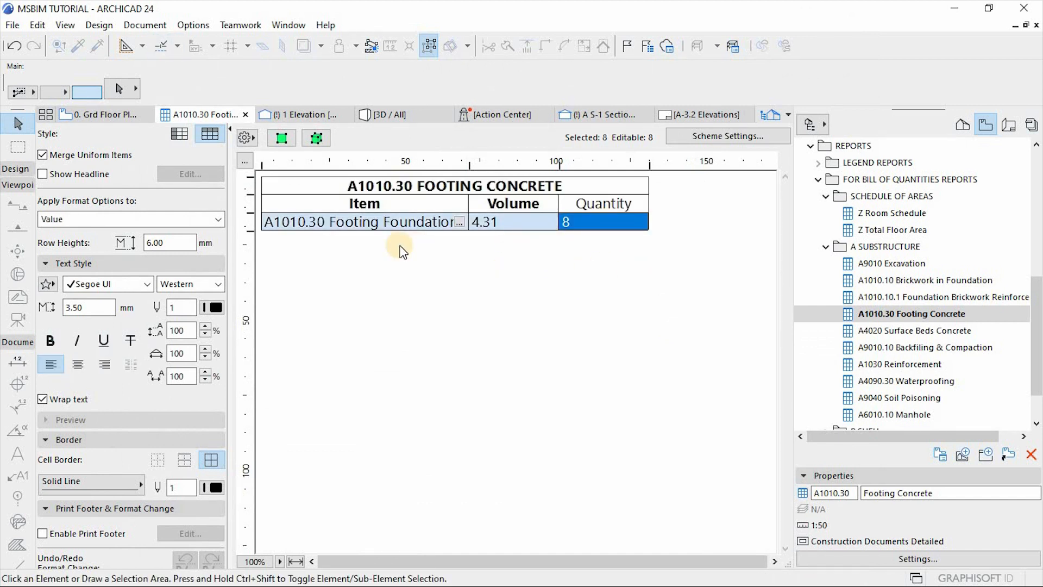
{"action": "left_click", "coordinate": [543, 272]}
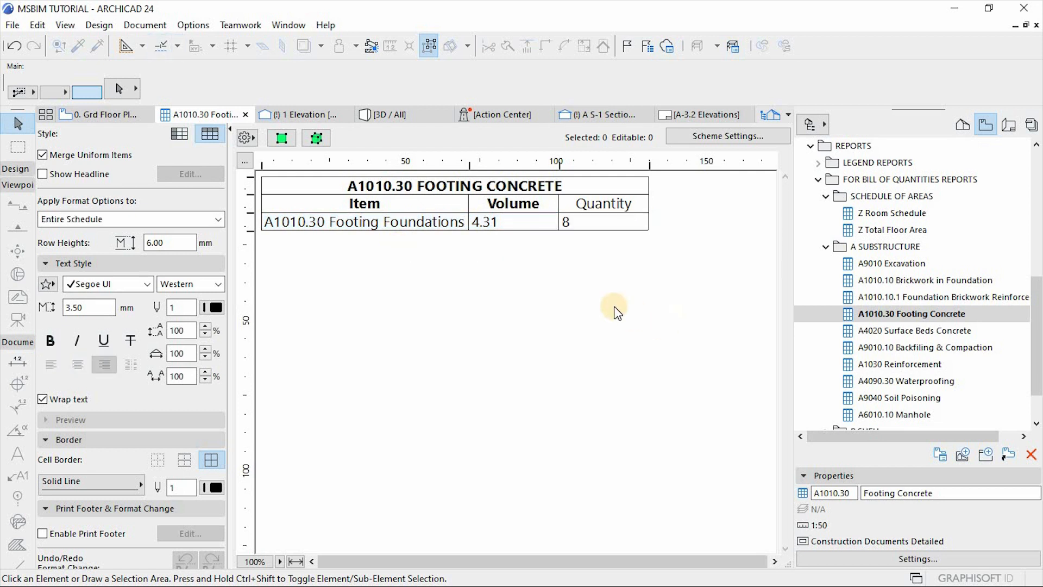
Step: Check the volumes in the A4020 Surface Beds Concrete and A9010.10 Backfilling & Compaction schedules
{"action": "left_click", "coordinate": [912, 334]}
{"action": "double_click", "coordinate": [911, 333]}
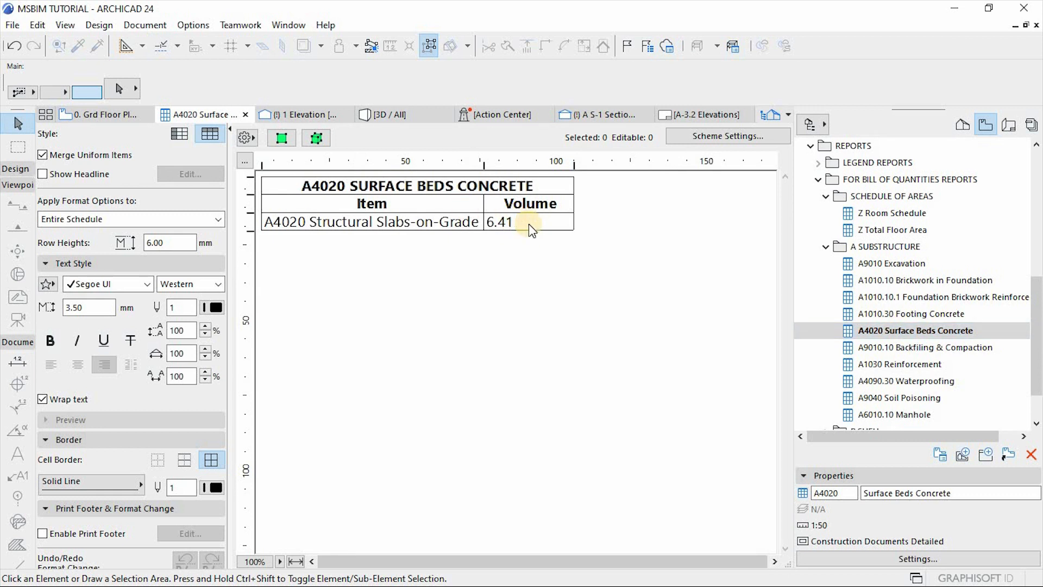
{"action": "left_click", "coordinate": [399, 218]}
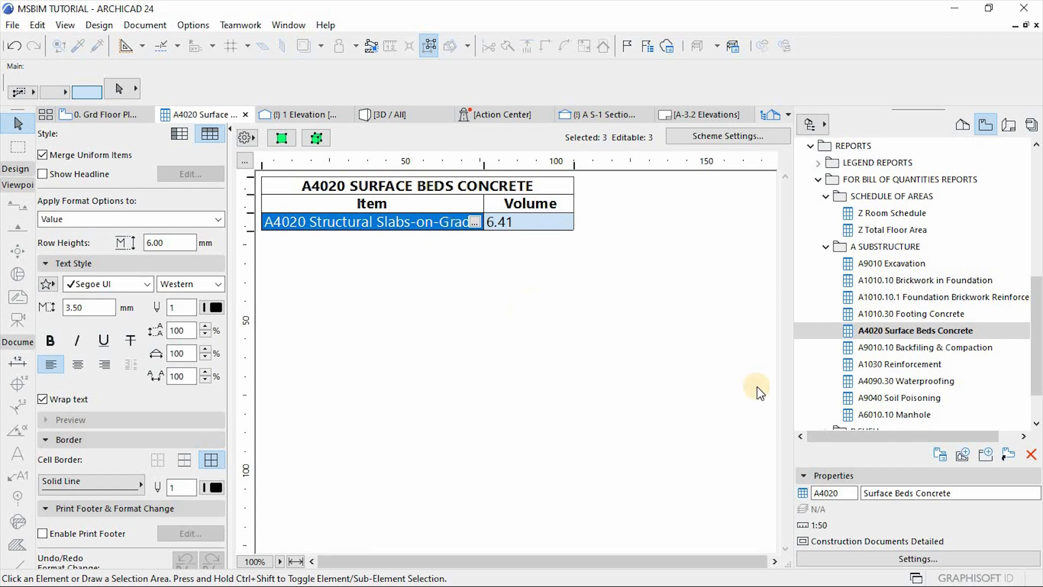
{"action": "left_click", "coordinate": [915, 350]}
{"action": "double_click", "coordinate": [915, 350]}
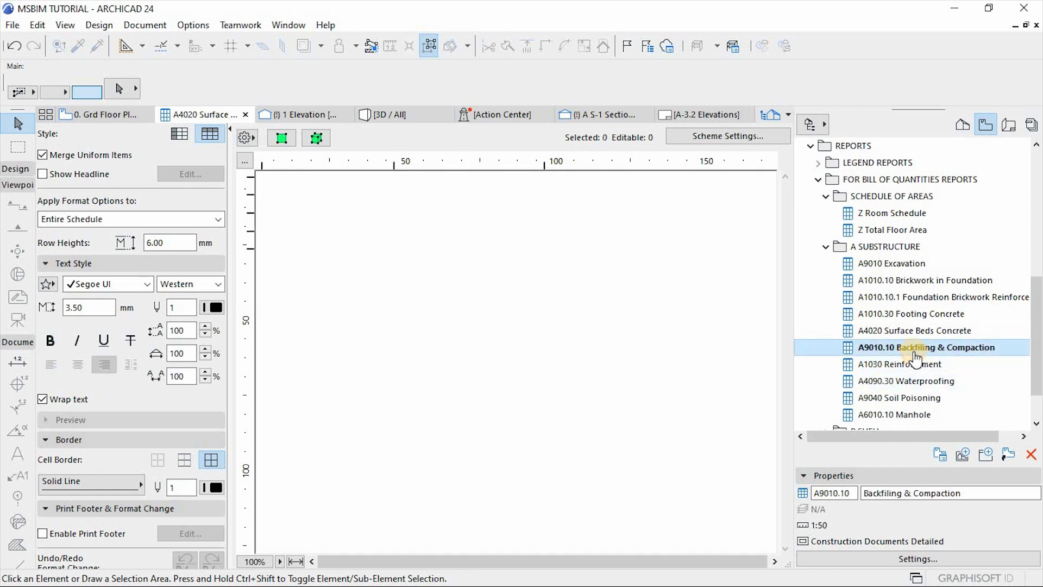
{"action": "left_click", "coordinate": [444, 224]}
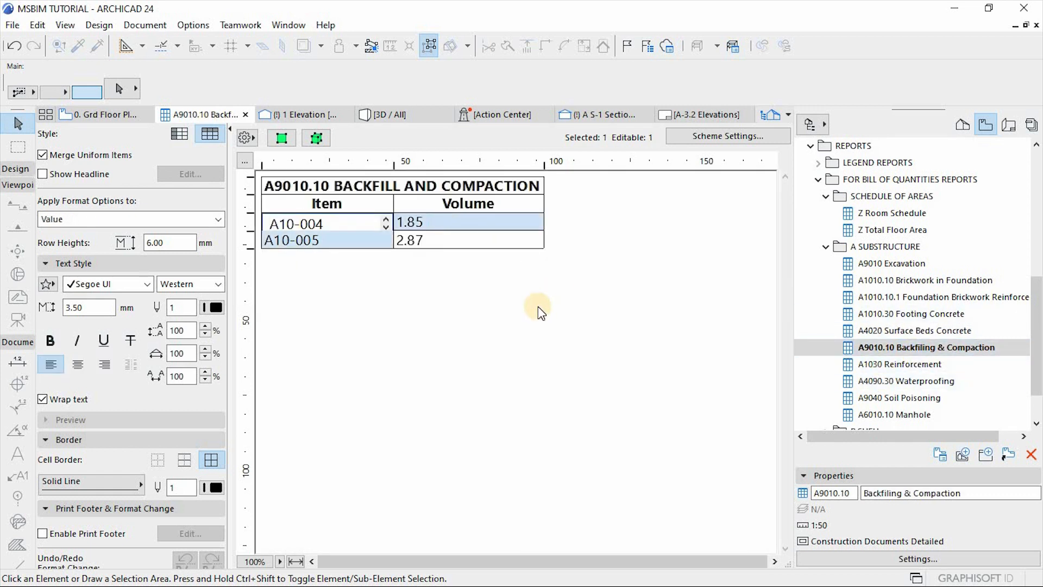
{"action": "left_click", "coordinate": [561, 330]}
Step: Check the areas in the A1030 Reinforcement, A4090.30 Waterproofing and A9040 Soil Poisoning schedules
{"action": "double_click", "coordinate": [895, 368]}
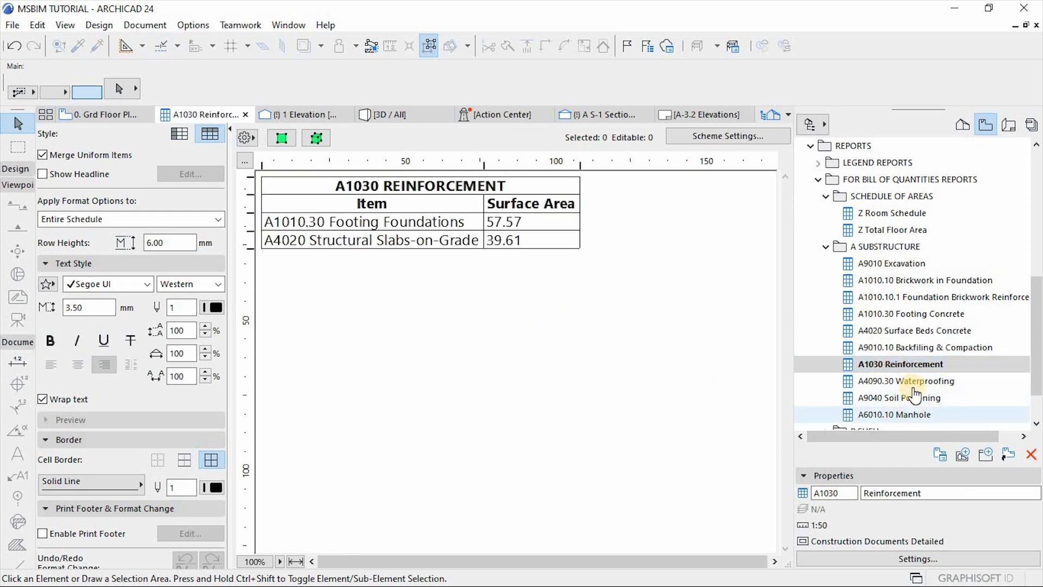
{"action": "double_click", "coordinate": [915, 383]}
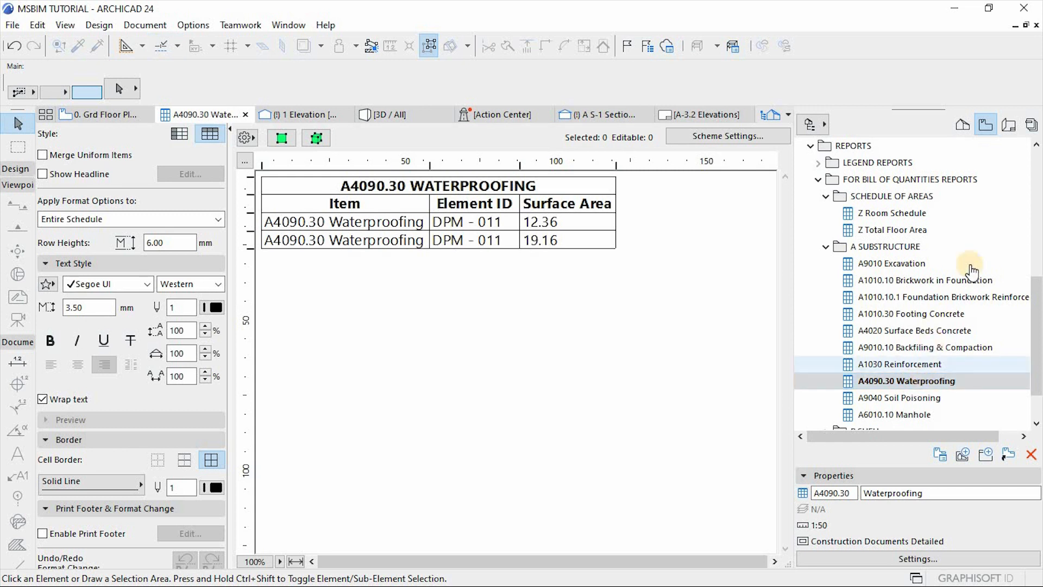
{"action": "left_click_drag", "start_coordinate": [1036, 316], "coordinate": [1035, 338]}
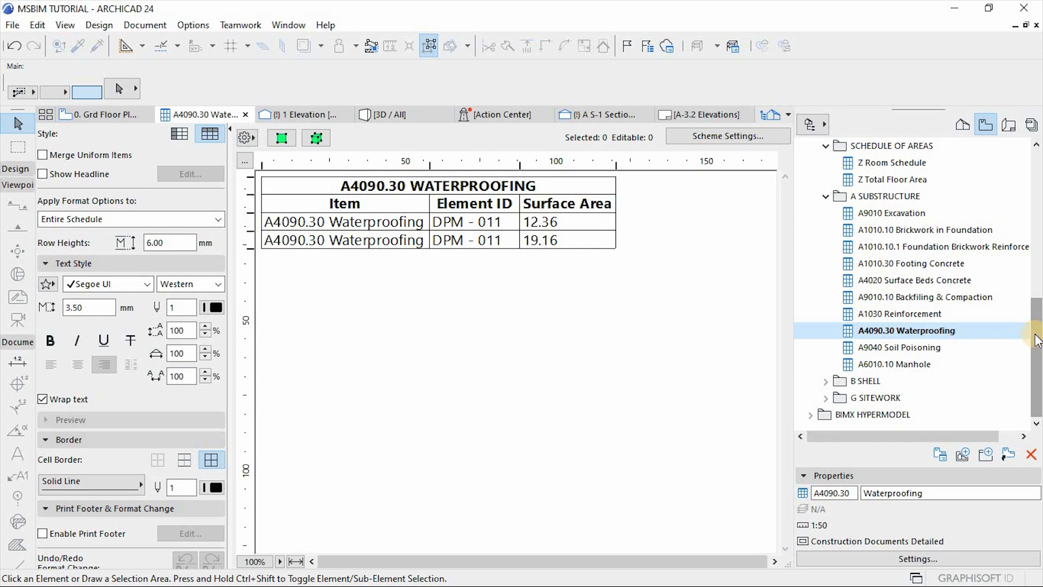
{"action": "left_click", "coordinate": [905, 349]}
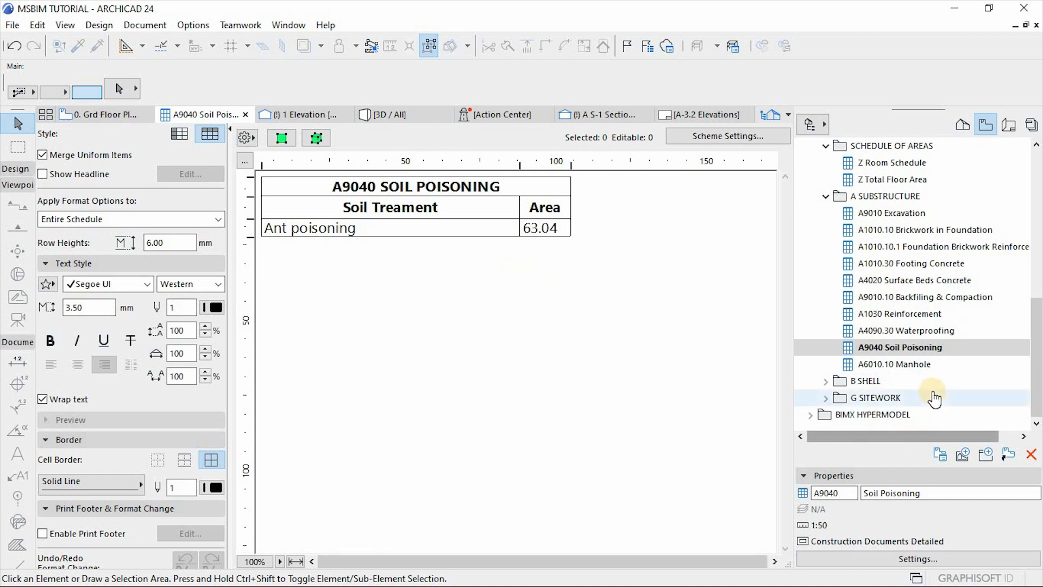
Step: Expand the B SHELL reports folder and look through its list of schedules
{"action": "left_click", "coordinate": [827, 382]}
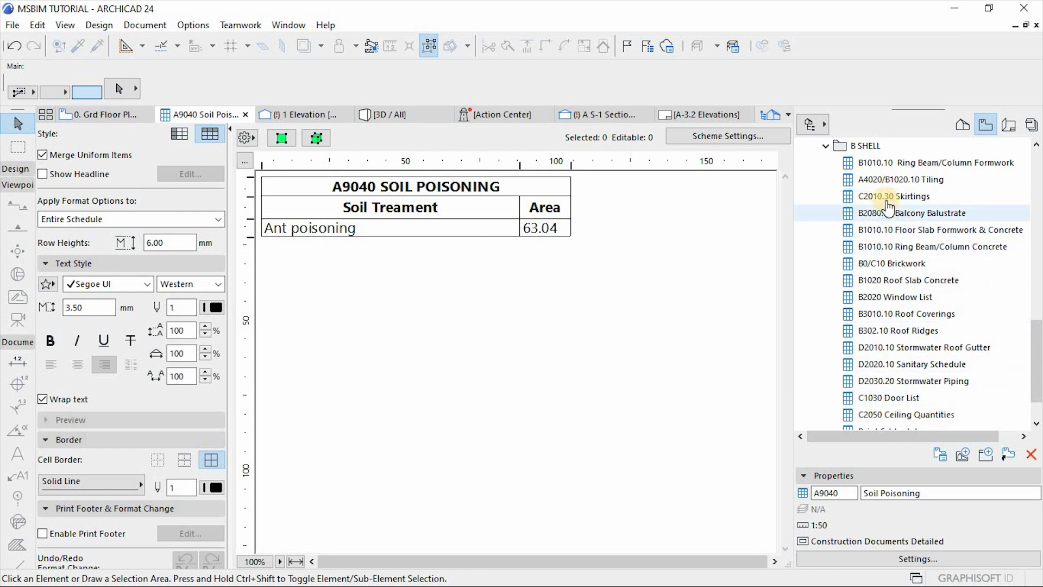
{"action": "scroll", "coordinate": [929, 353], "scroll_direction": "down", "scroll_amount": 1}
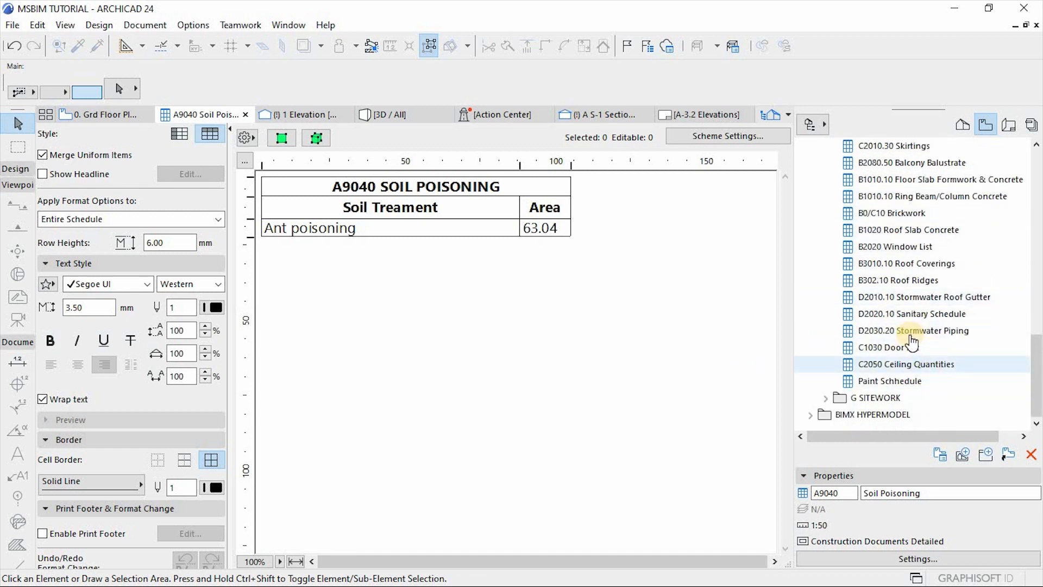
{"action": "scroll", "coordinate": [918, 347], "scroll_direction": "up", "scroll_amount": 2}
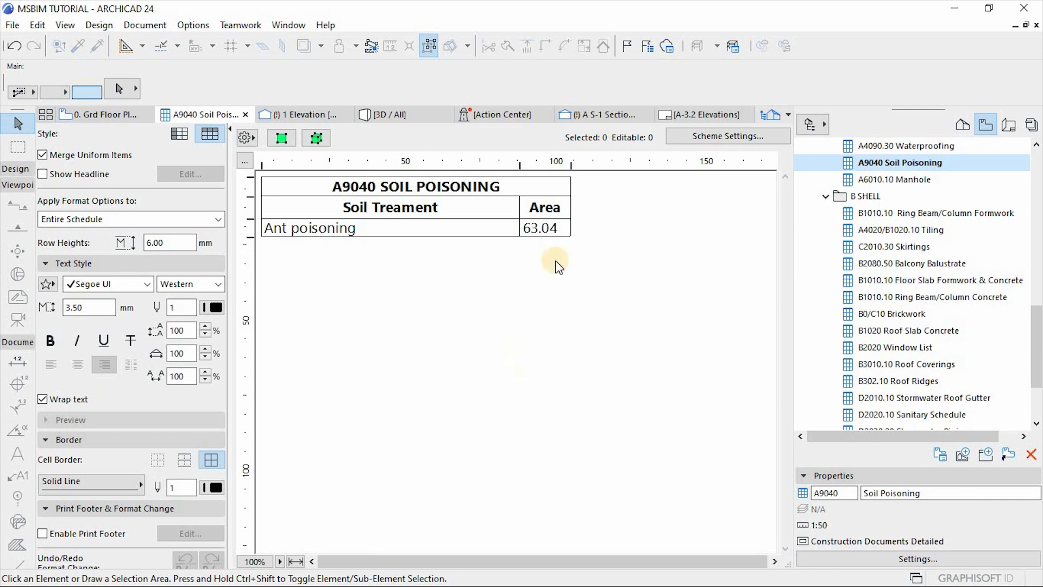
Step: Inspect the Uniformat classification criterion and its classification tree in the Soil Poisoning scheme, and close the settings without applying anything
{"action": "left_click", "coordinate": [729, 136]}
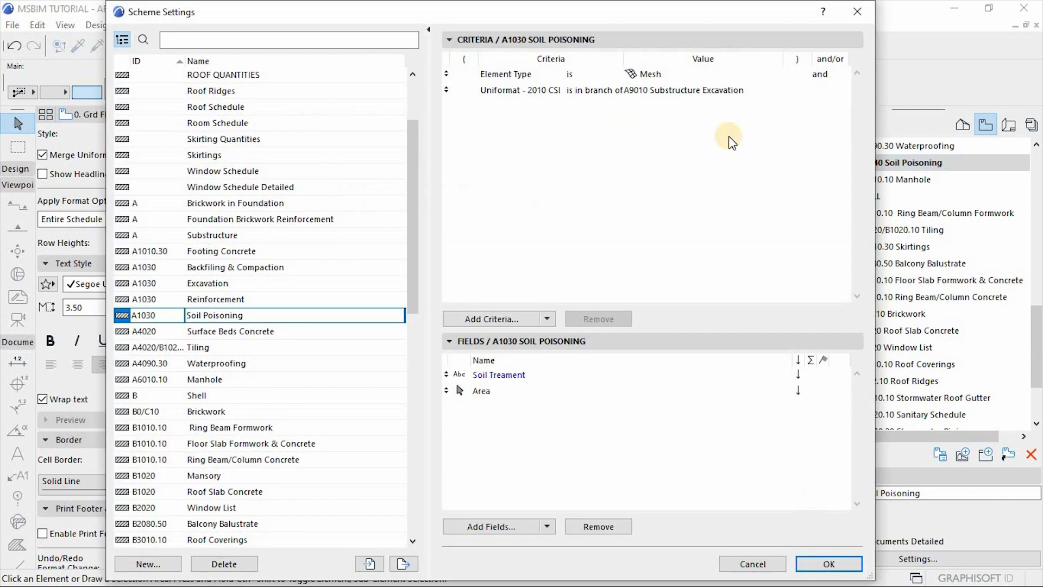
{"action": "left_click", "coordinate": [589, 92]}
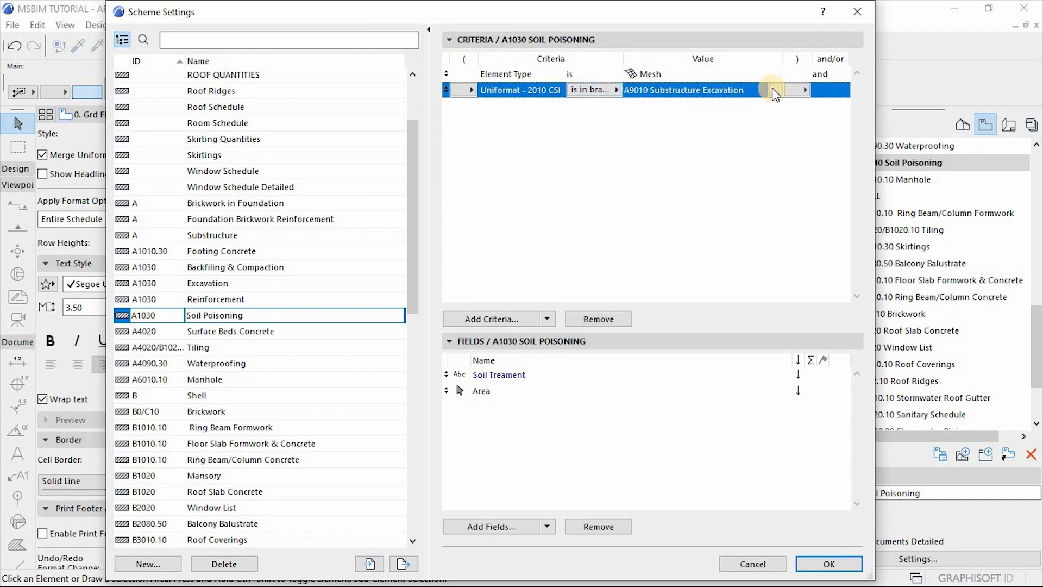
{"action": "left_click", "coordinate": [775, 90]}
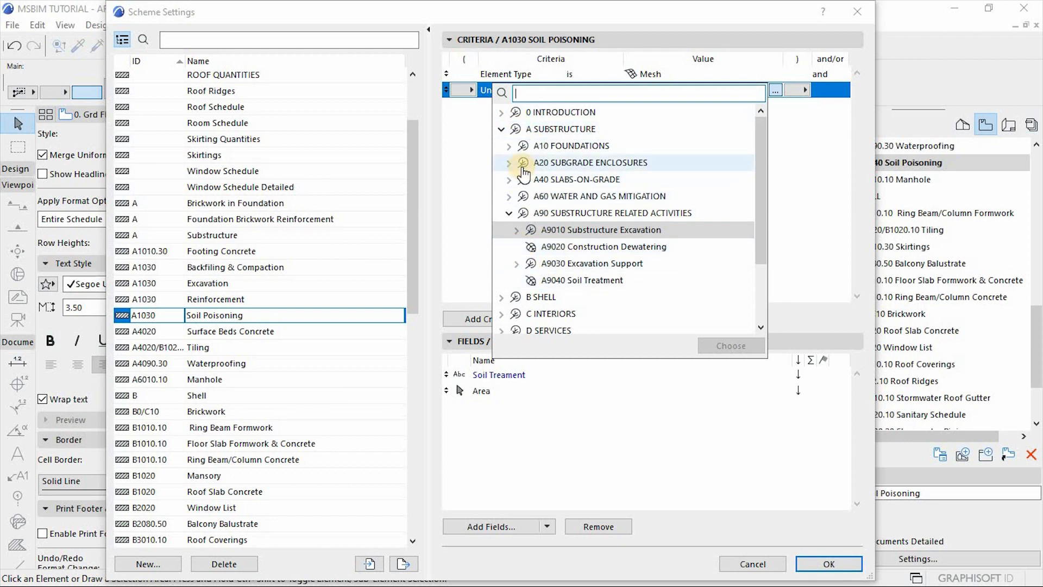
{"action": "left_click", "coordinate": [501, 129]}
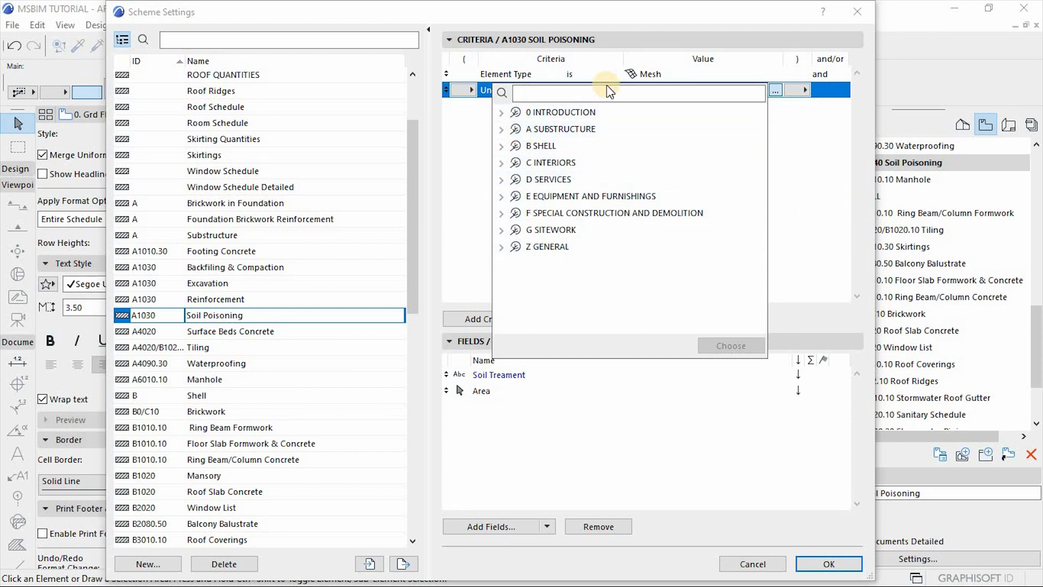
{"action": "left_click", "coordinate": [801, 222]}
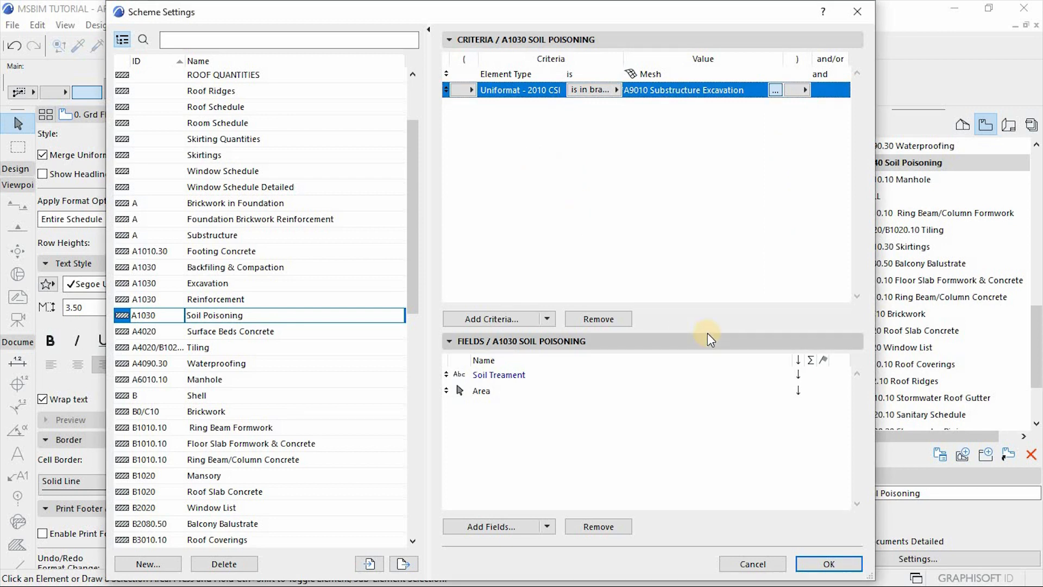
{"action": "left_click", "coordinate": [755, 568]}
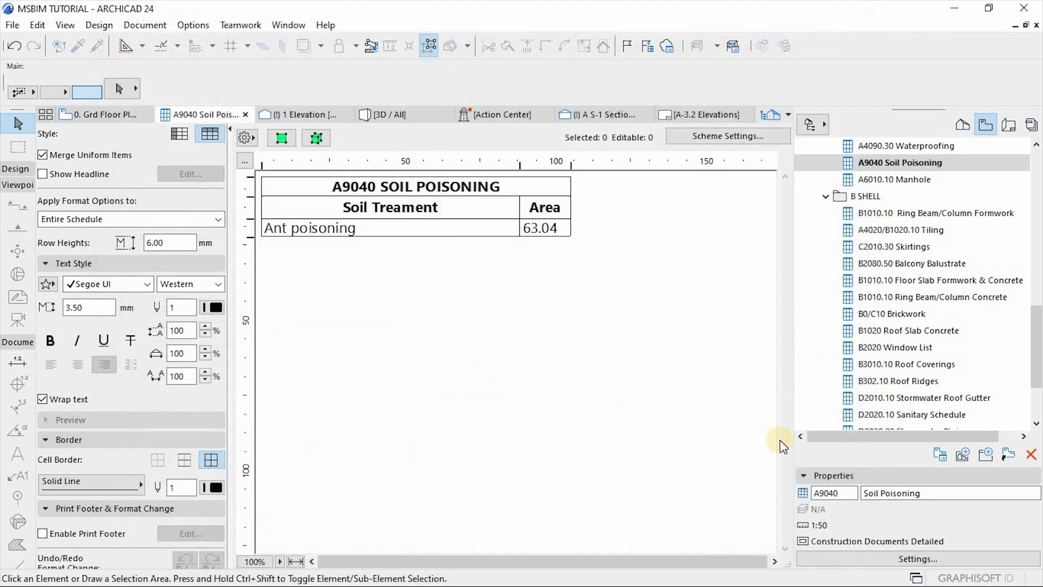
Step: Collapse the B SHELL, A SUBSTRUCTURE, FOR BILL OF QUANTITIES REPORTS and REPORTS folders in the project's view list
{"action": "left_click", "coordinate": [826, 198]}
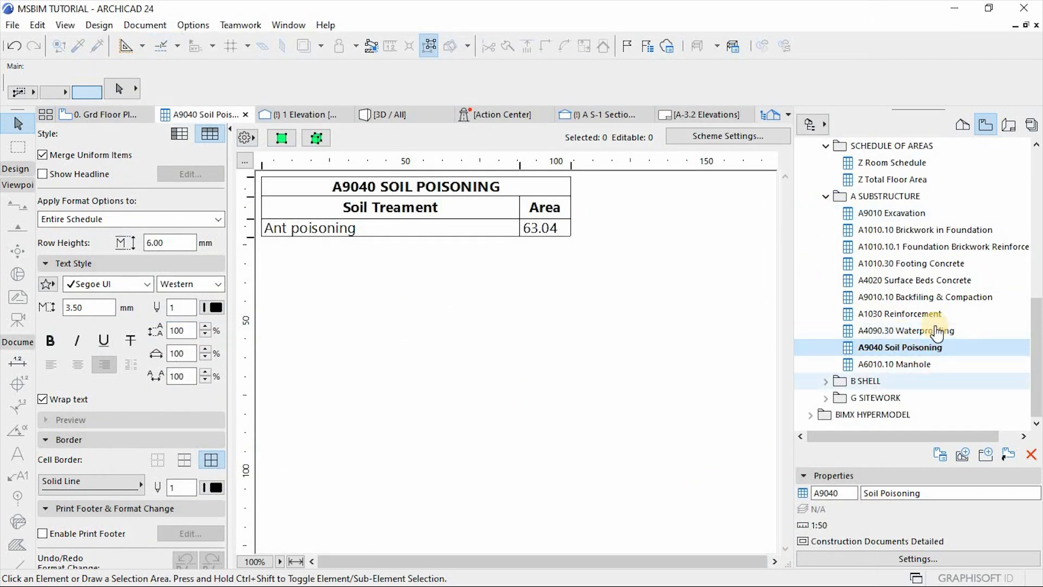
{"action": "left_click", "coordinate": [826, 197]}
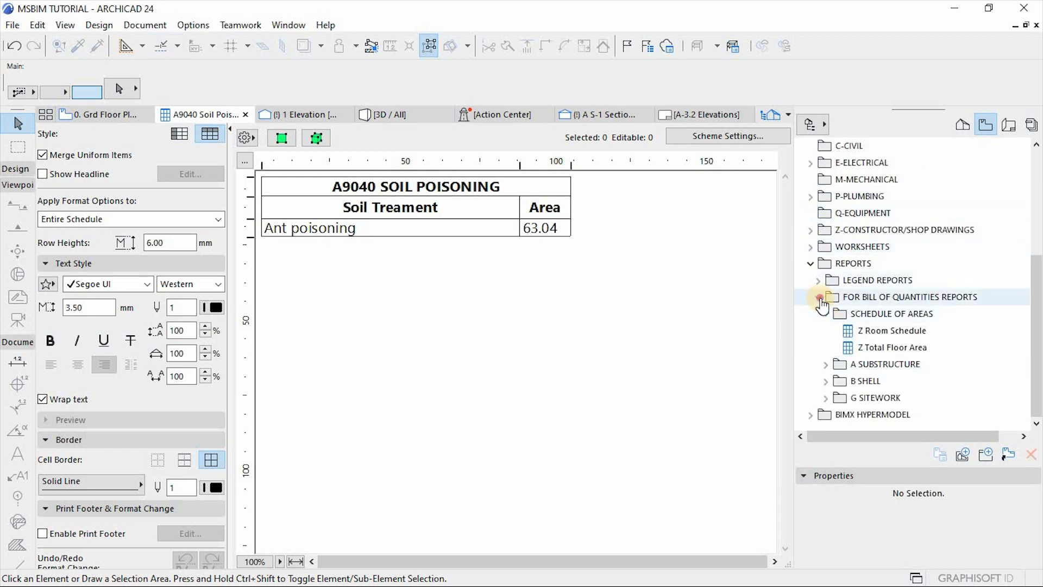
{"action": "left_click", "coordinate": [819, 297]}
{"action": "left_click", "coordinate": [810, 363]}
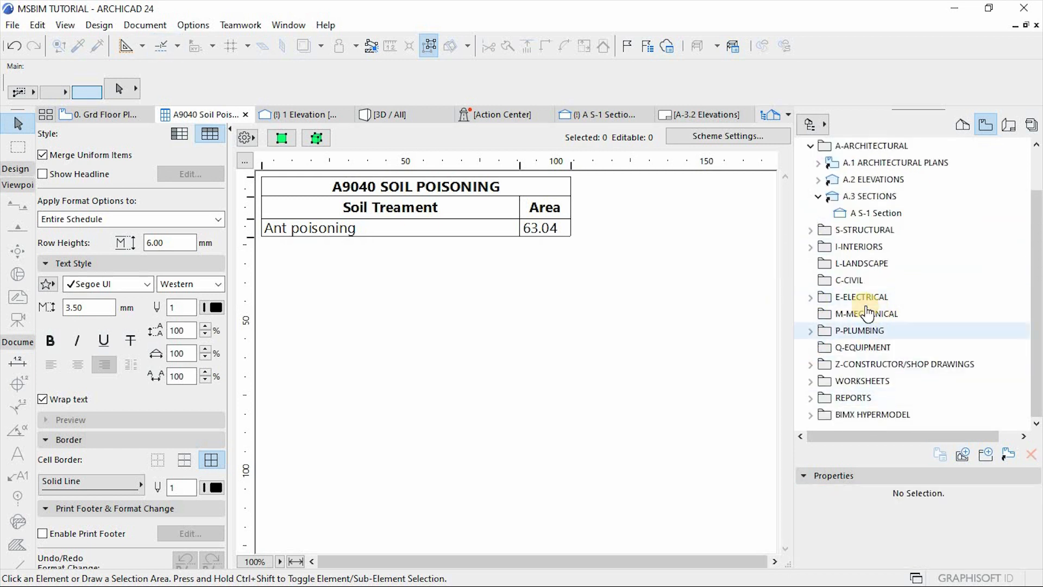
Step: Open the A-3.1 Plans layout from the layout book and apply the 02 MSBIM | All layer combination to it
{"action": "left_click", "coordinate": [1009, 126]}
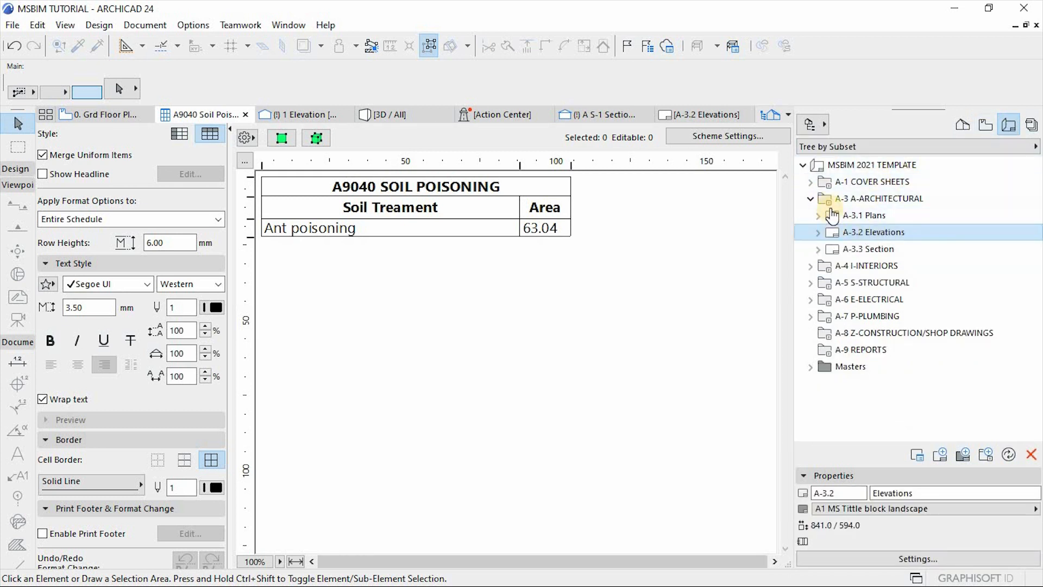
{"action": "double_click", "coordinate": [878, 216]}
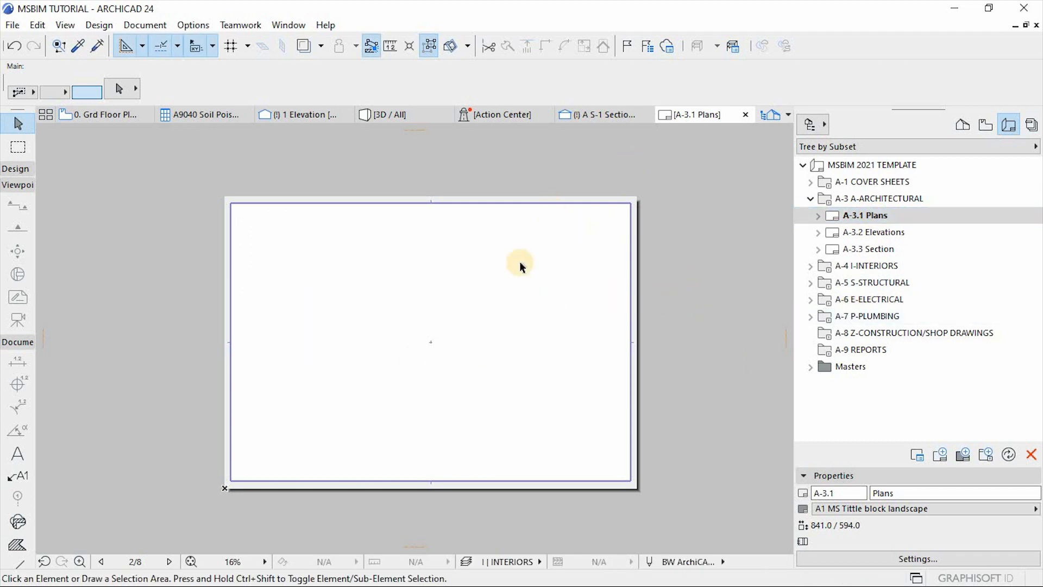
{"action": "left_click_drag", "start_coordinate": [522, 263], "coordinate": [305, 396]}
{"action": "key", "text": "ctrl+l"}
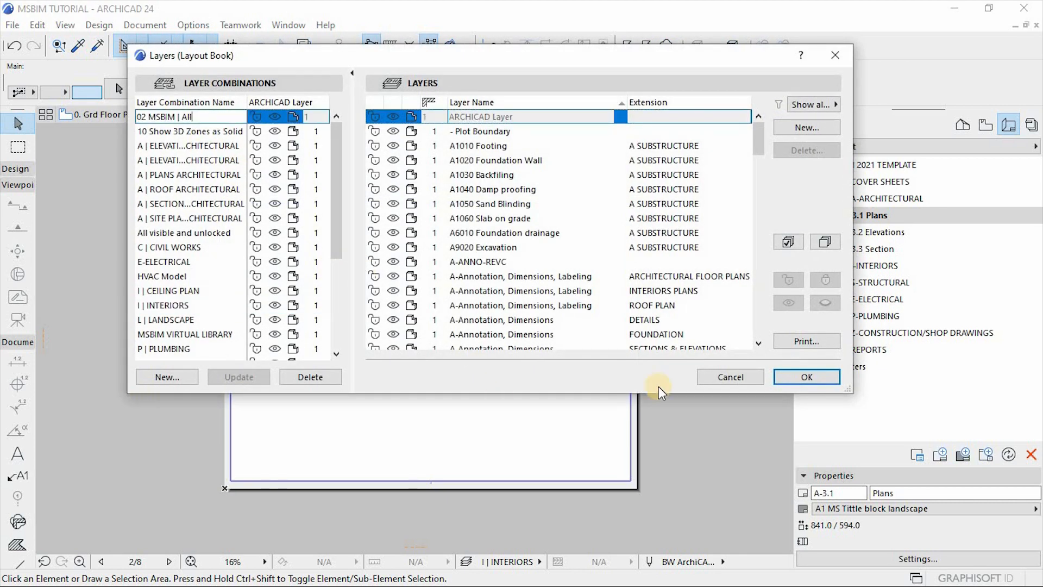
{"action": "left_click", "coordinate": [781, 377]}
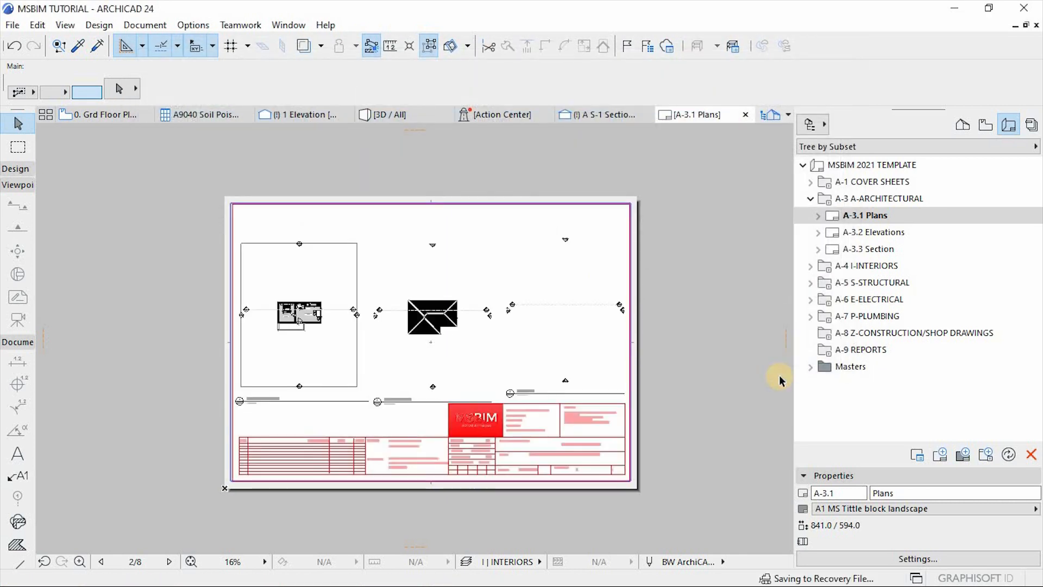
Step: Examine the floor plan, roof plan and title block placed on the A-3.1 Plans layout
{"action": "scroll", "coordinate": [326, 337], "scroll_direction": "up", "scroll_amount": 5}
{"action": "scroll", "coordinate": [329, 342], "scroll_direction": "up", "scroll_amount": 4}
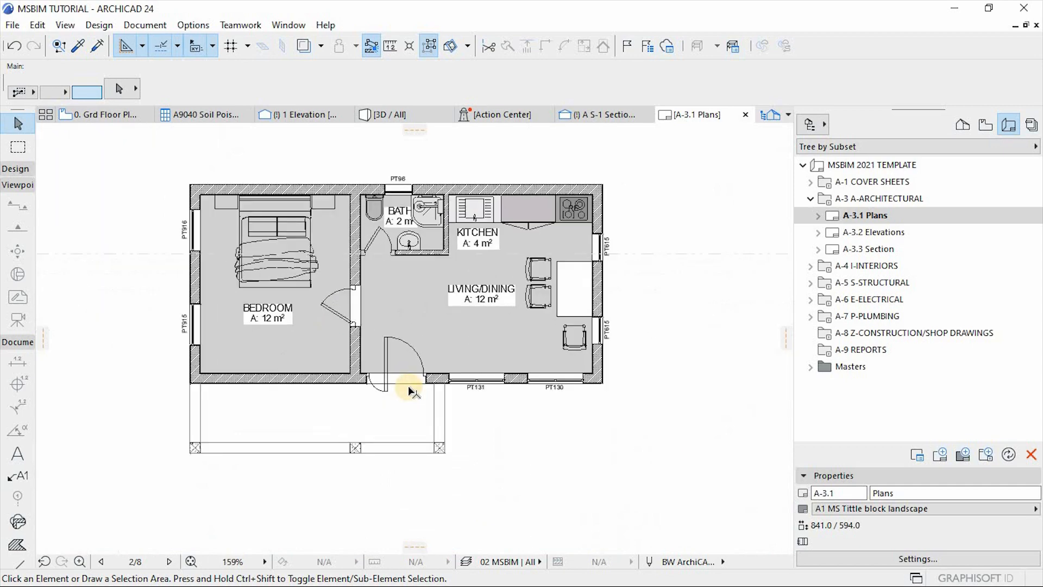
{"action": "scroll", "coordinate": [228, 369], "scroll_direction": "down", "scroll_amount": 1}
{"action": "scroll", "coordinate": [303, 338], "scroll_direction": "down", "scroll_amount": 4}
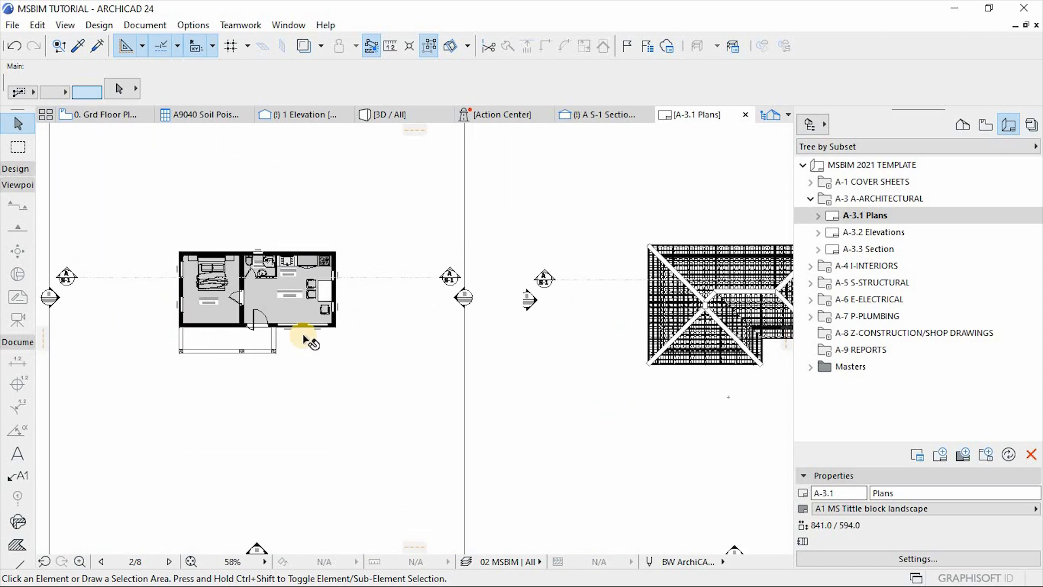
{"action": "scroll", "coordinate": [508, 303], "scroll_direction": "up", "scroll_amount": 3}
{"action": "scroll", "coordinate": [439, 300], "scroll_direction": "down", "scroll_amount": 4}
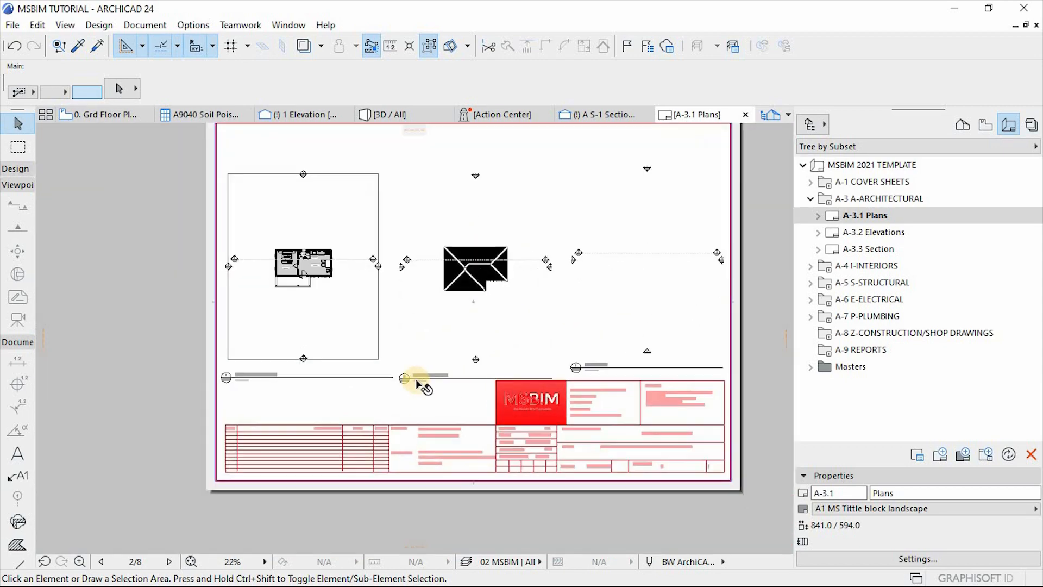
Step: Give the First Floor Plan drawing on the layout the custom name Roof Plan
{"action": "scroll", "coordinate": [414, 384], "scroll_direction": "up", "scroll_amount": 4}
{"action": "scroll", "coordinate": [396, 482], "scroll_direction": "down", "scroll_amount": 2}
{"action": "left_click", "coordinate": [484, 282]}
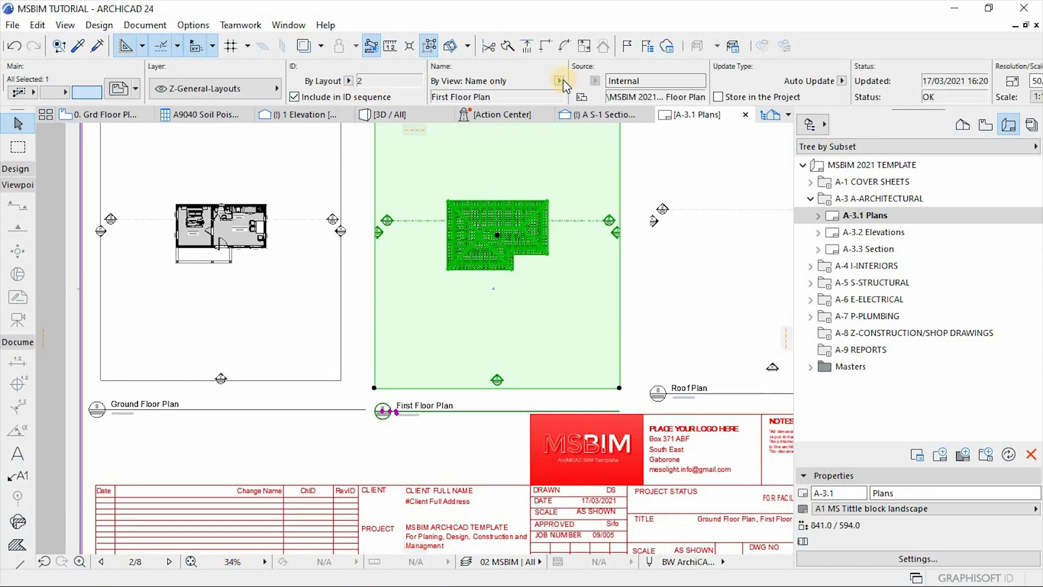
{"action": "left_click", "coordinate": [562, 80]}
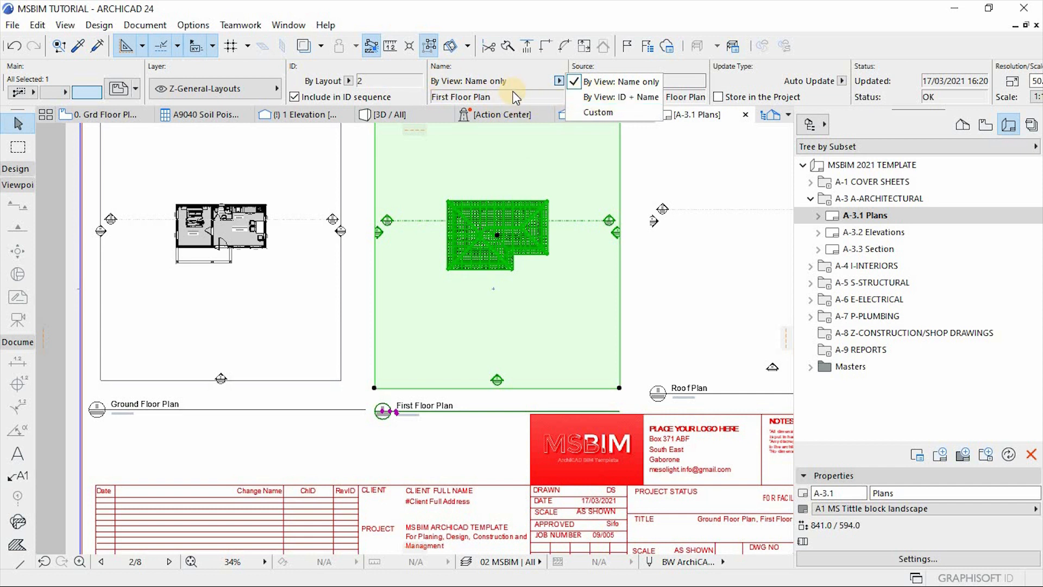
{"action": "left_click", "coordinate": [599, 113]}
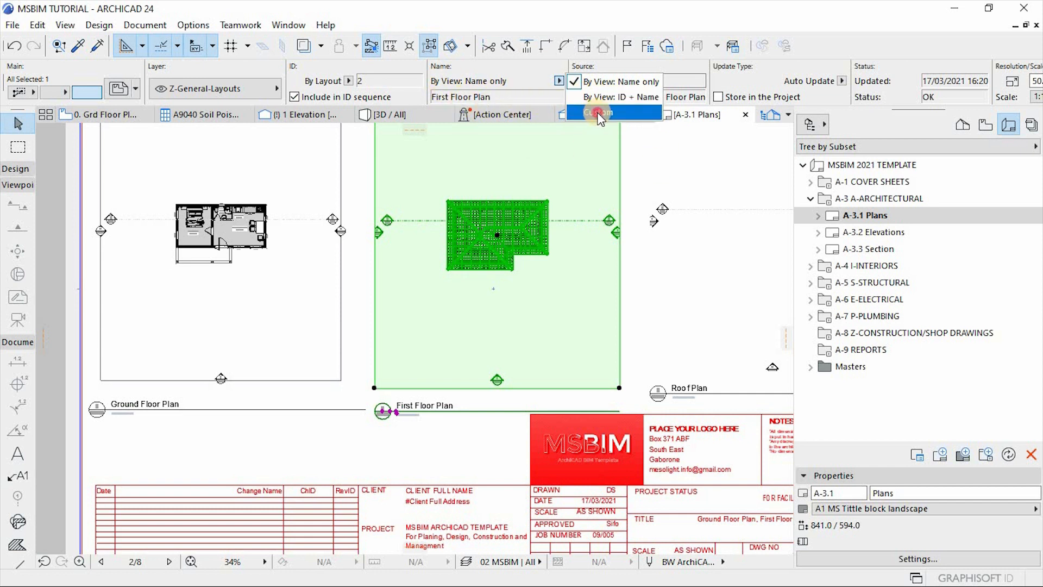
{"action": "left_click", "coordinate": [488, 96]}
{"action": "type", "text": "r"}
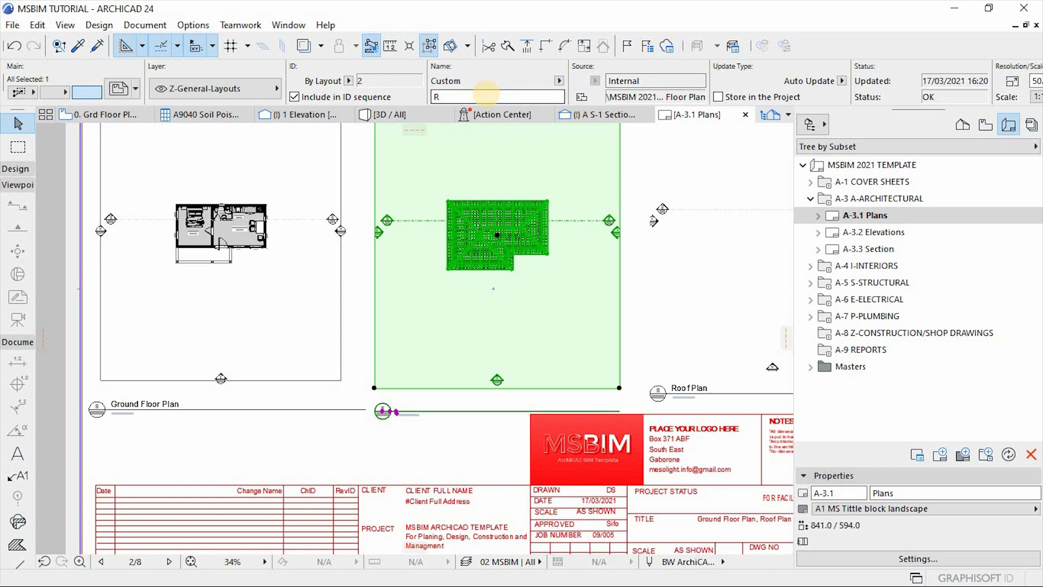
{"action": "type", "text": "oof Plan"}
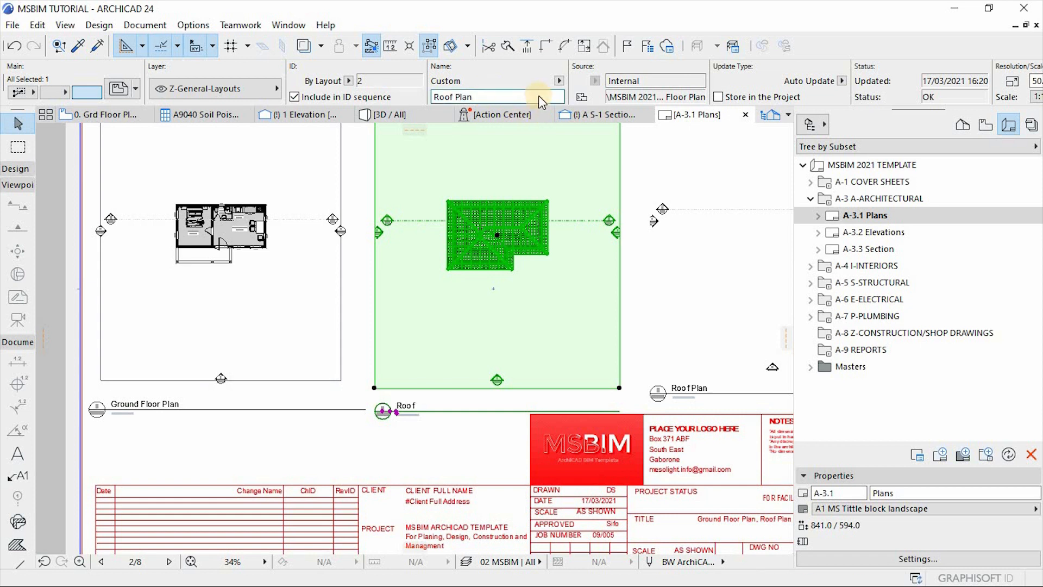
Step: Set the selected middle drawing's name to follow its view's ID and name
{"action": "left_click", "coordinate": [559, 81]}
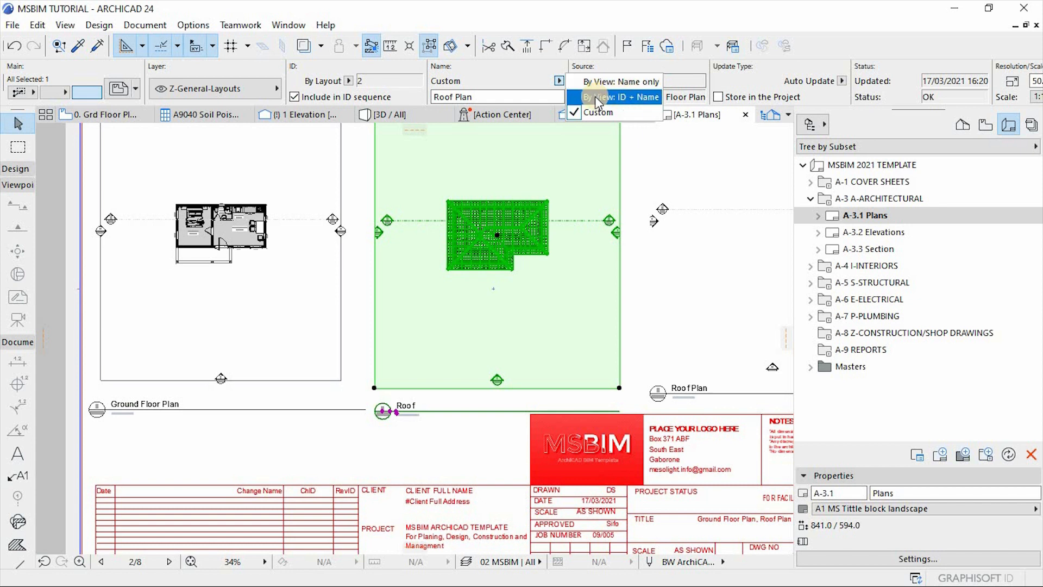
{"action": "left_click", "coordinate": [630, 102]}
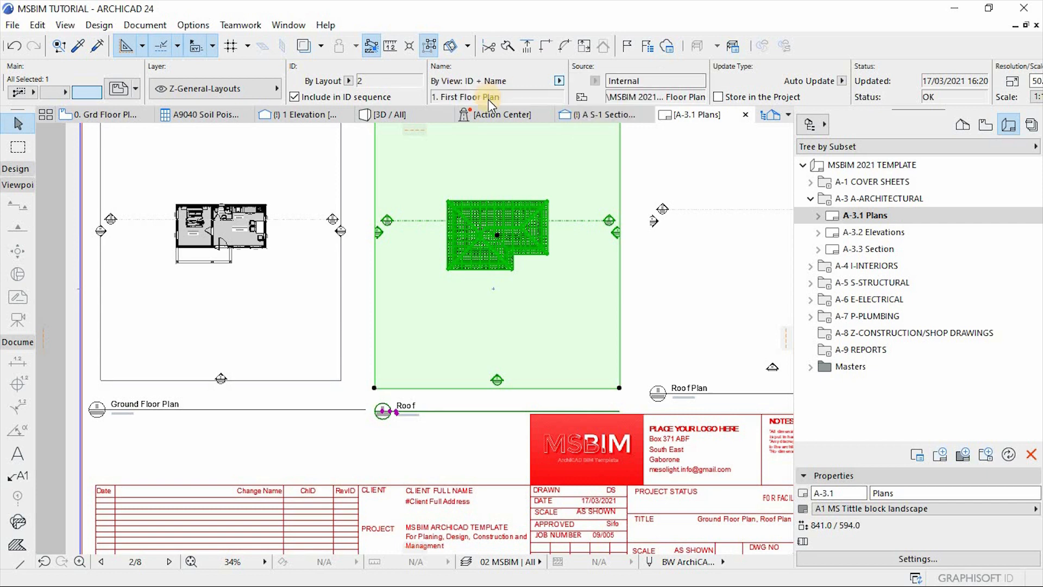
Step: Rename the 1. First Floor Plan view under A.1 ARCHITECTURAL PLANS in the view map as Roof Plan, keeping its ID
{"action": "left_click", "coordinate": [986, 125]}
{"action": "scroll", "coordinate": [943, 243], "scroll_direction": "up", "scroll_amount": 1}
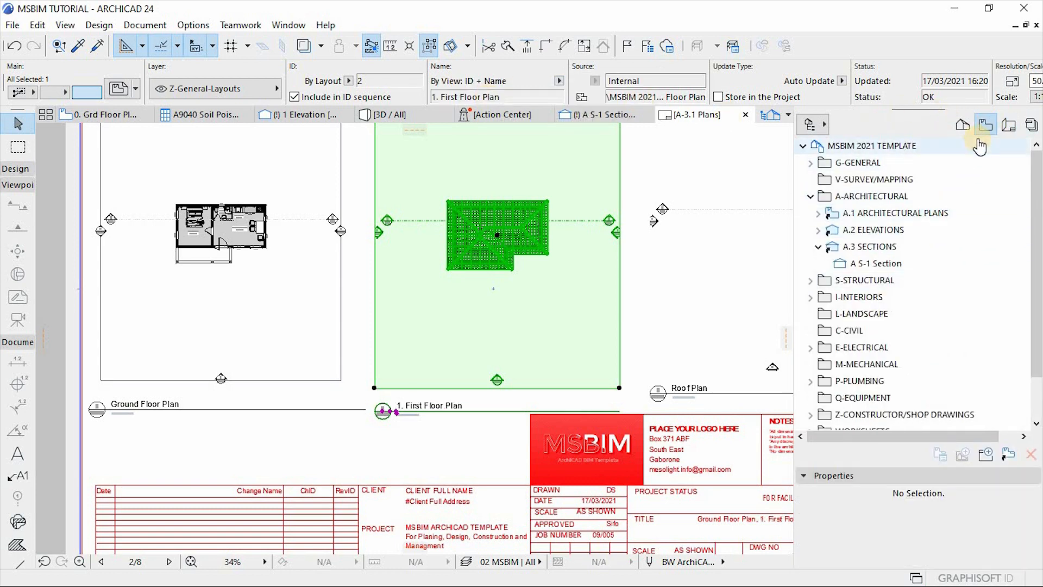
{"action": "left_click", "coordinate": [818, 213]}
{"action": "left_click", "coordinate": [874, 249]}
{"action": "right_click", "coordinate": [874, 249]}
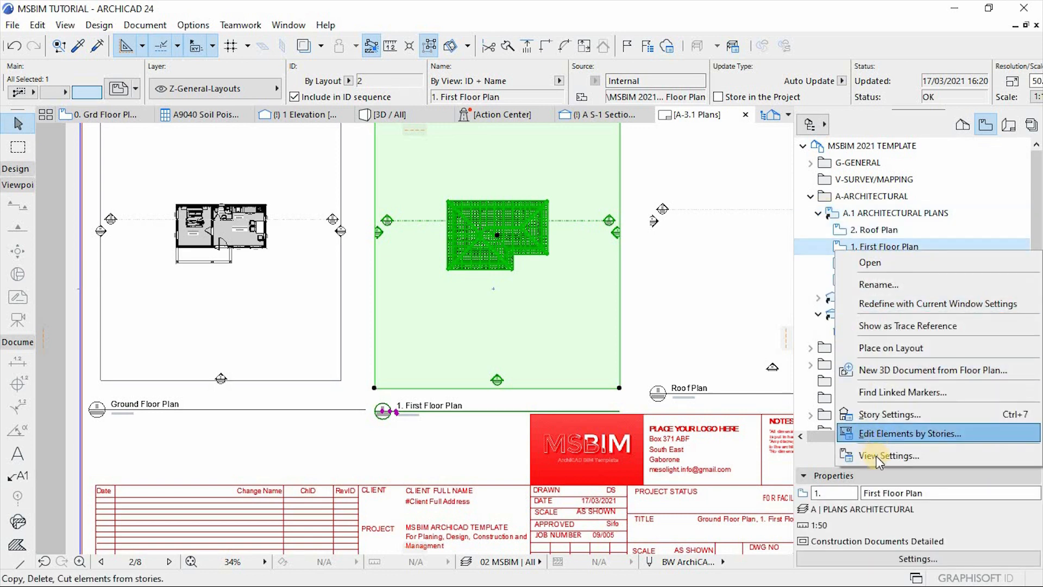
{"action": "left_click", "coordinate": [891, 285]}
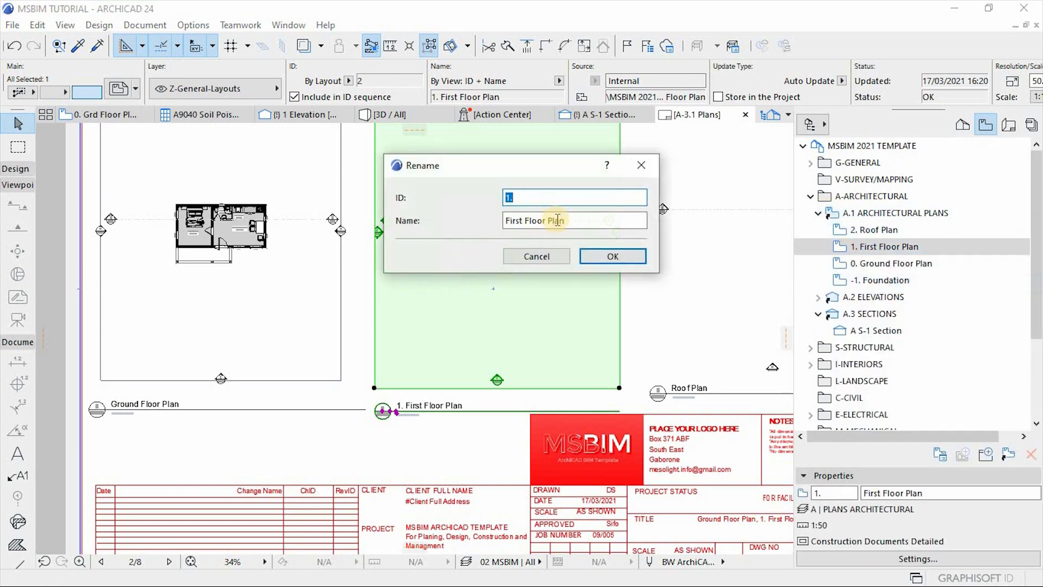
{"action": "left_click_drag", "start_coordinate": [546, 220], "coordinate": [471, 228]}
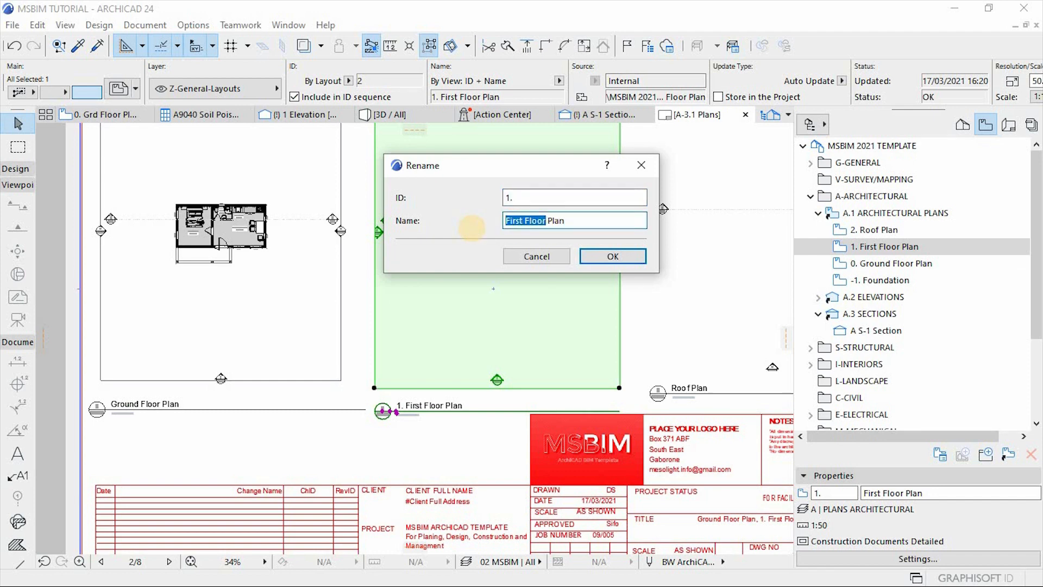
{"action": "type", "text": "Roof"}
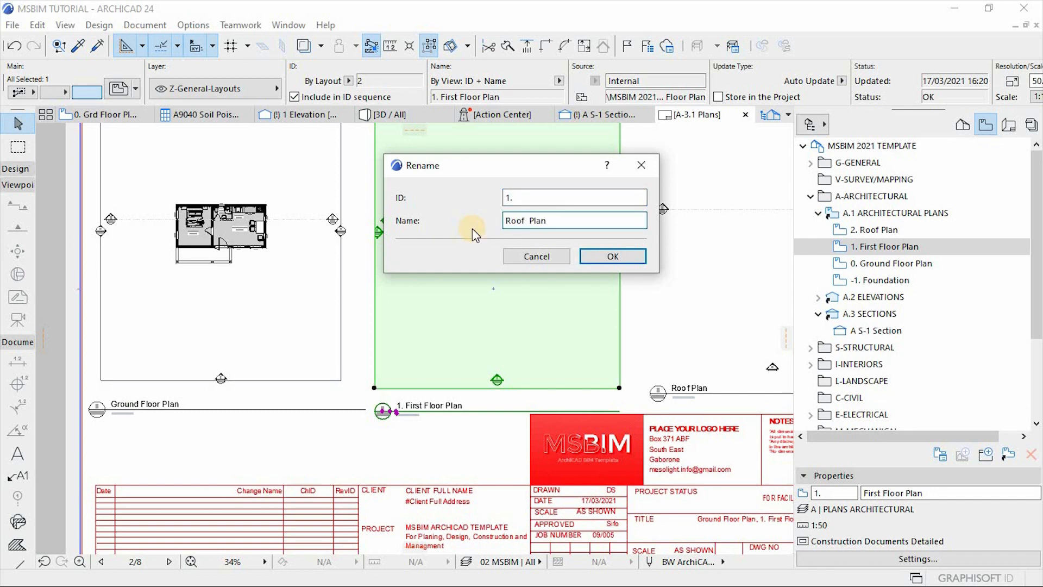
{"action": "key", "text": "Return"}
{"action": "scroll", "coordinate": [374, 411], "scroll_direction": "up", "scroll_amount": 2}
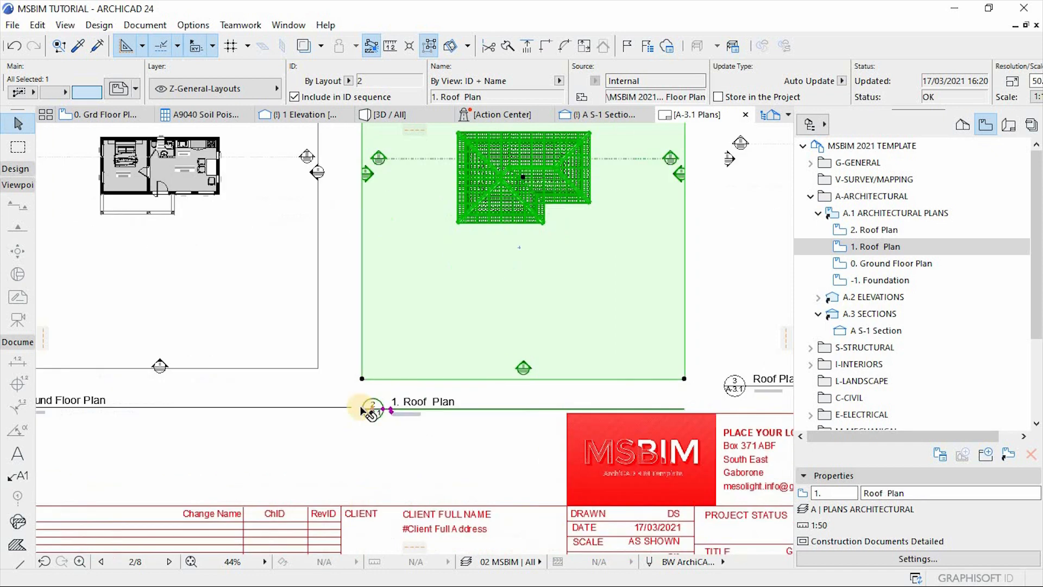
{"action": "scroll", "coordinate": [374, 411], "scroll_direction": "down", "scroll_amount": 2}
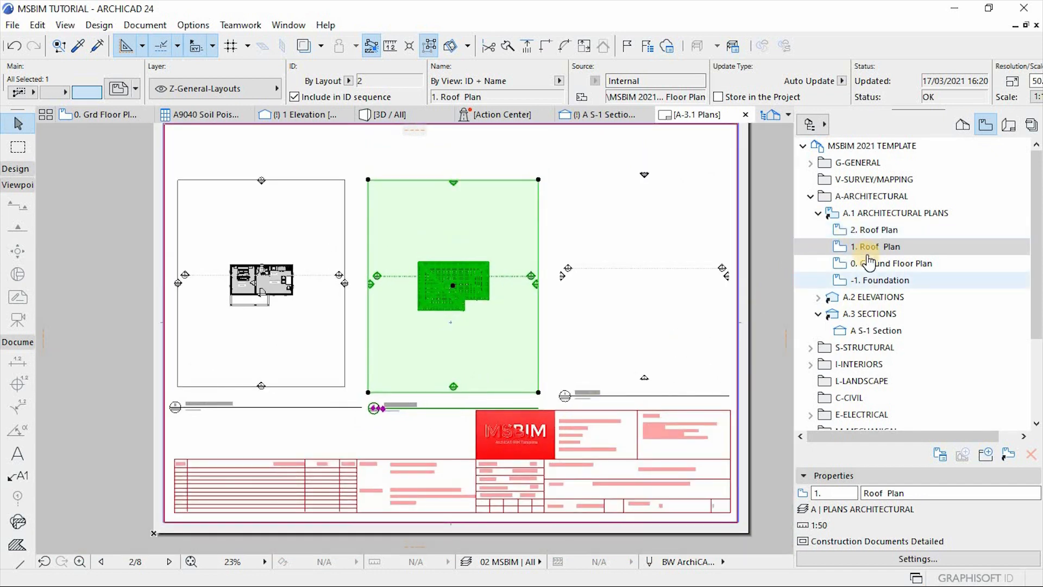
{"action": "scroll", "coordinate": [441, 344], "scroll_direction": "up", "scroll_amount": 2}
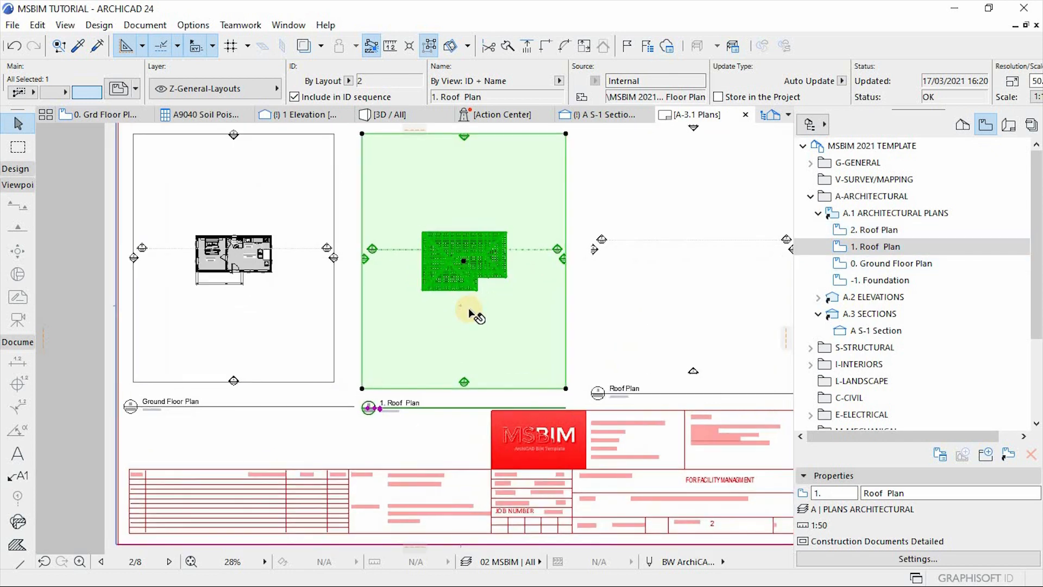